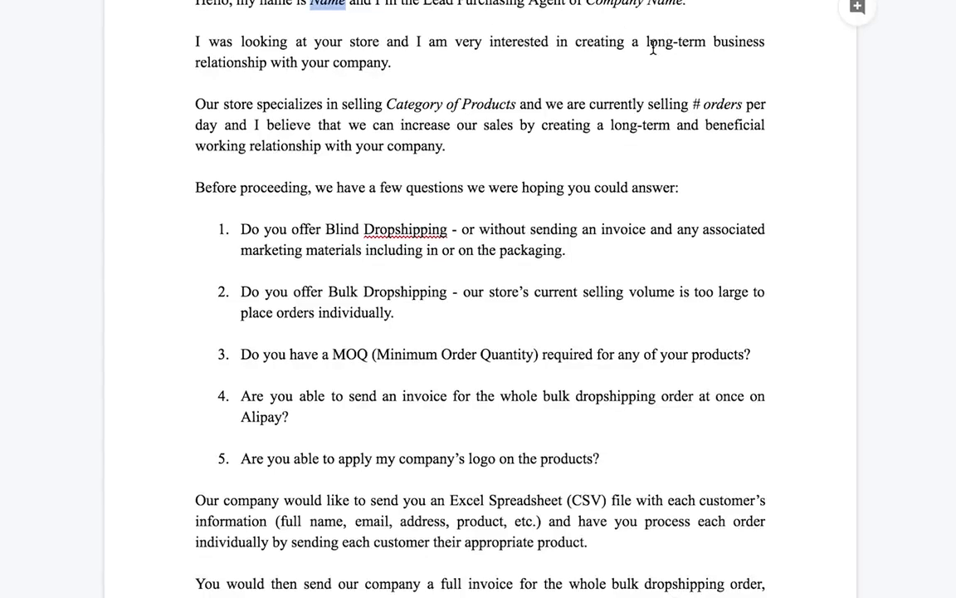
scroll(472, 25, down, 1)
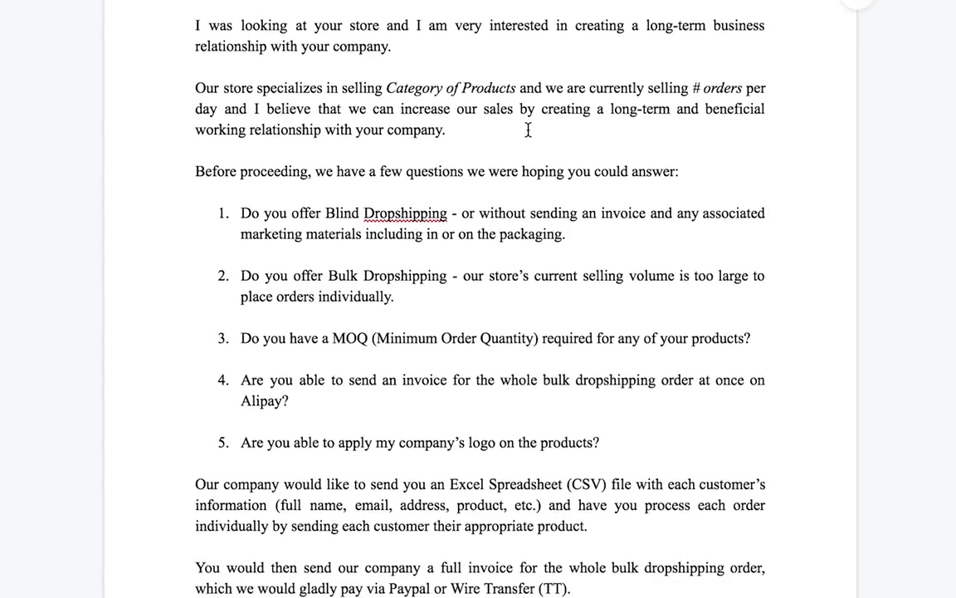
- Review the supplier letter in the Google Doc, checking the Company Name placeholder in the sign-off
scroll(527, 128, up, 2)
scroll(528, 129, up, 1)
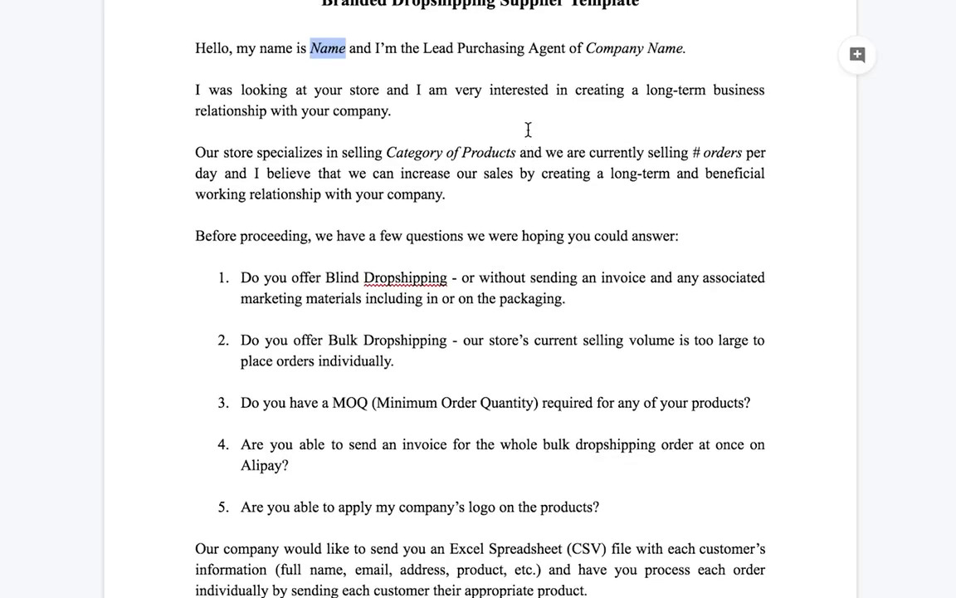
scroll(528, 129, up, 1)
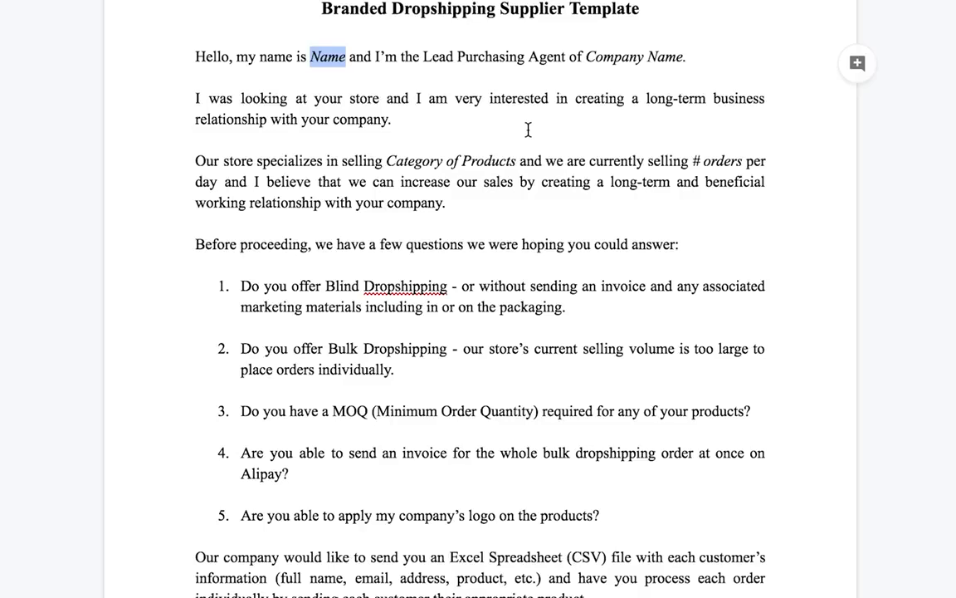
scroll(411, 158, down, 4)
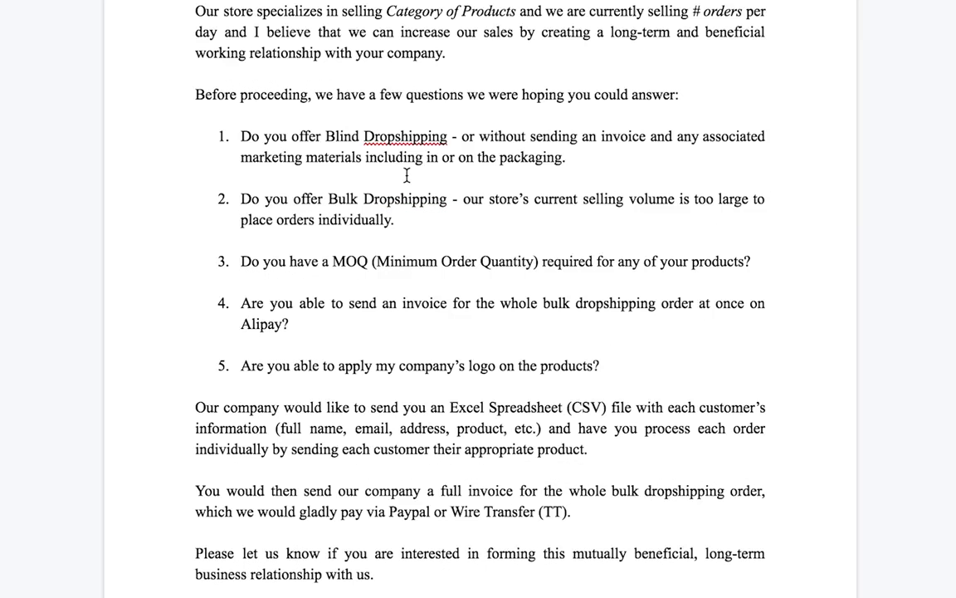
scroll(407, 175, down, 2)
scroll(446, 149, up, 1)
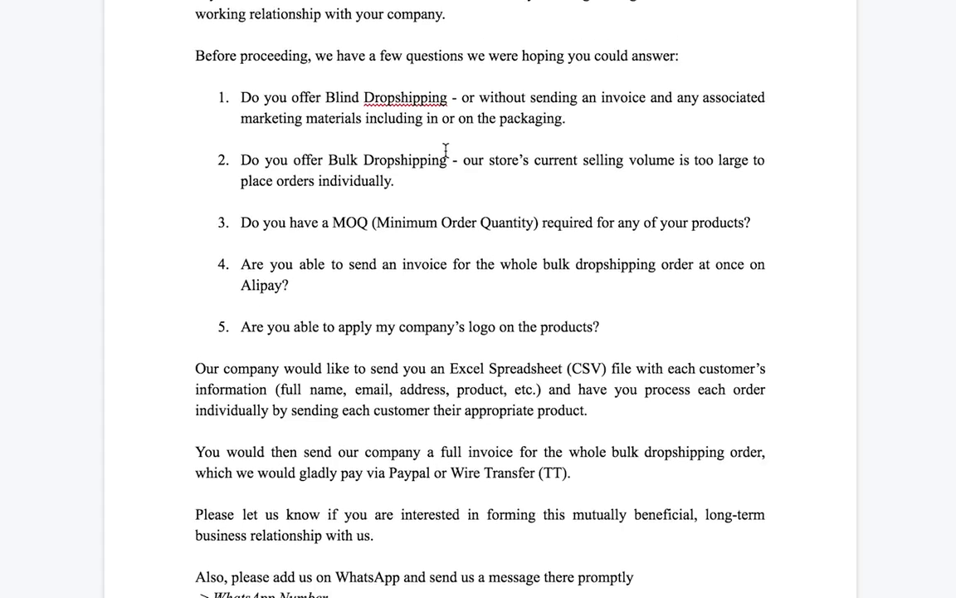
scroll(471, 145, up, 1)
scroll(471, 145, up, 1)
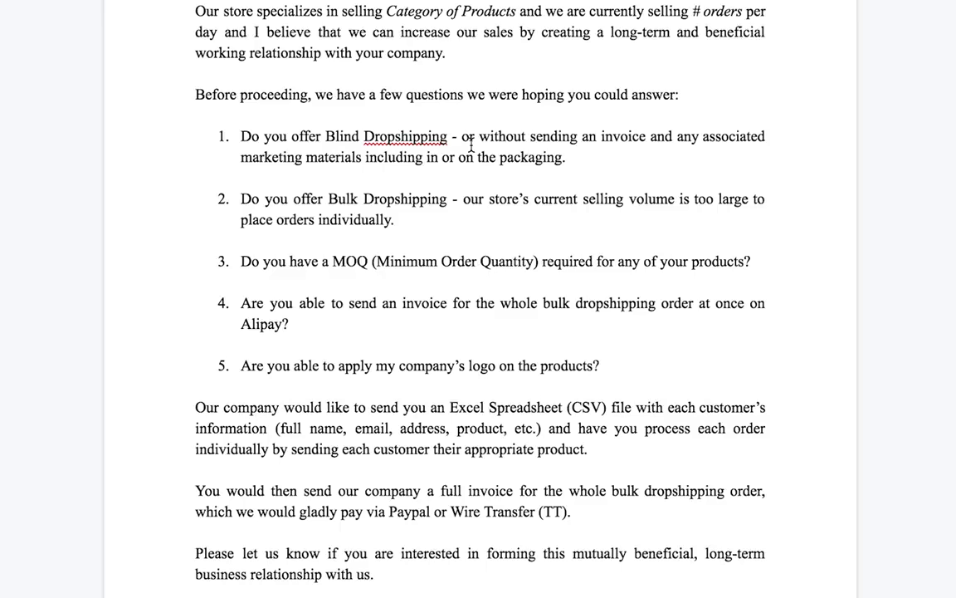
scroll(398, 307, down, 2)
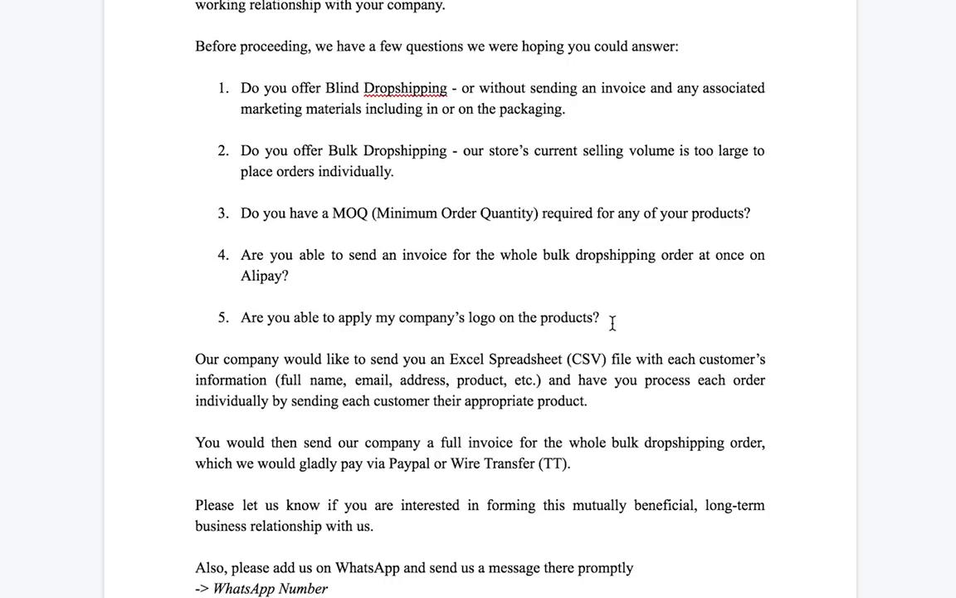
scroll(611, 328, down, 1)
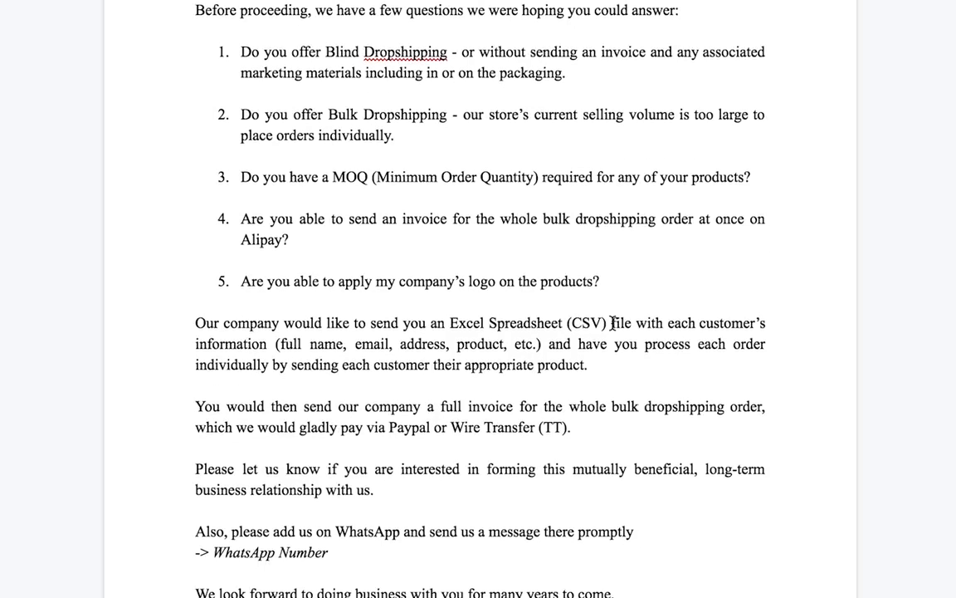
scroll(489, 332, down, 2)
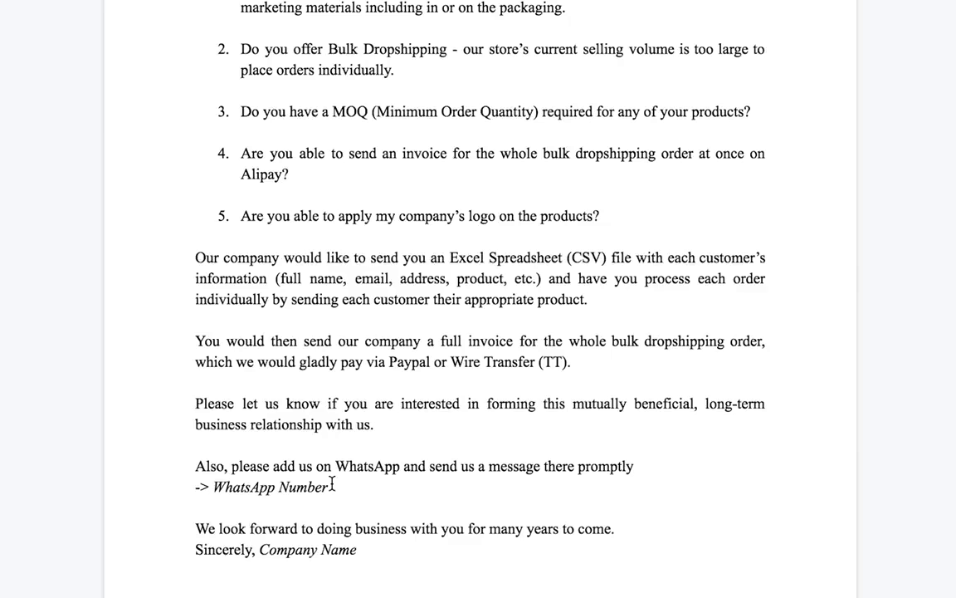
drag(371, 557, 261, 557)
click(395, 403)
scroll(489, 98, up, 5)
scroll(489, 296, down, 3)
scroll(496, 262, up, 3)
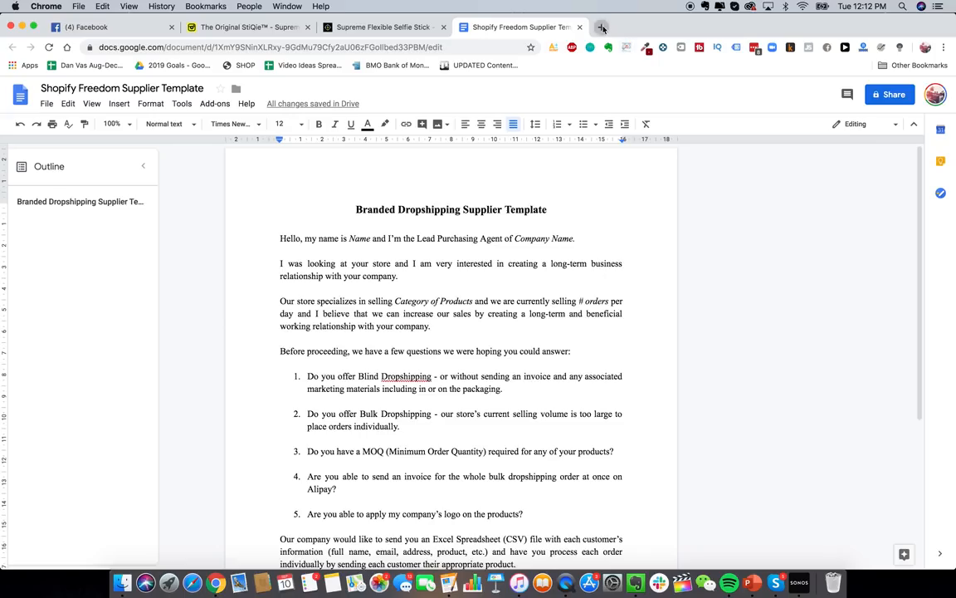
- Load AliExpress in a new tab, glancing back at the ecomhunt and StiQie selfie stick pages
click(602, 28)
text(aliex)
key(Return)
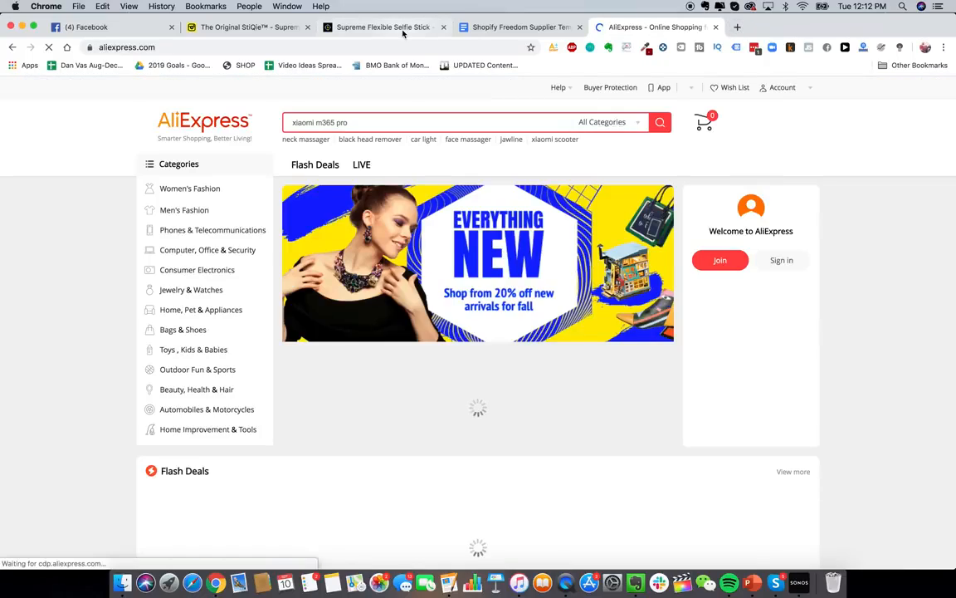
click(401, 28)
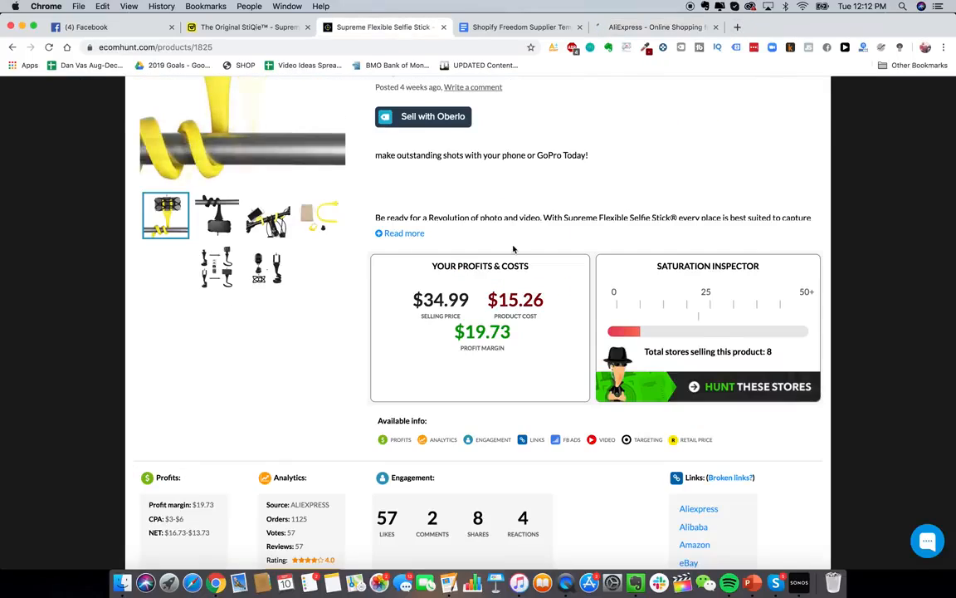
scroll(513, 249, up, 3)
click(235, 29)
scroll(440, 344, down, 1)
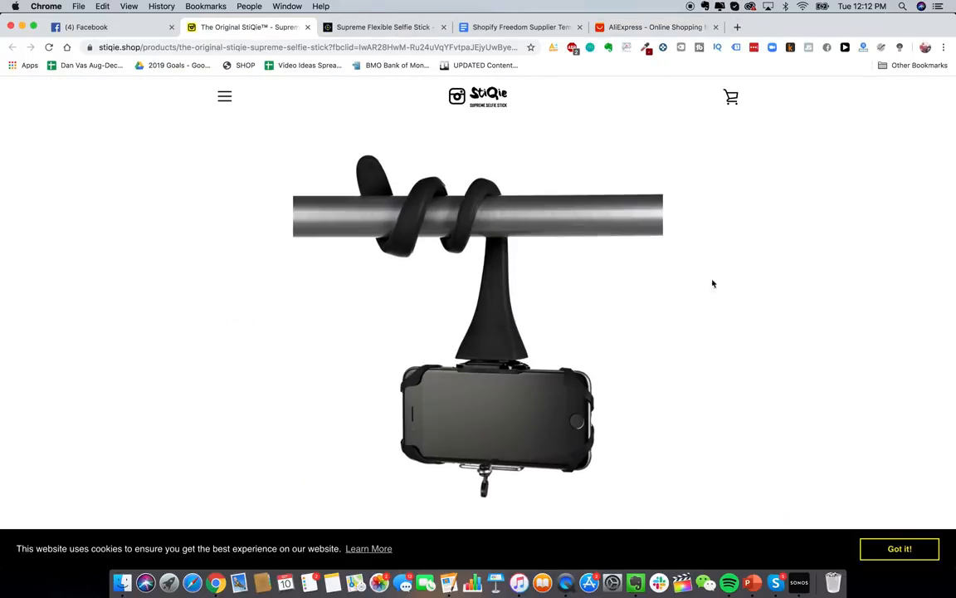
click(594, 27)
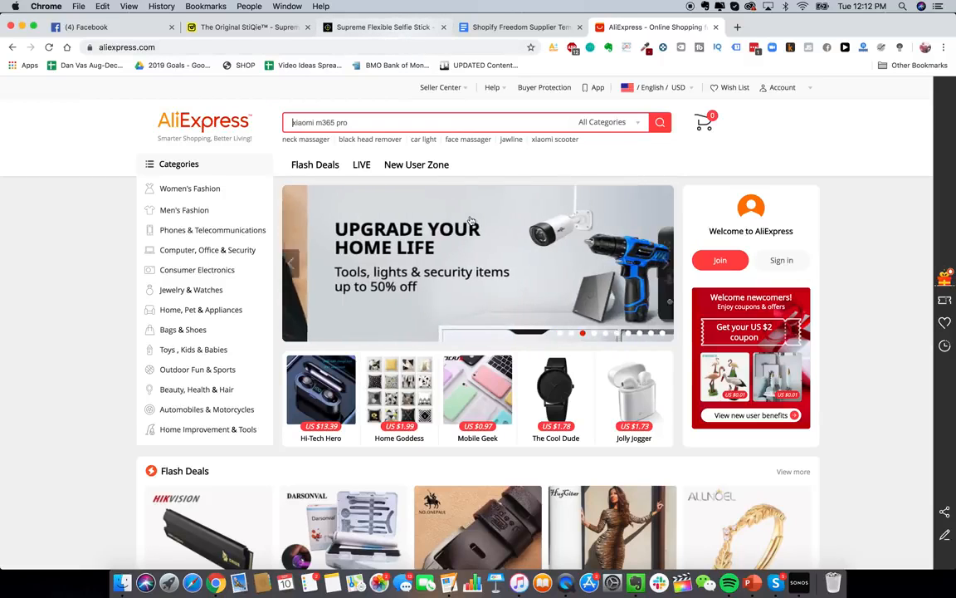
- Search AliExpress for 'flexible selfie stick' and browse the results
key(super+a)
text(flexible )
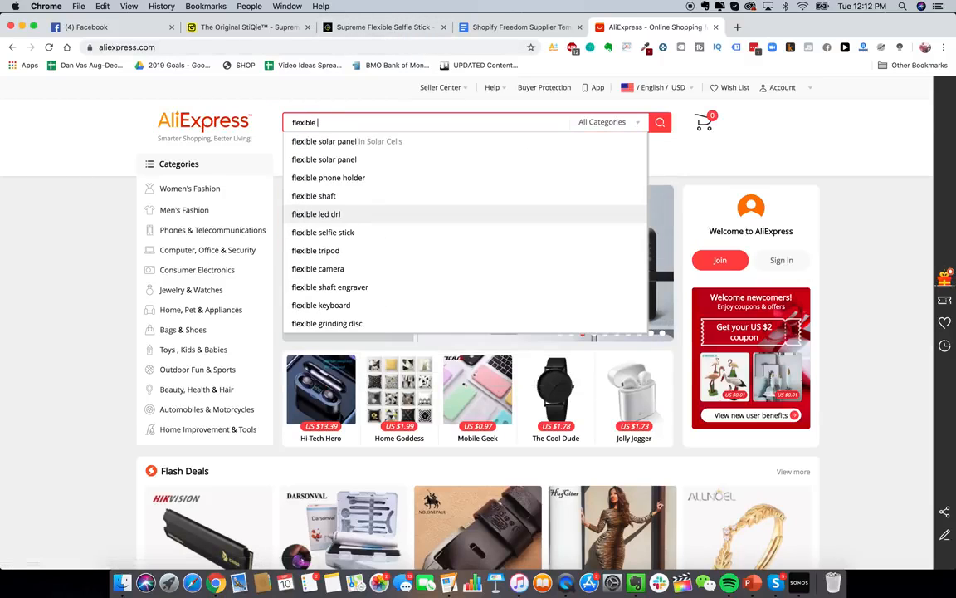
text(selfie stick)
key(Return)
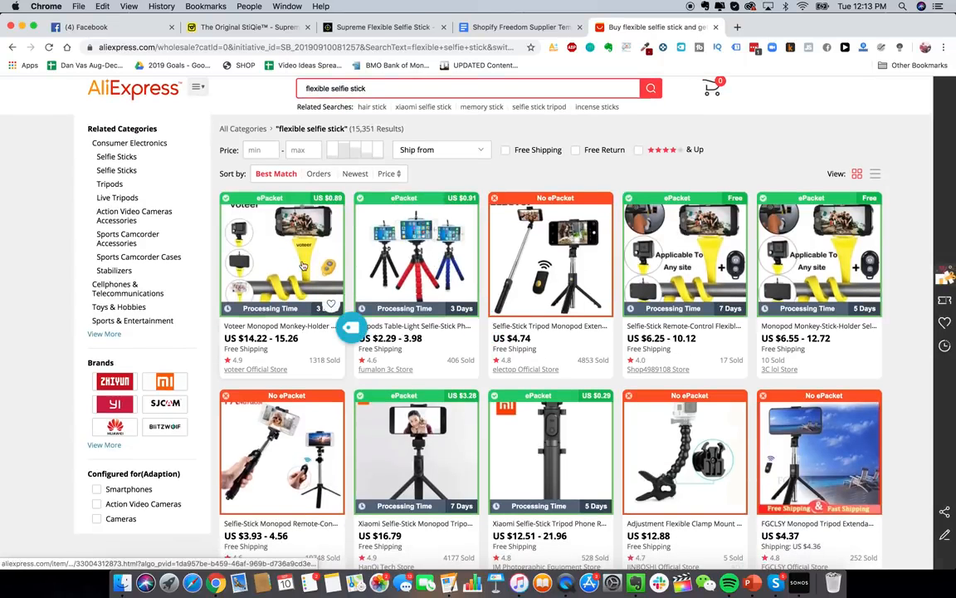
scroll(299, 264, down, 1)
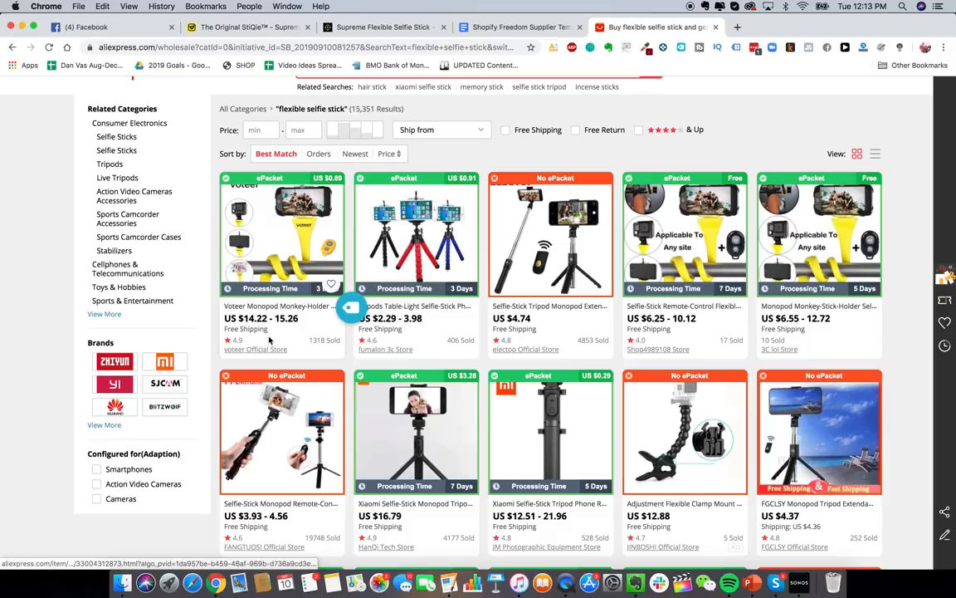
scroll(292, 359, up, 1)
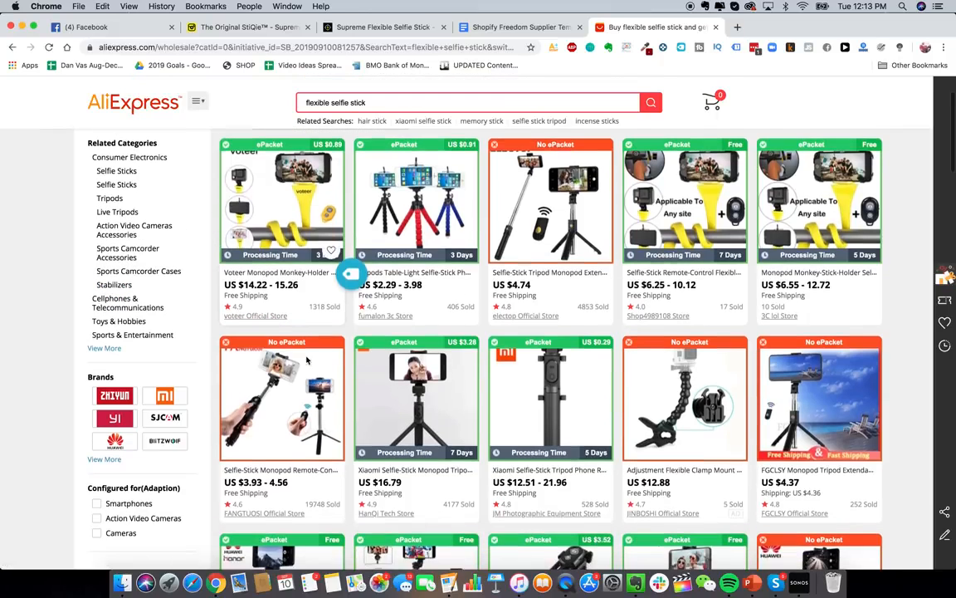
scroll(299, 359, down, 1)
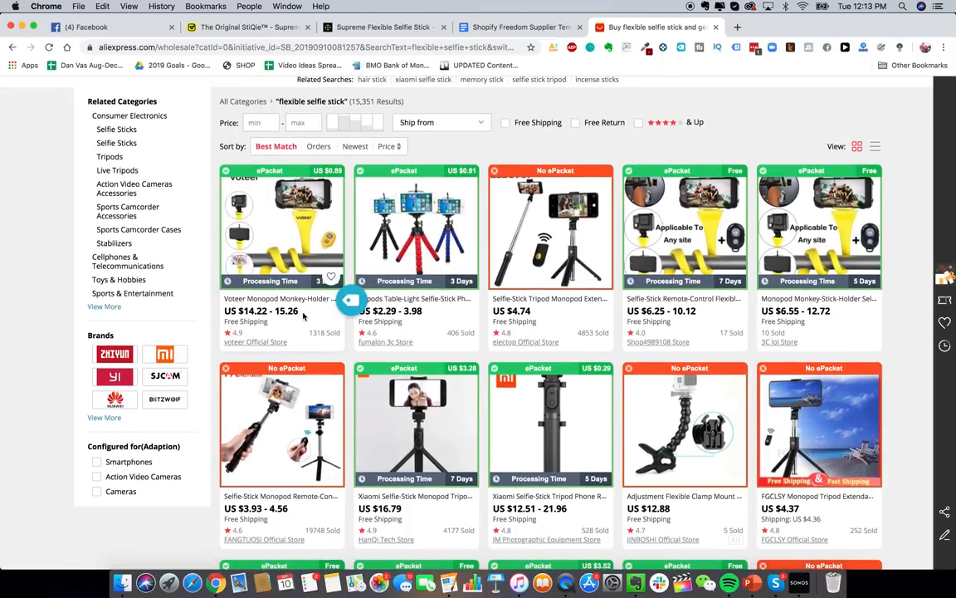
scroll(297, 344, up, 1)
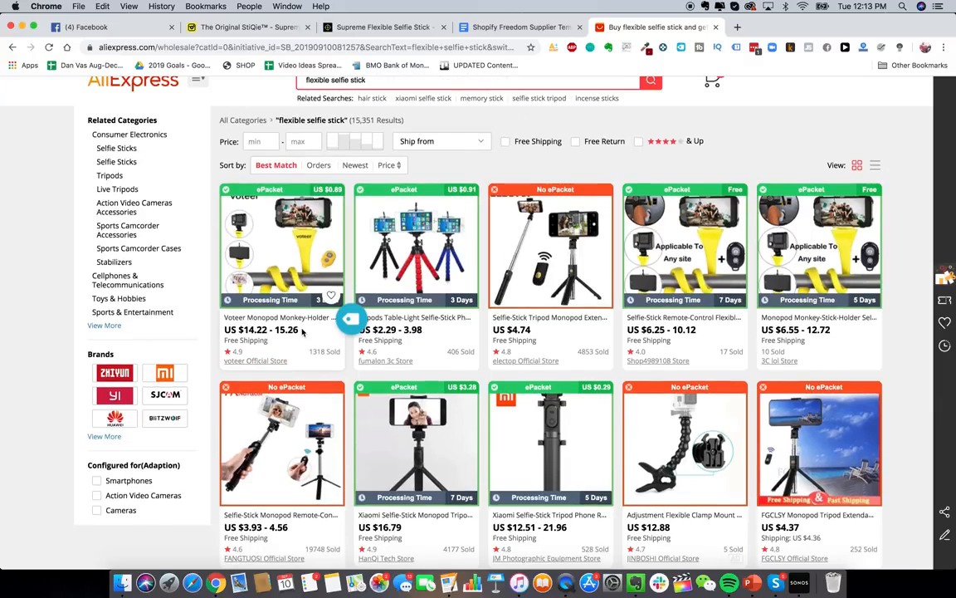
scroll(302, 331, down, 5)
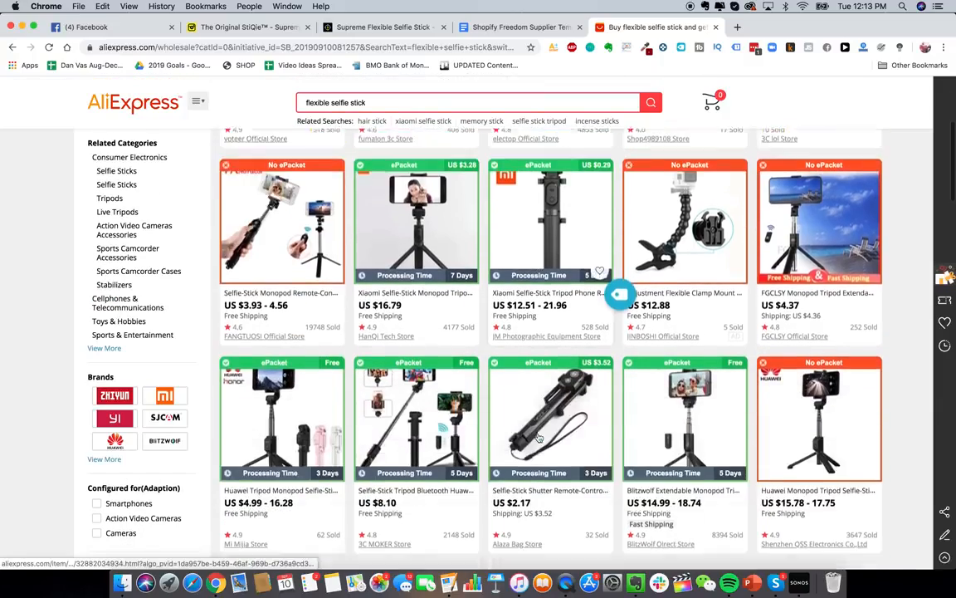
scroll(538, 438, down, 2)
scroll(536, 436, up, 6)
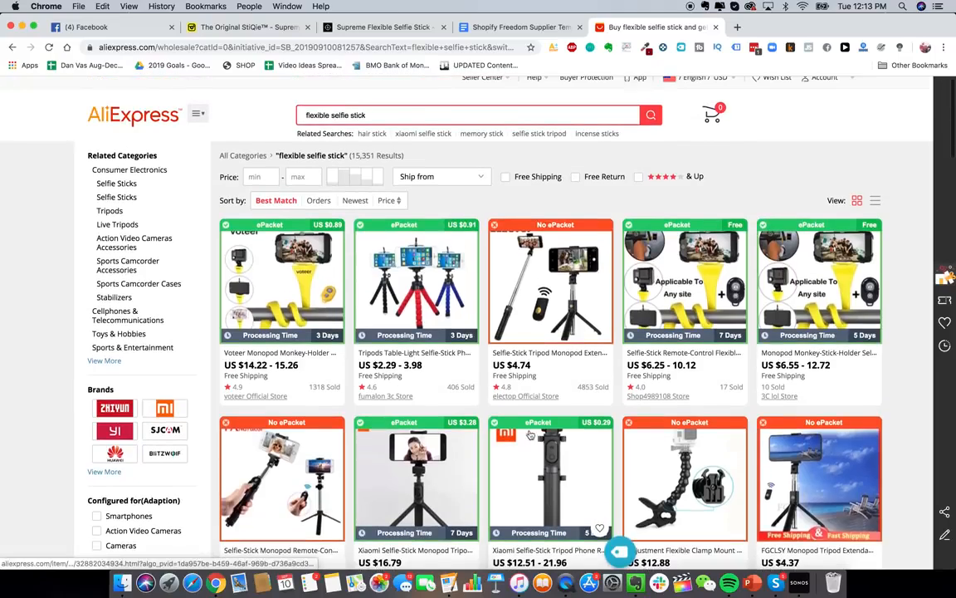
- Try sorting the results by Orders, then switch back to Best Match
click(312, 202)
scroll(386, 342, down, 5)
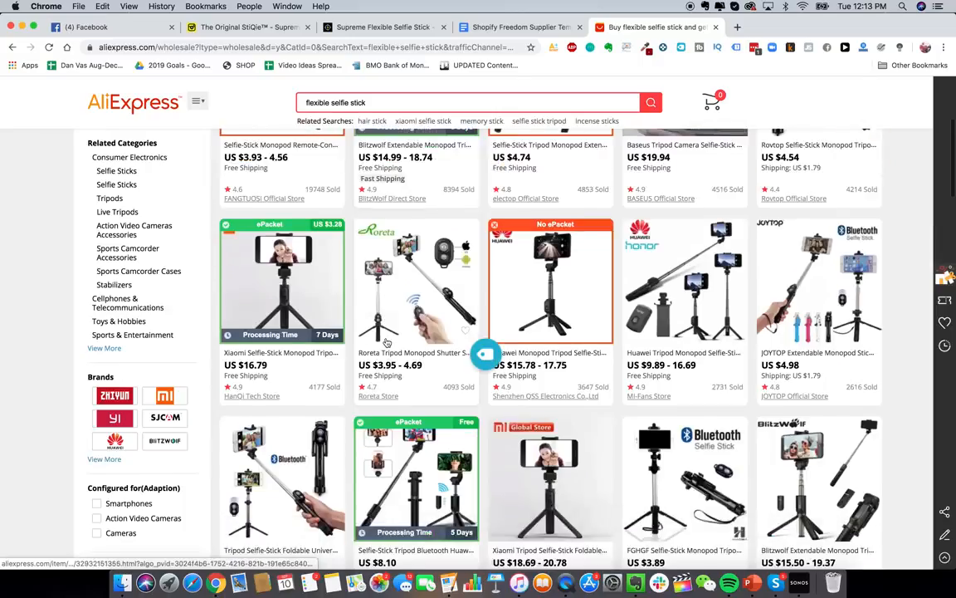
scroll(386, 342, up, 5)
click(275, 211)
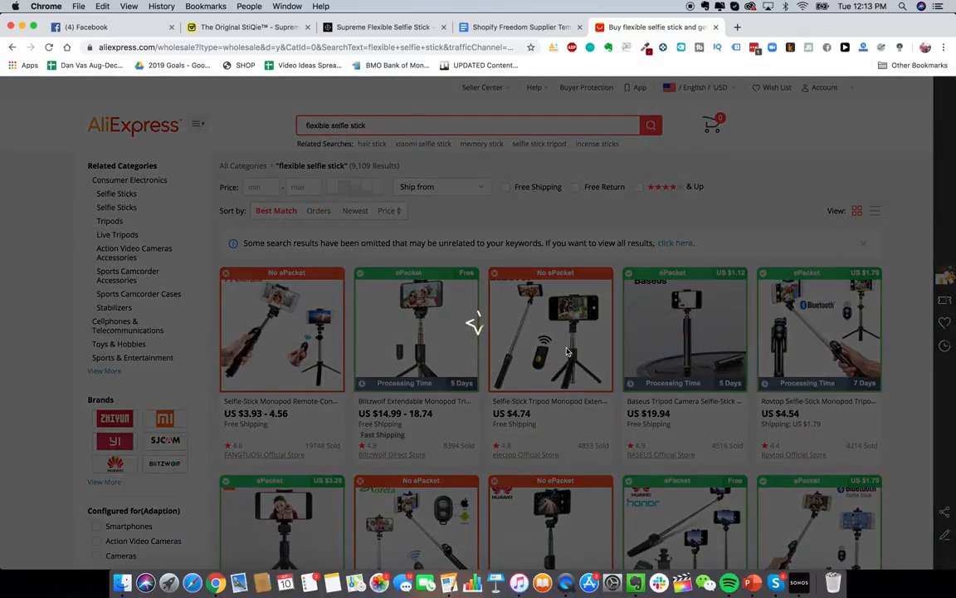
scroll(797, 315, down, 1)
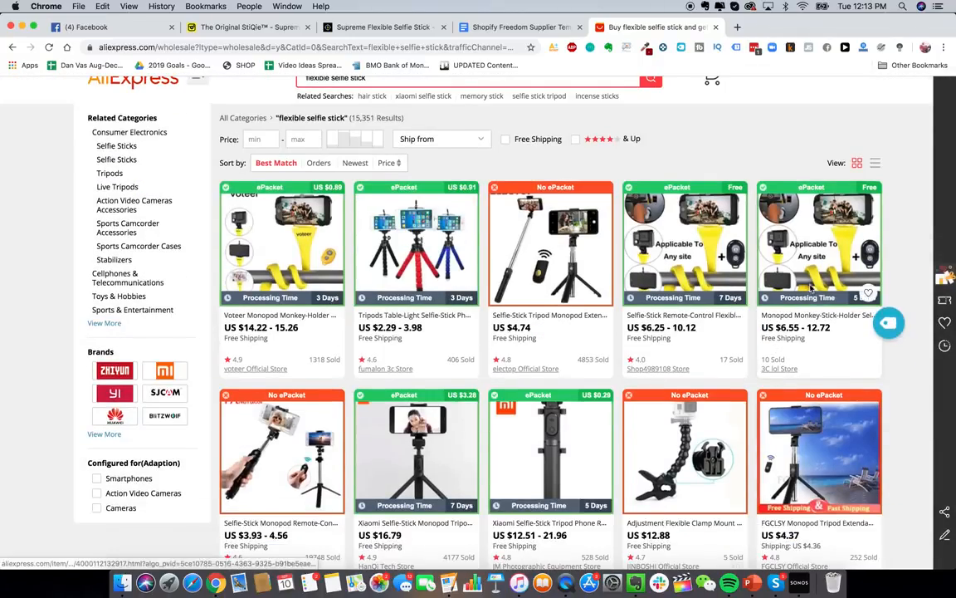
- Open the fifth result, the 3C lol Store monkey-stick holder, in a new tab and view it
right_click(811, 287)
click(818, 289)
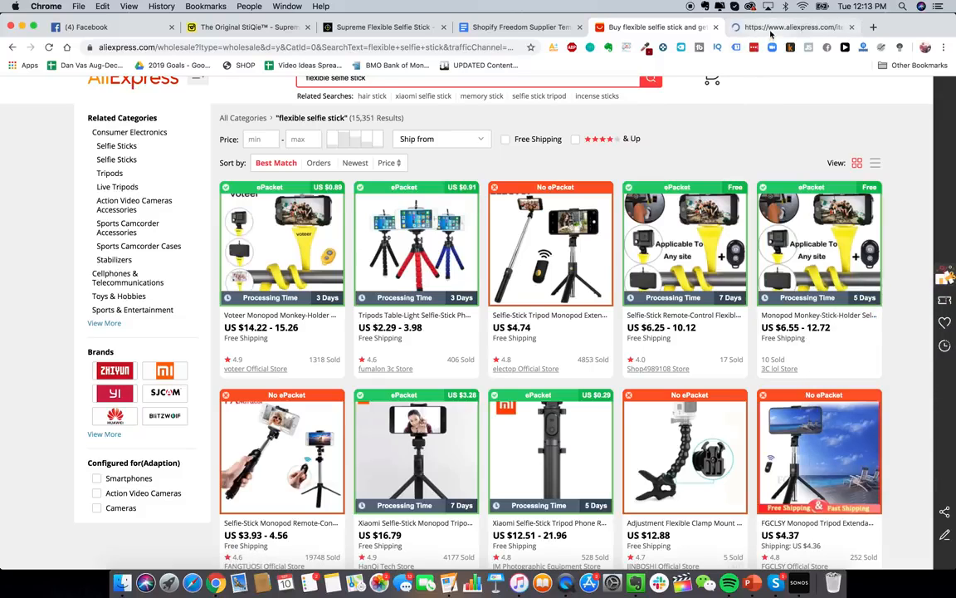
click(771, 30)
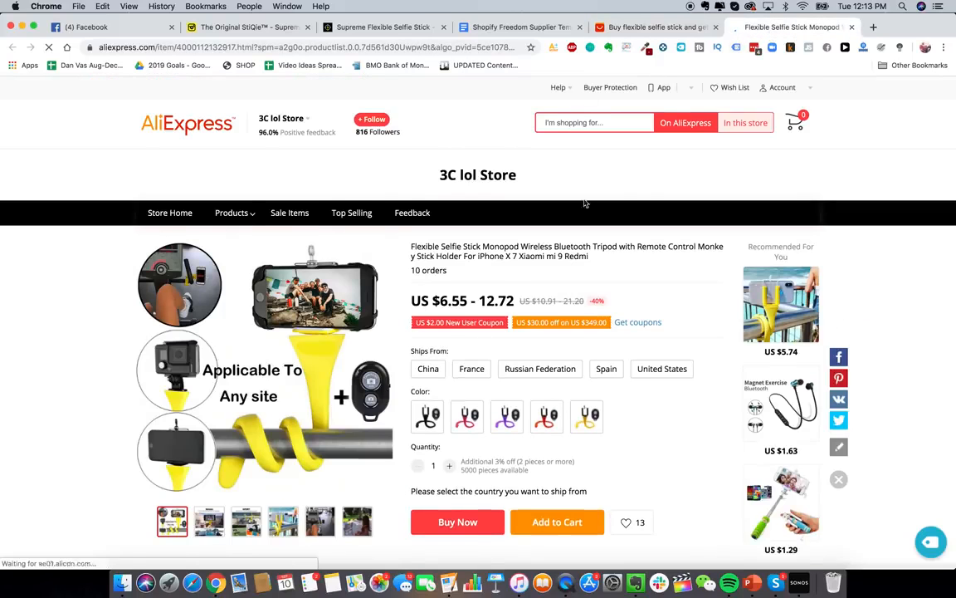
- Choose the second colour variant of the selfie stick and add it to the cart
scroll(671, 428, down, 1)
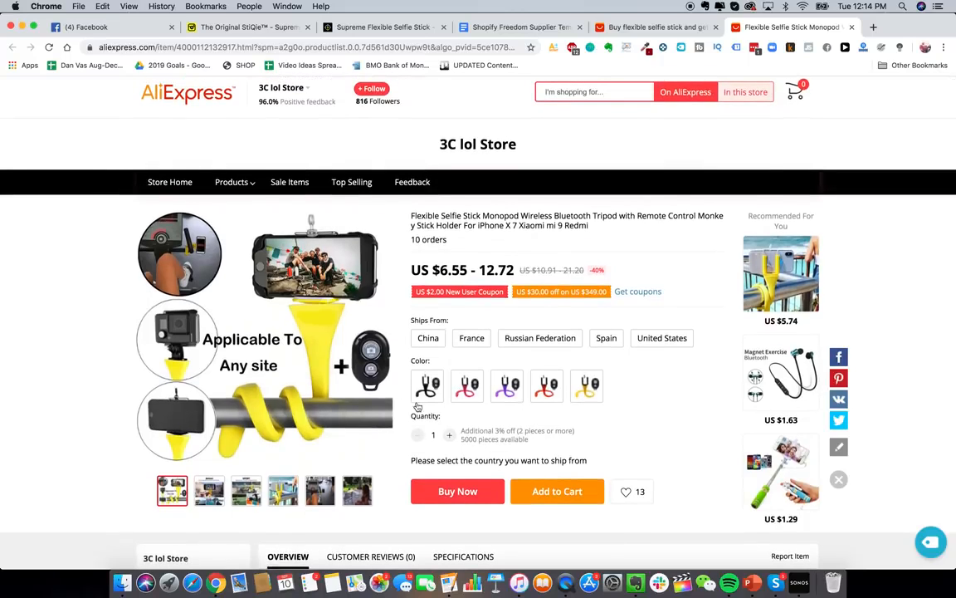
click(484, 493)
click(476, 373)
click(552, 492)
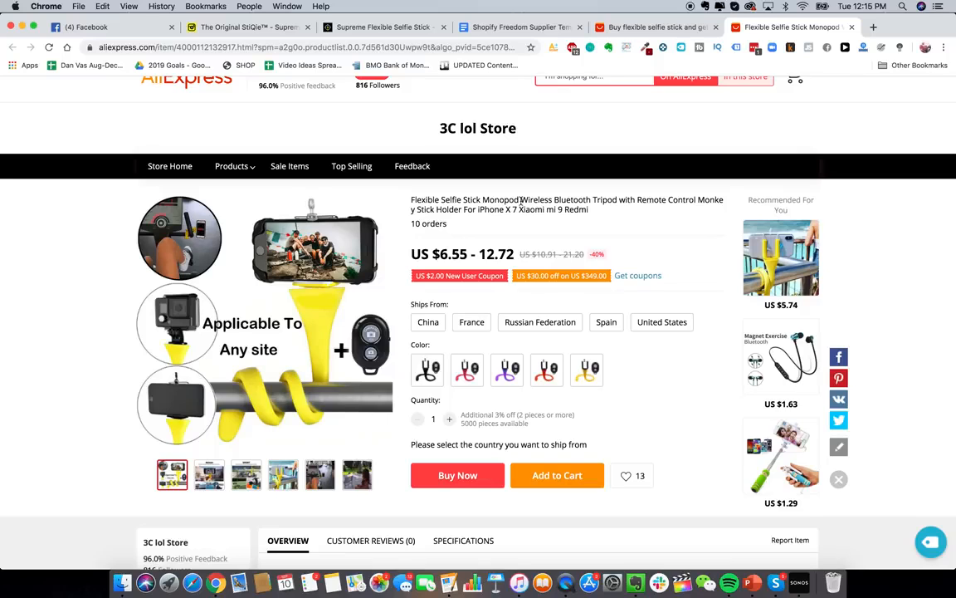
- Use Contact Now in the store-info dropdown to chat with 3C lol Store
scroll(461, 200, up, 1)
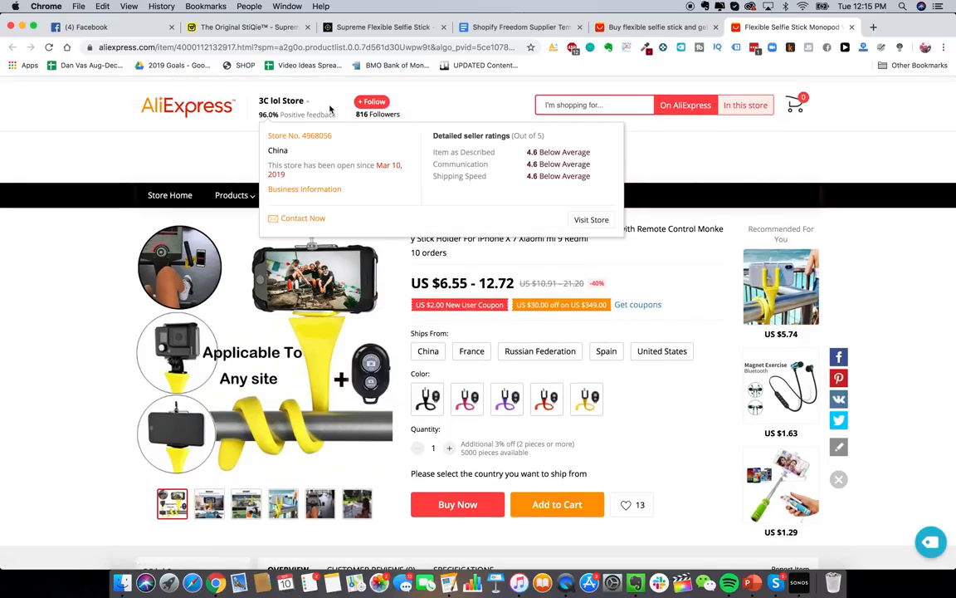
scroll(448, 341, down, 1)
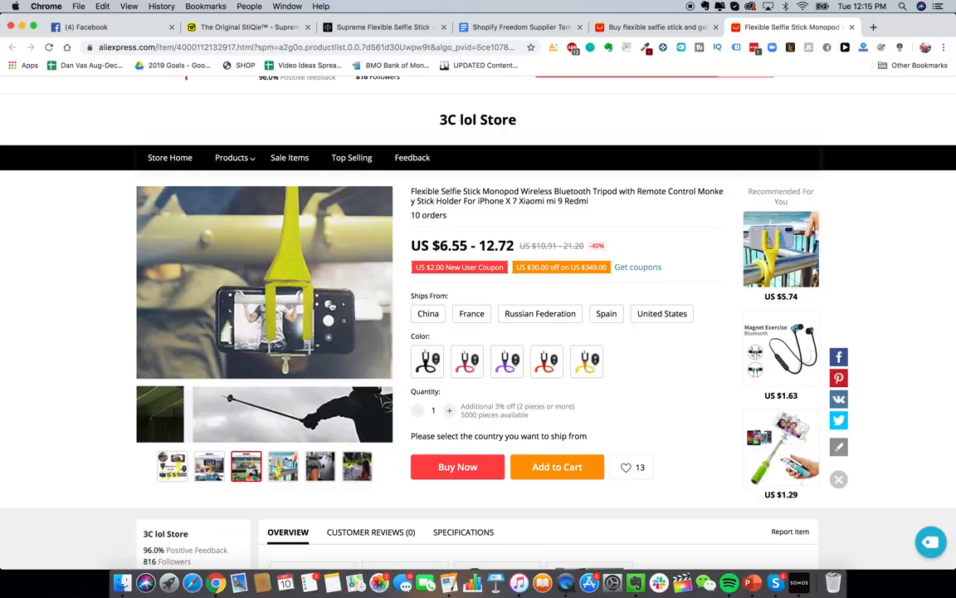
scroll(330, 305, up, 1)
mouse_move(263, 95)
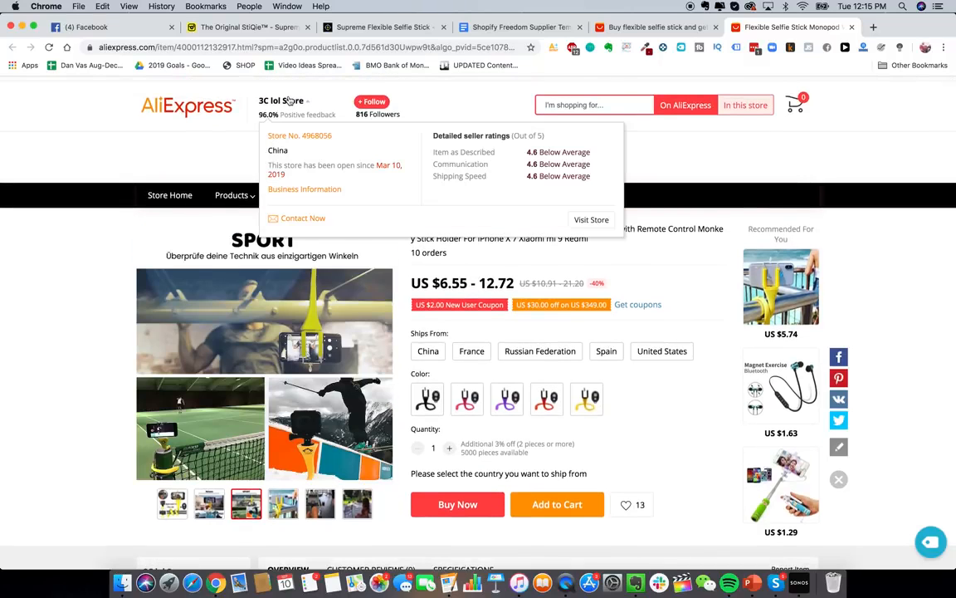
click(294, 218)
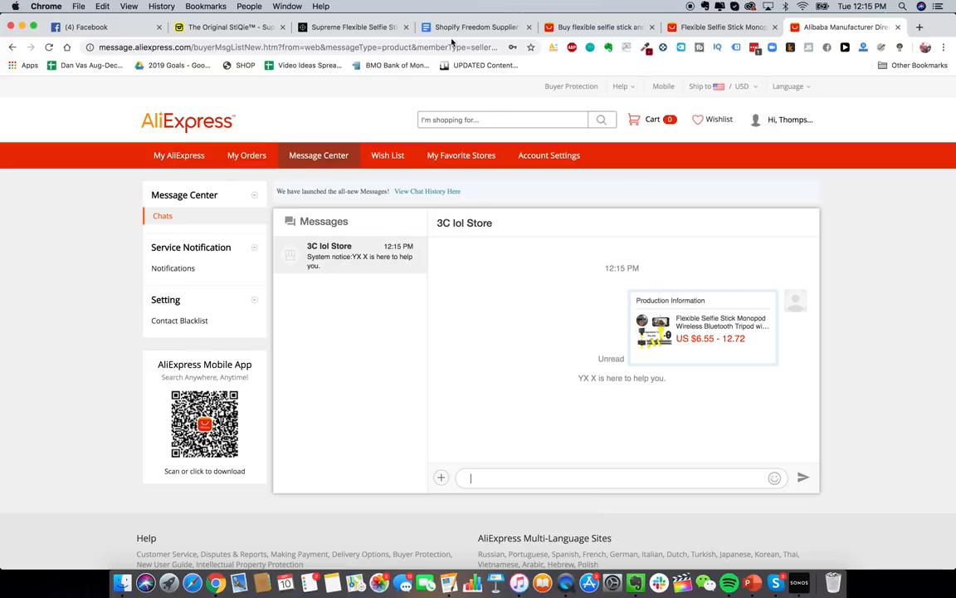
- Select the supplier letter body in the Google Doc template
click(454, 27)
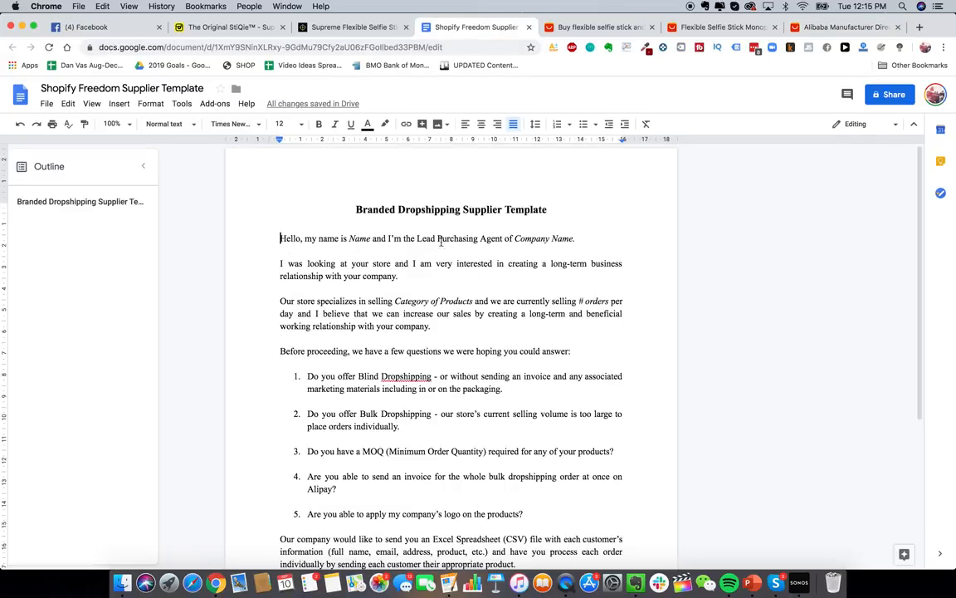
drag(356, 209, 608, 207)
click(344, 238)
drag(267, 235, 382, 540)
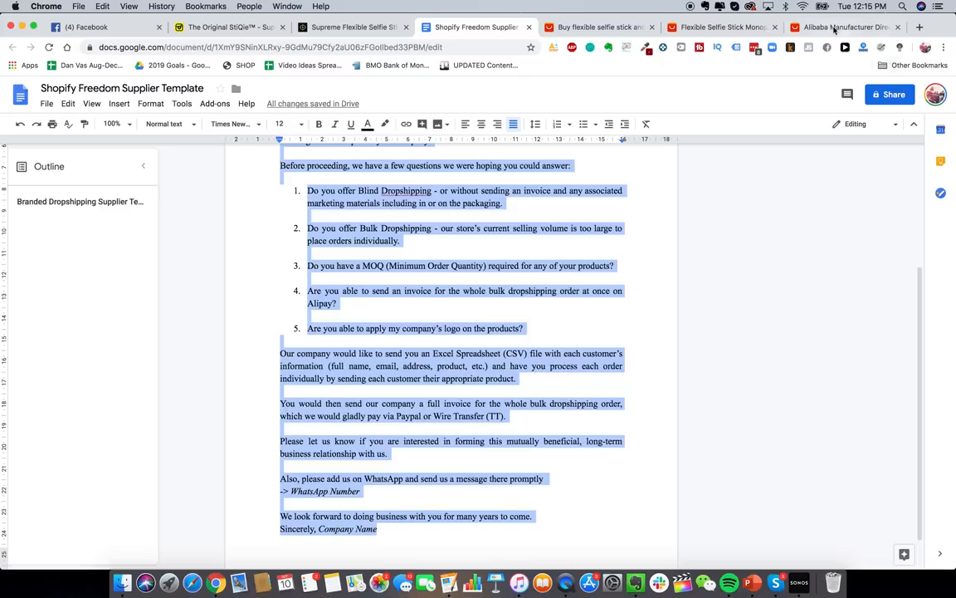
- Paste the letter as a draft in the 3C lol Store chat, then return to the search results
click(808, 27)
click(556, 479)
key(super+v)
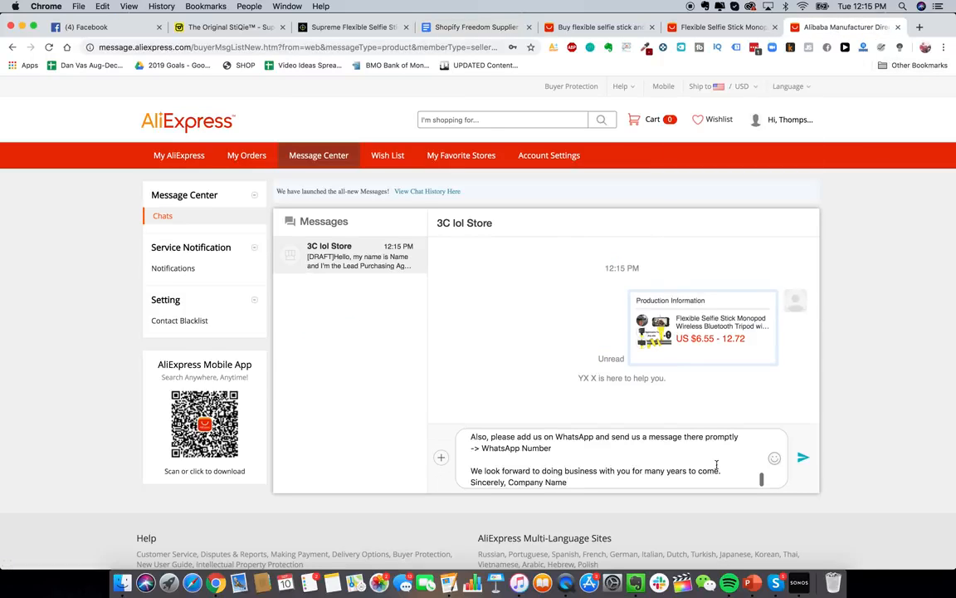
scroll(534, 448, up, 8)
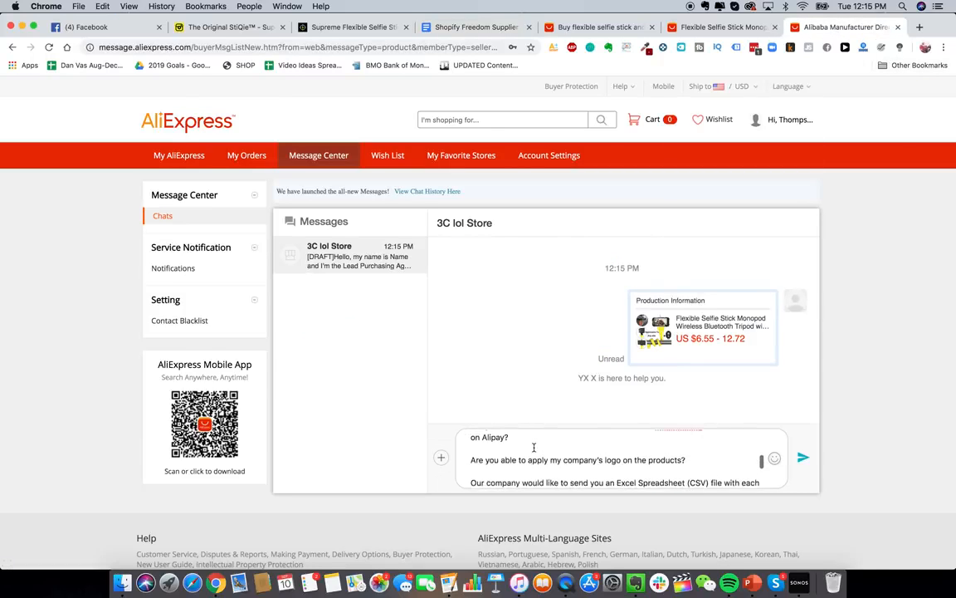
key(super+a)
click(590, 26)
scroll(396, 186, up, 2)
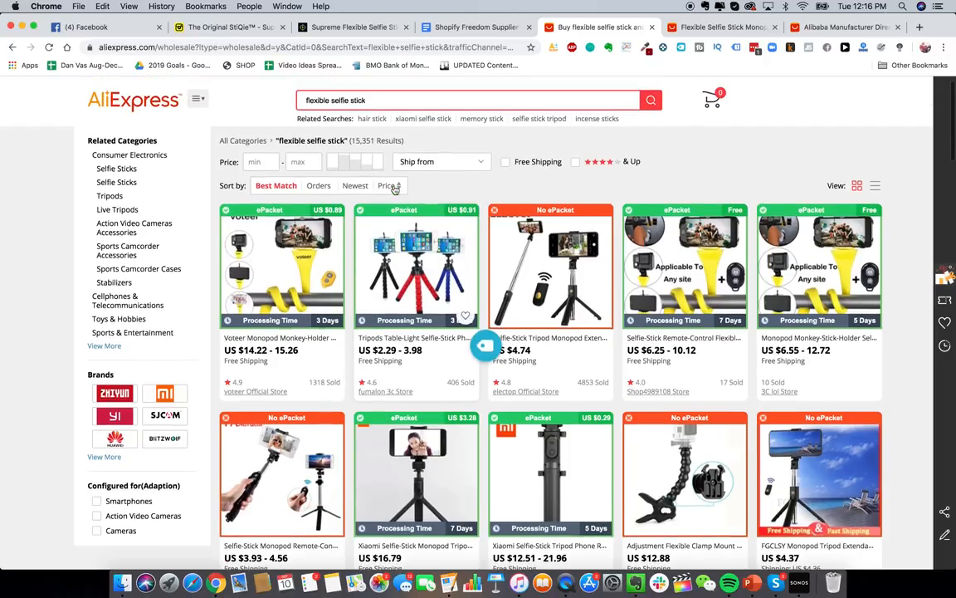
scroll(444, 266, down, 1)
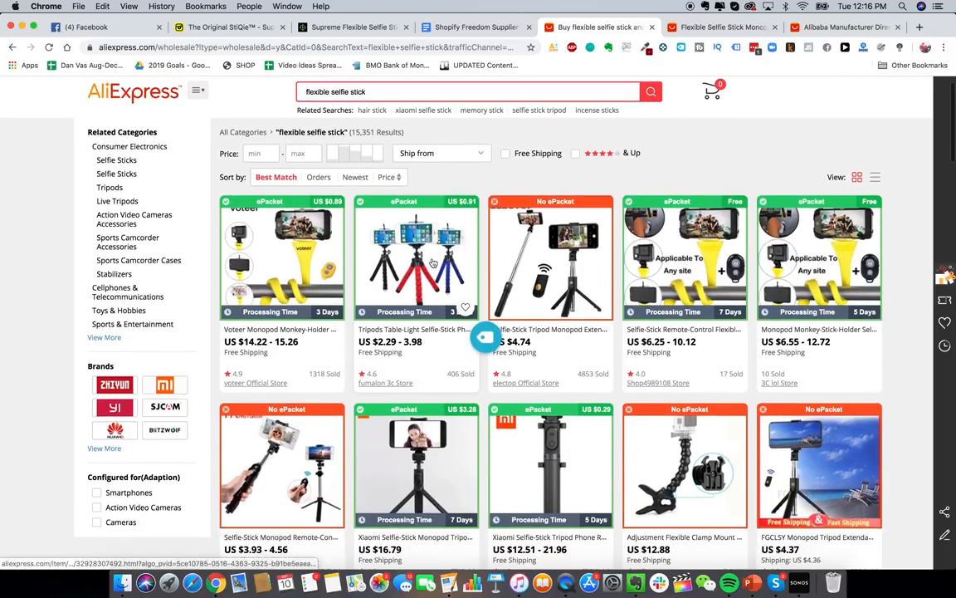
scroll(432, 262, up, 2)
scroll(433, 262, down, 1)
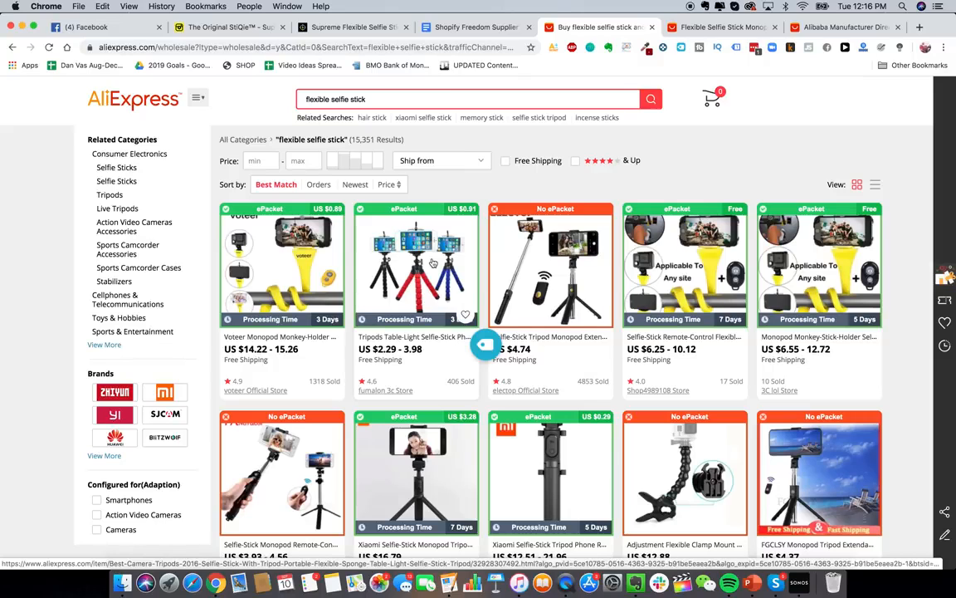
scroll(455, 267, down, 1)
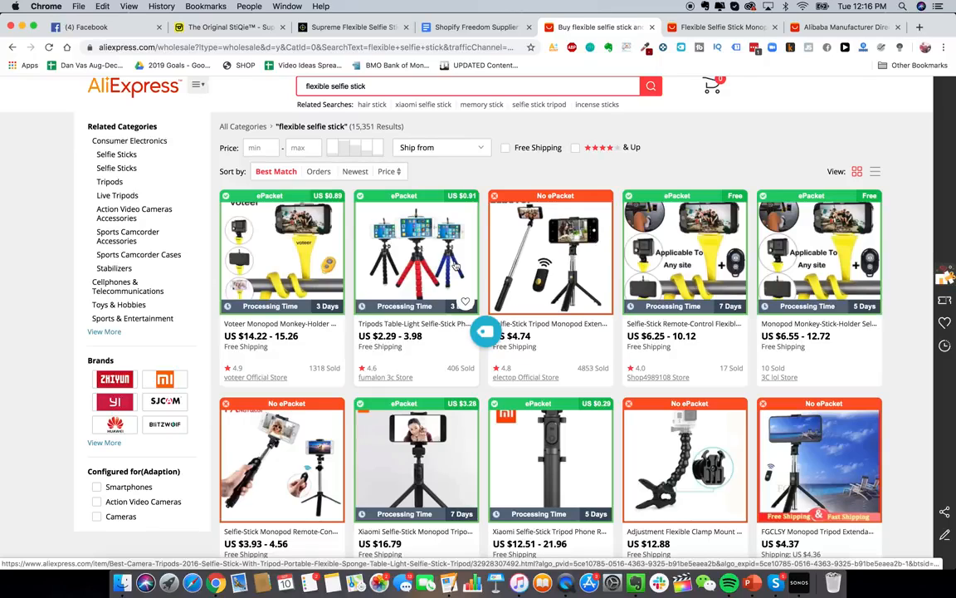
scroll(466, 242, up, 2)
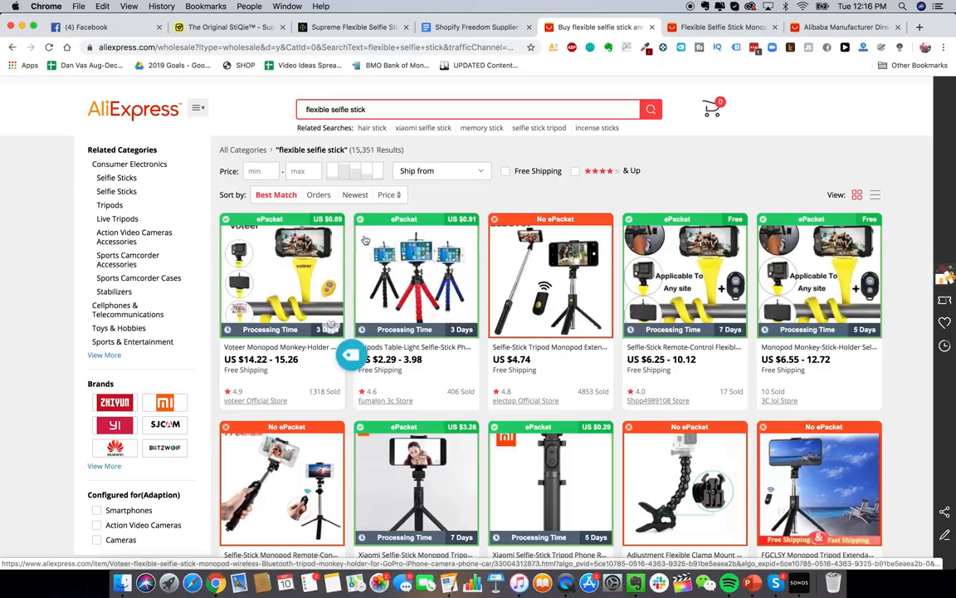
scroll(408, 222, up, 2)
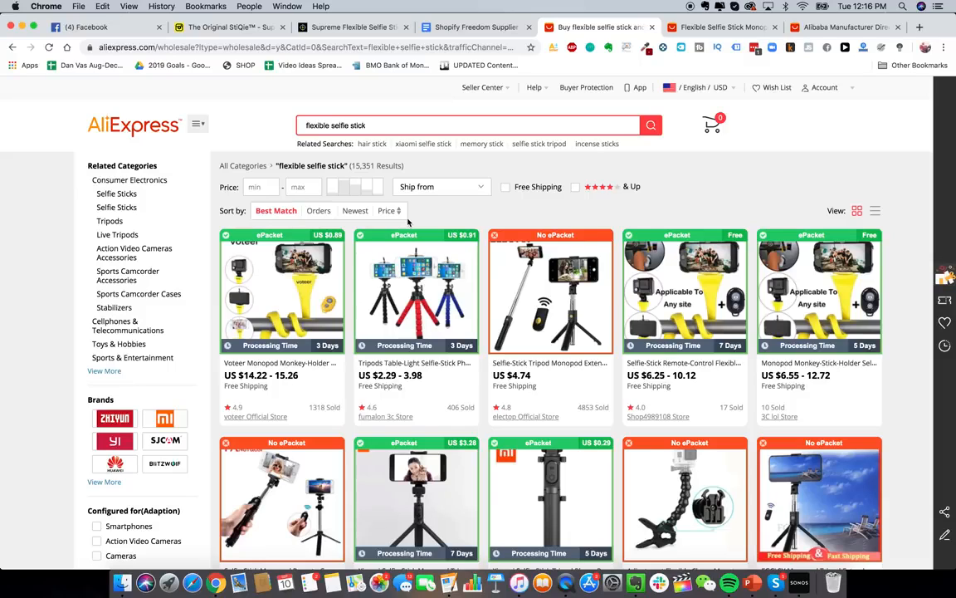
scroll(473, 180, down, 1)
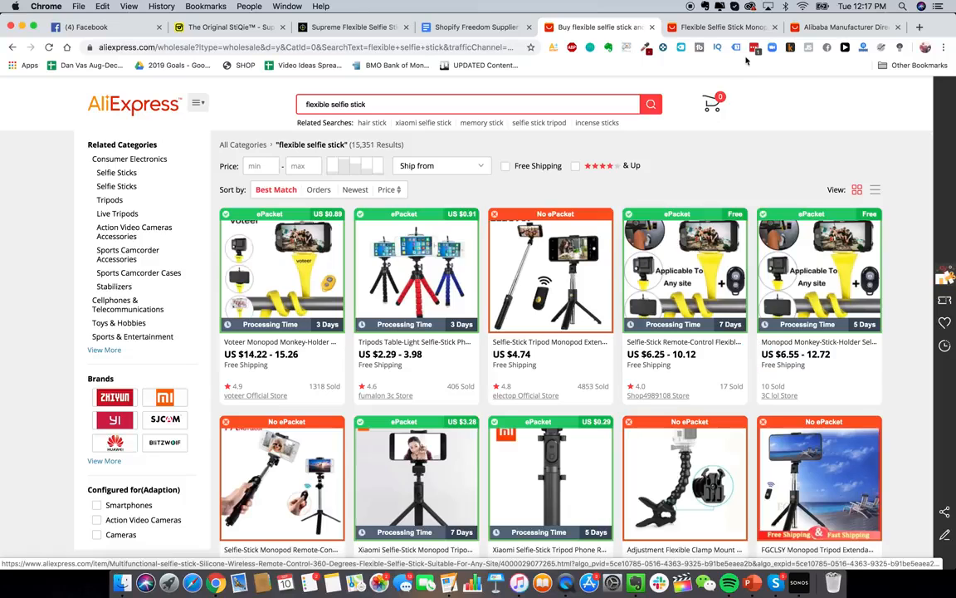
click(714, 27)
- Load alibaba.com in place of the AliExpress product page and click into its search box
click(498, 47)
text(alib)
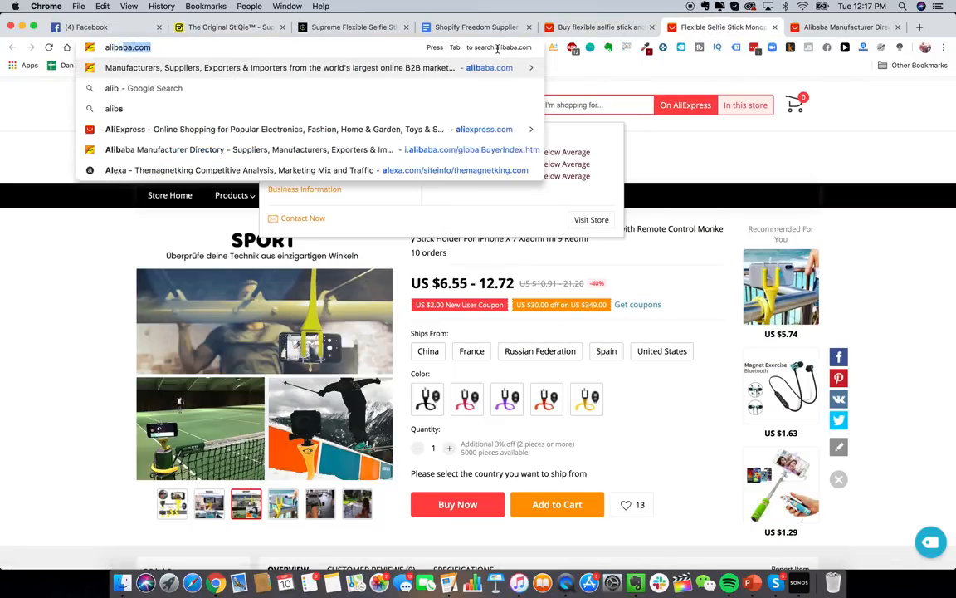
key(Return)
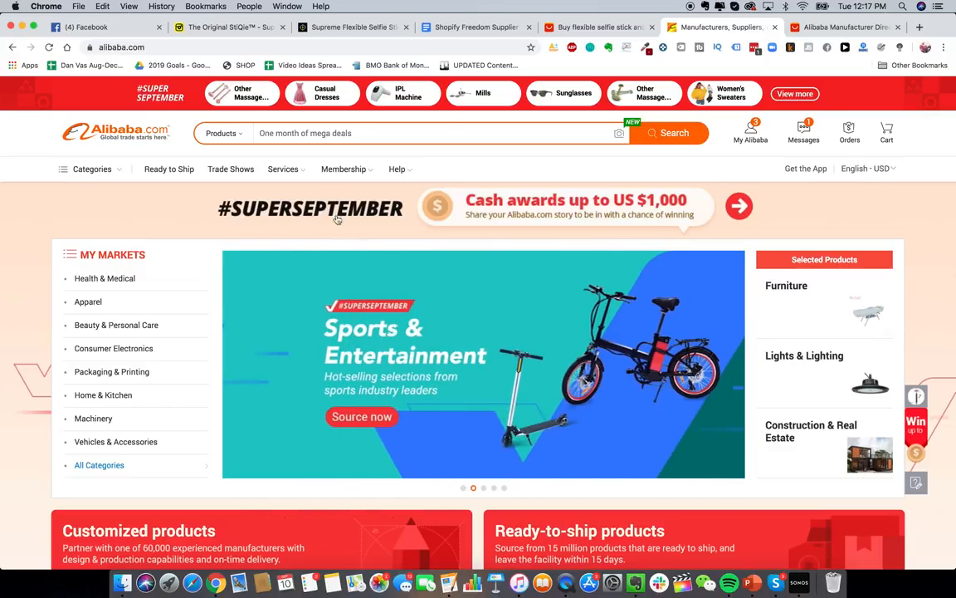
click(421, 139)
- Search Alibaba for 'flexible selfie stick' and scroll through the results
text(flexible selfie stick)
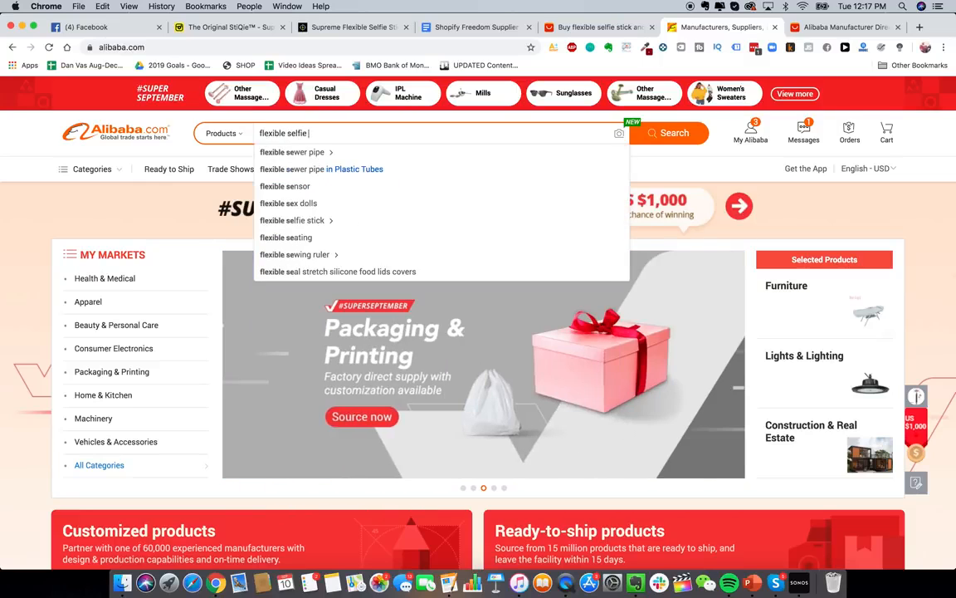
key(Return)
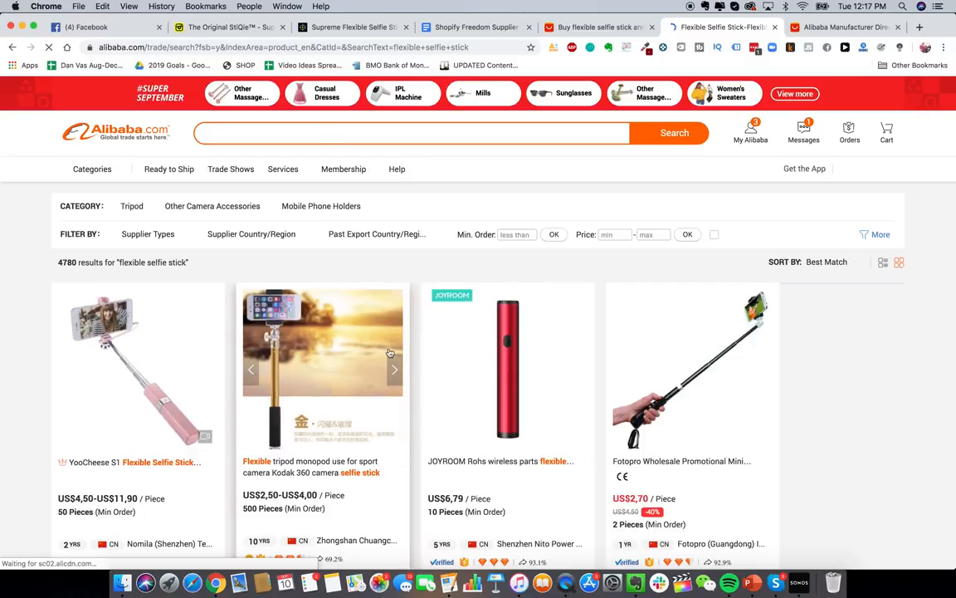
scroll(330, 309, down, 5)
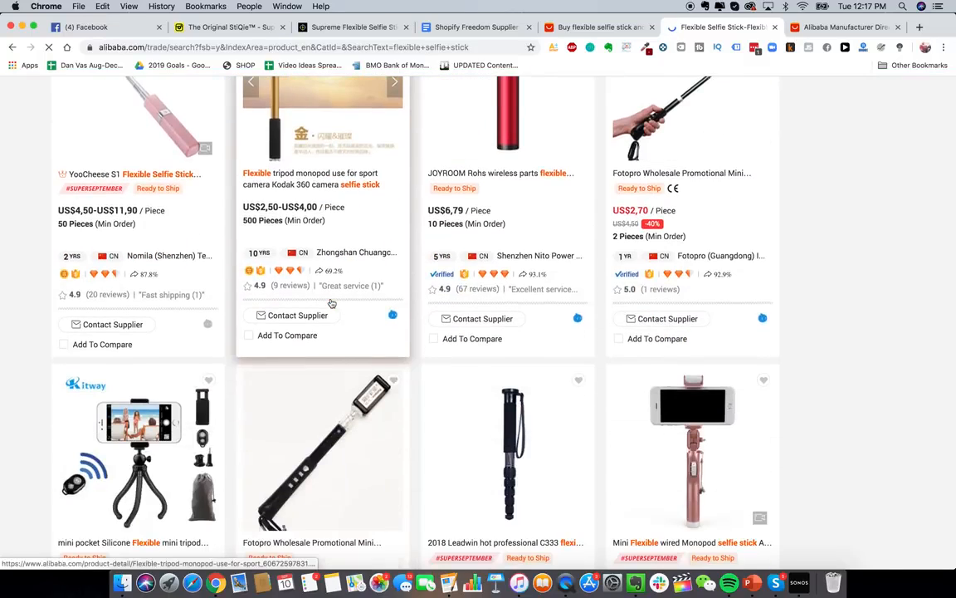
scroll(331, 304, down, 9)
scroll(332, 304, down, 5)
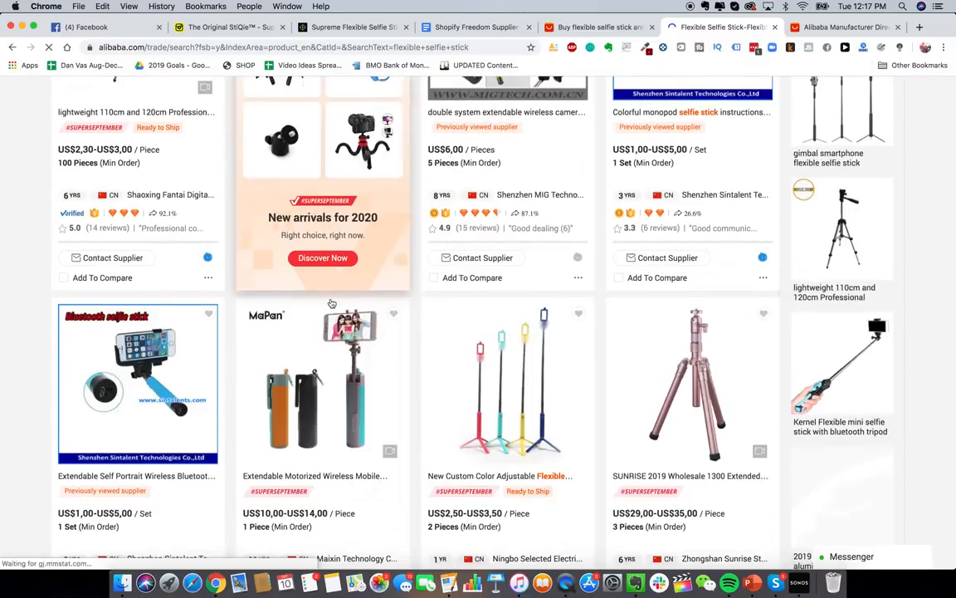
scroll(476, 322, up, 20)
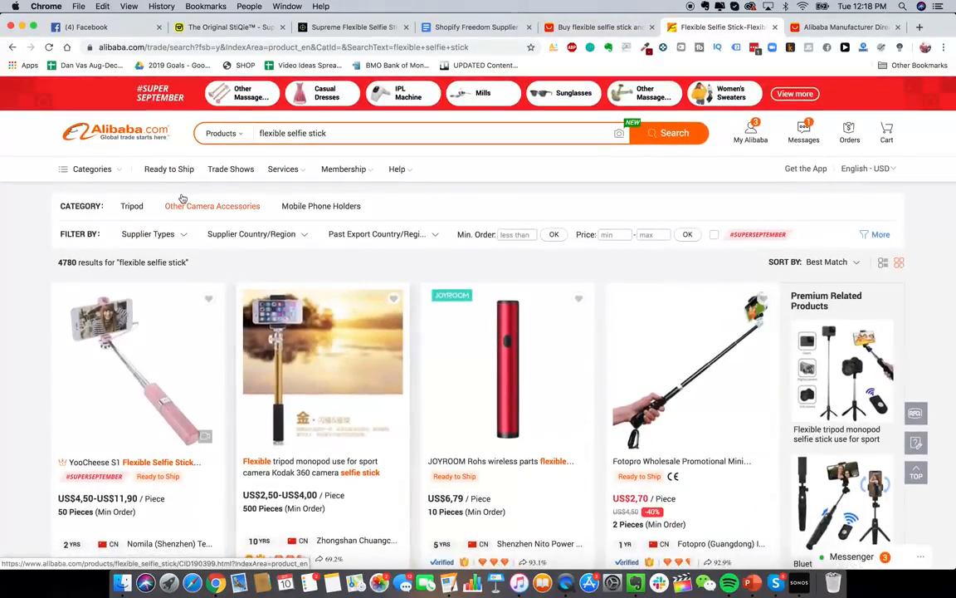
- Filter the results to verified (assessed) suppliers, narrowing them from 4780 to 380
click(288, 235)
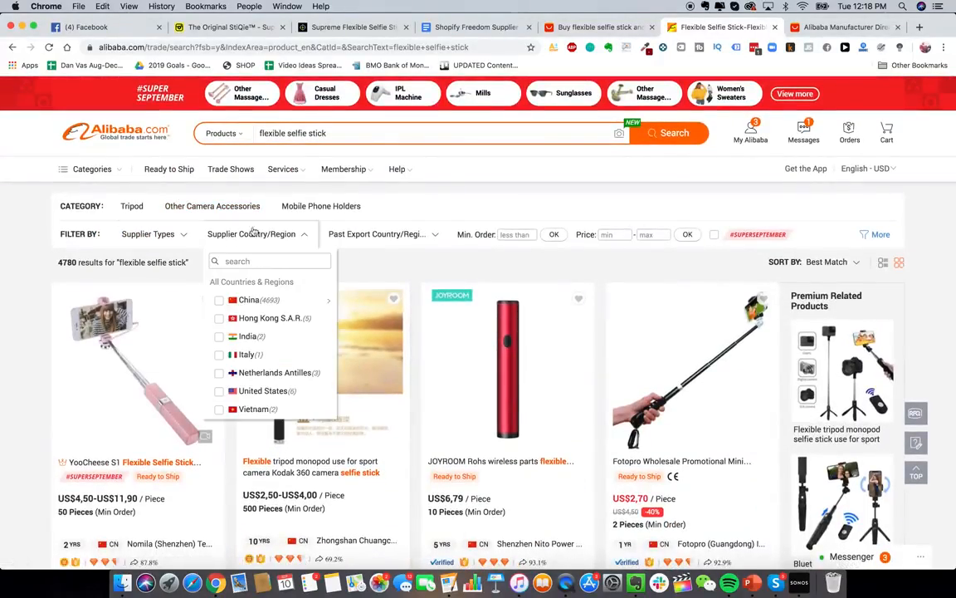
mouse_move(178, 237)
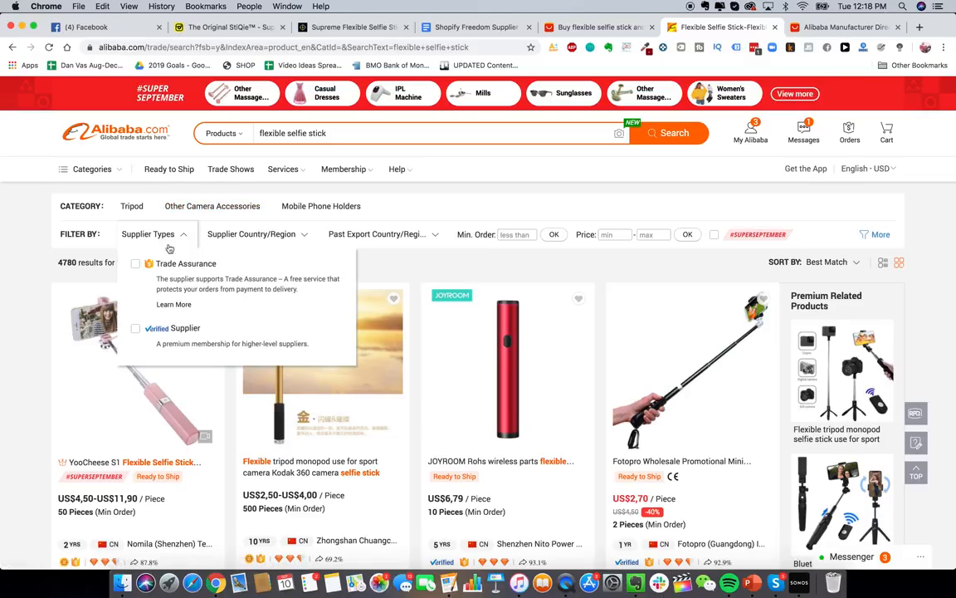
click(173, 333)
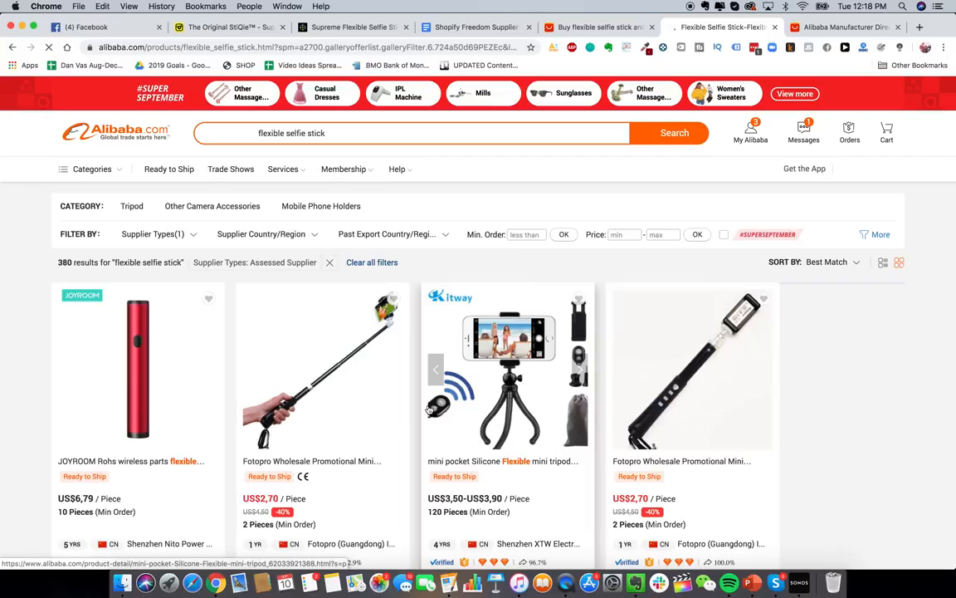
- Go to page 2 of the Alibaba supplier results, then switch to the AliExpress results tab
scroll(443, 382, down, 5)
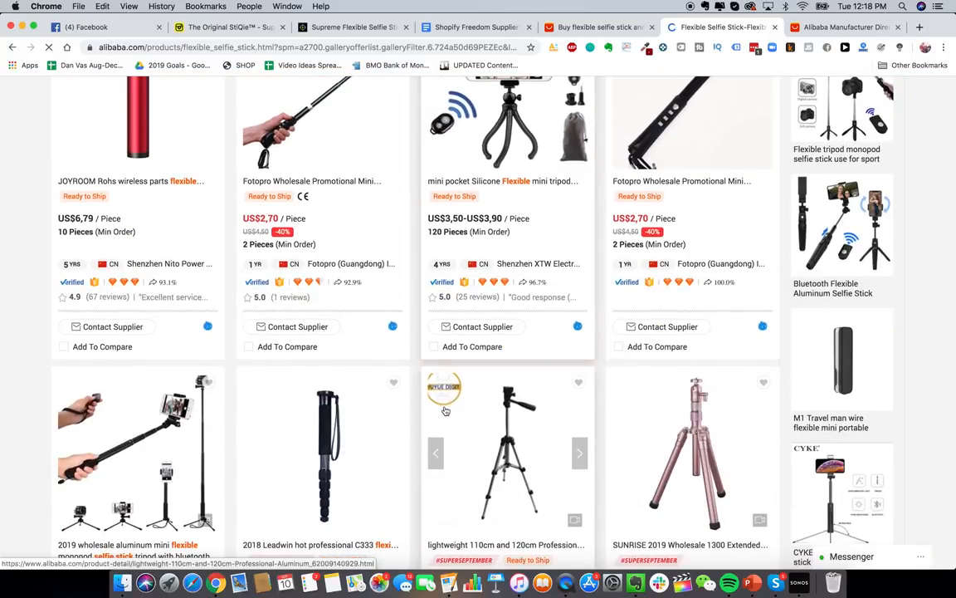
scroll(446, 410, down, 9)
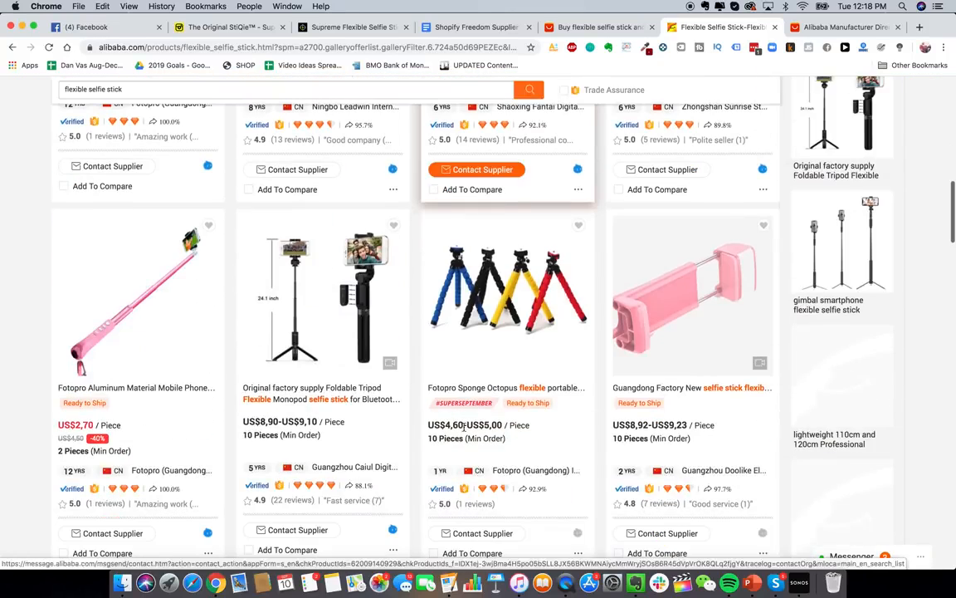
scroll(467, 424, down, 9)
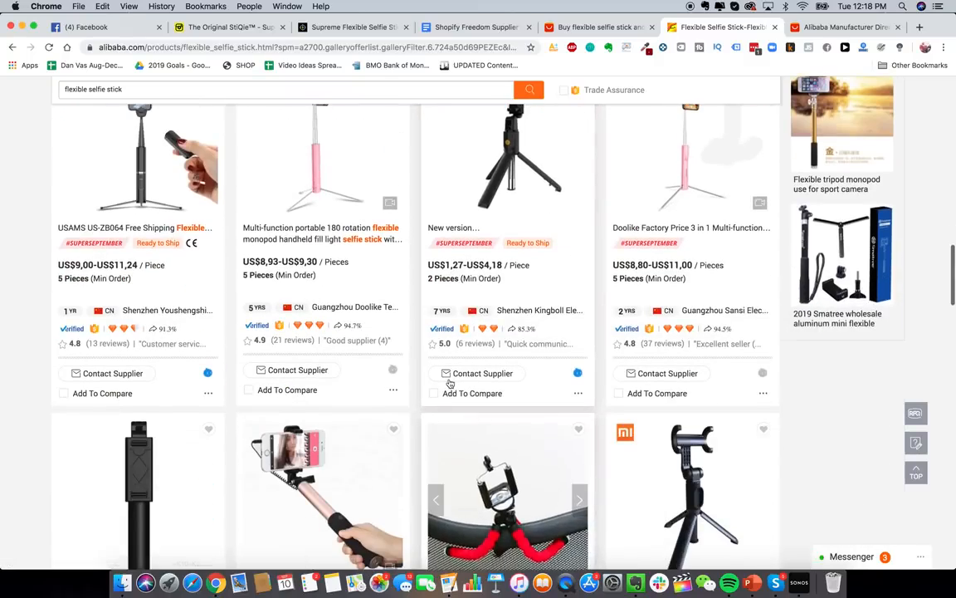
scroll(470, 418, down, 5)
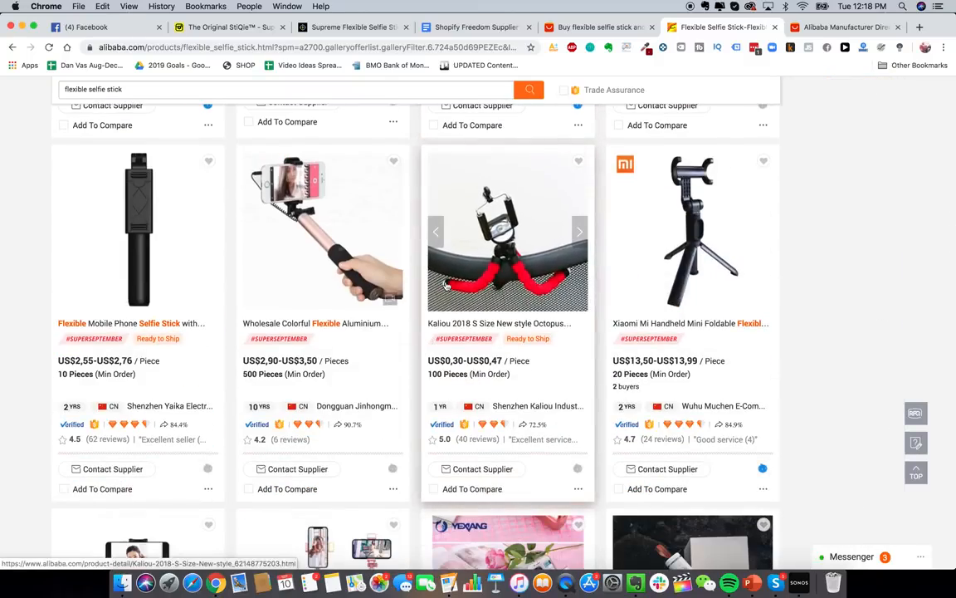
scroll(440, 332, down, 5)
scroll(469, 325, down, 5)
scroll(469, 324, down, 15)
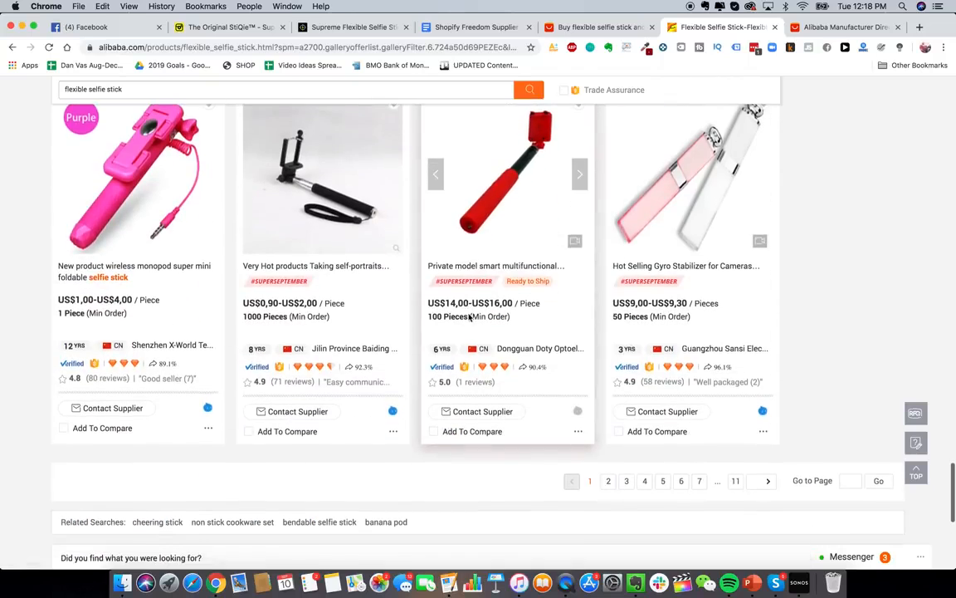
click(609, 486)
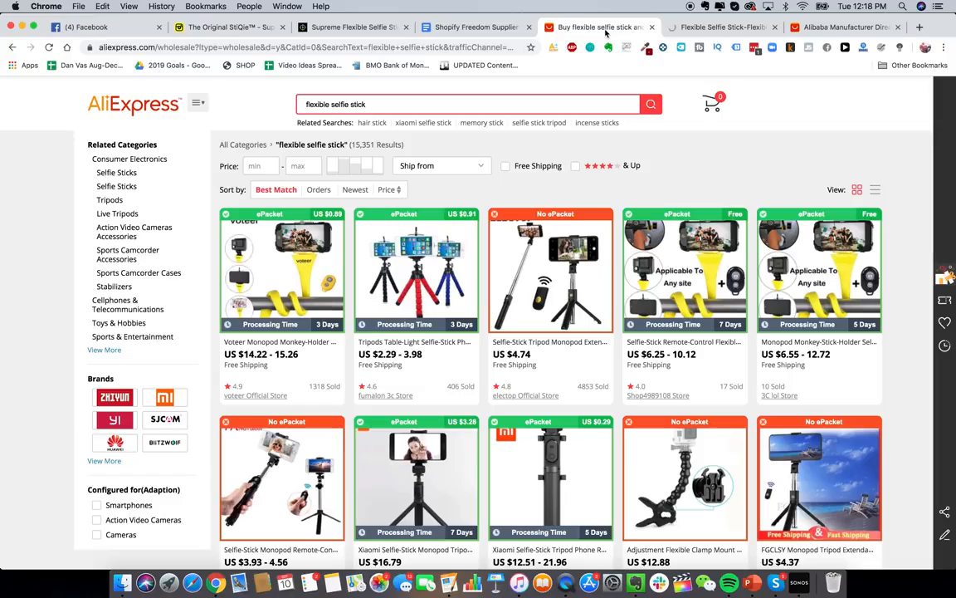
click(596, 27)
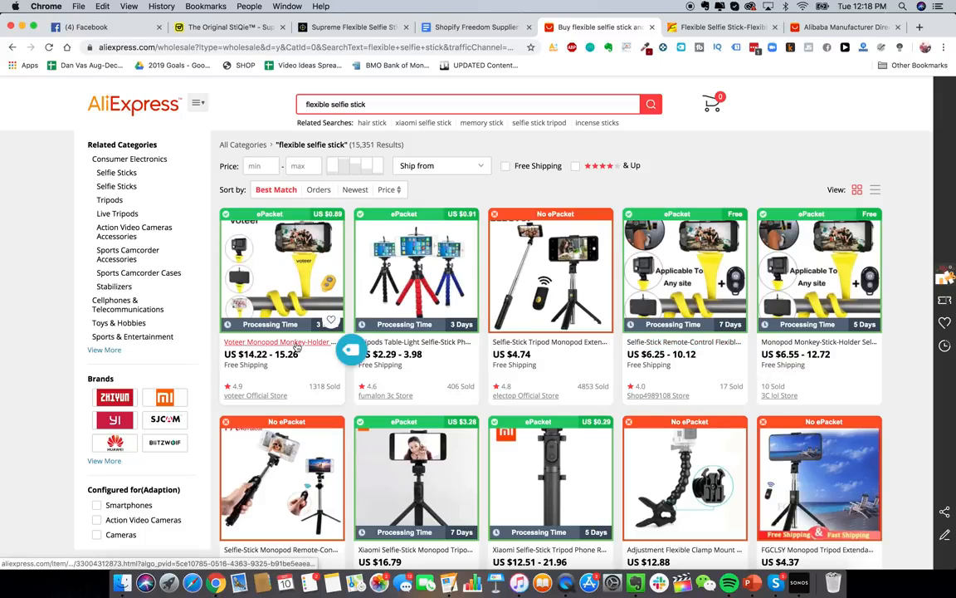
- Open the yellow monkey-stick tripod from the Alibaba results in a new tab
click(718, 26)
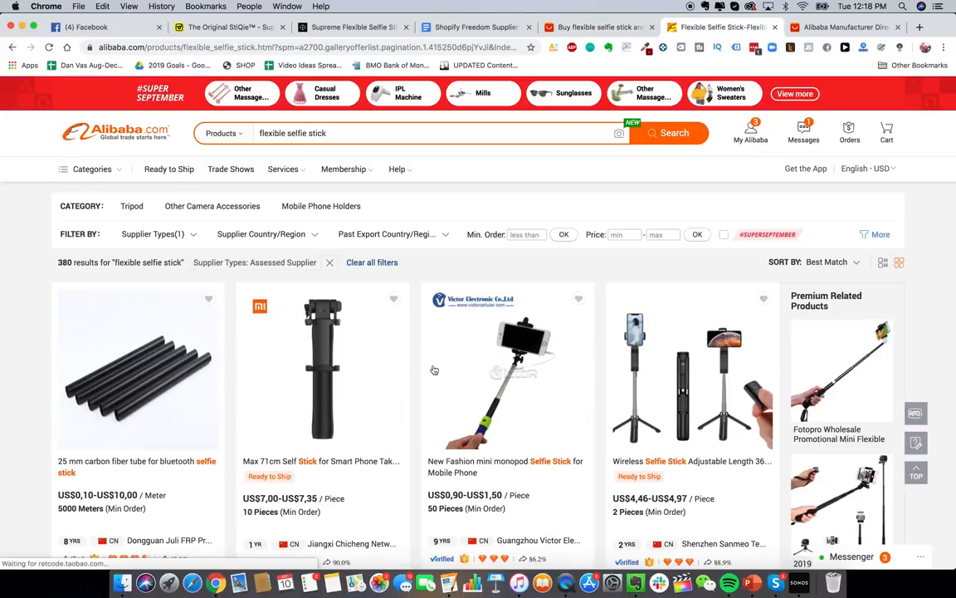
scroll(433, 370, down, 5)
scroll(512, 363, down, 5)
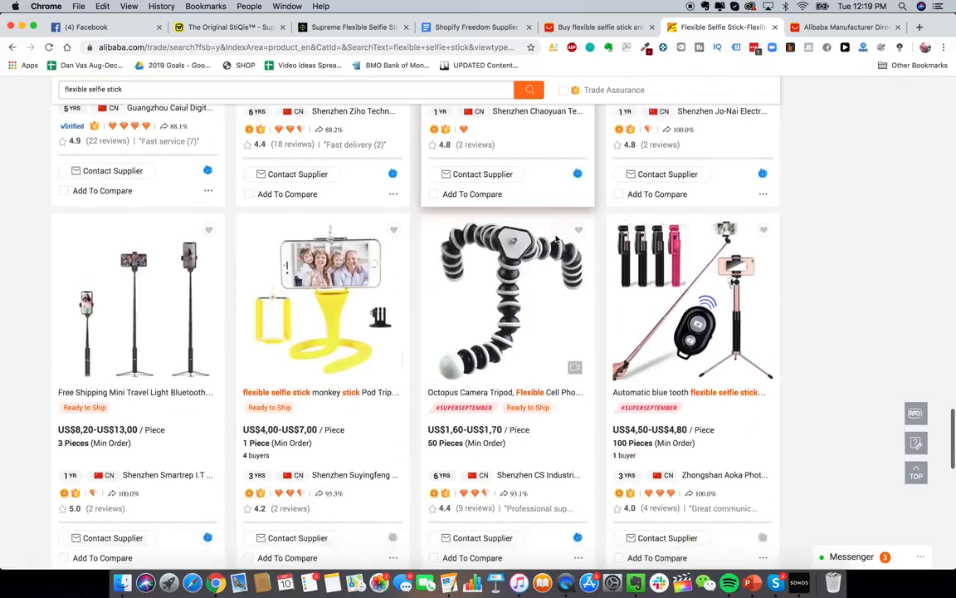
scroll(557, 239, down, 3)
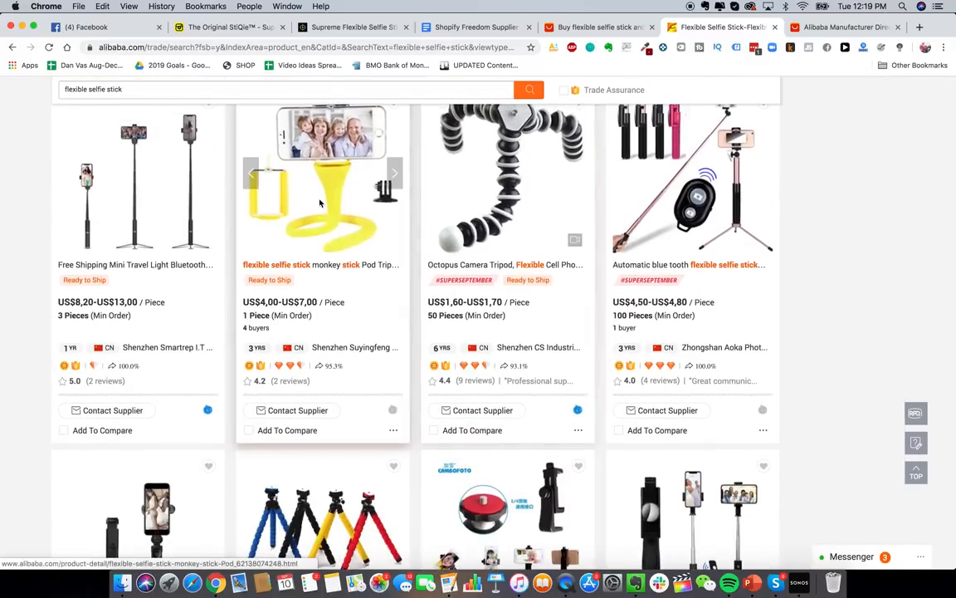
right_click(320, 203)
click(357, 205)
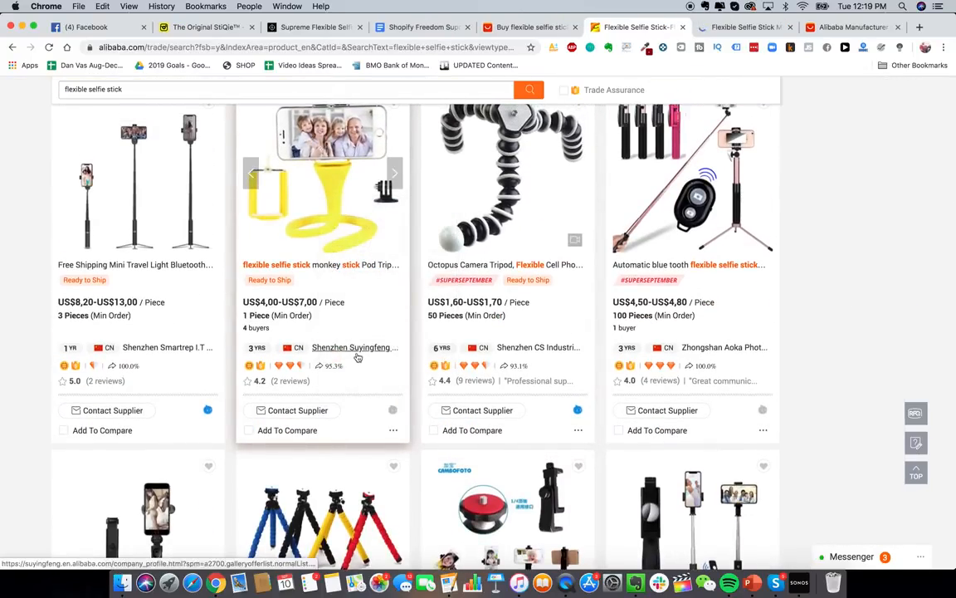
- View the monkey-stick tripod page (US$7.00 to US$4.00 per piece), comparing against the search tabs
scroll(357, 357, up, 1)
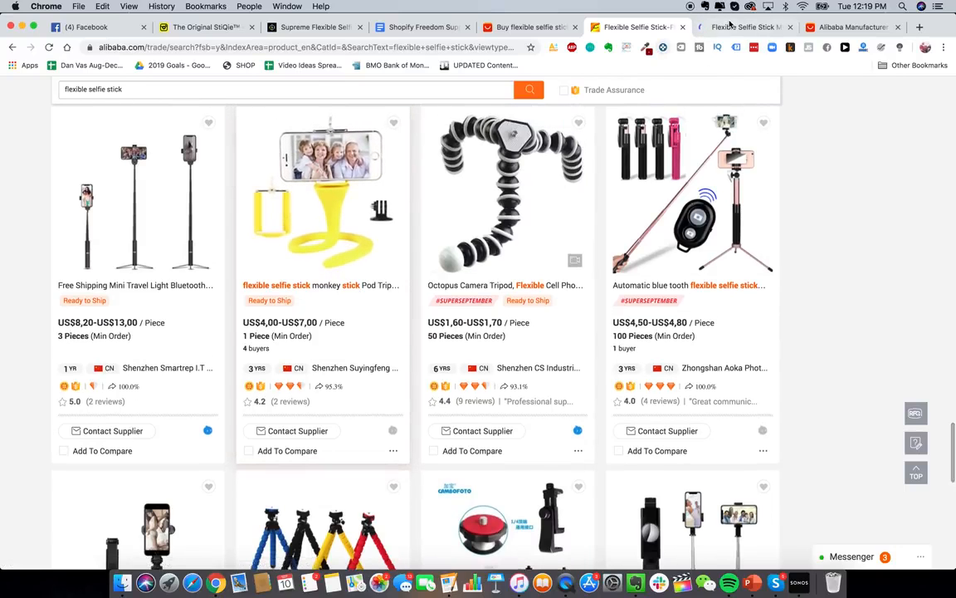
scroll(498, 232, up, 1)
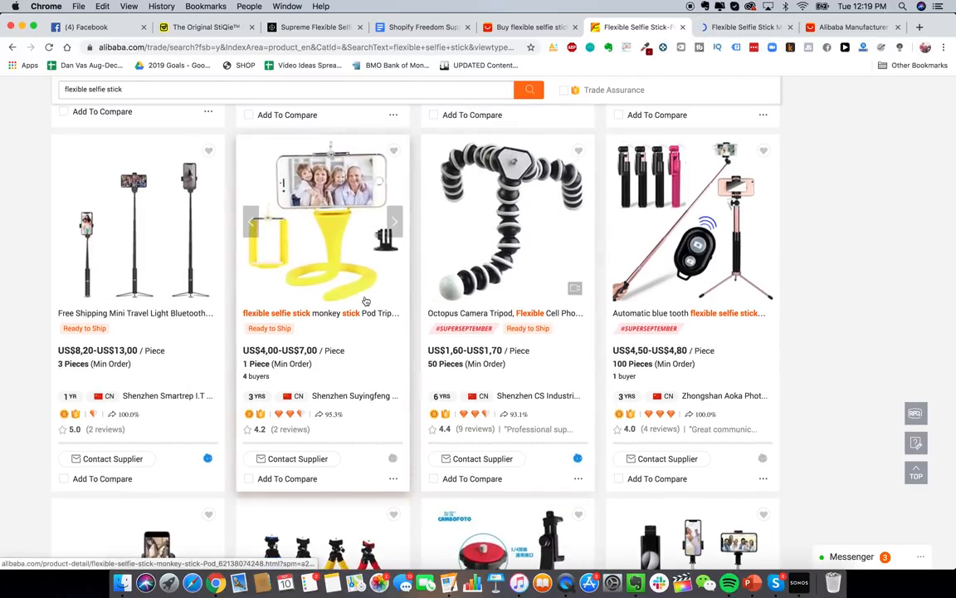
scroll(346, 315, down, 2)
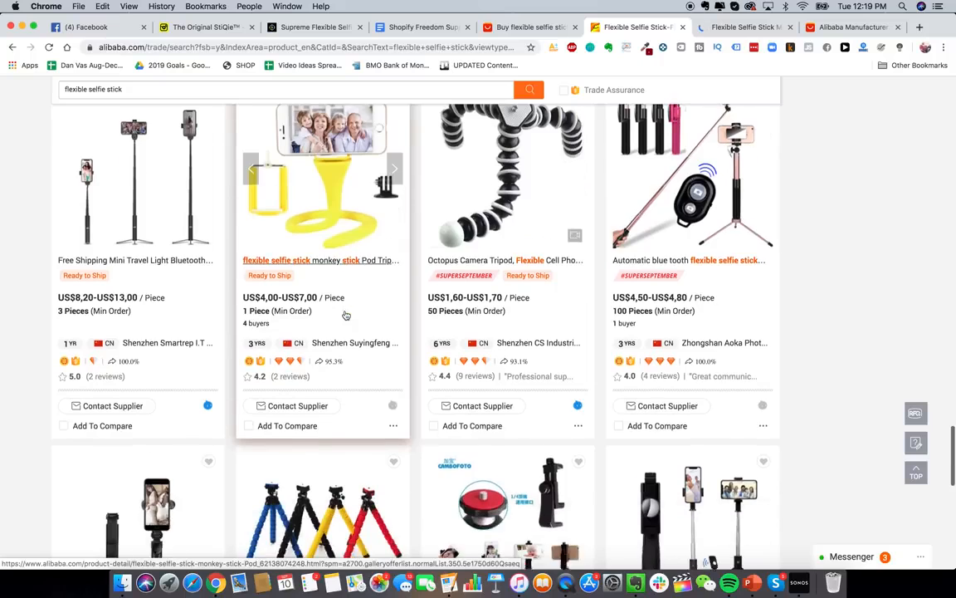
scroll(346, 315, up, 3)
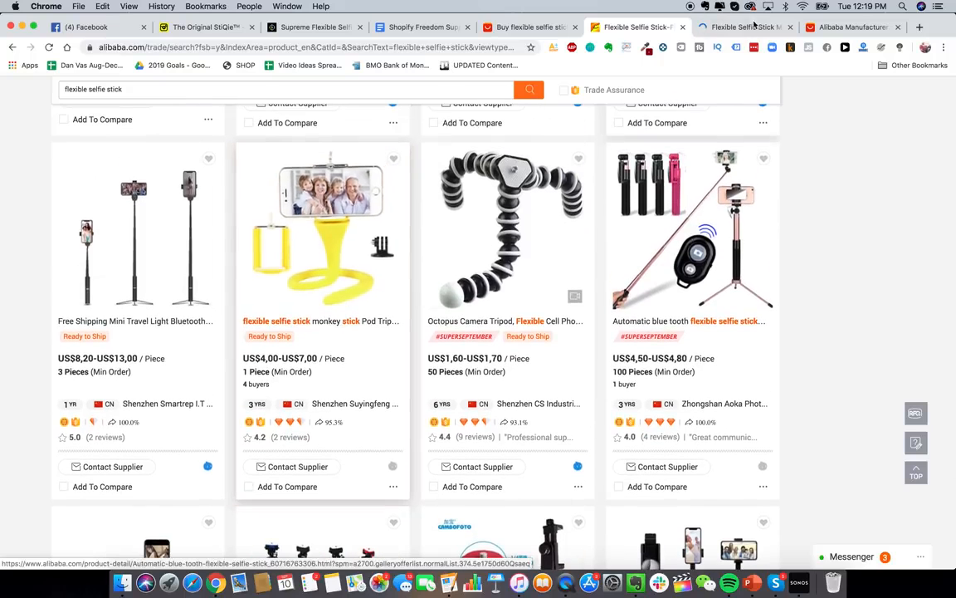
click(752, 27)
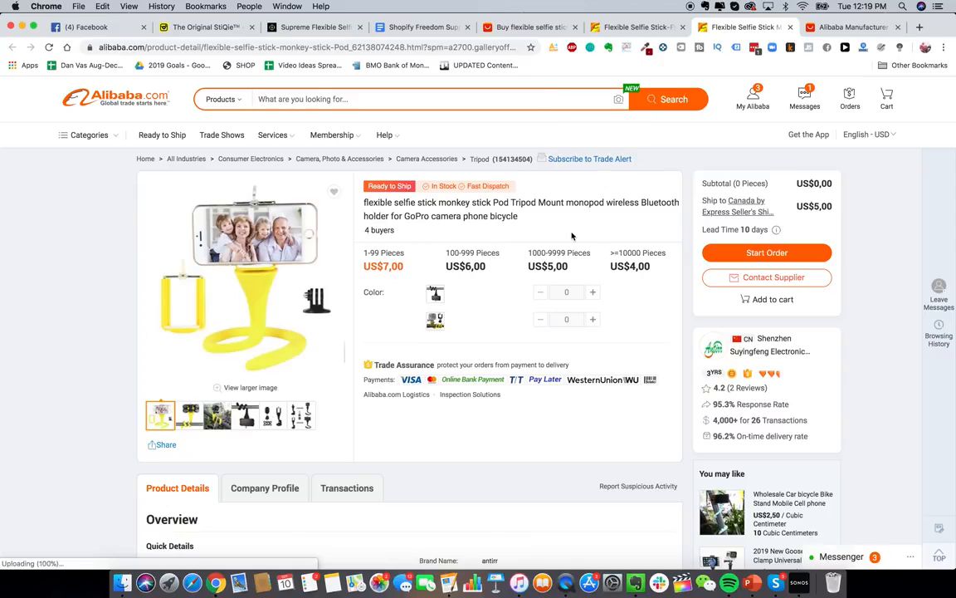
scroll(534, 246, down, 1)
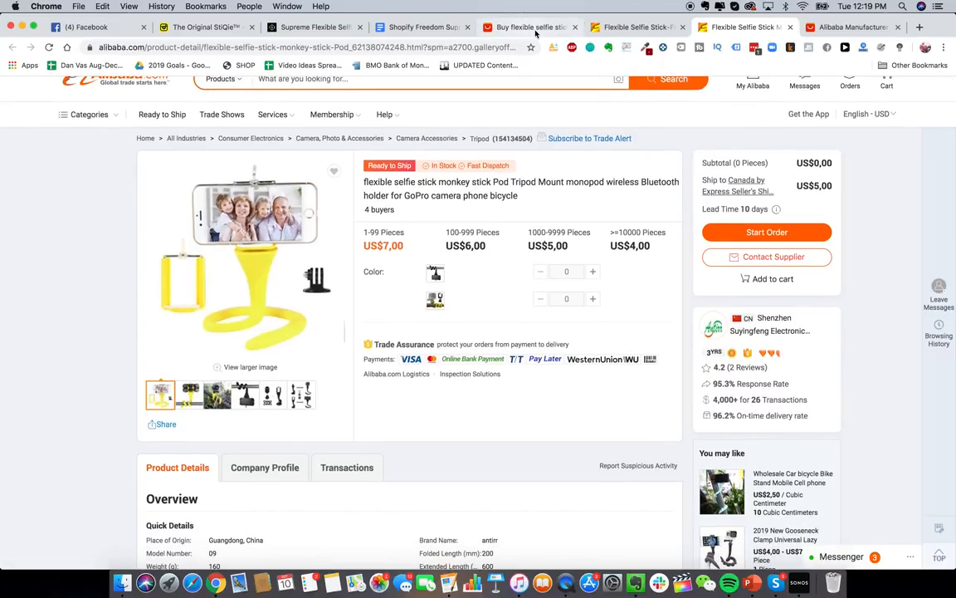
scroll(457, 303, up, 1)
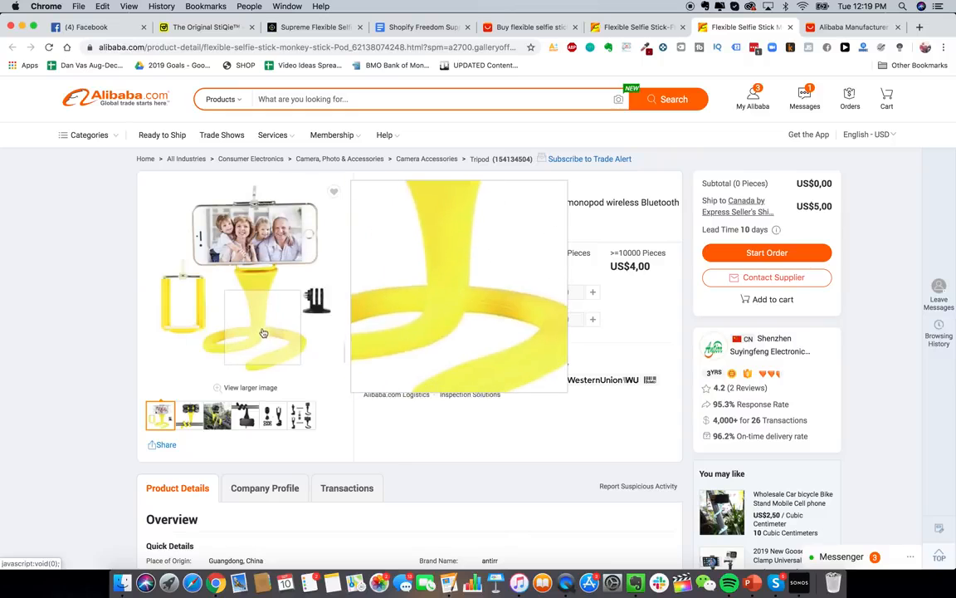
click(635, 27)
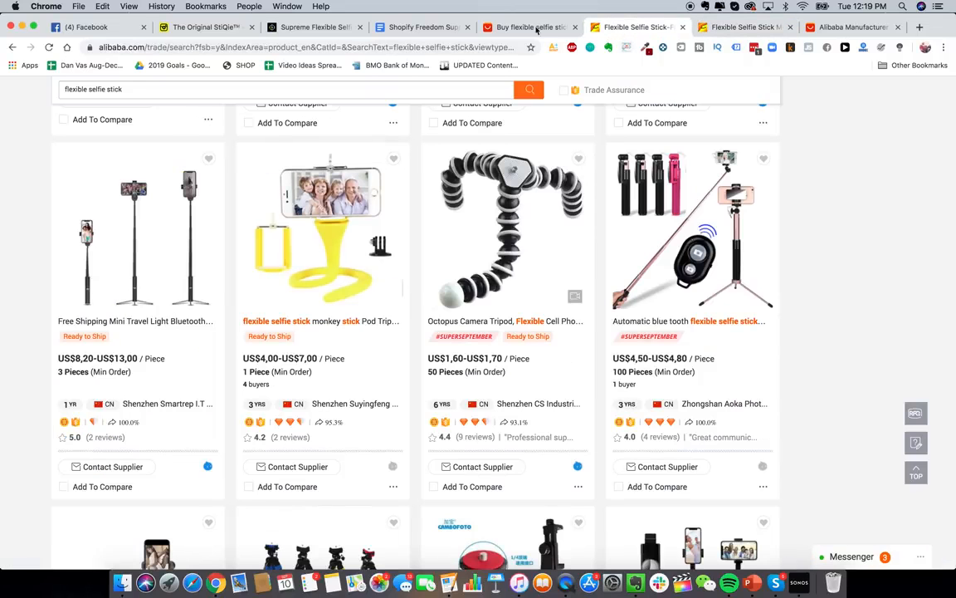
click(523, 27)
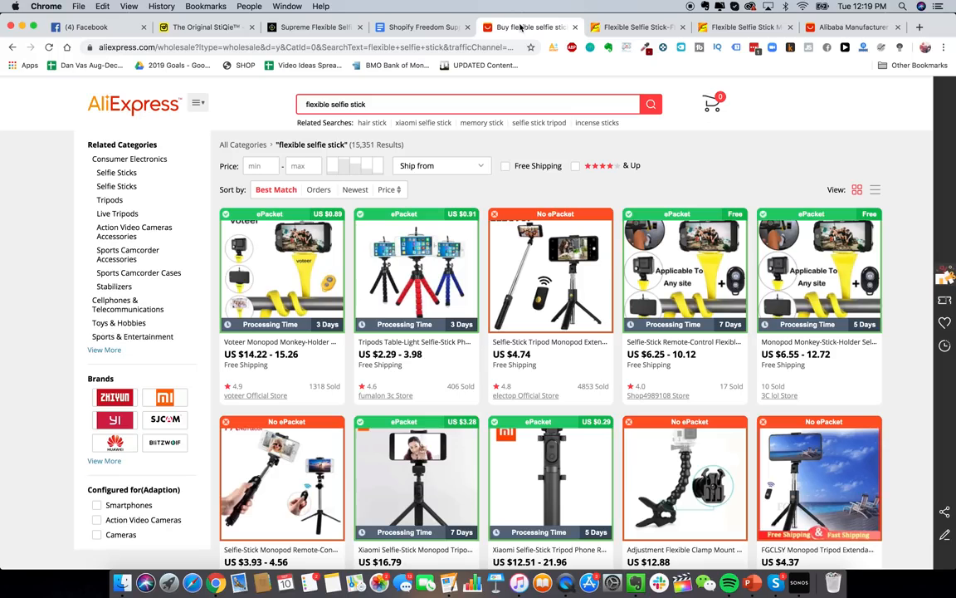
click(724, 26)
scroll(539, 267, down, 1)
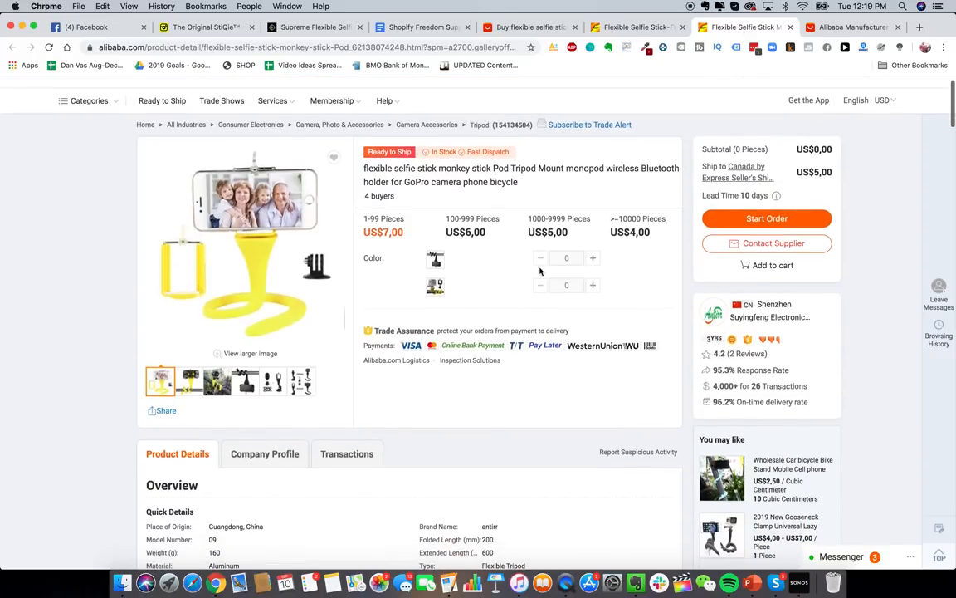
- Open the Contact Supplier form and set the quantity to 1000 pieces
click(777, 244)
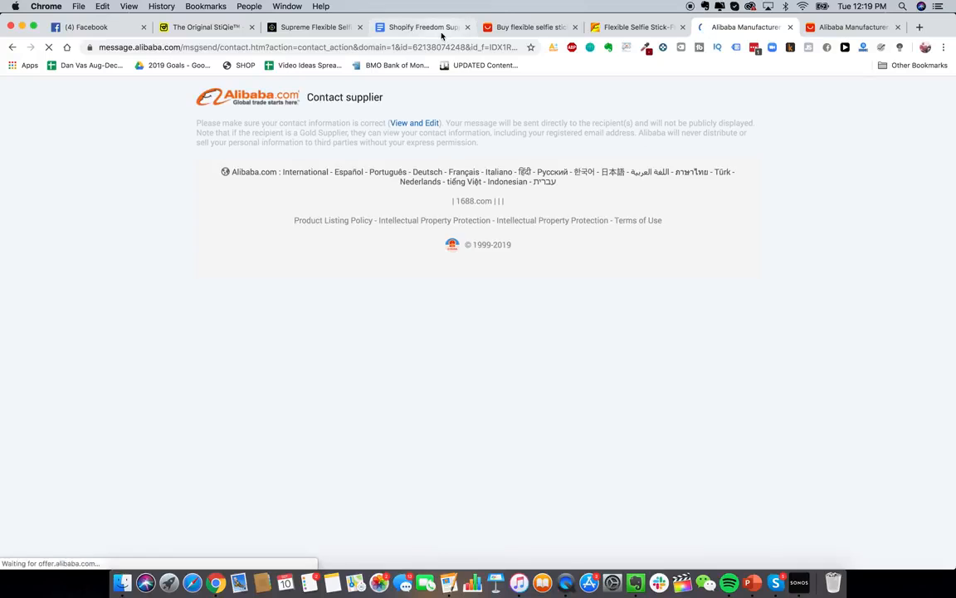
click(495, 173)
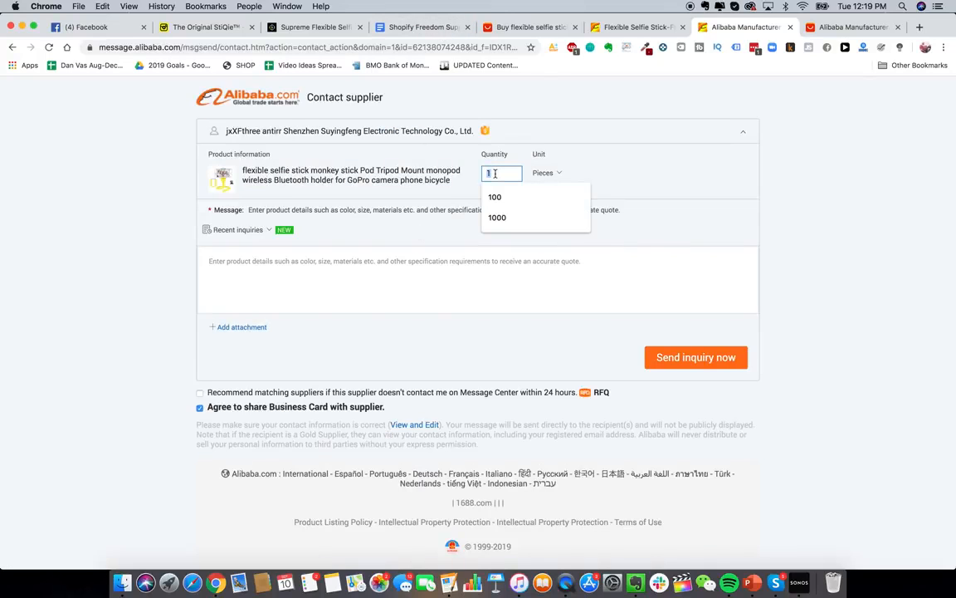
text(10000)
click(484, 284)
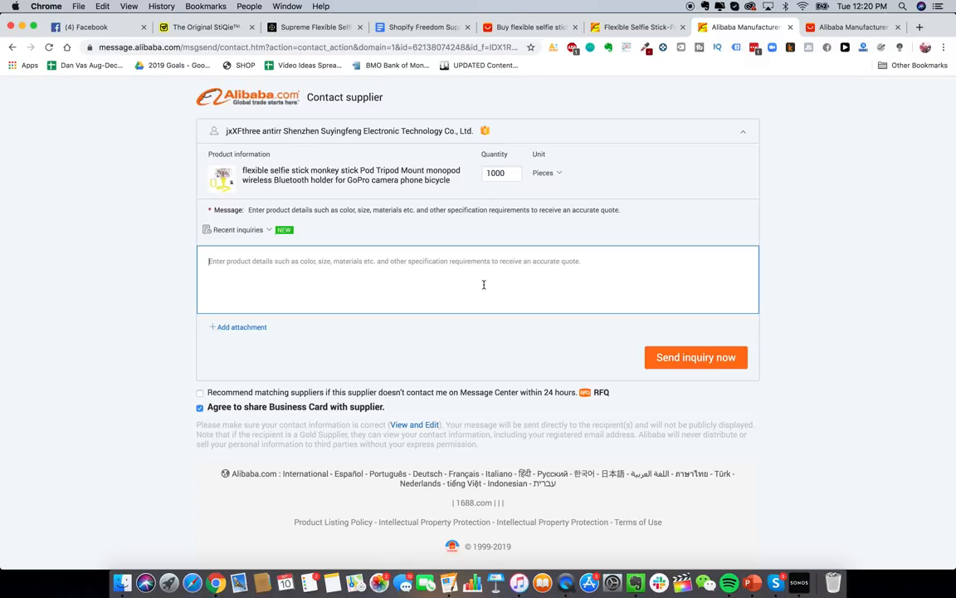
- Paste the supplier template letter from the Google Doc into the inquiry message
click(436, 30)
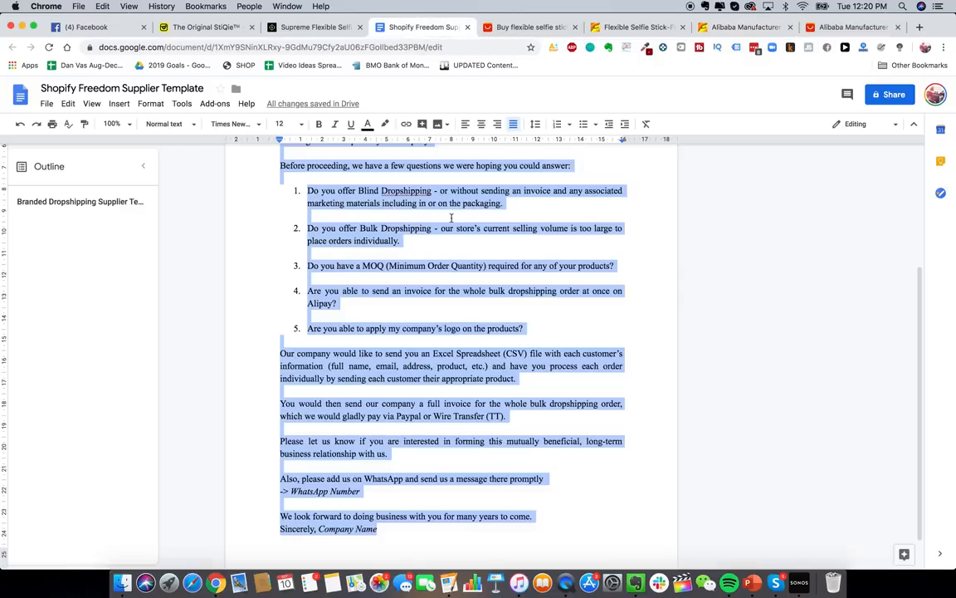
click(731, 26)
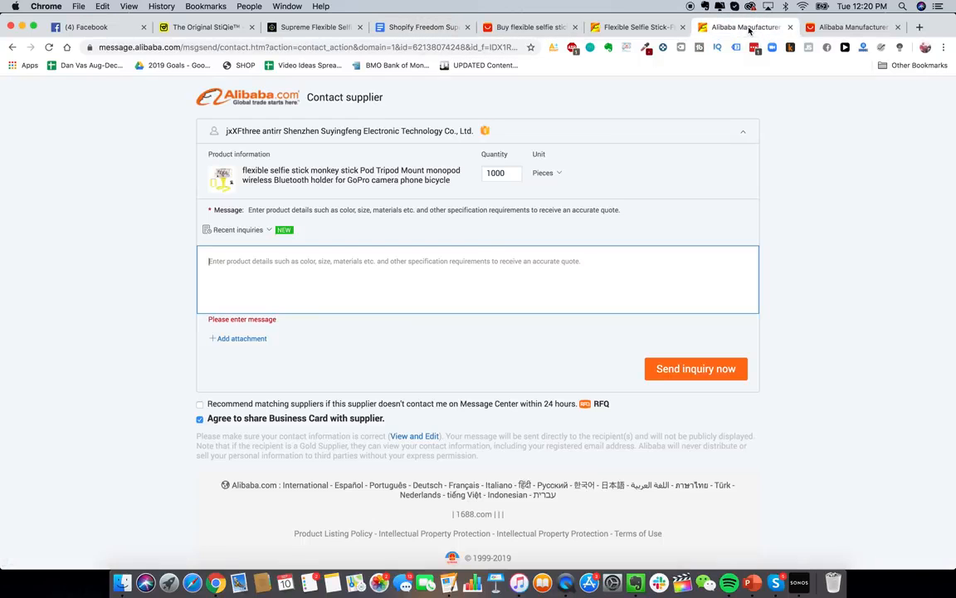
key(super+v)
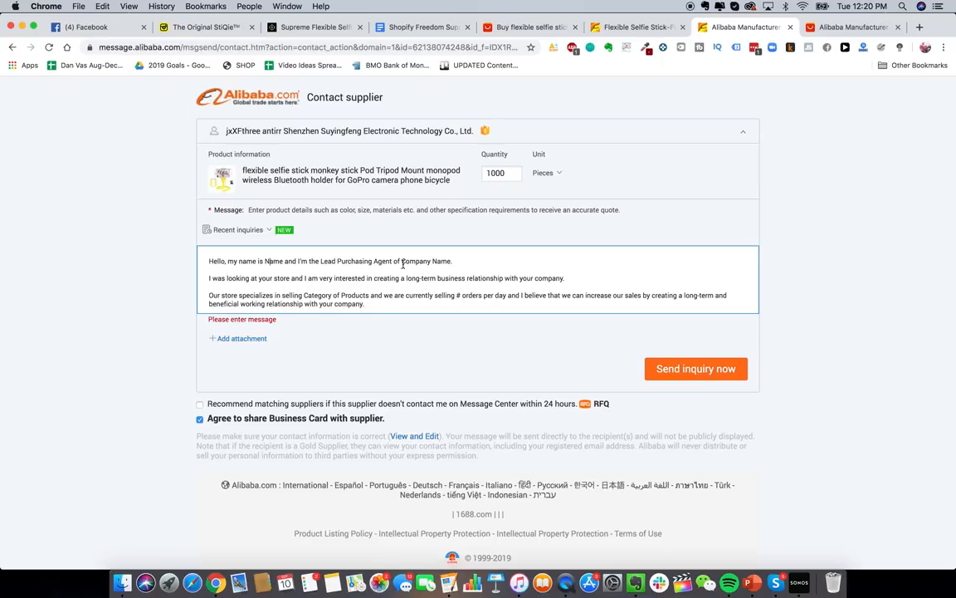
scroll(420, 263, down, 3)
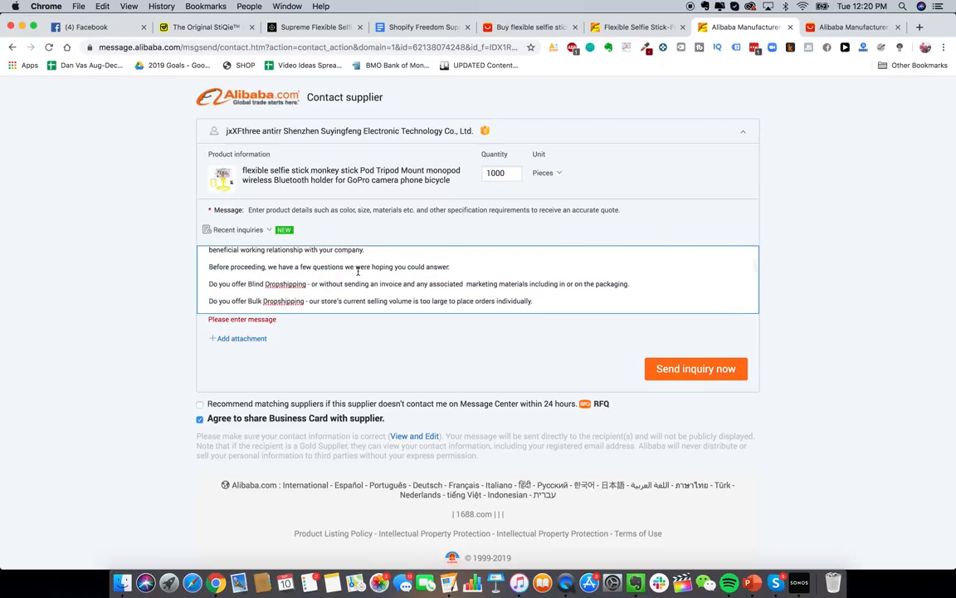
scroll(358, 271, down, 3)
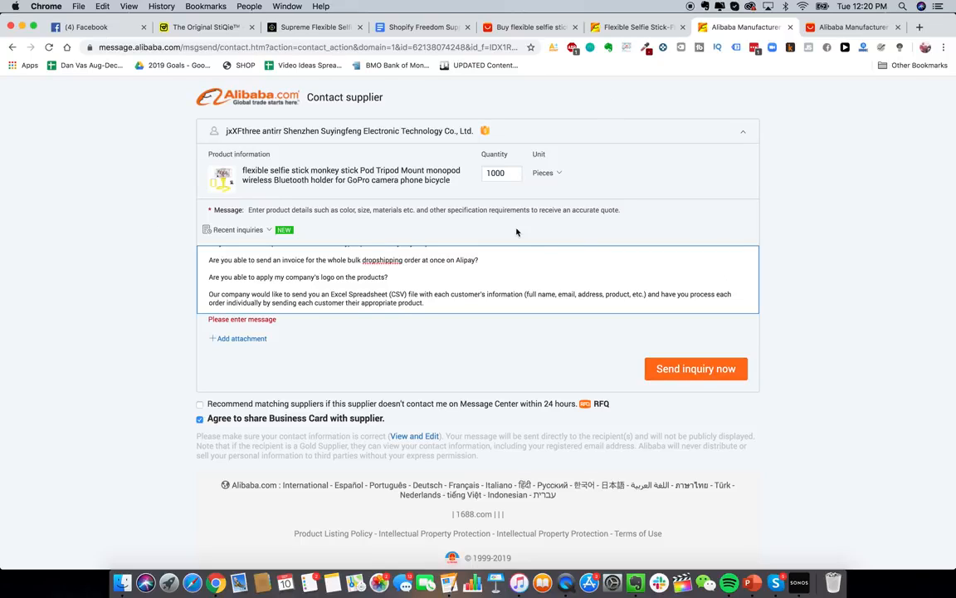
- Open the Shenzhen Suyingfeng supplier's company profile from the results and scroll through it
click(583, 28)
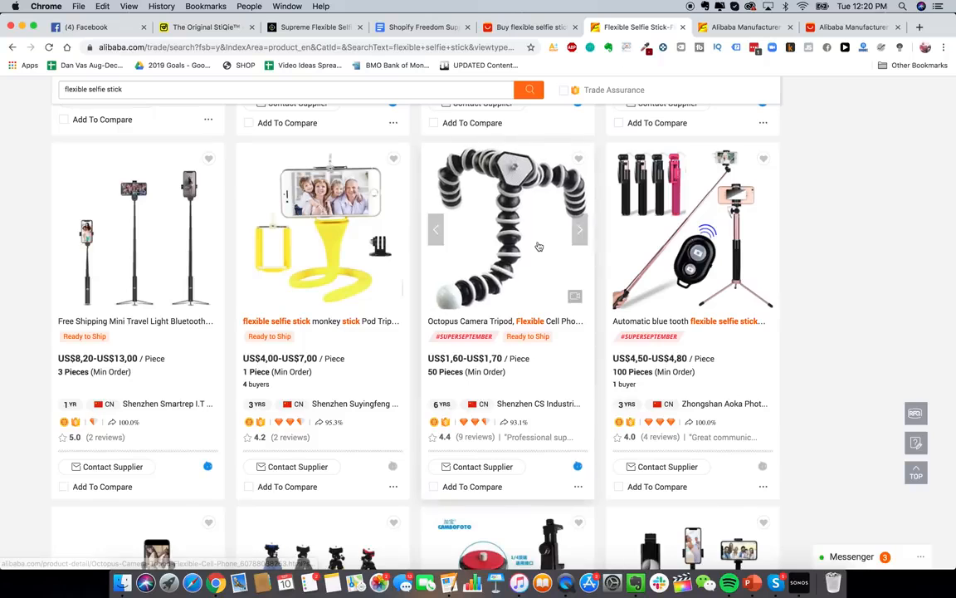
scroll(538, 246, up, 5)
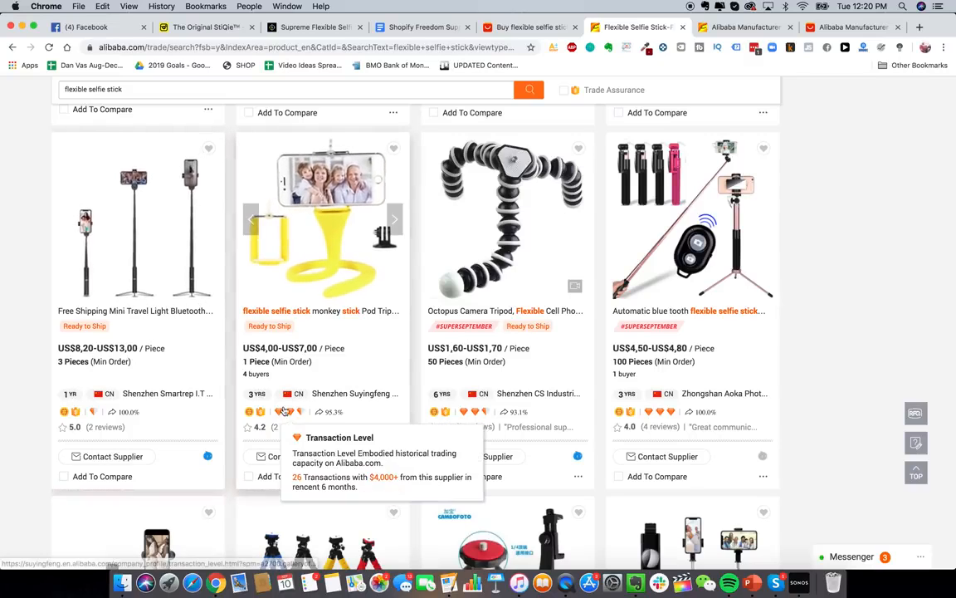
click(359, 396)
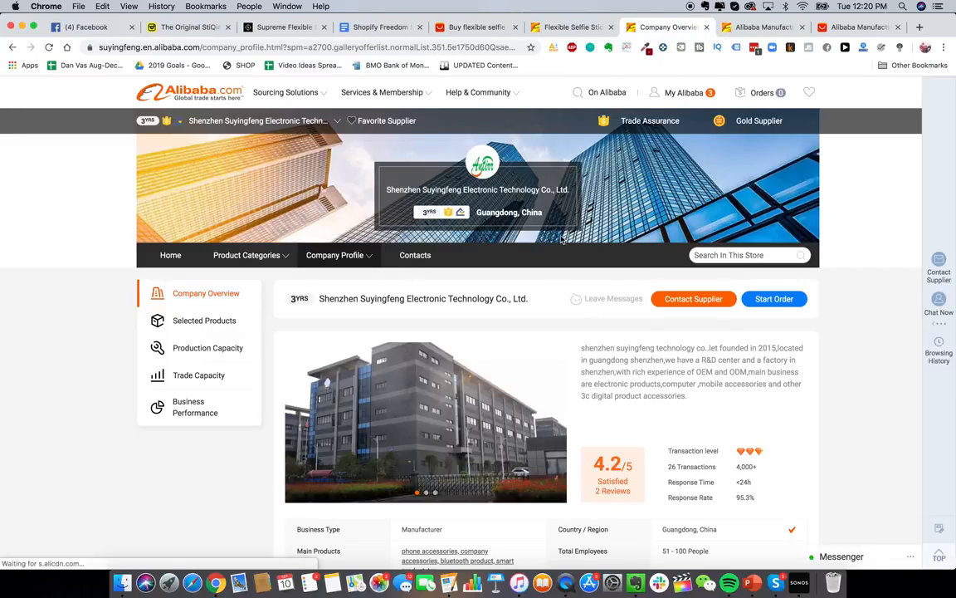
scroll(602, 317, down, 5)
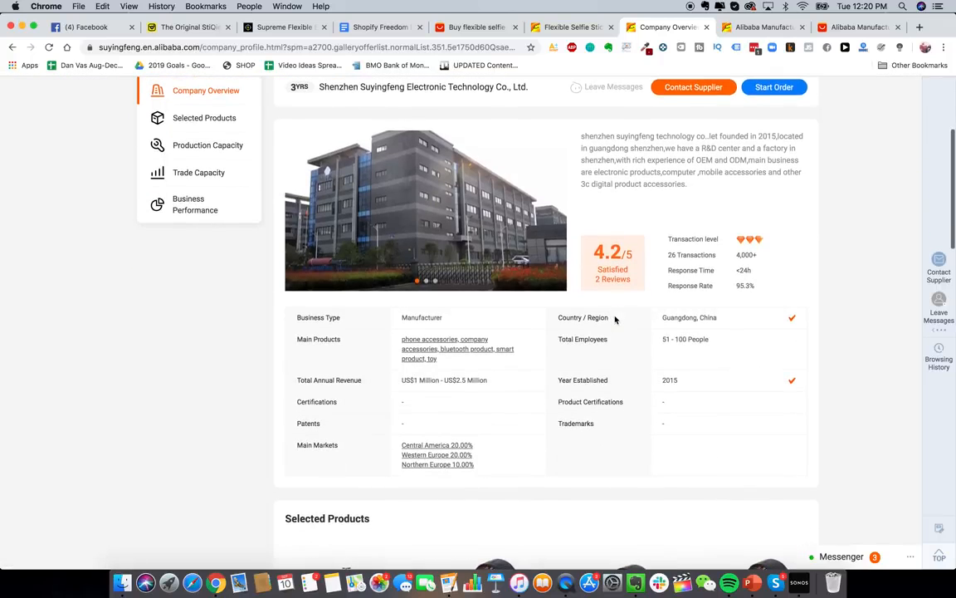
scroll(597, 335, down, 6)
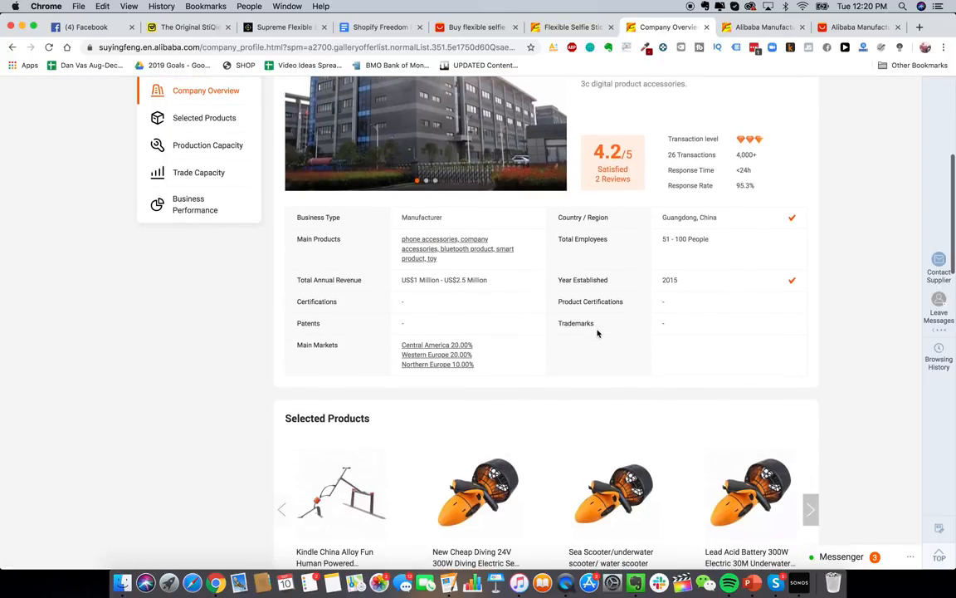
scroll(495, 186, up, 4)
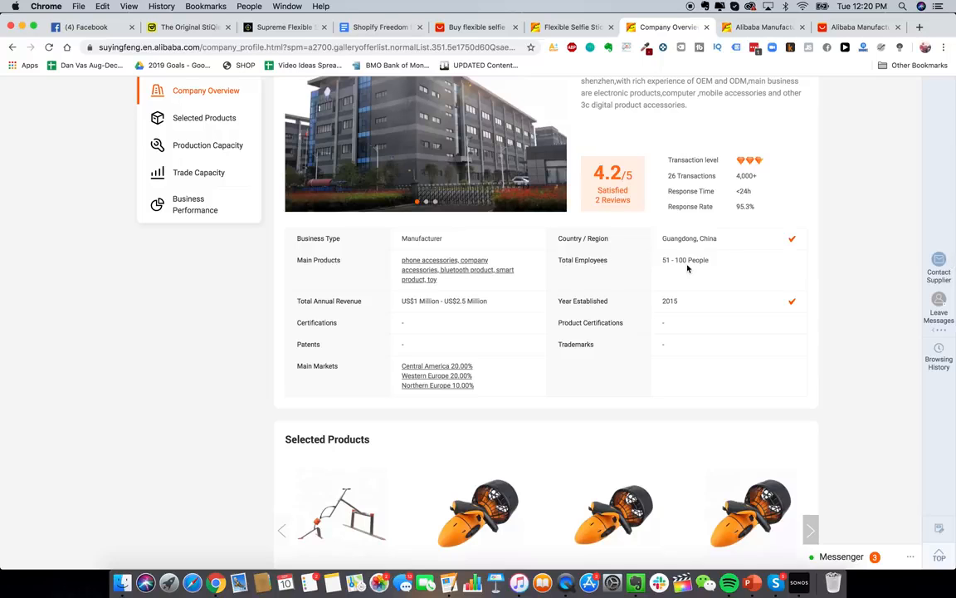
scroll(759, 284, up, 2)
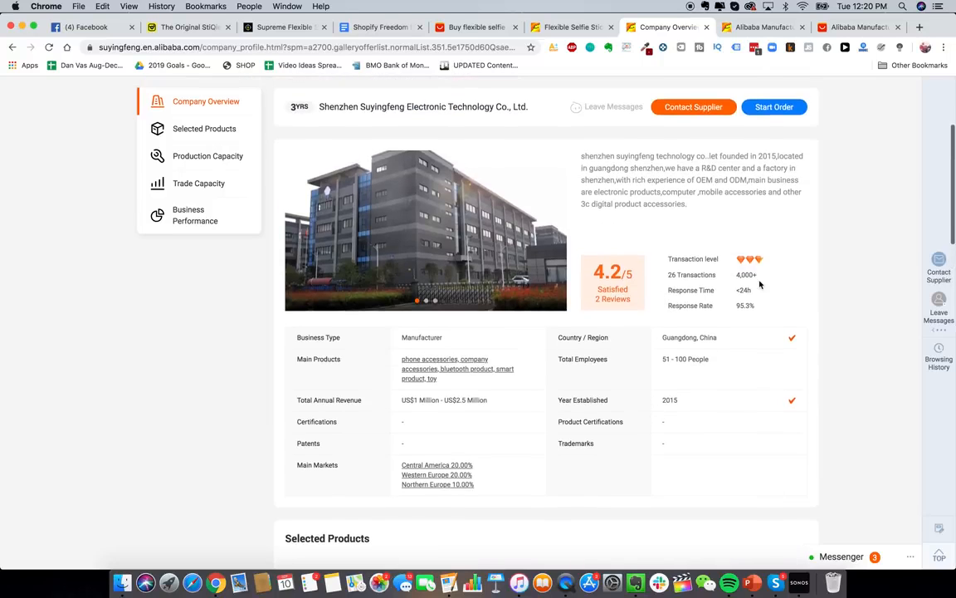
scroll(758, 284, up, 2)
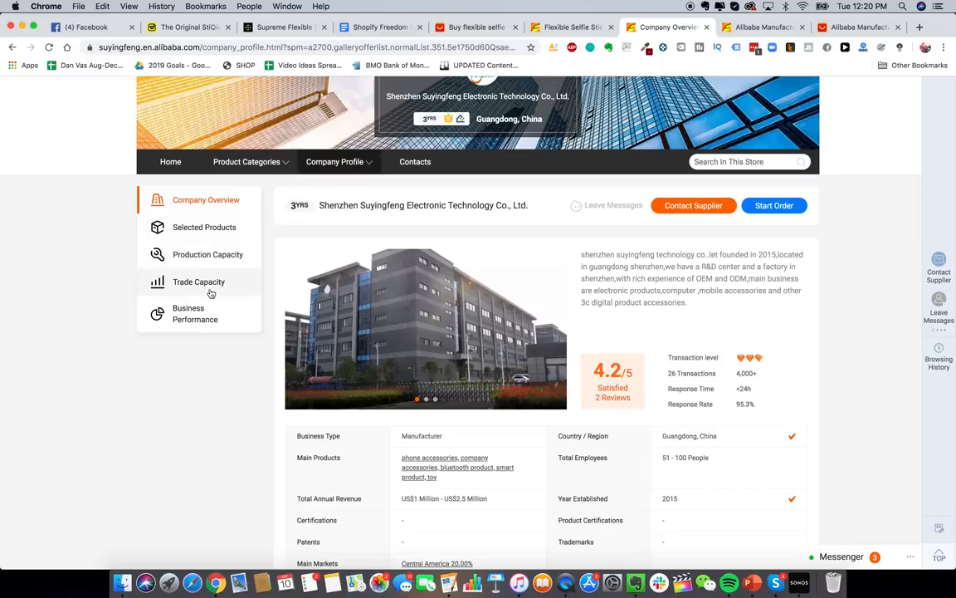
scroll(230, 289, down, 3)
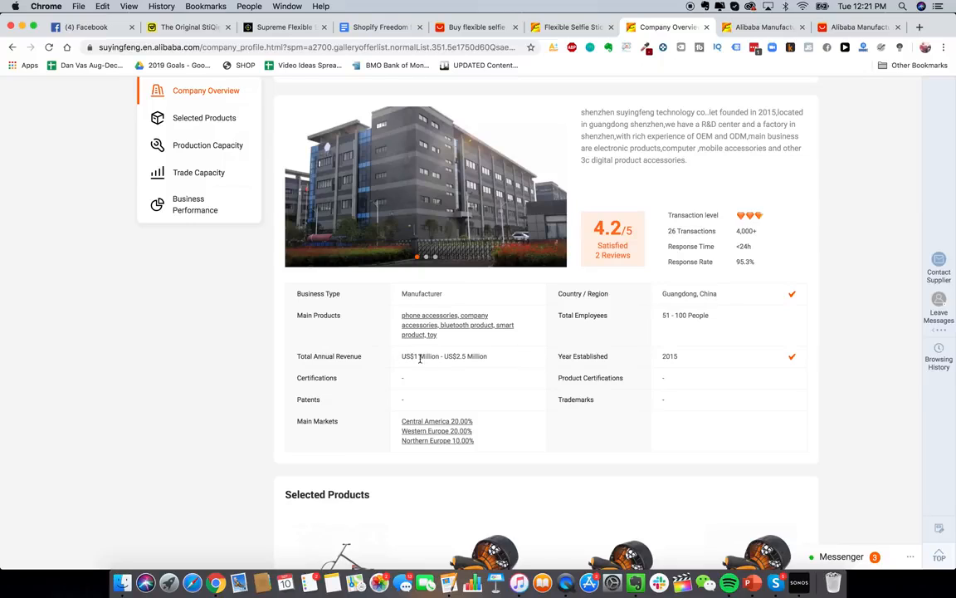
scroll(416, 203, up, 1)
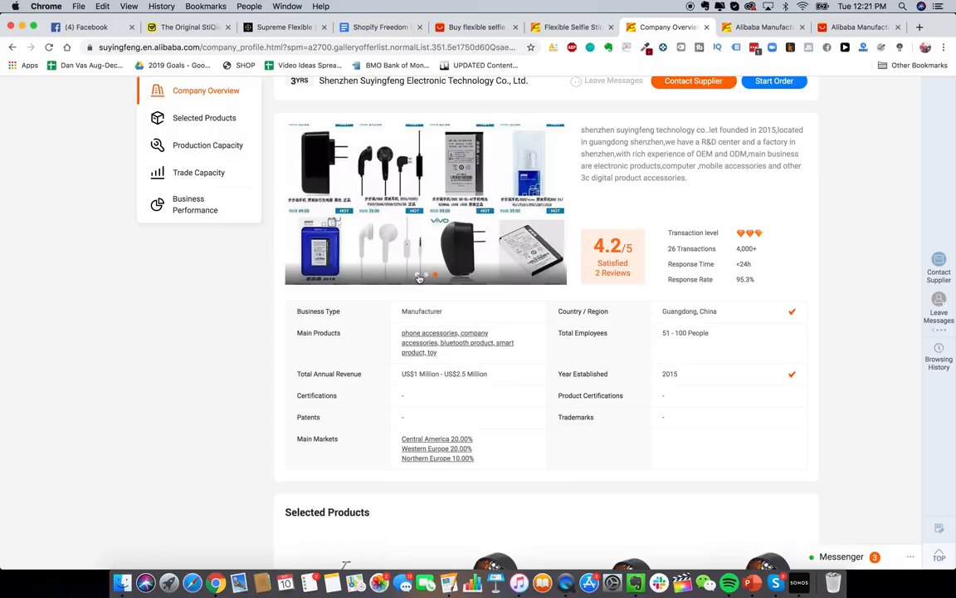
- Bring the factory building photo back into the gallery and review the Company Overview
click(418, 275)
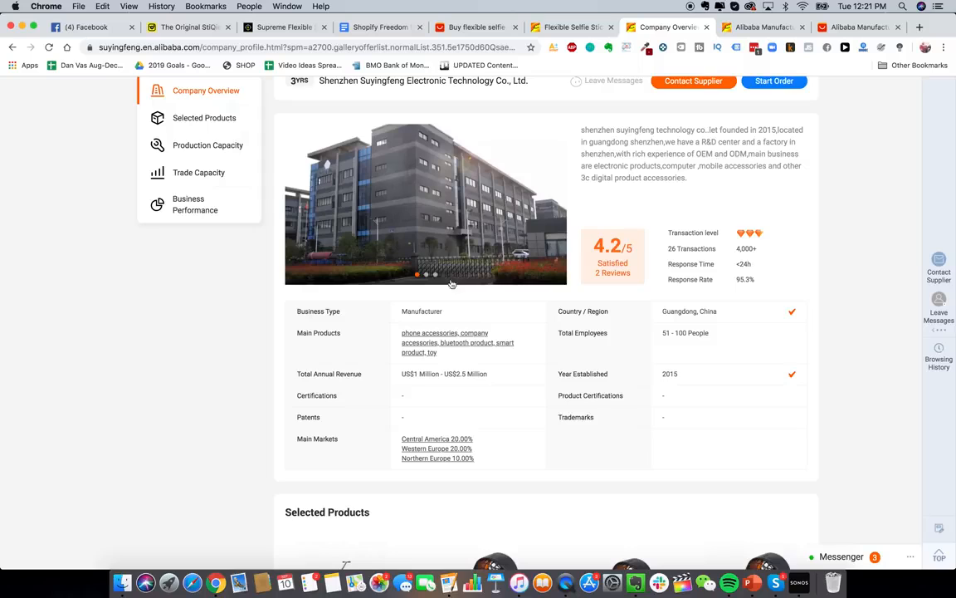
scroll(486, 350, up, 1)
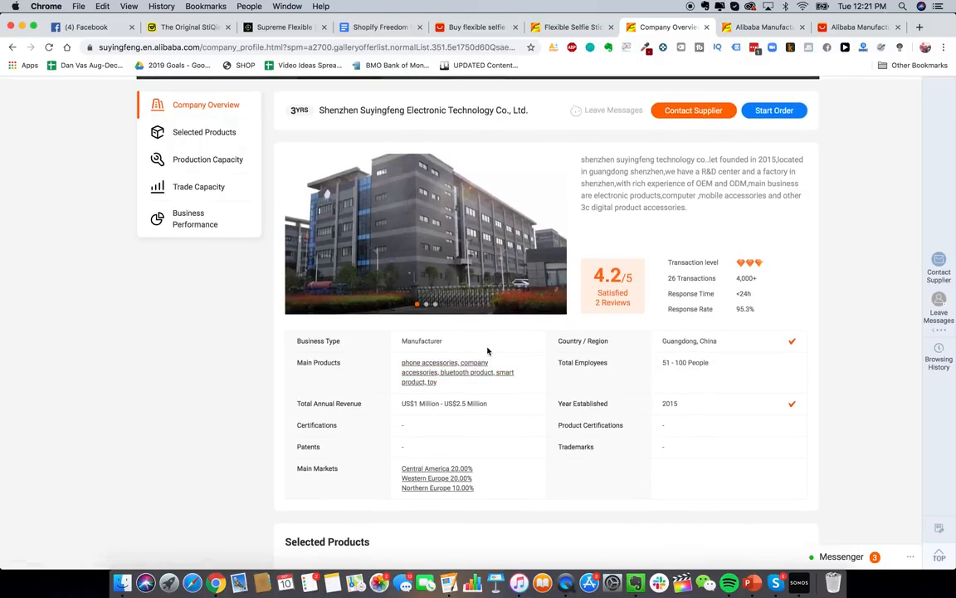
scroll(496, 399, down, 8)
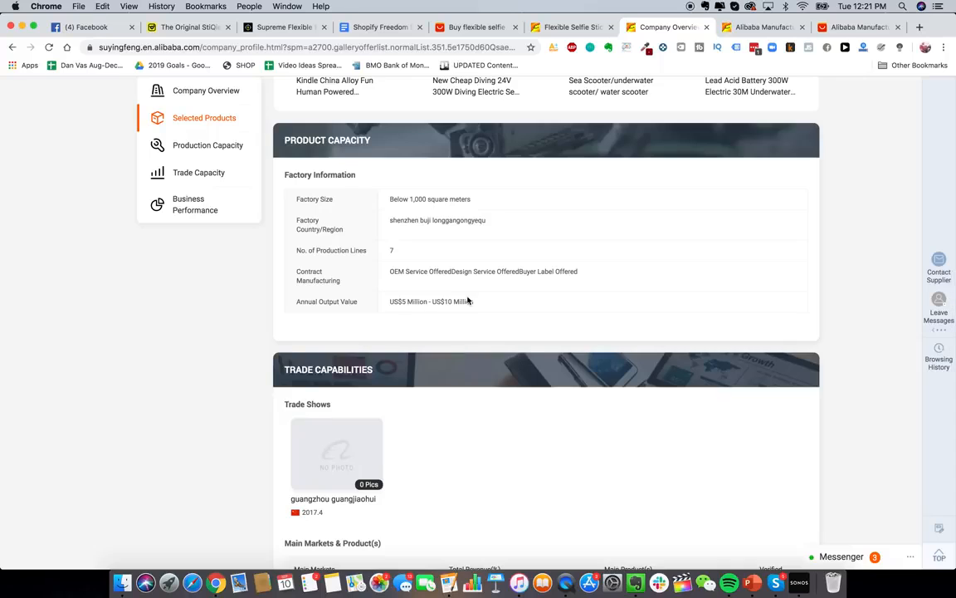
scroll(627, 353, up, 8)
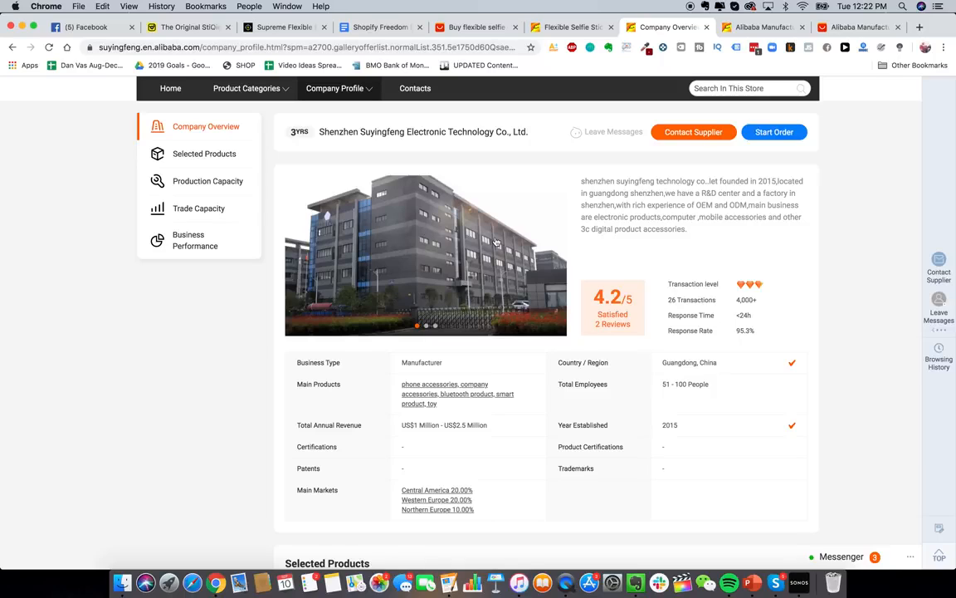
scroll(507, 249, down, 1)
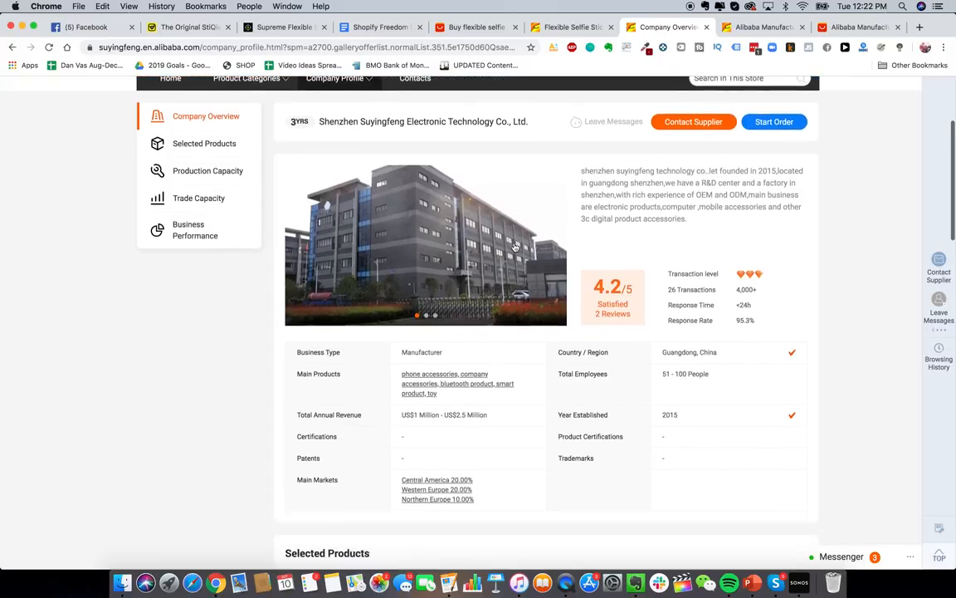
scroll(517, 266, up, 1)
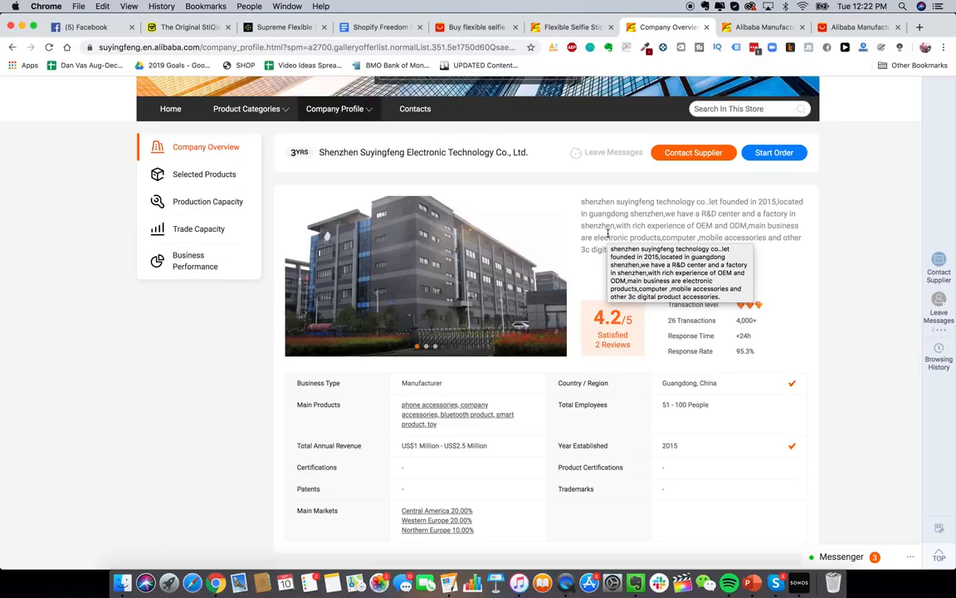
scroll(608, 234, up, 1)
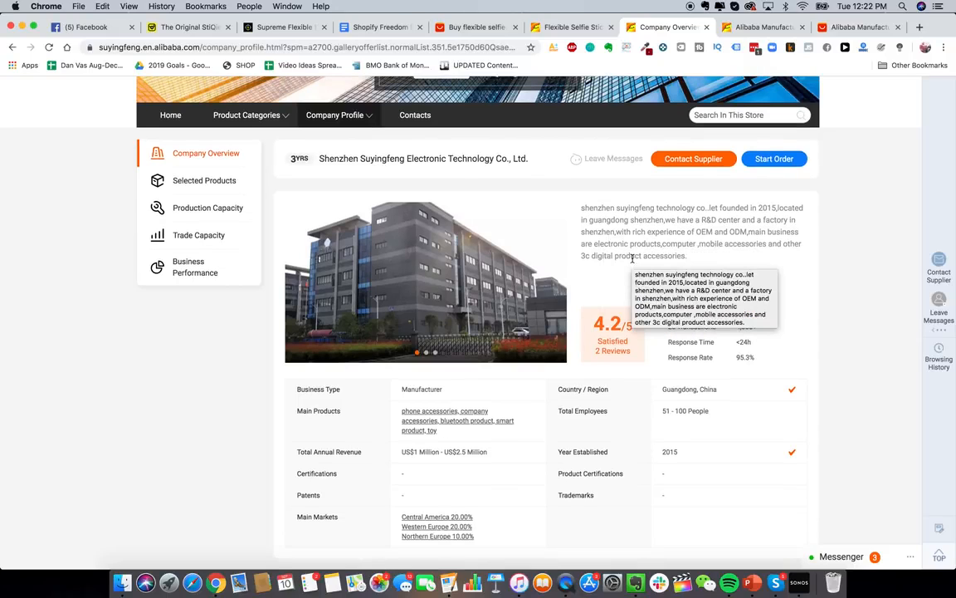
scroll(624, 255, up, 1)
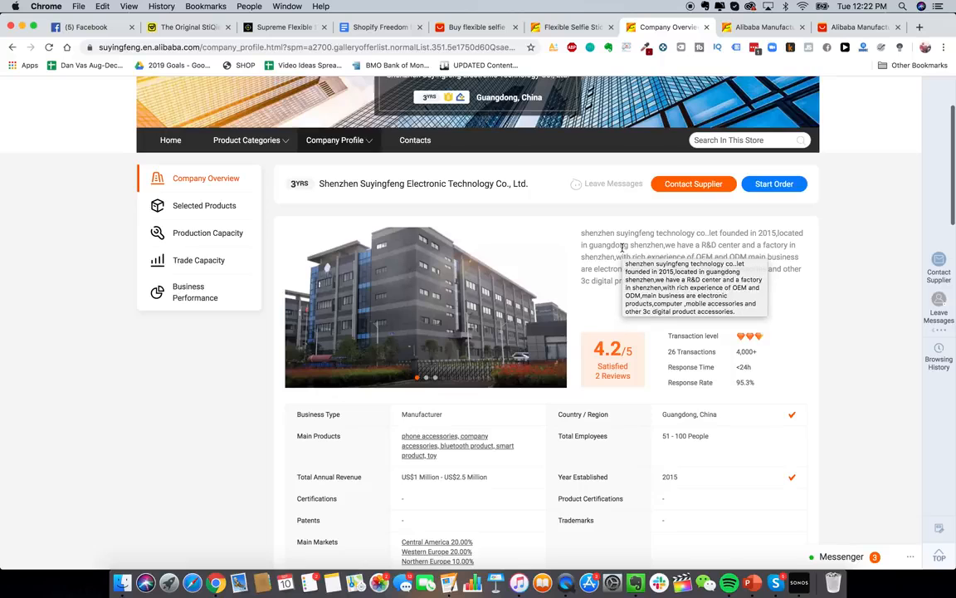
scroll(619, 274, down, 3)
scroll(614, 294, up, 1)
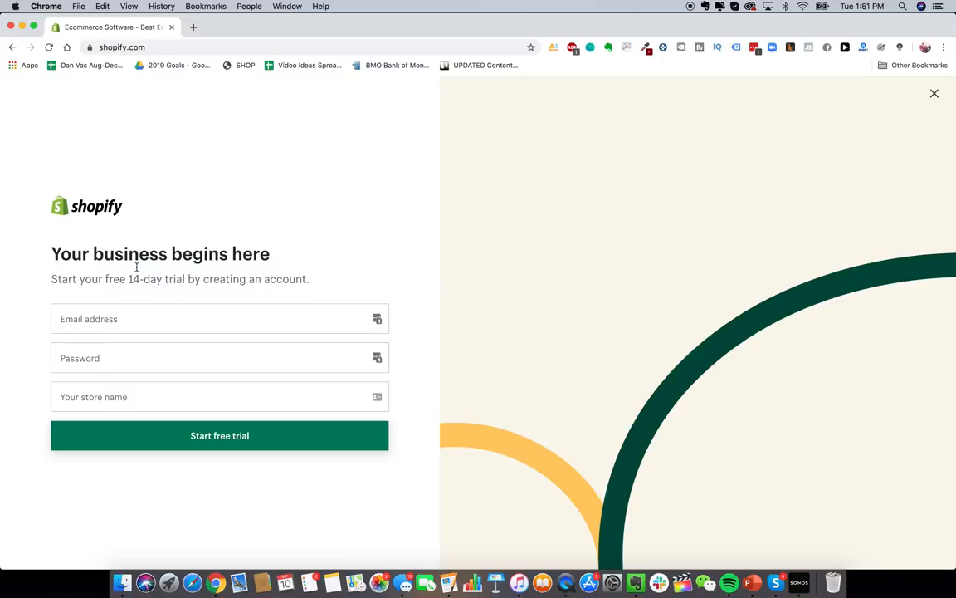
- Go to gmail.com in a new tab and start creating a Google account for personal use
click(194, 27)
text(gmail.com)
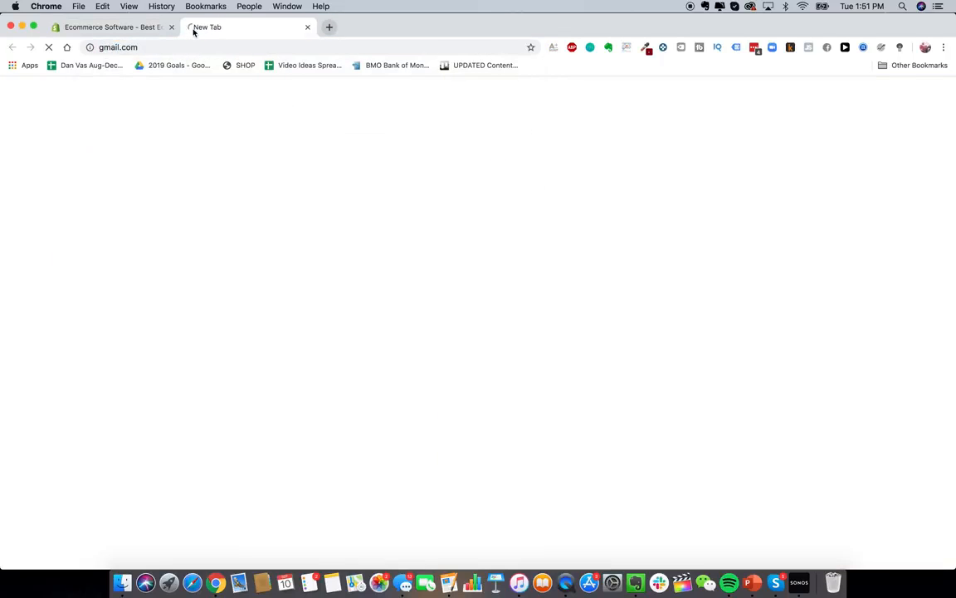
key(Return)
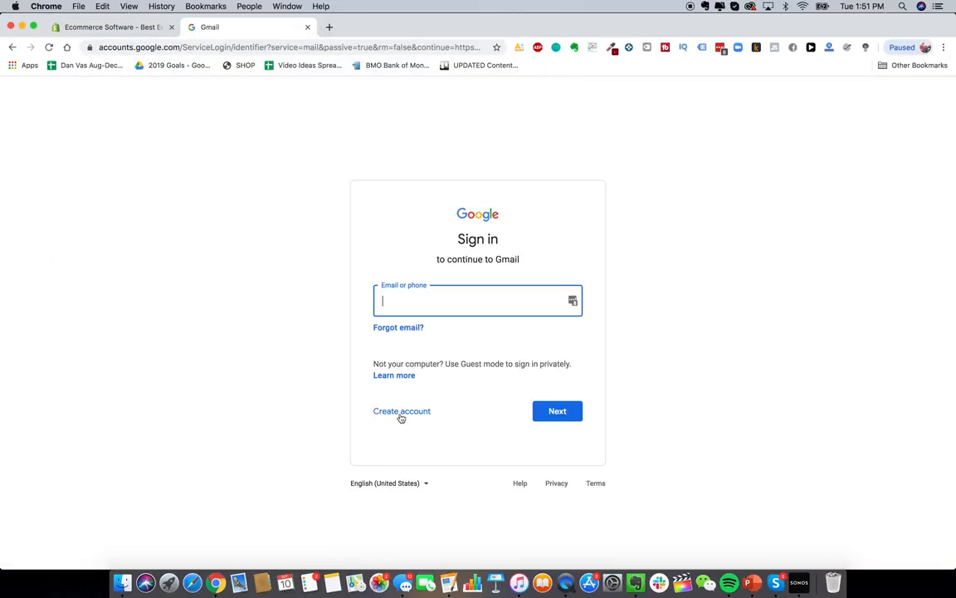
click(409, 415)
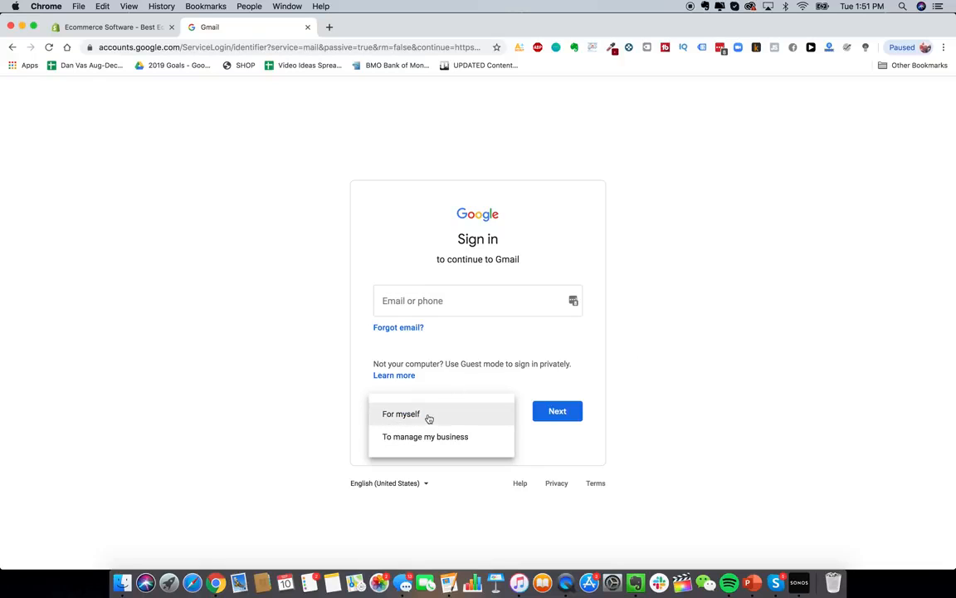
click(437, 420)
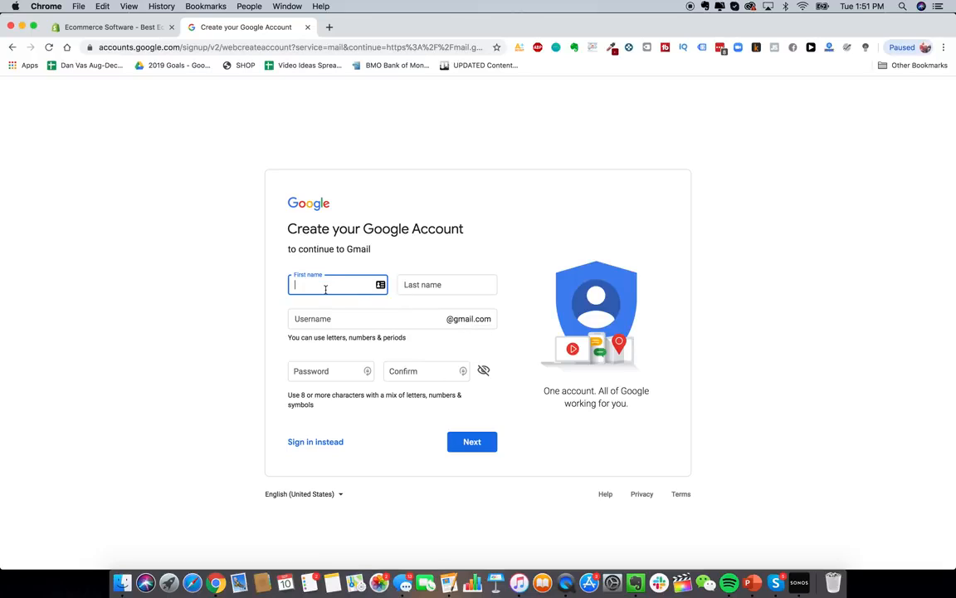
text(Glowy)
key(Tab)
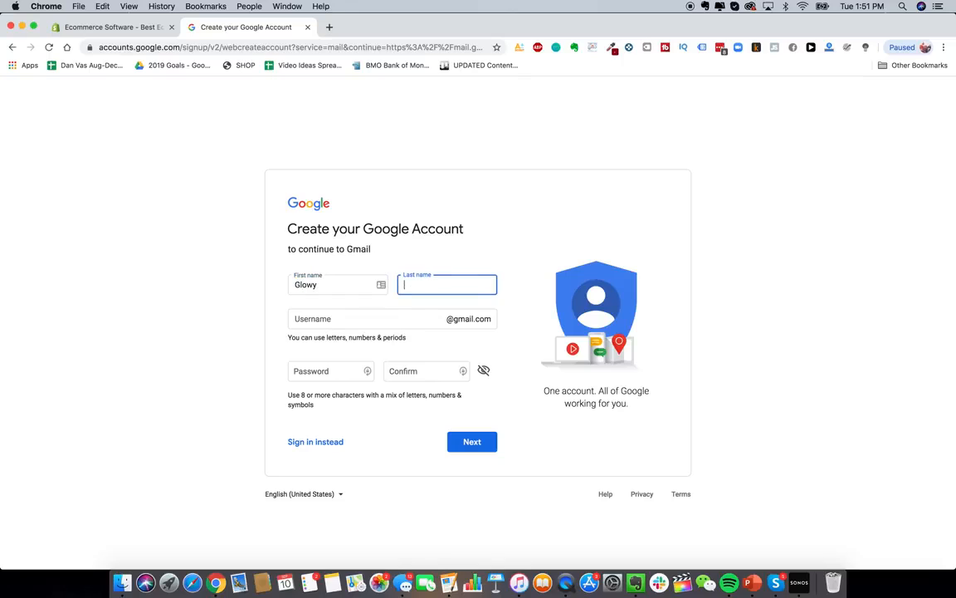
text(Skin)
click(210, 260)
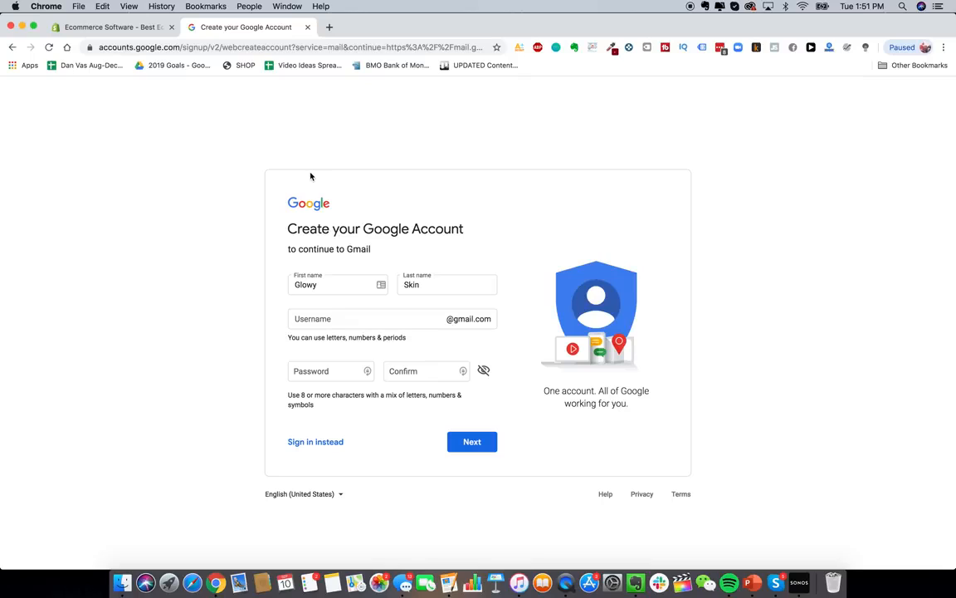
click(354, 320)
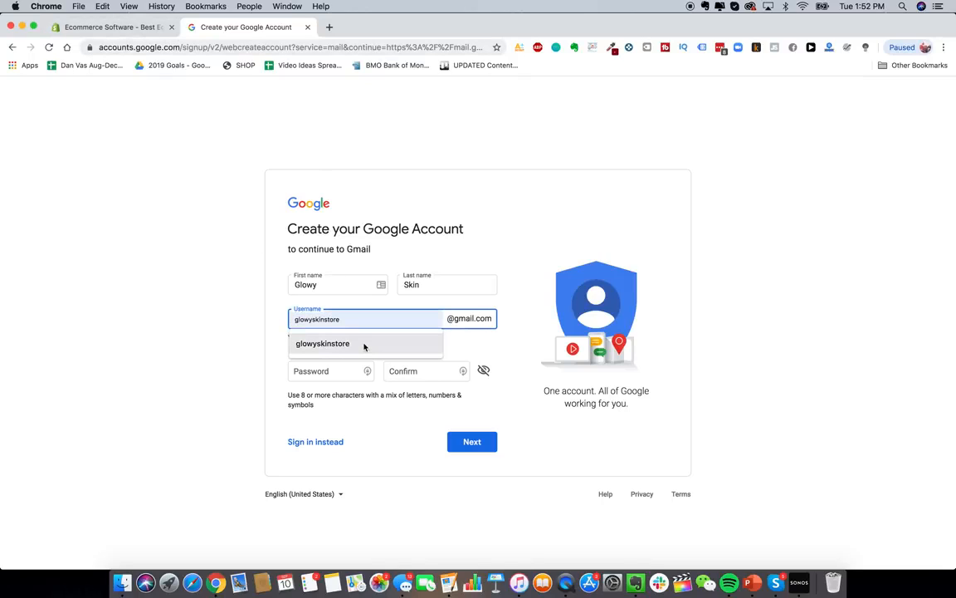
click(363, 345)
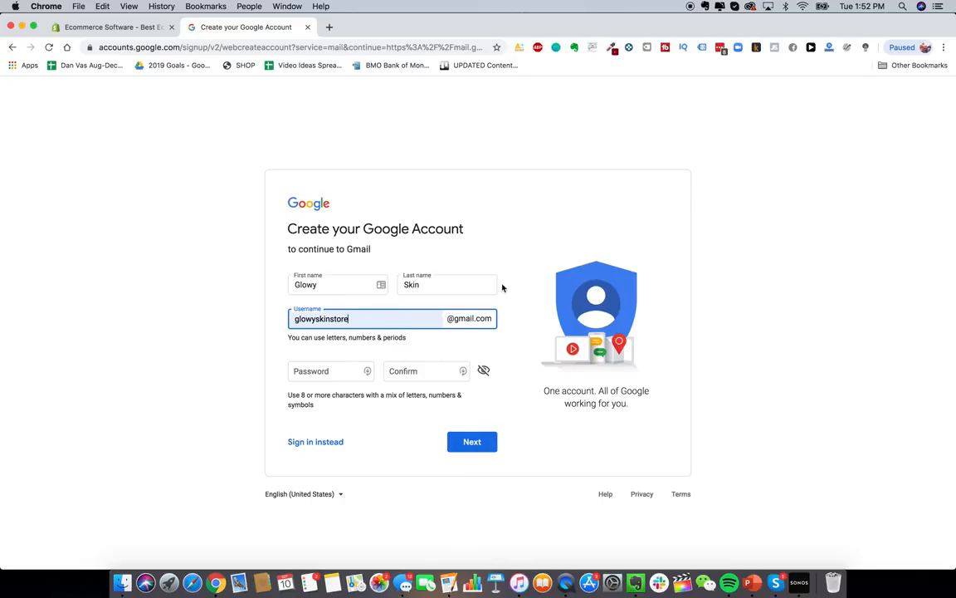
click(123, 28)
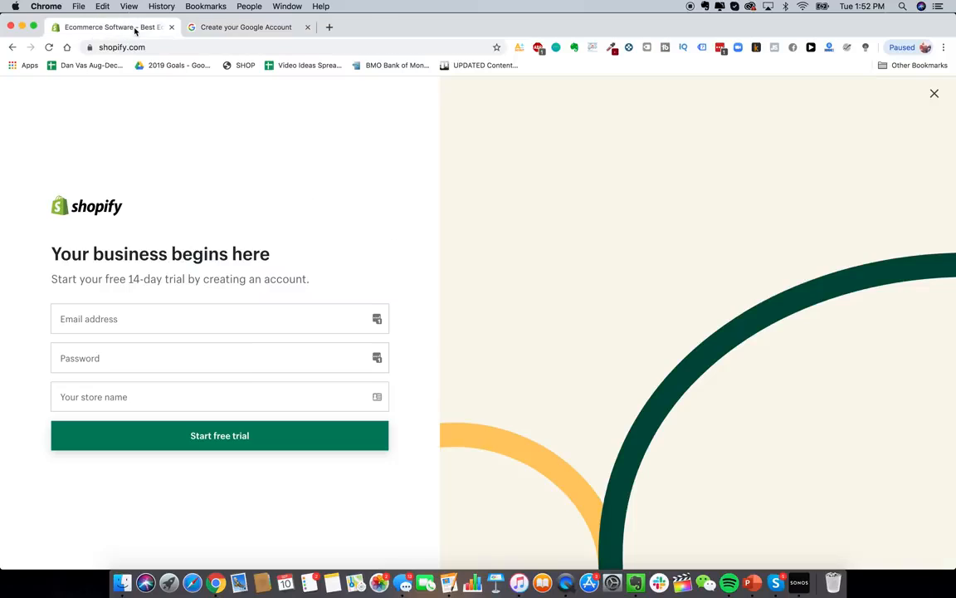
- Autofill the saved email and password, and enter 'Glowy Skin Co' as the store name
click(113, 318)
click(200, 339)
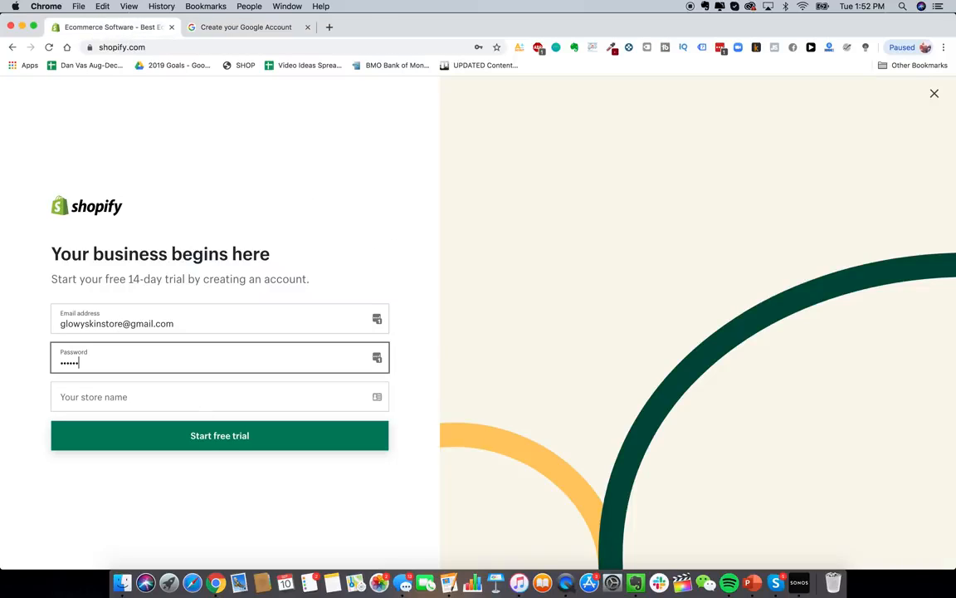
click(137, 402)
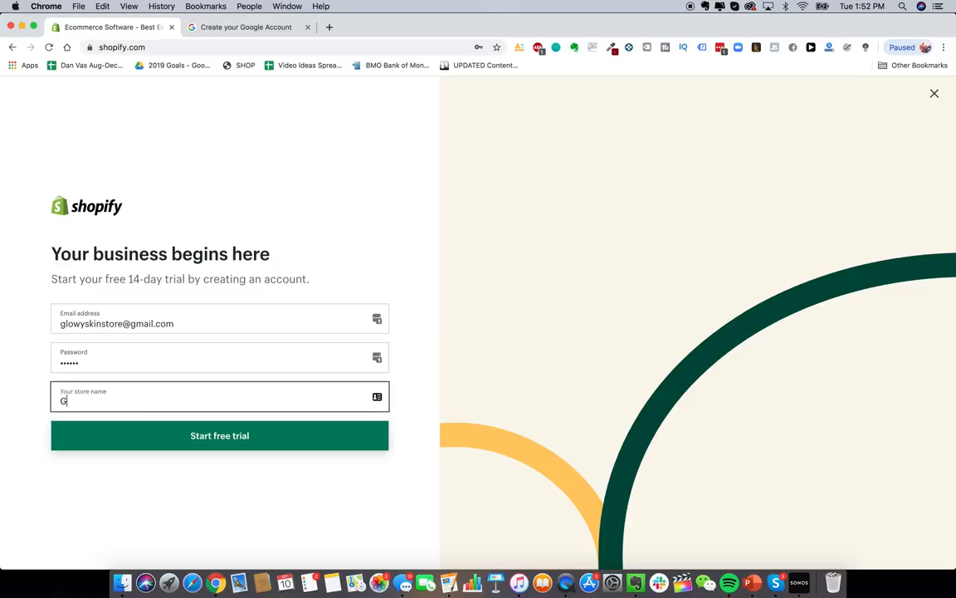
text(Glowy Skin)
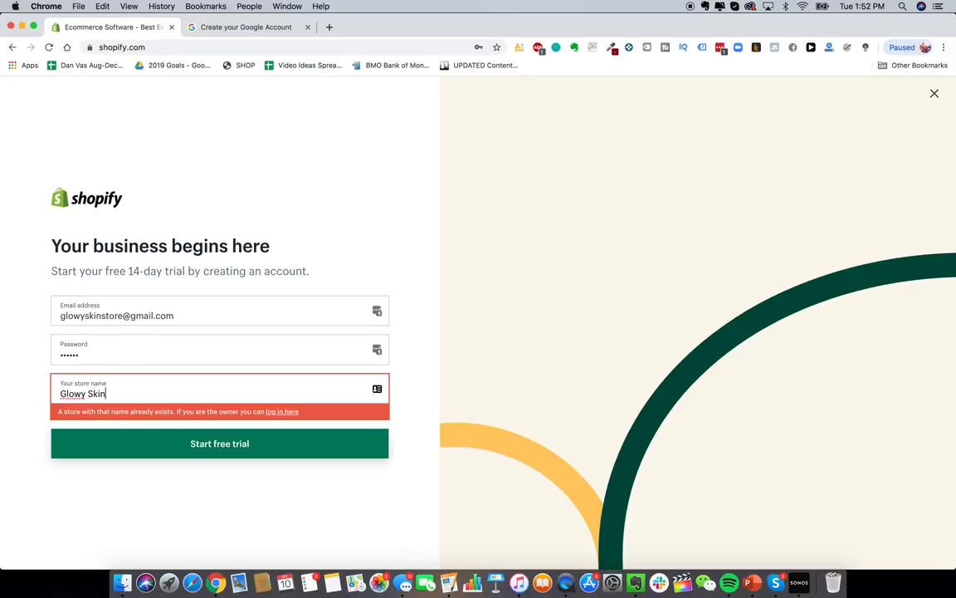
text( Co)
triple_click(130, 394)
click(96, 393)
drag(106, 394, 130, 394)
click(129, 394)
click(330, 29)
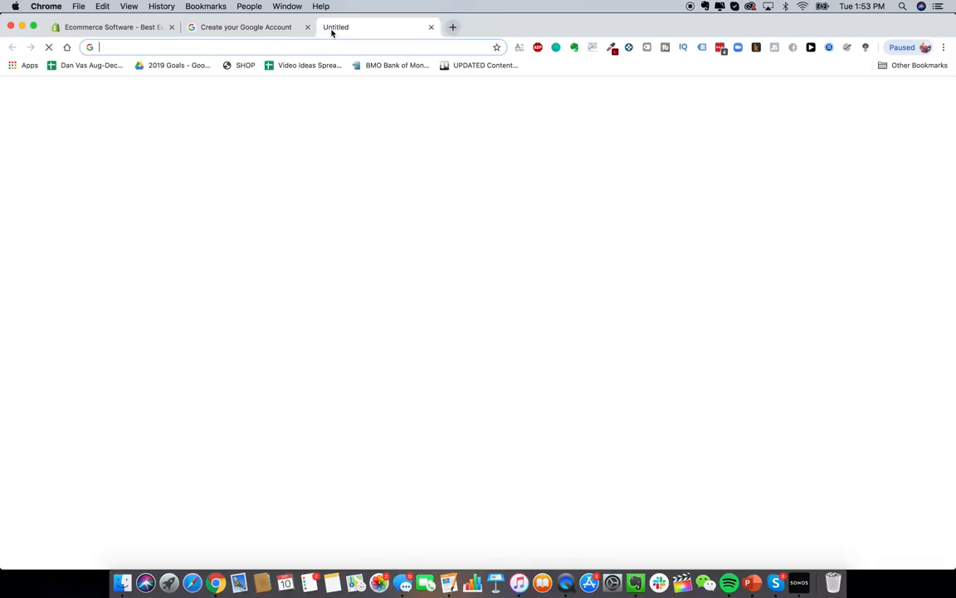
- Search the web for 'google domains' and open the Google Domains site
text(google domains)
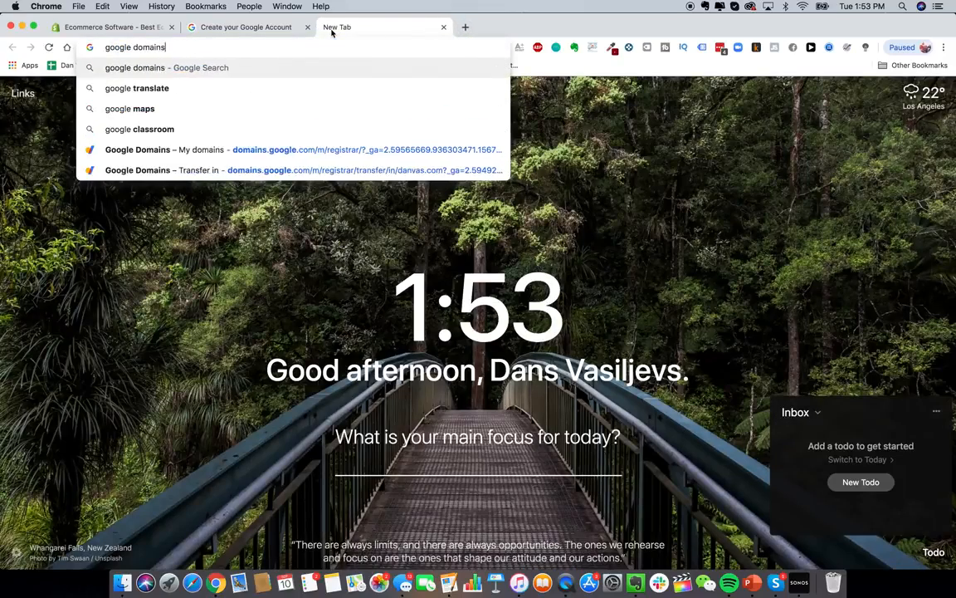
key(Return)
scroll(258, 269, down, 2)
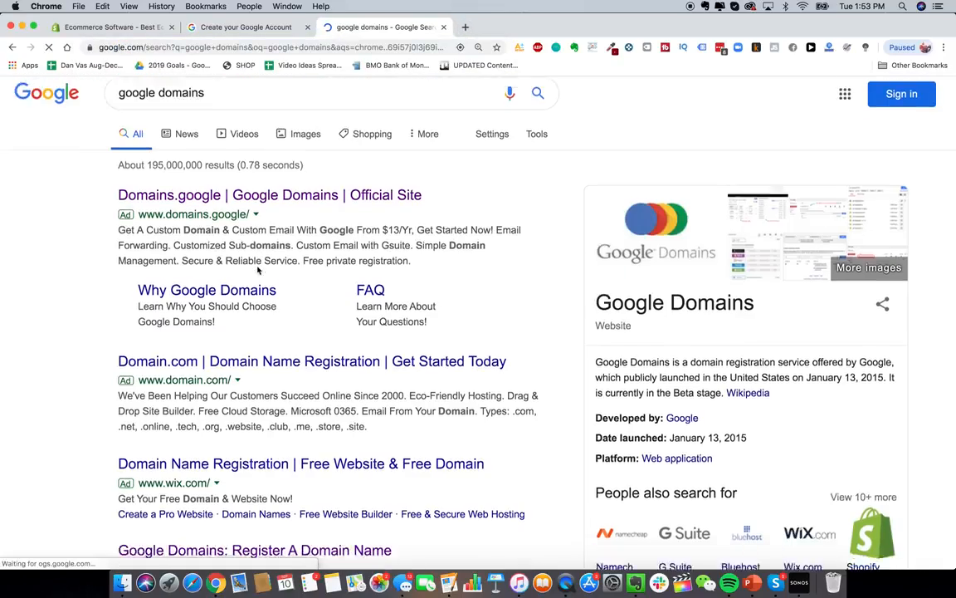
scroll(258, 269, up, 2)
scroll(270, 303, down, 4)
scroll(280, 326, up, 5)
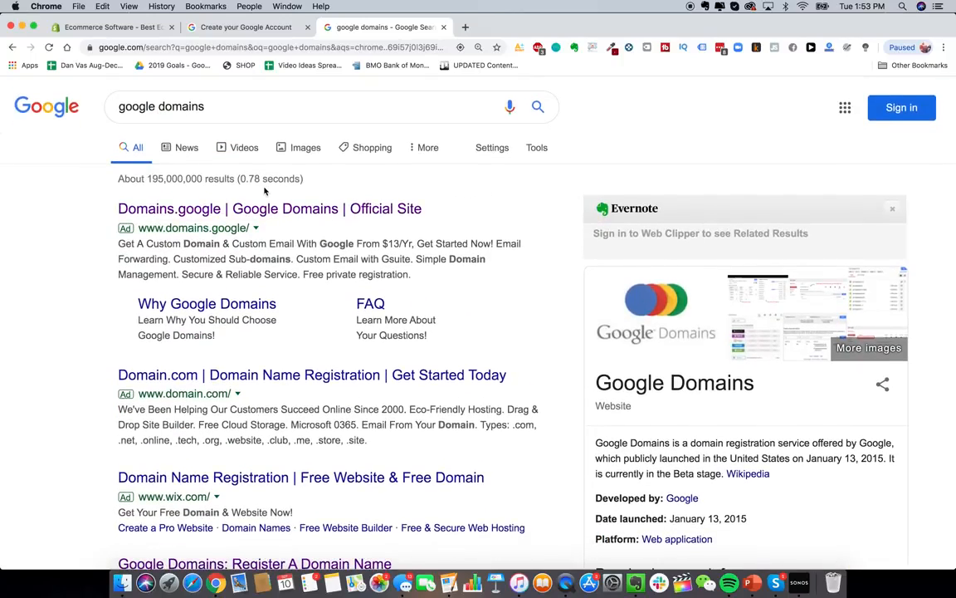
scroll(267, 230, down, 4)
scroll(301, 357, down, 2)
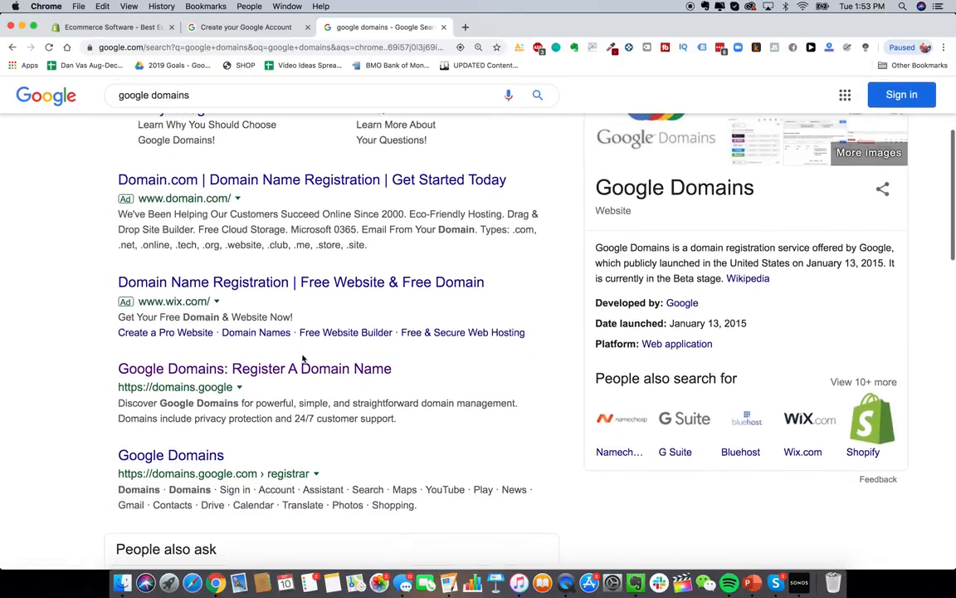
click(303, 367)
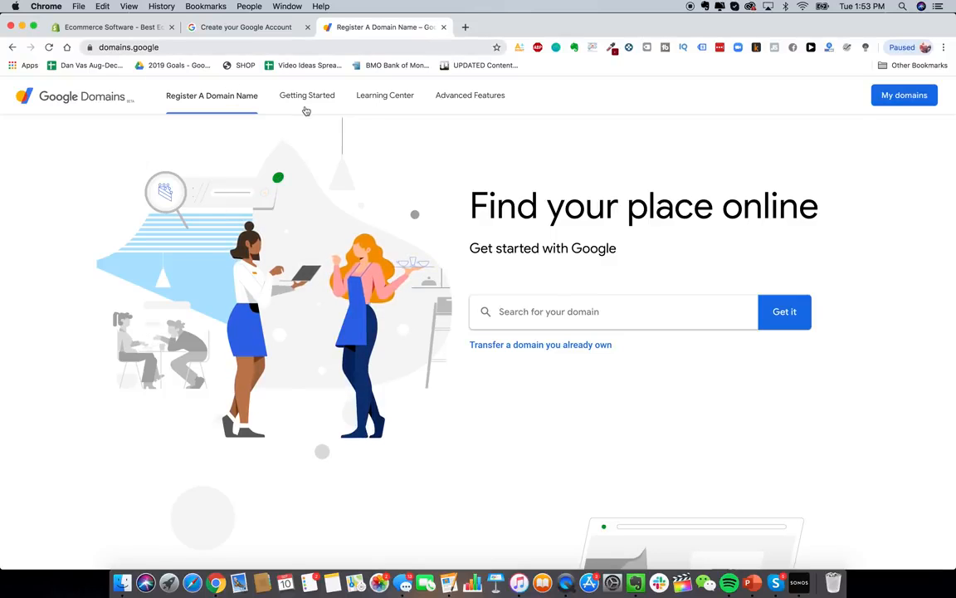
- Check whether glowyskin.com is available, try variant names, then return to the Shopify tab
click(605, 314)
text(glowyskin.com)
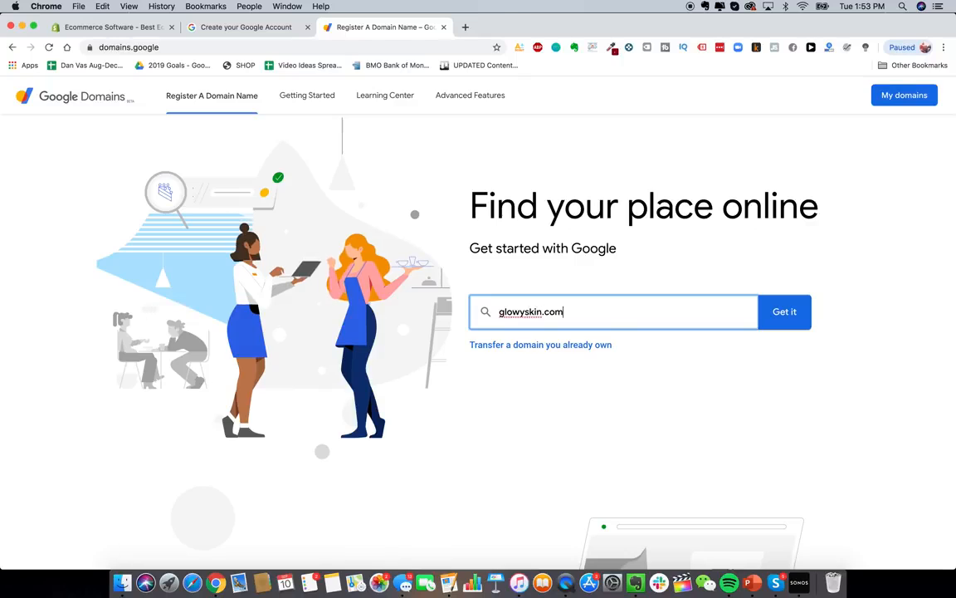
key(Return)
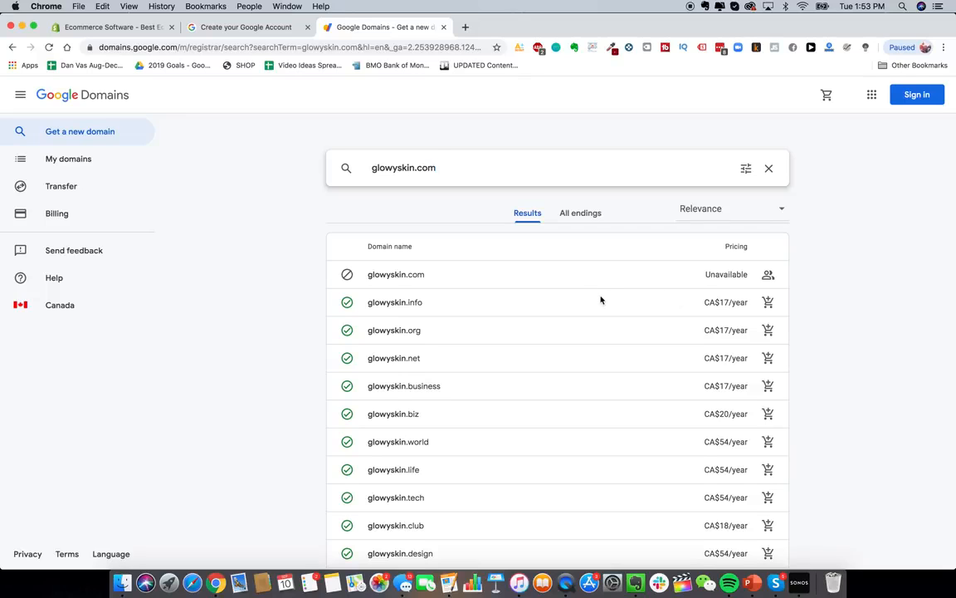
scroll(601, 300, down, 1)
scroll(599, 299, up, 1)
click(415, 168)
text(store)
key(BackSpace)
key(BackSpace)
key(BackSpace)
key(BackSpace)
key(BackSpace)
click(428, 168)
key(BackSpace)
key(BackSpace)
key(BackSpace)
text(c)
click(108, 27)
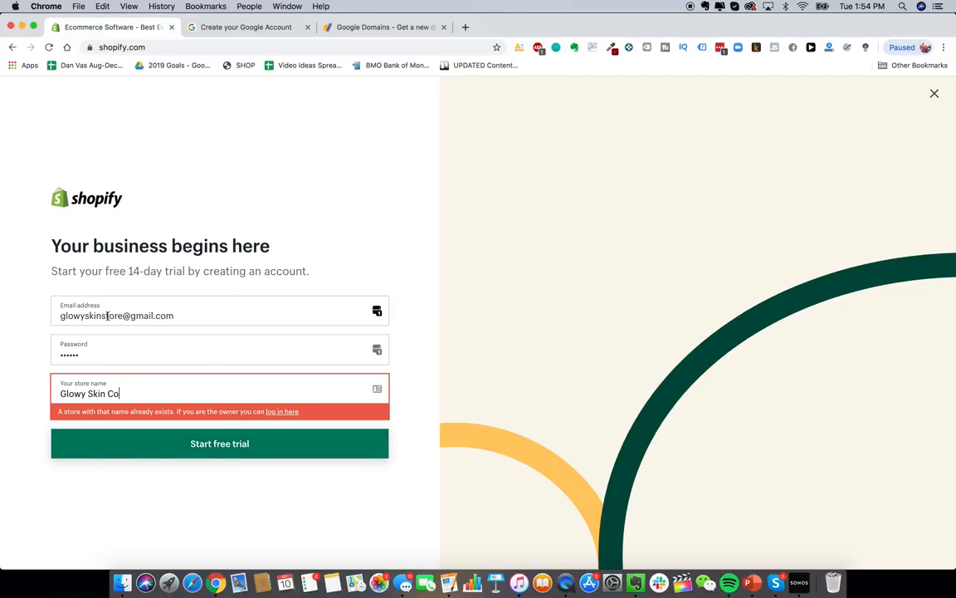
- Start the free trial and answer: not selling yet, product launching in a few weeks
click(235, 446)
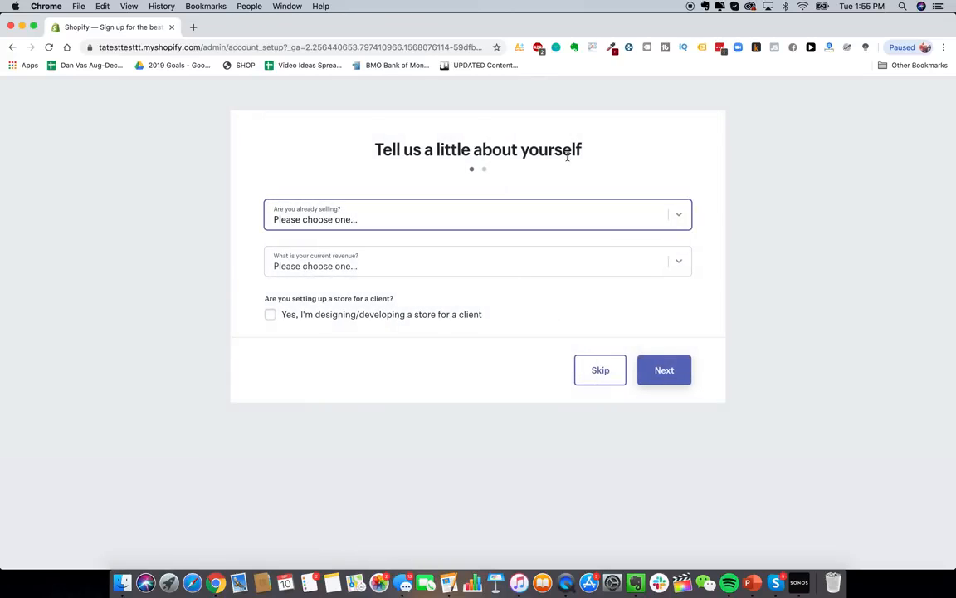
click(686, 221)
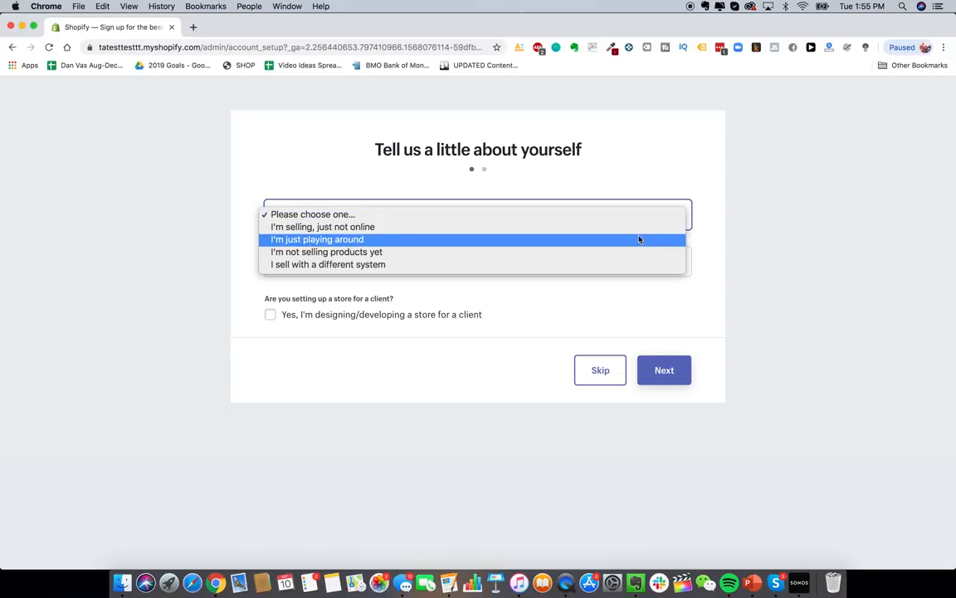
click(581, 252)
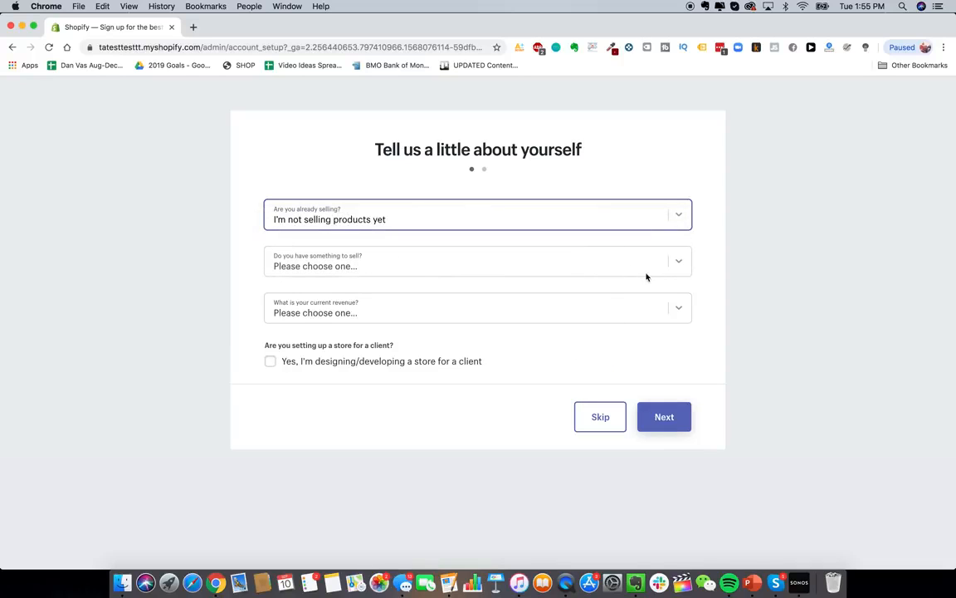
click(668, 258)
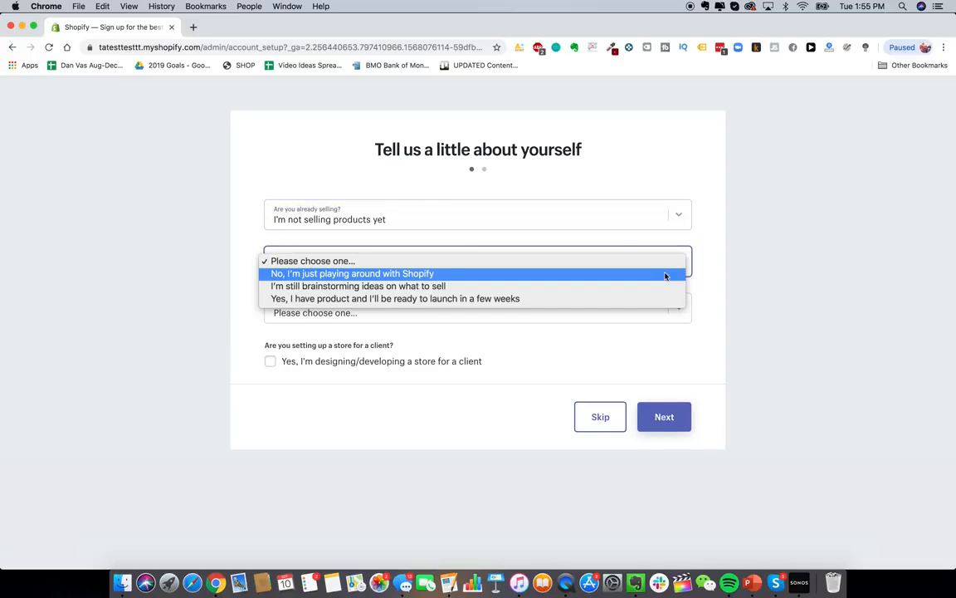
click(608, 298)
- Set current revenue to Up to $5,000 CAD and continue to the address step
click(680, 314)
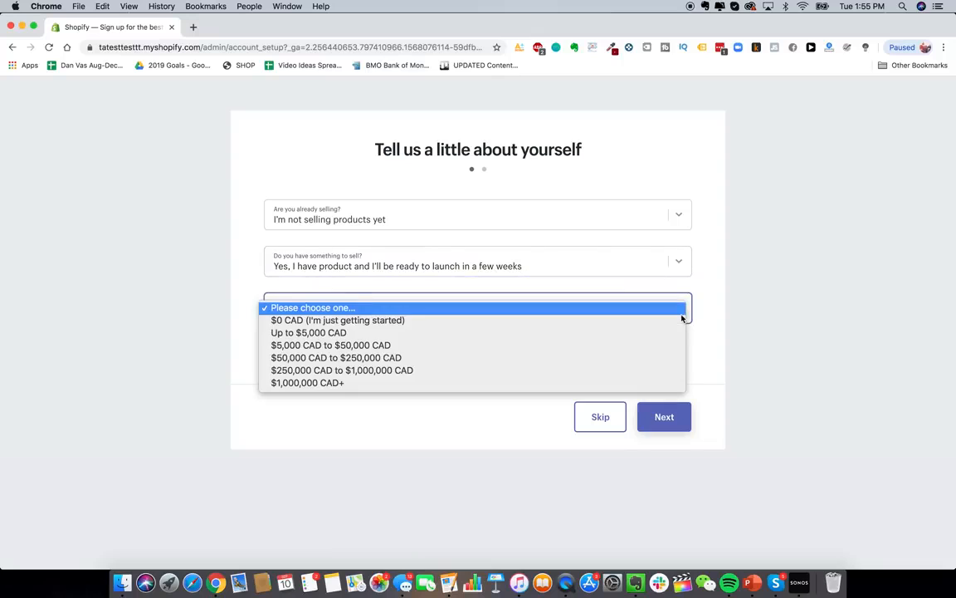
click(667, 333)
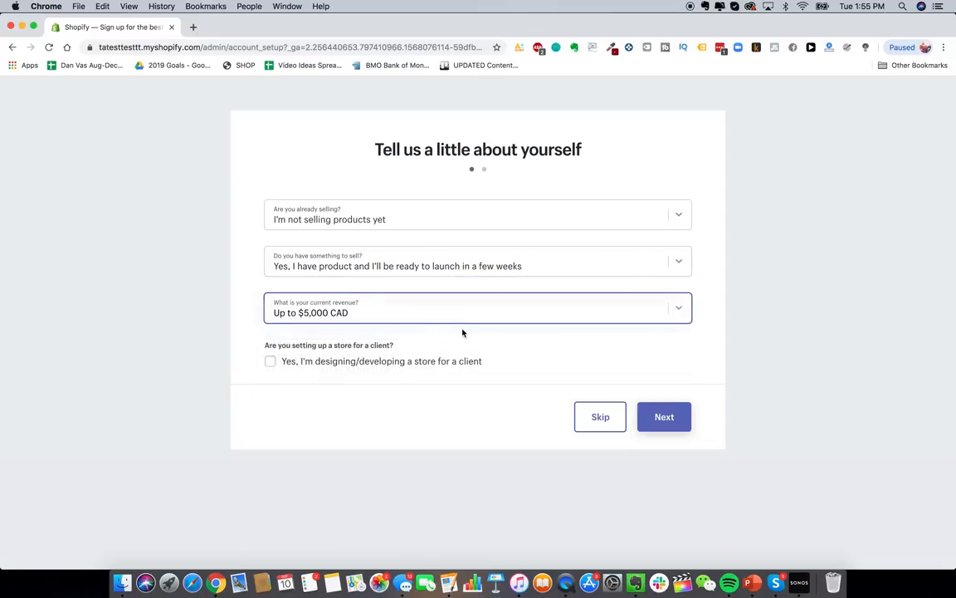
click(453, 311)
click(431, 299)
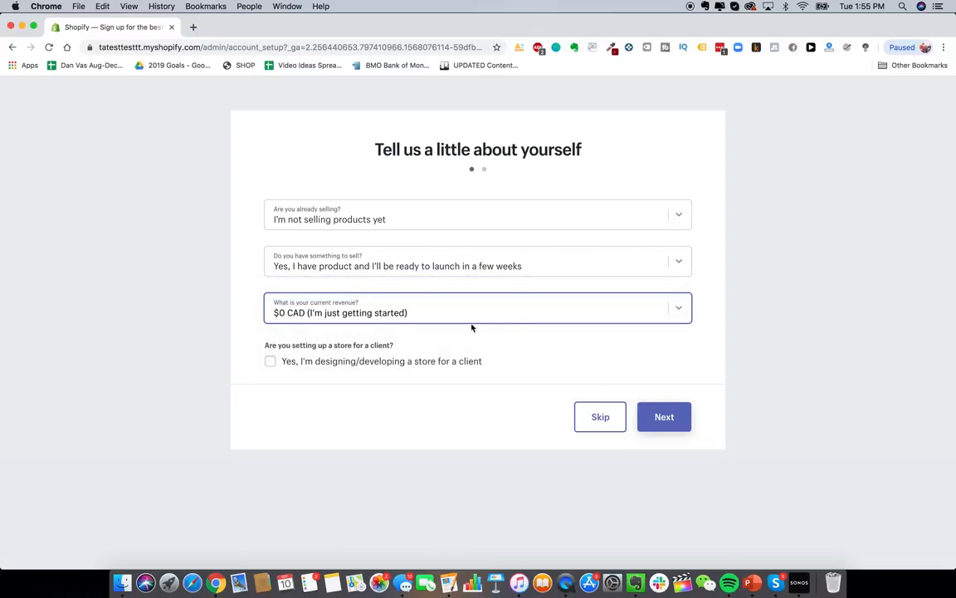
click(490, 318)
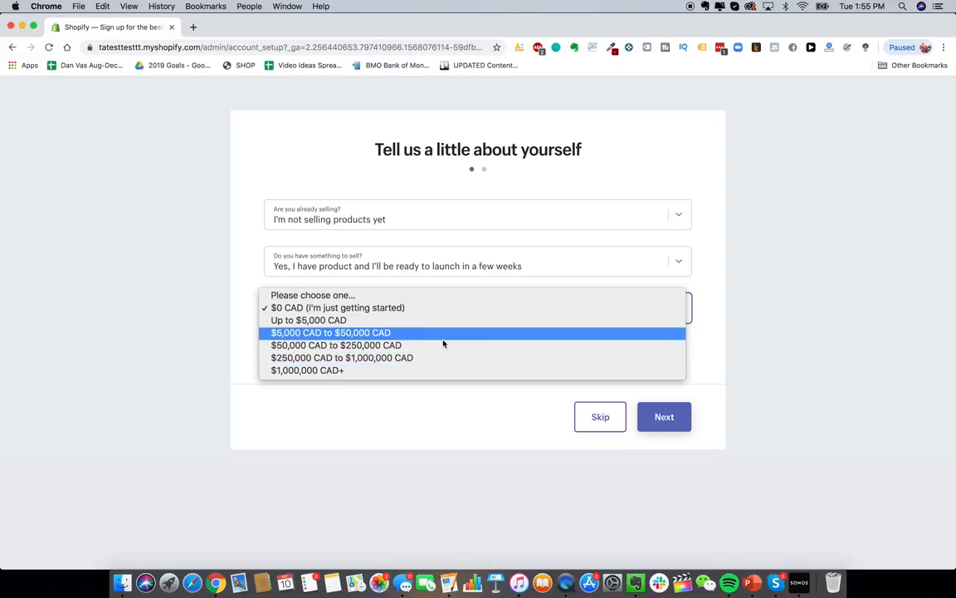
click(534, 172)
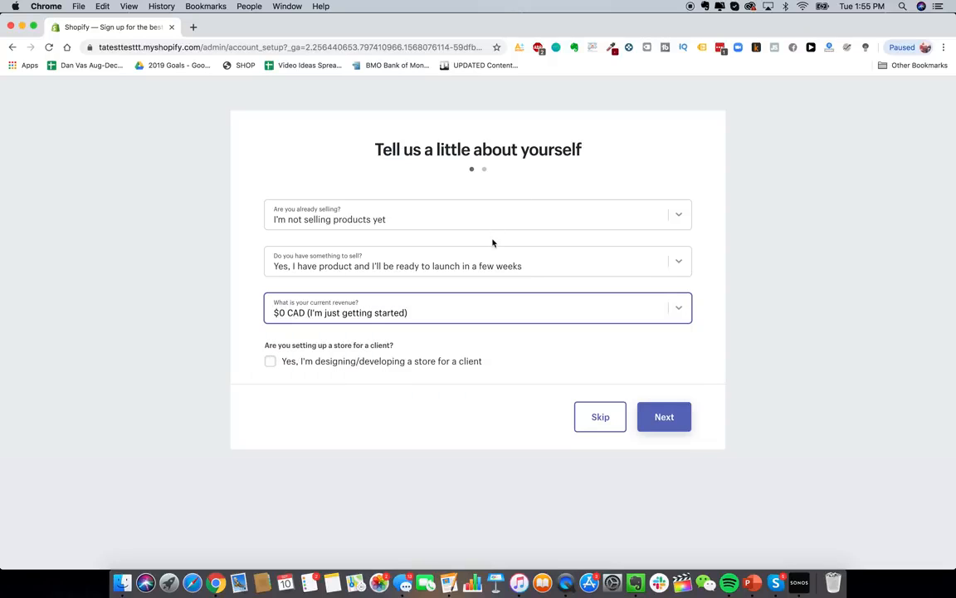
click(502, 306)
click(470, 322)
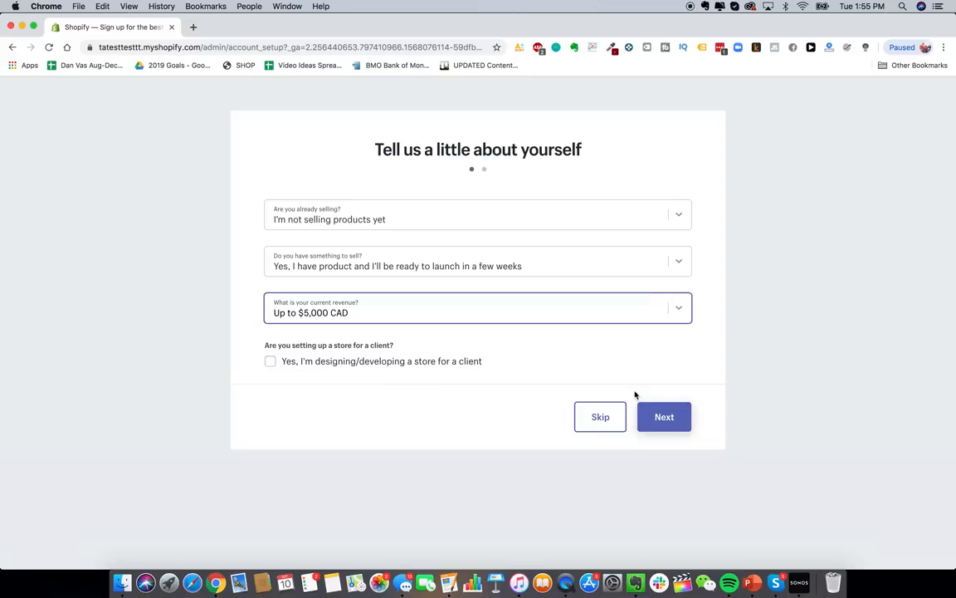
click(644, 416)
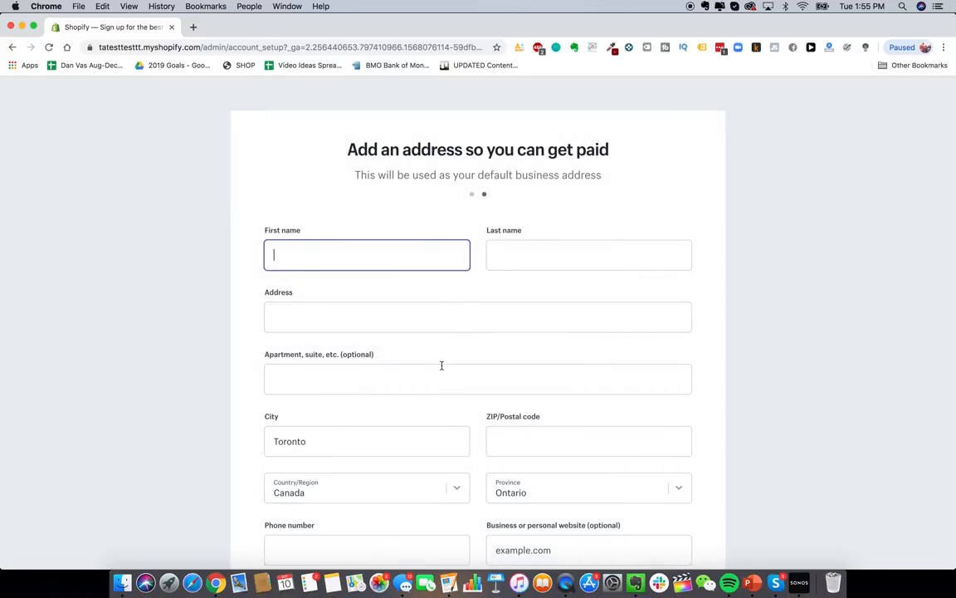
- Review the business address form and begin entering the street address
scroll(441, 365, down, 1)
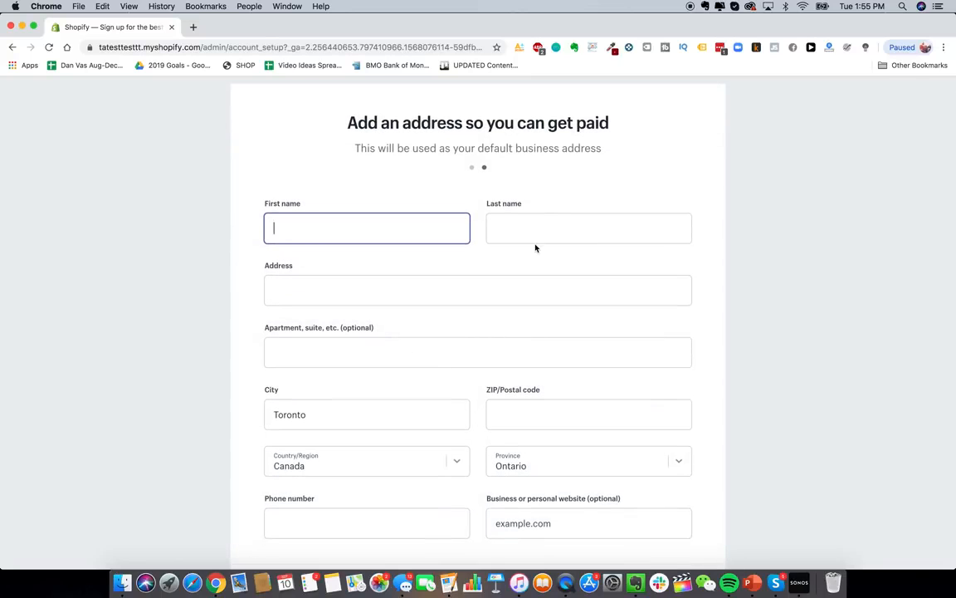
scroll(546, 164, down, 1)
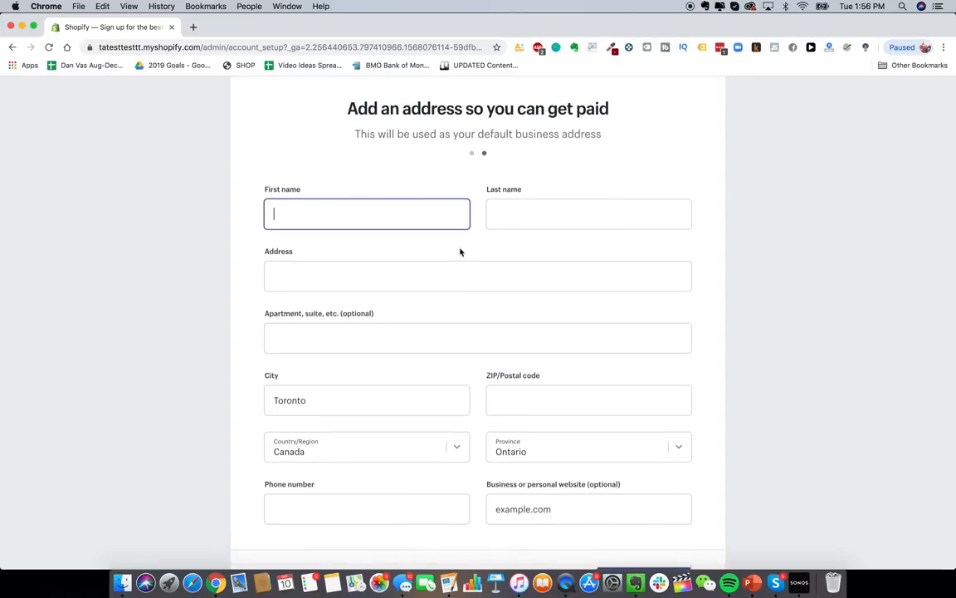
scroll(461, 252, up, 1)
scroll(457, 329, down, 1)
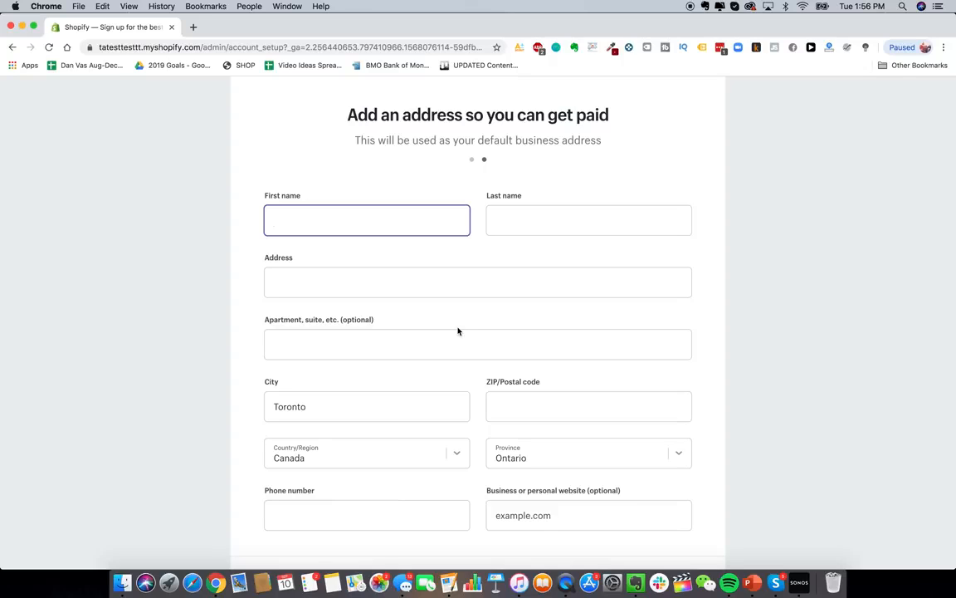
scroll(507, 315, up, 1)
click(550, 302)
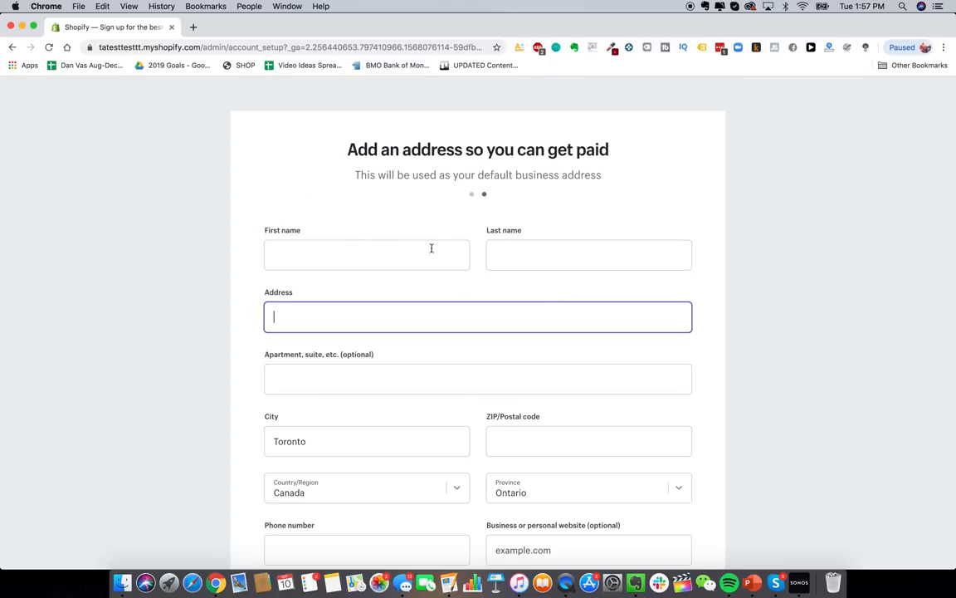
scroll(474, 299, down, 3)
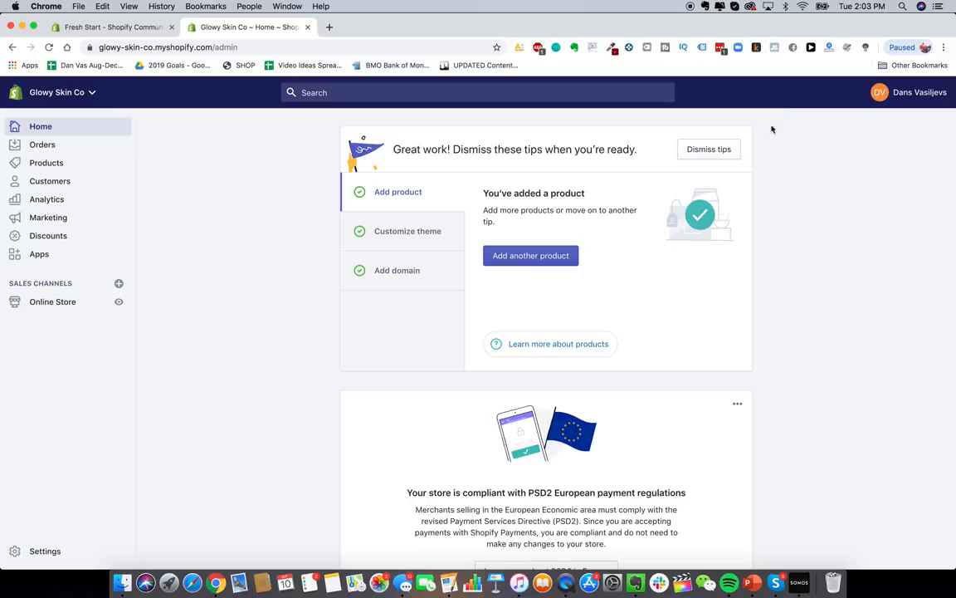
- View the Customize theme tip on the dashboard, then go to Online Store > Themes
scroll(677, 267, down, 1)
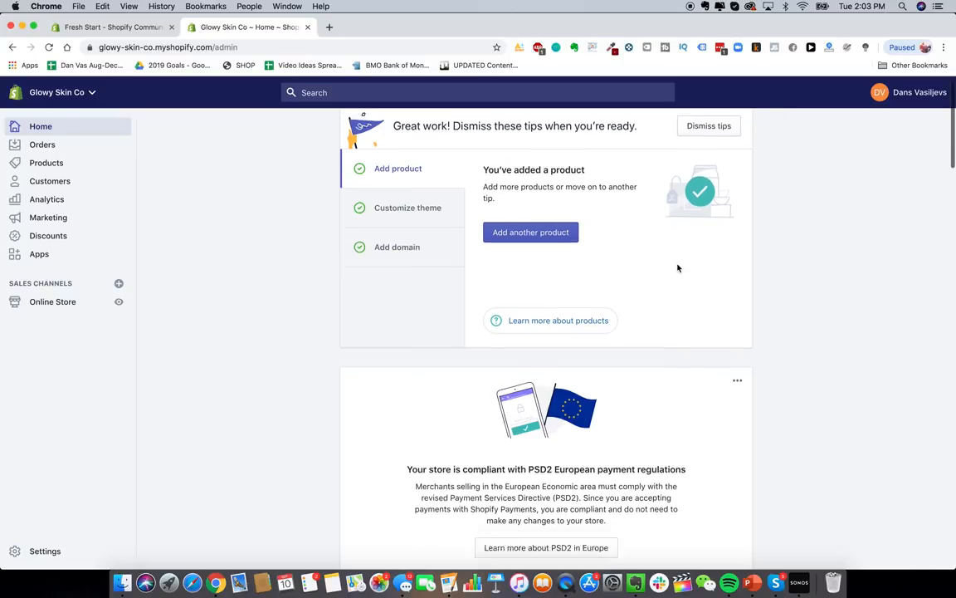
scroll(678, 268, up, 1)
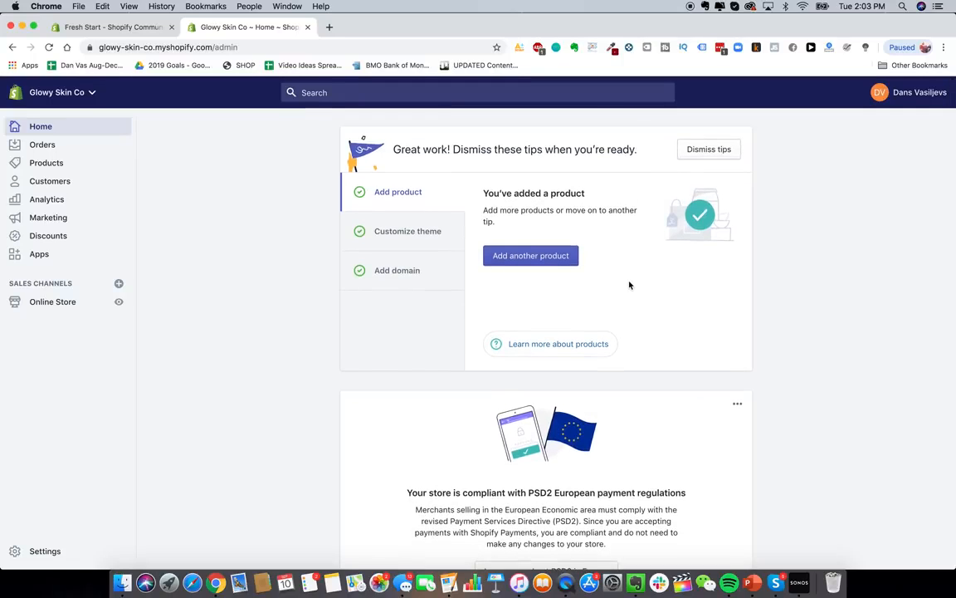
scroll(629, 285, down, 1)
scroll(665, 326, up, 1)
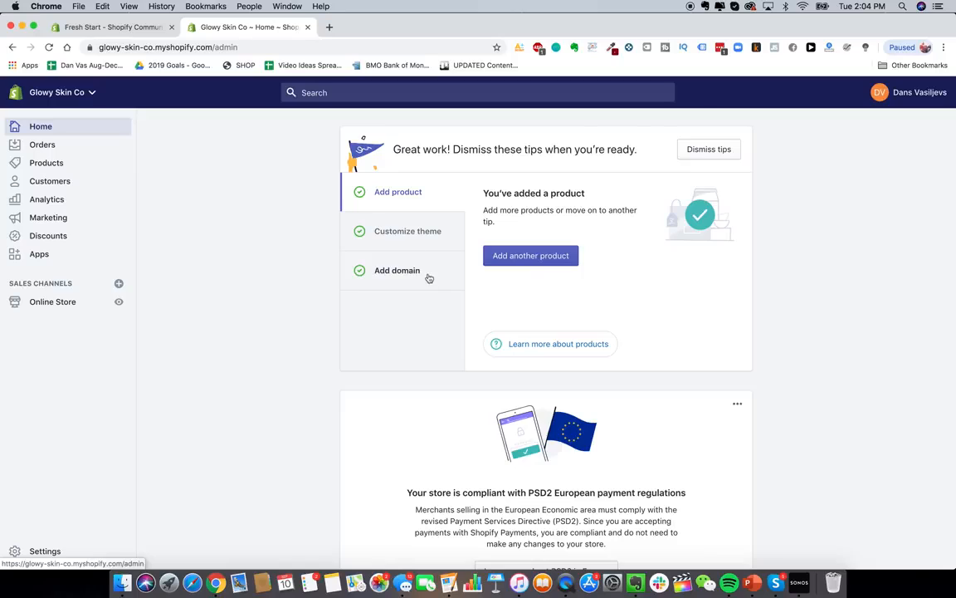
click(410, 238)
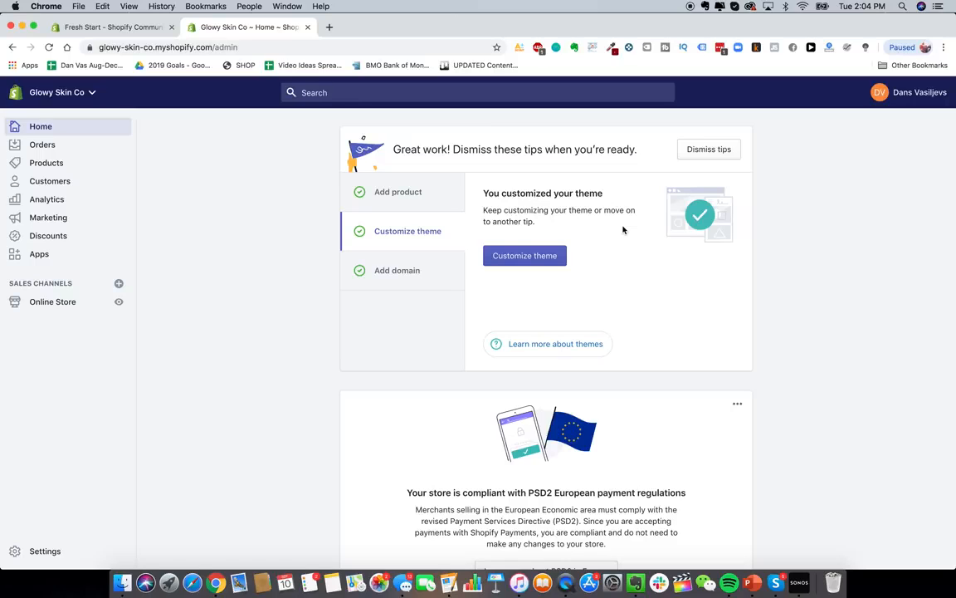
scroll(533, 220, down, 1)
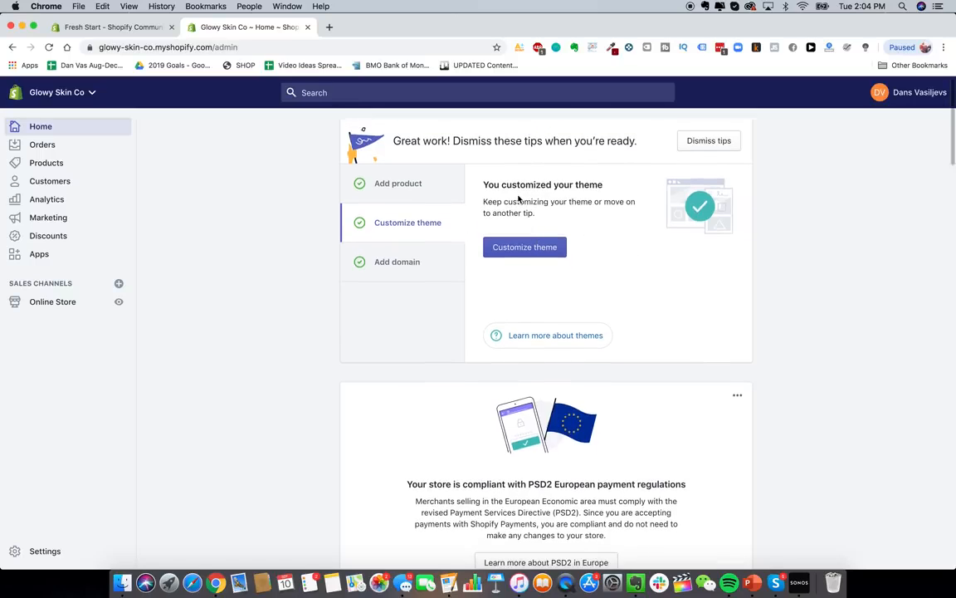
scroll(514, 197, down, 1)
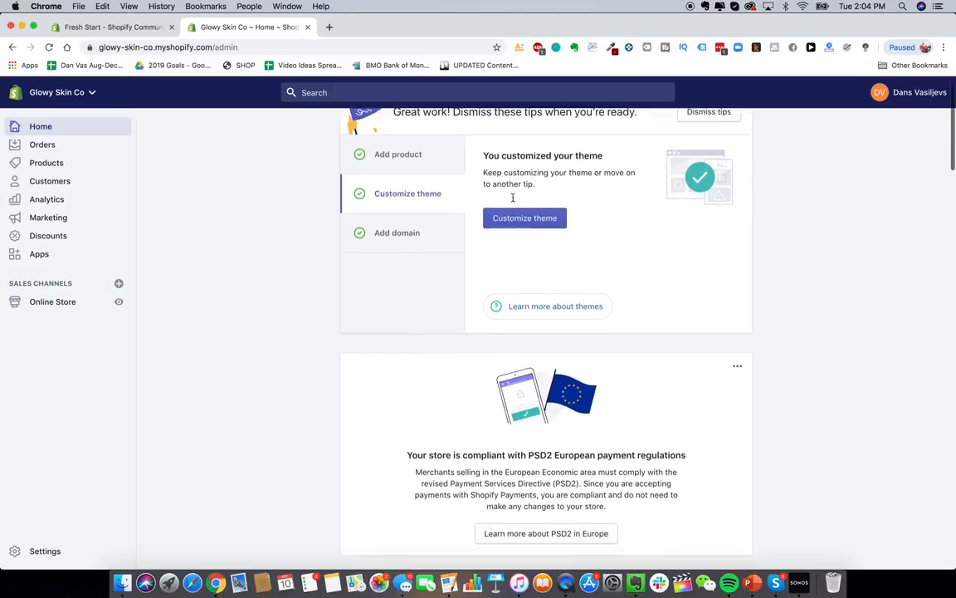
scroll(510, 197, up, 1)
click(53, 299)
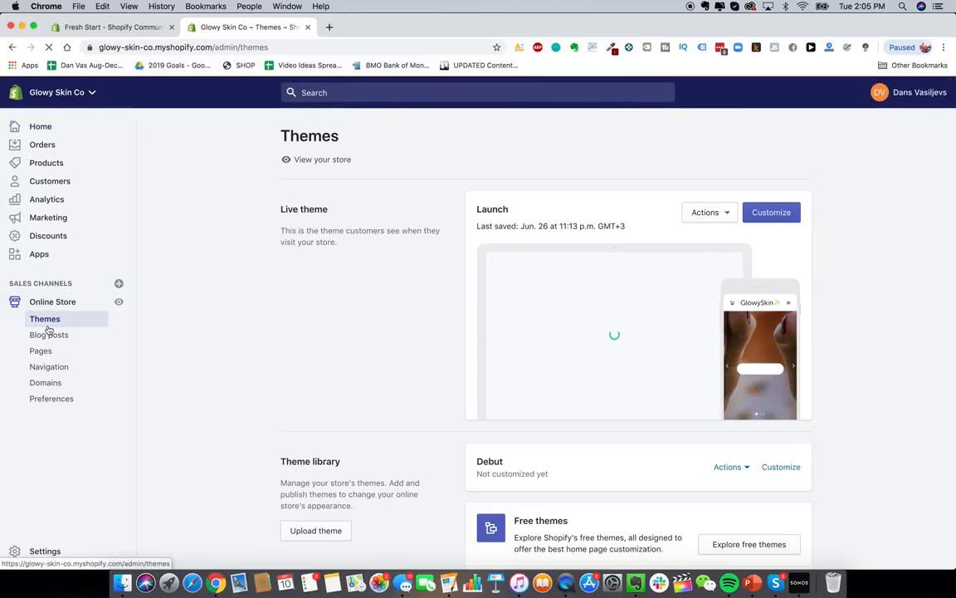
- Open the Shopify Theme Store in a new tab and browse its Minimalist style collection
scroll(804, 366, down, 3)
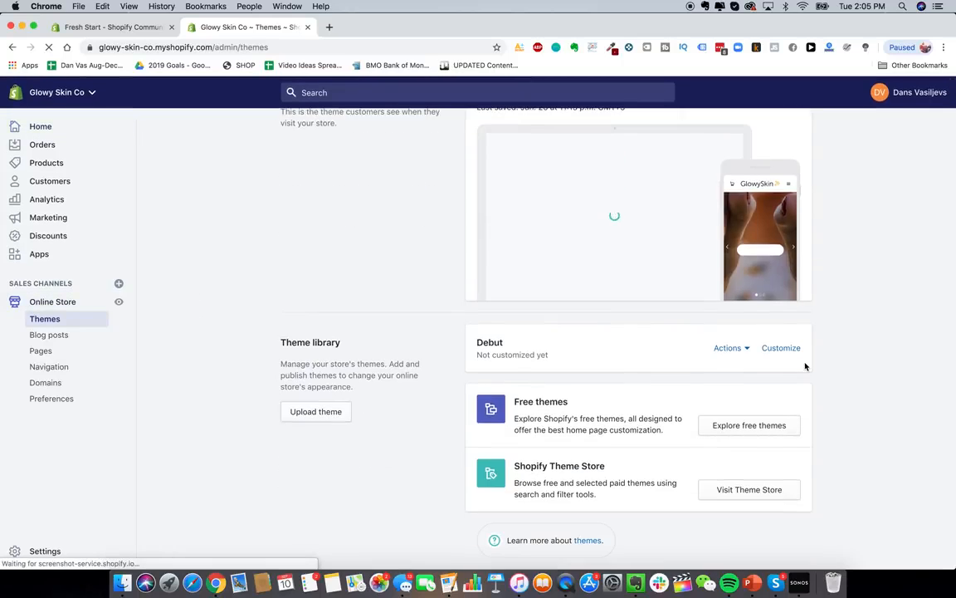
click(731, 492)
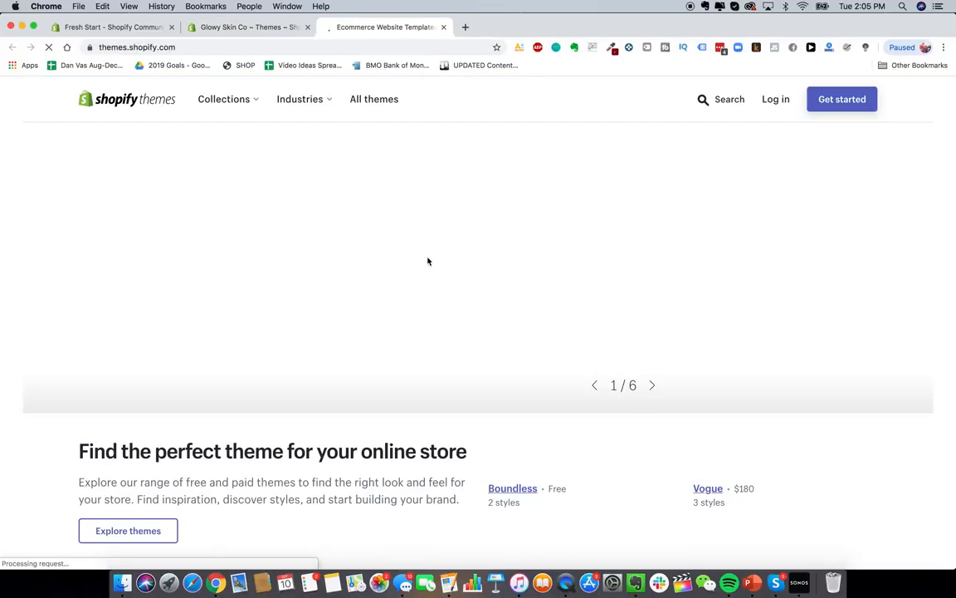
scroll(711, 191, down, 3)
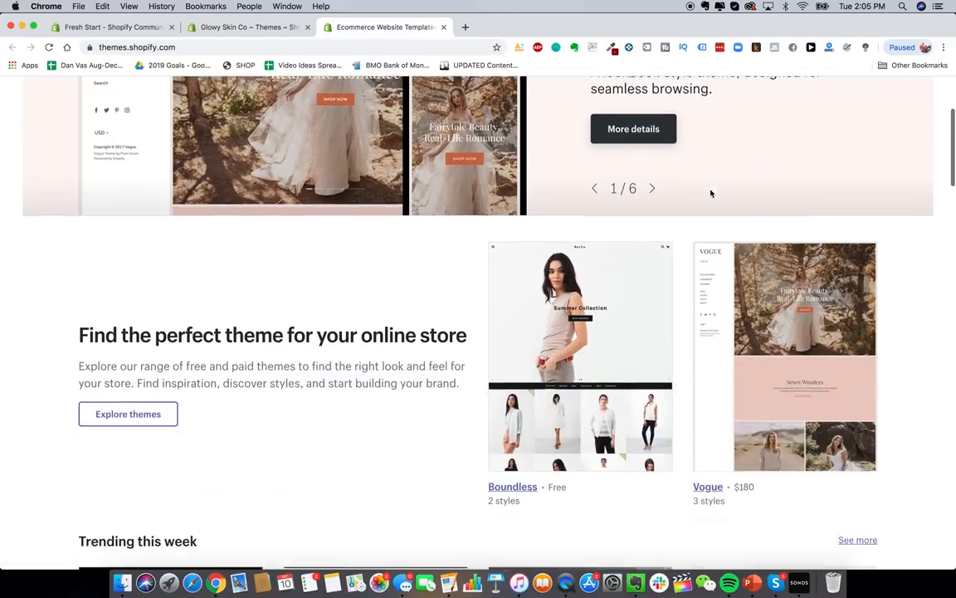
scroll(711, 192, up, 3)
mouse_move(231, 101)
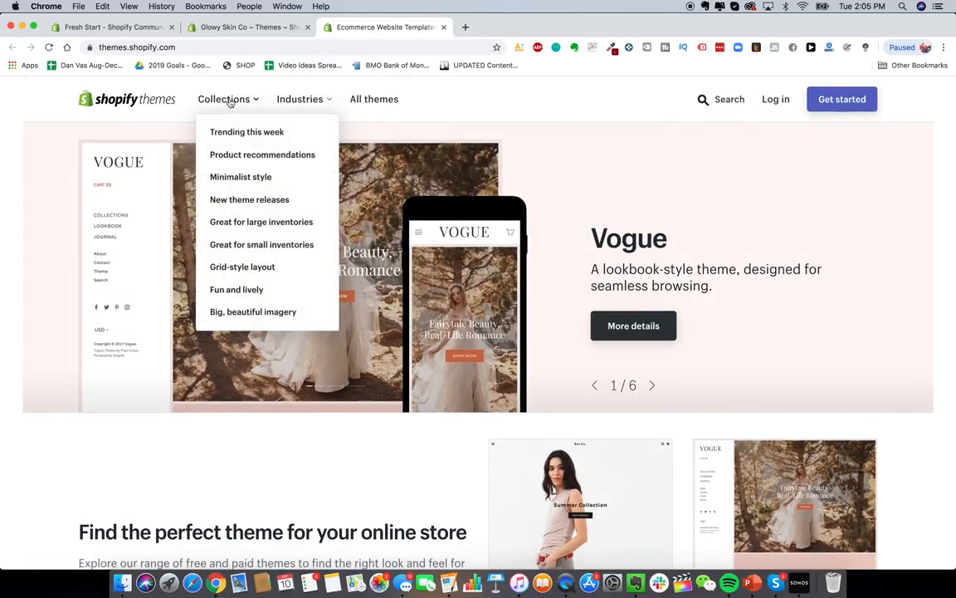
click(277, 180)
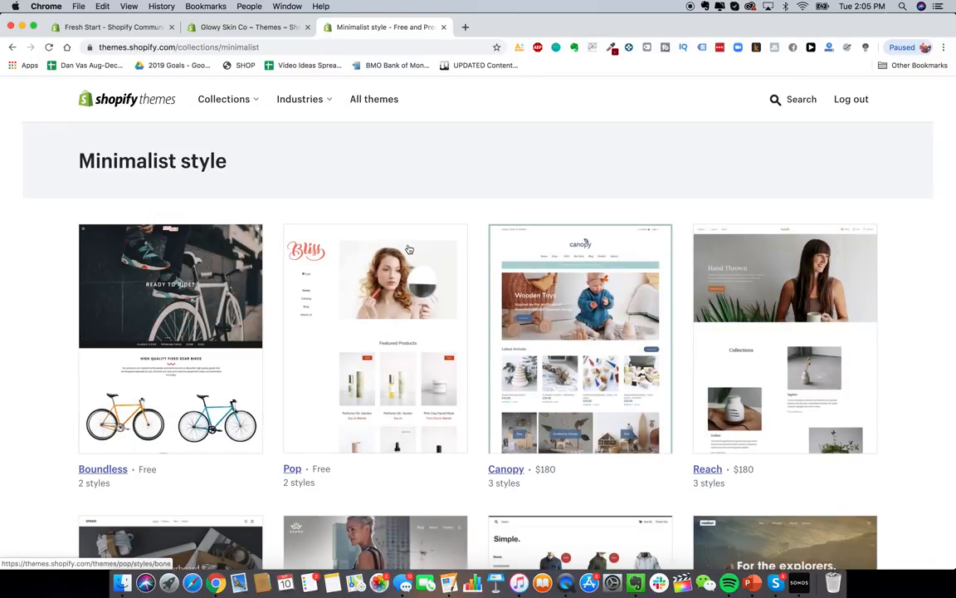
- Open the Debut theme page in a new tab from the Minimalist grid
scroll(408, 249, down, 2)
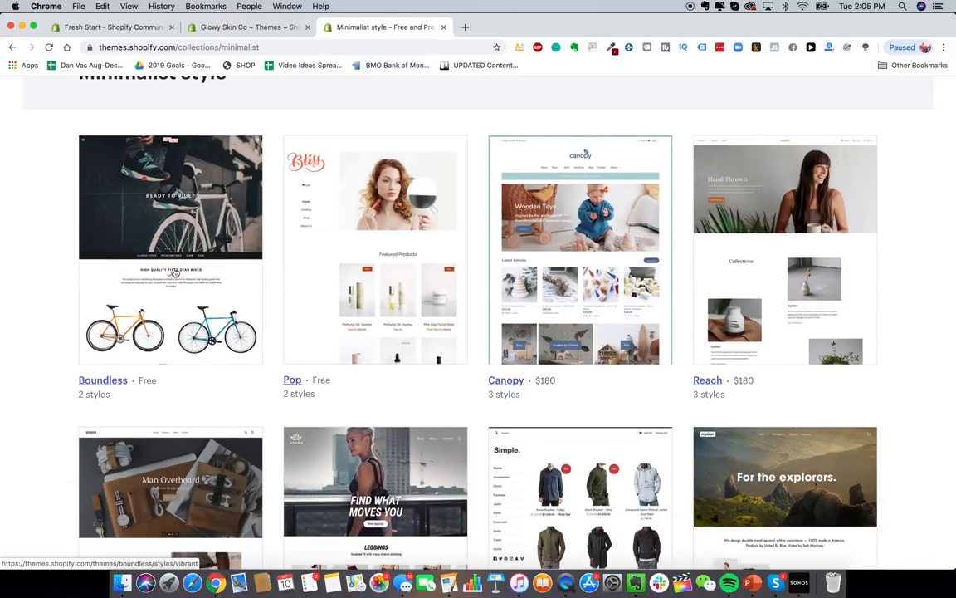
scroll(200, 297, down, 3)
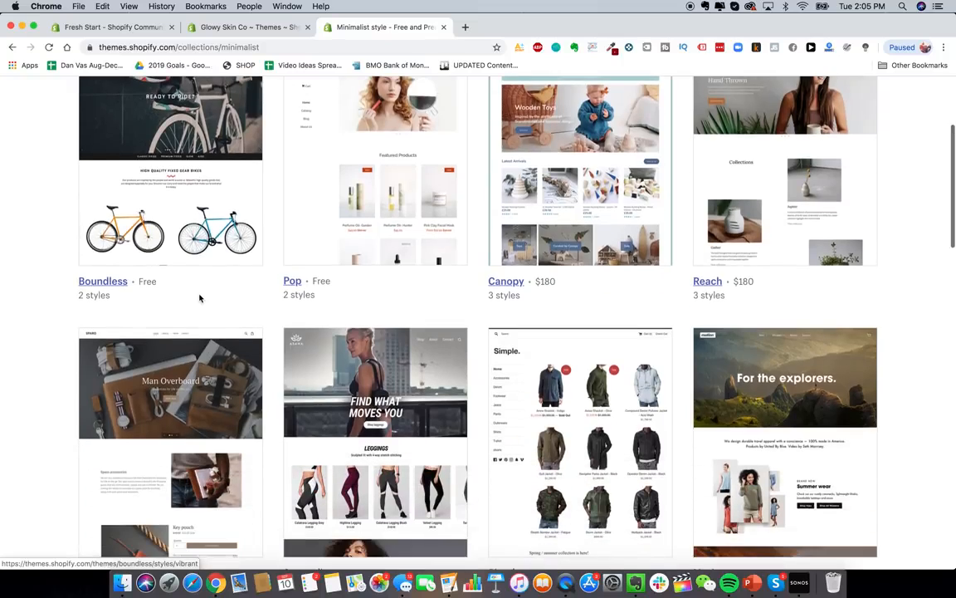
scroll(199, 298, down, 8)
scroll(160, 235, up, 2)
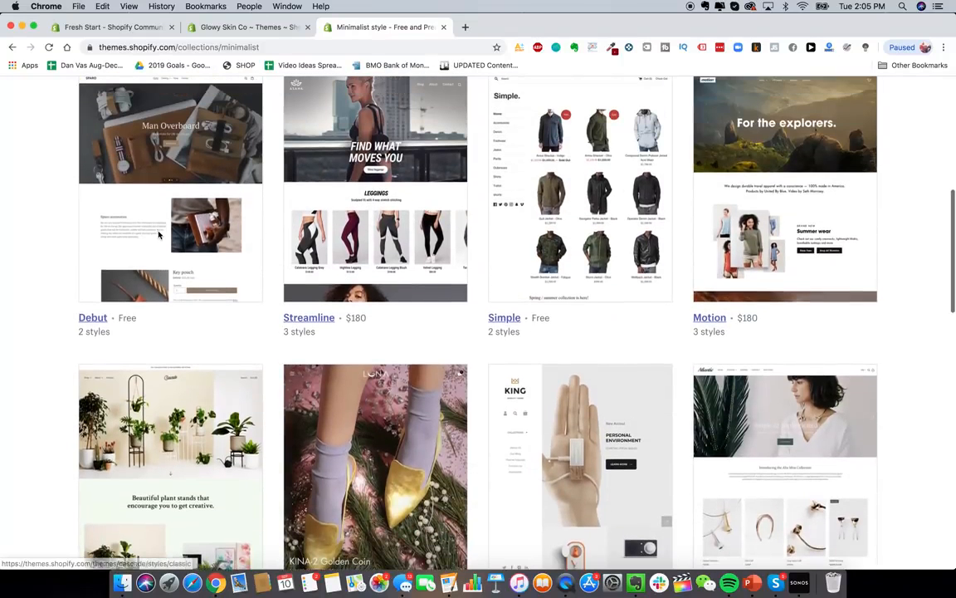
right_click(121, 243)
click(138, 246)
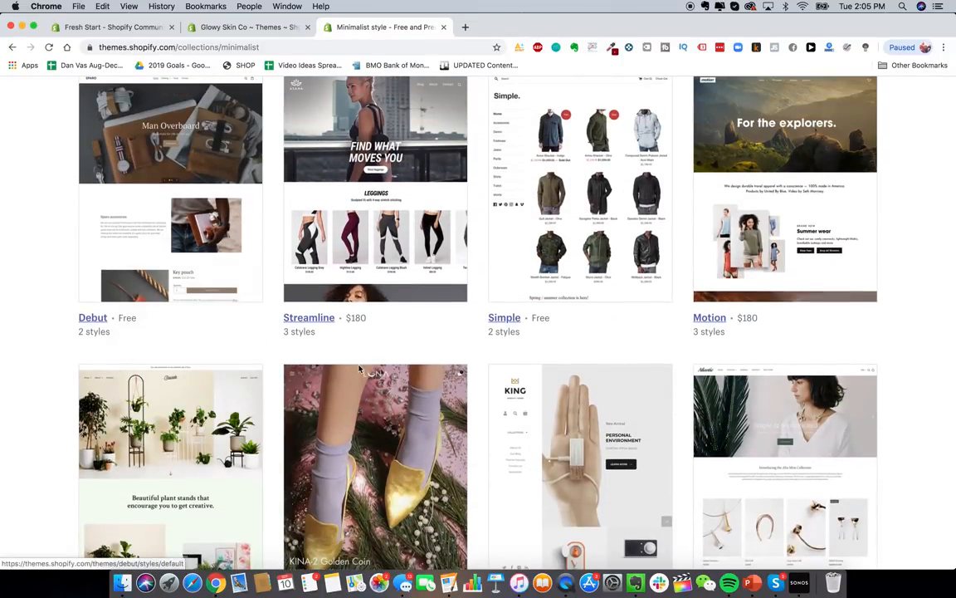
- Open the Minimal and Pop theme pages in new tabs, then open the theme search
scroll(365, 368, down, 5)
scroll(422, 365, down, 6)
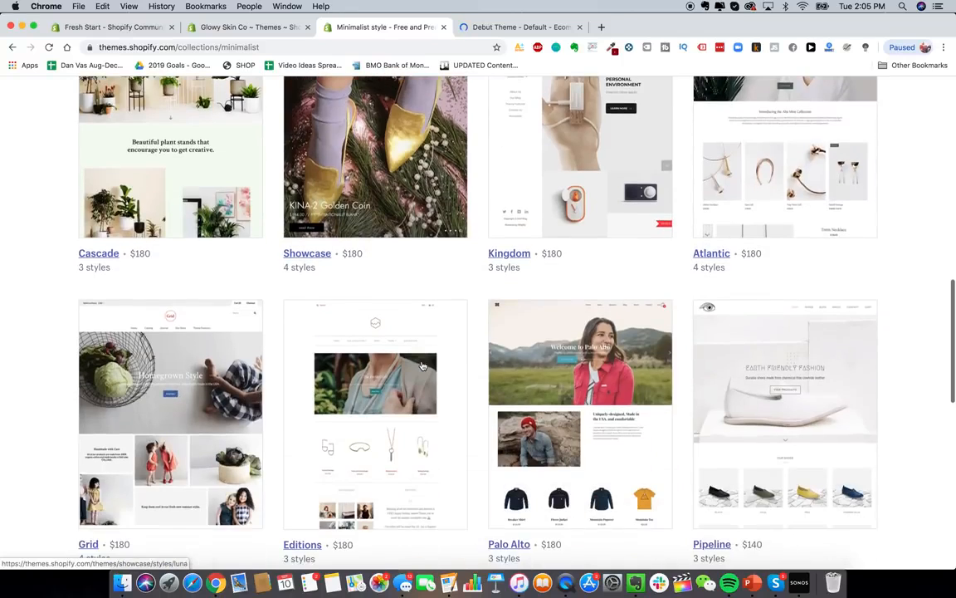
scroll(421, 365, down, 5)
scroll(422, 365, down, 4)
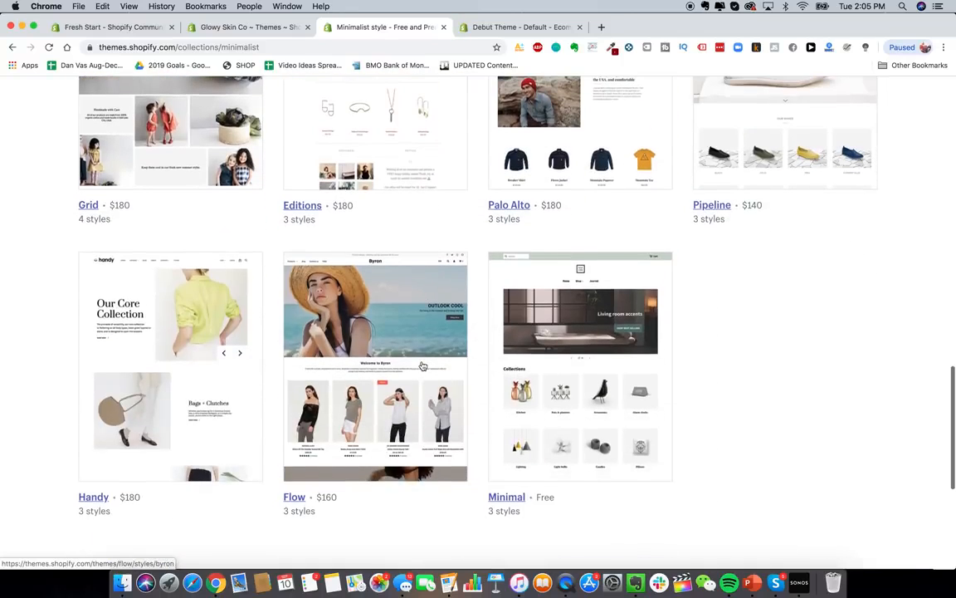
right_click(571, 354)
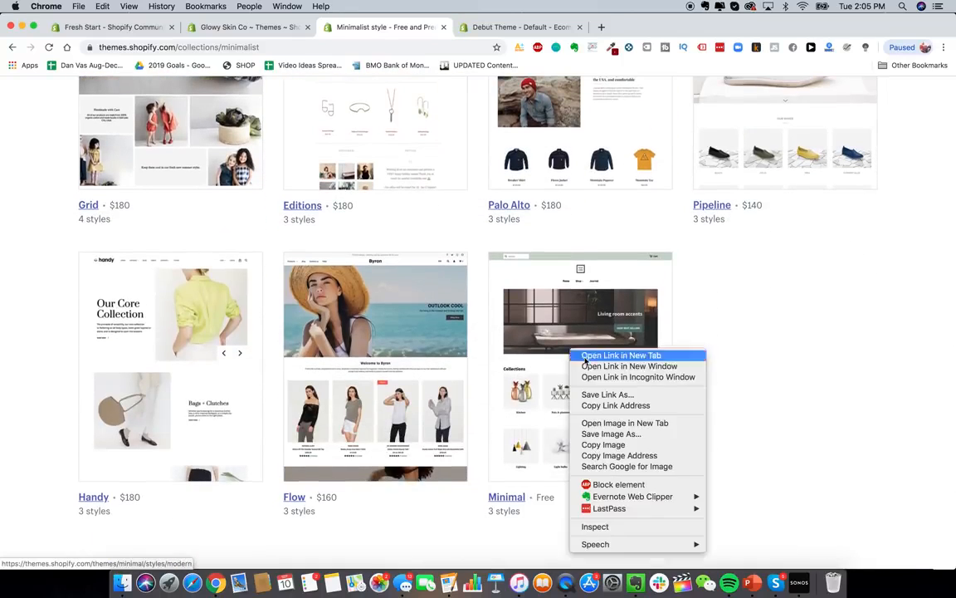
click(598, 358)
scroll(448, 400, up, 10)
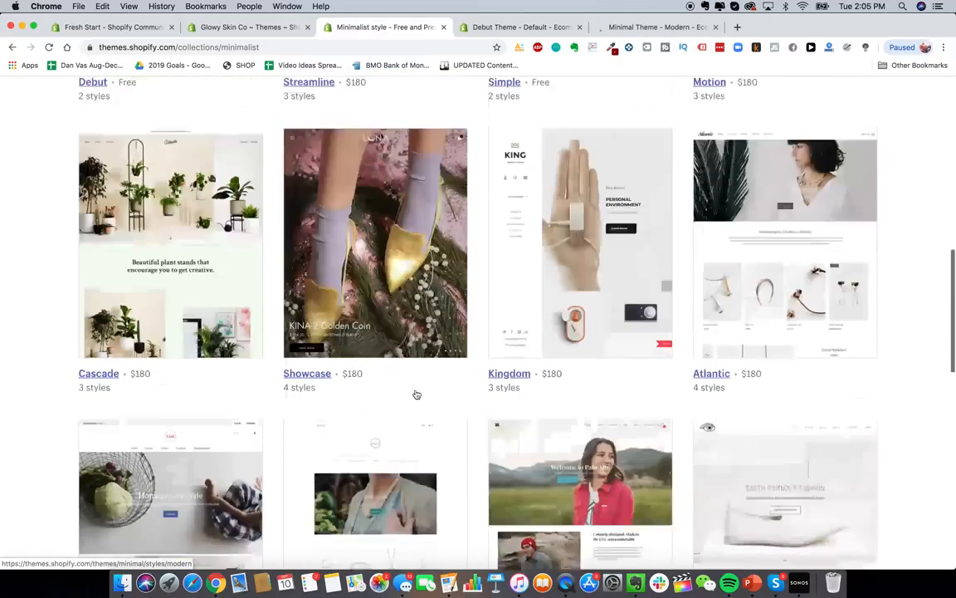
scroll(417, 393, up, 10)
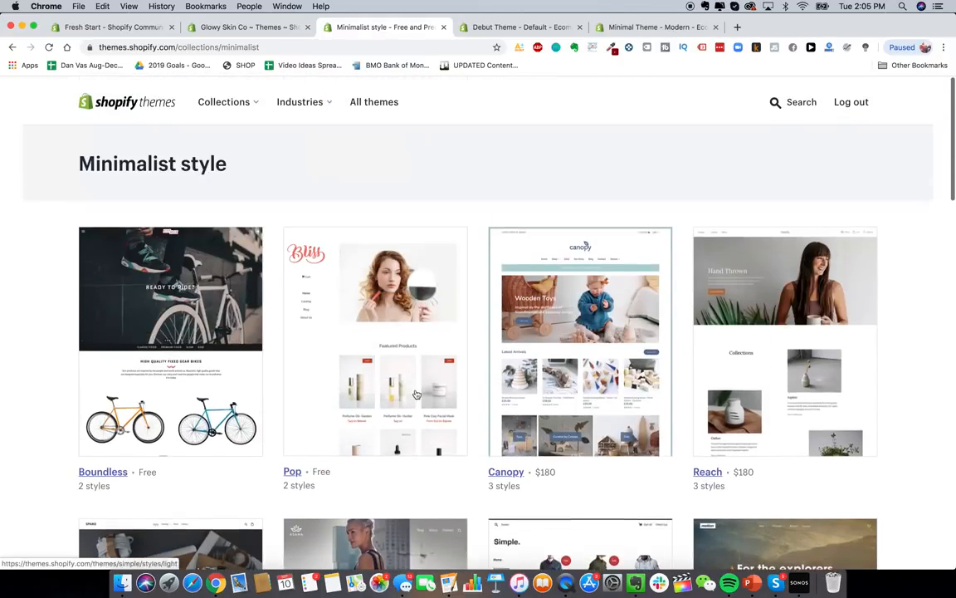
right_click(388, 278)
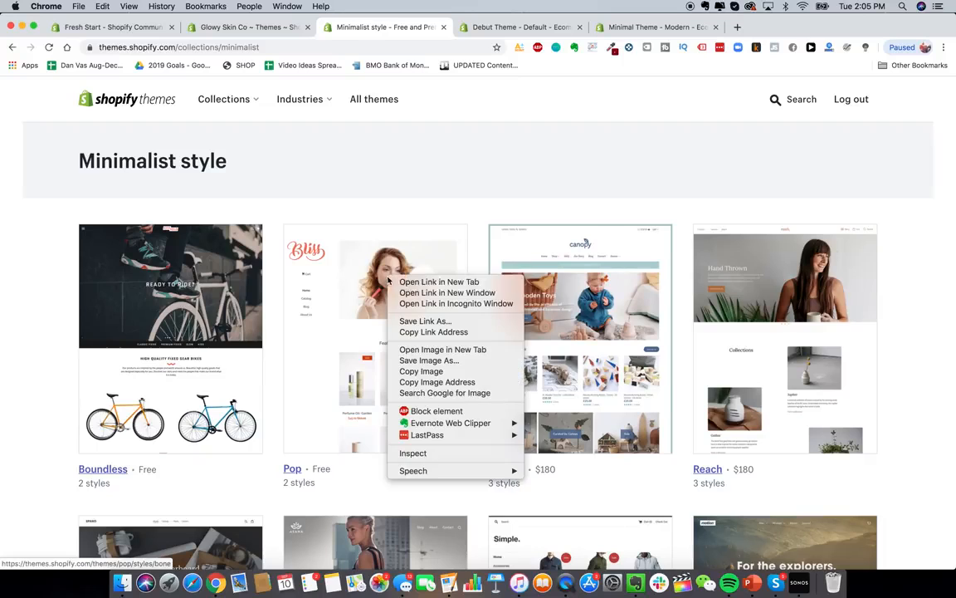
click(420, 281)
click(790, 100)
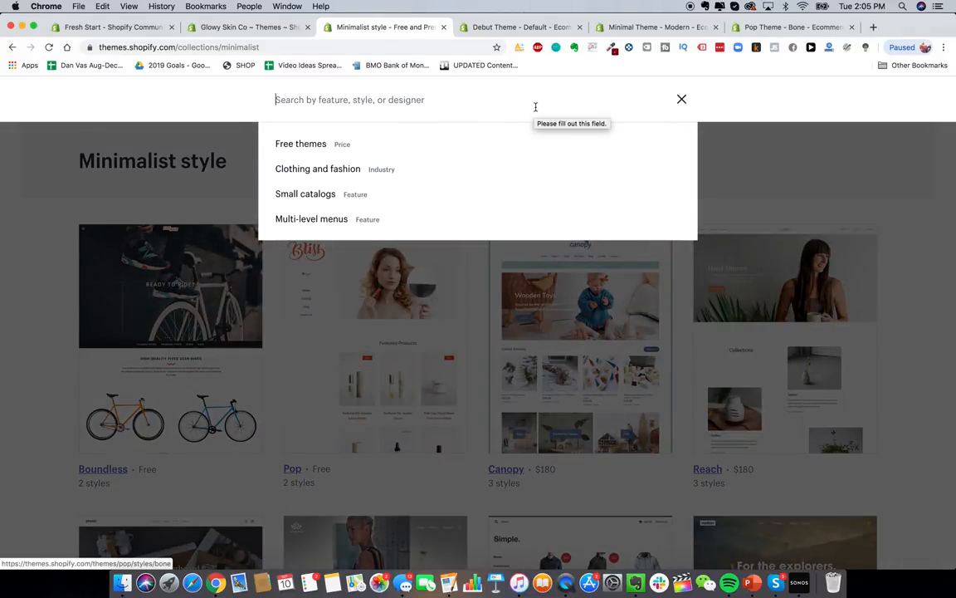
- Search for 'launch', open the Launch theme, and preview its Fresh and Bold styles
text(launch)
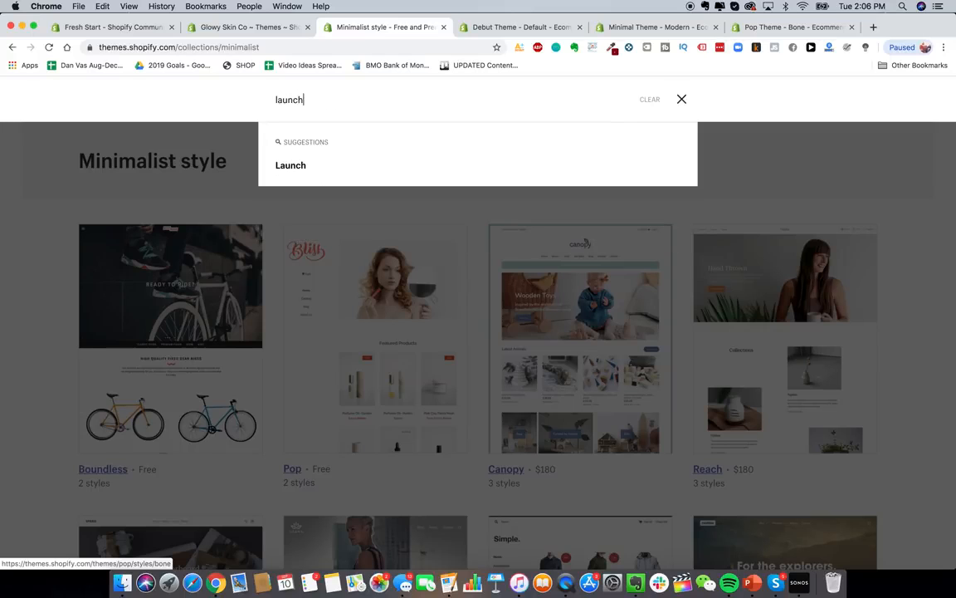
key(Return)
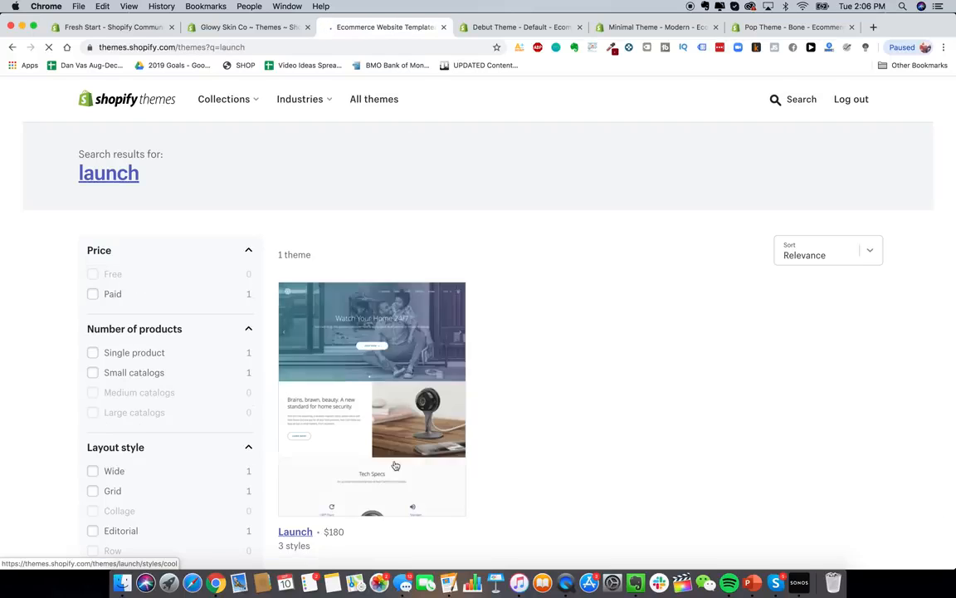
scroll(396, 473, down, 2)
click(290, 481)
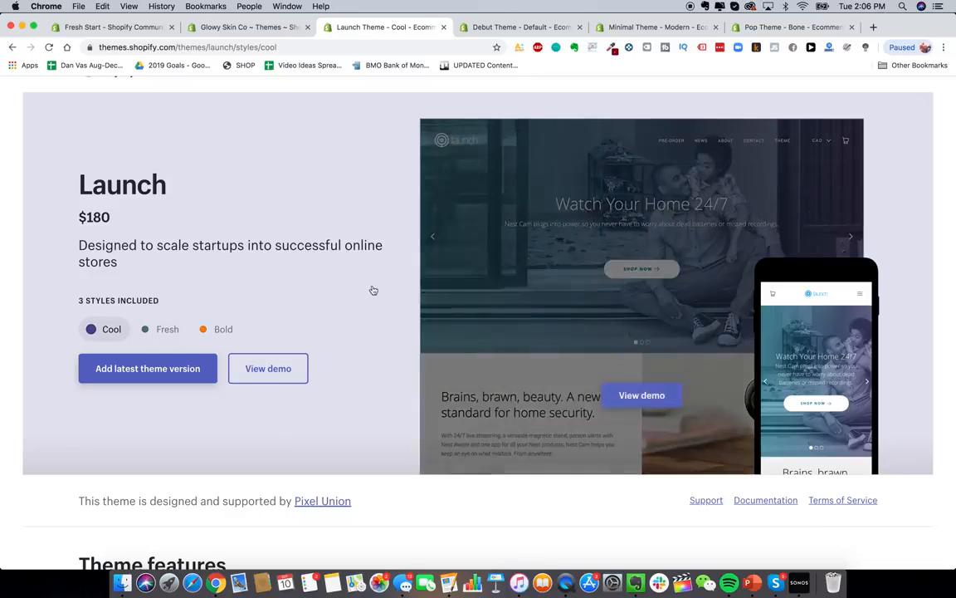
click(159, 330)
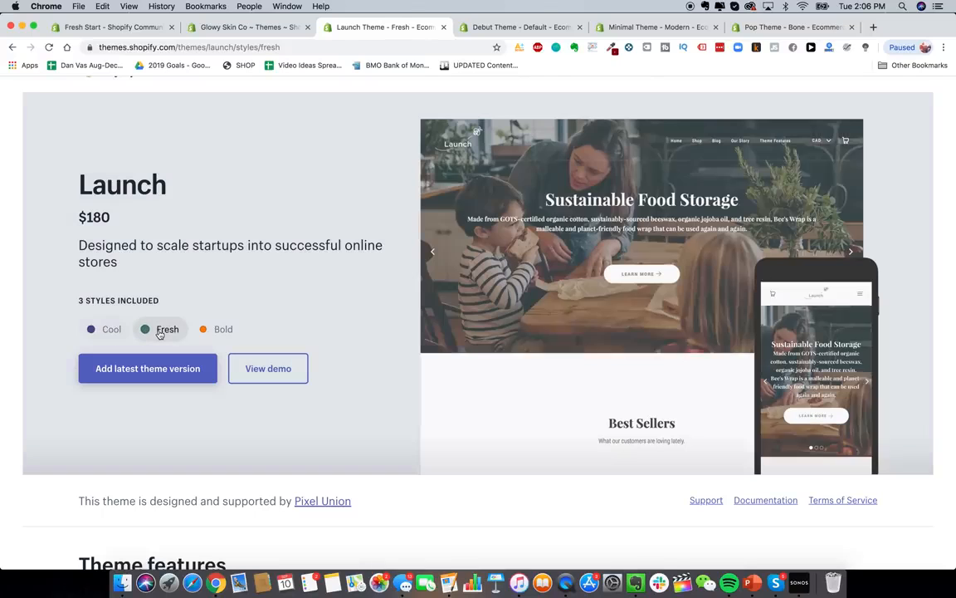
click(204, 330)
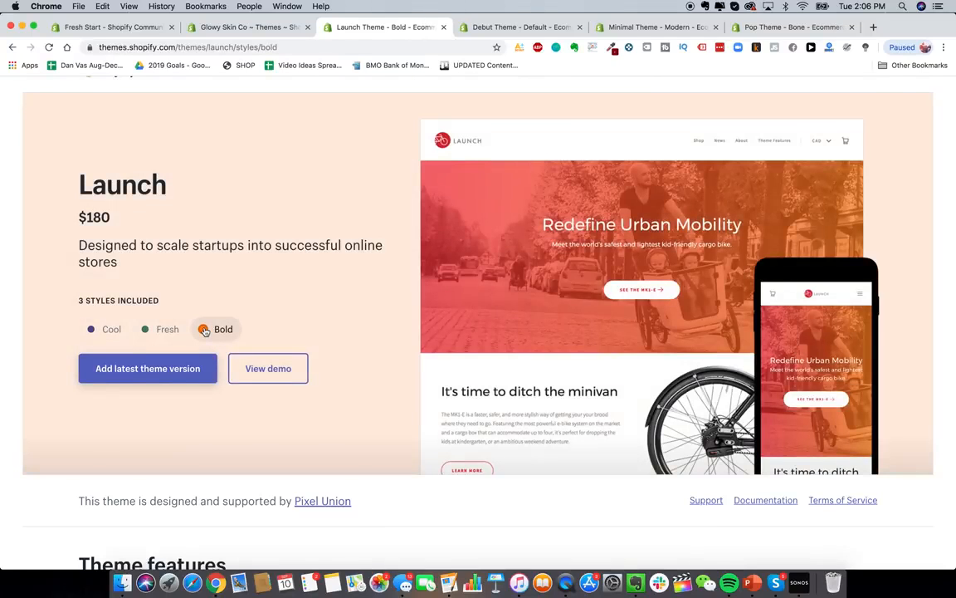
scroll(205, 331, up, 1)
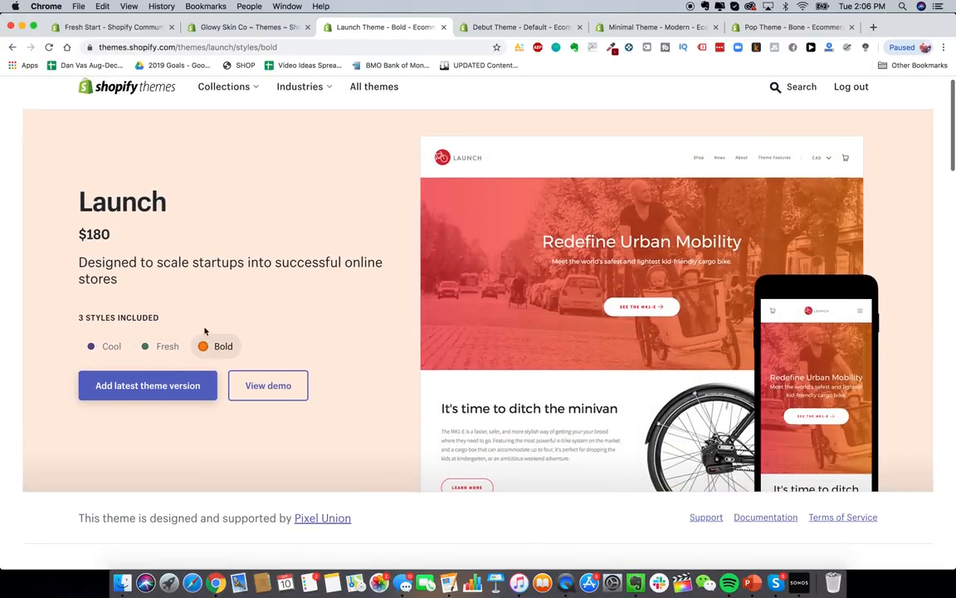
click(264, 28)
- Open 1_1184x1184.png in a smaller Preview window and minimise Finder
click(122, 583)
double_click(421, 318)
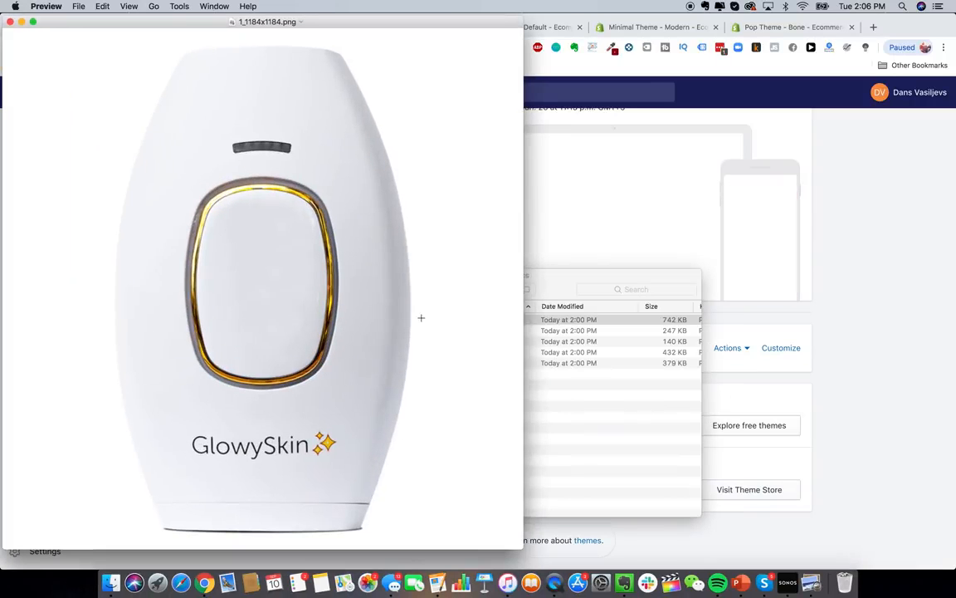
drag(466, 14, 586, 169)
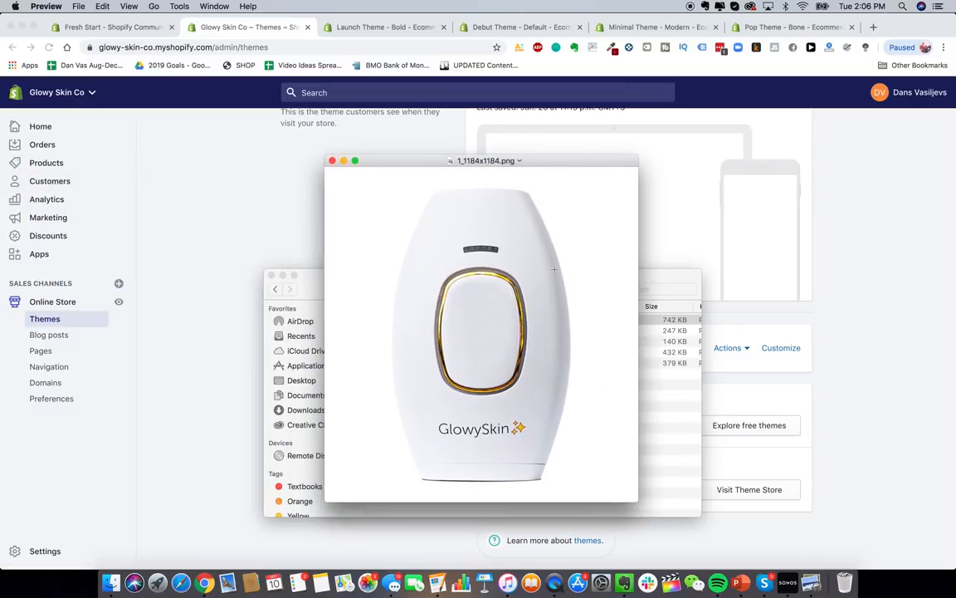
click(282, 274)
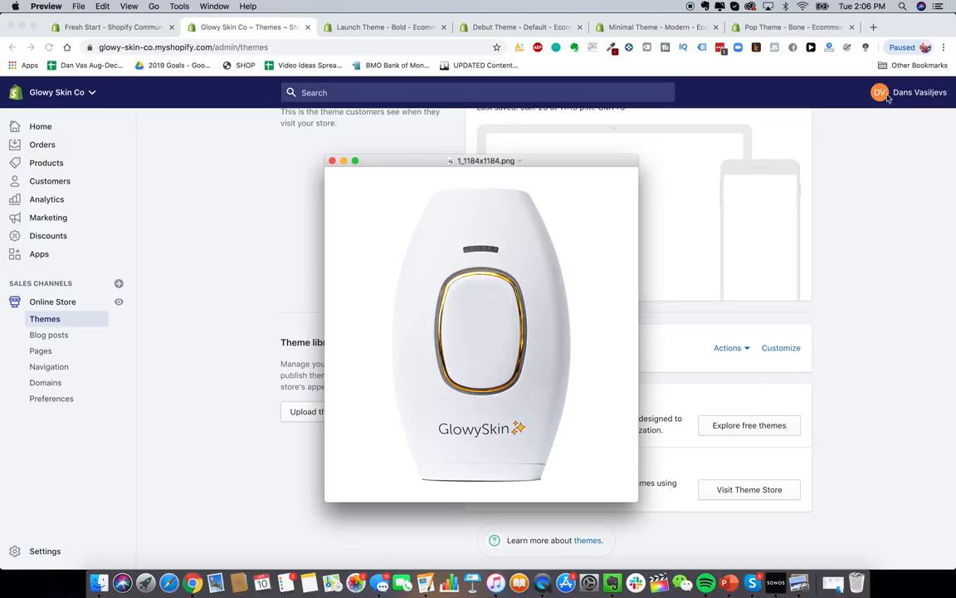
click(873, 28)
- Go to alibaba.com and search for 'hair removal IPL laser', closing the stray sale page
text(alibaba.com)
key(Return)
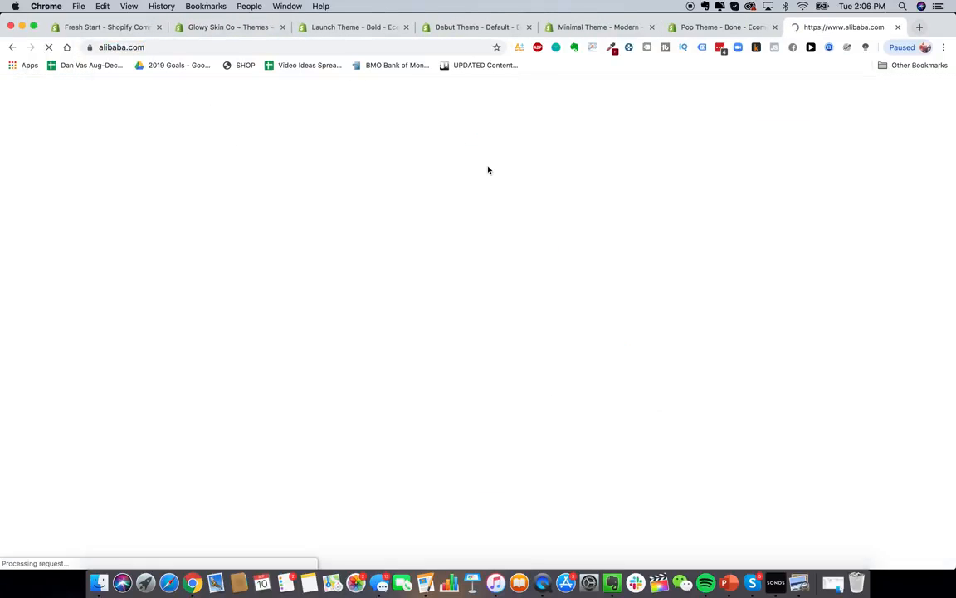
click(455, 99)
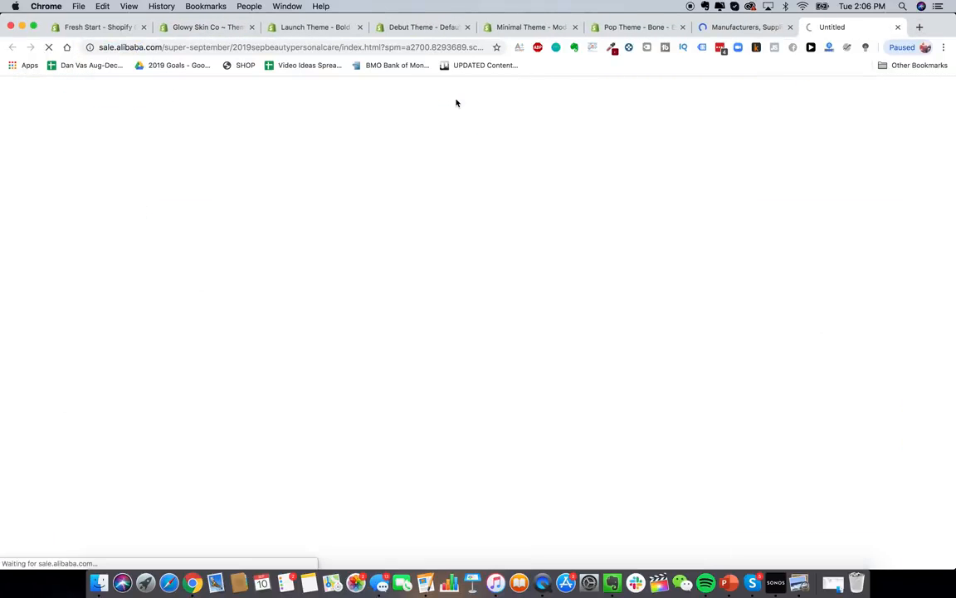
click(898, 27)
click(415, 132)
text(hair rem)
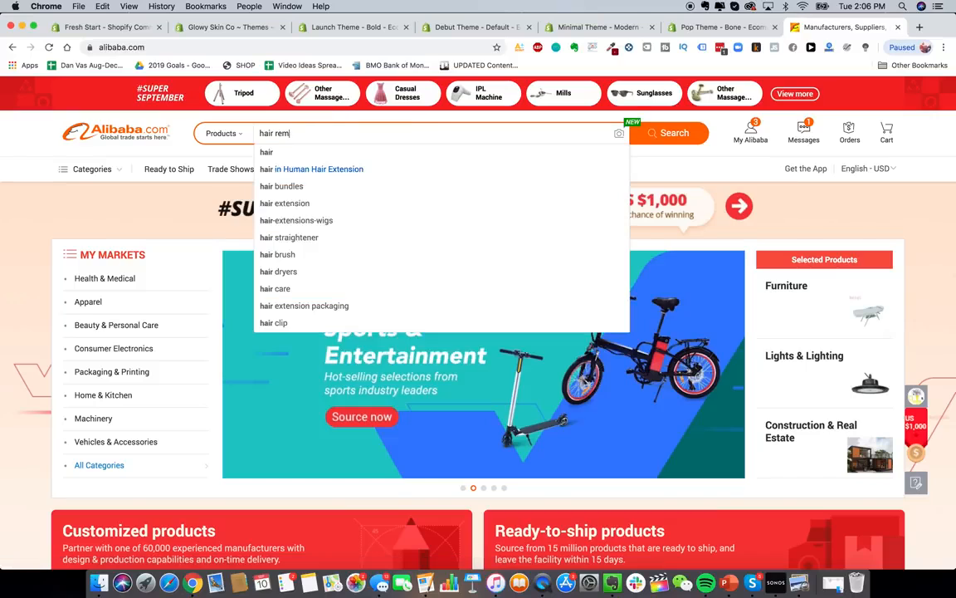
text(oval IPL)
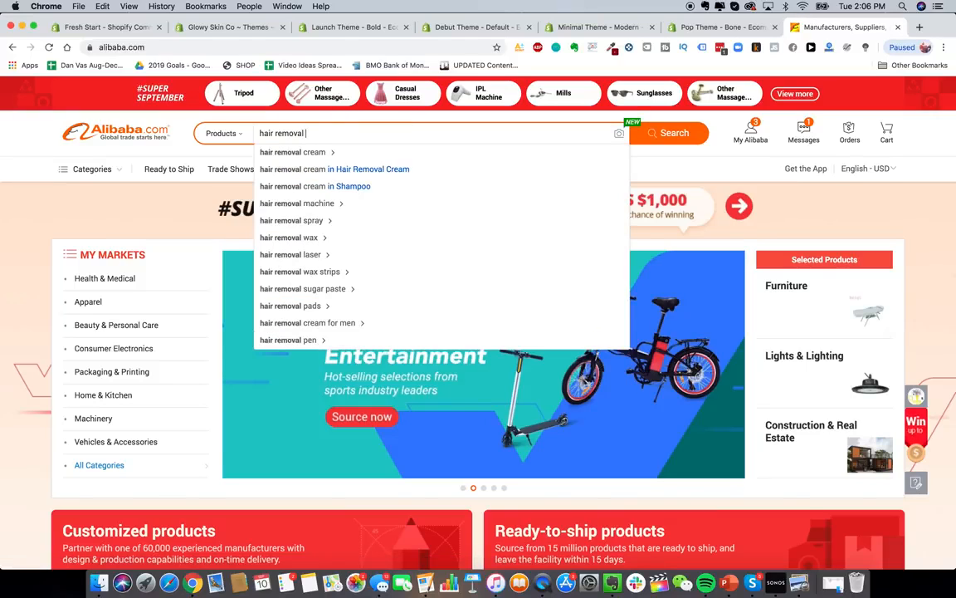
text( laser)
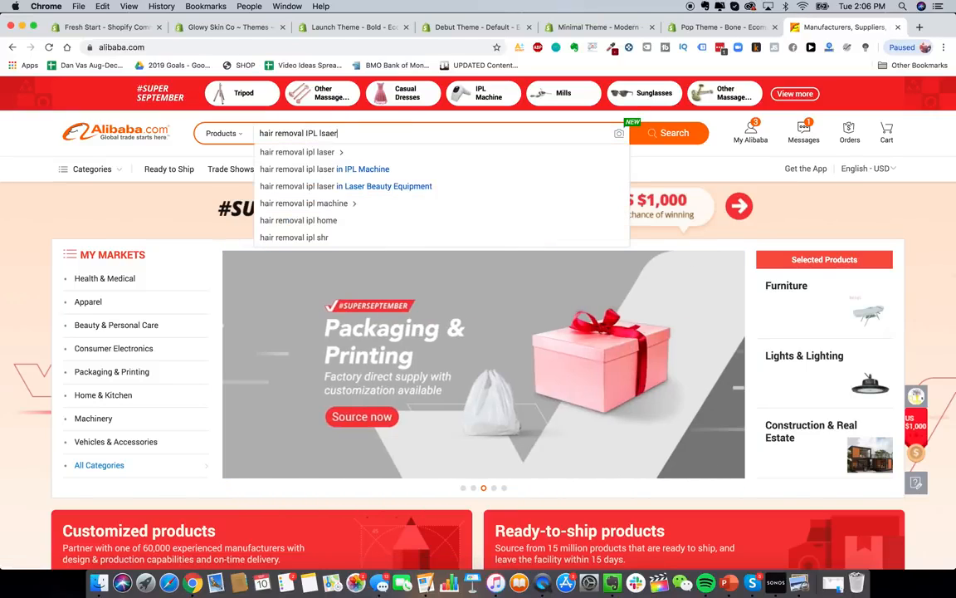
key(Return)
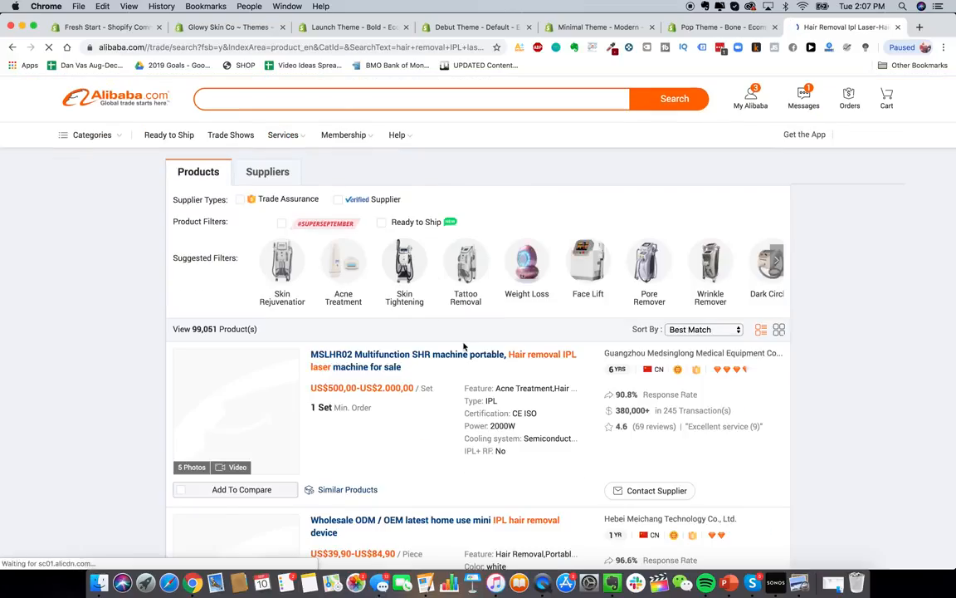
- Browse the IPL results, view the skin rejuvenation device's next photo, then return to Launch Bold
scroll(385, 372, down, 15)
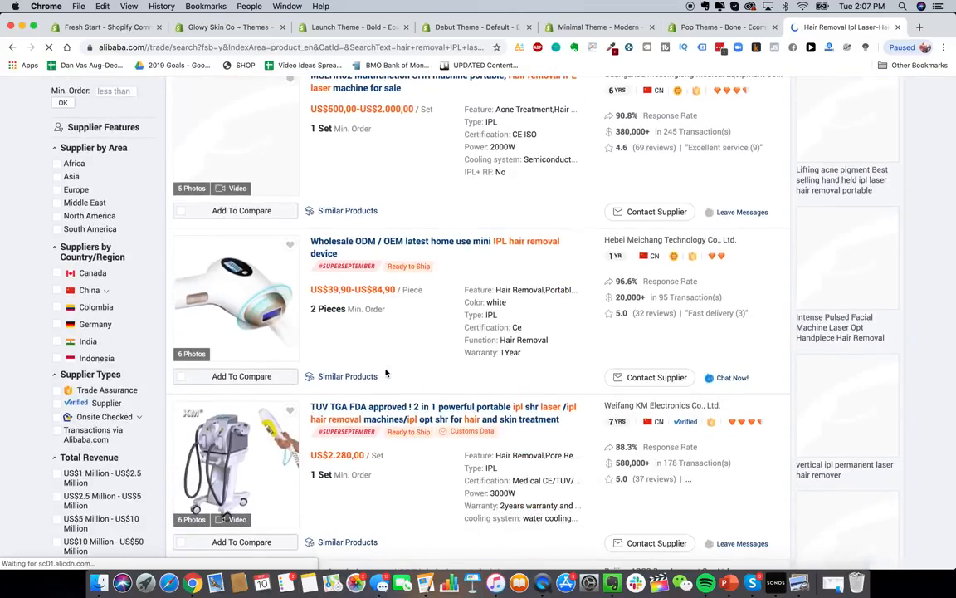
scroll(385, 368, down, 1)
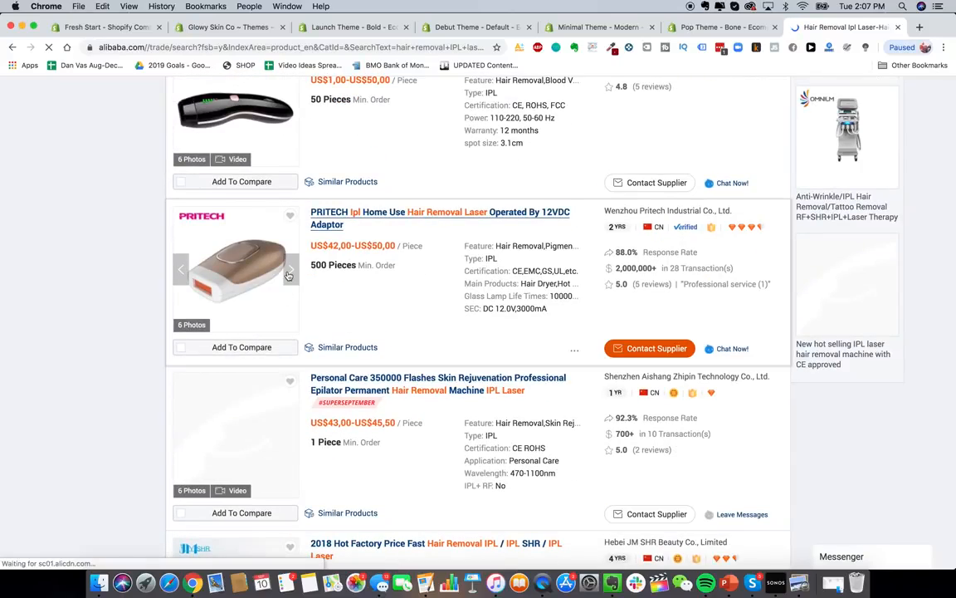
scroll(290, 275, down, 5)
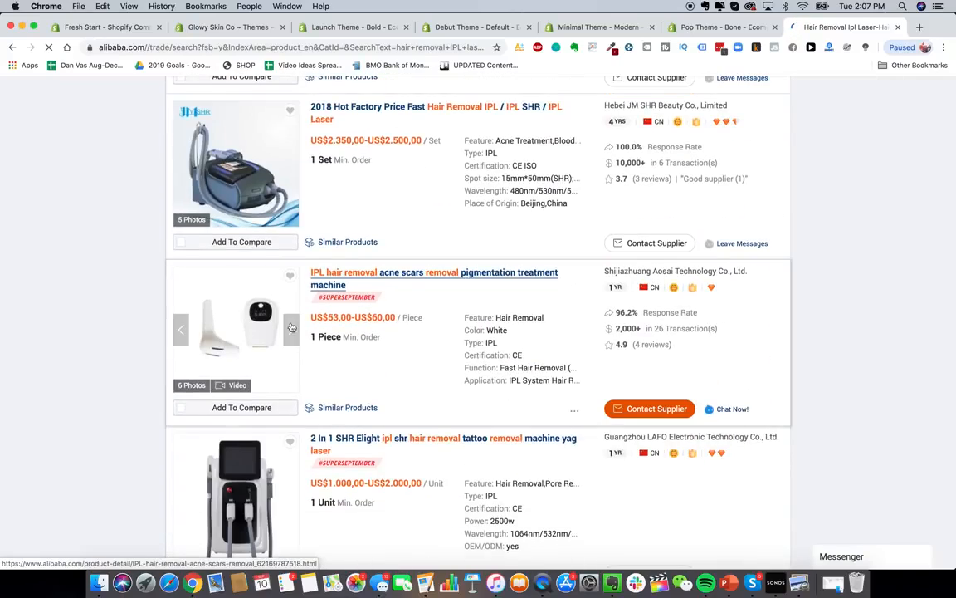
scroll(291, 327, down, 8)
scroll(289, 305, down, 15)
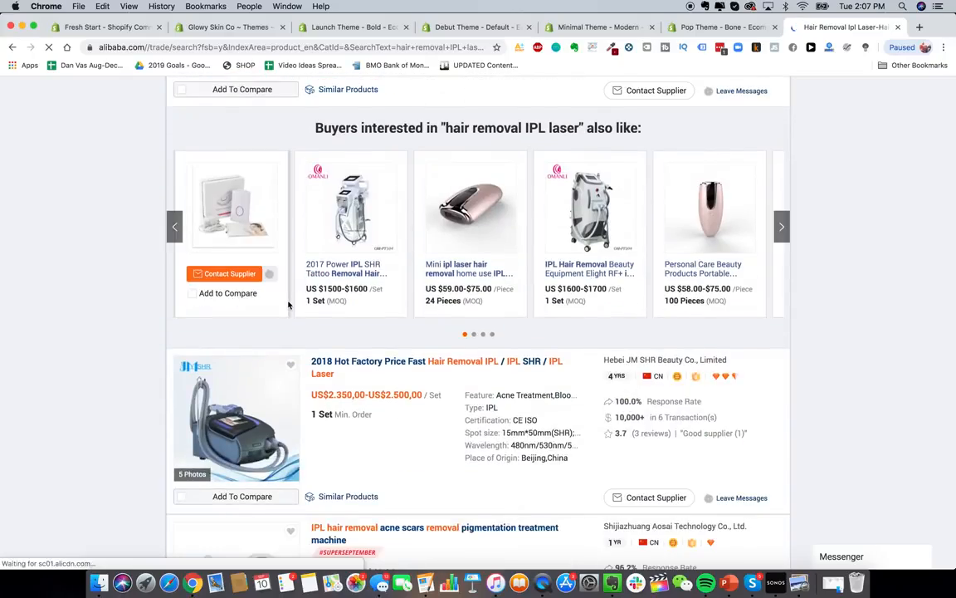
scroll(289, 306, down, 10)
scroll(289, 305, down, 12)
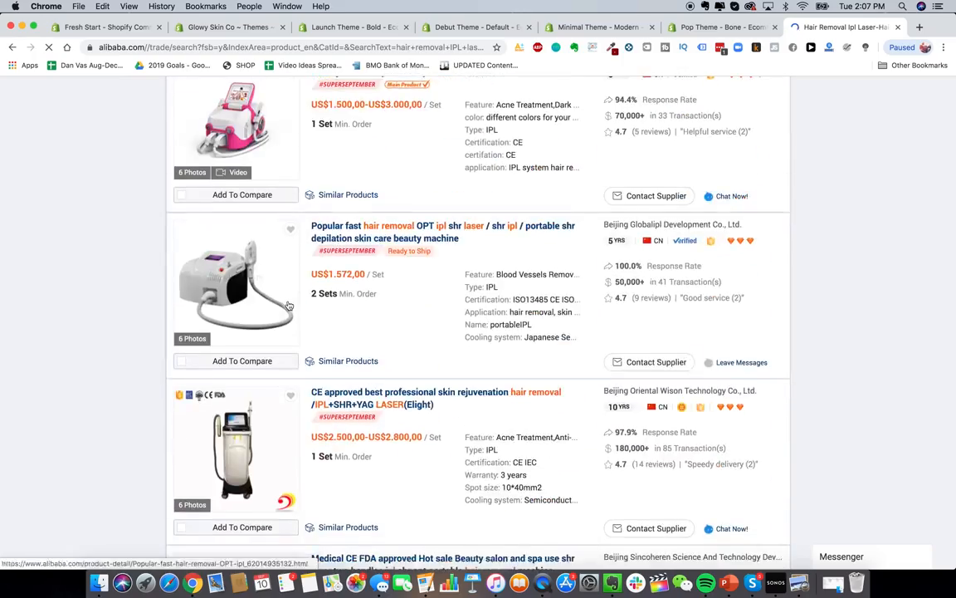
scroll(289, 305, down, 10)
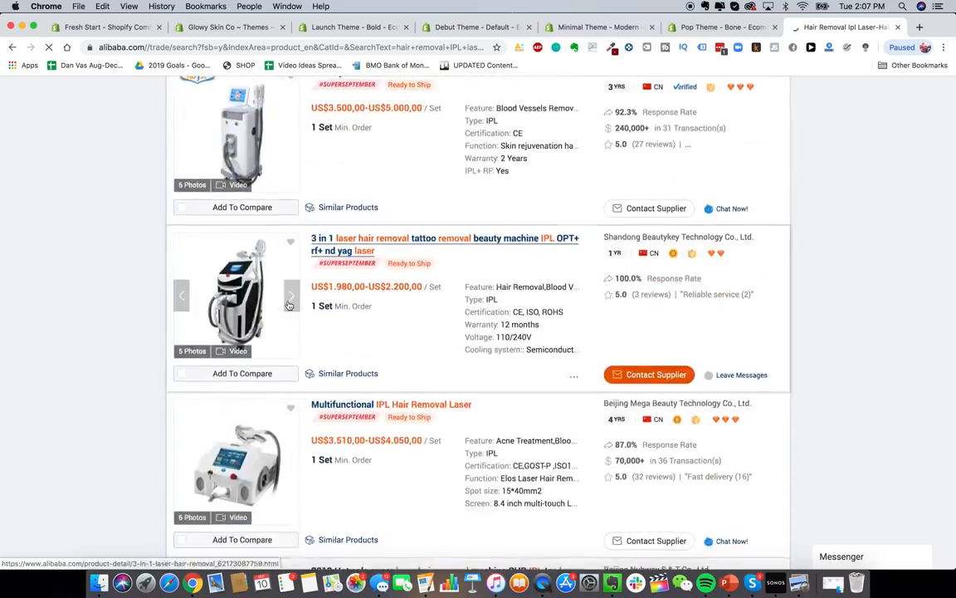
scroll(348, 348, up, 1)
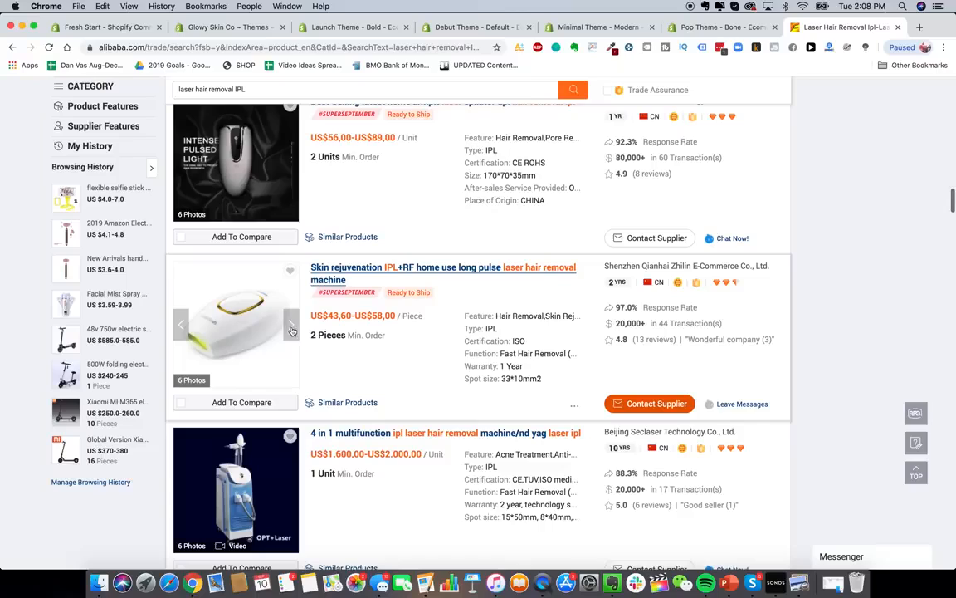
click(289, 329)
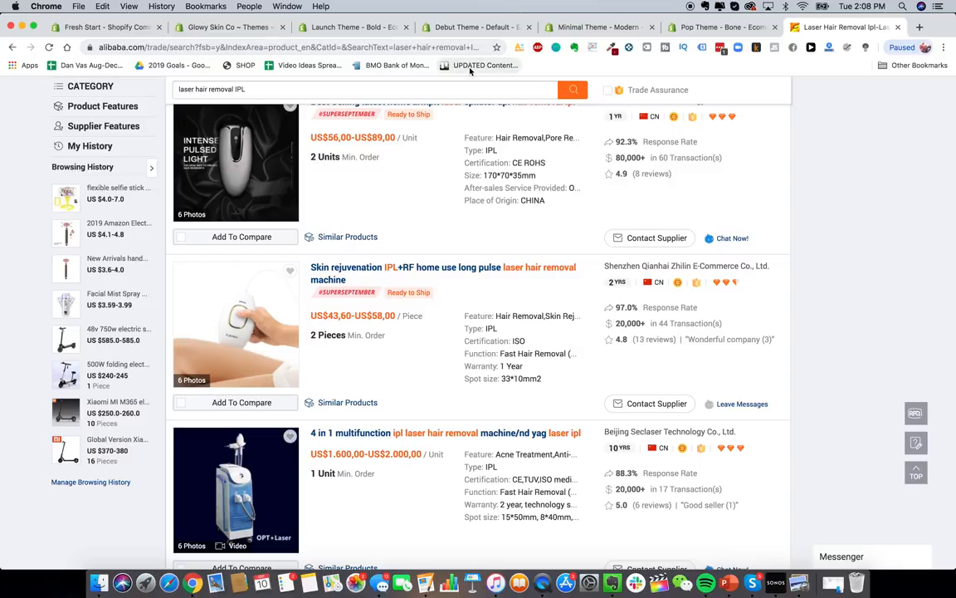
click(348, 28)
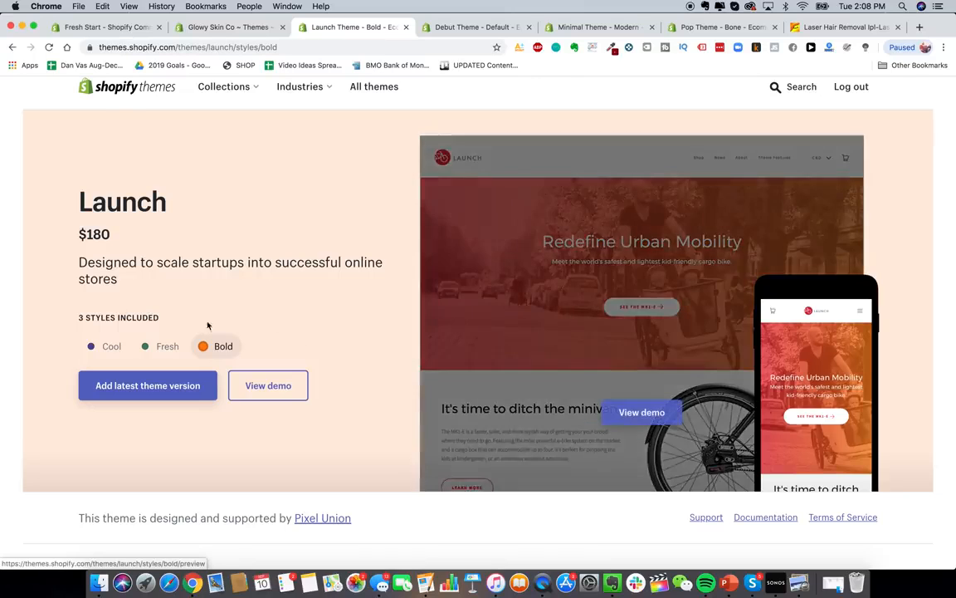
click(168, 347)
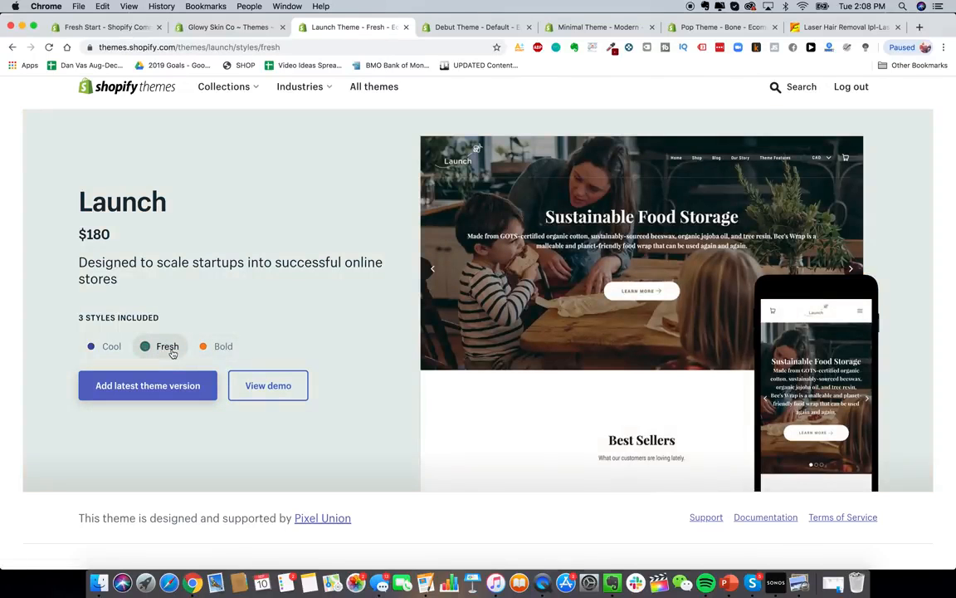
click(114, 352)
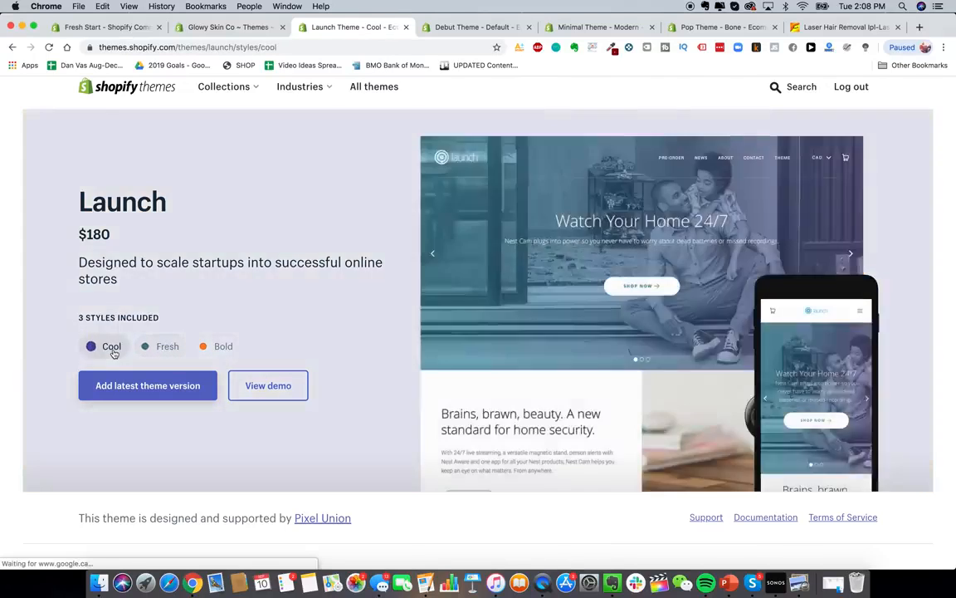
click(204, 346)
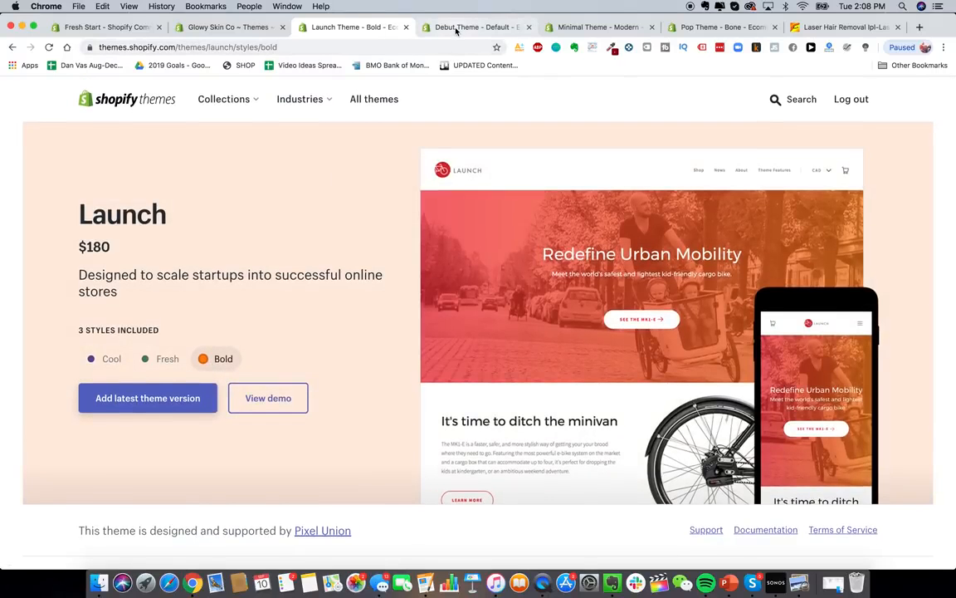
key(super+t)
text(blendjet)
- Load blendjet.com and skim its homepage
key(Return)
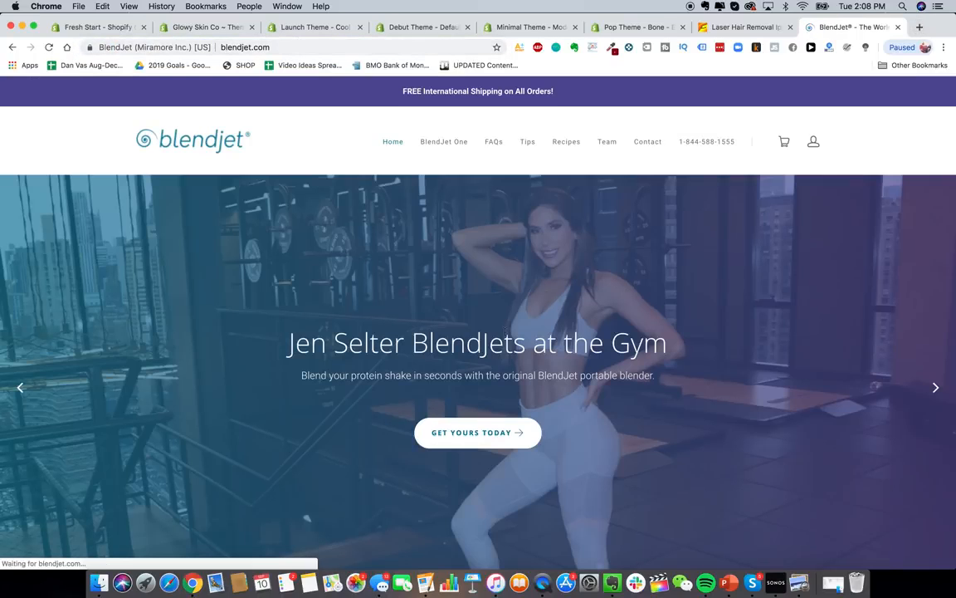
scroll(506, 333, down, 2)
scroll(506, 335, up, 2)
scroll(498, 344, down, 2)
scroll(485, 349, up, 1)
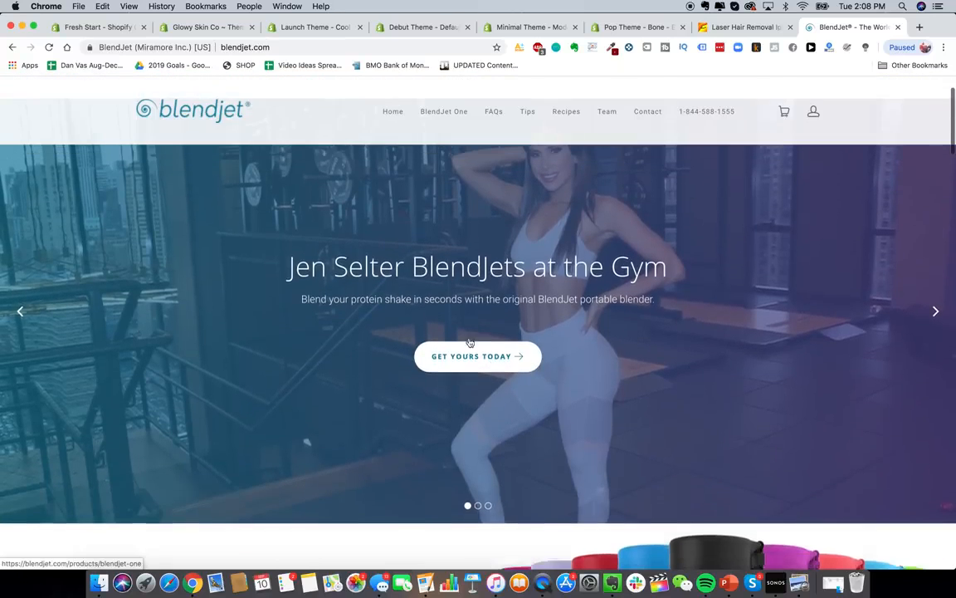
scroll(470, 340, up, 2)
scroll(473, 316, down, 1)
scroll(479, 286, up, 1)
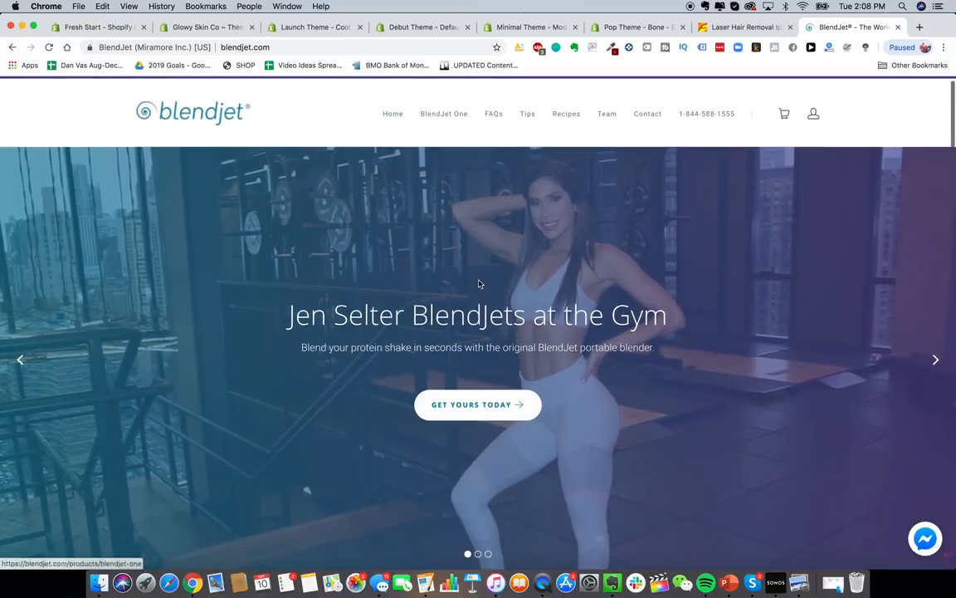
click(318, 27)
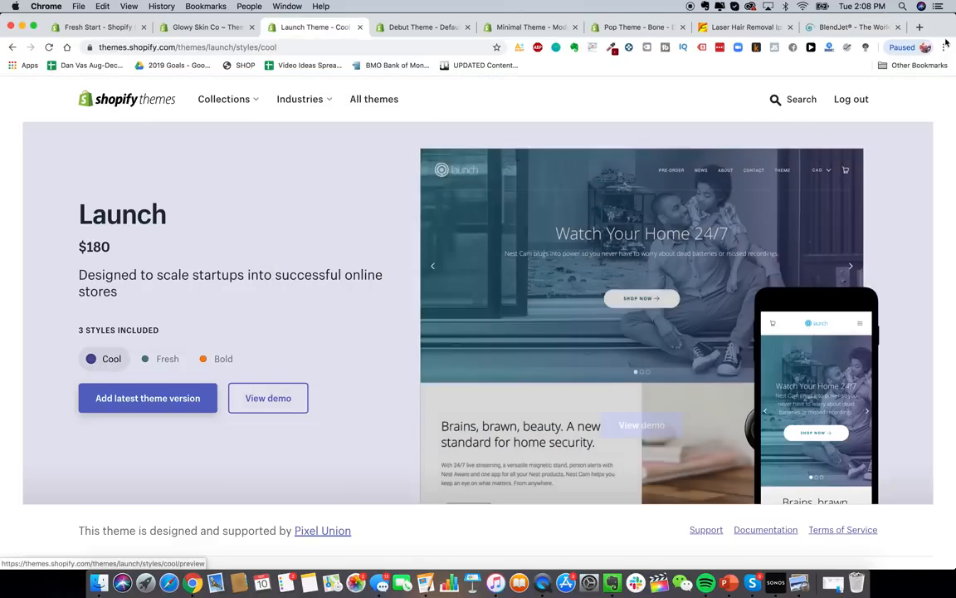
- Dismiss BlendJet's 10% offer, check its Alexa rank of 77,983, and close the BlendJet tab
click(851, 28)
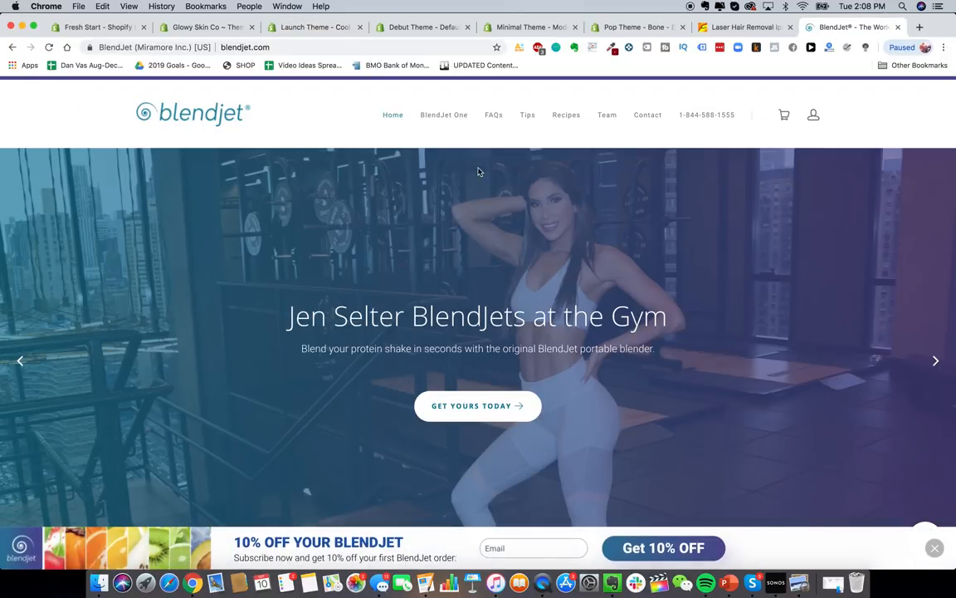
click(935, 549)
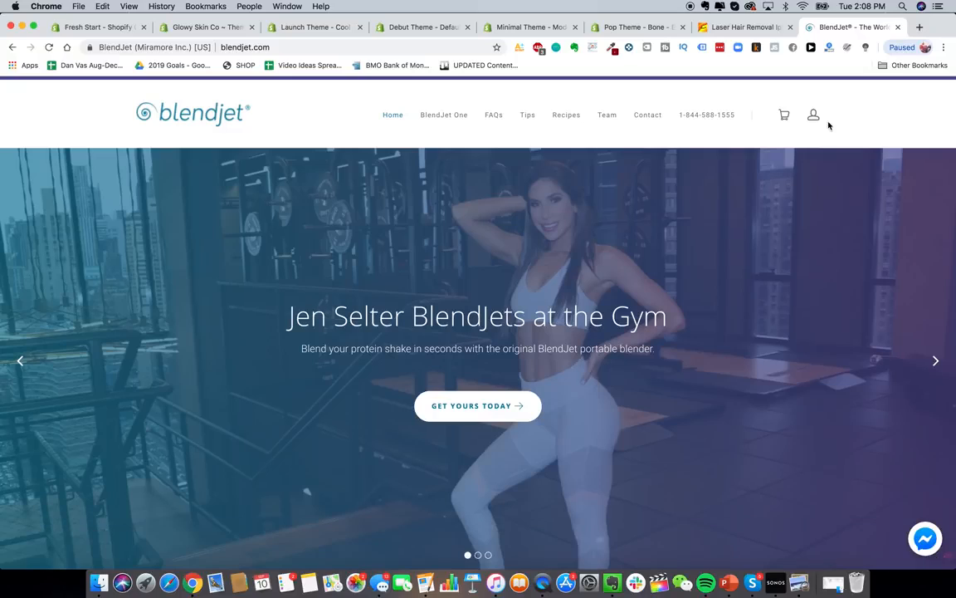
click(829, 48)
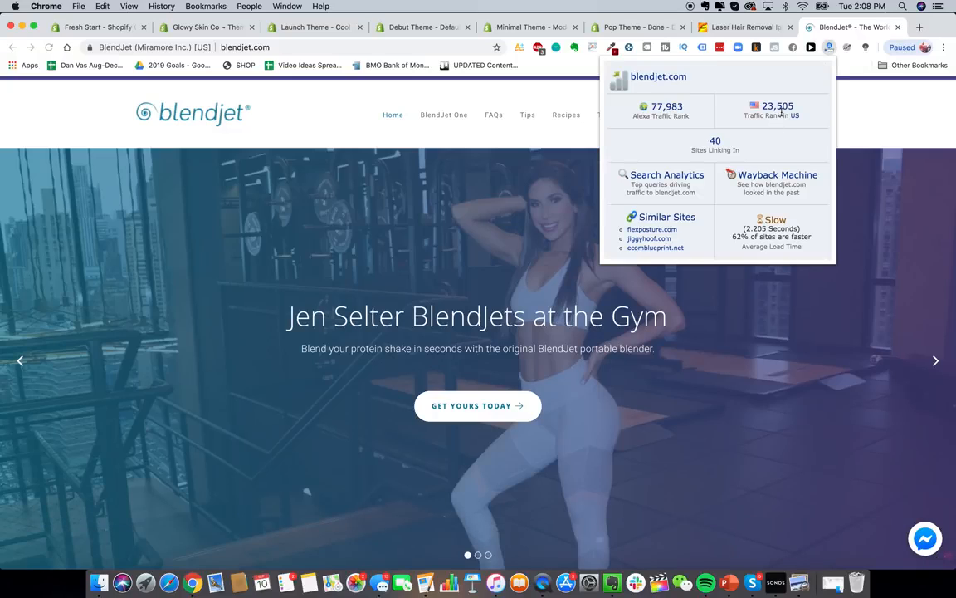
click(897, 29)
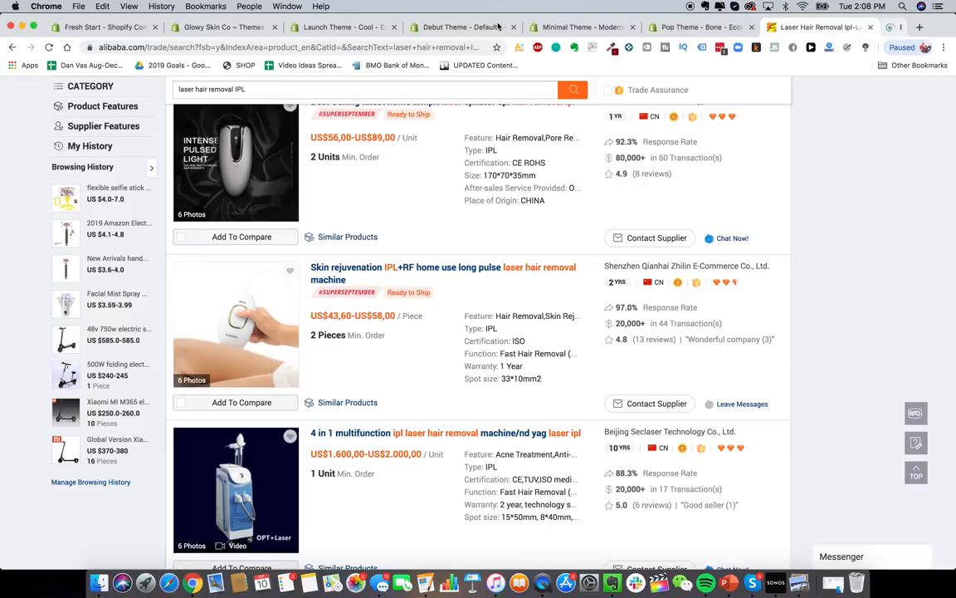
- Preview Debut's Light style and Minimal's Vintage and Fashion styles
click(334, 34)
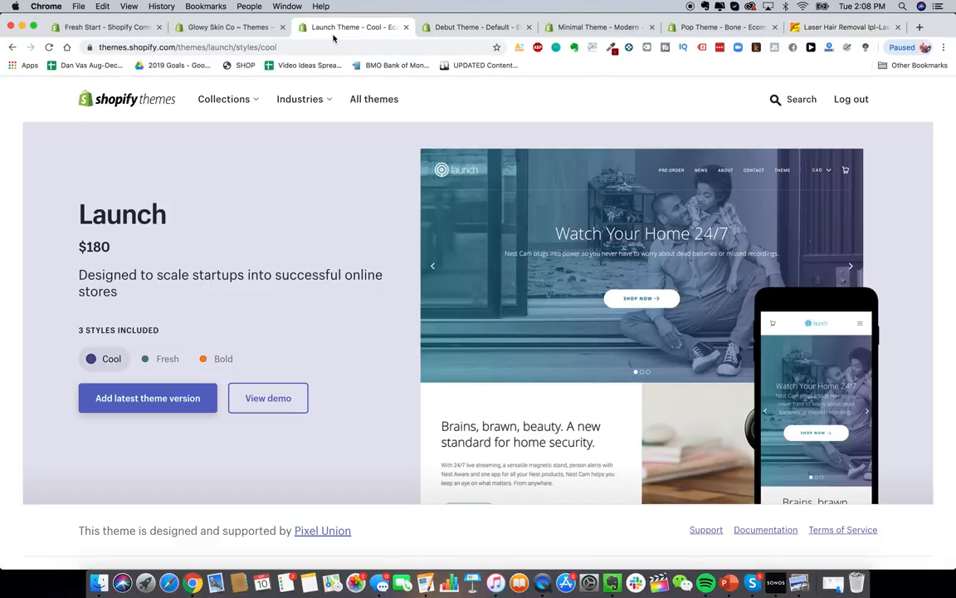
click(479, 33)
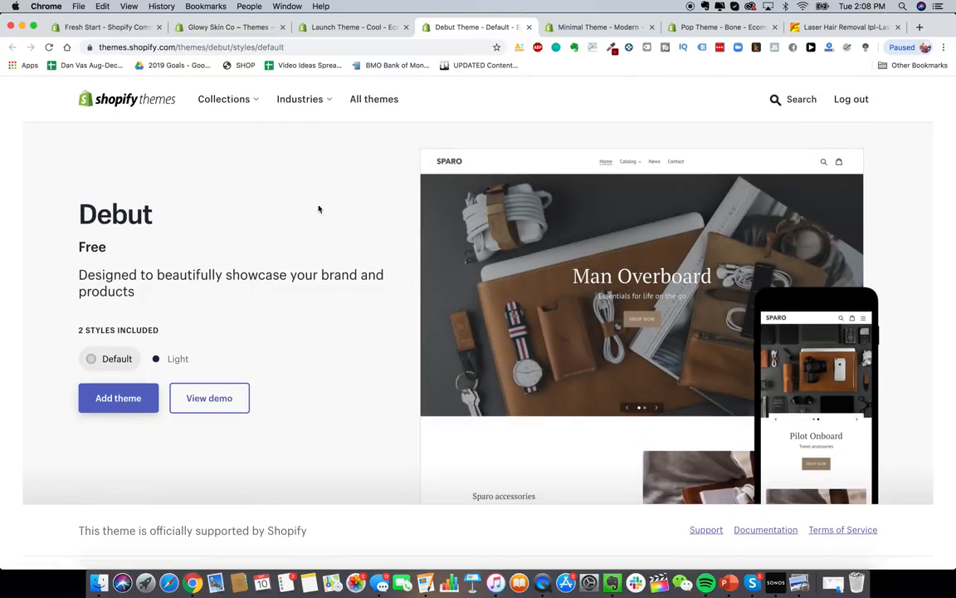
click(166, 359)
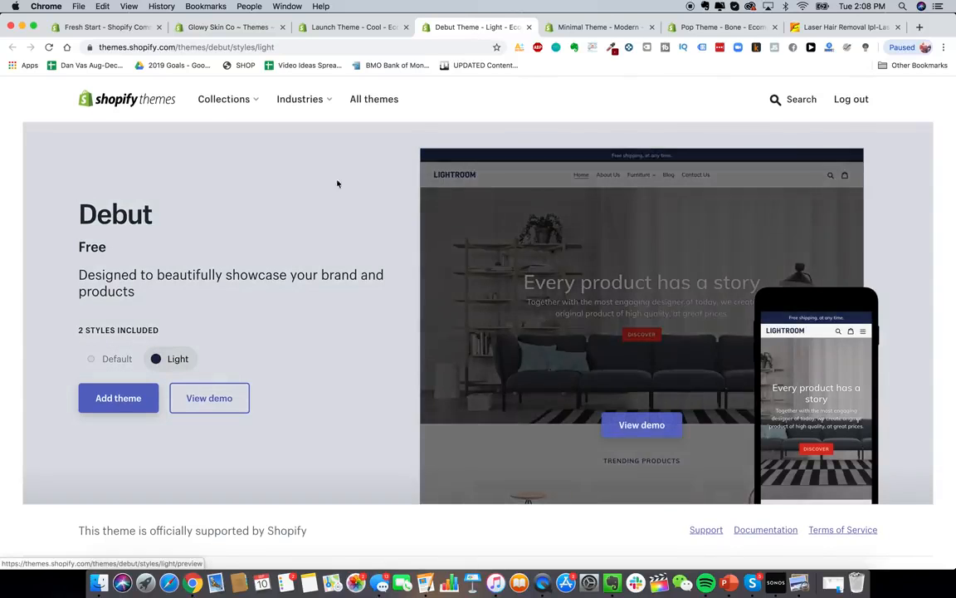
click(584, 28)
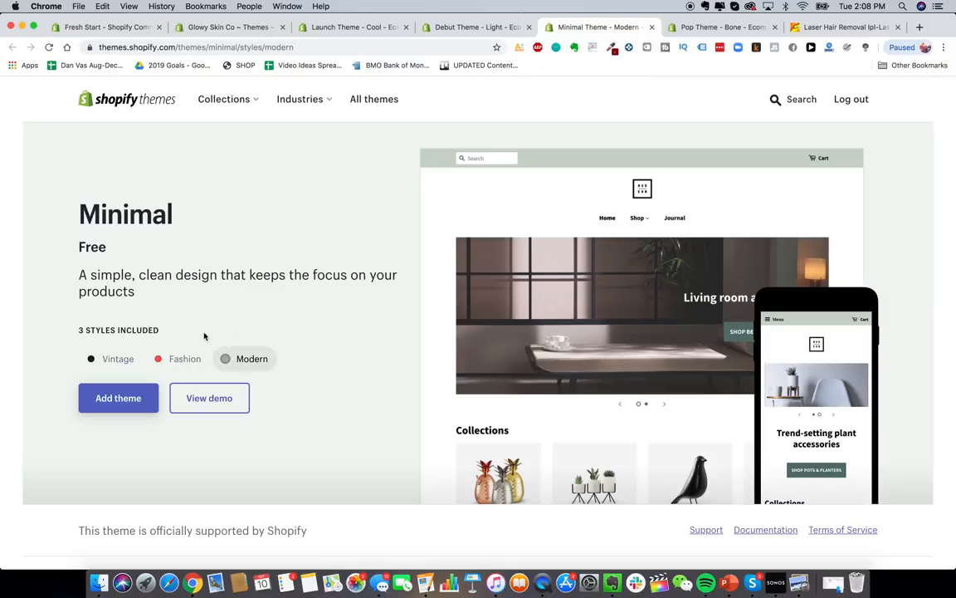
click(118, 361)
click(170, 359)
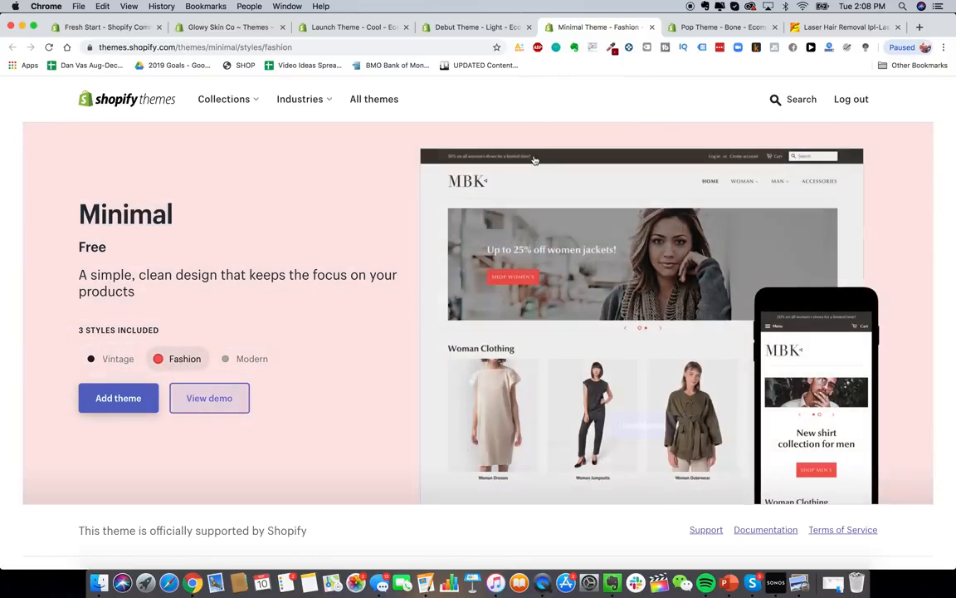
- Preview Pop's Toy and Bone styles, then close the Pop theme page
click(718, 31)
click(152, 362)
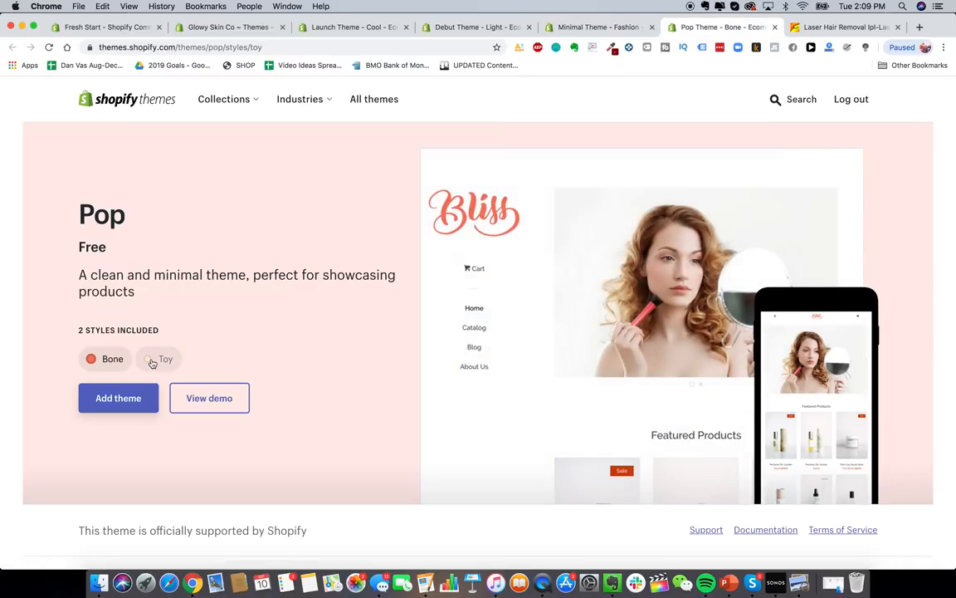
click(102, 360)
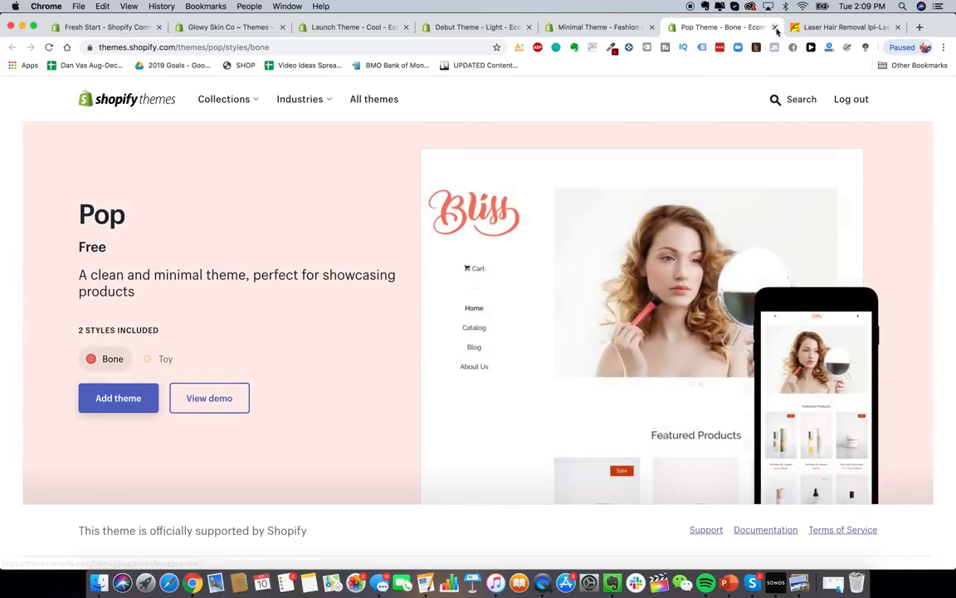
click(775, 27)
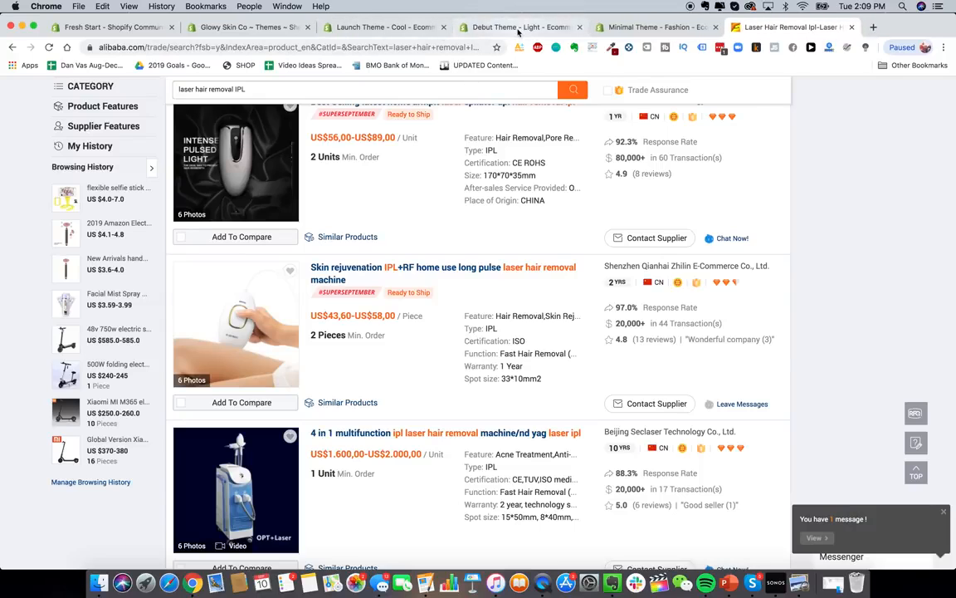
click(481, 27)
click(382, 28)
- Search the theme store for 'jumpstart' and open the Jumpstart theme details
click(778, 100)
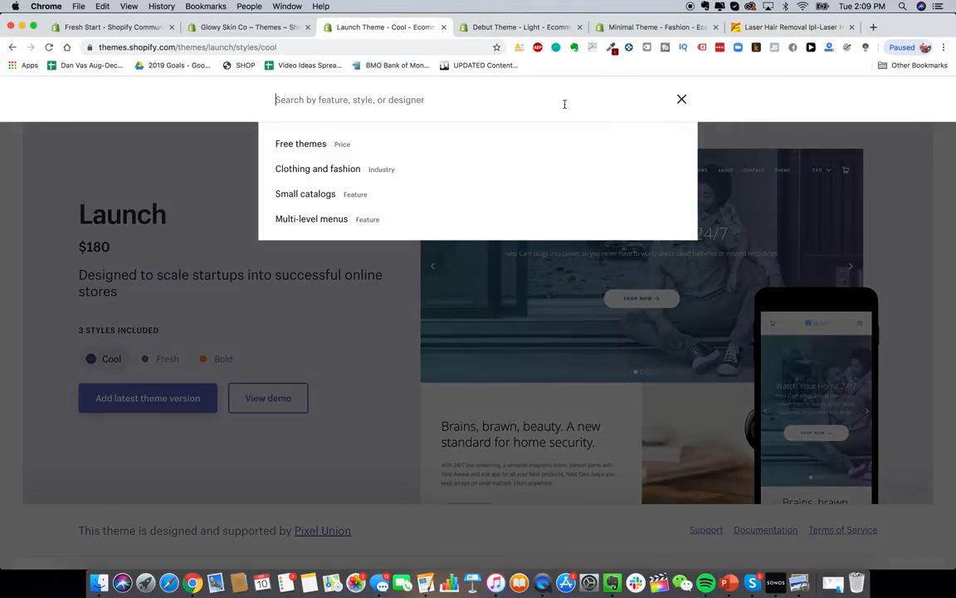
text(jumpstart)
key(Return)
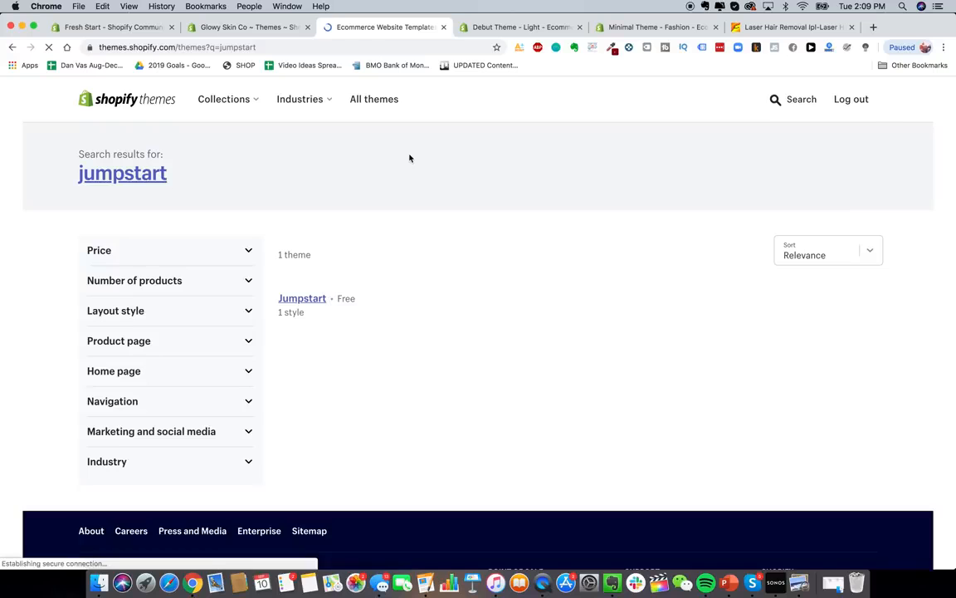
click(319, 515)
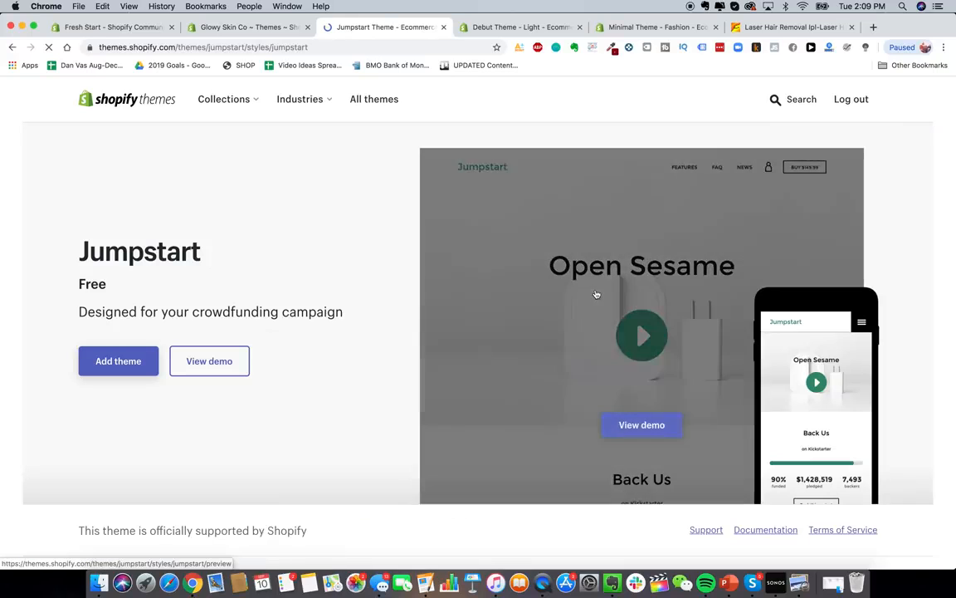
scroll(385, 398, down, 1)
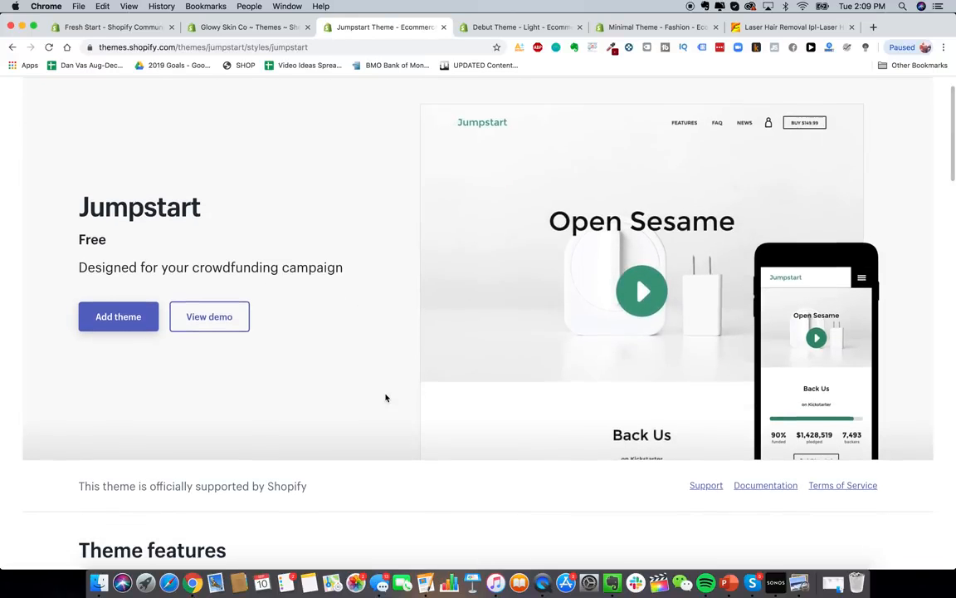
scroll(385, 398, down, 4)
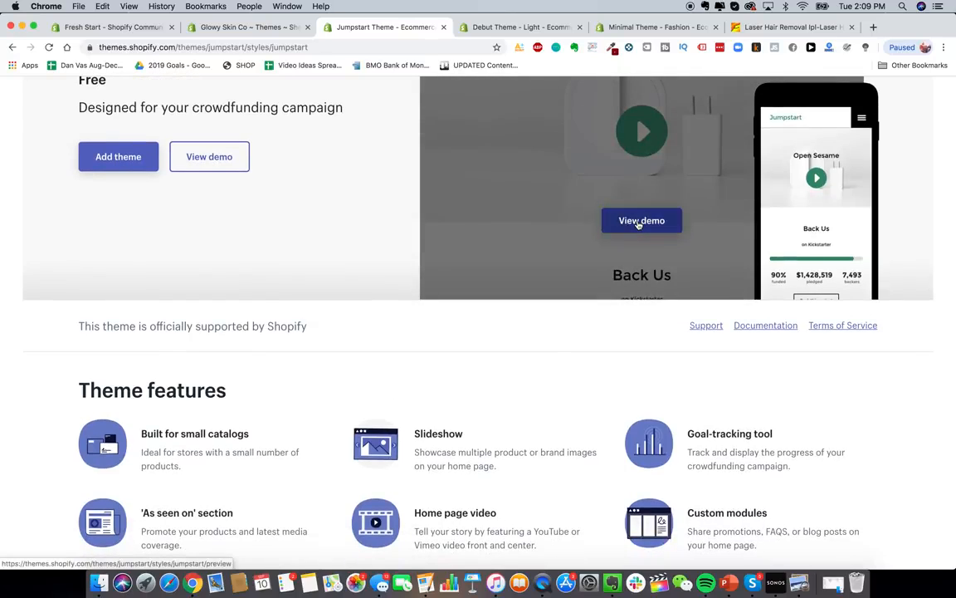
- Open Jumpstart's live demo and view its FEATURES section
click(639, 221)
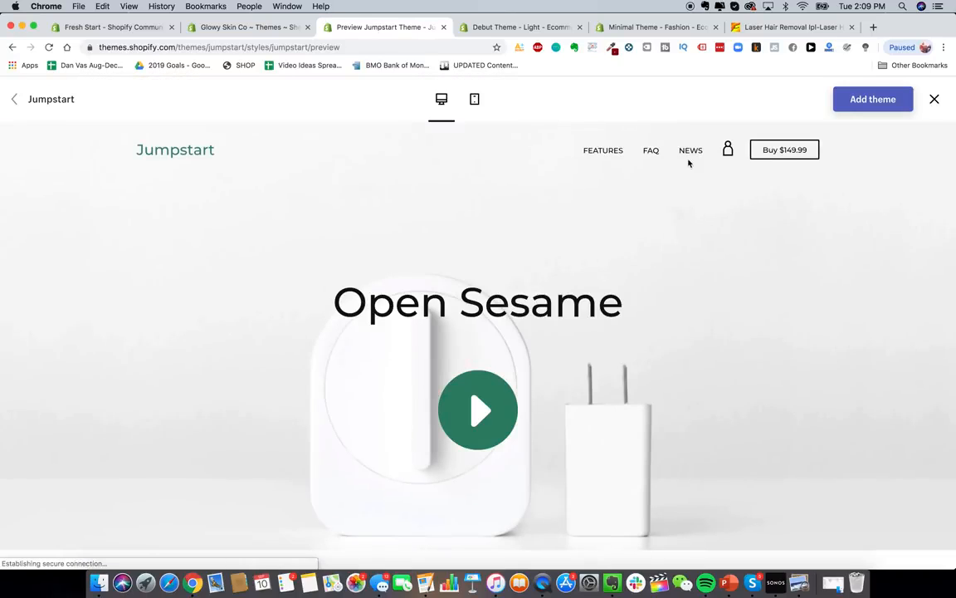
click(610, 152)
scroll(548, 326, up, 15)
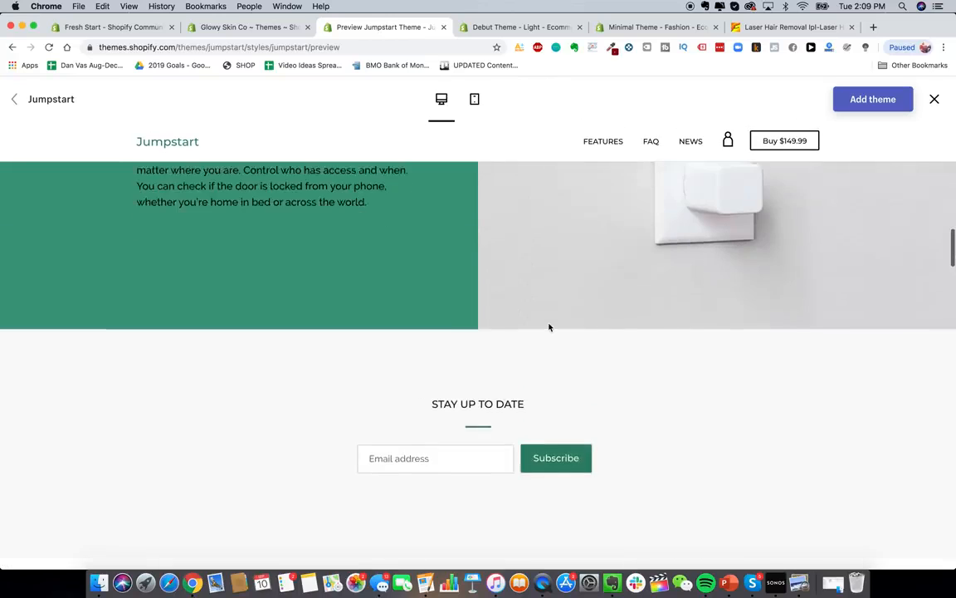
scroll(548, 326, up, 5)
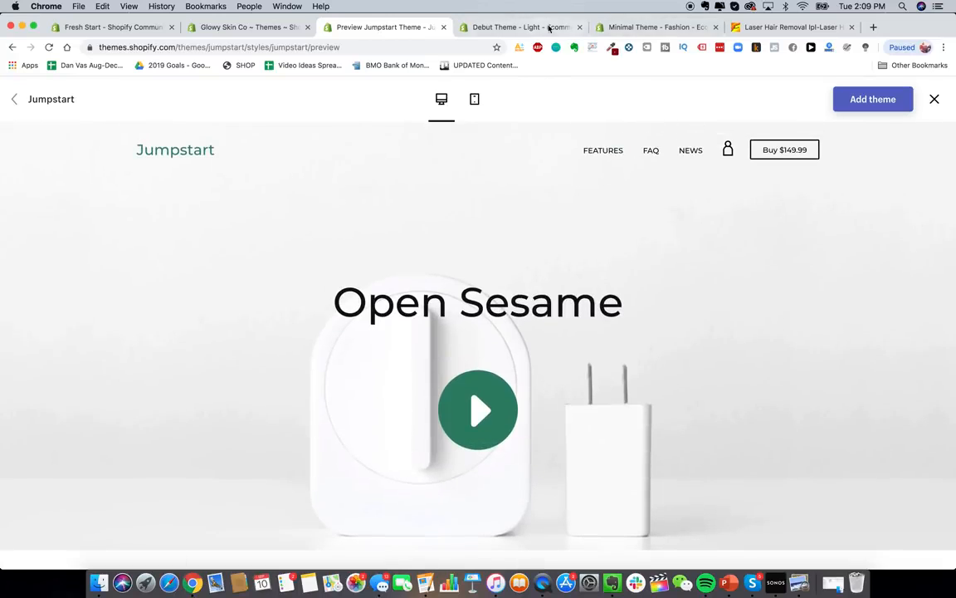
click(519, 27)
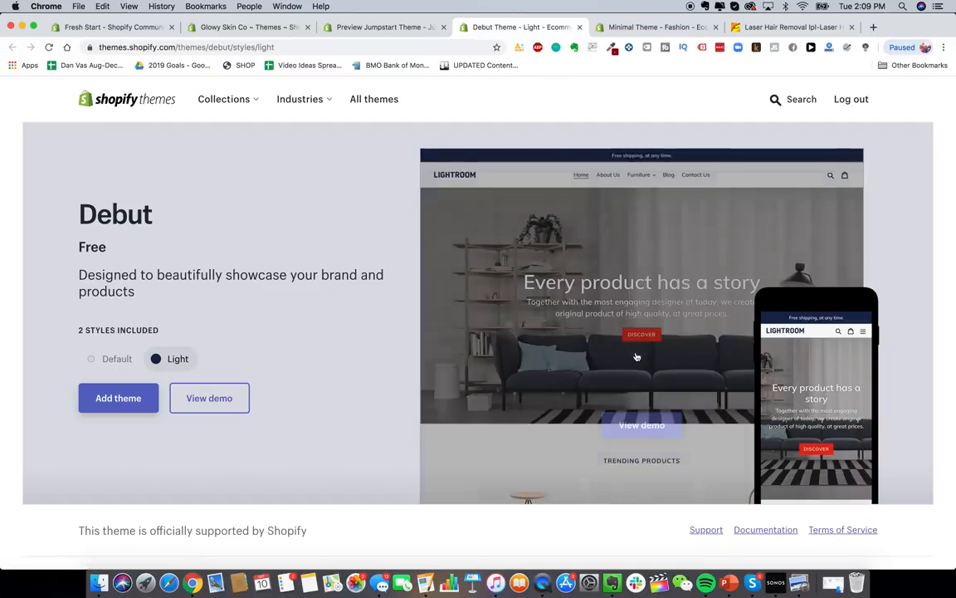
- Open Debut's demo, view About Us and Home, and preview the Default style
click(644, 422)
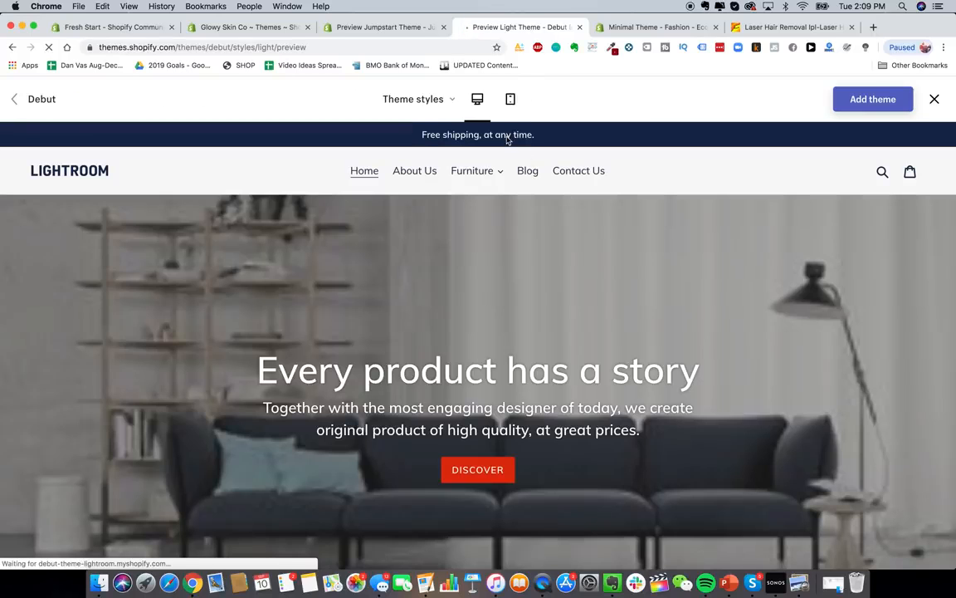
click(407, 177)
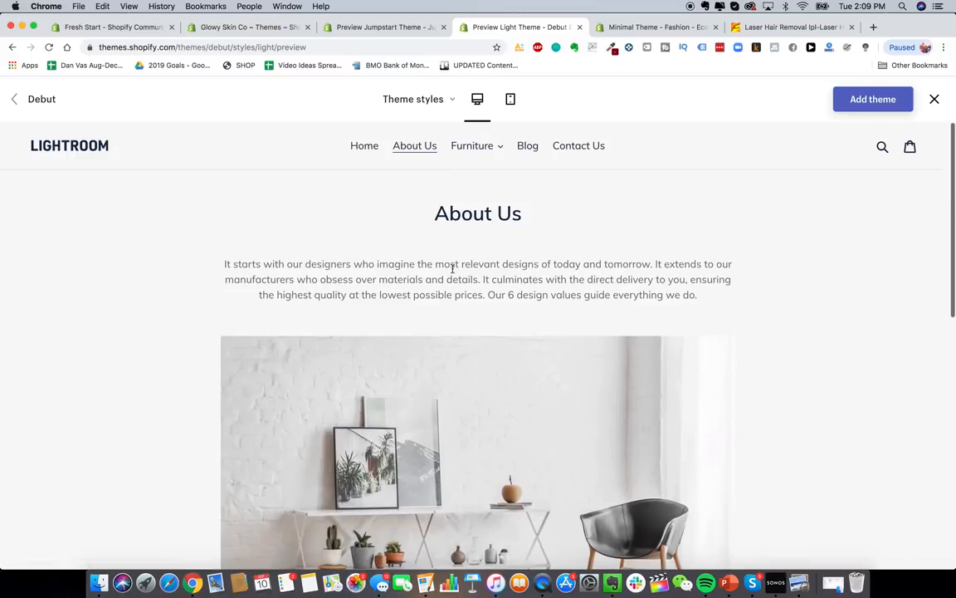
click(362, 147)
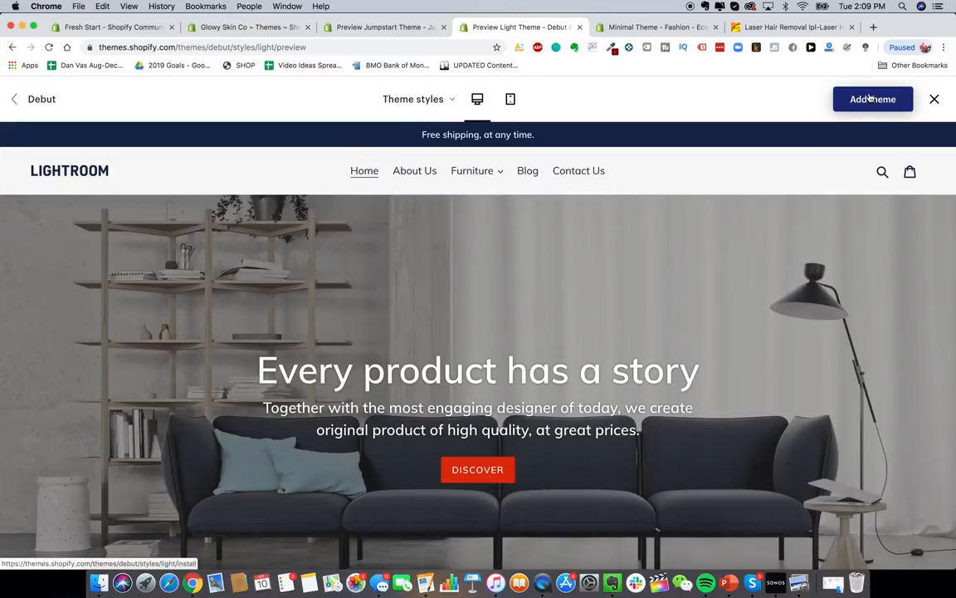
click(423, 99)
click(408, 140)
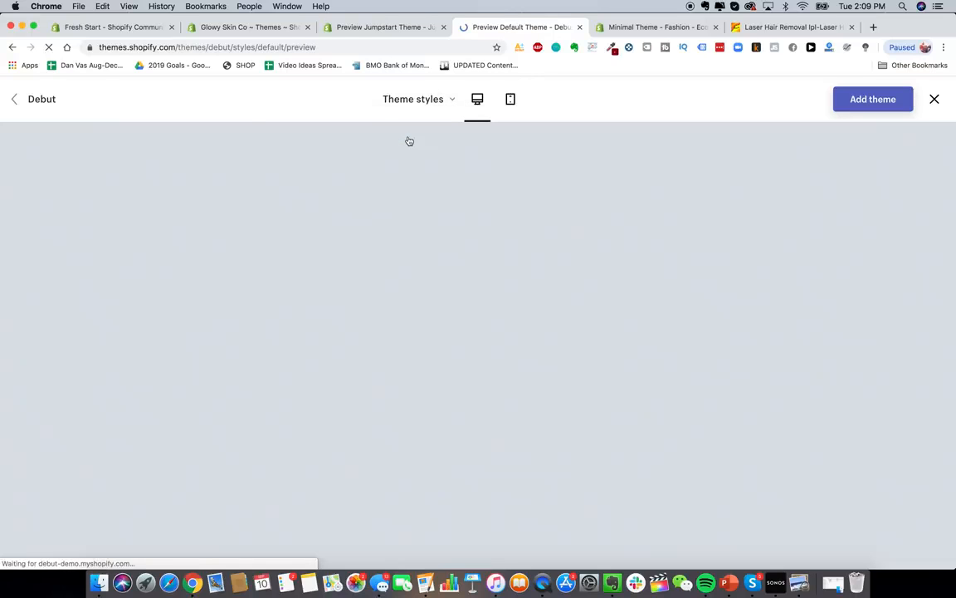
click(425, 108)
click(426, 109)
- Switch the Debut preview back to Light and add the theme to the store
scroll(555, 377, down, 4)
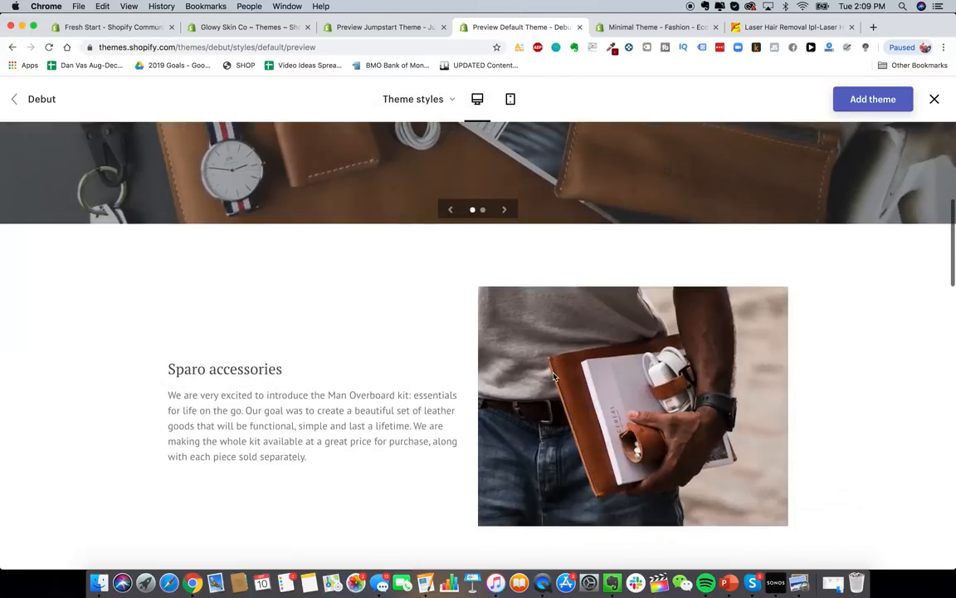
scroll(554, 377, down, 4)
scroll(553, 377, up, 9)
click(418, 102)
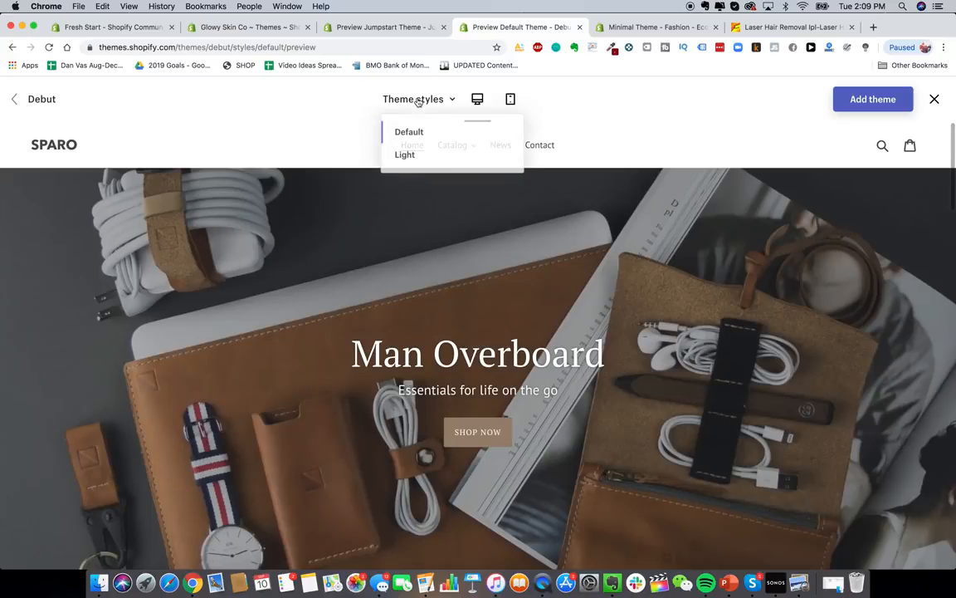
click(413, 156)
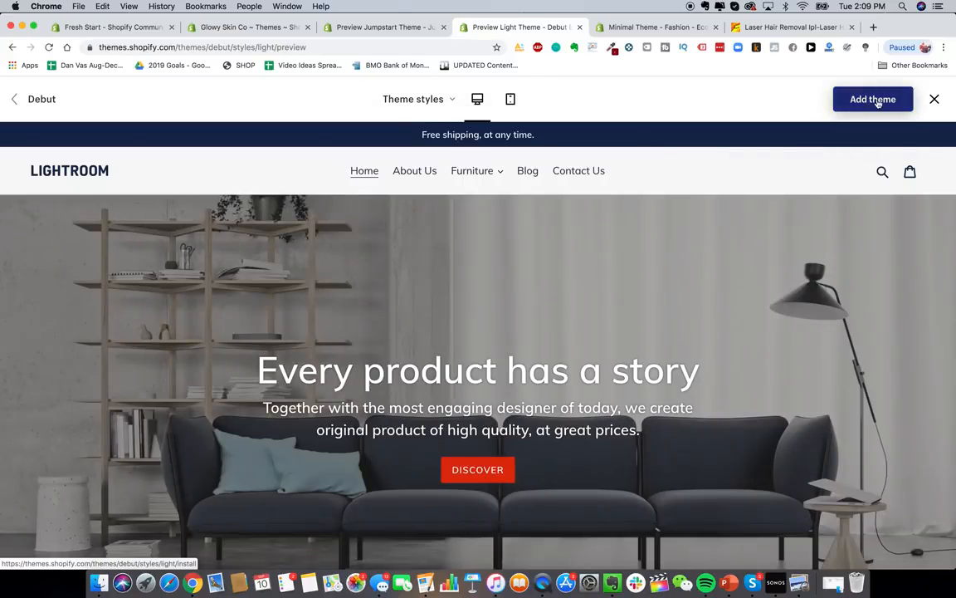
click(874, 100)
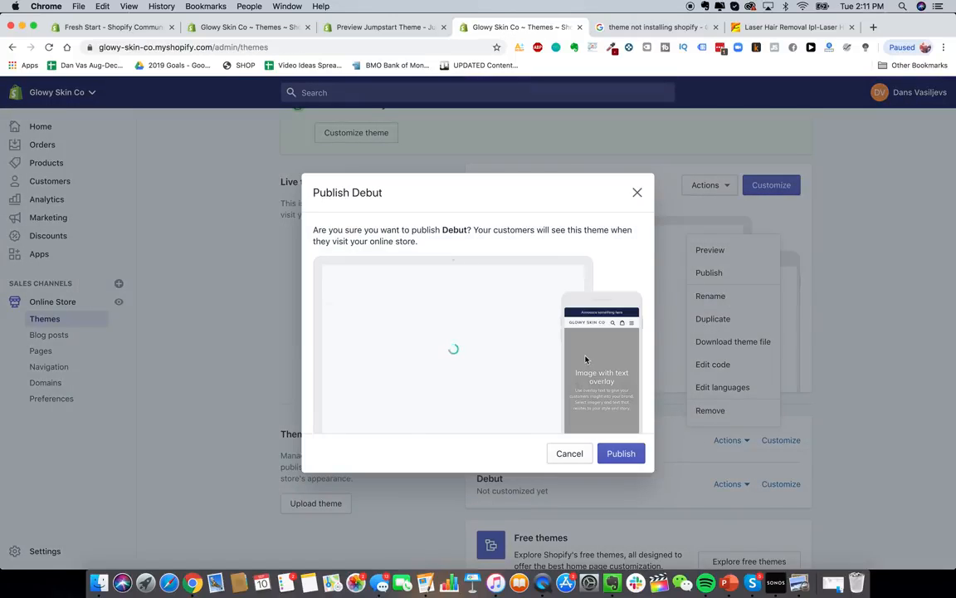
- Confirm Publish for Debut, then choose Customize from its Actions menu
click(621, 455)
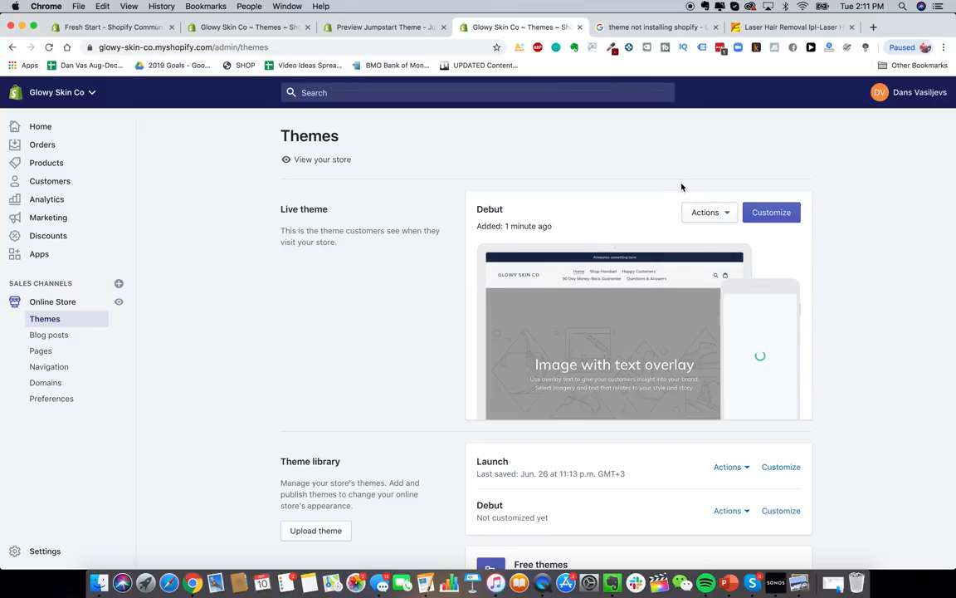
click(725, 211)
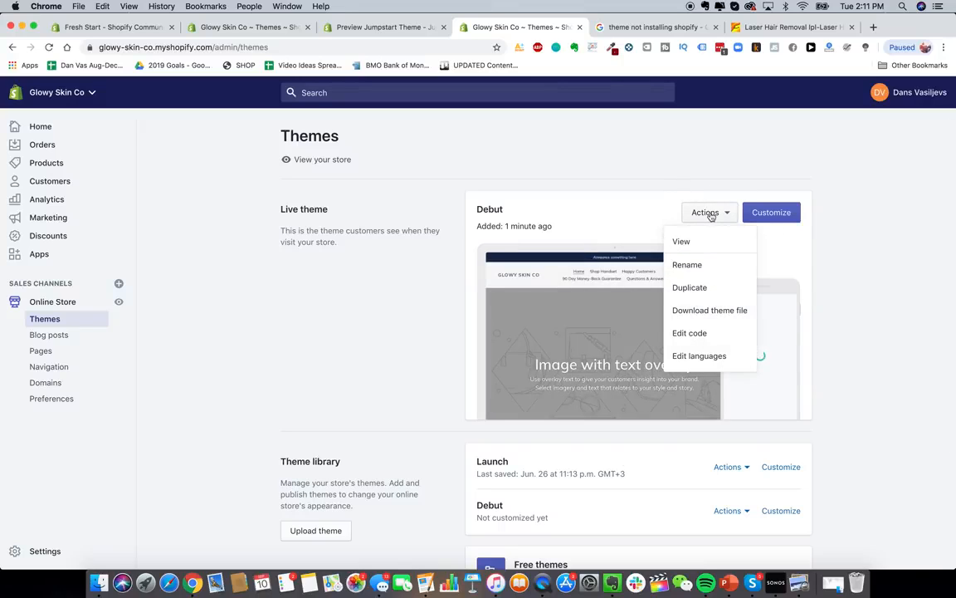
click(765, 214)
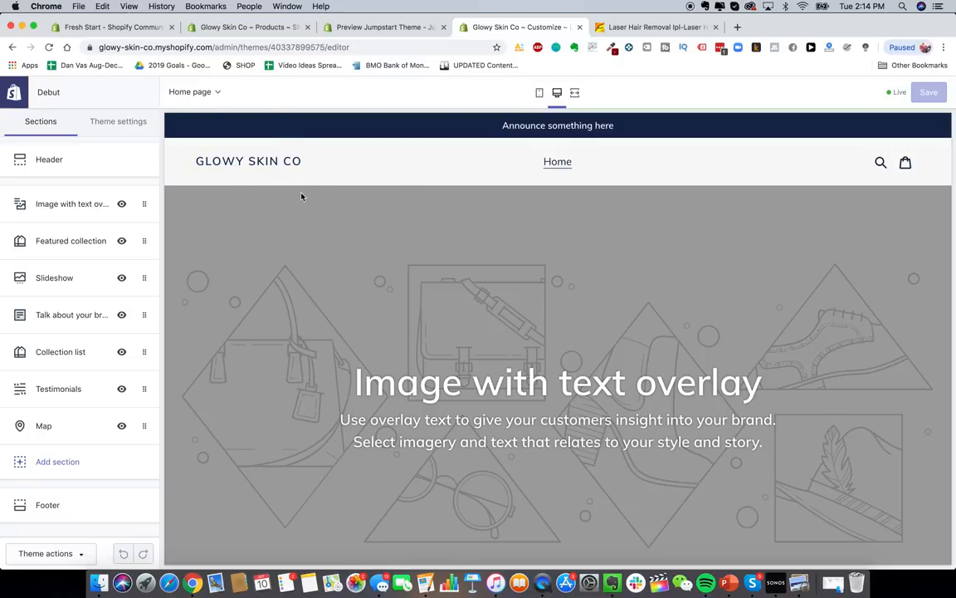
- Scroll through the Debut home page preview, then show the Glowy Skin Drive folder (test, Logo, Brand Pics, Ads)
scroll(406, 258, down, 10)
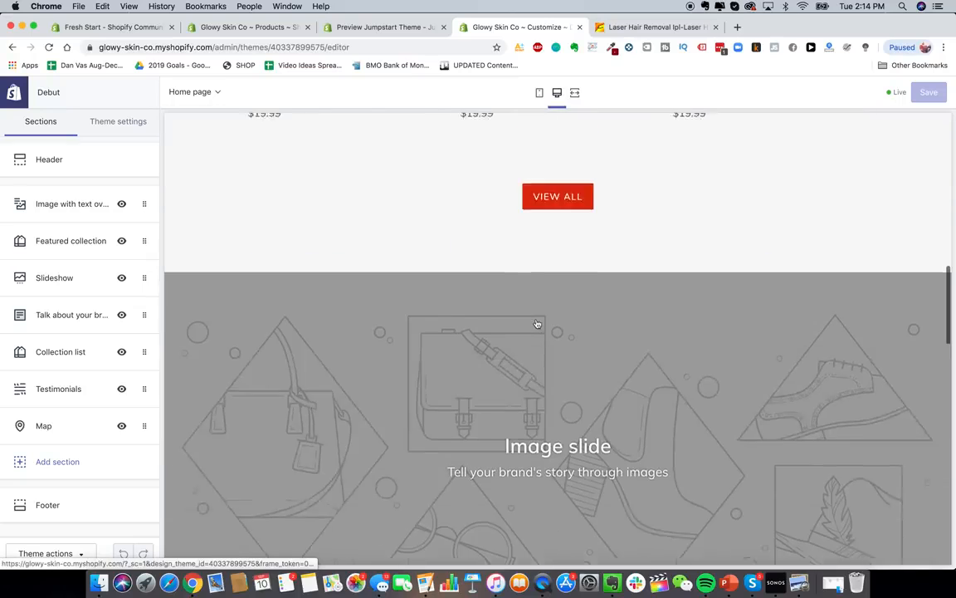
scroll(537, 323, down, 6)
scroll(508, 376, up, 8)
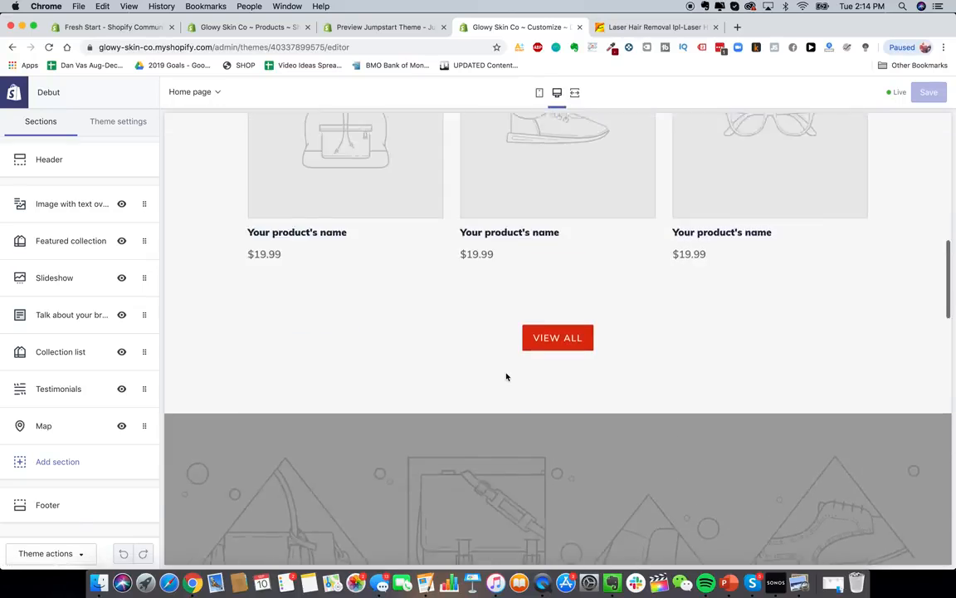
scroll(506, 376, up, 2)
scroll(507, 377, up, 3)
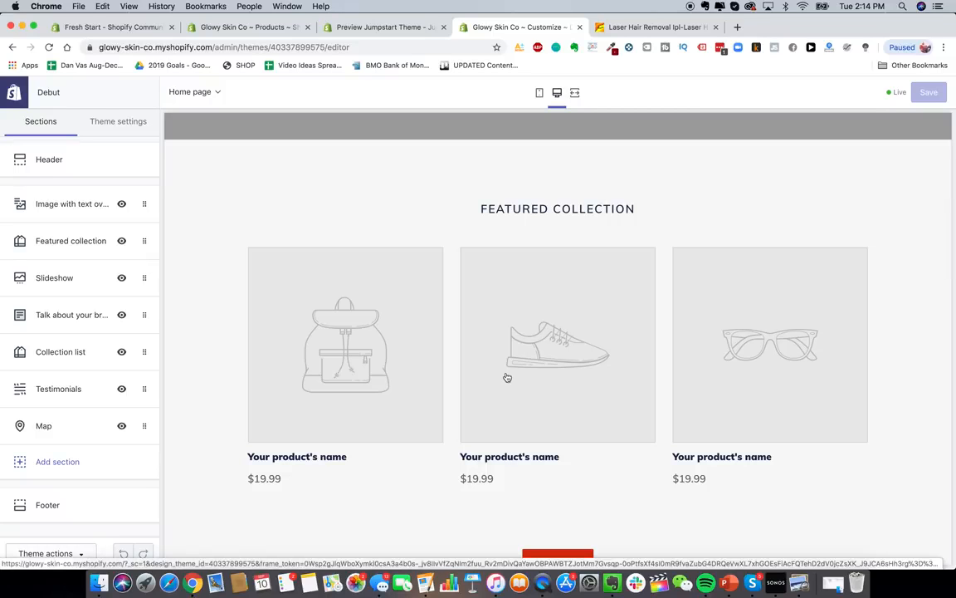
scroll(562, 249, up, 9)
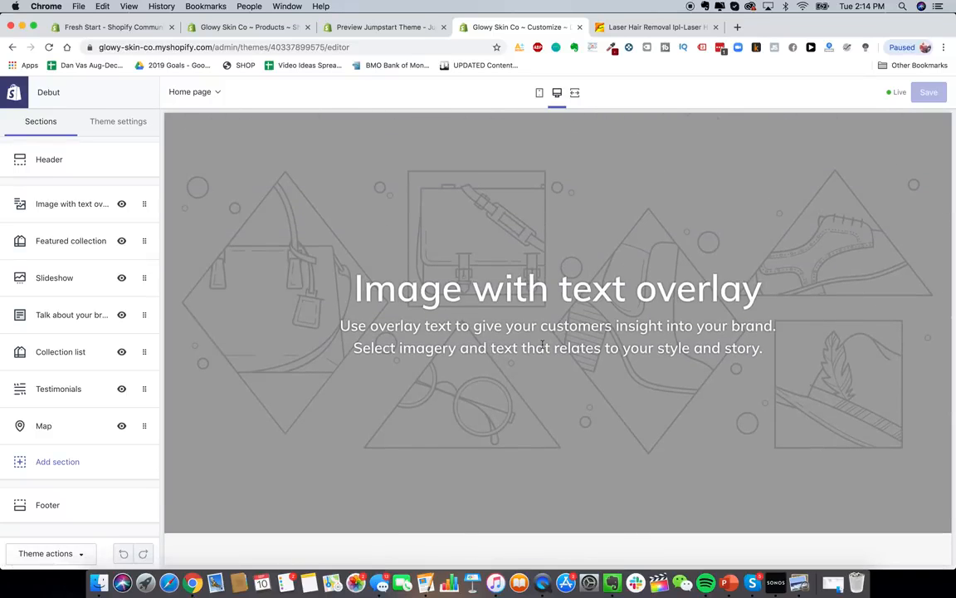
scroll(542, 347, down, 12)
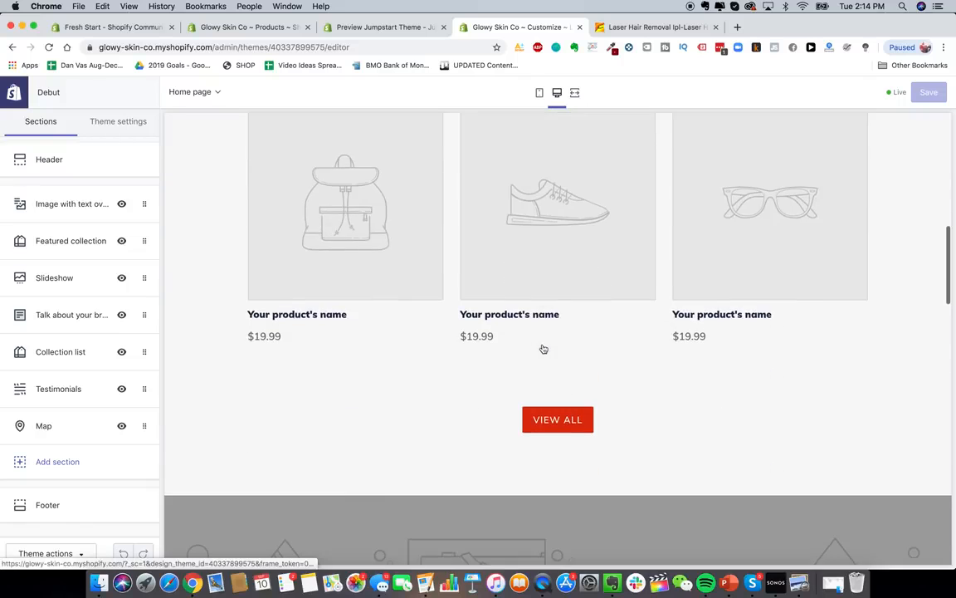
scroll(543, 349, up, 2)
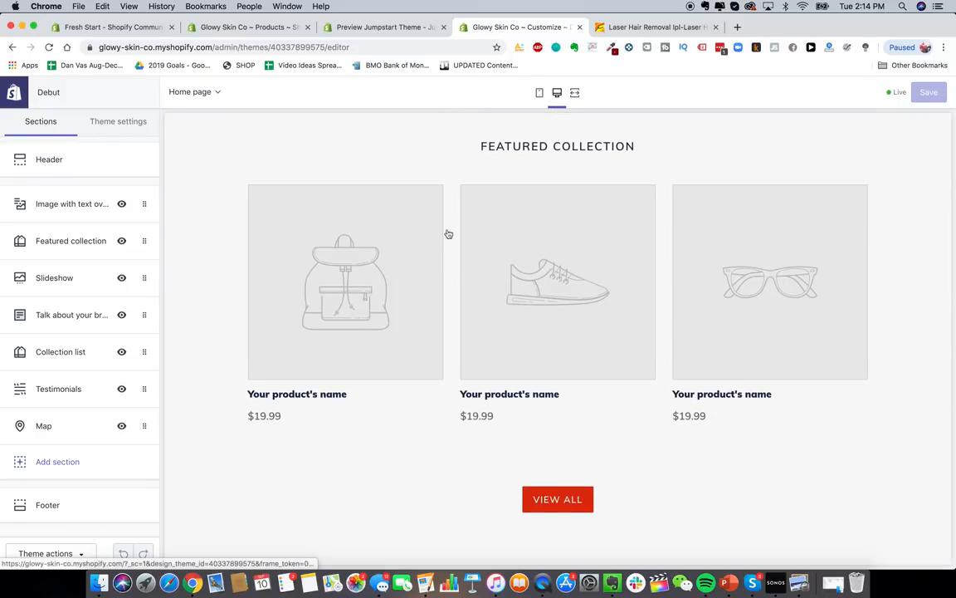
scroll(330, 376, down, 10)
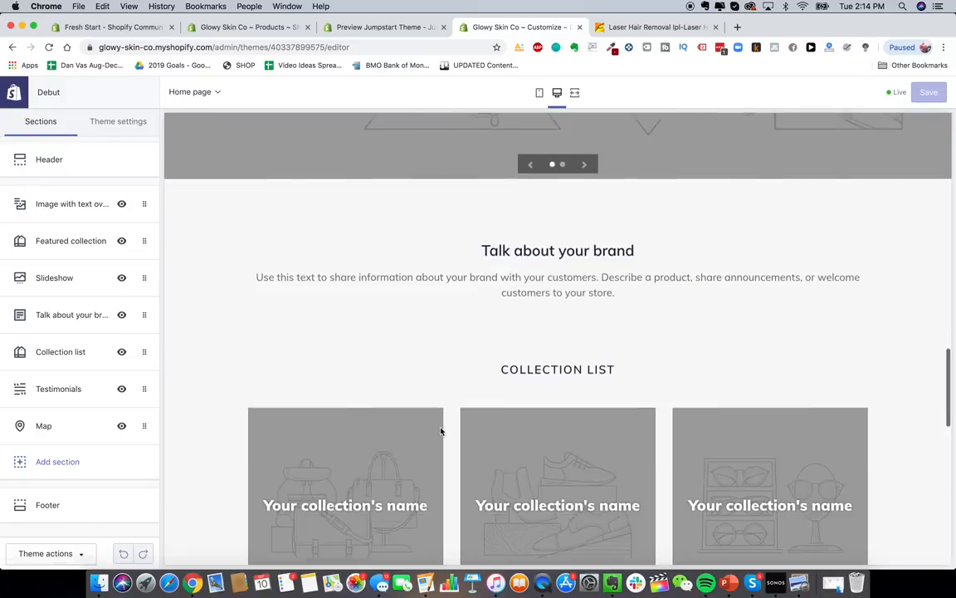
scroll(442, 432, down, 8)
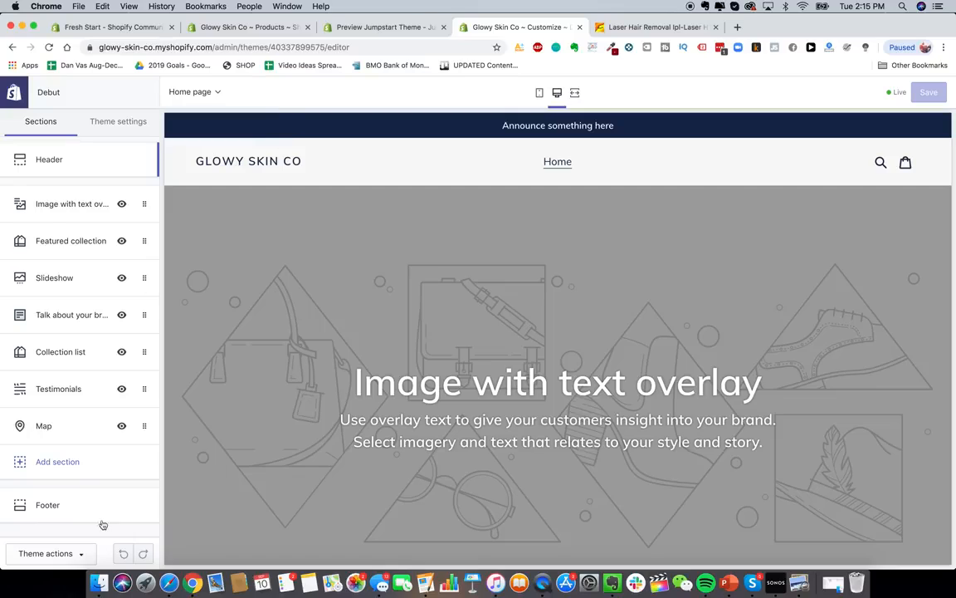
click(169, 585)
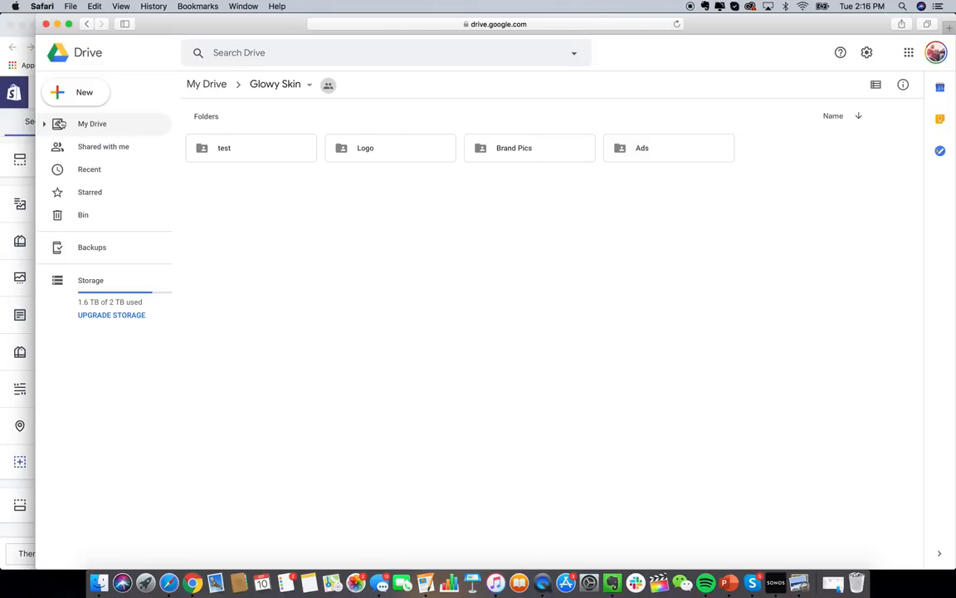
- Return to the Chrome theme editor window and load canva.com in a new tab
click(18, 187)
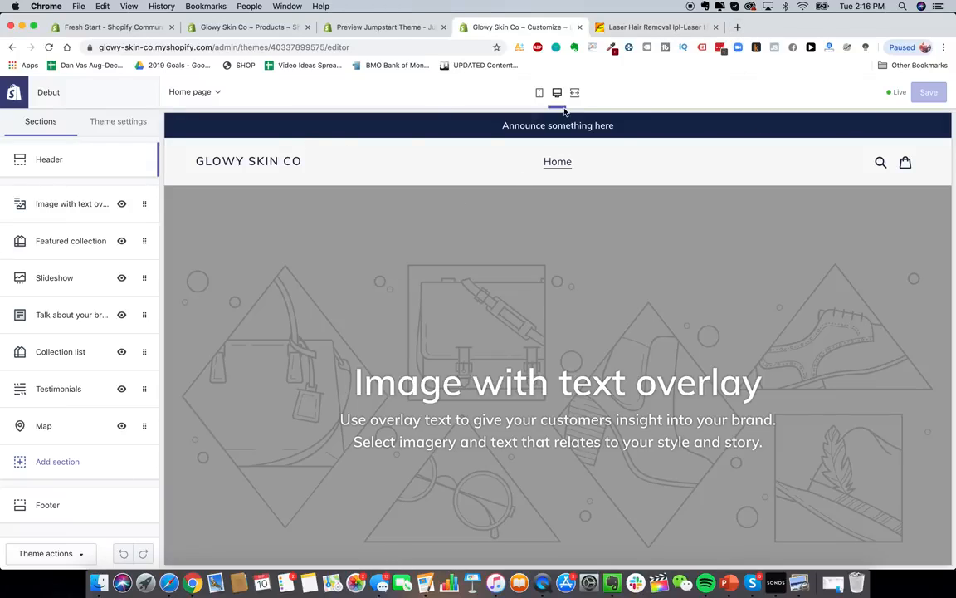
click(738, 27)
text(canva)
key(Return)
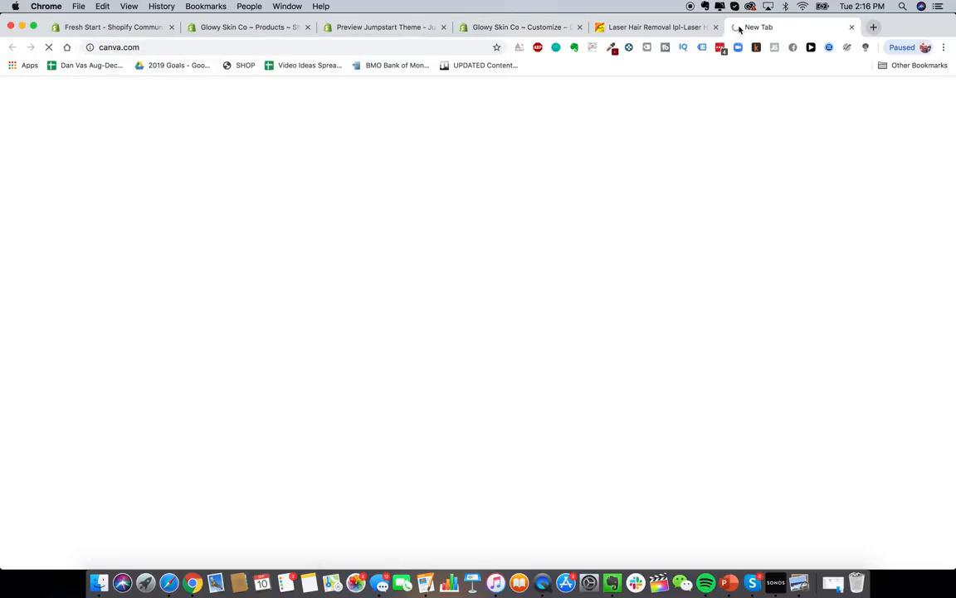
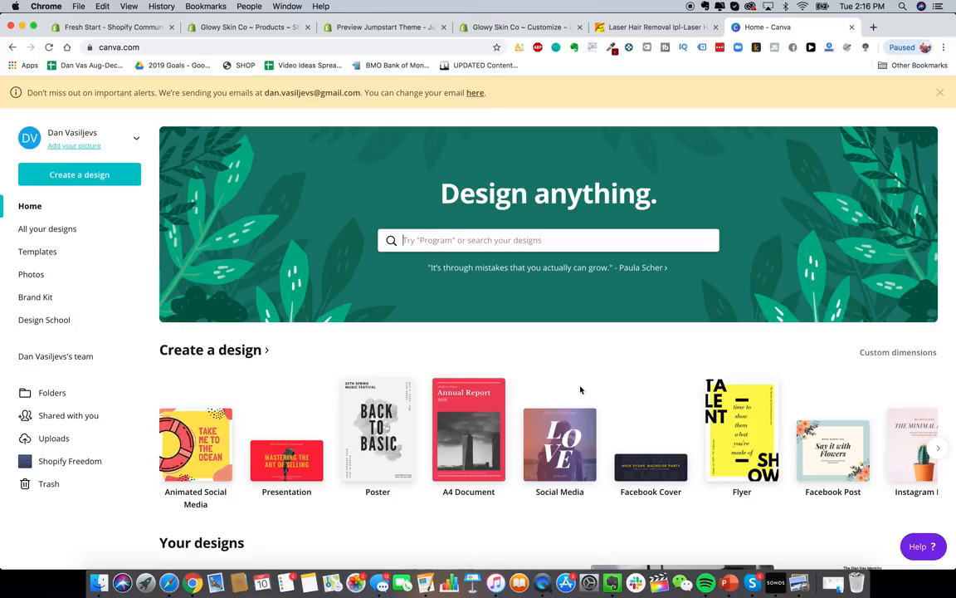
- Create a new Canva design with custom dimensions of 800 × 300 px
click(93, 175)
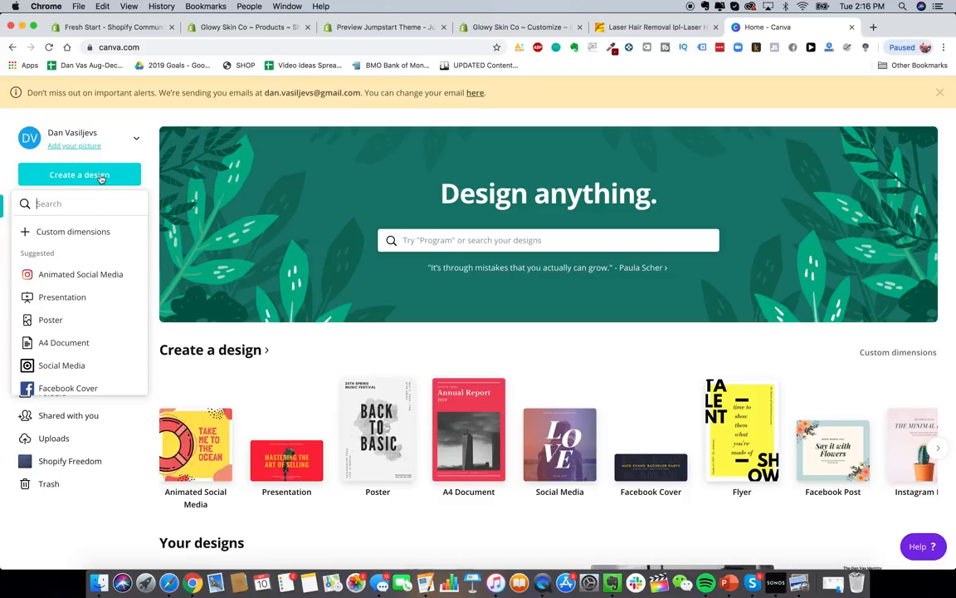
click(84, 235)
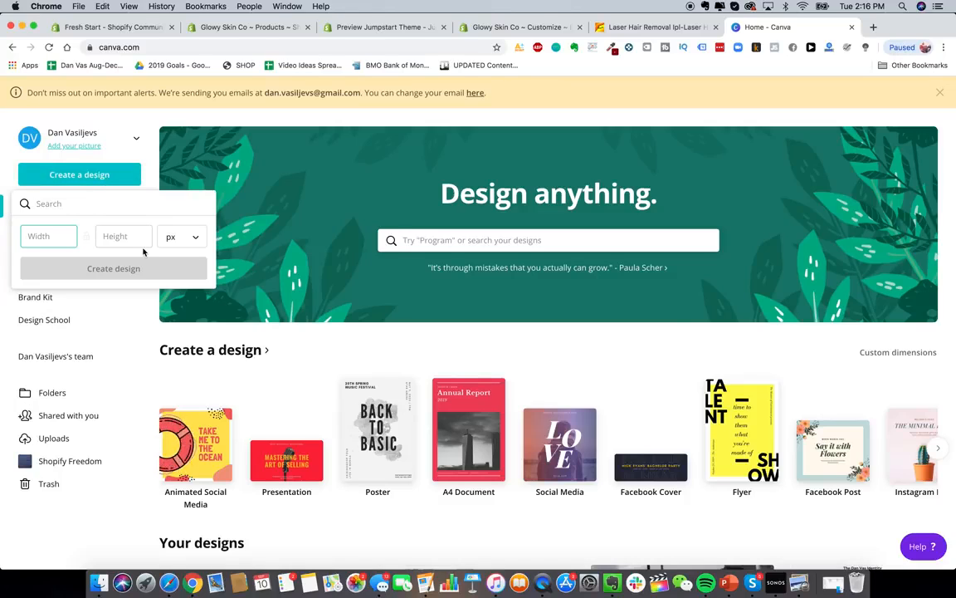
key(Tab)
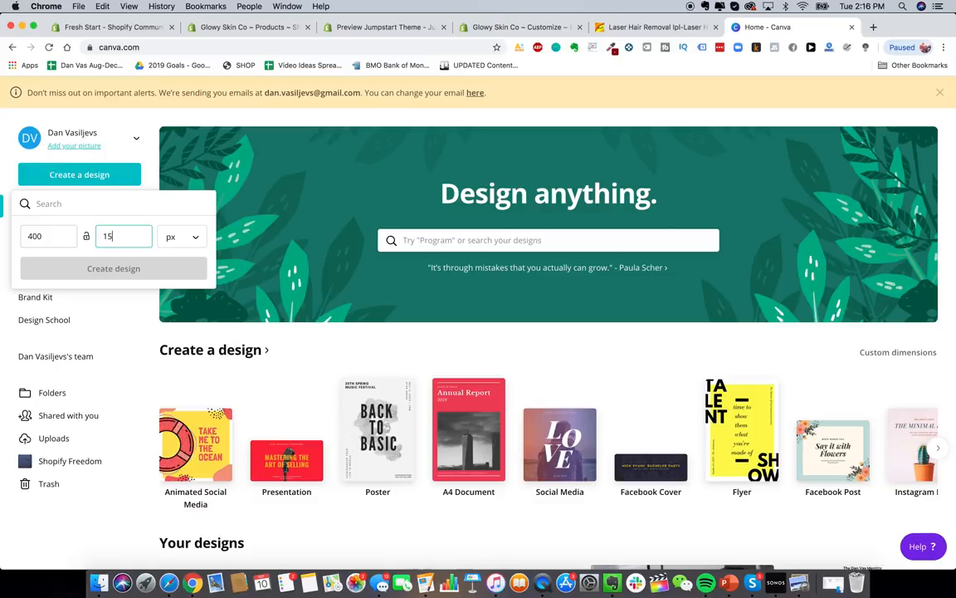
text(150)
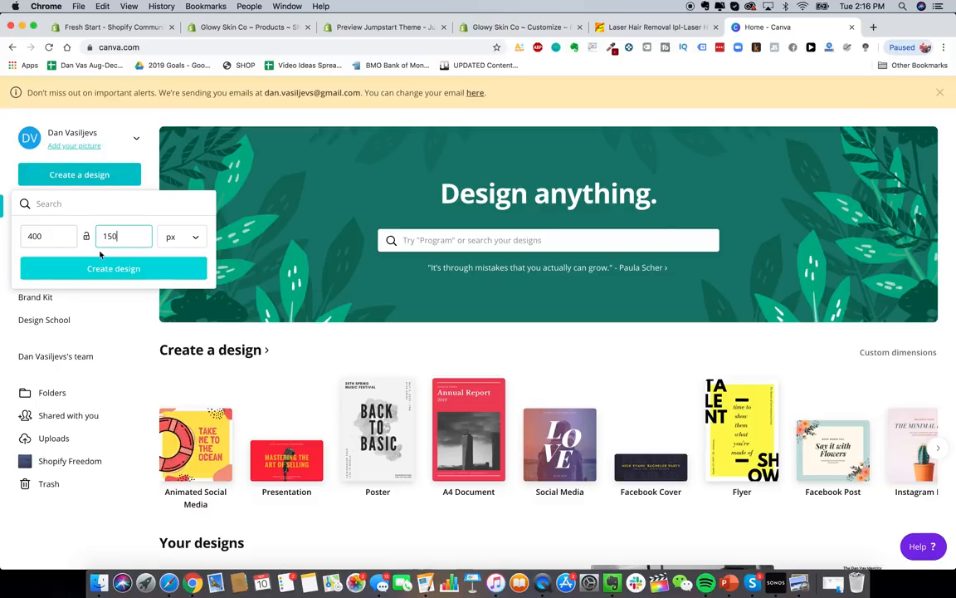
click(70, 238)
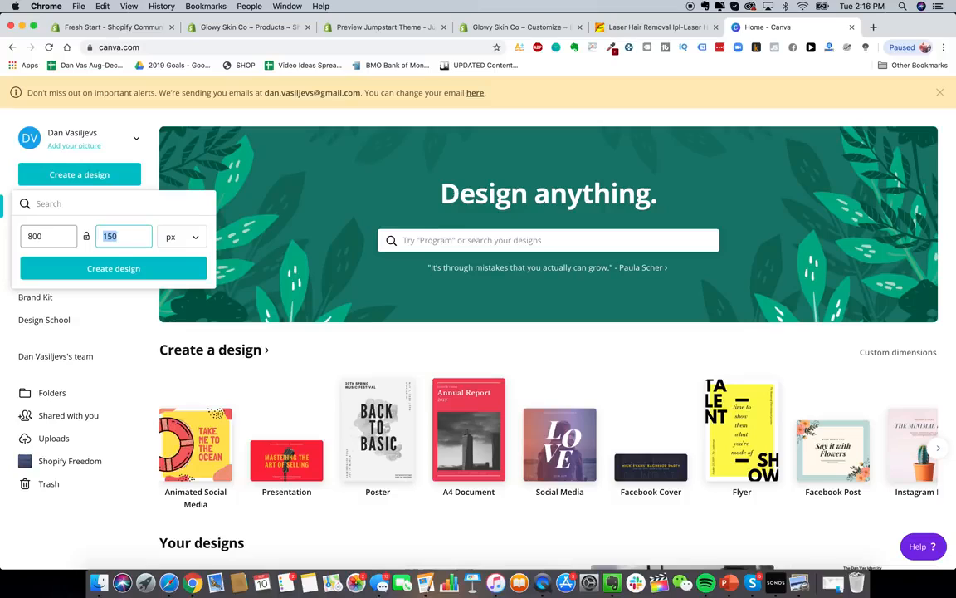
click(86, 266)
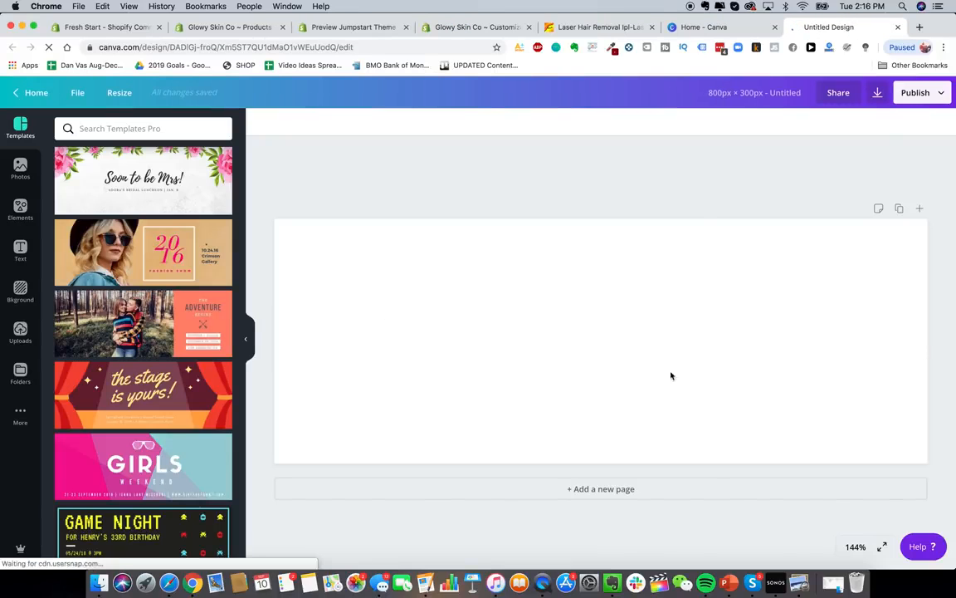
- Add a heading text box and set its font to Montserrat
click(22, 251)
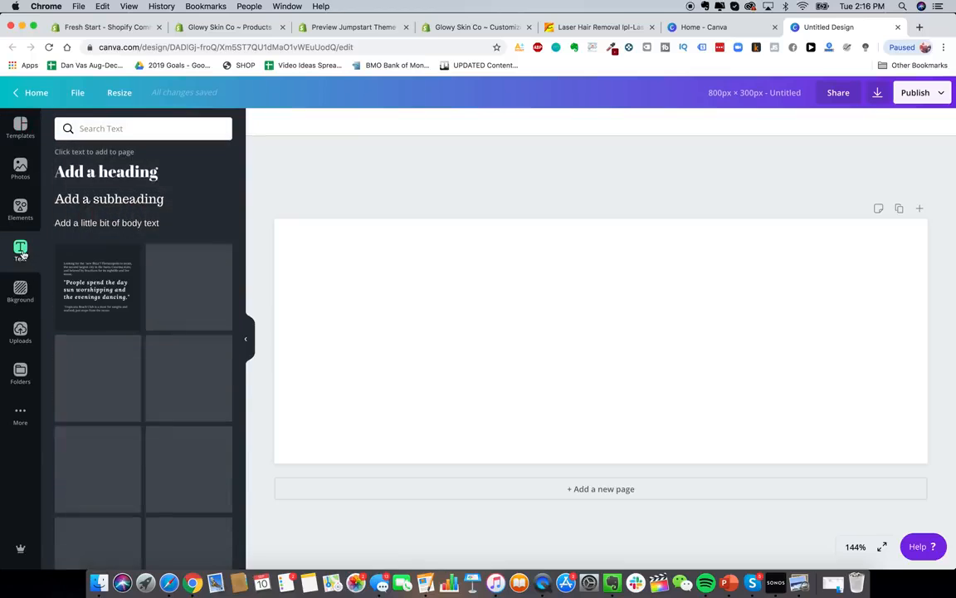
click(129, 128)
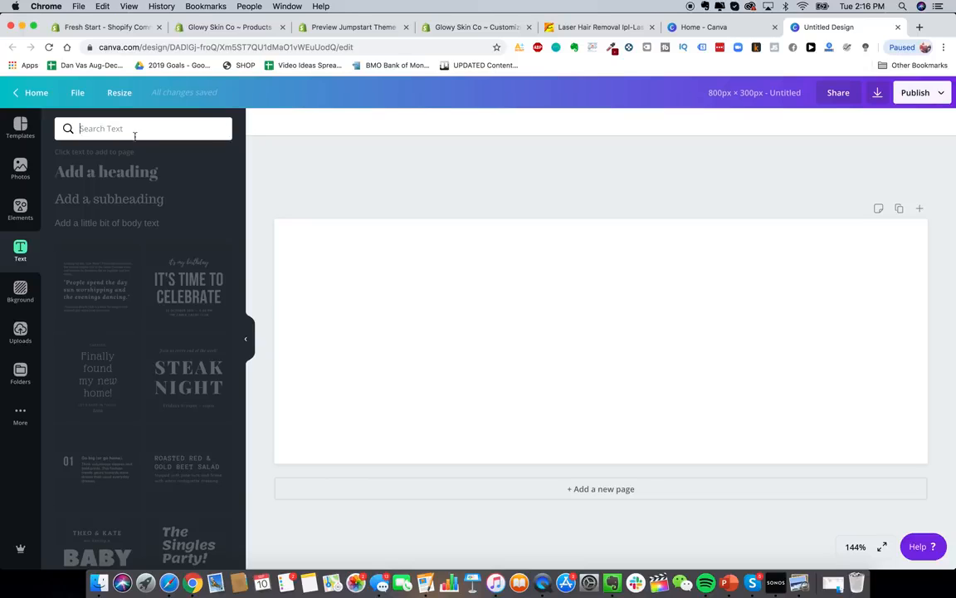
click(148, 174)
click(123, 175)
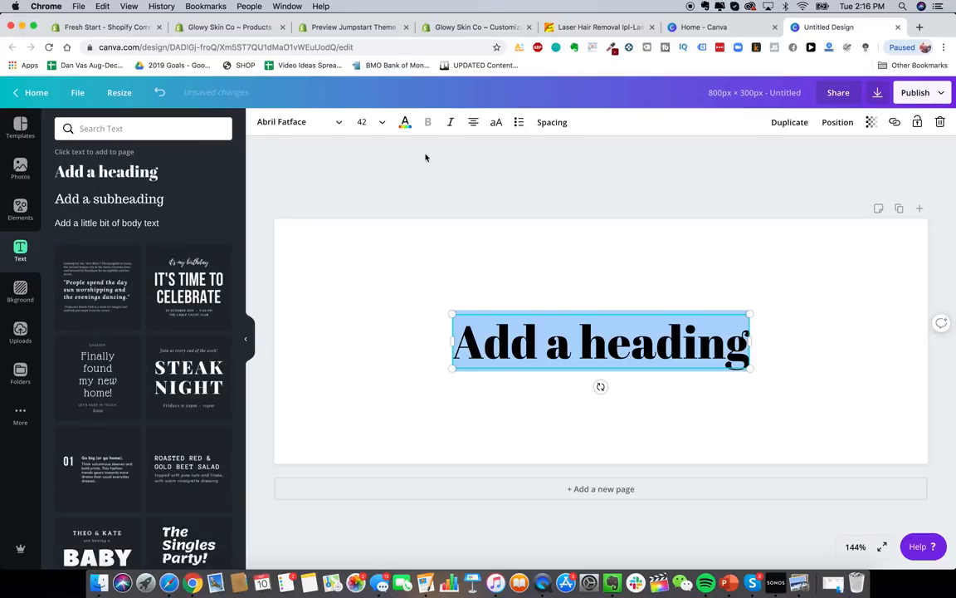
click(281, 122)
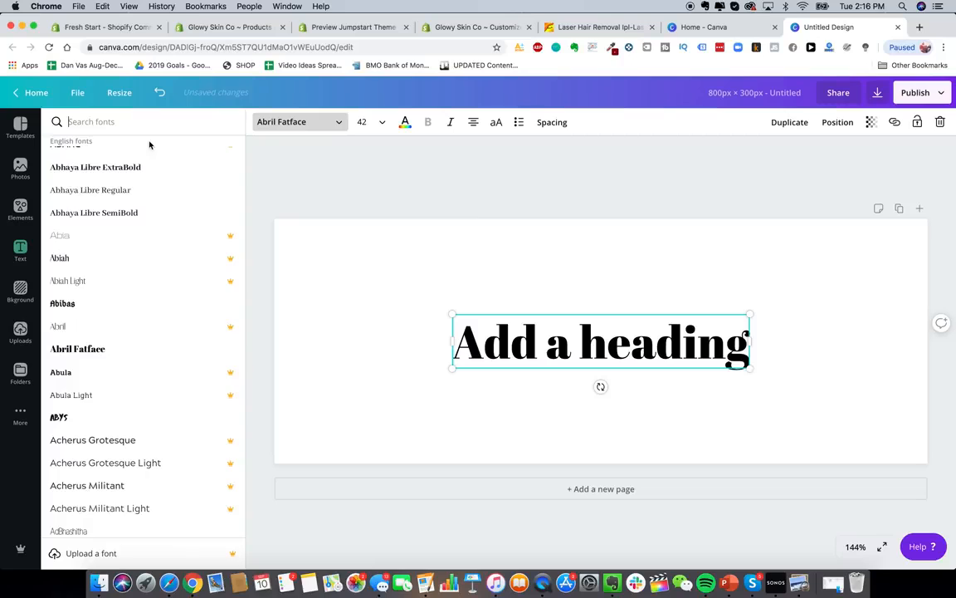
text(montserrat)
click(118, 157)
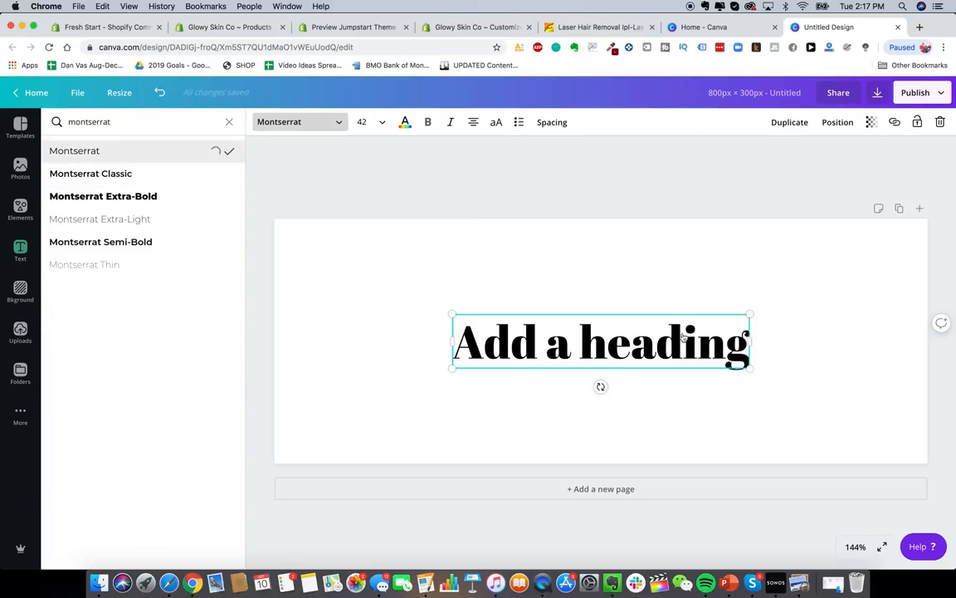
- Replace the heading text with 'Glowy Skin'
triple_click(657, 338)
text(Glowy Skin)
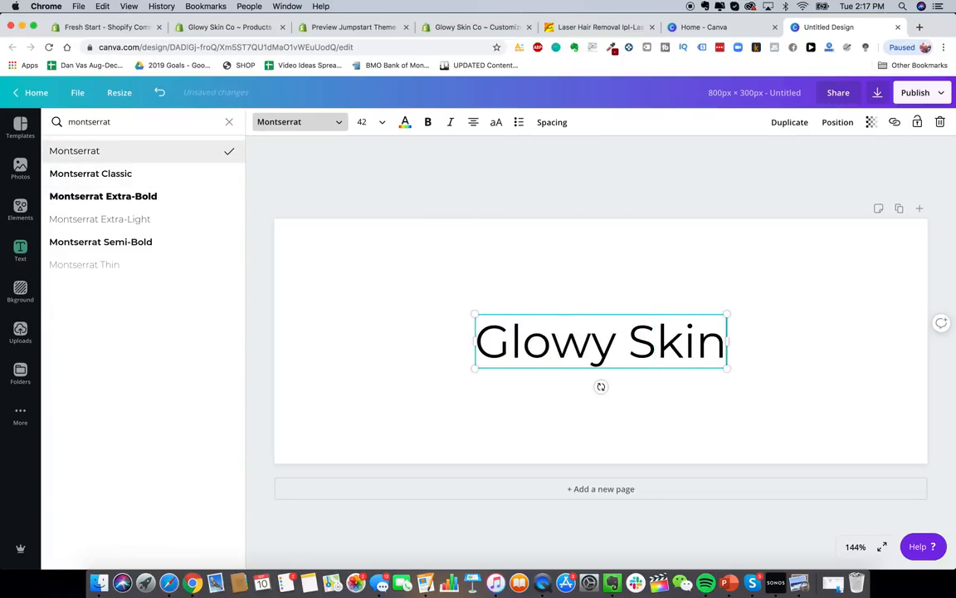
click(674, 266)
click(597, 315)
click(598, 294)
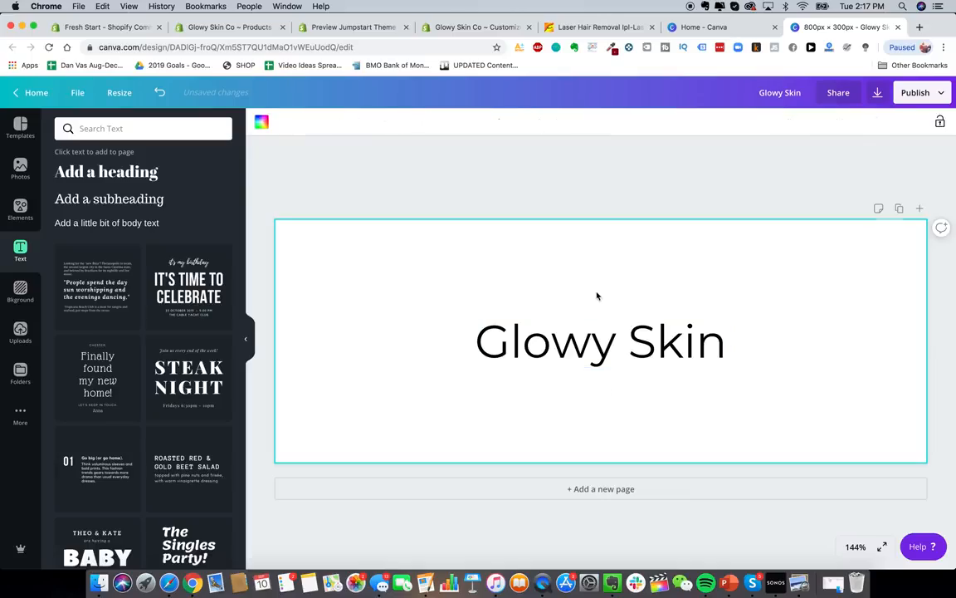
click(919, 27)
- Search Google for 'stars emoji' and copy the Sparkles emoji from its Emojipedia page
text(google)
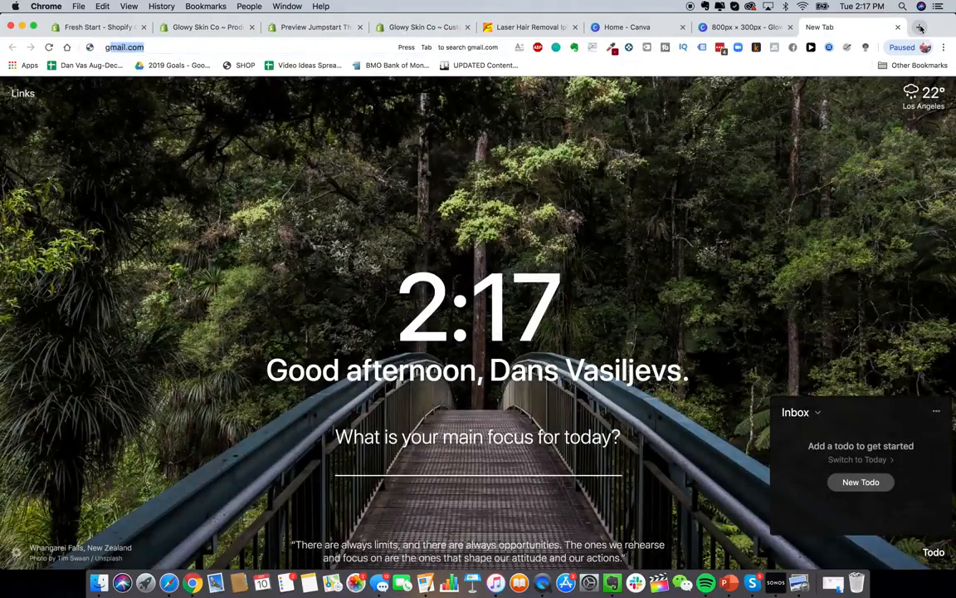
key(super+a)
key(BackSpace)
text(stars emoji)
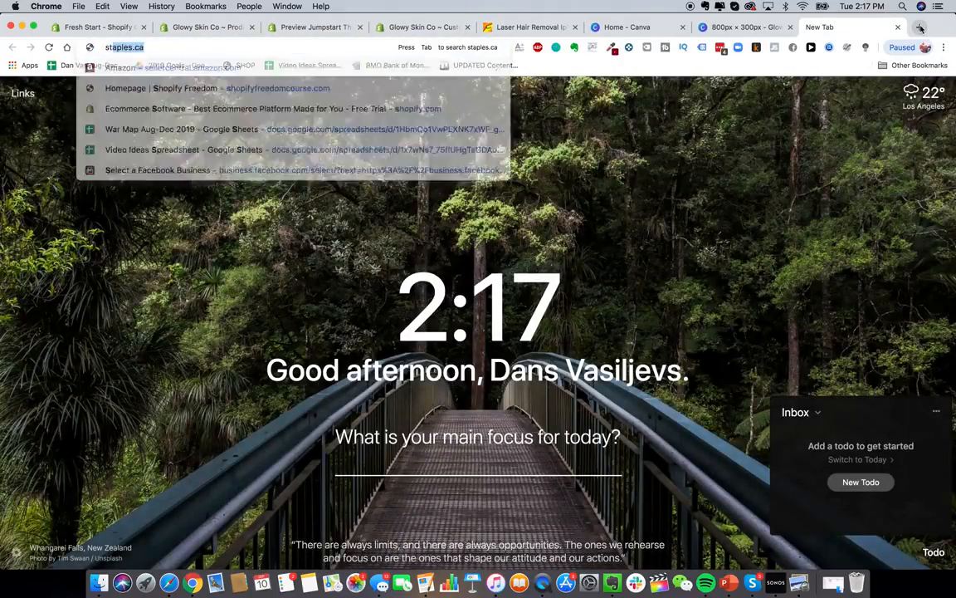
key(Return)
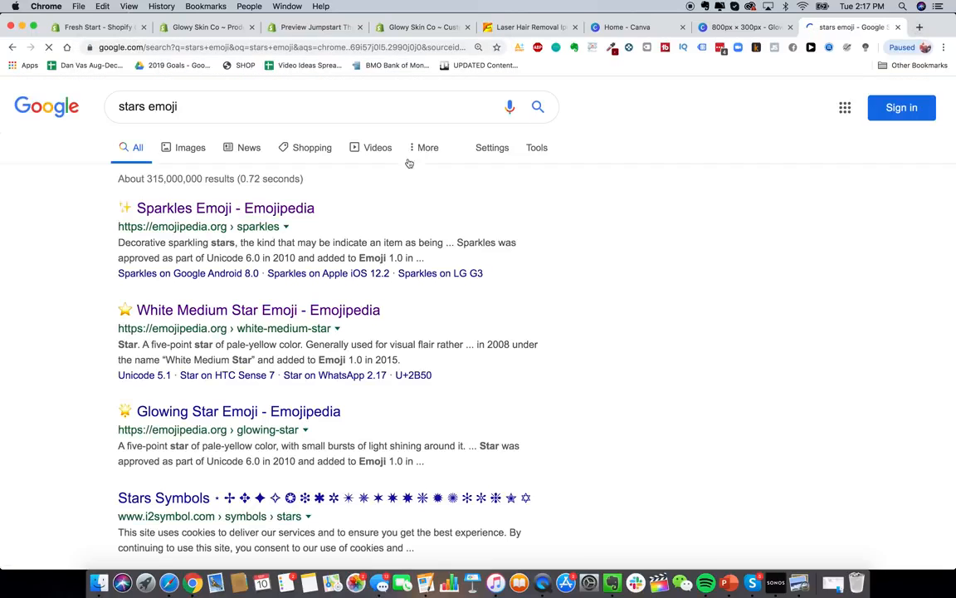
click(187, 210)
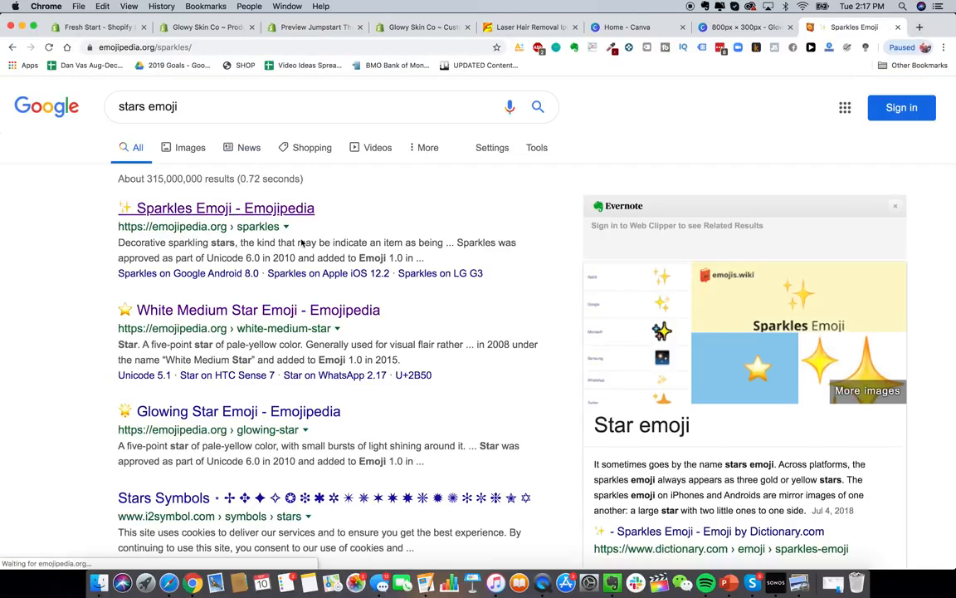
click(357, 326)
click(761, 29)
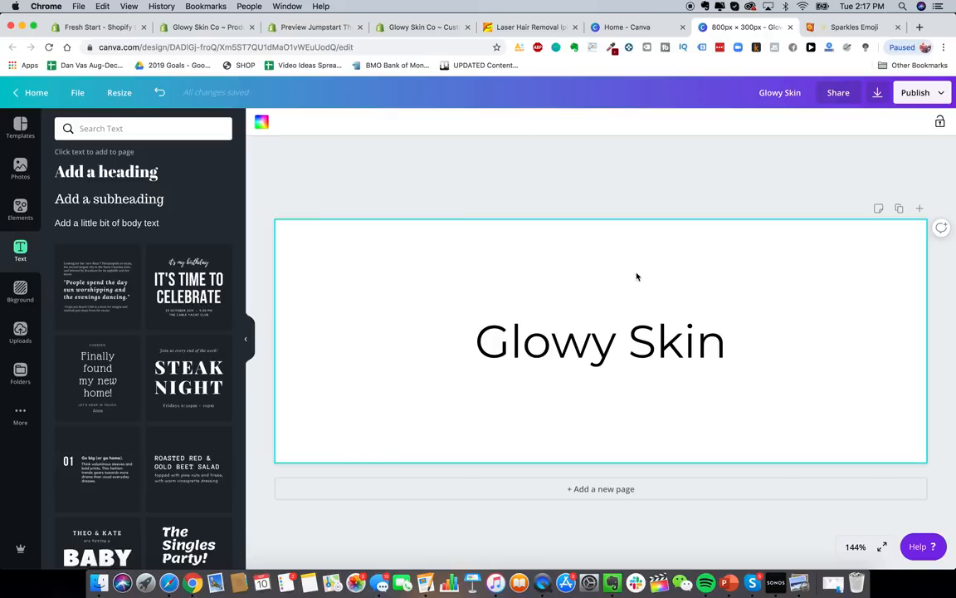
- Paste the sparkles emoji in front of 'Glowy Skin' and keep the heading centred
click(498, 340)
click(479, 331)
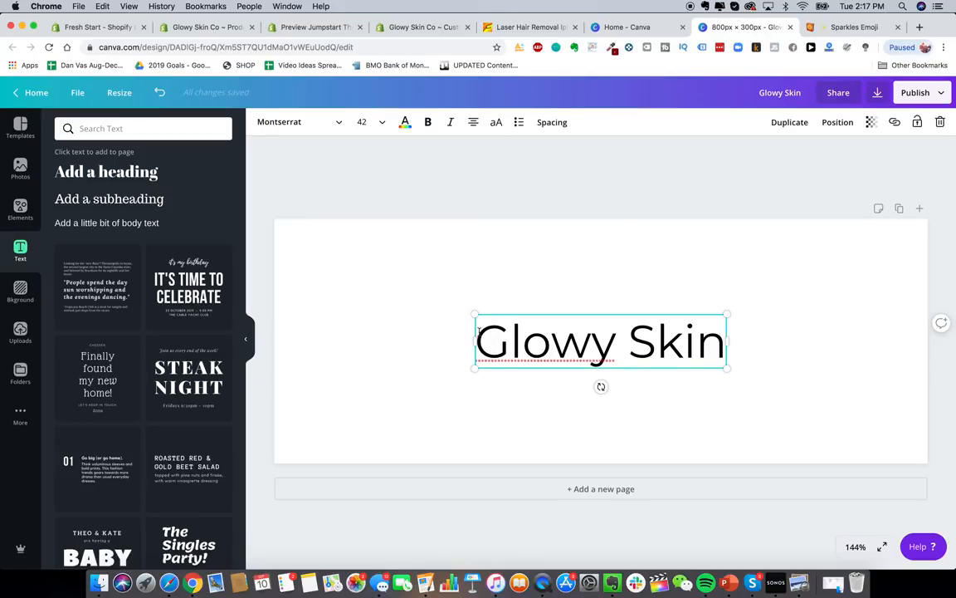
click(480, 343)
click(498, 340)
key(super+v)
click(645, 387)
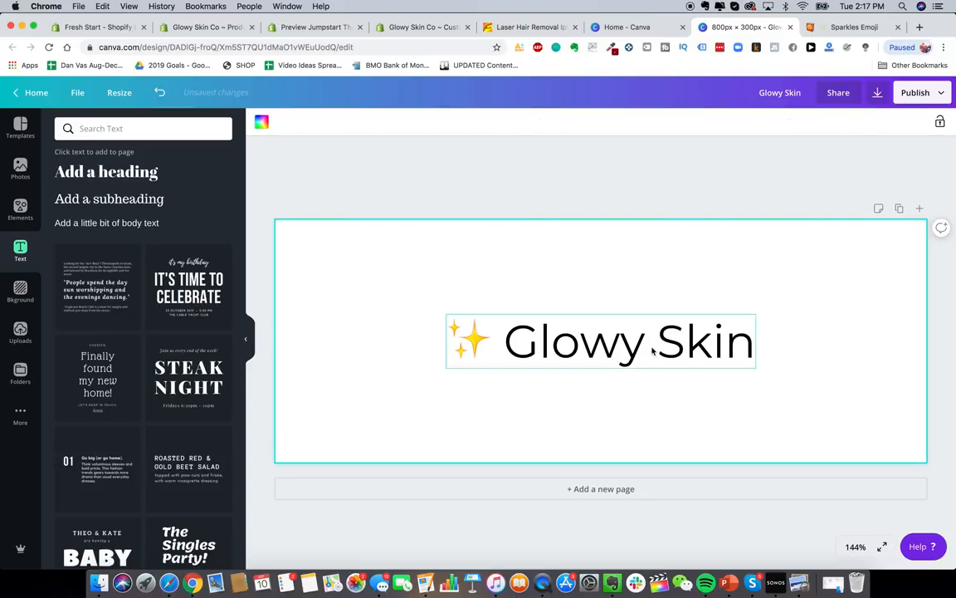
drag(649, 342, 649, 349)
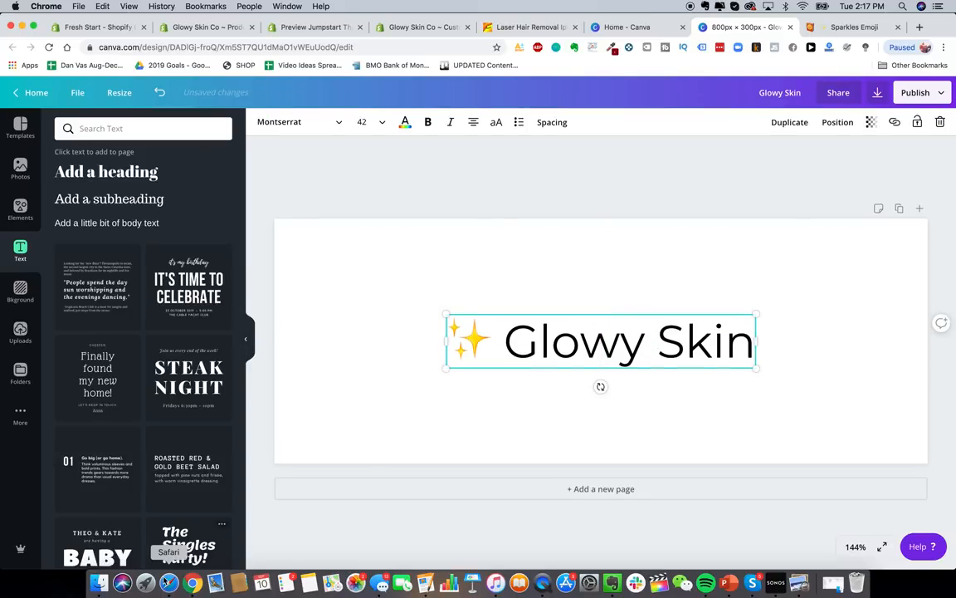
- Preview the GS.png logo in the Google Drive Logo folder
key(super+Tab)
double_click(352, 156)
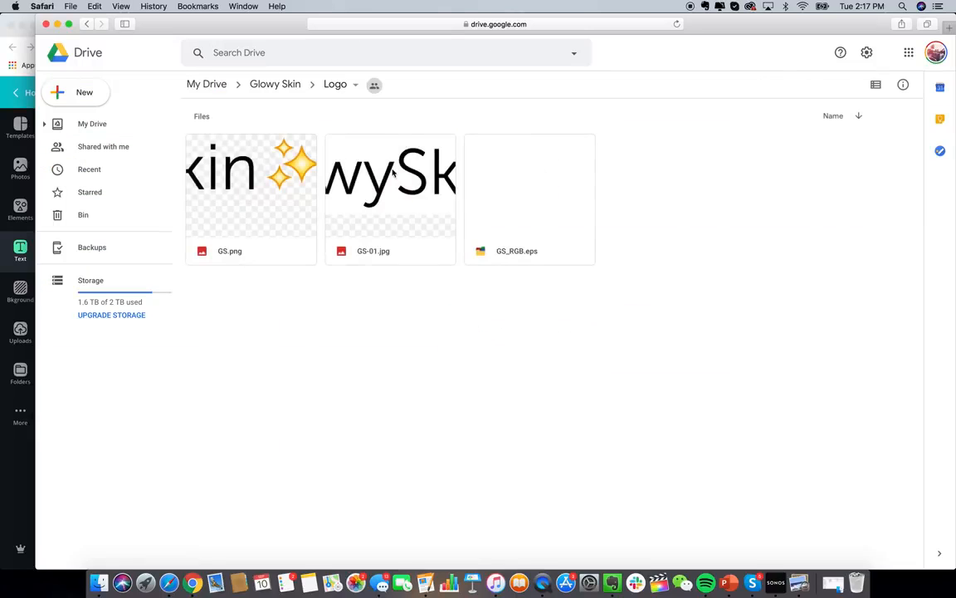
double_click(184, 171)
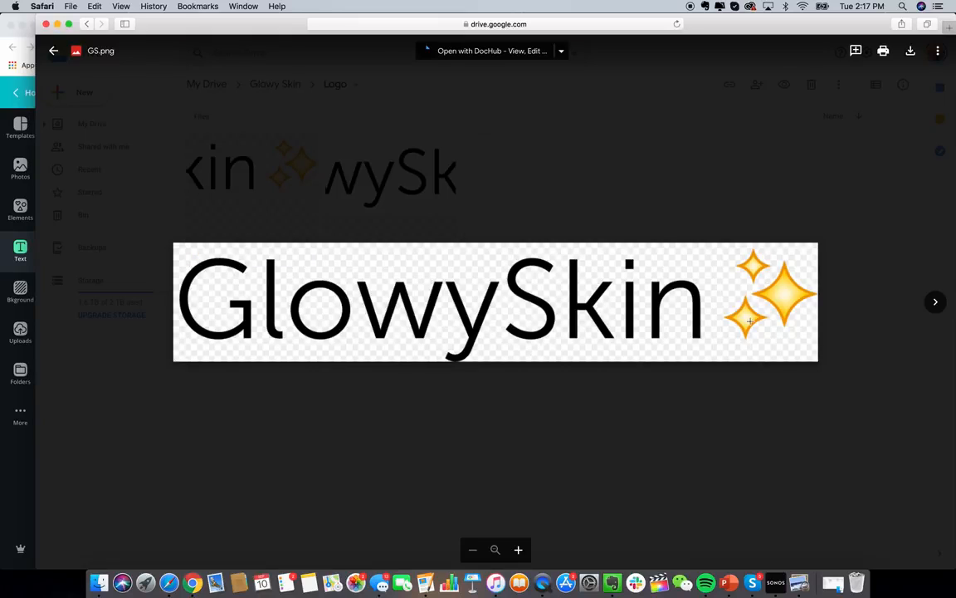
click(192, 582)
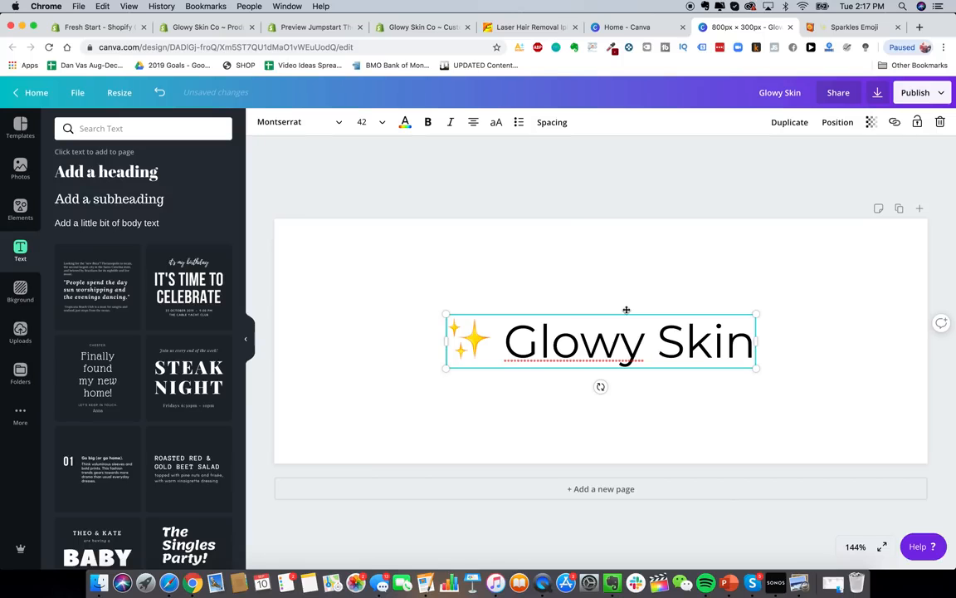
- Set the Canva download to PNG with a transparent background
click(668, 267)
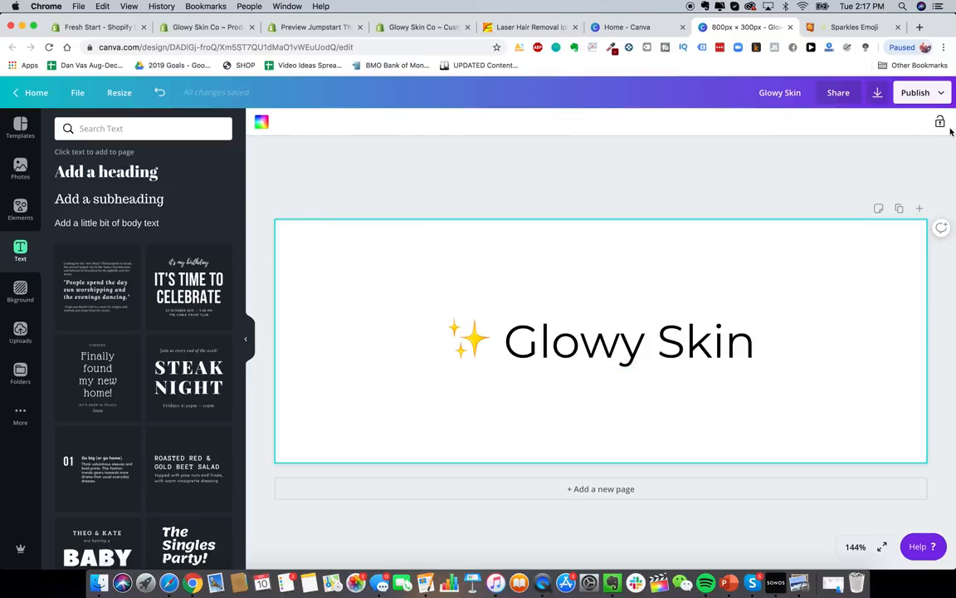
click(924, 93)
click(830, 157)
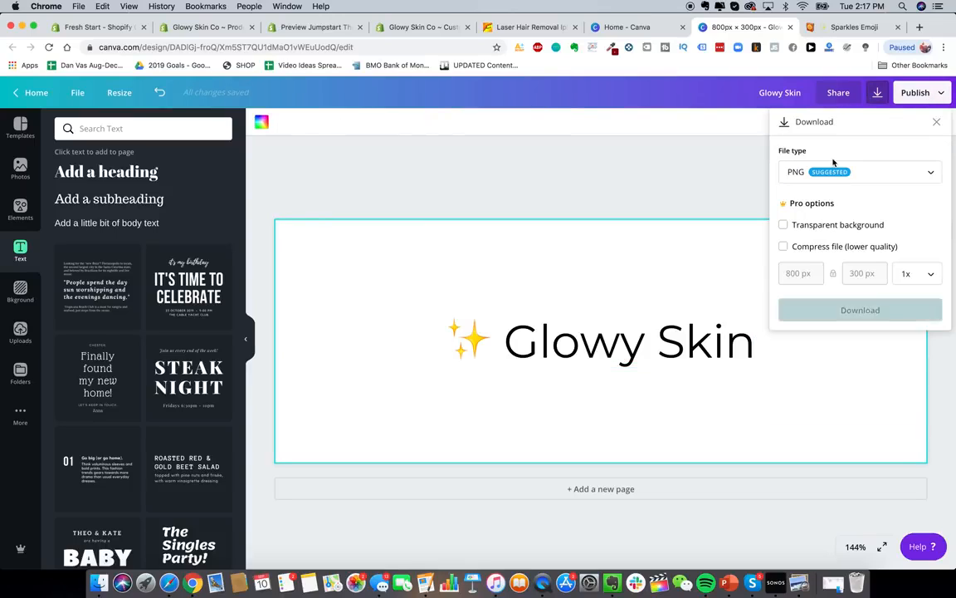
click(864, 170)
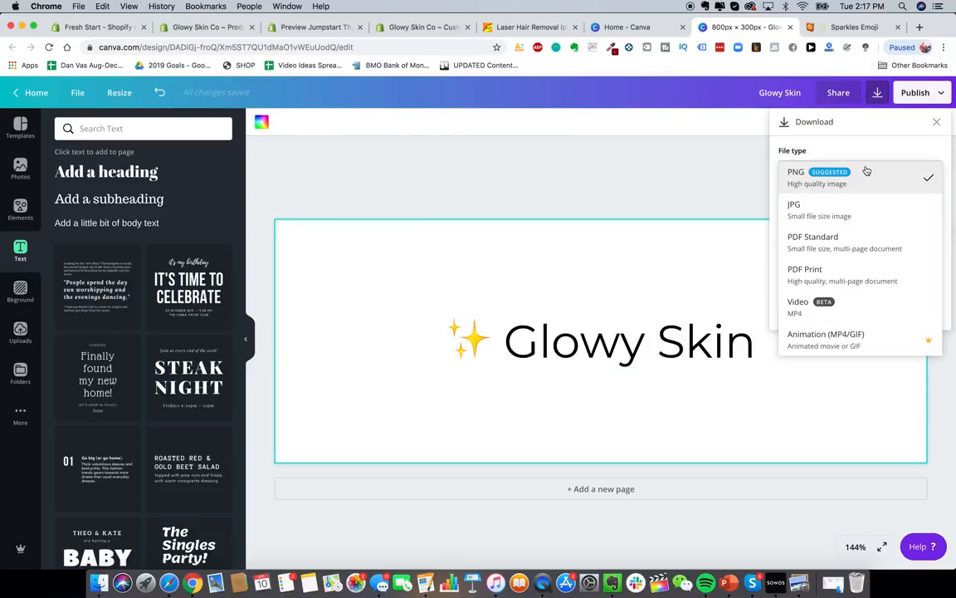
click(849, 183)
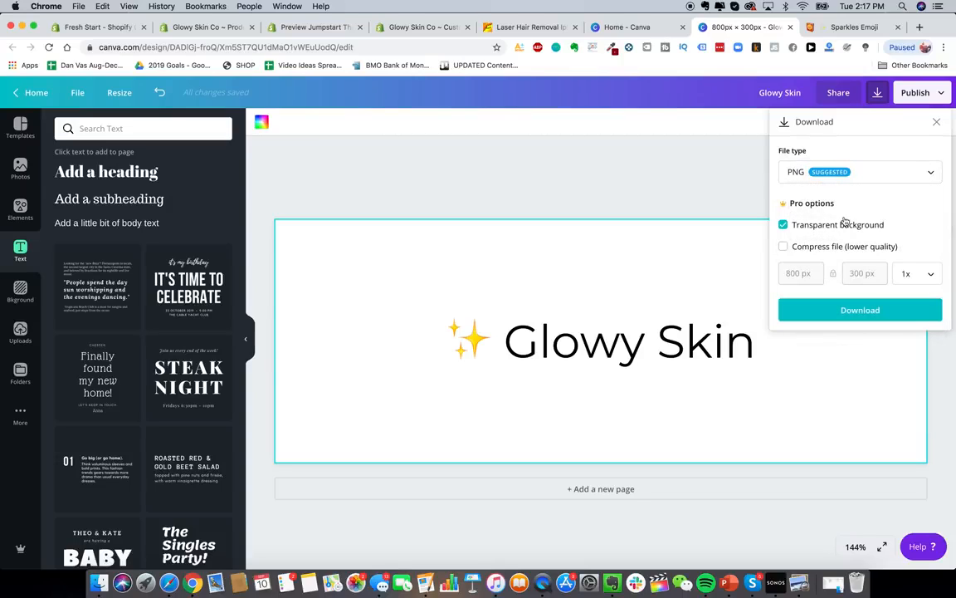
click(826, 225)
click(860, 310)
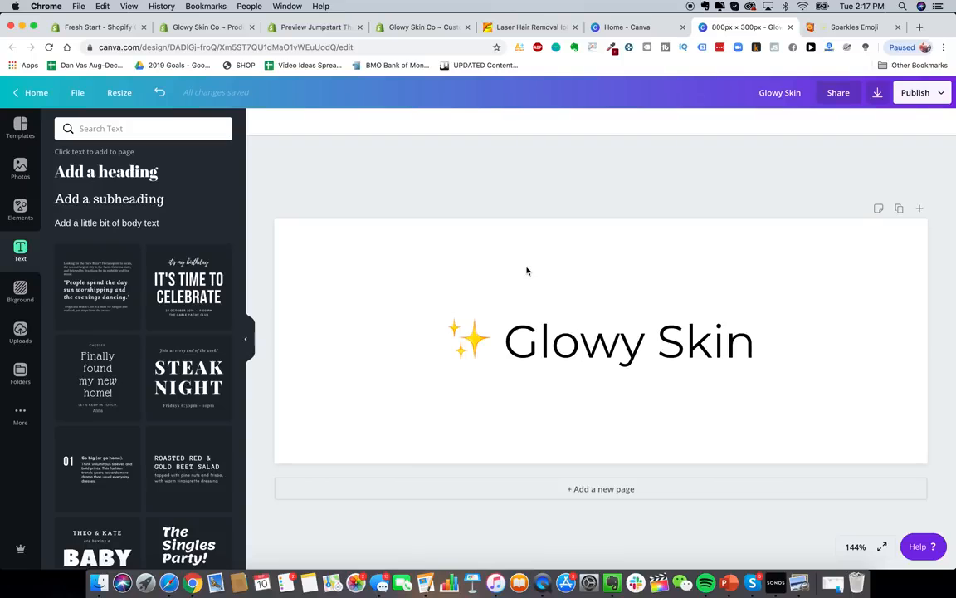
- Change the sparkle heading's font to League Gothic and highlight the words Glowy Skin
click(548, 341)
click(299, 122)
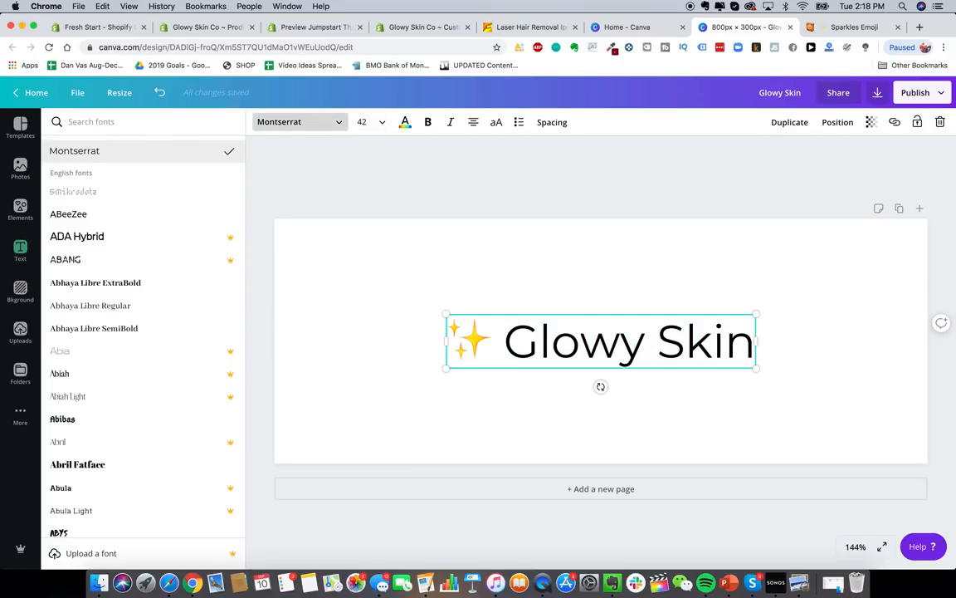
text(league gothic)
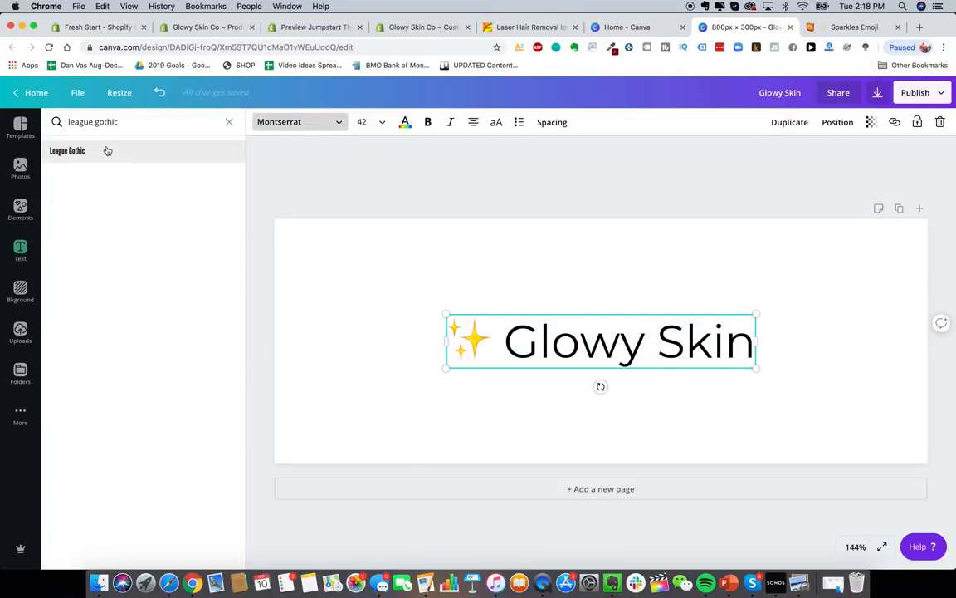
click(107, 150)
click(562, 336)
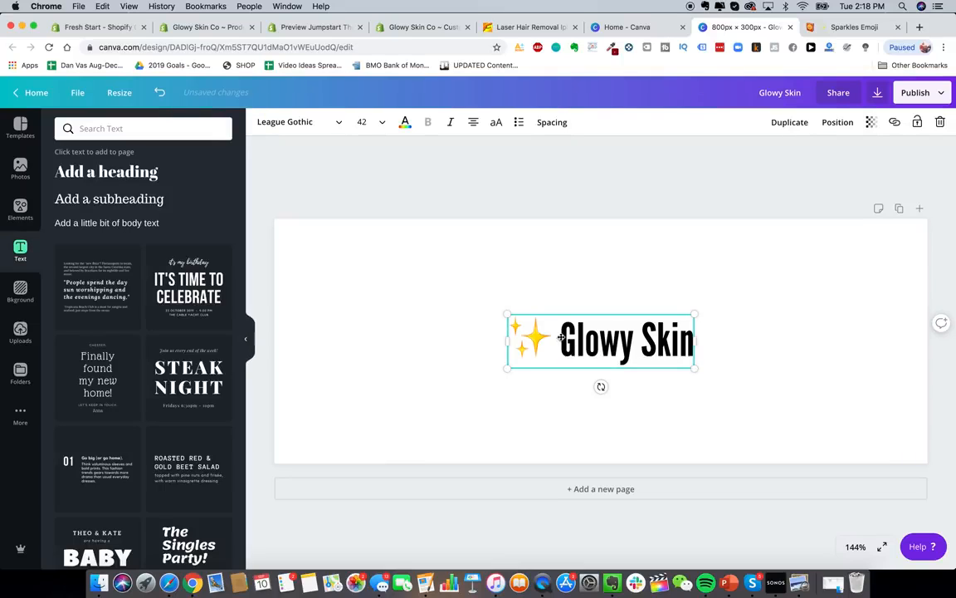
click(562, 336)
drag(562, 337, 689, 336)
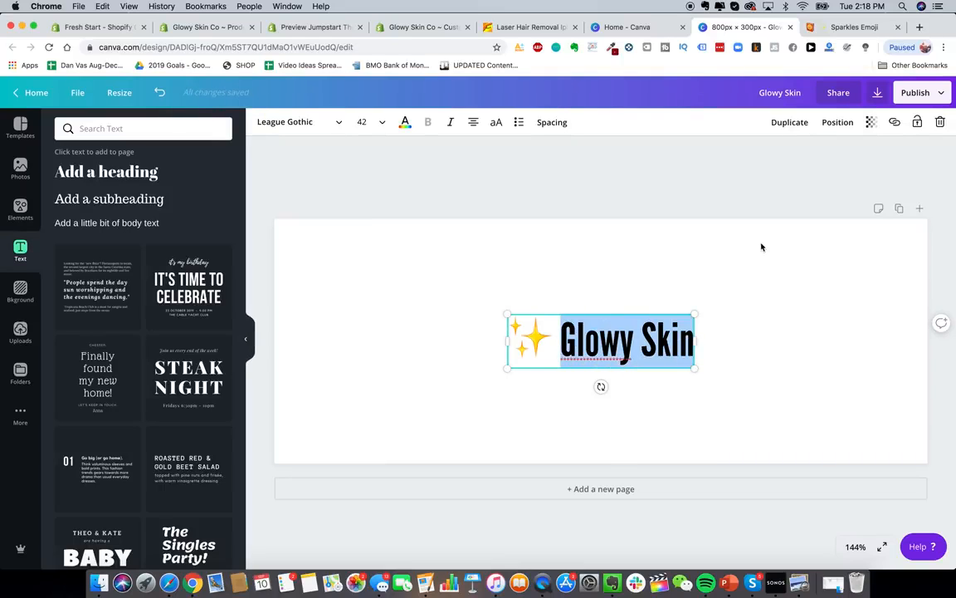
- Load fiverr.com and upwork.com in new tabs, then start a Fiverr search for 'log'
click(690, 232)
click(919, 27)
text(fiverr)
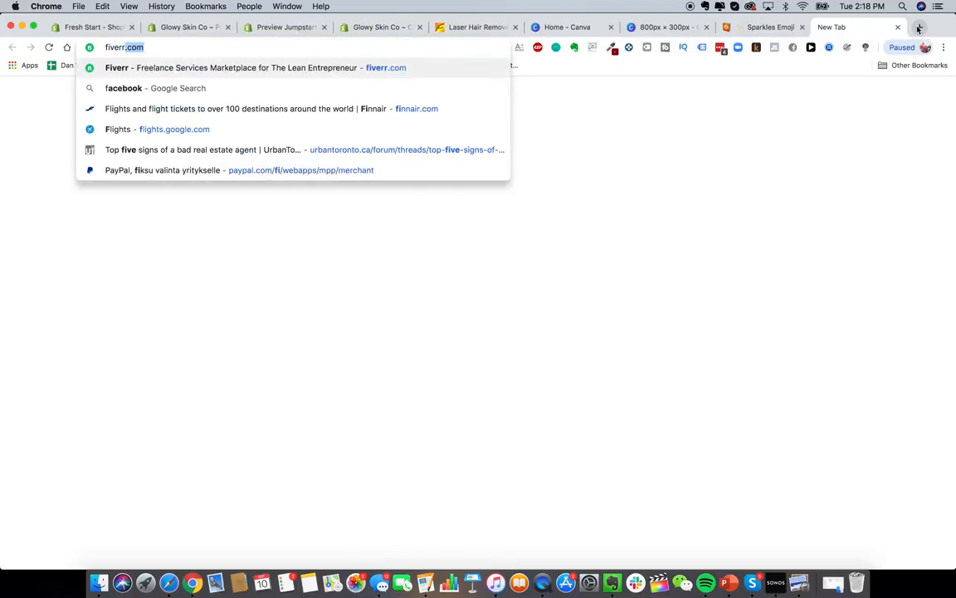
key(Return)
click(919, 27)
text(upwork)
key(Return)
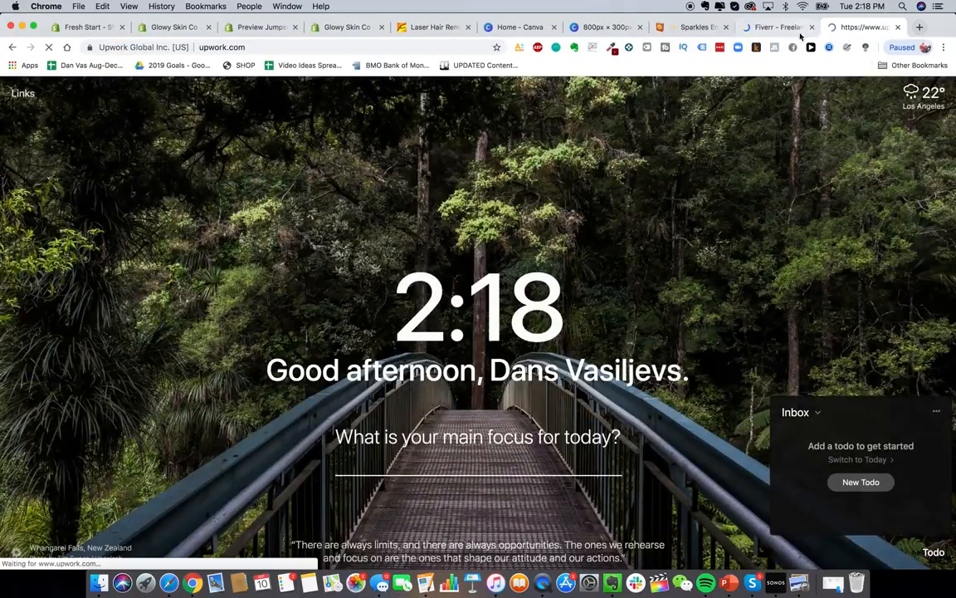
click(784, 28)
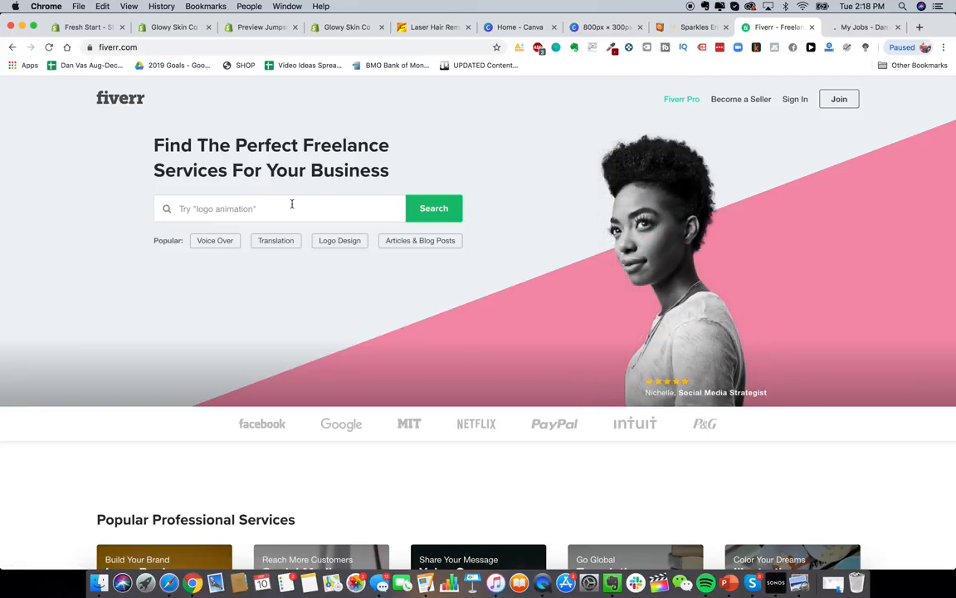
click(216, 210)
text(logo design)
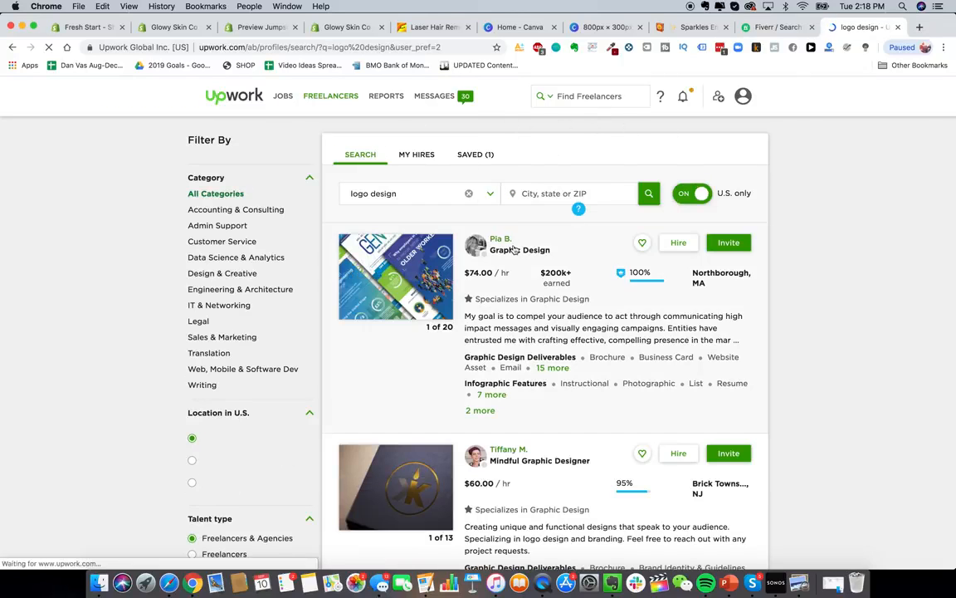
- Include freelancers outside the U.S. and limit the hourly rate to $10 and below
click(693, 193)
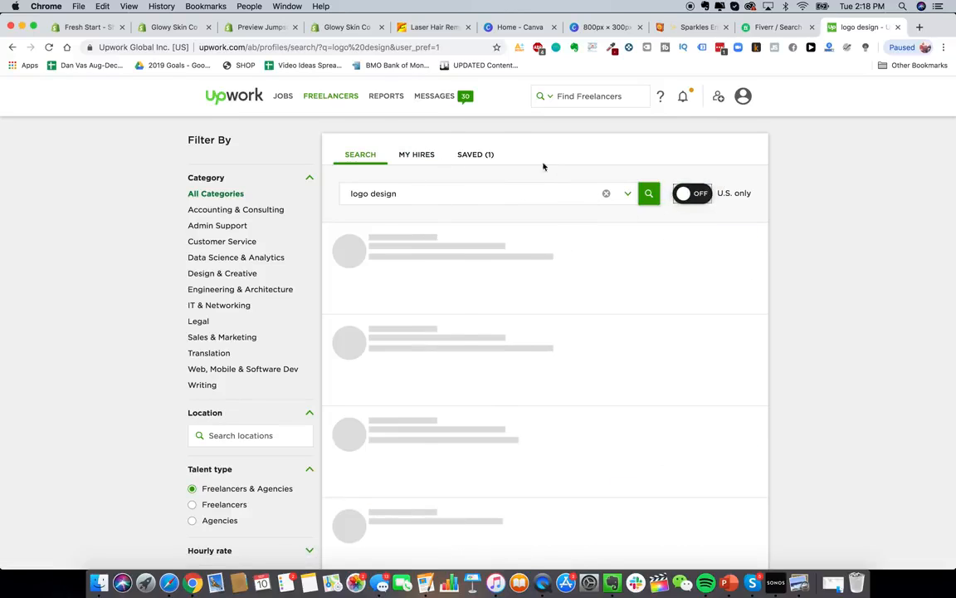
scroll(237, 361, down, 8)
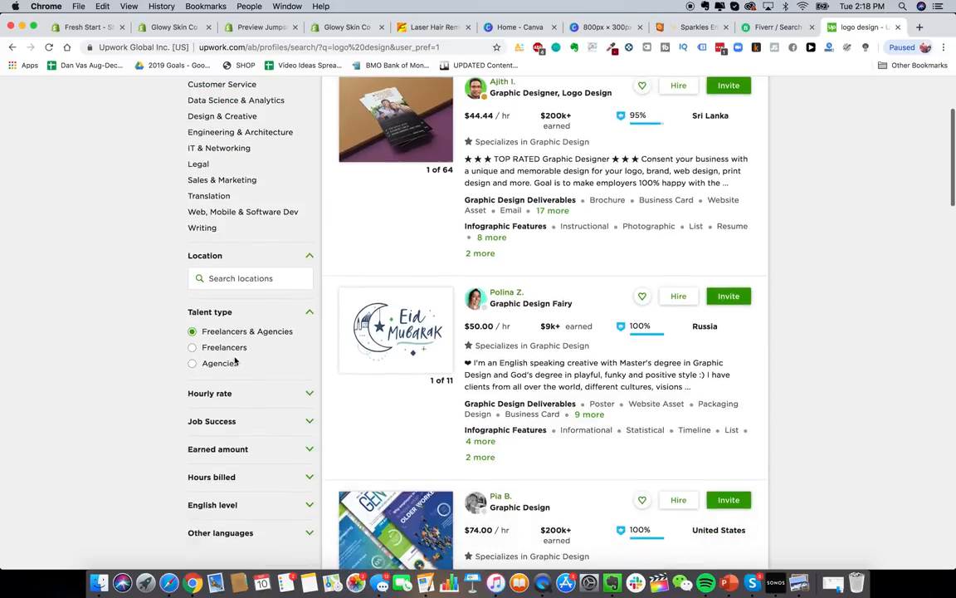
scroll(233, 361, up, 8)
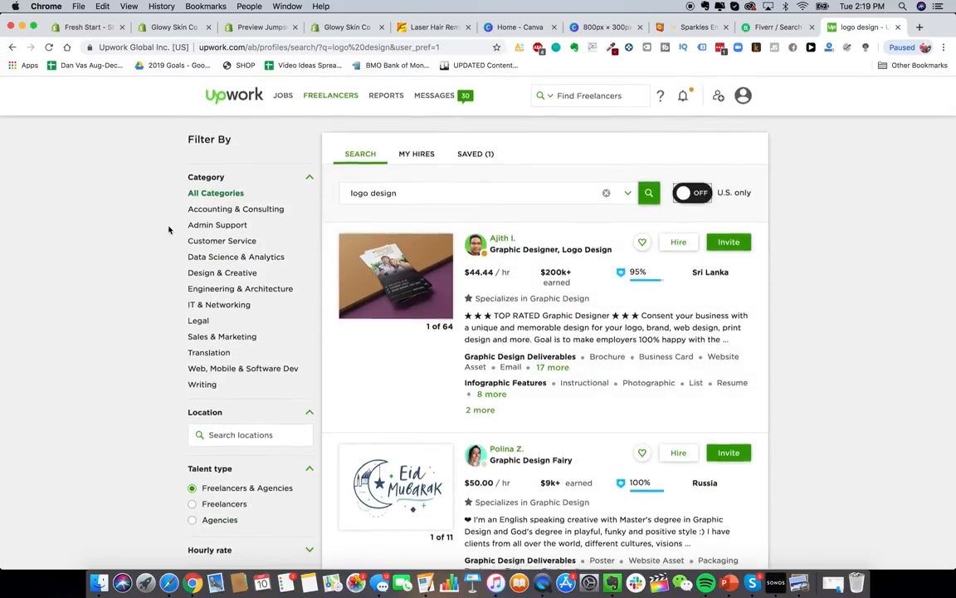
scroll(211, 291, down, 5)
scroll(212, 291, up, 6)
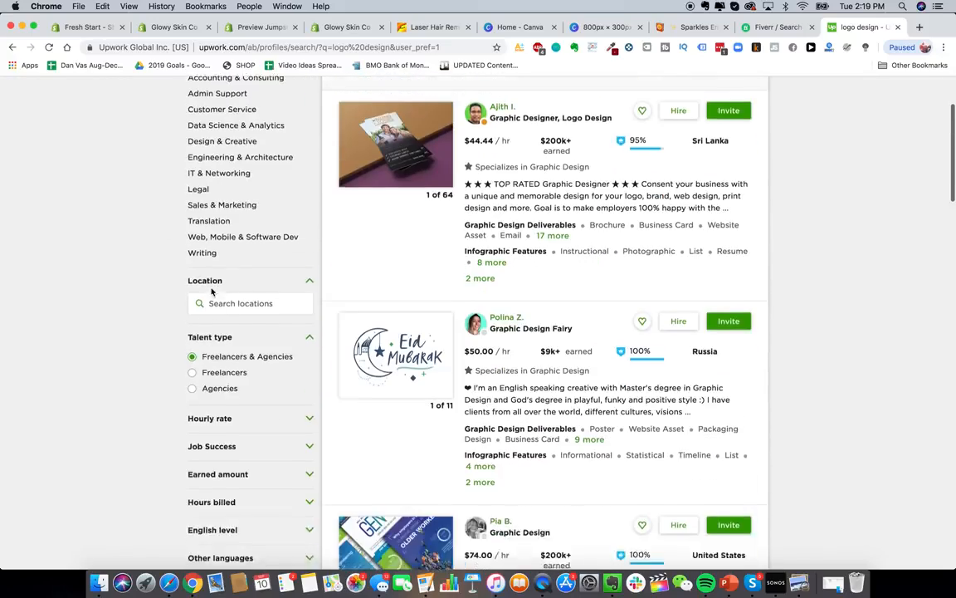
scroll(240, 299, down, 2)
click(309, 324)
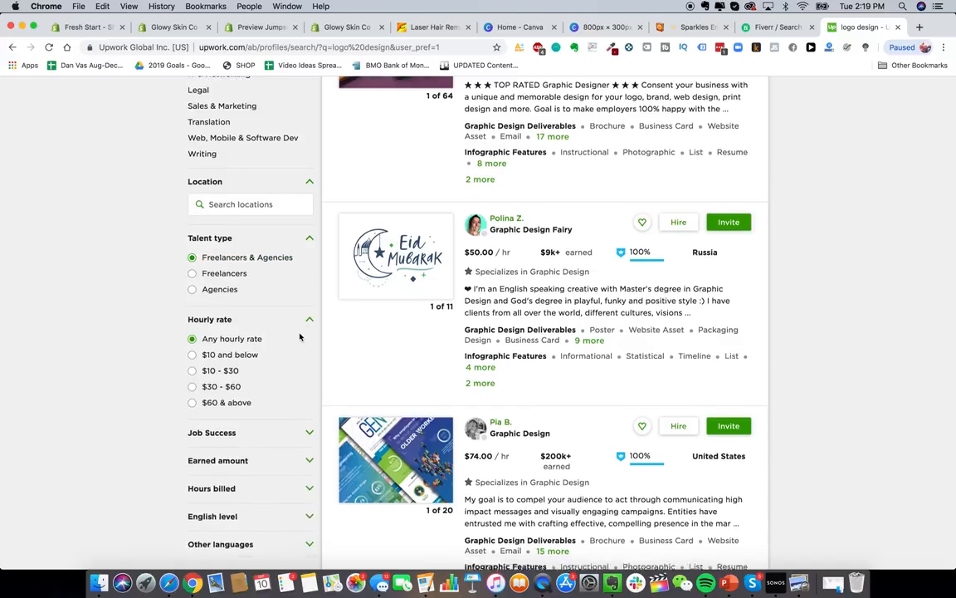
scroll(299, 320, down, 2)
click(253, 311)
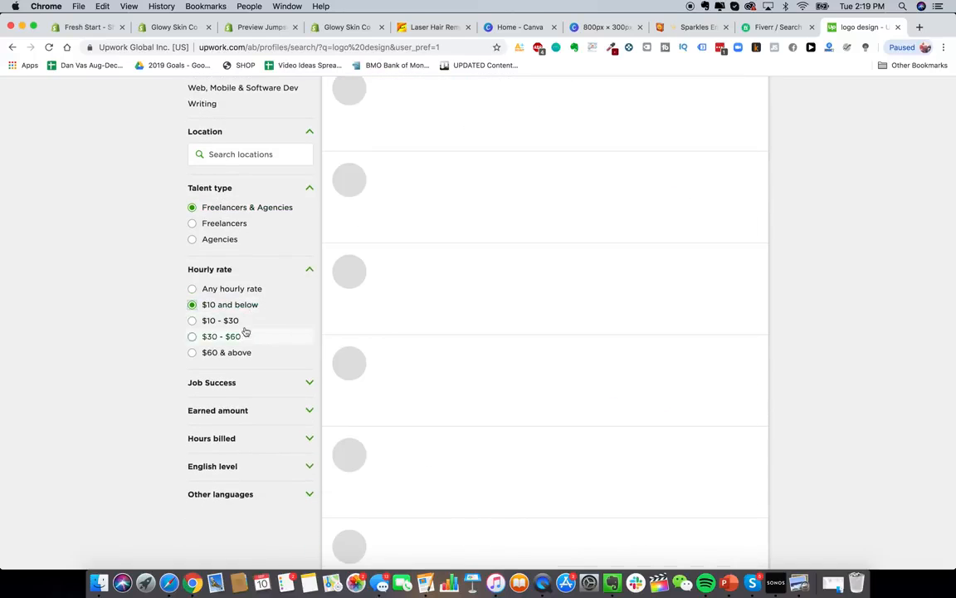
scroll(245, 328, down, 2)
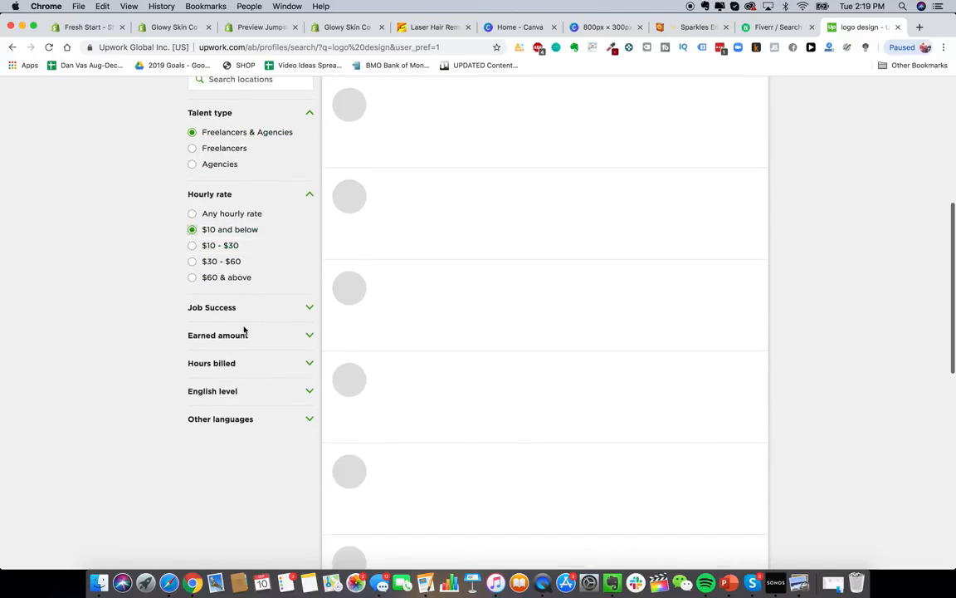
- Require 90% & up job success, $10k+ earned and 1,000+ hours billed
click(286, 309)
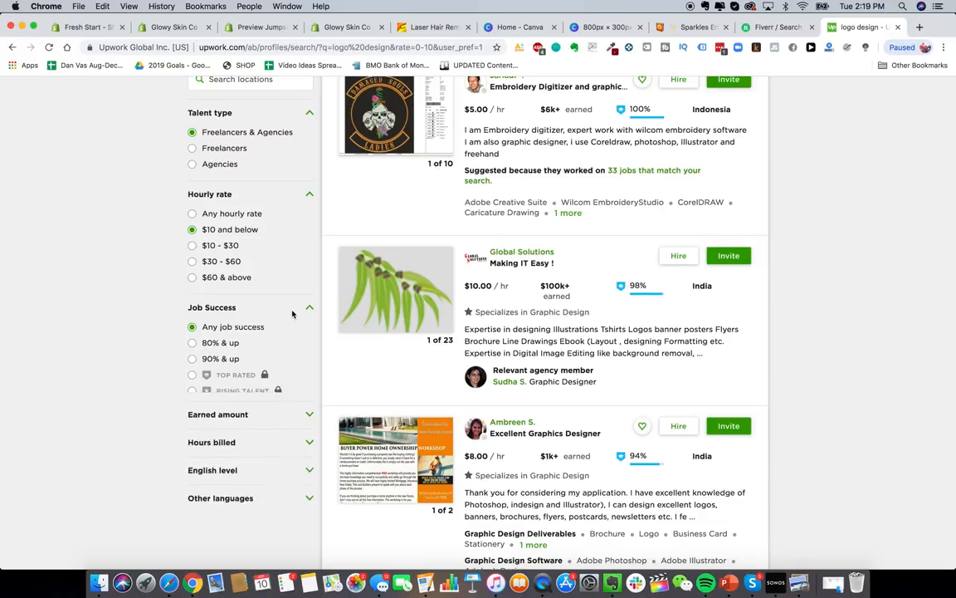
scroll(241, 282, down, 3)
click(217, 254)
click(247, 316)
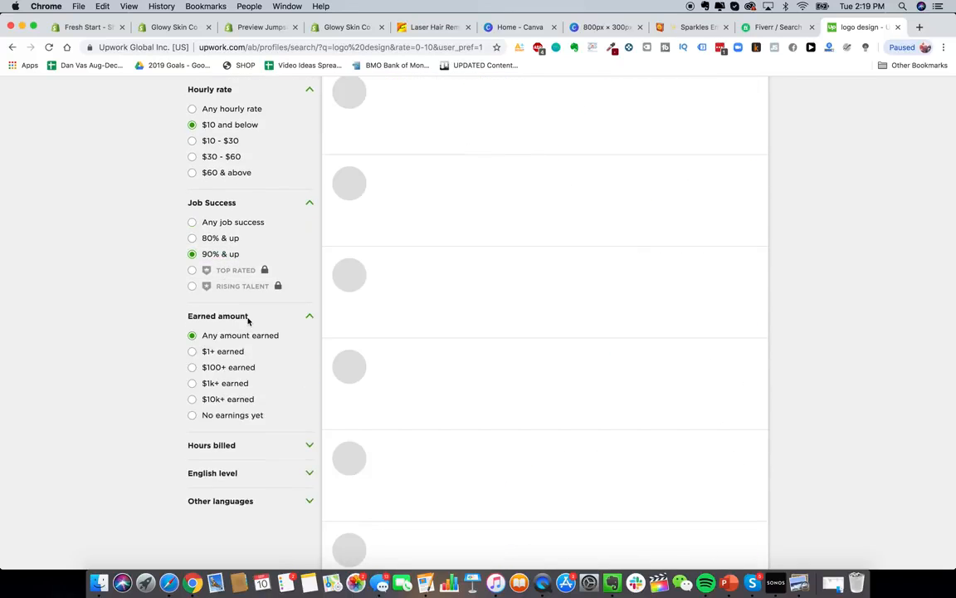
scroll(249, 320, down, 3)
click(240, 305)
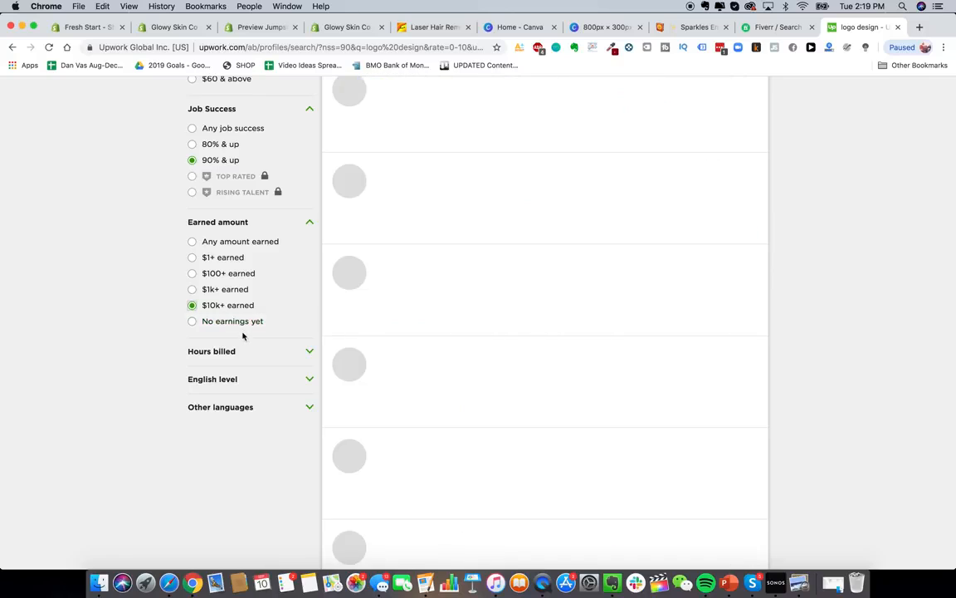
click(243, 351)
click(235, 402)
click(235, 418)
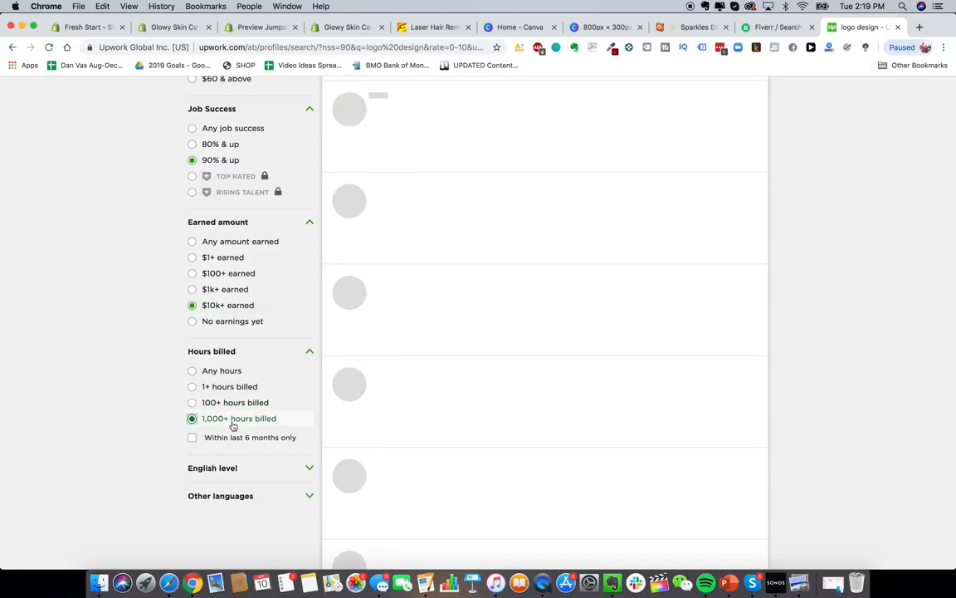
- Scroll through the filtered logo design freelancer results
scroll(249, 390, down, 3)
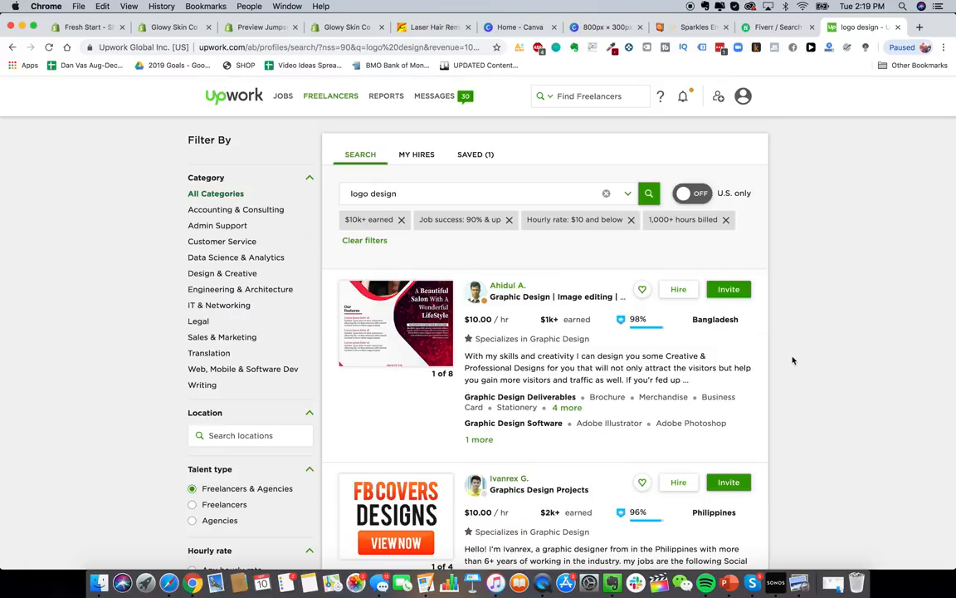
scroll(512, 401, down, 5)
scroll(482, 217, up, 3)
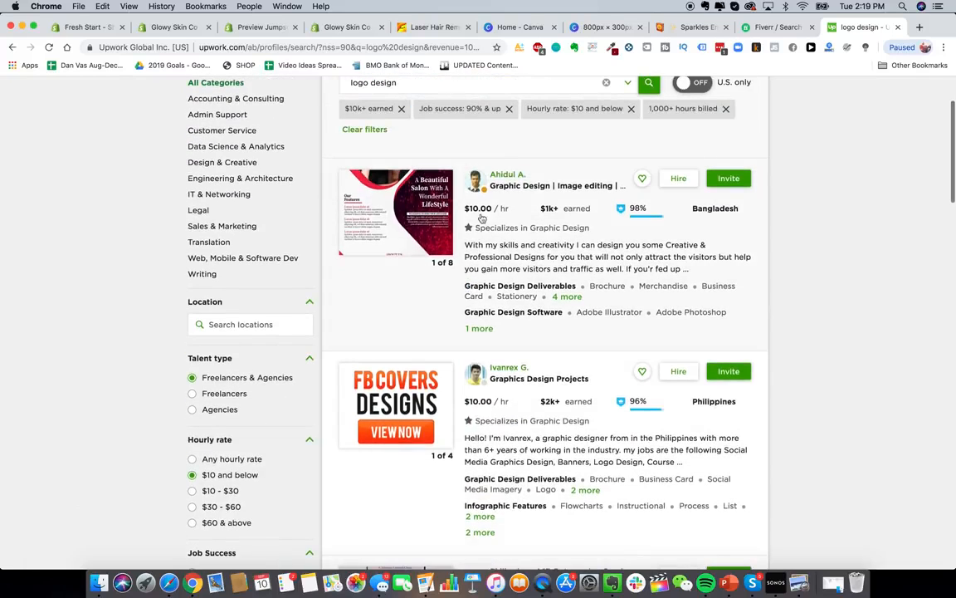
scroll(498, 249, down, 7)
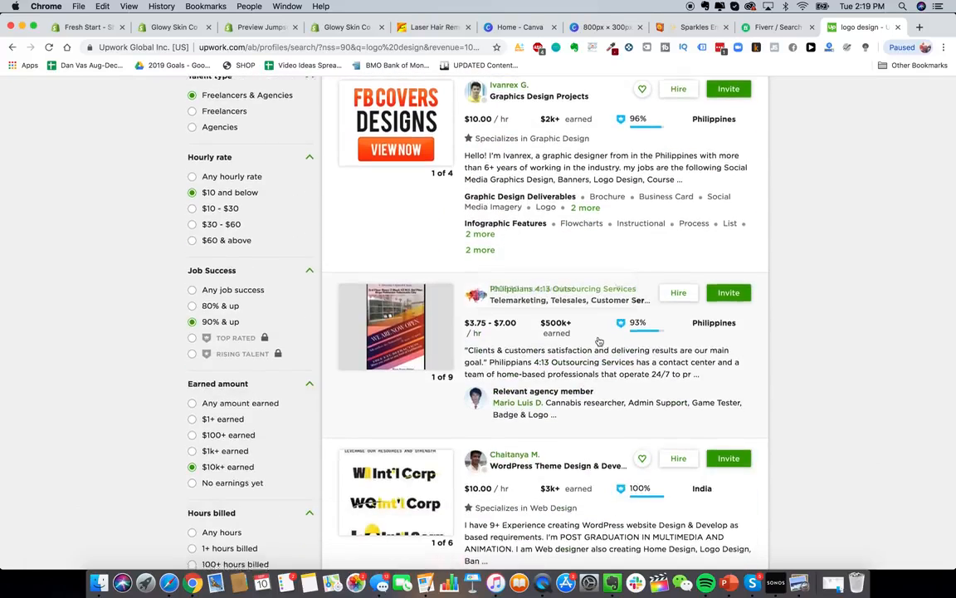
scroll(599, 341, down, 12)
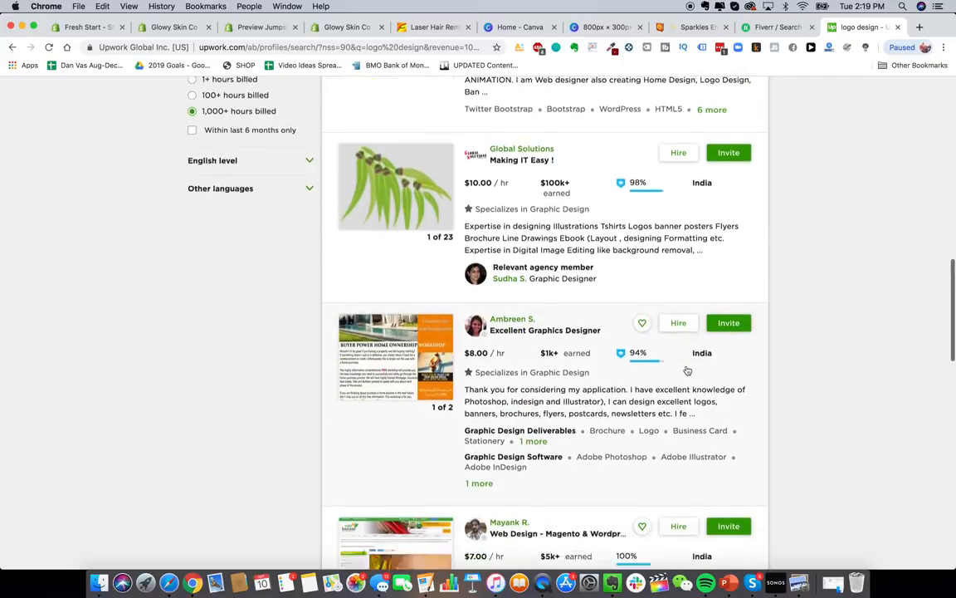
scroll(687, 370, down, 9)
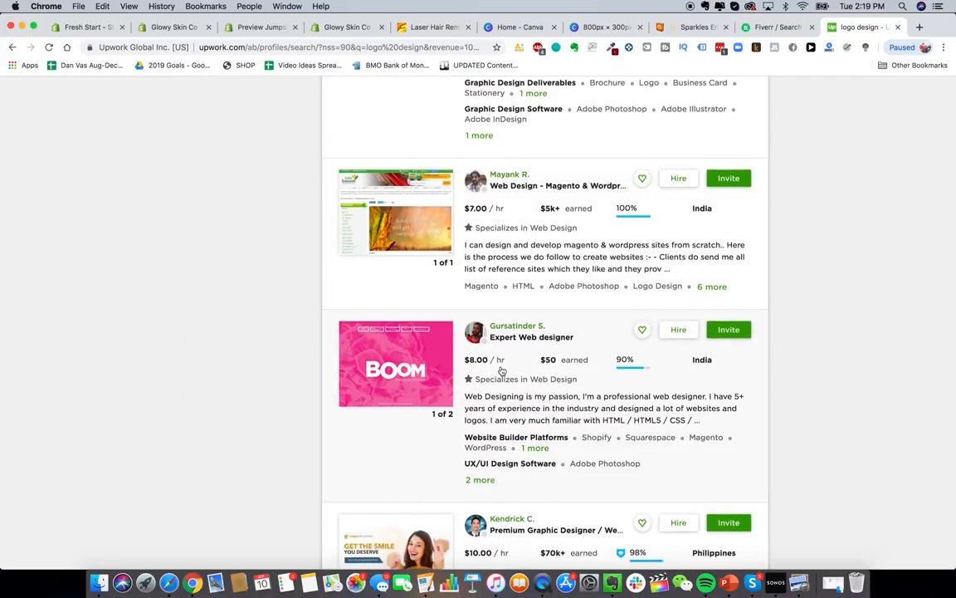
scroll(502, 371, down, 5)
scroll(501, 371, down, 7)
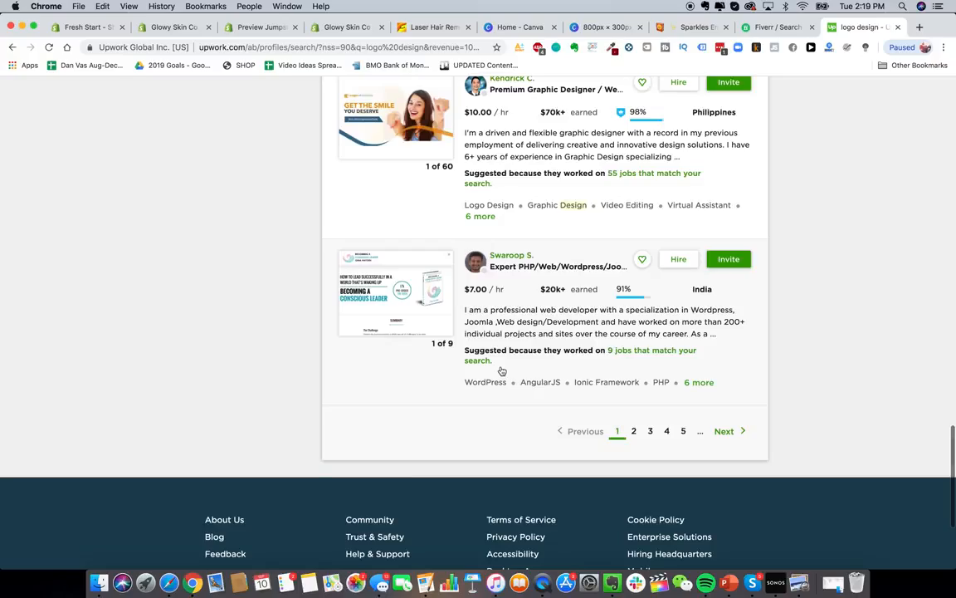
scroll(501, 371, up, 20)
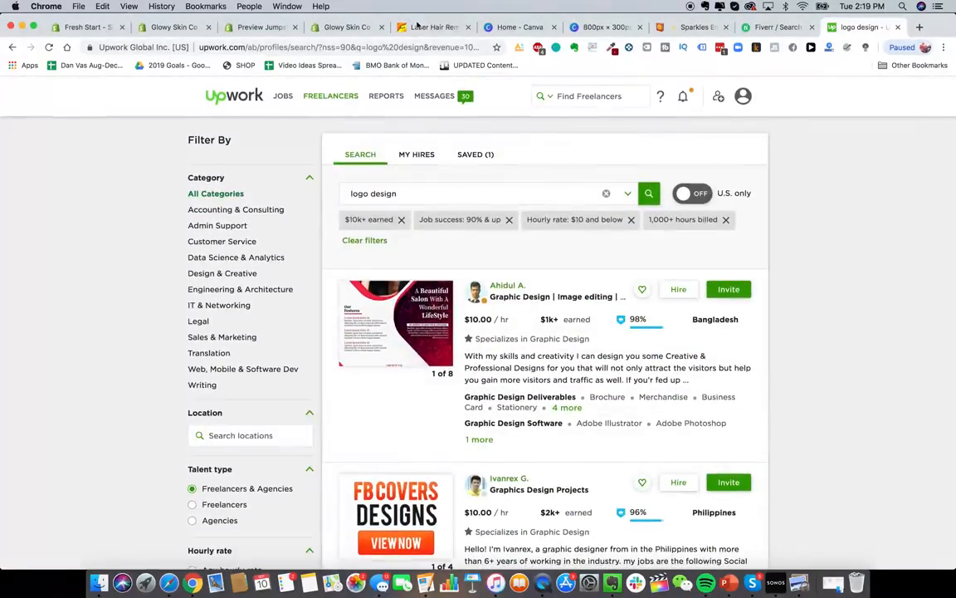
click(347, 26)
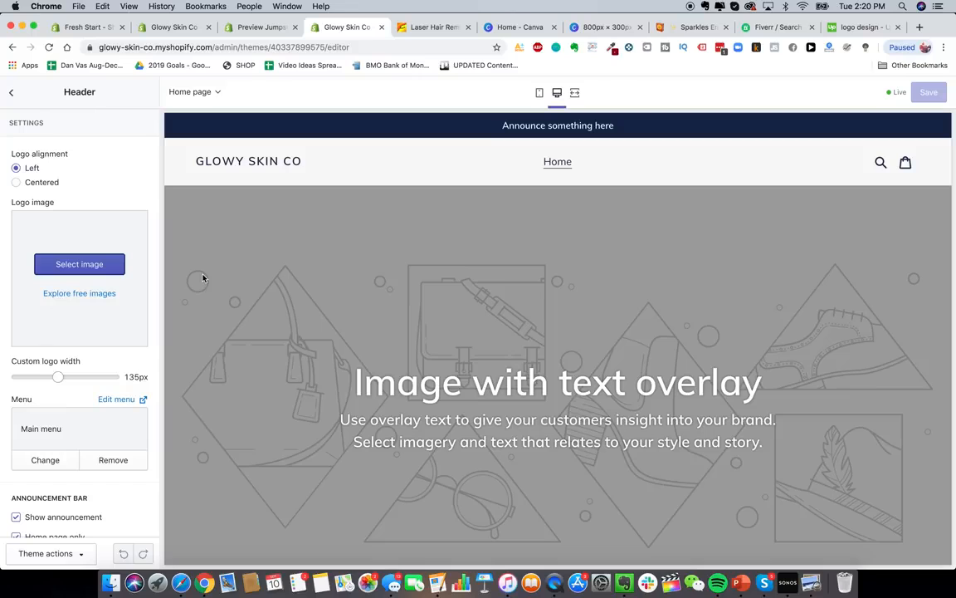
- Upload GS.png as the store header logo and set its custom width to 180px
click(87, 264)
click(50, 177)
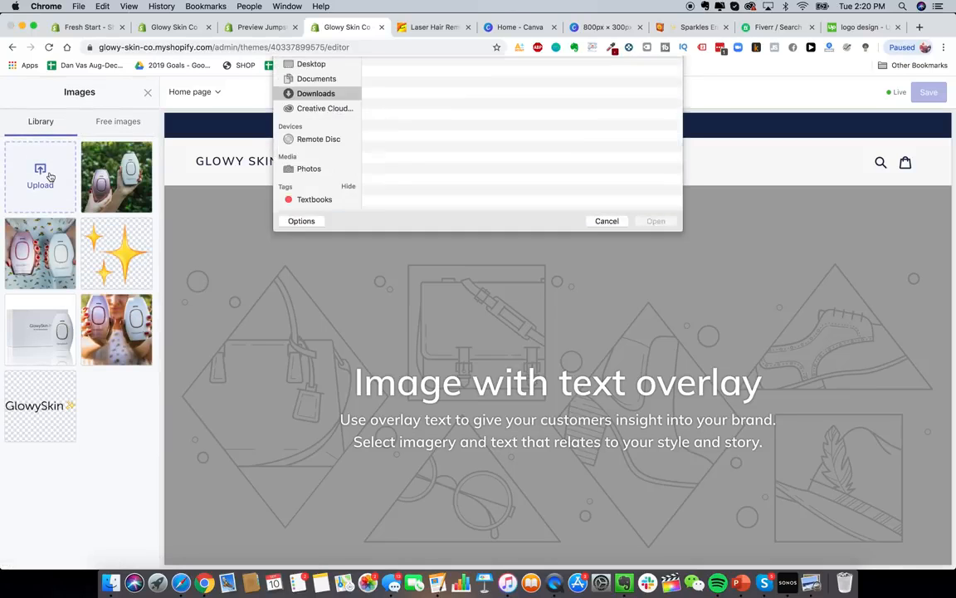
double_click(427, 98)
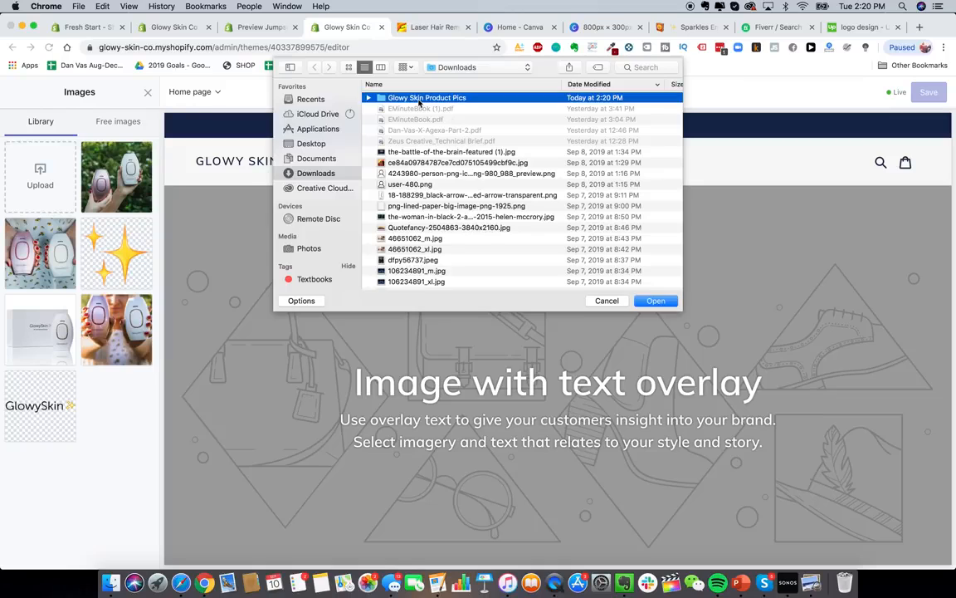
double_click(400, 98)
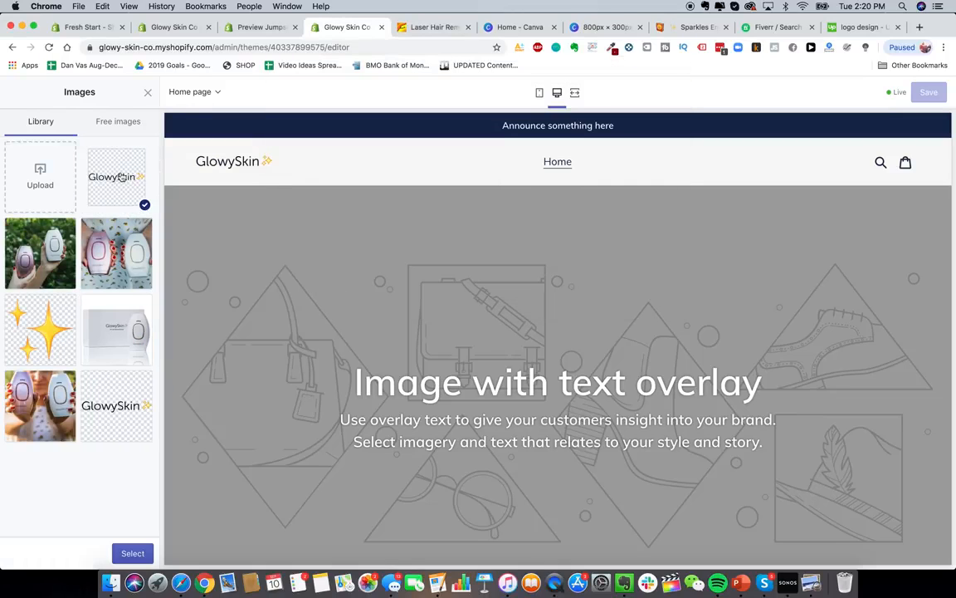
click(132, 553)
drag(56, 396, 80, 399)
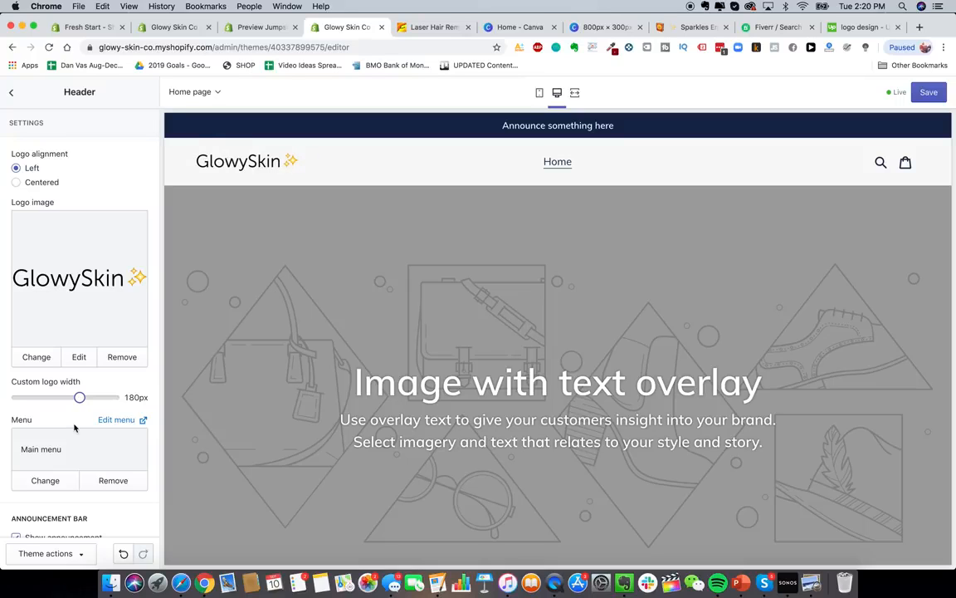
scroll(68, 386, down, 5)
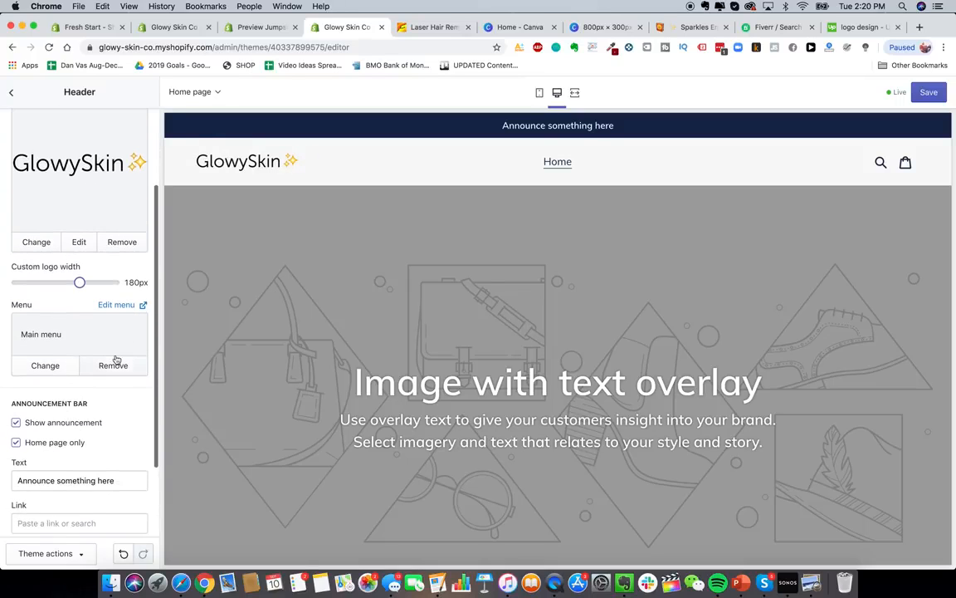
scroll(113, 361, down, 2)
scroll(119, 357, up, 5)
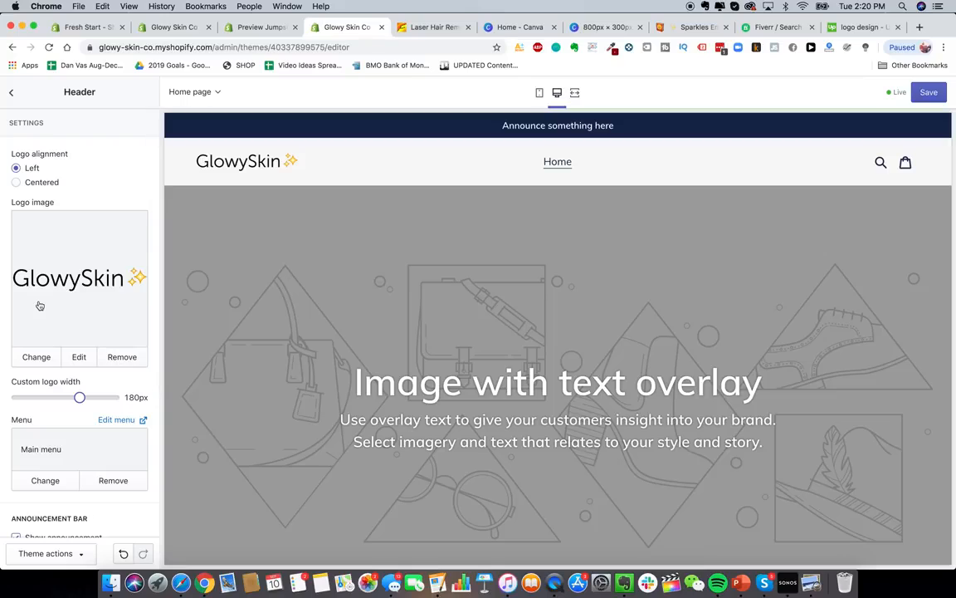
- Go back to the sections list and scroll the store preview showing the new sparkles logo
click(12, 92)
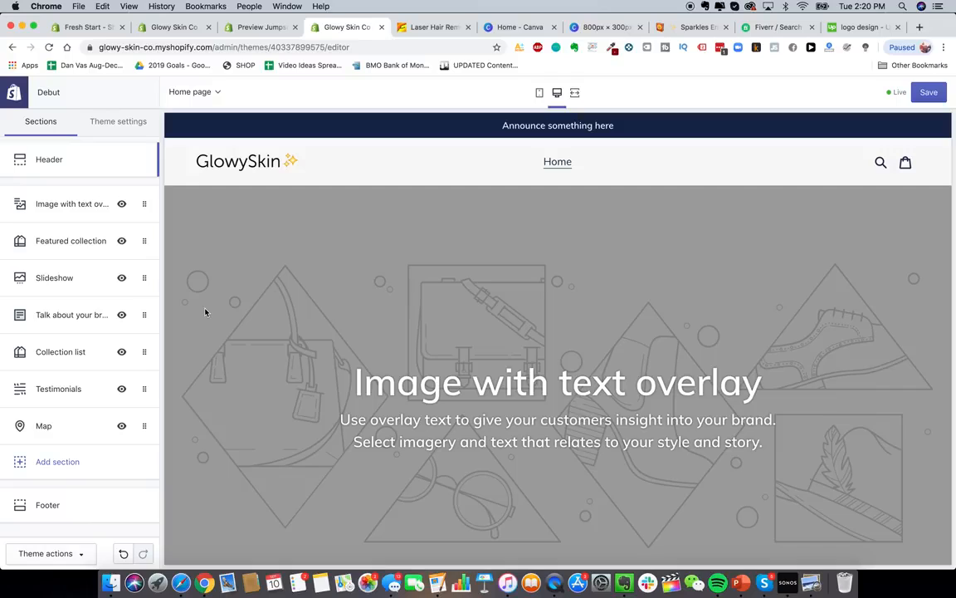
scroll(314, 393, down, 2)
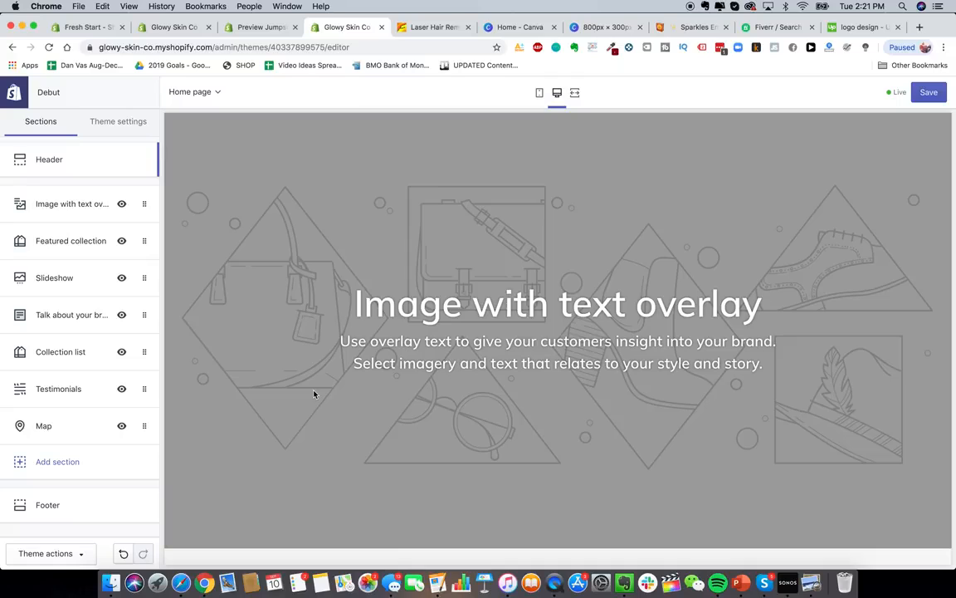
scroll(314, 393, up, 2)
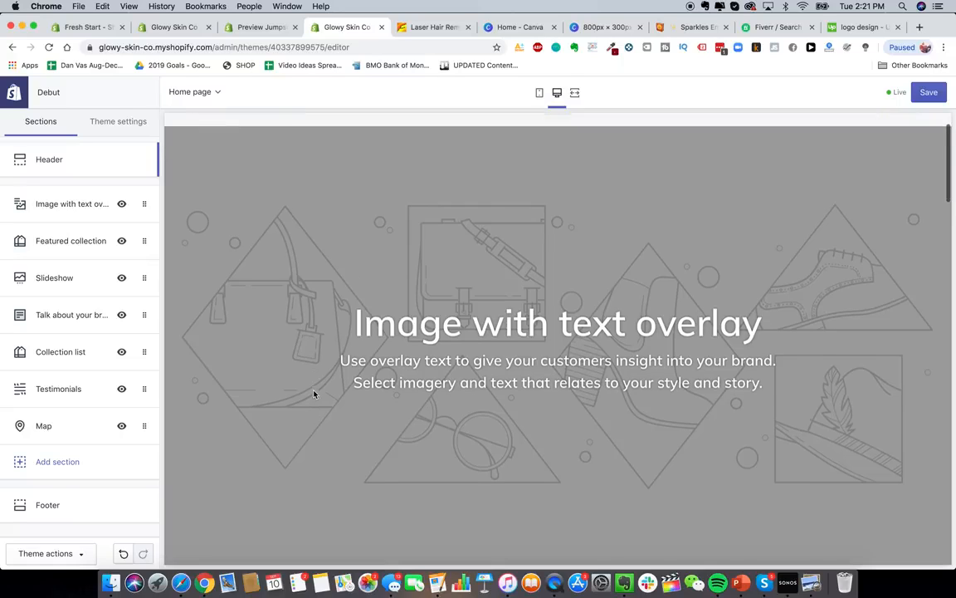
scroll(441, 241, down, 2)
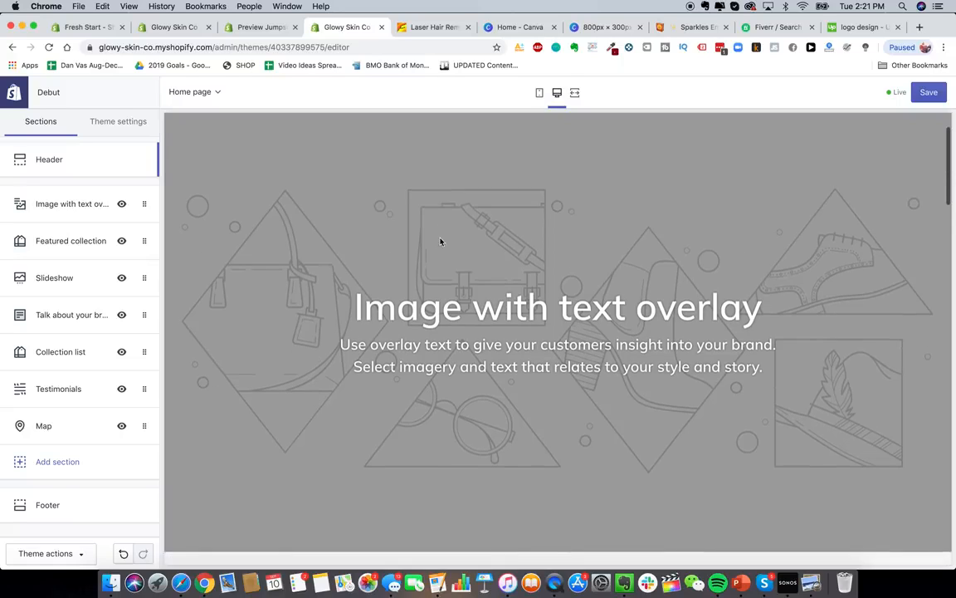
scroll(441, 241, up, 1)
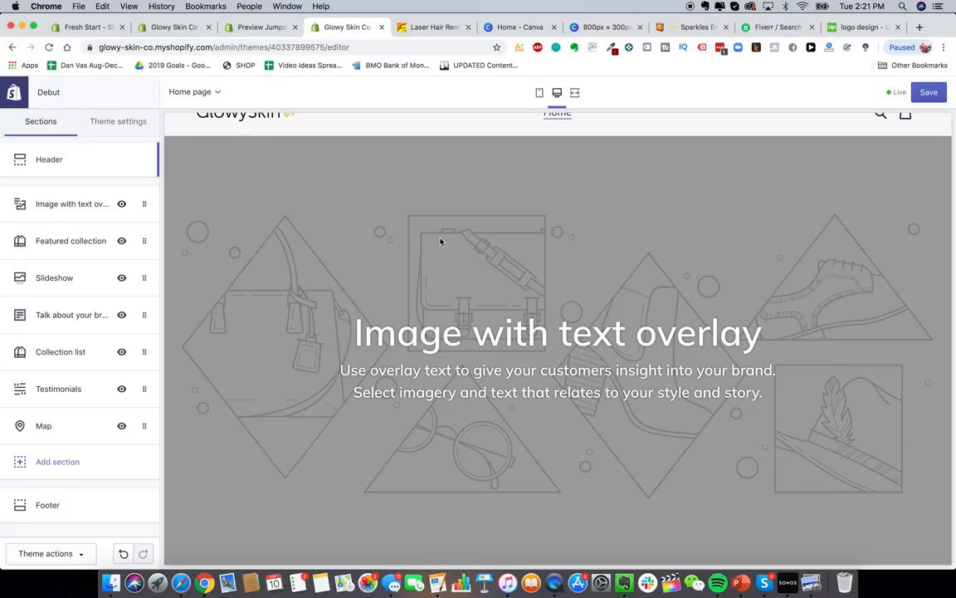
scroll(381, 274, up, 3)
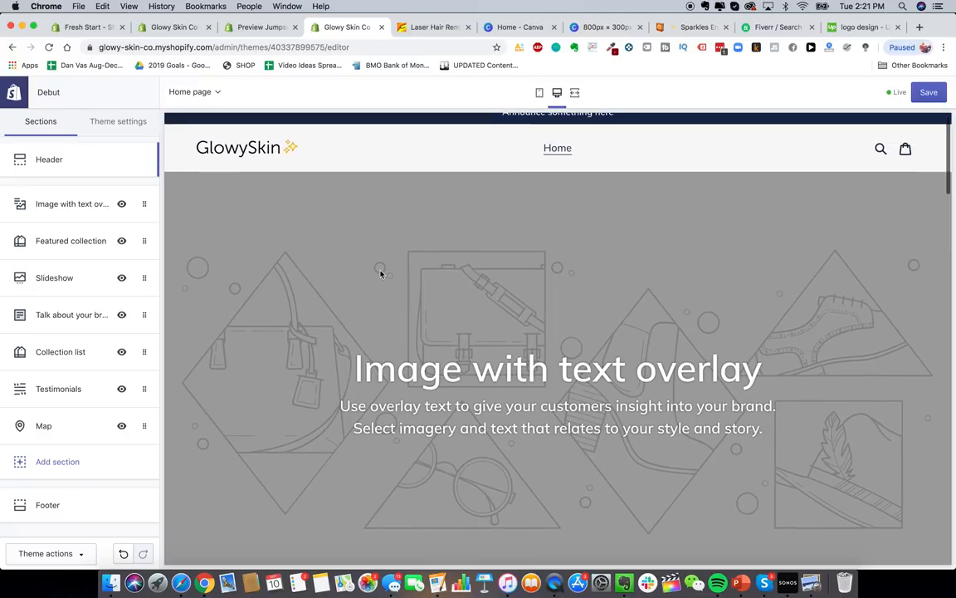
- Open the Glowy Skin Product Pics folder and select product images 1 through 5
click(110, 582)
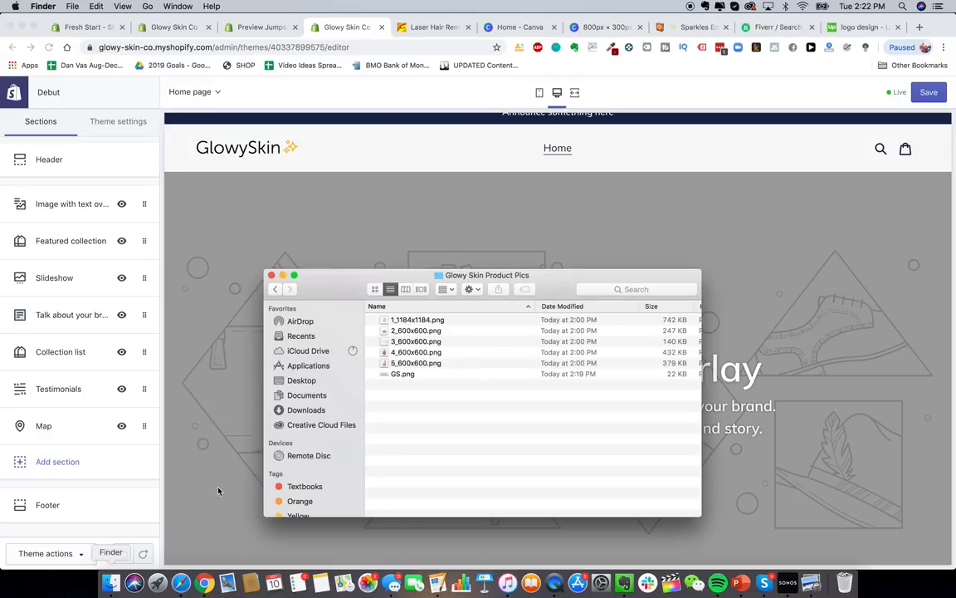
click(421, 323)
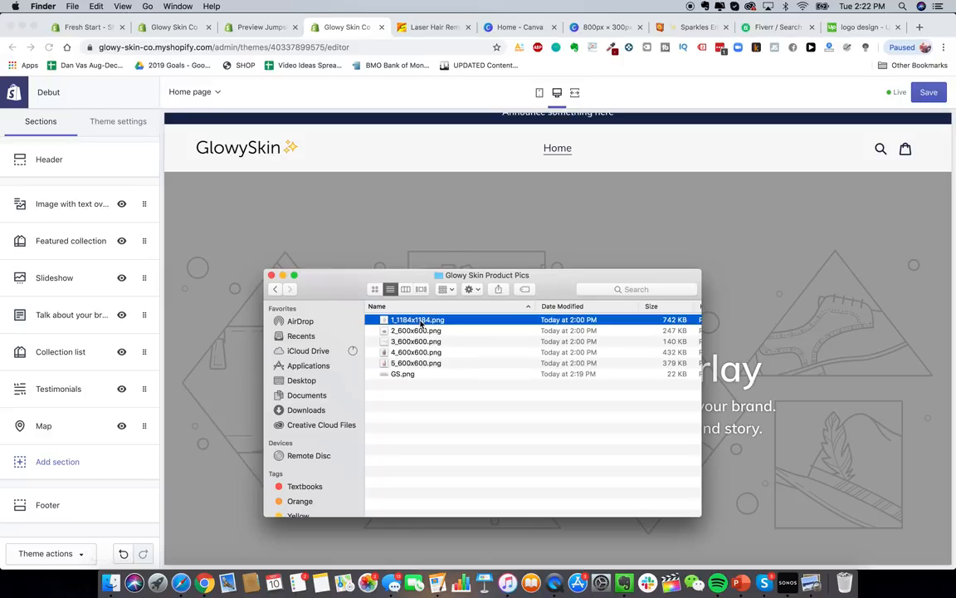
click(419, 364)
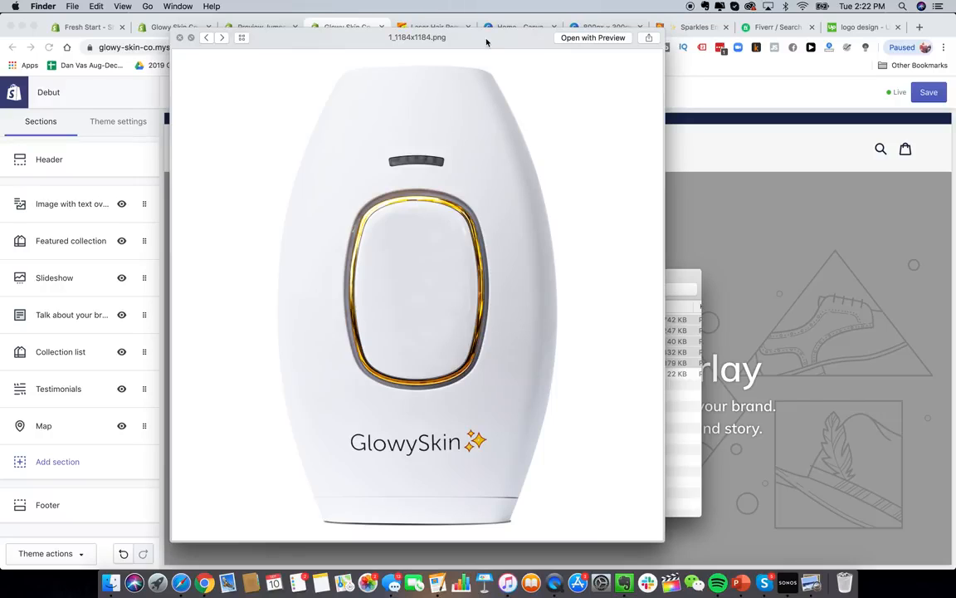
- Step through previews of the five product images up to 5_600x600.png
click(222, 37)
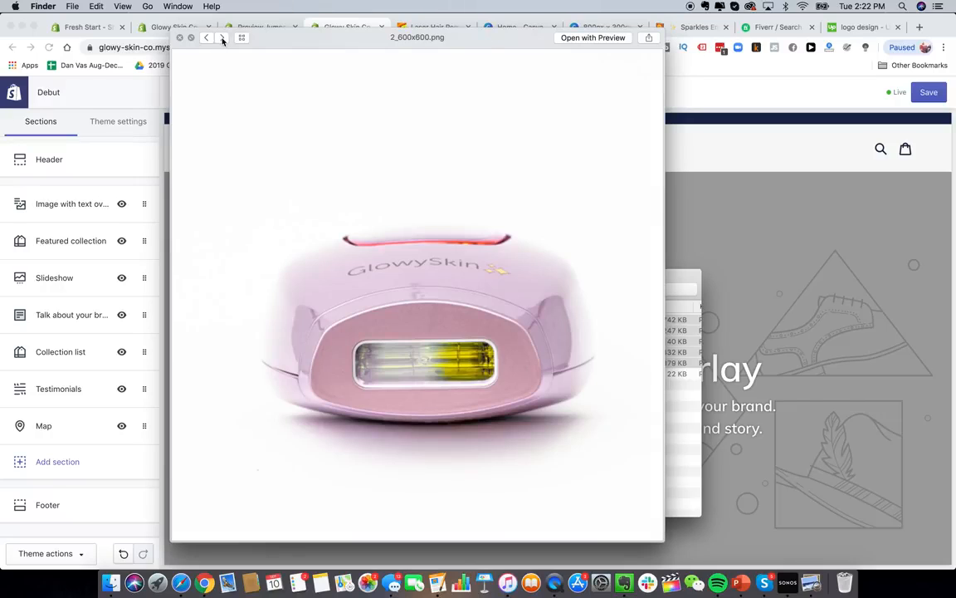
click(222, 38)
click(221, 38)
click(206, 38)
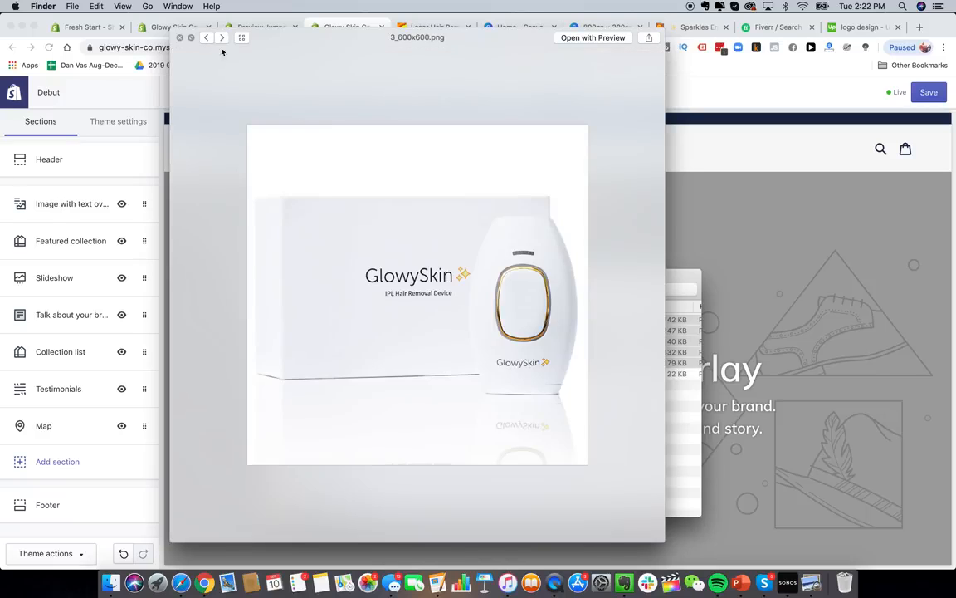
click(222, 37)
click(222, 38)
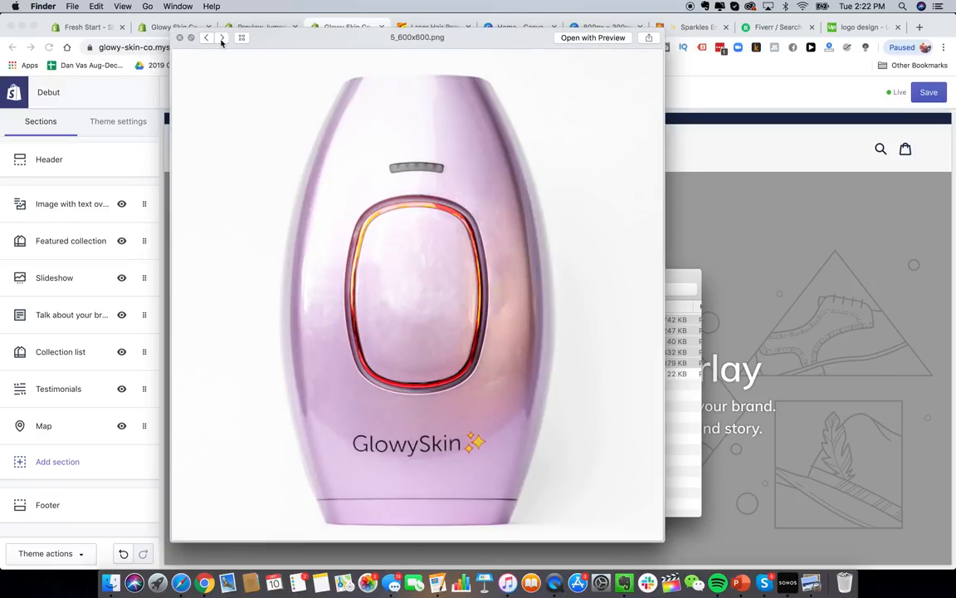
click(222, 37)
click(221, 37)
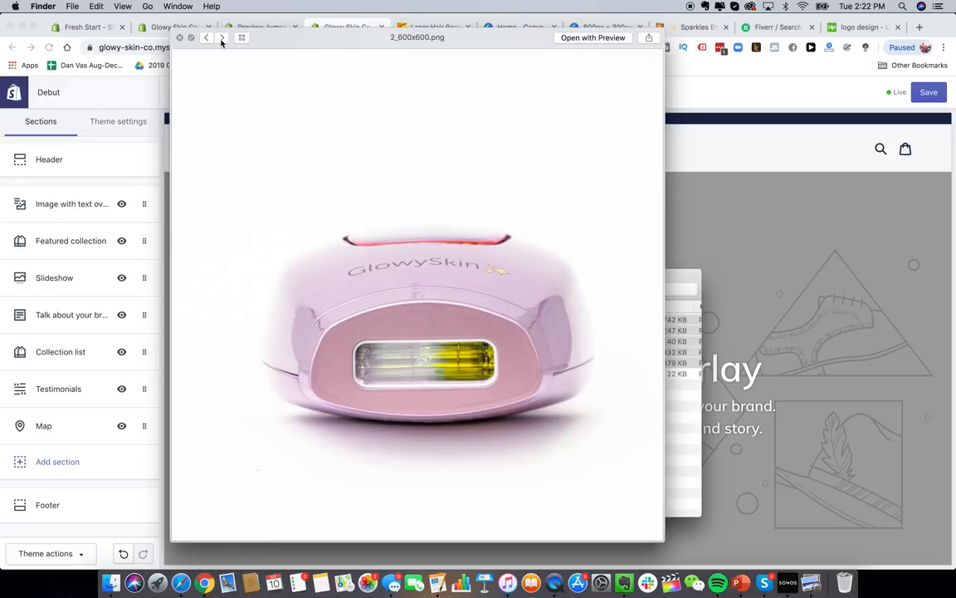
click(222, 38)
click(222, 37)
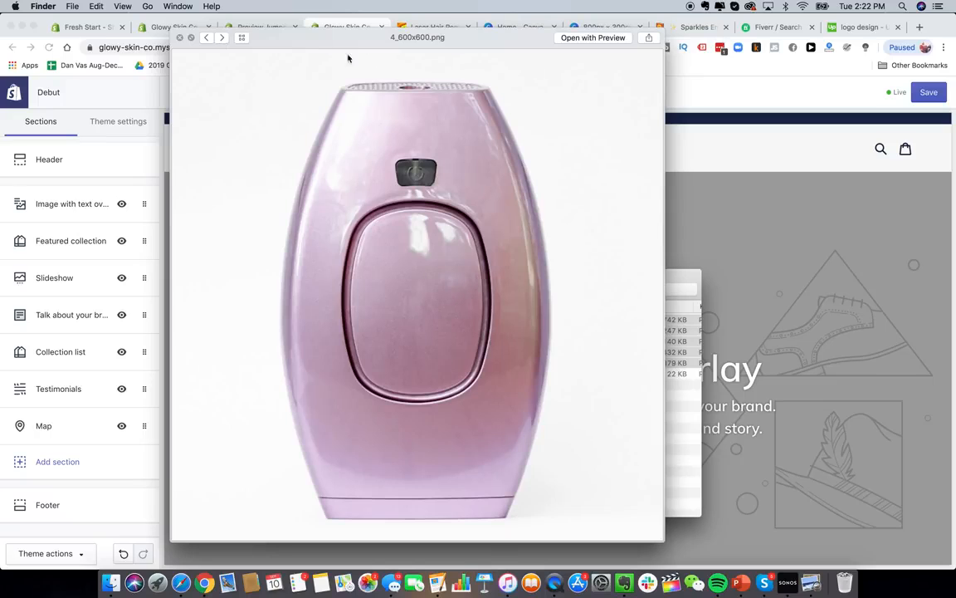
click(222, 38)
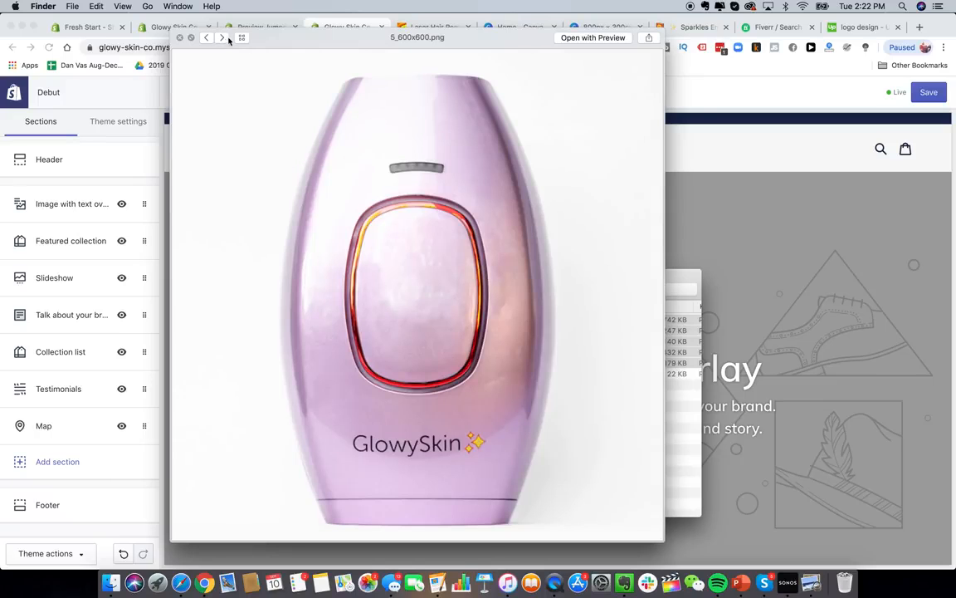
click(180, 37)
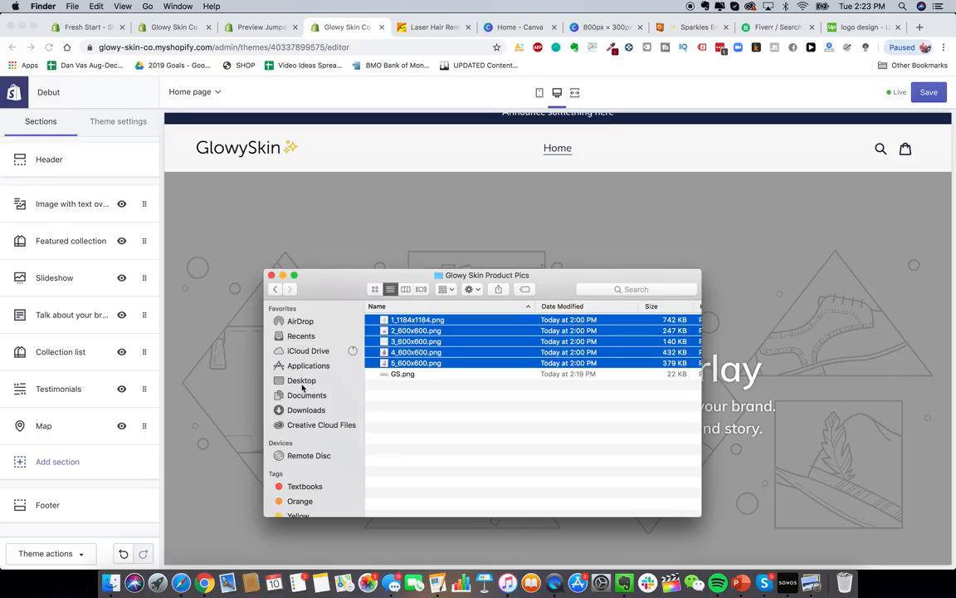
- Preview IMG_9340.jpg and IMG_9326.jpg in the Google Drive Brand Pics folder
click(180, 583)
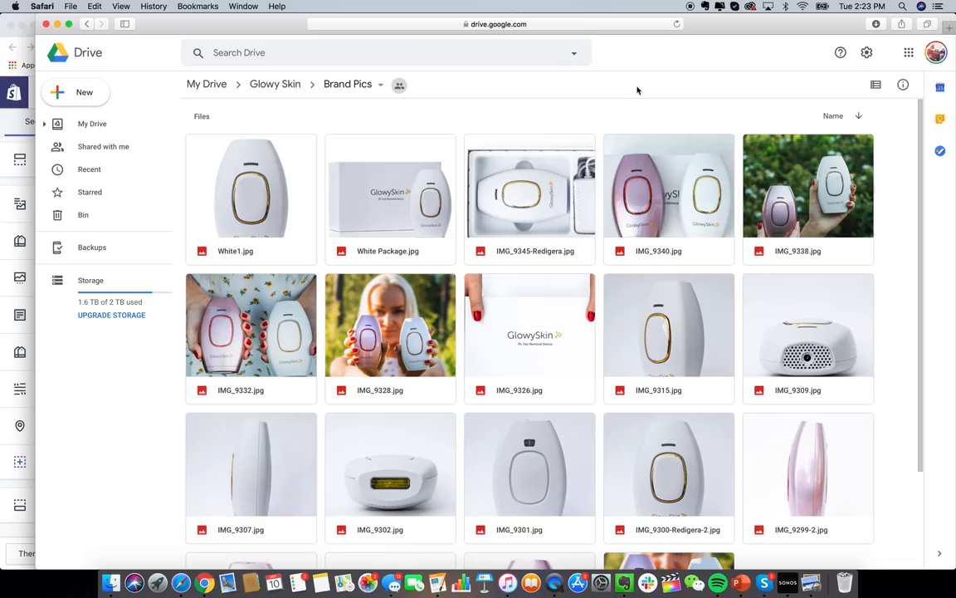
double_click(693, 214)
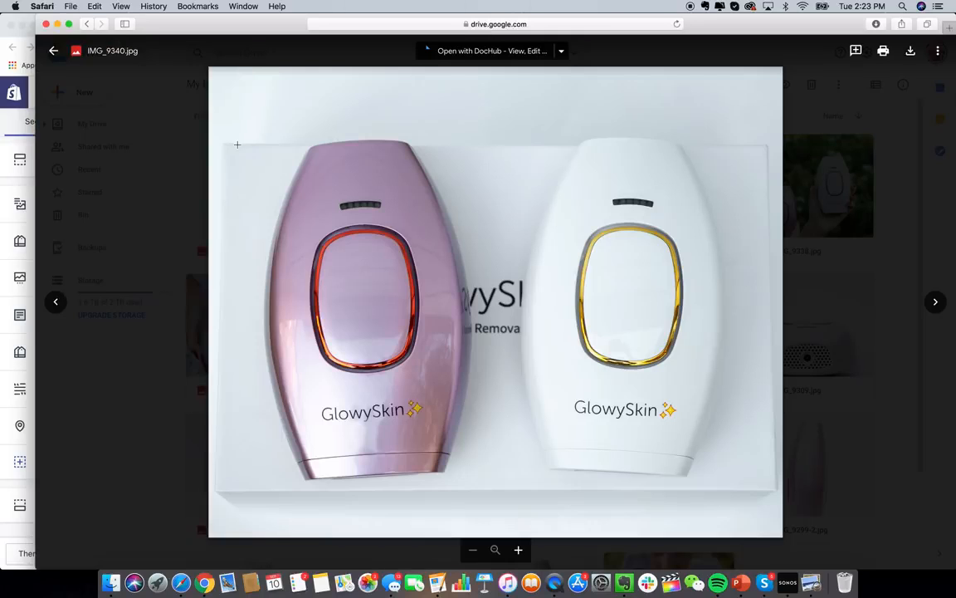
key(Escape)
scroll(625, 353, down, 3)
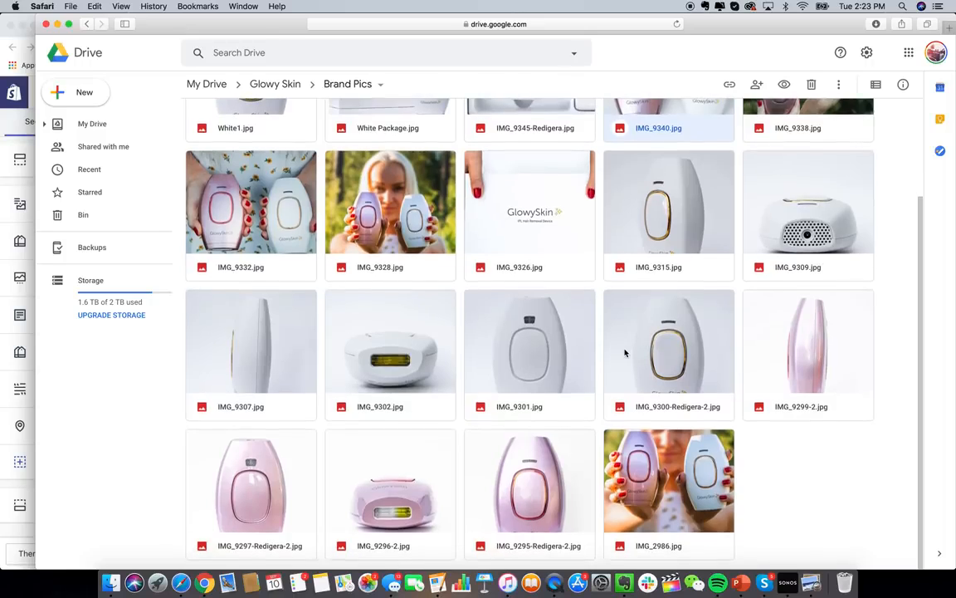
double_click(529, 220)
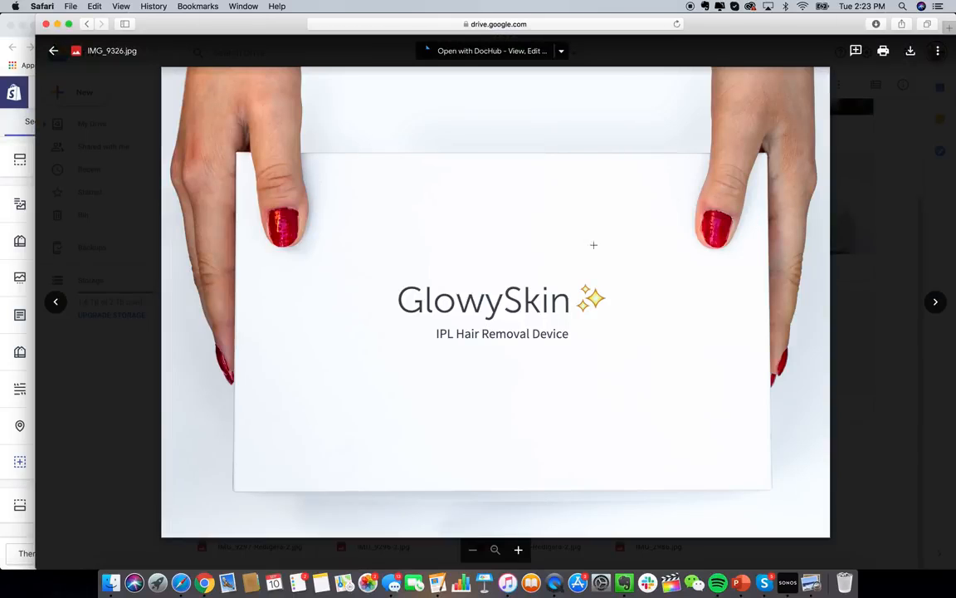
click(873, 194)
scroll(475, 388, up, 3)
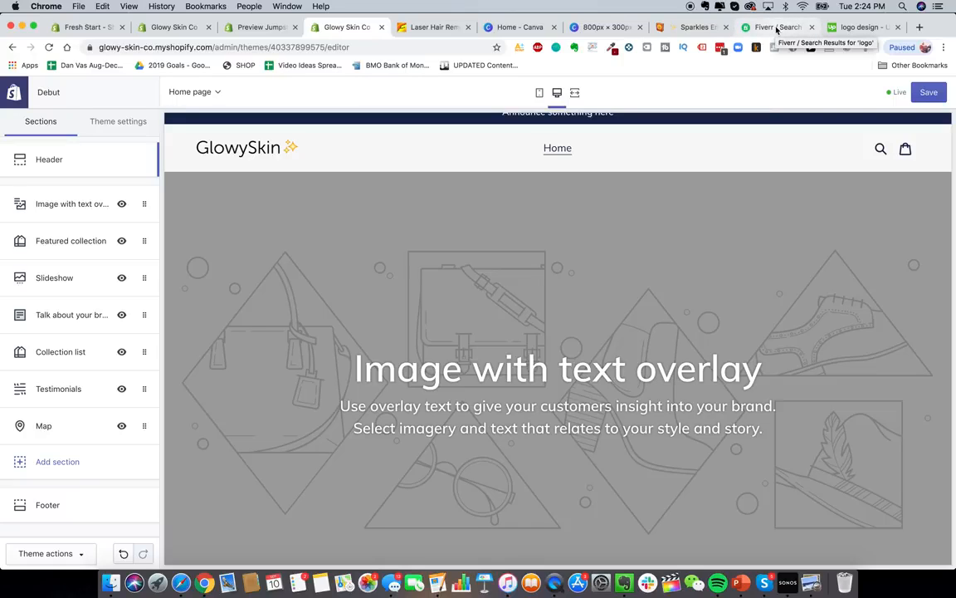
- Set the GlowySkin box product photo as the Image with text overlay section's image
click(855, 26)
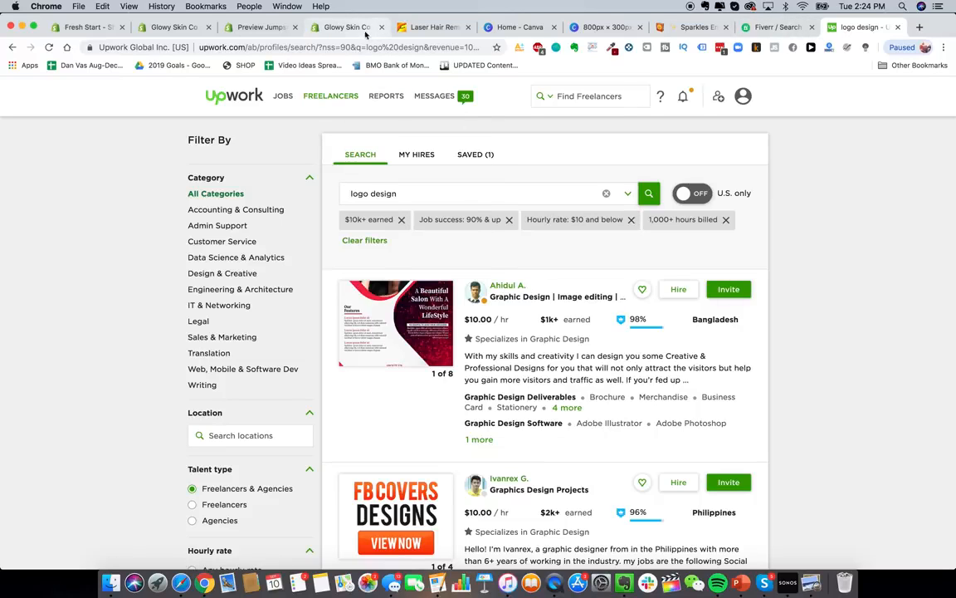
click(320, 29)
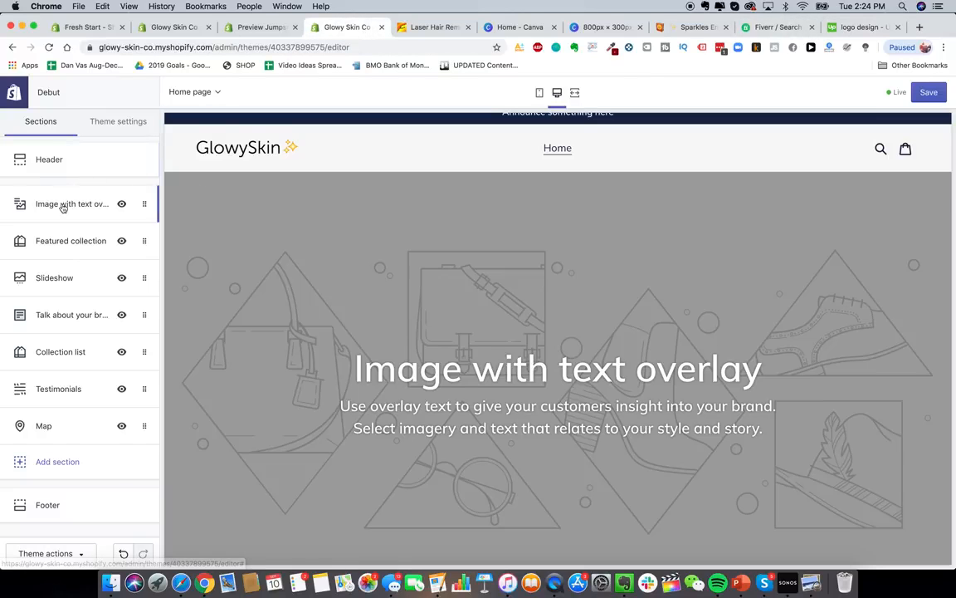
click(62, 205)
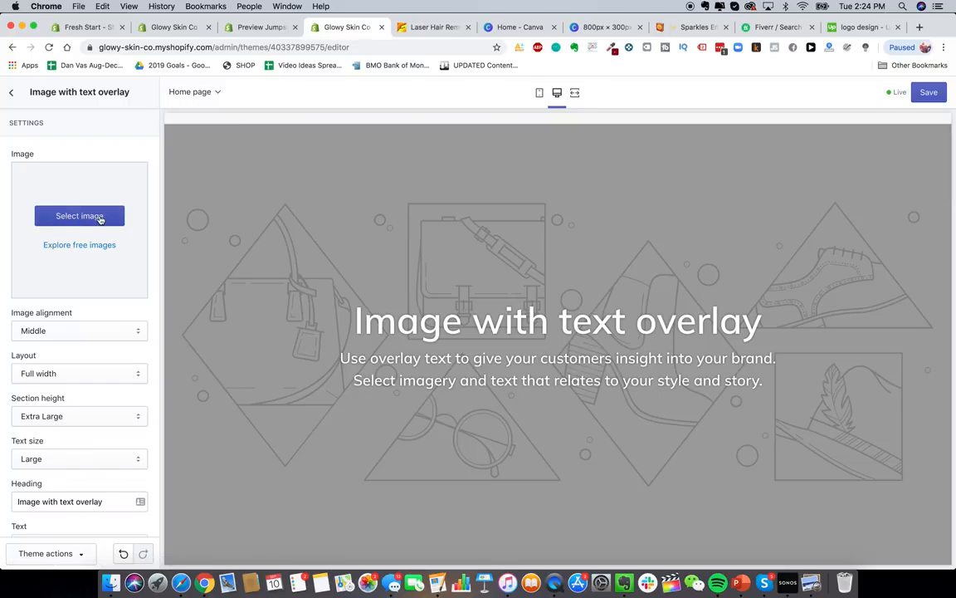
click(100, 217)
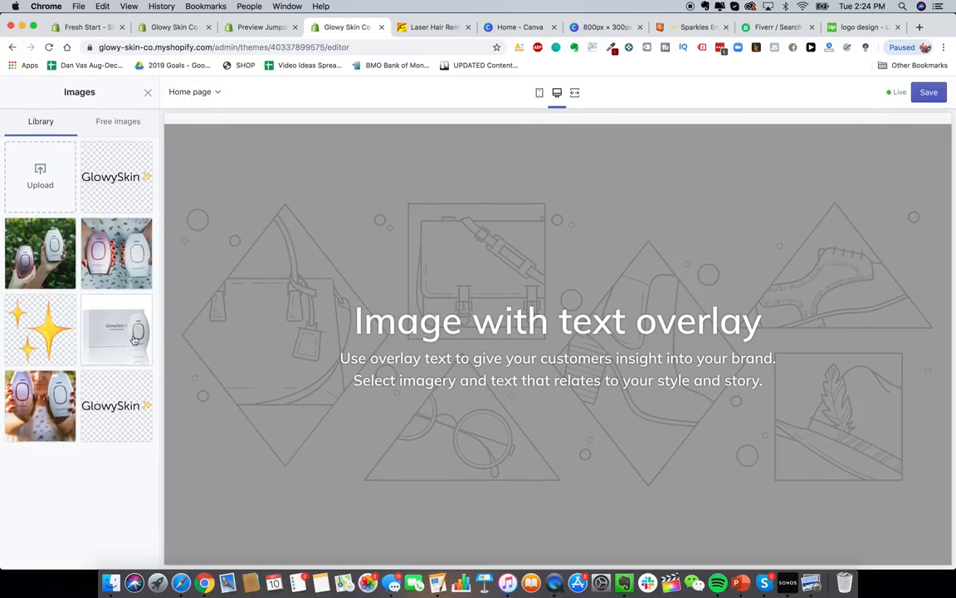
click(130, 356)
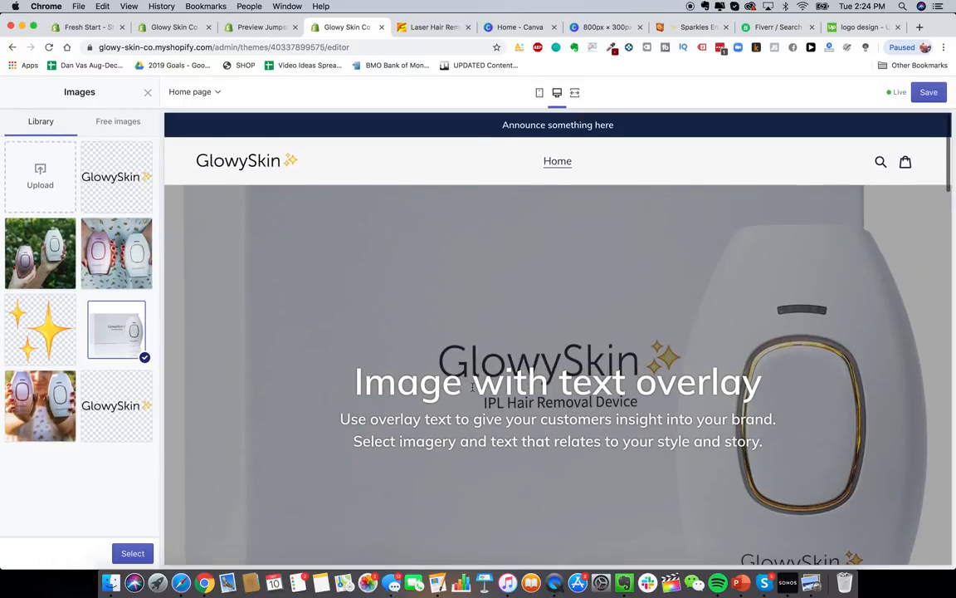
scroll(473, 391, up, 3)
click(133, 553)
- Try Top and Bottom image alignment, then settle on Middle for the banner image
click(83, 352)
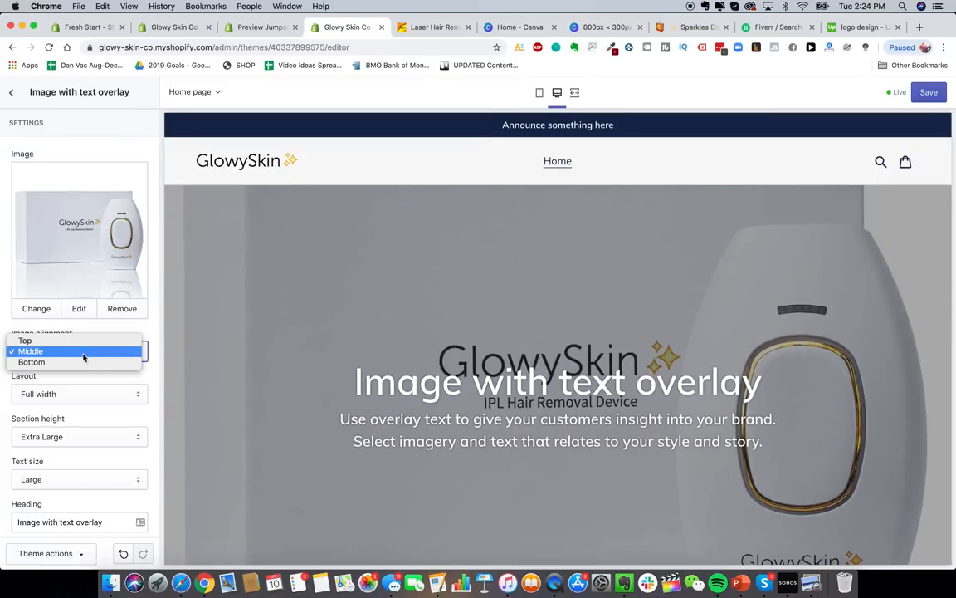
click(78, 340)
click(87, 351)
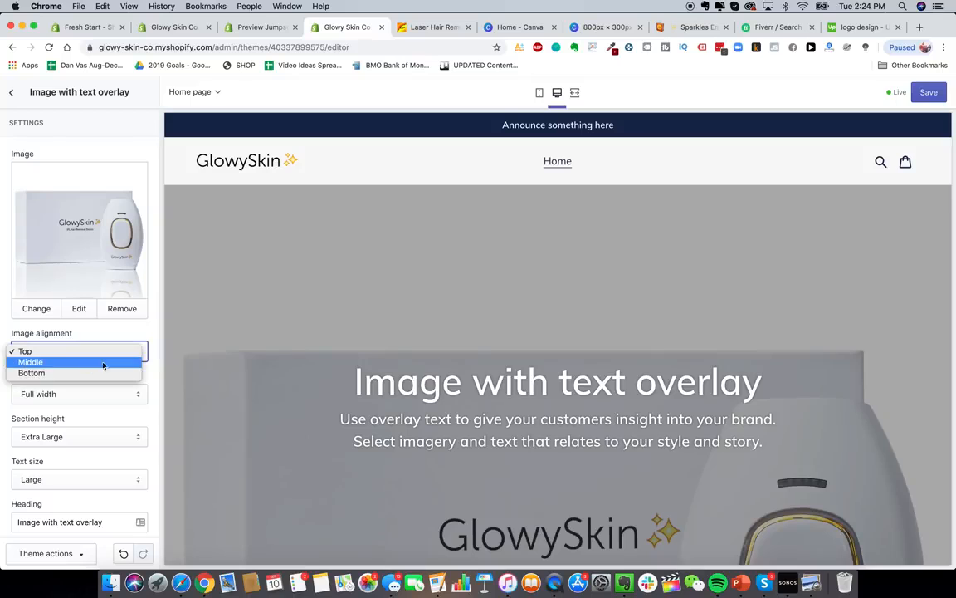
click(430, 361)
scroll(430, 360, down, 5)
scroll(430, 360, up, 5)
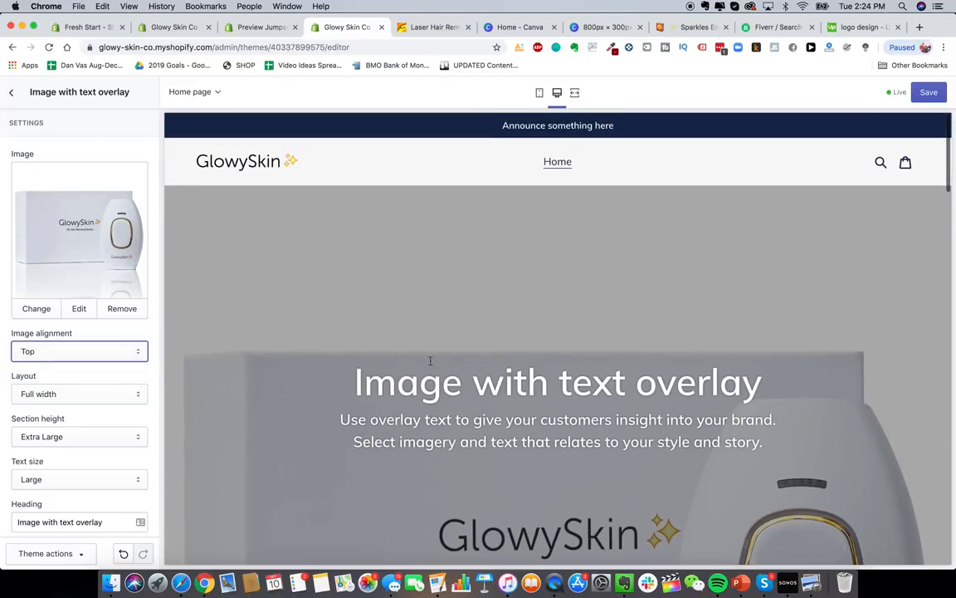
click(62, 356)
click(49, 371)
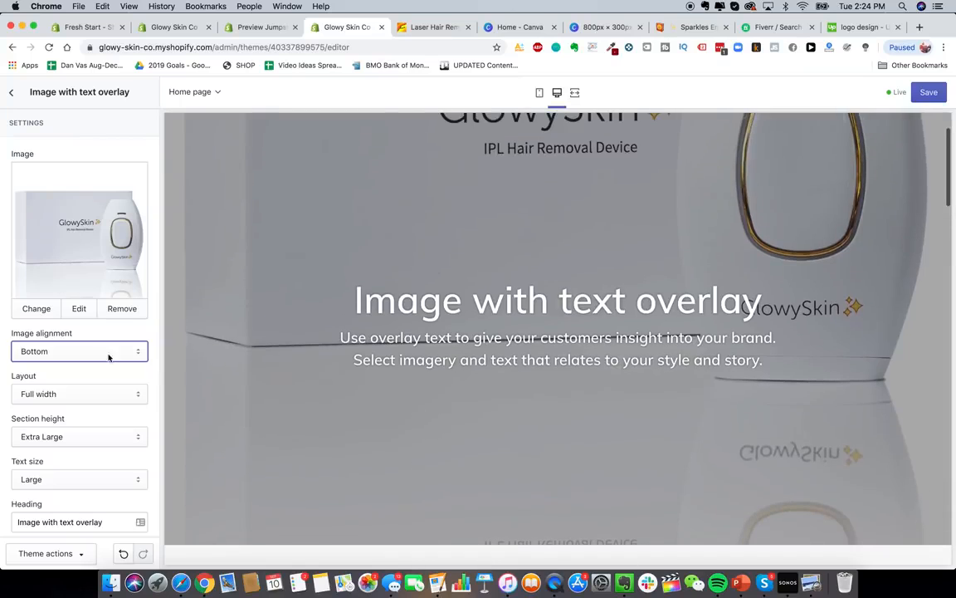
click(99, 352)
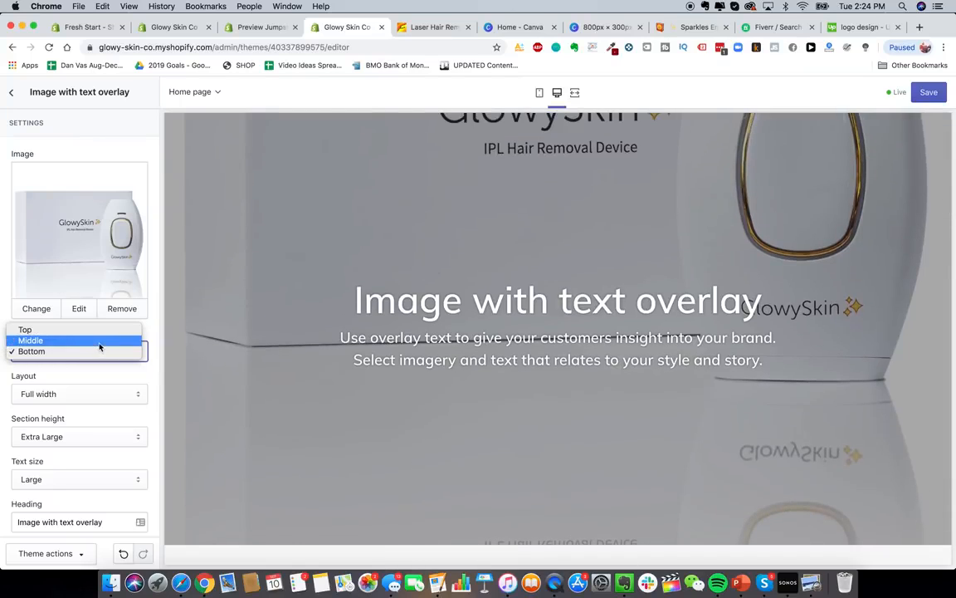
click(100, 341)
- Try a fixed-width layout, then return the section to Full width
click(81, 395)
click(79, 405)
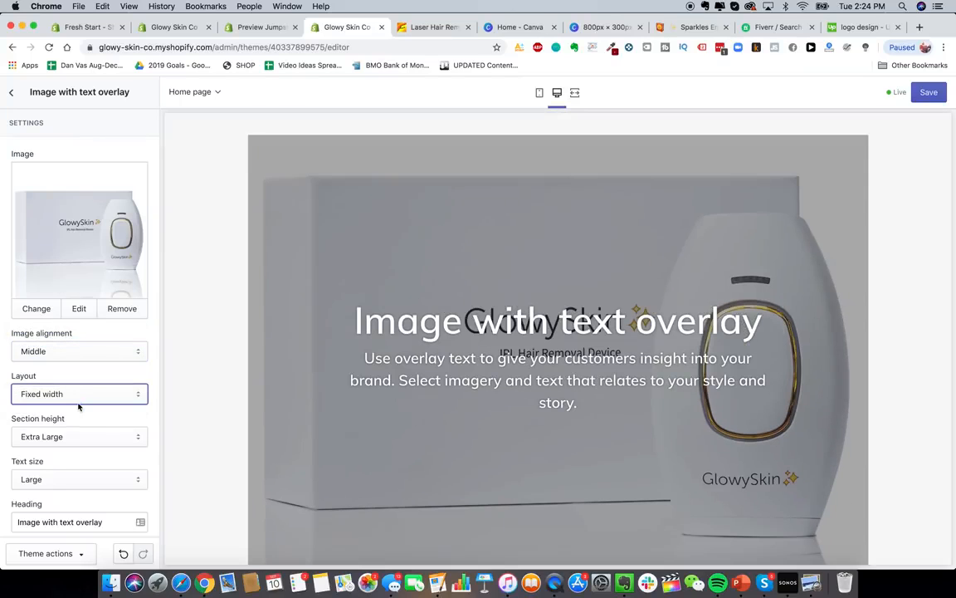
click(81, 395)
click(81, 384)
- Select the whole placeholder text in the banner's Heading field
scroll(108, 348, down, 5)
triple_click(107, 307)
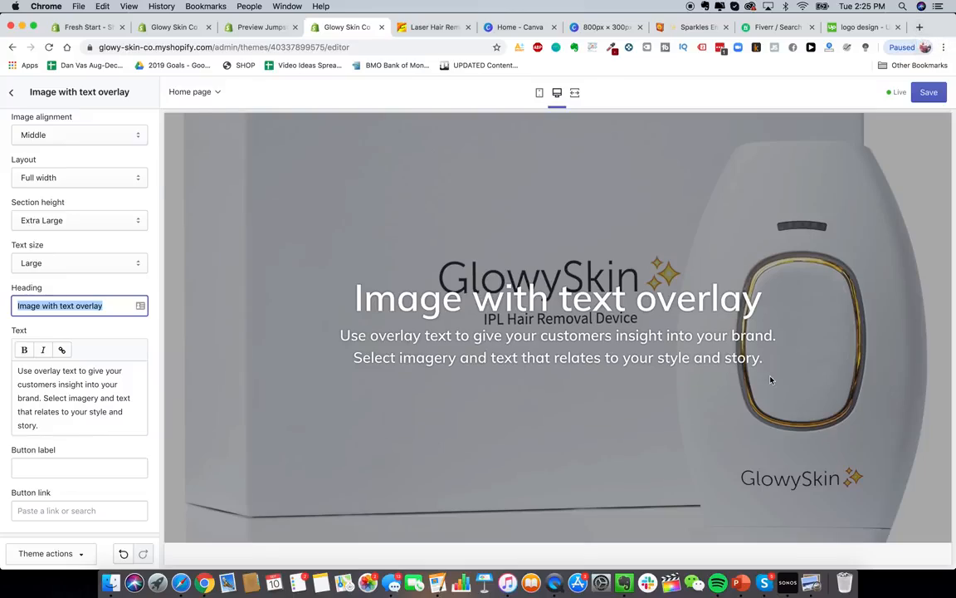
scroll(772, 379, up, 2)
- Load heysilkyskin.com in a new tab and scroll its home page as a design reference
click(919, 28)
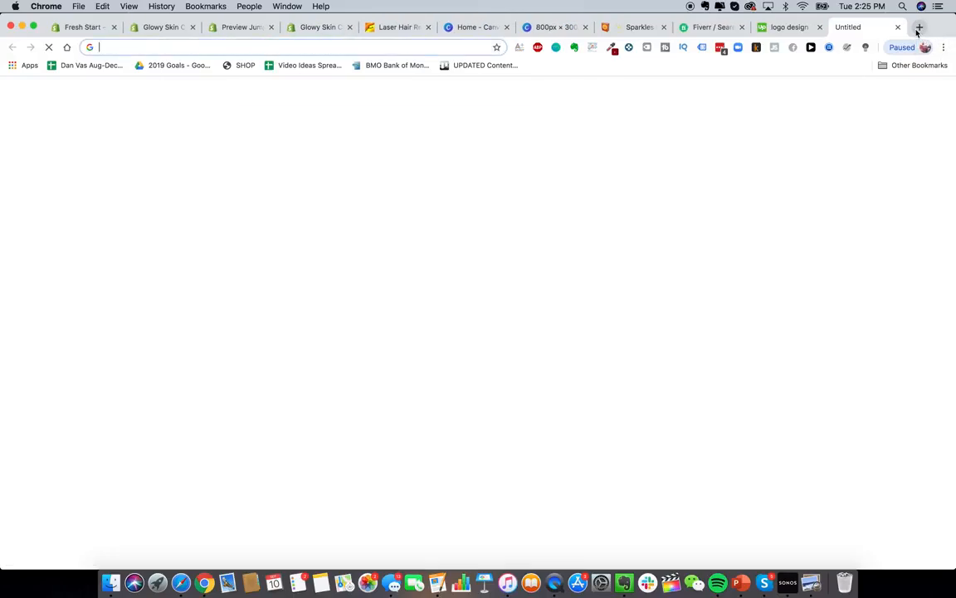
text(heysil)
key(Return)
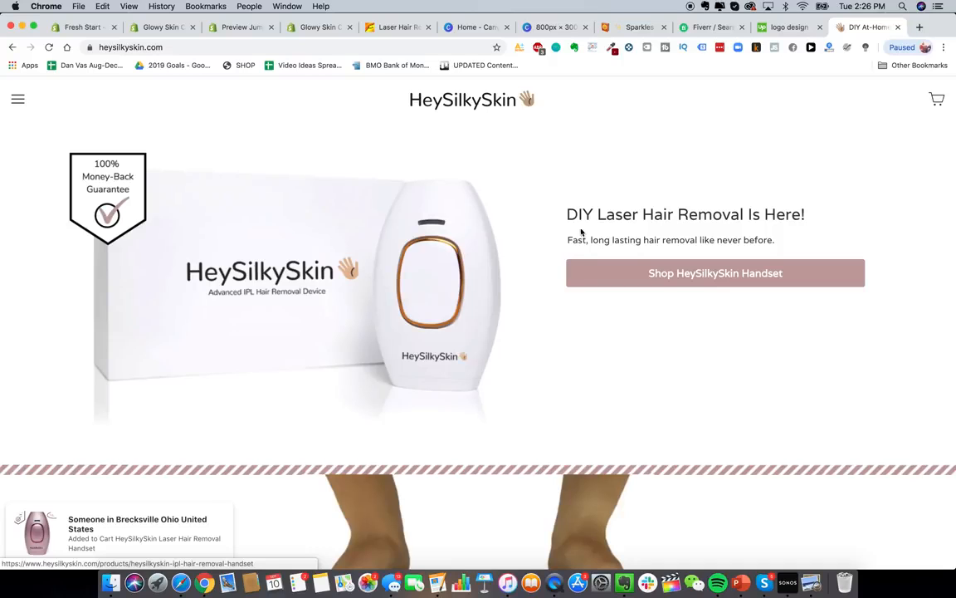
scroll(460, 306, down, 5)
scroll(460, 306, down, 5)
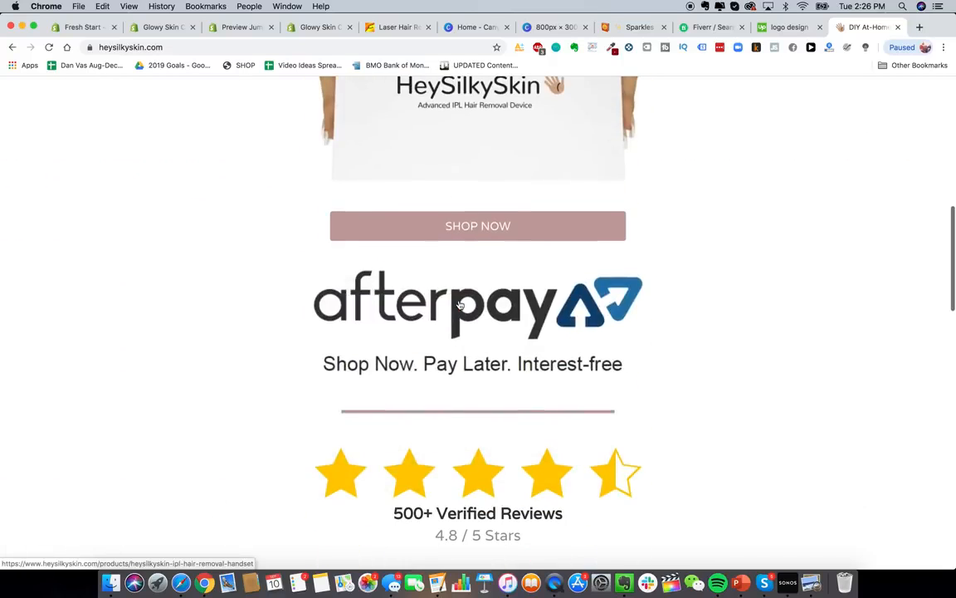
scroll(460, 306, up, 10)
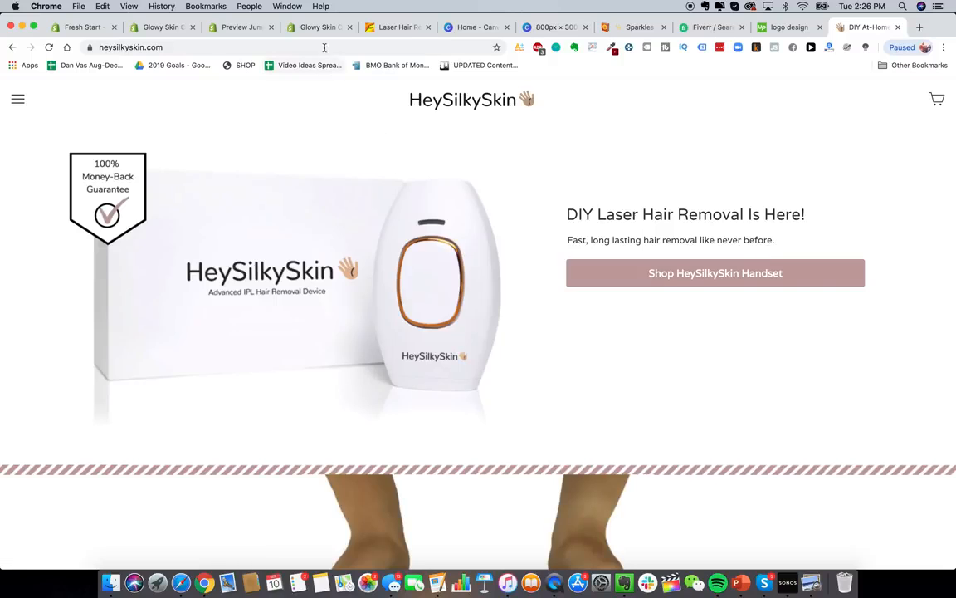
click(295, 28)
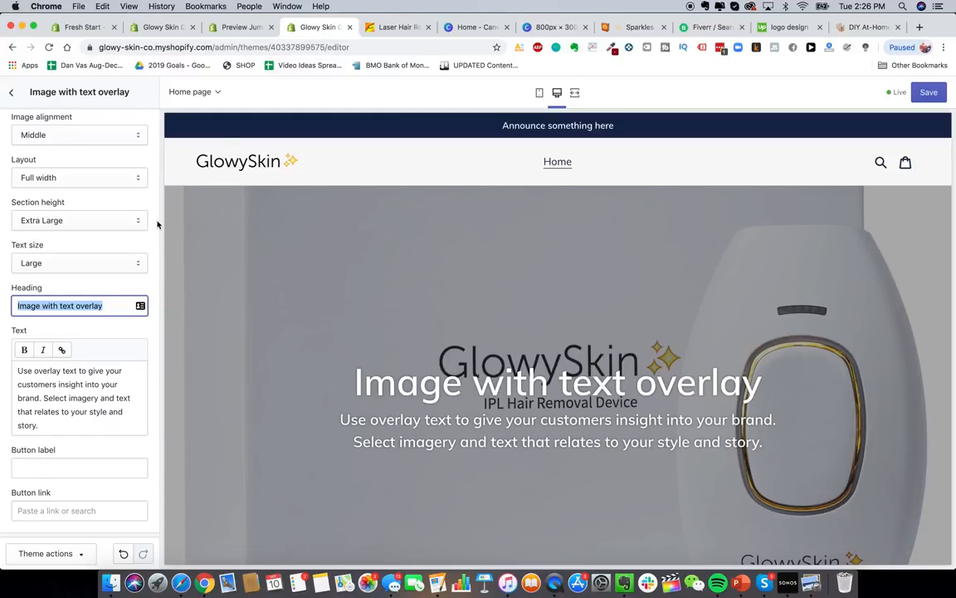
- Enter the heading 'Do-It-Yourself Laser Hair Removal Is Here!', shorten it to 'DIY' and drop the '!'
text(Do-It)
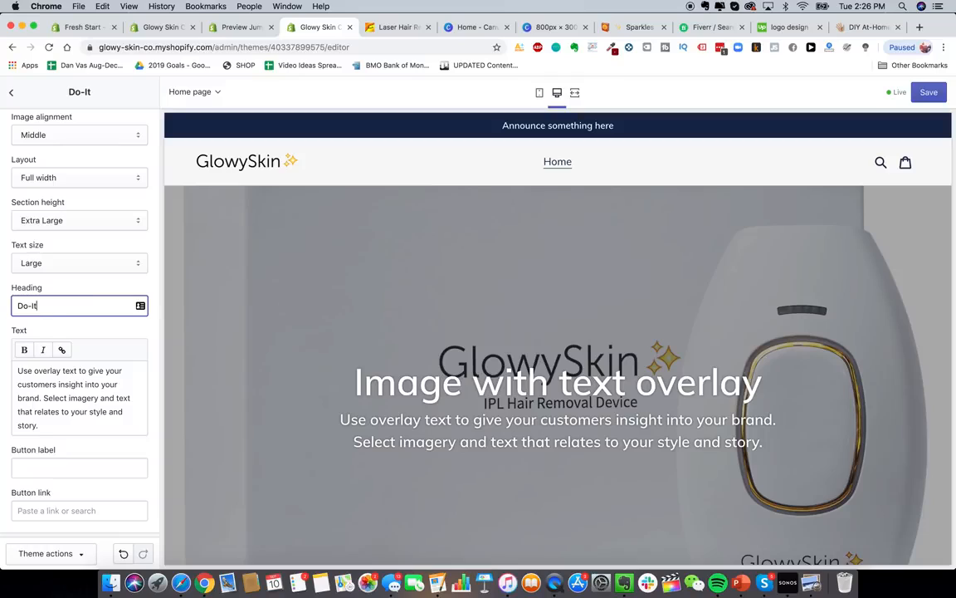
text(-Yourself Laser )
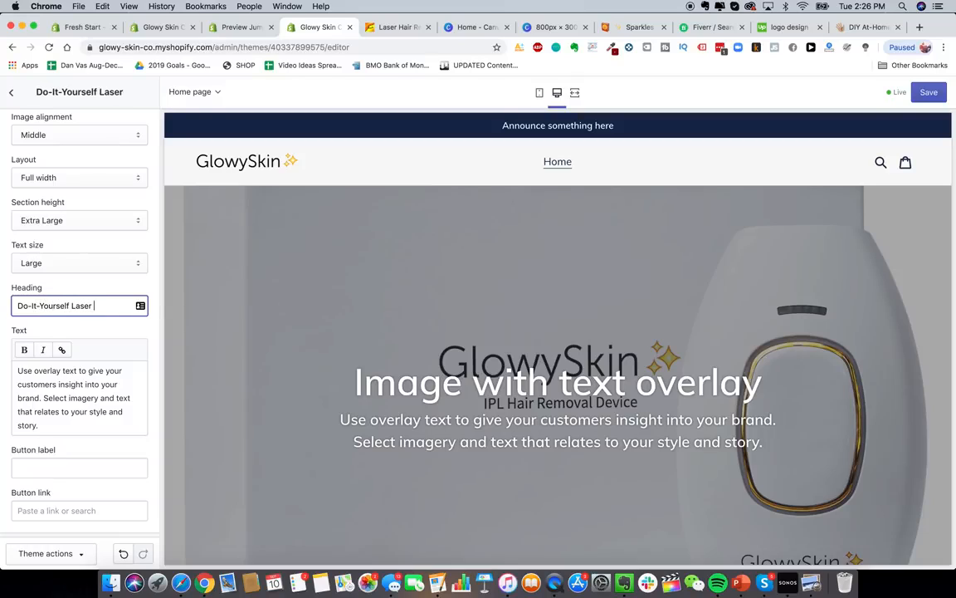
text(Hair Removal Is F)
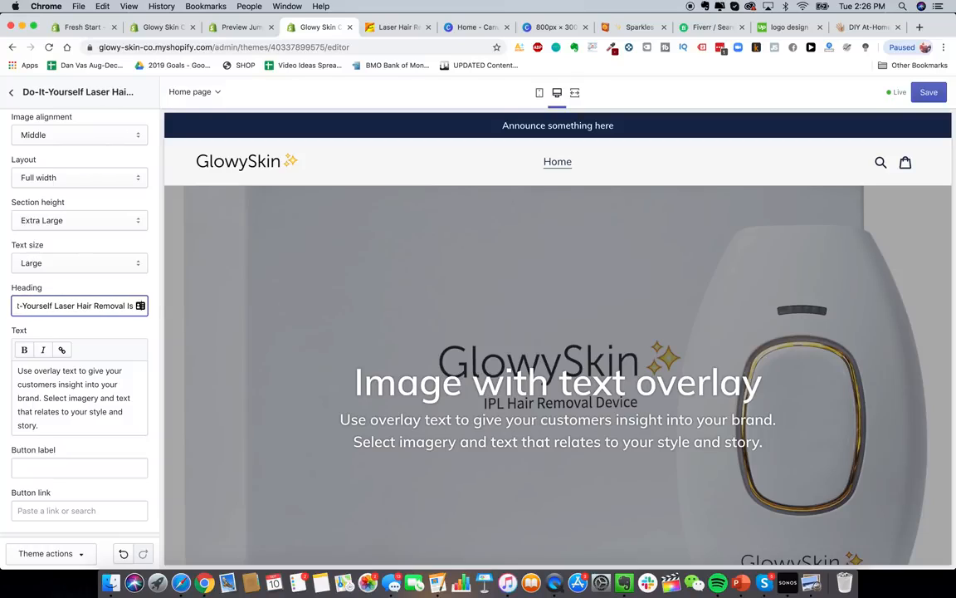
text(ere!)
click(90, 413)
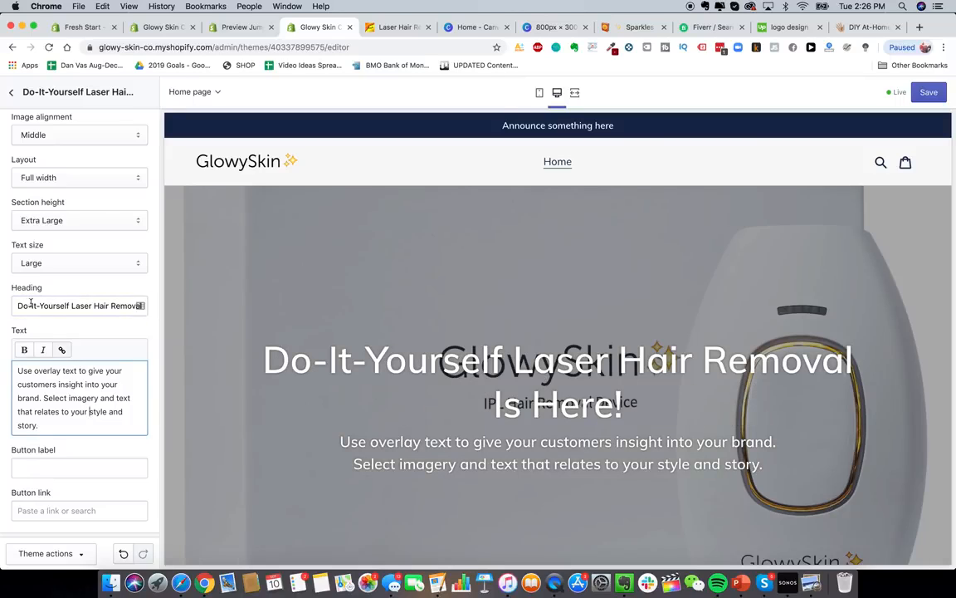
drag(71, 307, 16, 306)
text(DIY)
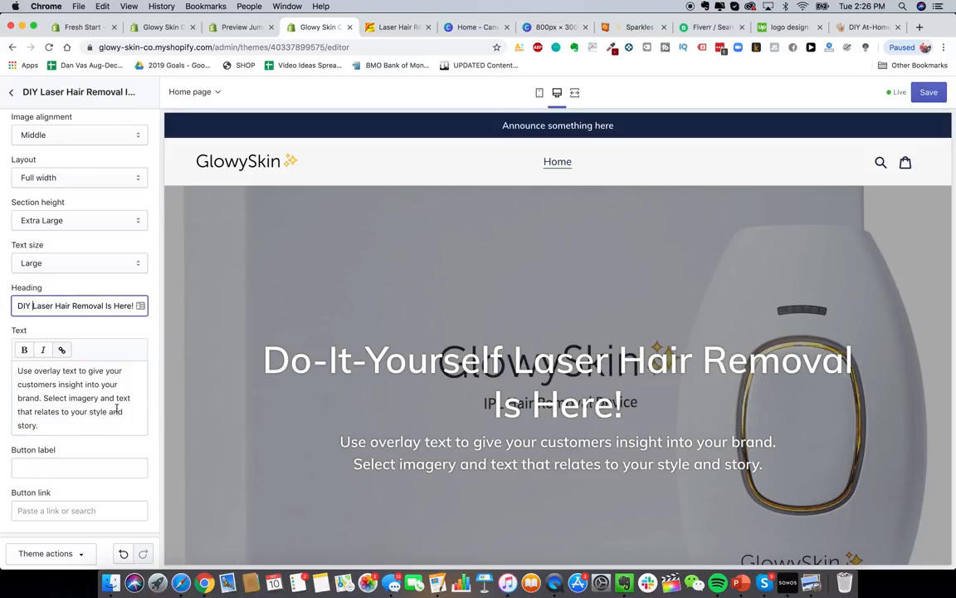
click(117, 407)
scroll(476, 324, down, 1)
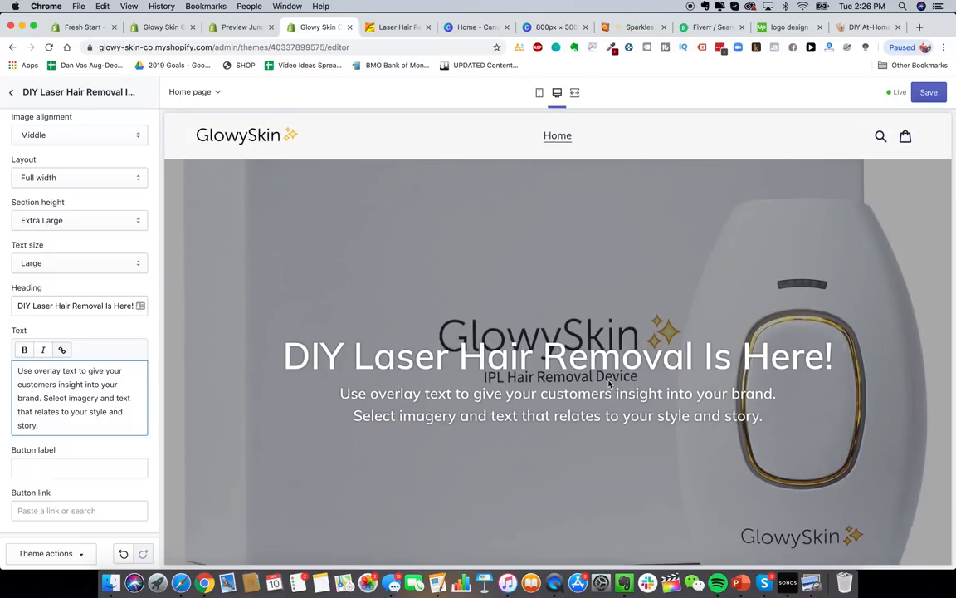
scroll(610, 384, down, 2)
scroll(747, 302, up, 2)
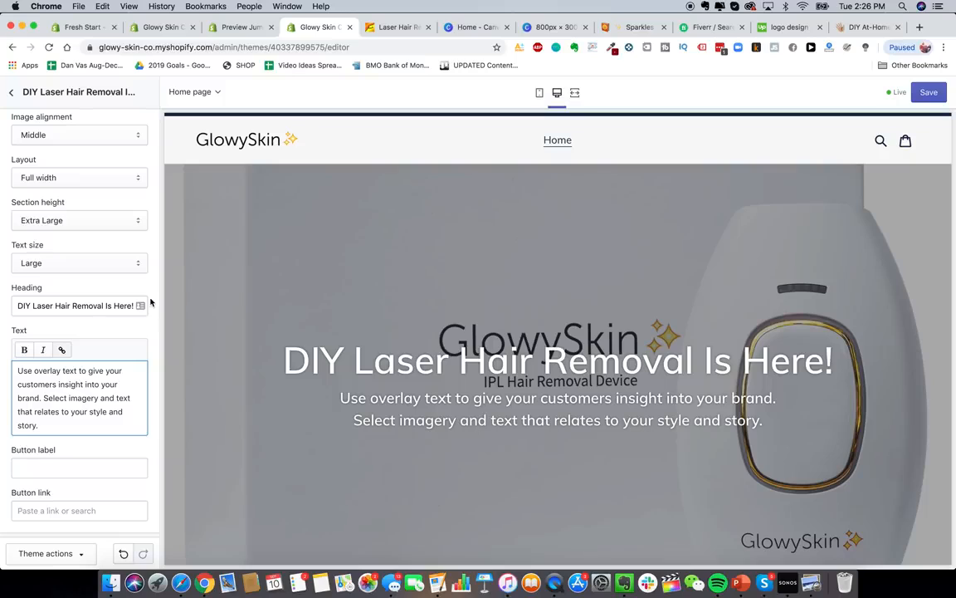
drag(105, 306, 133, 306)
click(133, 306)
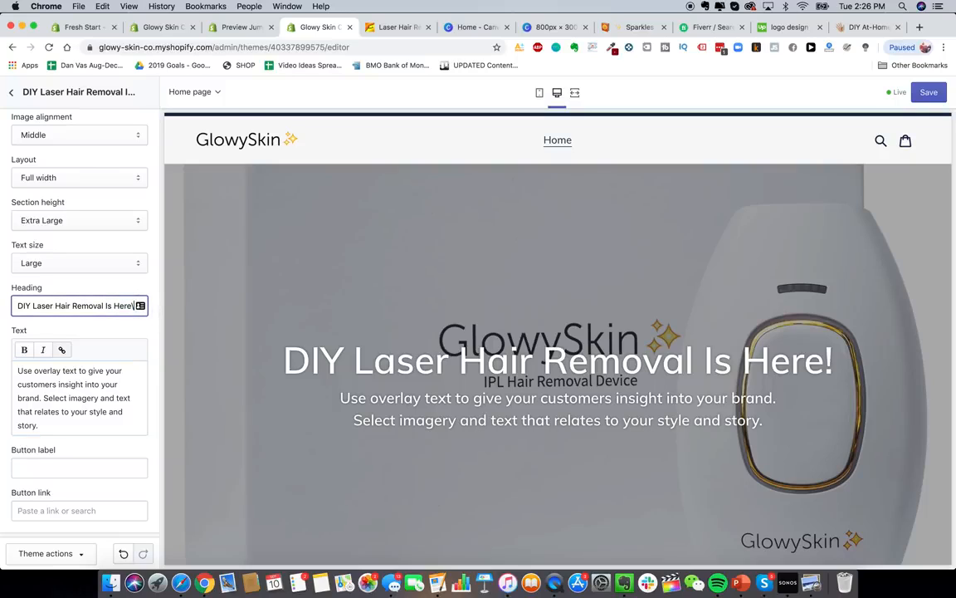
key(BackSpace)
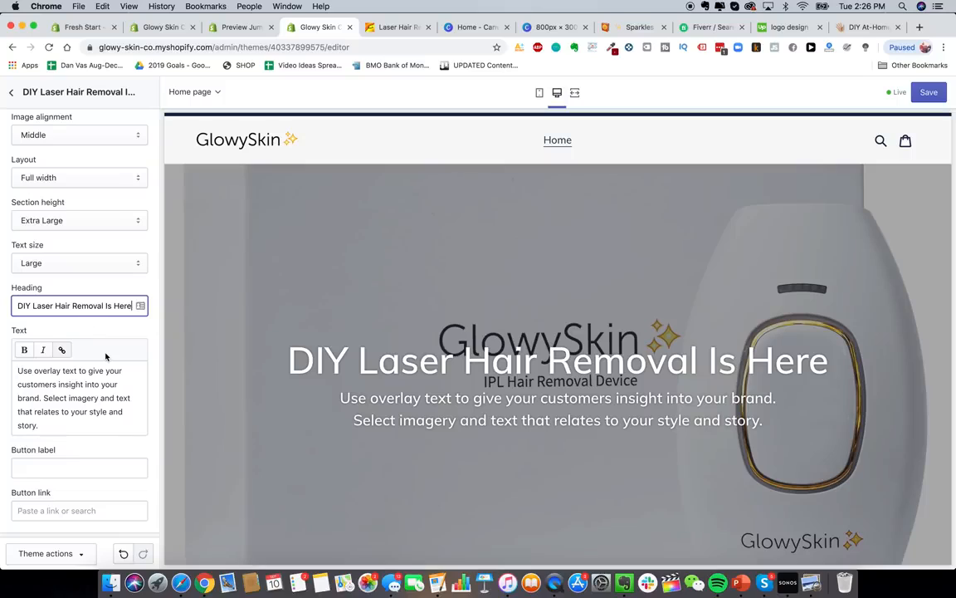
scroll(105, 356, down, 1)
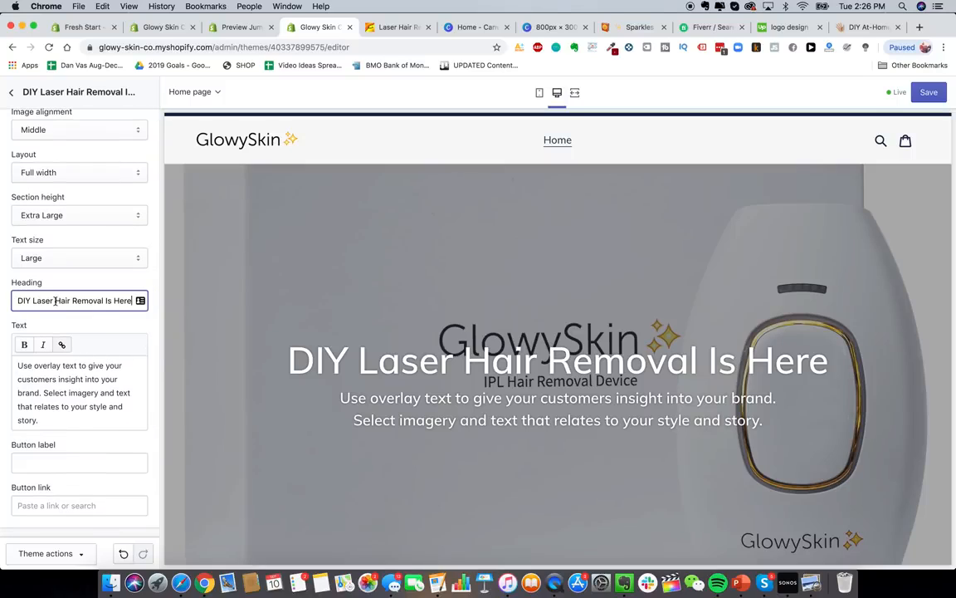
- Try 'Premium Laser' at the heading's start, then restore it to 'DIY Laser'
drag(55, 300, 3, 302)
text(Premium Laser)
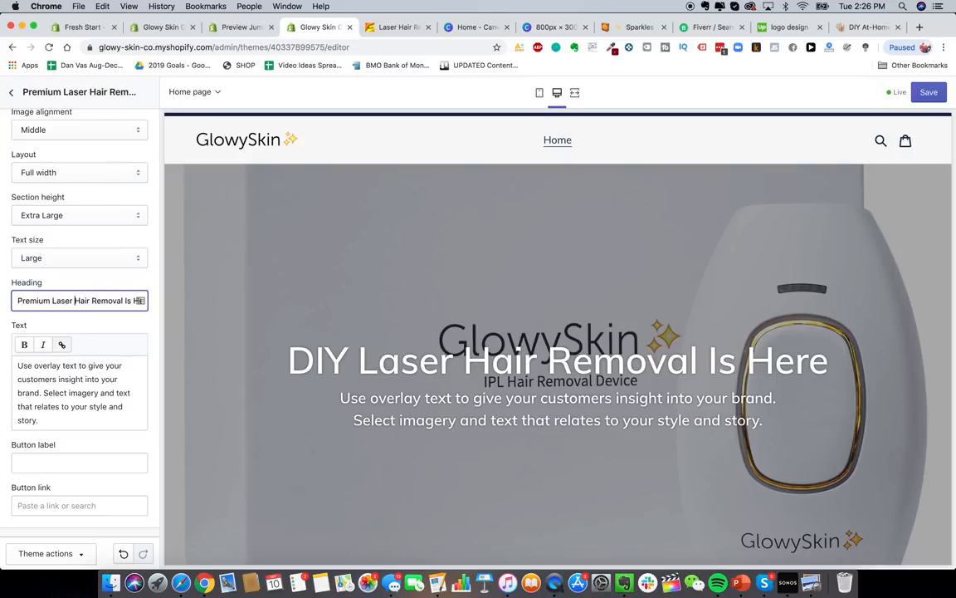
scroll(79, 292, up, 2)
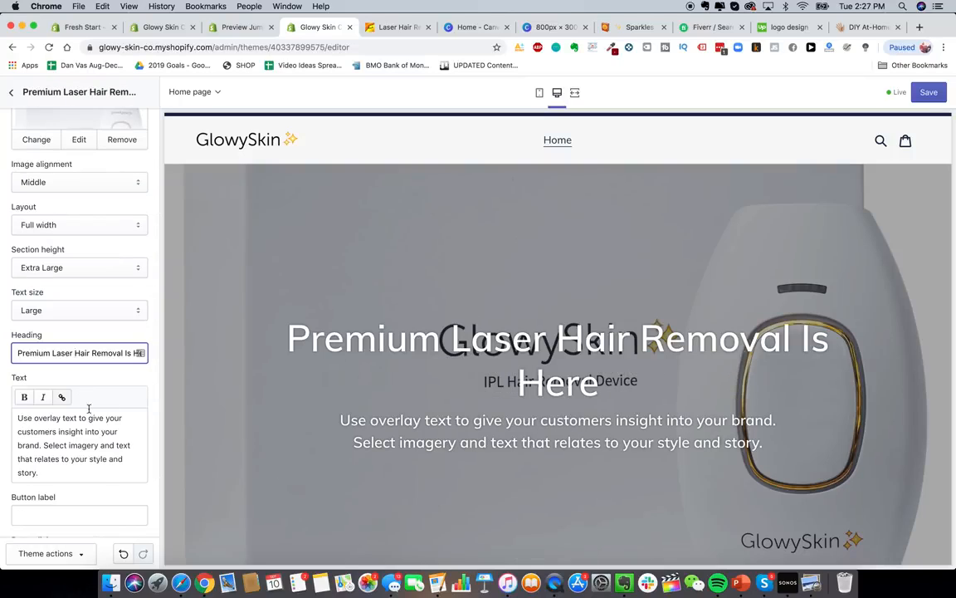
double_click(33, 353)
text(Di)
key(BackSpace)
text(IY)
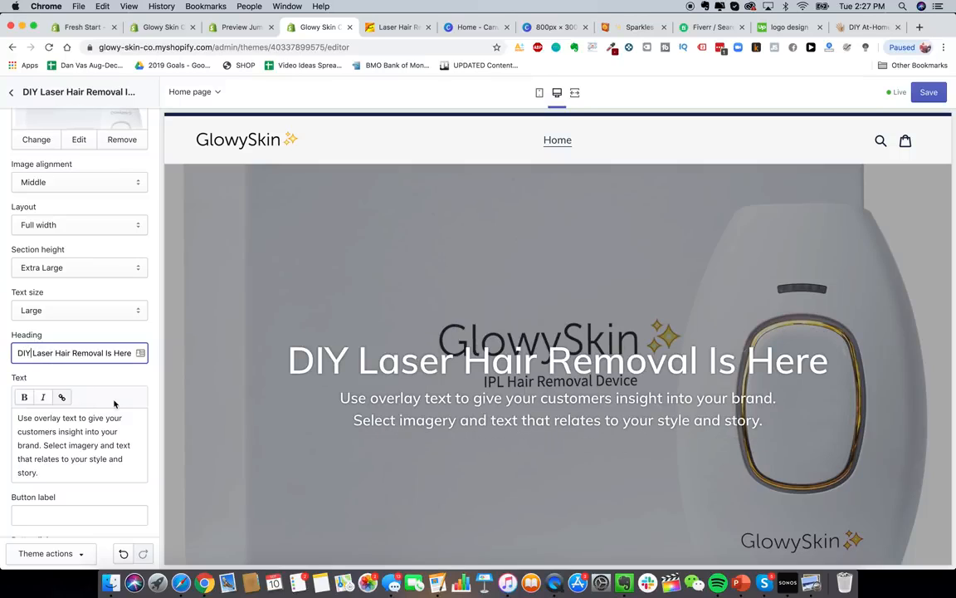
- Replace the placeholder description with 'The best laser hair removal device on the…' tagline
scroll(114, 403, down, 1)
triple_click(76, 409)
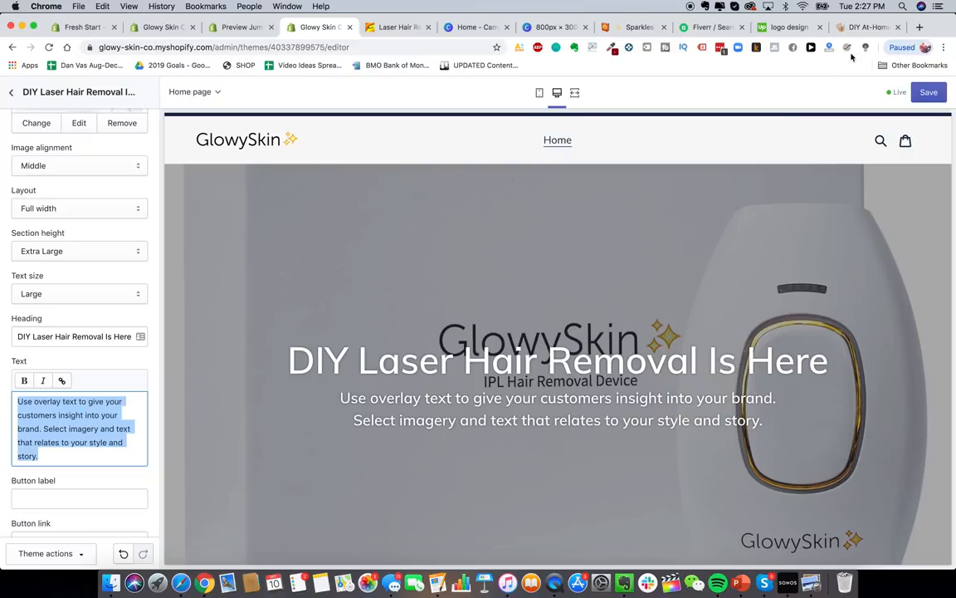
text(The be)
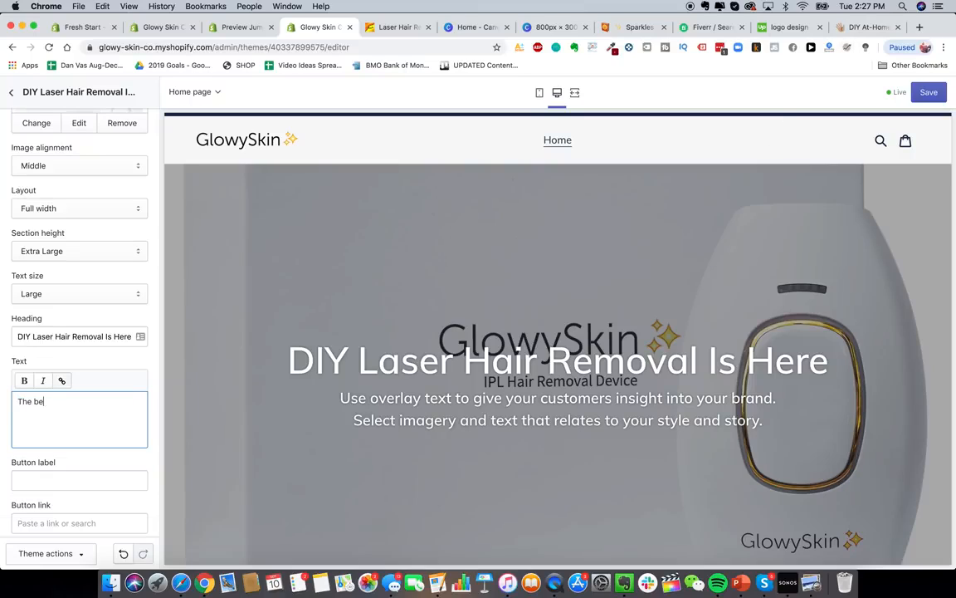
text(st laser hair removal device on the planet.)
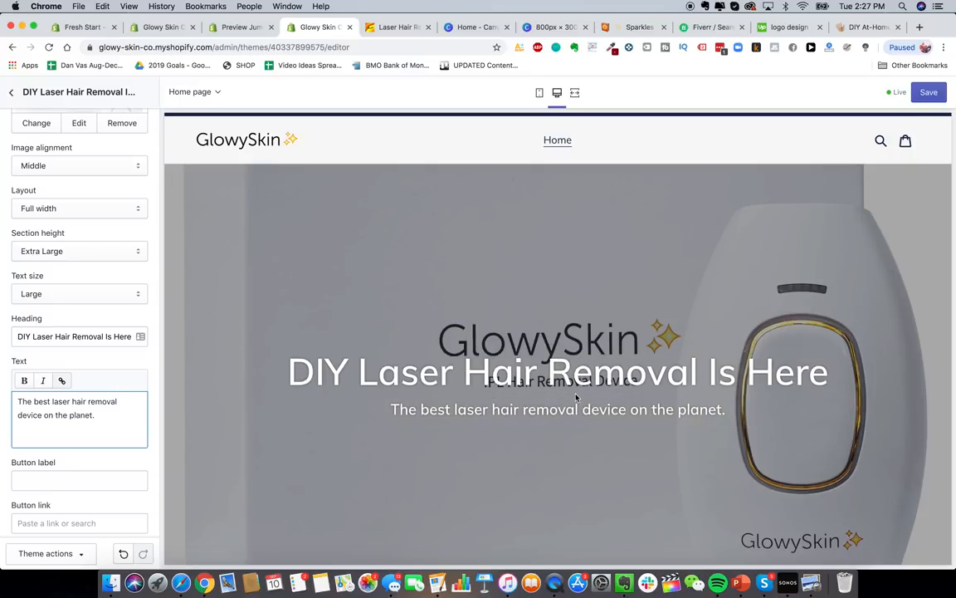
scroll(86, 470, down, 2)
- Set the banner's button label to SHOP NOW
click(118, 417)
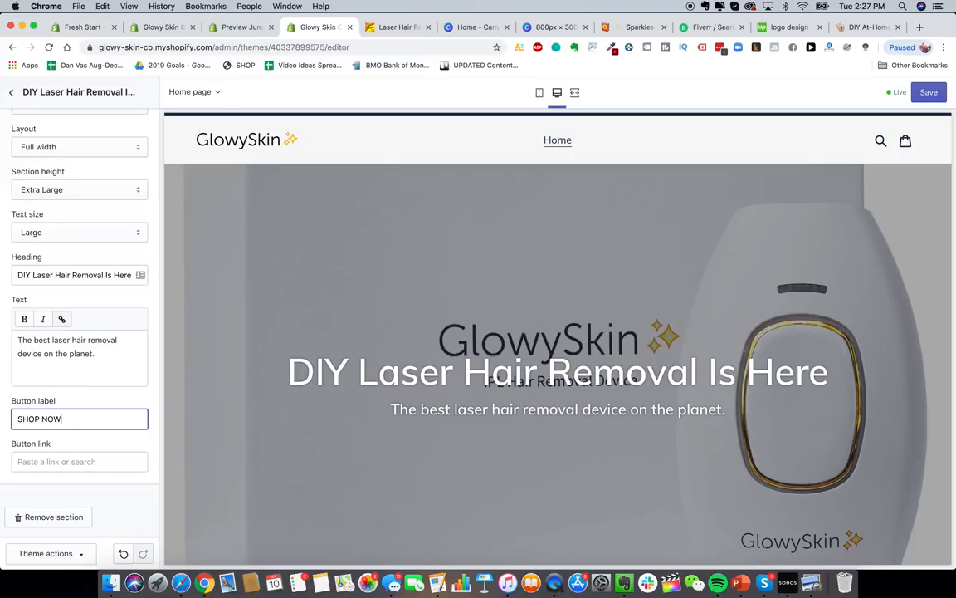
scroll(538, 387, down, 4)
scroll(538, 387, up, 3)
click(523, 387)
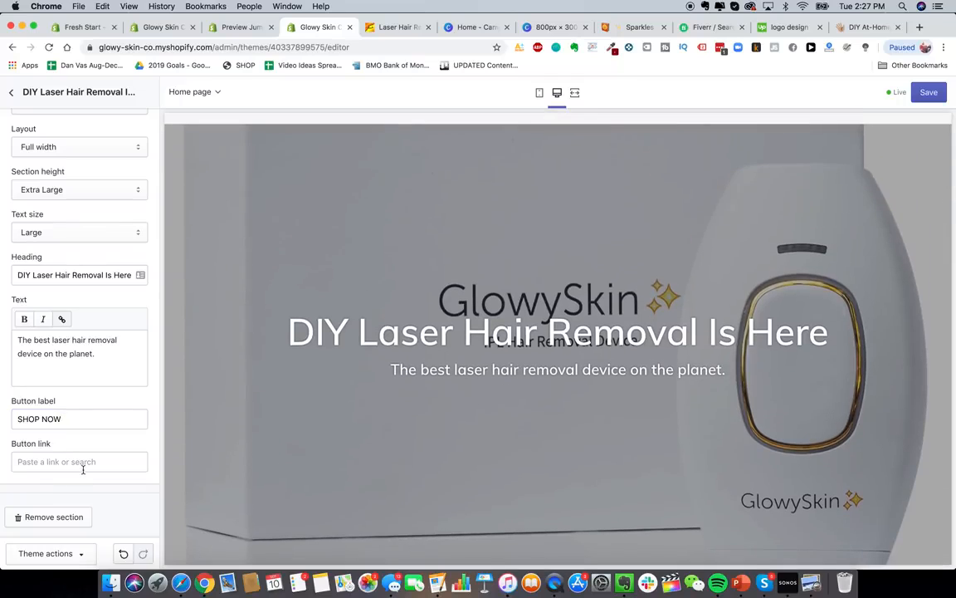
scroll(108, 322, up, 5)
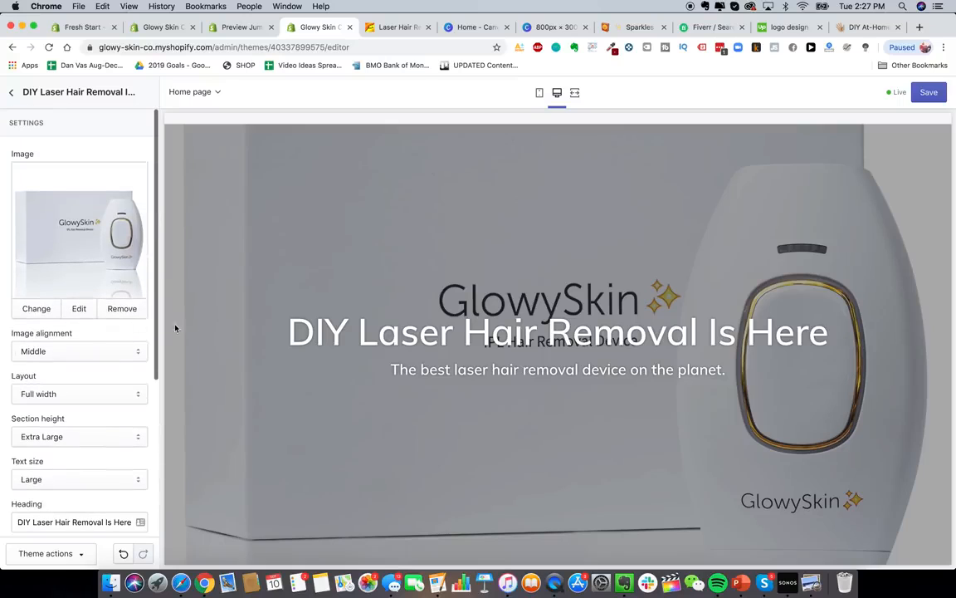
- Try two products per row in Featured collection, revert to three, then hide that section
scroll(286, 224, up, 2)
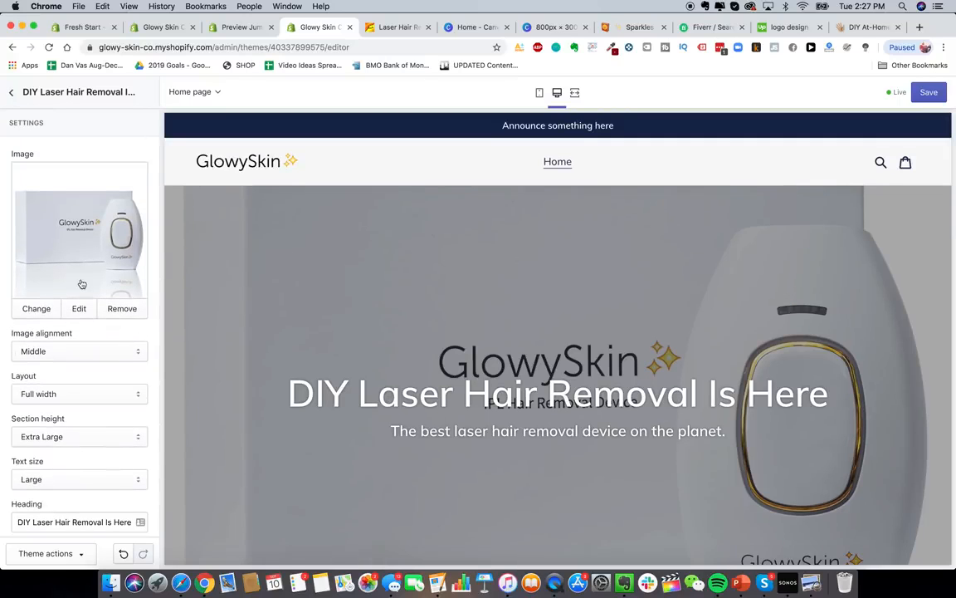
scroll(81, 280, down, 5)
scroll(81, 280, up, 5)
click(11, 91)
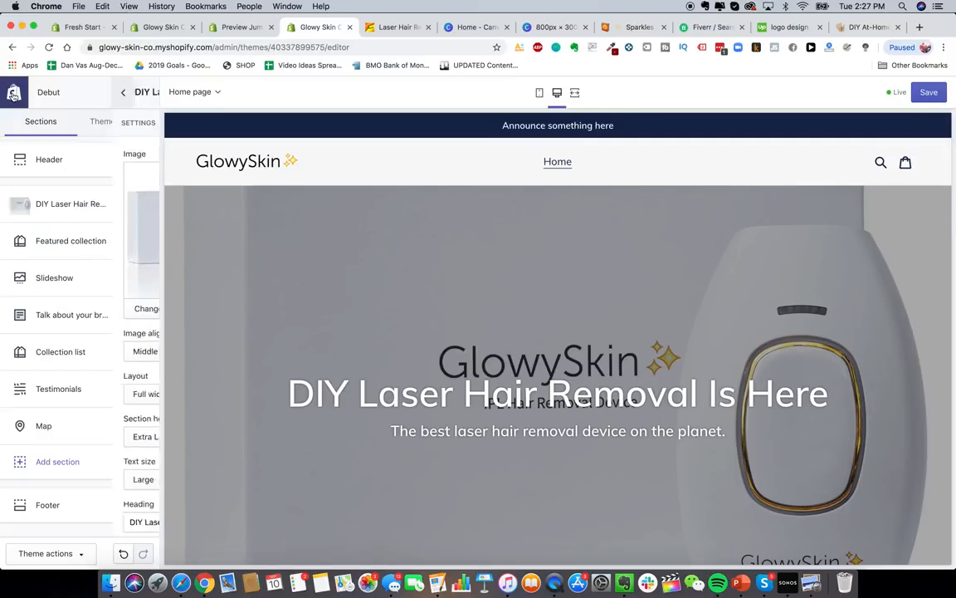
scroll(441, 339, down, 3)
scroll(441, 337, up, 3)
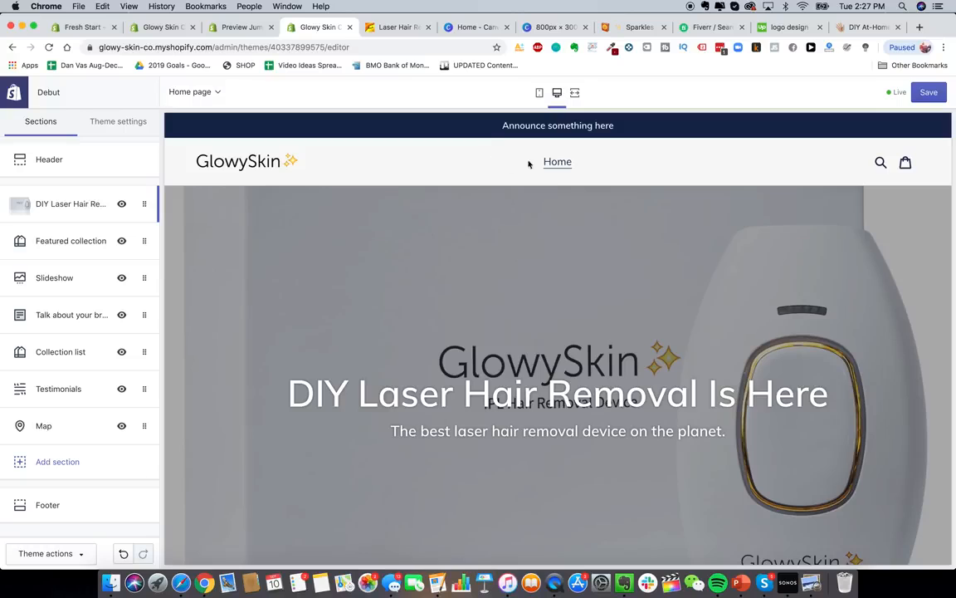
scroll(357, 243, down, 6)
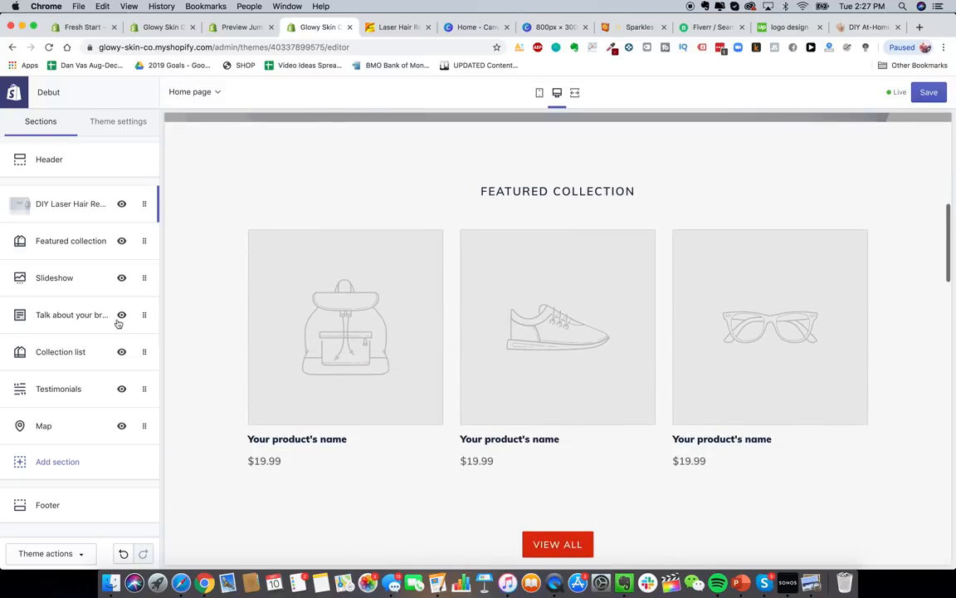
scroll(345, 251, up, 2)
scroll(345, 252, down, 3)
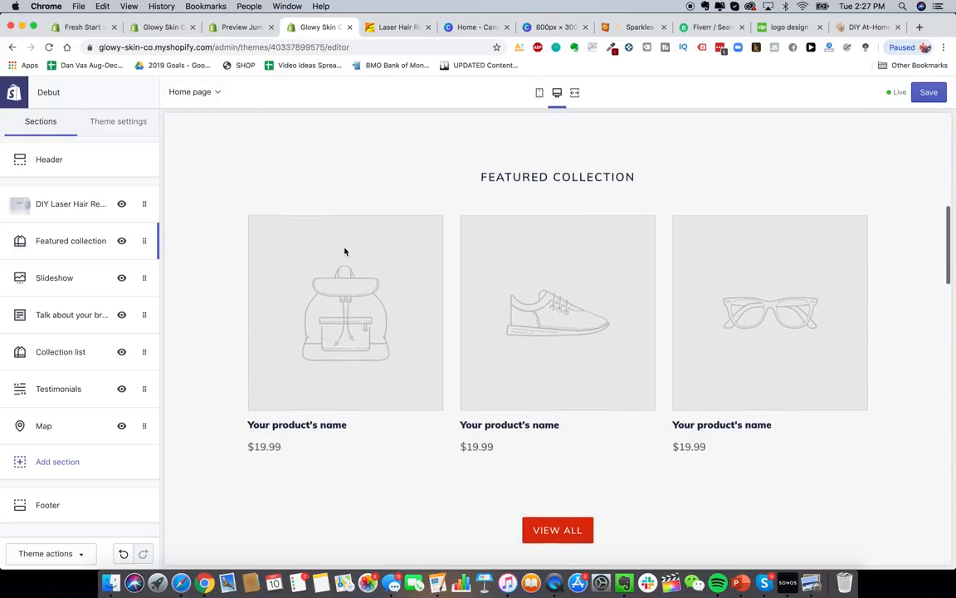
click(63, 241)
drag(52, 292, 18, 293)
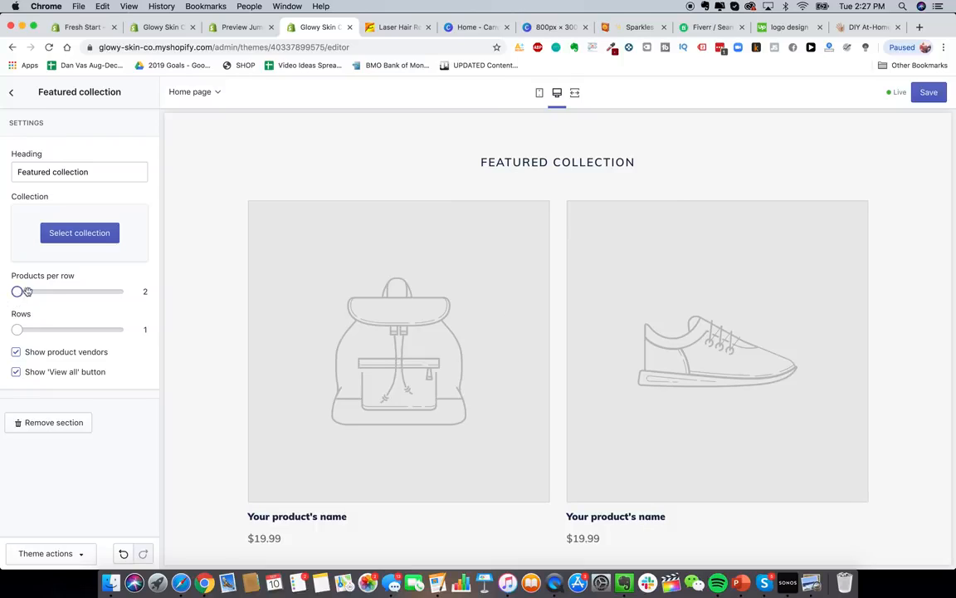
drag(28, 291, 37, 292)
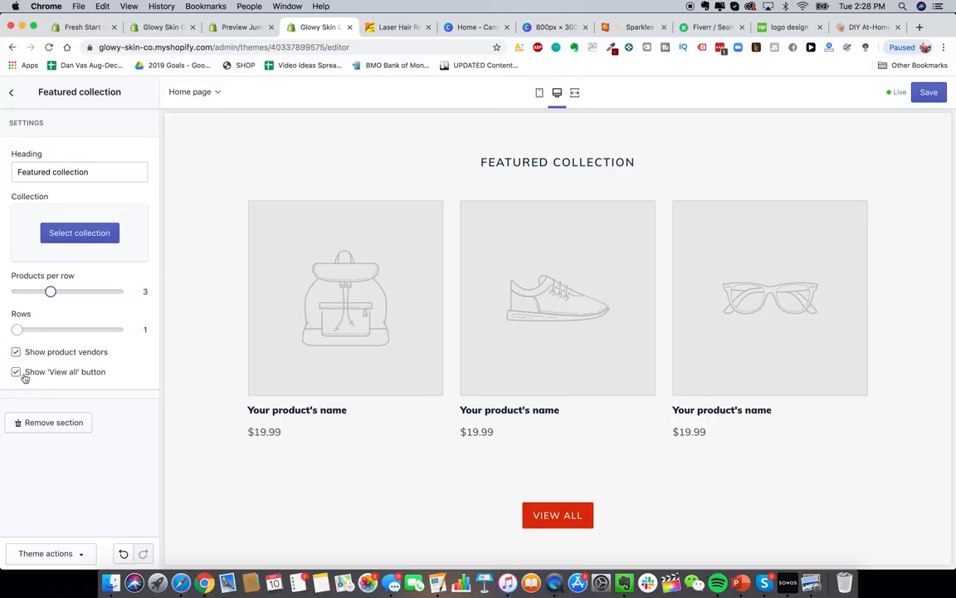
click(11, 92)
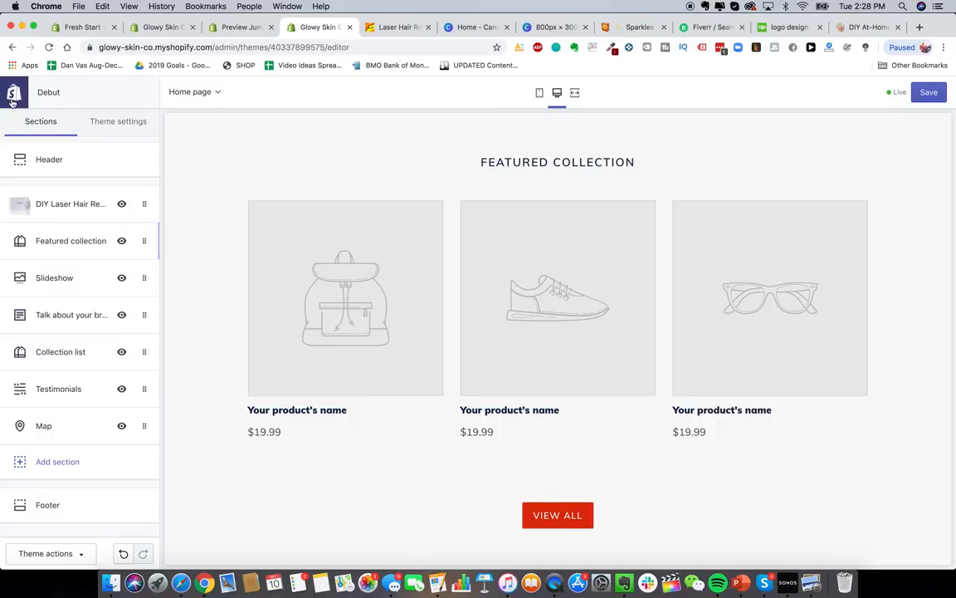
click(122, 242)
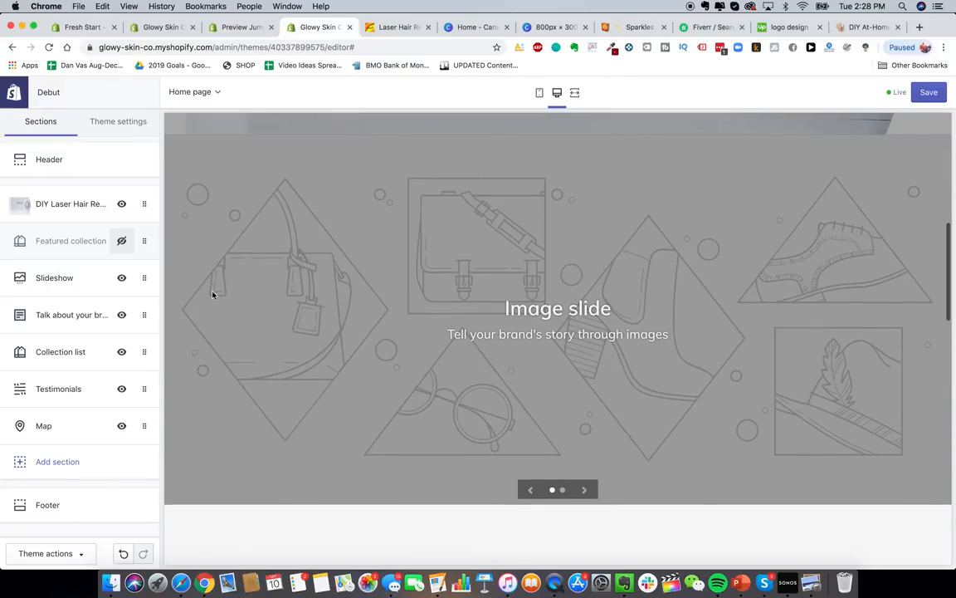
- Look over the Talk about your brand section, then hide the Map section
scroll(437, 414, down, 5)
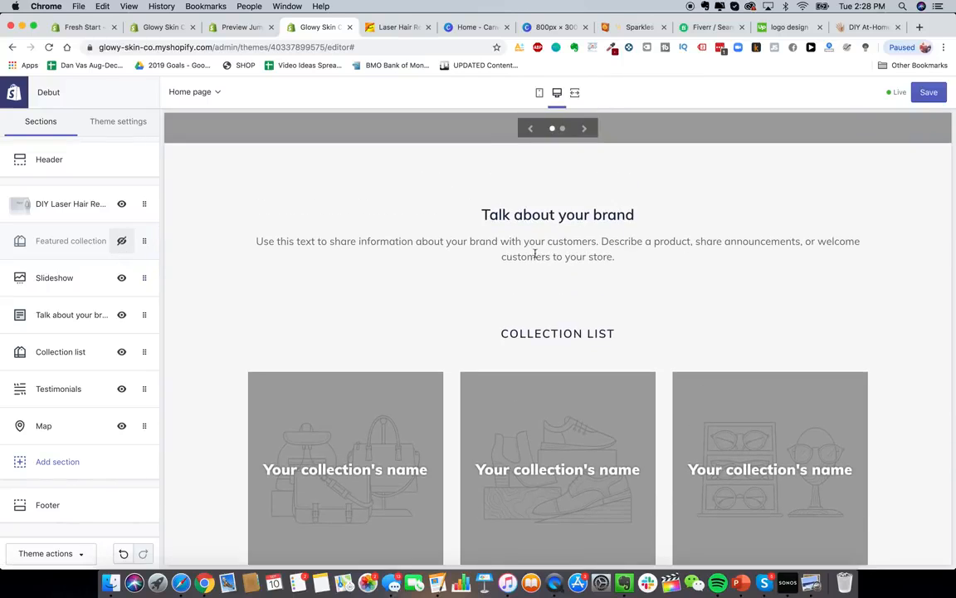
click(62, 315)
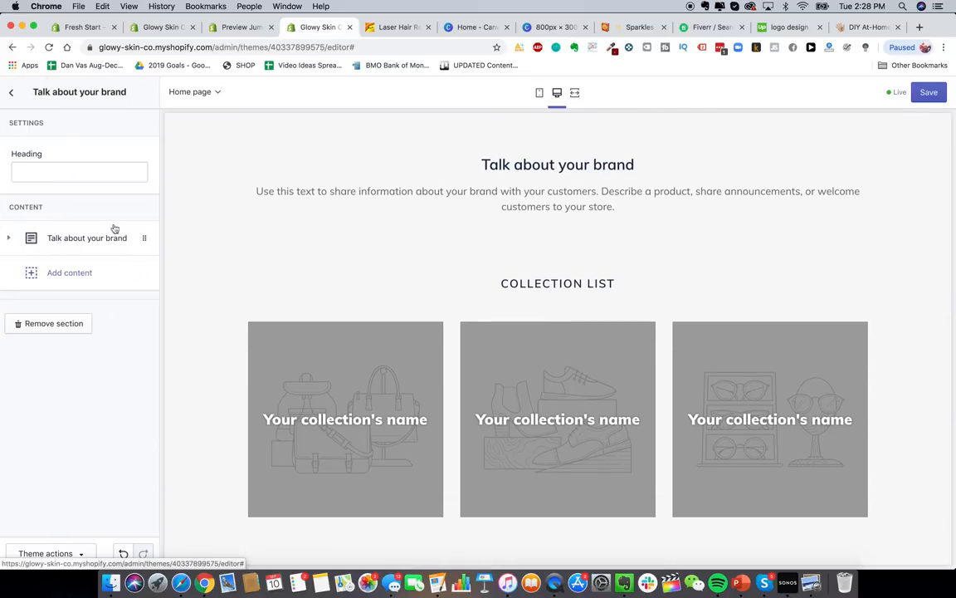
click(78, 239)
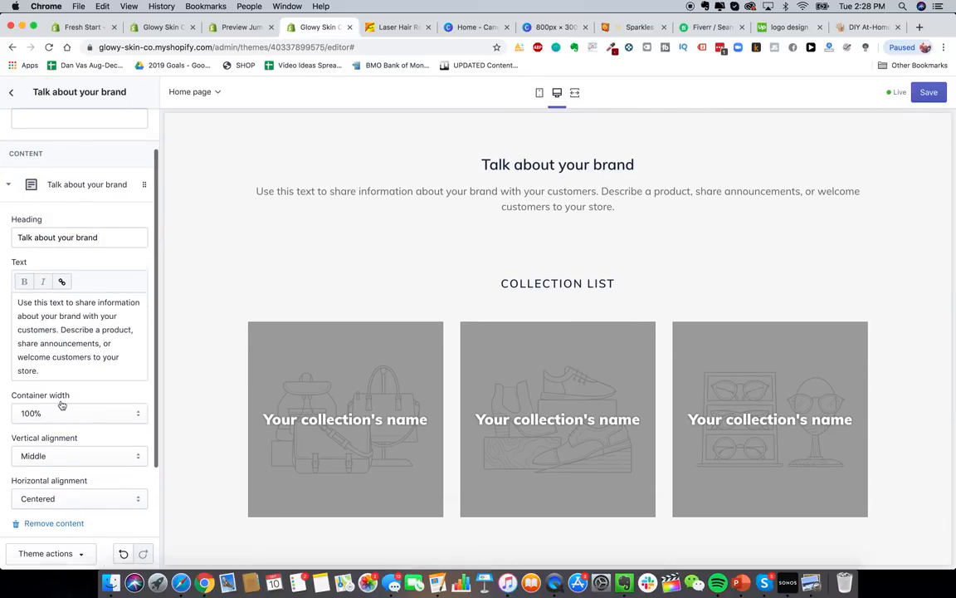
scroll(61, 405, down, 3)
scroll(67, 337, up, 4)
click(11, 91)
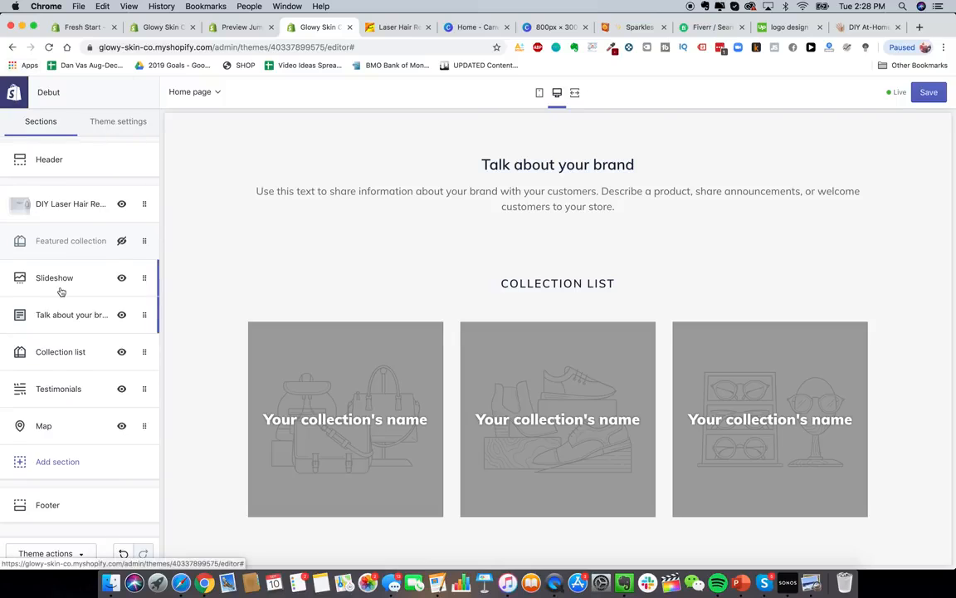
scroll(430, 390, down, 10)
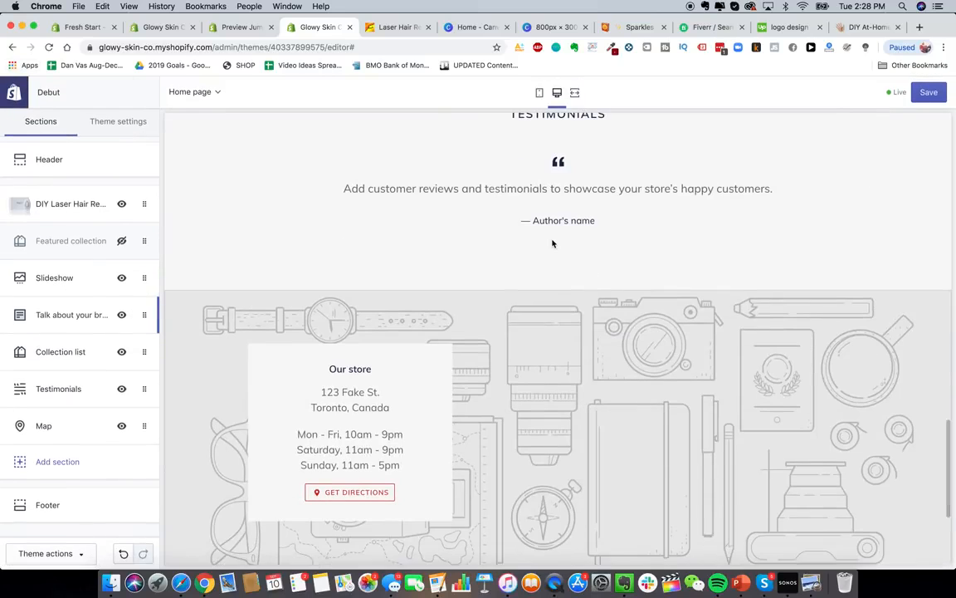
scroll(531, 245, down, 5)
scroll(448, 278, up, 2)
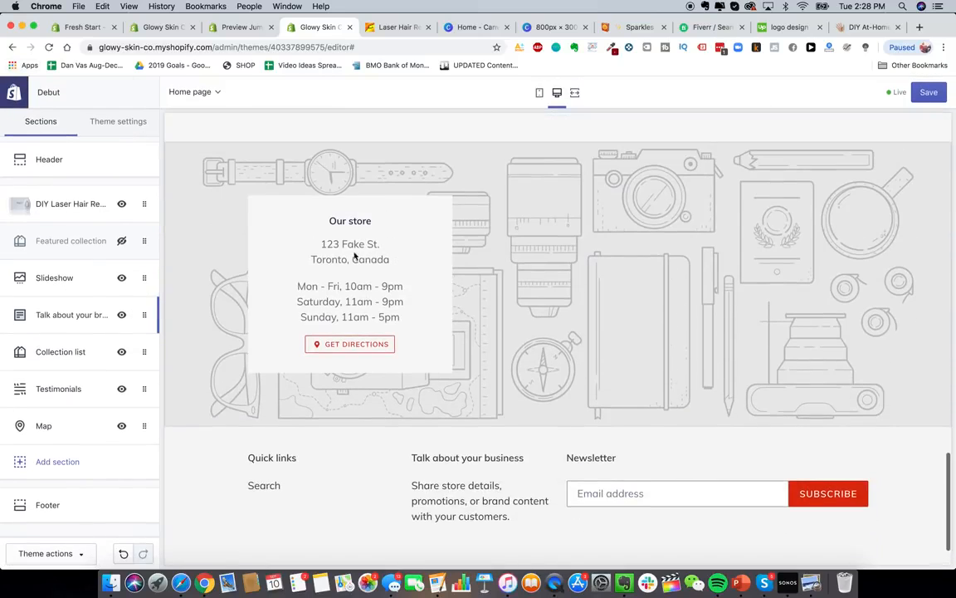
click(122, 426)
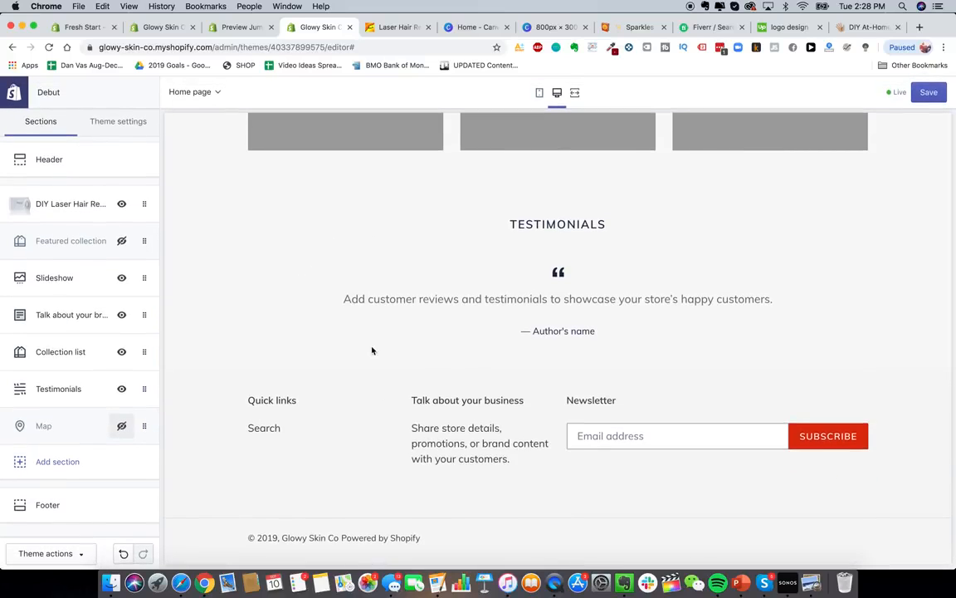
click(117, 500)
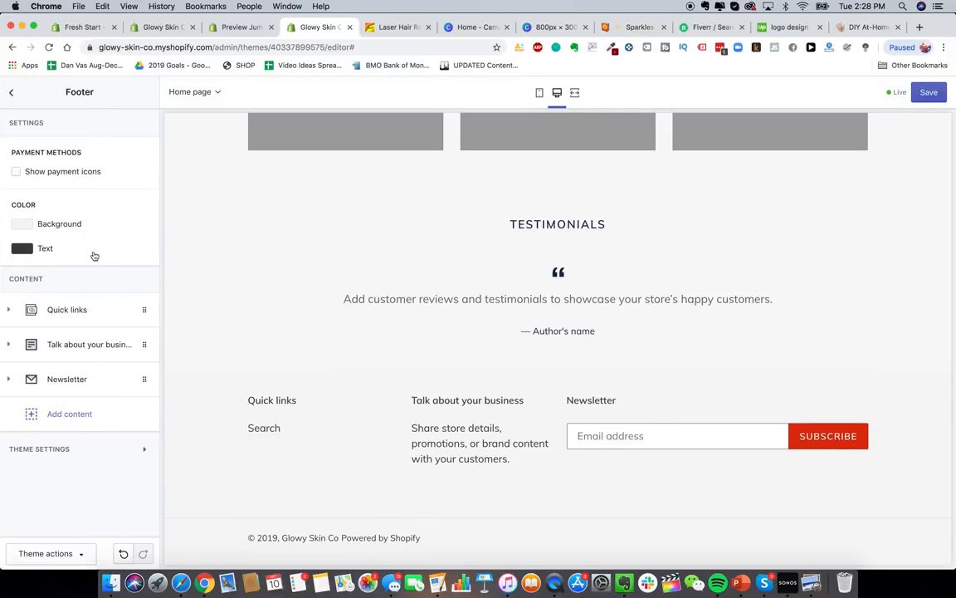
- Turn on footer payment icons and remove the Newsletter, Talk about your business and Quick links blocks
click(63, 172)
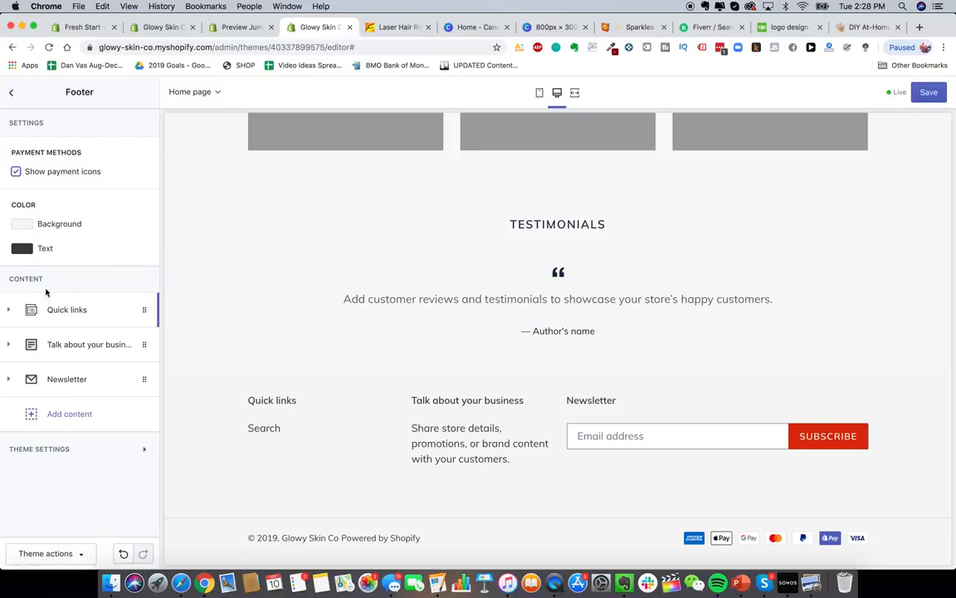
click(85, 388)
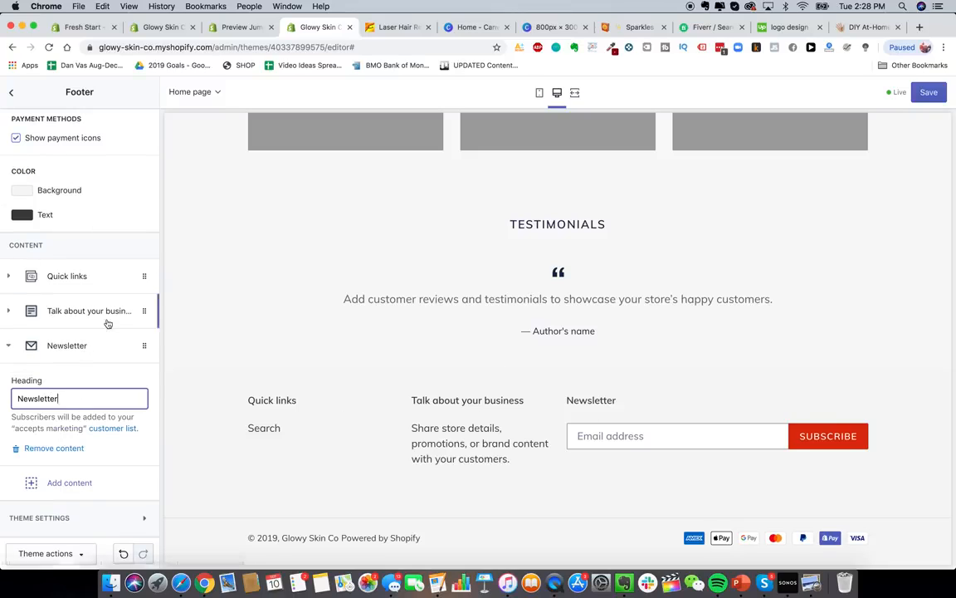
click(54, 449)
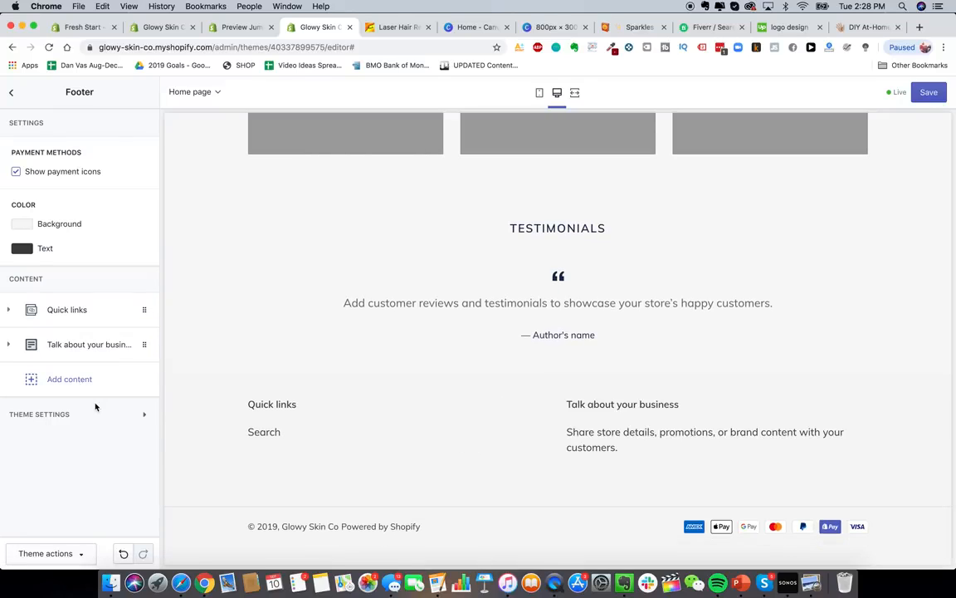
click(92, 357)
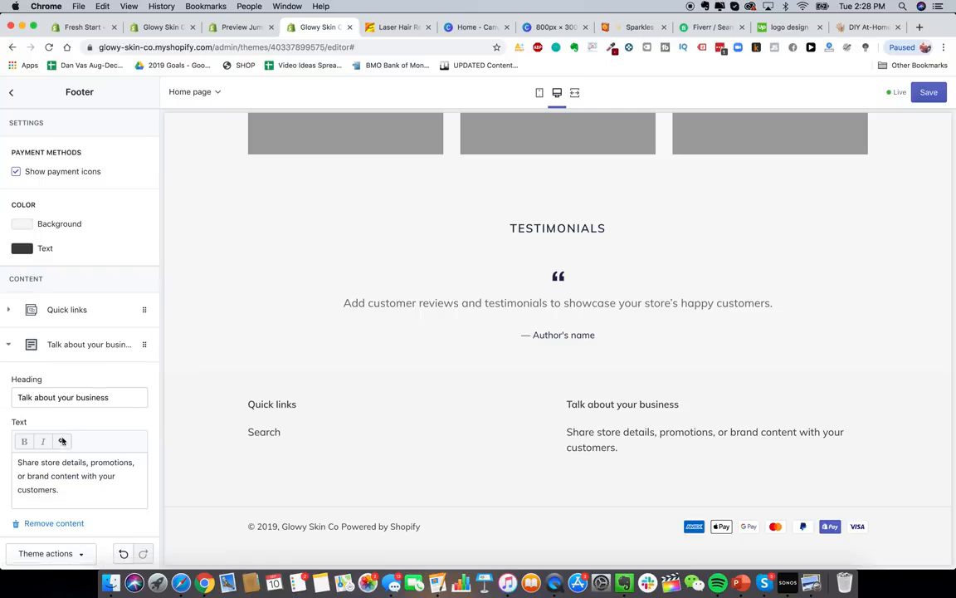
click(47, 521)
click(98, 313)
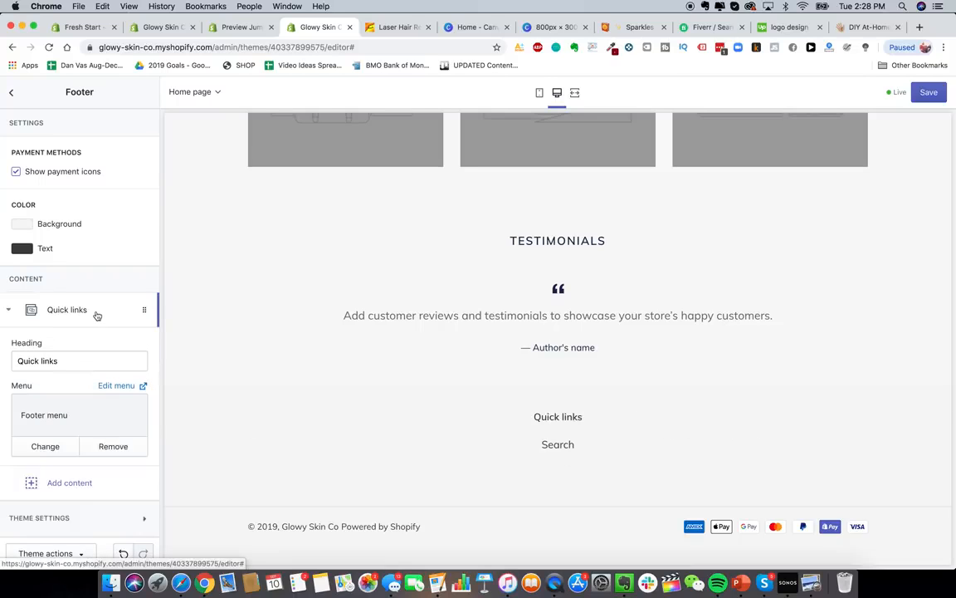
click(41, 472)
scroll(452, 406, up, 15)
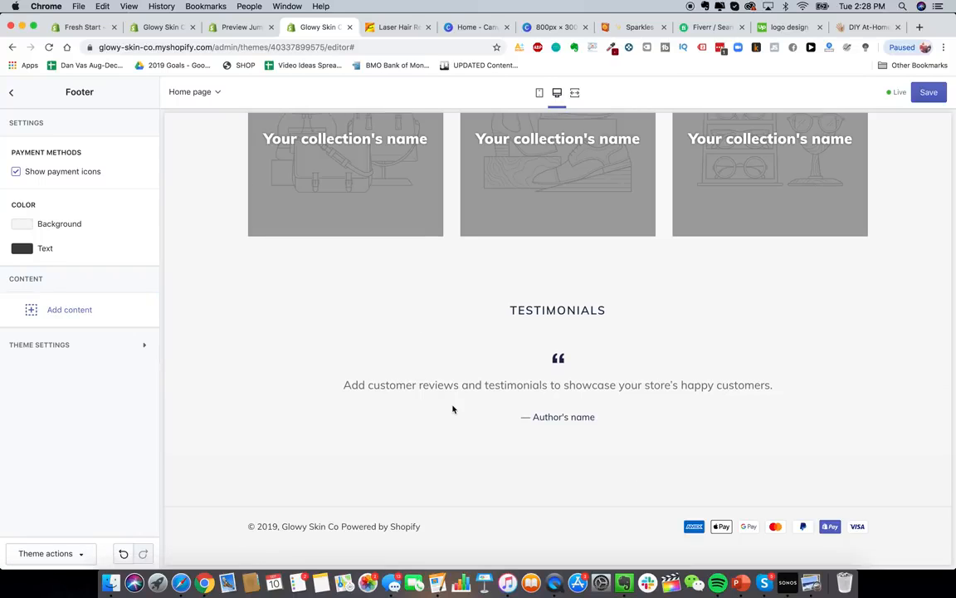
click(11, 93)
click(120, 121)
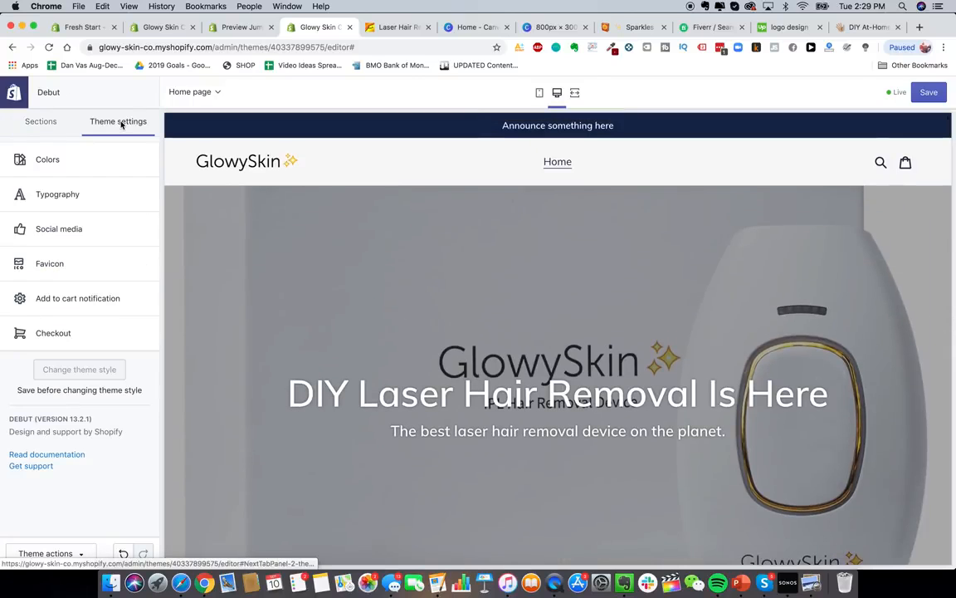
- Open the Typography headings font picker and browse the list, starting with Alegreya
click(82, 196)
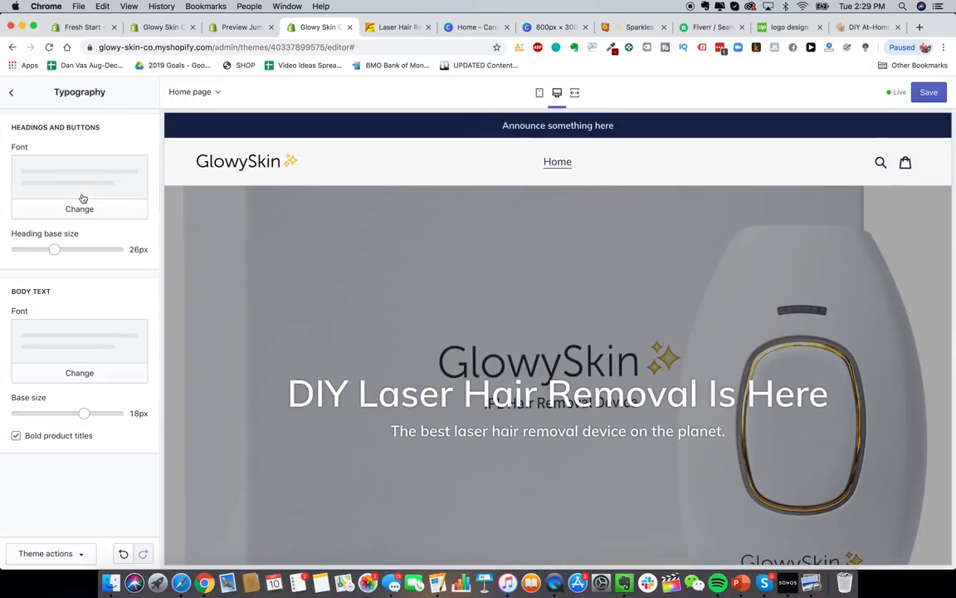
click(93, 216)
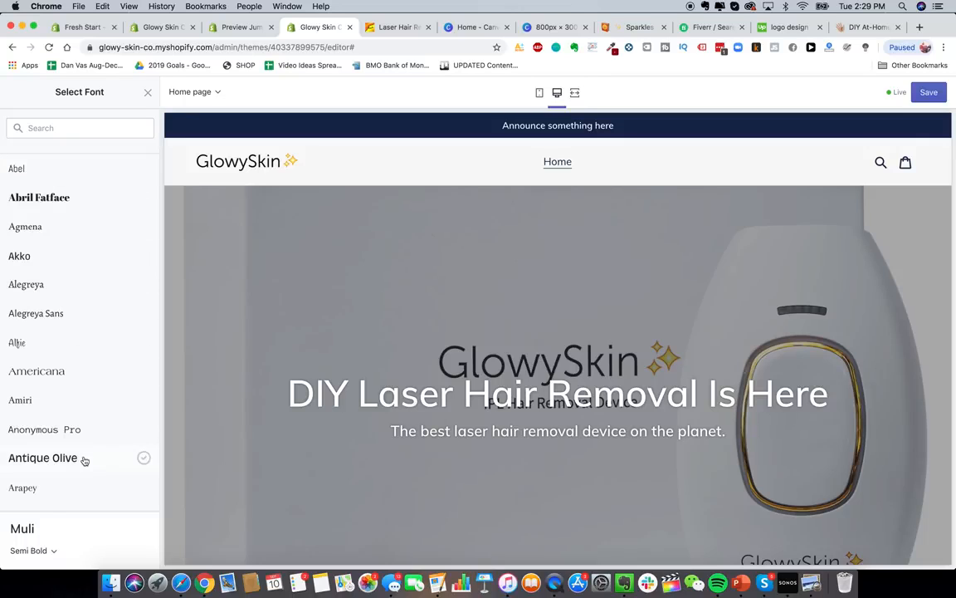
scroll(86, 459, down, 5)
scroll(84, 461, down, 5)
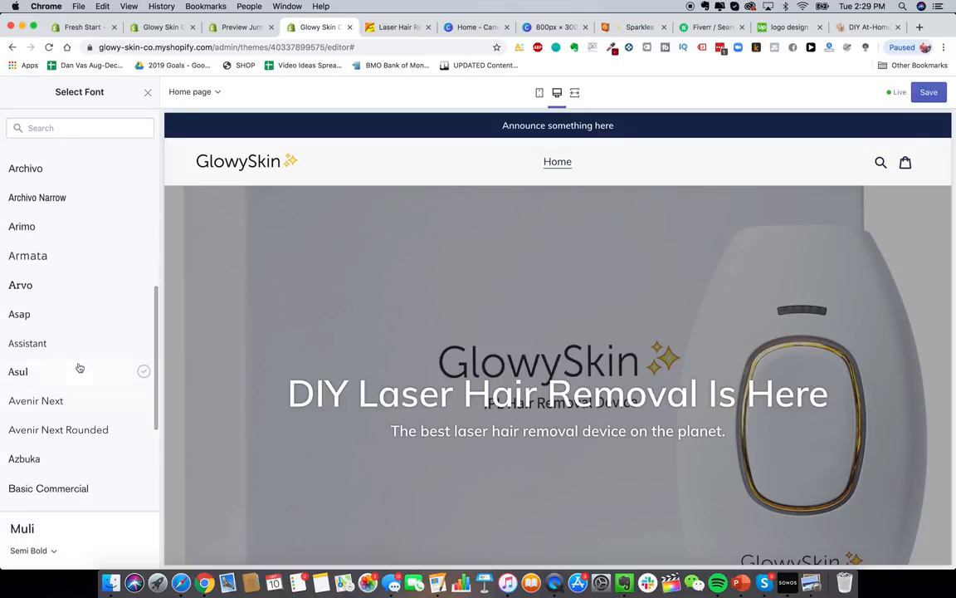
scroll(94, 396, down, 2)
scroll(94, 396, down, 2)
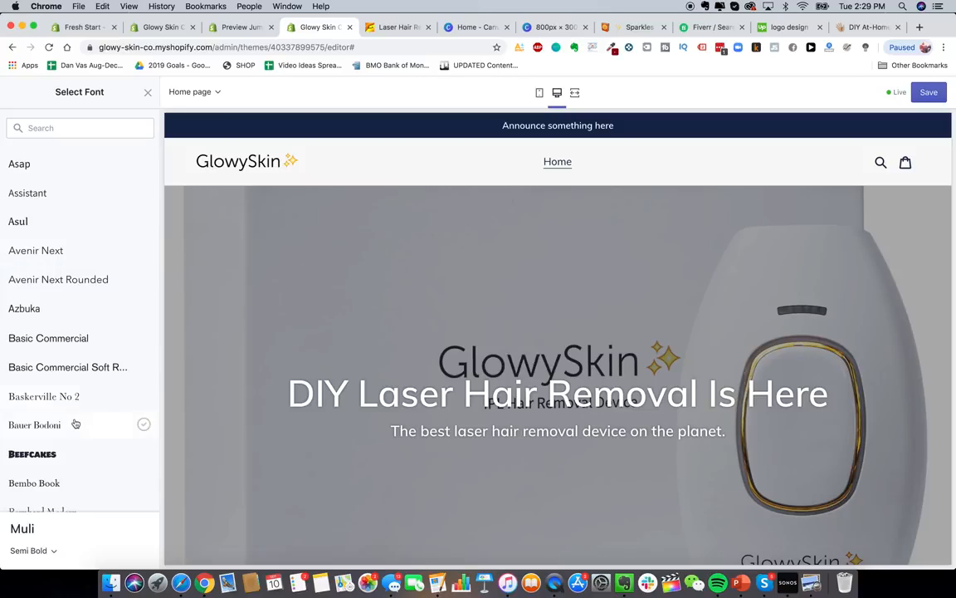
scroll(73, 423, up, 15)
scroll(109, 337, down, 1)
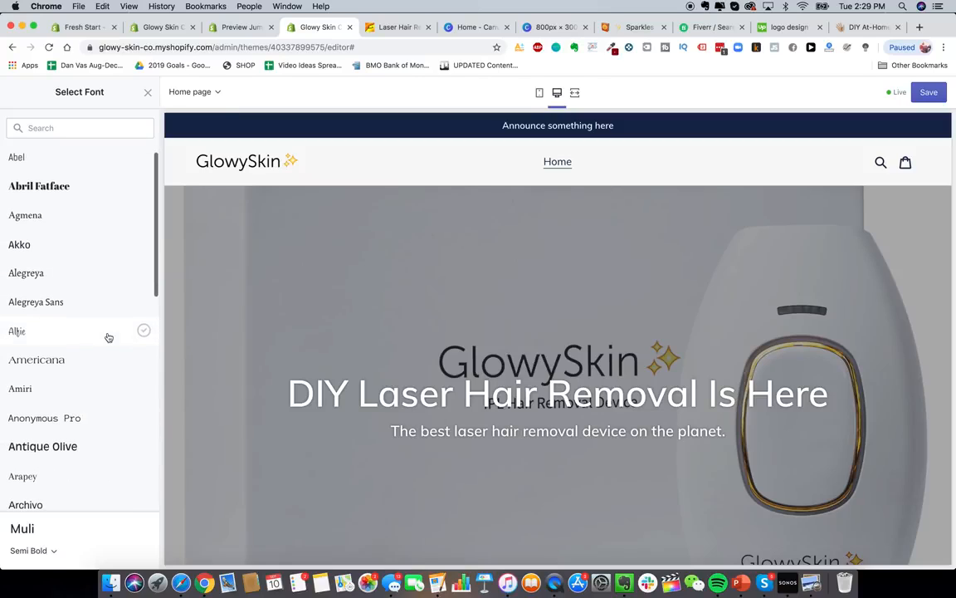
scroll(97, 315, down, 1)
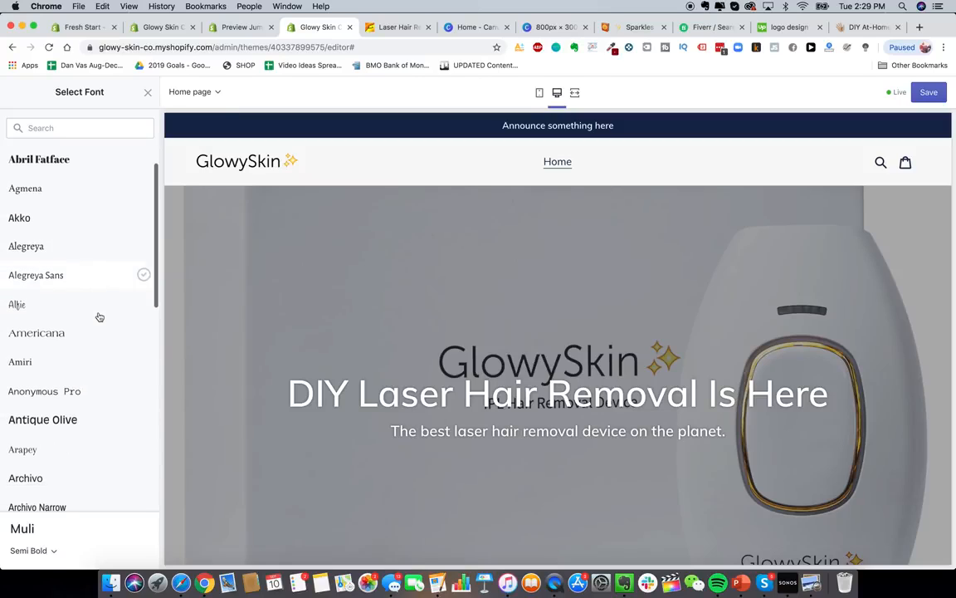
click(87, 250)
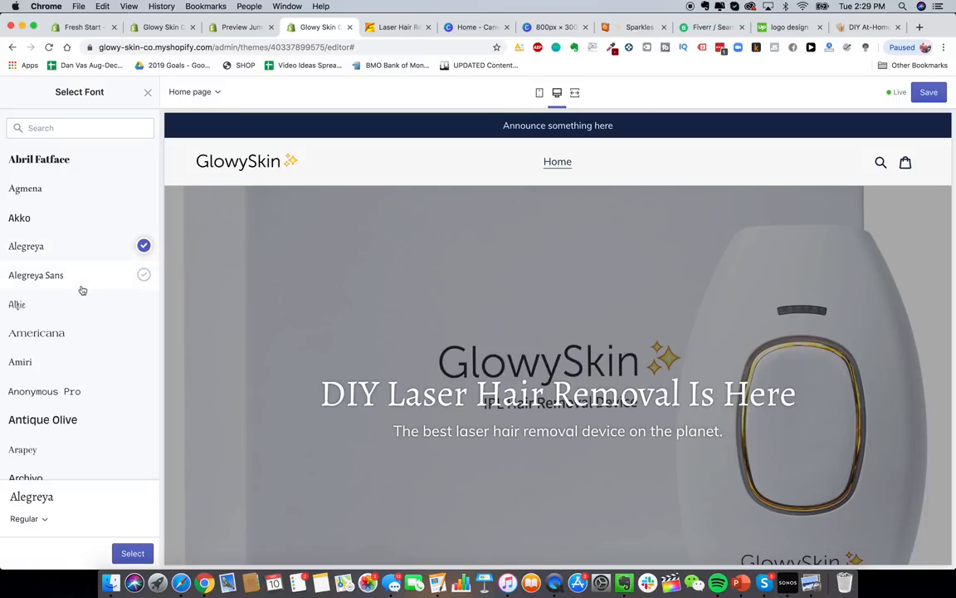
- Try Arvo, then choose Assistant as the headings and buttons font
scroll(81, 289, down, 3)
scroll(82, 290, down, 5)
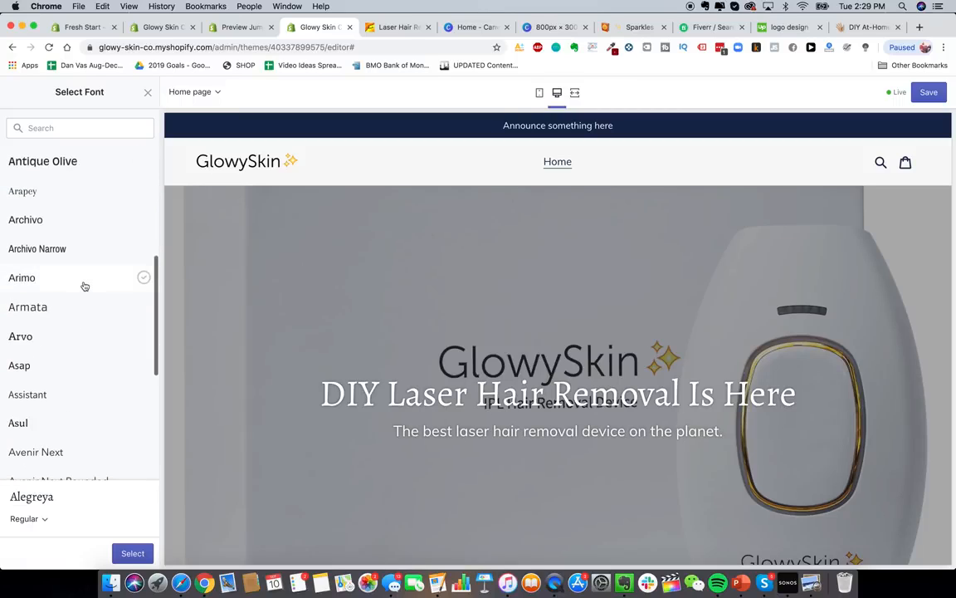
click(68, 337)
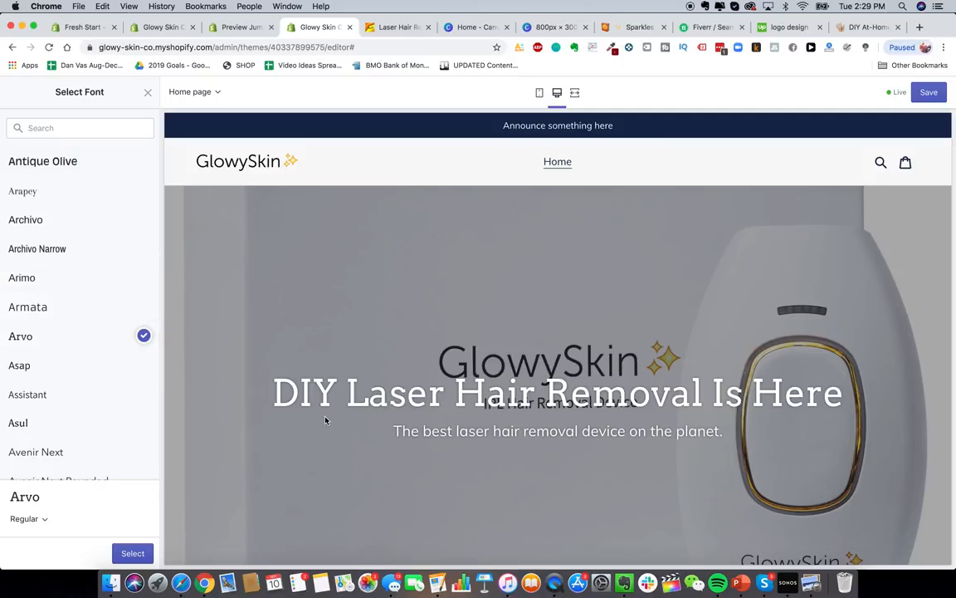
scroll(141, 356, down, 2)
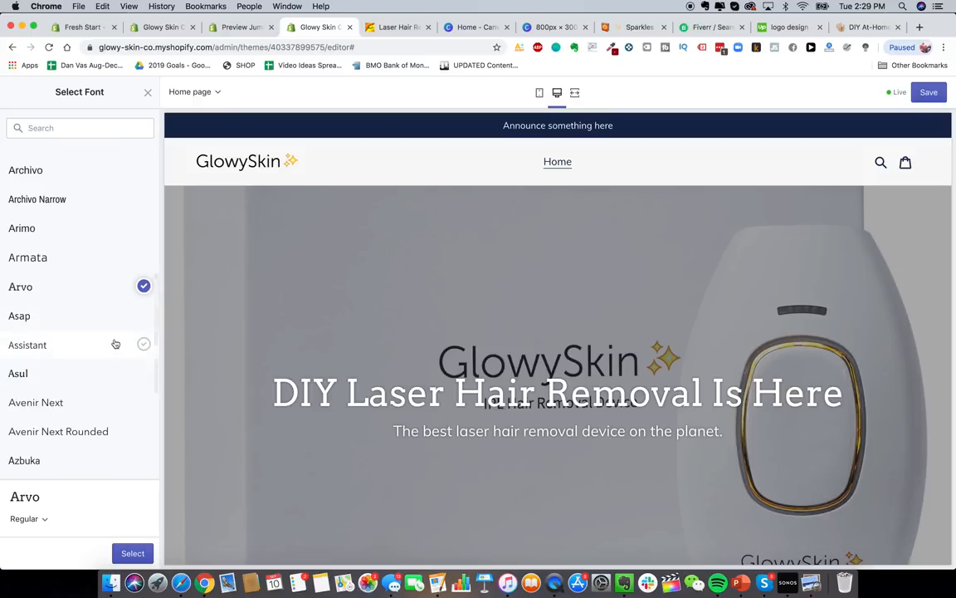
click(111, 341)
scroll(110, 357, down, 2)
scroll(107, 375, down, 4)
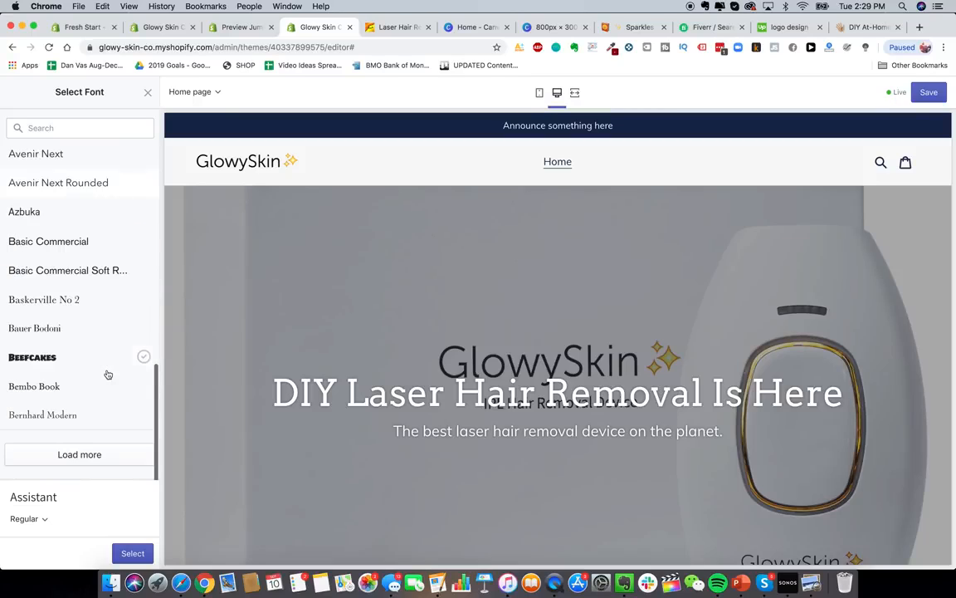
click(98, 453)
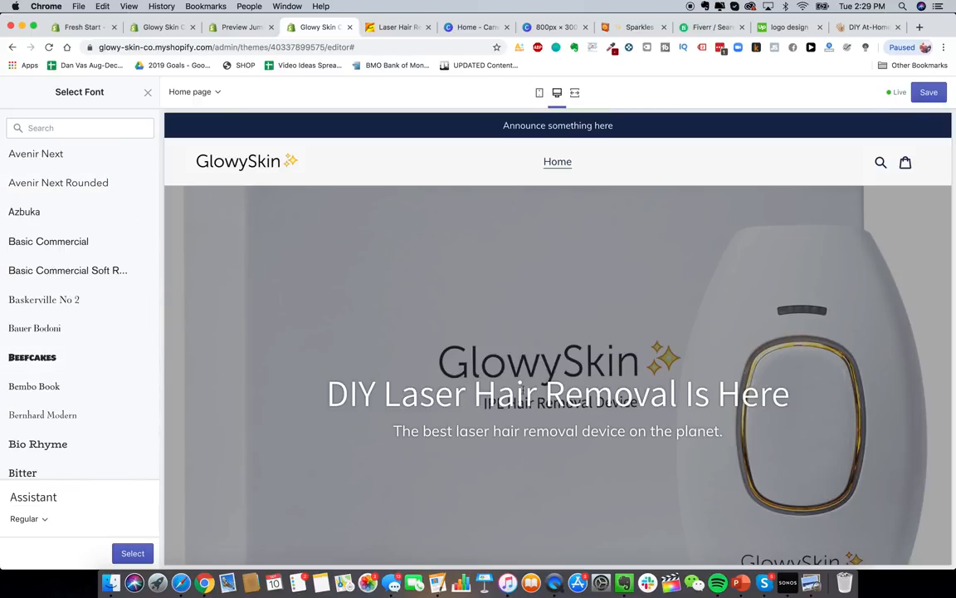
click(133, 553)
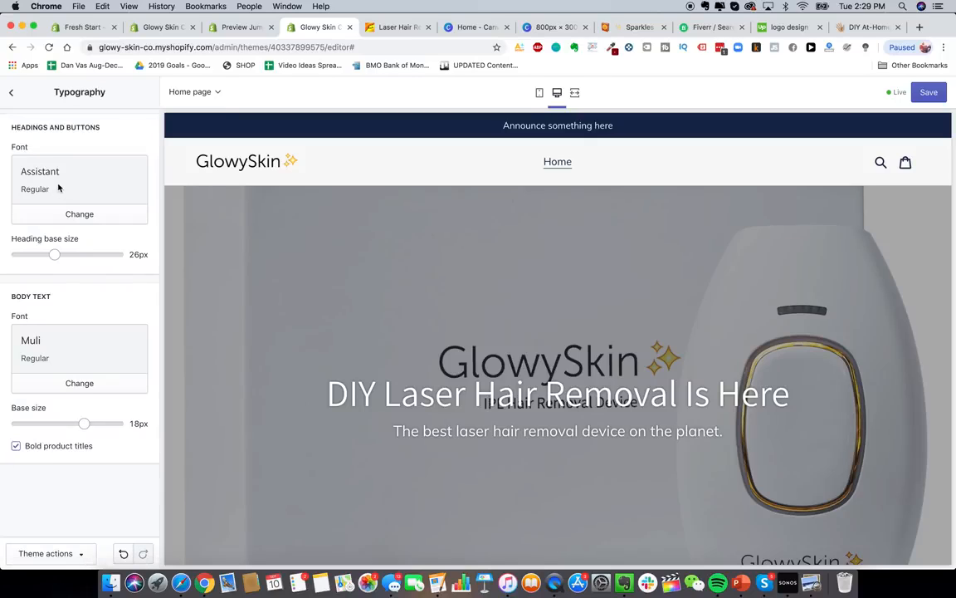
- Test the body text and heading size sliders, then review the home page in mobile preview
scroll(537, 424, down, 1)
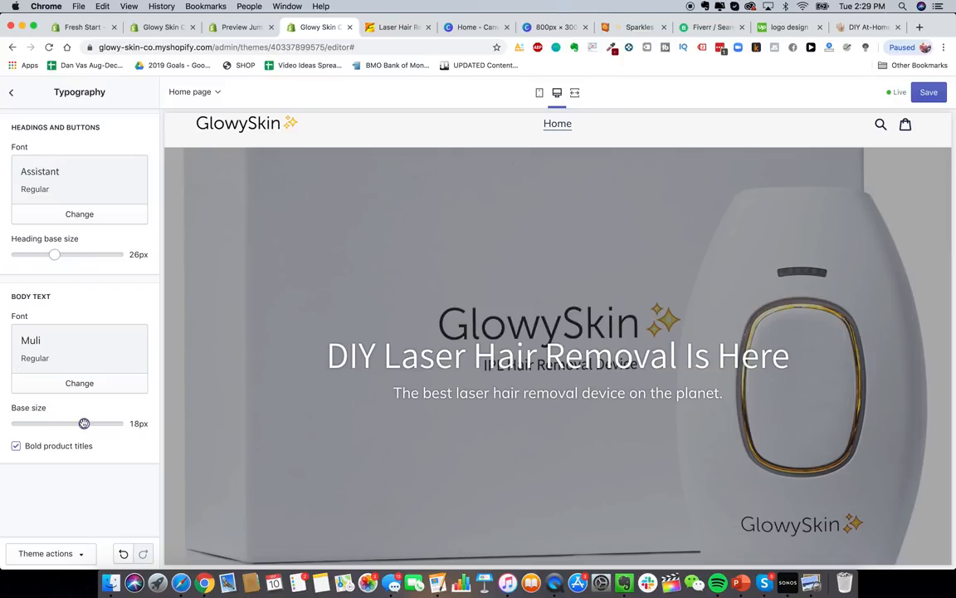
mouse_move(84, 423)
mouse_down()
mouse_move(52, 424)
mouse_move(83, 423)
mouse_up()
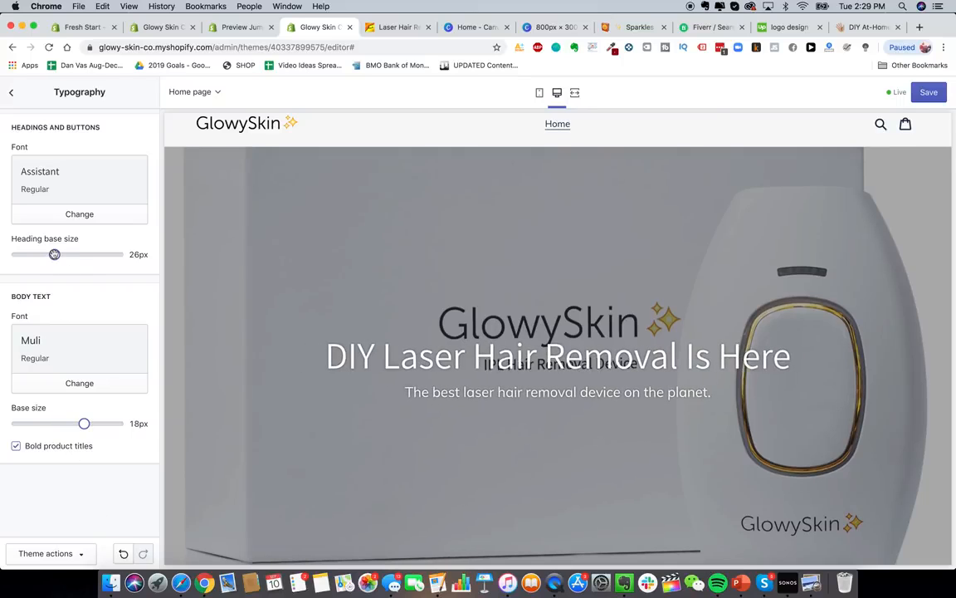
mouse_move(54, 254)
mouse_down()
mouse_move(104, 255)
mouse_move(55, 254)
mouse_up()
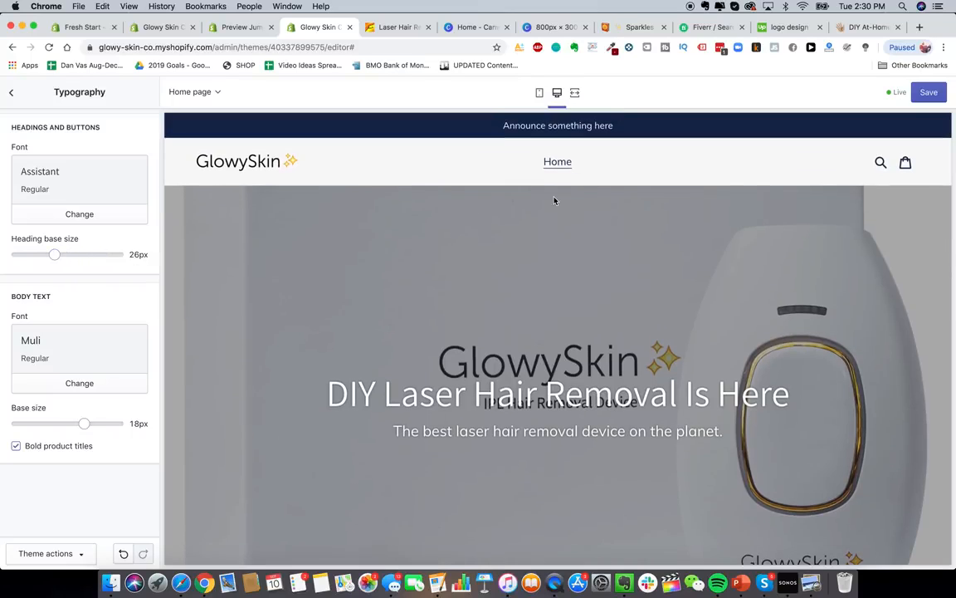
click(541, 92)
scroll(627, 503, down, 8)
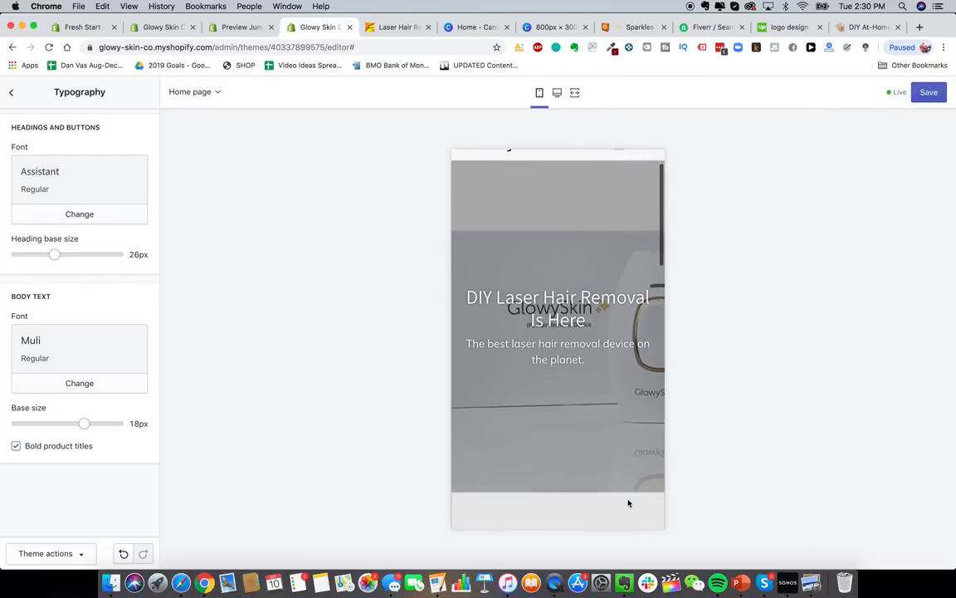
scroll(629, 502, down, 1)
scroll(627, 497, up, 5)
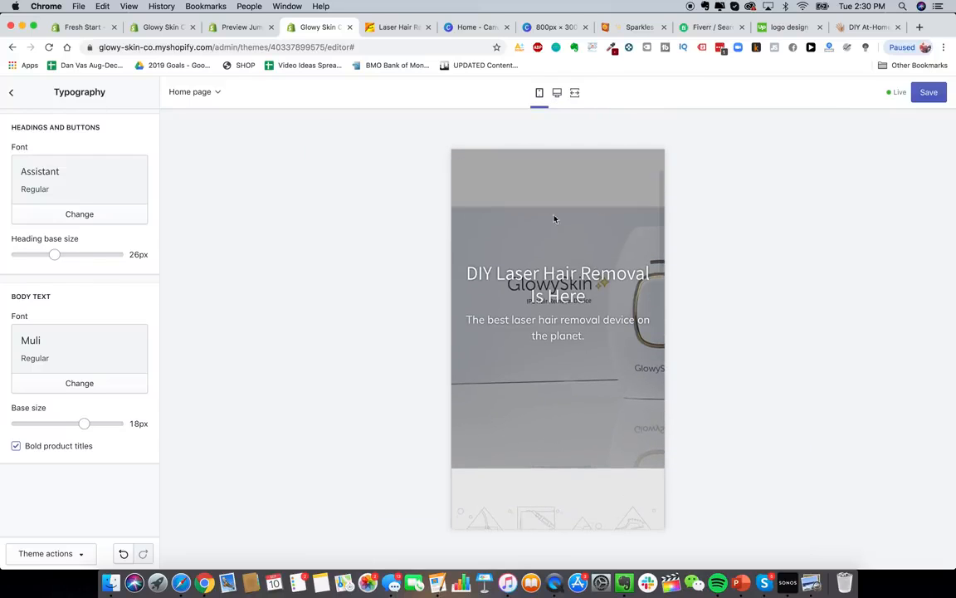
scroll(561, 299, up, 3)
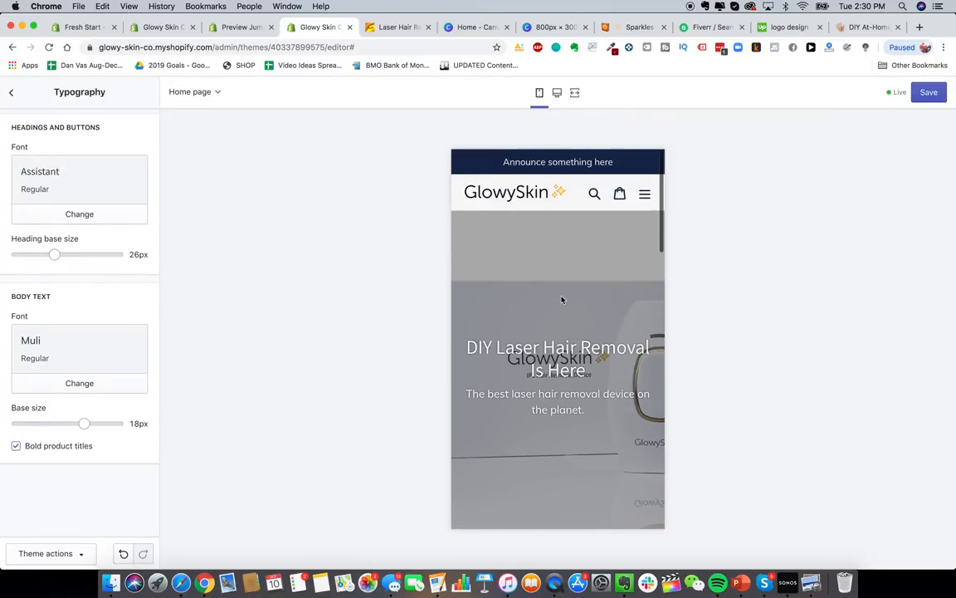
scroll(527, 301, down, 1)
scroll(560, 335, down, 5)
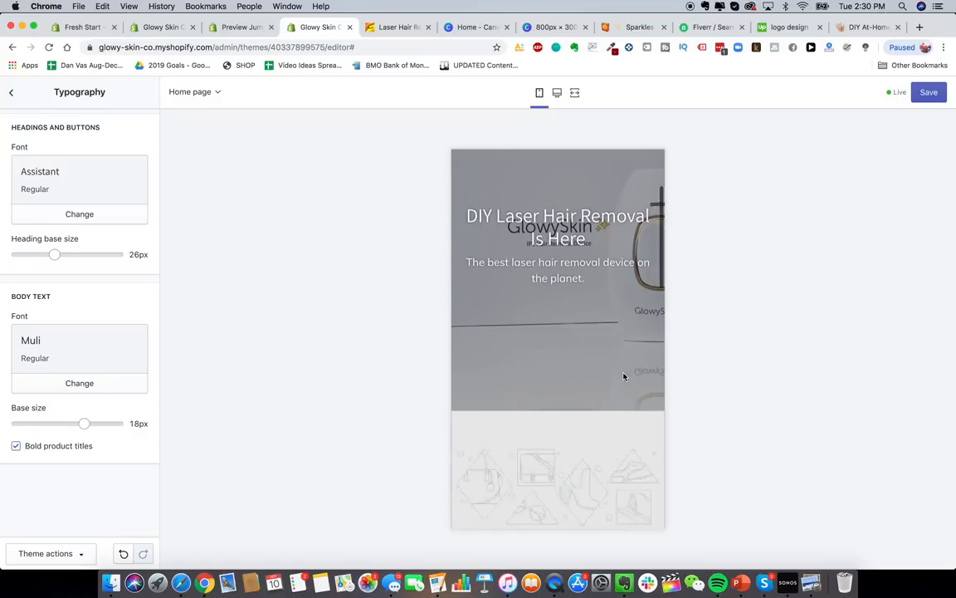
scroll(624, 378, down, 2)
- Open the DIY Laser Hair Removal banner settings and switch back to desktop preview
click(12, 96)
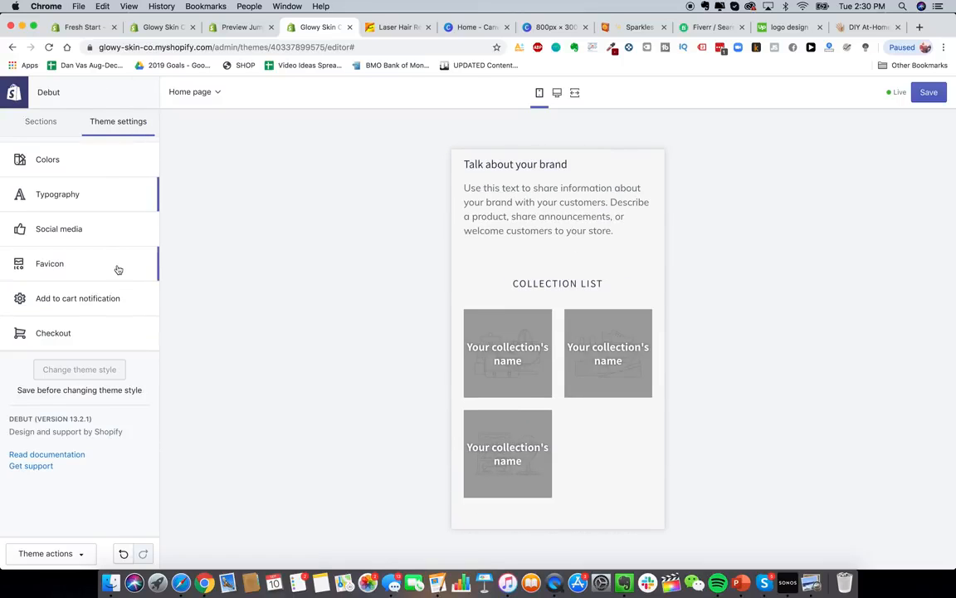
click(40, 127)
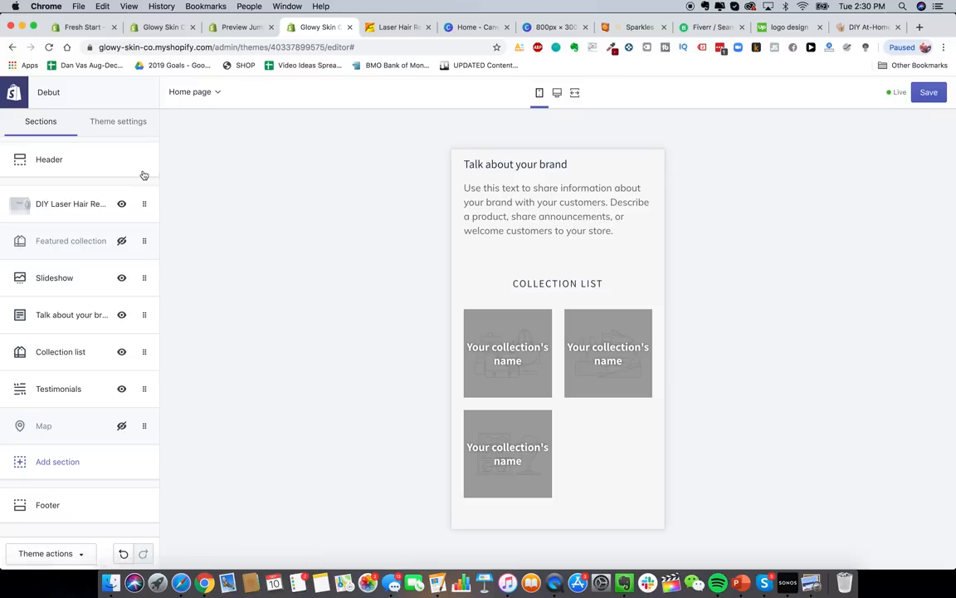
click(73, 204)
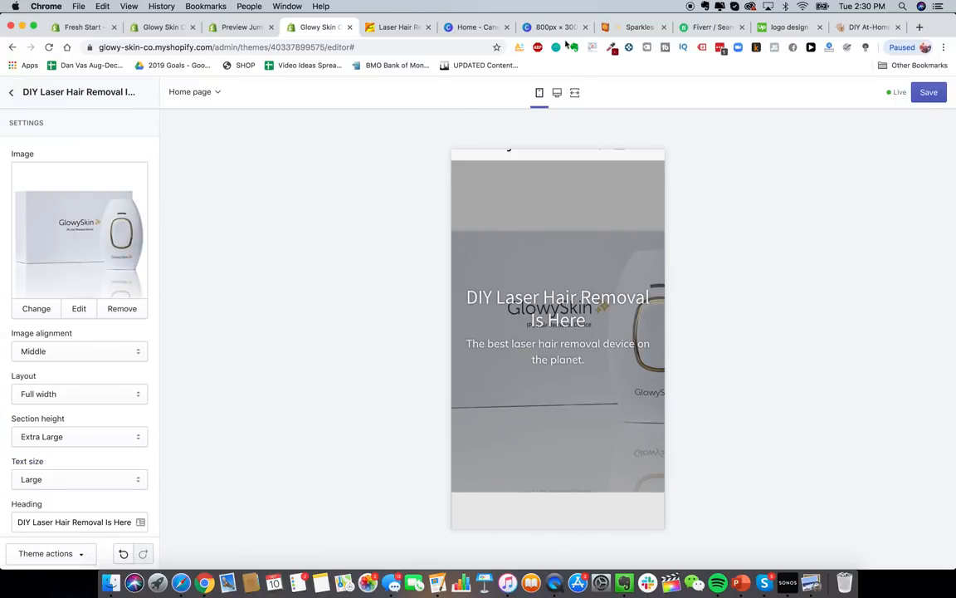
click(557, 92)
scroll(739, 438, up, 1)
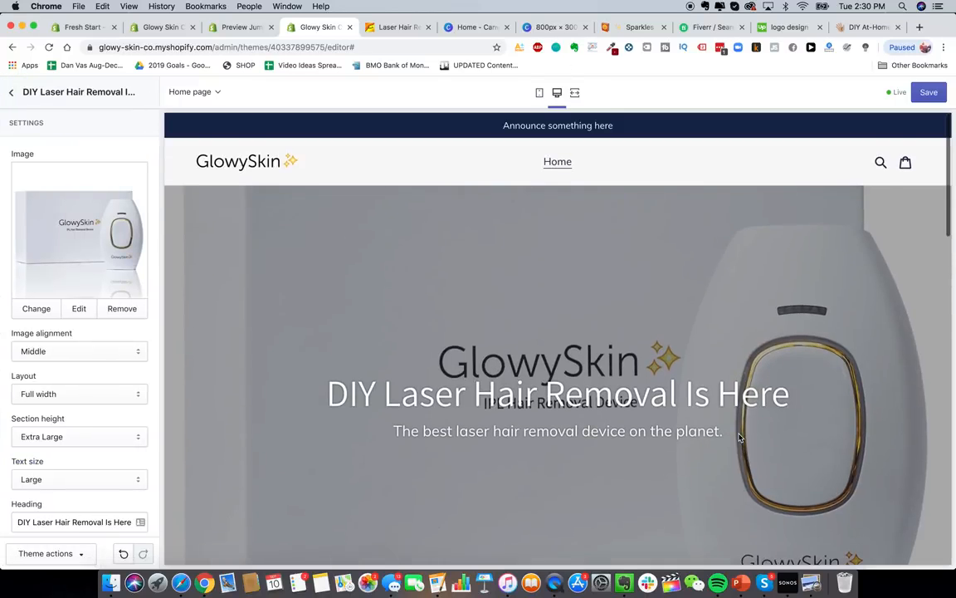
click(920, 30)
- Search Google Images for 'laser hair removal device'
text(go)
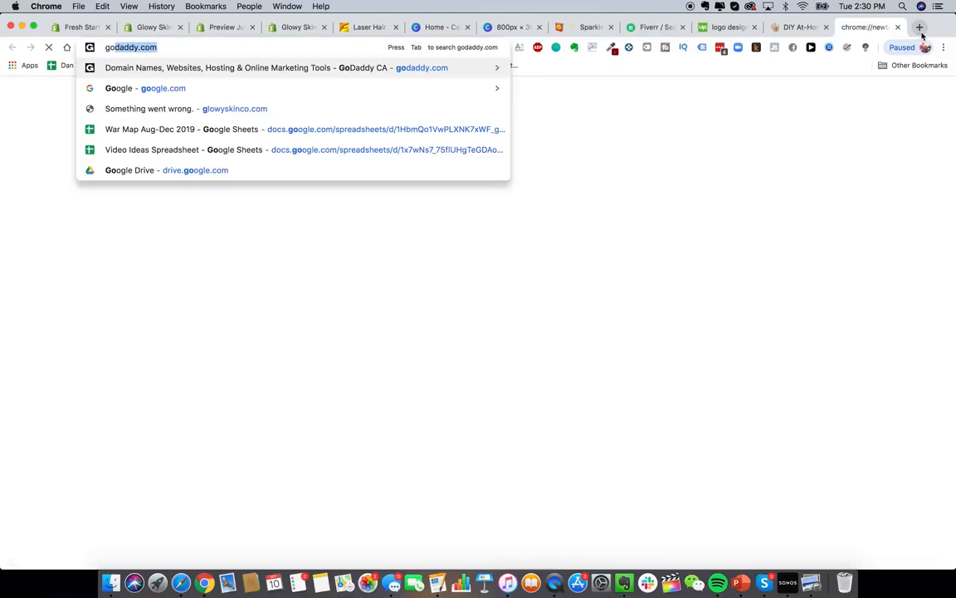
key(BackSpace)
key(BackSpace)
key(BackSpace)
text(images)
key(Return)
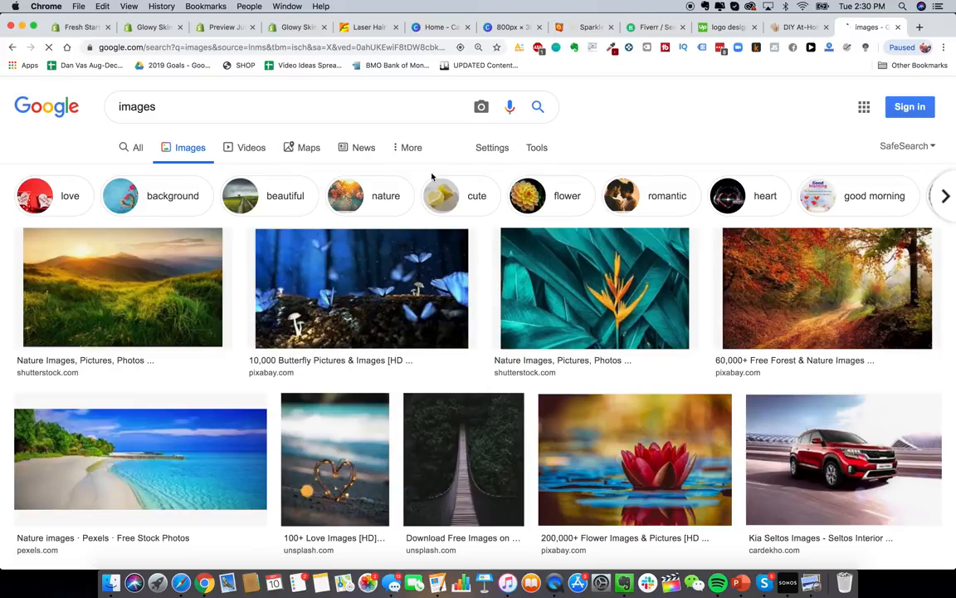
double_click(179, 109)
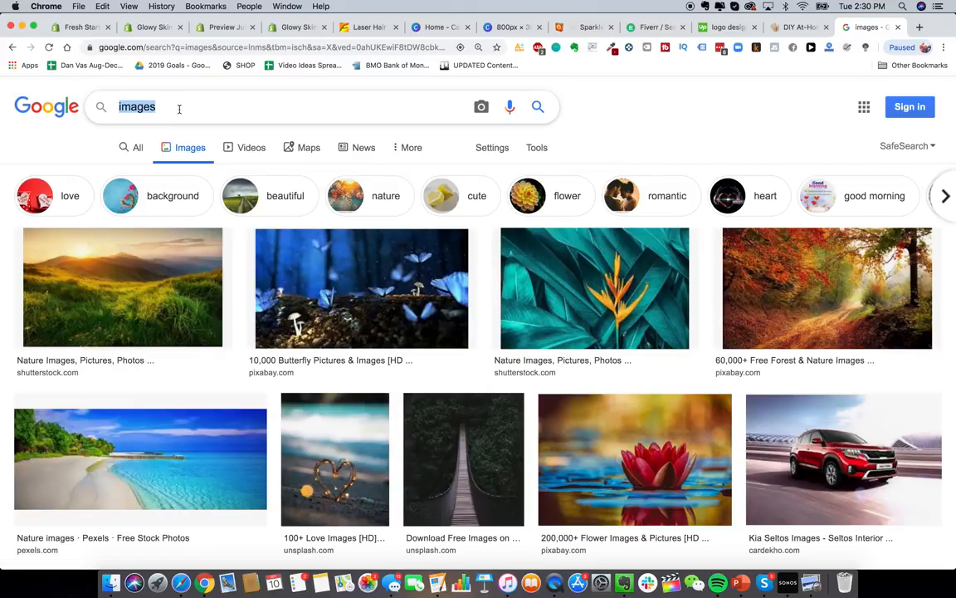
text(laser hair remov)
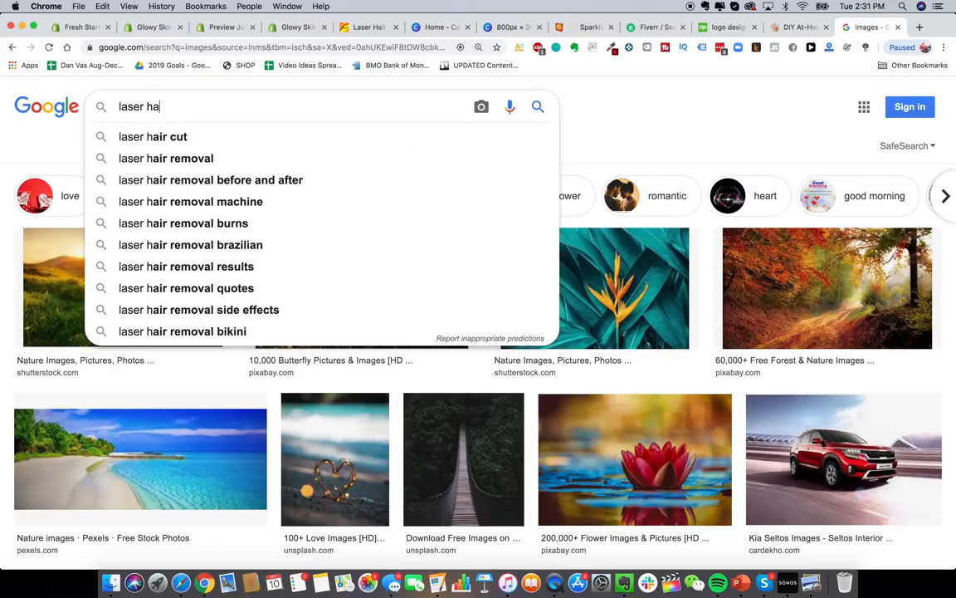
text(al device)
key(Return)
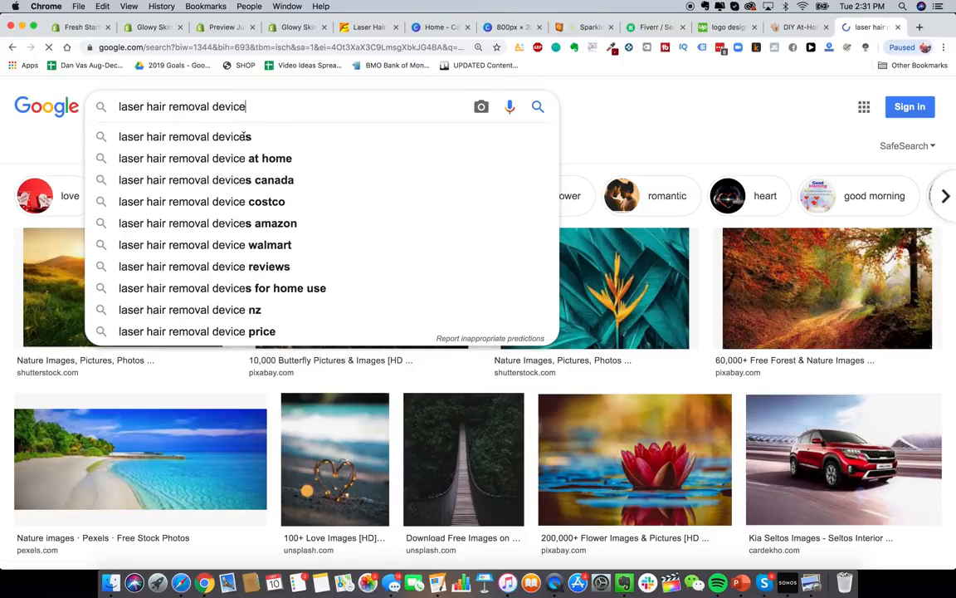
- Preview a household laser hair remover picture, then close the Google Images tab
scroll(462, 472, down, 5)
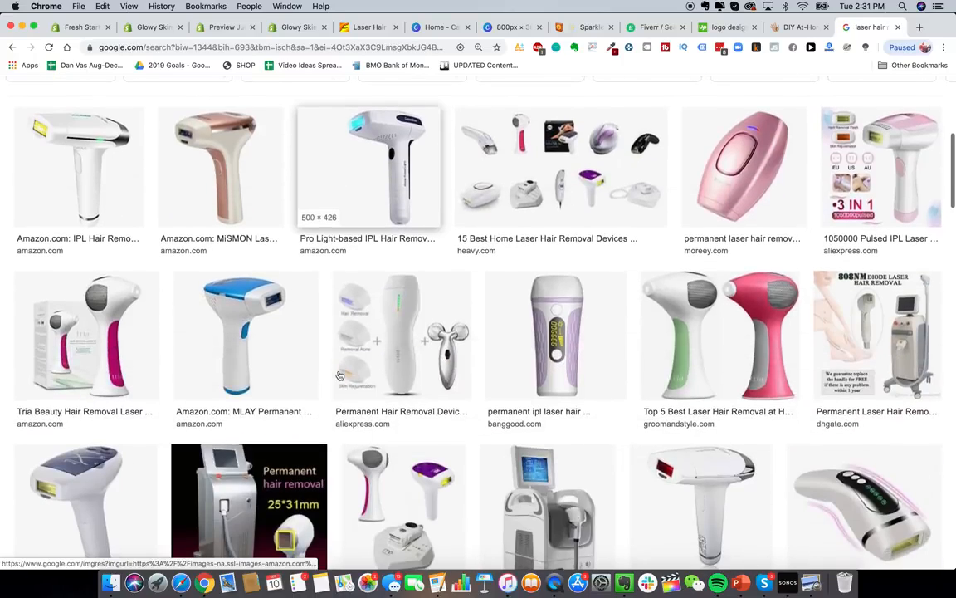
scroll(462, 472, down, 4)
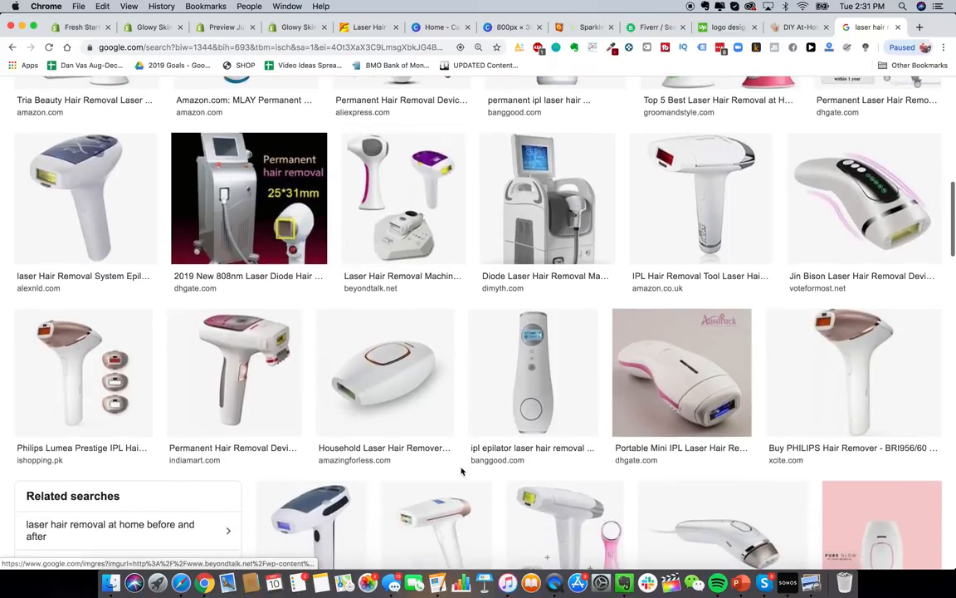
click(404, 366)
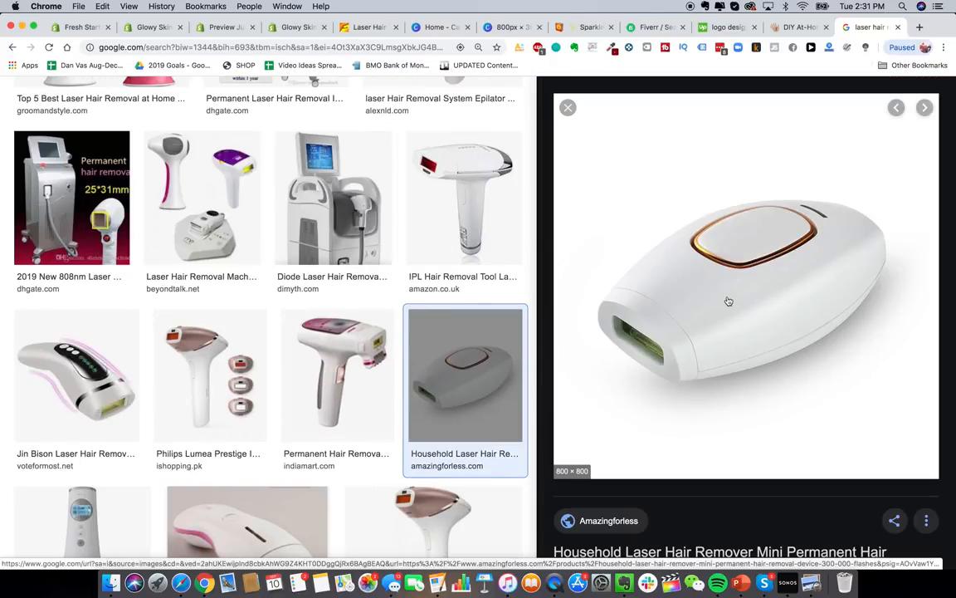
scroll(461, 207, up, 1)
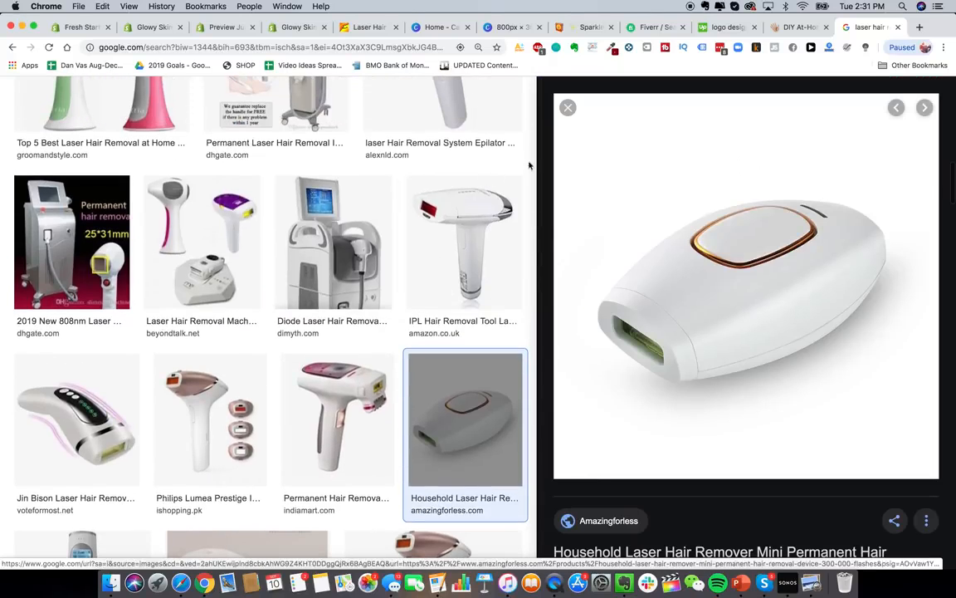
click(568, 107)
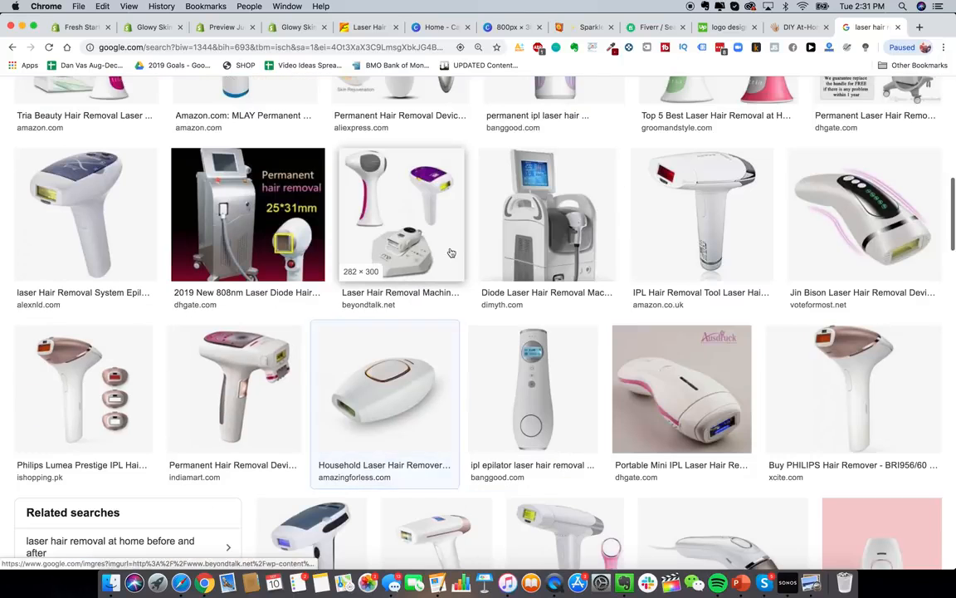
key(super+w)
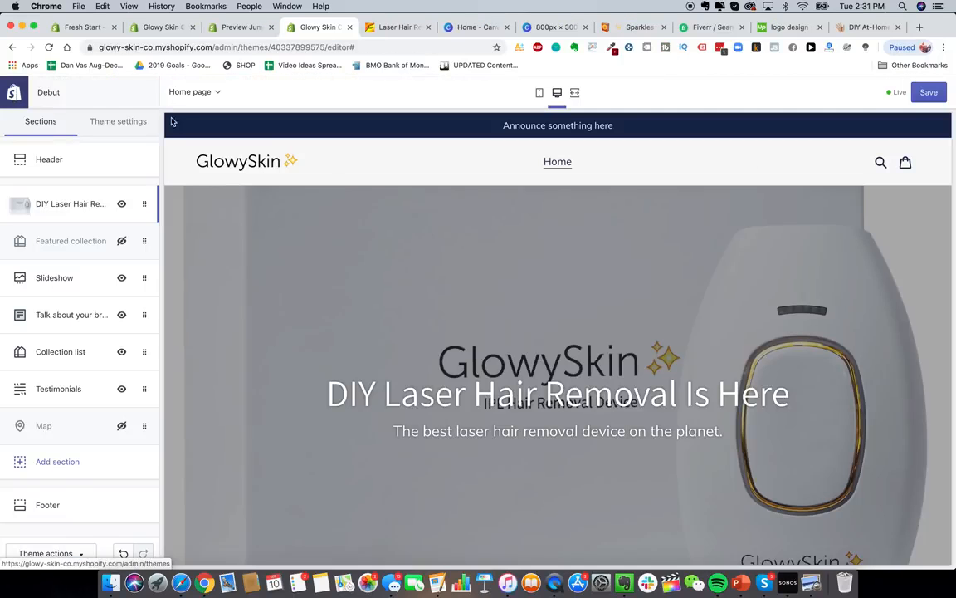
- From the Shopify admin home, go to Products and start adding a new product
scroll(512, 384, down, 5)
scroll(512, 385, up, 3)
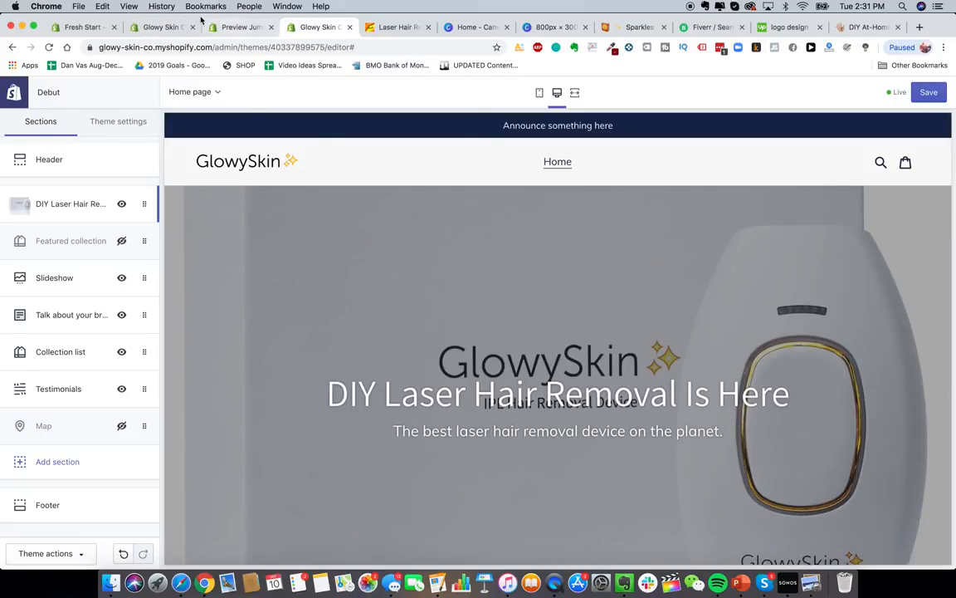
click(162, 26)
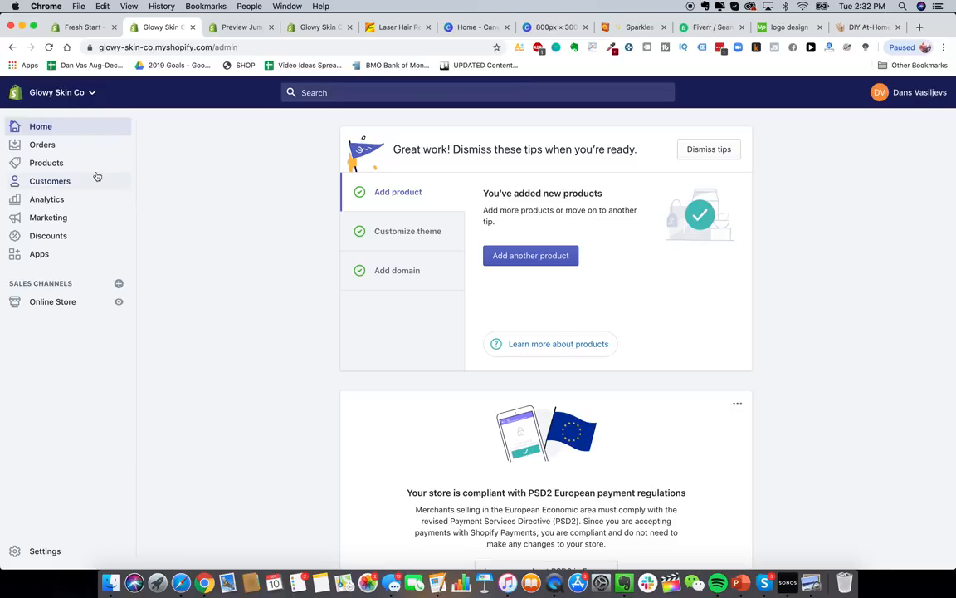
click(70, 166)
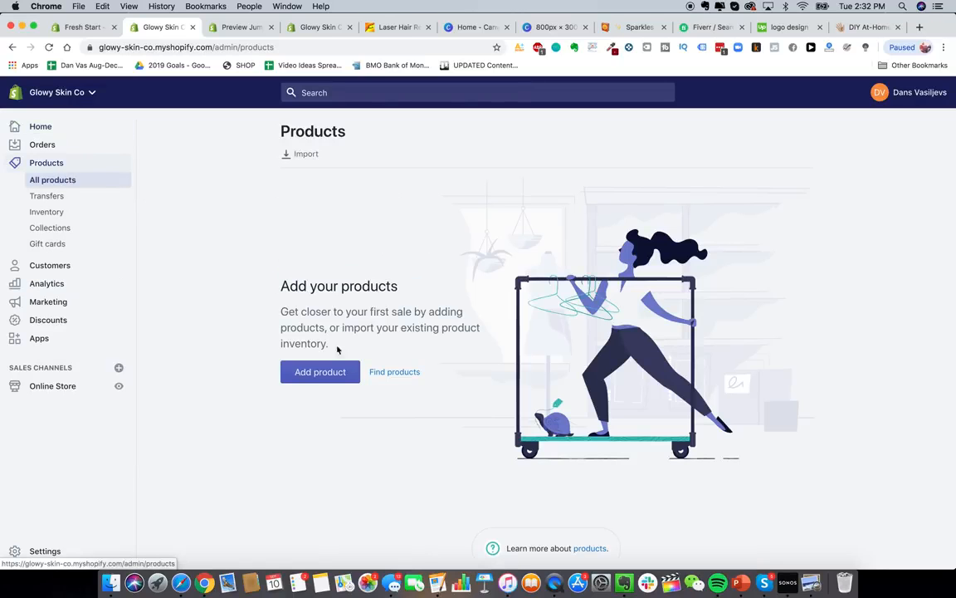
click(326, 371)
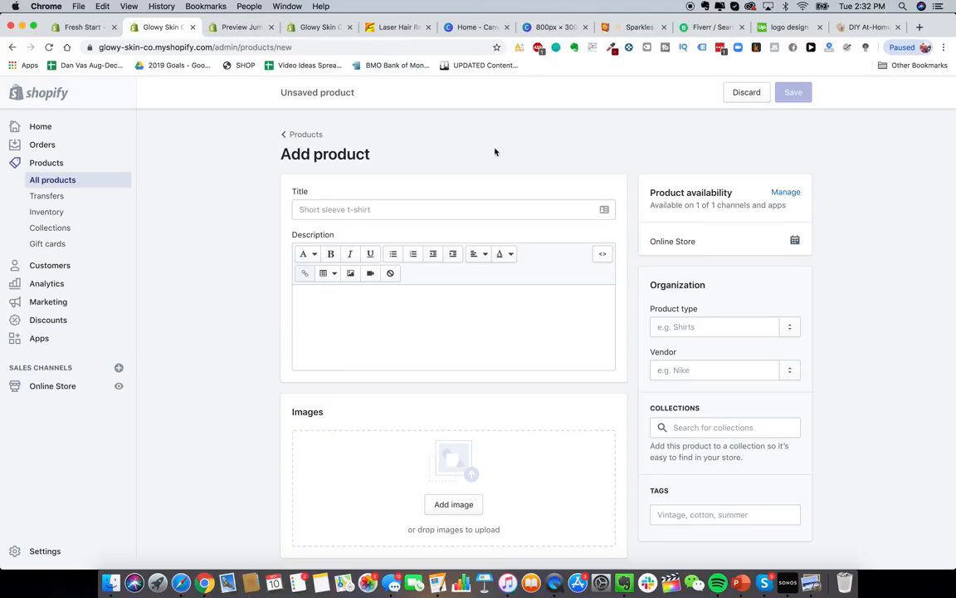
- Title the product 'Glowy Skin Advanced Premium Laser Hair Removal Device' with description 'The best laser device in the world'
click(365, 211)
text(Glowy Skin A)
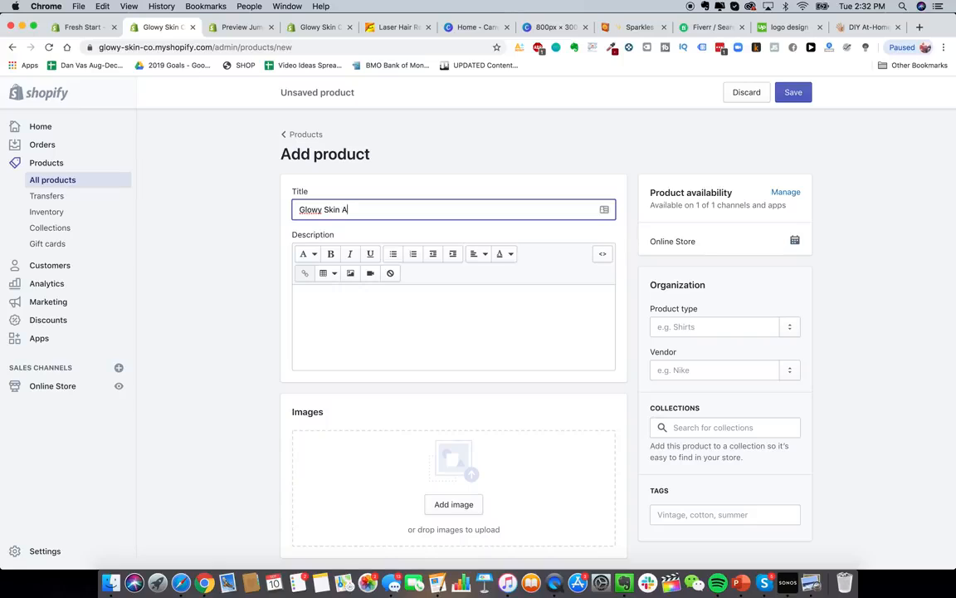
text(dvanced premimium Laser Hair Removal D)
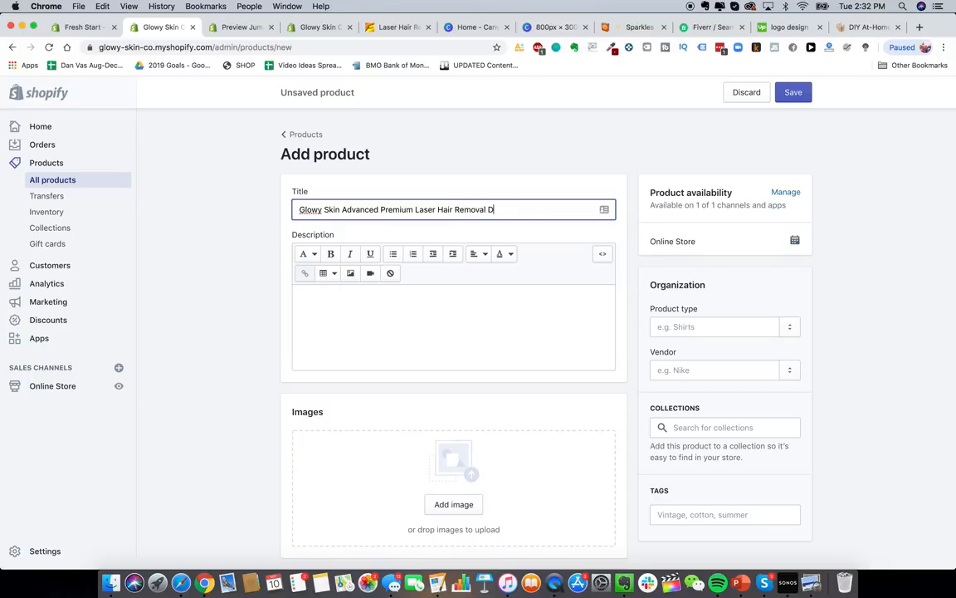
text(eivc)
text(ice)
click(350, 334)
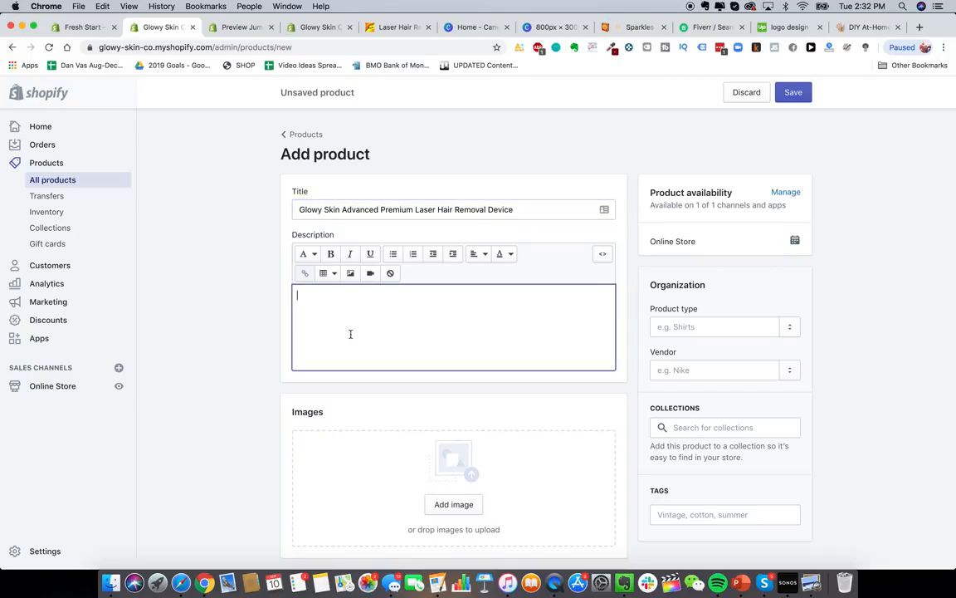
text(The best laser device in the world)
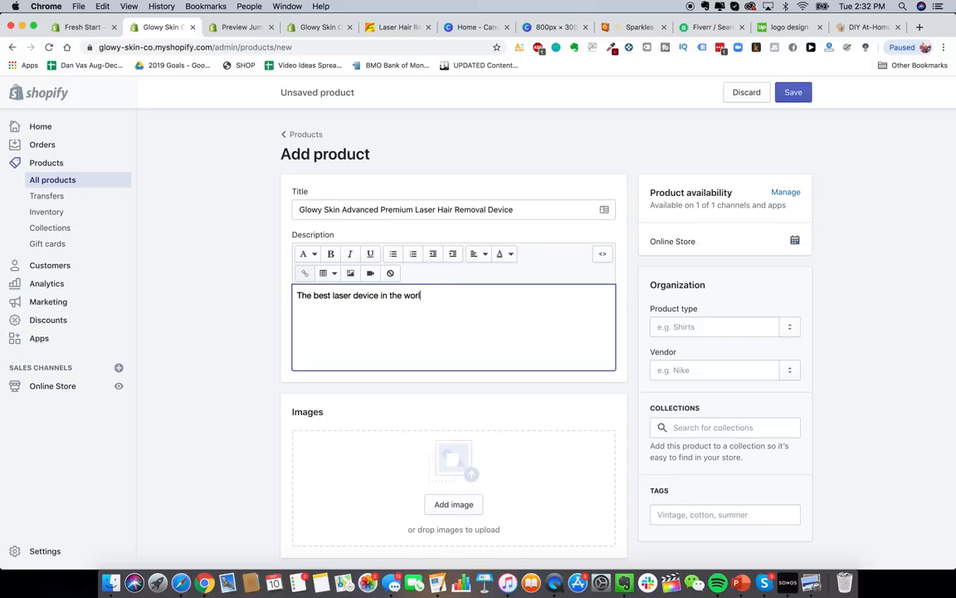
click(263, 423)
- Quick Look the five product pictures in the Finder folder
scroll(263, 423, down, 3)
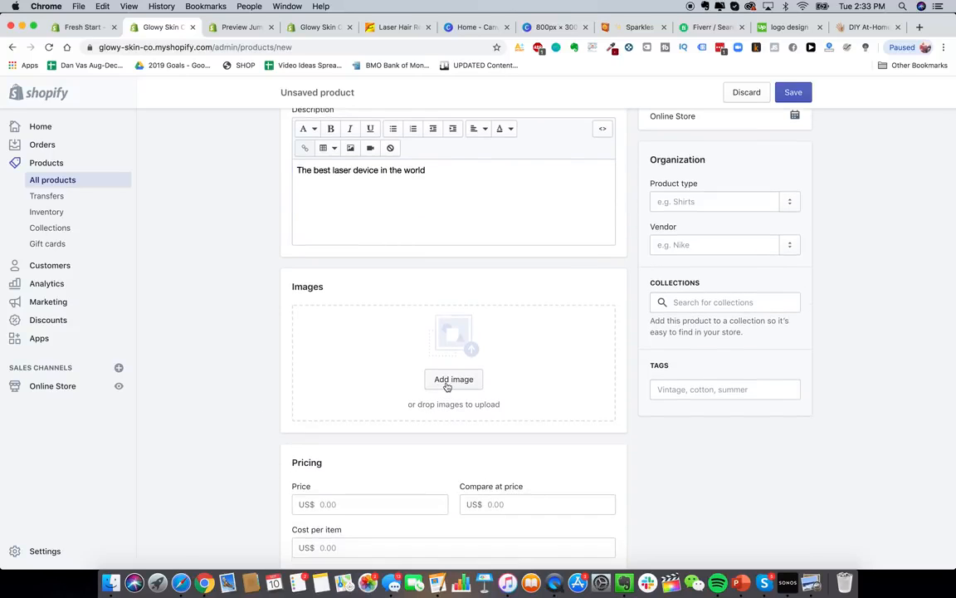
click(108, 589)
click(457, 425)
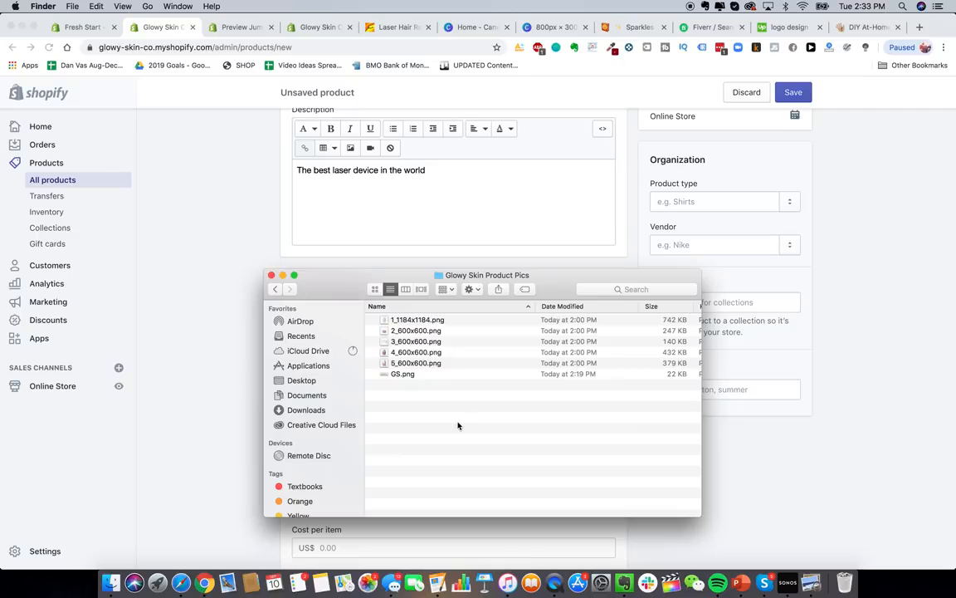
click(393, 320)
shift+click(397, 363)
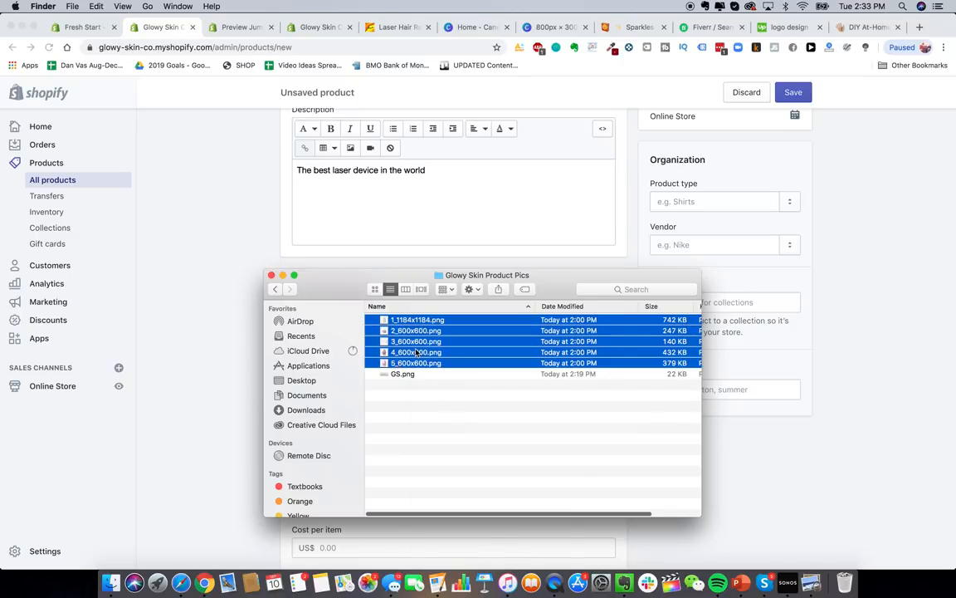
right_click(416, 353)
click(461, 440)
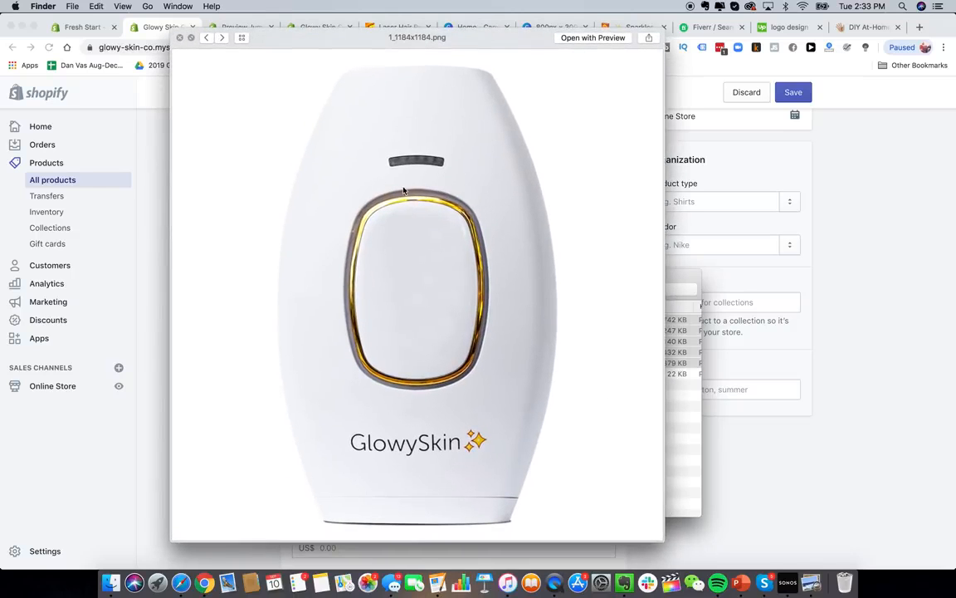
click(685, 449)
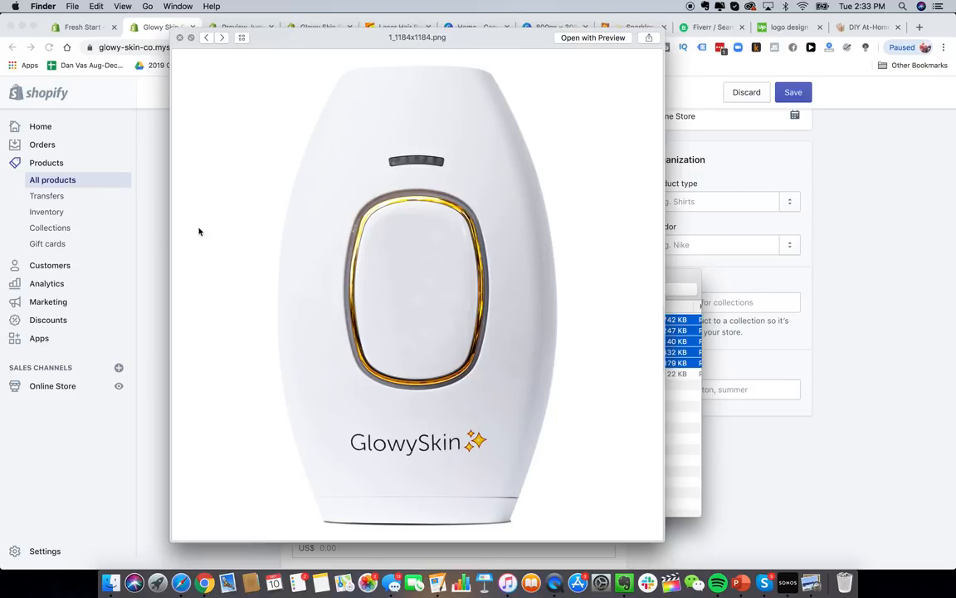
click(158, 235)
click(111, 583)
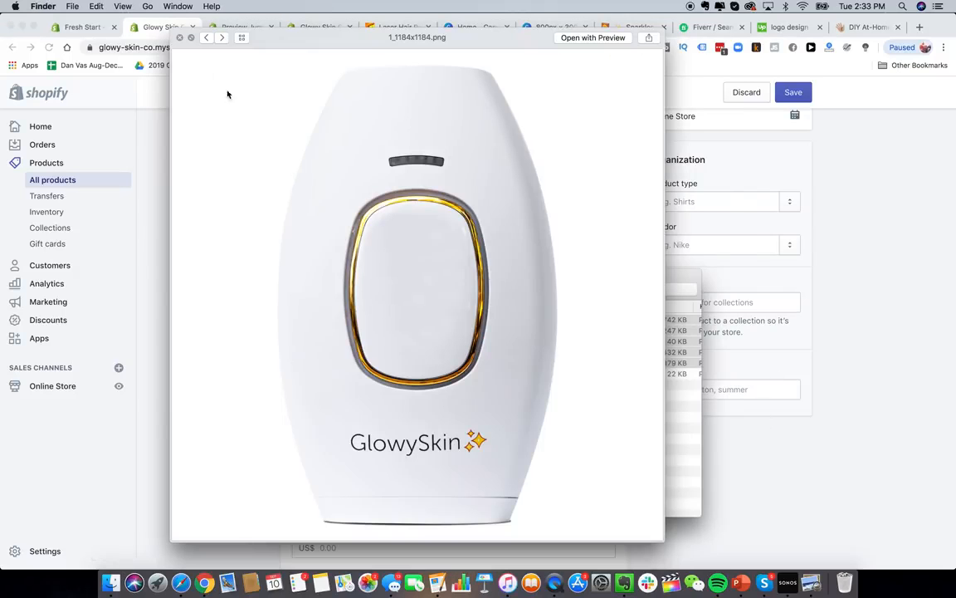
click(178, 37)
- Upload 1_1184x1184.png as the product's first image
drag(342, 314, 678, 298)
click(717, 406)
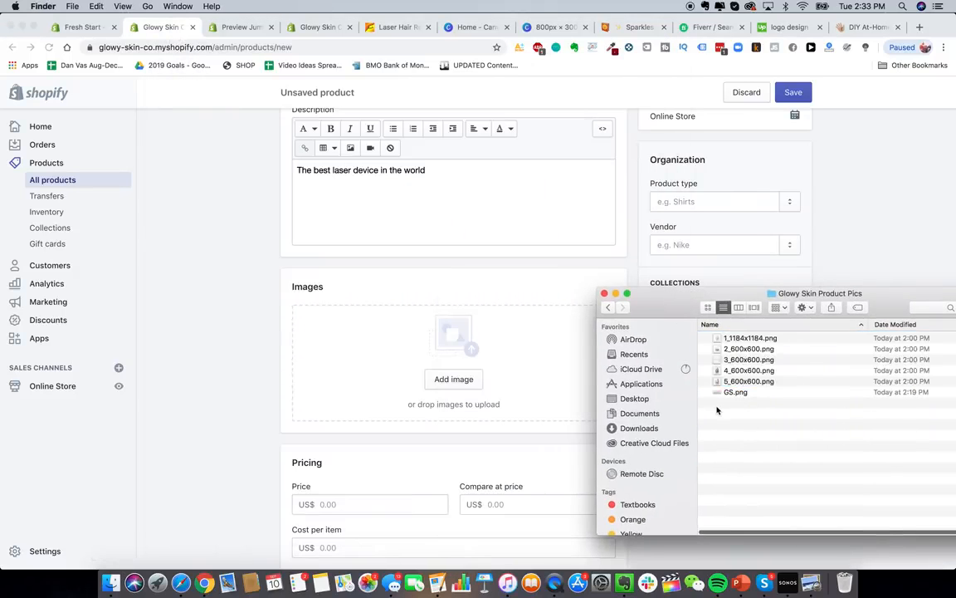
drag(738, 339, 421, 356)
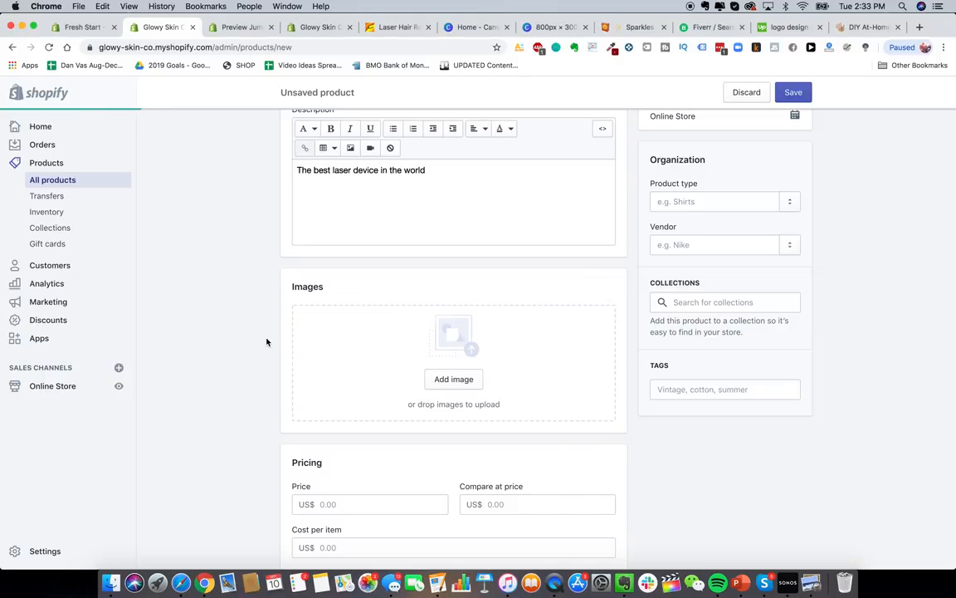
scroll(240, 326, down, 2)
scroll(270, 398, down, 2)
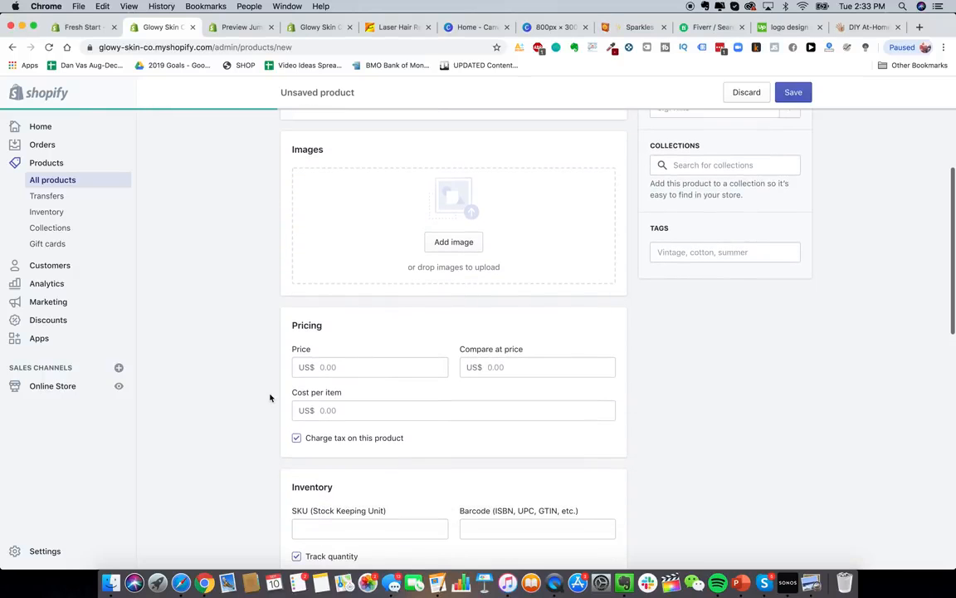
scroll(270, 398, up, 1)
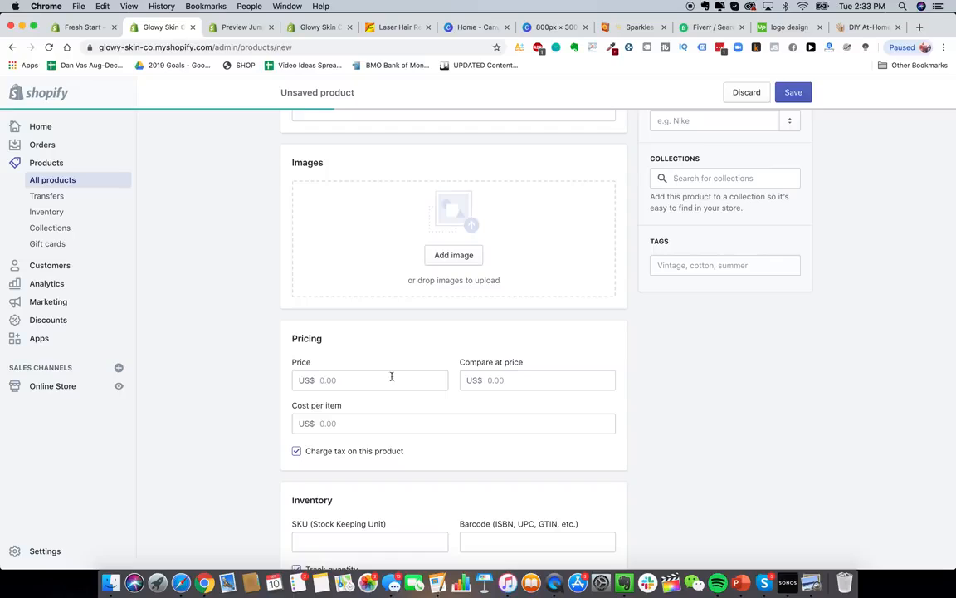
click(357, 390)
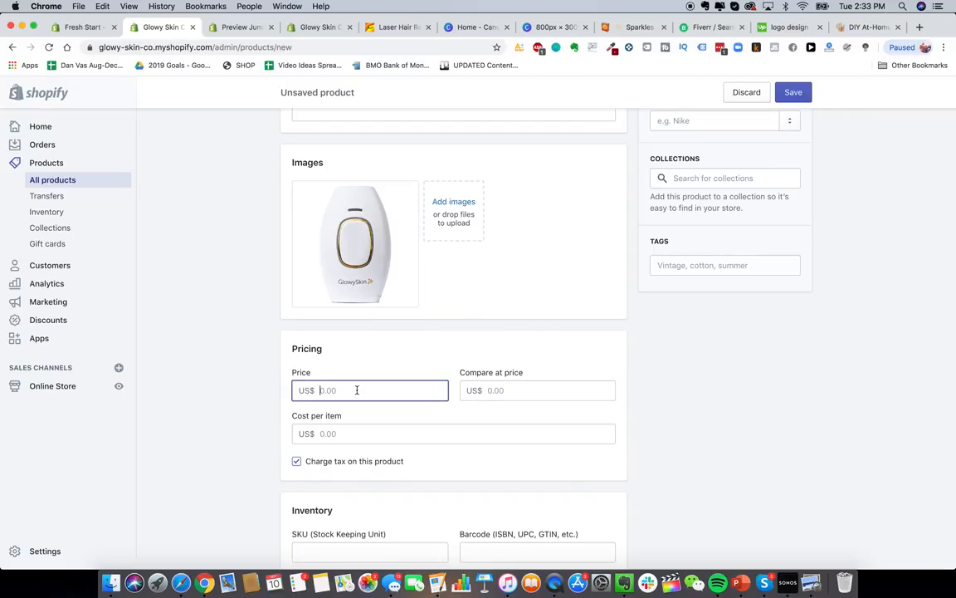
- Check the HeySilkySkin Laser Hair Removal Handset's $307.00 CAD price, then return to the product form
click(868, 27)
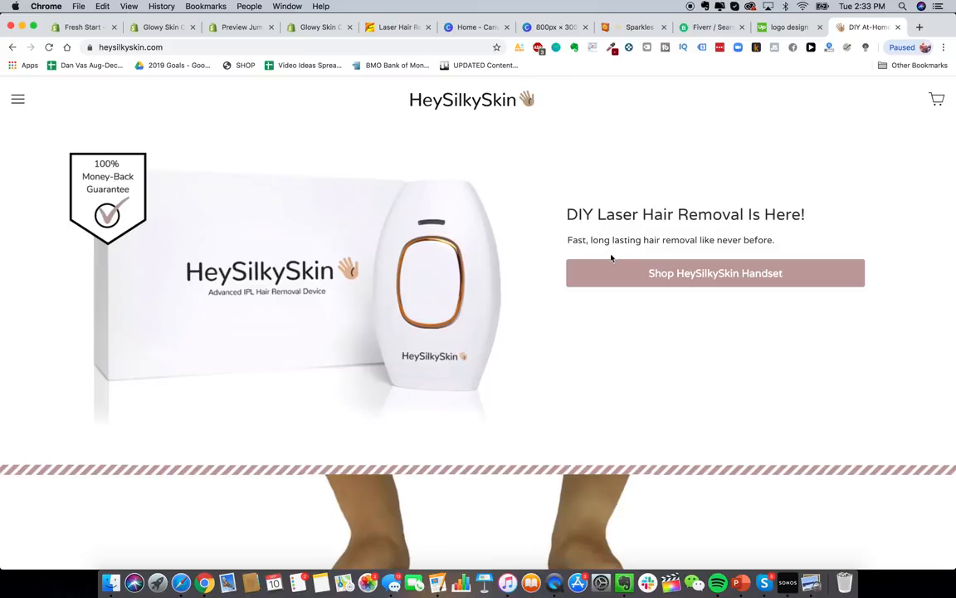
click(675, 267)
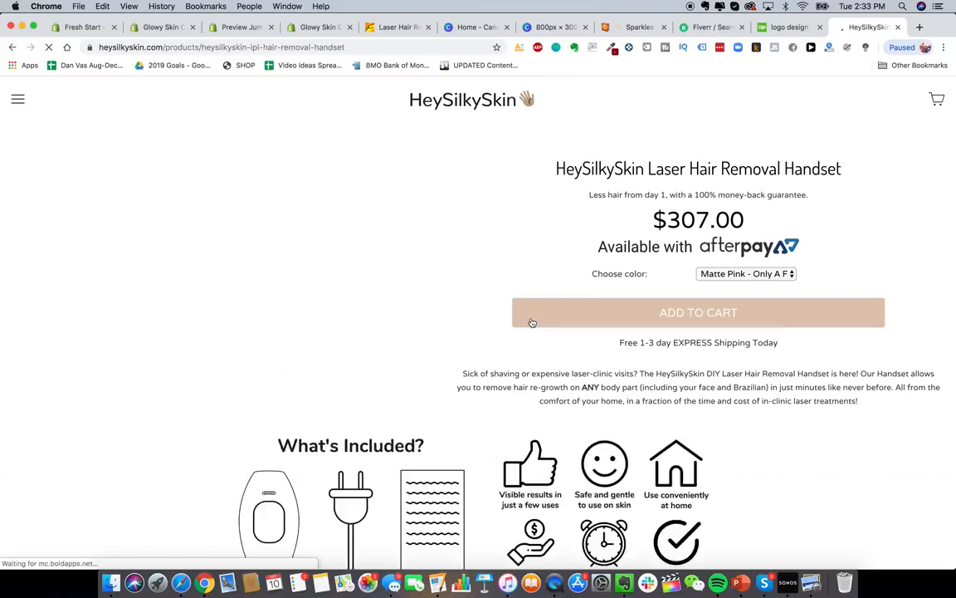
click(244, 32)
click(318, 27)
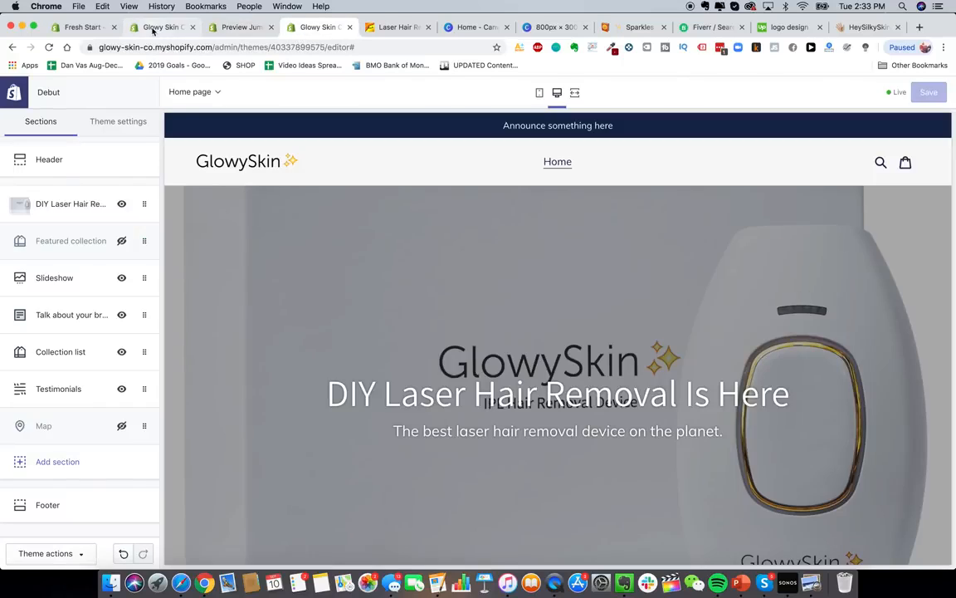
click(160, 26)
- Enter 229.99 as the price and 499.99 as the compare-at price
text(29.99)
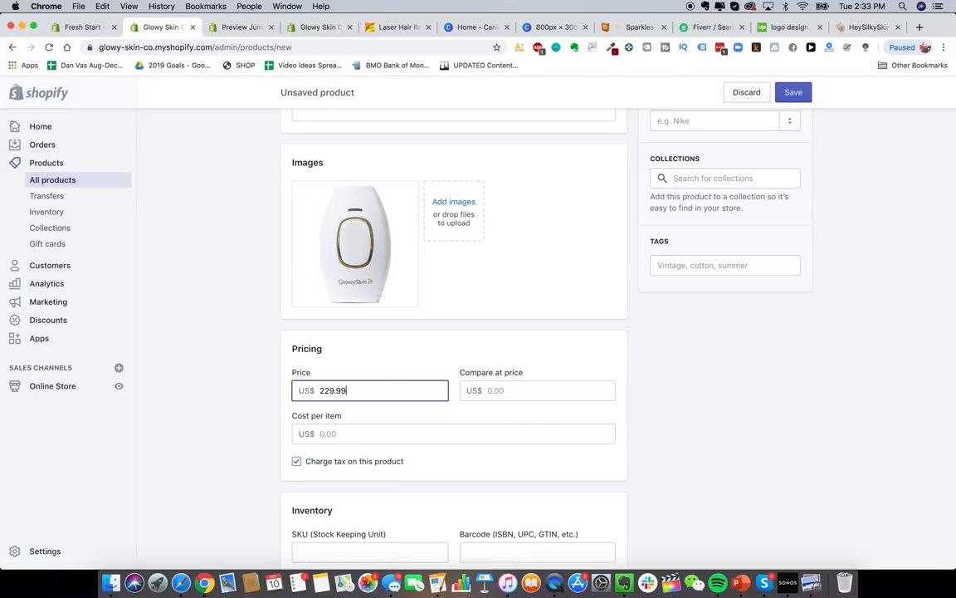
click(526, 388)
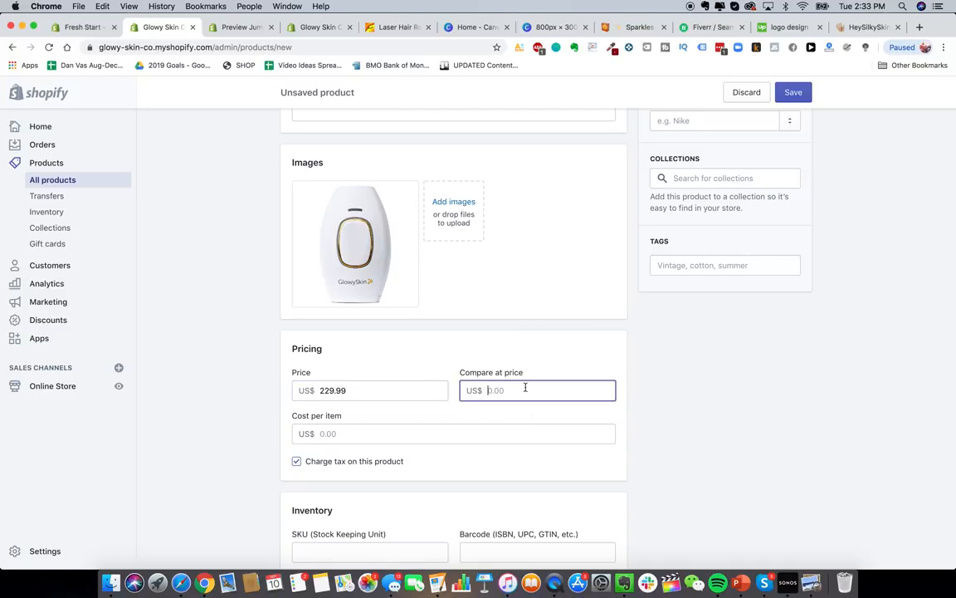
text(499.99)
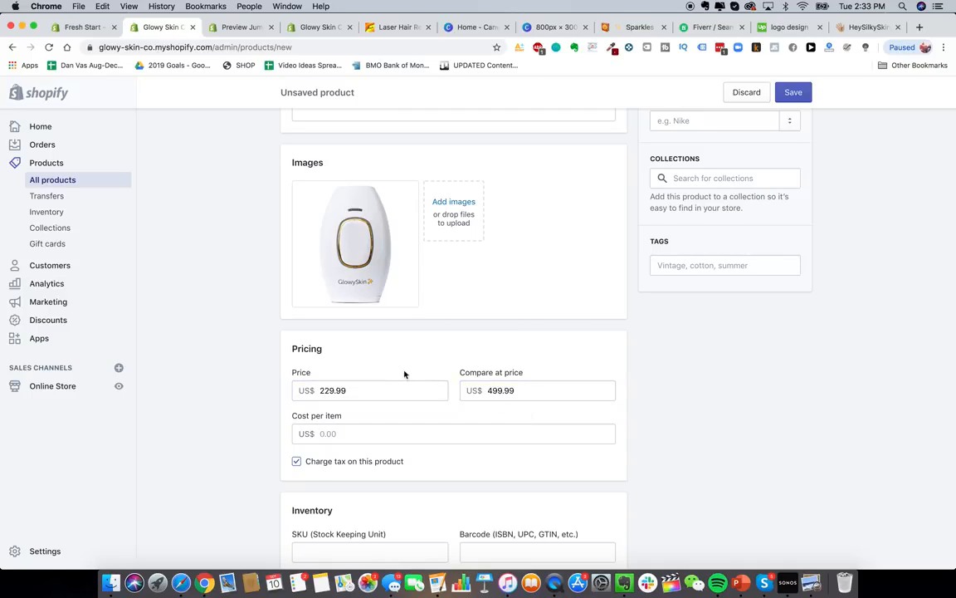
scroll(515, 365, down, 3)
scroll(403, 286, up, 3)
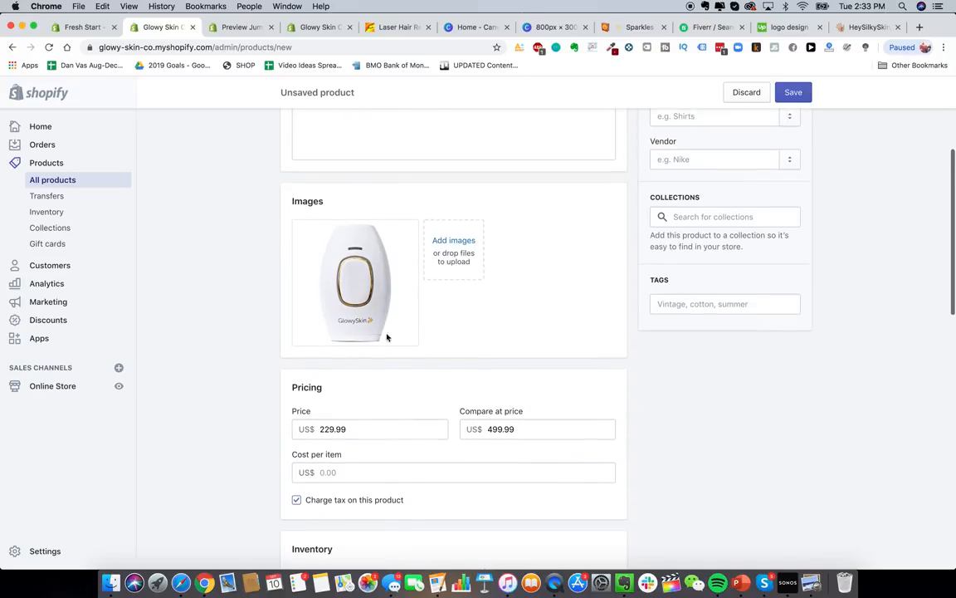
drag(319, 428, 376, 428)
click(207, 410)
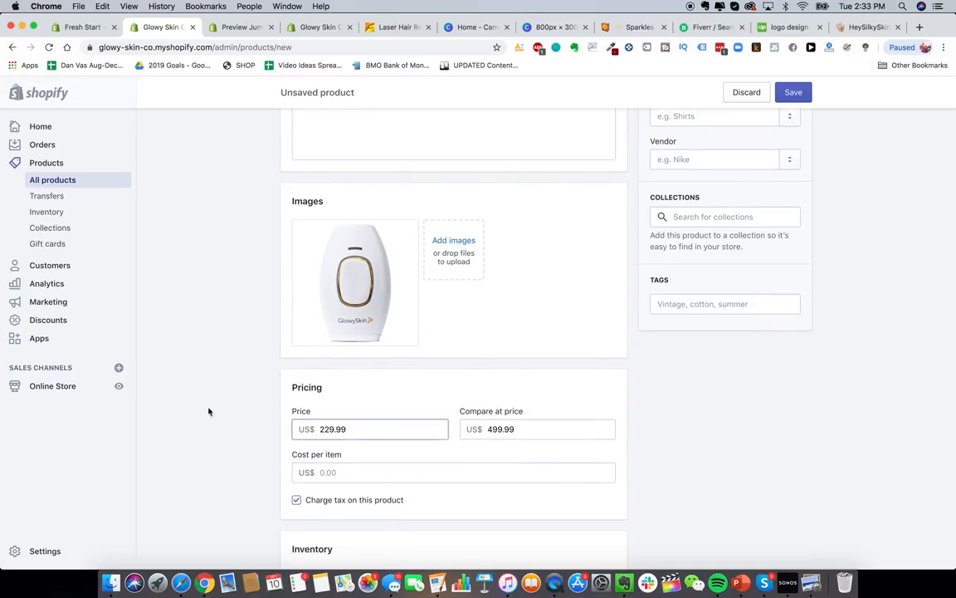
- Leave the cost per item field empty
scroll(235, 451, down, 1)
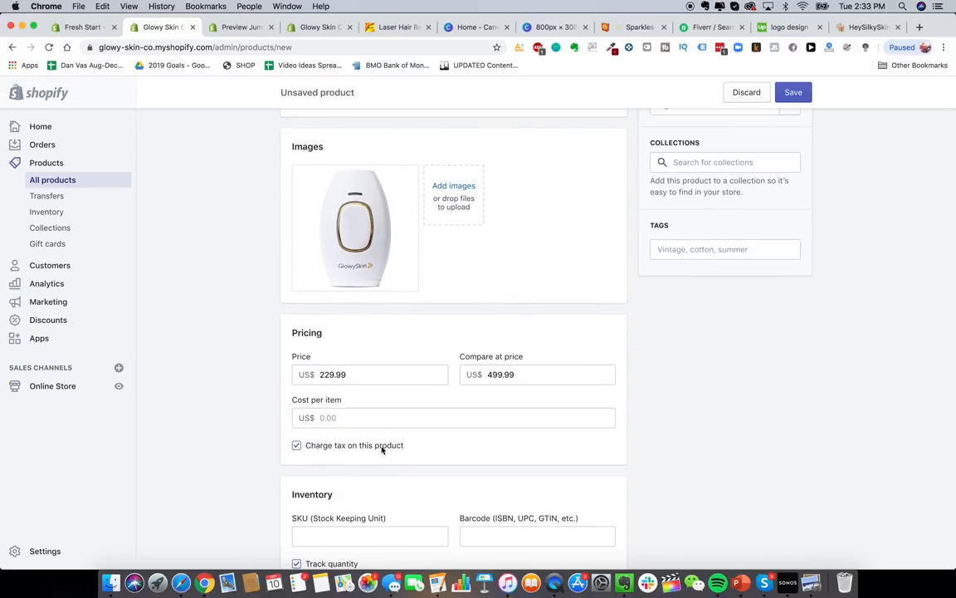
scroll(256, 396, down, 3)
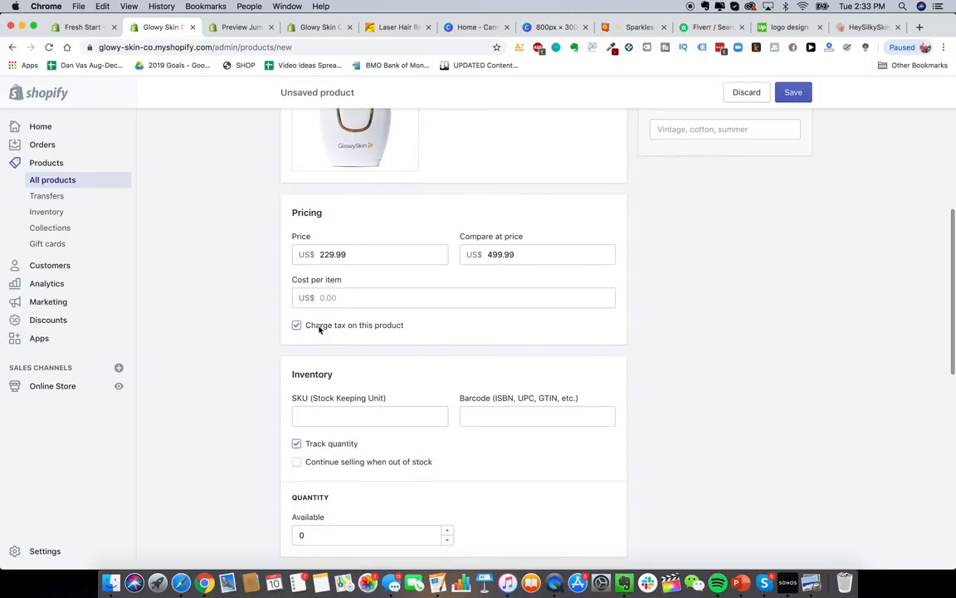
scroll(353, 328, up, 1)
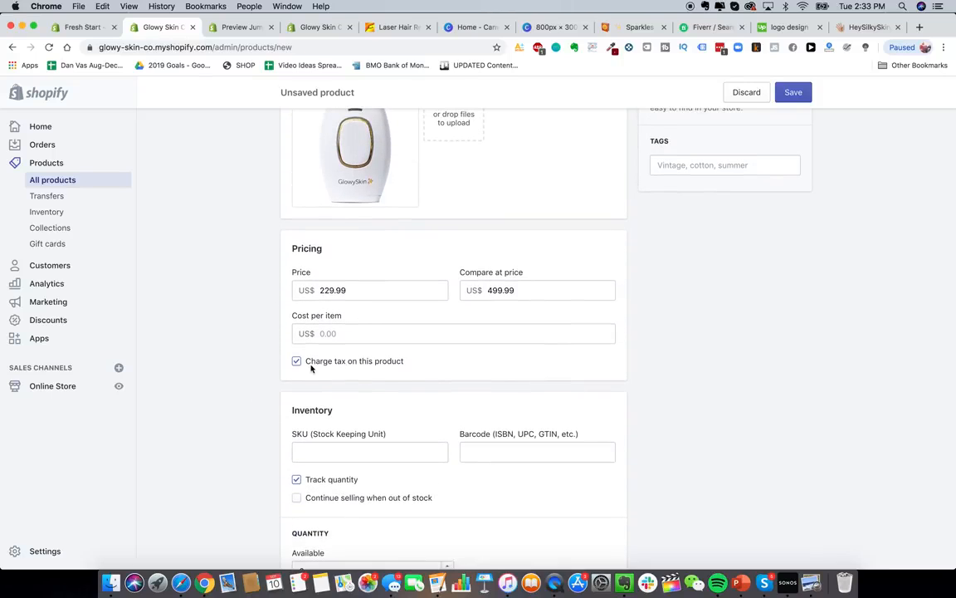
click(355, 332)
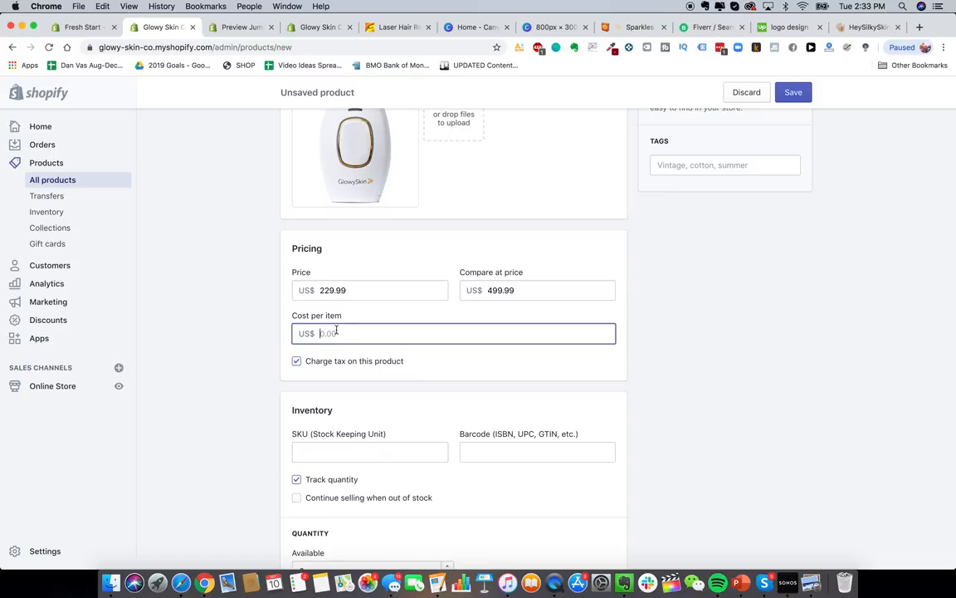
click(256, 337)
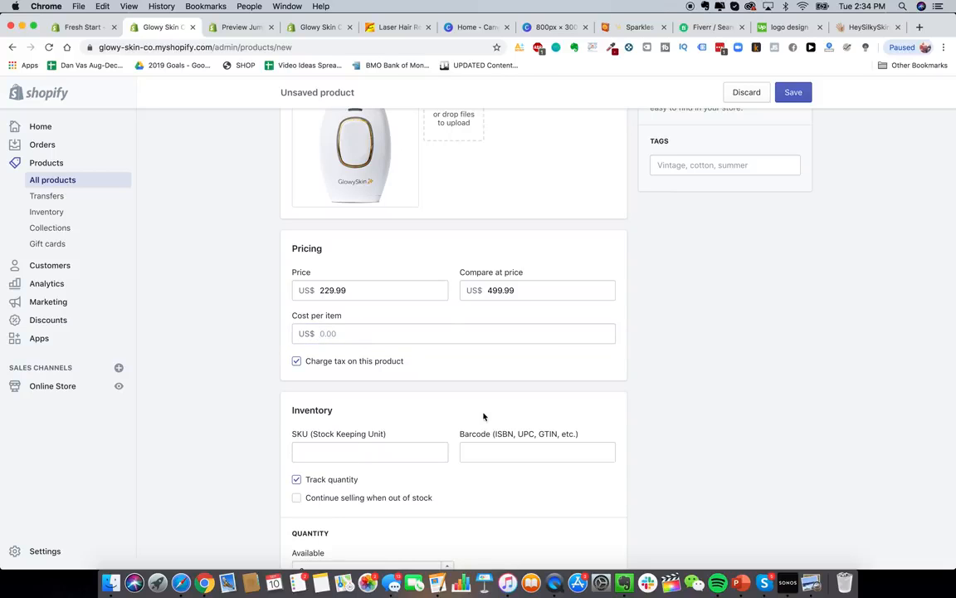
scroll(483, 416, down, 5)
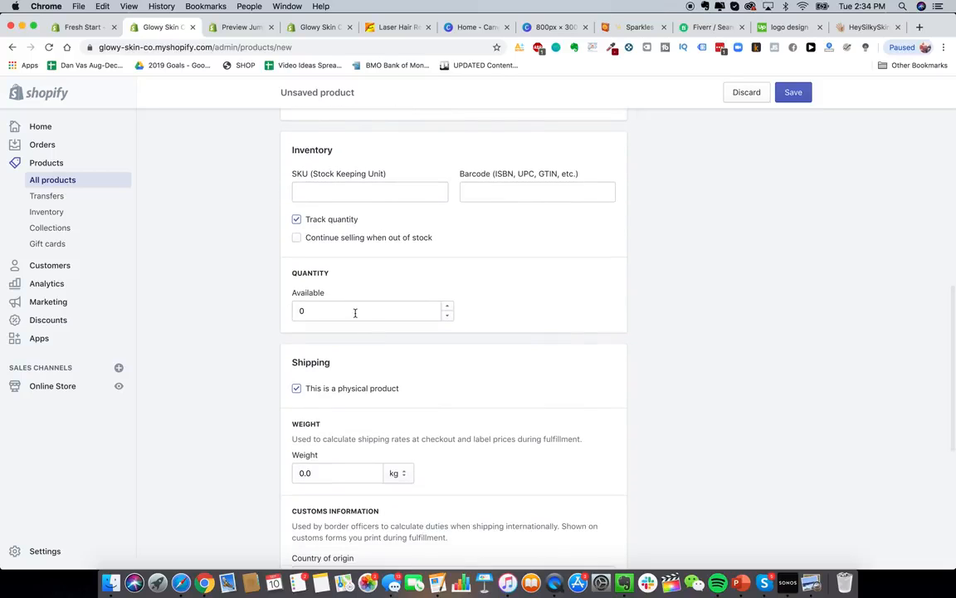
- Set the available stock quantity to 100000
click(355, 313)
click(225, 338)
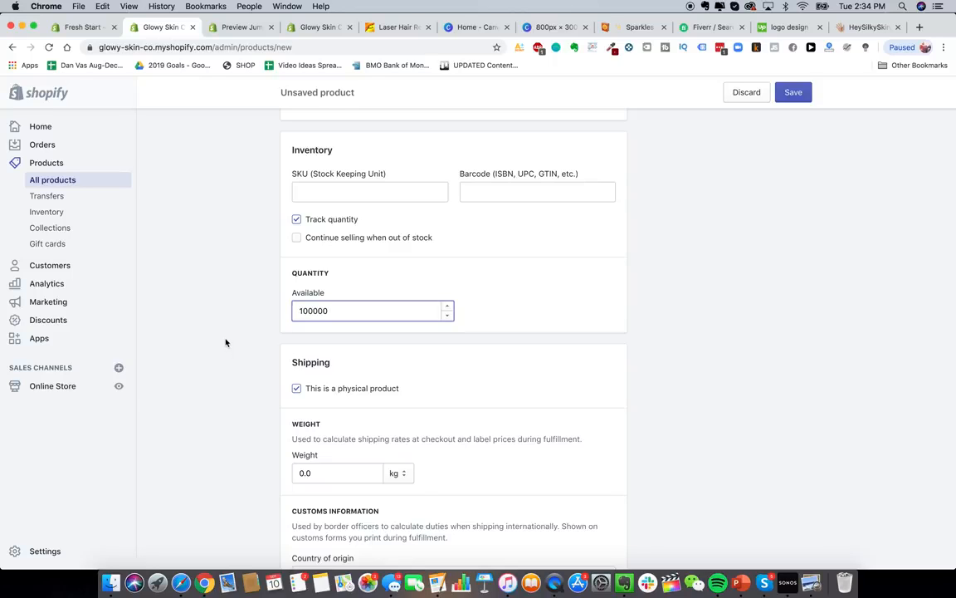
scroll(240, 391, down, 2)
scroll(362, 304, down, 1)
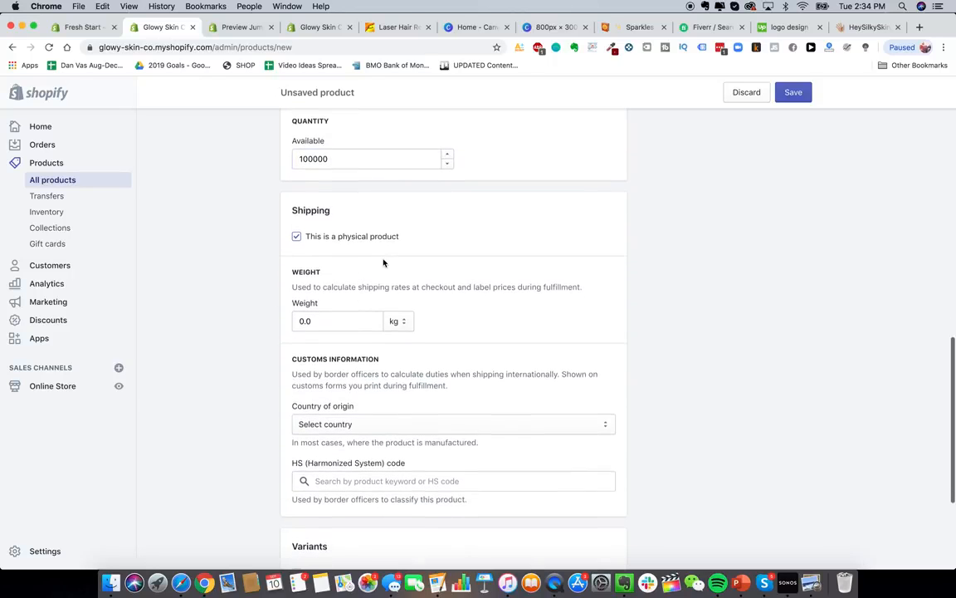
scroll(385, 263, down, 1)
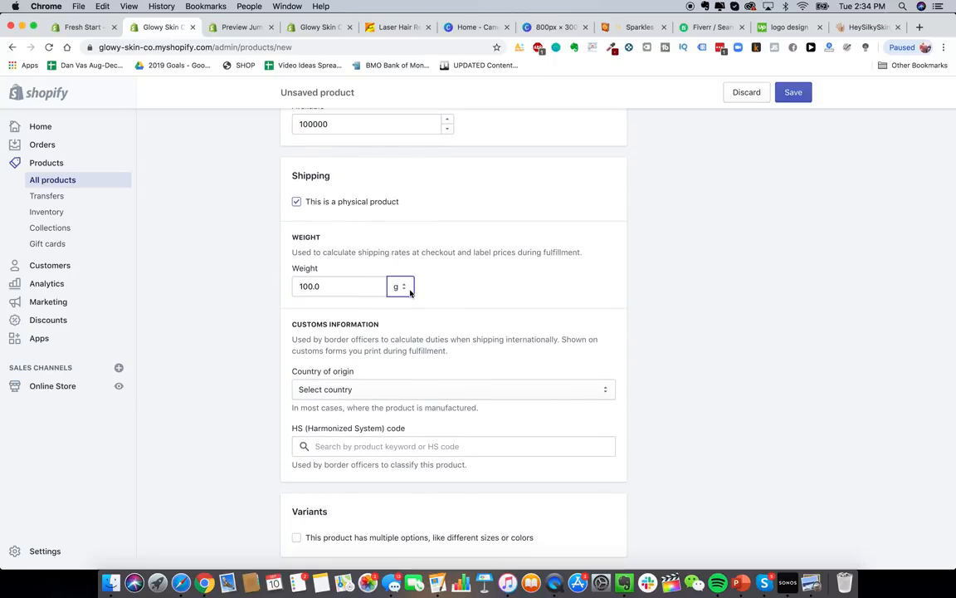
- Record the shipping weight as 100.0 g
click(408, 291)
click(384, 290)
scroll(274, 294, down, 1)
scroll(274, 295, up, 1)
scroll(274, 295, down, 2)
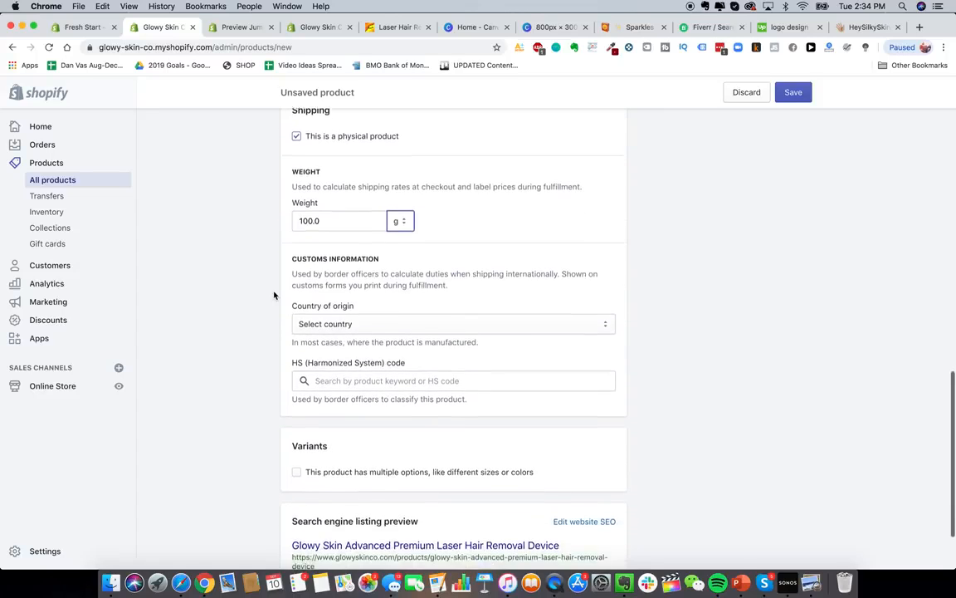
scroll(274, 295, up, 2)
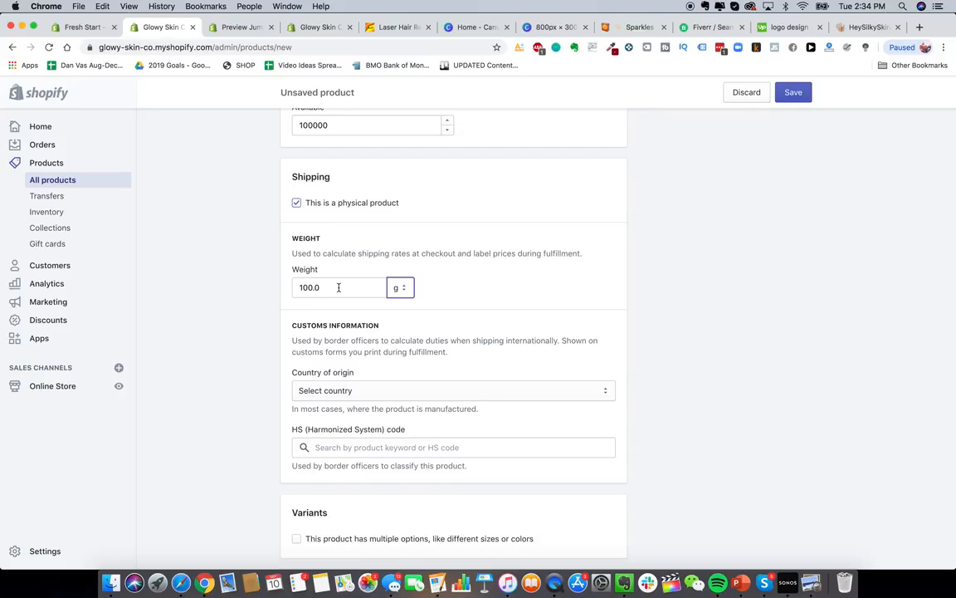
click(339, 288)
click(273, 295)
scroll(254, 300, down, 3)
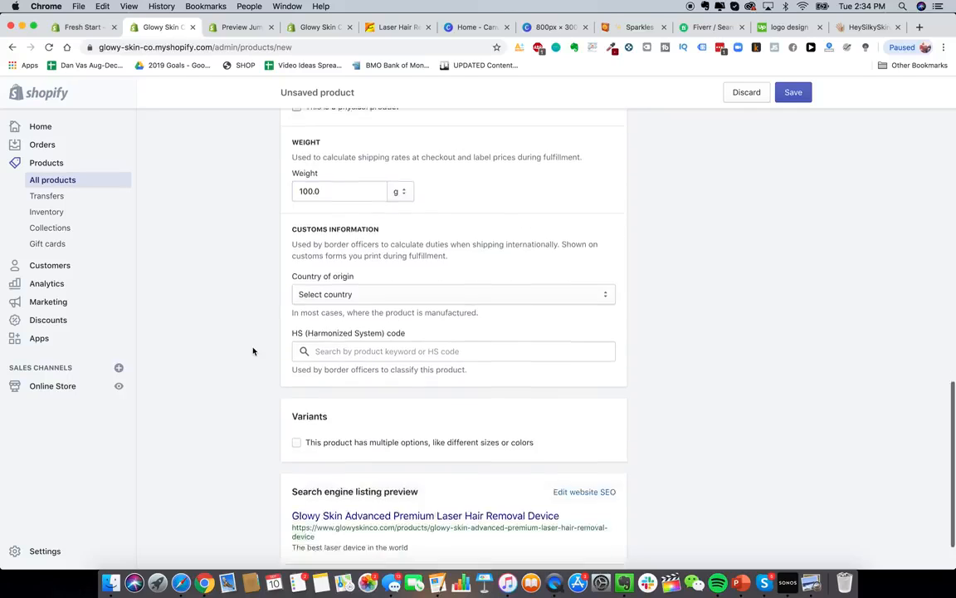
scroll(246, 194, up, 1)
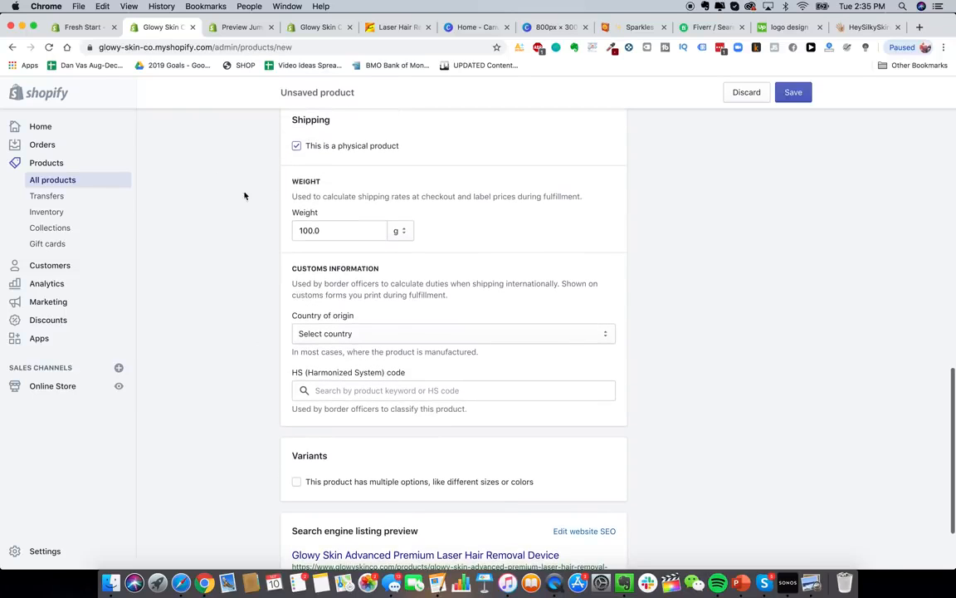
scroll(250, 318, down, 2)
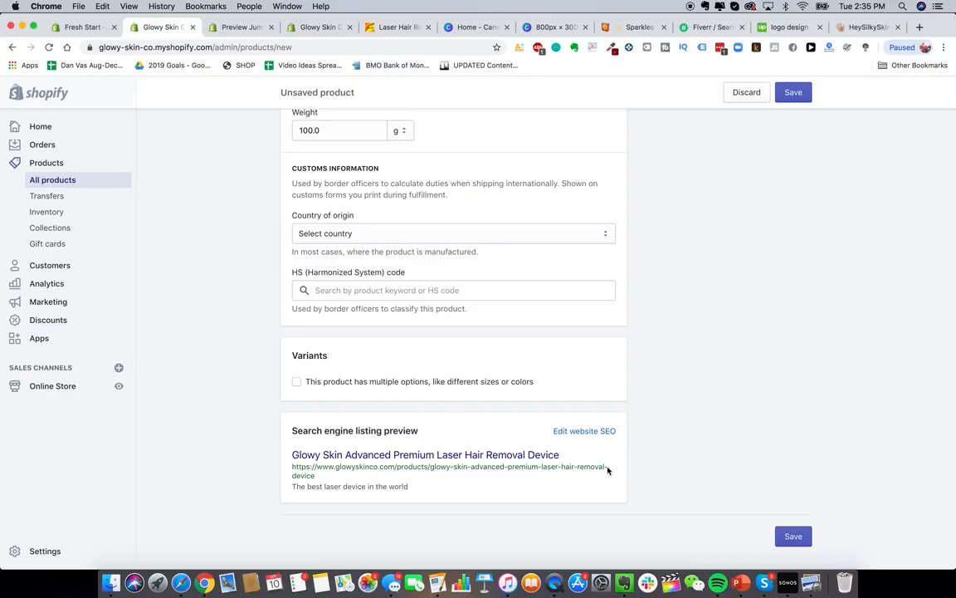
click(585, 431)
- Set the SEO page title to 'The Best DIY Hair Removal Device In The World - Glowy Skin'
scroll(502, 444, down, 5)
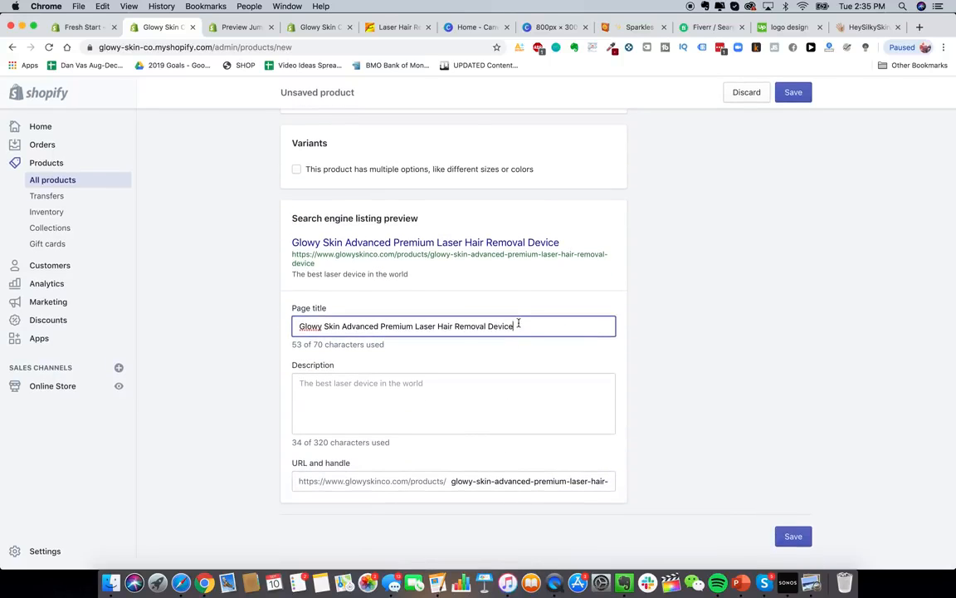
triple_click(393, 323)
text(Th)
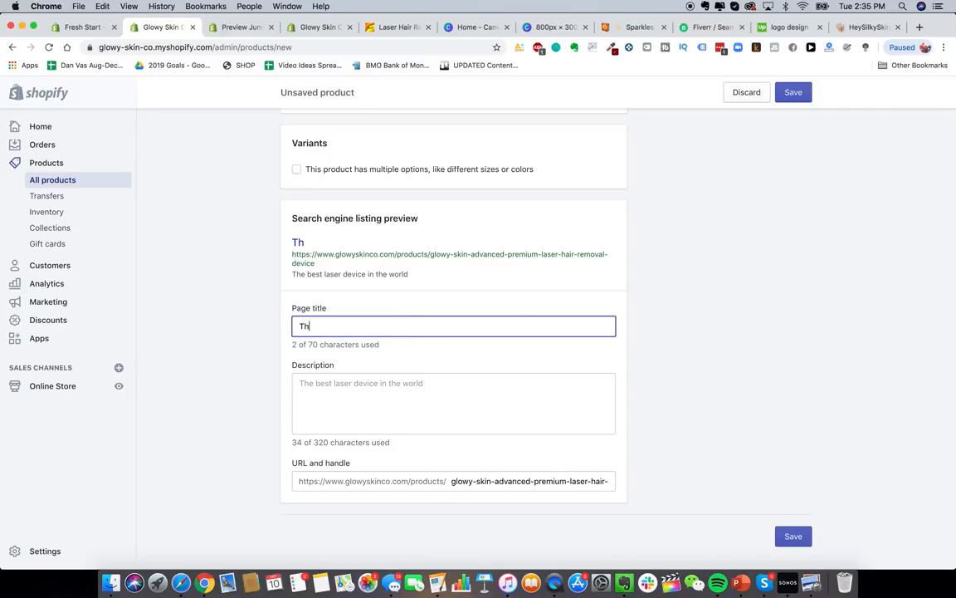
text(e Best DIY Hair )
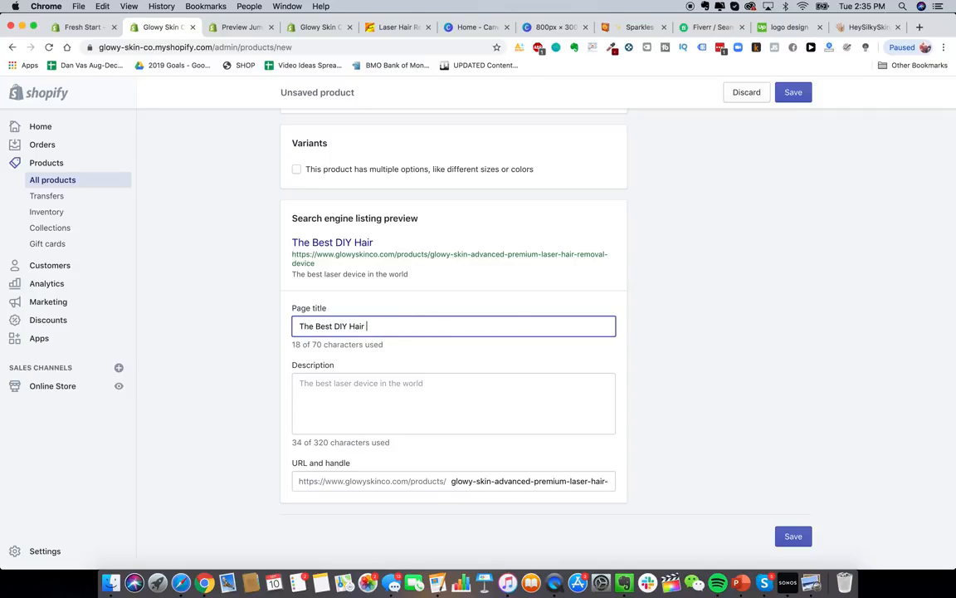
text(Removal Device)
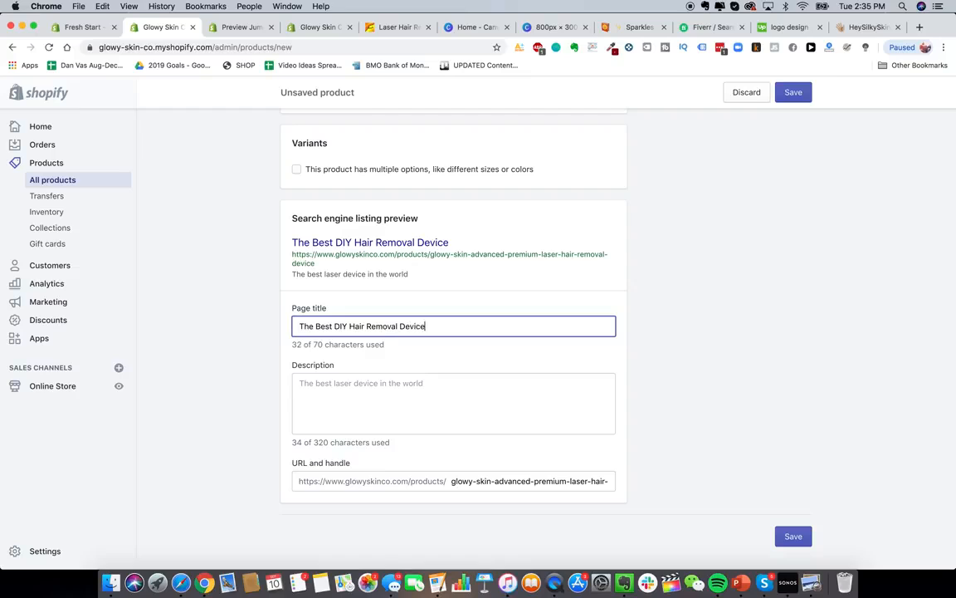
text( In The World - Glowy Skin)
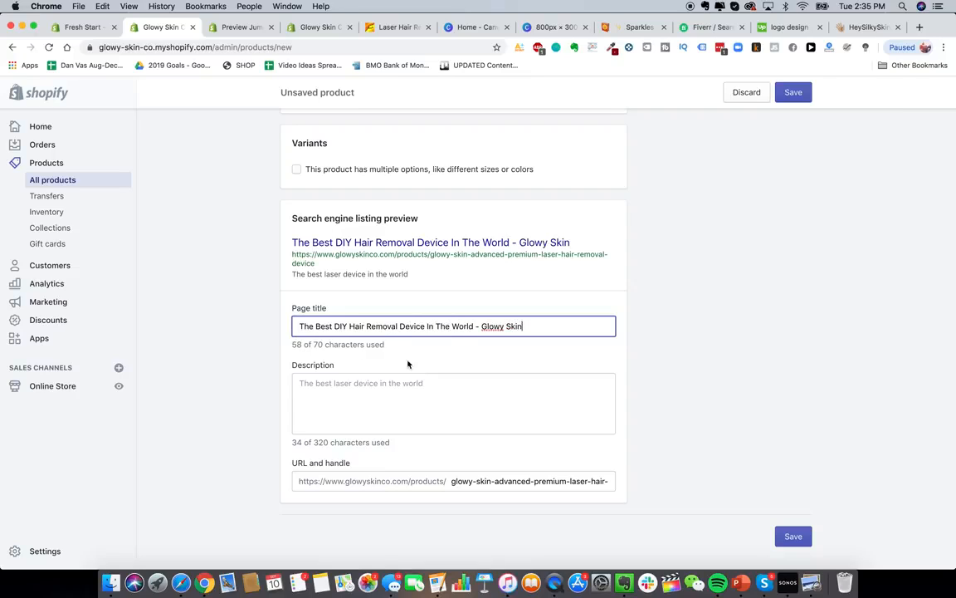
- Rewrite the SEO description as 'The Best DIY Laser Hair Removal Device For Home Use'
click(425, 407)
double_click(423, 393)
key(super+a)
key(BackSpace)
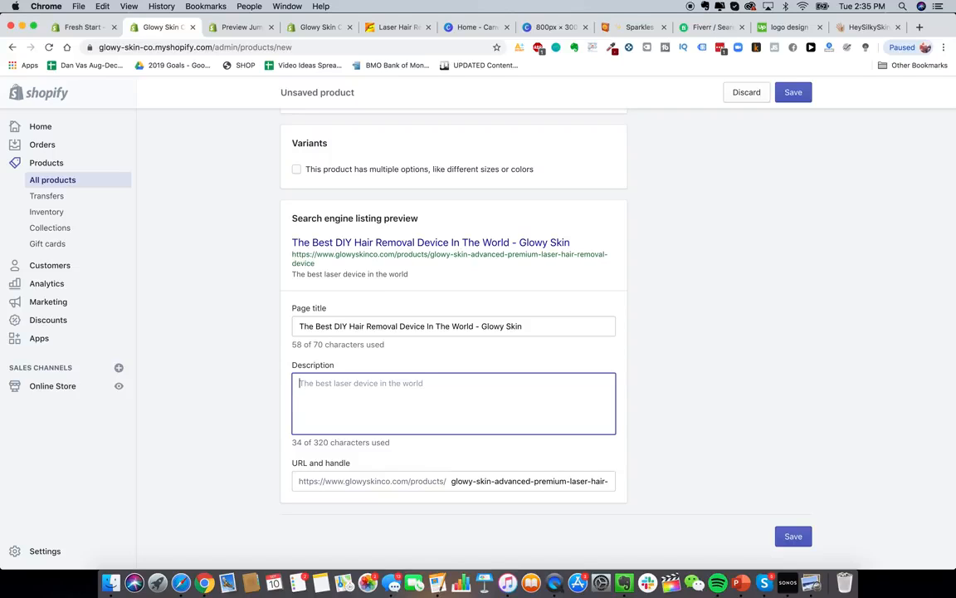
text(DIY)
key(BackSpace)
key(BackSpace)
key(BackSpace)
key(BackSpace)
text(The Best )
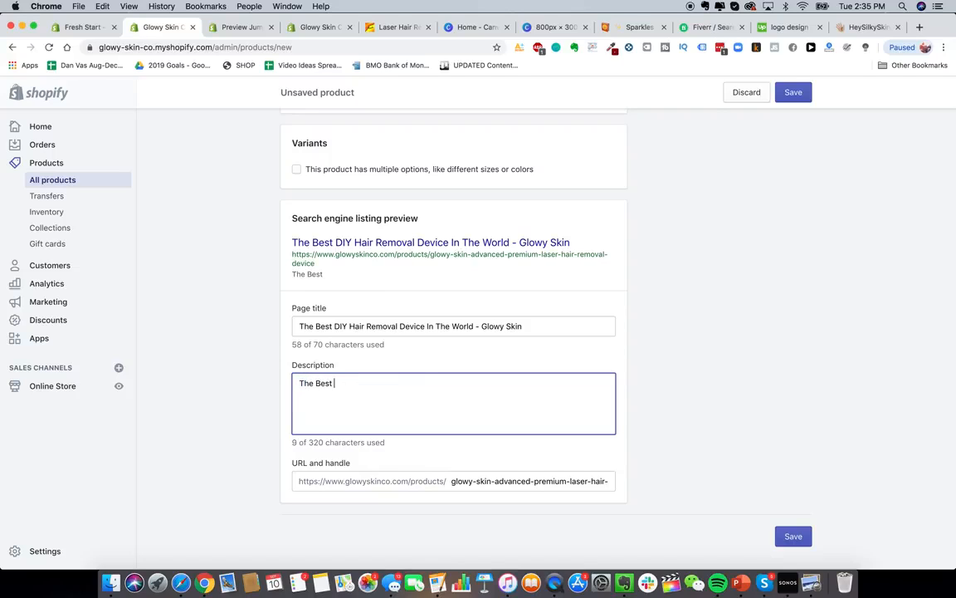
text(DIY Laser Hair Rem)
key(BackSpace)
key(BackSpace)
key(BackSpace)
key(BackSpace)
key(BackSpace)
key(BackSpace)
key(BackSpace)
key(BackSpace)
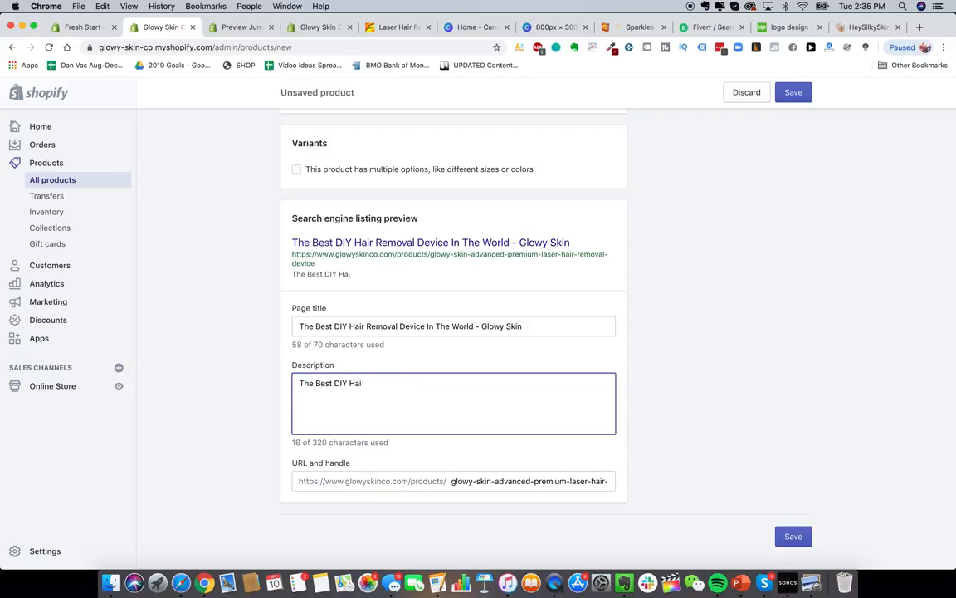
text(Laser Hair Removal Device For Ha)
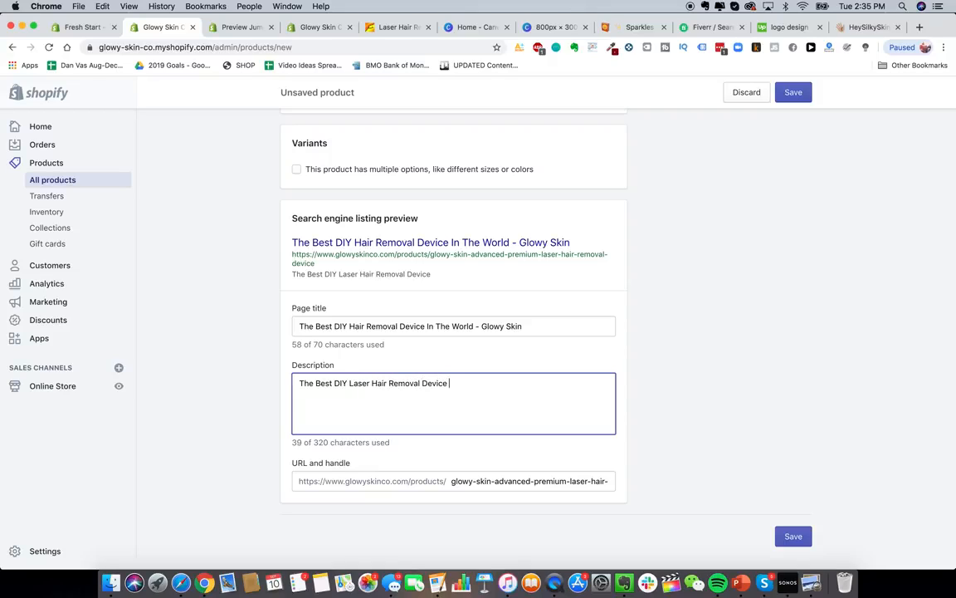
key(BackSpace)
key(BackSpace)
text(Home Use)
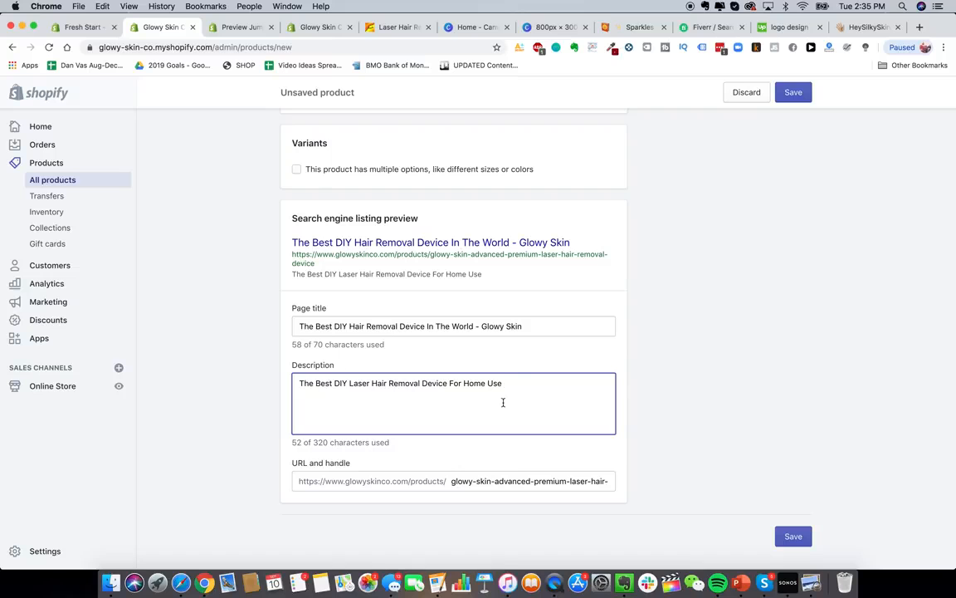
click(684, 462)
scroll(455, 490, up, 1)
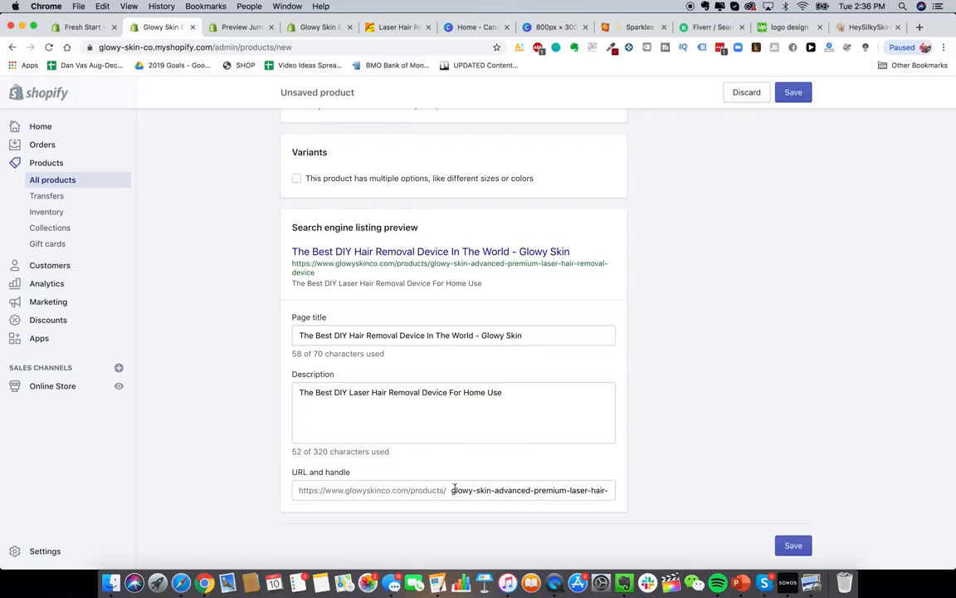
scroll(505, 419, up, 10)
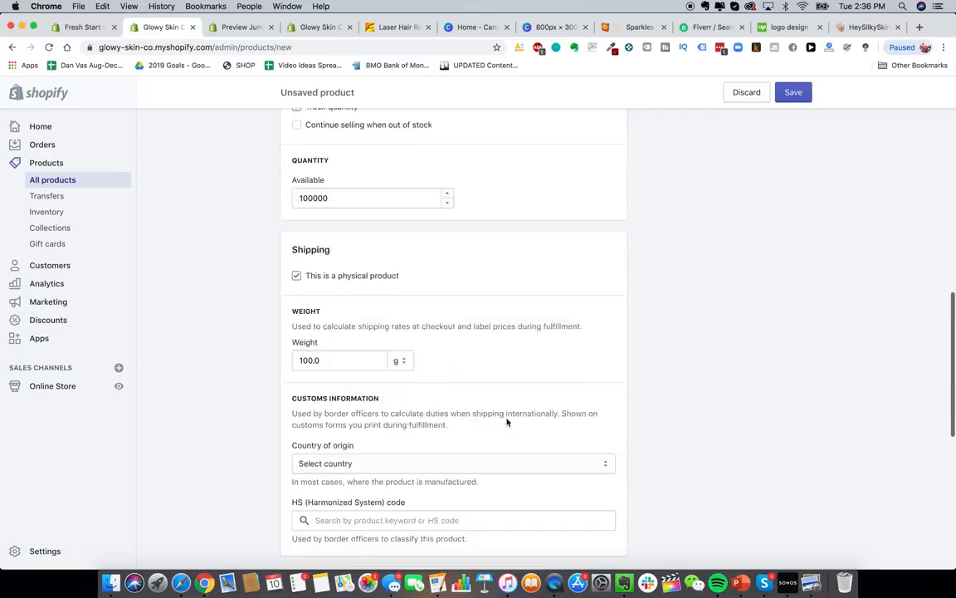
scroll(507, 422, up, 8)
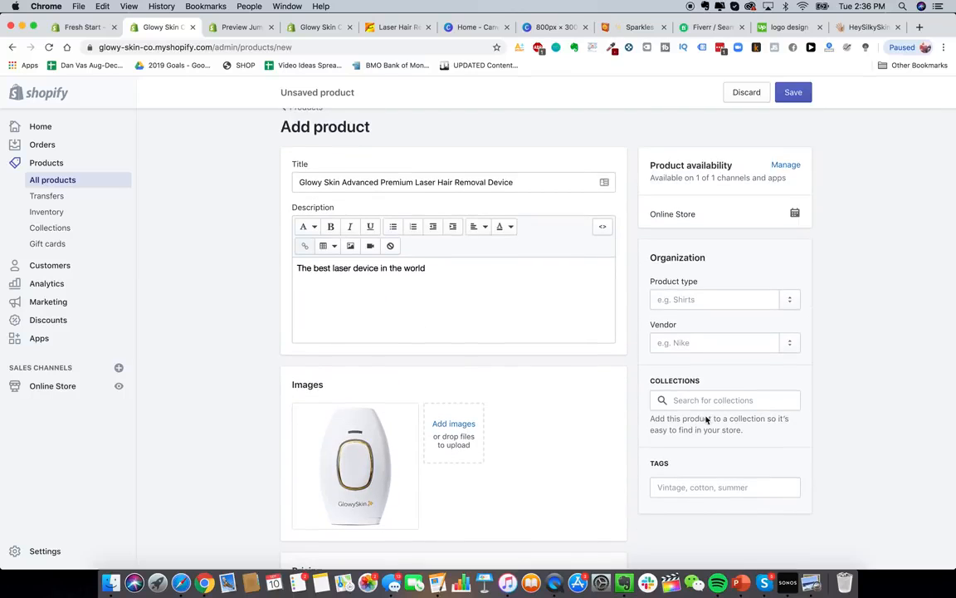
- Save the product and view its storefront page showing $229.99, on sale from $499.99
click(794, 93)
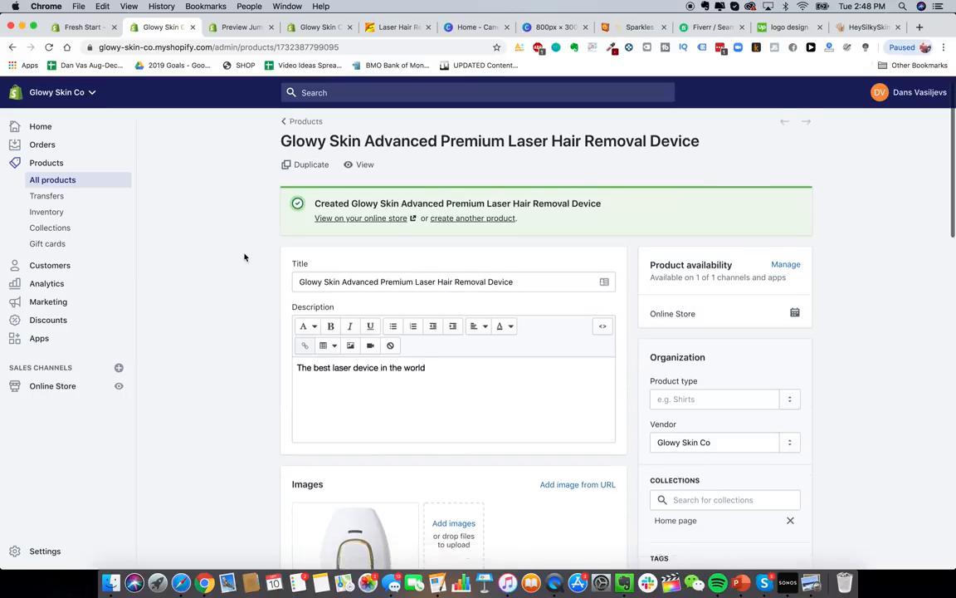
scroll(378, 381, down, 5)
scroll(415, 349, up, 4)
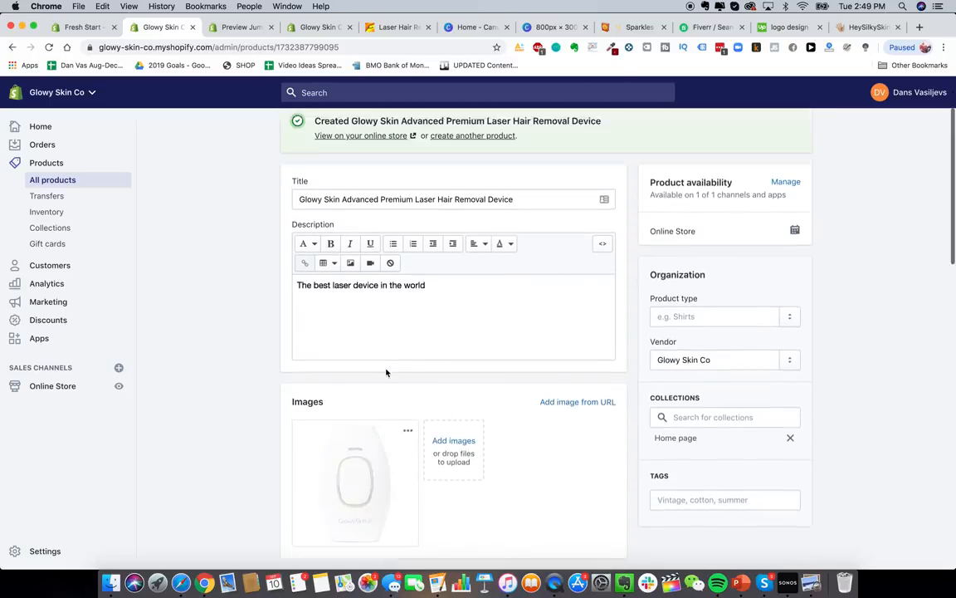
click(360, 154)
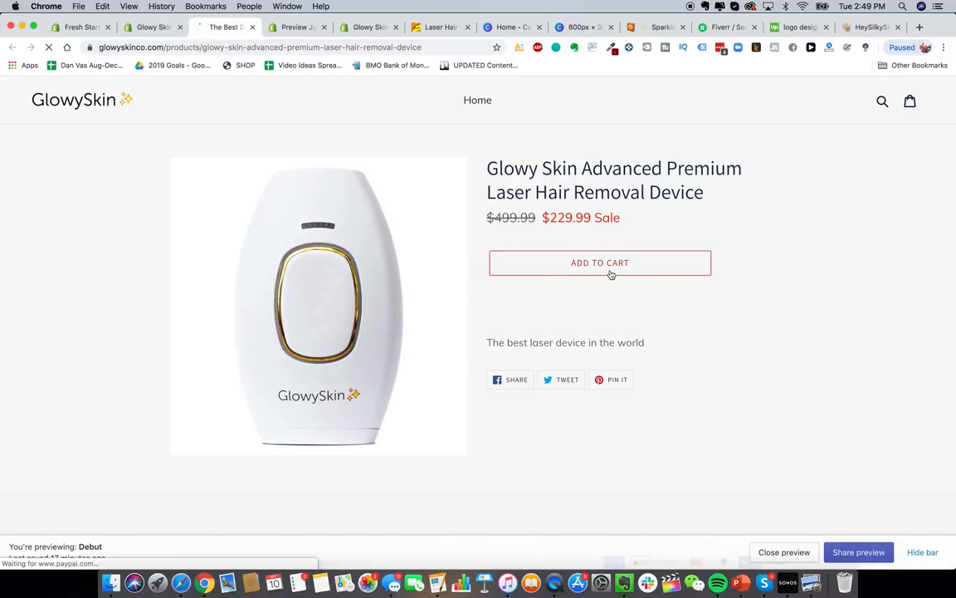
scroll(581, 351, down, 1)
scroll(580, 351, down, 2)
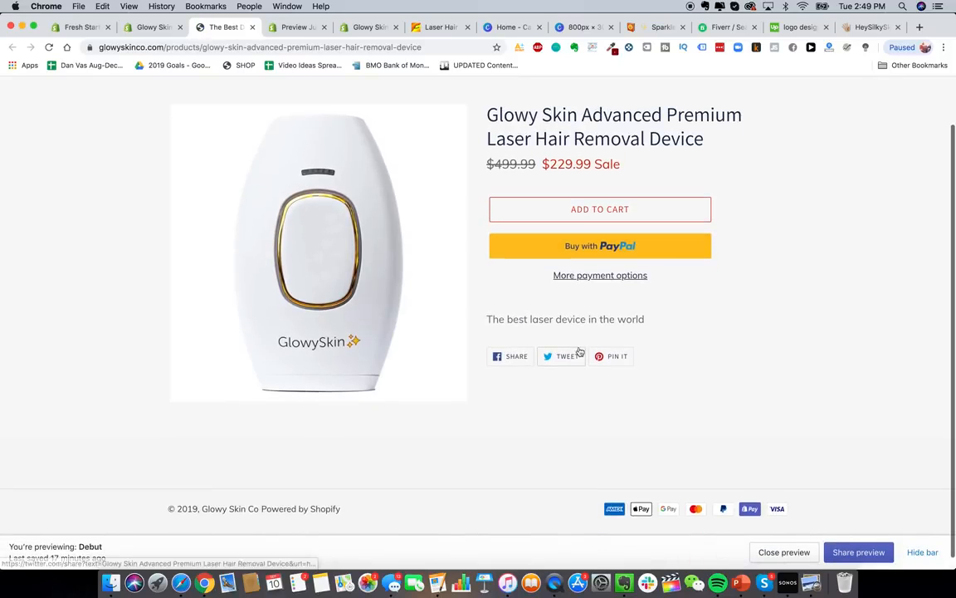
scroll(583, 282, down, 1)
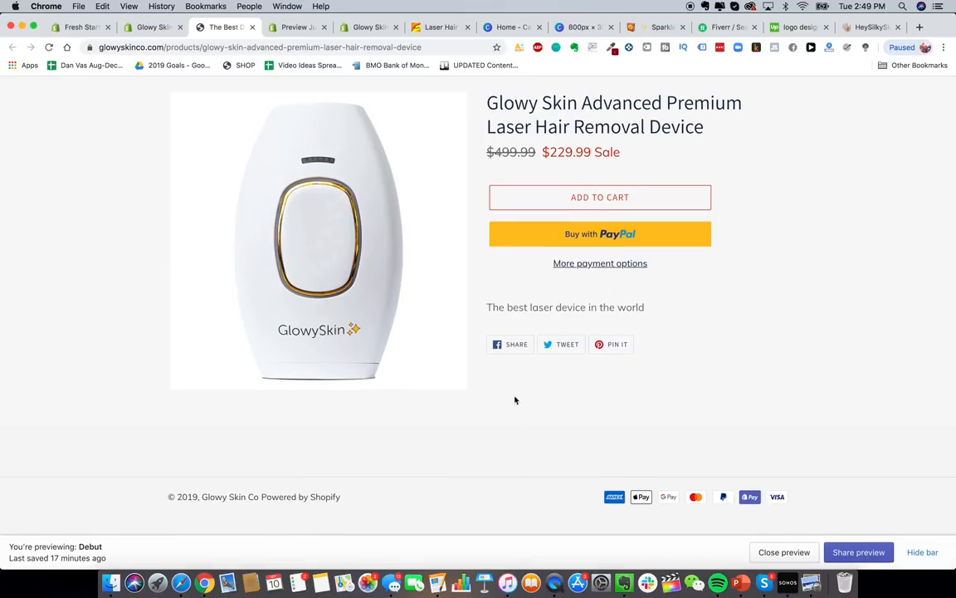
scroll(596, 508, up, 2)
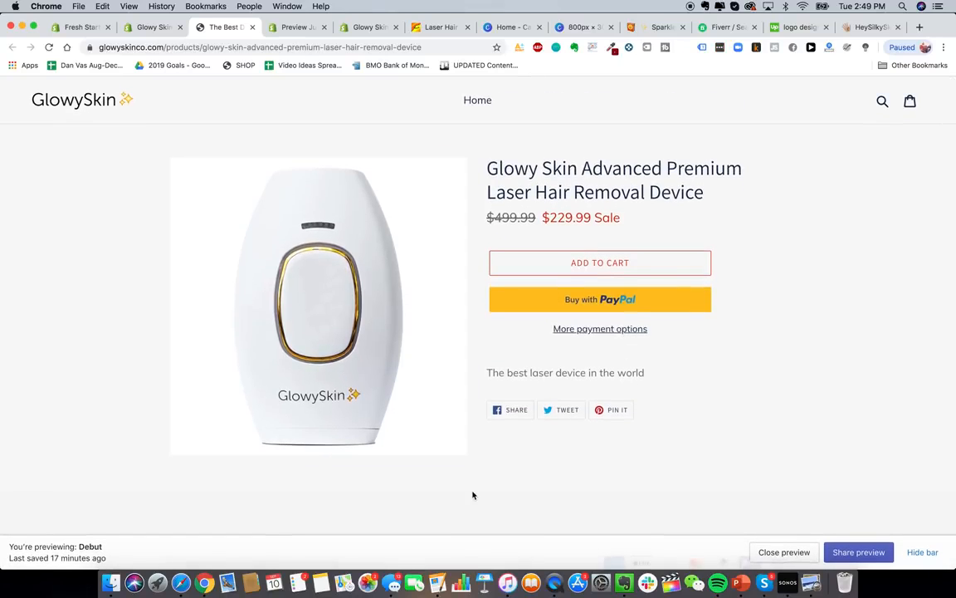
mouse_move(301, 311)
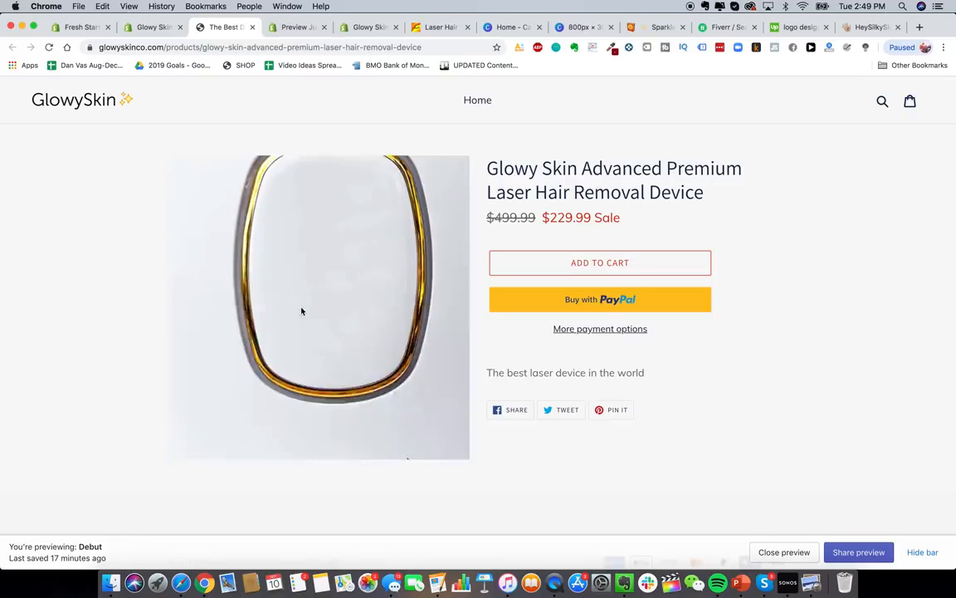
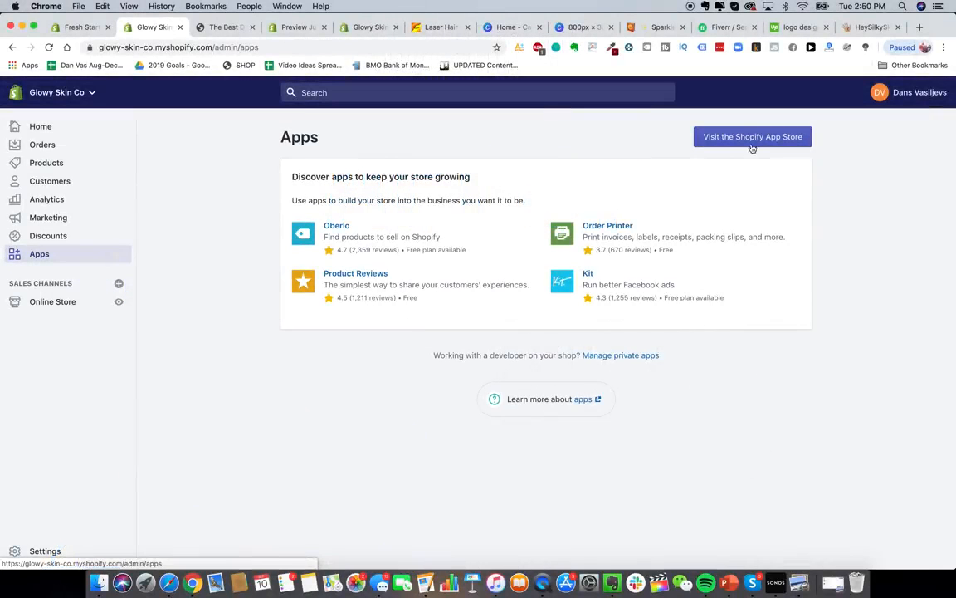
- From the Apps page, open the Shopify App Store in a new tab
click(752, 138)
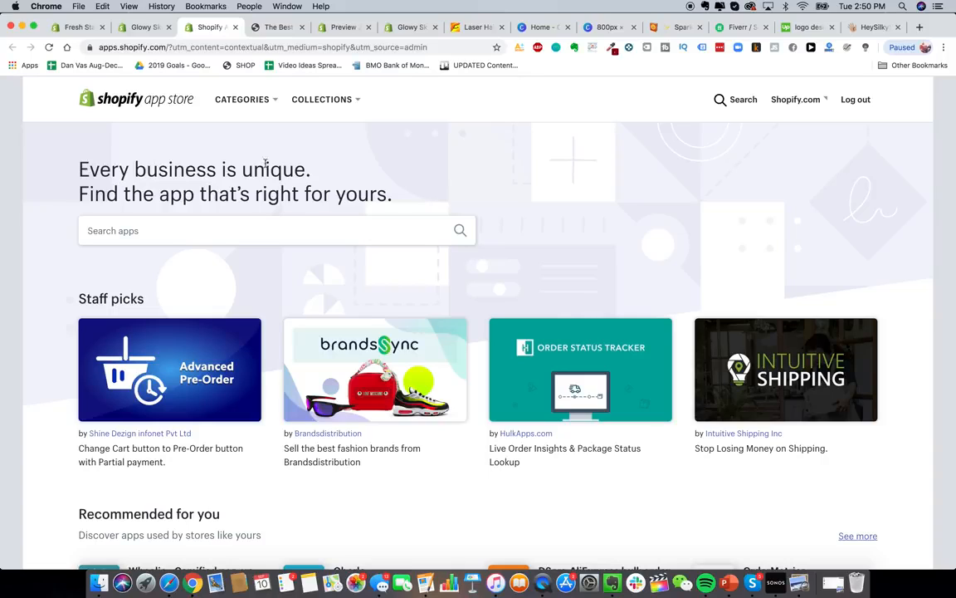
- Search the Shopify App Store for 'order lookup'
click(147, 28)
click(211, 27)
click(254, 227)
text(o)
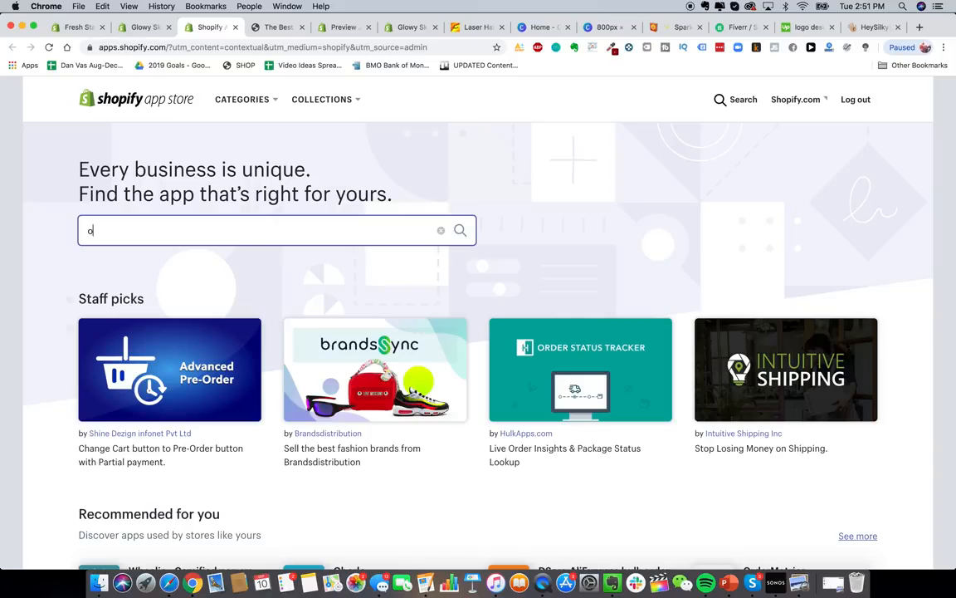
text(rder lookup)
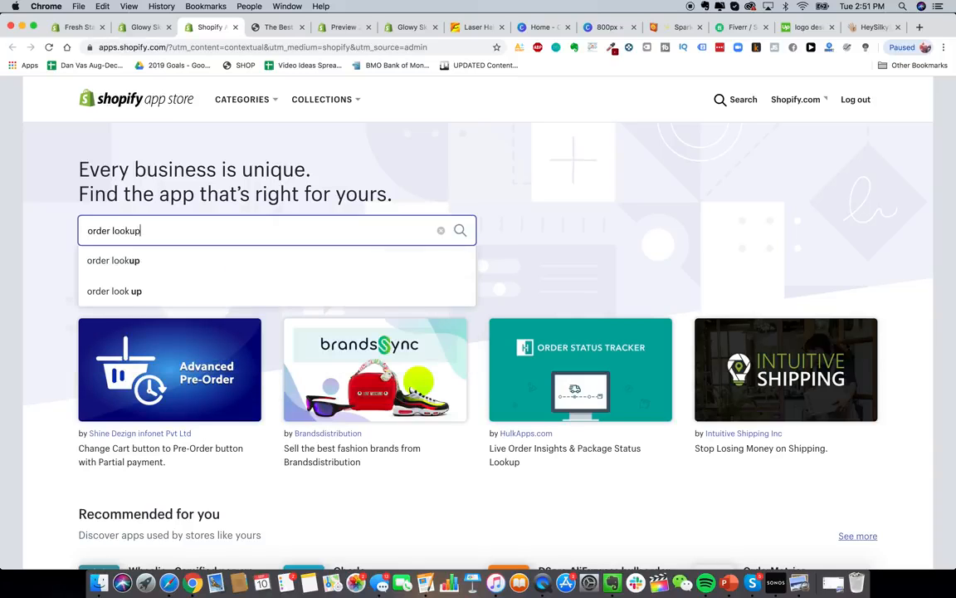
key(Return)
- Install the Order Lookup app and approve its 7-day free trial charge
click(316, 309)
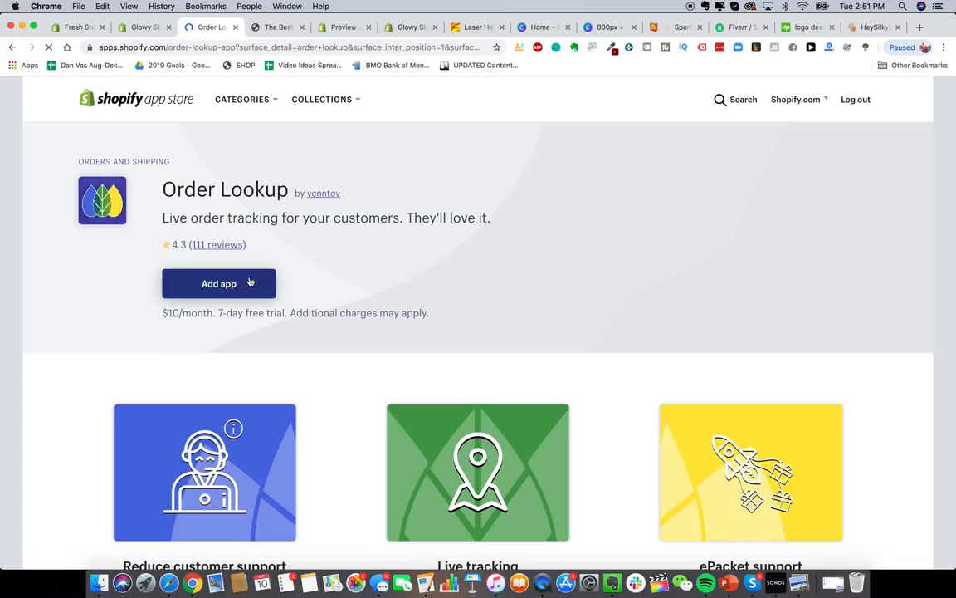
click(222, 282)
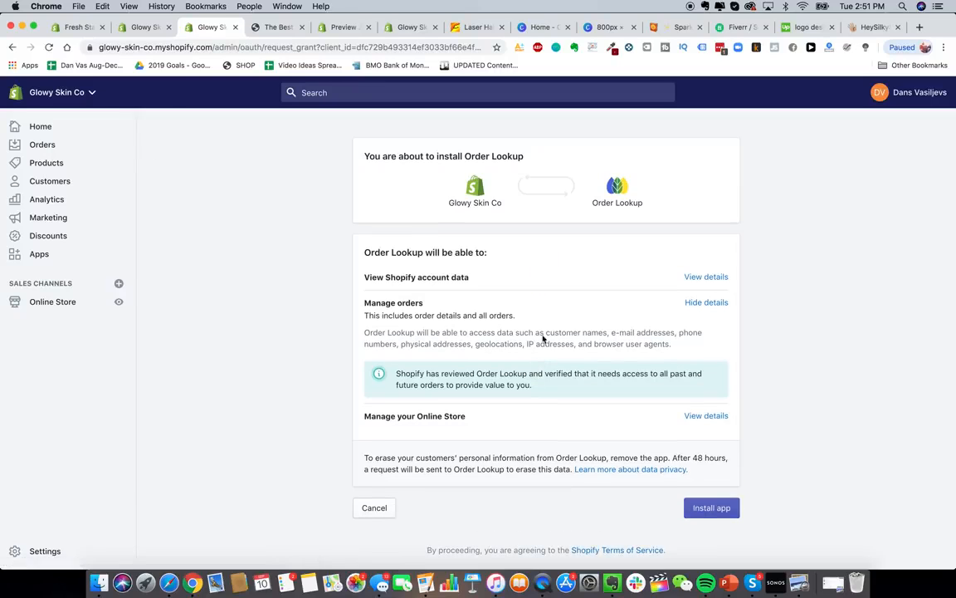
click(723, 508)
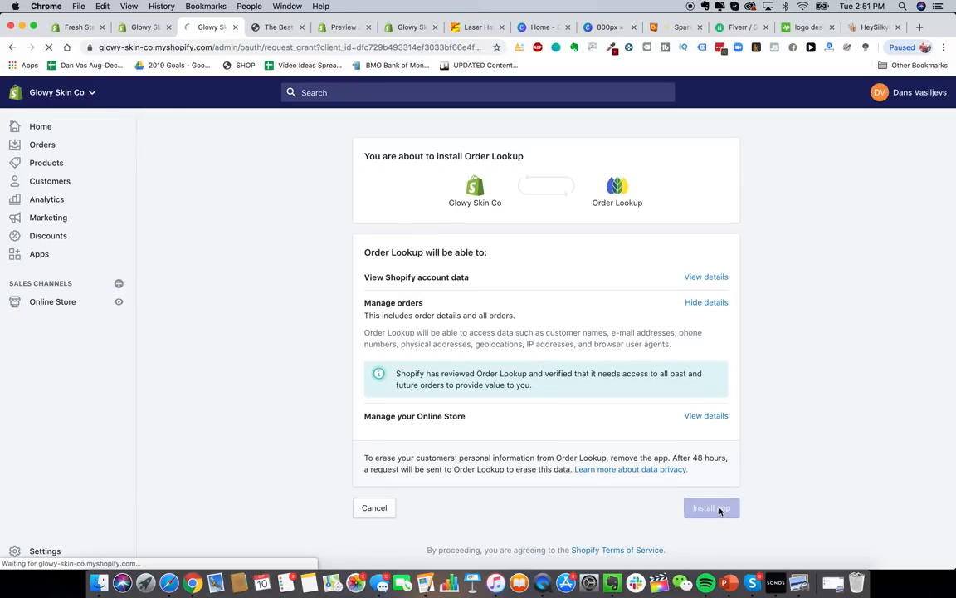
click(731, 295)
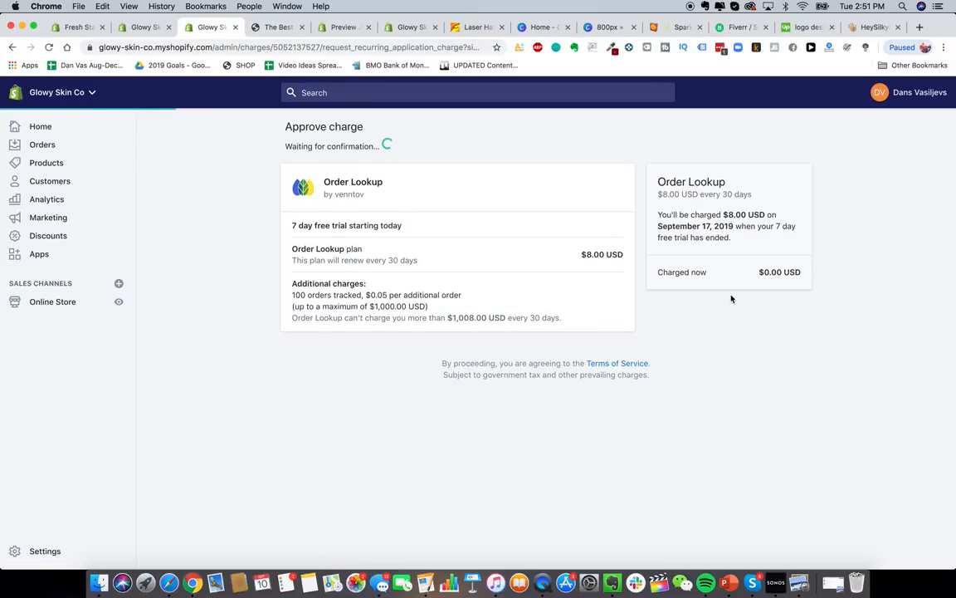
- Review the Order Lookup app page, then return to the installed apps list
scroll(628, 363, down, 3)
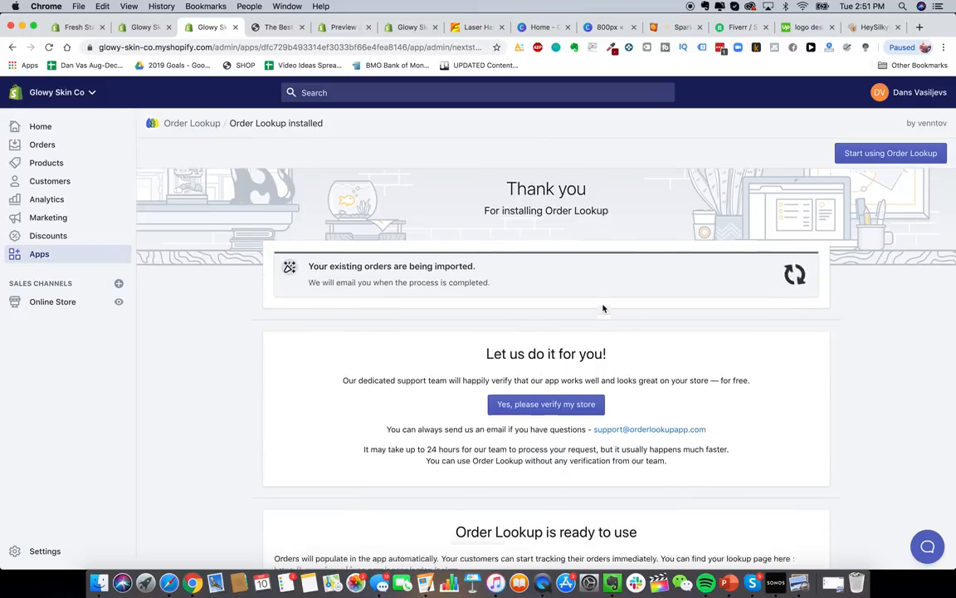
scroll(523, 315, down, 1)
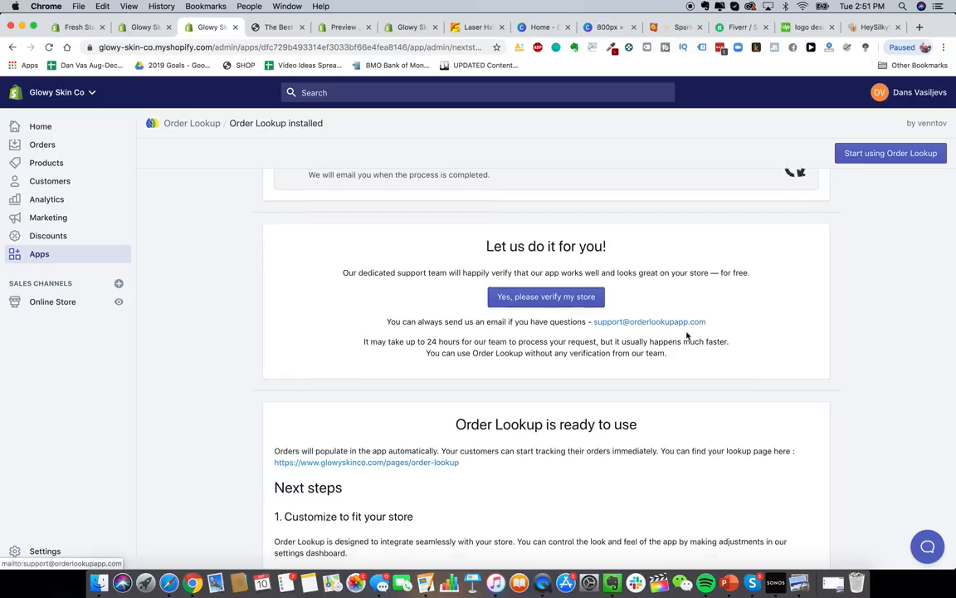
scroll(688, 336, down, 3)
scroll(687, 335, down, 3)
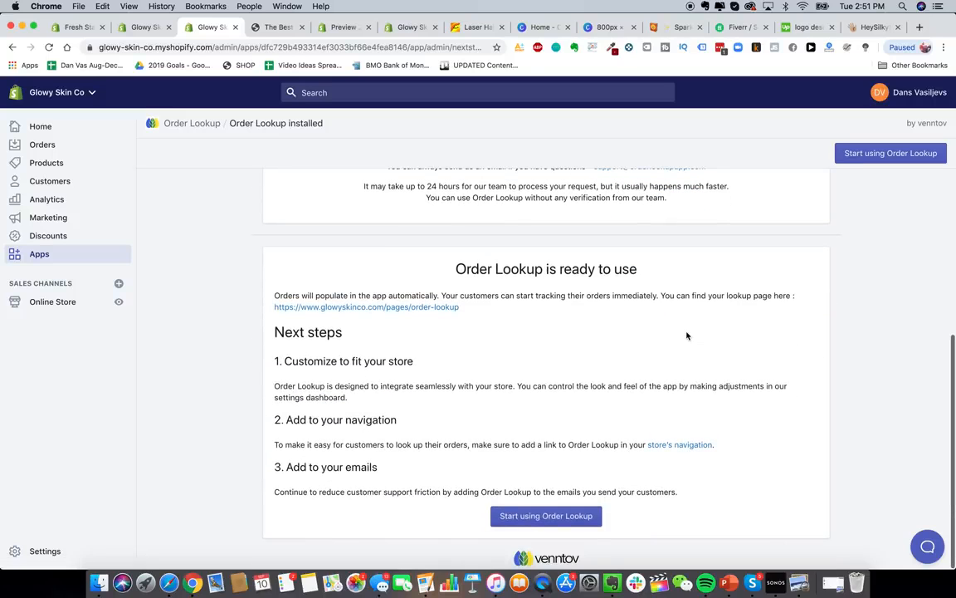
scroll(575, 375, up, 10)
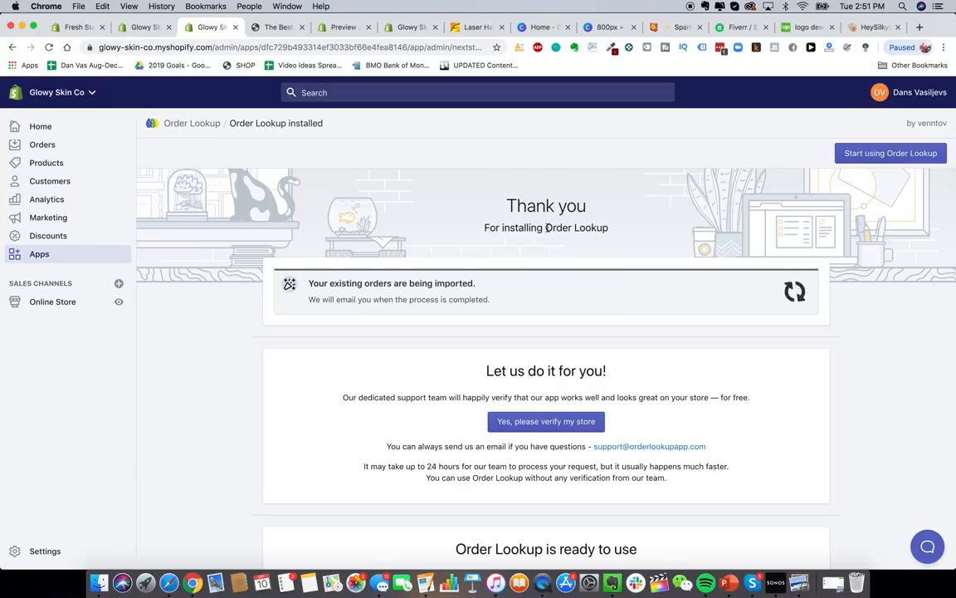
drag(545, 227, 609, 229)
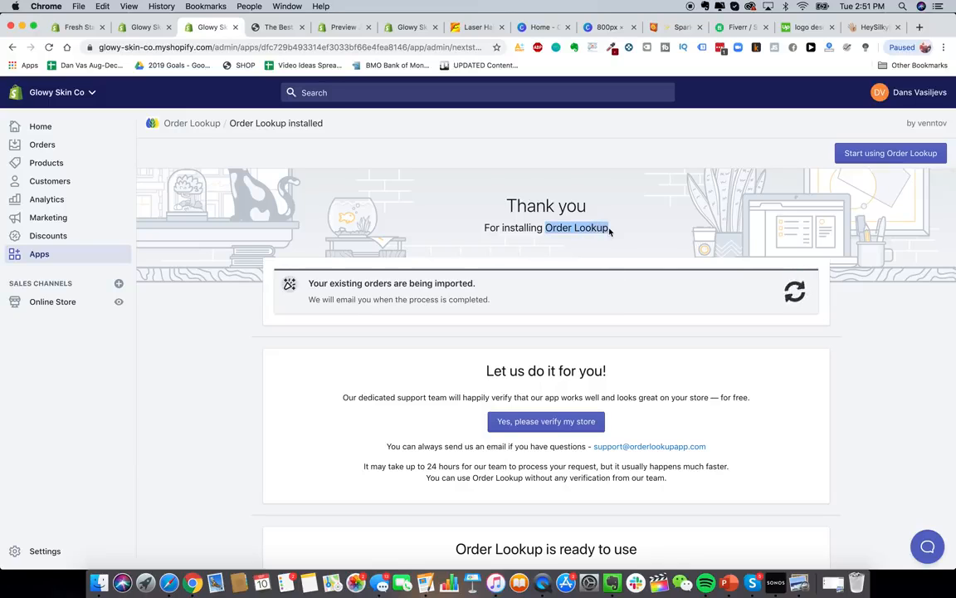
click(38, 253)
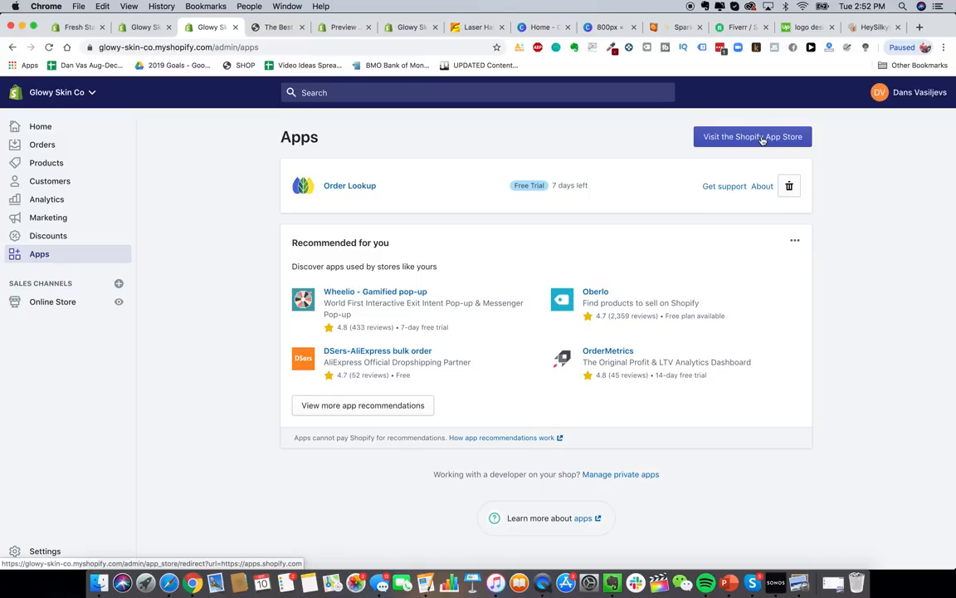
- Reopen the App Store and search for 'help center'
click(750, 137)
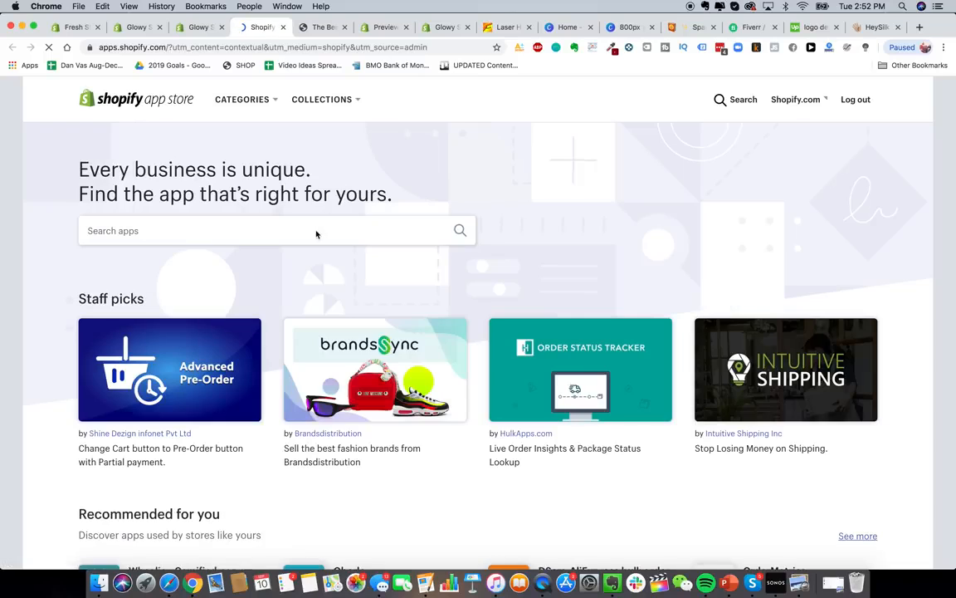
click(315, 234)
text(help center)
key(Return)
- Install the HelpCenter app, then open the HeySilkySkin storefront menu for reference
click(305, 319)
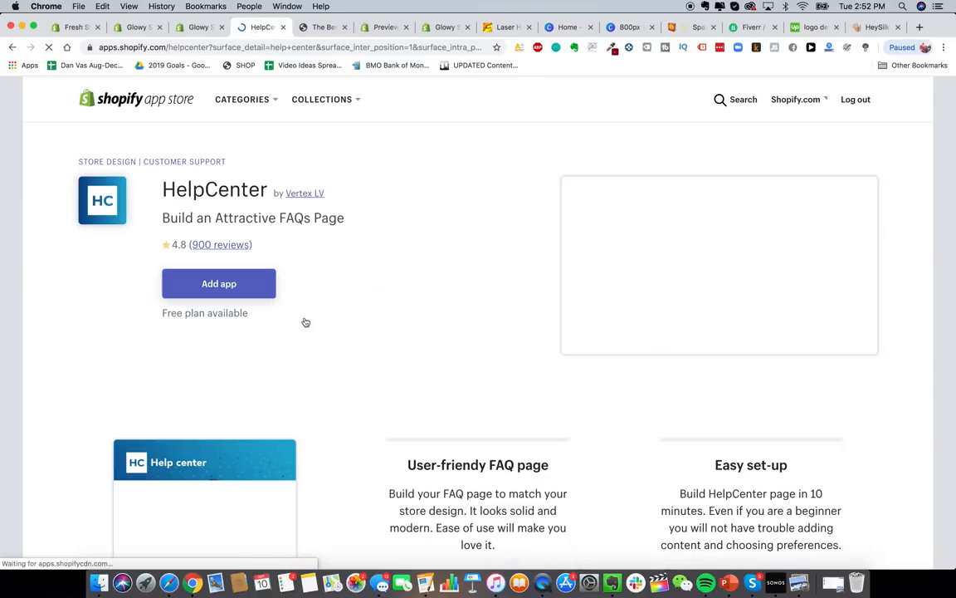
click(235, 283)
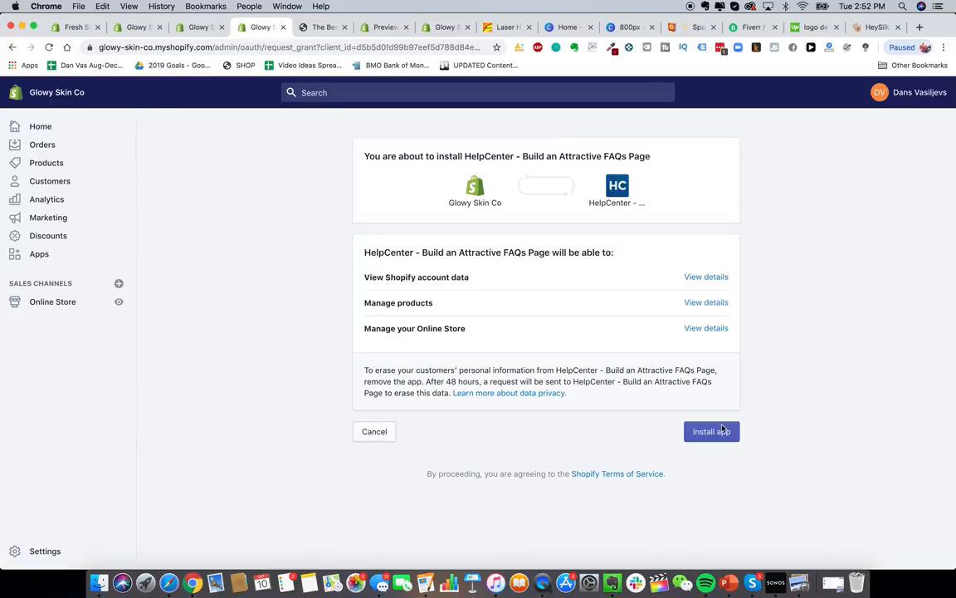
click(722, 430)
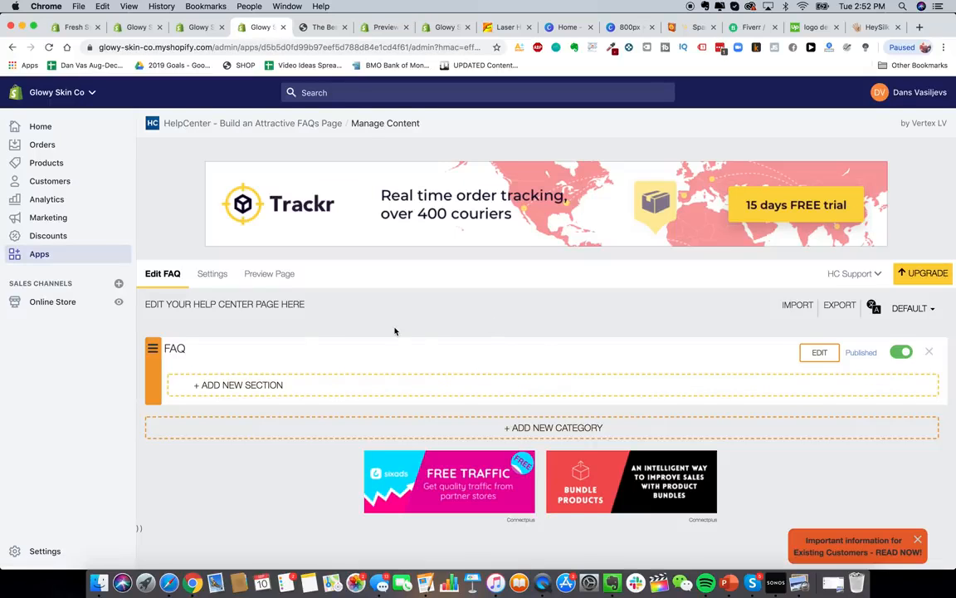
click(871, 27)
click(17, 99)
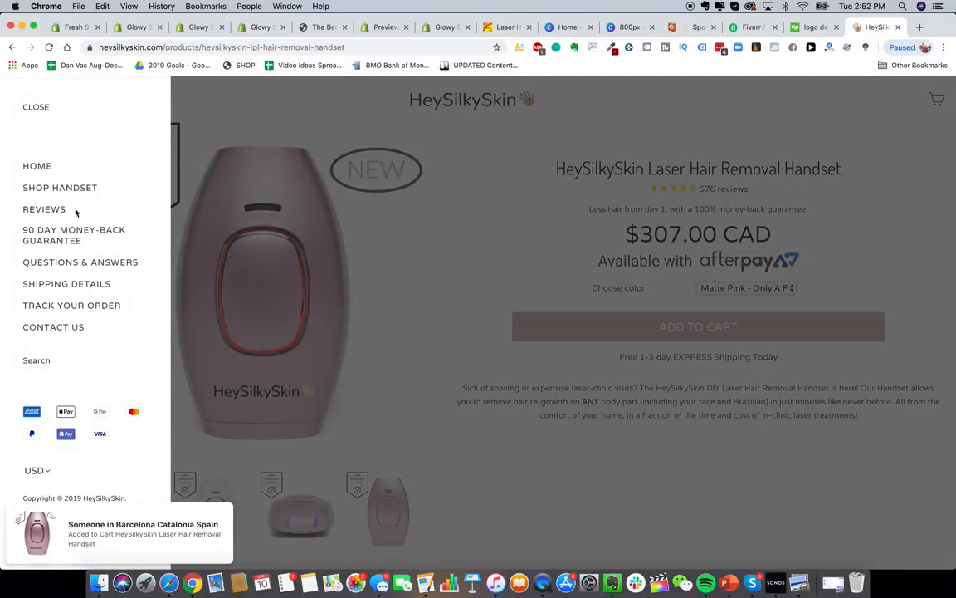
- Review HeySilkySkin's Questions & Answers page, expanding the 'Is it safe?' answer
click(78, 264)
scroll(507, 303, down, 10)
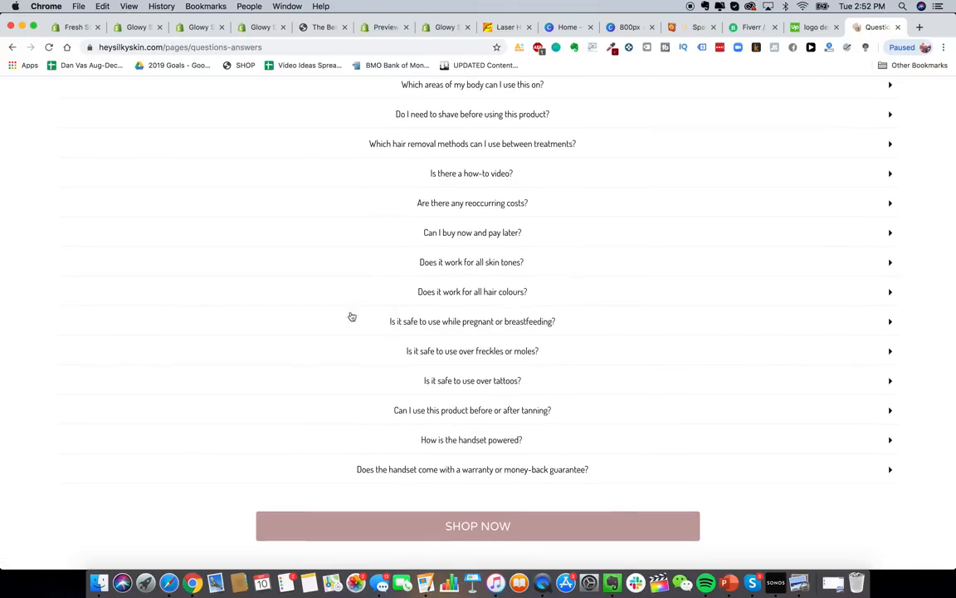
scroll(581, 307, up, 10)
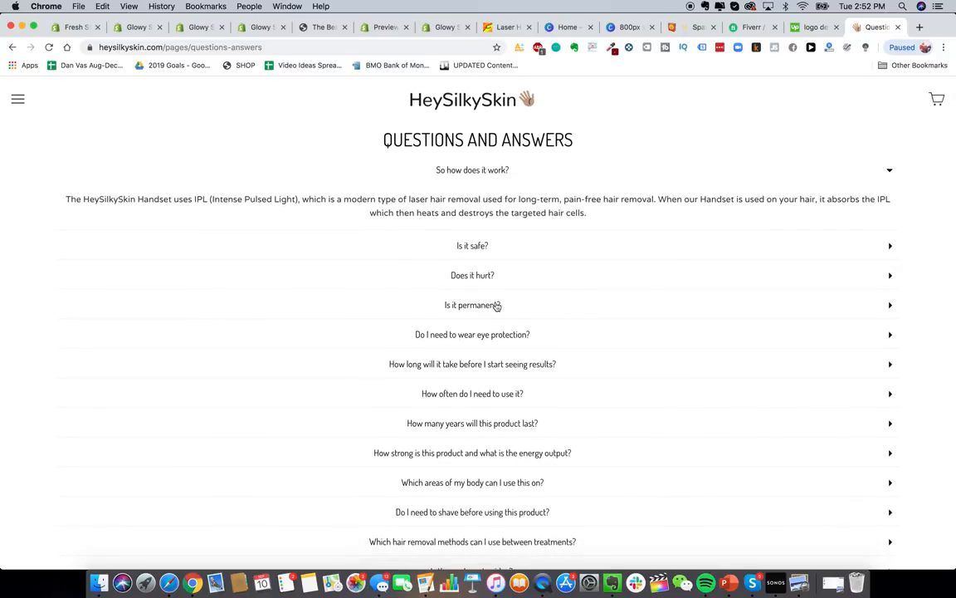
click(475, 245)
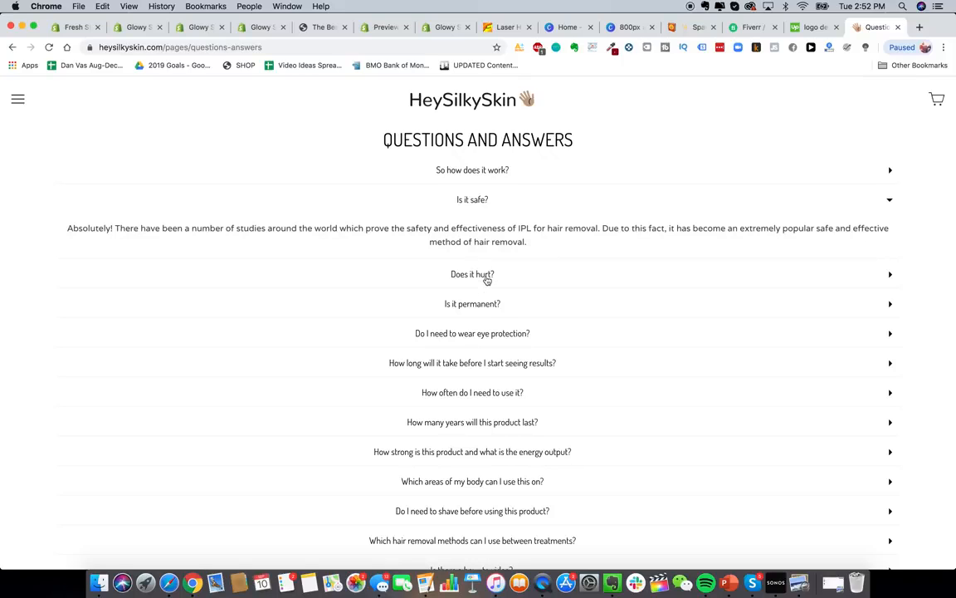
- Create a 'Questions & Answers' section in the HelpCenter FAQ editor
click(143, 30)
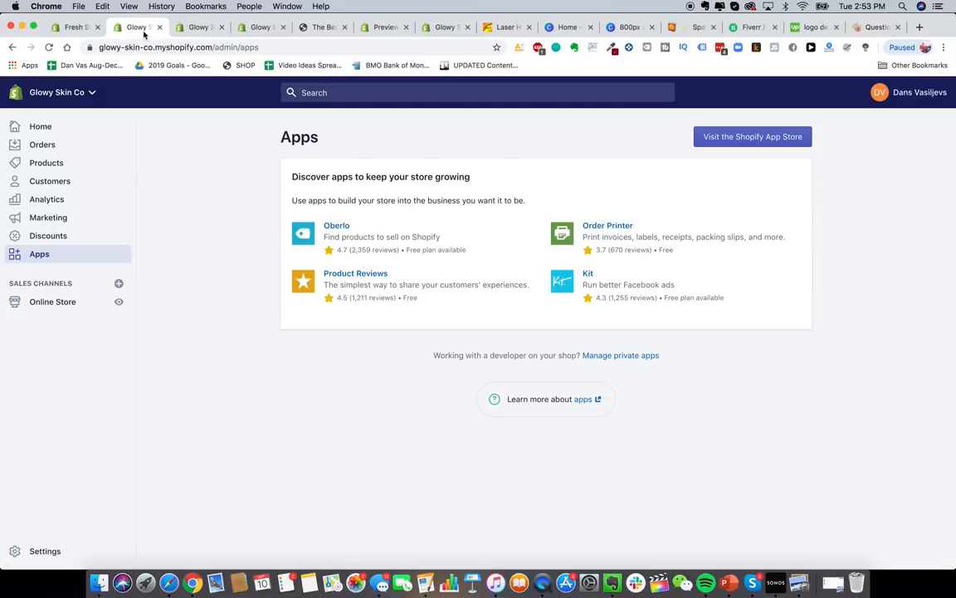
click(203, 30)
click(257, 32)
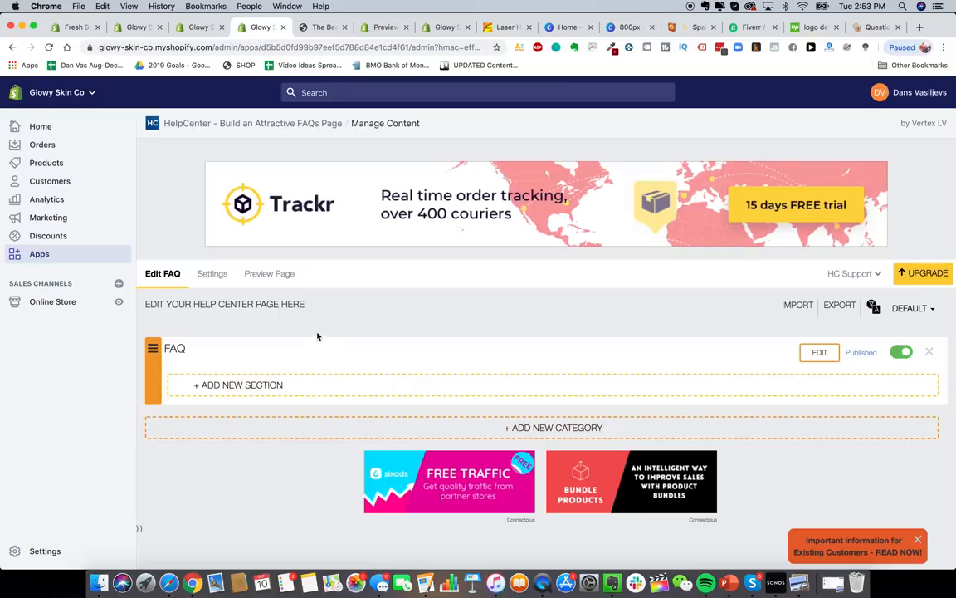
click(256, 387)
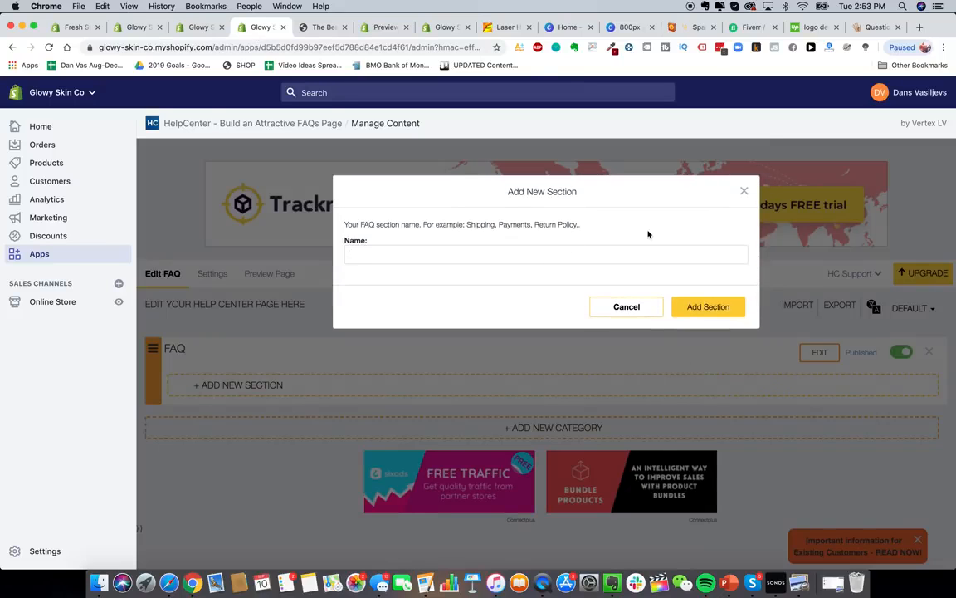
text(Questions & Answers)
click(694, 312)
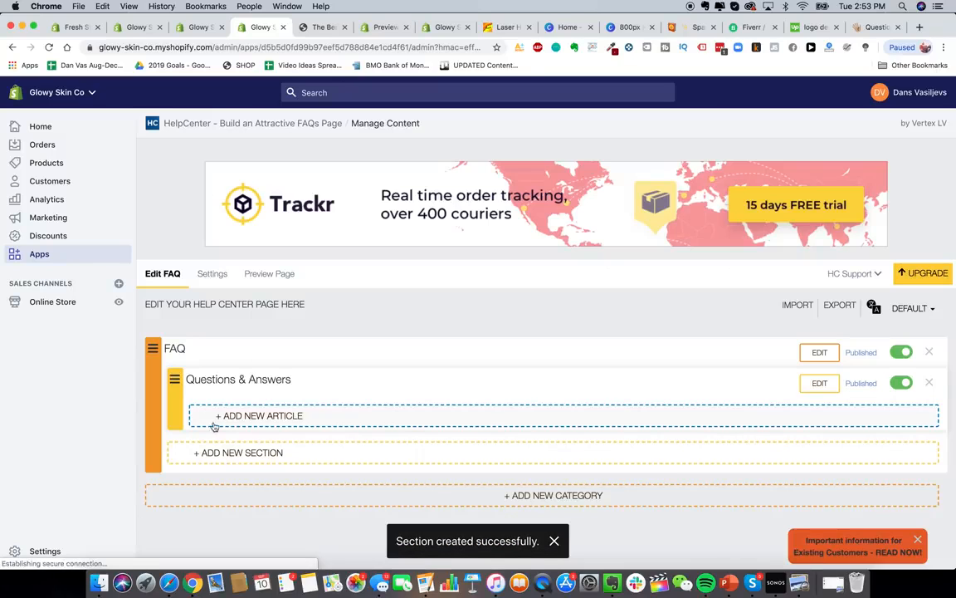
- Start an article titled 'So how does it work?' with placeholder answer 'Test test'
click(252, 415)
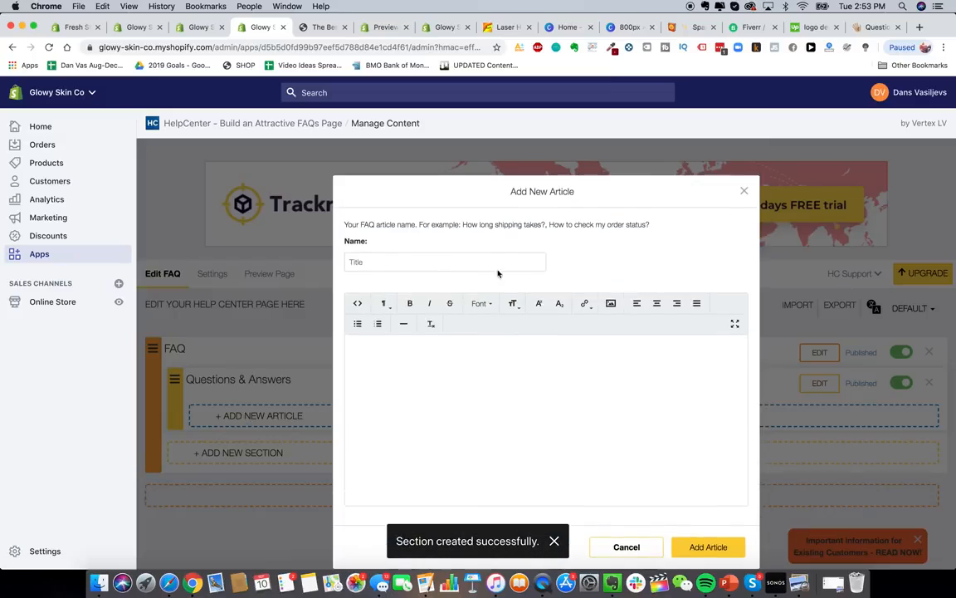
click(436, 263)
text(So how does it work?)
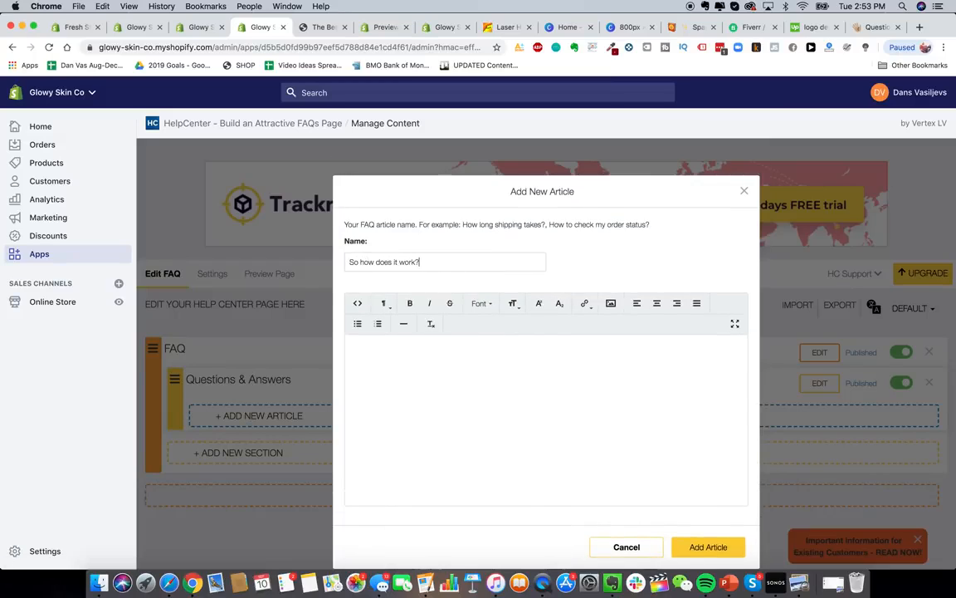
click(467, 413)
text(Test test test)
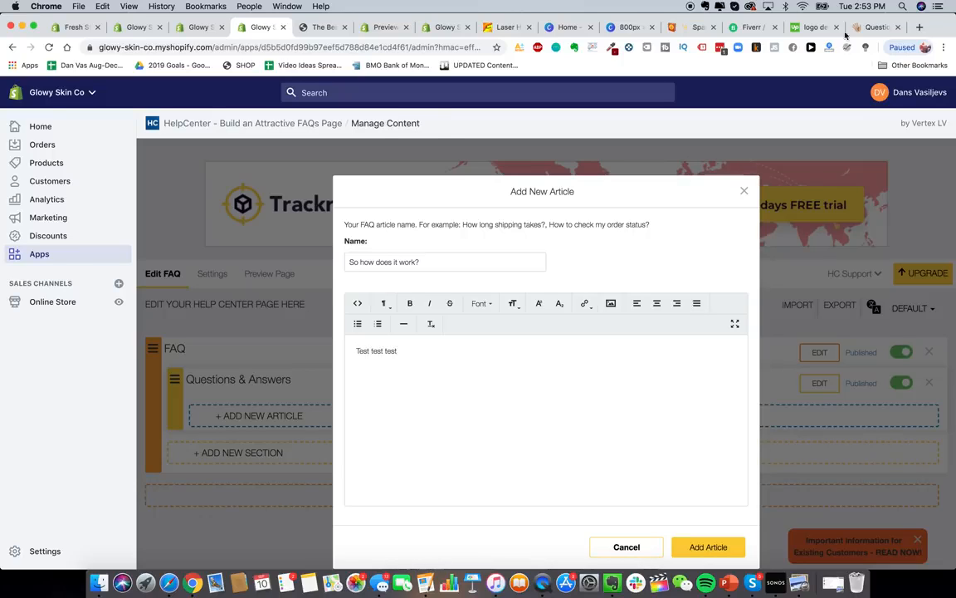
- Check HeySilkySkin's wording, then write the Glowy Skin Handset IPL answer and save the article
click(857, 32)
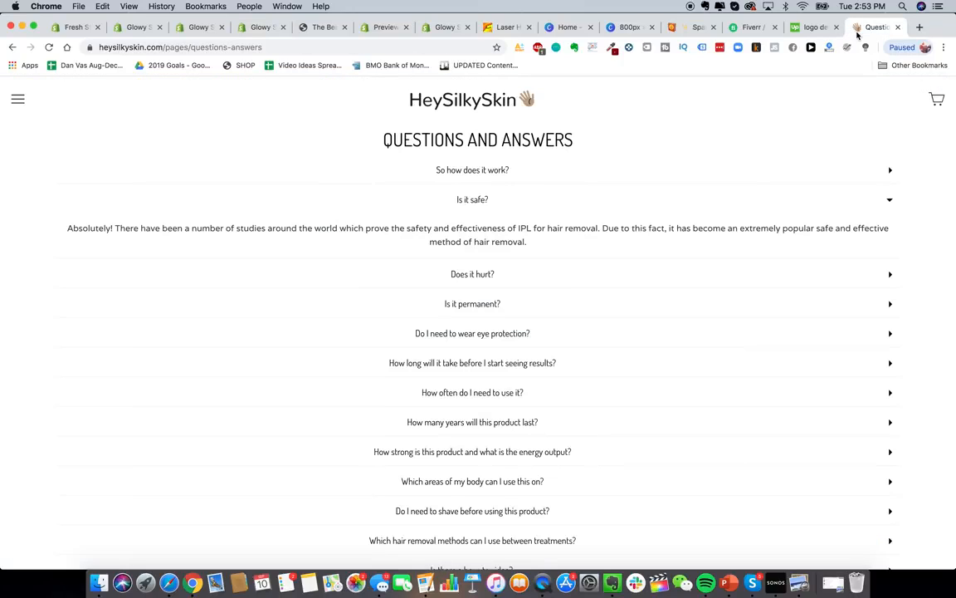
click(428, 165)
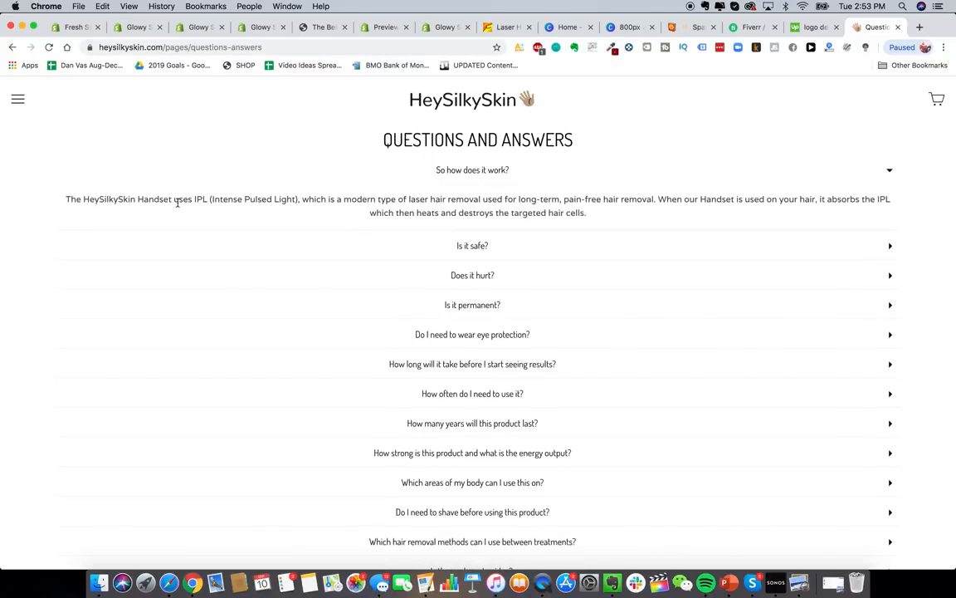
click(206, 28)
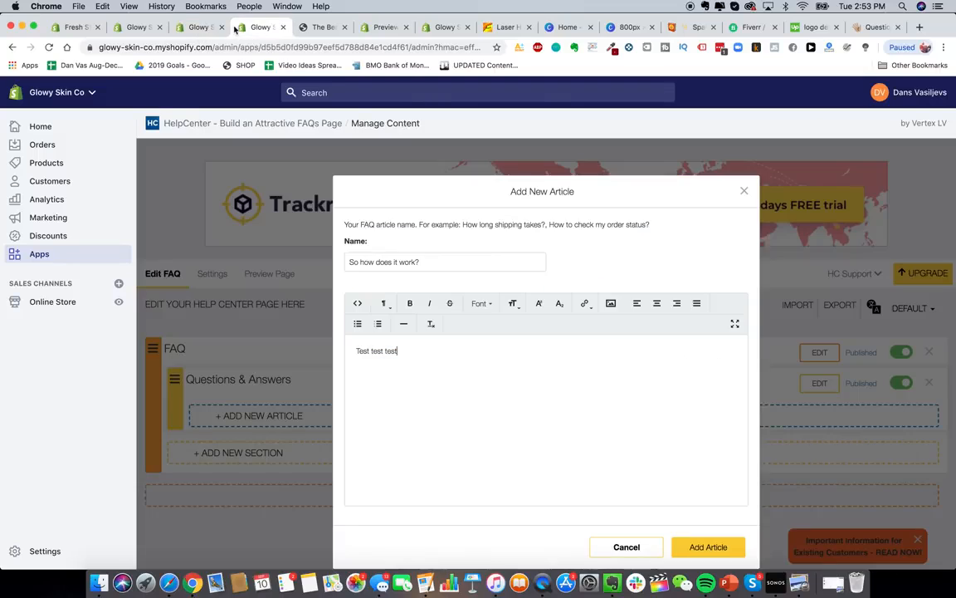
text(The Gow)
text(owy Sk)
text(in Handset uses advanced IP)
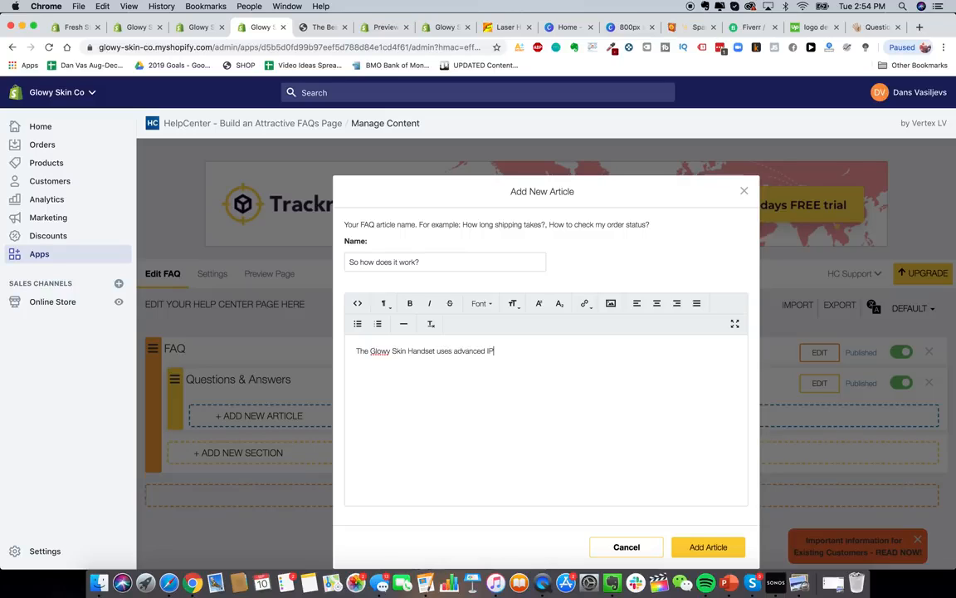
text(L technology etc etc)
click(709, 547)
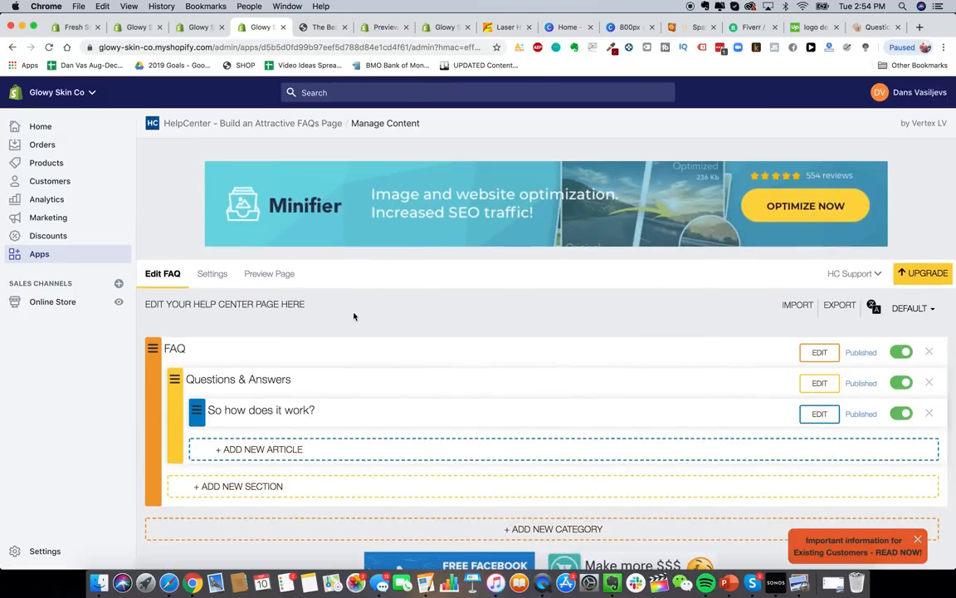
- Preview the storefront help center, expanding and collapsing the new answer, then enter 'loox' in search
click(257, 274)
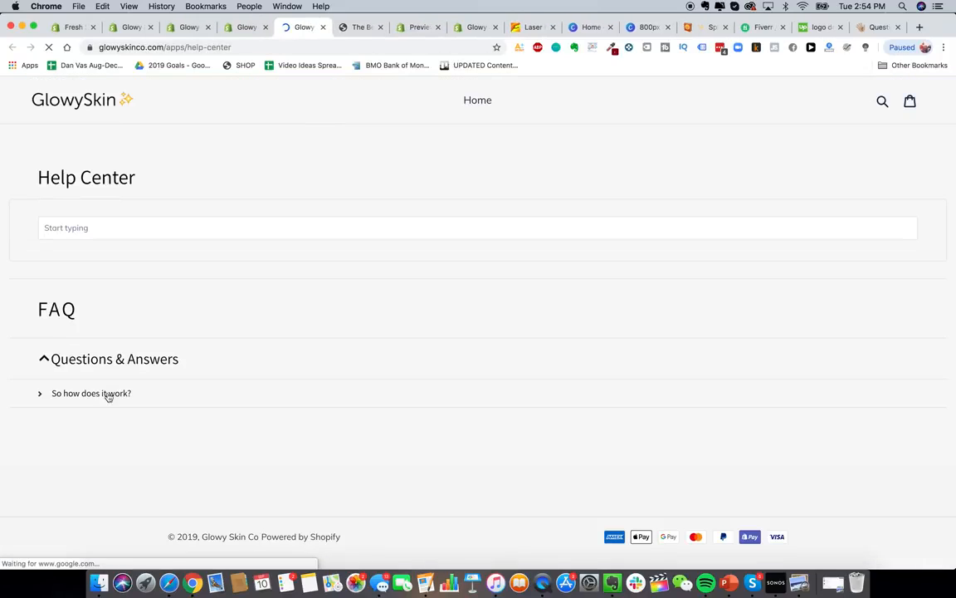
click(92, 397)
click(117, 384)
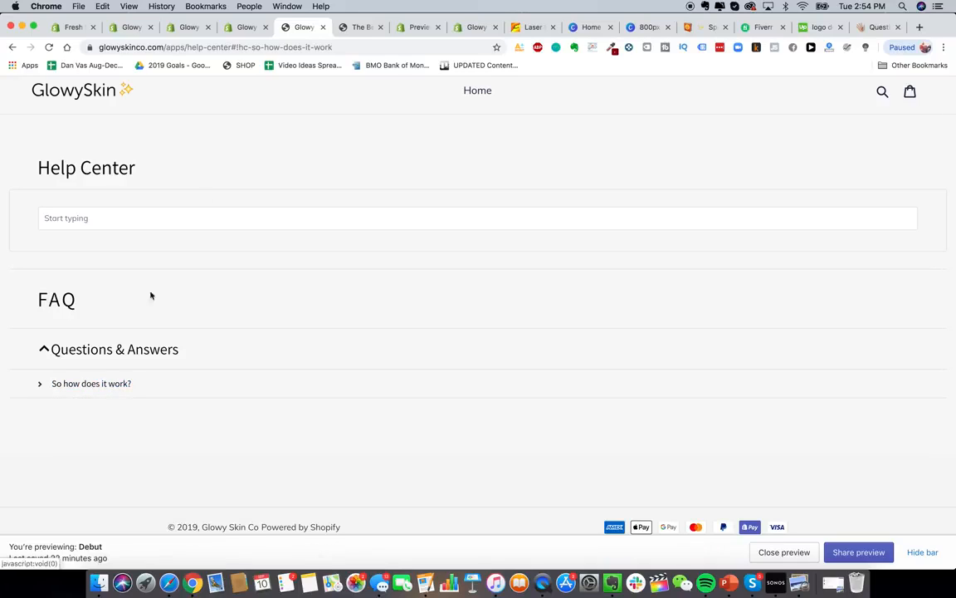
text(loo)
text(x)
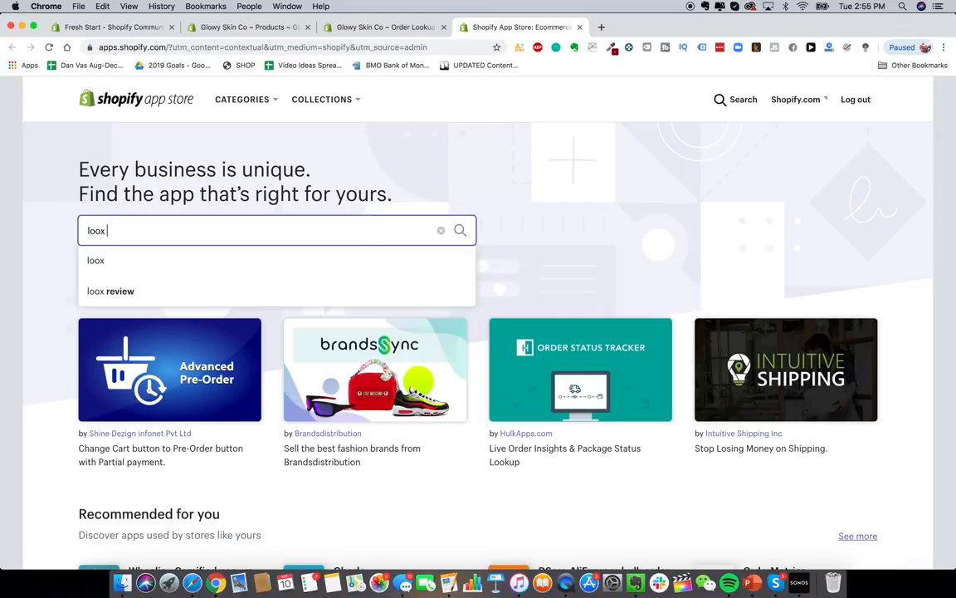
- Search 'loox', add Loox - Photo Reviews to the store and pick the Basic 14-day trial
key(Return)
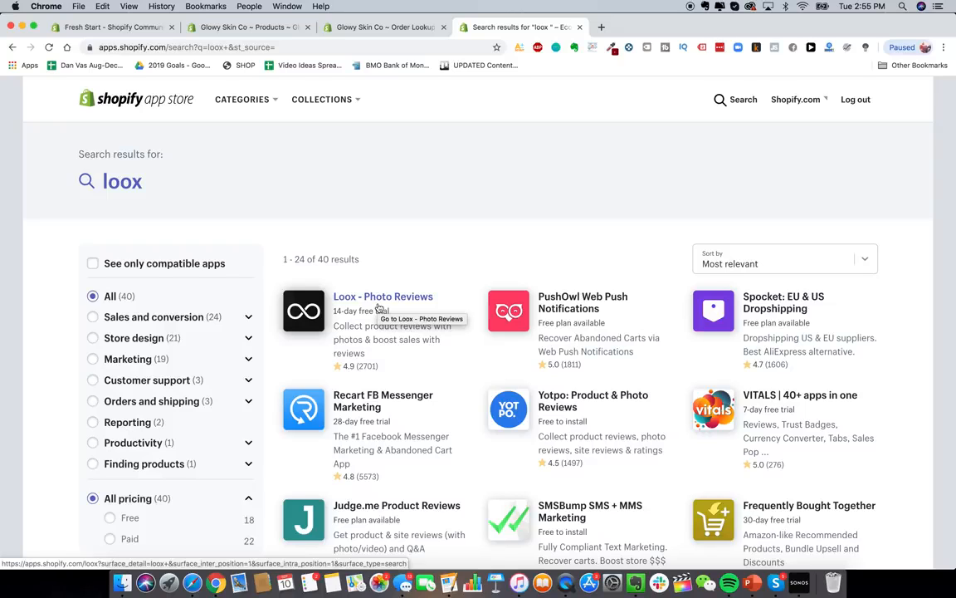
click(379, 308)
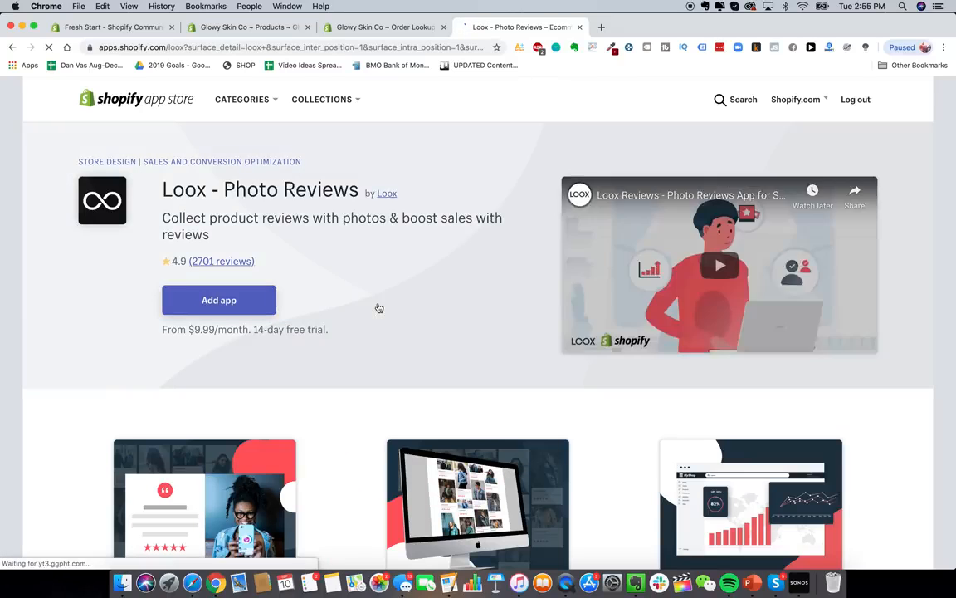
scroll(307, 267, down, 2)
scroll(307, 266, up, 2)
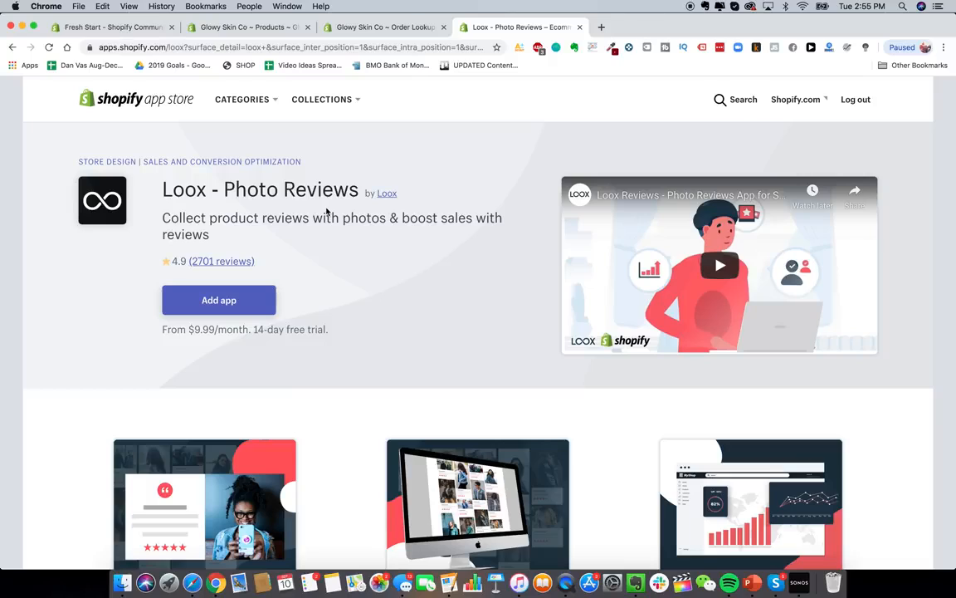
click(205, 301)
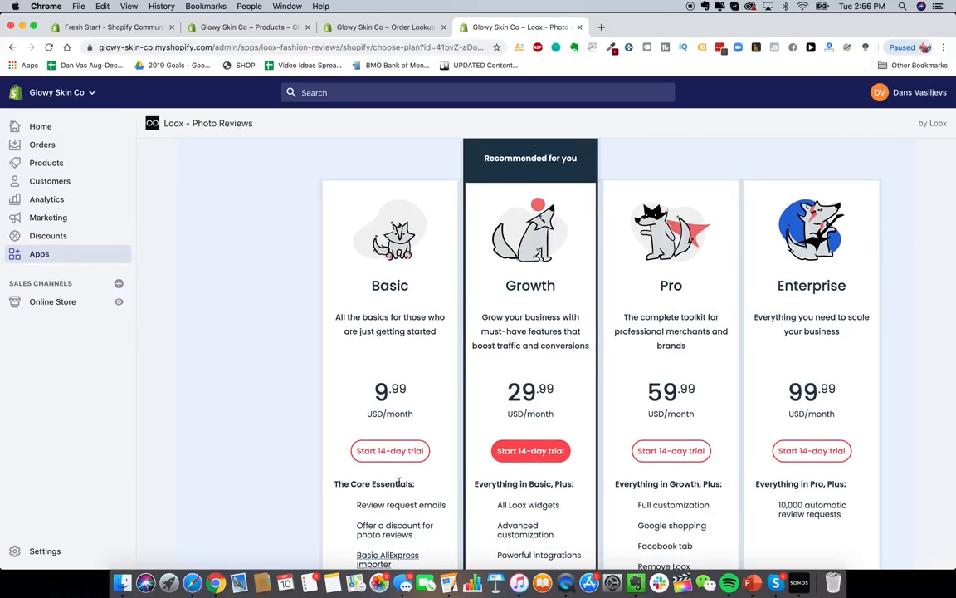
click(390, 450)
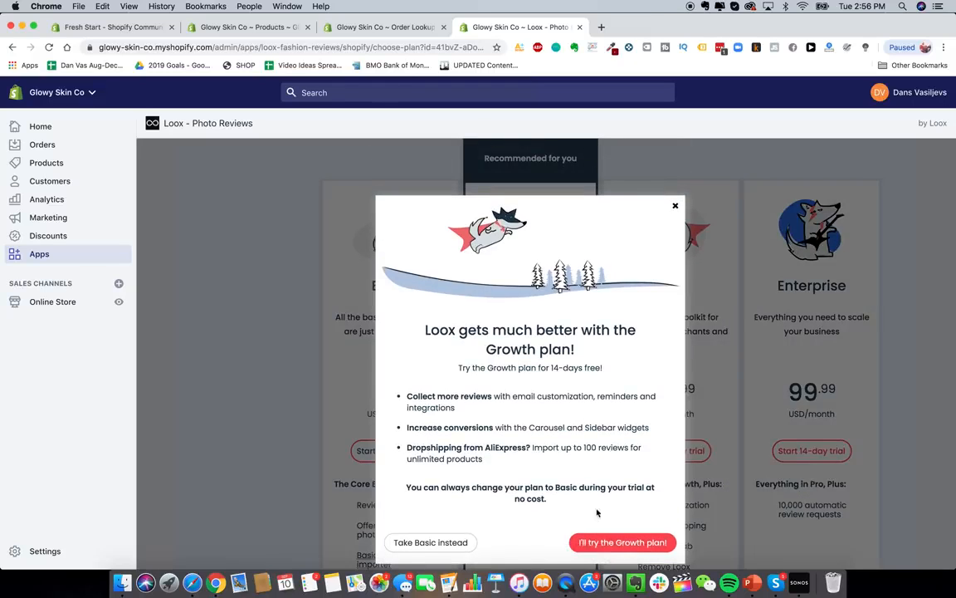
- Stay on Loox's Basic plan and look through its Settings page
click(471, 543)
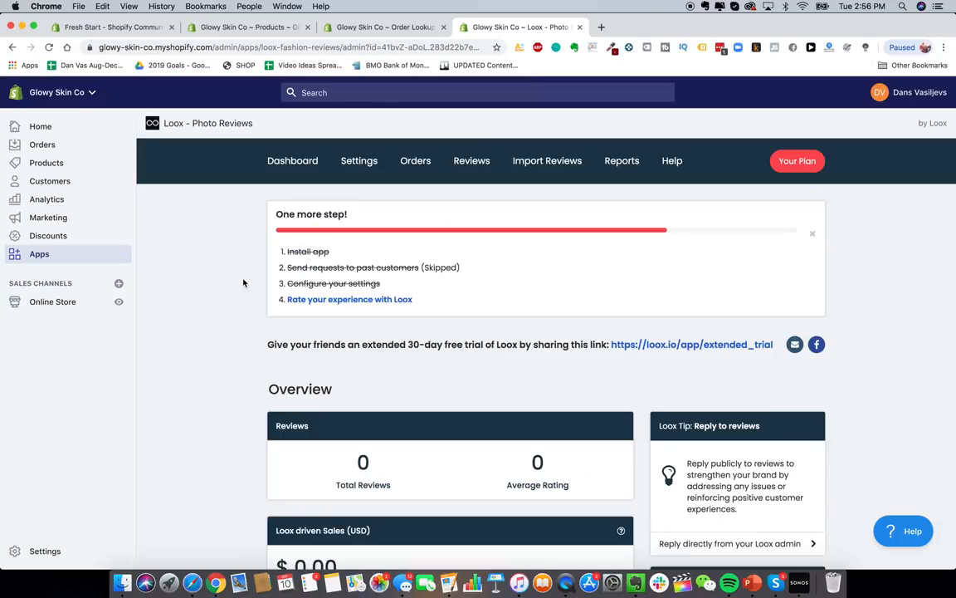
click(363, 163)
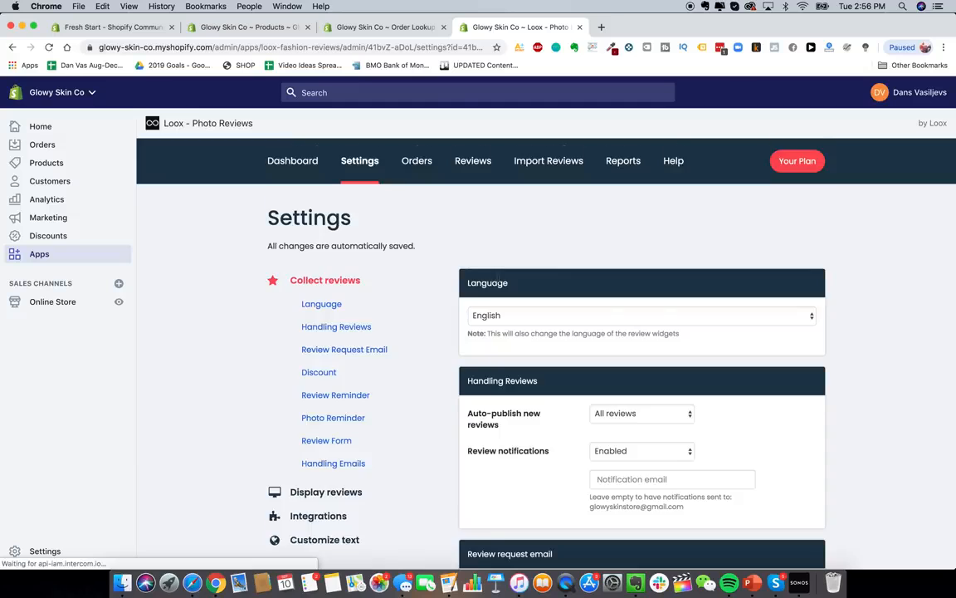
scroll(596, 274, down, 5)
scroll(538, 303, down, 4)
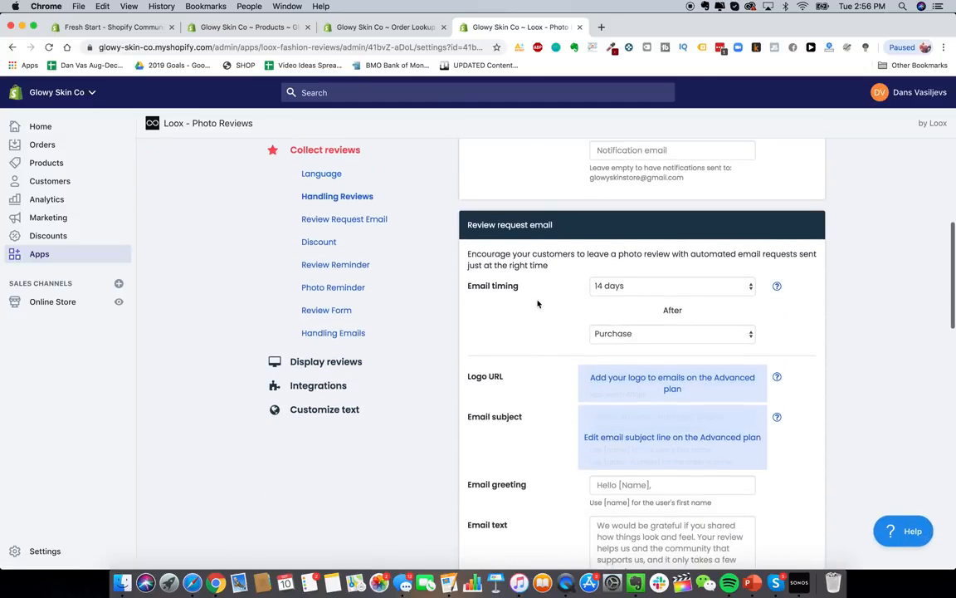
scroll(534, 250, up, 1)
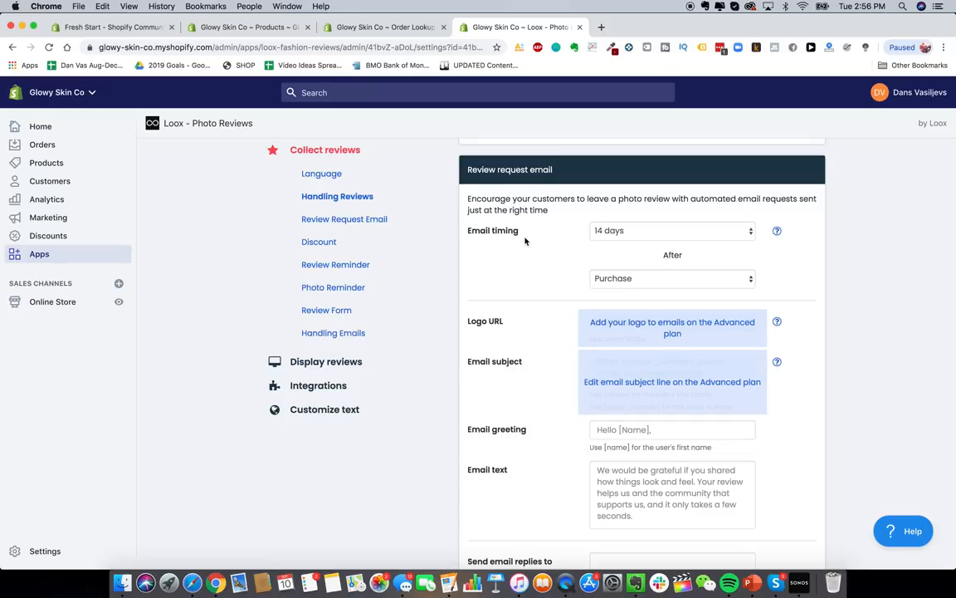
scroll(531, 274, down, 6)
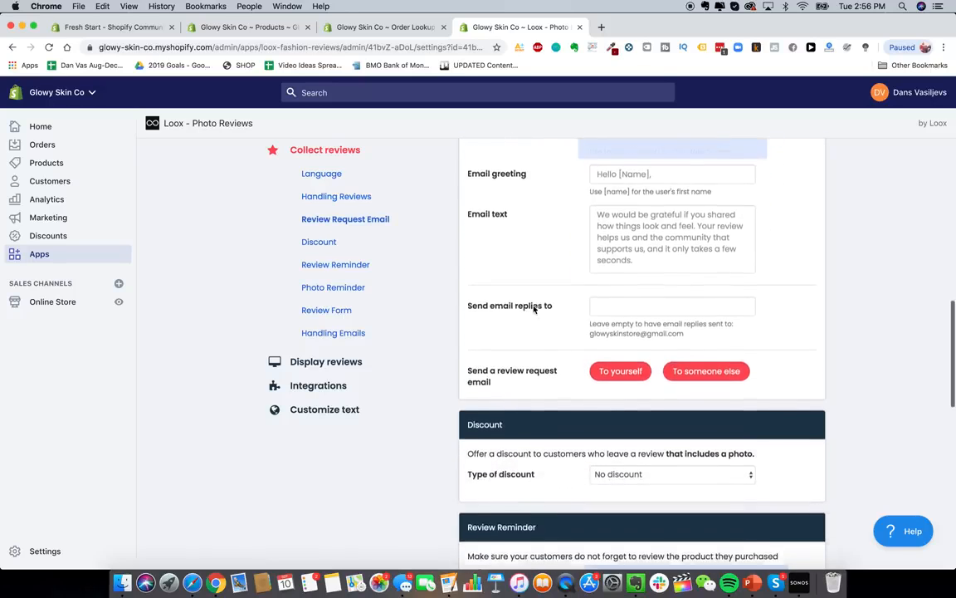
scroll(534, 308, down, 5)
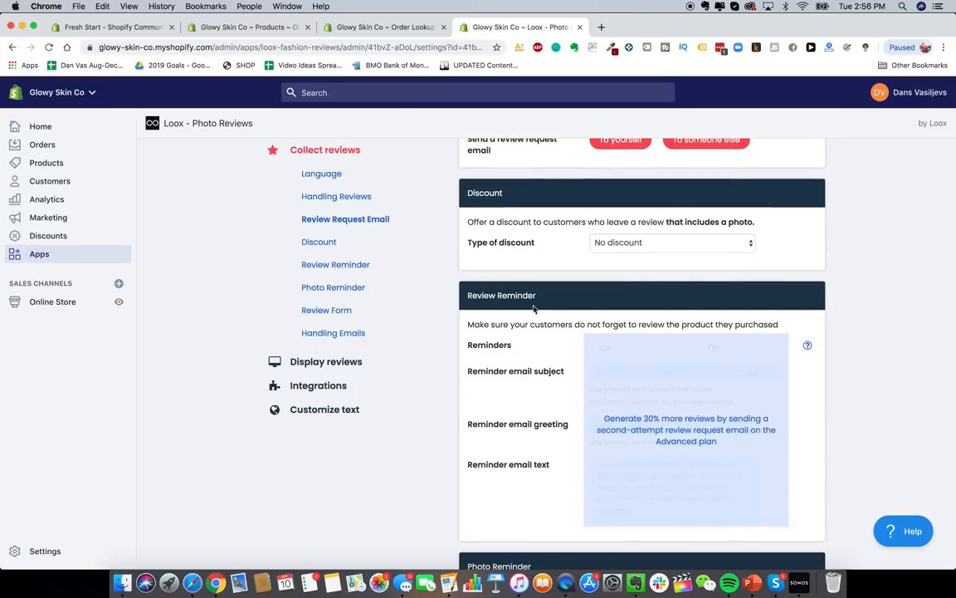
scroll(534, 308, down, 7)
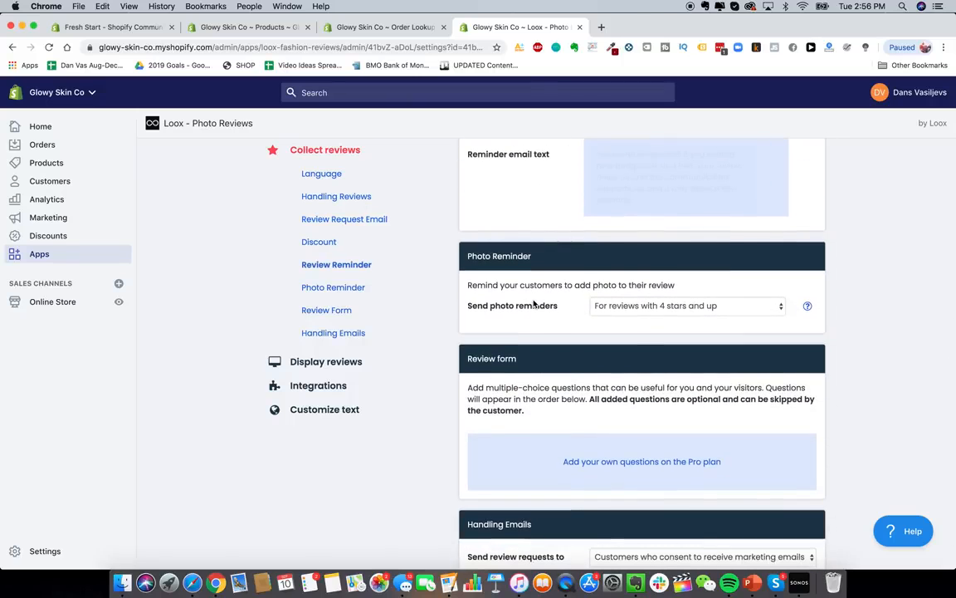
scroll(531, 291, down, 3)
scroll(525, 282, up, 15)
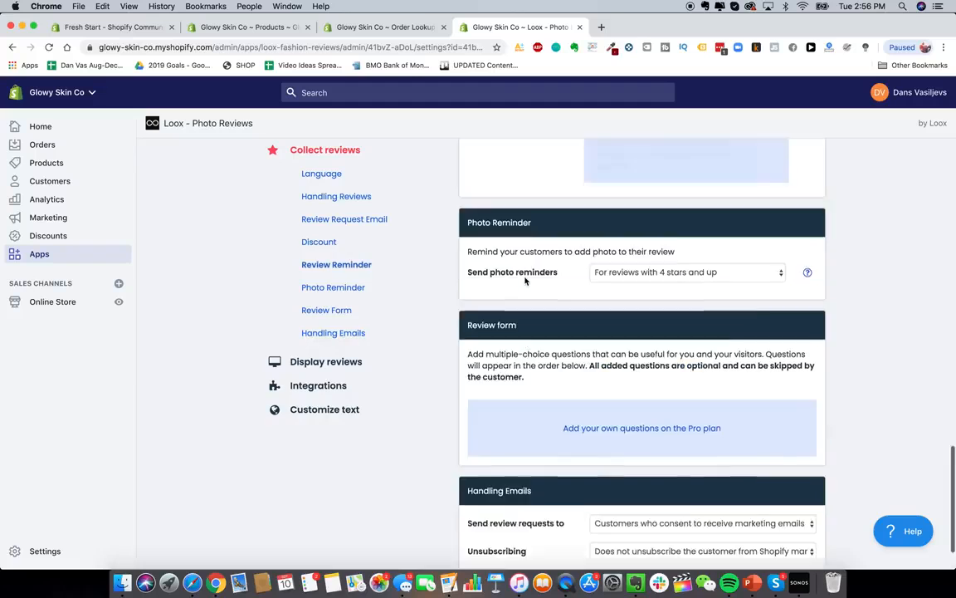
scroll(525, 281, up, 3)
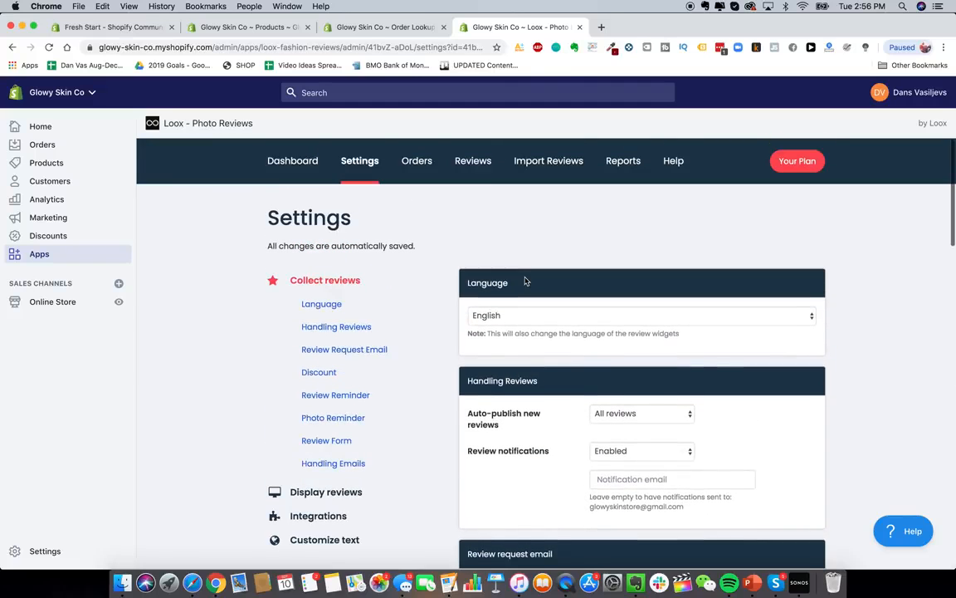
- Browse Loox's Orders and Import Reviews tabs, then return to the installed apps list
click(416, 162)
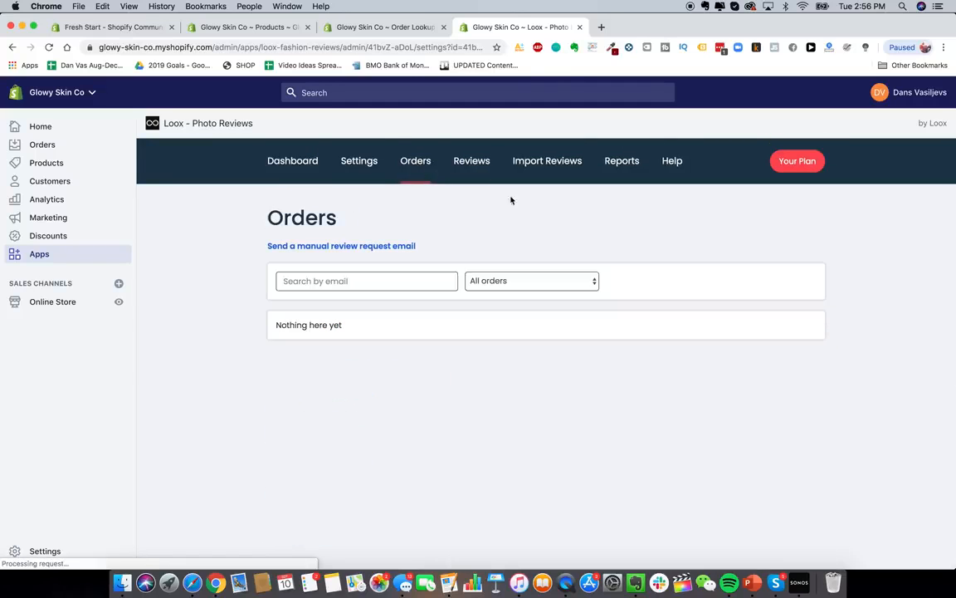
click(539, 162)
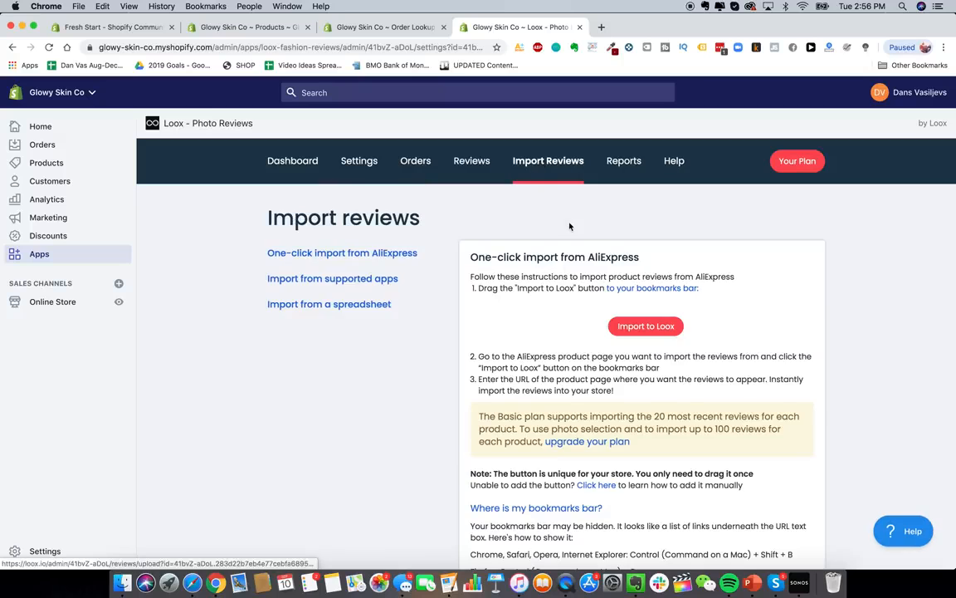
scroll(620, 352, down, 1)
scroll(481, 286, down, 1)
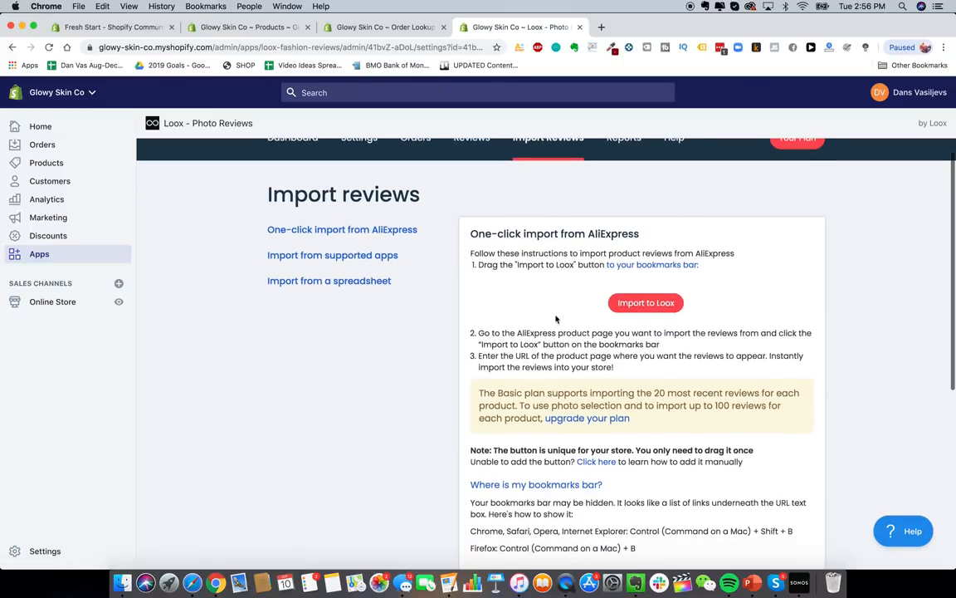
scroll(448, 279, down, 3)
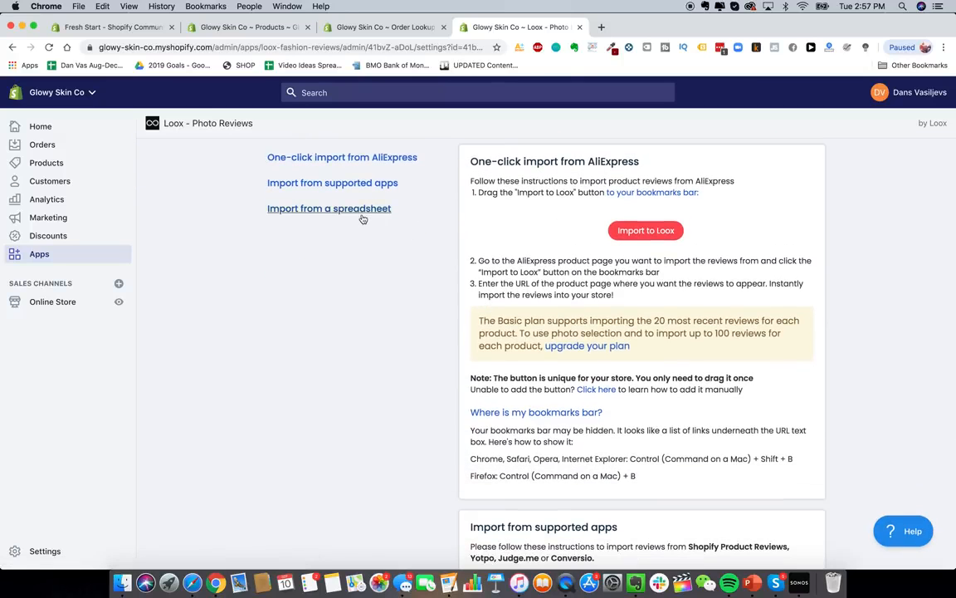
scroll(359, 215, up, 4)
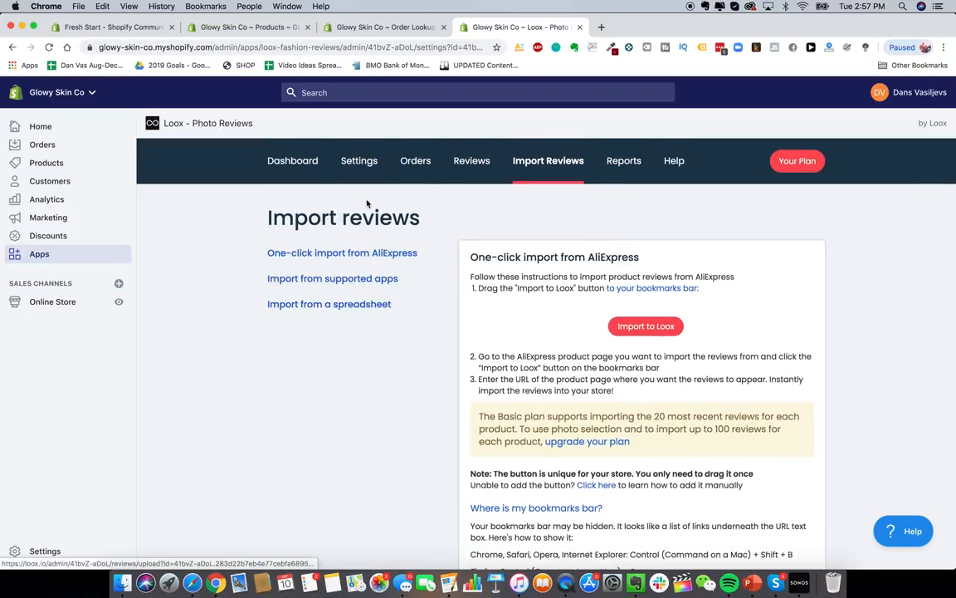
click(292, 161)
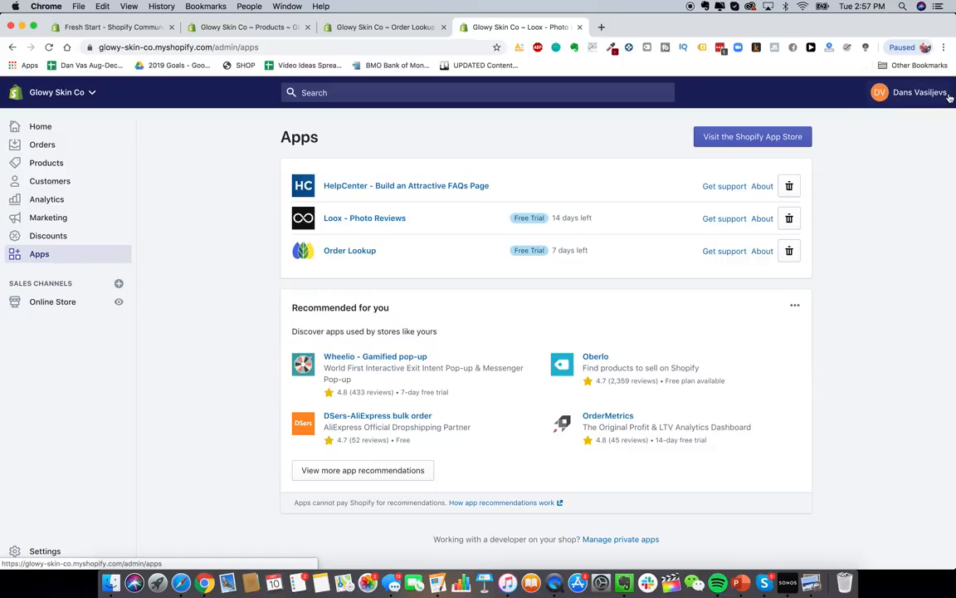
- Search the App Store for 'smsbump' and add SMSBump SMS + MMS Marketing to the store
click(752, 135)
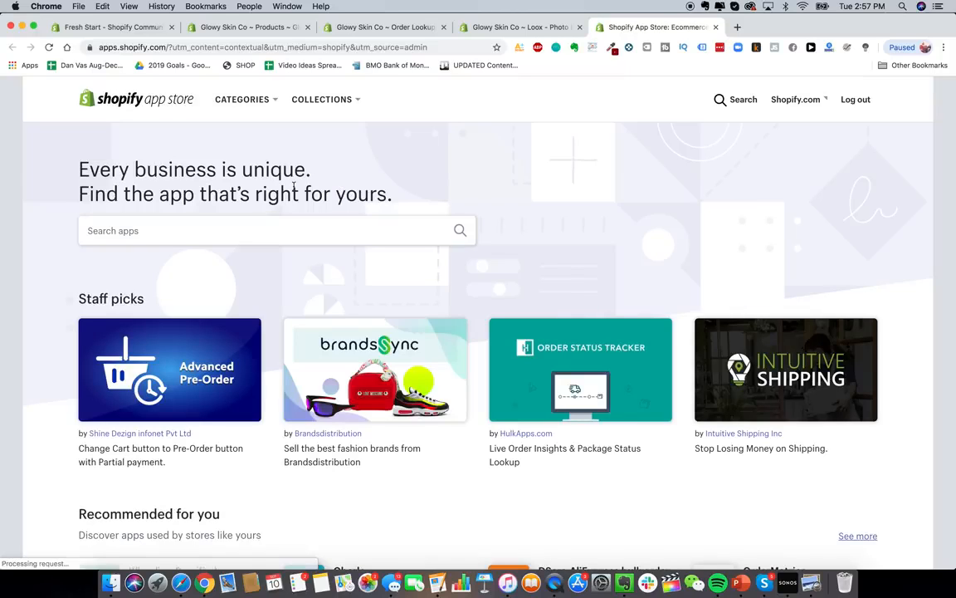
click(249, 230)
text(sm)
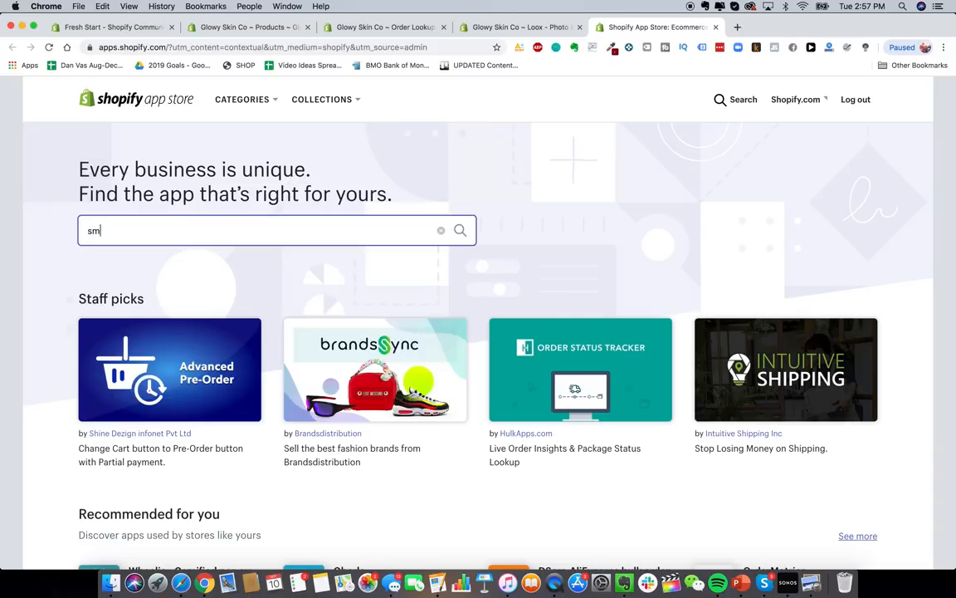
text(sbump)
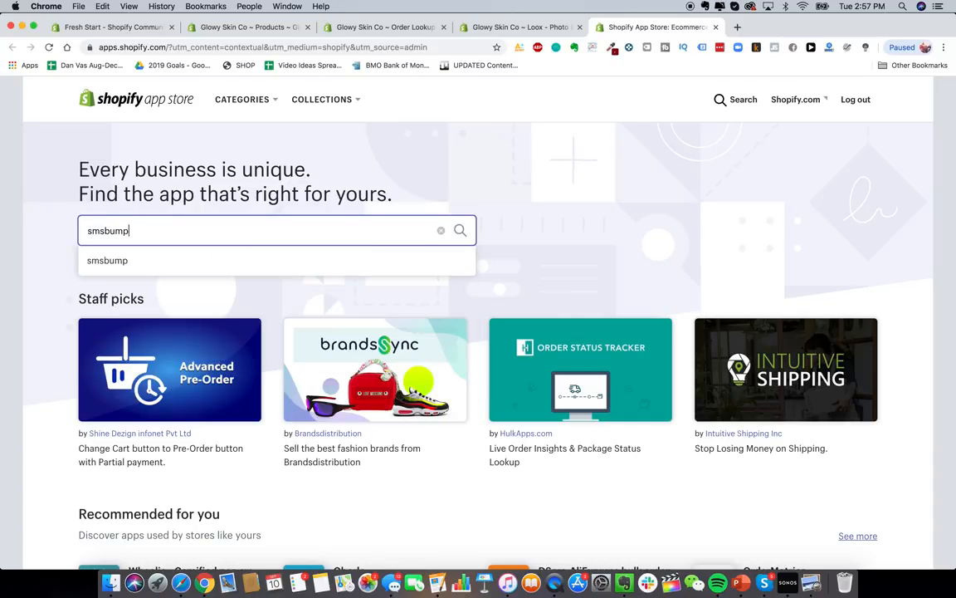
key(Return)
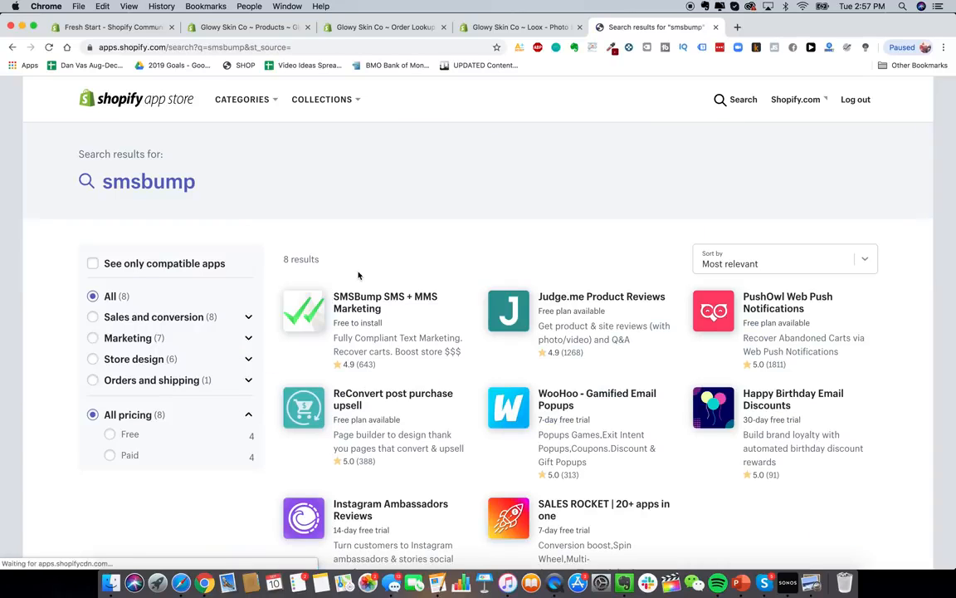
scroll(398, 319, down, 1)
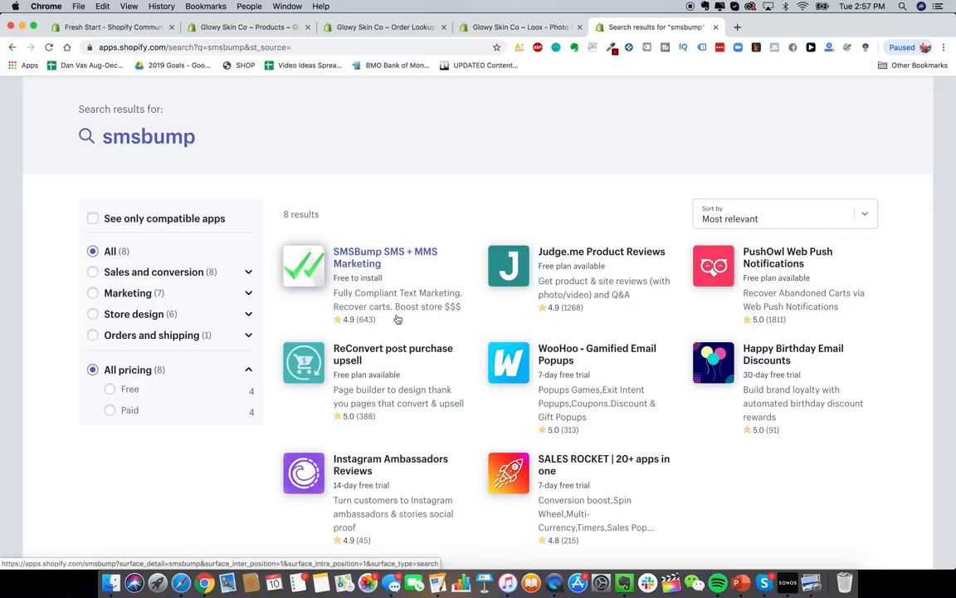
click(352, 258)
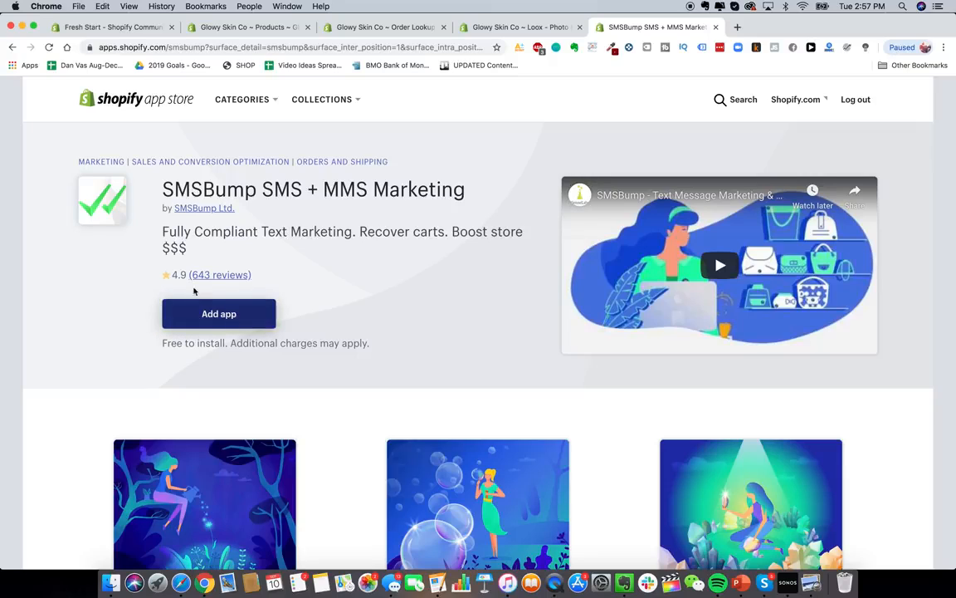
click(229, 315)
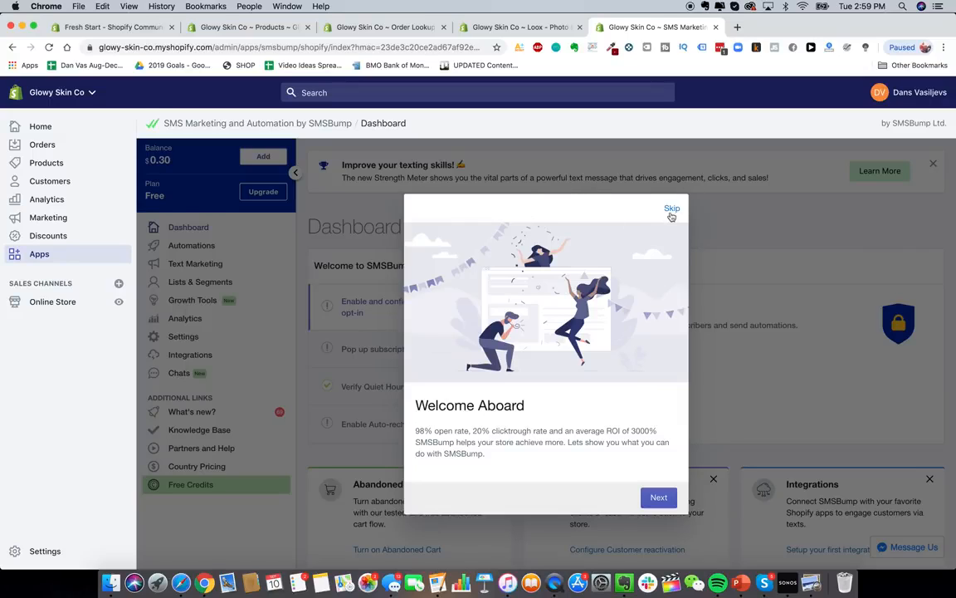
- Skip the SMSBump Welcome Aboard pop-up, then reopen the Shopify App Store from the Apps list
click(672, 207)
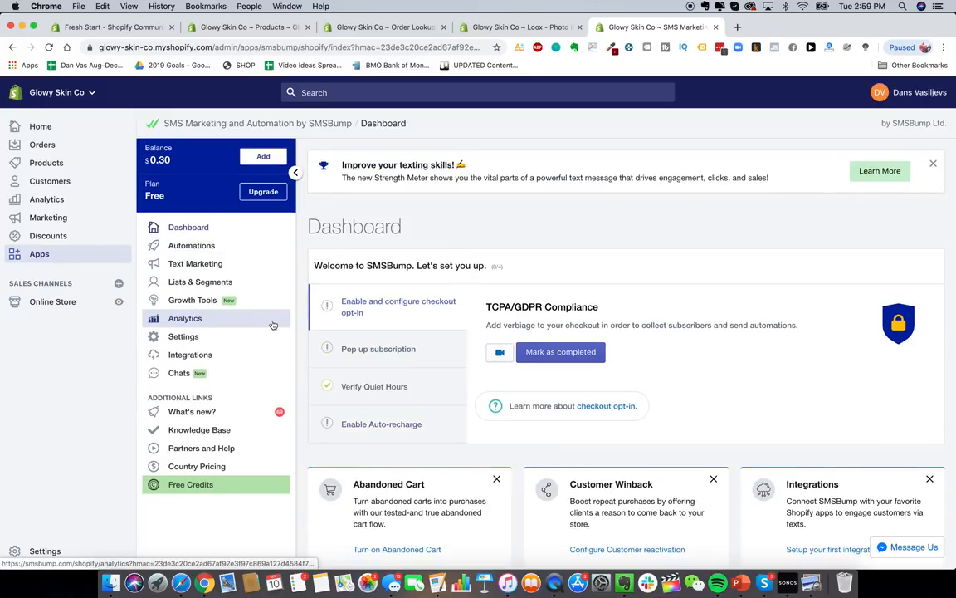
scroll(376, 356, down, 4)
scroll(376, 356, up, 2)
scroll(376, 354, down, 10)
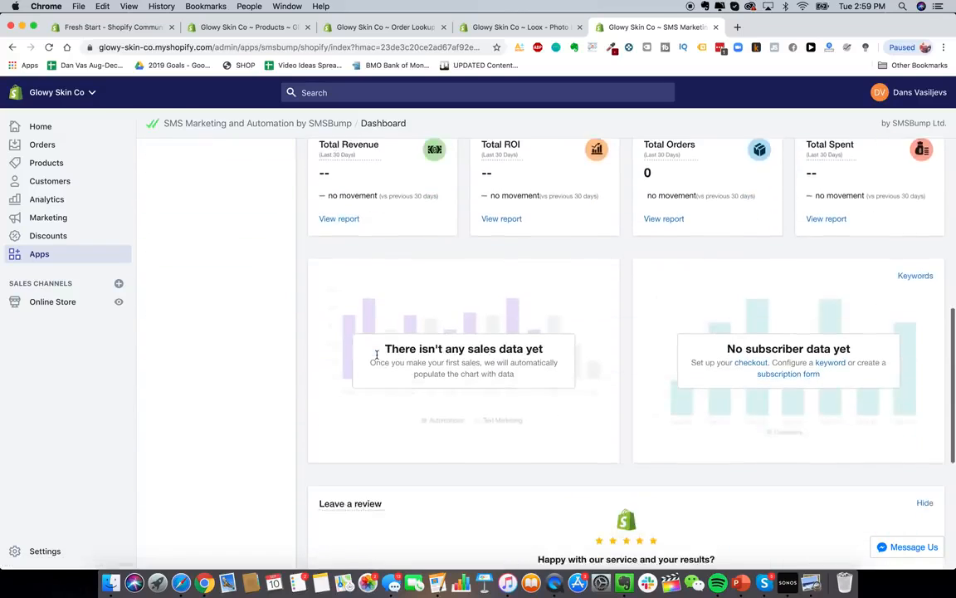
scroll(377, 355, down, 3)
scroll(378, 356, up, 10)
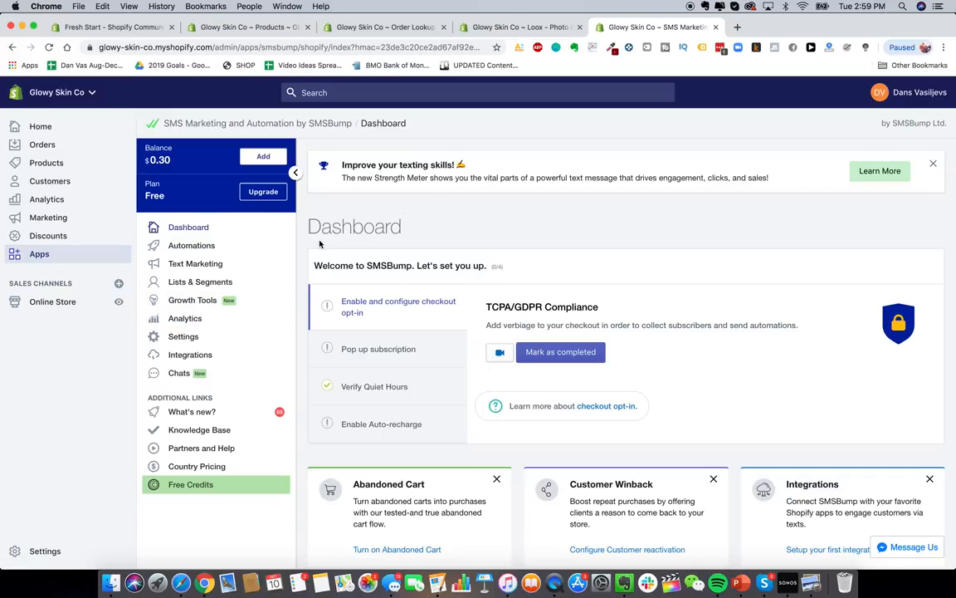
click(43, 254)
click(743, 137)
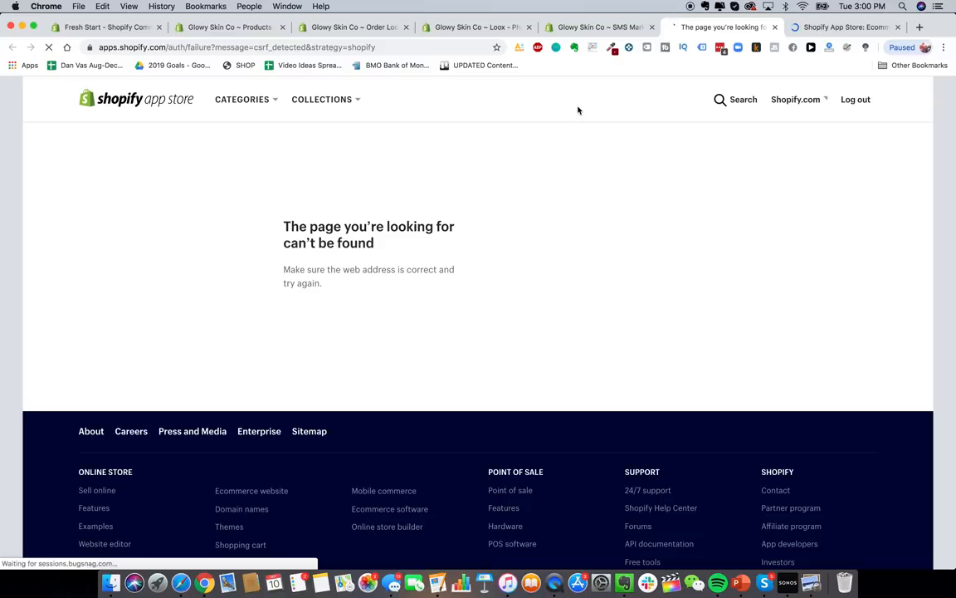
- Search the Shopify App Store for 'klaviyo'
key(ctrl+Tab)
click(359, 222)
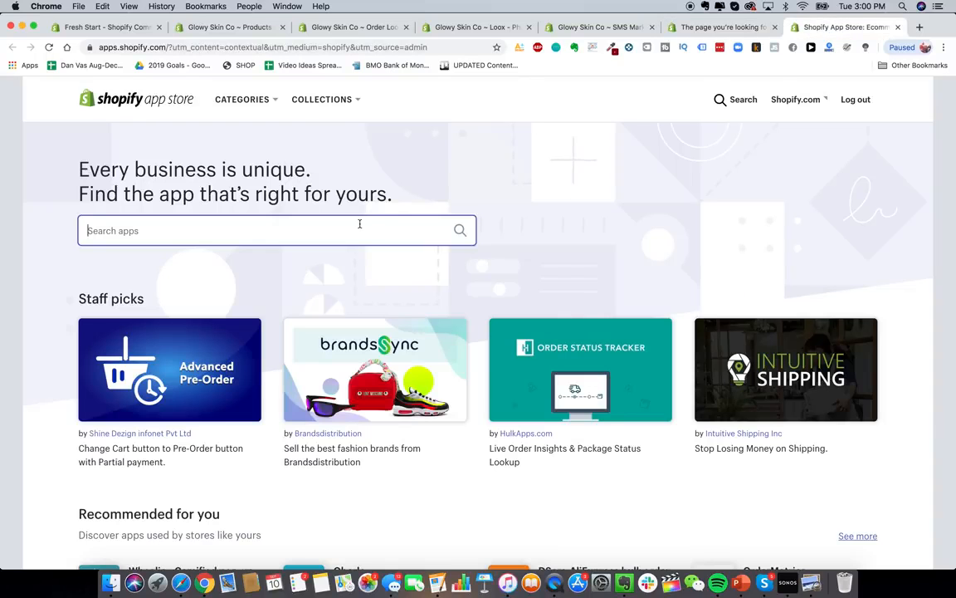
text(klavi)
click(306, 259)
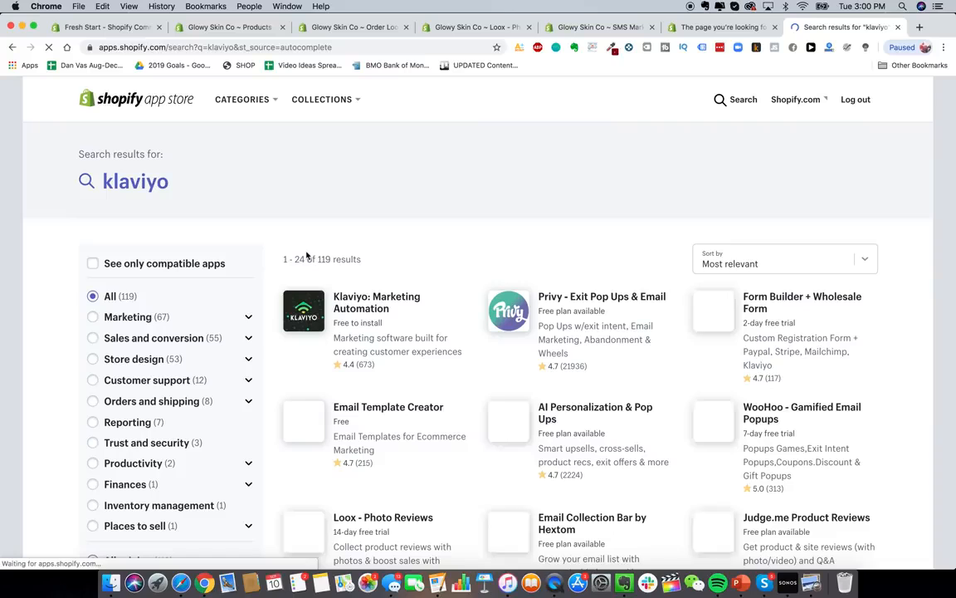
- Install Klaviyo: Marketing Automation, approving its store permissions
click(341, 309)
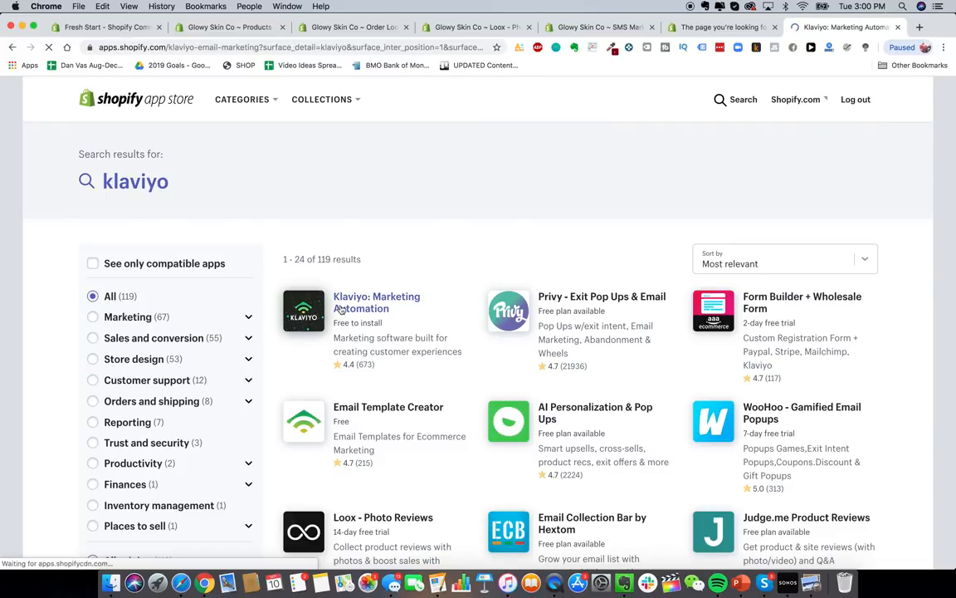
click(209, 286)
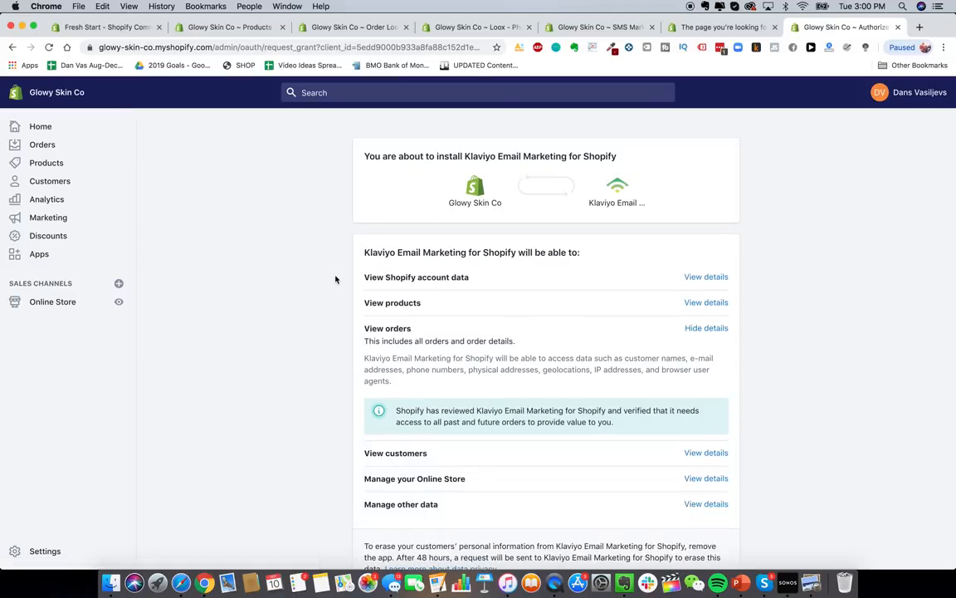
scroll(760, 325, down, 3)
click(719, 480)
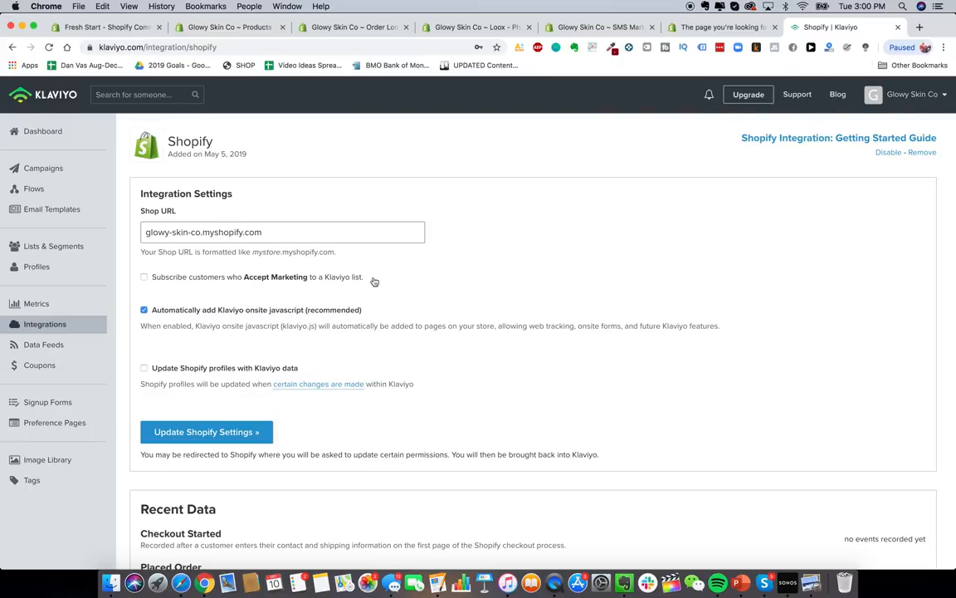
scroll(374, 277, down, 5)
scroll(373, 277, up, 5)
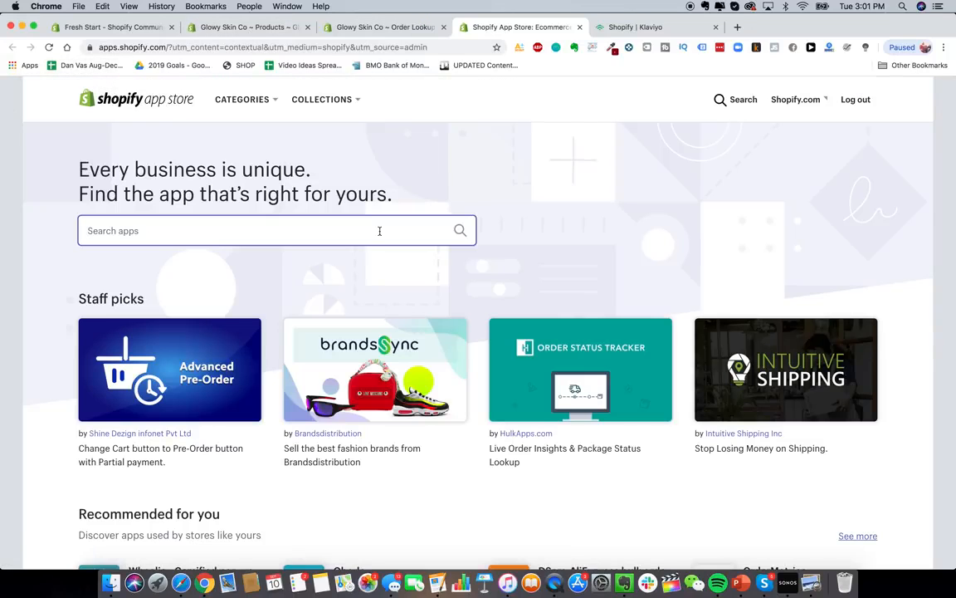
- Search 'recart' and open the Recart FB Messenger Marketing listing ($29/month, 28-day trial)
text(recart)
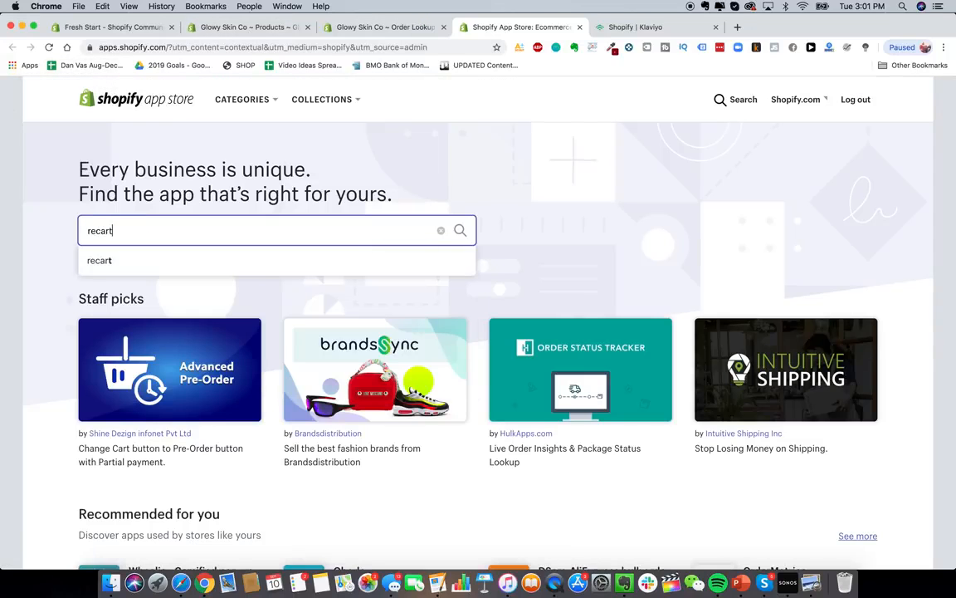
key(Return)
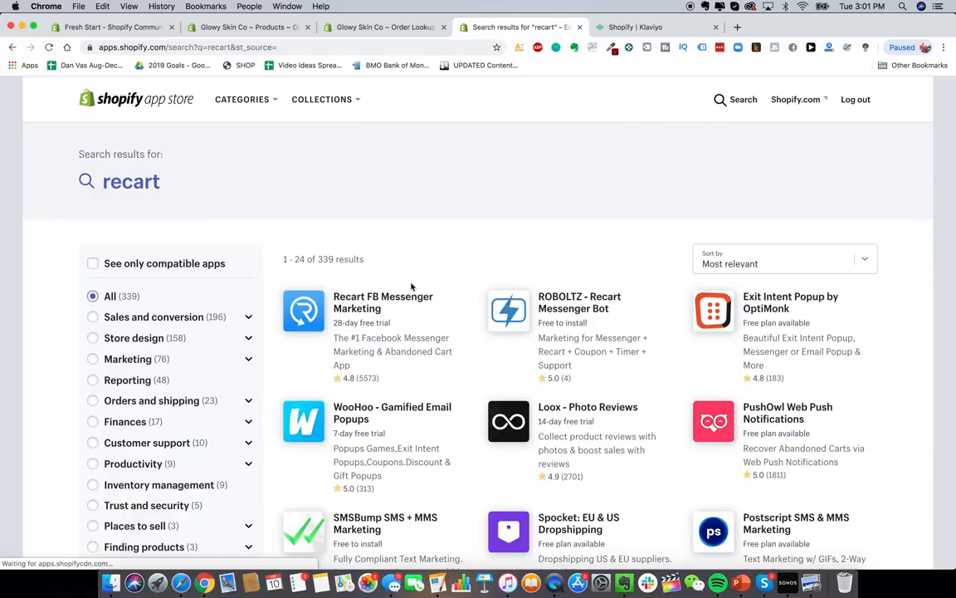
scroll(398, 274, down, 1)
scroll(386, 261, up, 1)
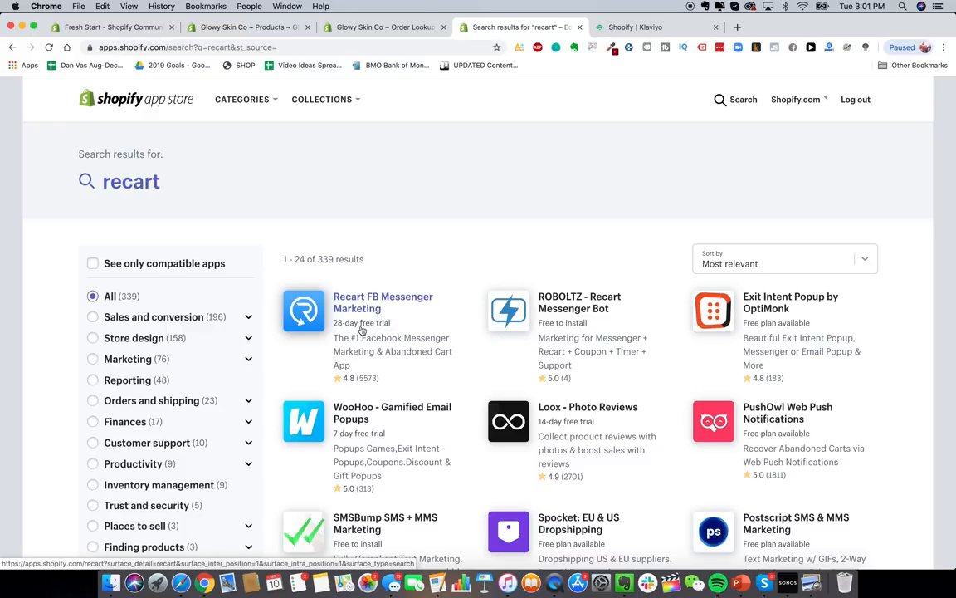
click(374, 311)
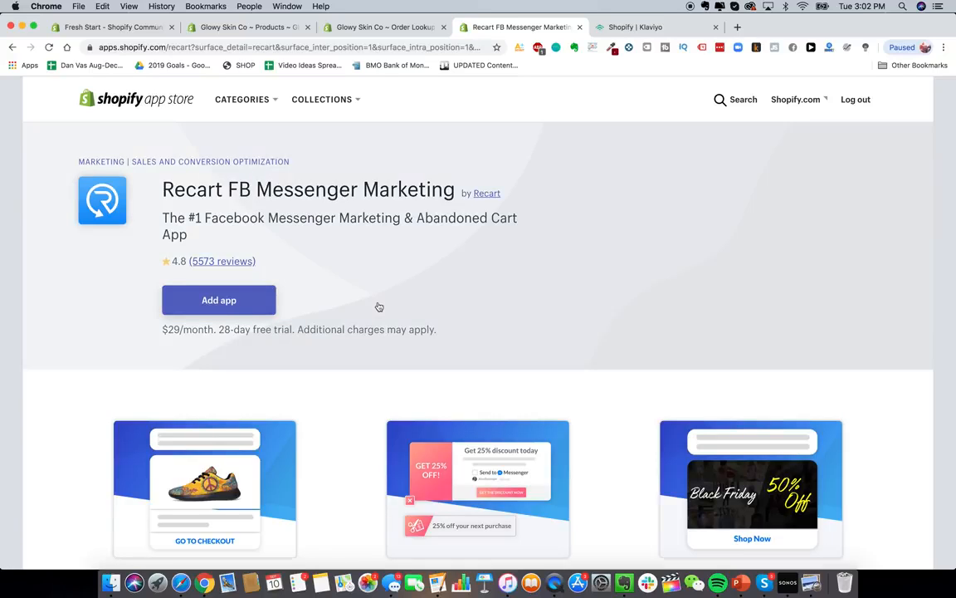
- Add Recart and approve its installation on the store
click(235, 301)
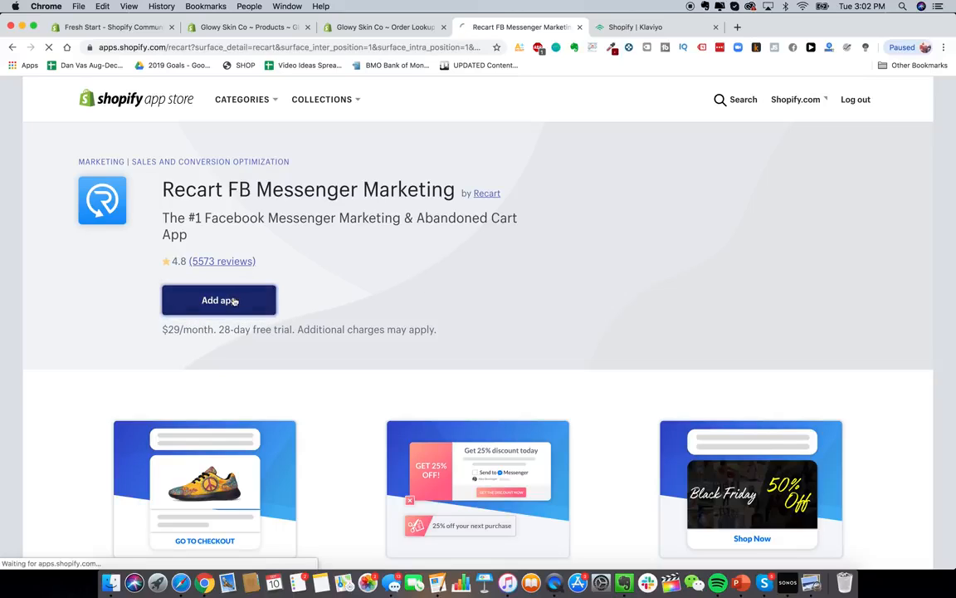
scroll(700, 223, down, 3)
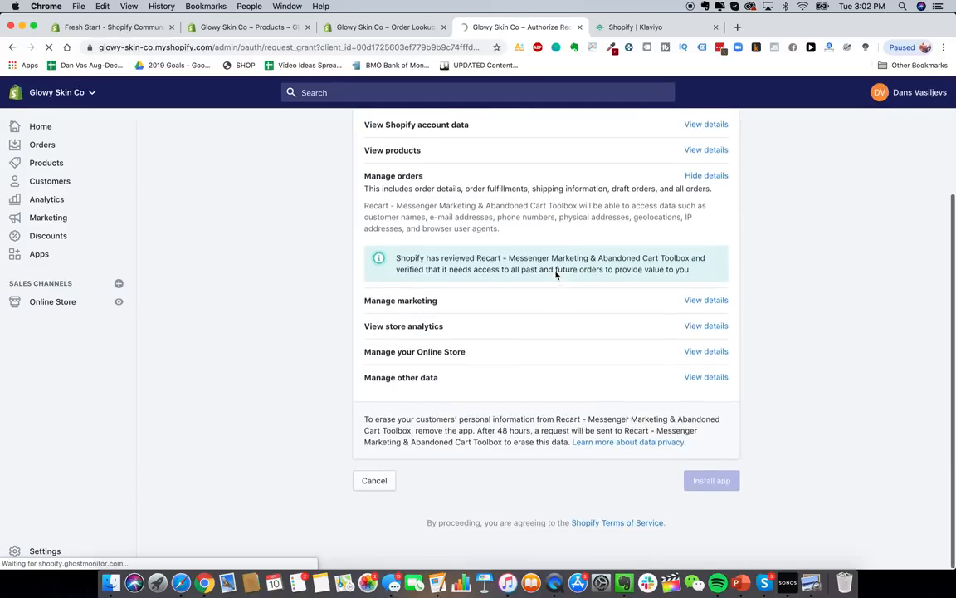
click(731, 477)
scroll(500, 264, down, 1)
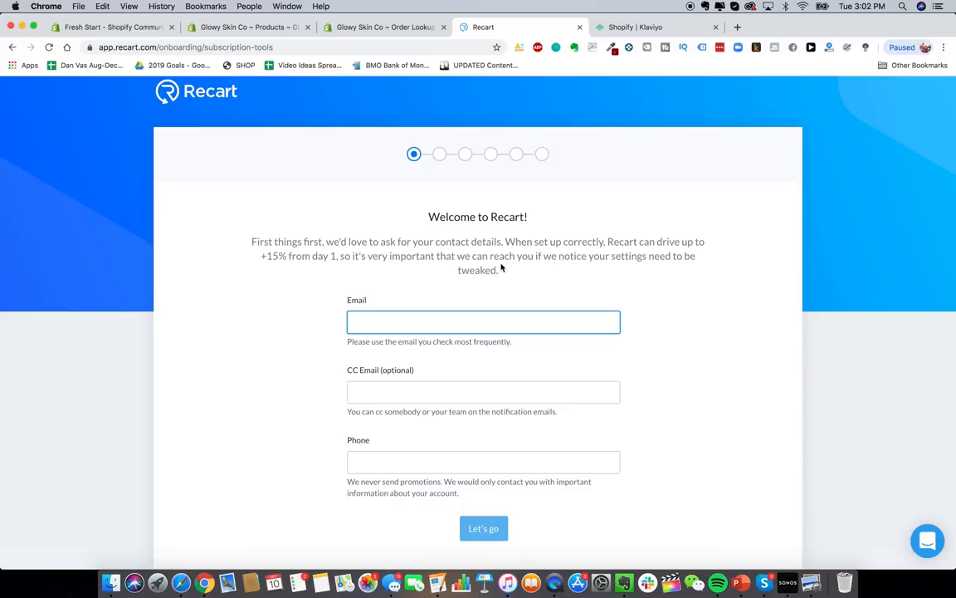
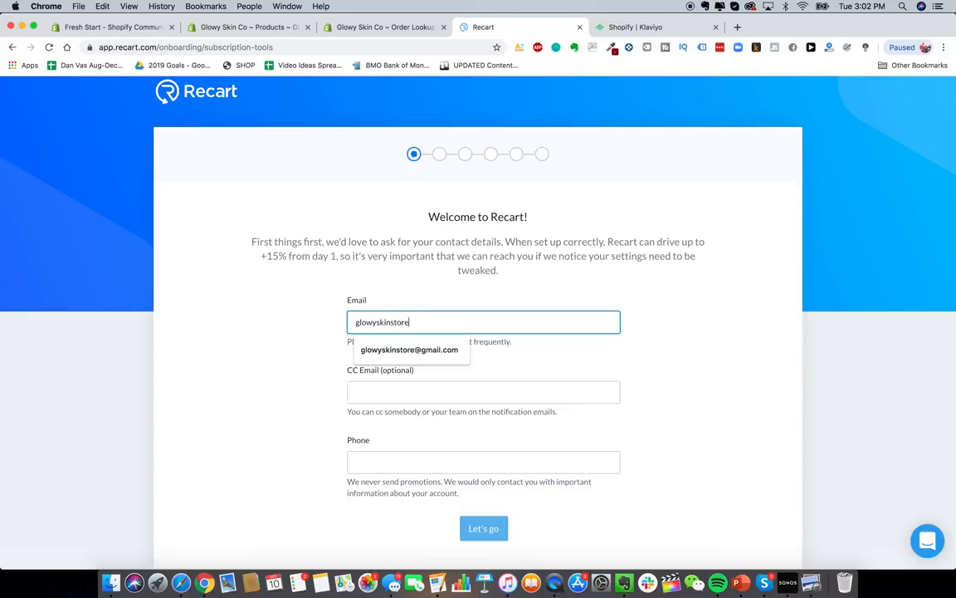
- Enter the store's contact email in Recart and skip connecting a Facebook page
key(Tab)
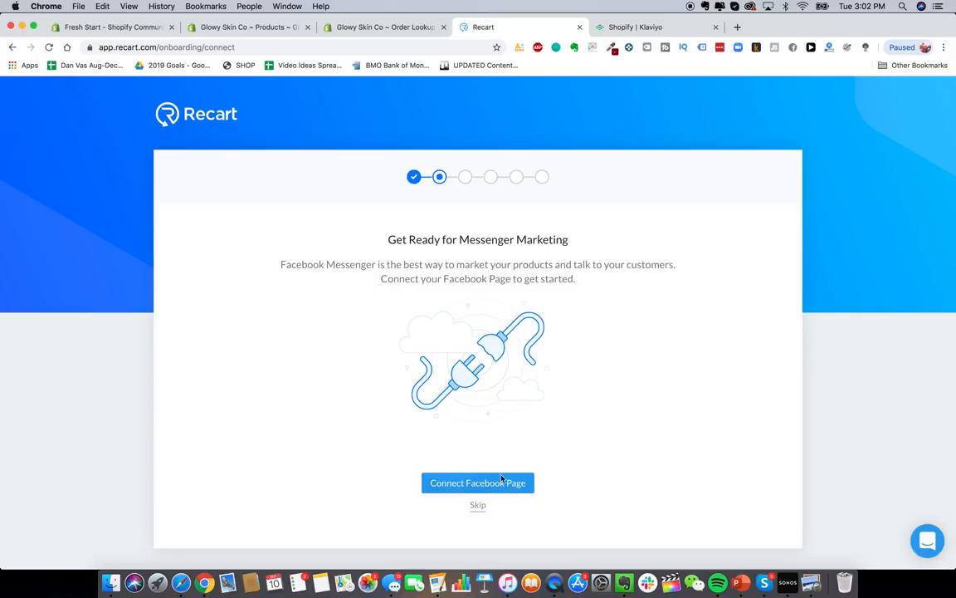
click(478, 505)
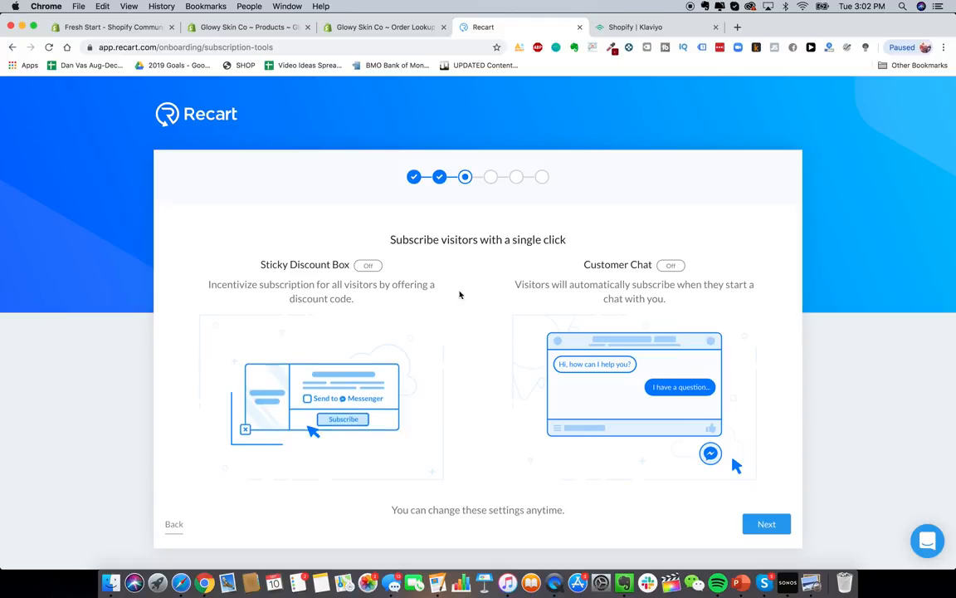
- Continue past the subscription, automated and messenger campaign steps to the Recart dashboard
click(758, 522)
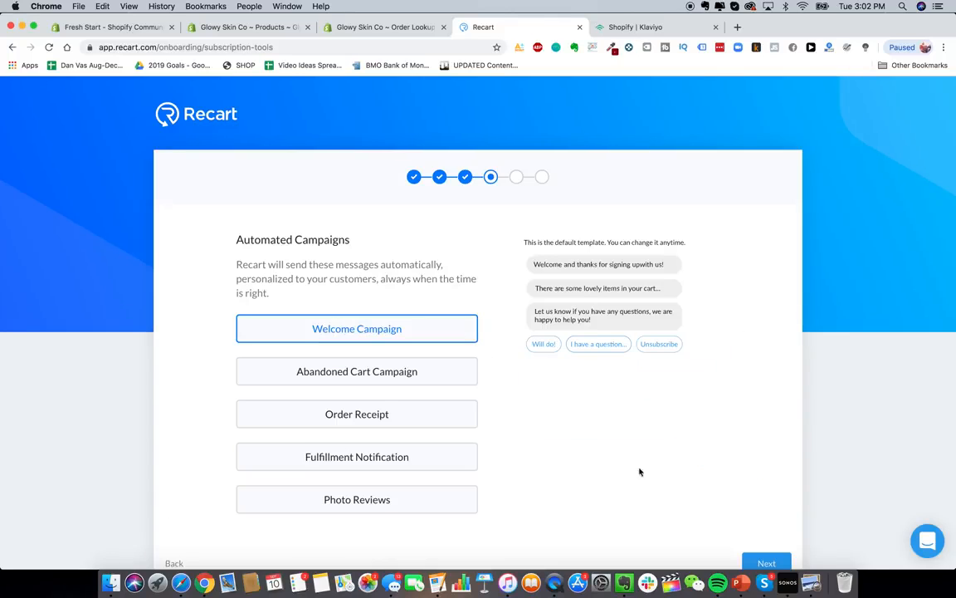
scroll(639, 472, down, 1)
click(768, 542)
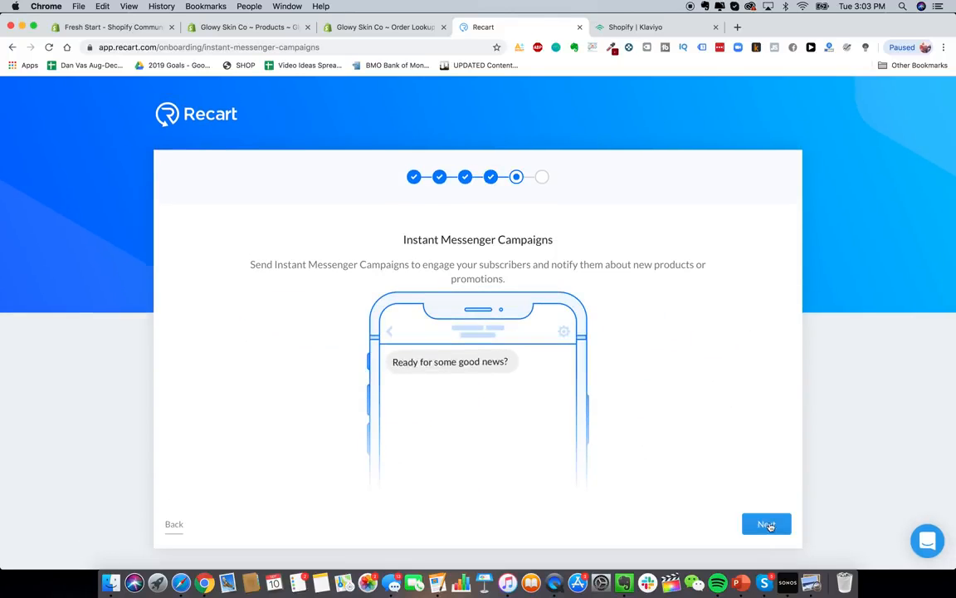
click(766, 525)
click(495, 484)
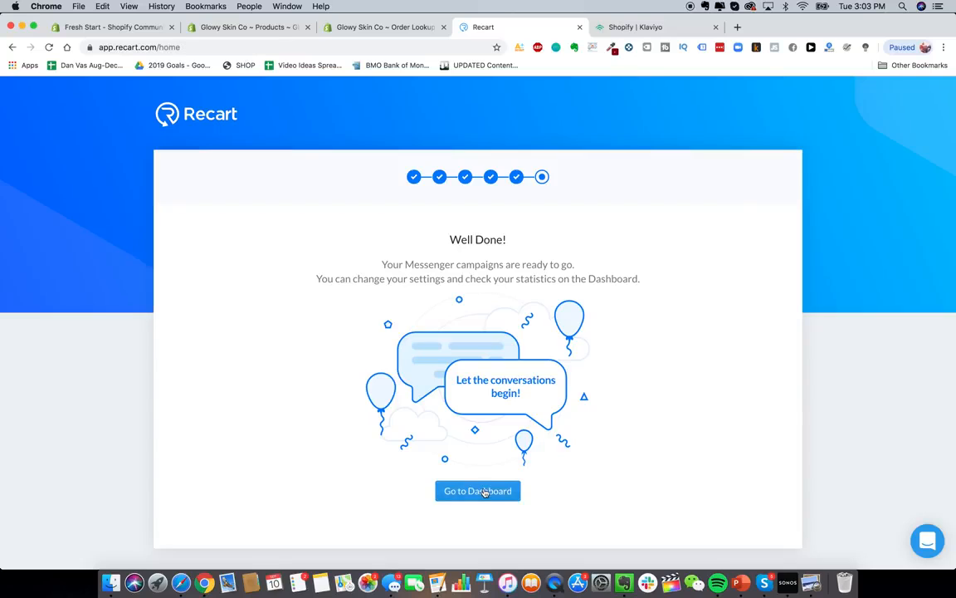
scroll(395, 284, down, 2)
- Scroll through the Recart dashboard to review its inactive Facebook Messenger campaigns
scroll(395, 284, down, 3)
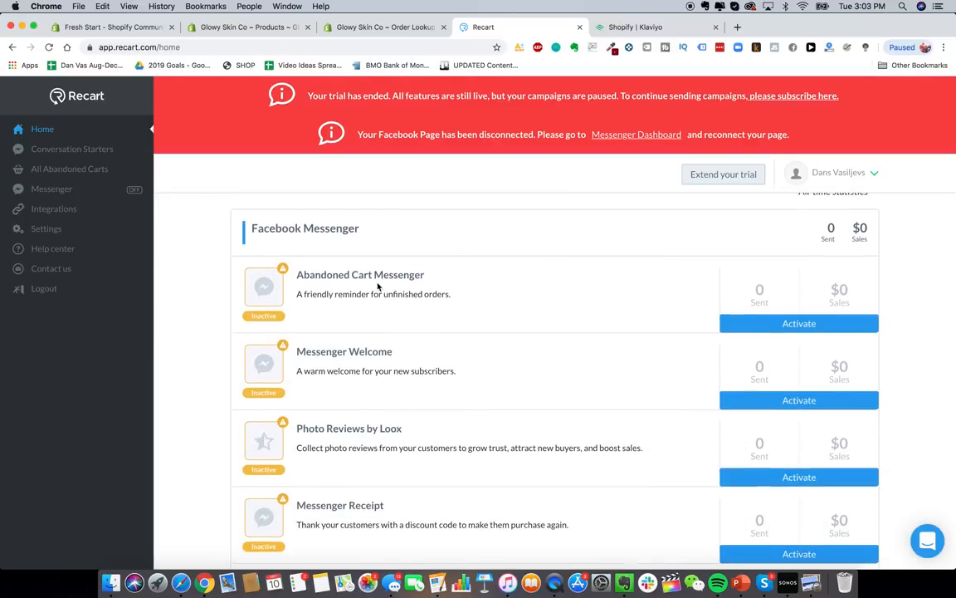
scroll(412, 279, down, 1)
scroll(412, 318, down, 1)
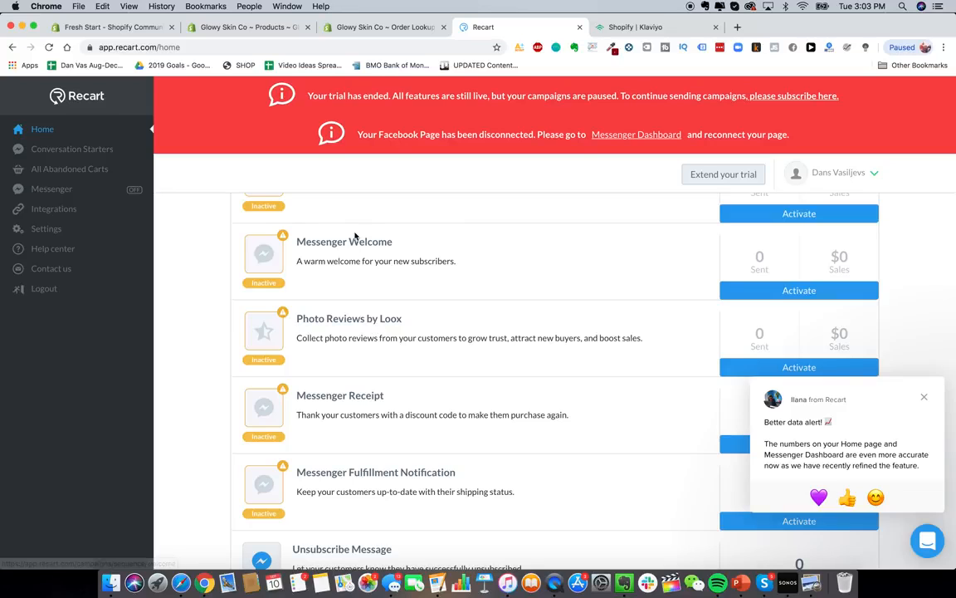
scroll(395, 286, up, 5)
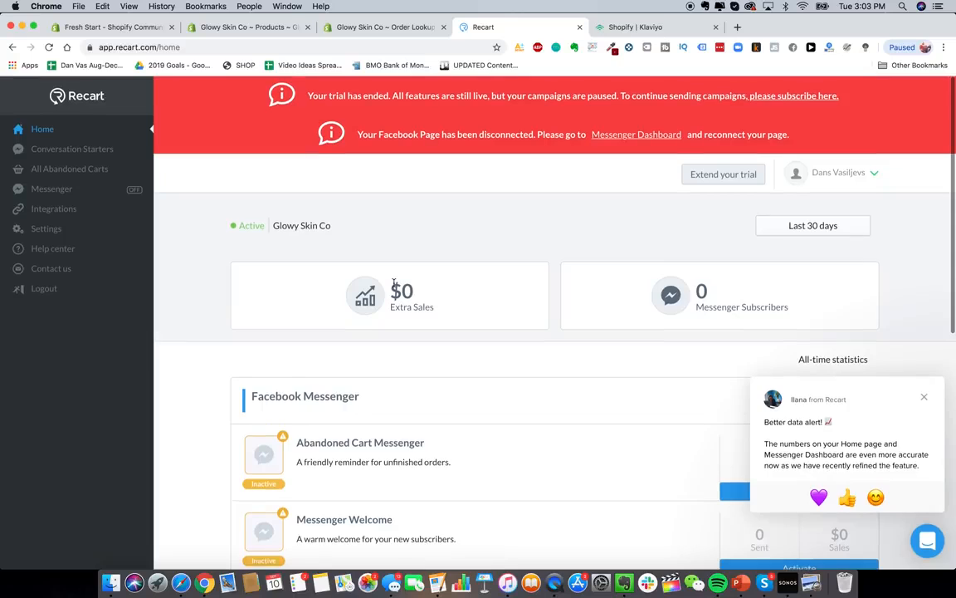
scroll(465, 397, down, 5)
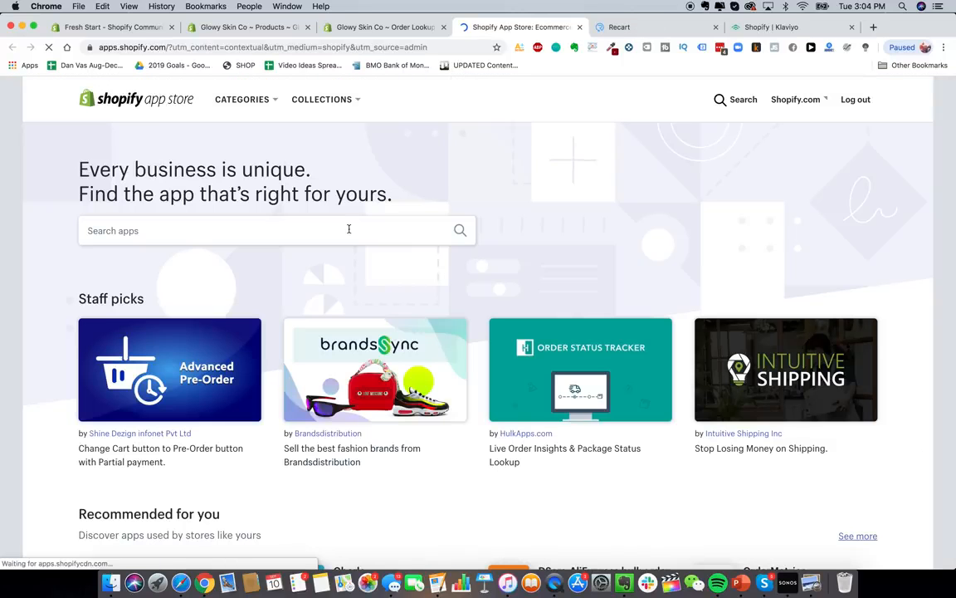
- Search the App Store for 'zipify' and browse the results
click(347, 227)
text(zipify)
key(Return)
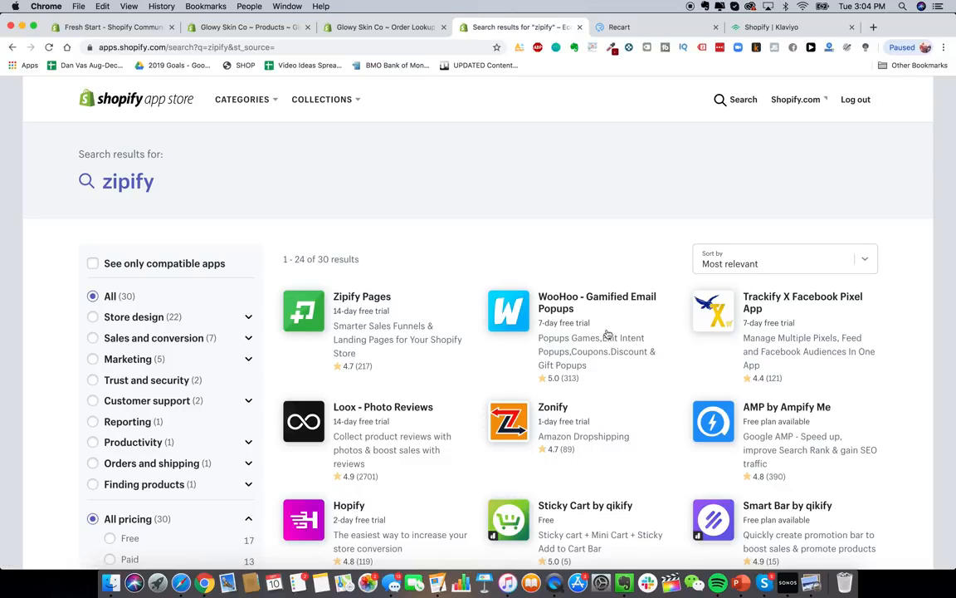
scroll(607, 333, down, 3)
scroll(565, 274, up, 3)
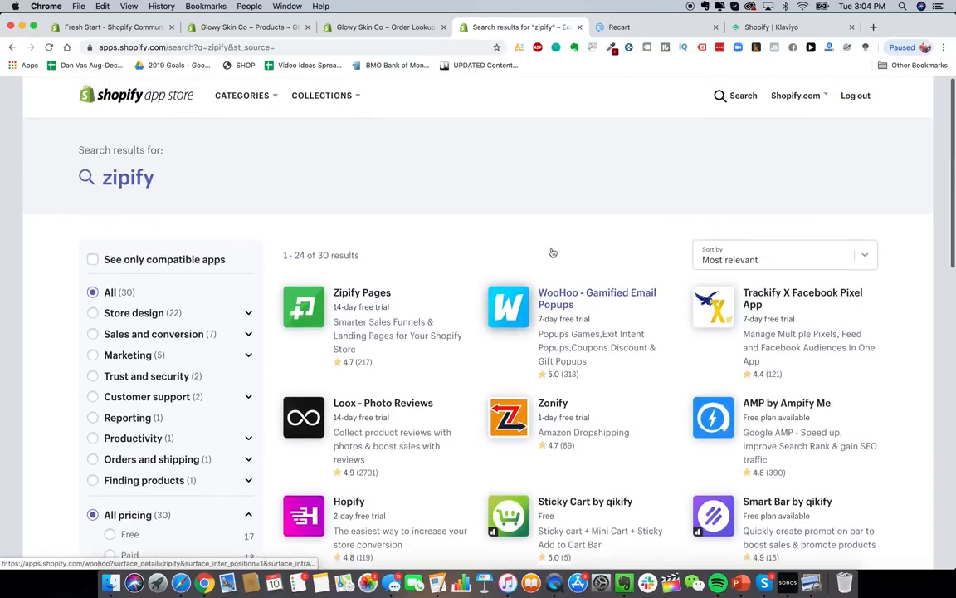
scroll(548, 253, up, 1)
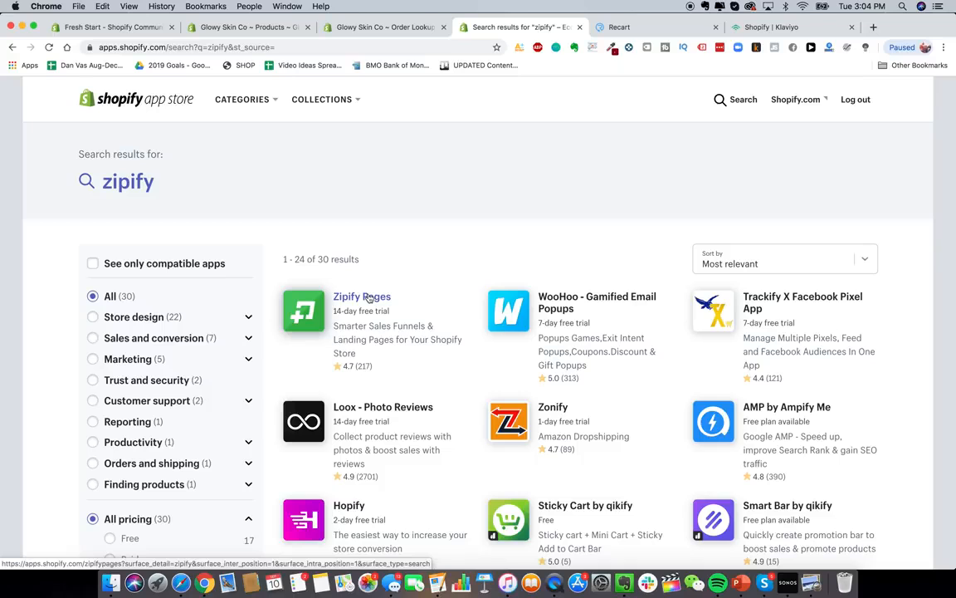
- Check the store's Products and installed Apps admin tabs, then return to the zipify results
click(223, 28)
click(371, 32)
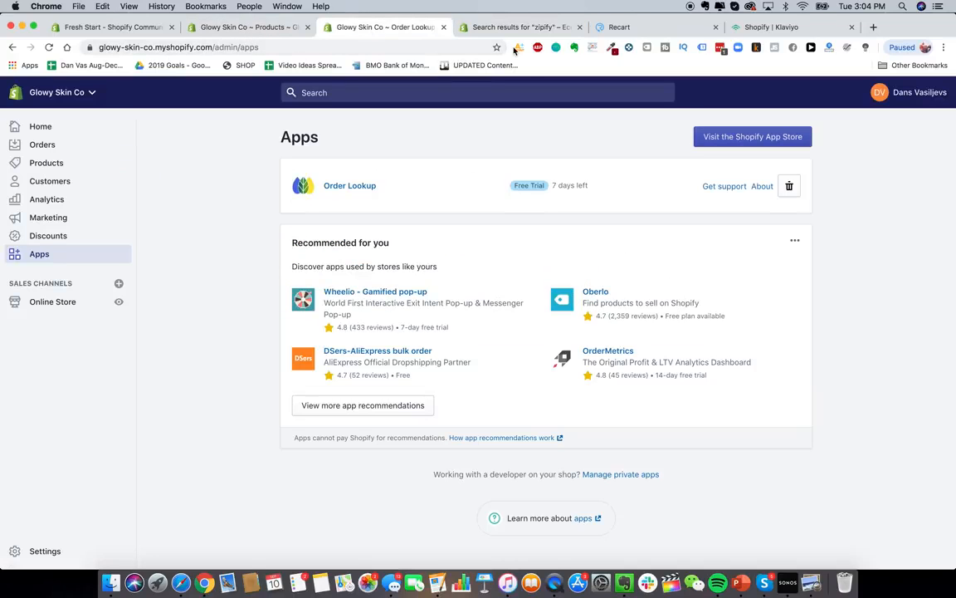
click(469, 27)
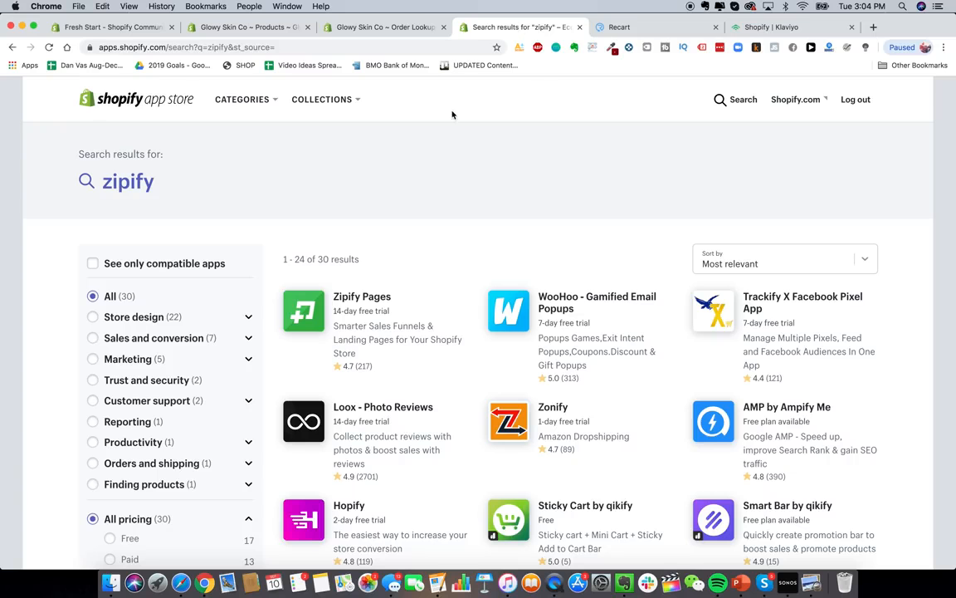
- Load heysilkyskin.com in a new tab and browse its Laser Hair Removal Handset product page
click(874, 28)
text(heysilkyskin.com)
key(Return)
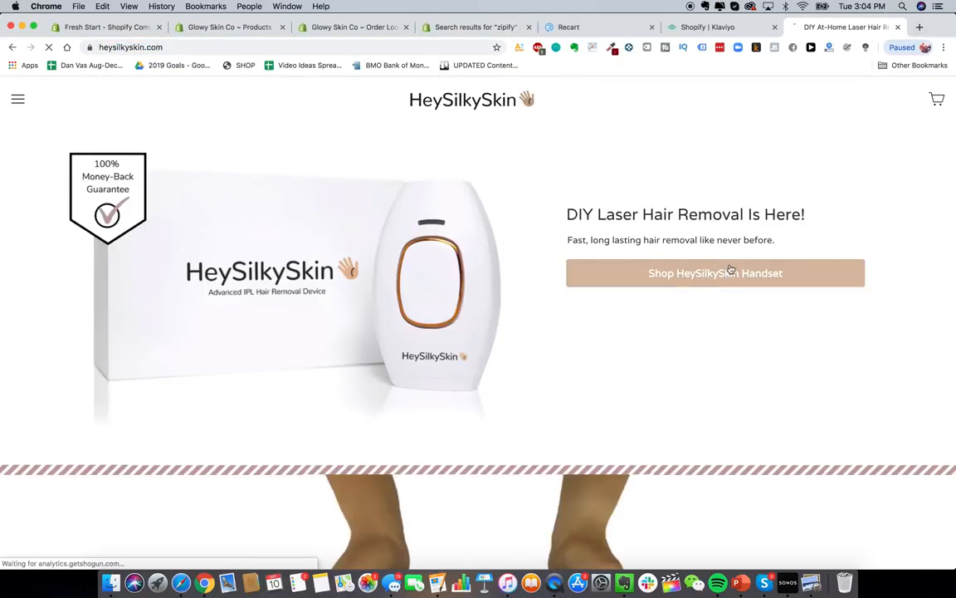
click(731, 269)
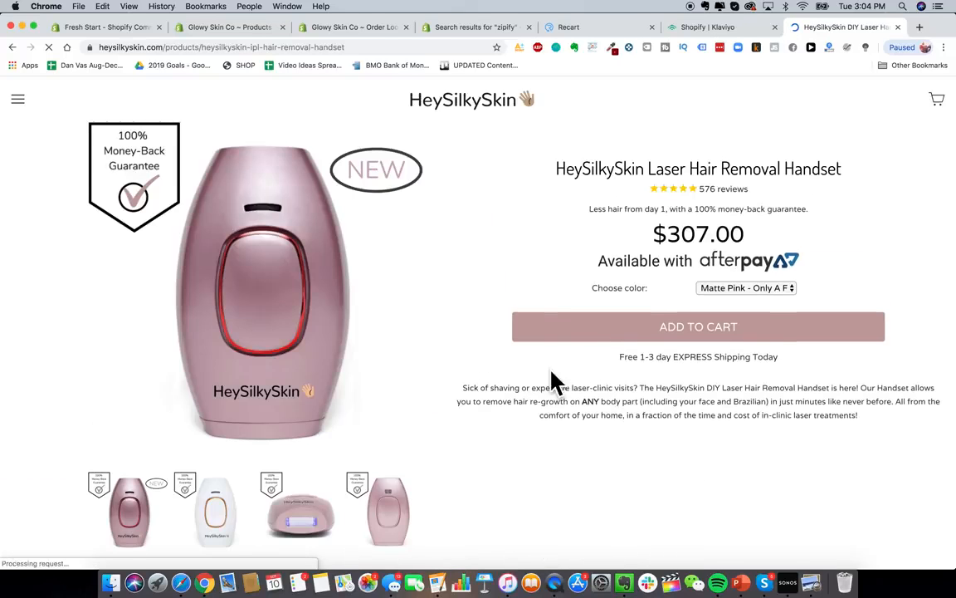
scroll(554, 383, down, 10)
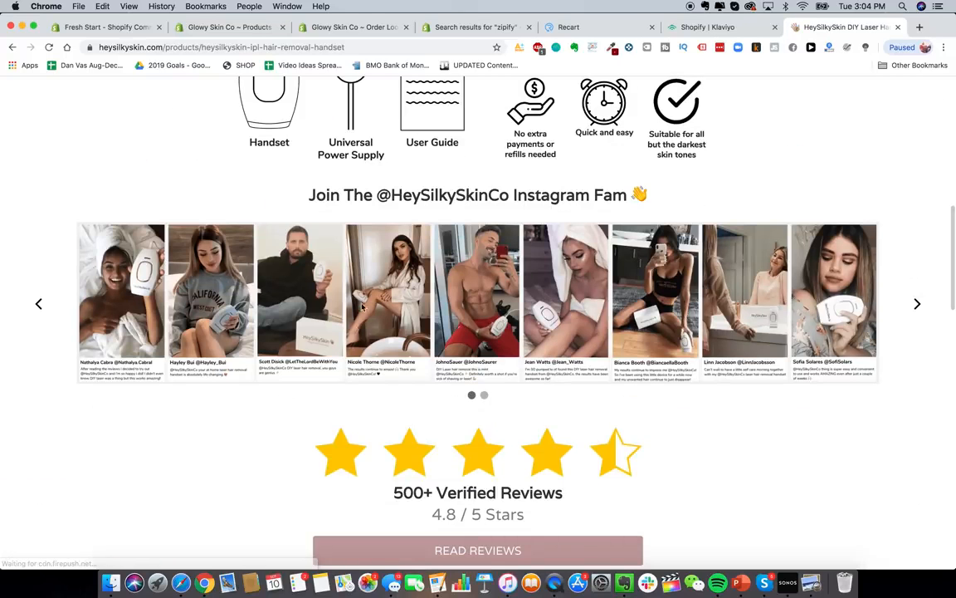
click(916, 299)
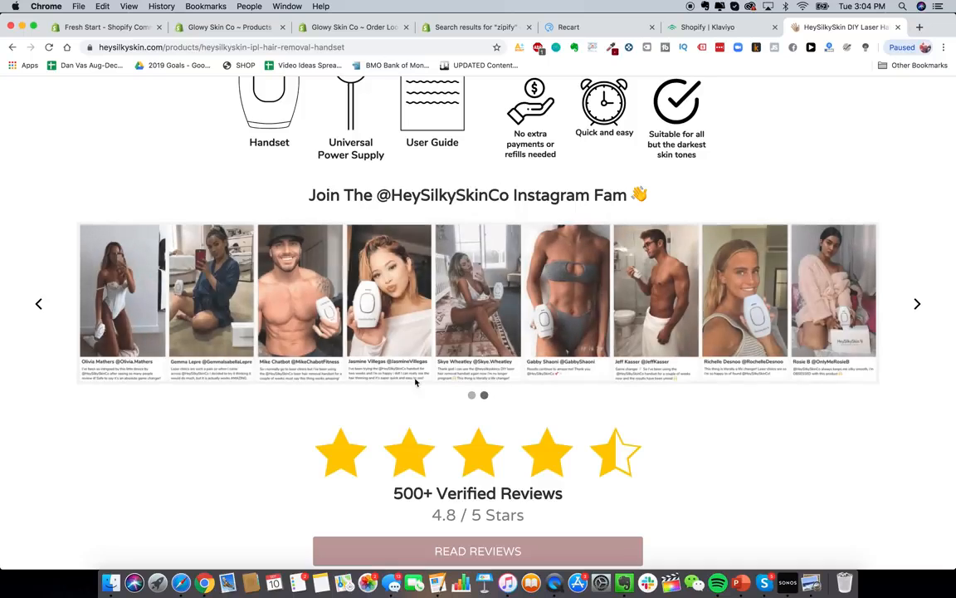
scroll(592, 341, down, 5)
scroll(593, 341, down, 5)
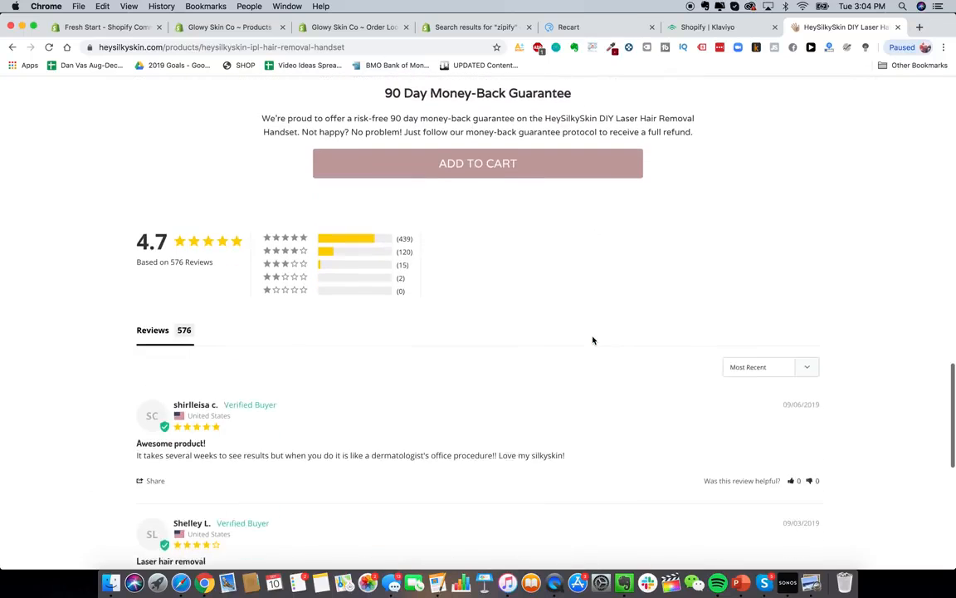
scroll(635, 280, up, 3)
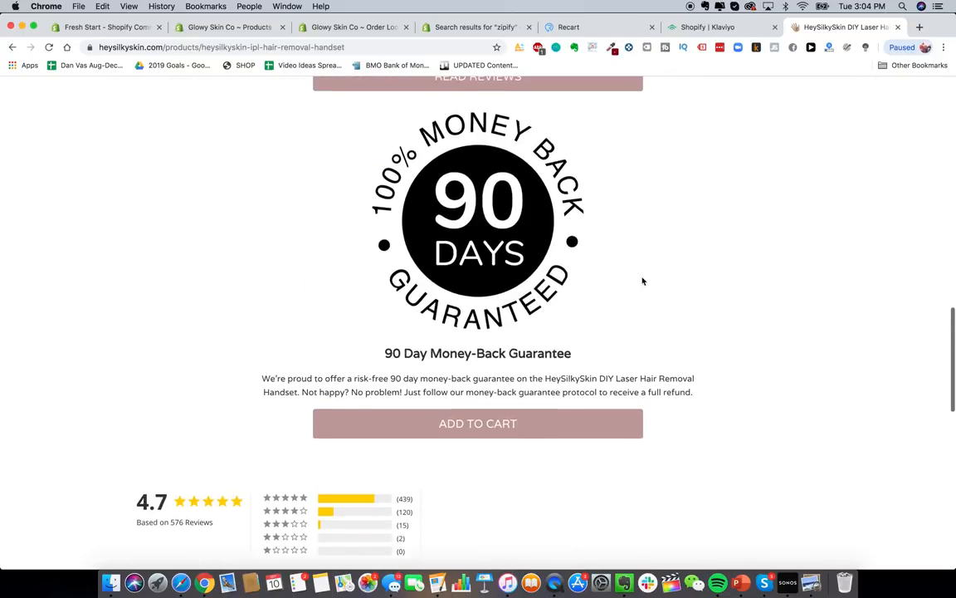
right_click(767, 278)
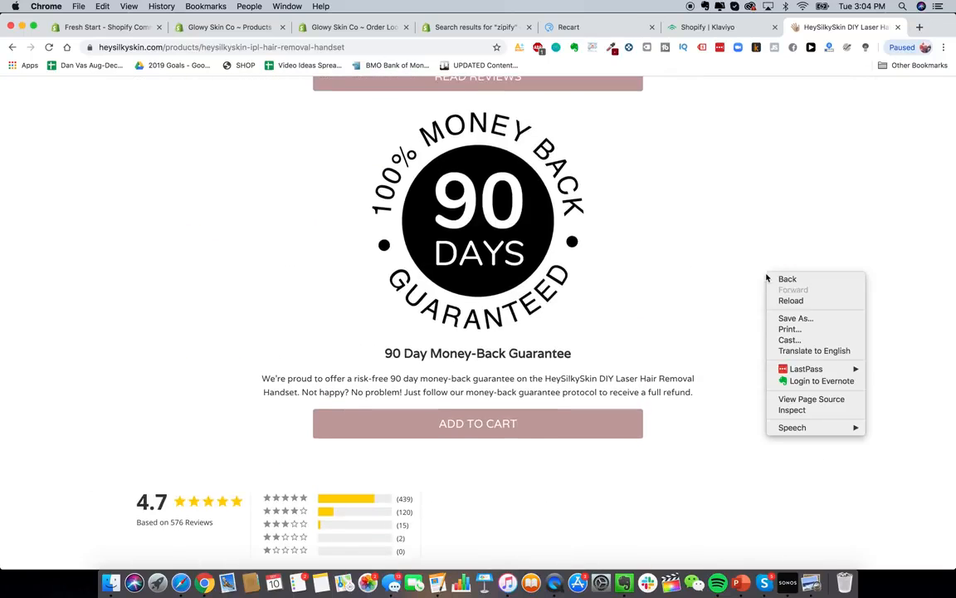
- View the handset page's source, find 'apps' in it, then return to the zipify results
click(804, 399)
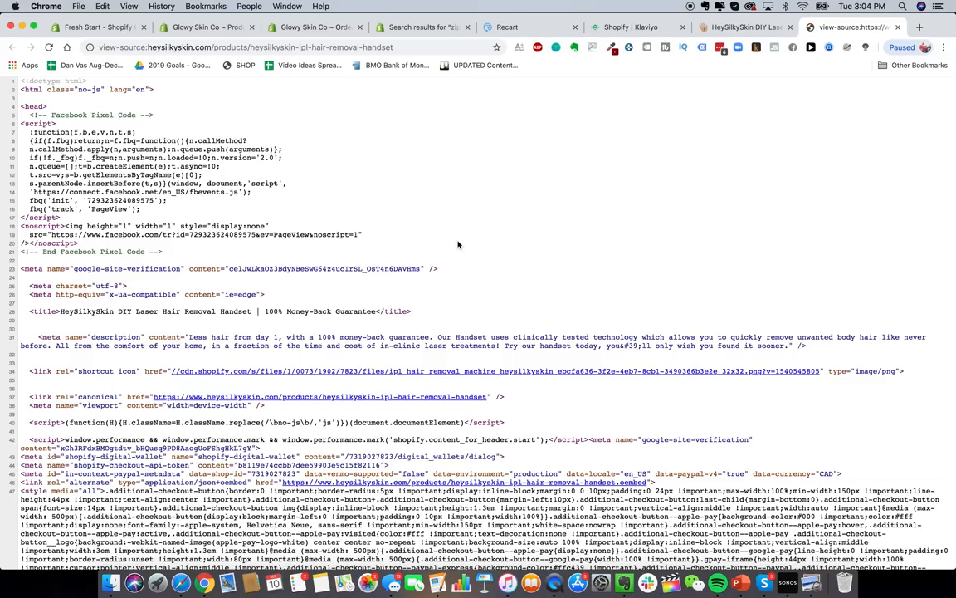
key(super+f)
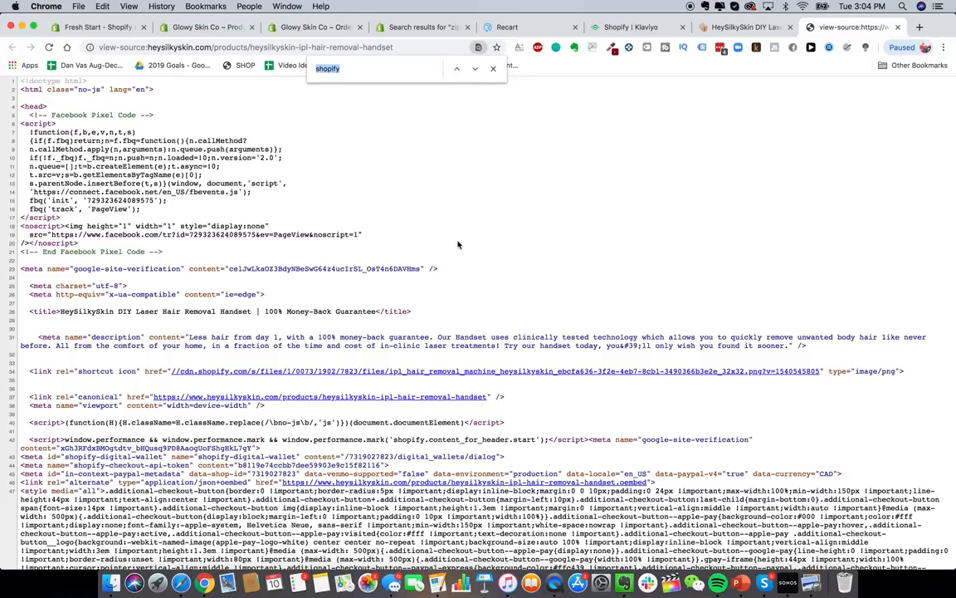
text(apps)
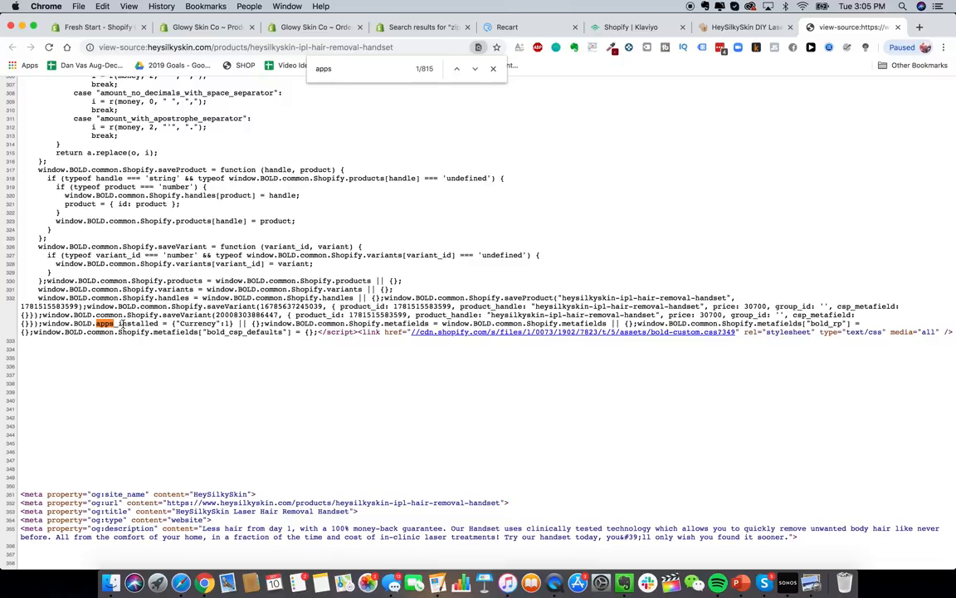
click(379, 30)
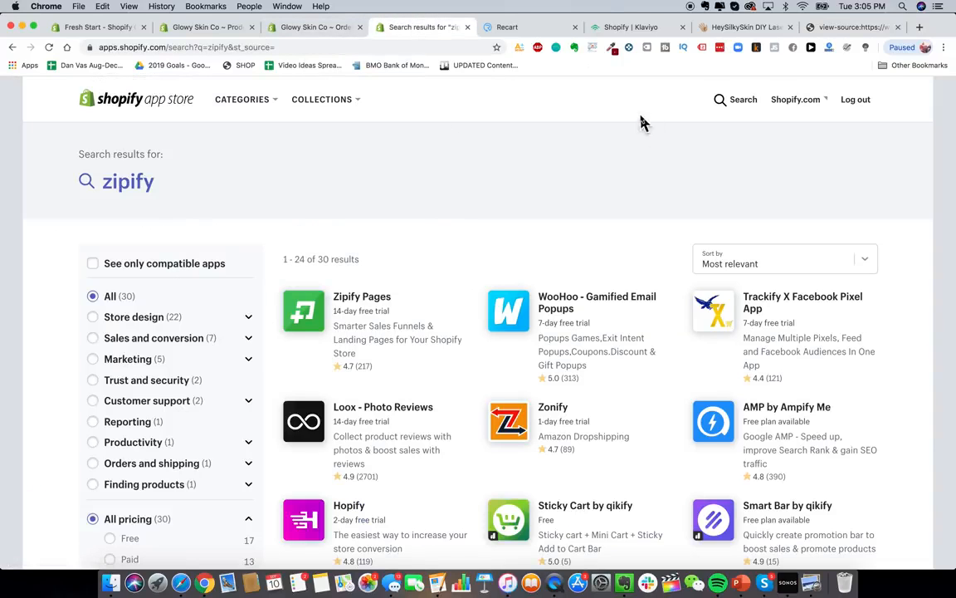
- Replace the App Store search with 'bold currency' and run it
click(721, 100)
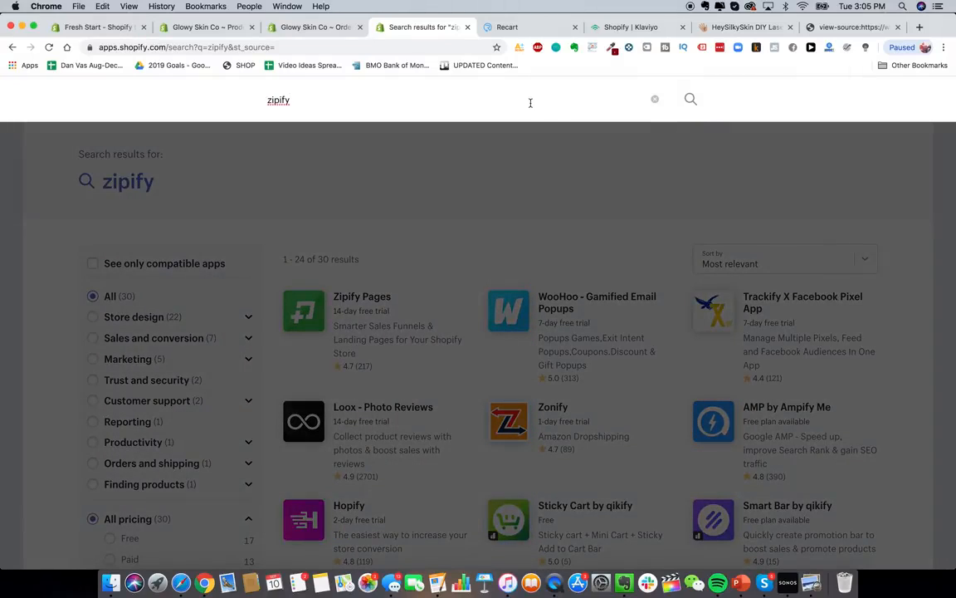
key(super+a)
text(bold currency)
key(Return)
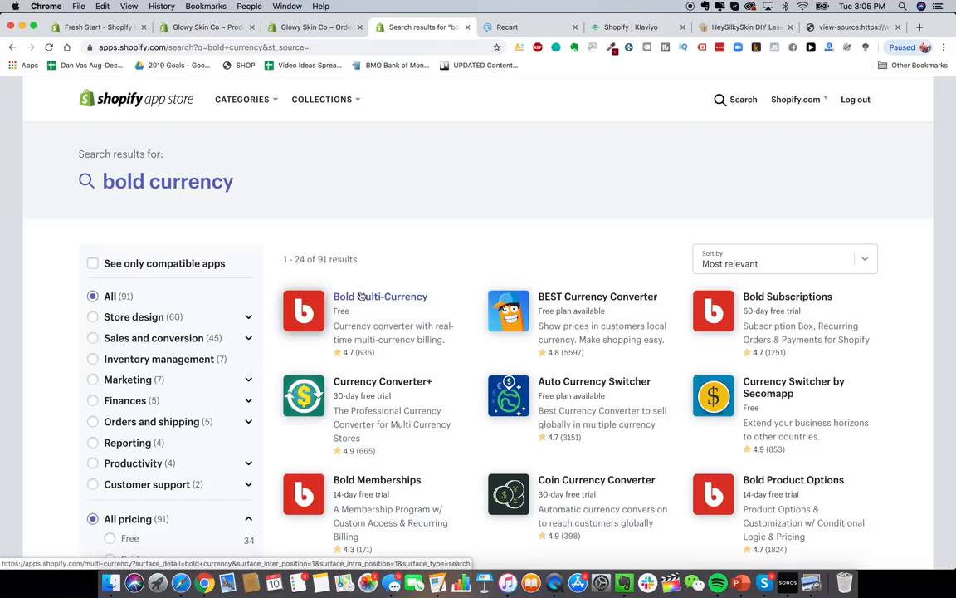
- Jump to the next 'apps' match in the page source, then return to the bold currency results
click(839, 26)
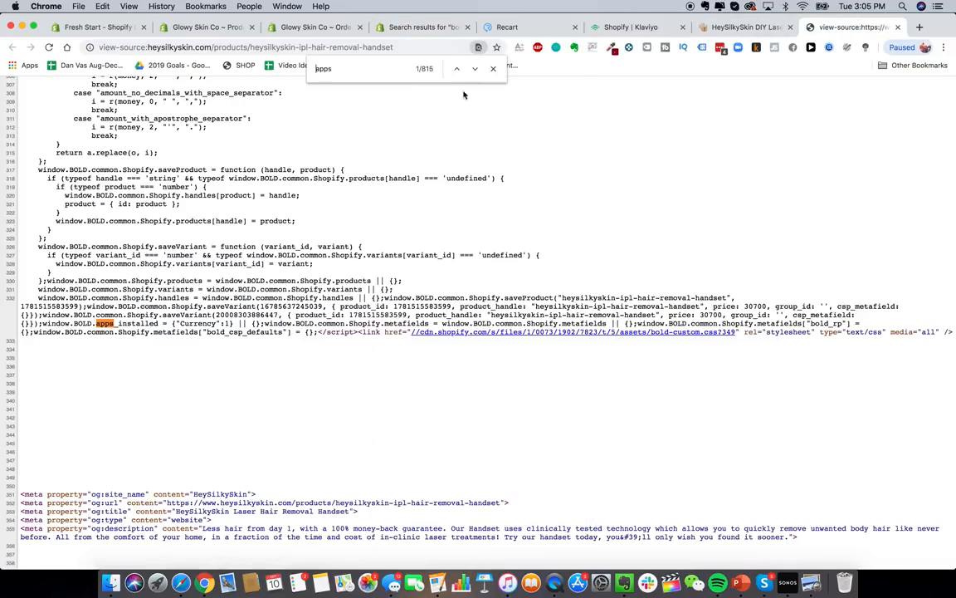
key(Return)
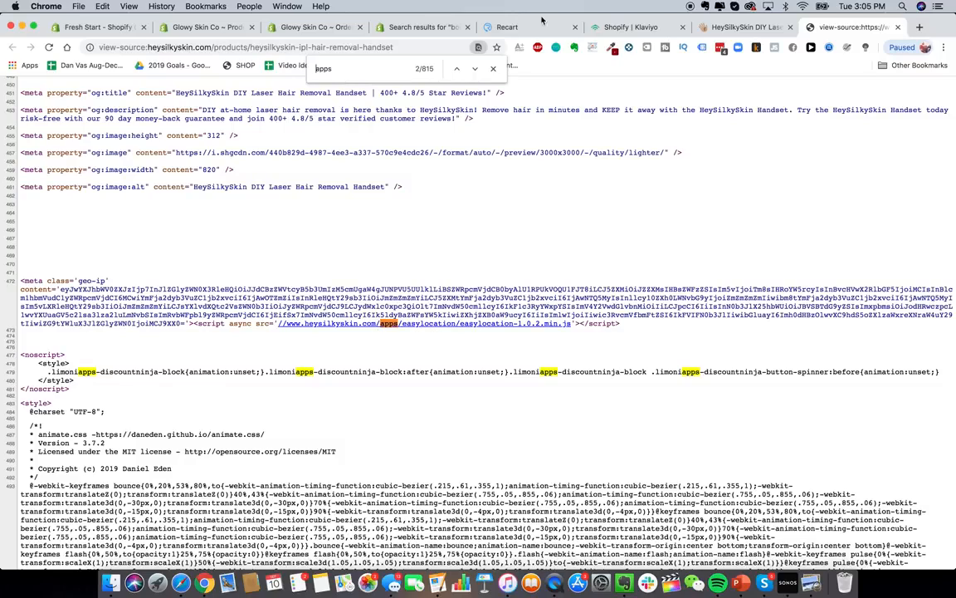
click(399, 27)
- Search 'easy location' and review the EasyLocation - GeoIP redirects listing's features
mouse_move(321, 115)
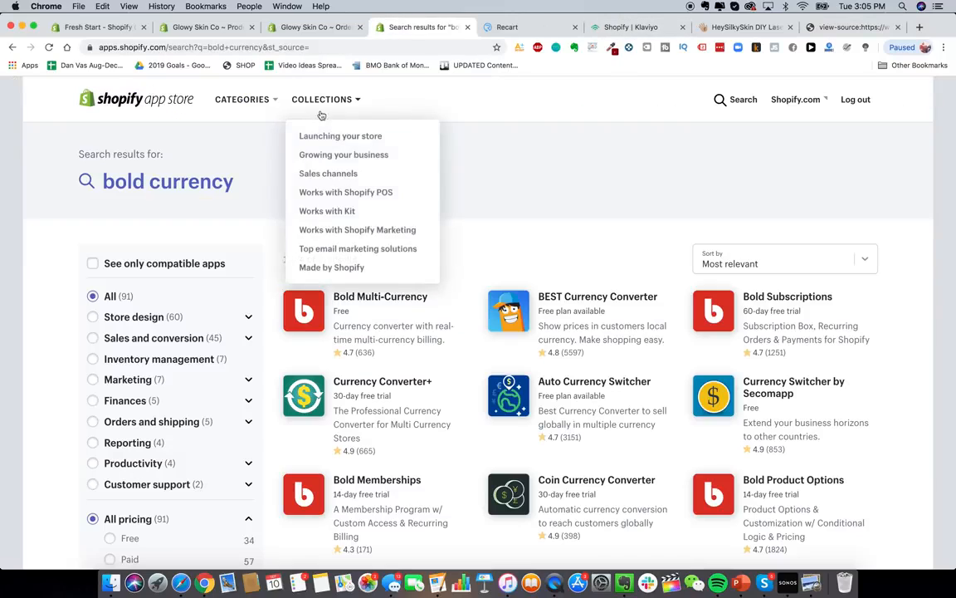
click(735, 99)
text(easy locati)
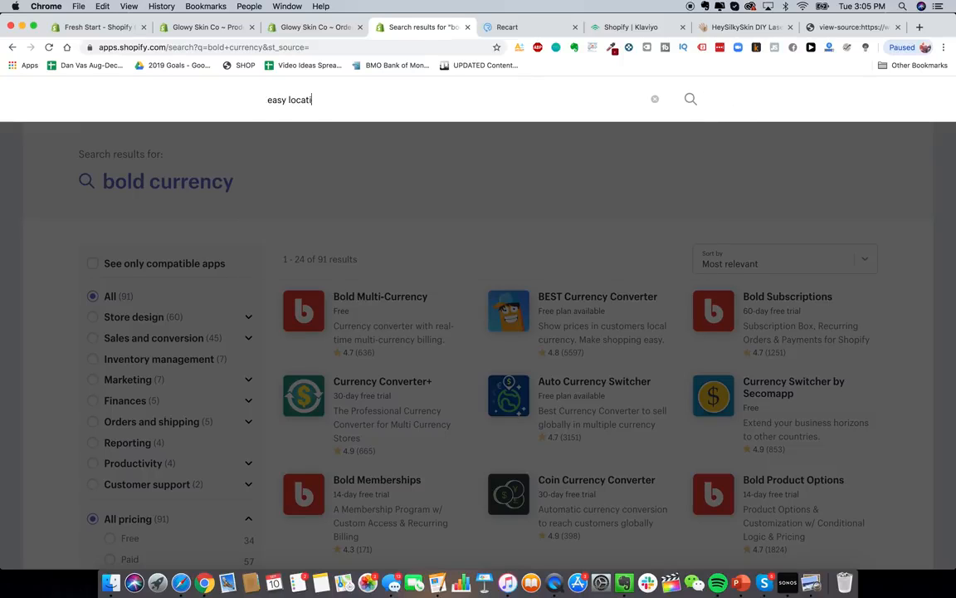
text(on)
key(Return)
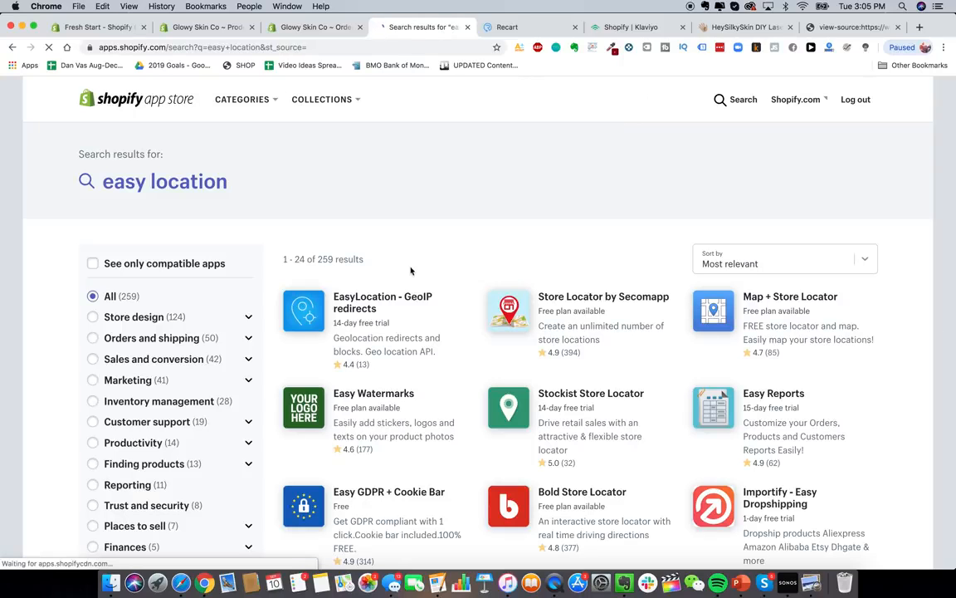
click(387, 315)
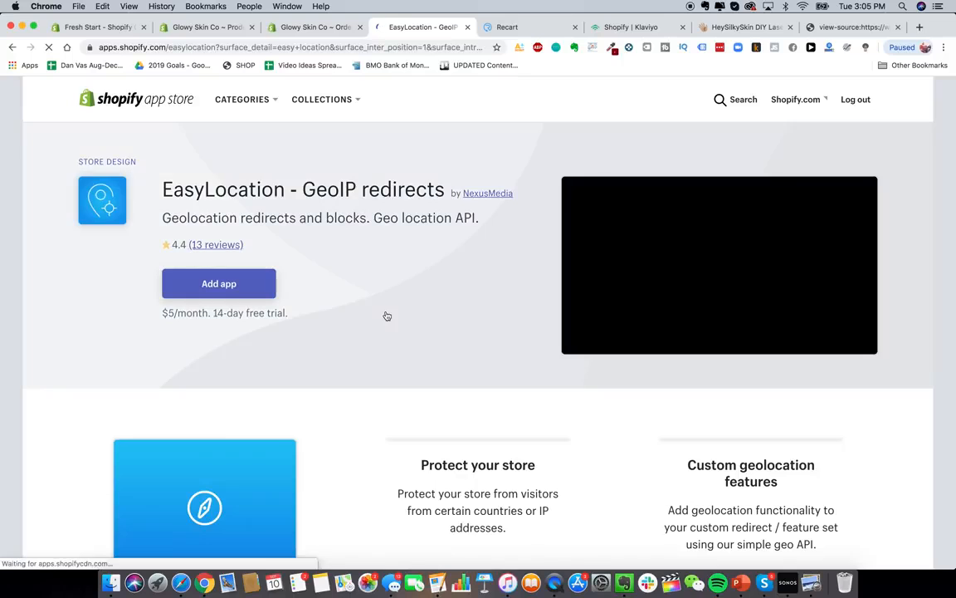
scroll(354, 367, down, 5)
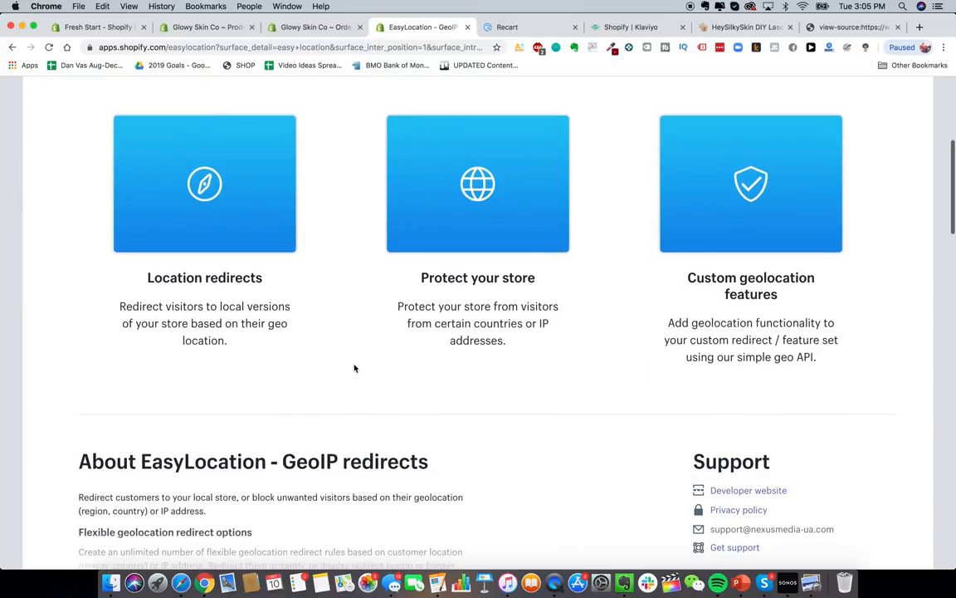
scroll(354, 367, down, 2)
scroll(315, 196, up, 2)
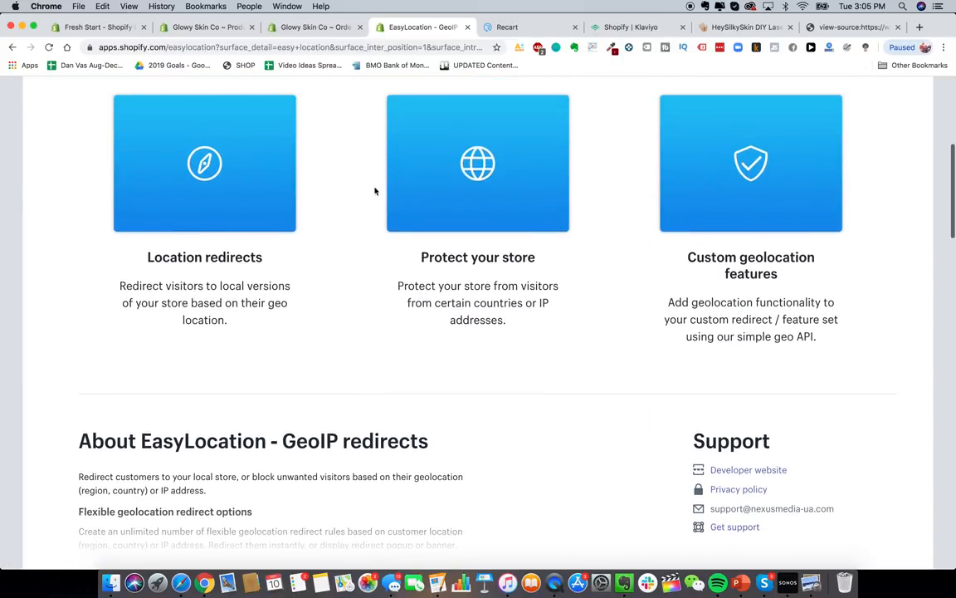
scroll(381, 212, up, 1)
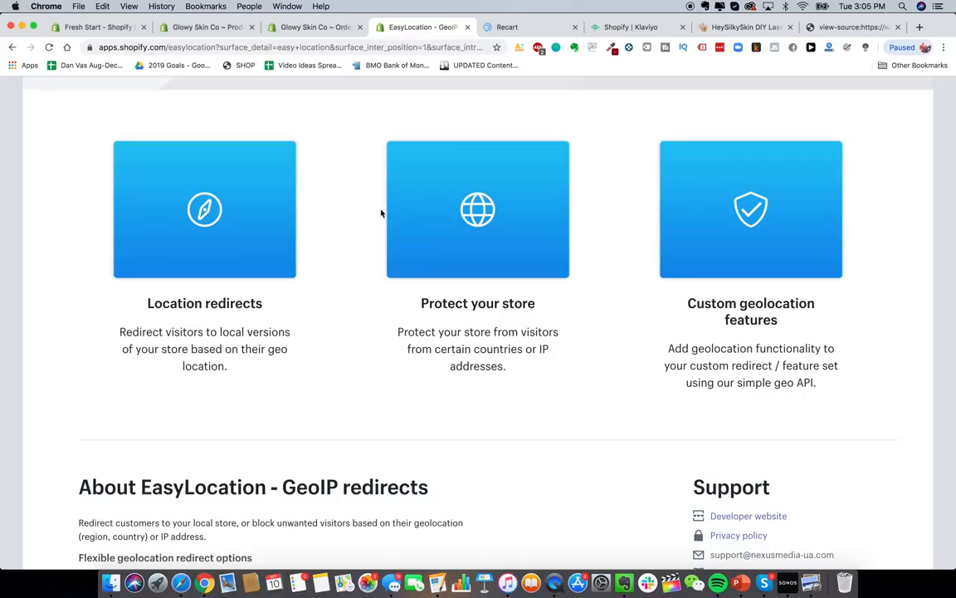
- Step through further 'apps' matches in the HeySilkySkin page source
click(829, 29)
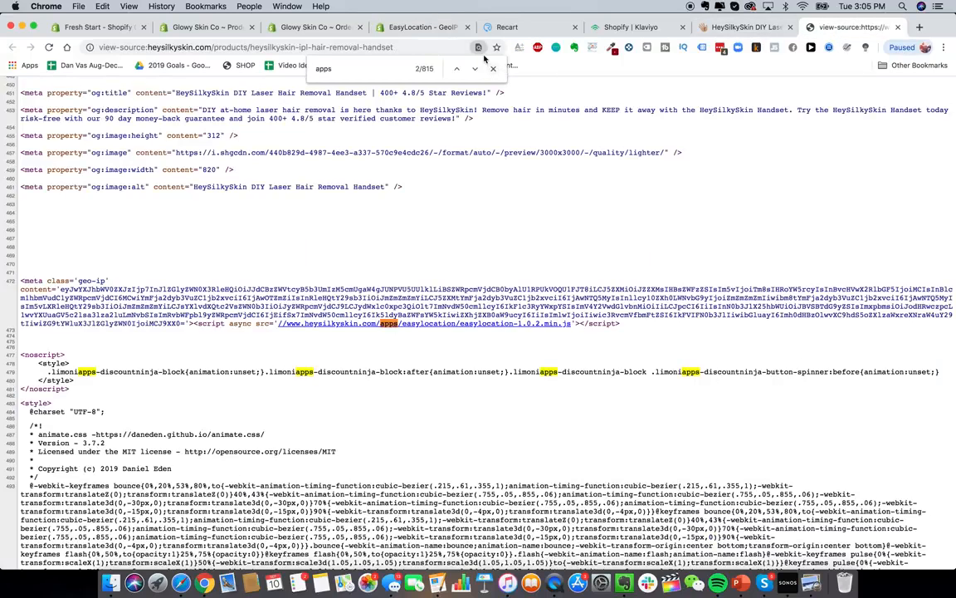
key(Return)
key(Return)
key(Return)
key(Return)
key(Return)
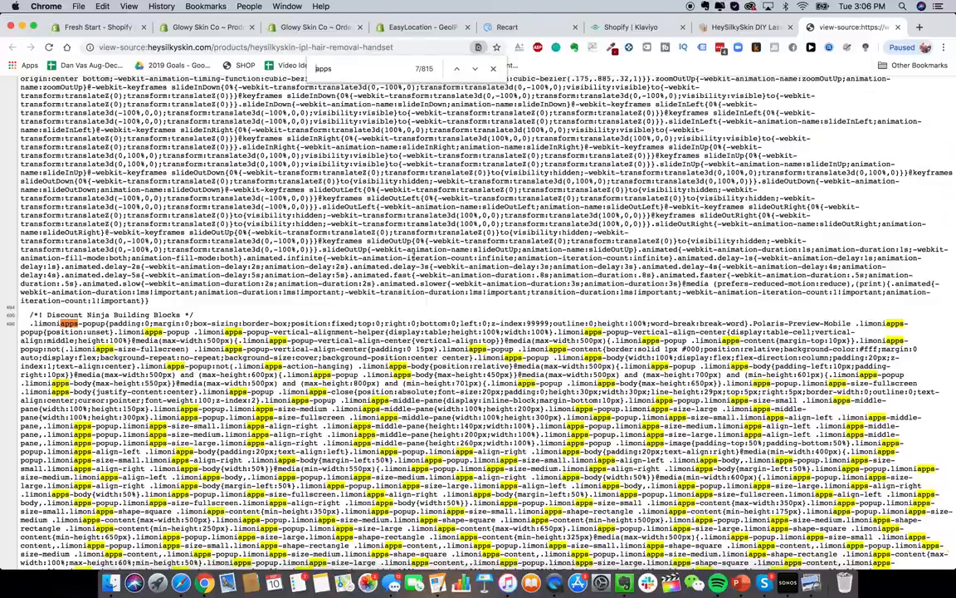
key(Return)
key(Return)
key(Return)
- Scroll through the source's menu links, spotting the Limoni Apps Discount Ninja script
scroll(365, 396, down, 20)
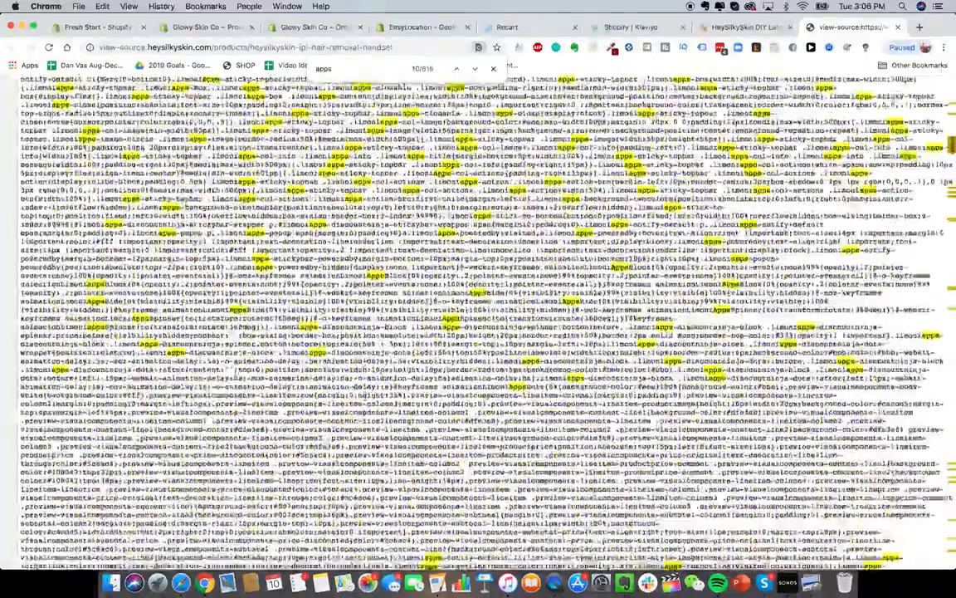
scroll(365, 392, down, 20)
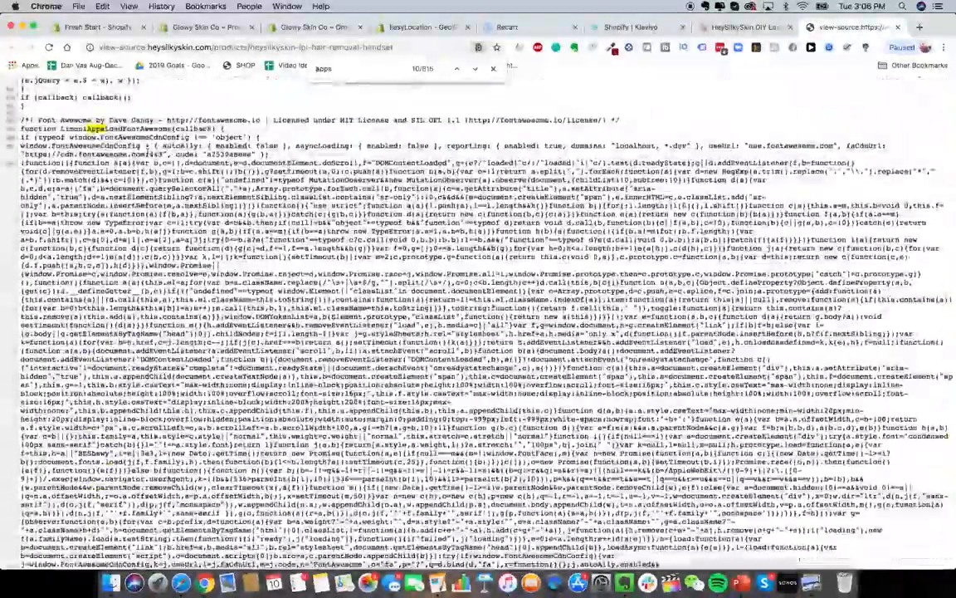
scroll(365, 392, down, 15)
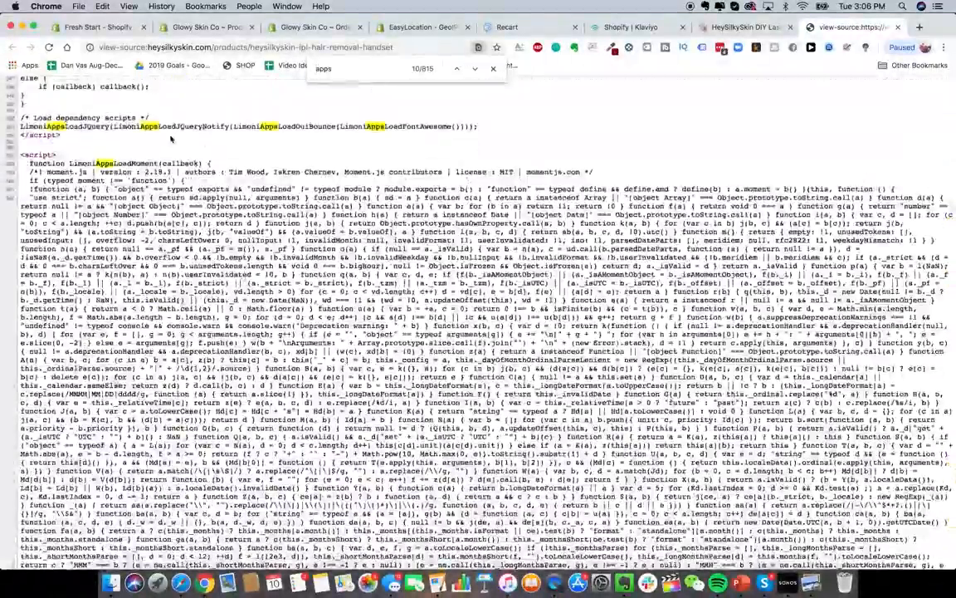
scroll(365, 392, down, 20)
scroll(366, 392, down, 20)
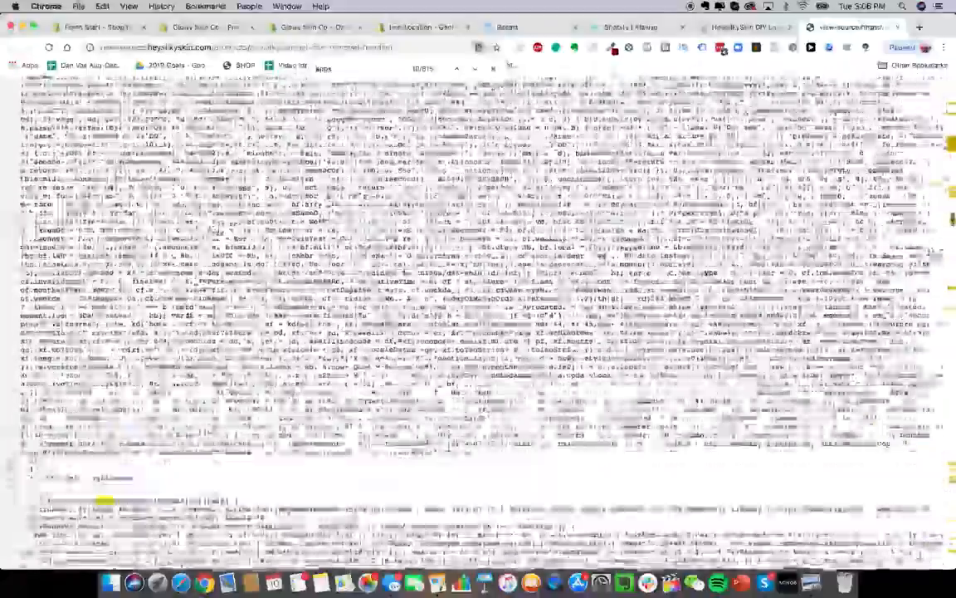
scroll(432, 306, down, 20)
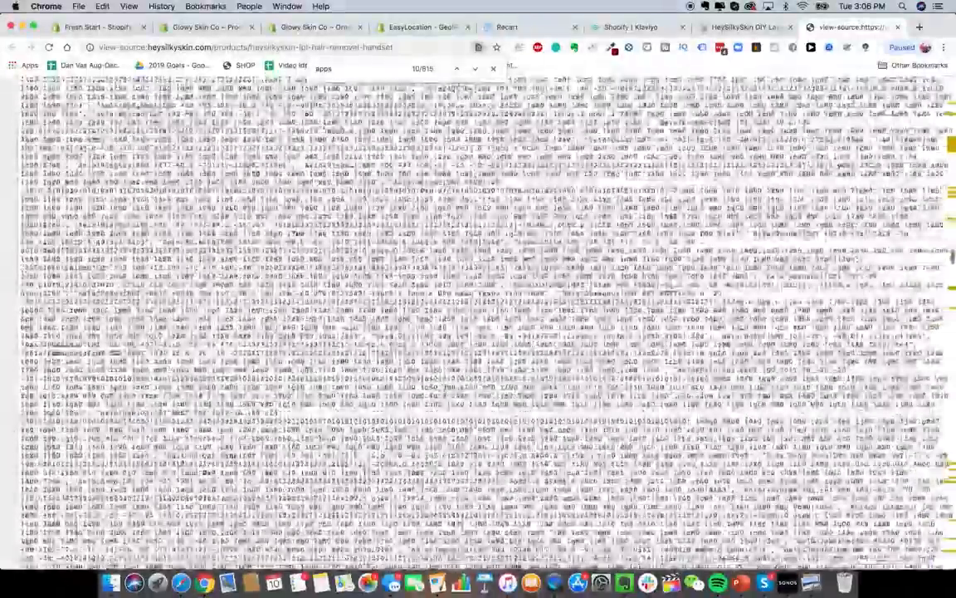
scroll(203, 393, down, 5)
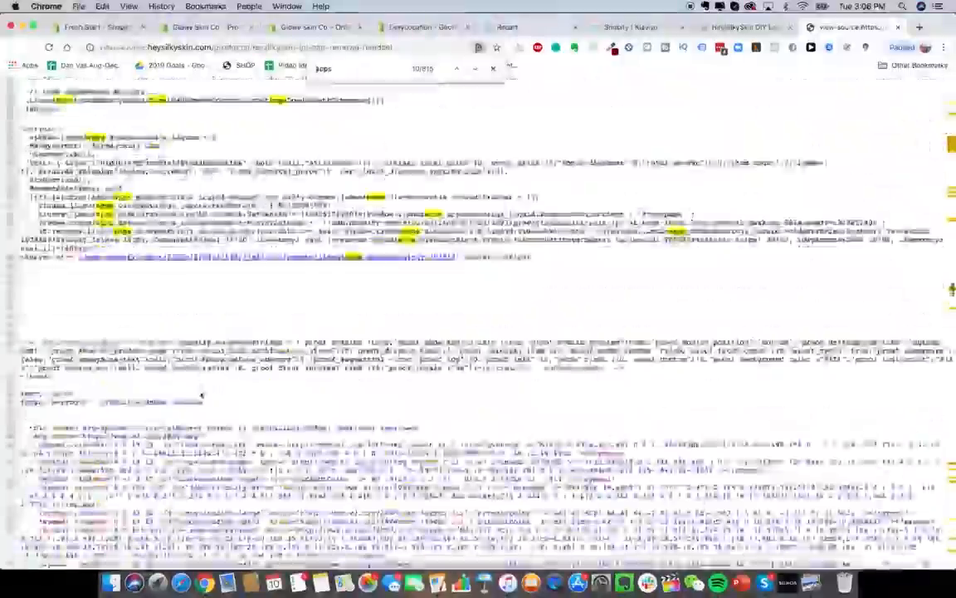
scroll(202, 393, up, 1)
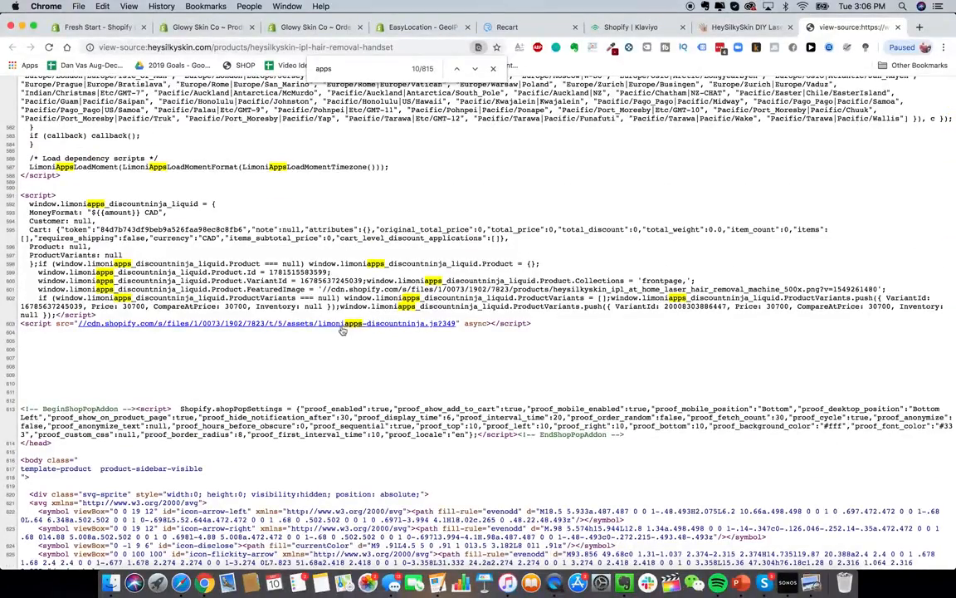
scroll(343, 331, down, 20)
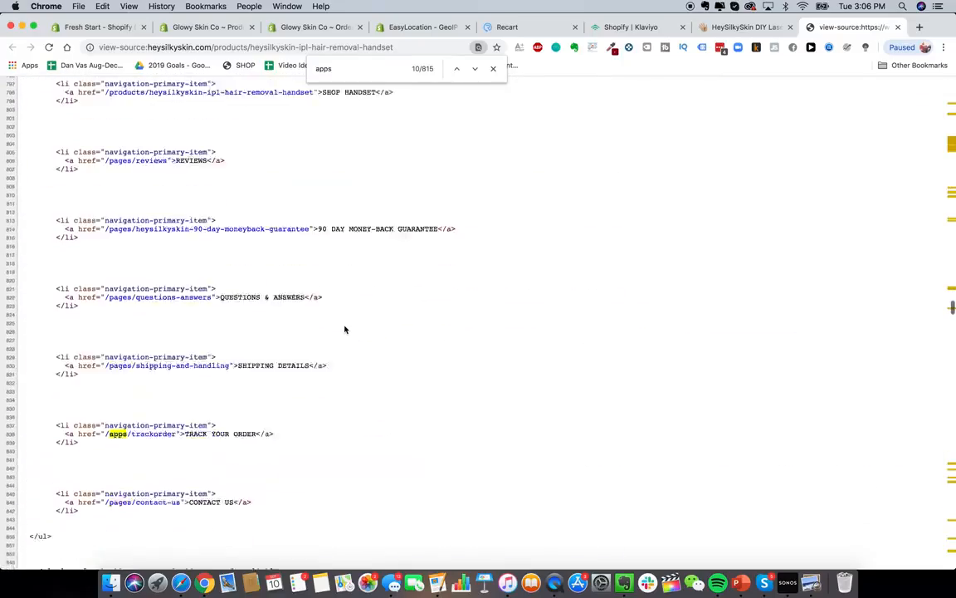
scroll(345, 330, down, 3)
scroll(344, 330, up, 5)
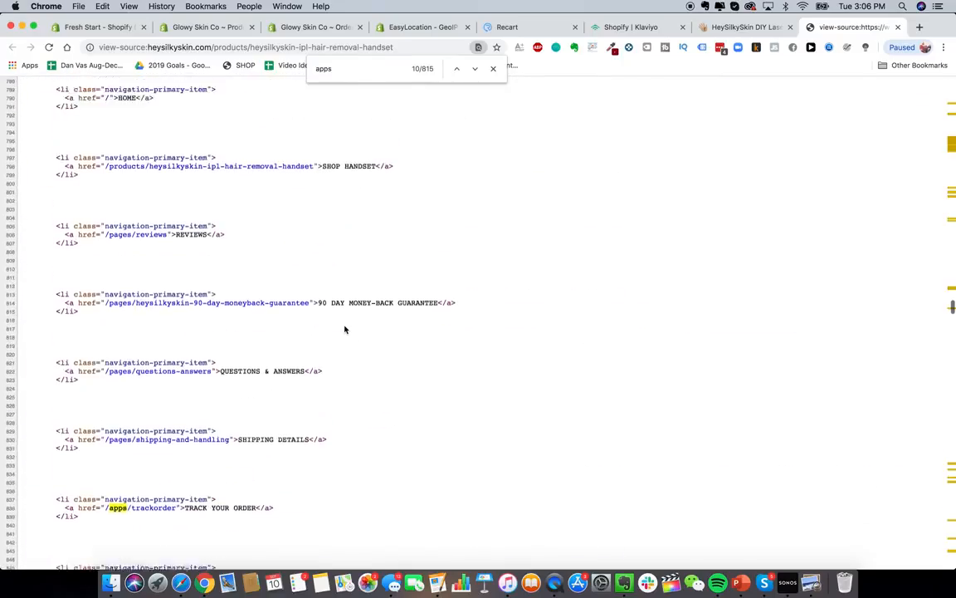
scroll(345, 329, up, 2)
scroll(344, 330, down, 2)
scroll(344, 329, up, 5)
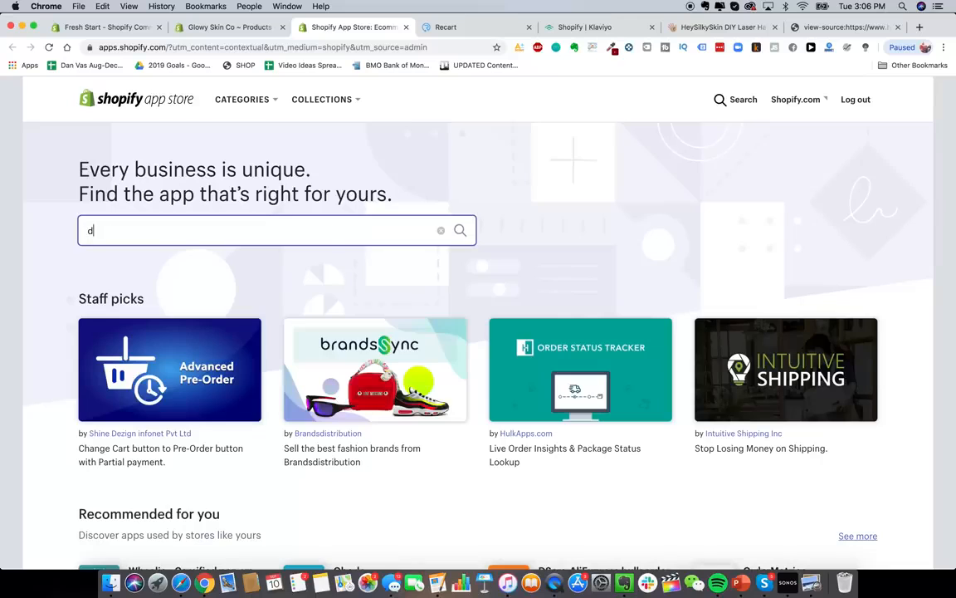
- Search 'discount ninja' and look over the Discount Ninja app listing
text(iscount ninja)
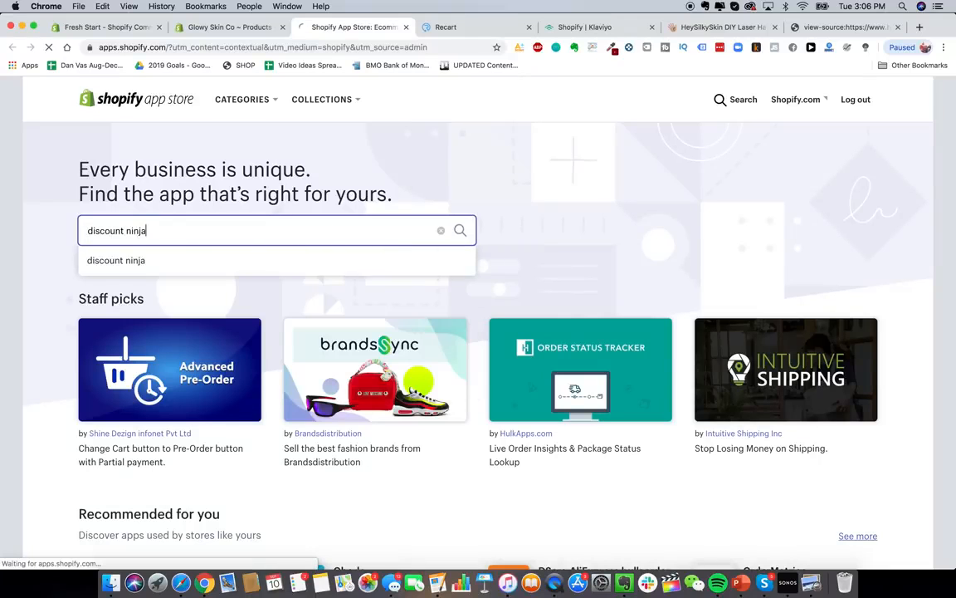
key(Return)
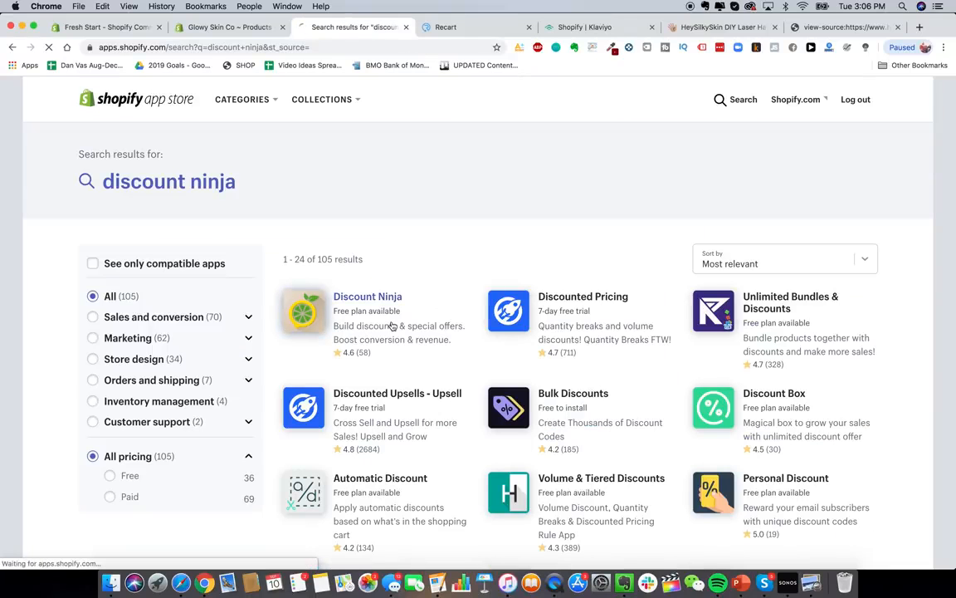
click(393, 326)
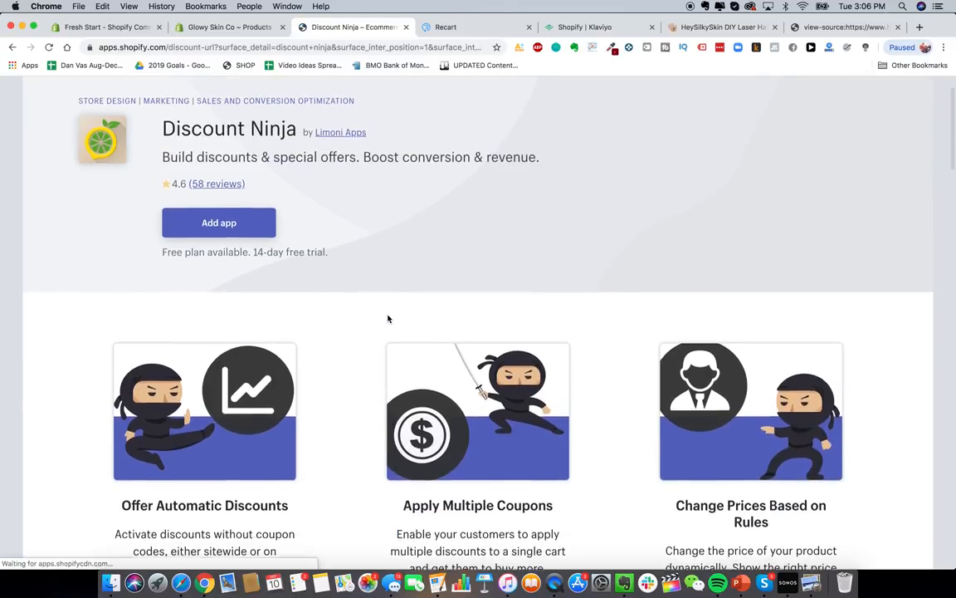
scroll(386, 316, down, 1)
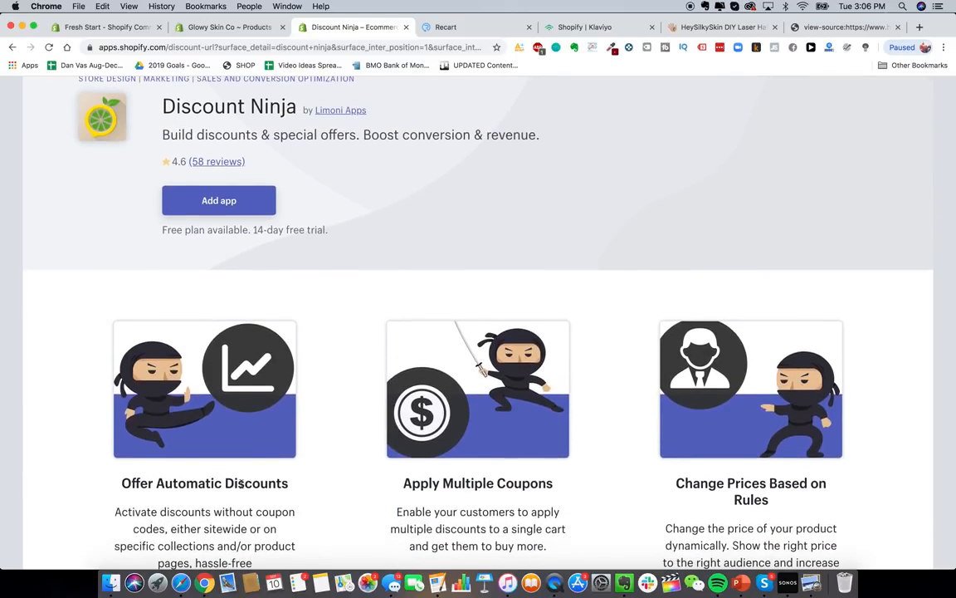
scroll(266, 485, down, 1)
scroll(473, 419, up, 3)
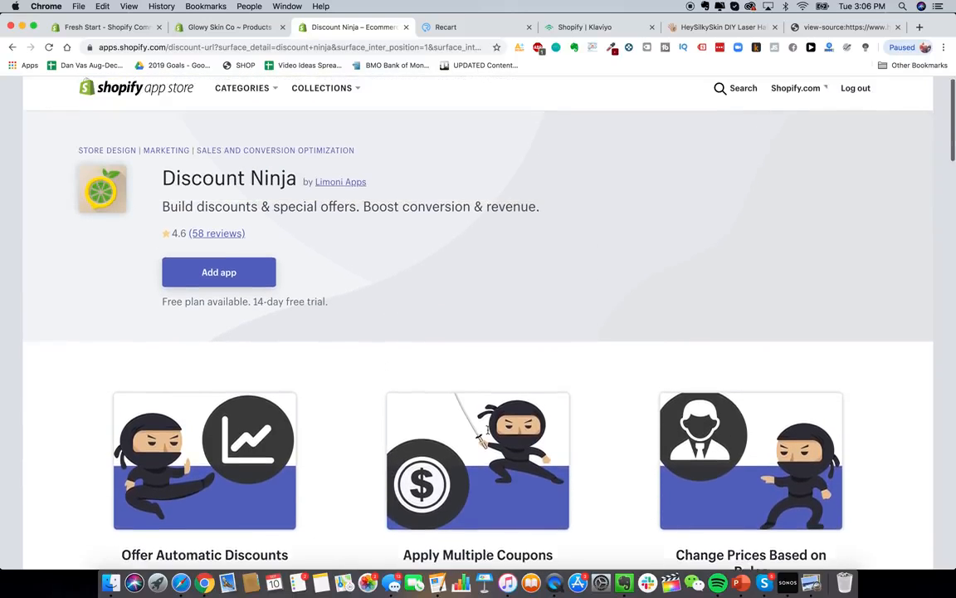
- Search 'discounted upsell' and open the Discounted Upsells - Upsell listing by Booster Apps
click(722, 90)
text(d)
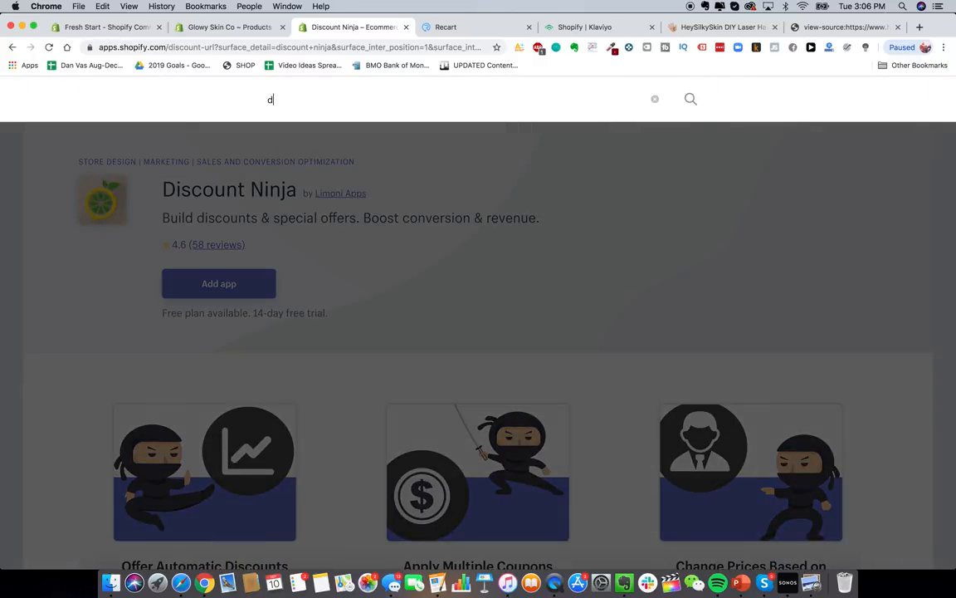
text(iscounted upsell)
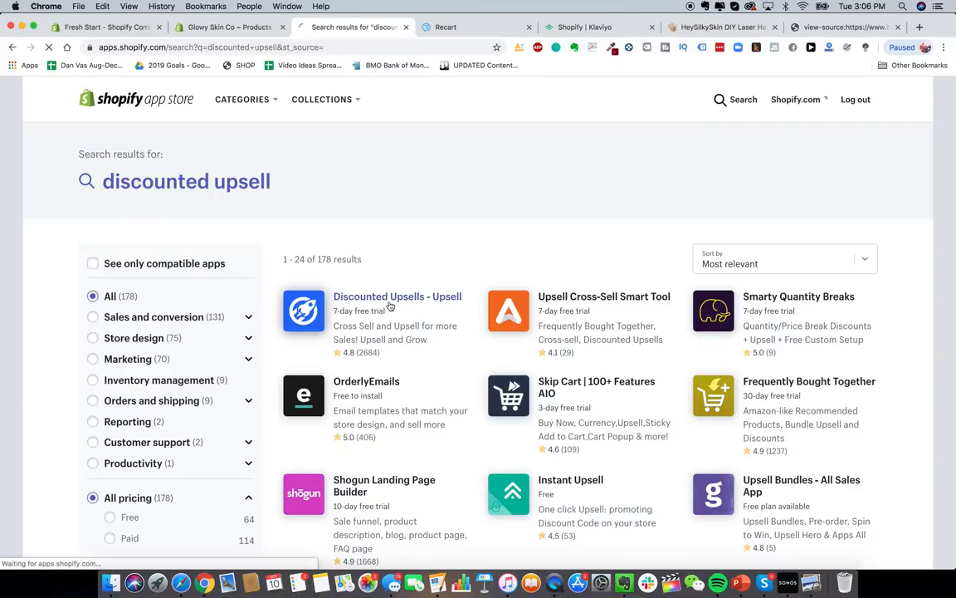
click(391, 307)
scroll(187, 289, down, 3)
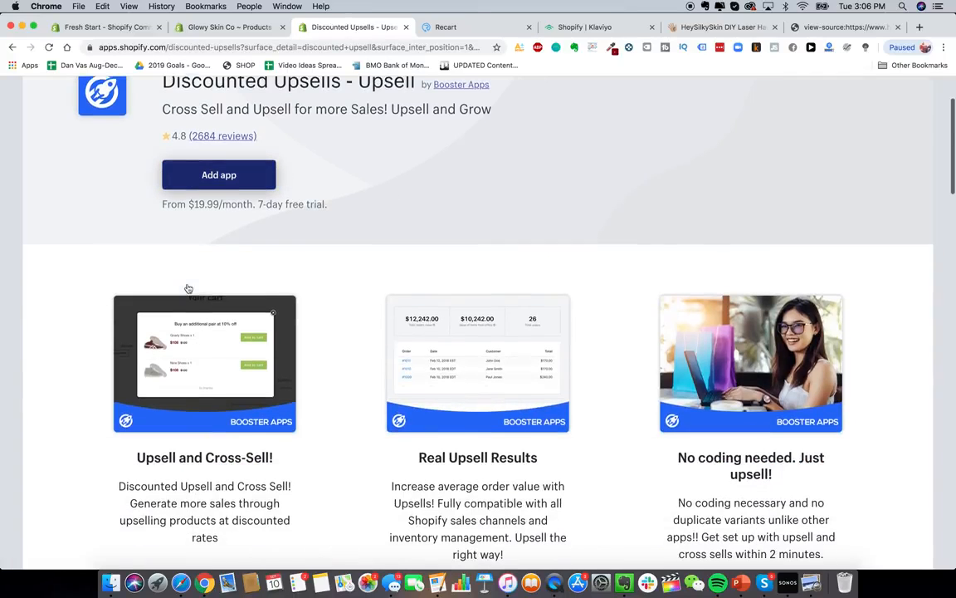
scroll(349, 285, up, 1)
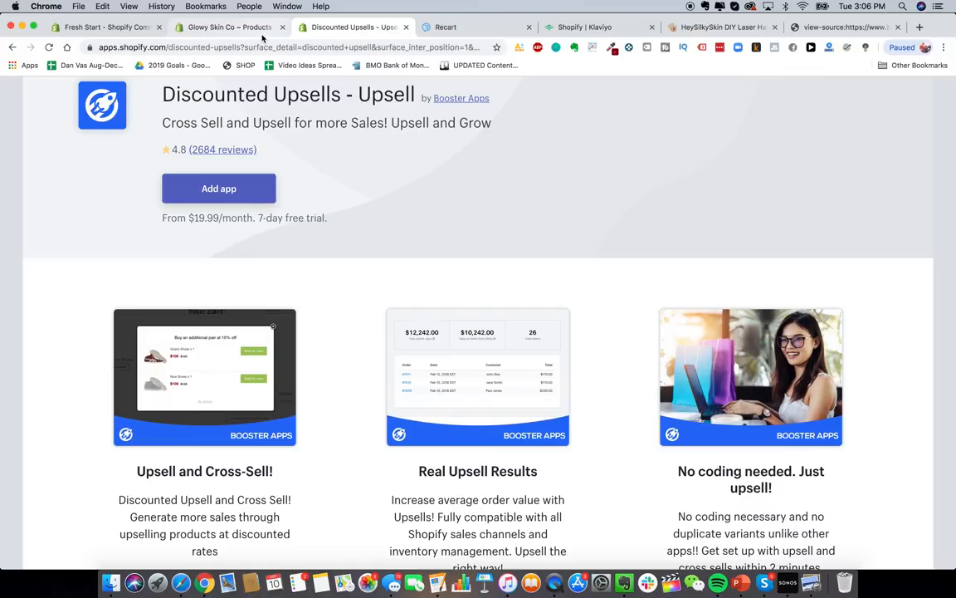
scroll(295, 207, up, 2)
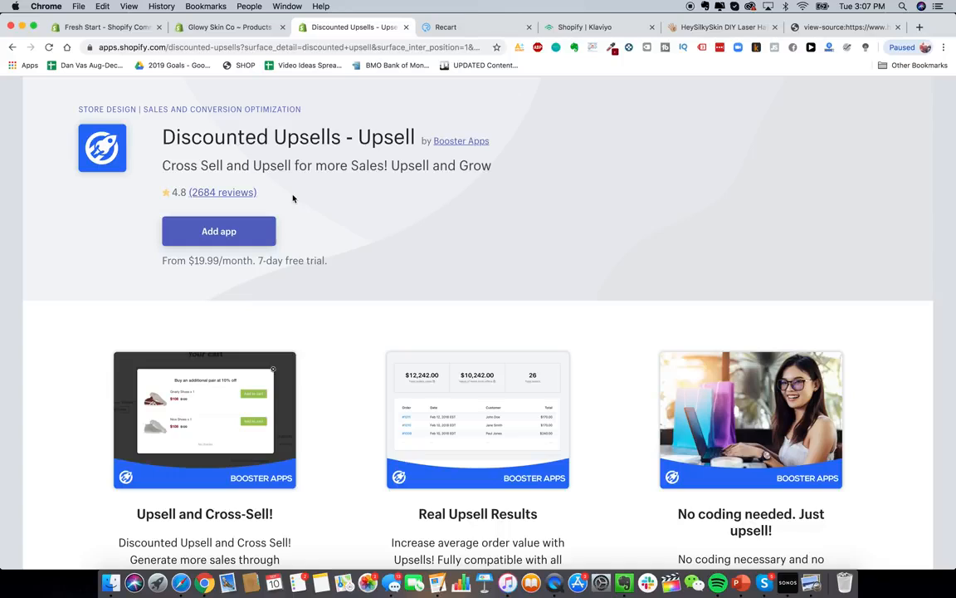
- Install Discounted Upsells and save an upsell offer for the Glowy Skin Advanced Premium Laser Hair Removal Device
click(252, 229)
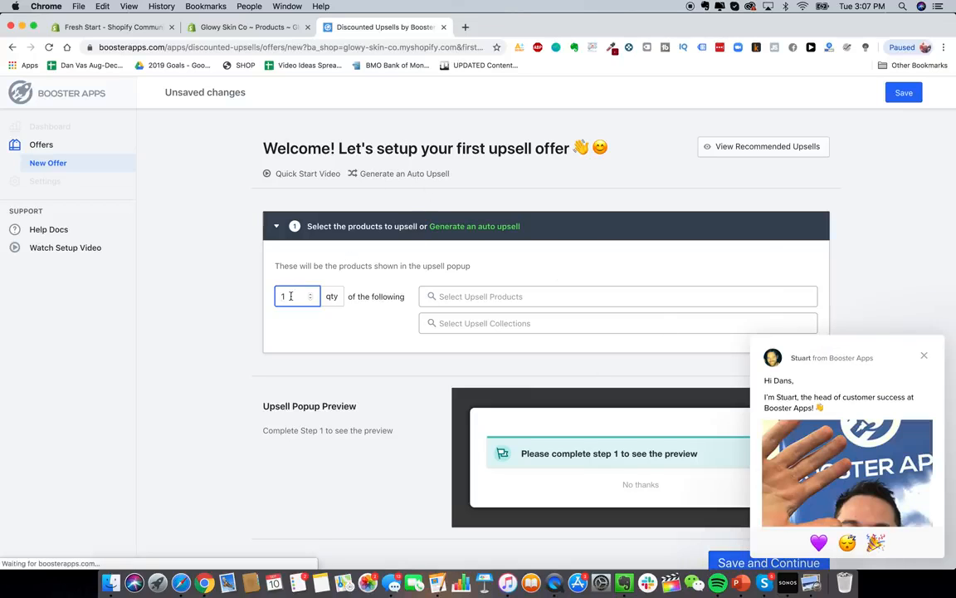
click(492, 297)
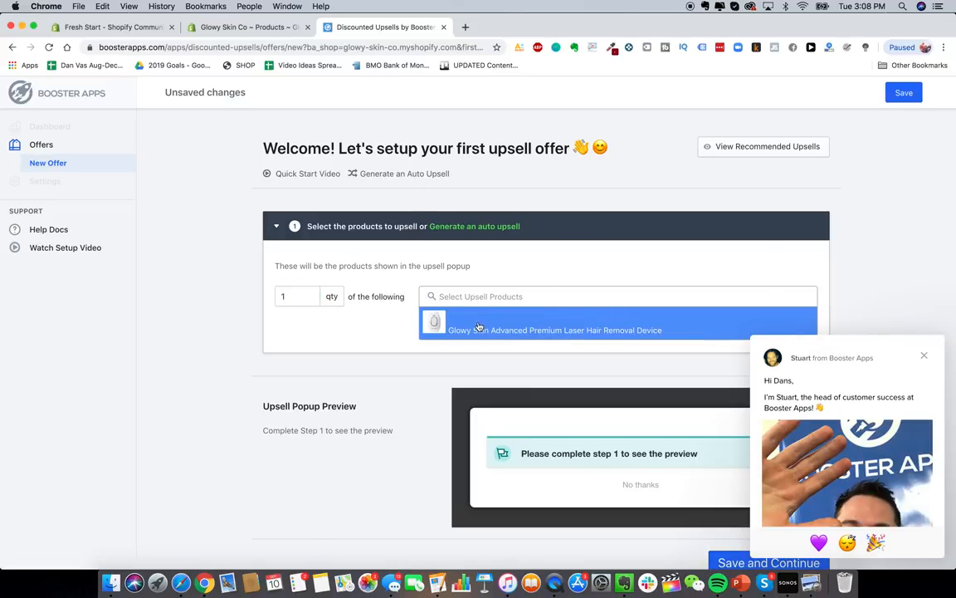
click(488, 324)
click(925, 355)
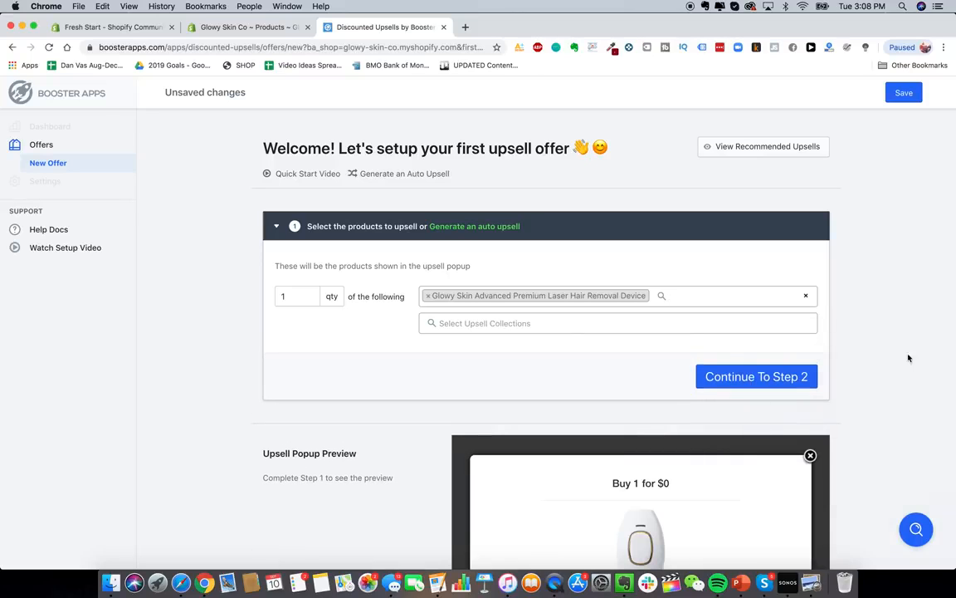
click(757, 378)
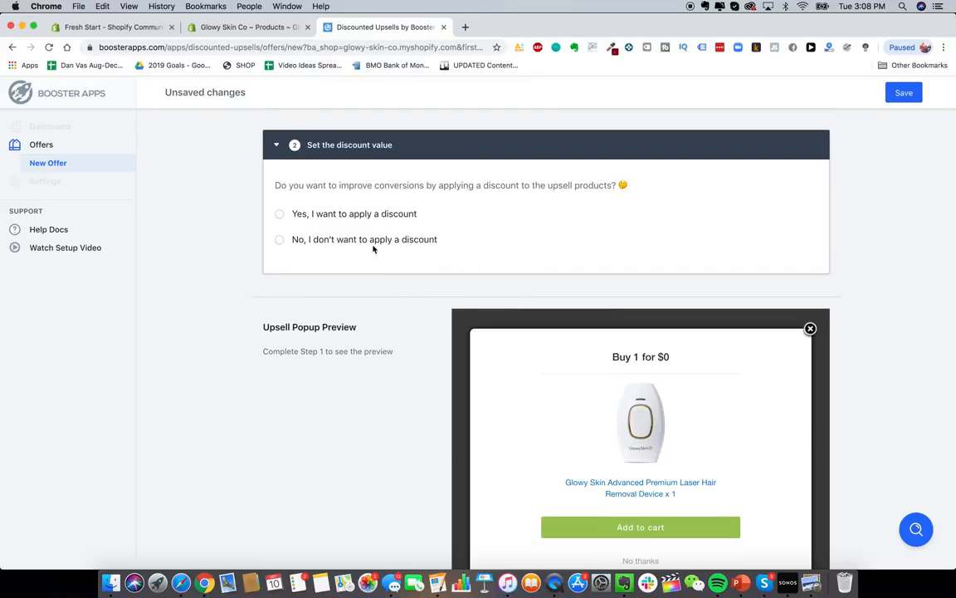
scroll(373, 249, up, 3)
scroll(132, 166, down, 5)
scroll(389, 302, up, 6)
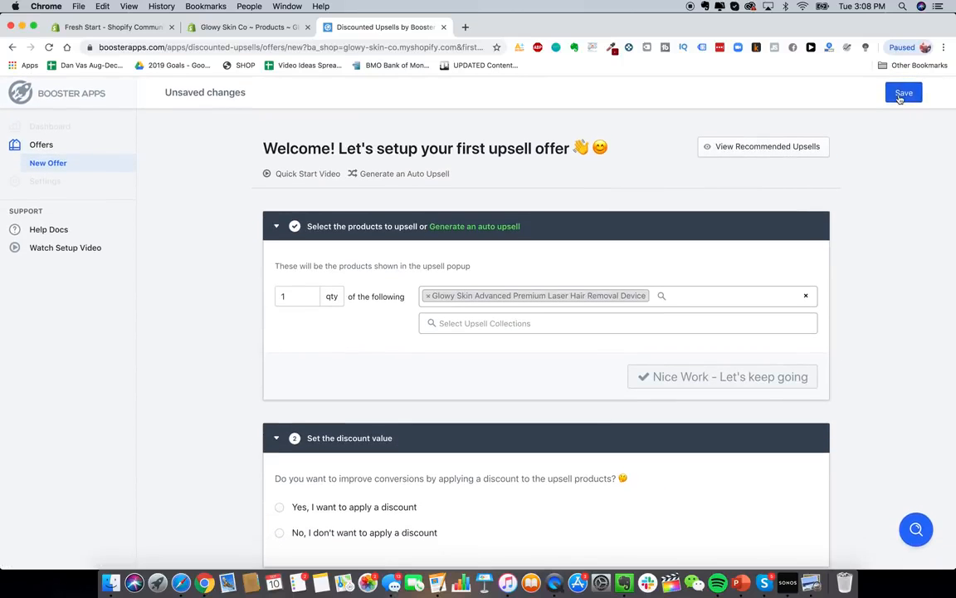
click(903, 94)
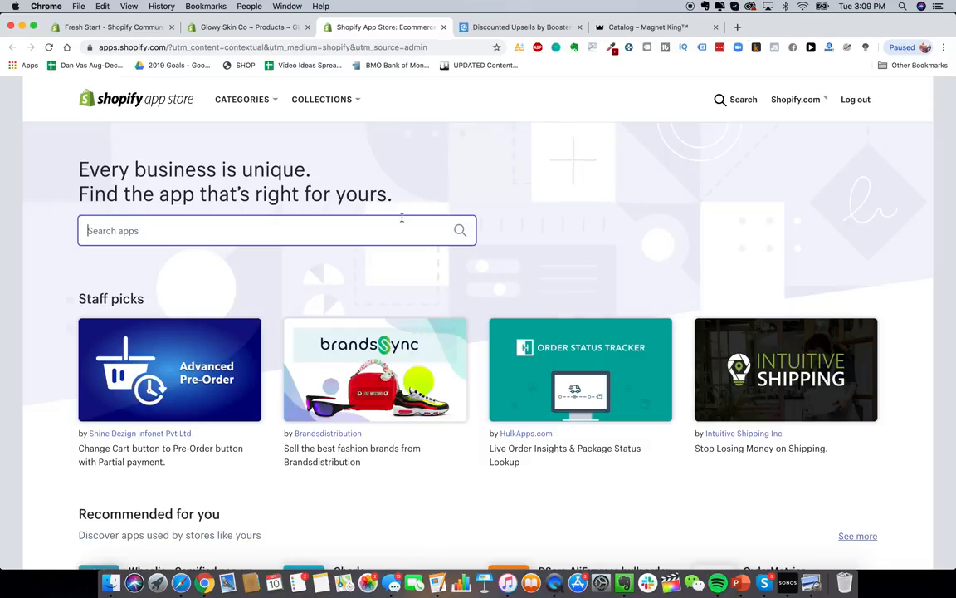
- Search the App Store for 'oberlo', open the Oberlo listing and choose Add app
text(oberlo)
click(286, 262)
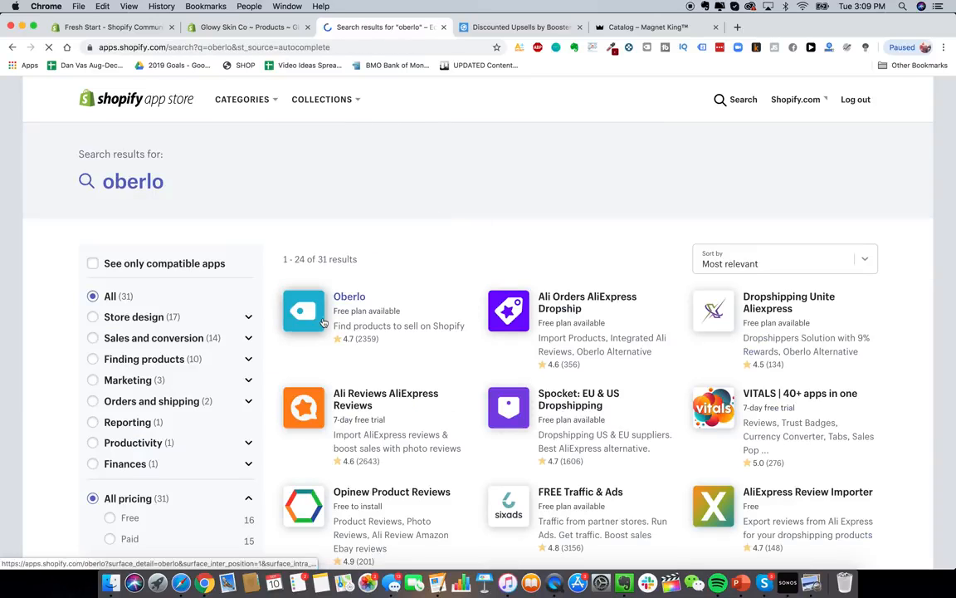
click(422, 317)
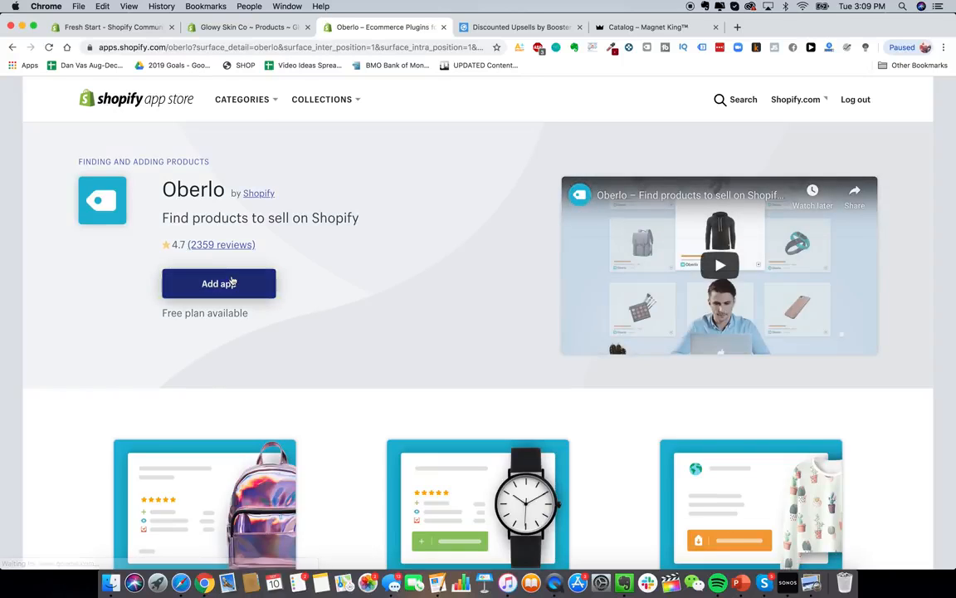
click(232, 282)
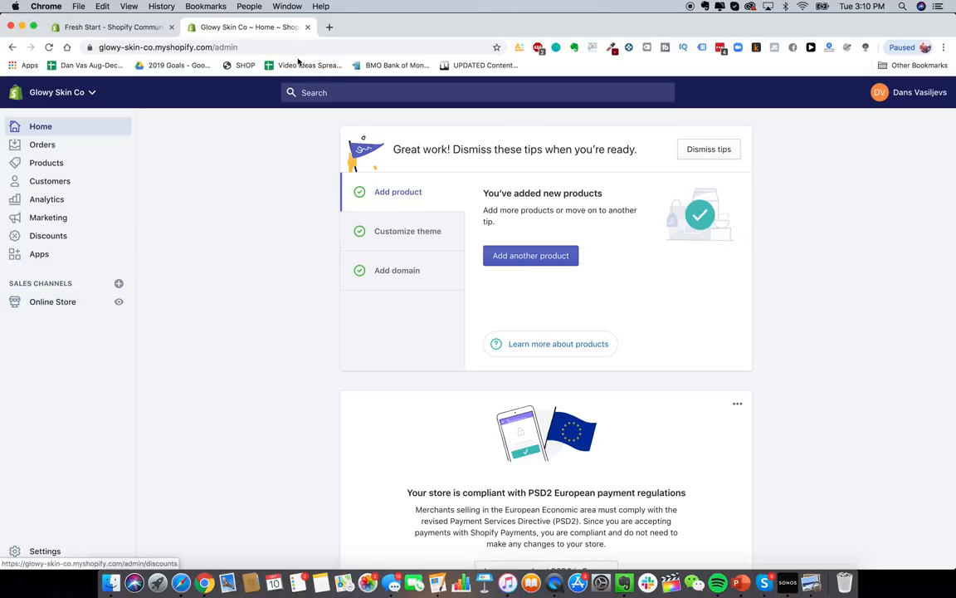
- Load the glowyskinco.com storefront in a new tab and scroll through it
click(329, 26)
text(glowy)
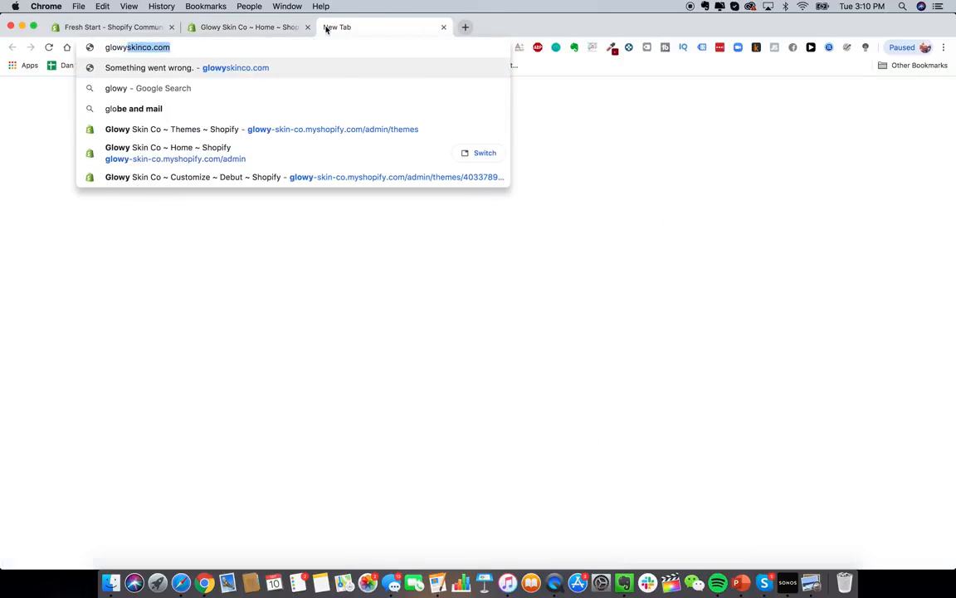
key(Return)
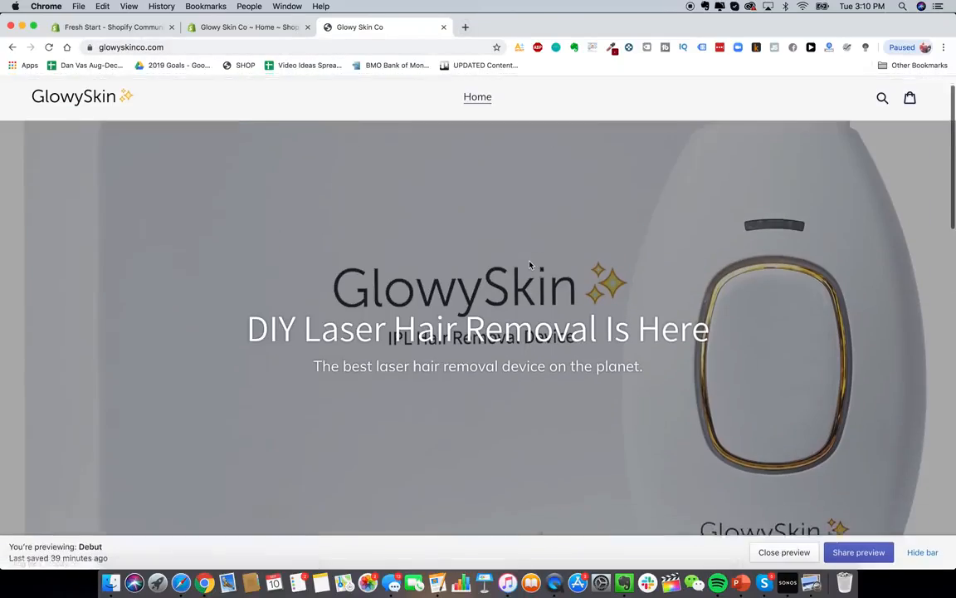
scroll(530, 264, down, 10)
scroll(530, 264, up, 10)
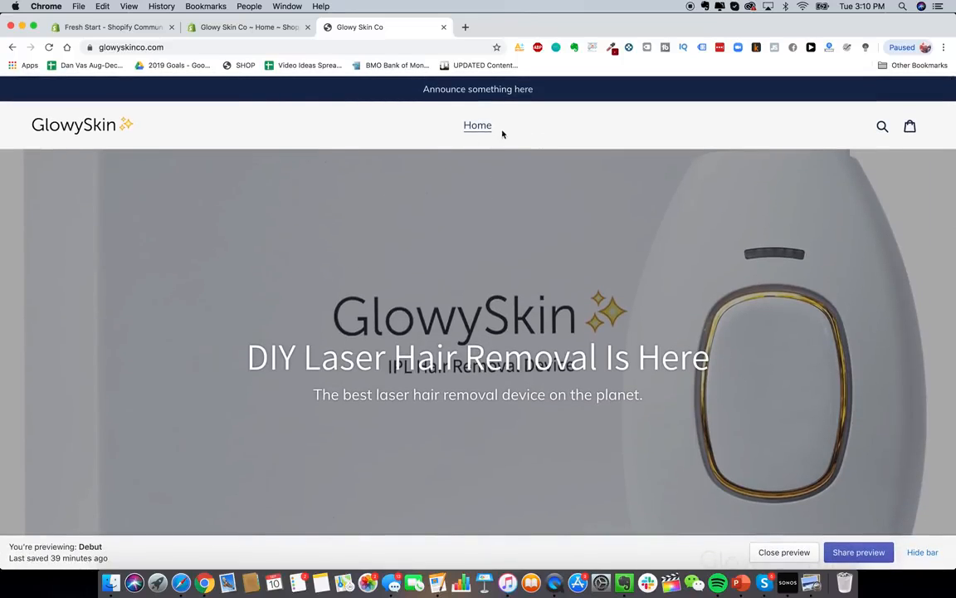
- In the admin, open Online Store > Navigation > Main menu and start adding a menu item
click(223, 27)
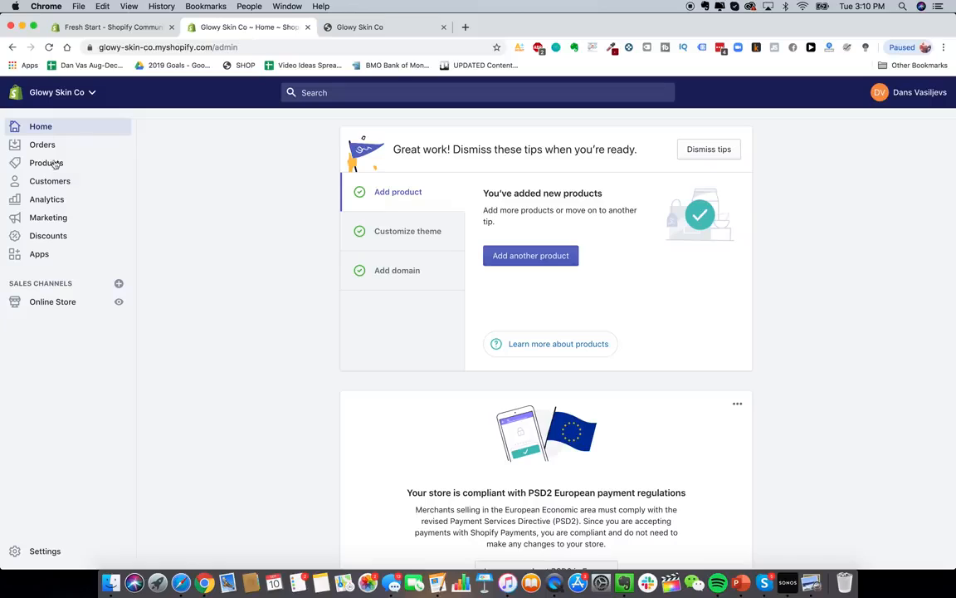
click(65, 305)
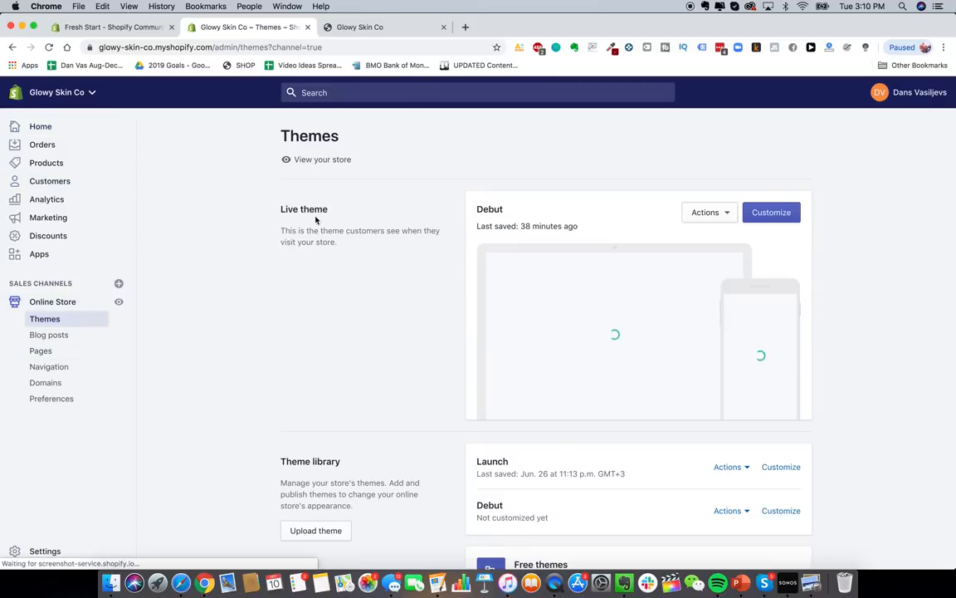
click(58, 367)
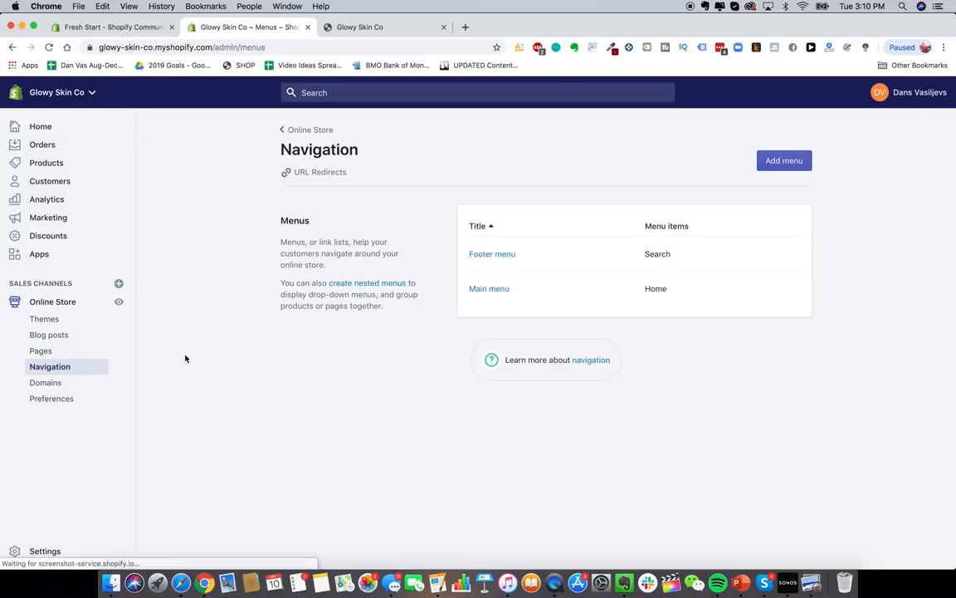
click(494, 290)
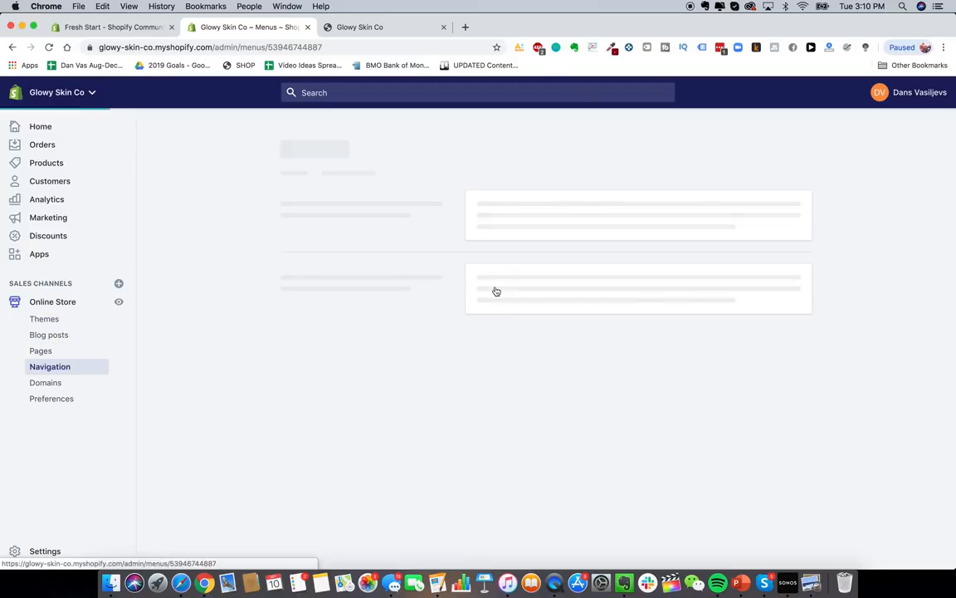
click(333, 337)
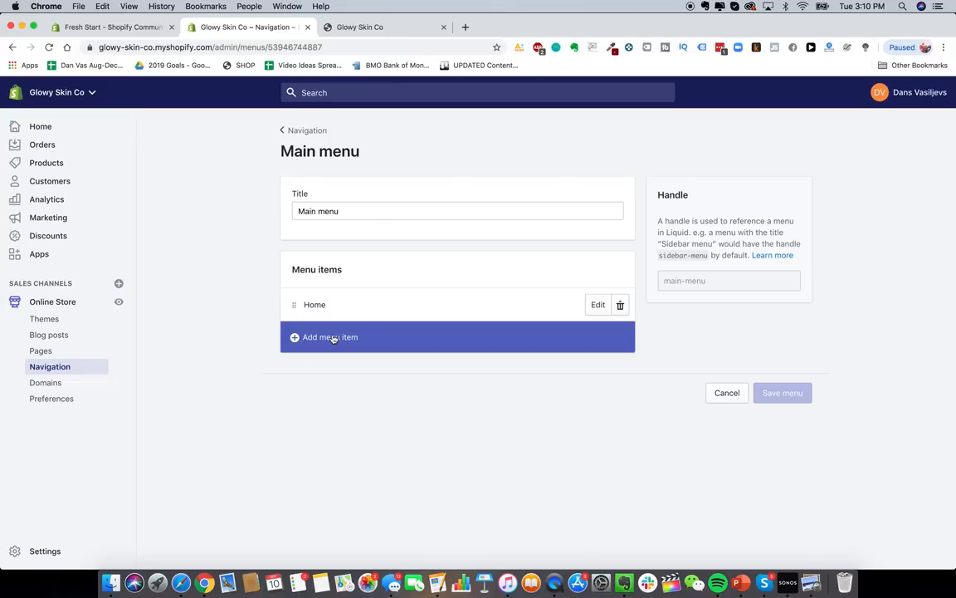
click(464, 27)
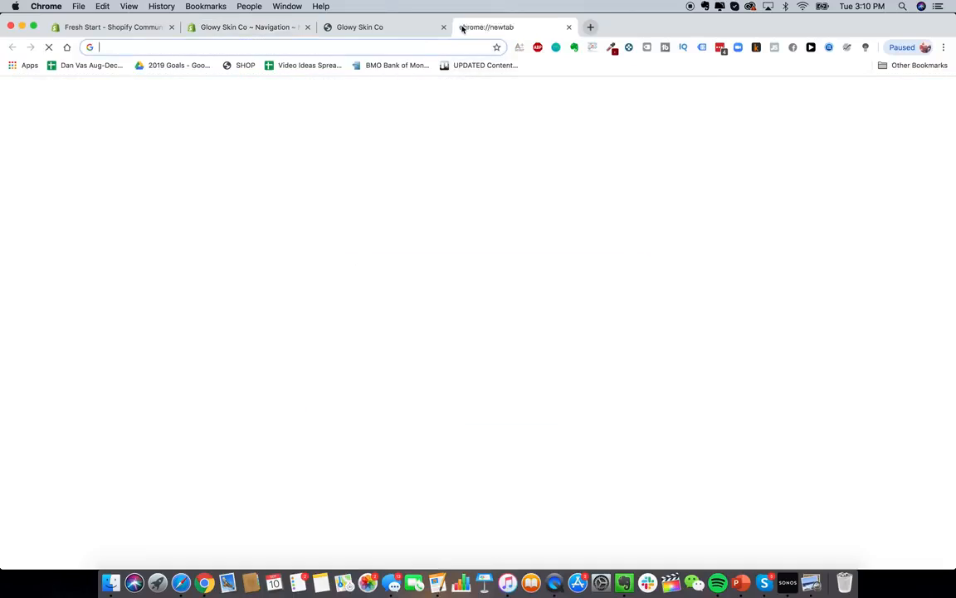
- Load heysilkyskin.com and review its side menu pages, then return to the Main menu editor
text(hey)
key(Return)
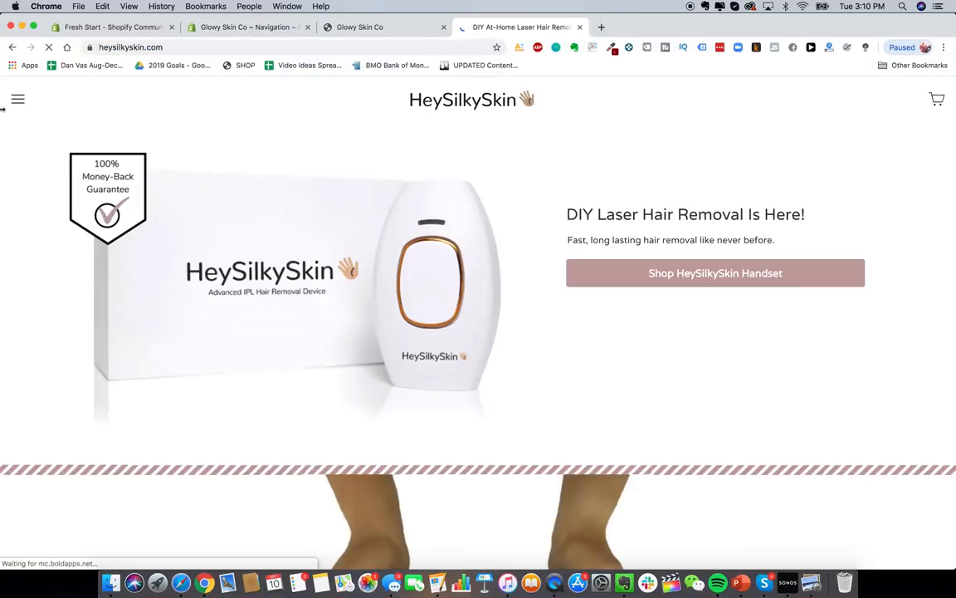
click(15, 98)
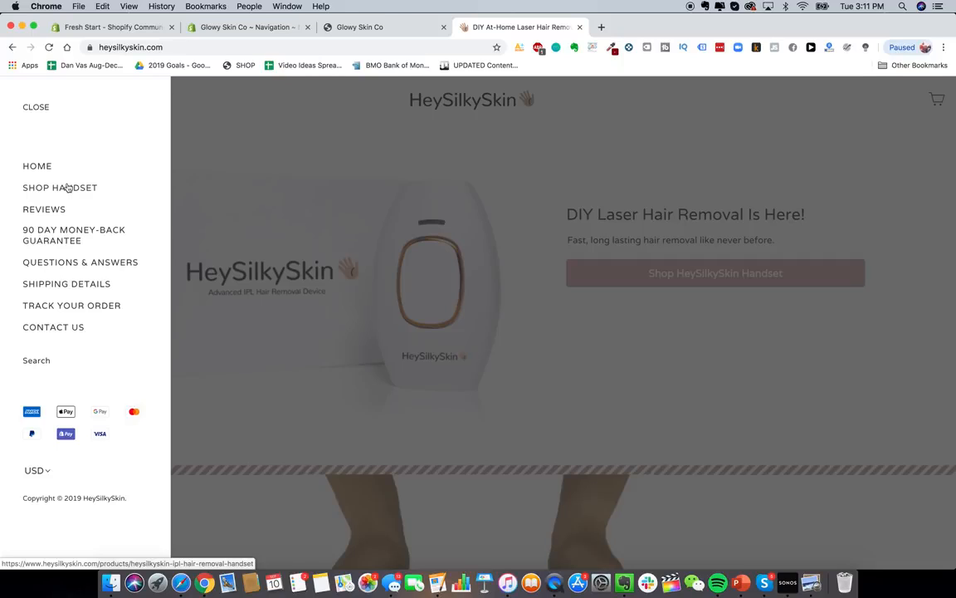
click(247, 28)
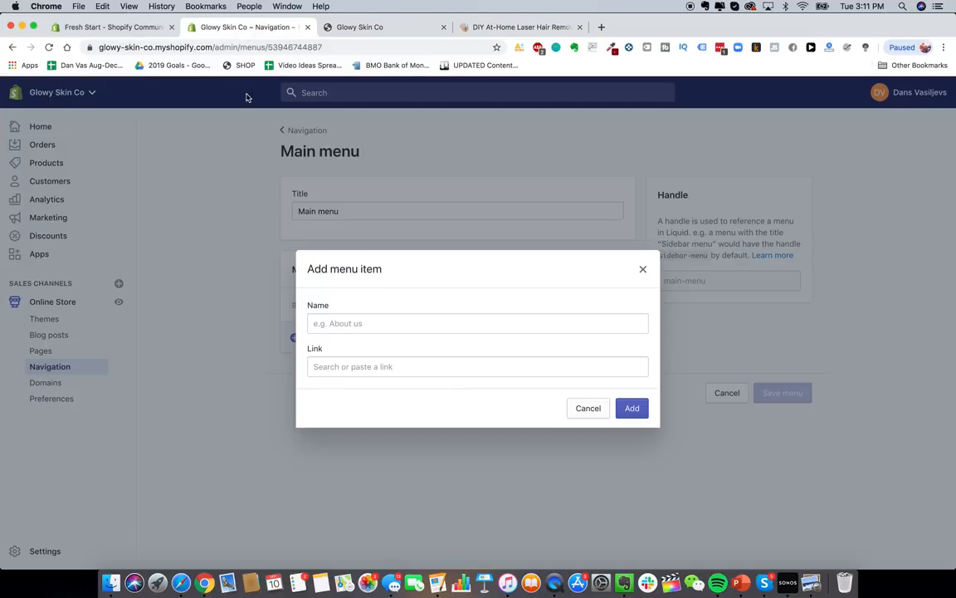
- Name the new menu item 'Shop Handset'
click(349, 326)
text(Shop)
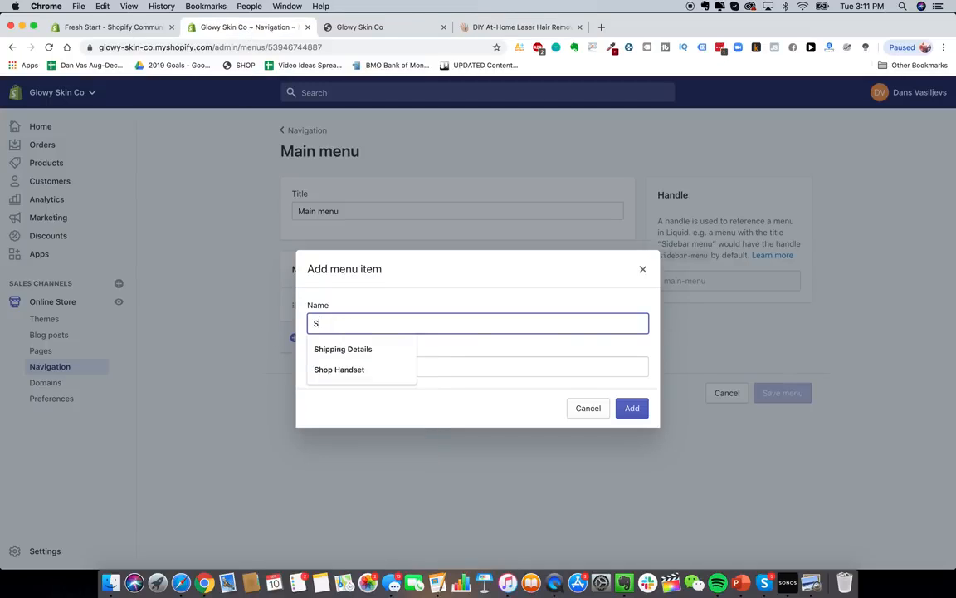
key(BackSpace)
key(BackSpace)
text(op Handset)
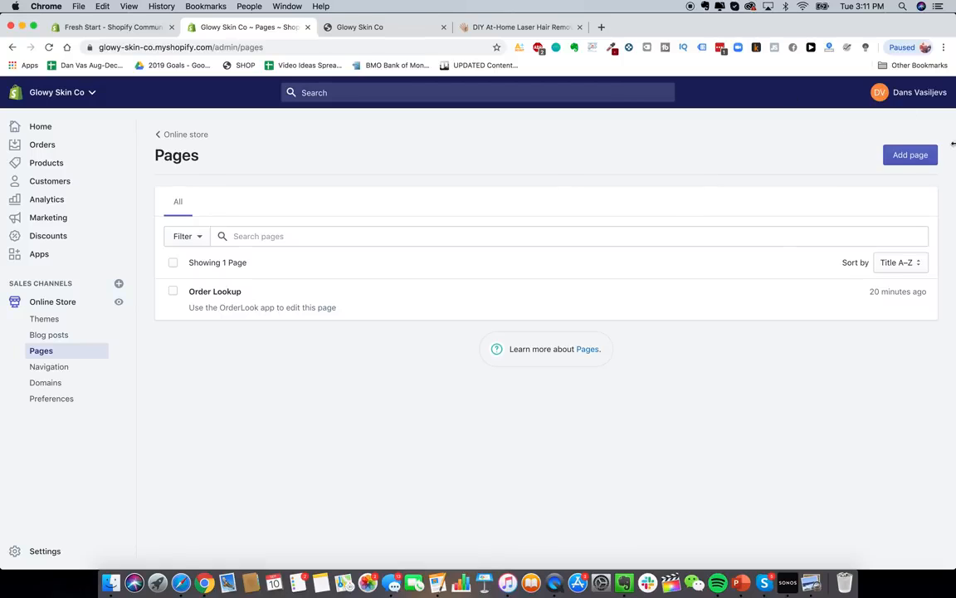
- Create and save a new page titled 'Reviews'
click(911, 155)
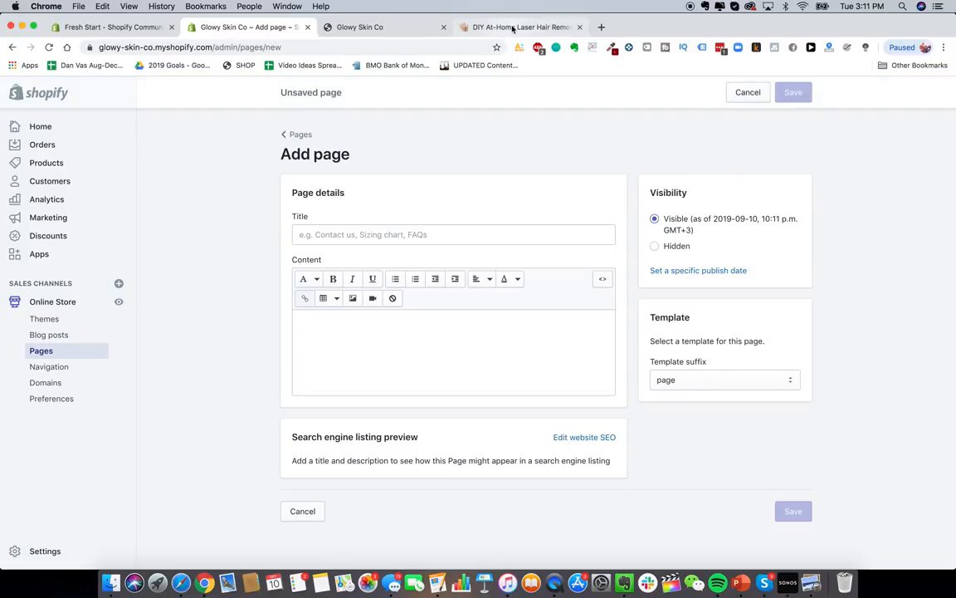
click(462, 26)
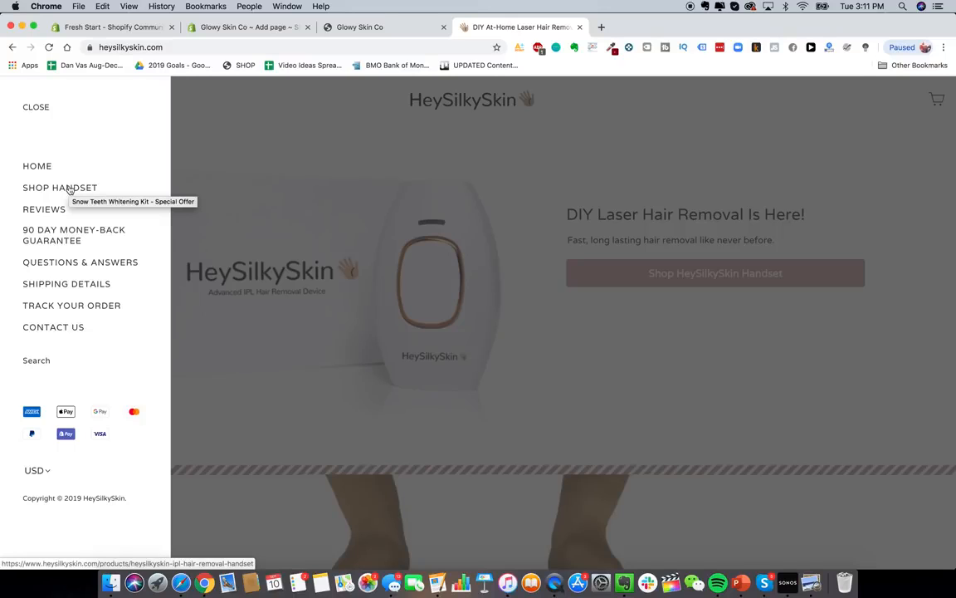
click(116, 28)
click(202, 30)
text(Reviews)
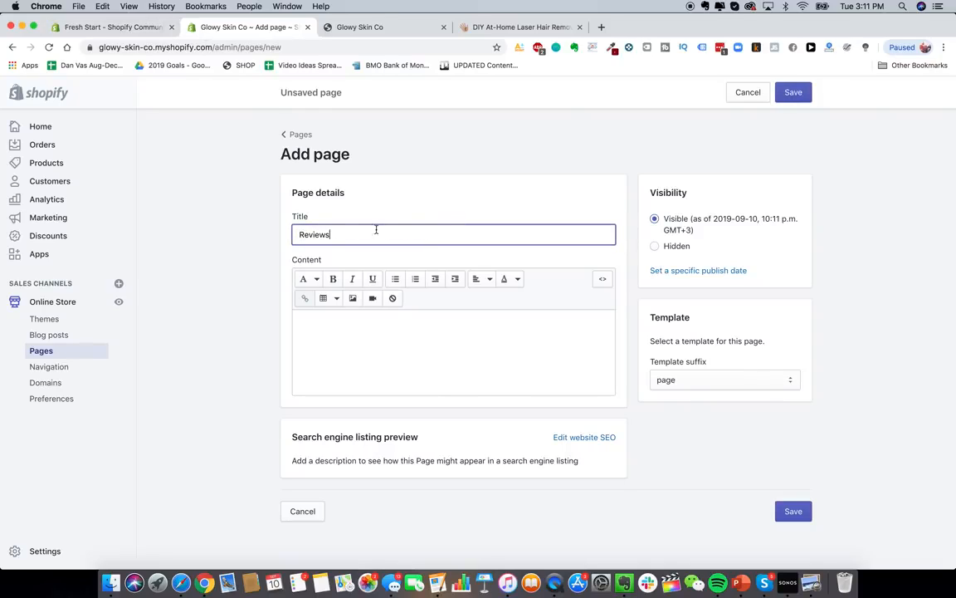
click(785, 445)
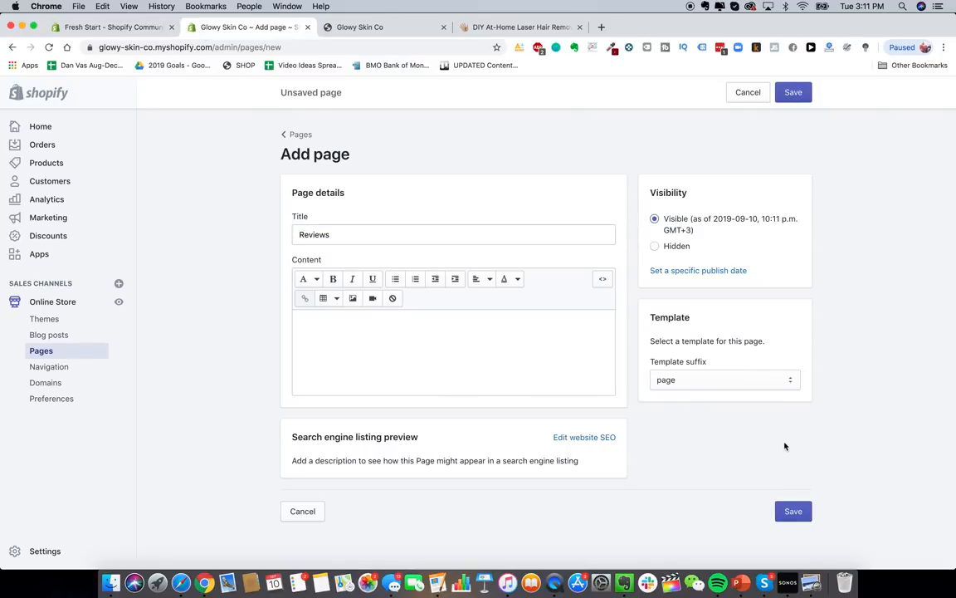
click(797, 513)
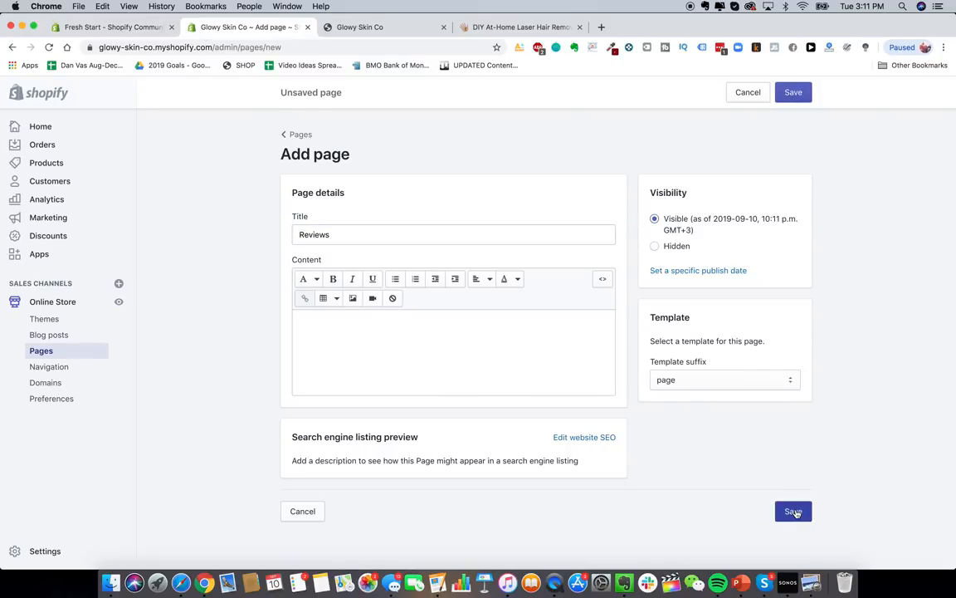
- After checking the reference store's guarantee page, create the 'Lifetime Warranty + Guarantee' page
click(521, 27)
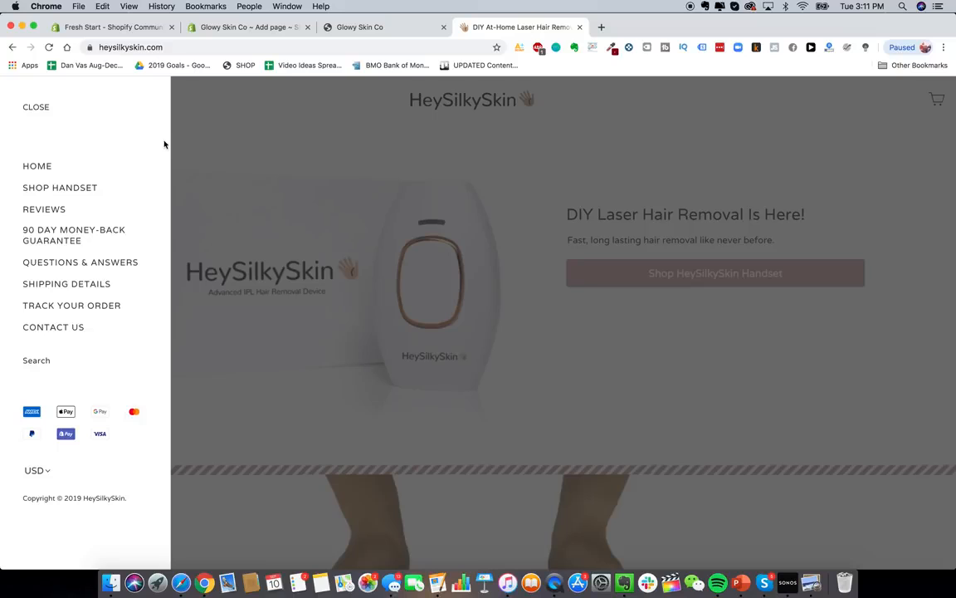
click(90, 236)
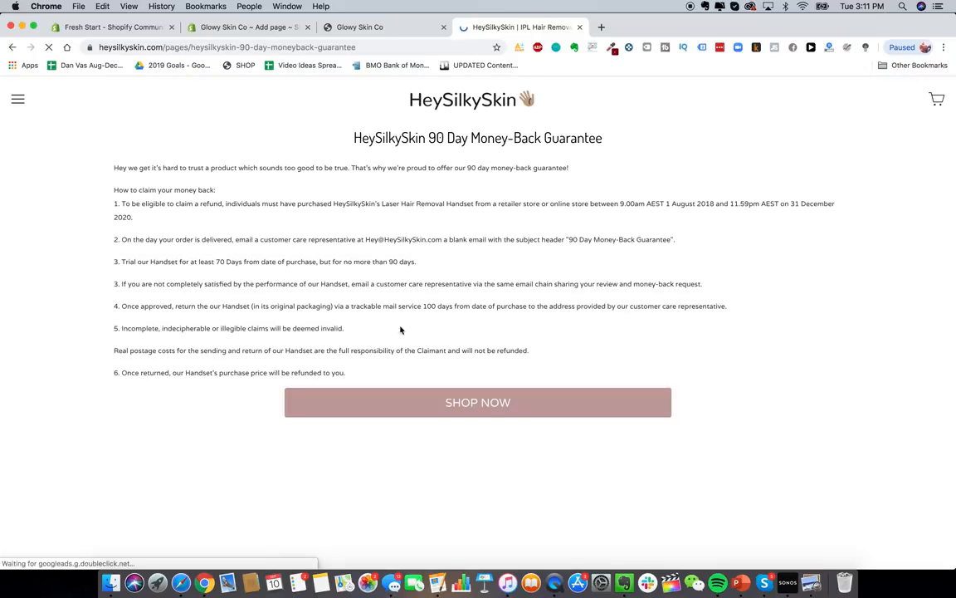
click(249, 26)
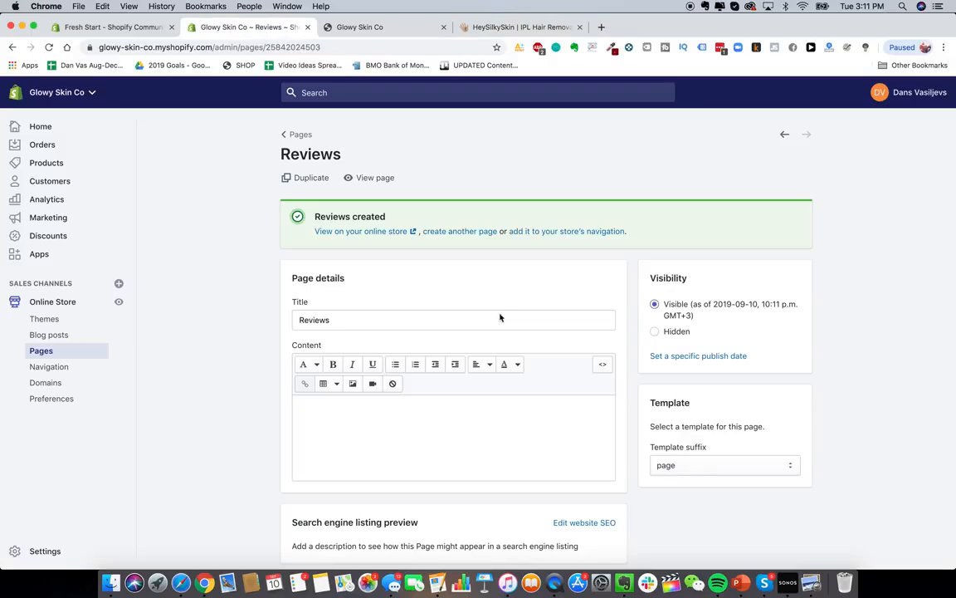
click(292, 135)
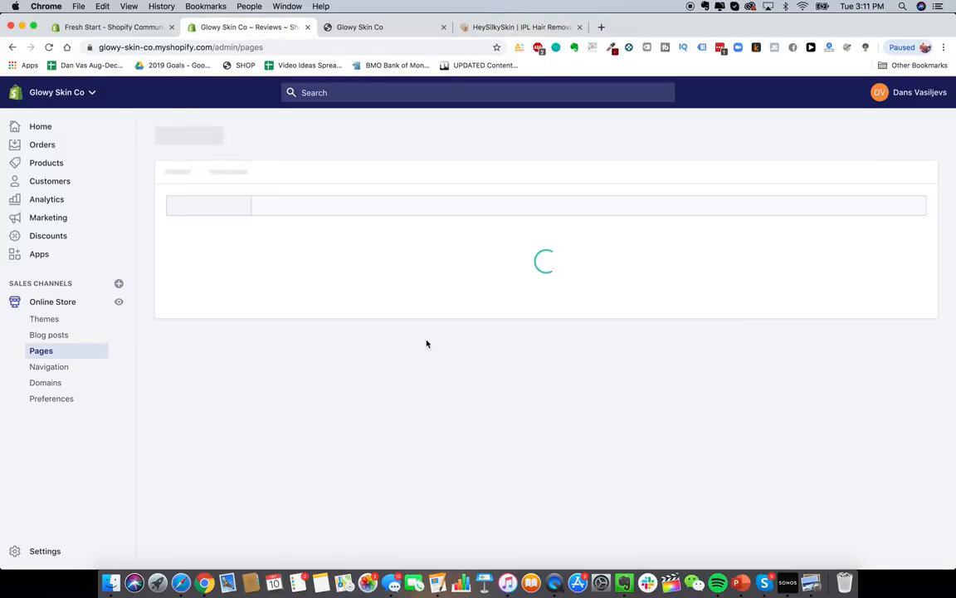
click(911, 156)
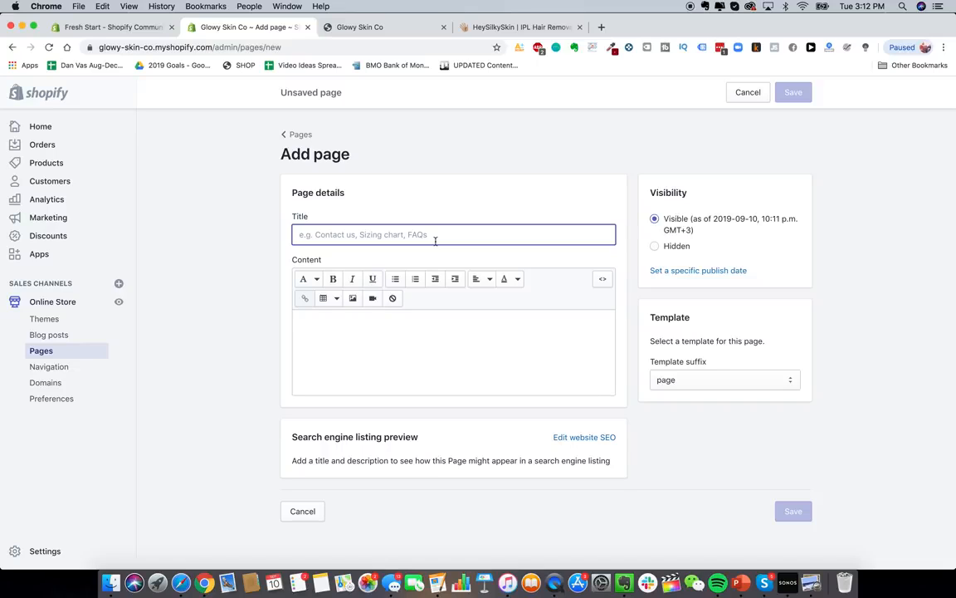
text(L)
key(BackSpace)
text(Lifetime Warranty + Guarantee)
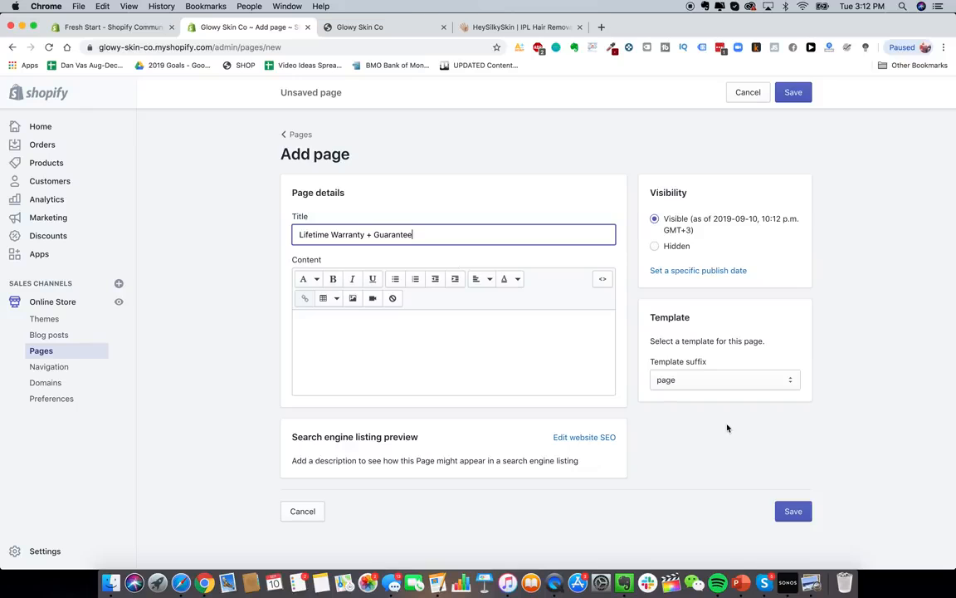
click(799, 511)
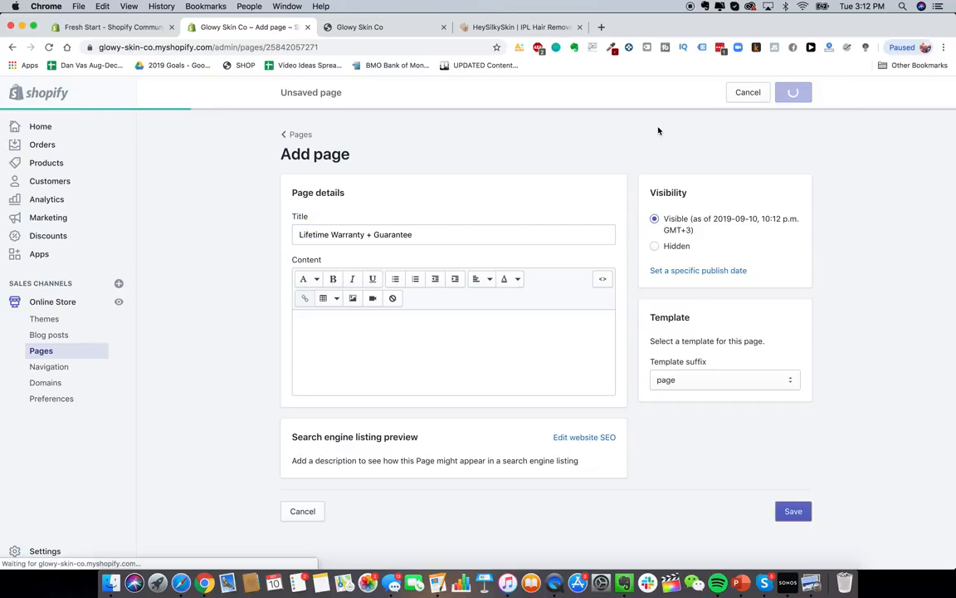
- Create and save a 'Shipping Details' page
click(531, 26)
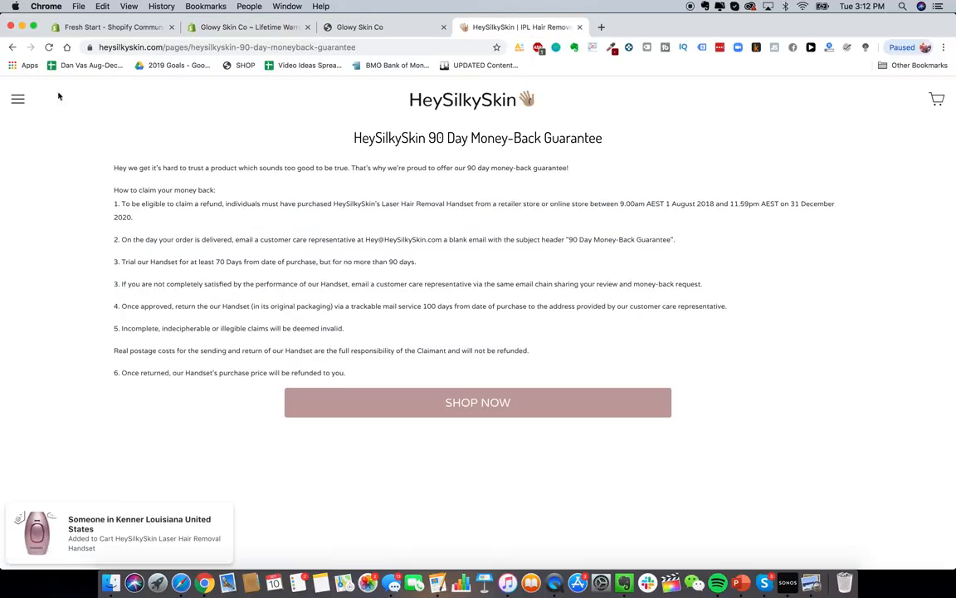
click(18, 99)
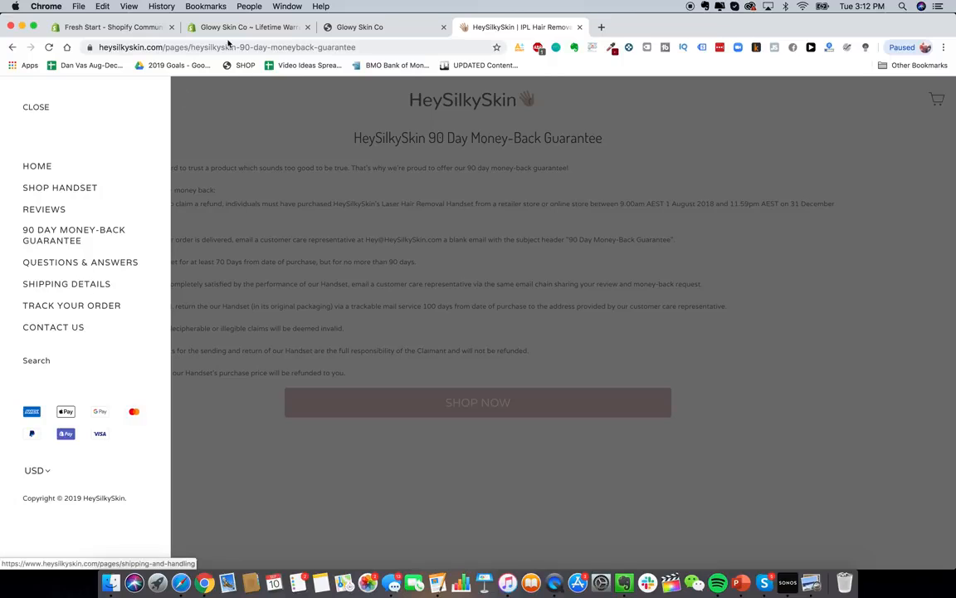
click(245, 28)
click(448, 230)
click(446, 235)
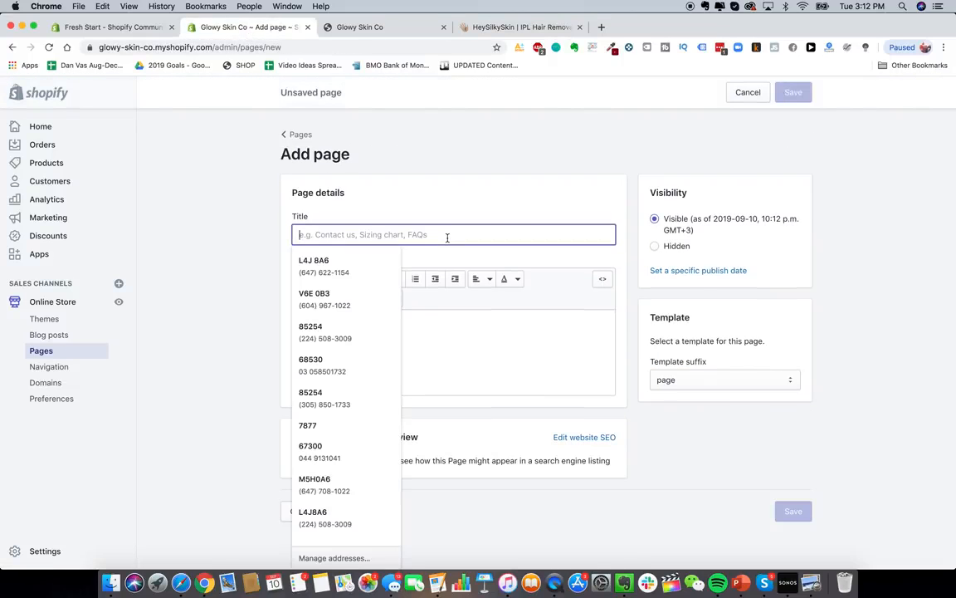
text(Shipping Details)
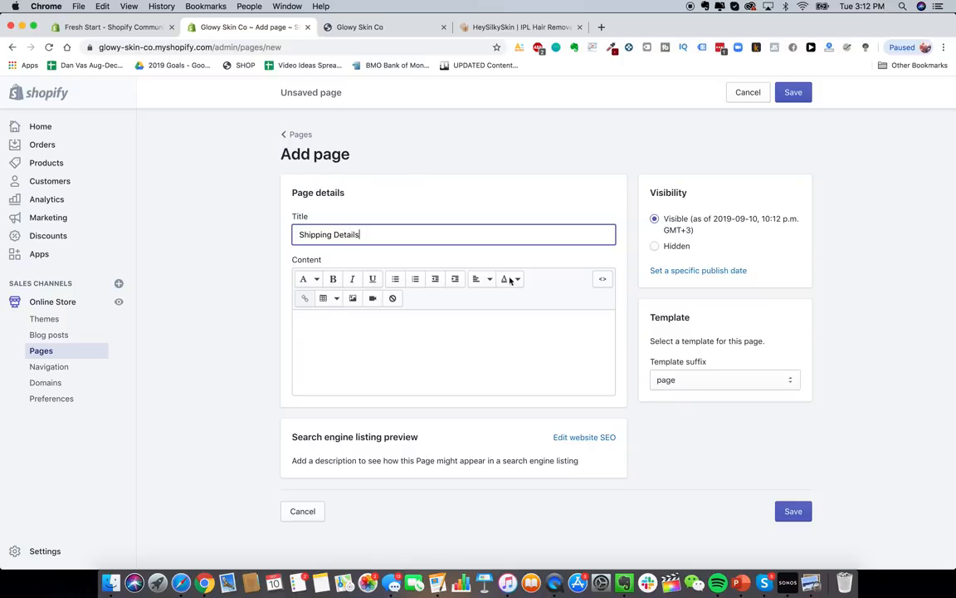
key(super+s)
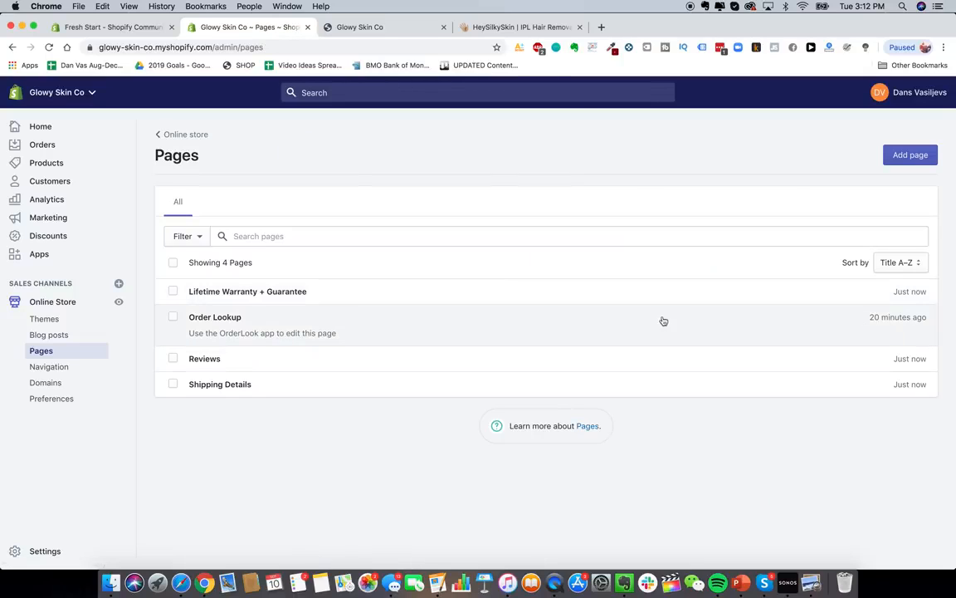
- Rename the Order Lookup page to 'Track Your Order' and save it
click(711, 327)
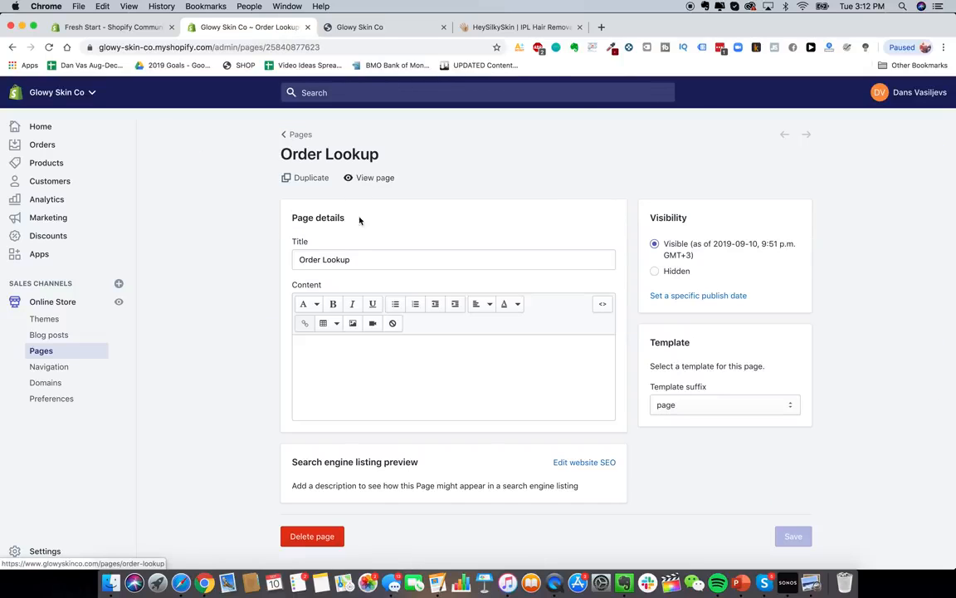
double_click(340, 261)
key(super+a)
text(Track)
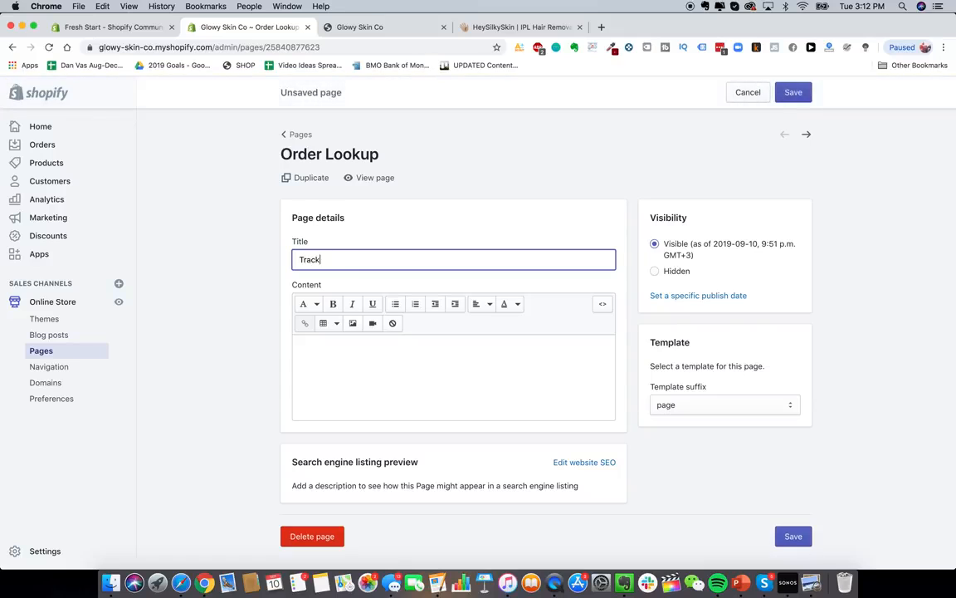
text( Your Order)
click(789, 93)
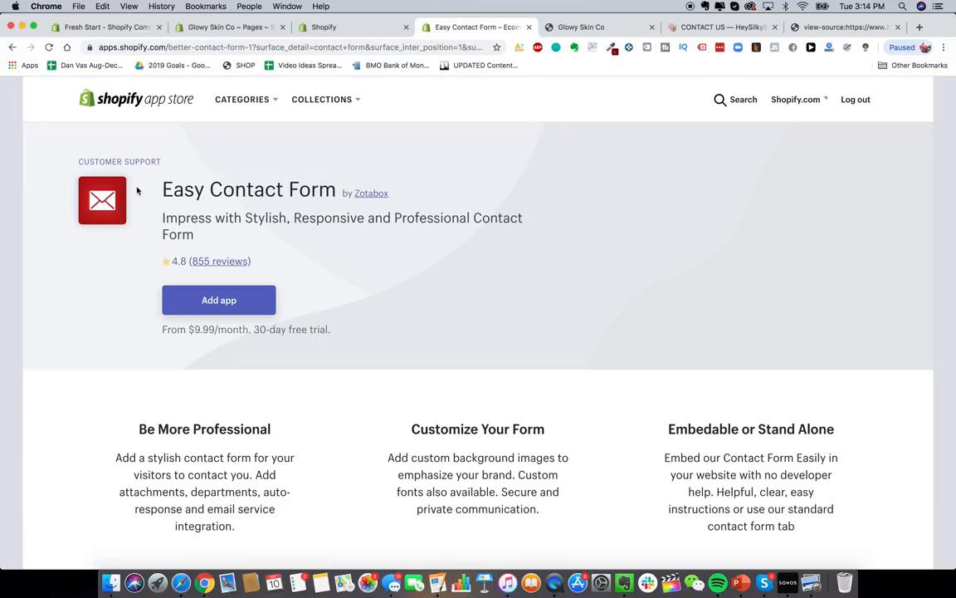
- Add the Easy Contact Form app and approve its installation on the permissions screen
click(248, 307)
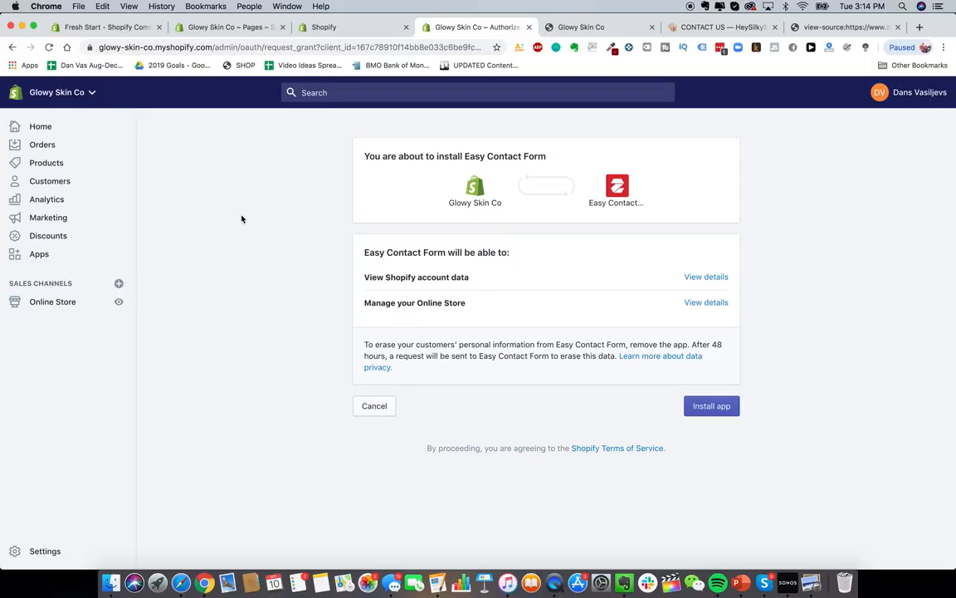
click(695, 405)
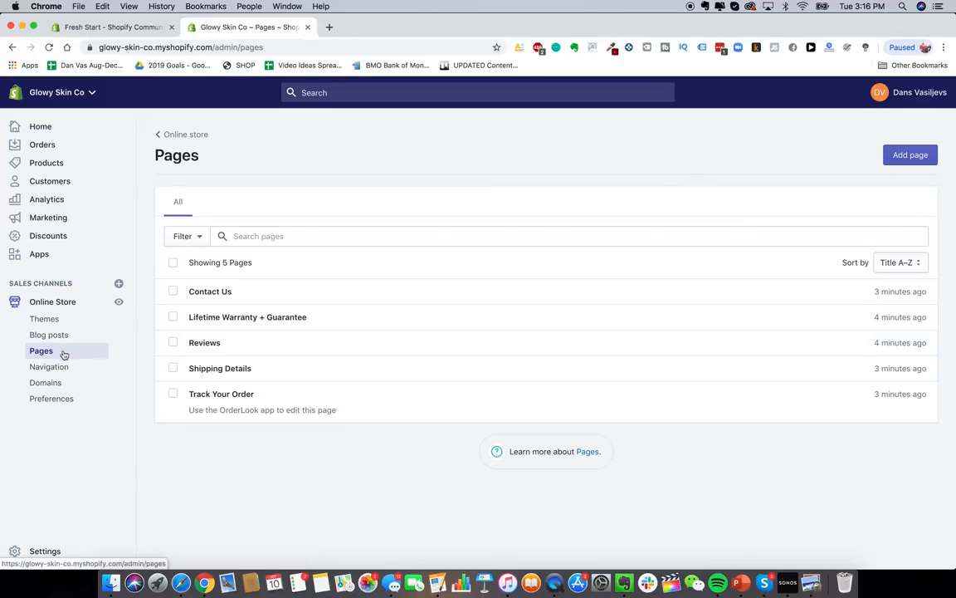
- In the Main menu, add a 'Contact Us' item linked to the Contact Us page
click(53, 366)
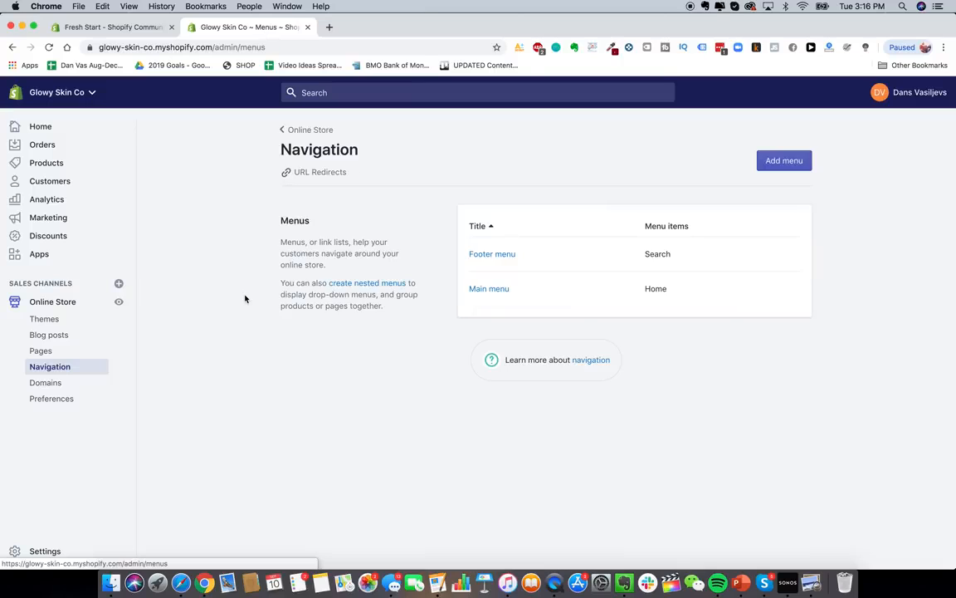
click(491, 289)
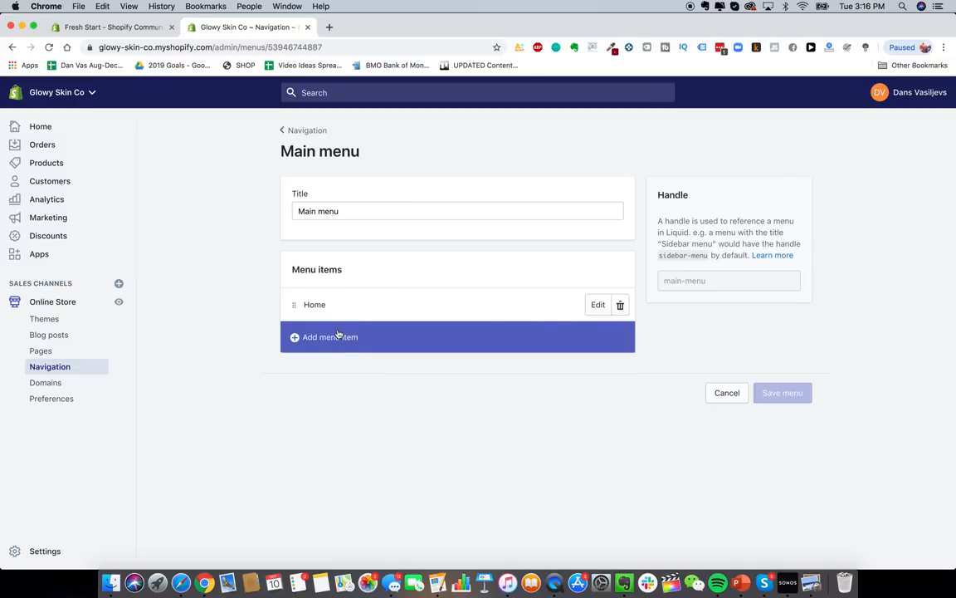
click(338, 336)
click(356, 323)
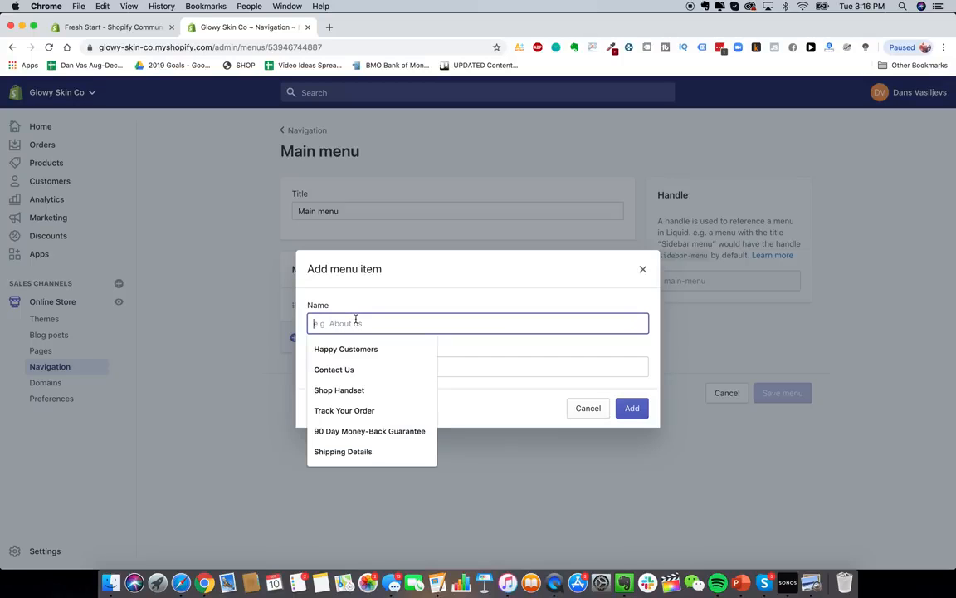
click(365, 378)
click(386, 367)
scroll(389, 280, down, 1)
scroll(371, 215, up, 1)
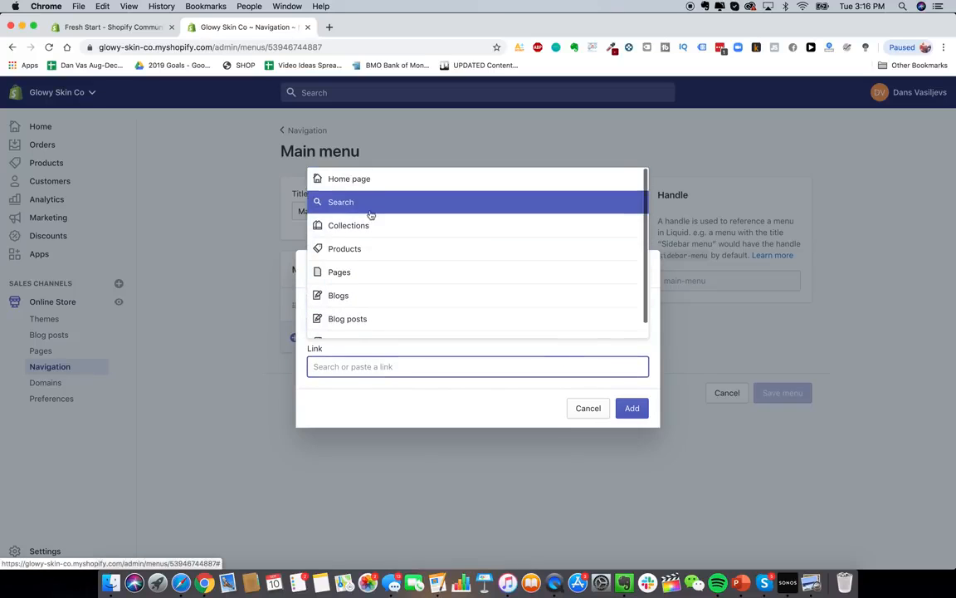
click(374, 271)
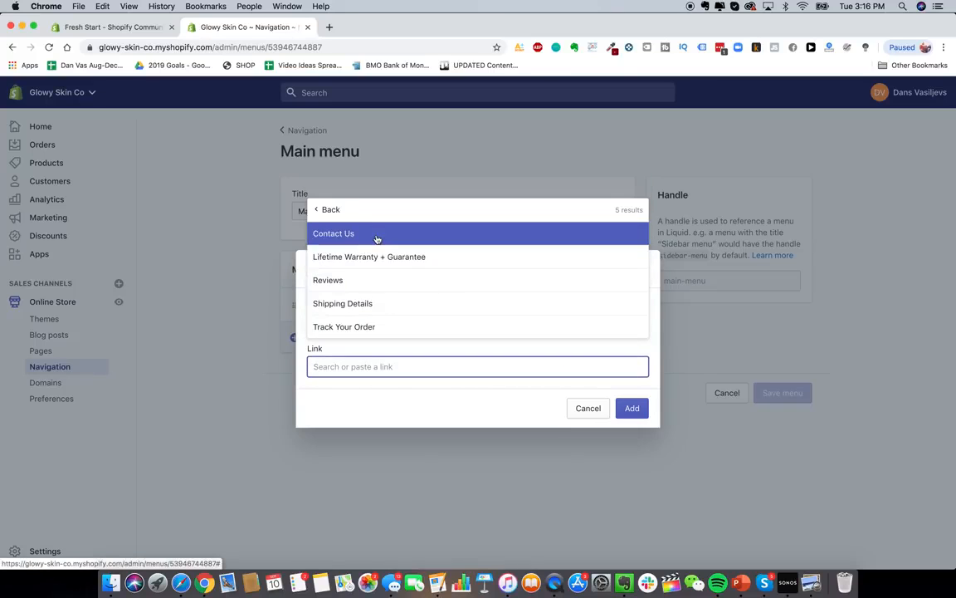
click(376, 239)
click(632, 407)
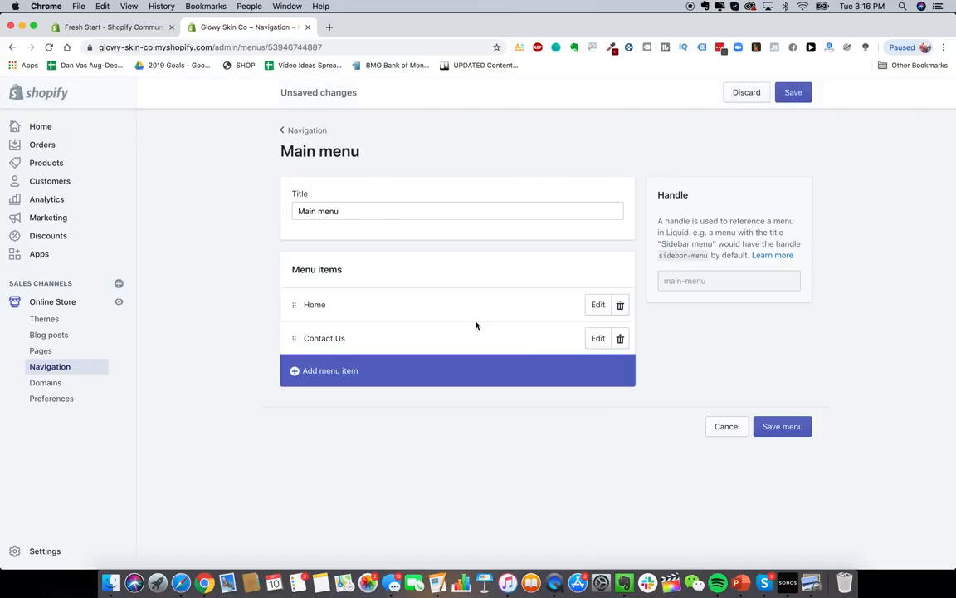
- Add a 'Shop Handset' menu item linked to the laser hair removal device product
click(387, 368)
click(367, 324)
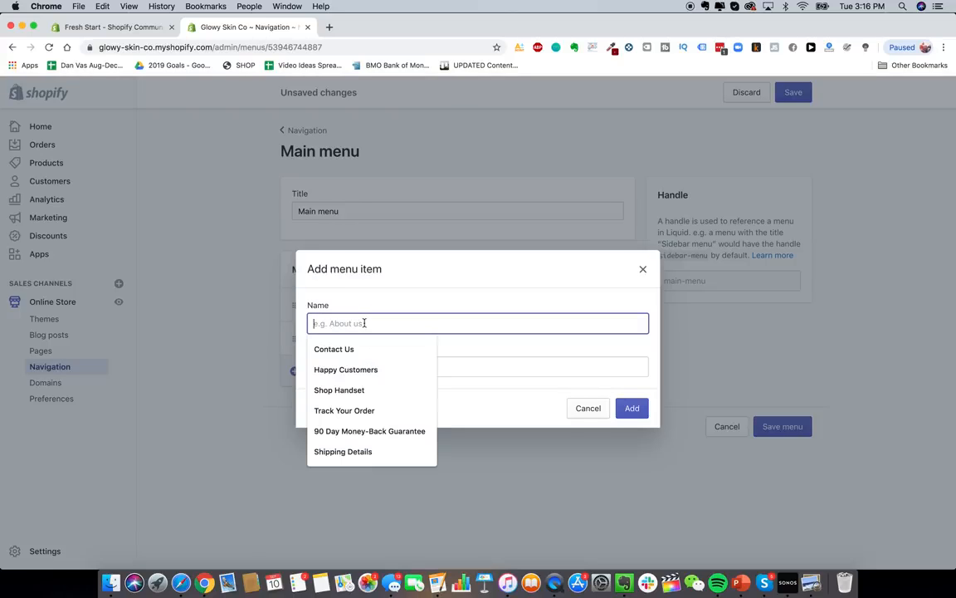
click(366, 383)
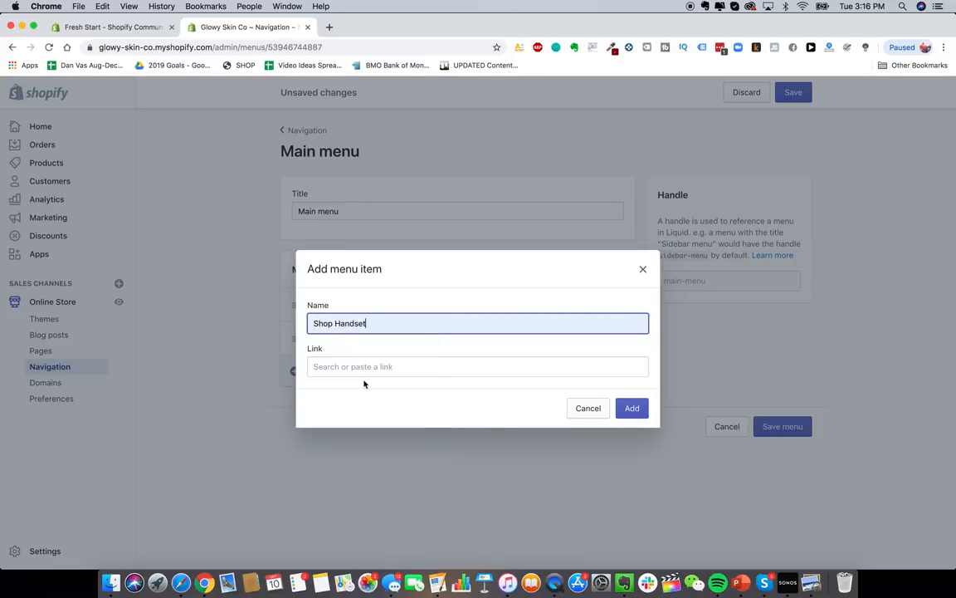
click(365, 365)
click(367, 274)
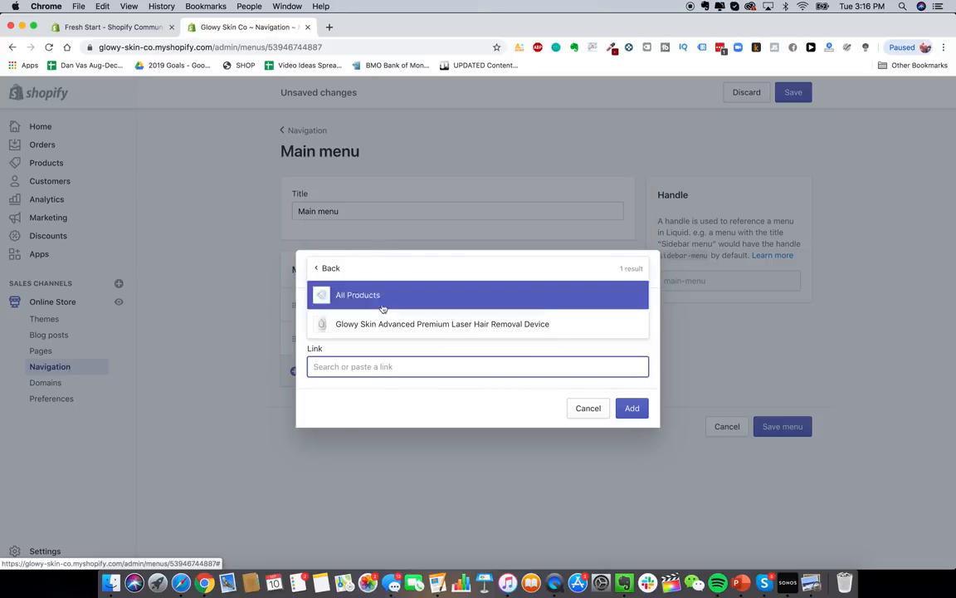
click(384, 321)
click(631, 409)
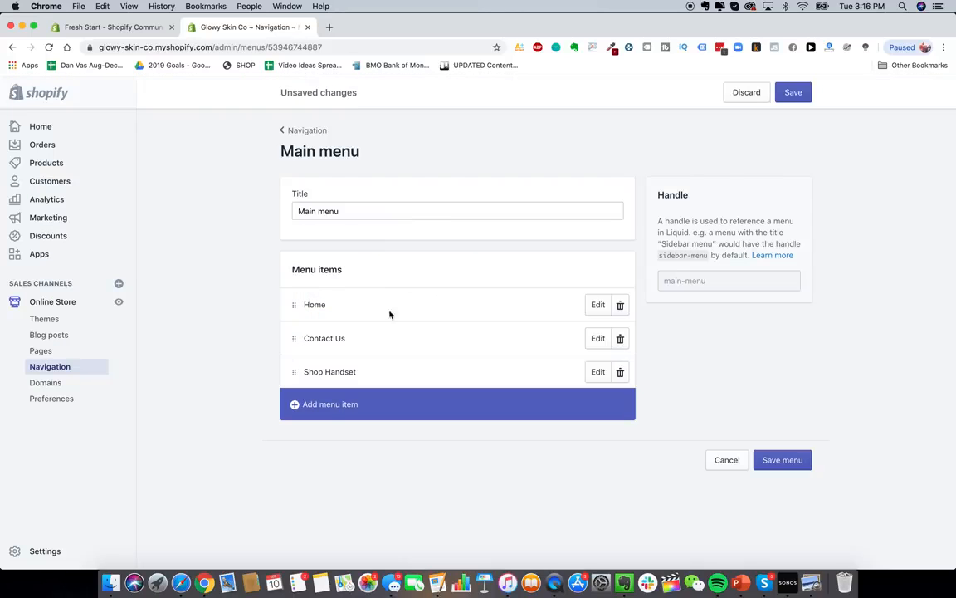
- Add a 'Lifetime Warranty' item linked to the Lifetime Warranty + Guarantee page and save the menu
click(327, 403)
click(391, 325)
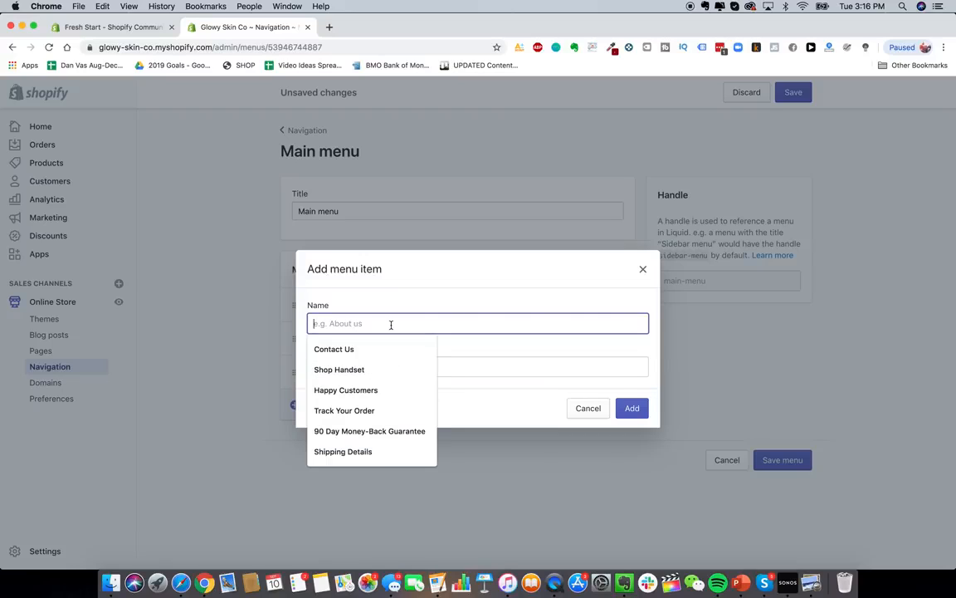
click(392, 313)
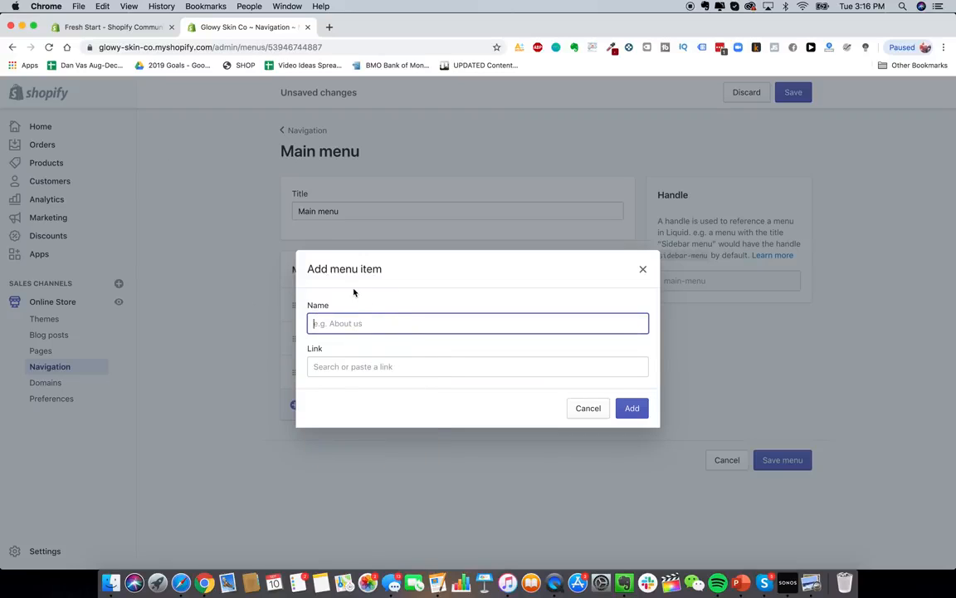
click(349, 323)
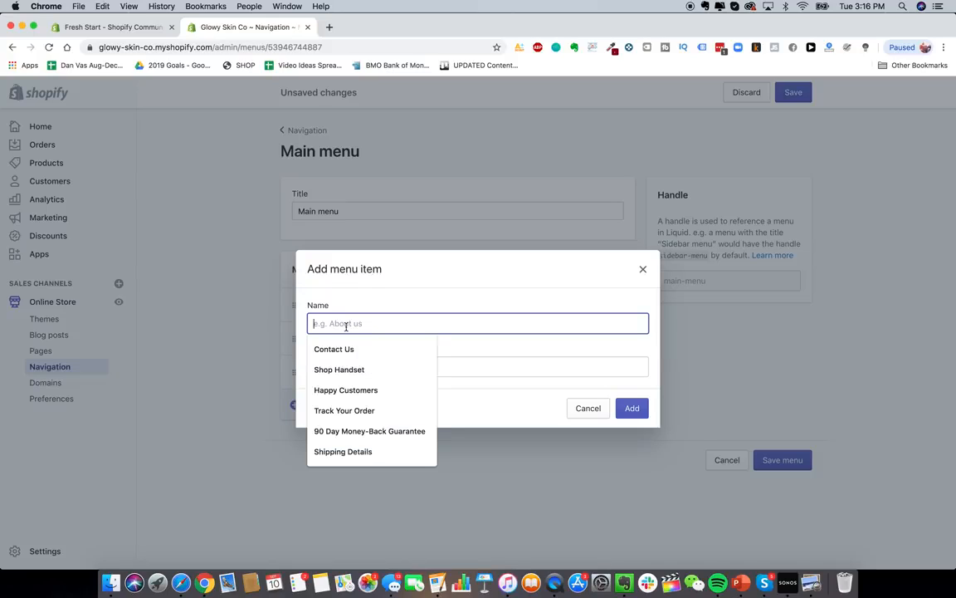
click(382, 308)
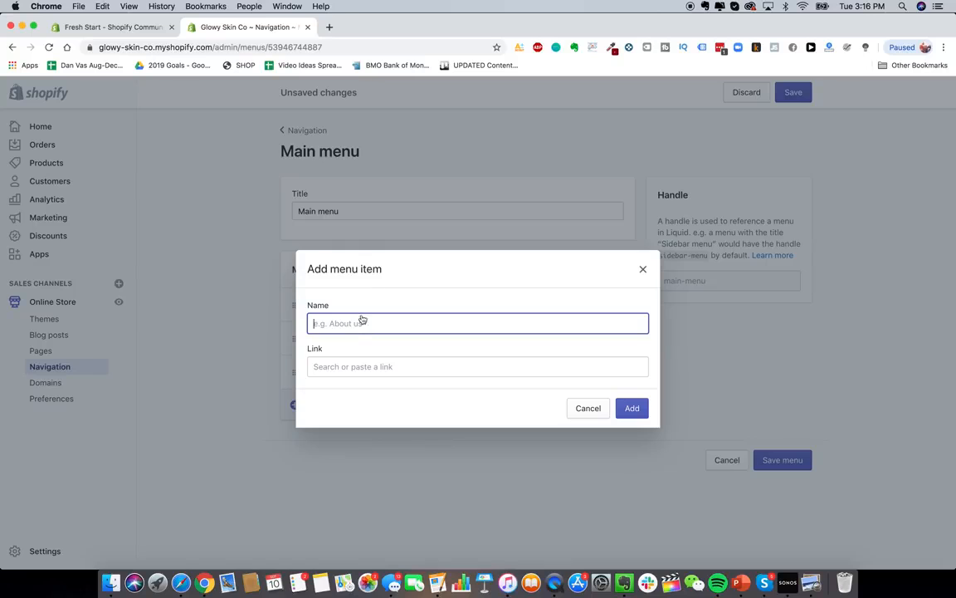
click(359, 324)
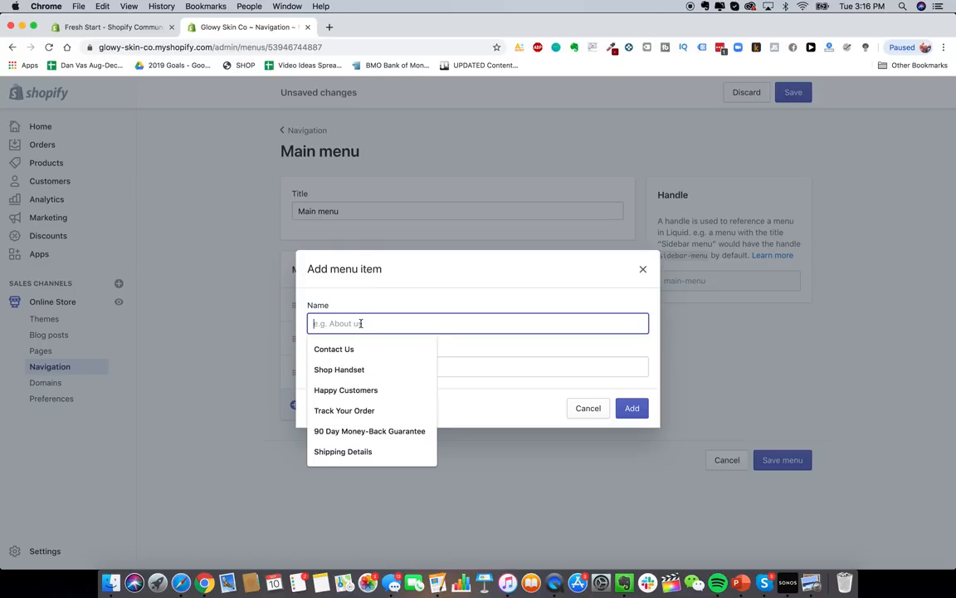
click(462, 354)
scroll(416, 271, down, 1)
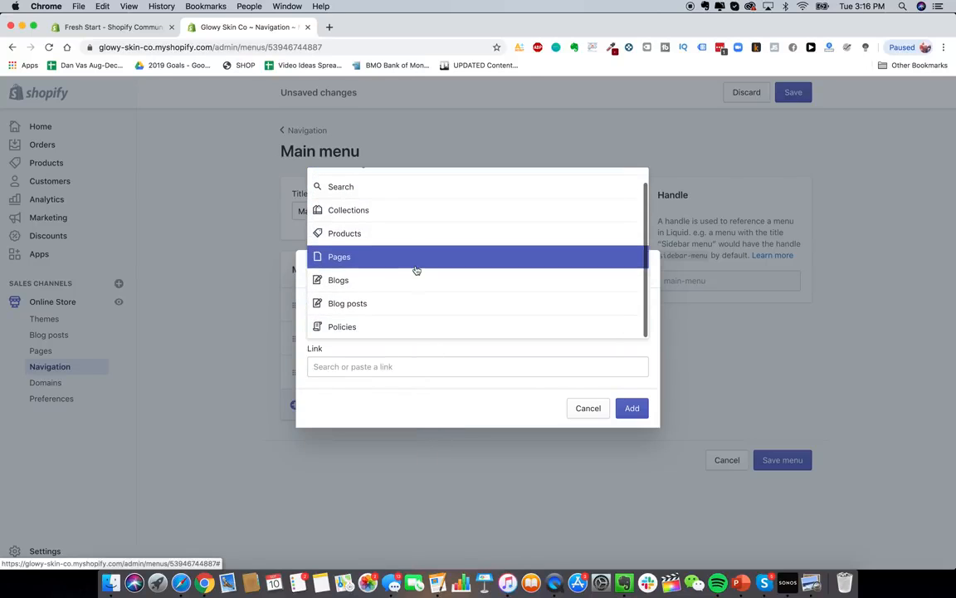
click(401, 404)
click(397, 332)
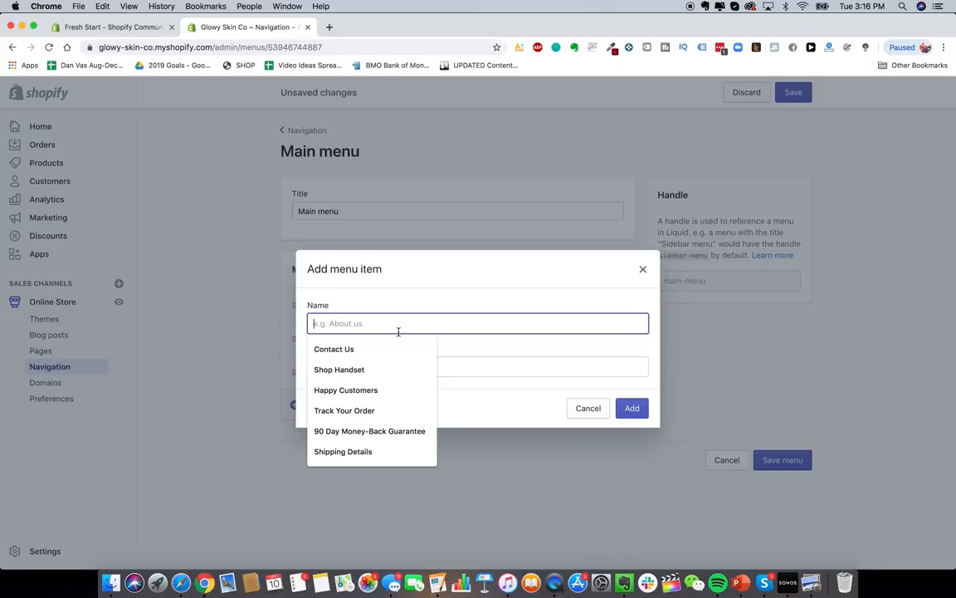
text(Lifetime)
click(378, 365)
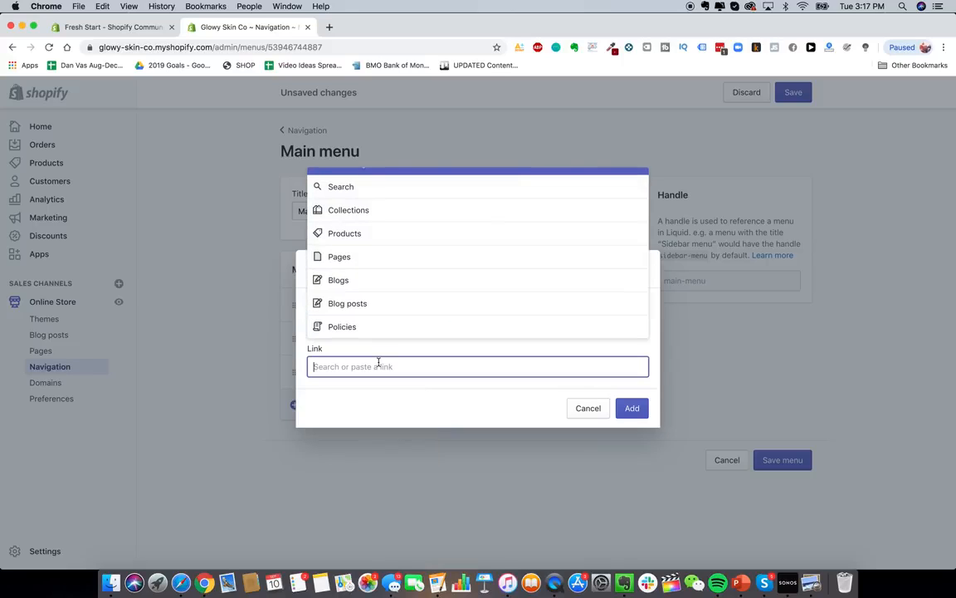
click(362, 210)
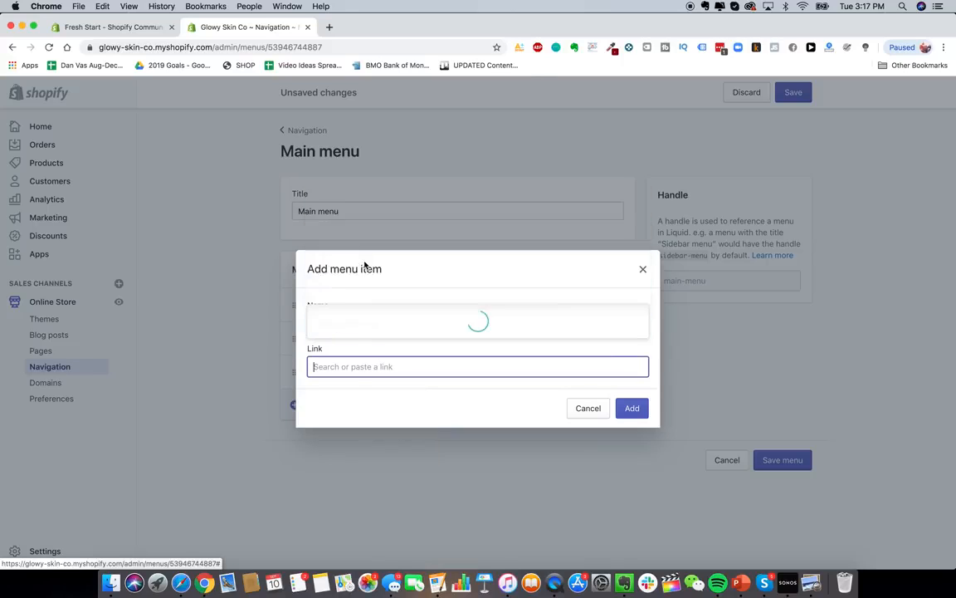
click(386, 259)
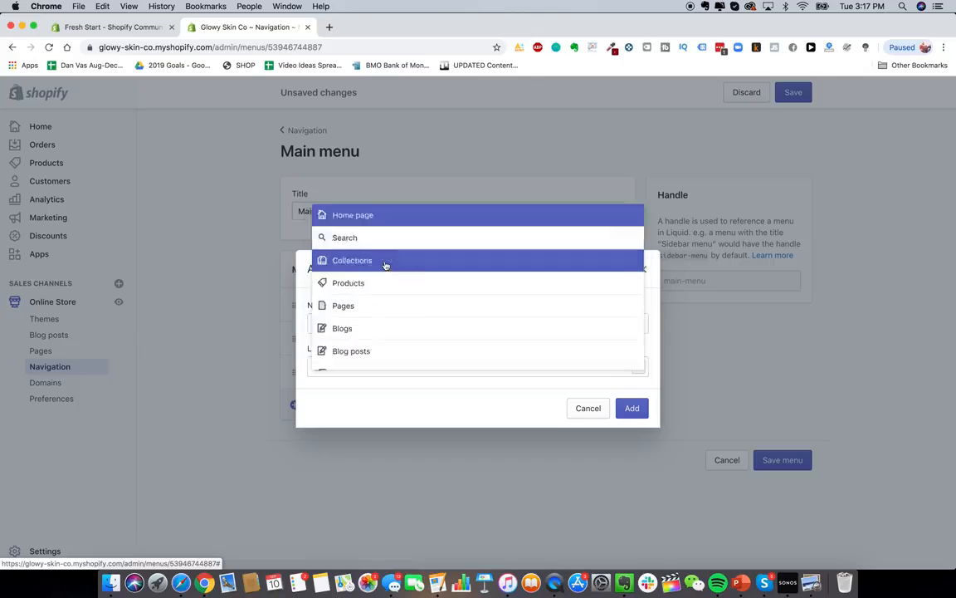
click(630, 409)
click(792, 493)
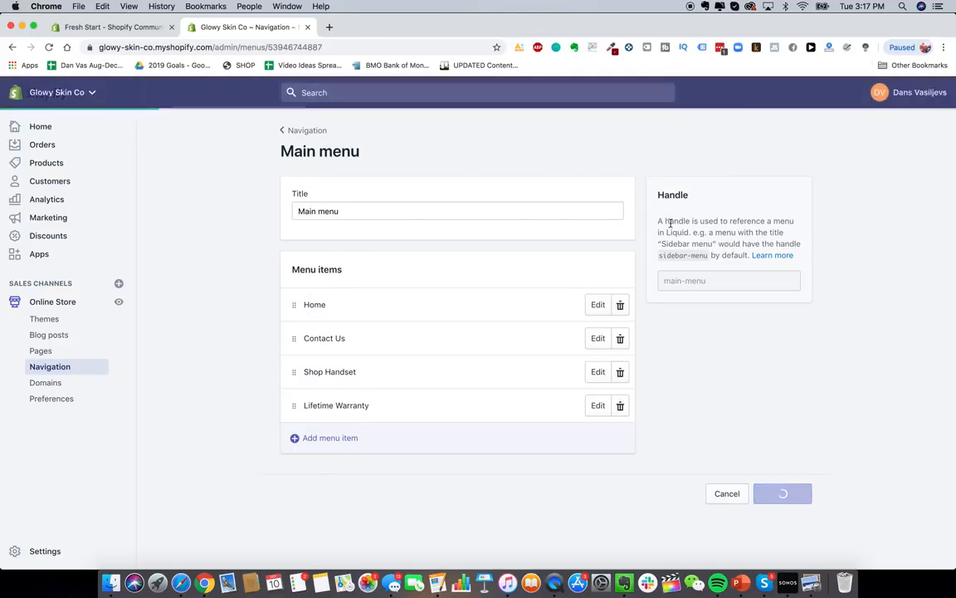
- Open the live storefront, then drag Shop Handset under Home and Lifetime Warranty above Contact Us
click(329, 28)
text(glowy)
key(Return)
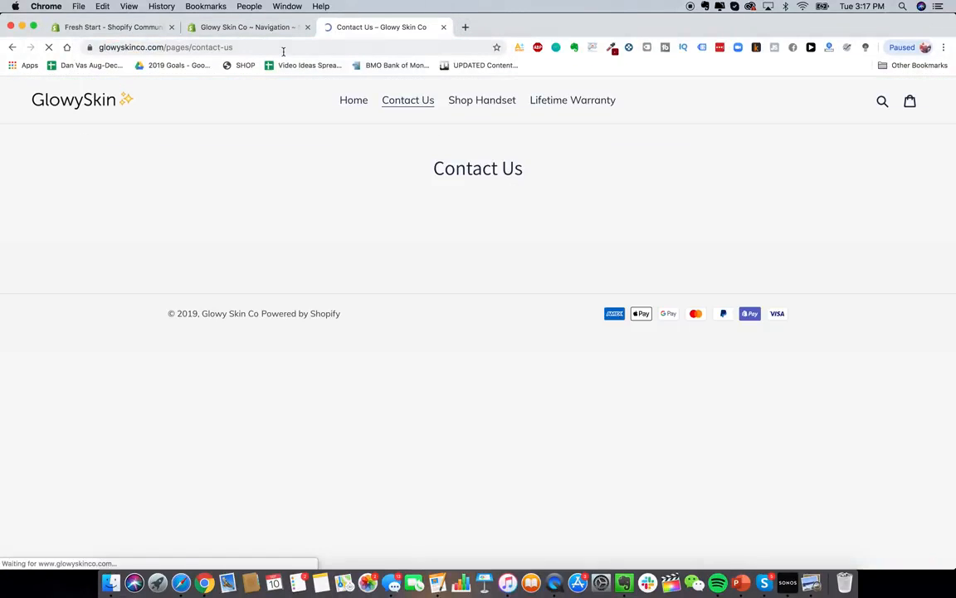
click(272, 29)
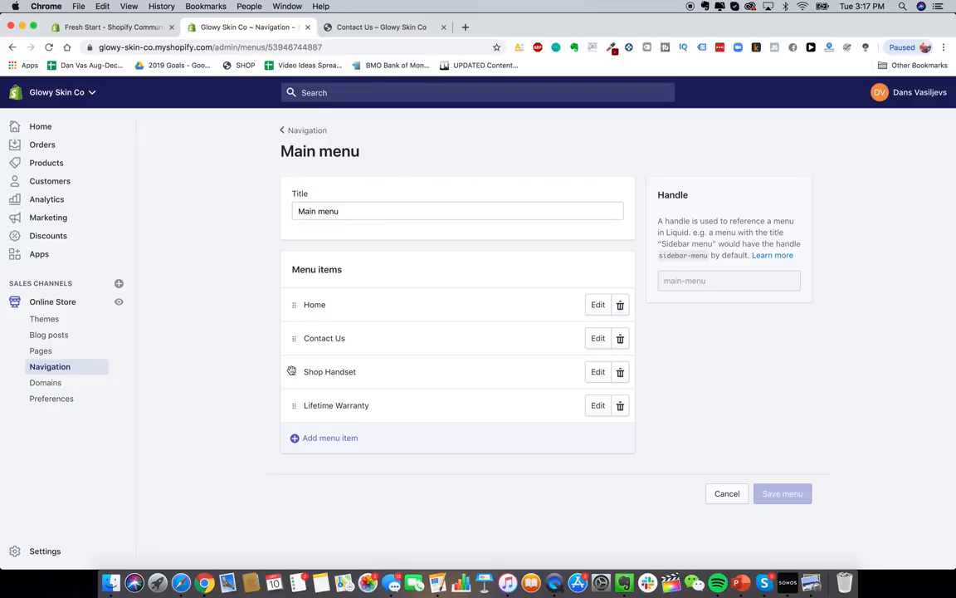
drag(293, 372, 299, 318)
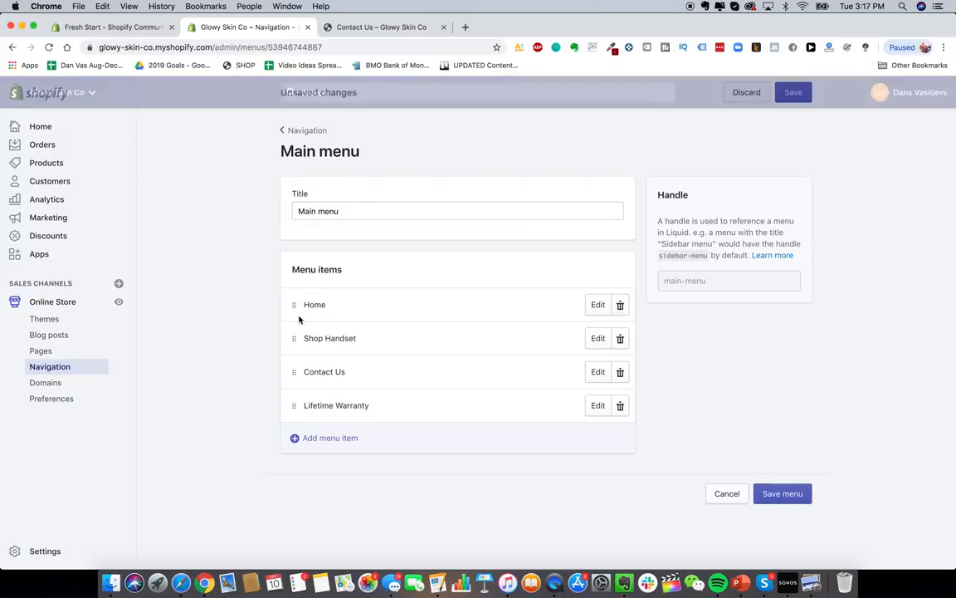
drag(291, 403, 297, 355)
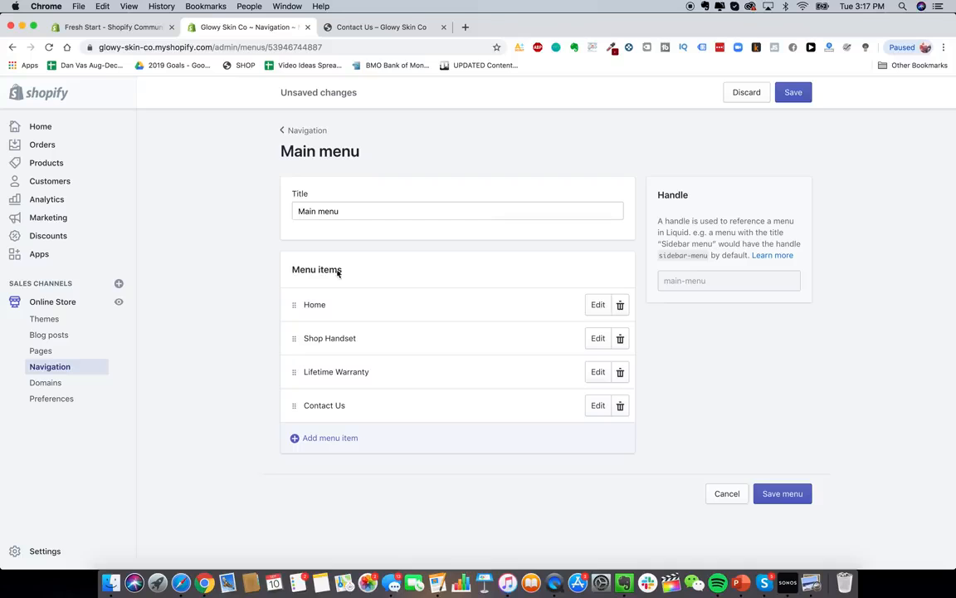
- Save the reordered menu and verify the Shop Handset link on the reloaded storefront
click(788, 91)
click(355, 28)
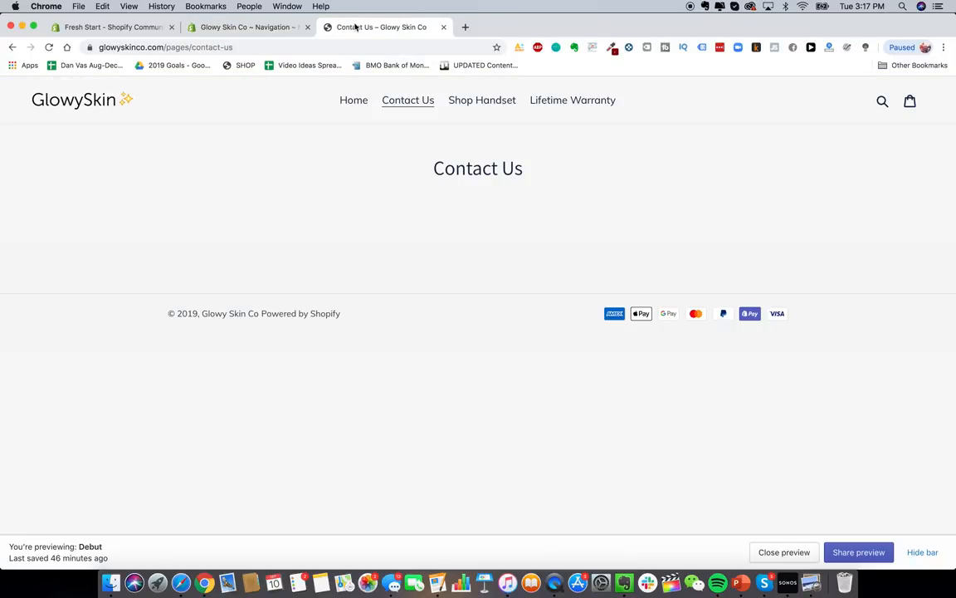
click(48, 47)
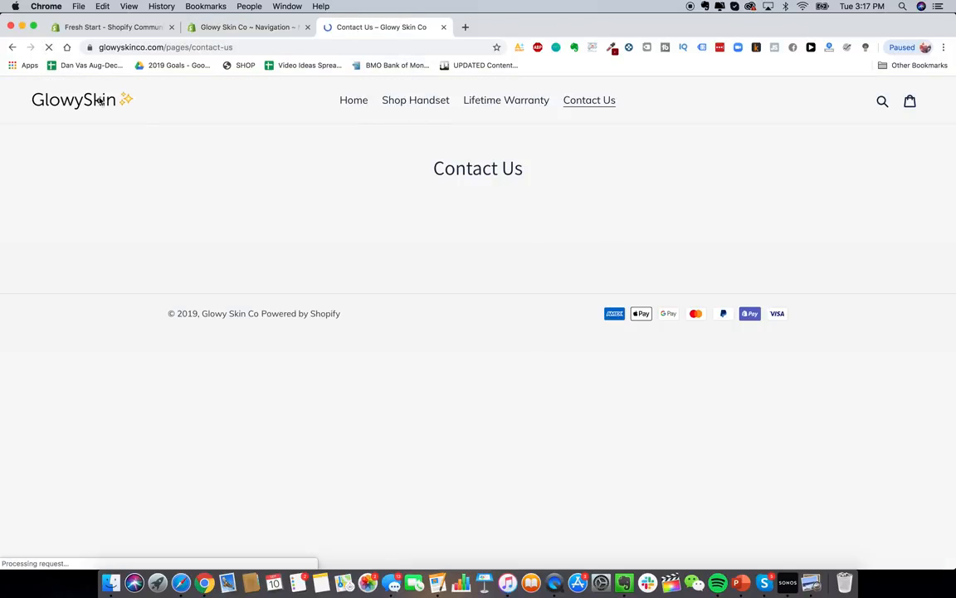
click(427, 110)
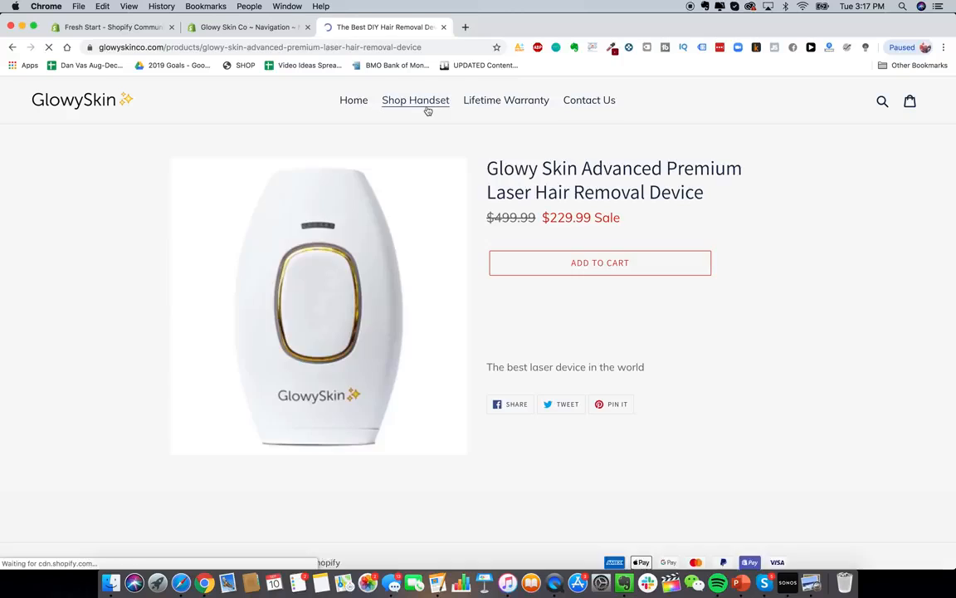
scroll(504, 346, down, 3)
scroll(504, 345, up, 2)
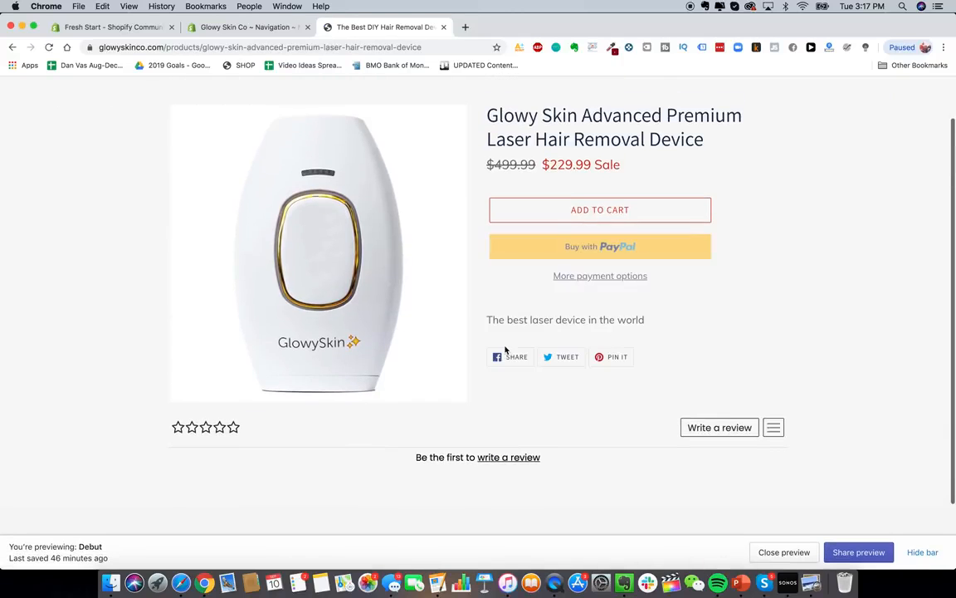
scroll(235, 425, down, 2)
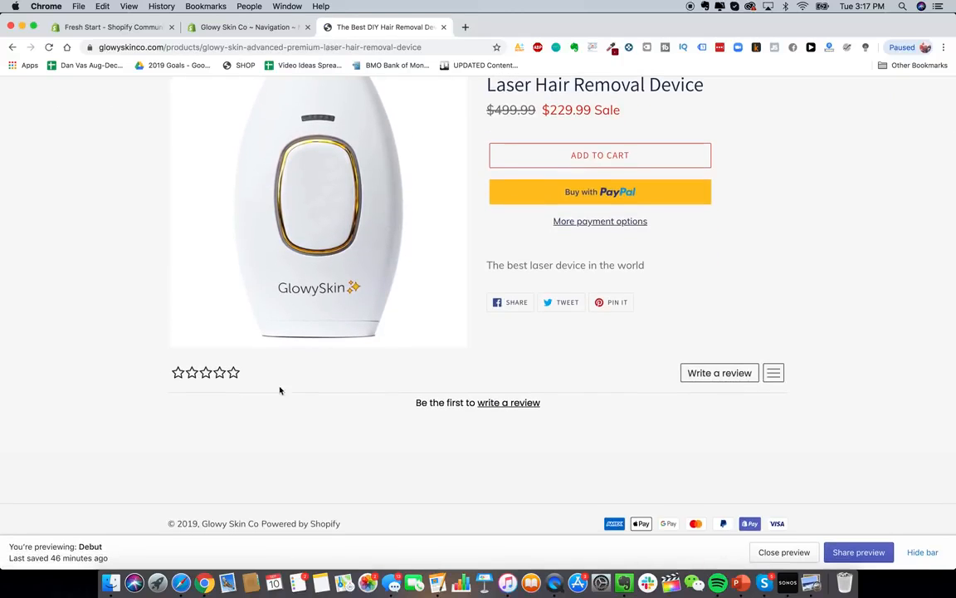
scroll(498, 432, down, 1)
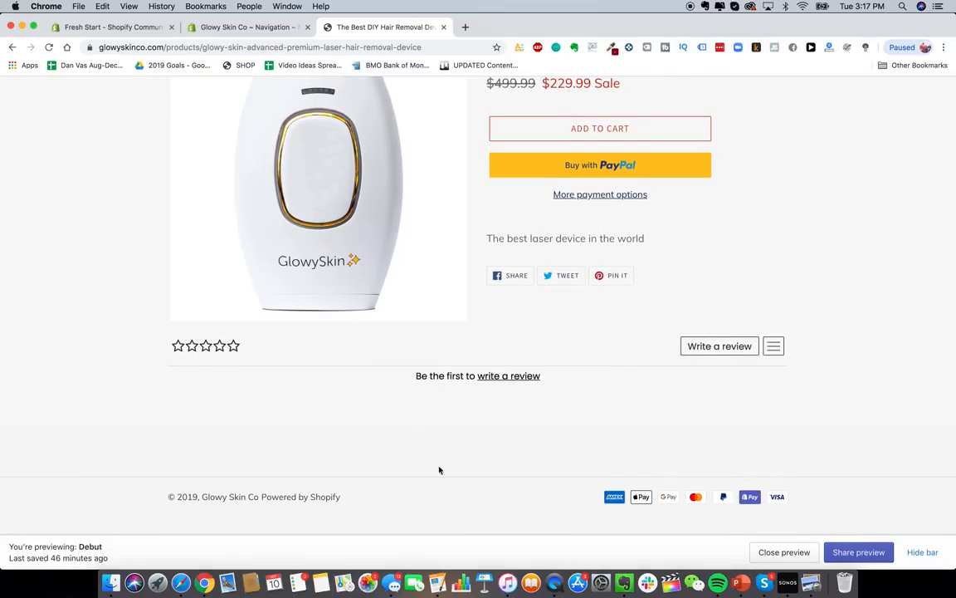
scroll(471, 481, up, 2)
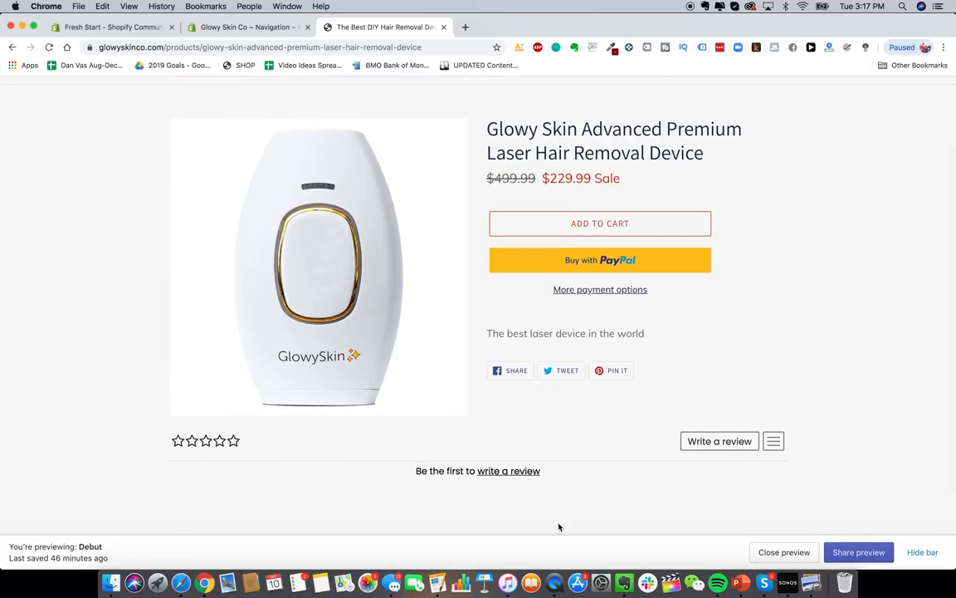
key(ctrl+shift+Tab)
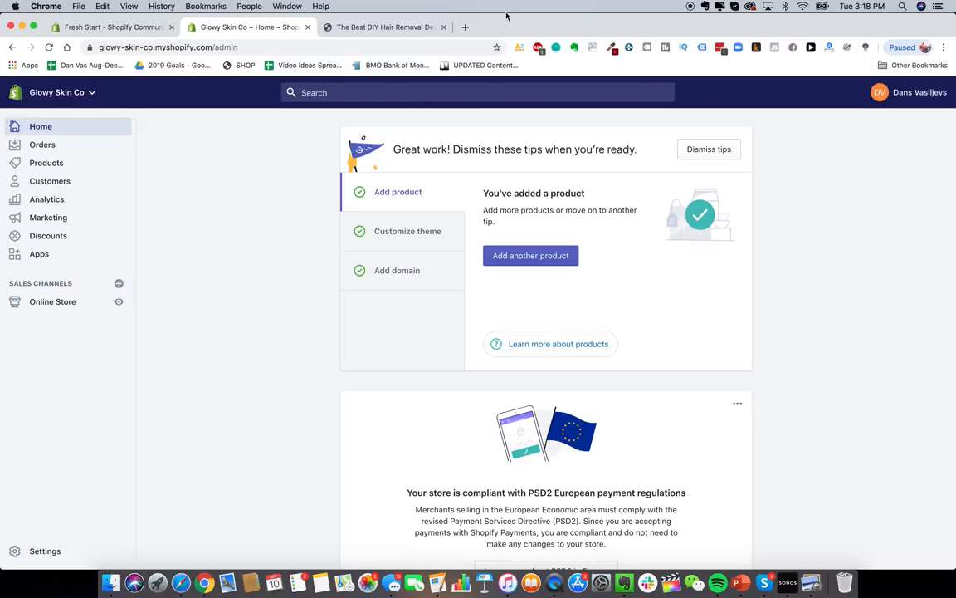
- Go to the storefront's home page and scroll through it
click(415, 27)
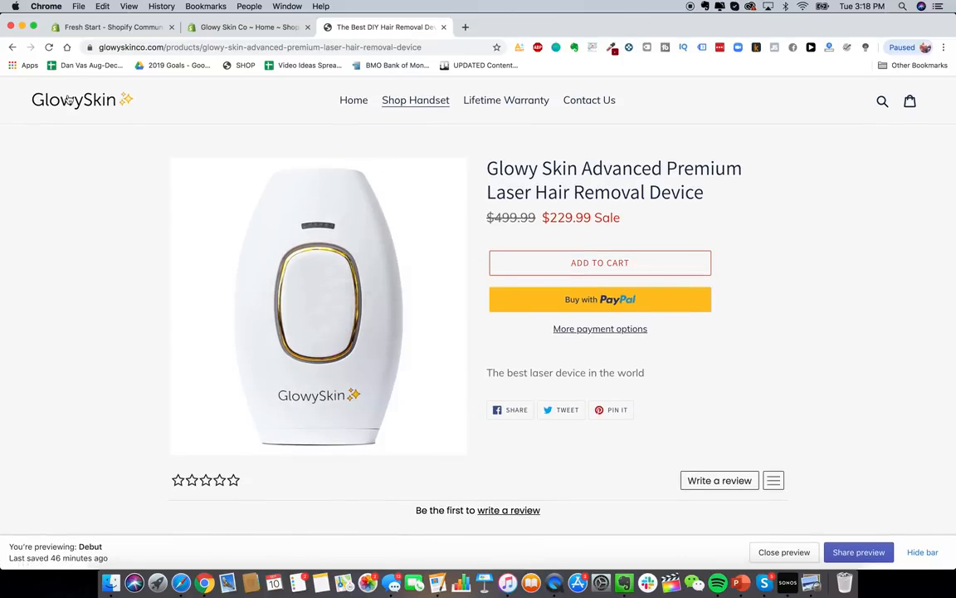
click(68, 101)
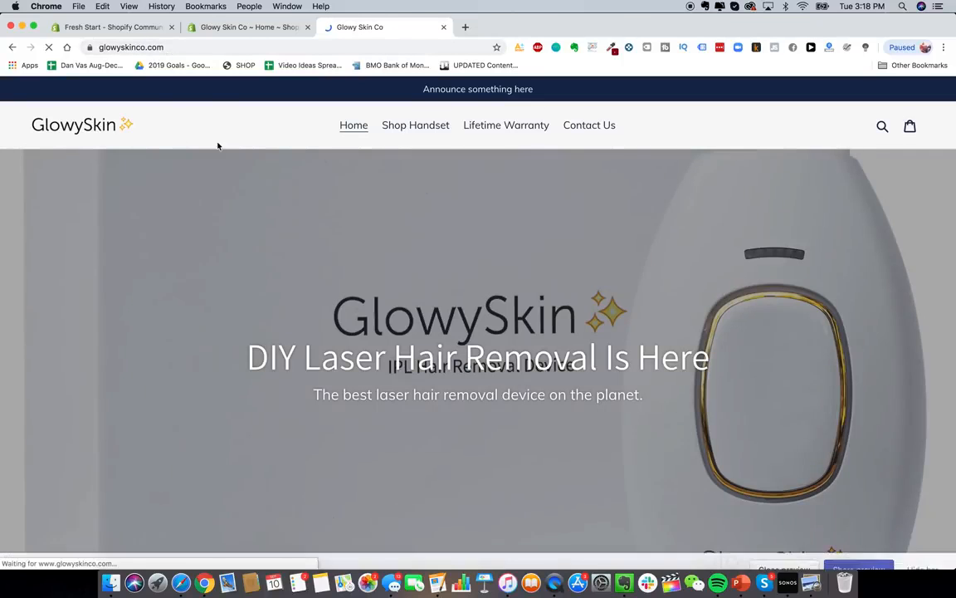
scroll(465, 313, down, 5)
scroll(465, 314, up, 5)
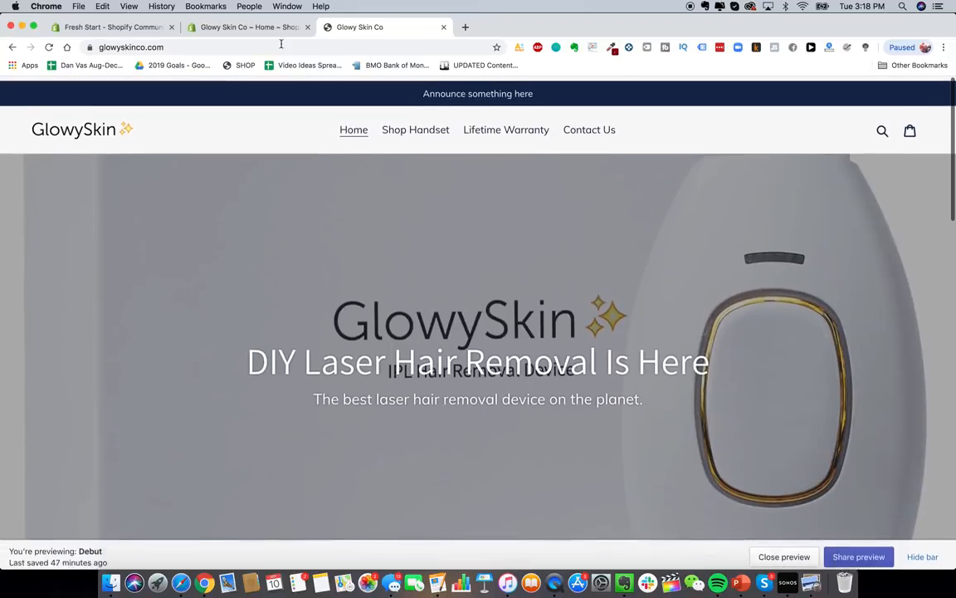
click(249, 27)
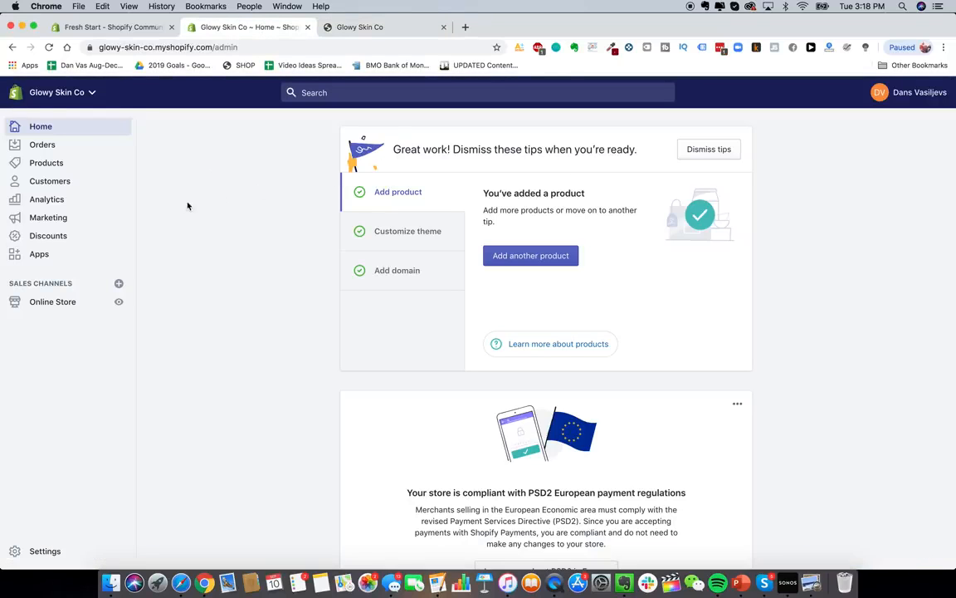
click(46, 551)
click(42, 308)
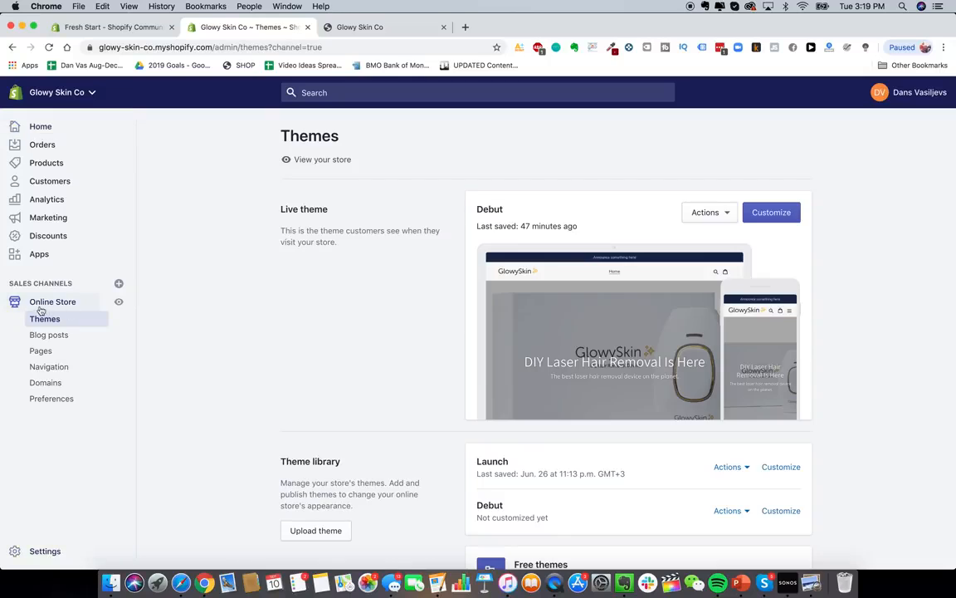
click(53, 384)
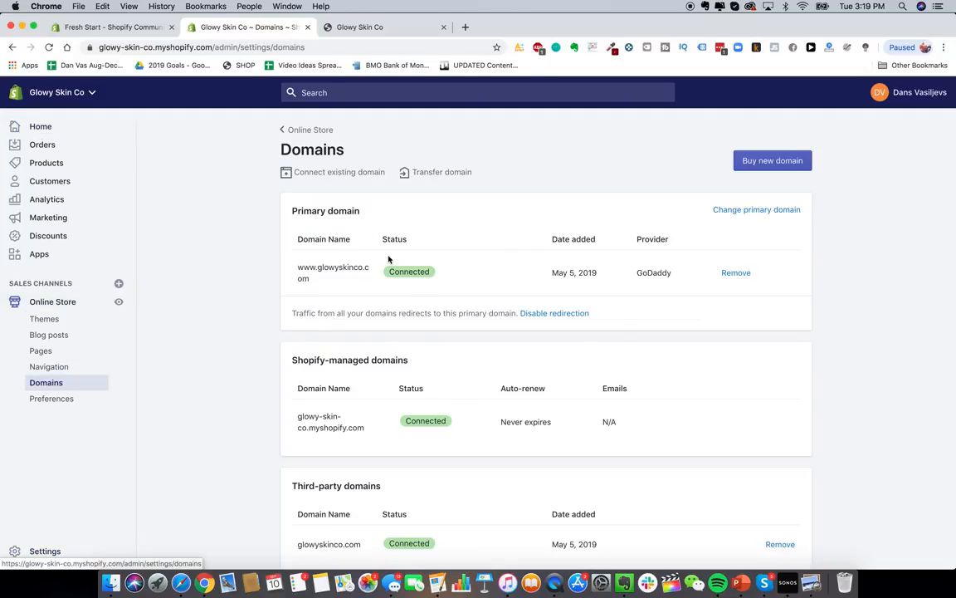
scroll(205, 266, down, 3)
scroll(241, 257, up, 3)
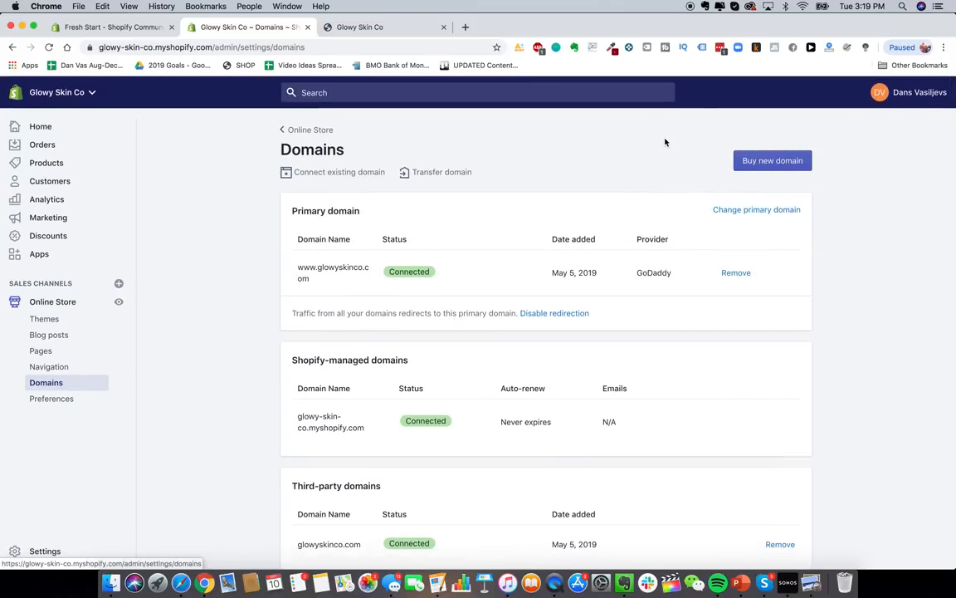
click(465, 27)
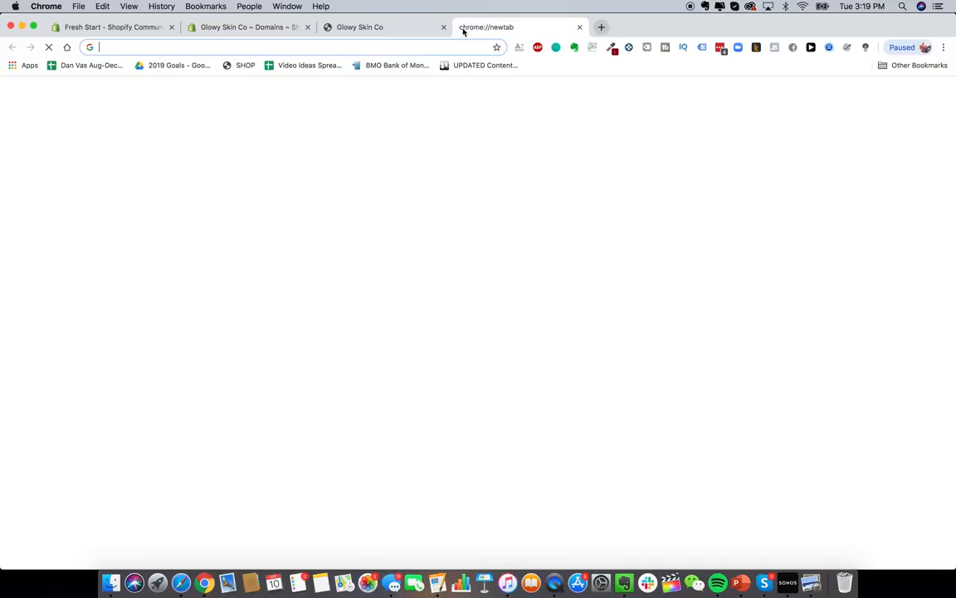
- On Google Domains, search barbecuepro, barbecueprostore and bbqprostore and review the results
text(google.domains)
key(Return)
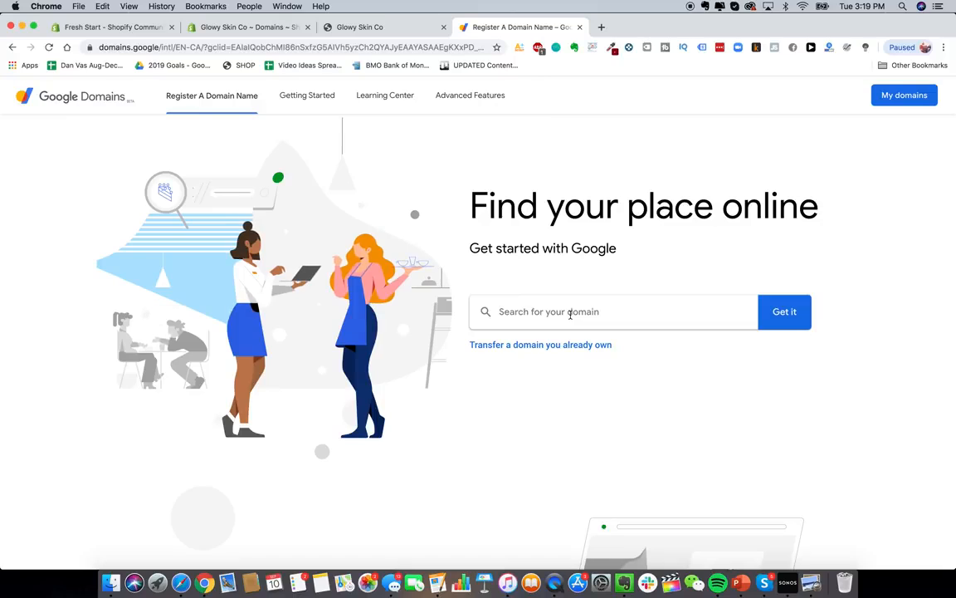
click(569, 314)
text(barbecuepr)
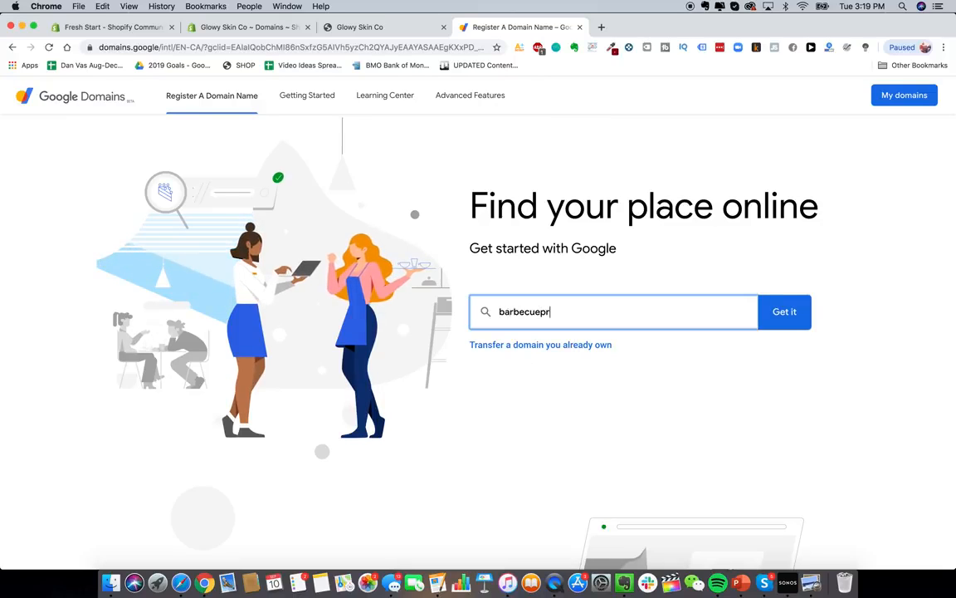
text(o)
click(785, 314)
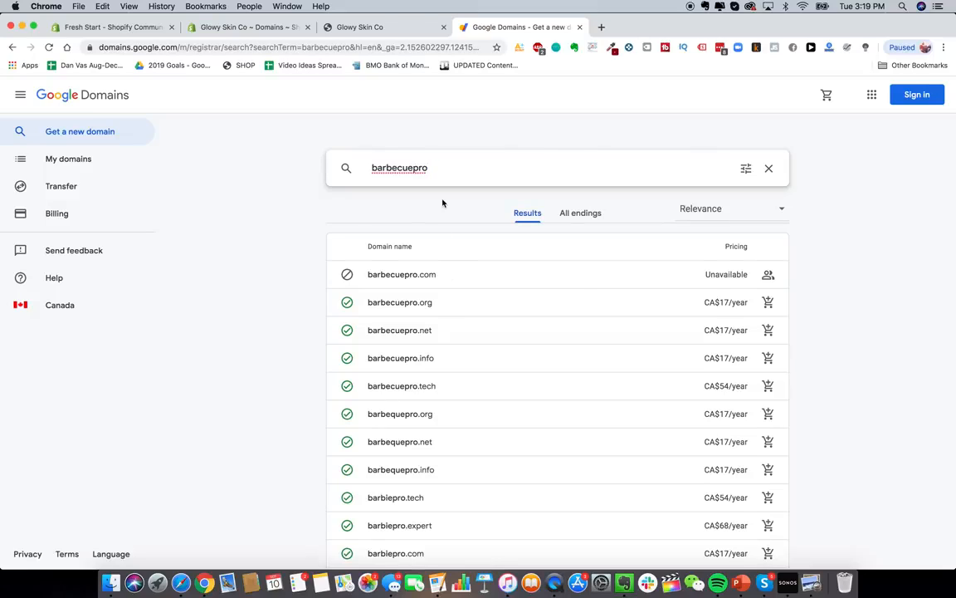
text(store)
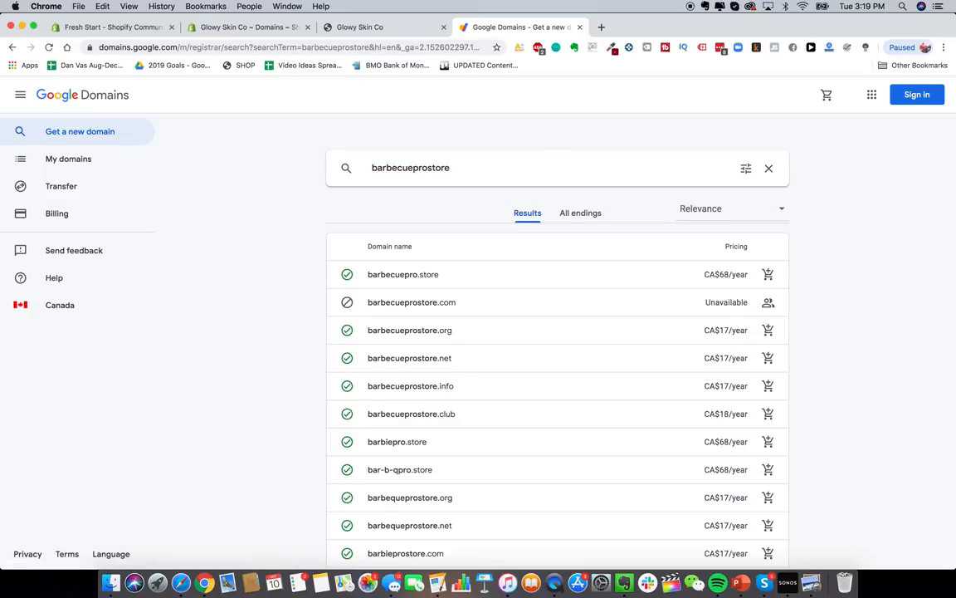
double_click(431, 168)
text(bbqb)
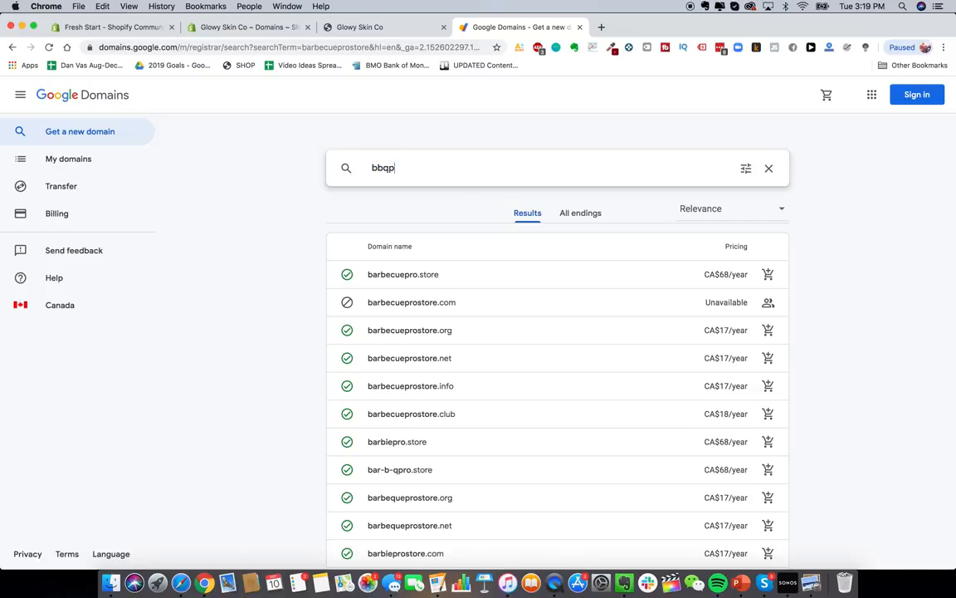
text(rostore)
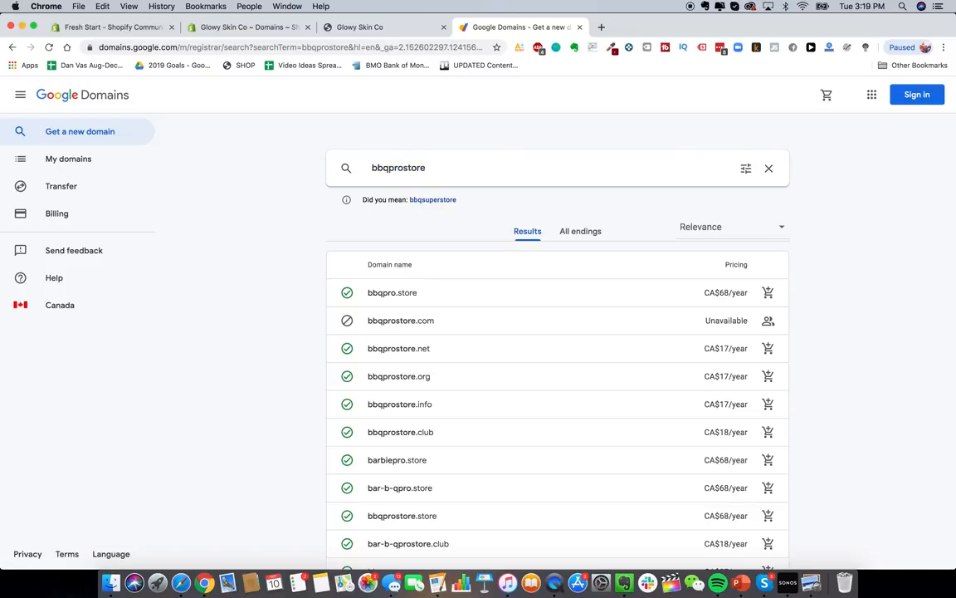
scroll(492, 270, down, 3)
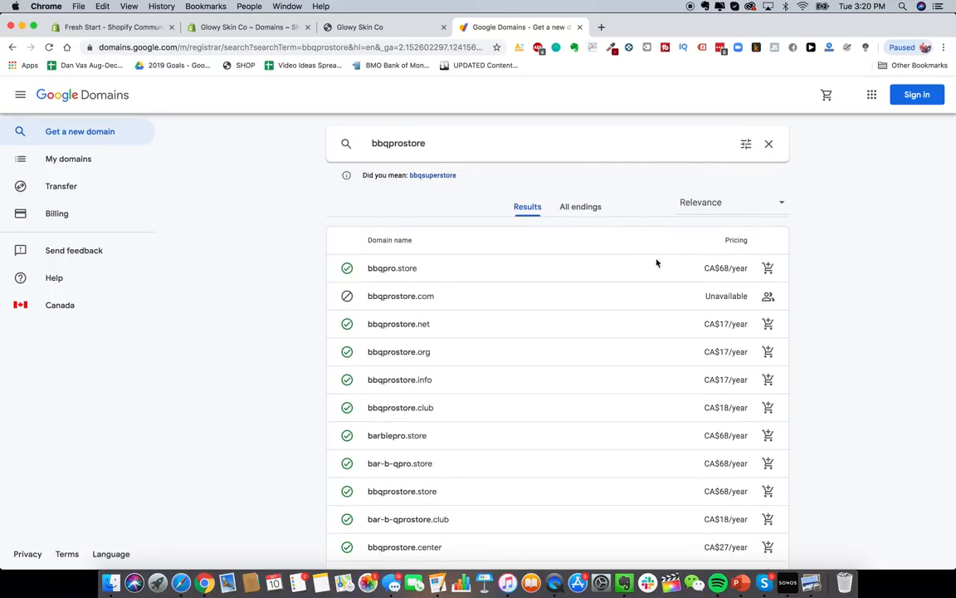
scroll(451, 348, down, 1)
scroll(451, 349, up, 3)
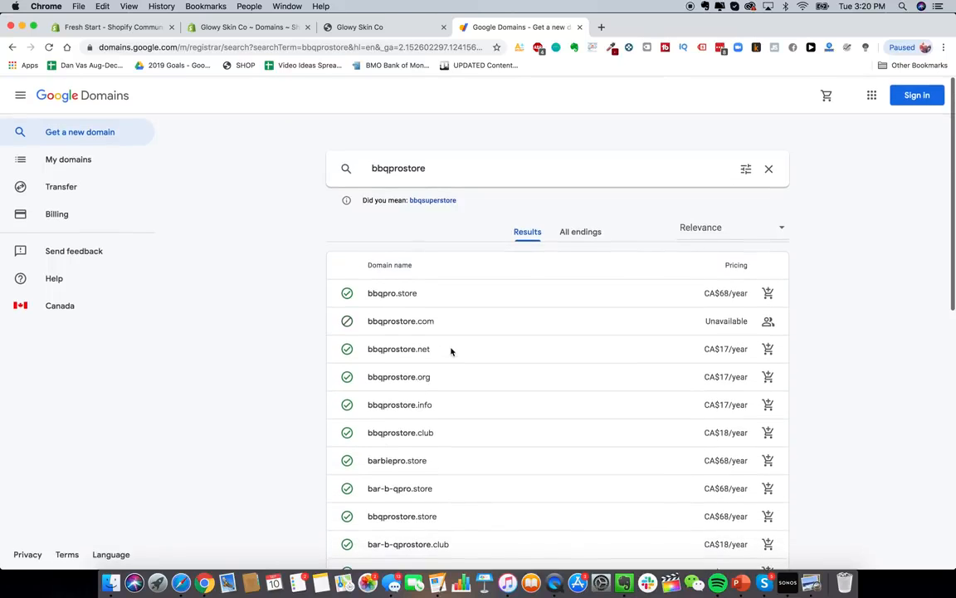
scroll(427, 322, down, 1)
scroll(424, 323, up, 1)
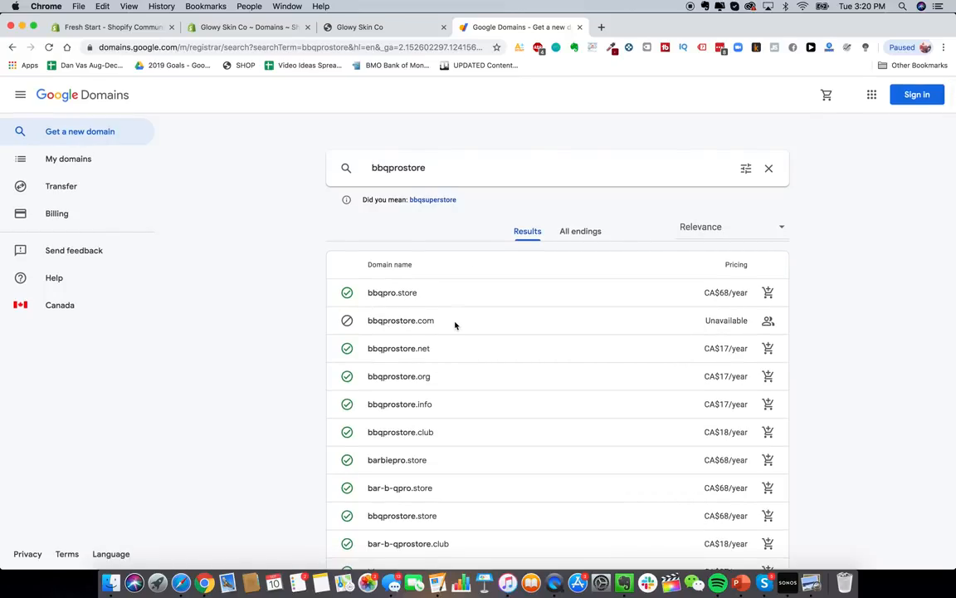
- Visit bbqprostore.com in a new tab to see the existing BBQ store using it
click(602, 27)
text(bbqprostore.c)
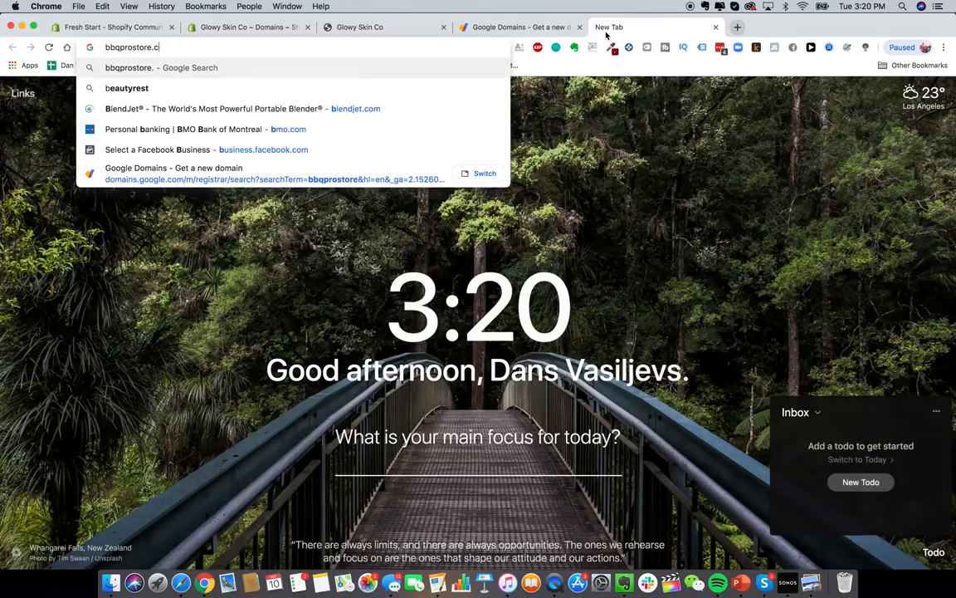
text(om)
key(Return)
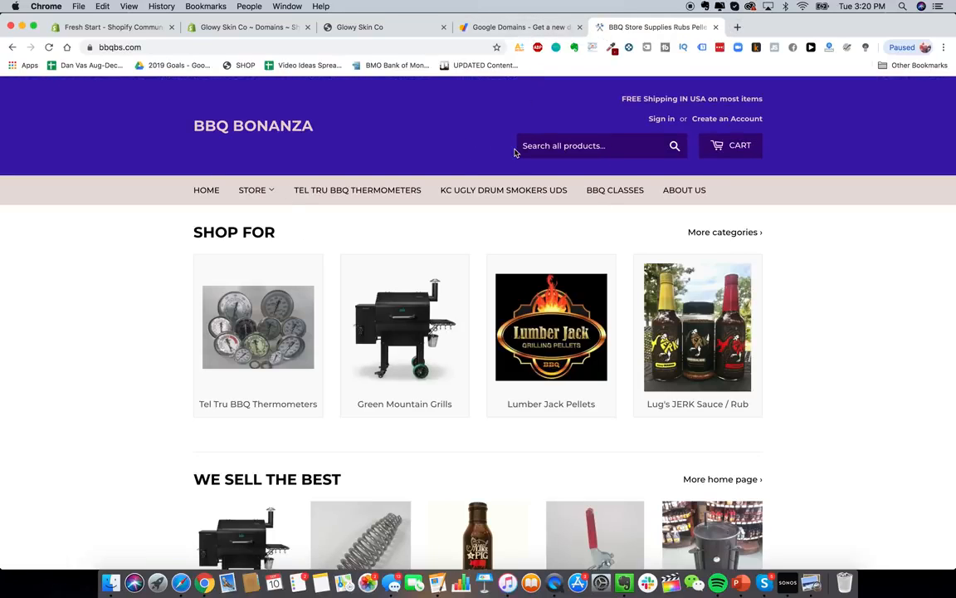
click(465, 27)
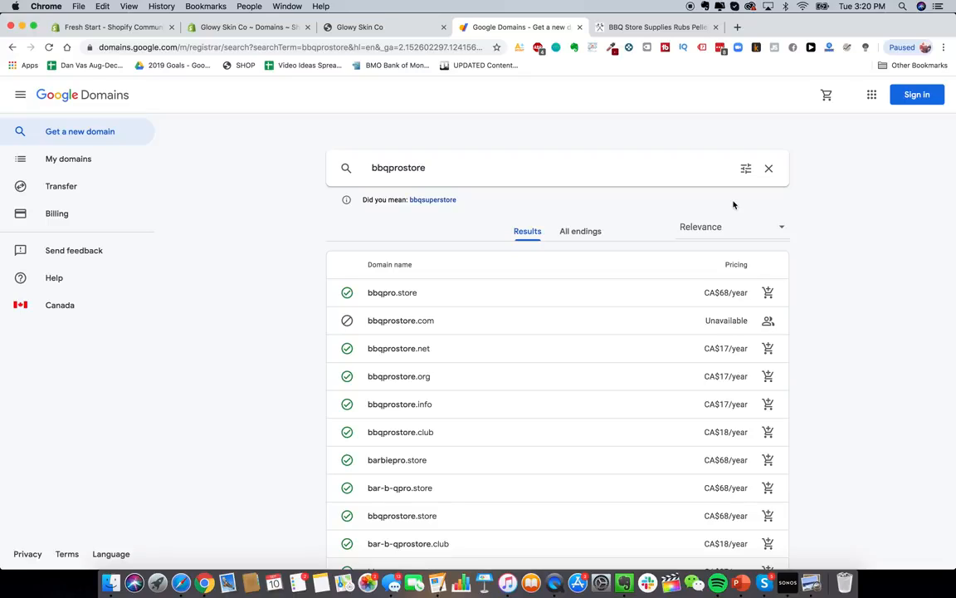
click(738, 27)
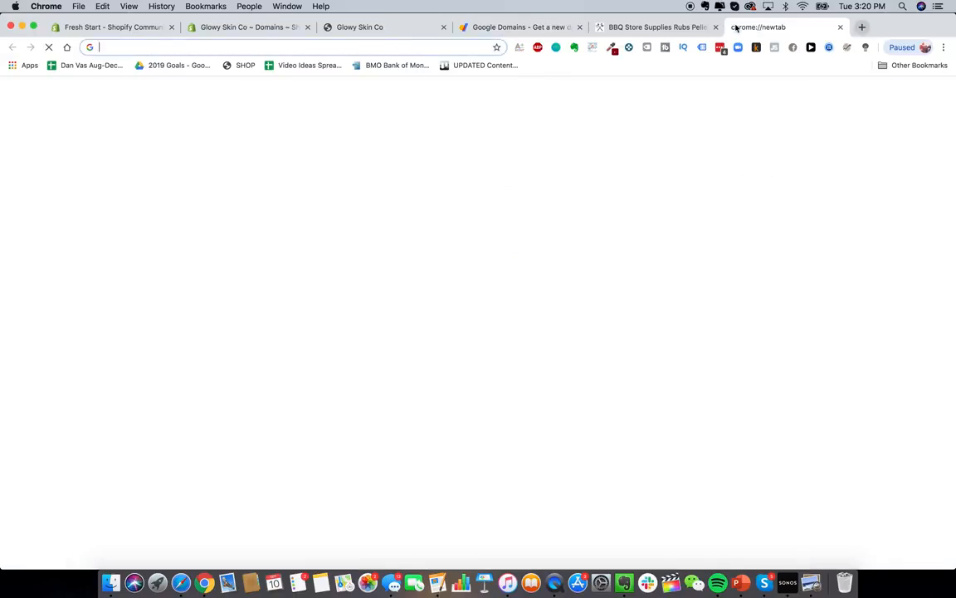
- On godaddy.com, search for glowyskinco.com to check its availability
text(godad)
key(Return)
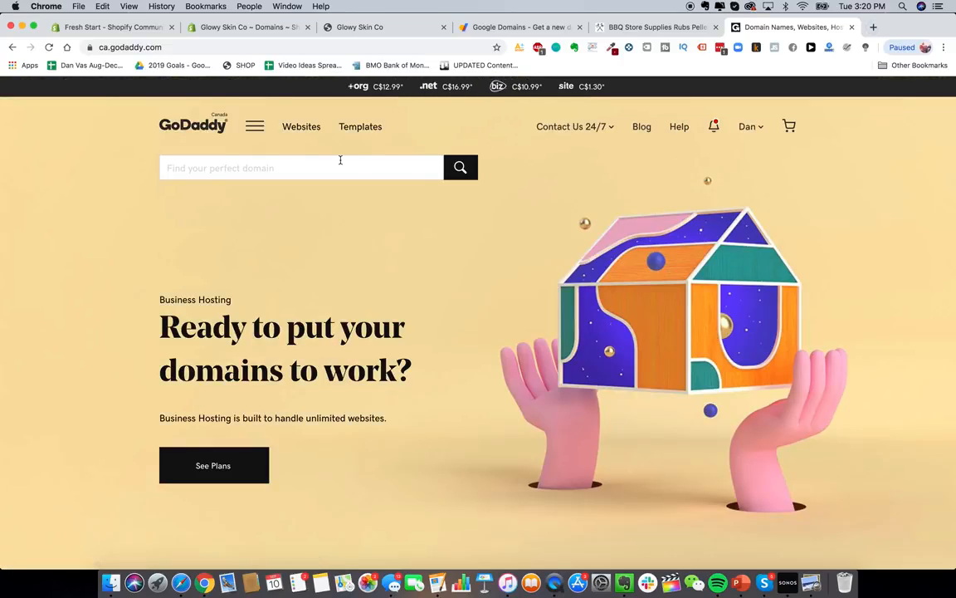
click(299, 159)
text(glowyskin.com)
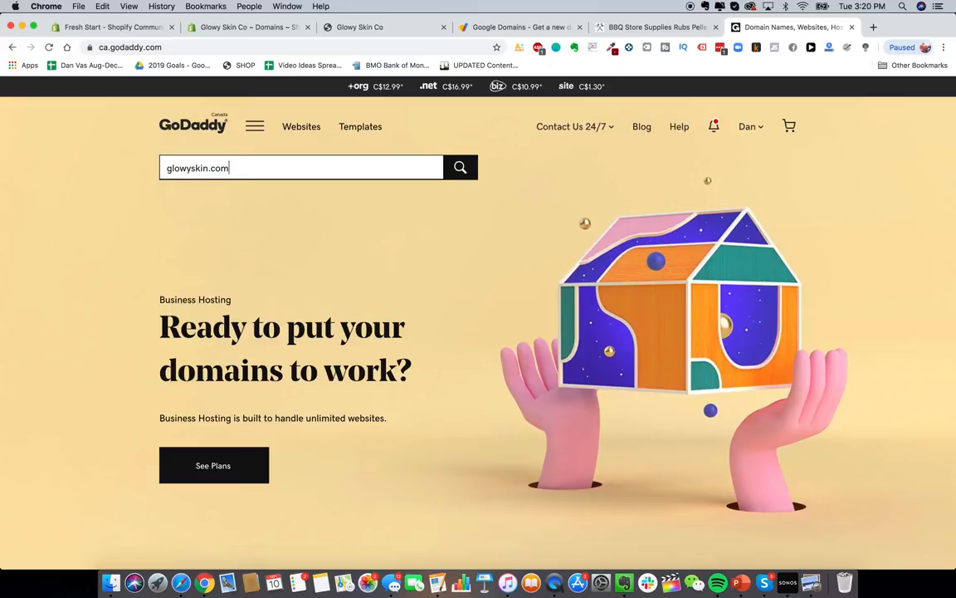
click(208, 167)
text(co)
key(Return)
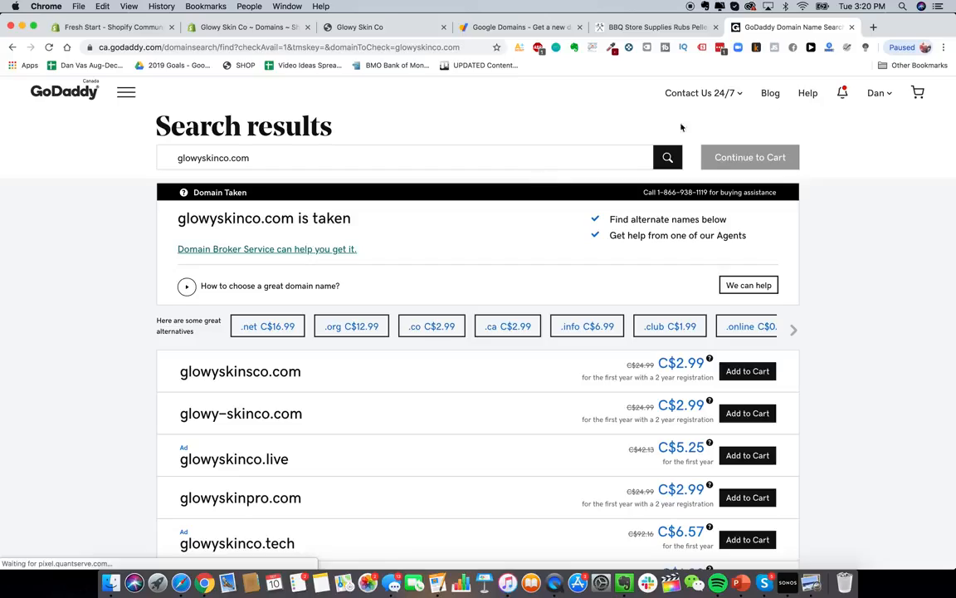
- Open namecheap.com in a new tab via a web search, then go back to Shopify's Domains settings
click(873, 27)
text(namecheap)
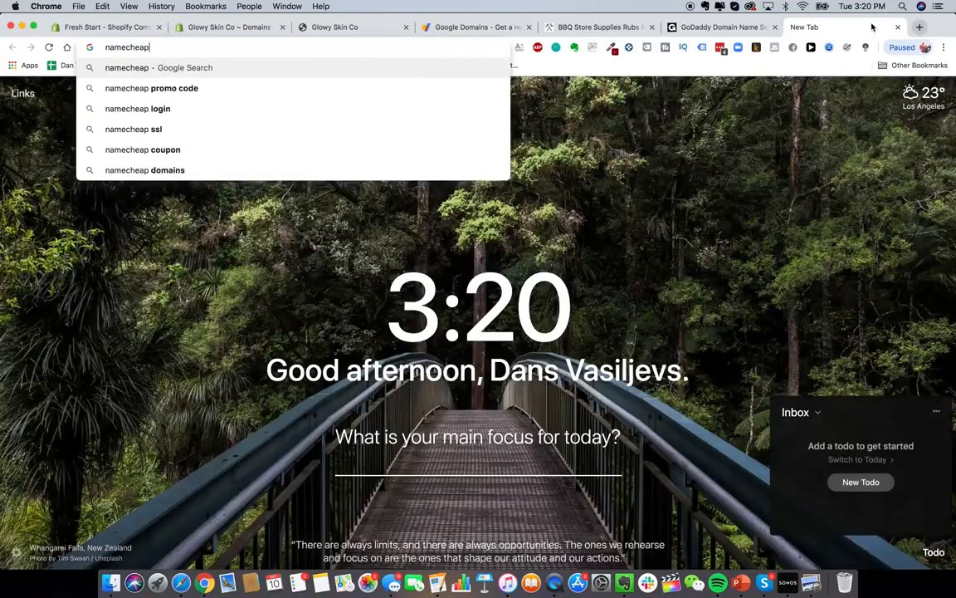
key(Return)
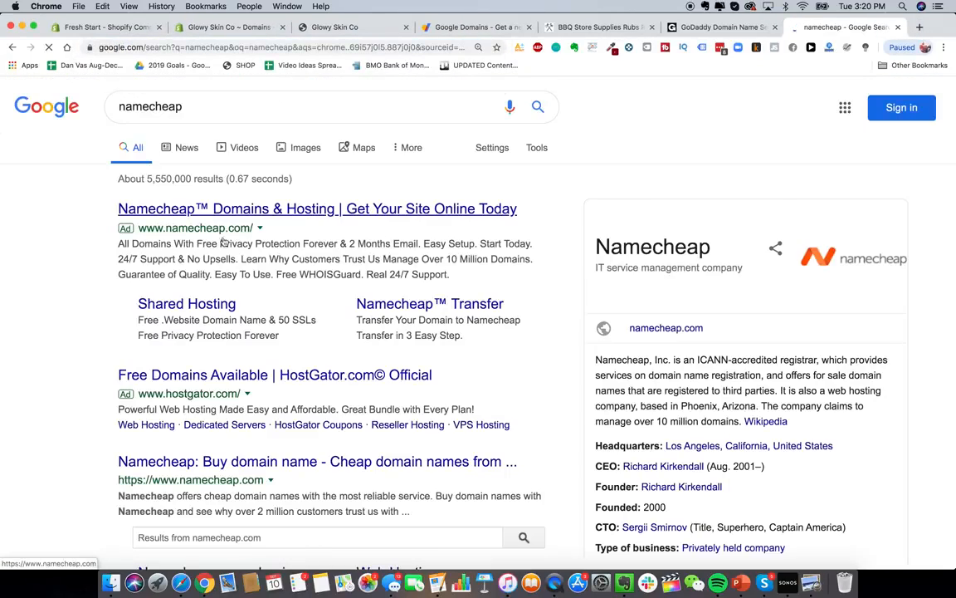
click(249, 216)
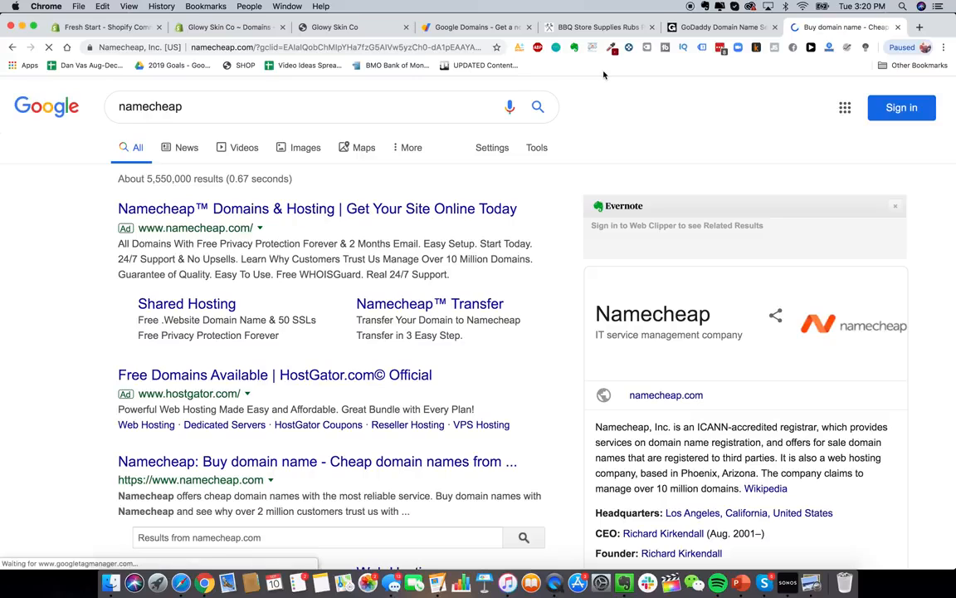
scroll(548, 303, down, 2)
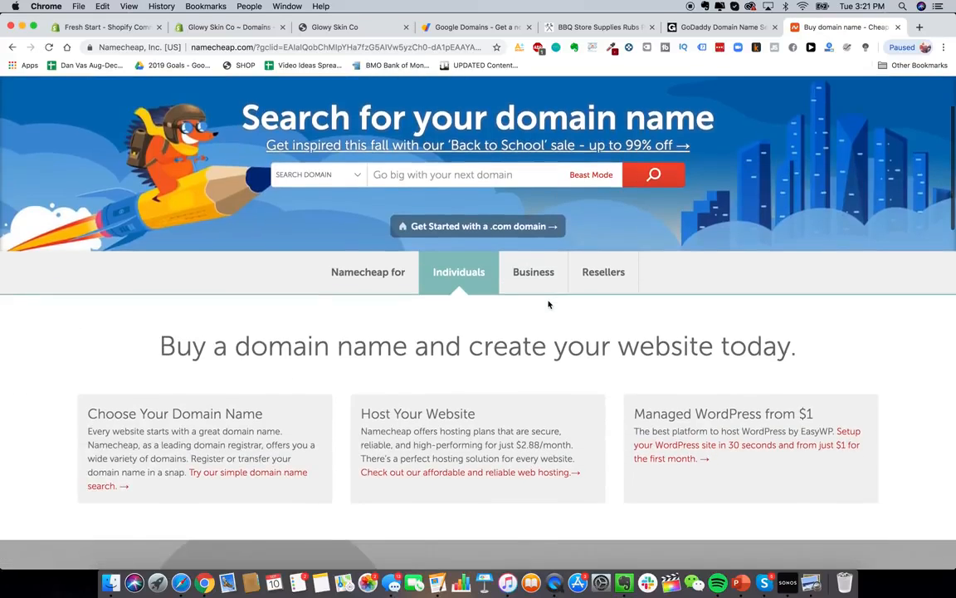
scroll(548, 301, up, 3)
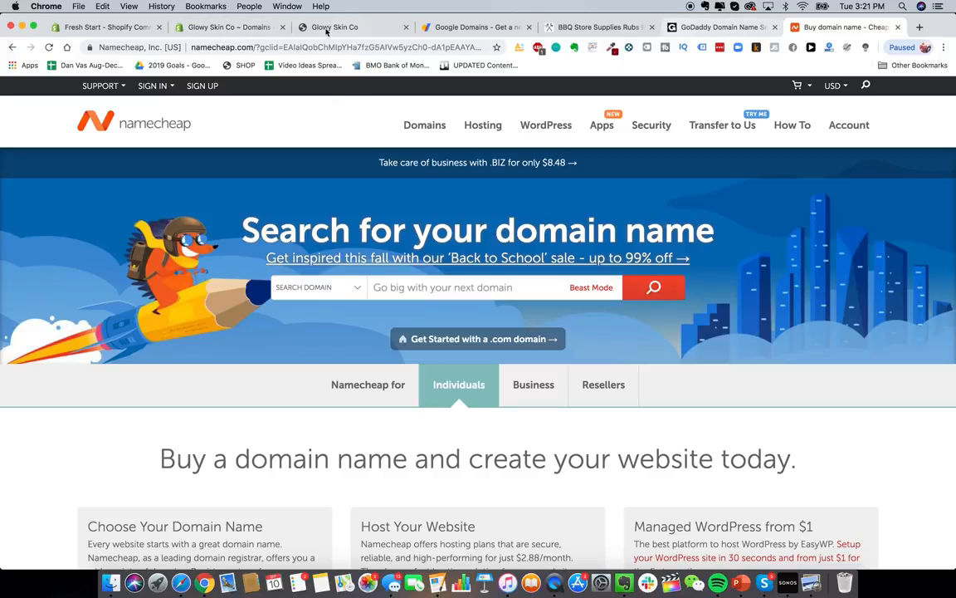
click(218, 28)
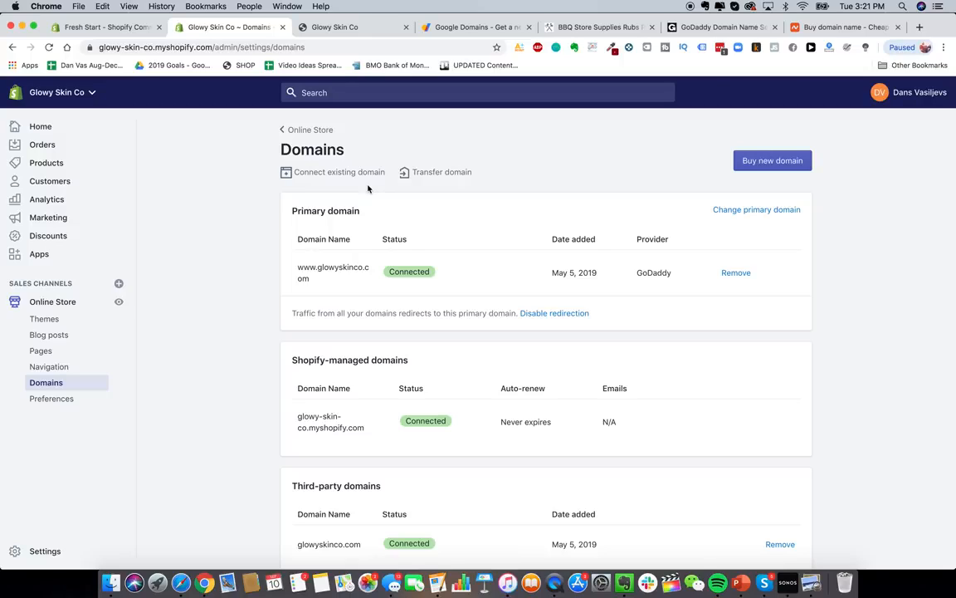
- Open the Online Store Preferences page in the Shopify admin
click(53, 405)
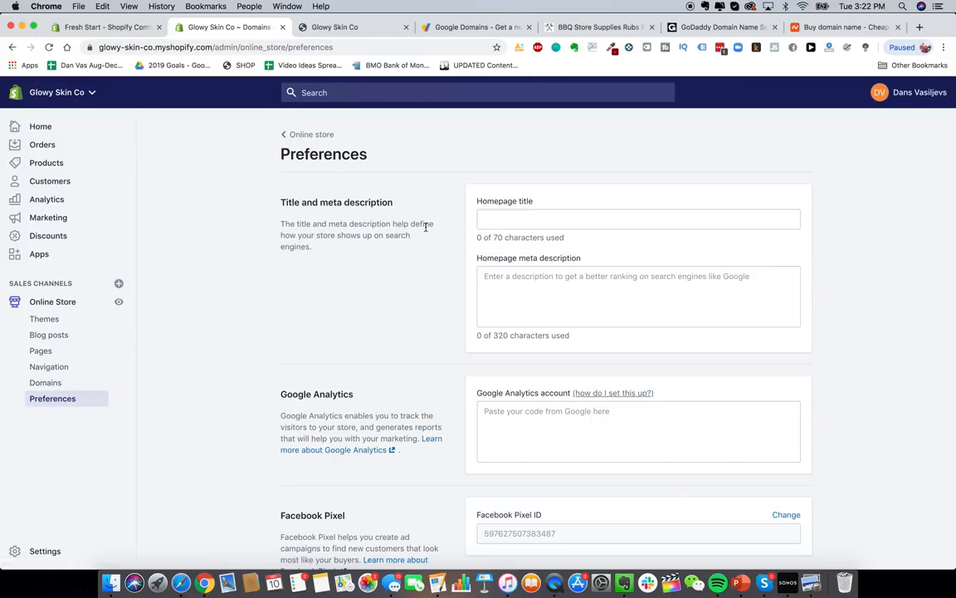
scroll(544, 232, down, 5)
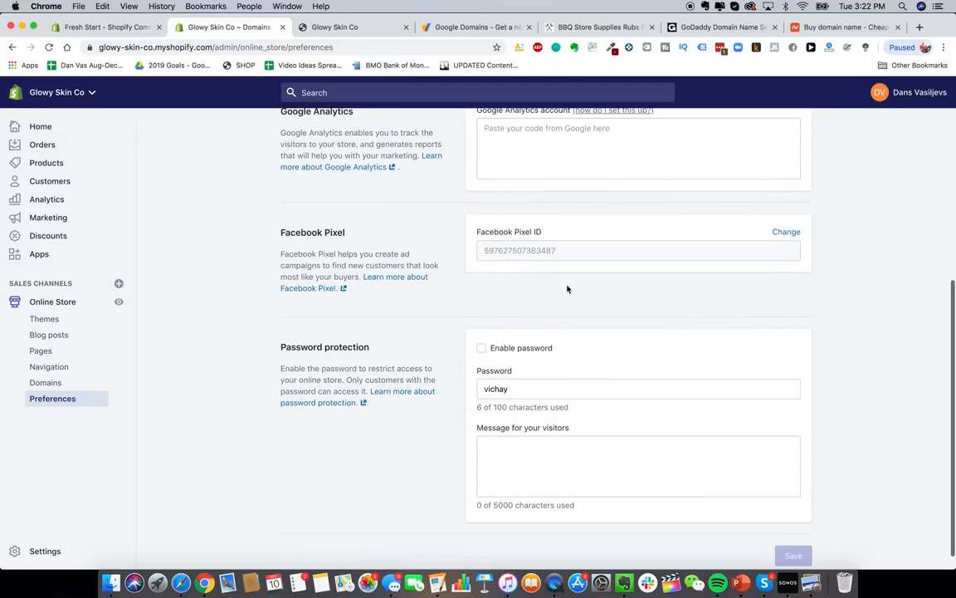
scroll(565, 288, up, 5)
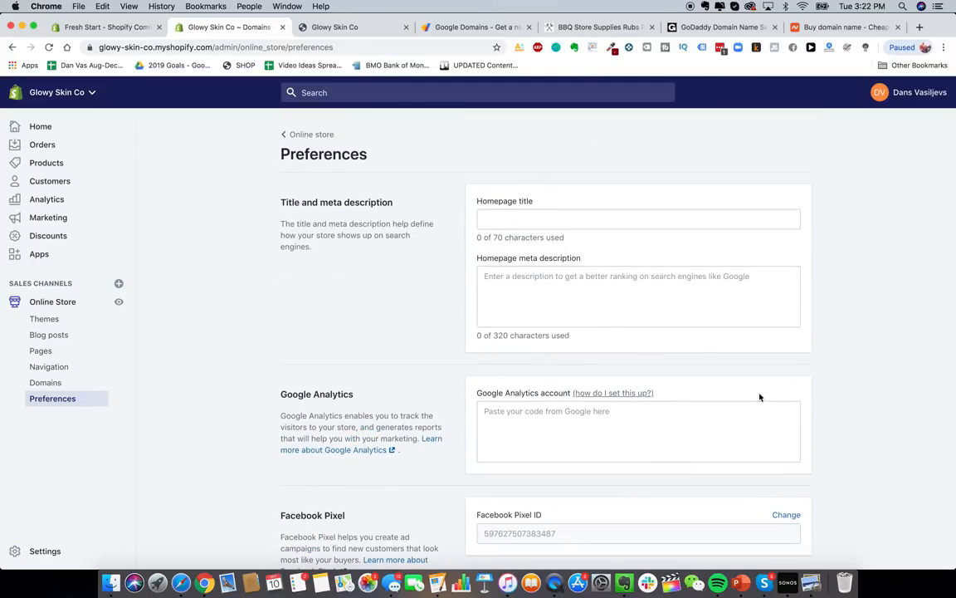
- Load the HeySilkySkin store site in another tab for reference, then return to Glowy Skin Co
click(474, 27)
click(448, 47)
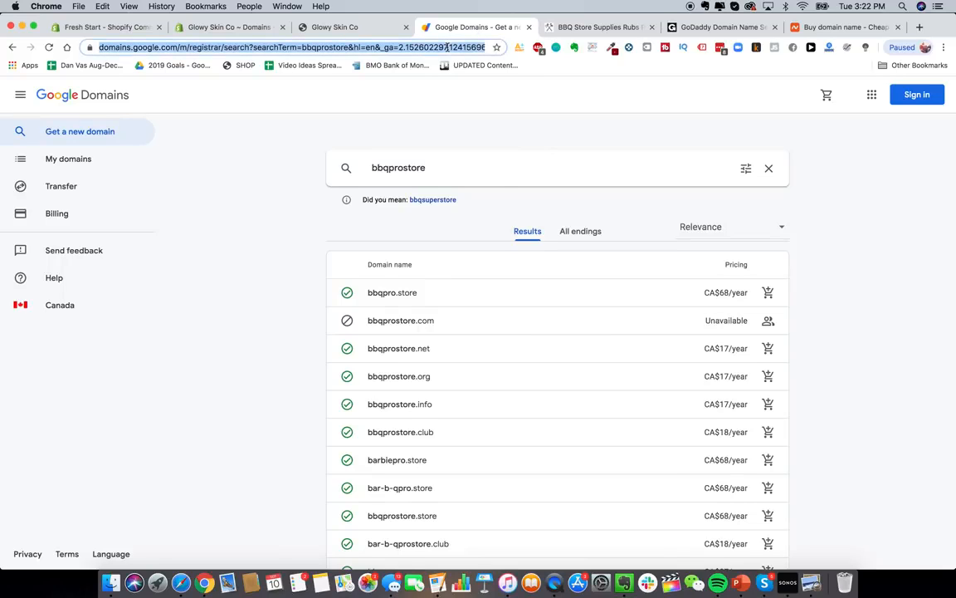
text(hey)
key(Return)
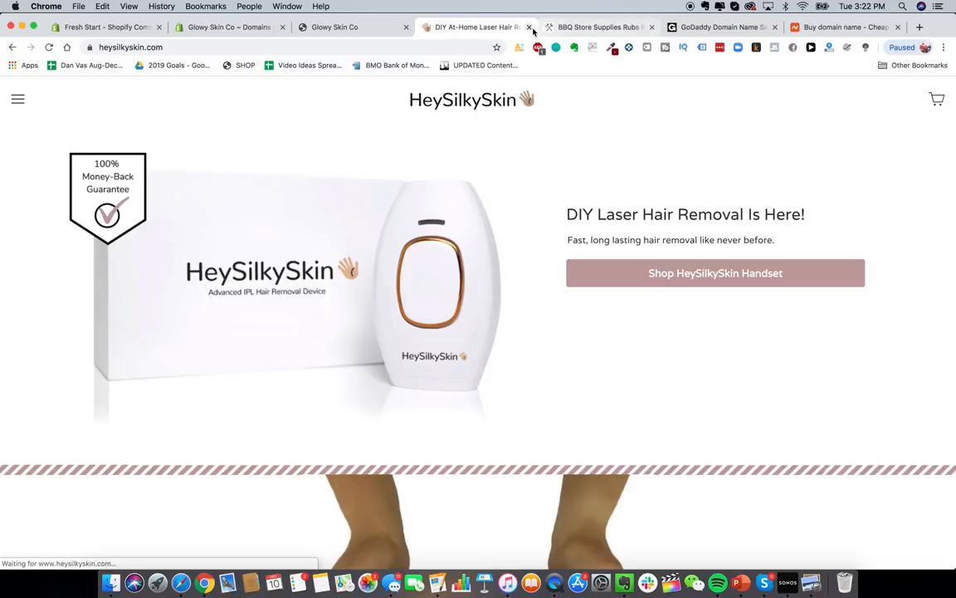
click(381, 31)
- Title the homepage 'Glowy Skin Premium Laser Hair Removal' and add a meta description on DIY laser hair removal devices
click(507, 217)
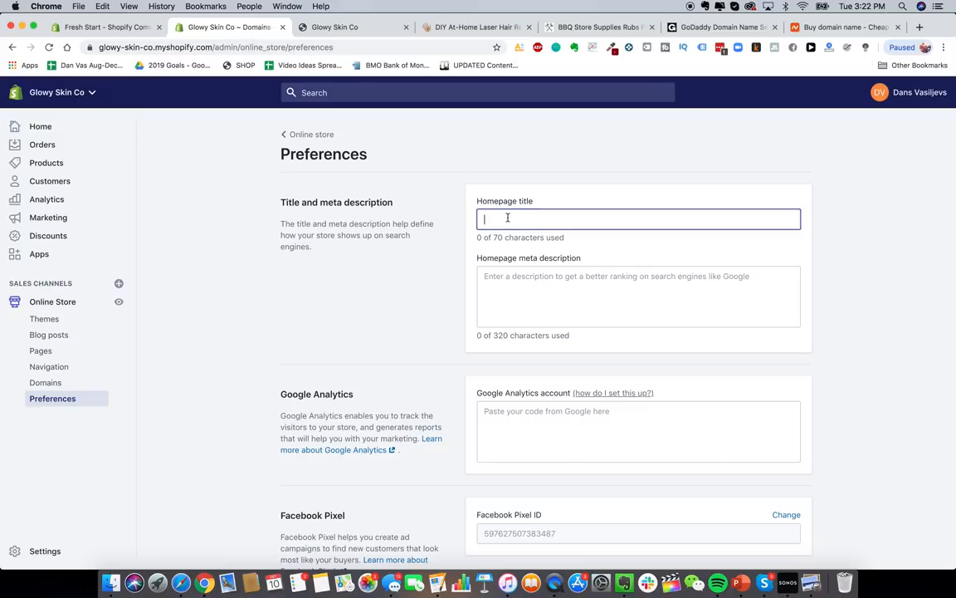
text(Glowy S)
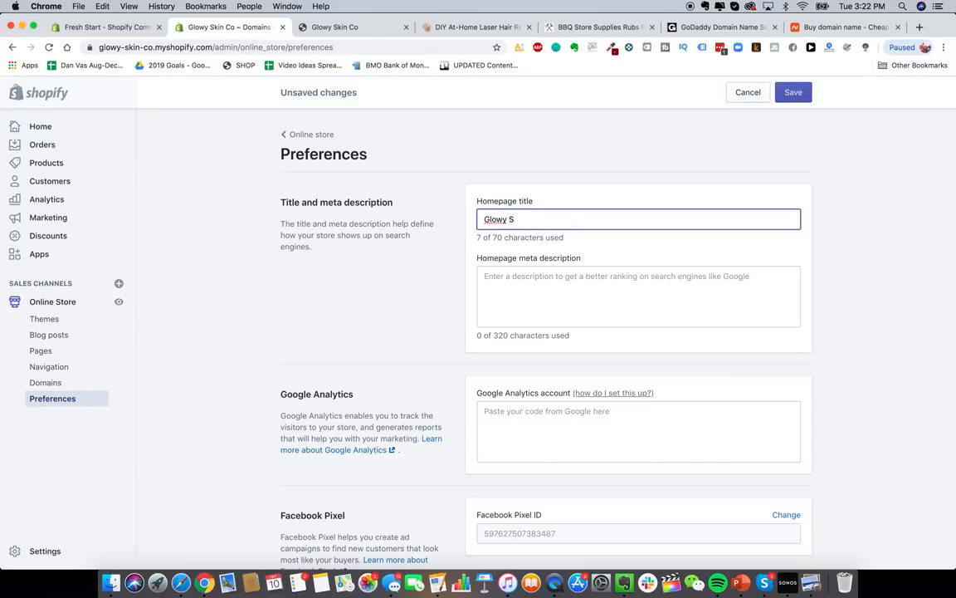
text(kin Premium Laser Hair)
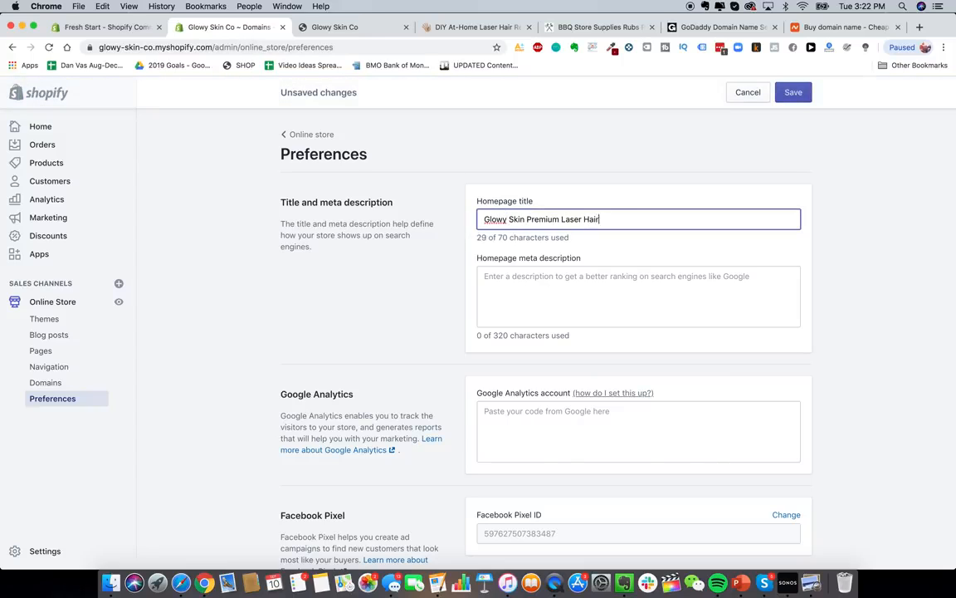
text( Removal)
click(574, 282)
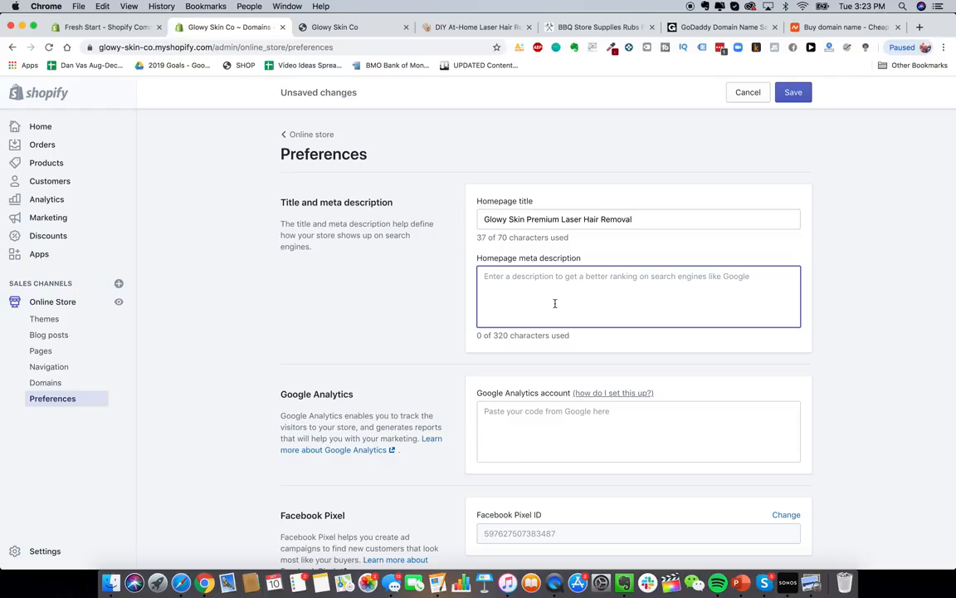
text(glowy skinp remium)
key(super+BackSpace)
text(The best)
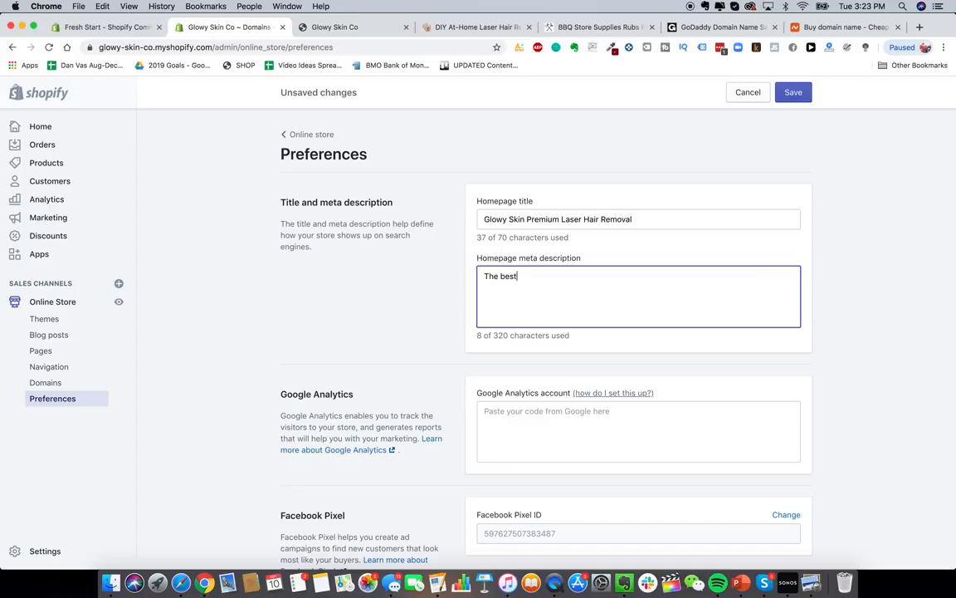
text( DIY premium l)
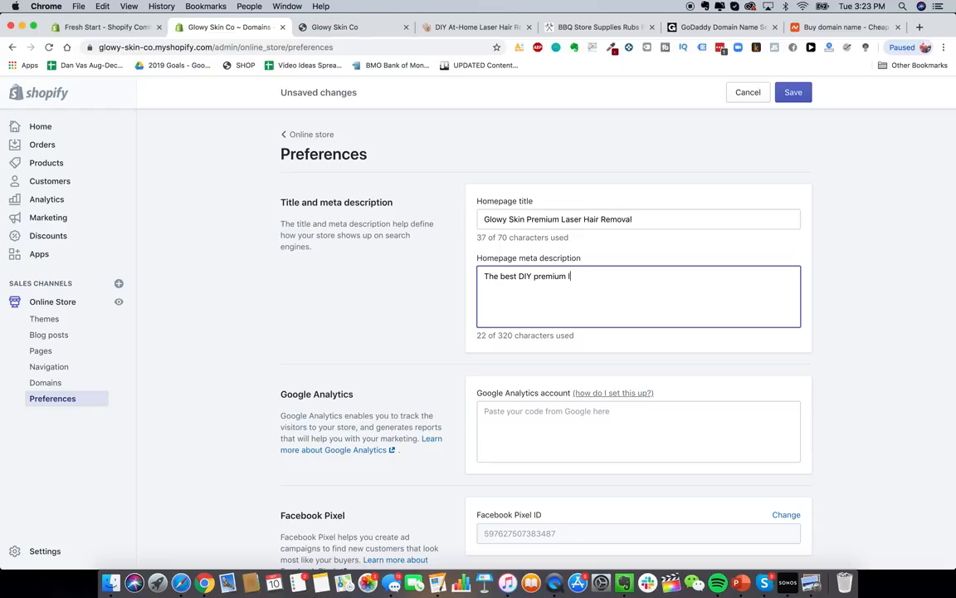
key(BackSpace)
key(BackSpace)
text(laser hair removal devices ava)
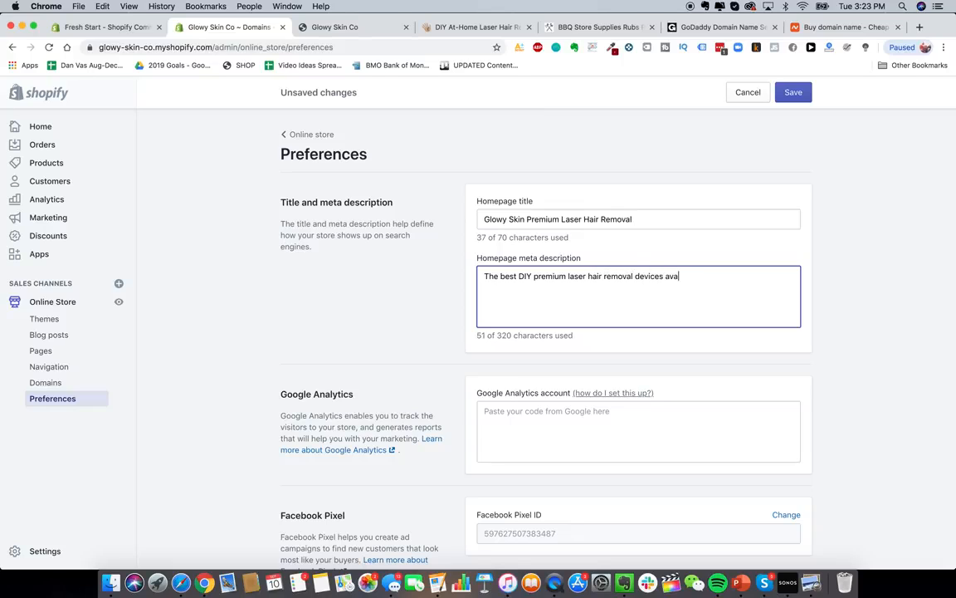
text(ilable on the market today. )
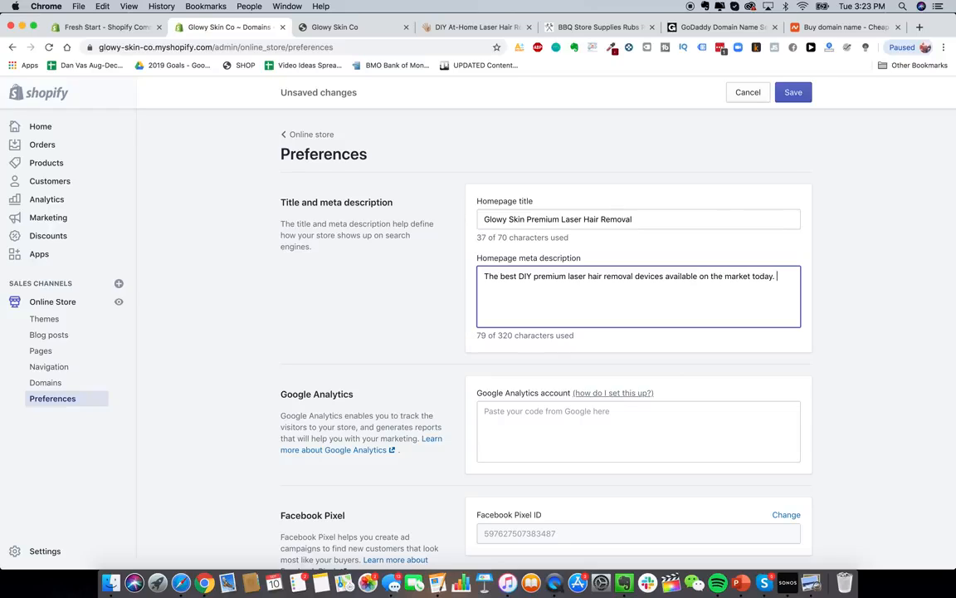
text(Remove ahir)
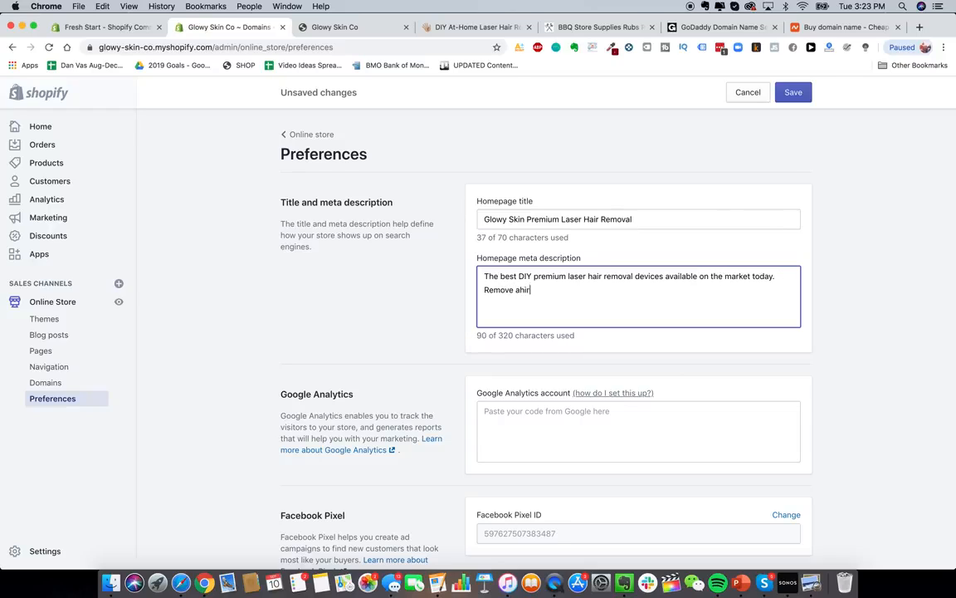
key(BackSpace)
key(BackSpace)
text(hair easi)
text(ly and automatically ...)
text(from t)
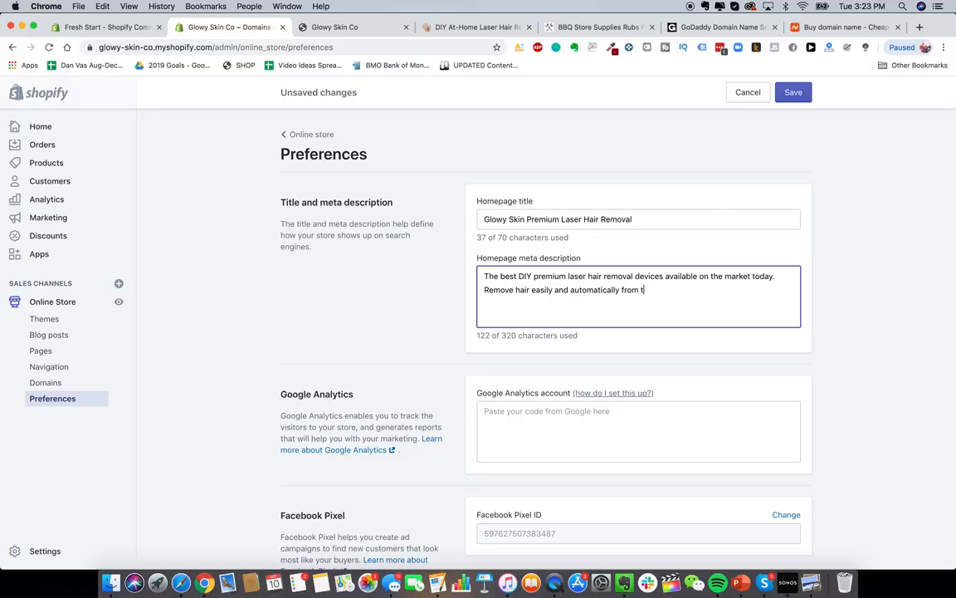
text(he comfort of your home.)
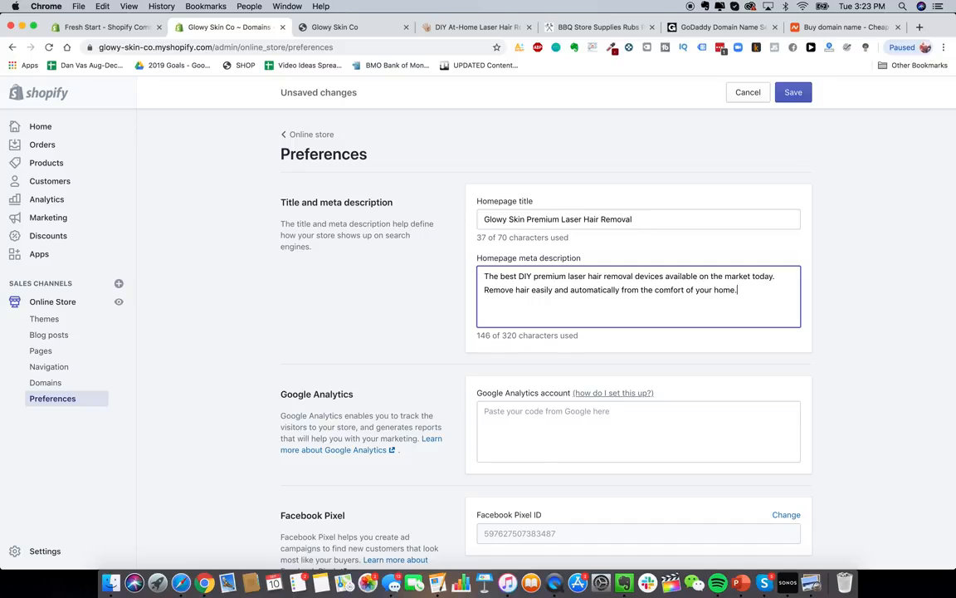
click(395, 262)
scroll(395, 262, down, 3)
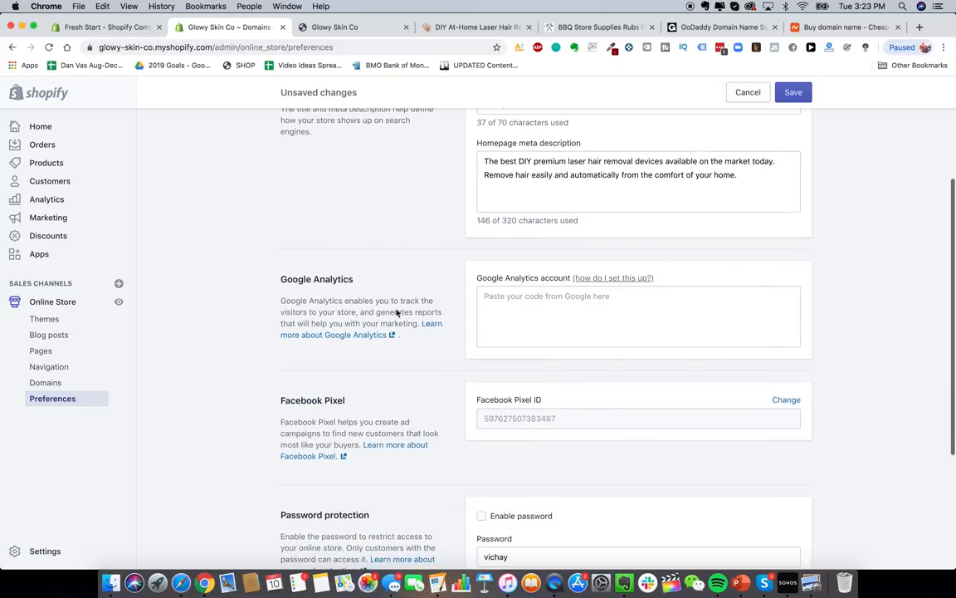
scroll(529, 290, up, 3)
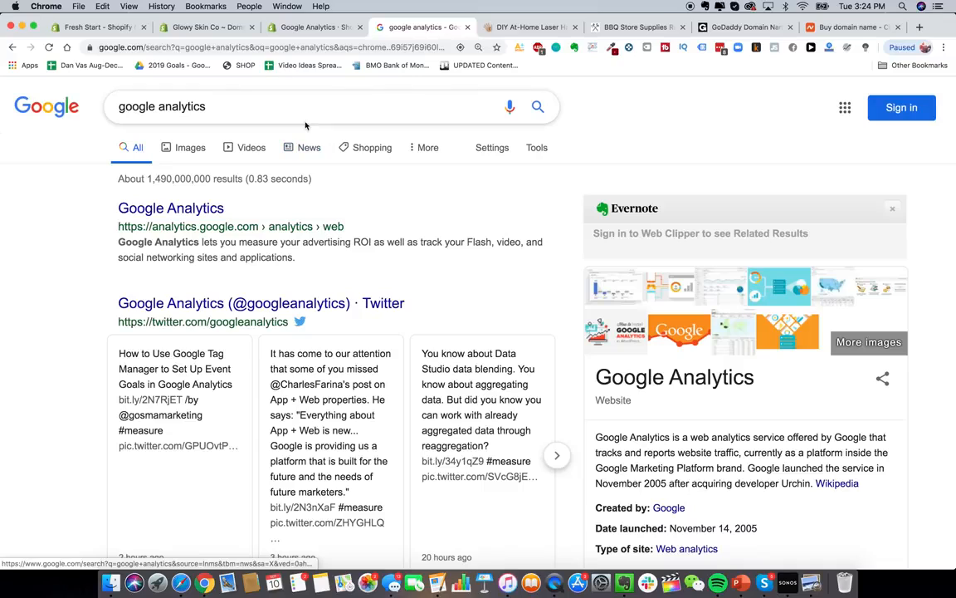
- Open the Google Analytics result at analytics.google.com
click(171, 207)
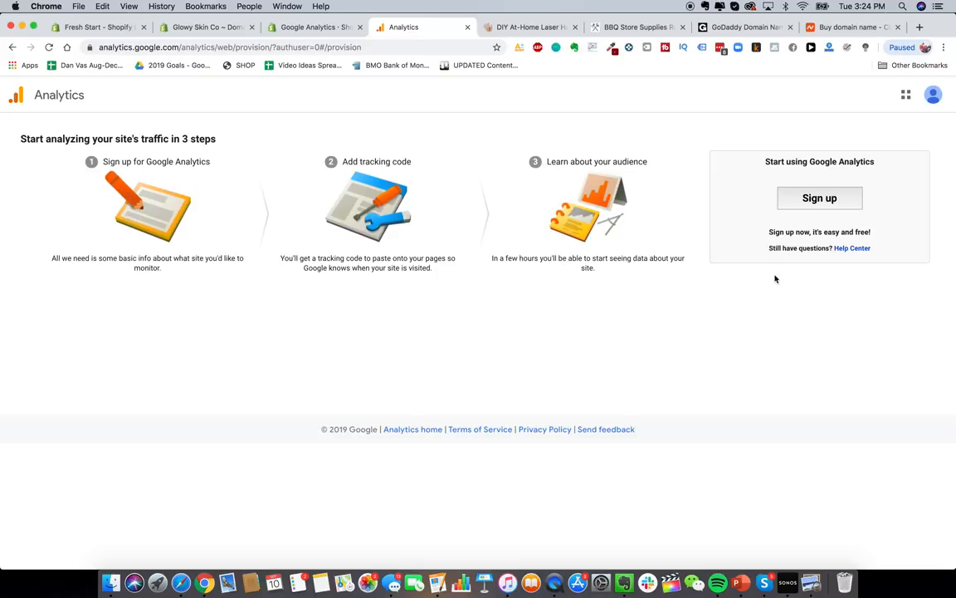
- Start the Google Analytics sign-up and name the account Glowy
click(822, 197)
scroll(151, 216, down, 1)
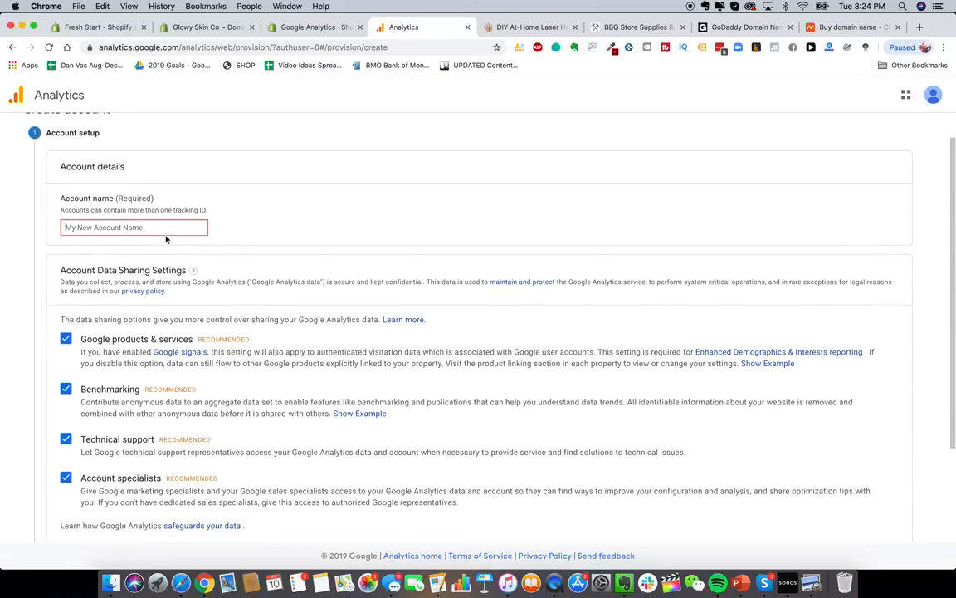
scroll(211, 251, down, 1)
text(Glowy Skin)
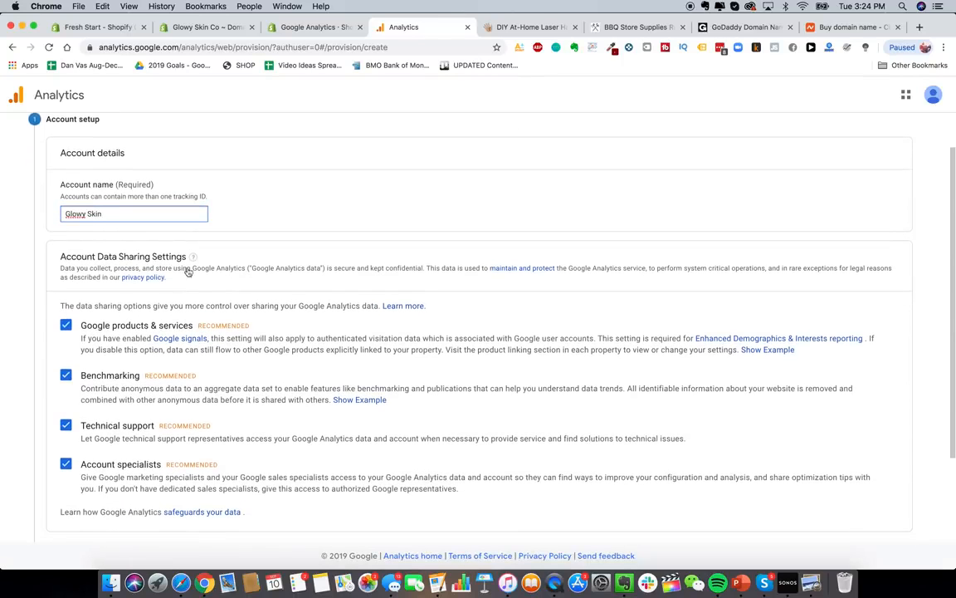
scroll(187, 274, down, 3)
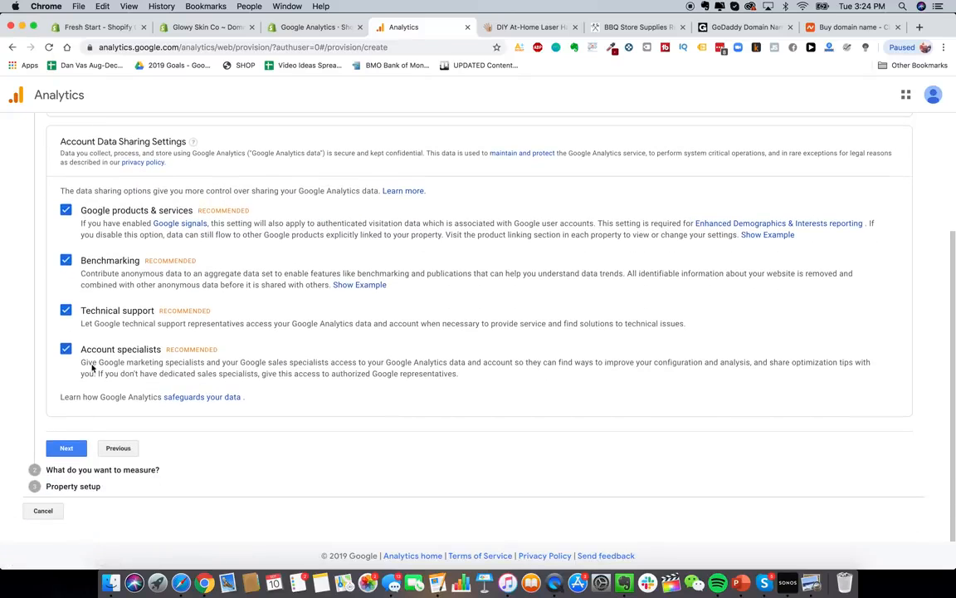
click(67, 448)
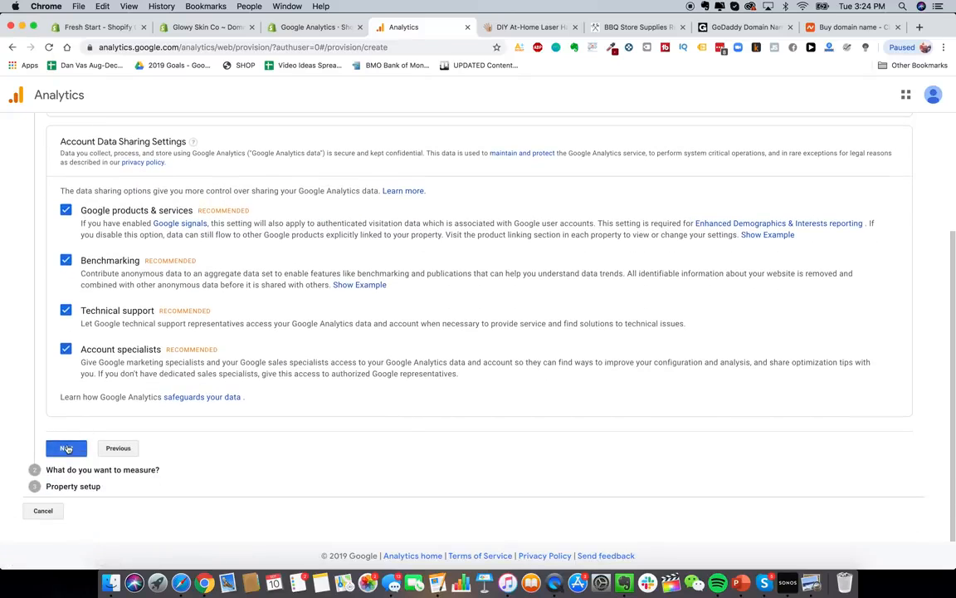
scroll(362, 353, down, 2)
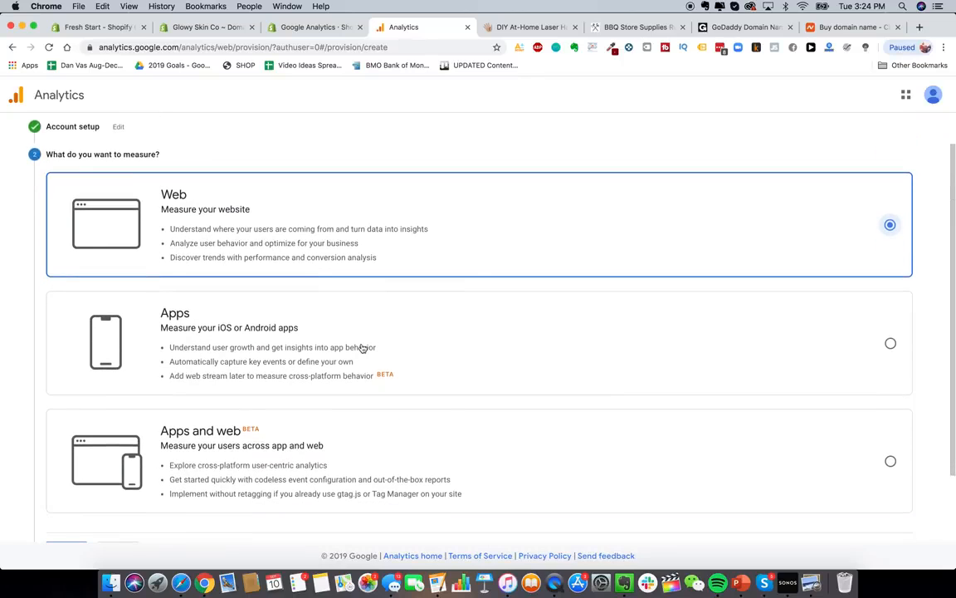
scroll(361, 309, down, 3)
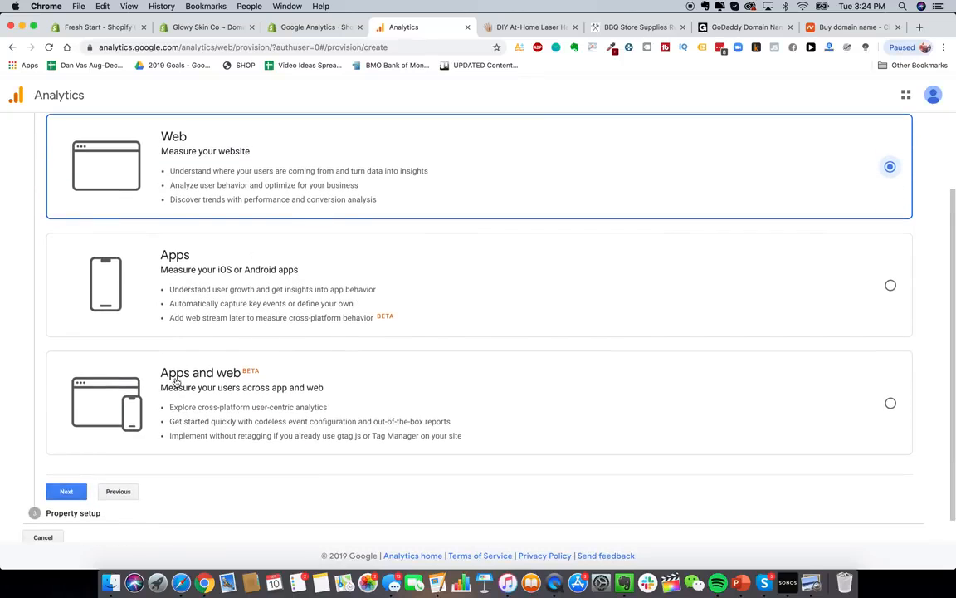
scroll(249, 374, down, 1)
click(70, 465)
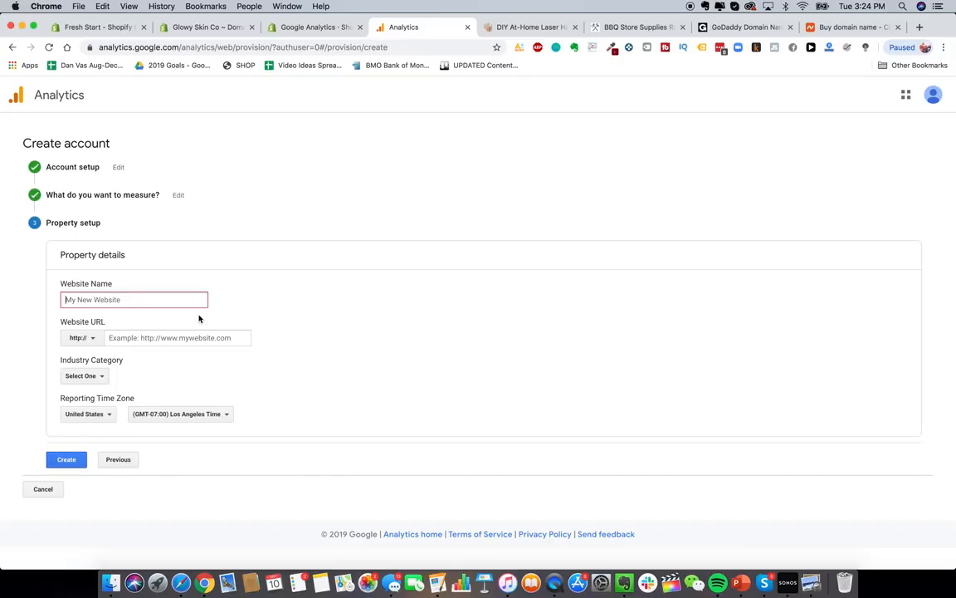
text(Glowy Skin)
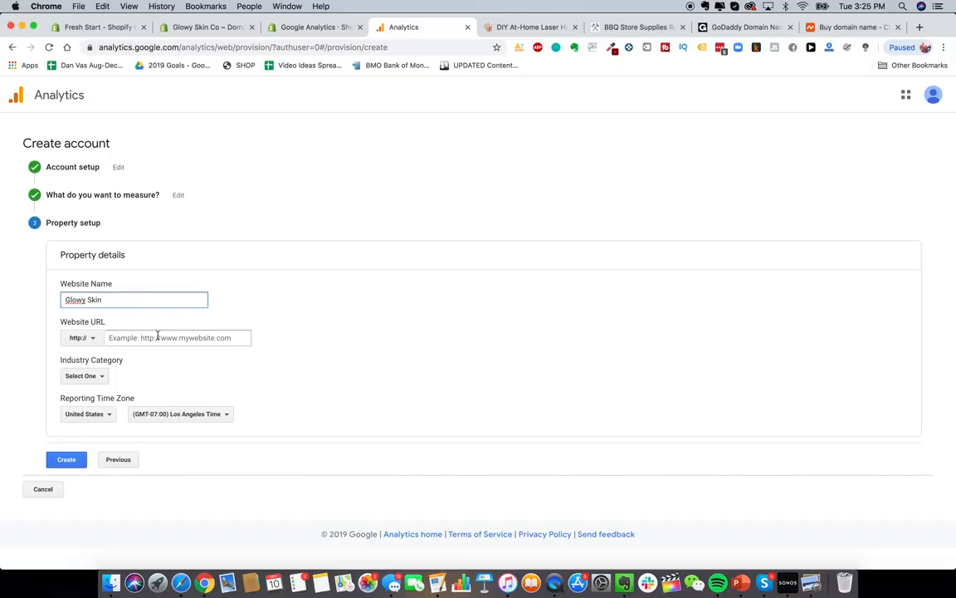
click(79, 337)
click(93, 376)
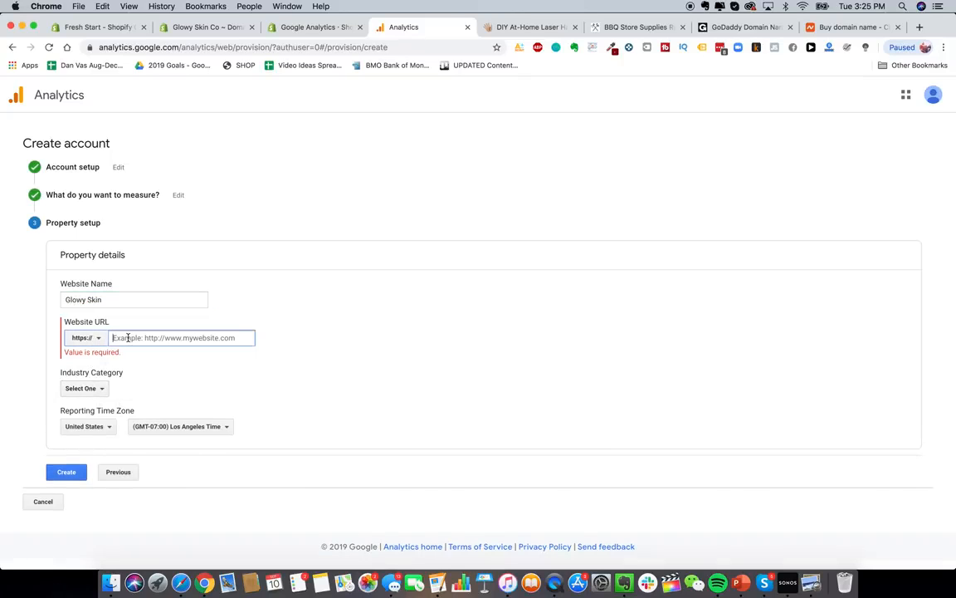
click(122, 337)
text(www.glowyskinco.com)
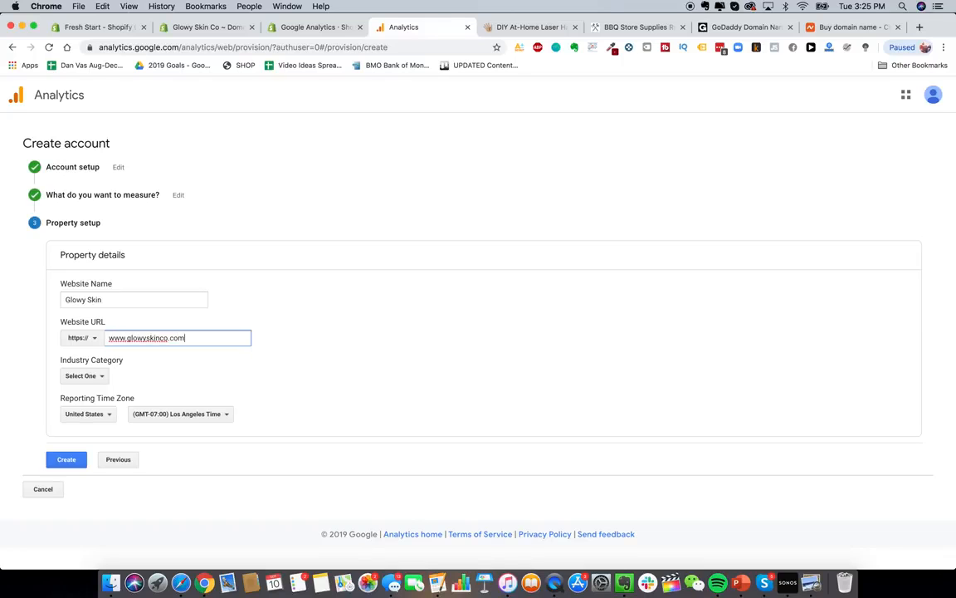
- Set the industry category to Shopping
click(84, 376)
scroll(106, 416, down, 3)
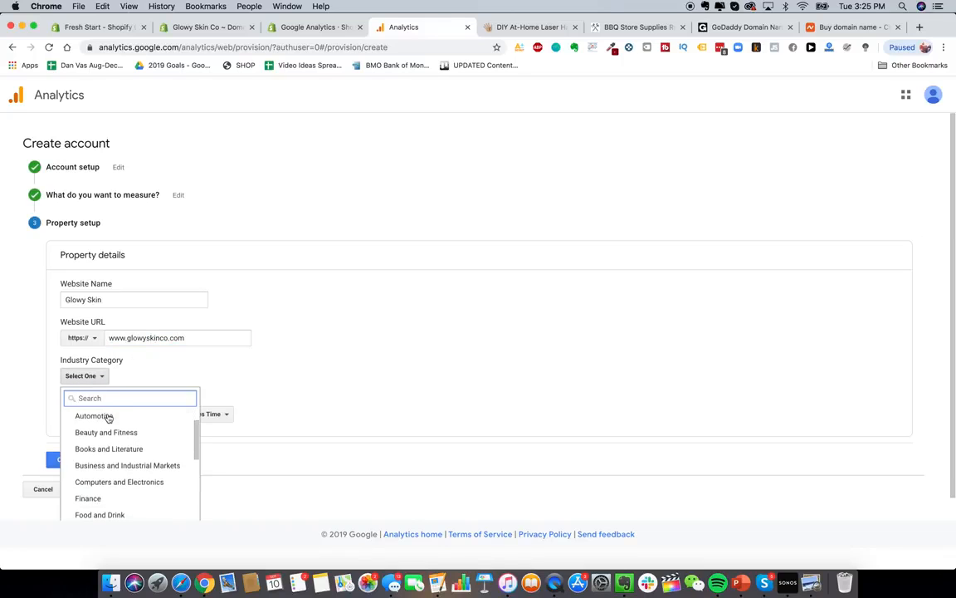
scroll(108, 418, down, 5)
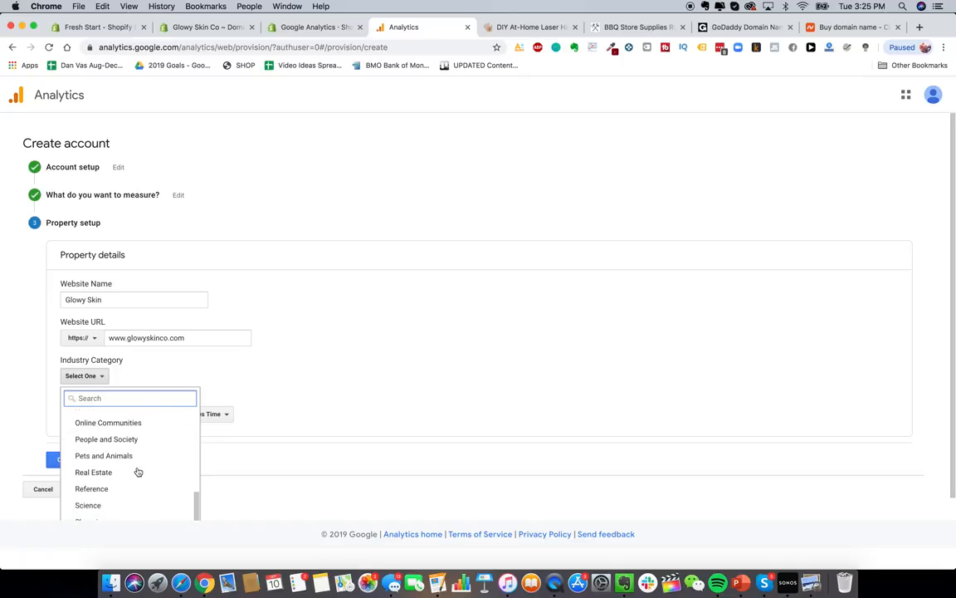
scroll(137, 471, up, 3)
scroll(137, 471, up, 2)
text(retail)
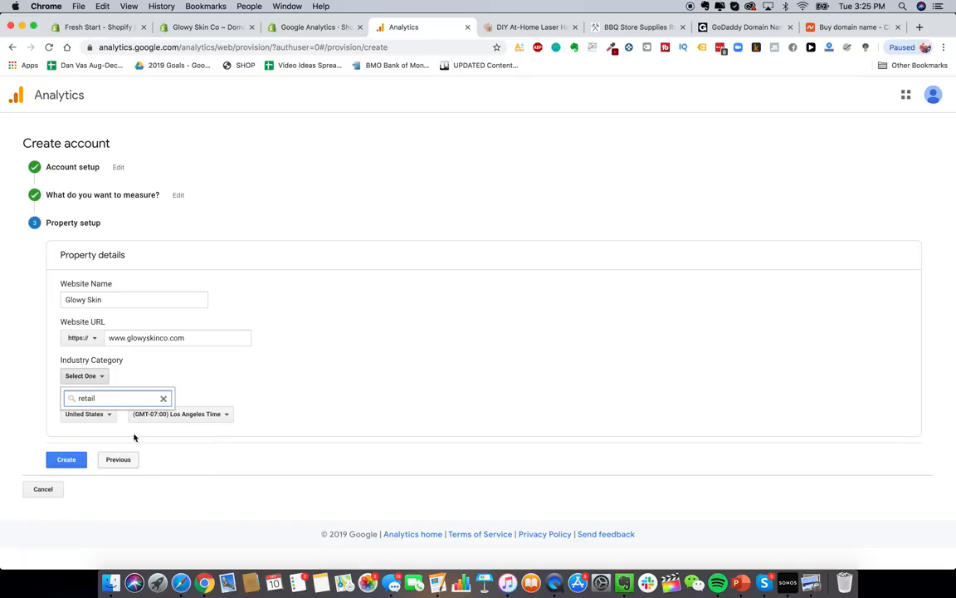
key(BackSpace)
key(BackSpace)
key(BackSpace)
key(BackSpace)
key(BackSpace)
key(BackSpace)
scroll(137, 453, down, 1)
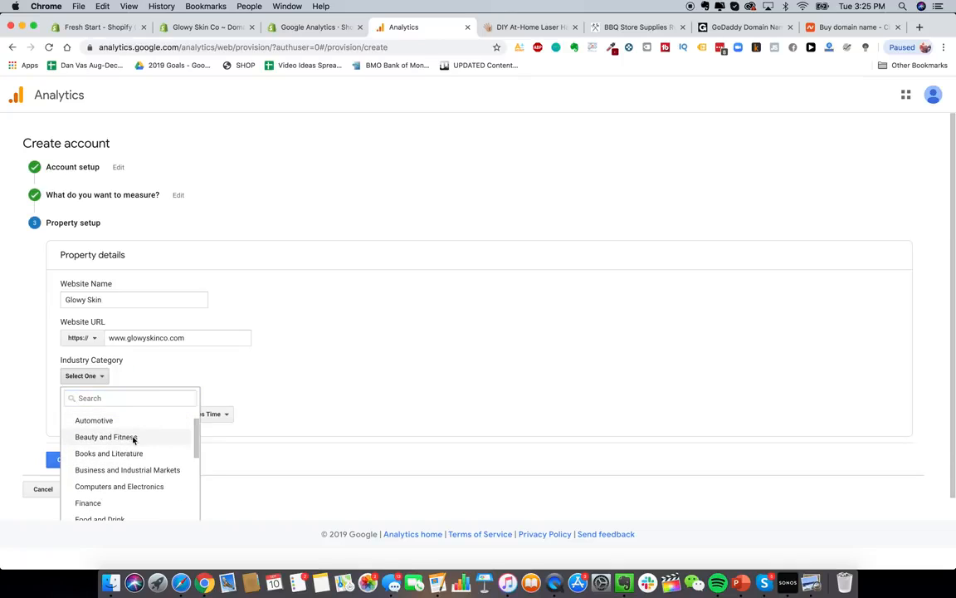
click(132, 435)
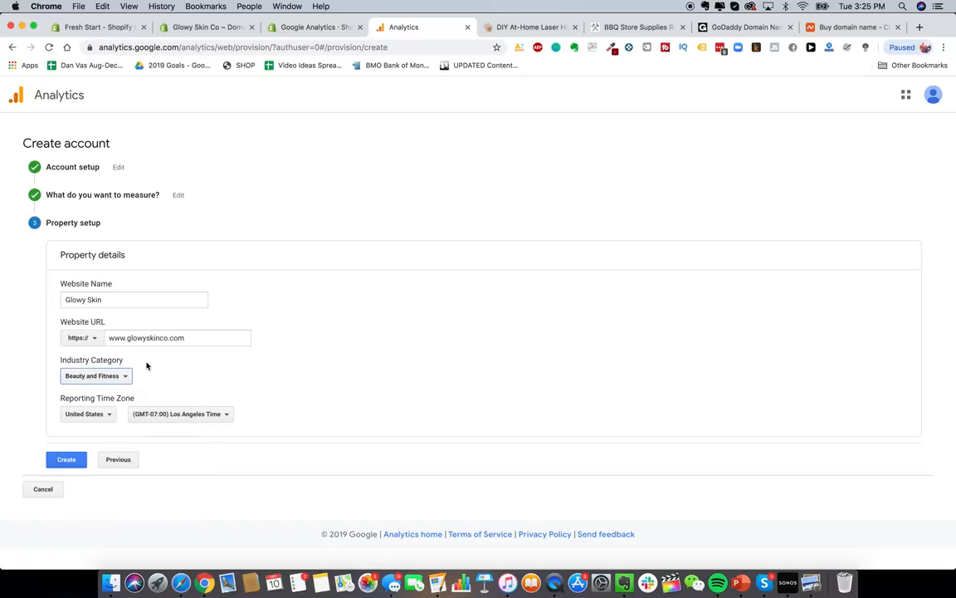
click(101, 376)
scroll(113, 472, down, 10)
click(108, 483)
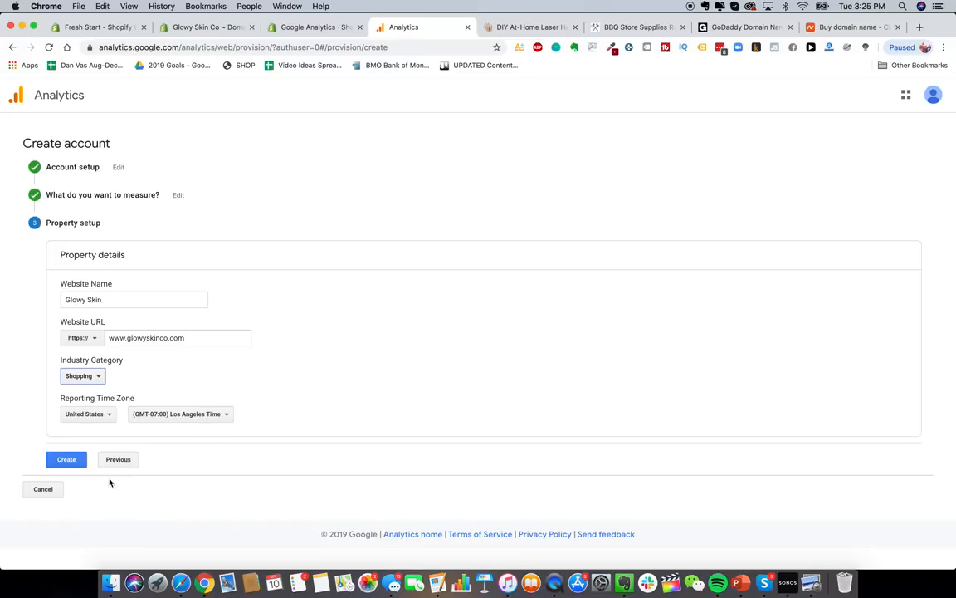
- Choose (GMT-04:00) New York Time as the reporting time zone and create the property
click(223, 417)
scroll(210, 330, down, 2)
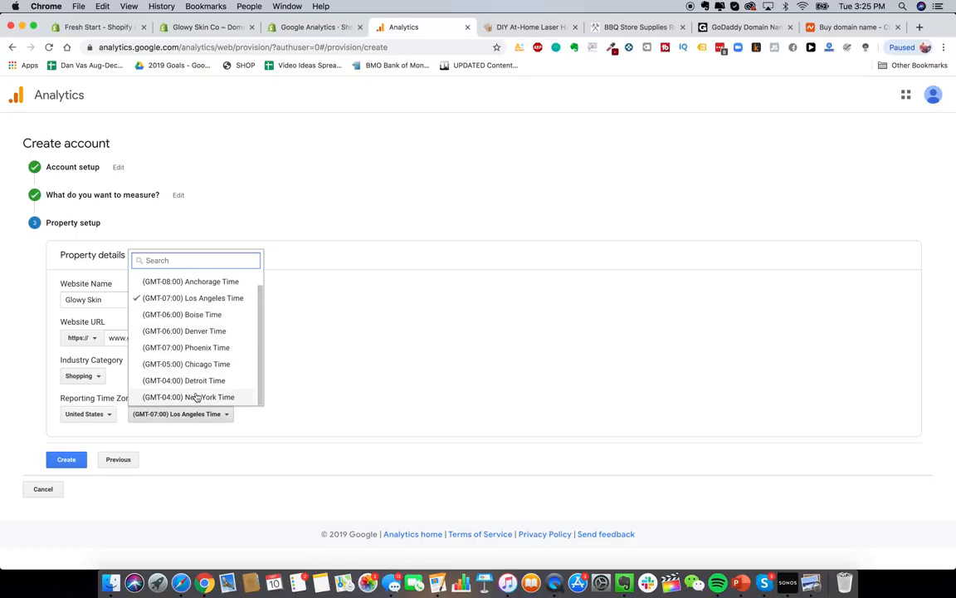
click(191, 397)
click(67, 459)
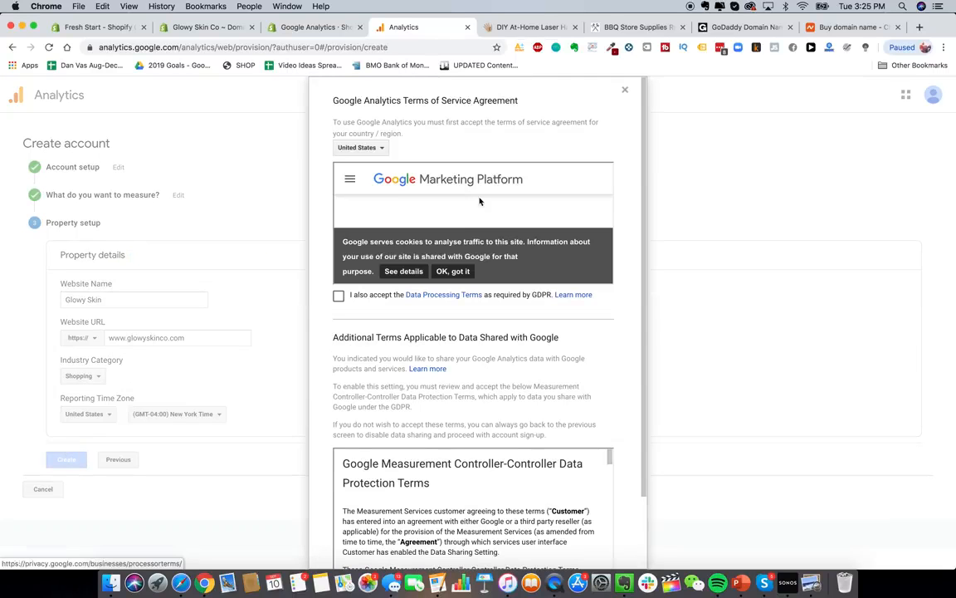
- Tick both GDPR data-protection checkboxes and accept the Google Analytics terms of service
click(339, 296)
scroll(341, 308, down, 2)
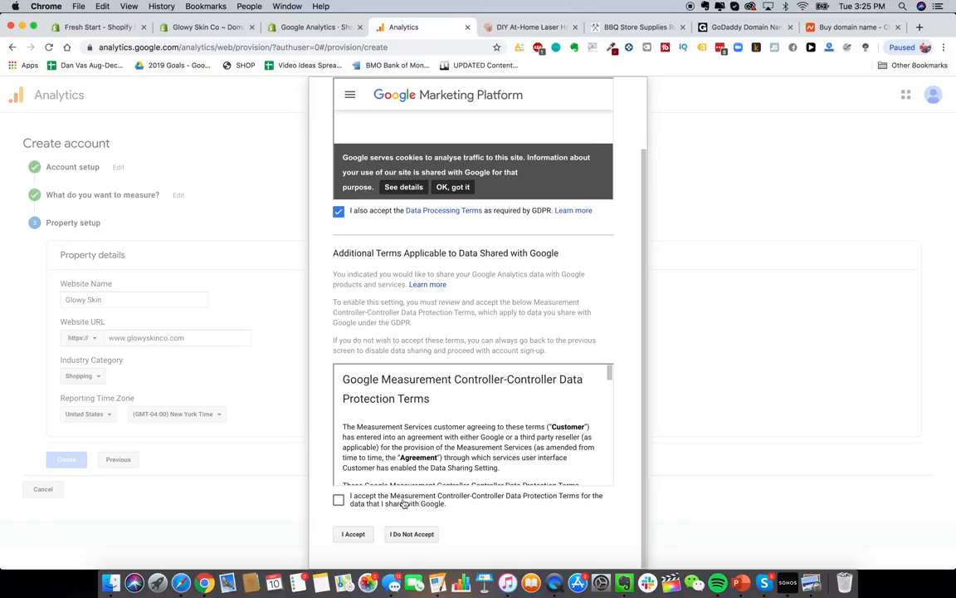
click(339, 499)
click(354, 534)
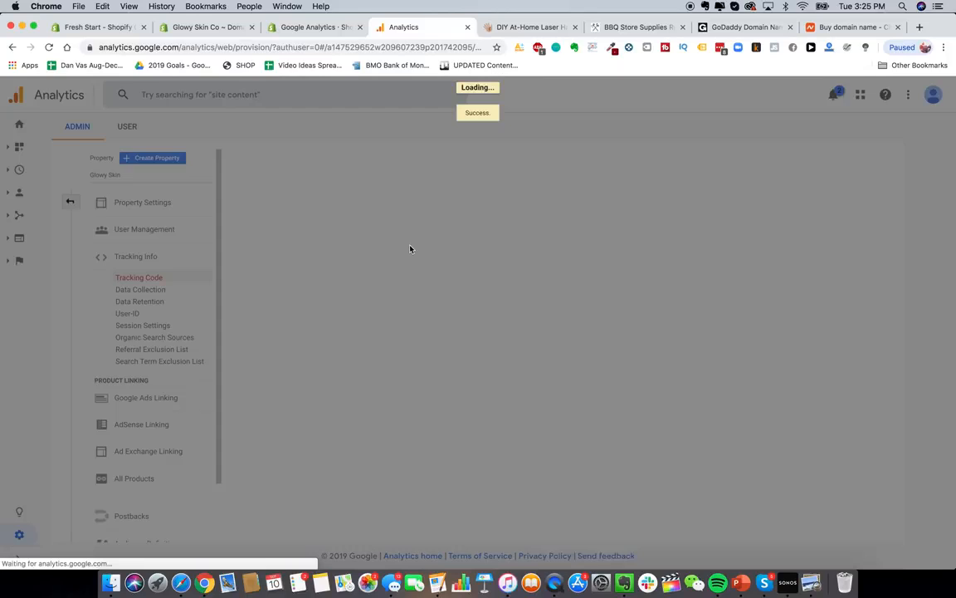
- Dismiss the app promotion and search hint, then select the Global Site Tag code
click(734, 523)
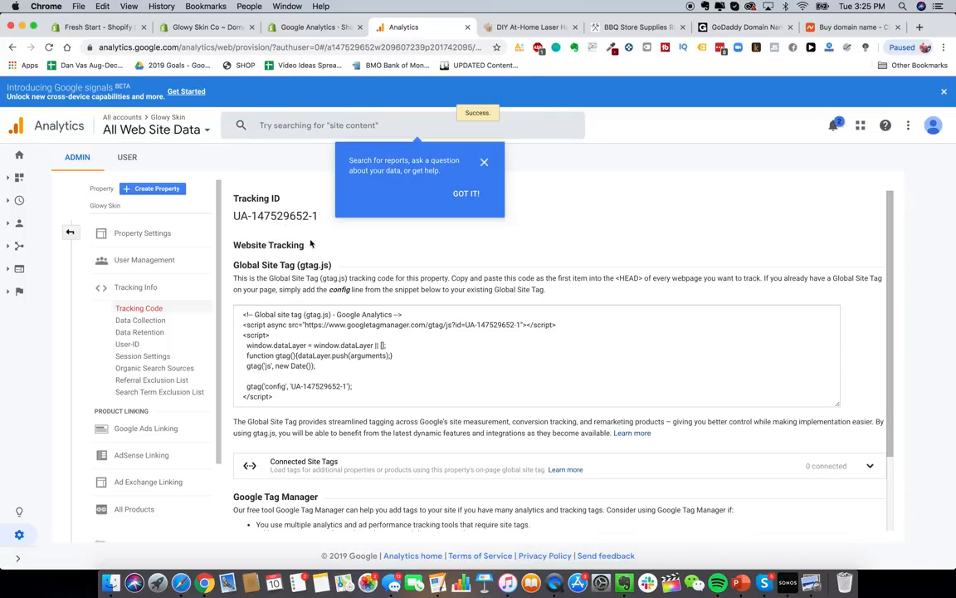
click(485, 163)
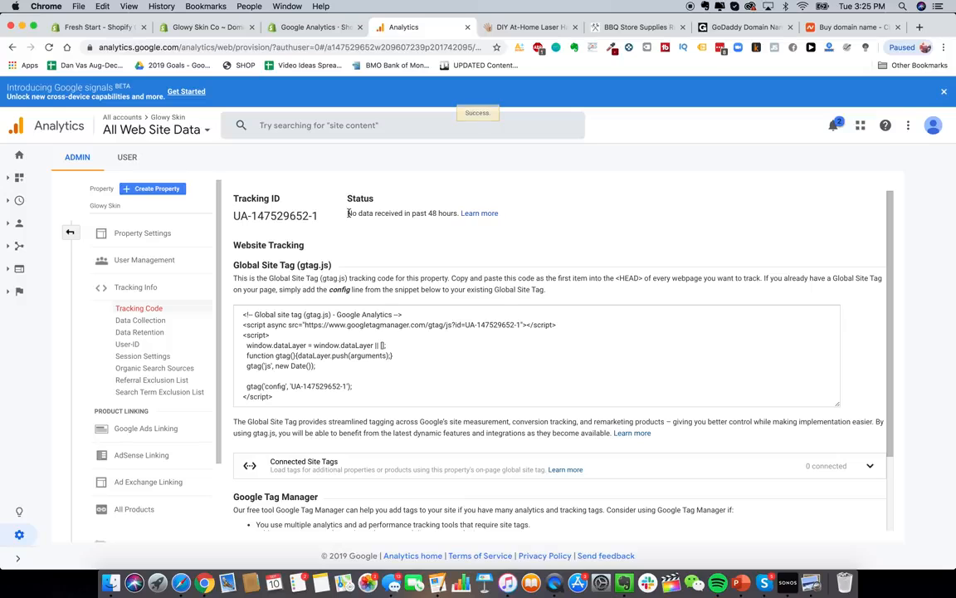
scroll(361, 287, down, 3)
scroll(361, 287, up, 3)
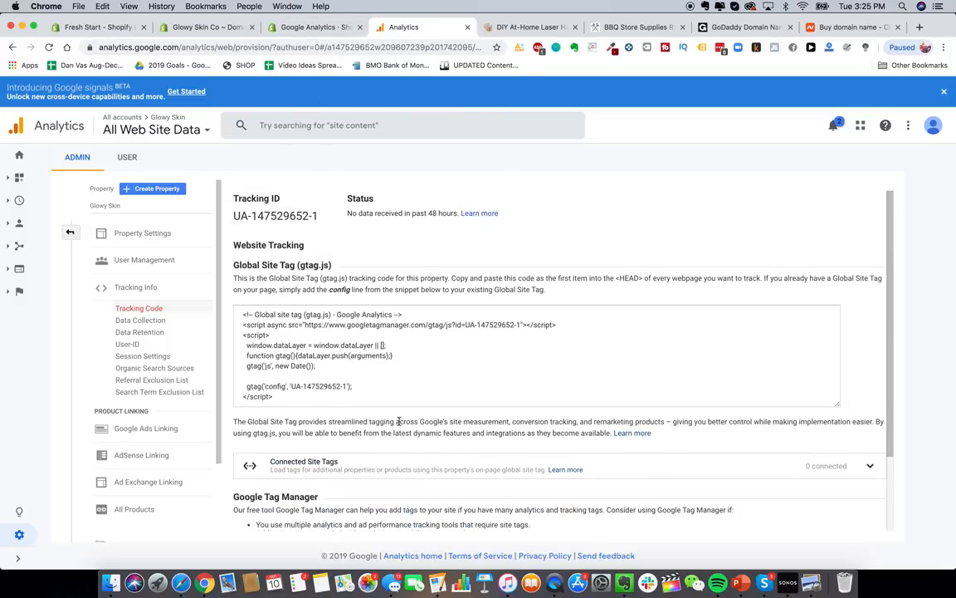
click(360, 352)
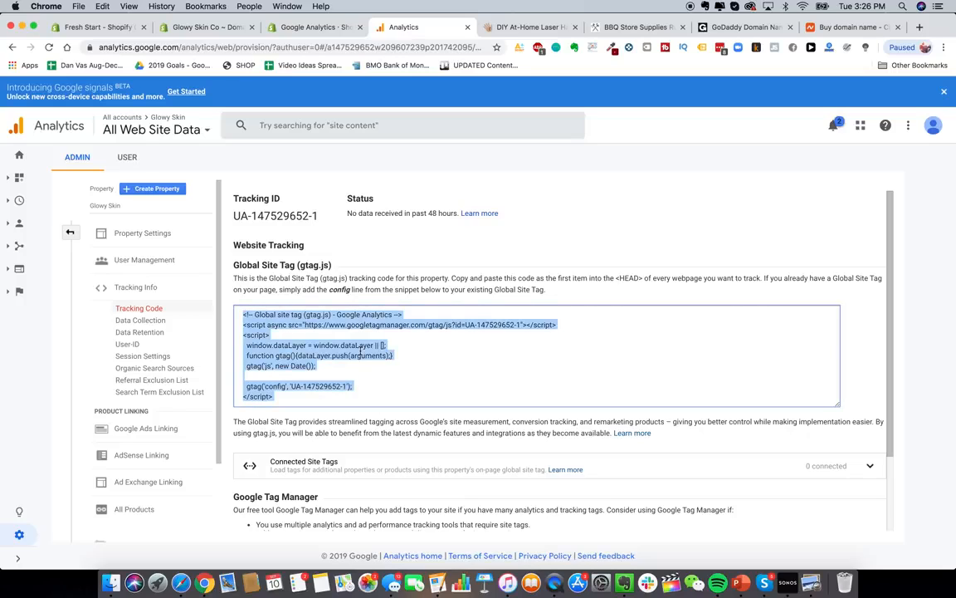
- Copy the tracking code and paste it into Shopify's Google Analytics account box
right_click(295, 360)
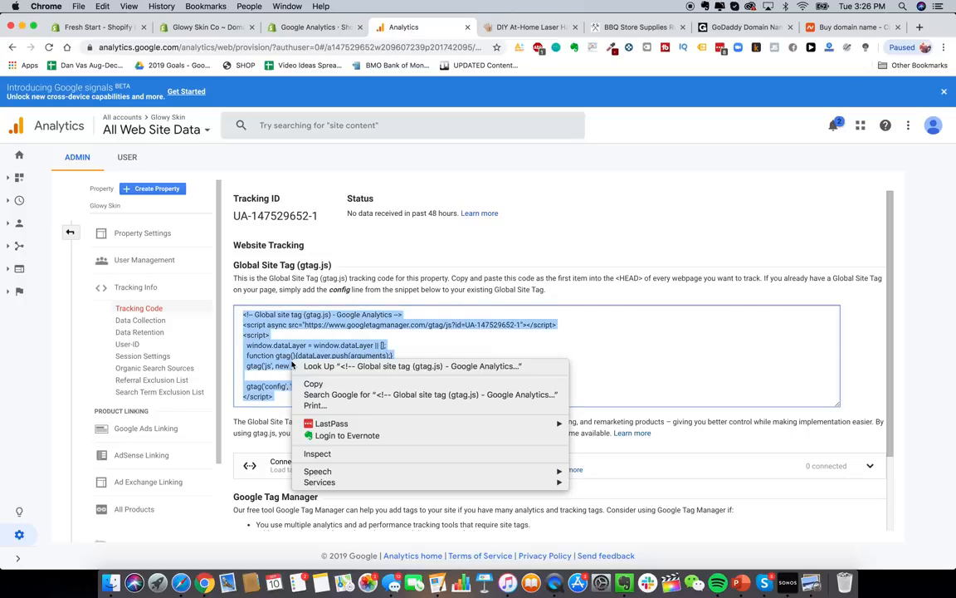
click(340, 383)
click(197, 30)
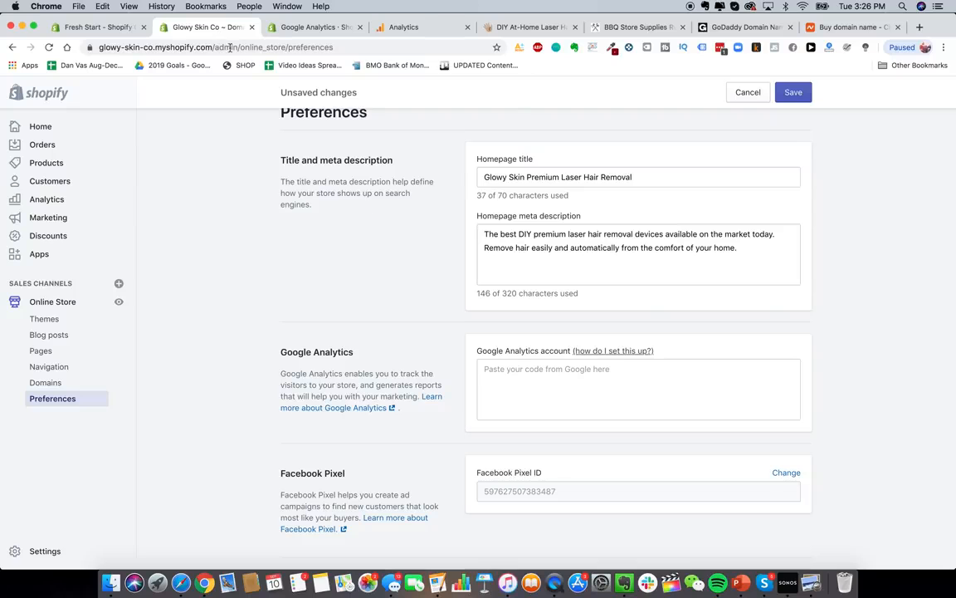
click(598, 404)
key(ctrl+v)
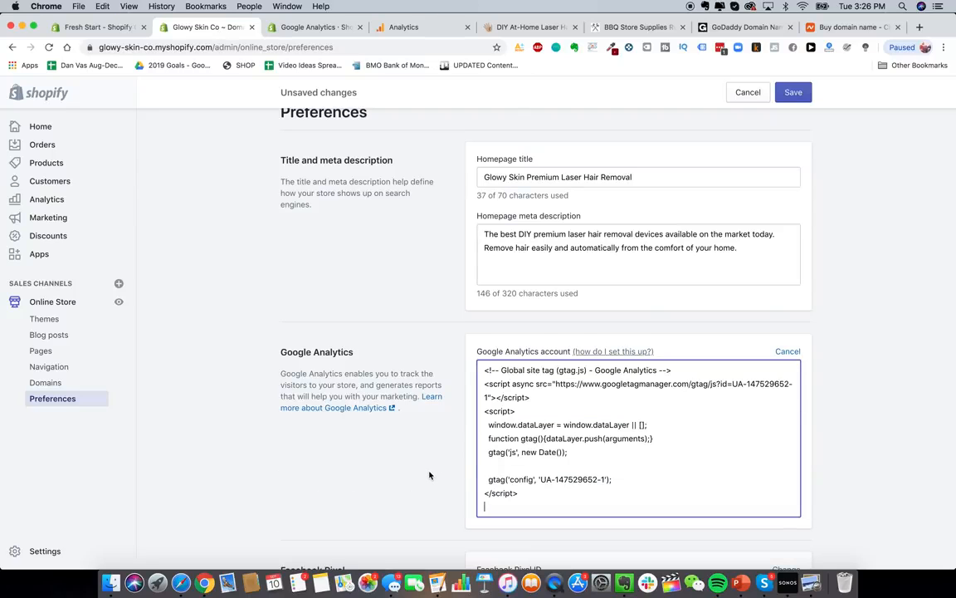
scroll(429, 475, down, 4)
scroll(429, 474, up, 4)
scroll(429, 478, down, 7)
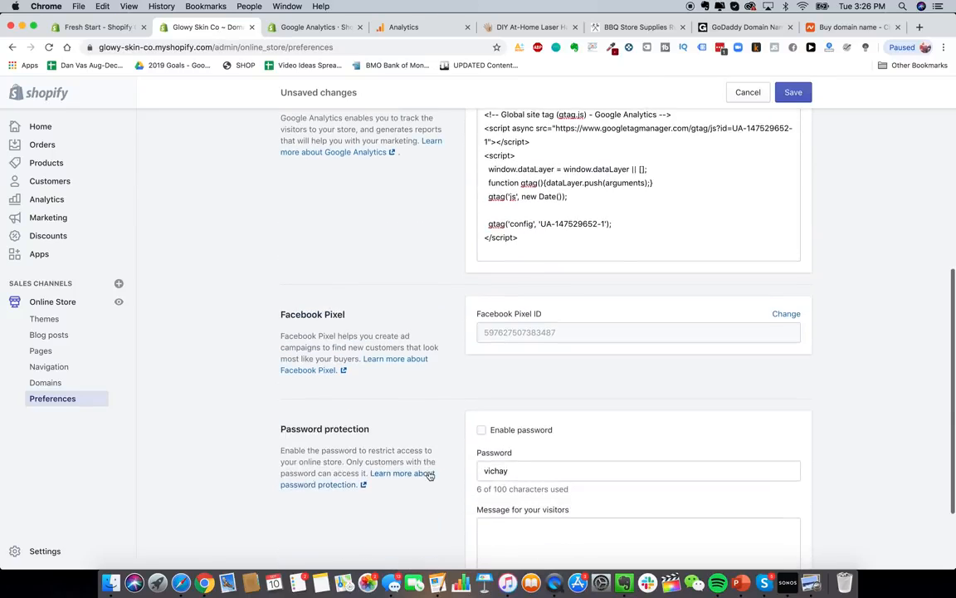
scroll(446, 418, up, 1)
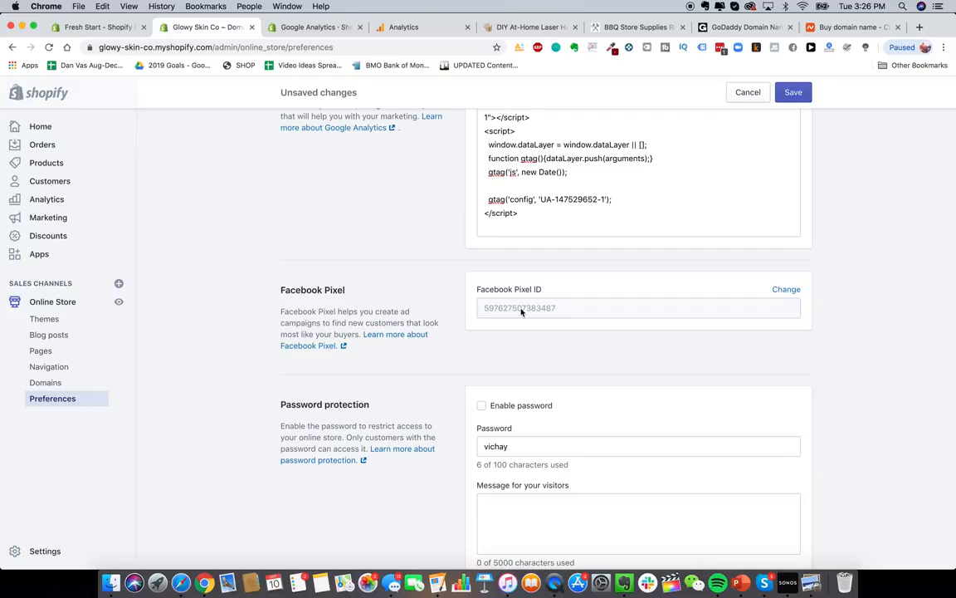
scroll(478, 311, down, 1)
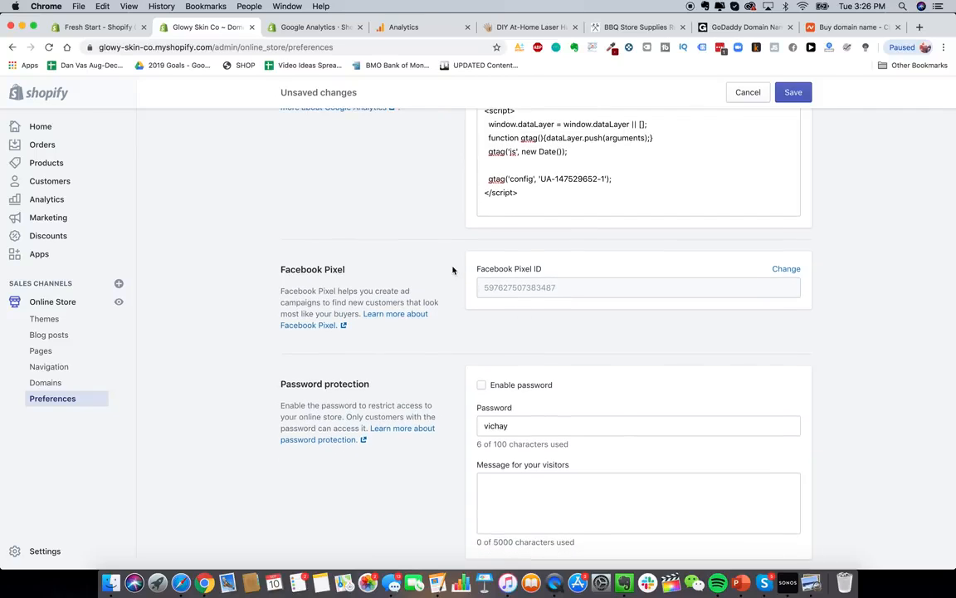
scroll(453, 269, down, 3)
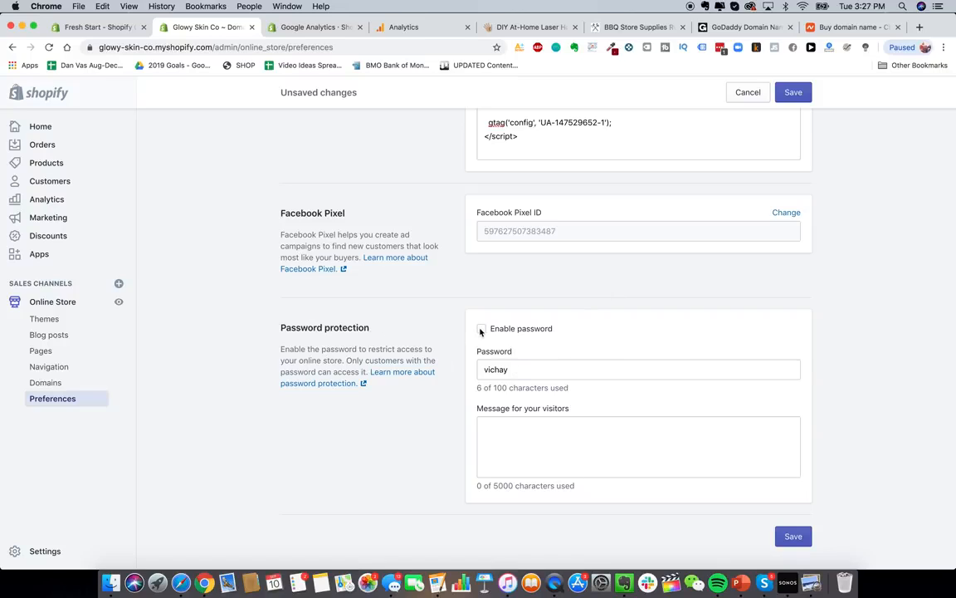
- Remove the storefront password and save the preferences
double_click(521, 370)
key(BackSpace)
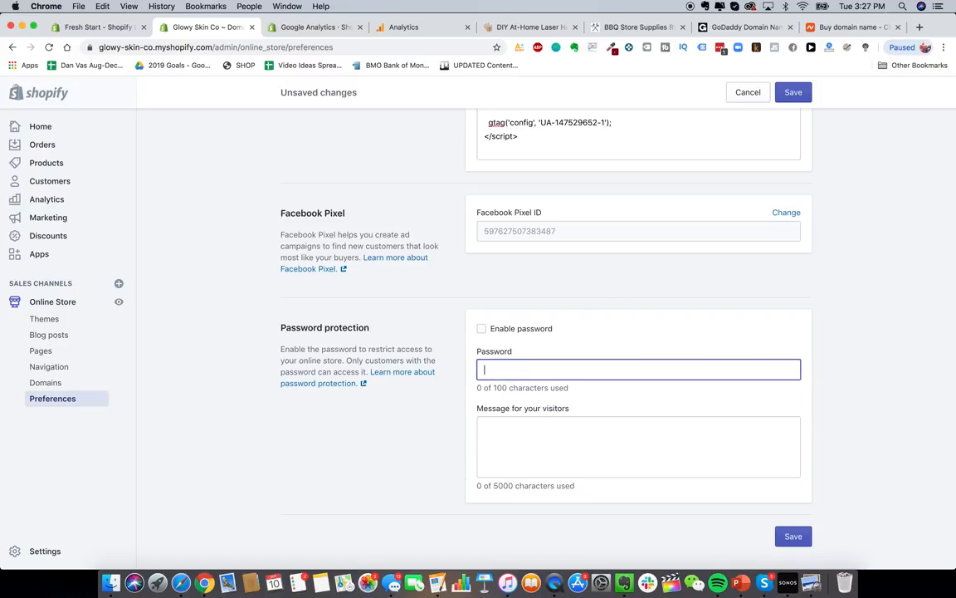
click(641, 329)
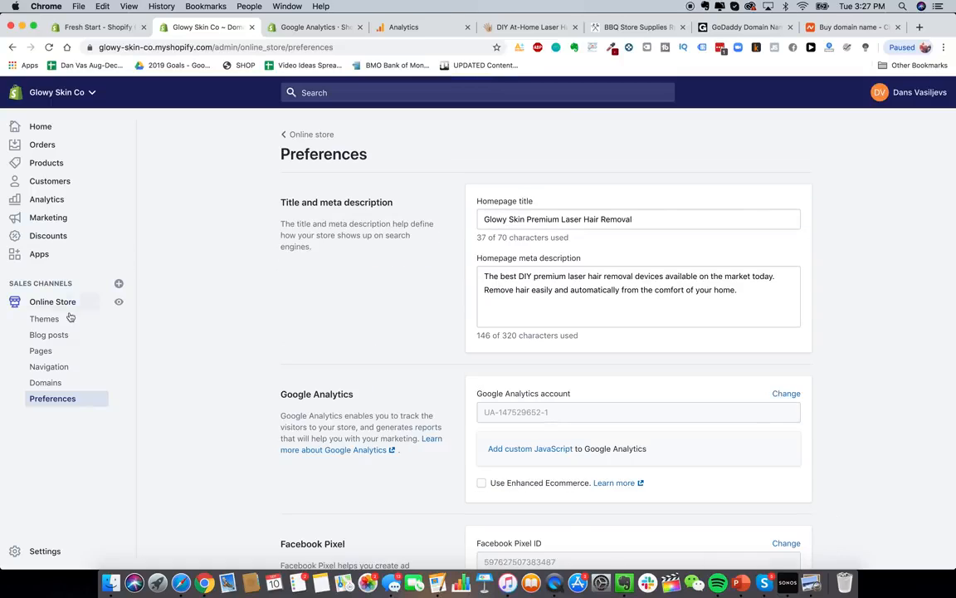
- Open the store's Blog posts page, glancing briefly at the HeySilkySkin tab
click(49, 334)
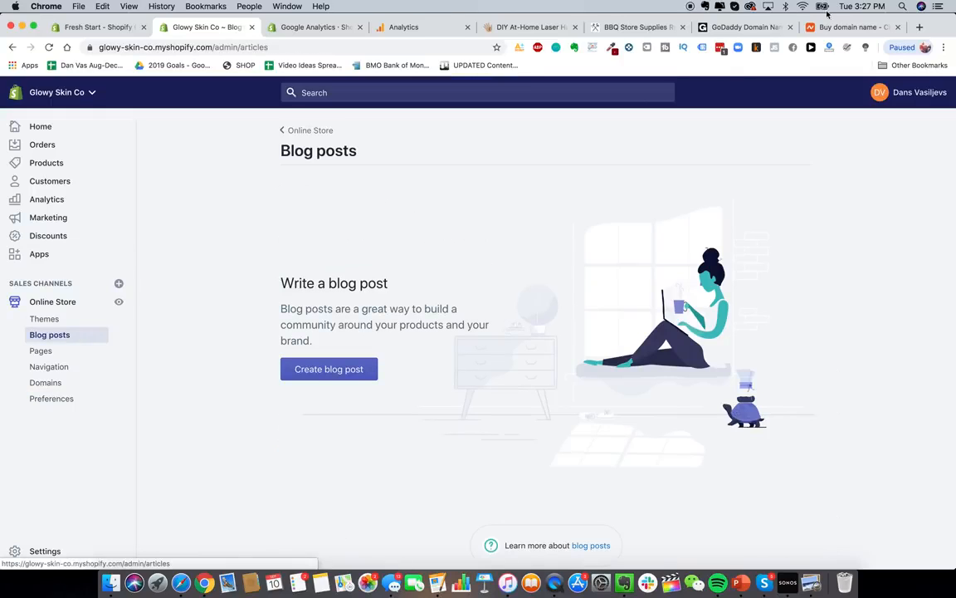
click(499, 28)
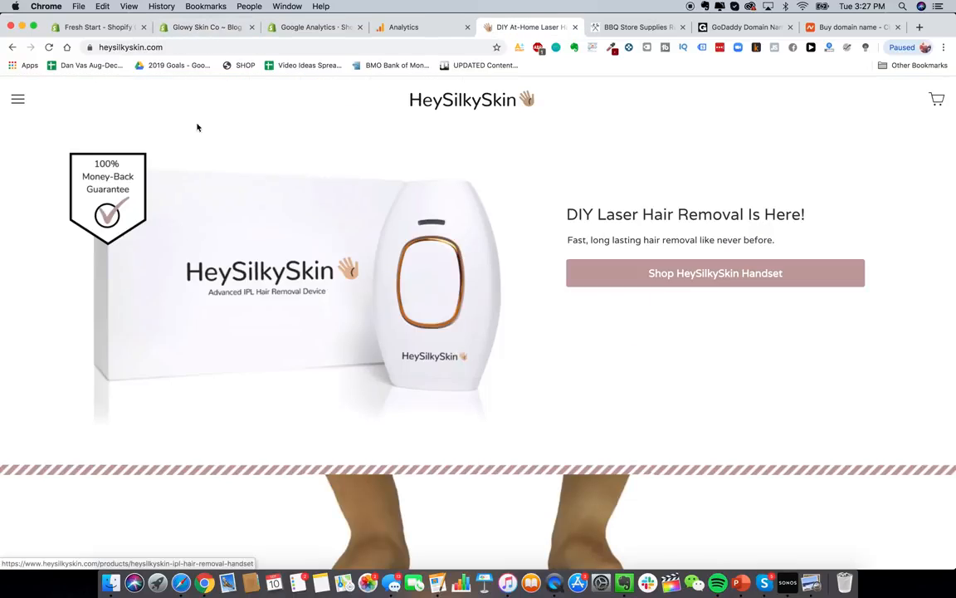
click(195, 28)
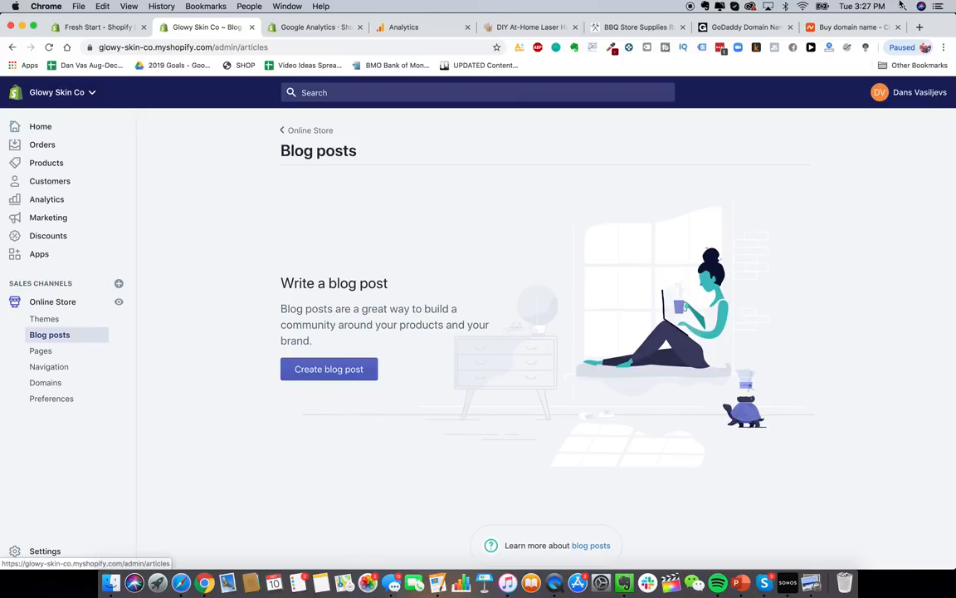
- Browse the BlendJet website's tips page in a new tab, then return to the Glowy Skin Co admin
click(919, 28)
text(blend)
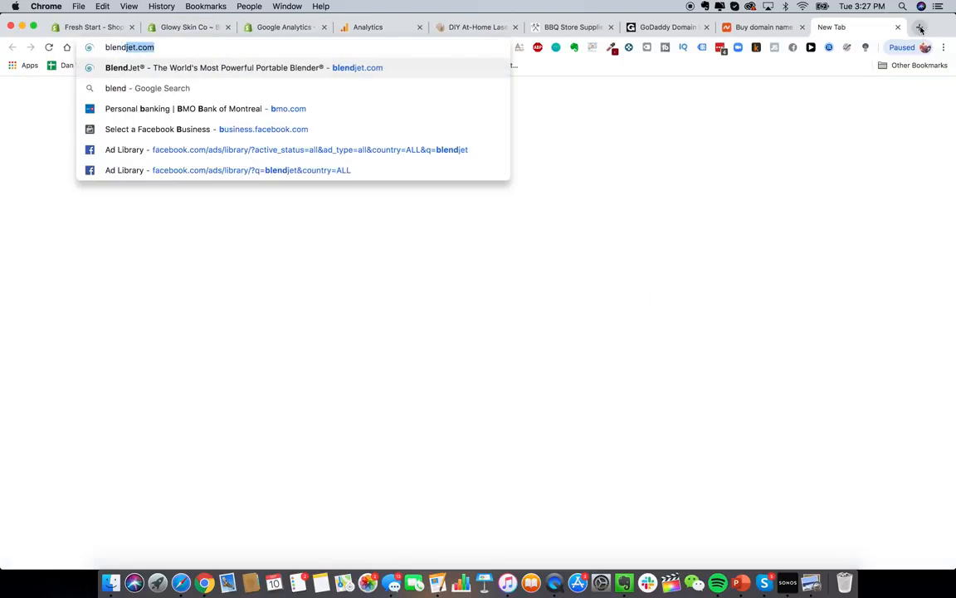
key(Return)
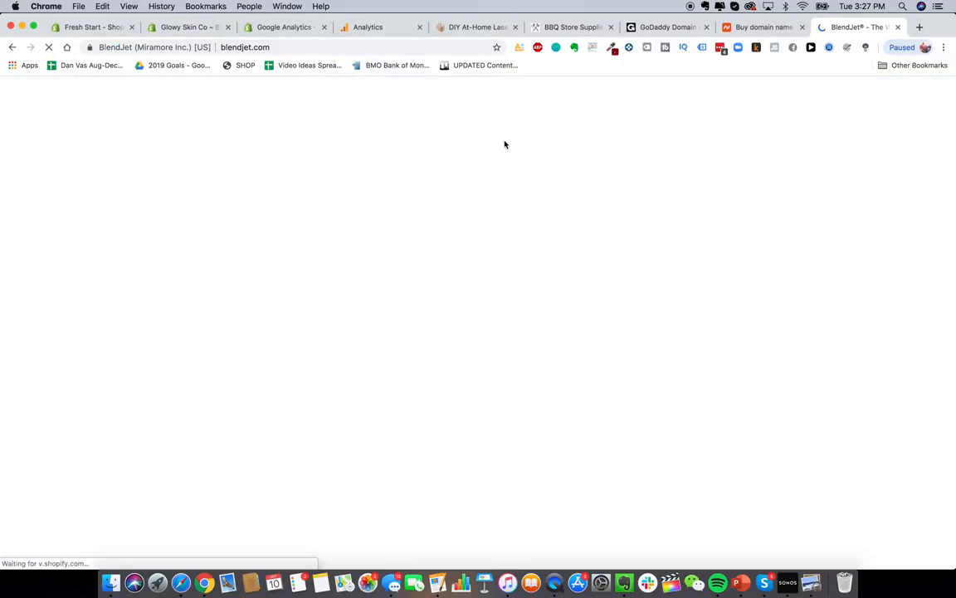
scroll(444, 392, down, 15)
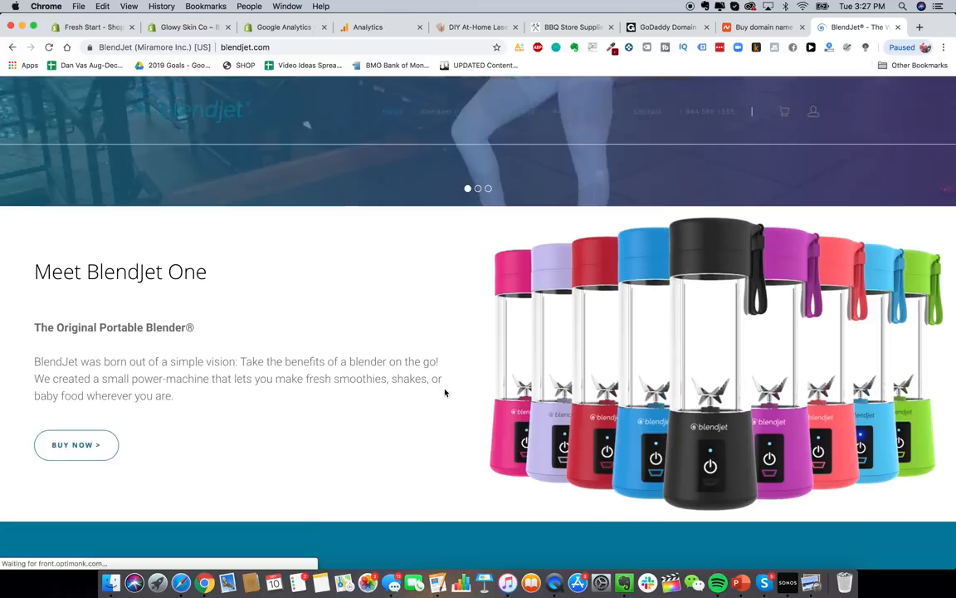
scroll(444, 392, down, 10)
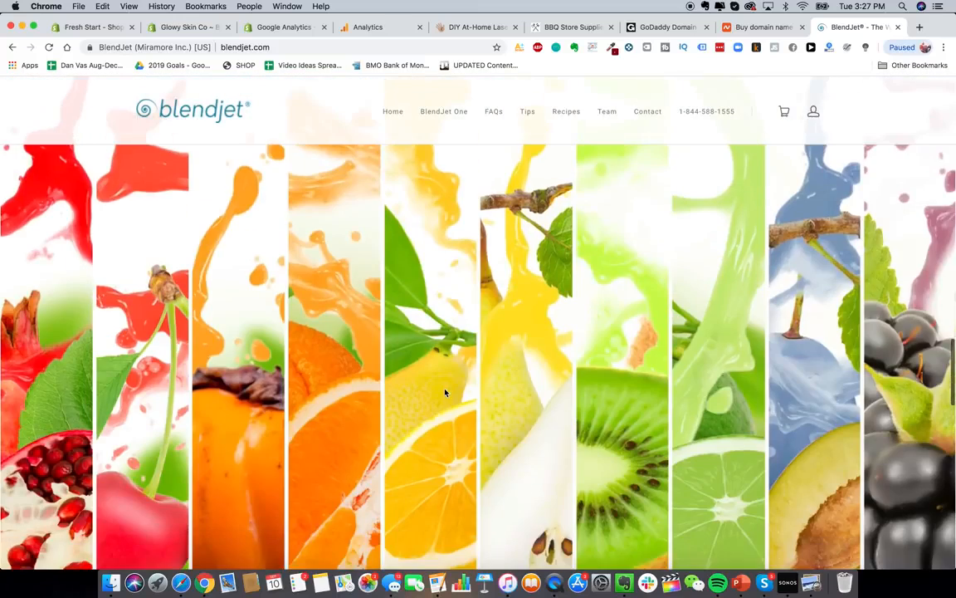
scroll(456, 509, down, 1)
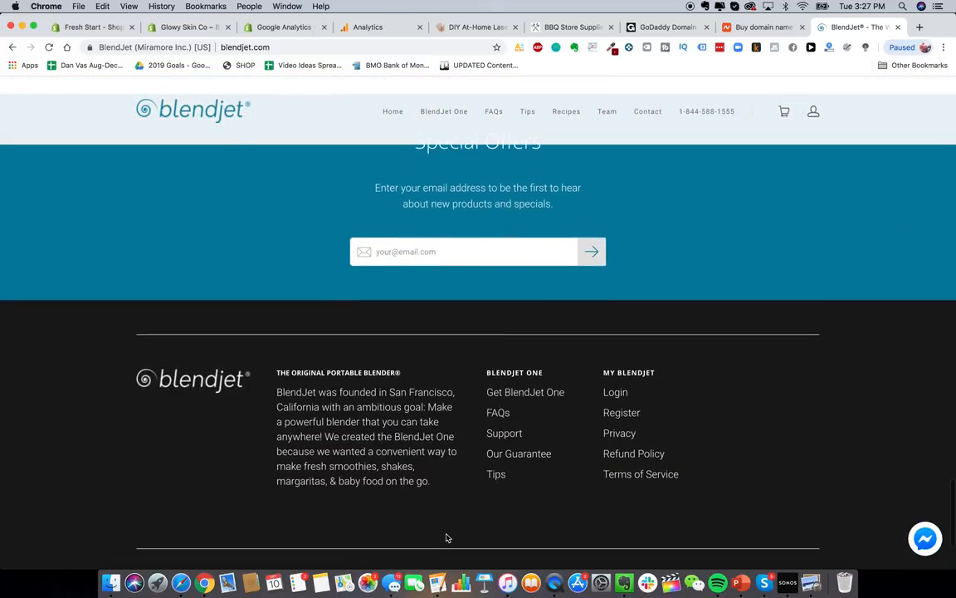
scroll(362, 419, down, 4)
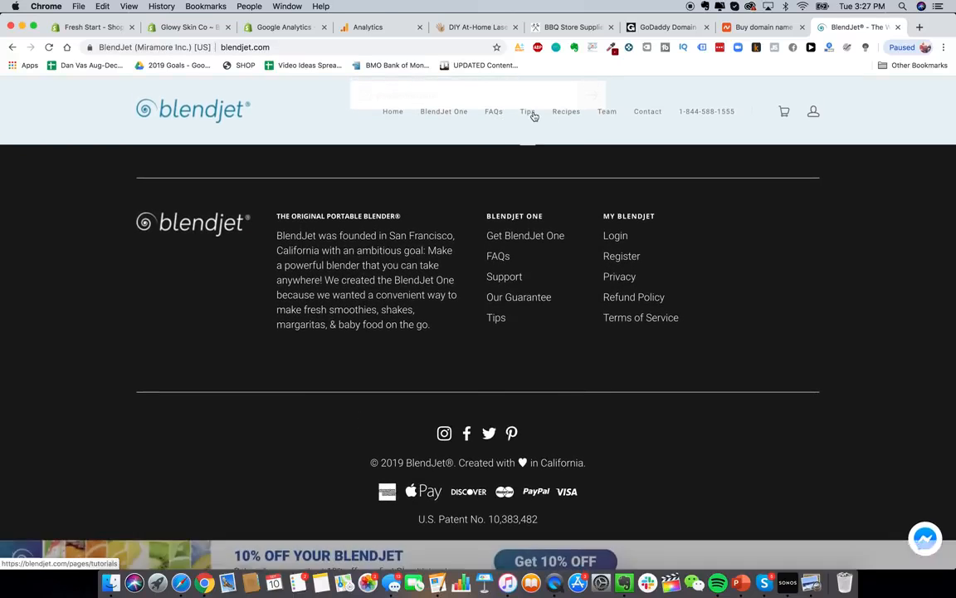
click(532, 112)
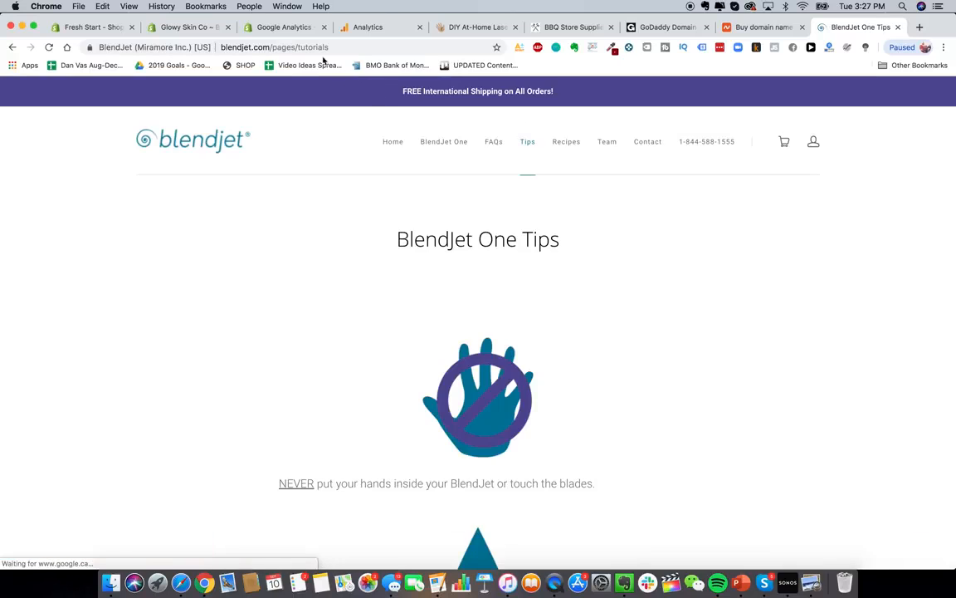
scroll(421, 242, down, 4)
scroll(421, 242, up, 4)
scroll(687, 327, down, 20)
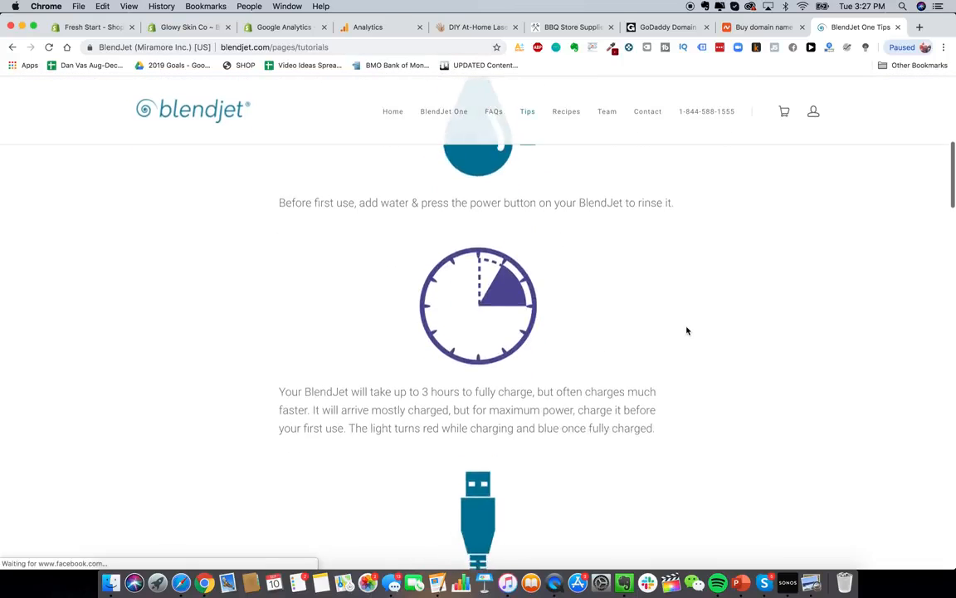
scroll(405, 314, down, 5)
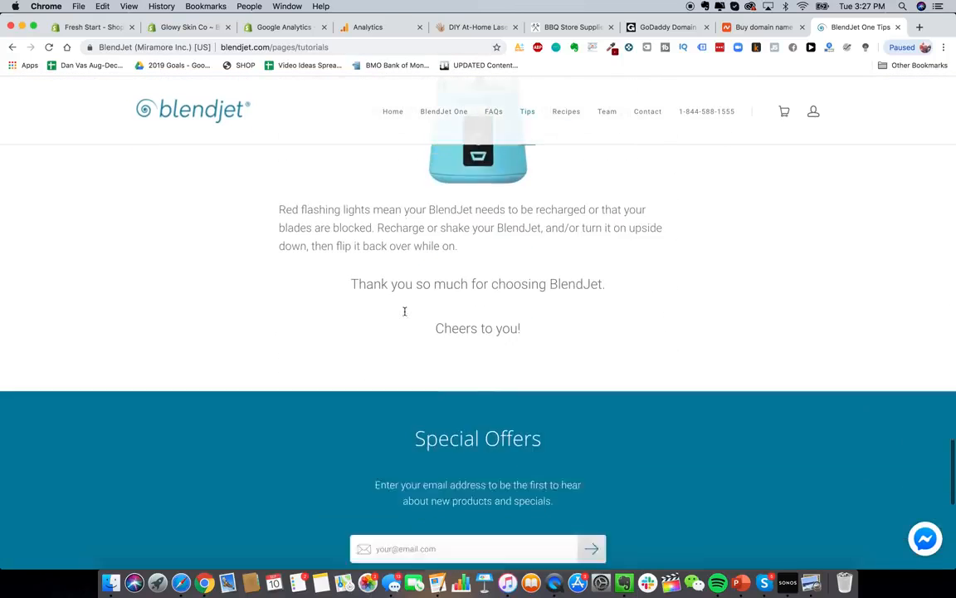
scroll(405, 315, up, 20)
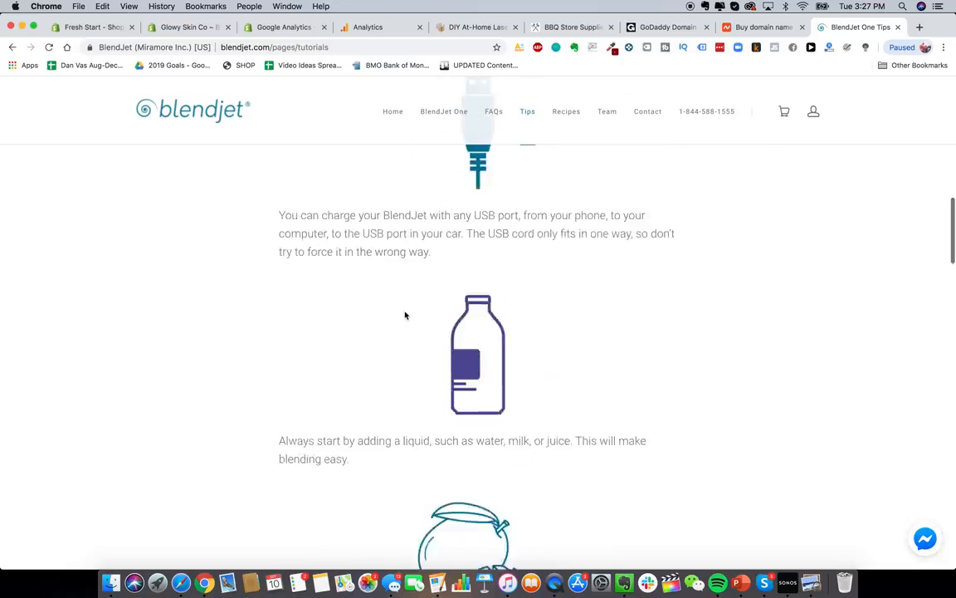
click(175, 27)
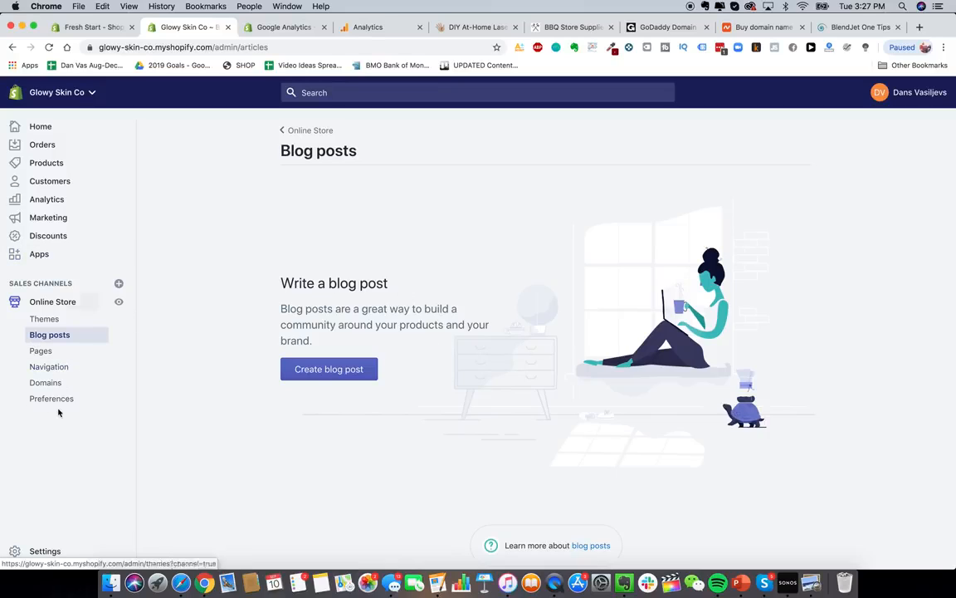
- Go to Settings > Payment providers and activate Shopify Payments
click(42, 552)
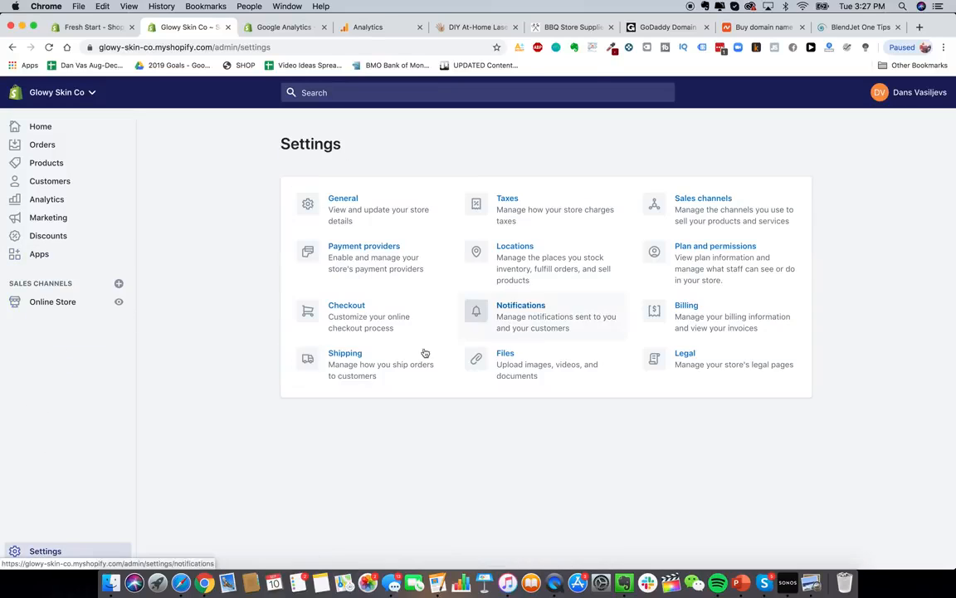
click(348, 248)
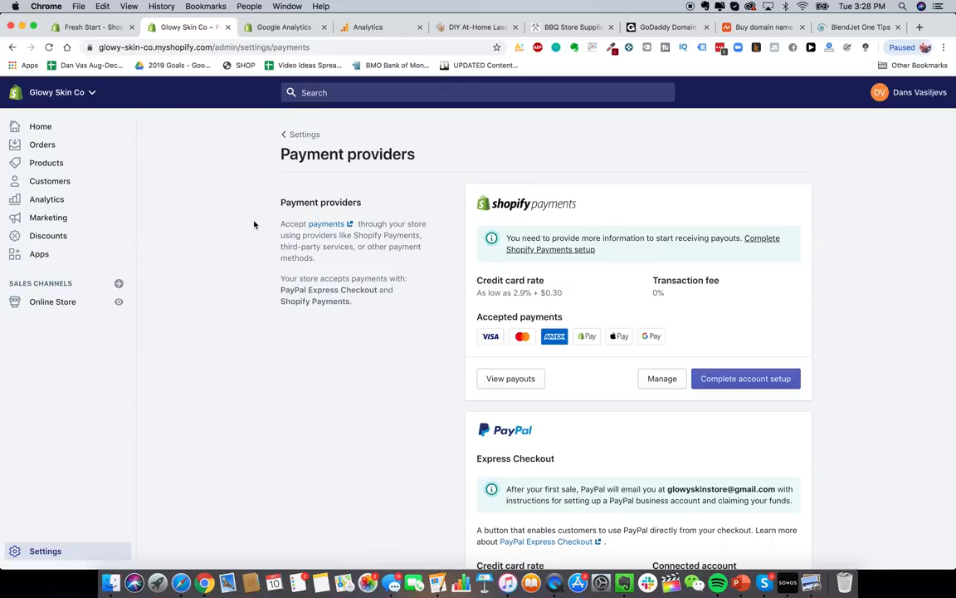
scroll(387, 309, down, 1)
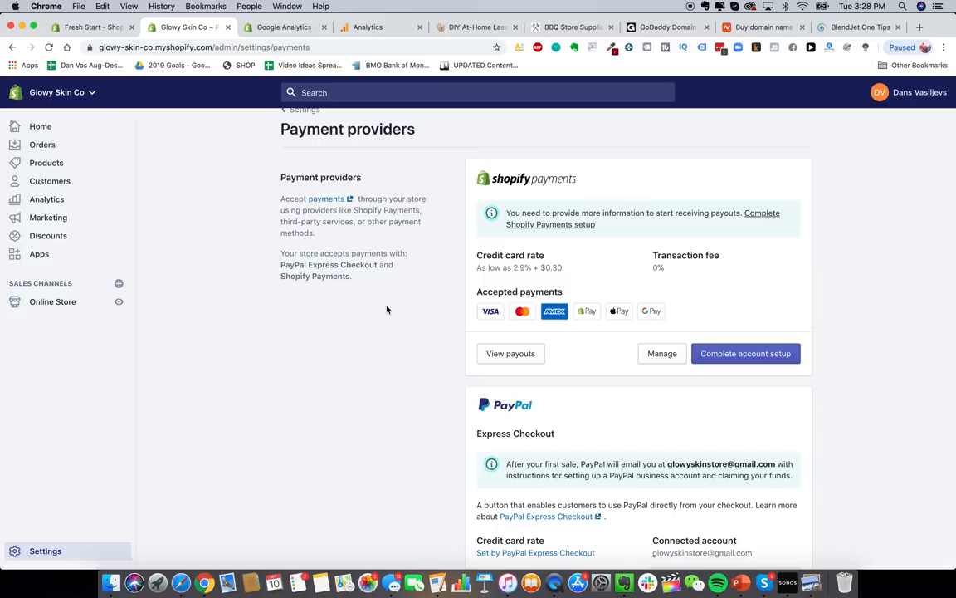
scroll(387, 310, up, 1)
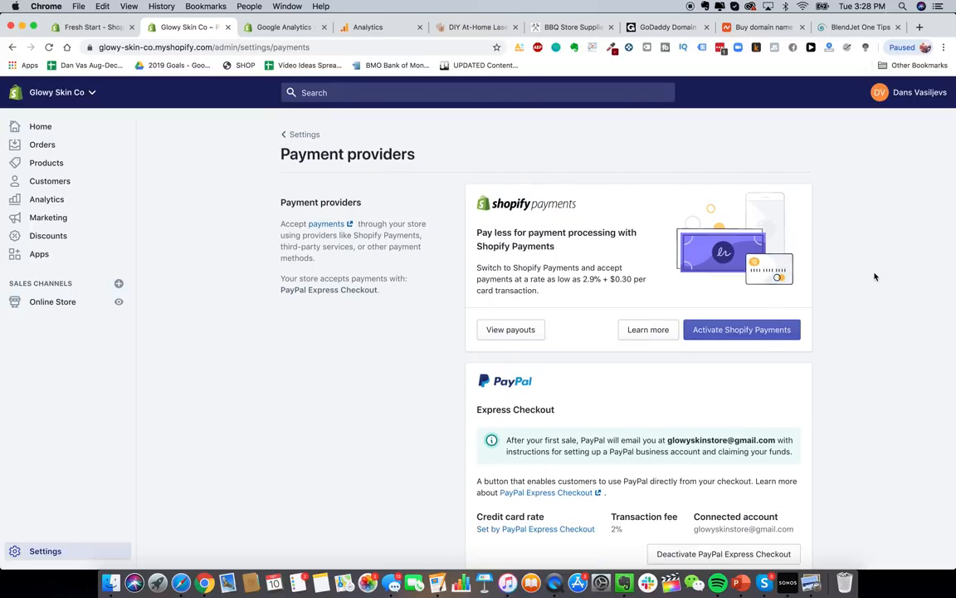
click(726, 331)
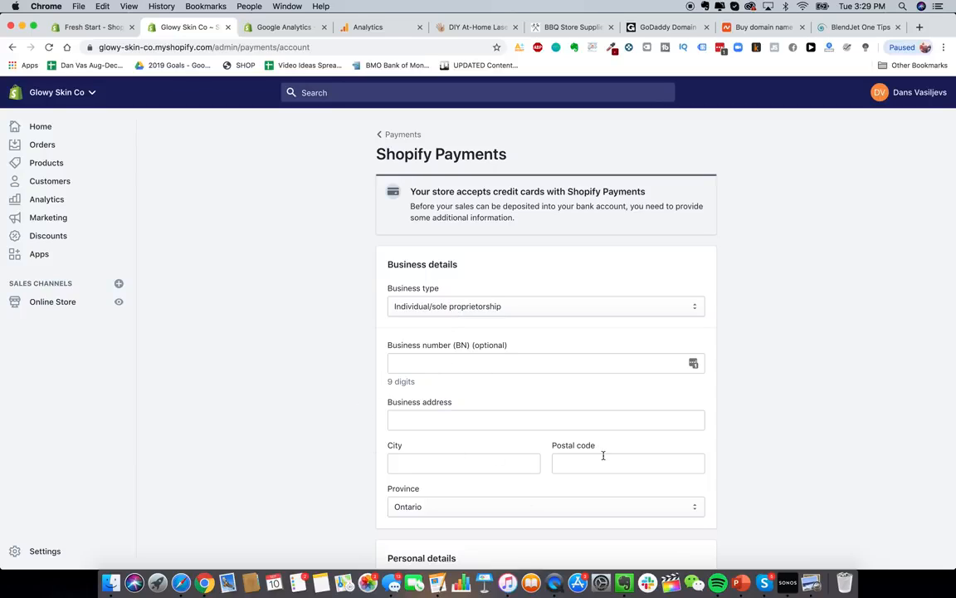
- Change the Shopify Payments business type to Corporation, then begin opening PayPal in a new tab
click(471, 306)
click(434, 316)
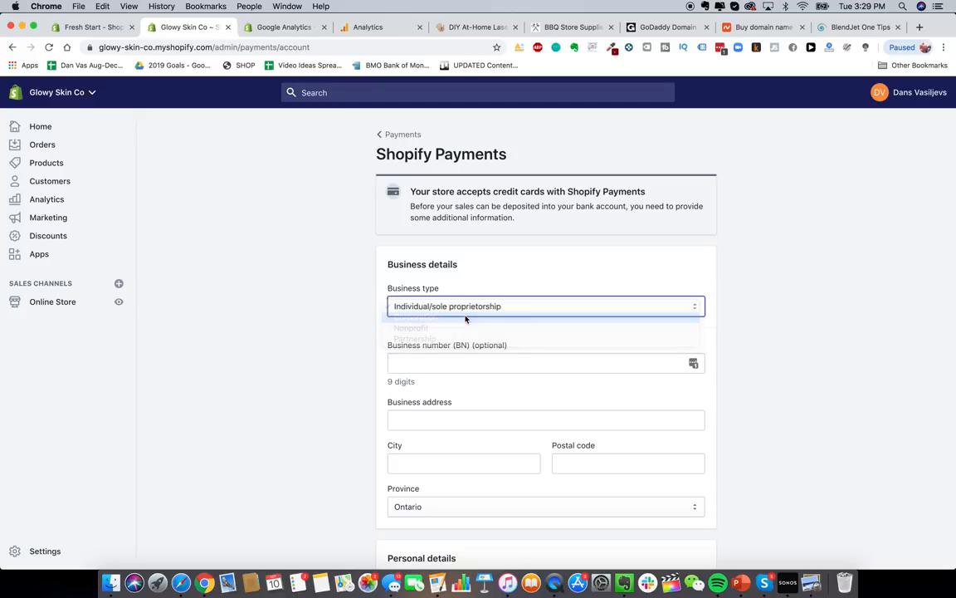
scroll(373, 397, down, 4)
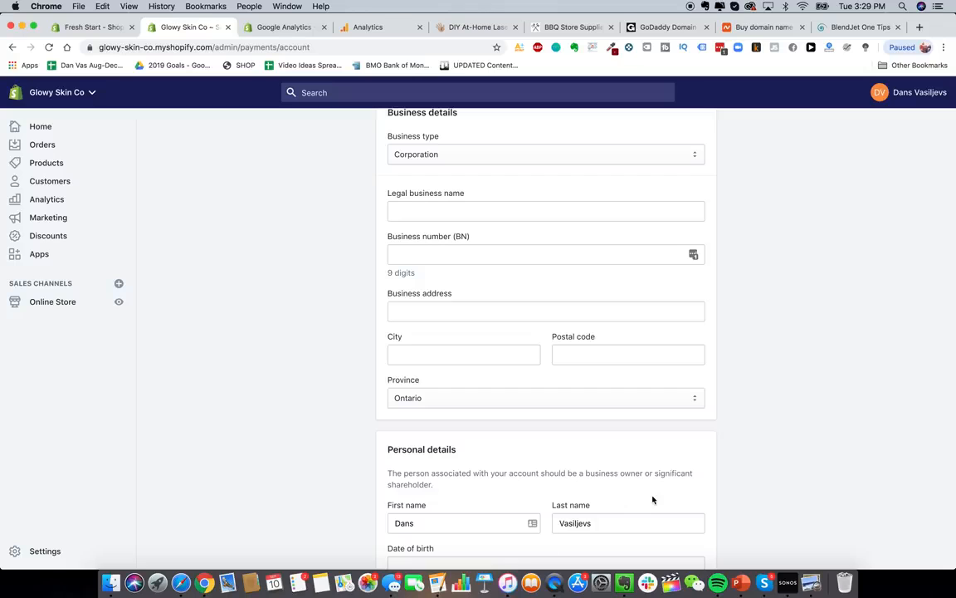
scroll(894, 461, up, 1)
scroll(911, 419, down, 1)
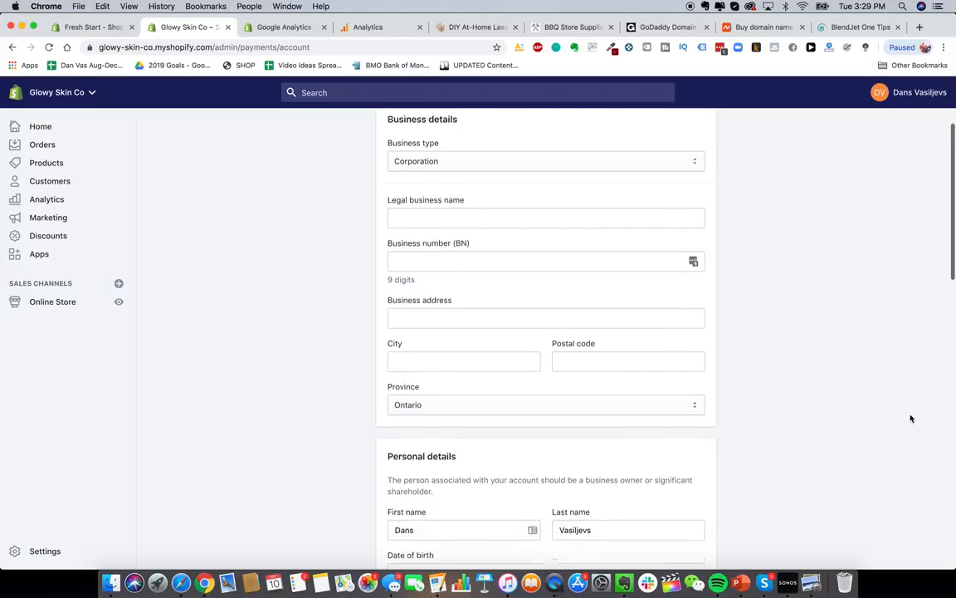
scroll(868, 388, up, 3)
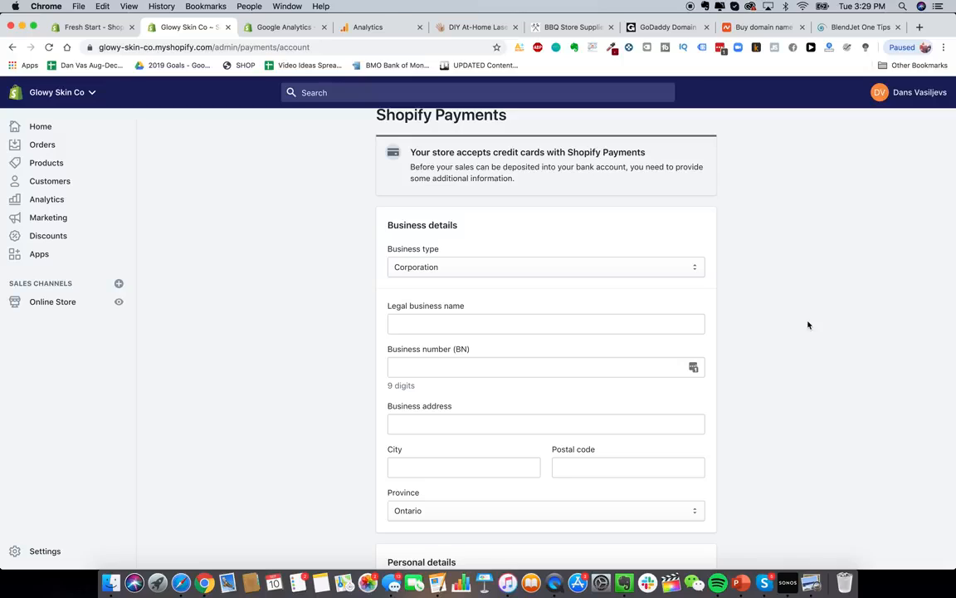
scroll(807, 296, up, 1)
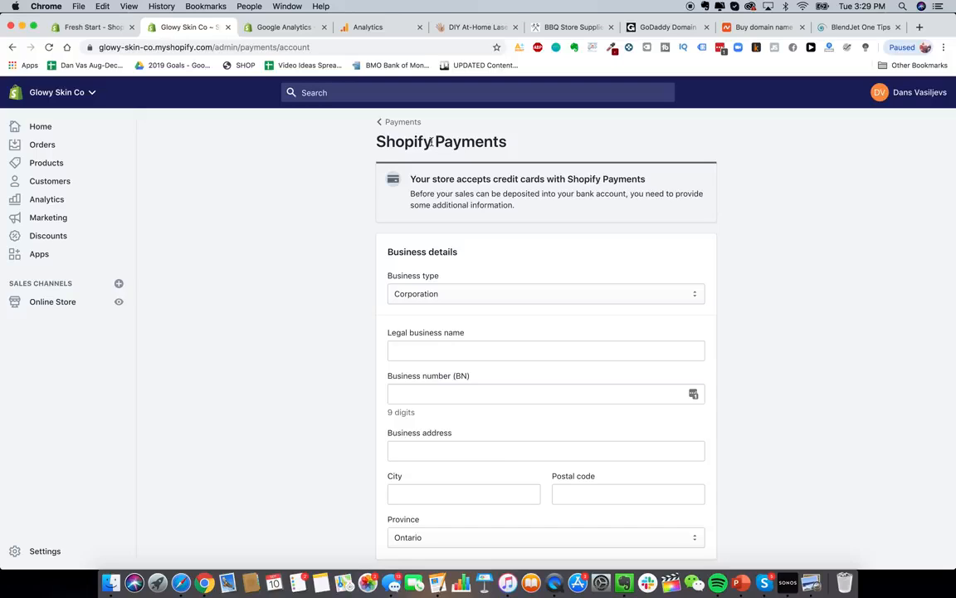
click(920, 28)
text(p)
key(Return)
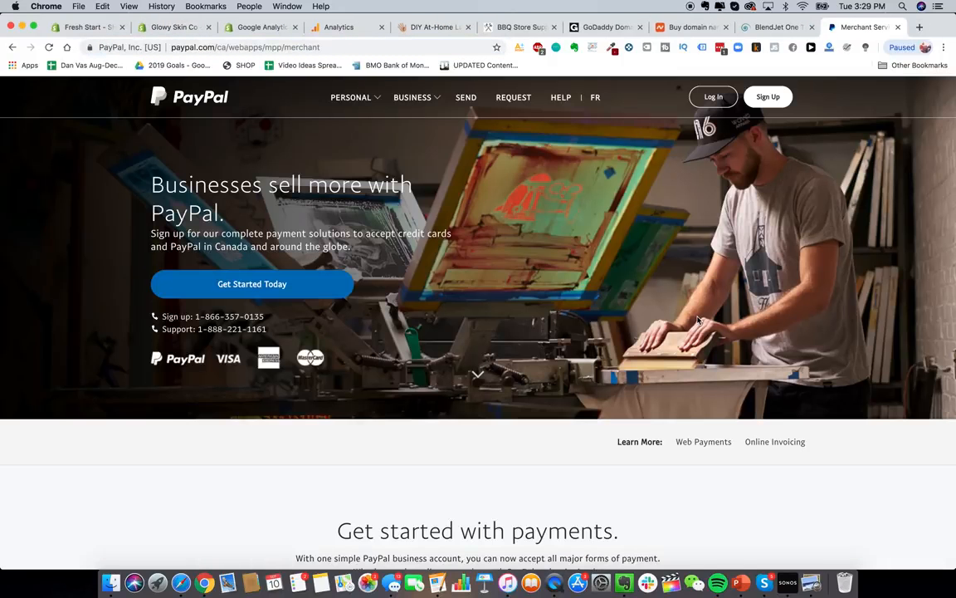
click(768, 98)
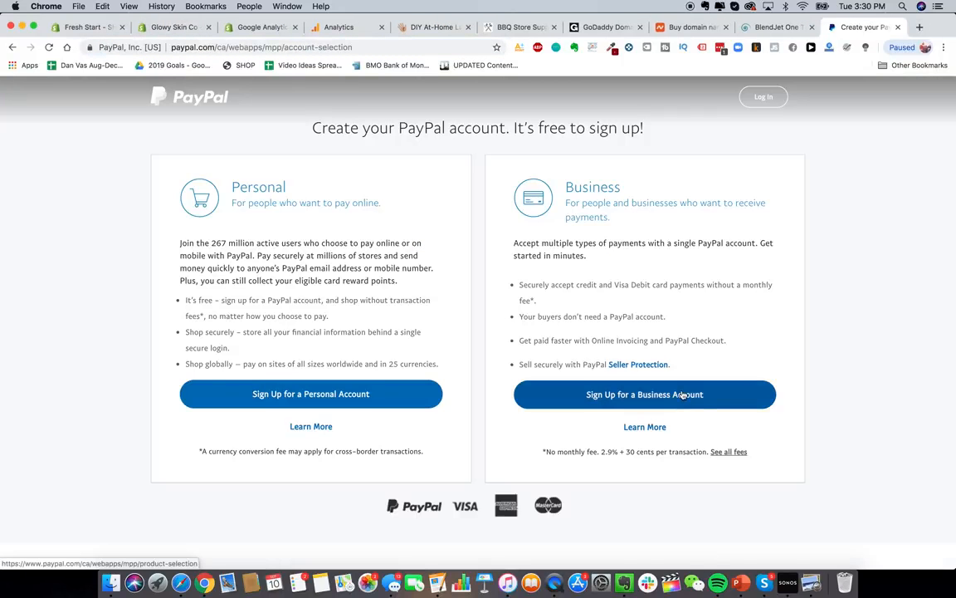
click(682, 396)
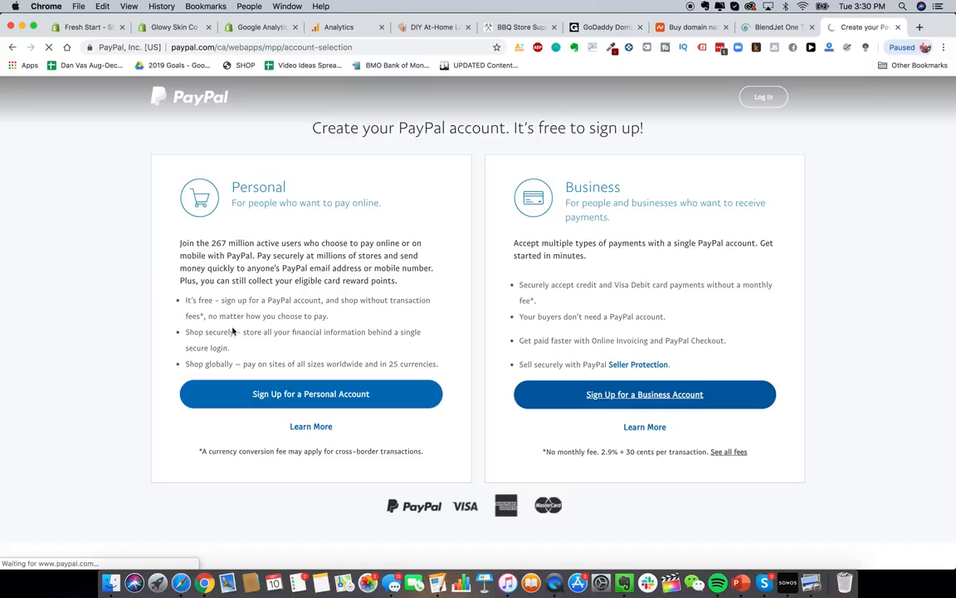
key(super+w)
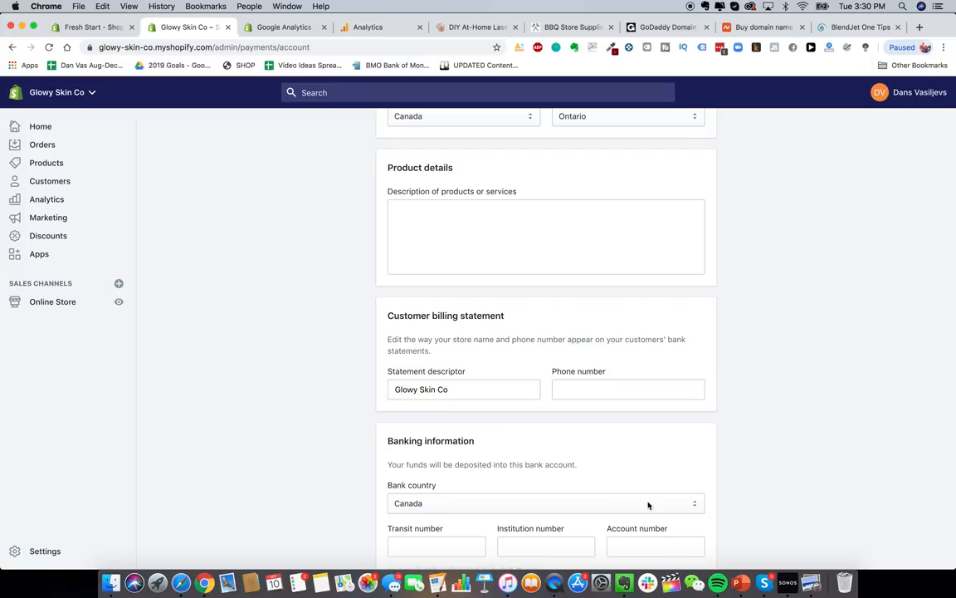
- Keep Canada as bank country and change the statement descriptor to GLOWY SKIN
click(601, 500)
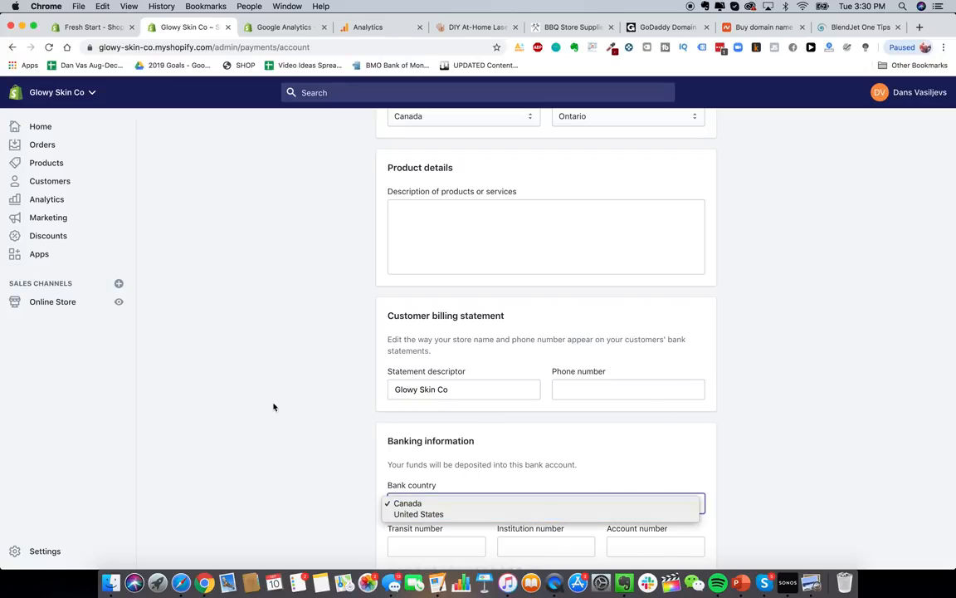
click(477, 455)
scroll(440, 399, up, 1)
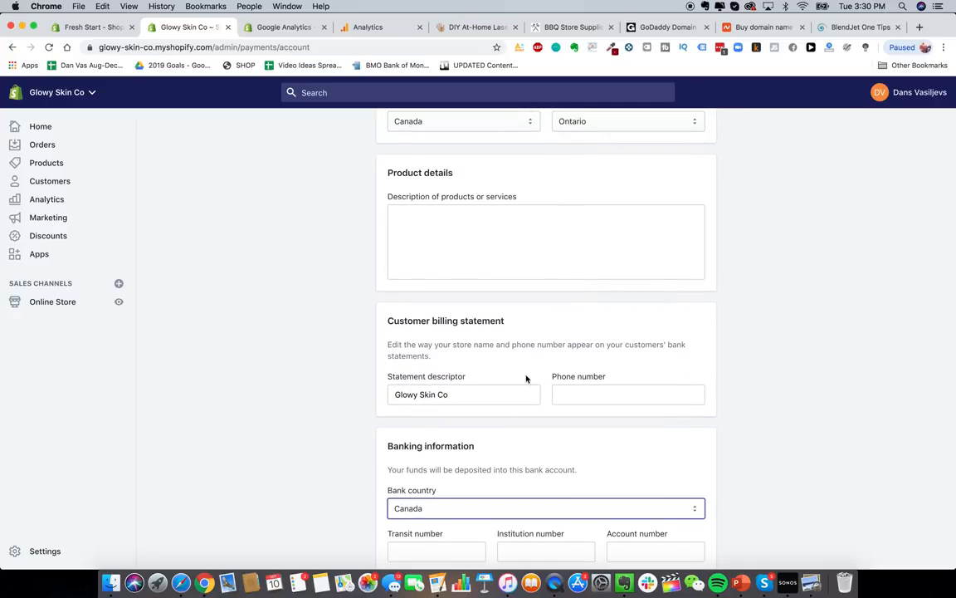
triple_click(452, 393)
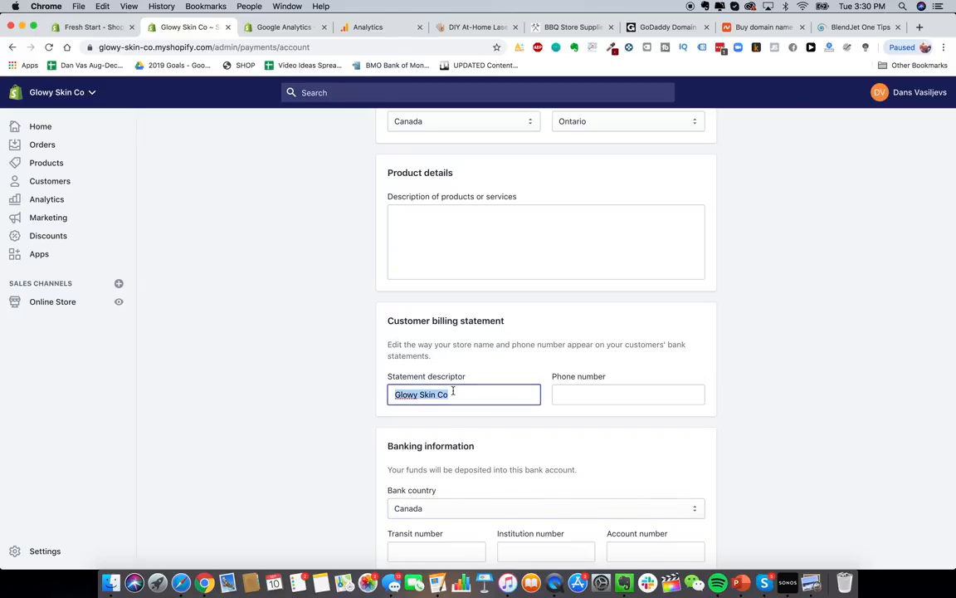
text(GLOWY SKIN)
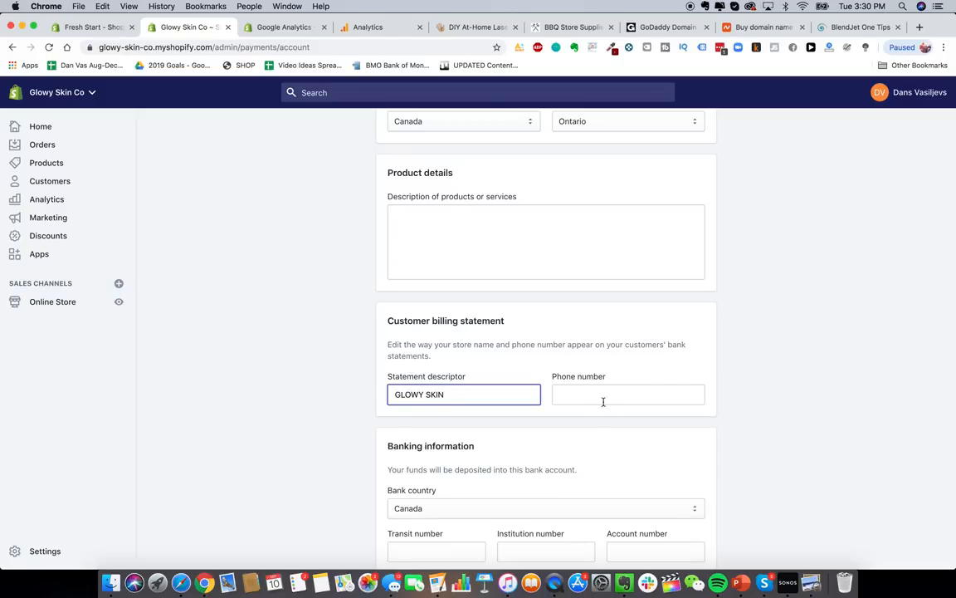
click(608, 429)
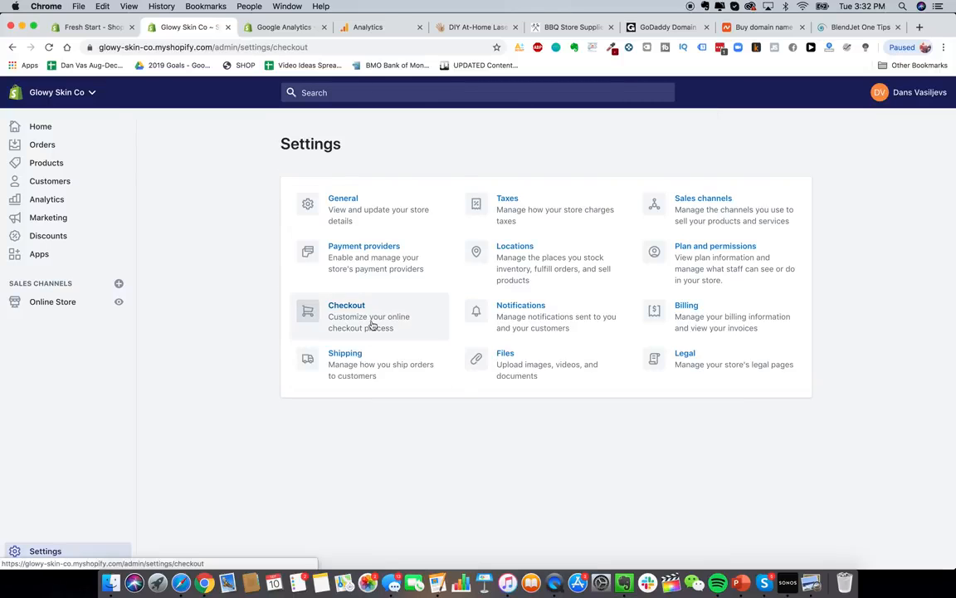
- Open the Checkout settings and review the Customer contact and Form options sections
click(371, 325)
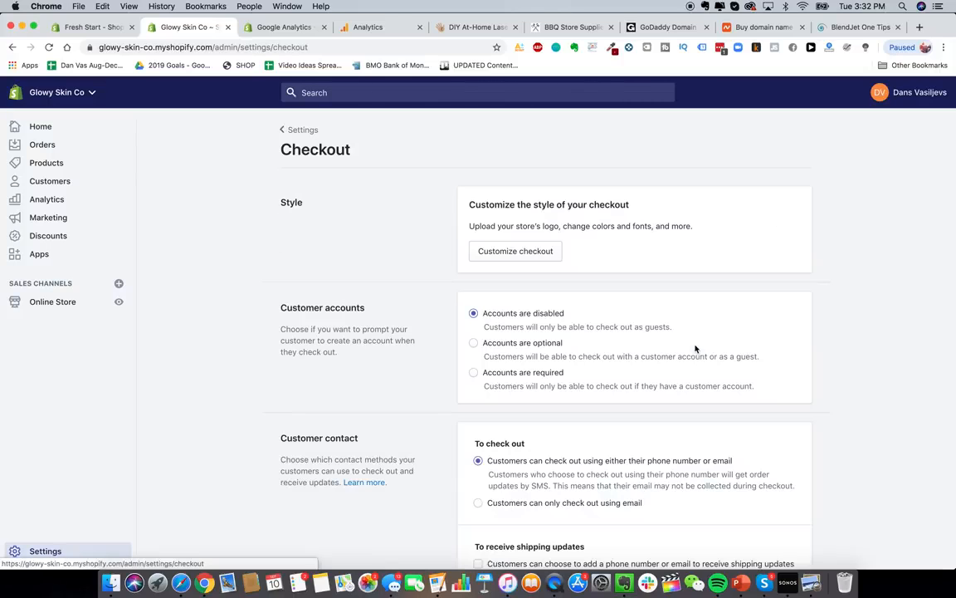
scroll(470, 240, down, 3)
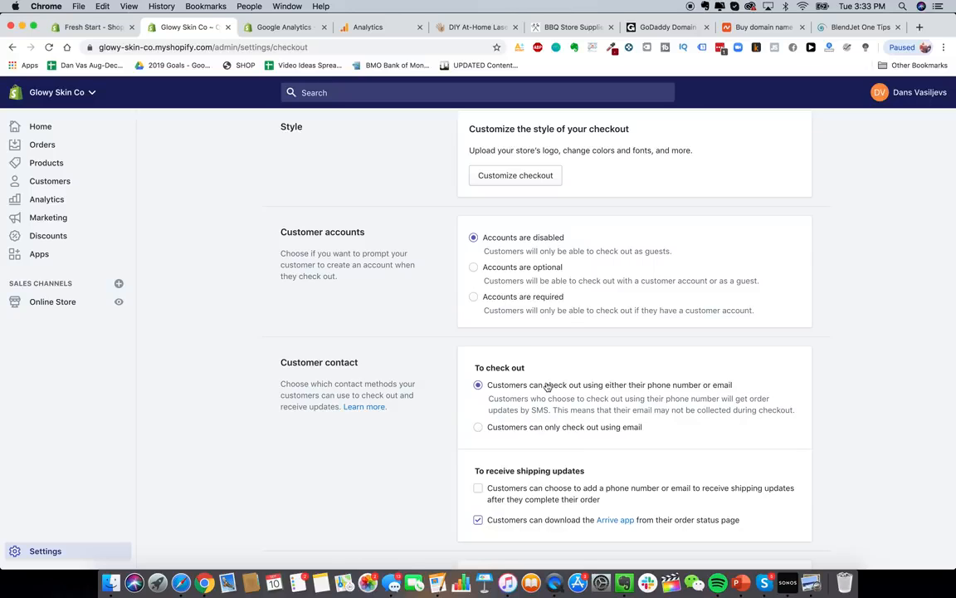
scroll(547, 386, down, 2)
scroll(547, 386, down, 2)
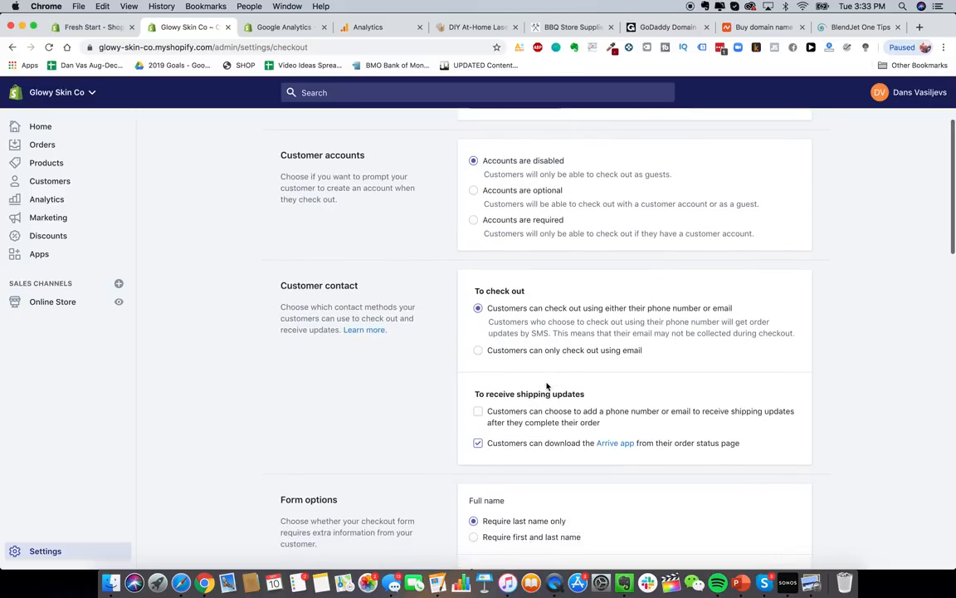
scroll(531, 326, down, 1)
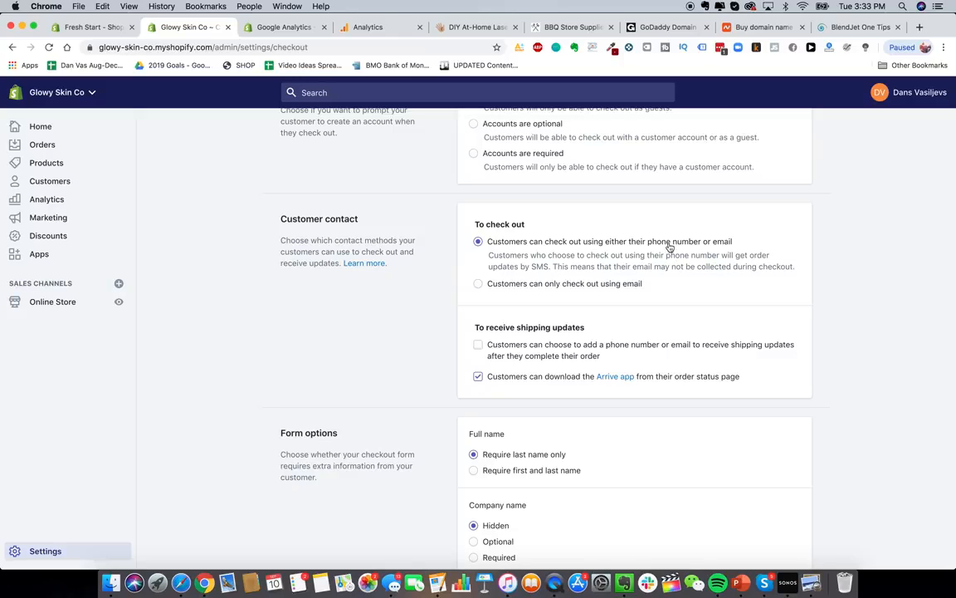
scroll(562, 290, up, 1)
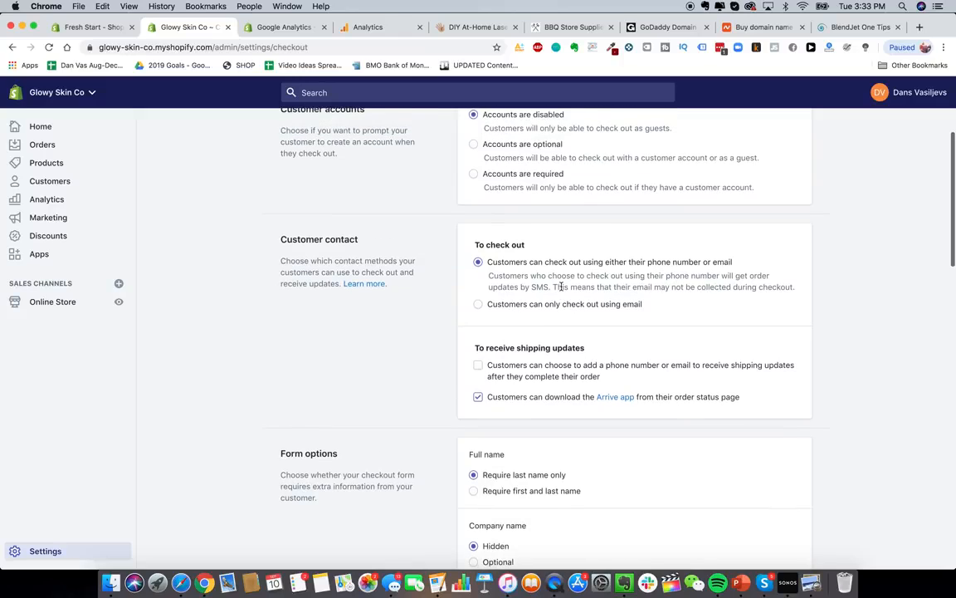
scroll(516, 312, down, 1)
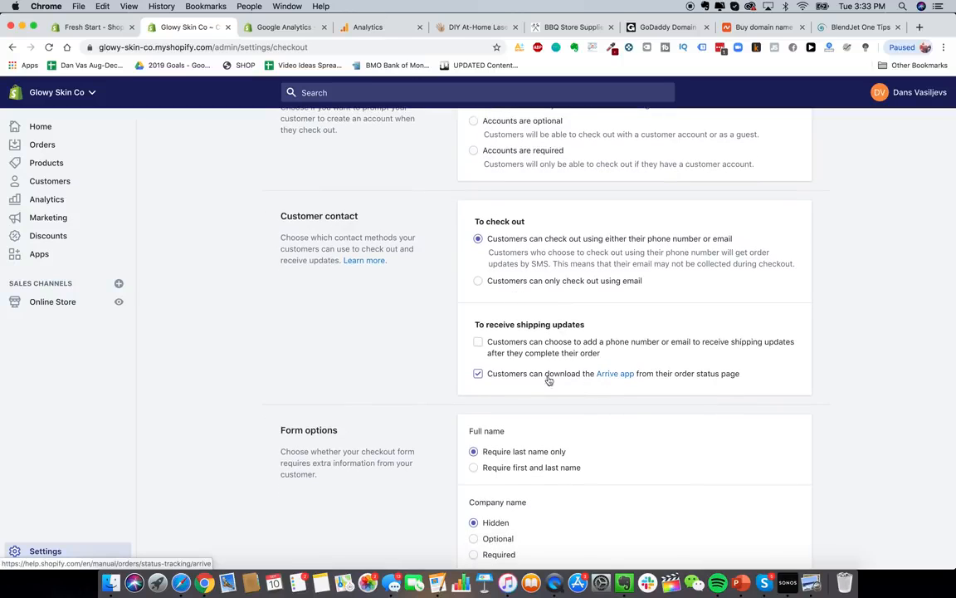
scroll(533, 376, down, 1)
scroll(533, 373, down, 2)
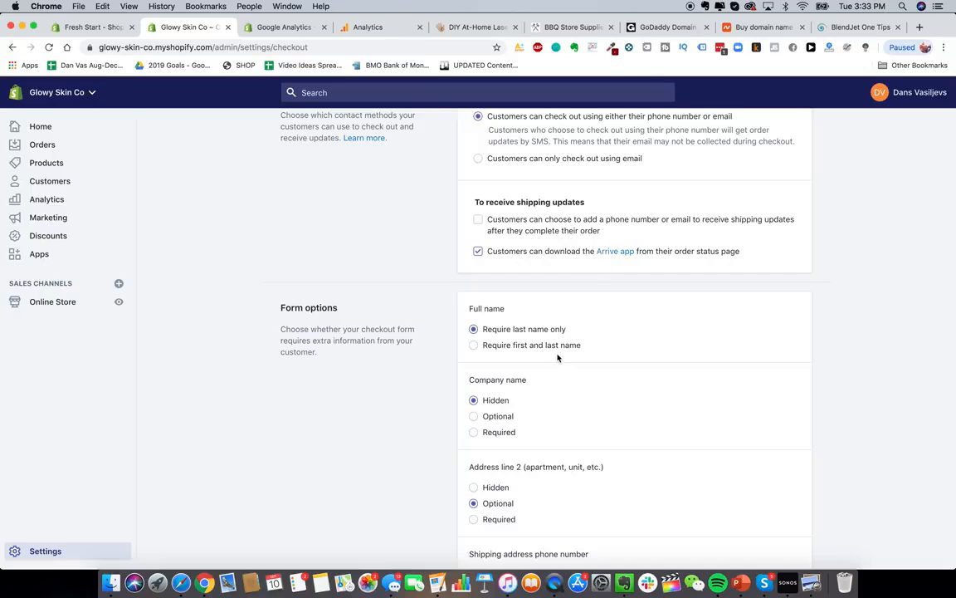
scroll(558, 357, down, 2)
scroll(461, 272, down, 1)
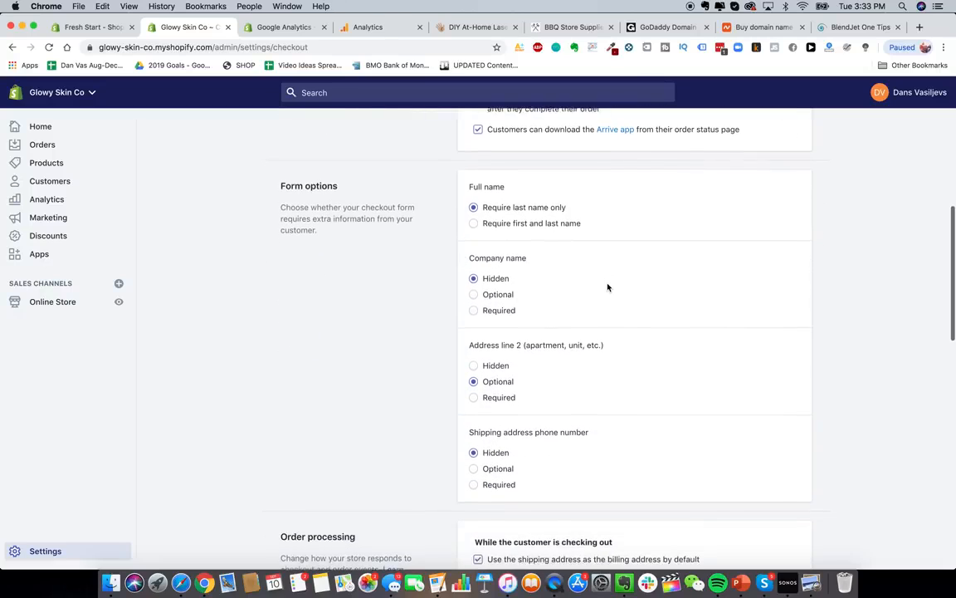
- Require customers to enter both first and last names at checkout
click(548, 222)
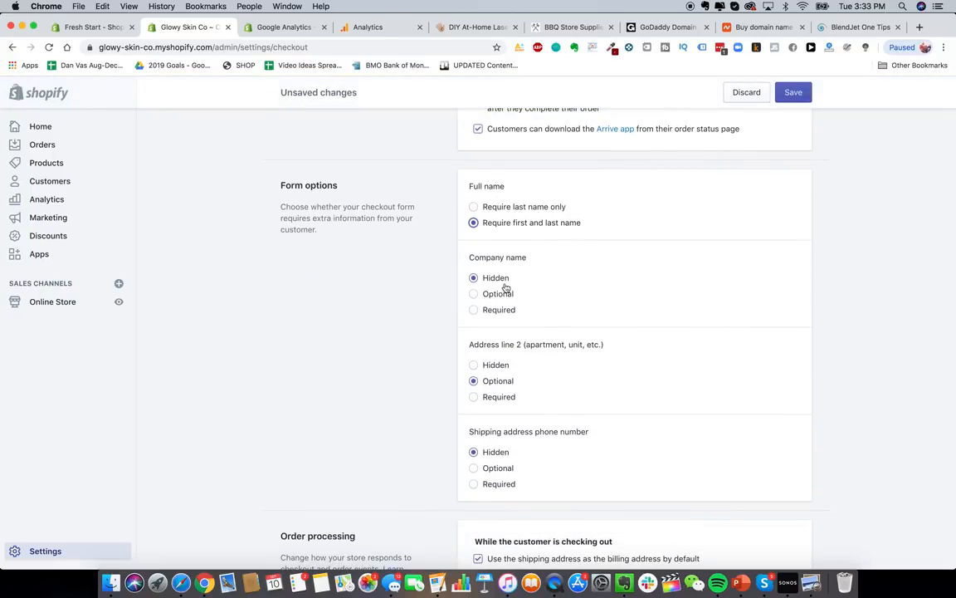
scroll(506, 287, down, 1)
scroll(511, 281, down, 1)
scroll(514, 273, down, 1)
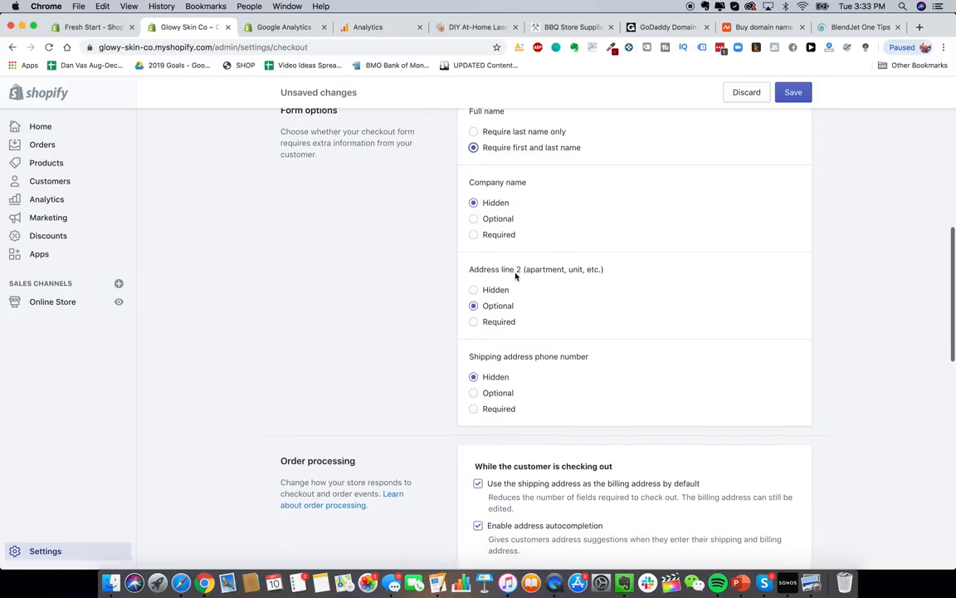
scroll(515, 273, up, 2)
scroll(538, 372, down, 3)
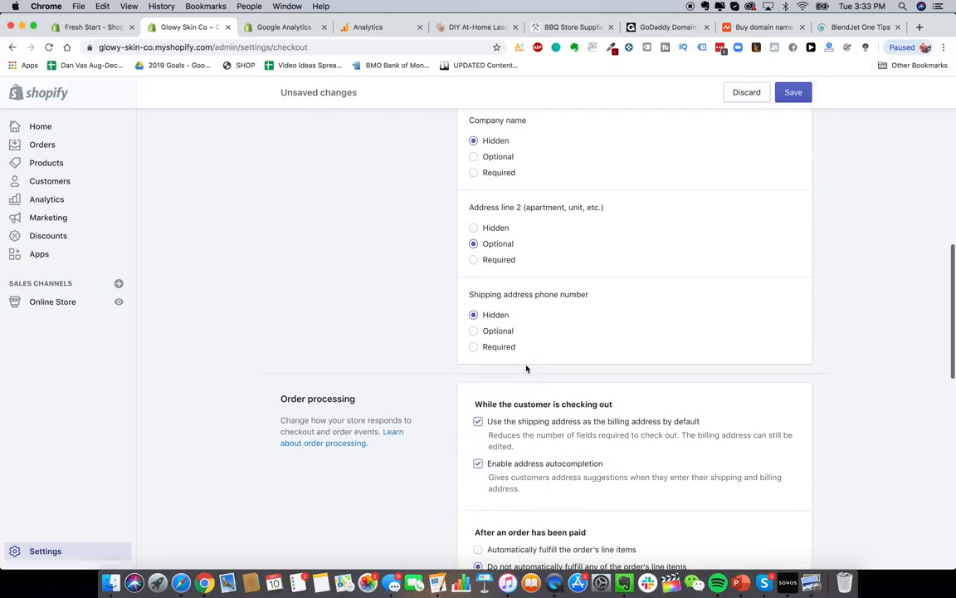
scroll(523, 347, down, 2)
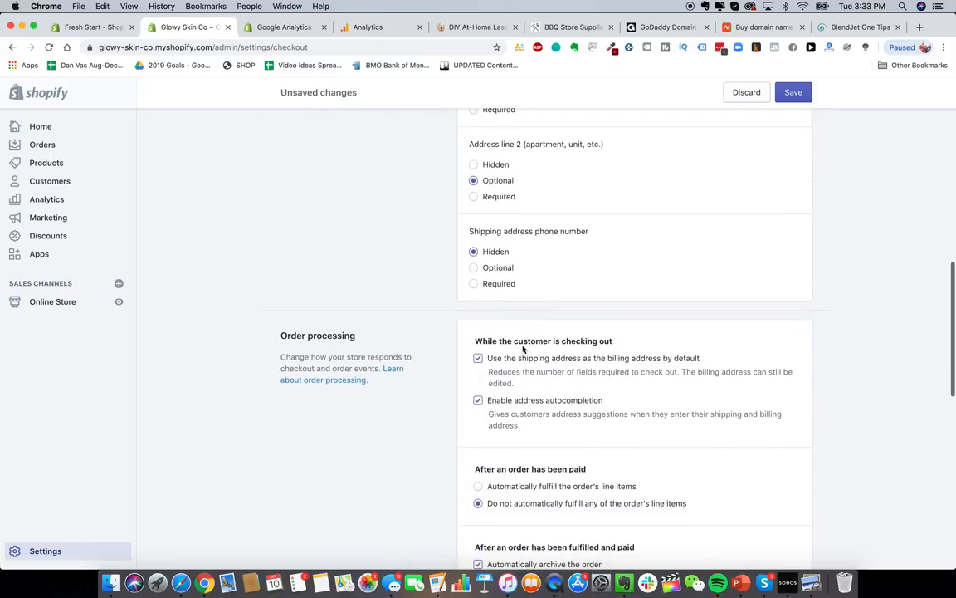
scroll(561, 305, down, 4)
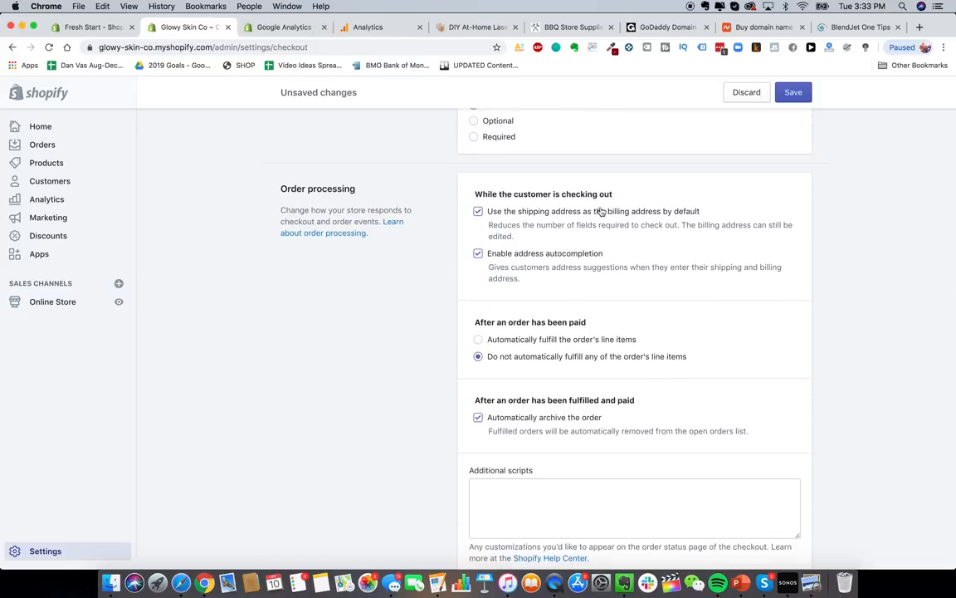
scroll(538, 236, down, 1)
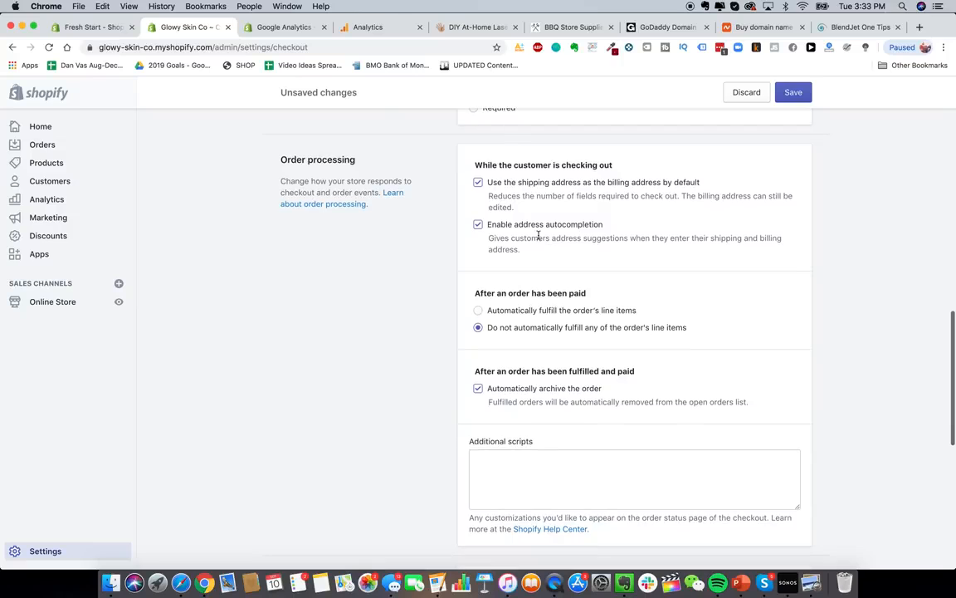
scroll(538, 236, down, 1)
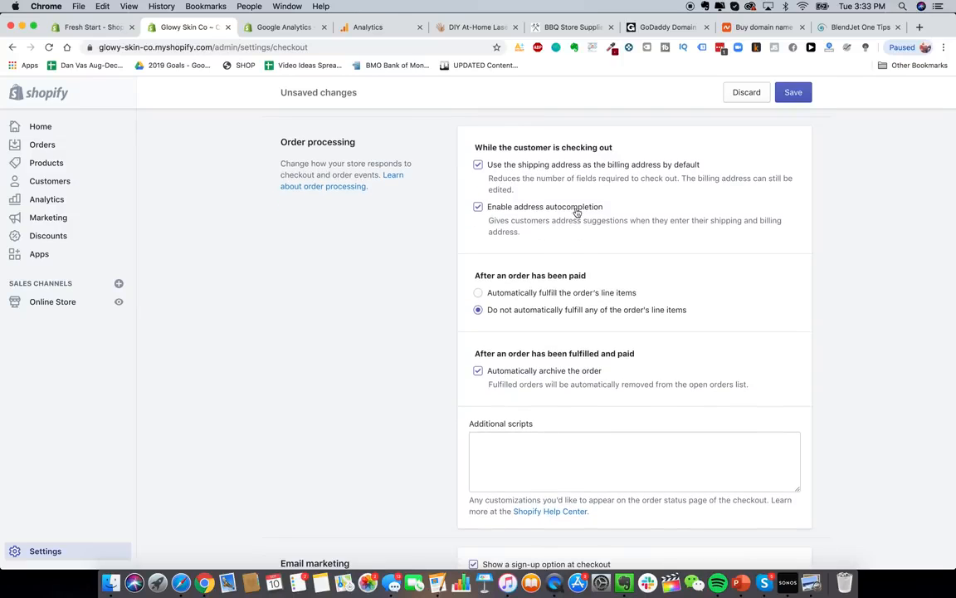
scroll(577, 214, down, 3)
scroll(569, 232, up, 1)
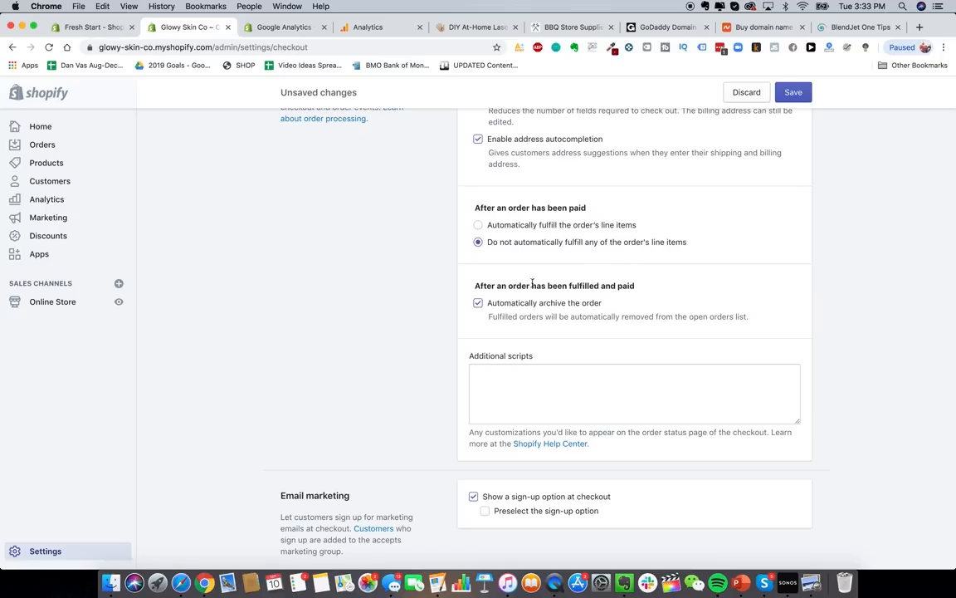
scroll(531, 284, down, 2)
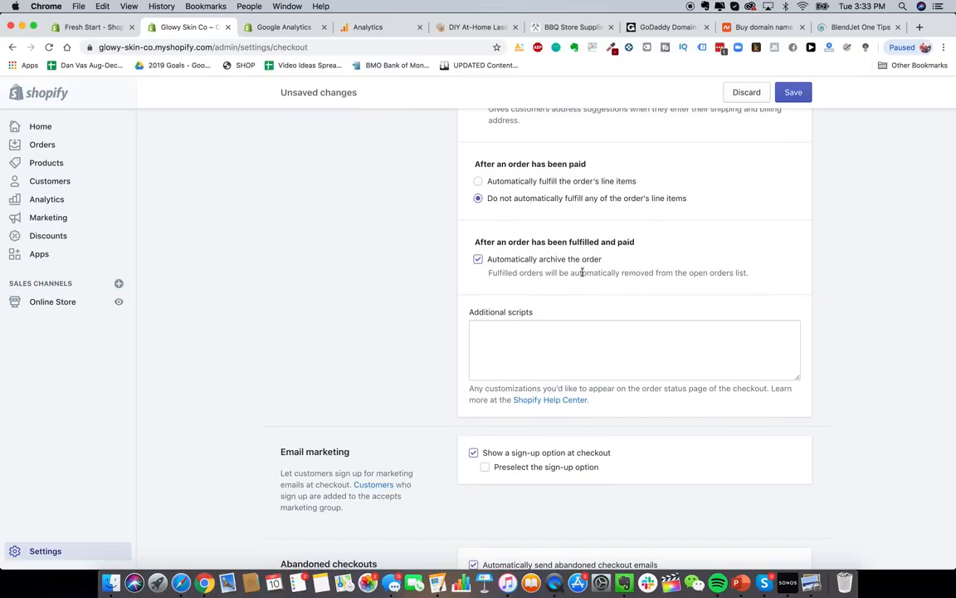
scroll(579, 284, down, 5)
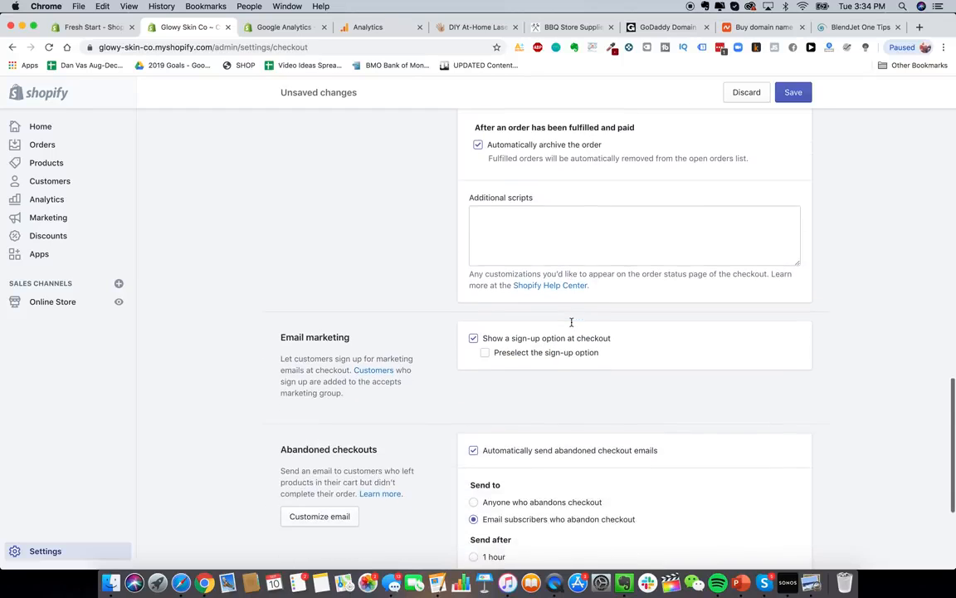
- Preselect the email marketing sign-up option and turn off automatic abandoned checkout emails
click(572, 262)
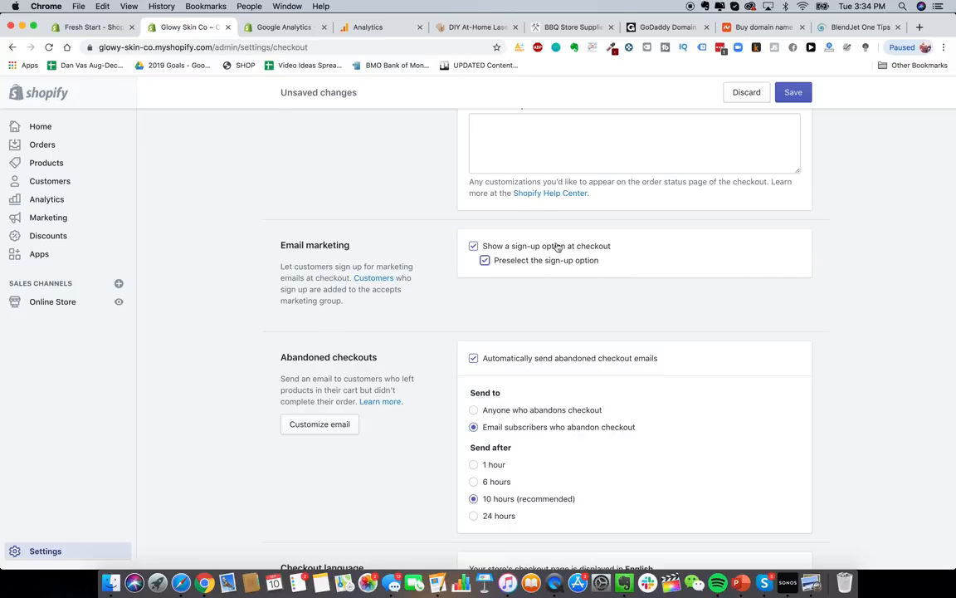
scroll(582, 316, down, 2)
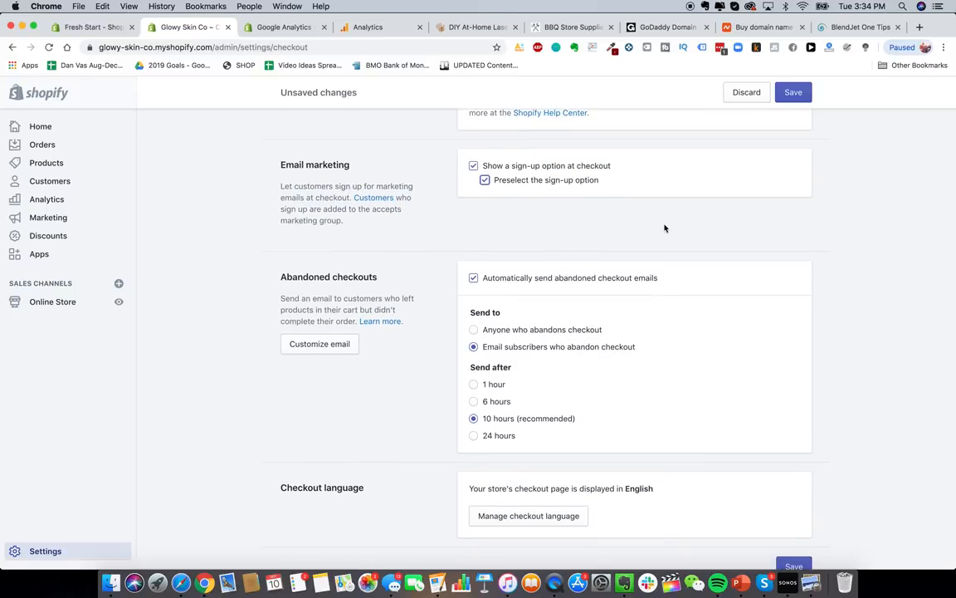
scroll(664, 228, down, 1)
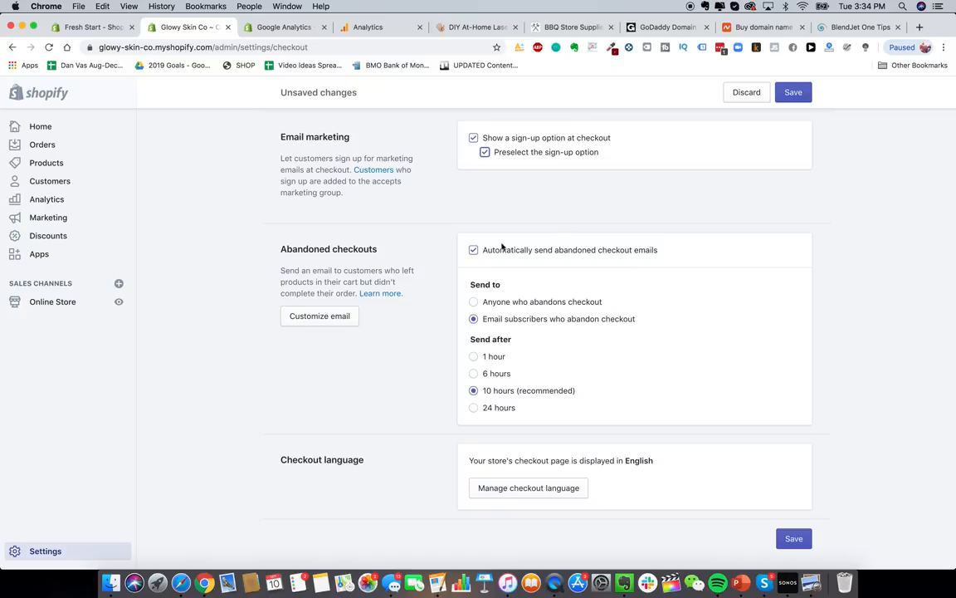
click(606, 251)
scroll(704, 352, up, 3)
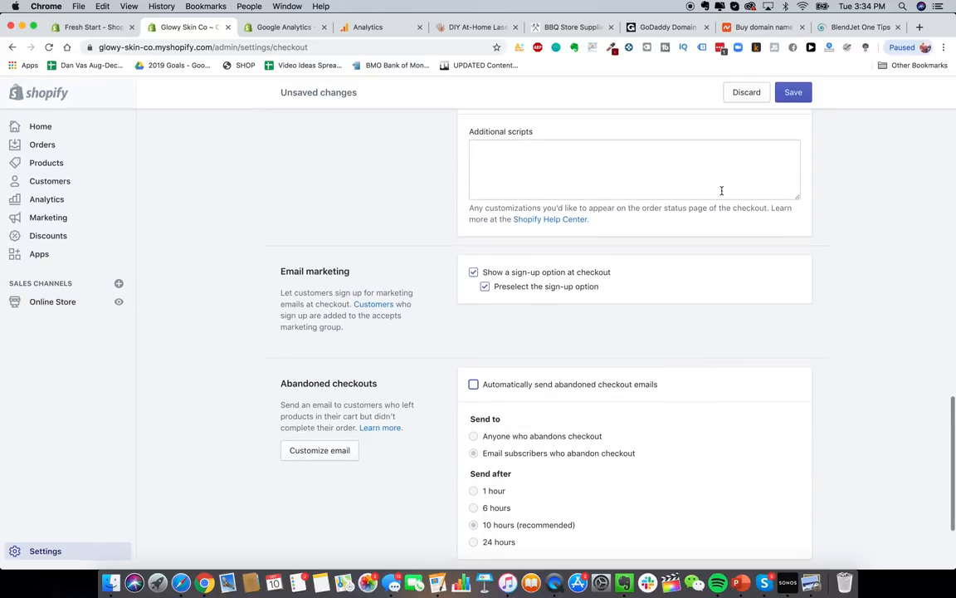
scroll(722, 191, up, 10)
- Save the checkout settings and return to the Settings overview
click(793, 92)
scroll(634, 316, down, 8)
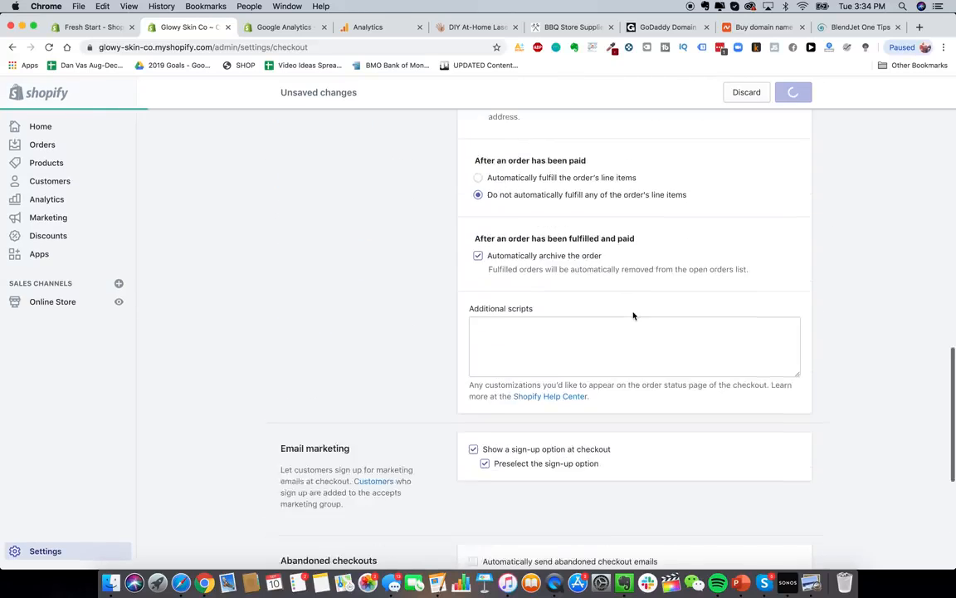
scroll(648, 332, down, 7)
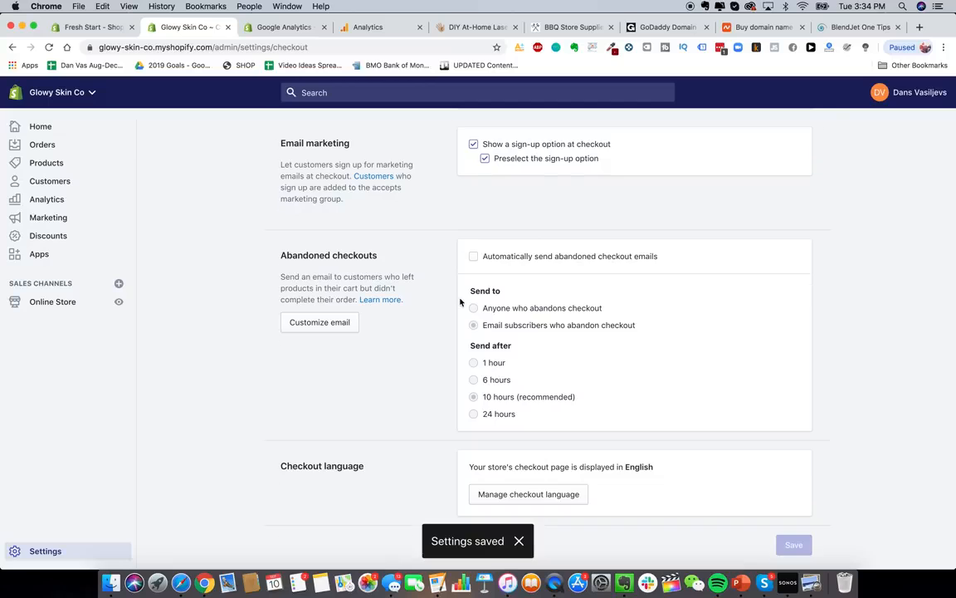
scroll(460, 303, up, 15)
click(293, 136)
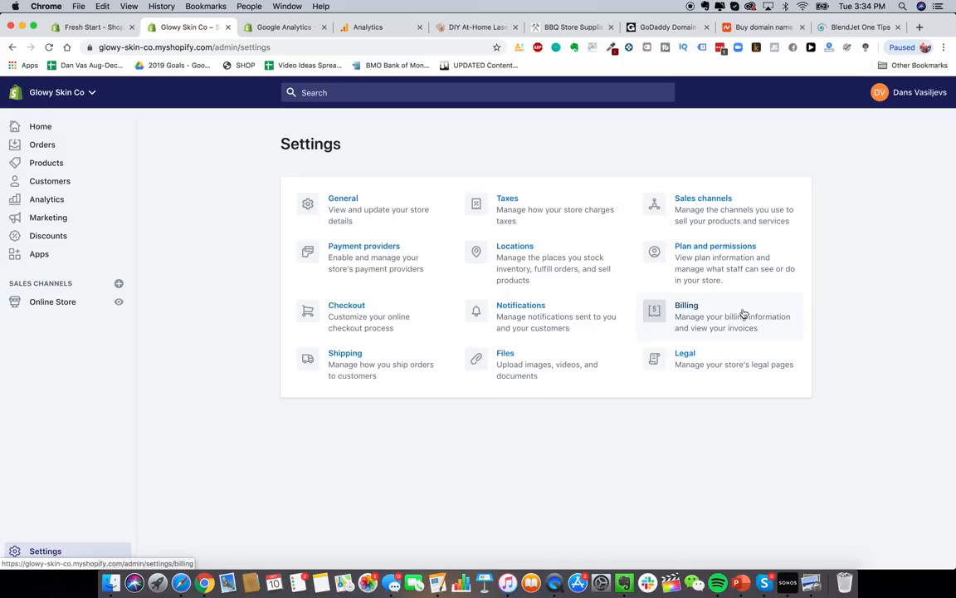
- Search the web for 'shopify plans' in a new browser tab
click(920, 27)
text(shopify )
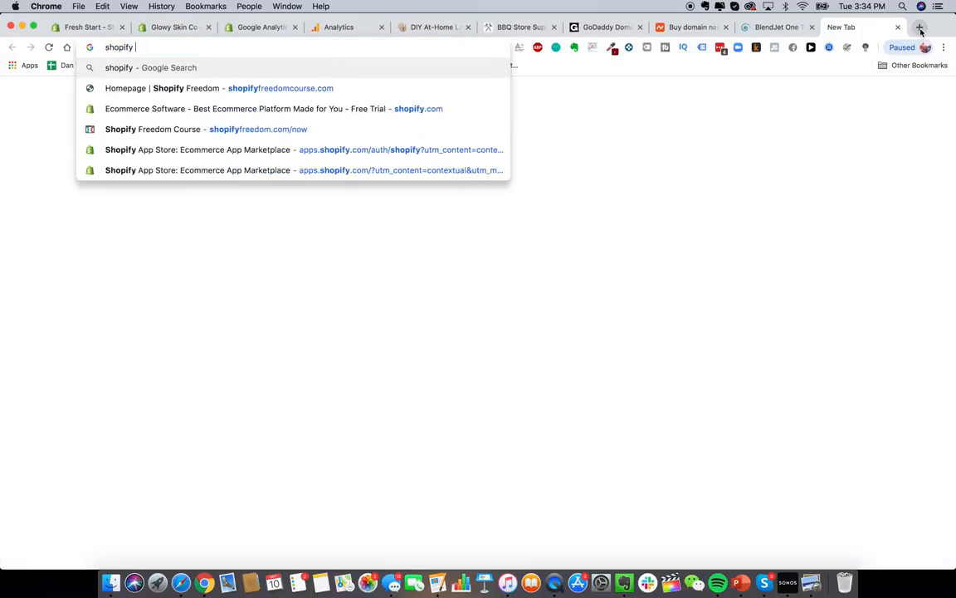
text(plans)
key(Return)
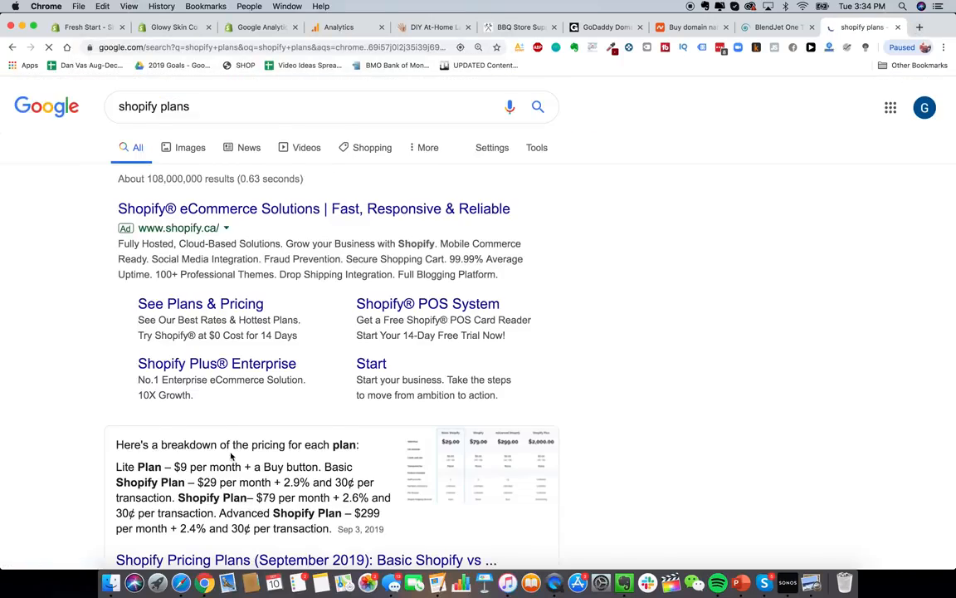
- On the Shopify pricing page, highlight the Basic plan's 2.9% + 30¢ online card rate
scroll(231, 455, down, 5)
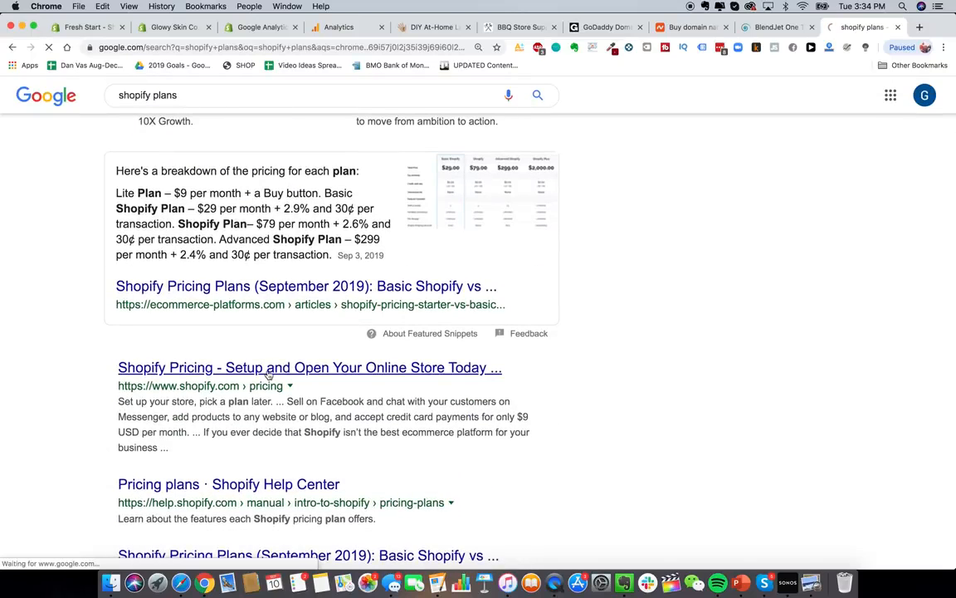
scroll(489, 335, down, 5)
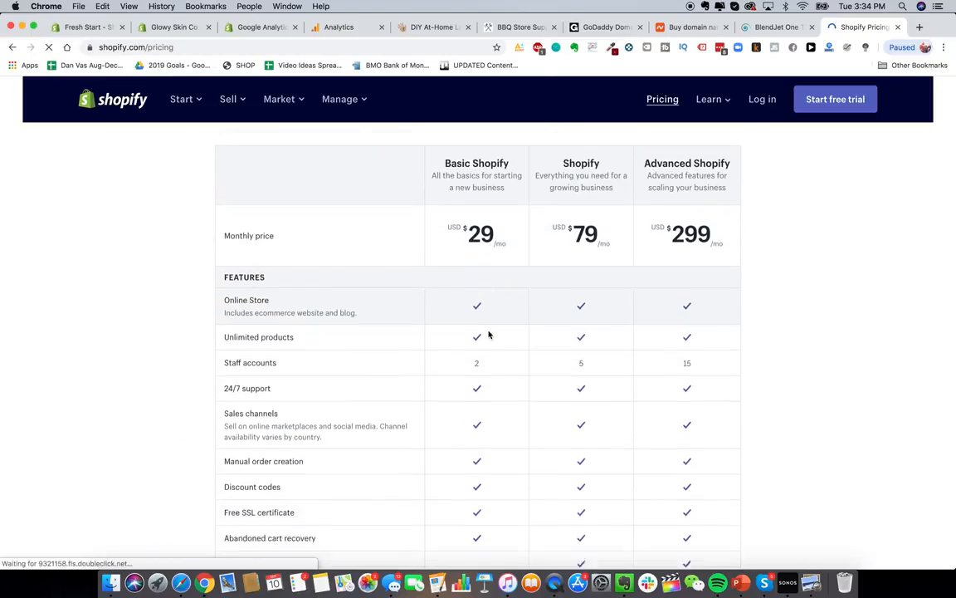
scroll(489, 334, up, 2)
scroll(488, 289, down, 1)
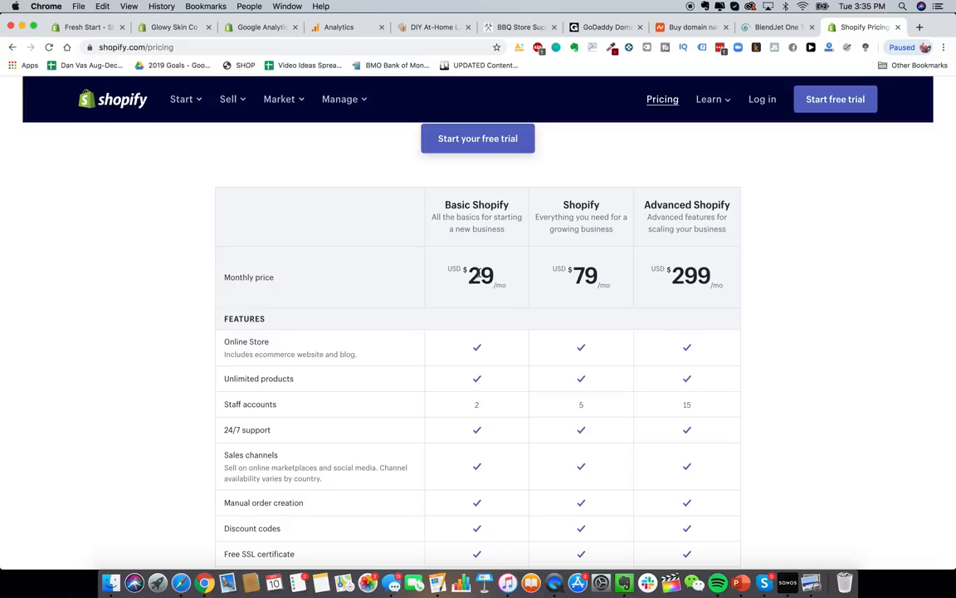
scroll(479, 274, down, 2)
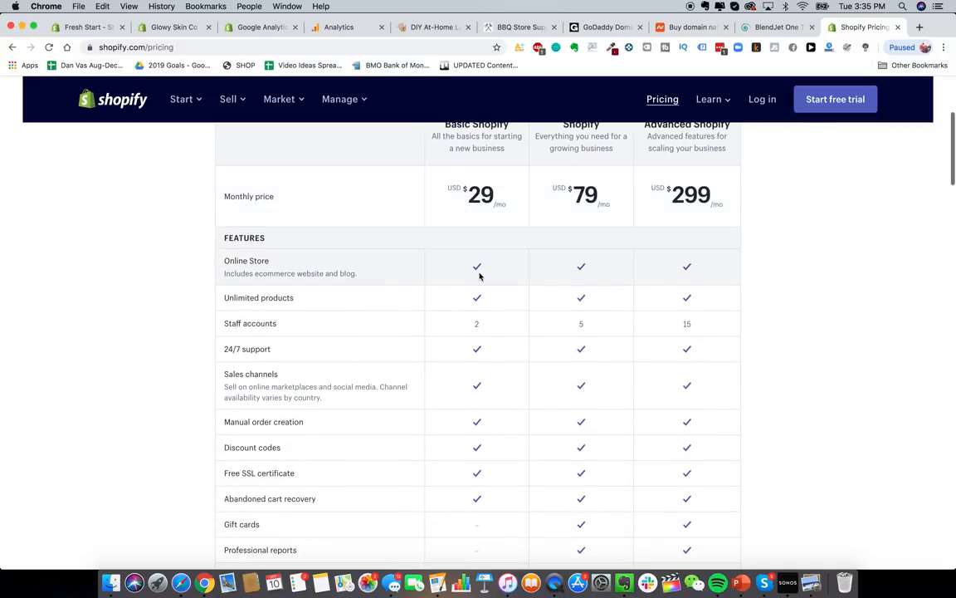
scroll(478, 277, up, 1)
scroll(751, 249, up, 1)
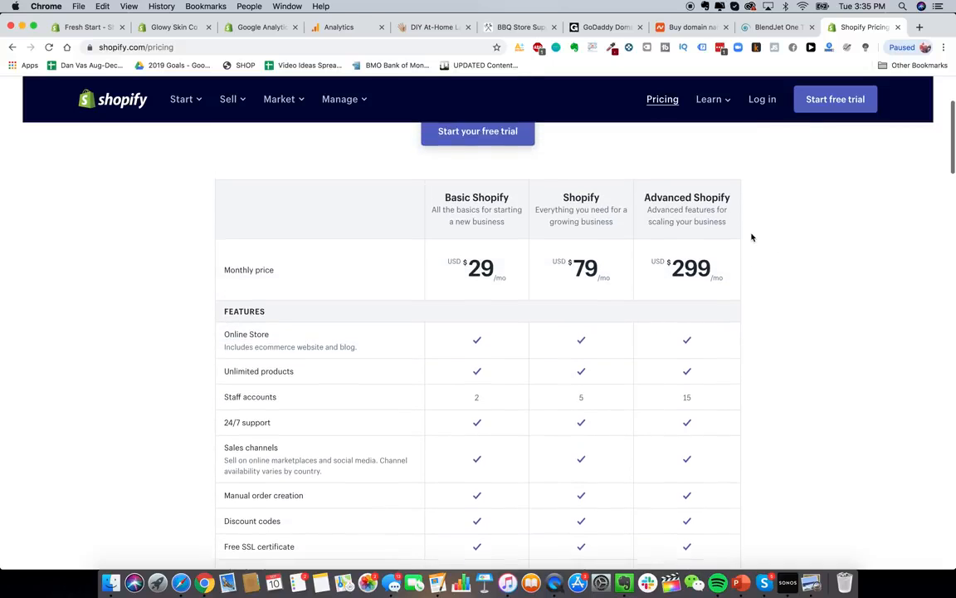
scroll(774, 290, down, 2)
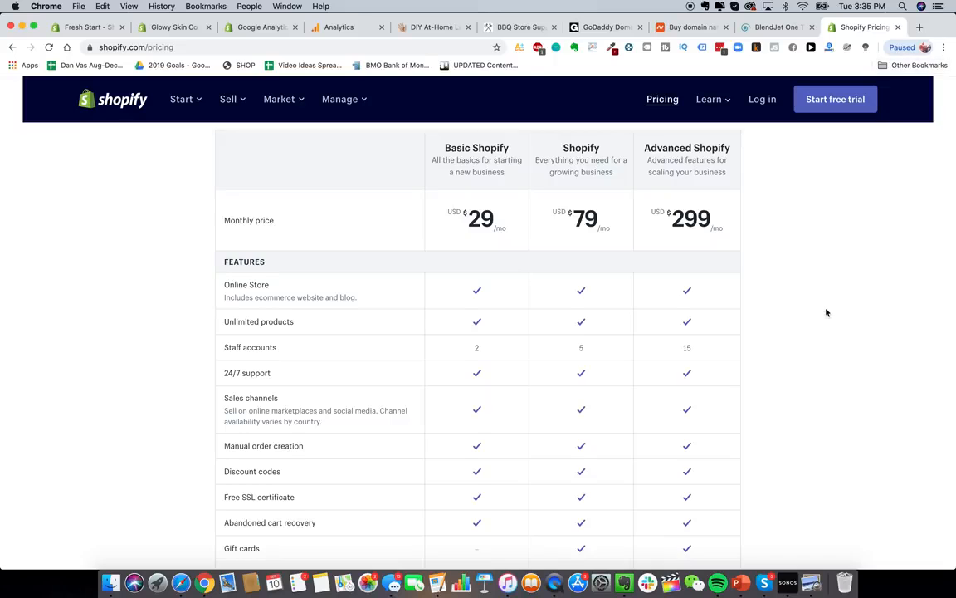
scroll(826, 316, up, 1)
scroll(826, 318, down, 5)
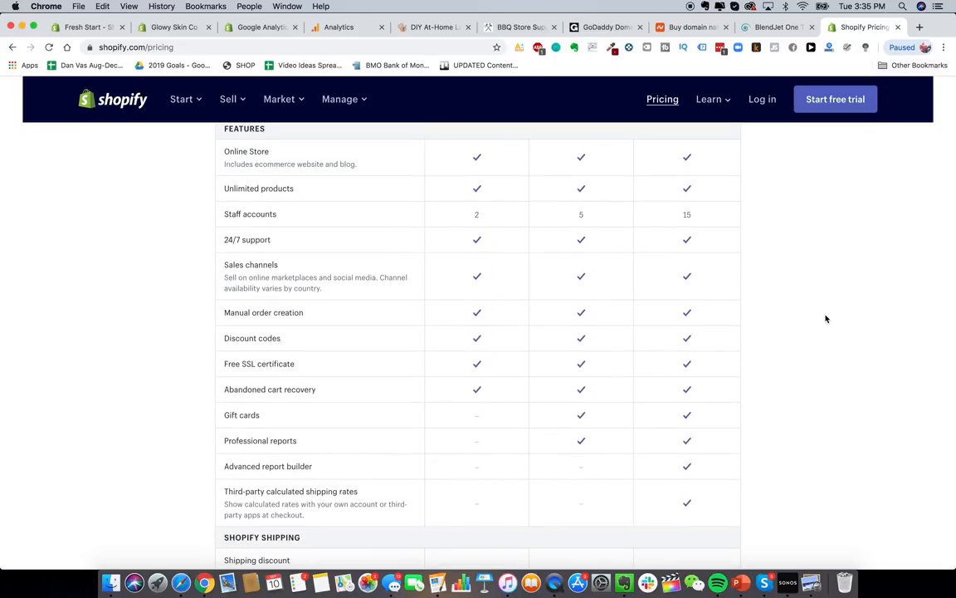
scroll(826, 319, up, 5)
scroll(826, 318, down, 10)
scroll(826, 319, up, 1)
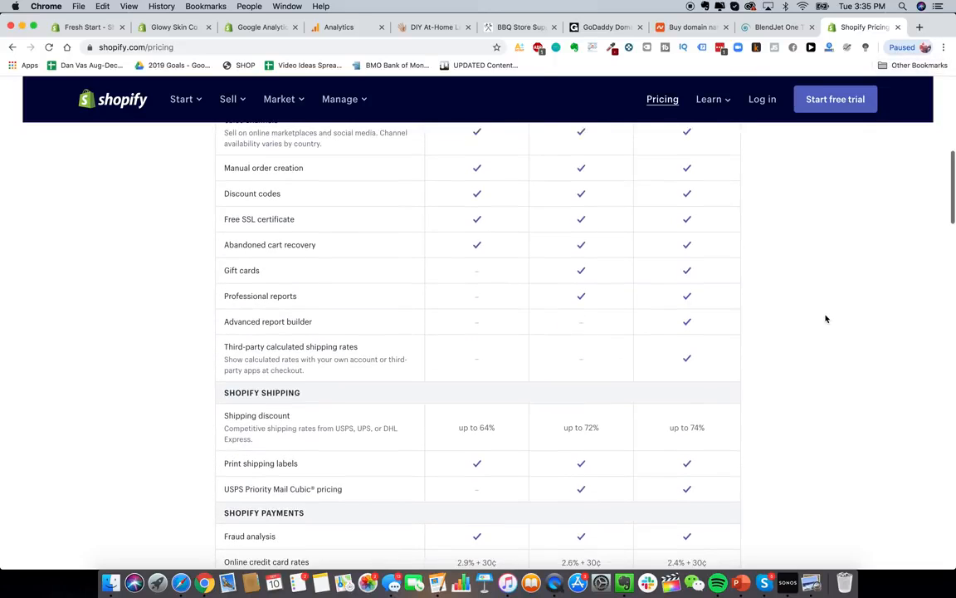
scroll(826, 318, down, 4)
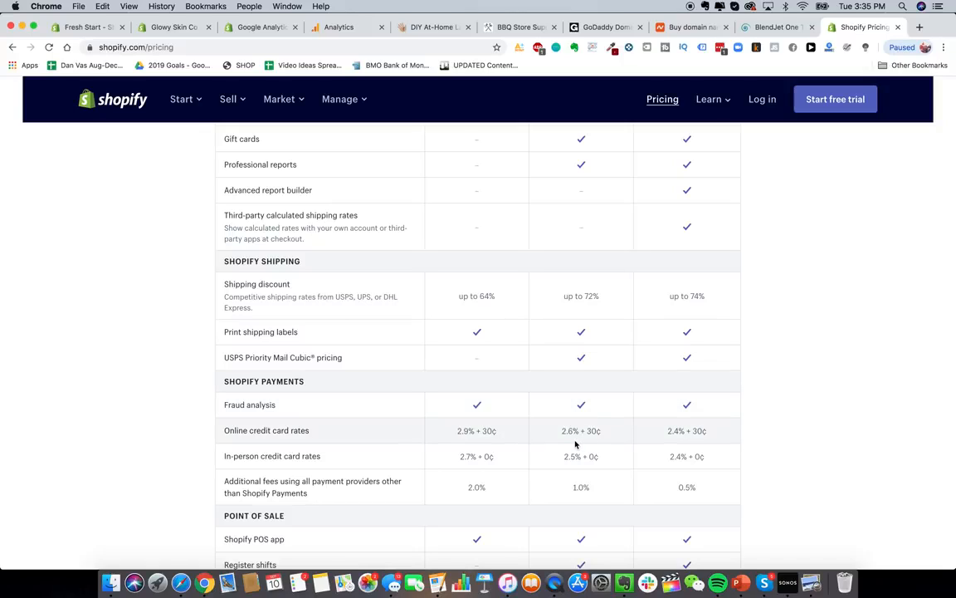
triple_click(475, 431)
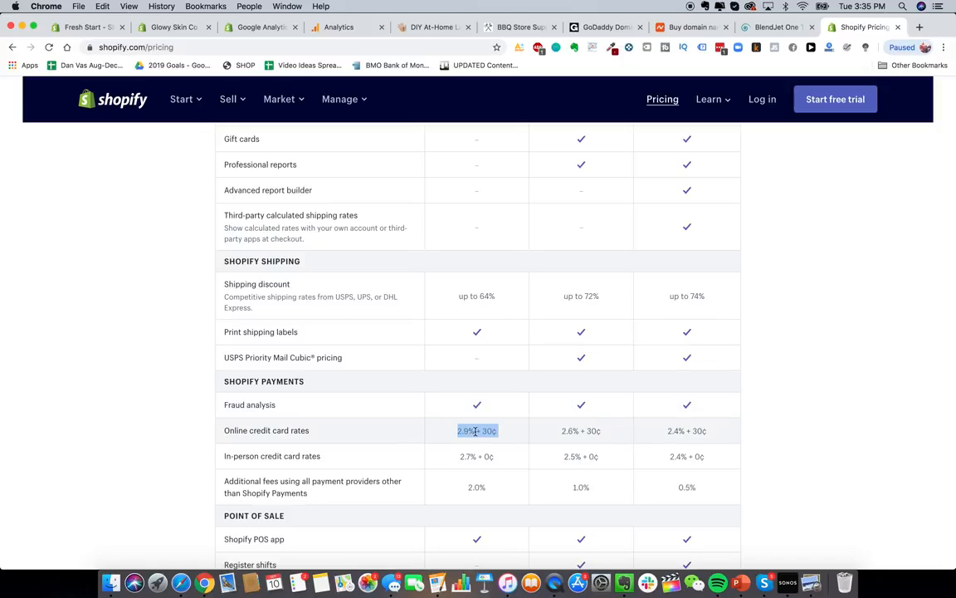
click(579, 432)
triple_click(465, 430)
- Search 'shopify transaction calculator fees' in a new tab and open the Ecommerce Platforms result
click(920, 28)
text(shopify transaction)
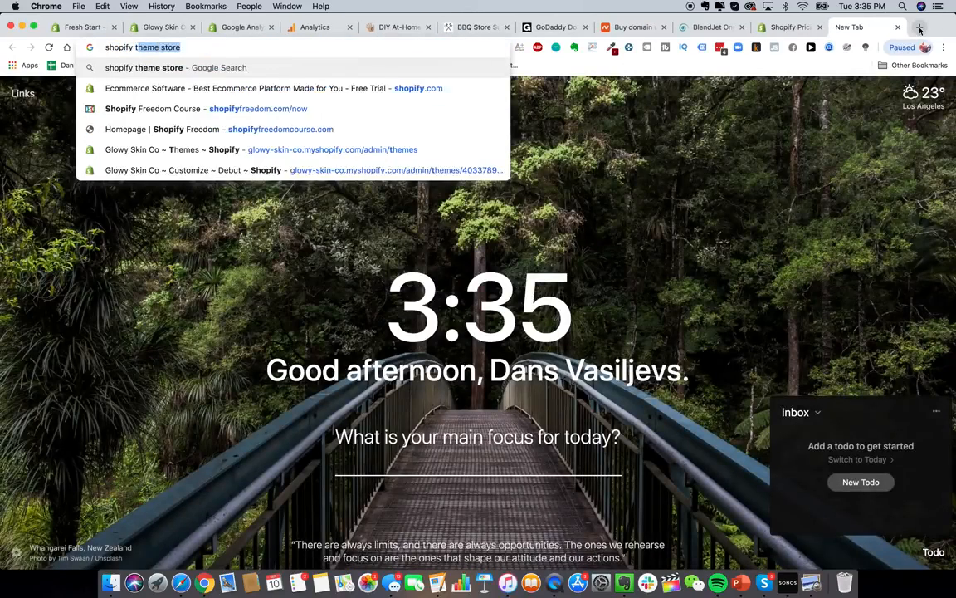
text( calculator fees)
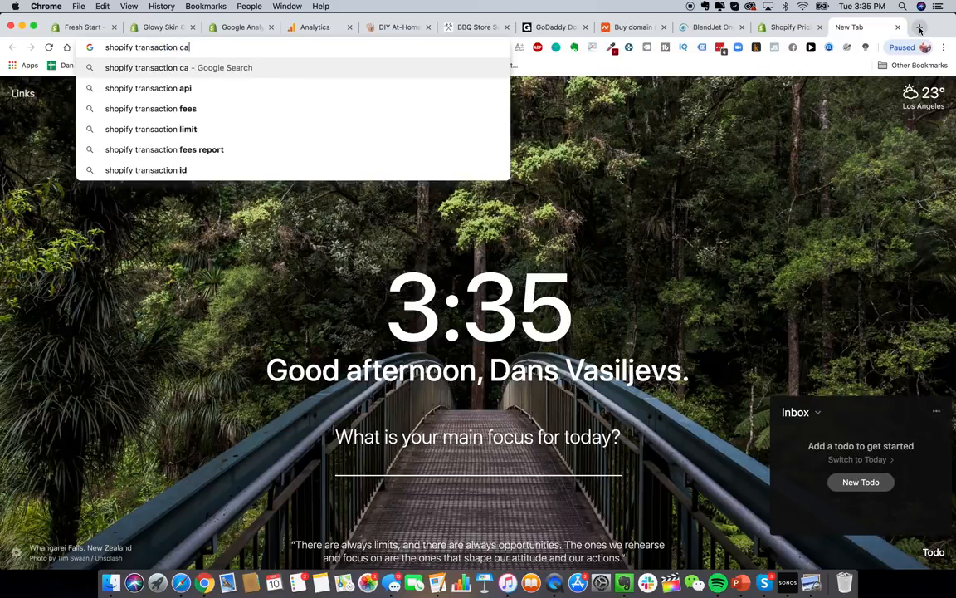
key(Return)
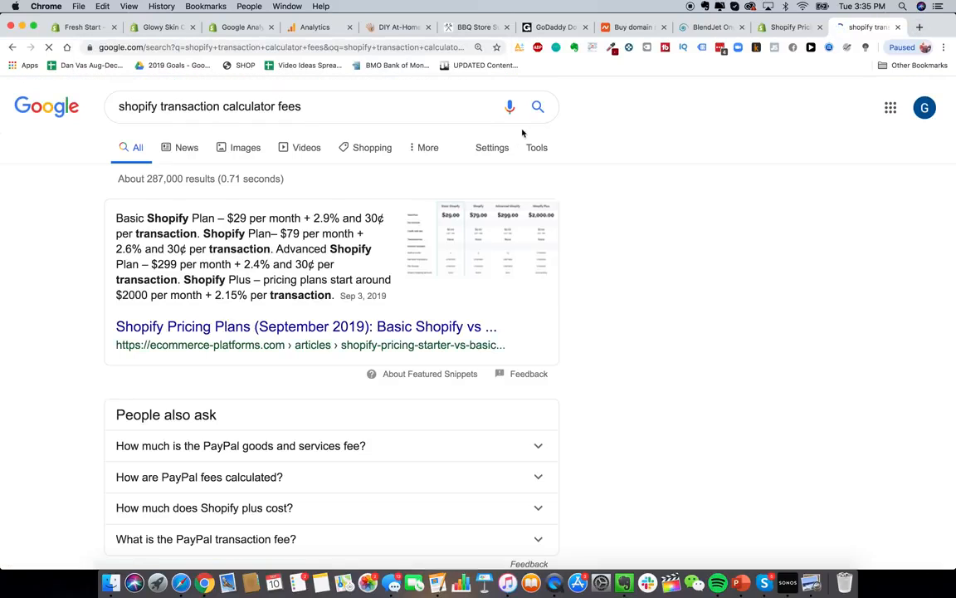
click(339, 332)
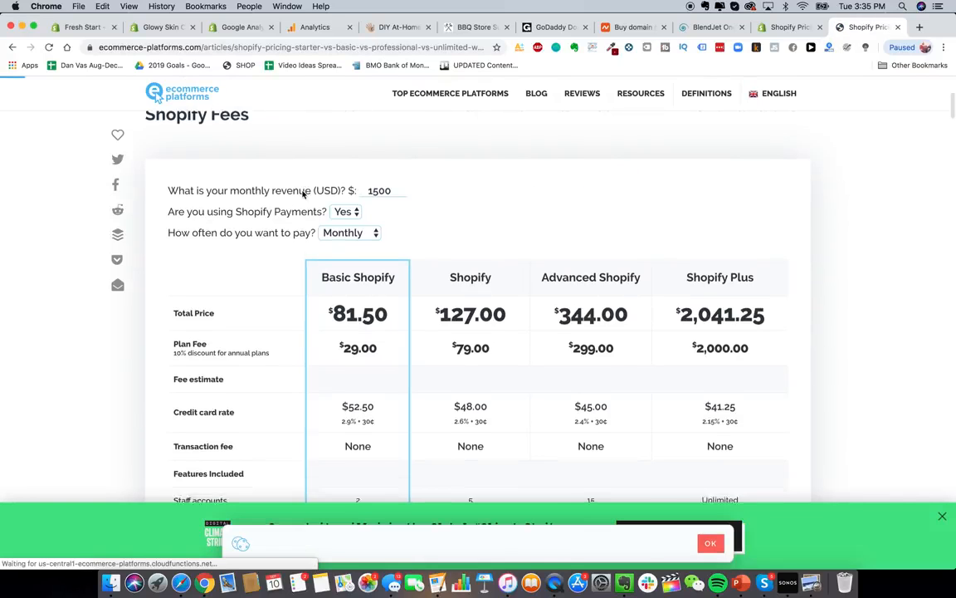
- Enter 50000 monthly revenue and try Annually billing before returning to Monthly
double_click(389, 195)
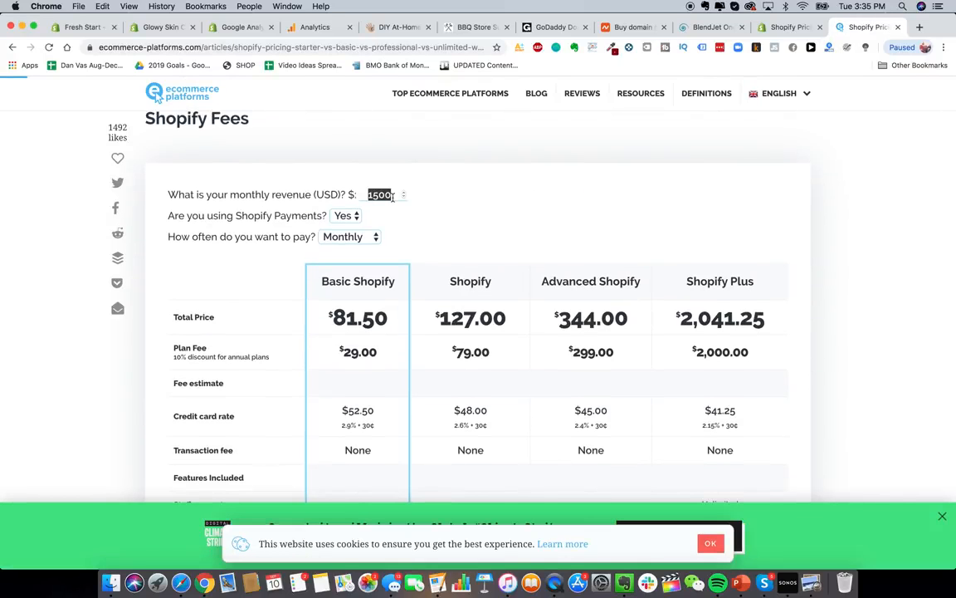
text(50000)
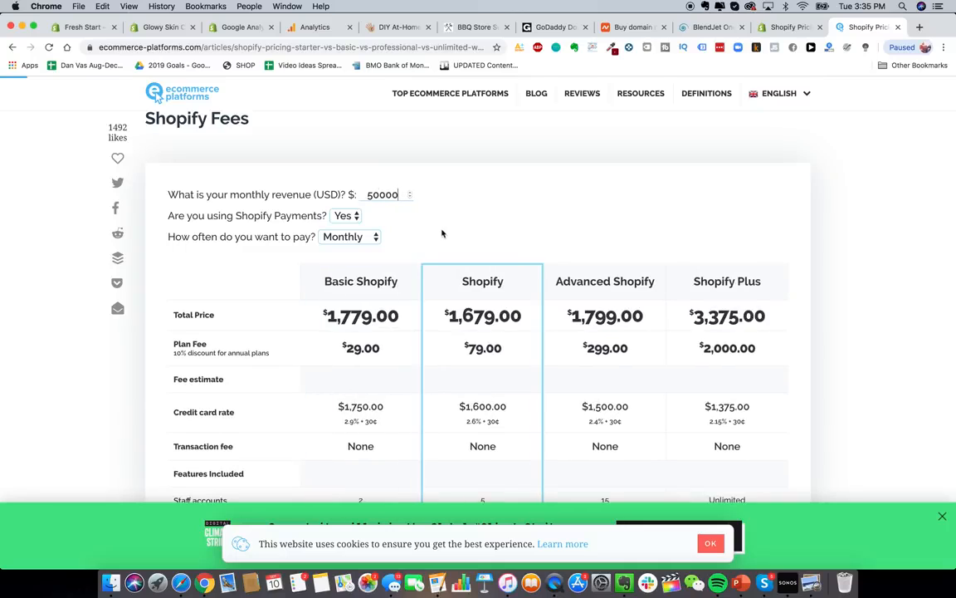
click(362, 240)
click(366, 251)
click(353, 237)
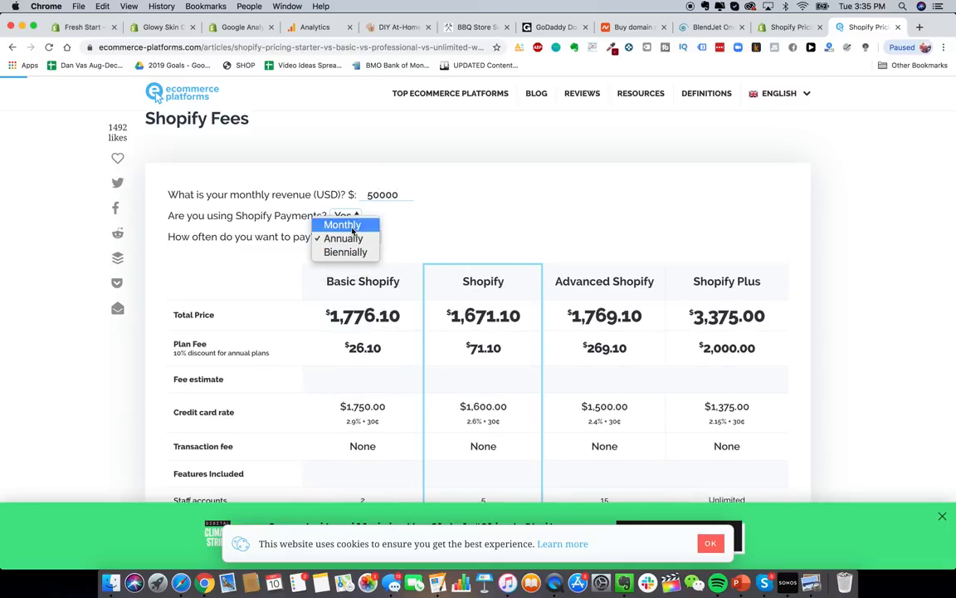
click(345, 222)
scroll(540, 209, down, 1)
scroll(490, 178, down, 1)
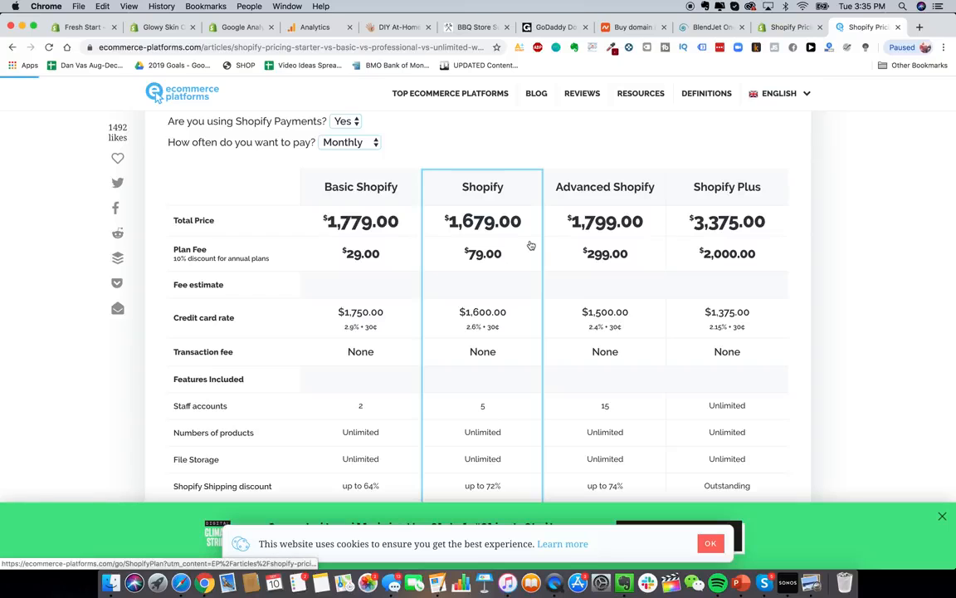
scroll(365, 151, up, 1)
- Change the revenue to 10000, then 200000, and compare the plan totals
double_click(382, 143)
text(10000)
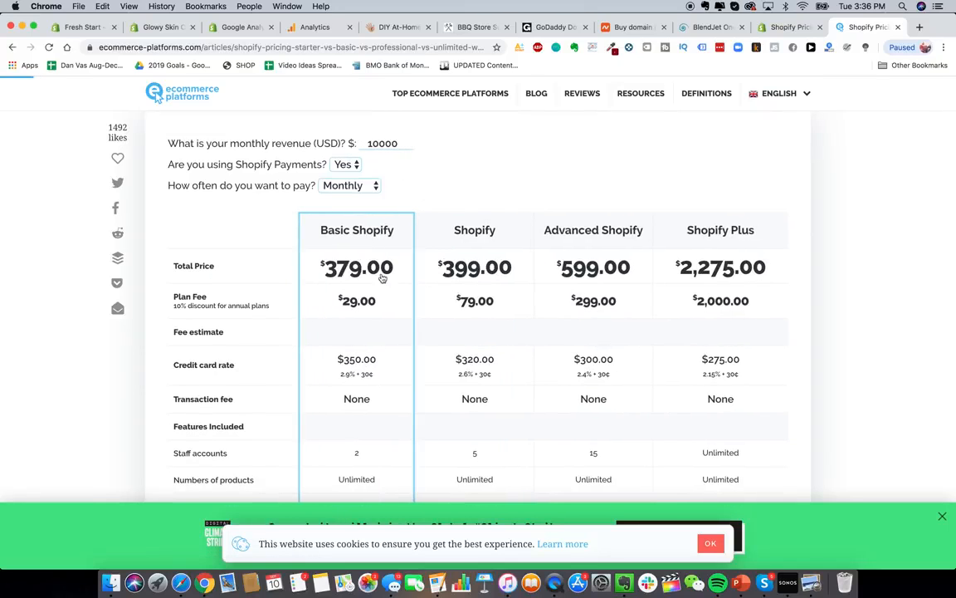
double_click(382, 143)
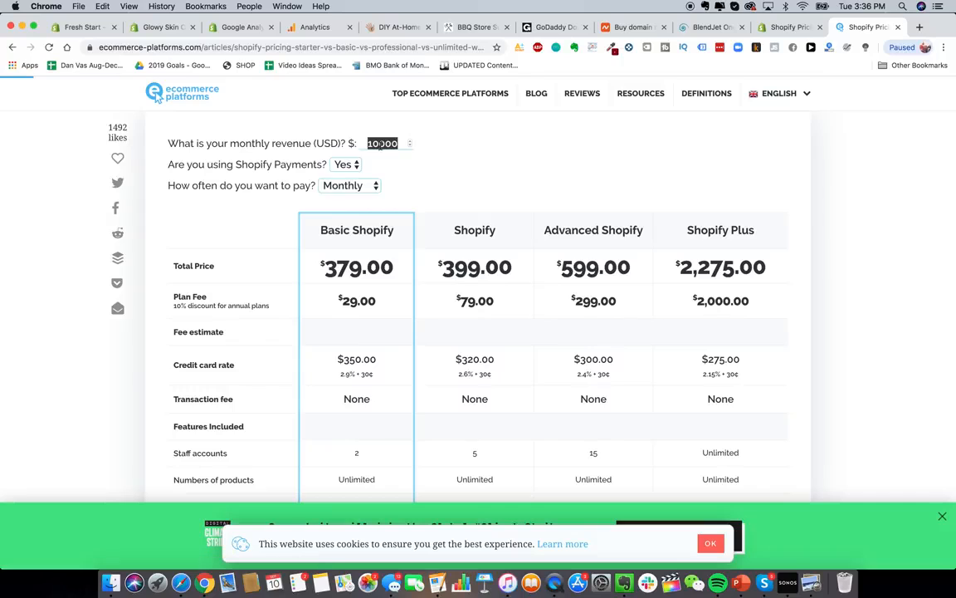
text(200000)
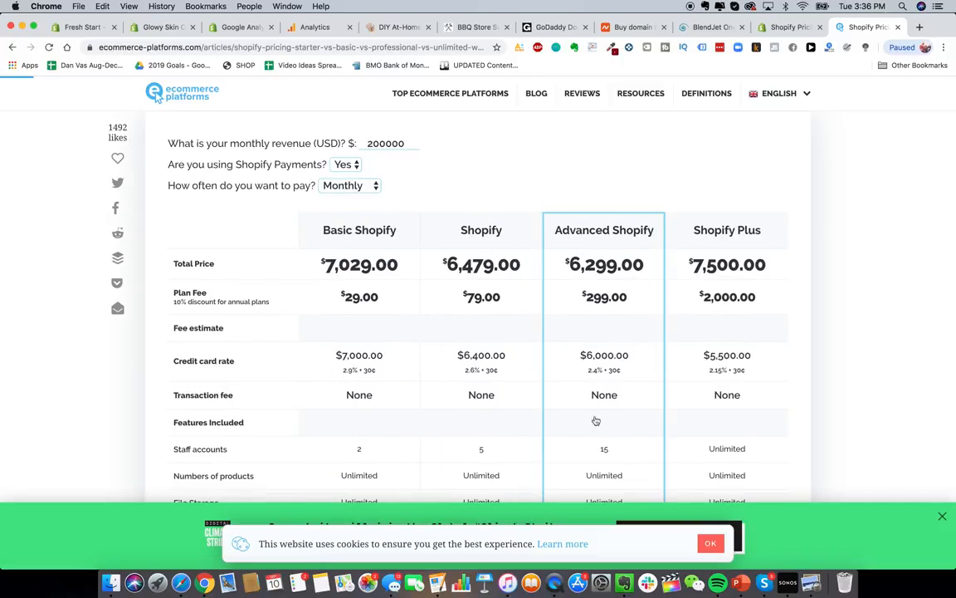
scroll(532, 287, up, 1)
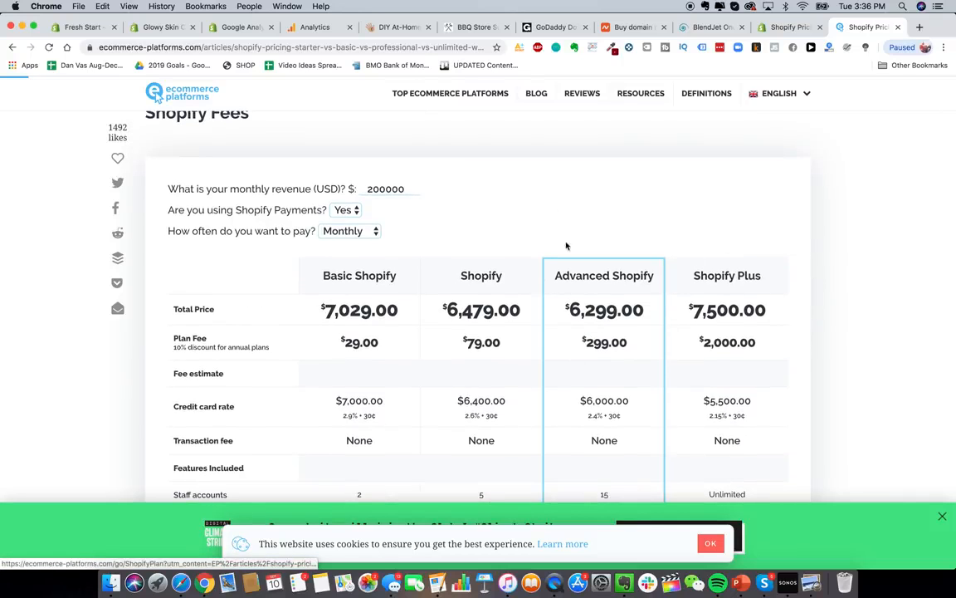
scroll(567, 246, down, 5)
scroll(498, 216, up, 6)
scroll(415, 183, down, 2)
scroll(355, 159, up, 1)
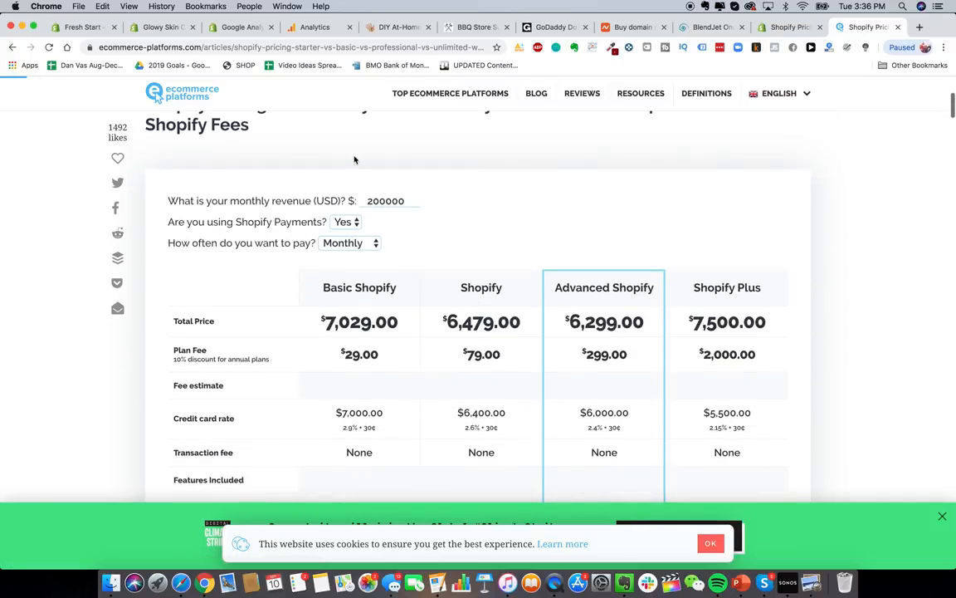
double_click(382, 201)
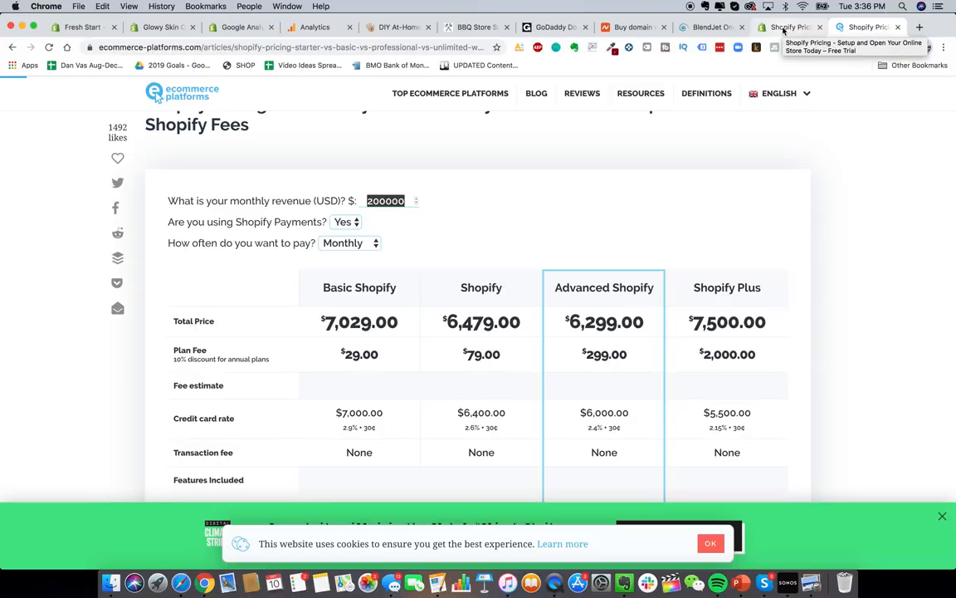
- In the Glowy Skin Co admin, open Shipping settings and begin a new shipping zone
key(super+2)
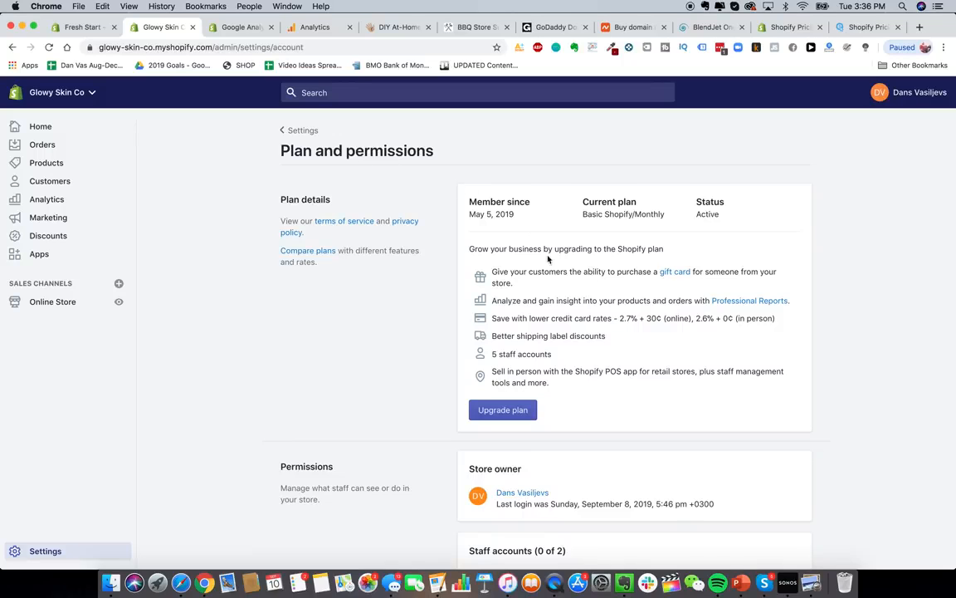
scroll(579, 244, down, 5)
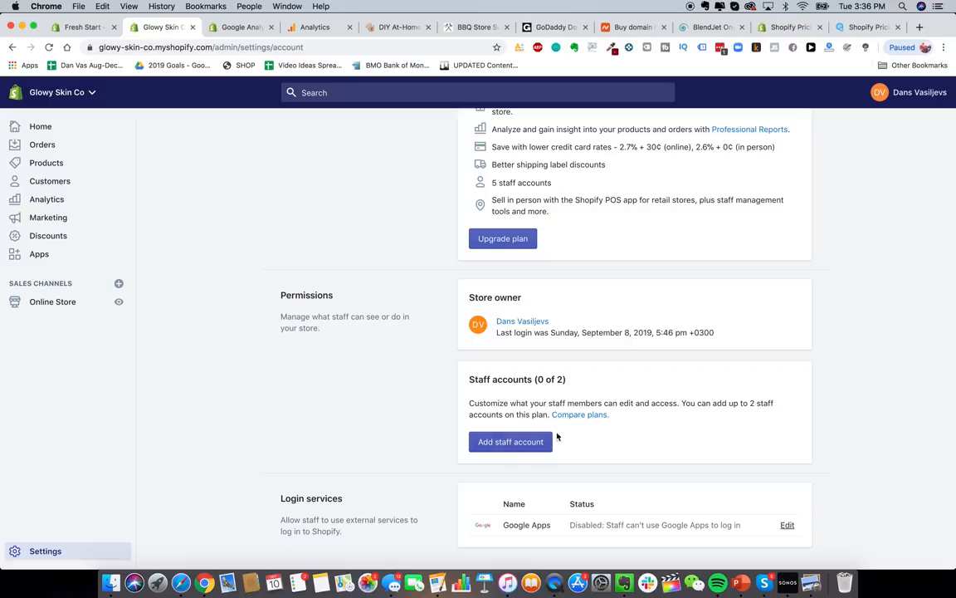
scroll(538, 444, up, 5)
click(307, 135)
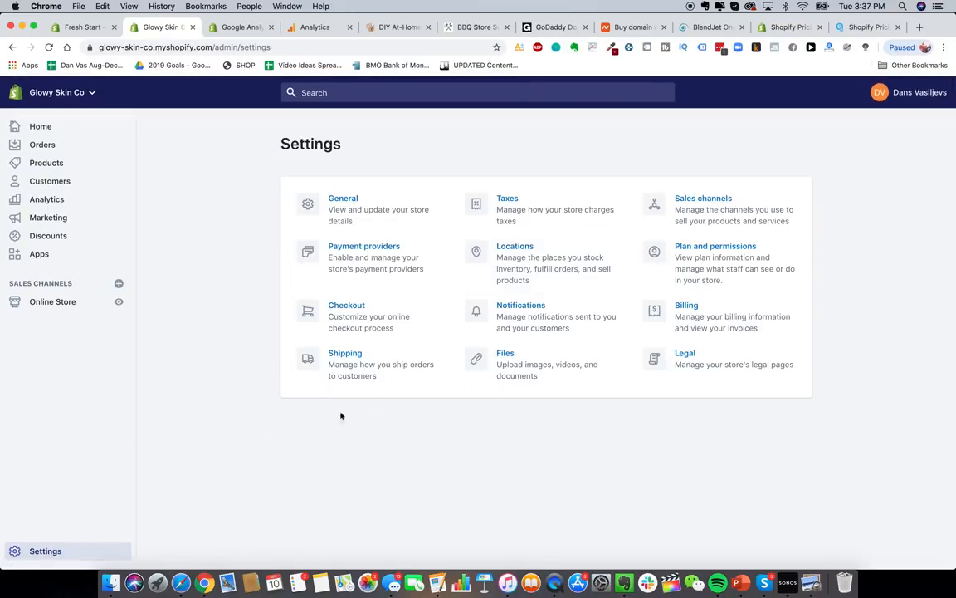
click(342, 367)
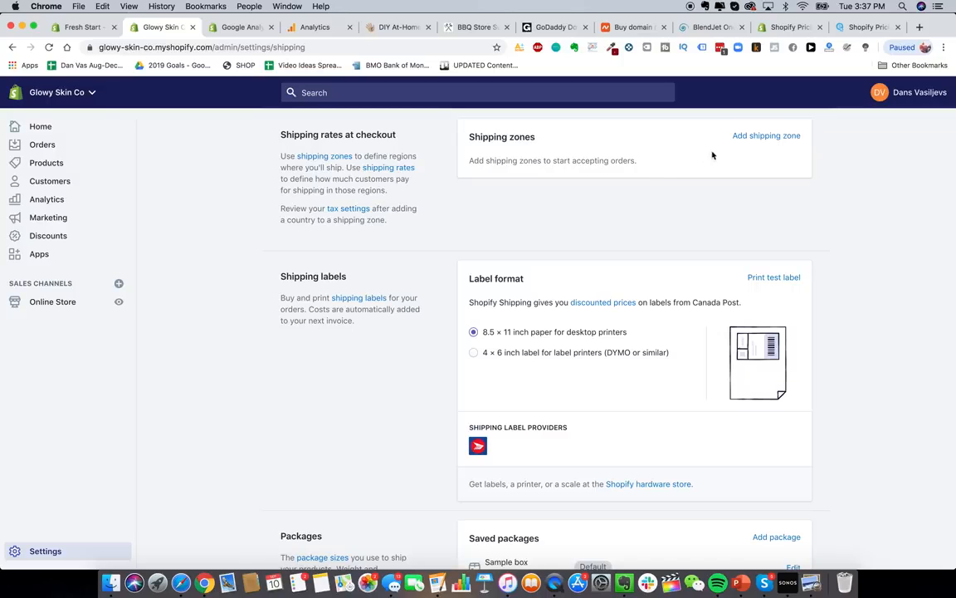
click(743, 141)
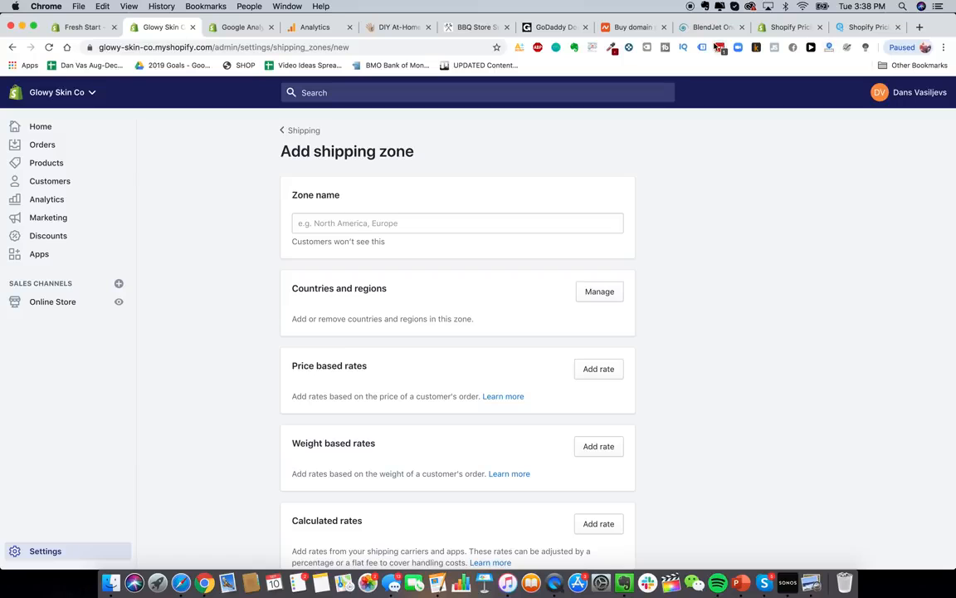
- Switch to the HeySilkySkin storefront tab for reference
click(382, 26)
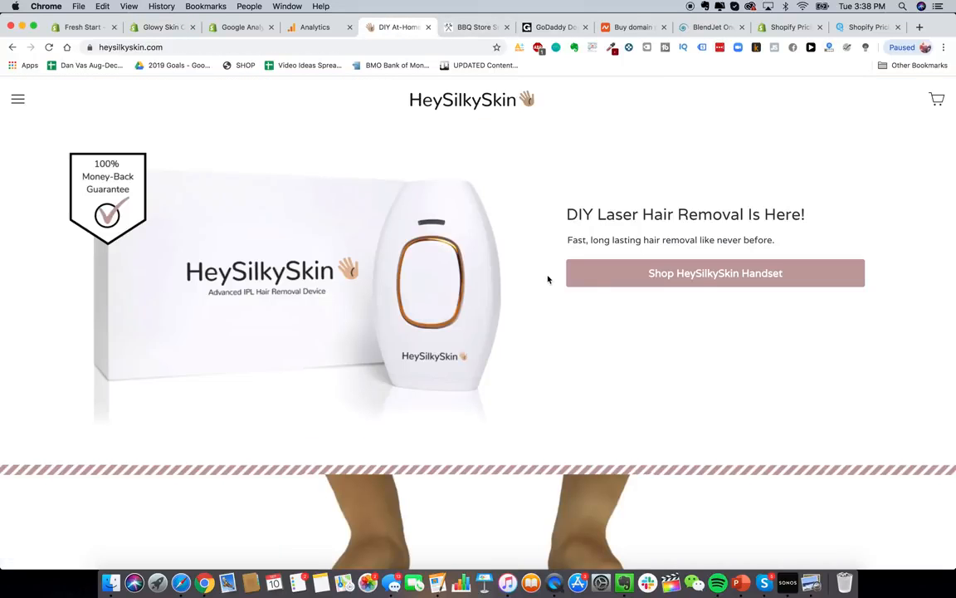
- View the HeySilkySkin handset, highlight its $307.00 CAD price, then return to Glowy Skin Co
click(604, 281)
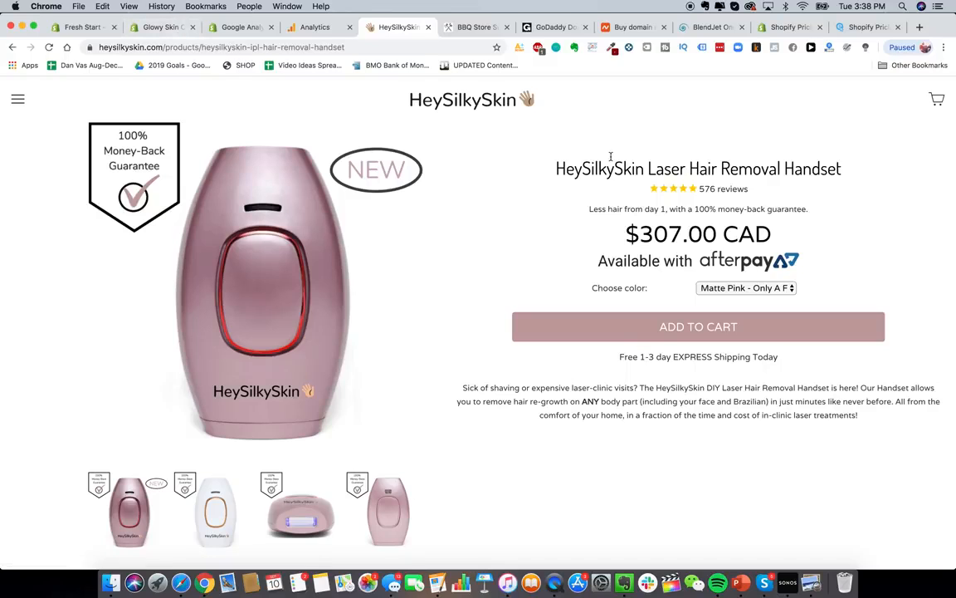
drag(631, 242, 772, 236)
click(162, 26)
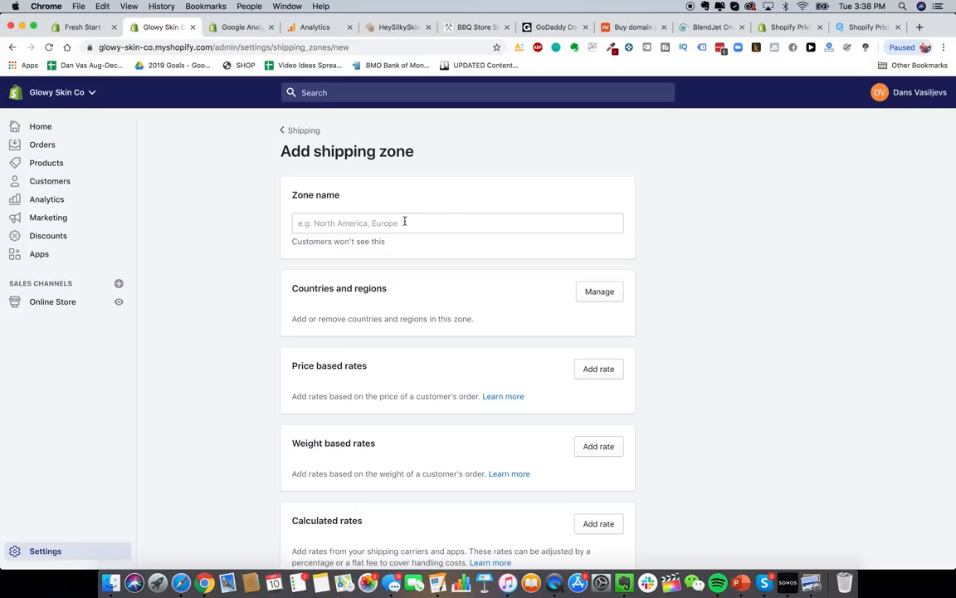
scroll(444, 302, down, 3)
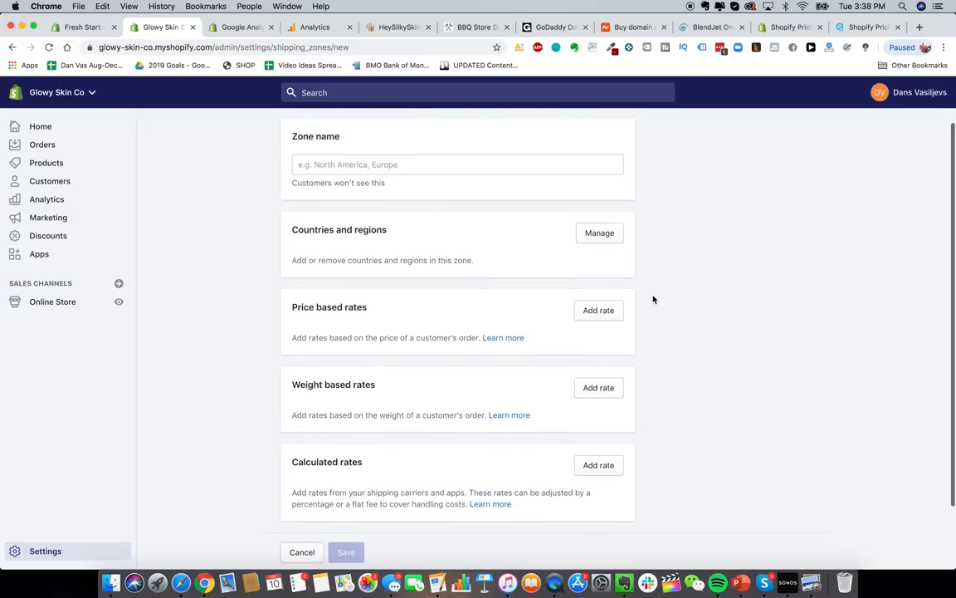
click(610, 285)
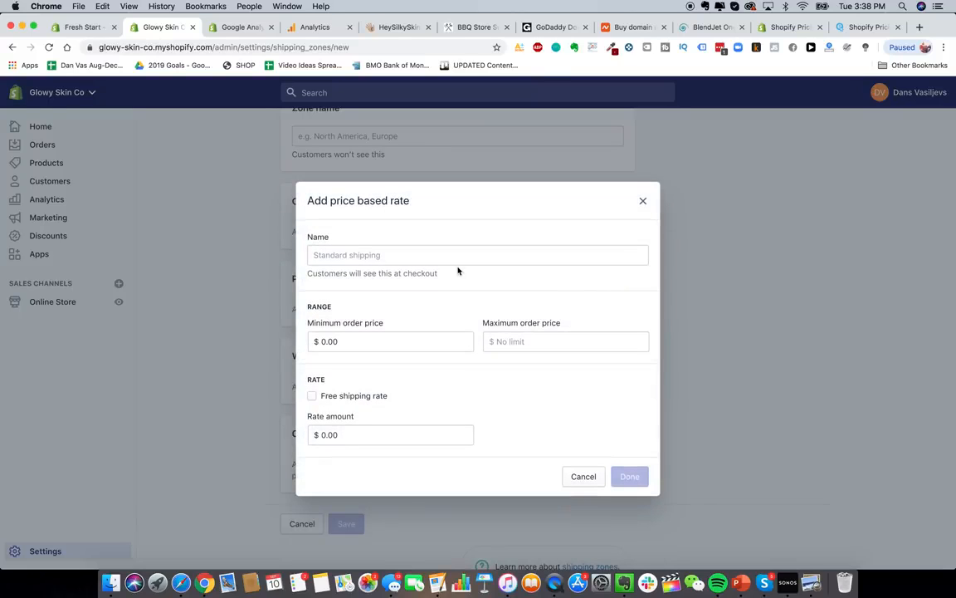
text(Free Shipping)
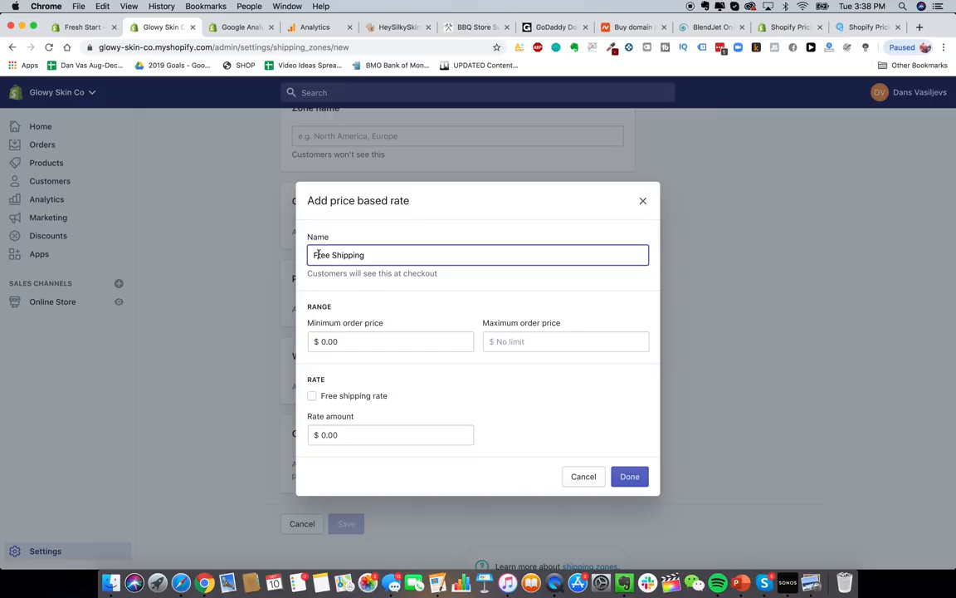
text(E Express)
triple_click(330, 251)
drag(314, 254, 504, 275)
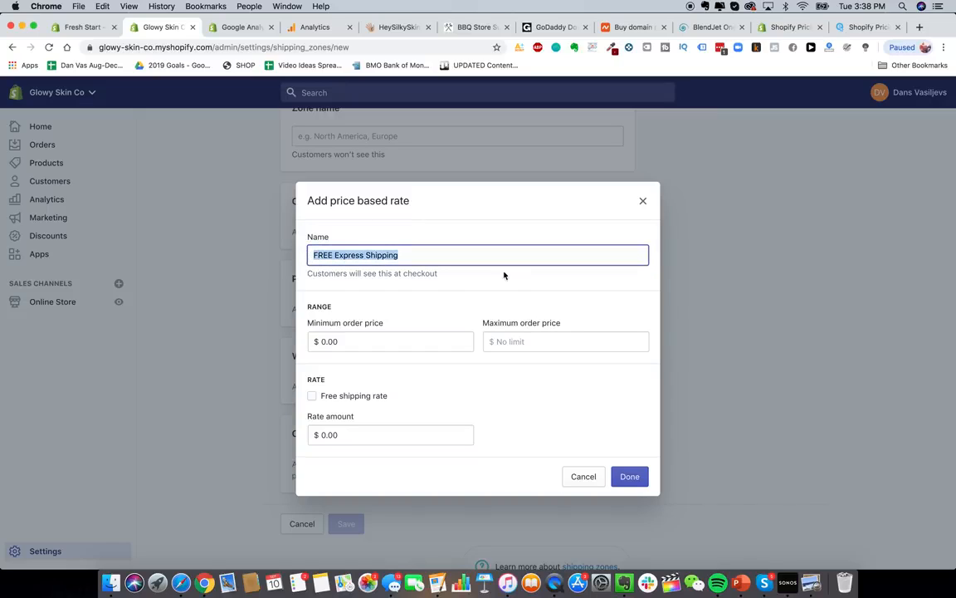
click(387, 263)
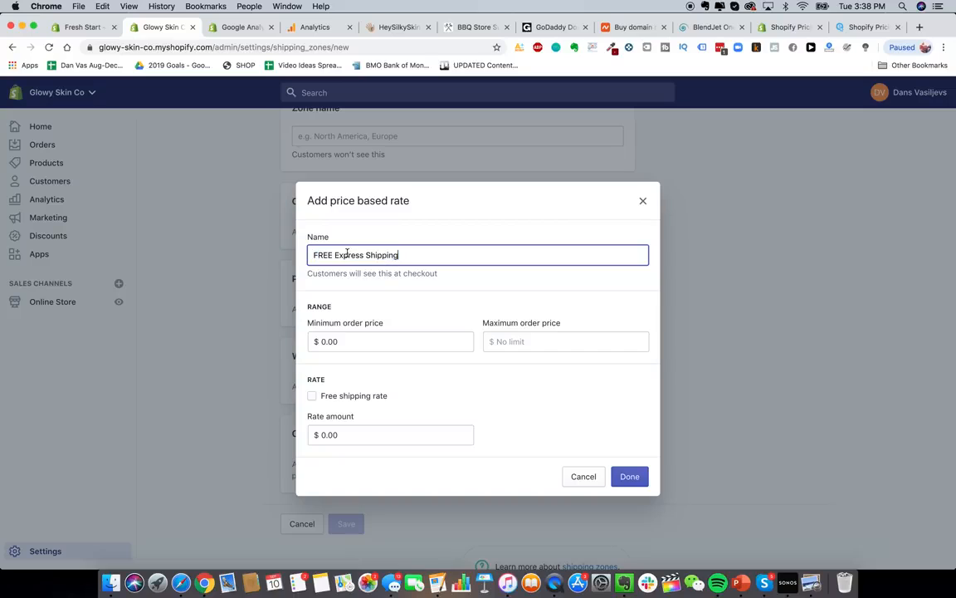
triple_click(321, 254)
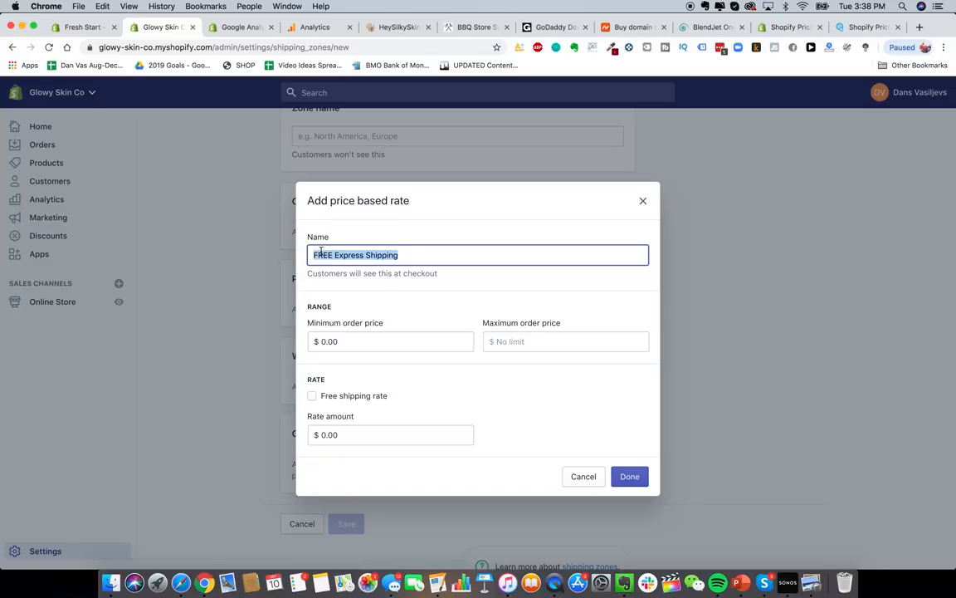
click(362, 397)
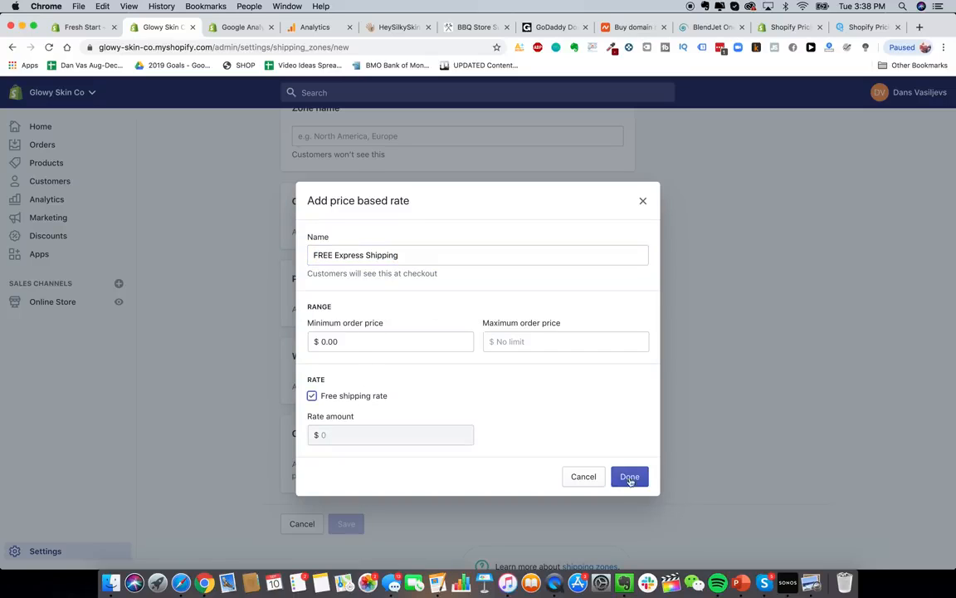
click(585, 477)
scroll(460, 305, up, 1)
scroll(459, 305, up, 1)
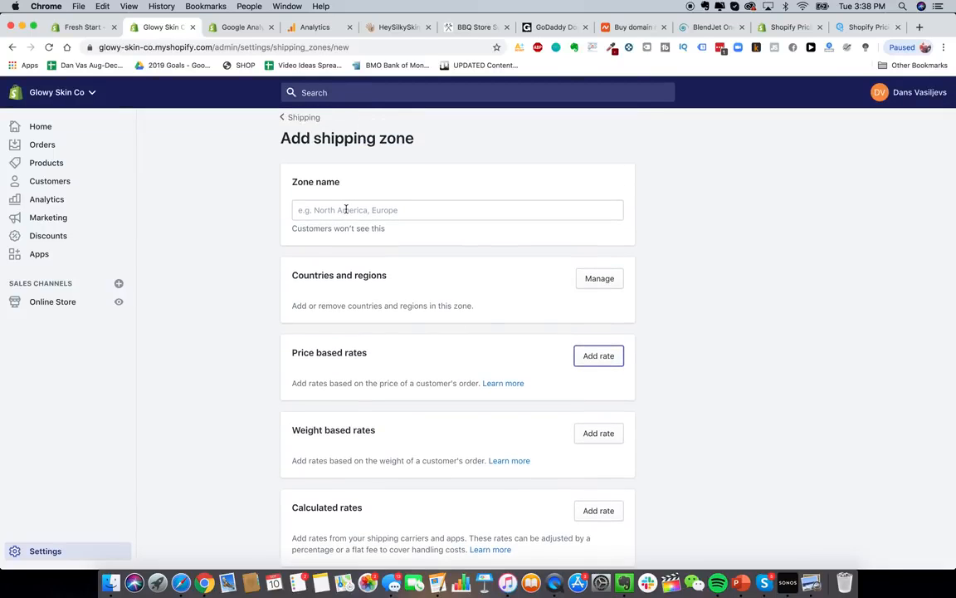
- Name the new shipping zone 'Shipping To USA'
click(598, 278)
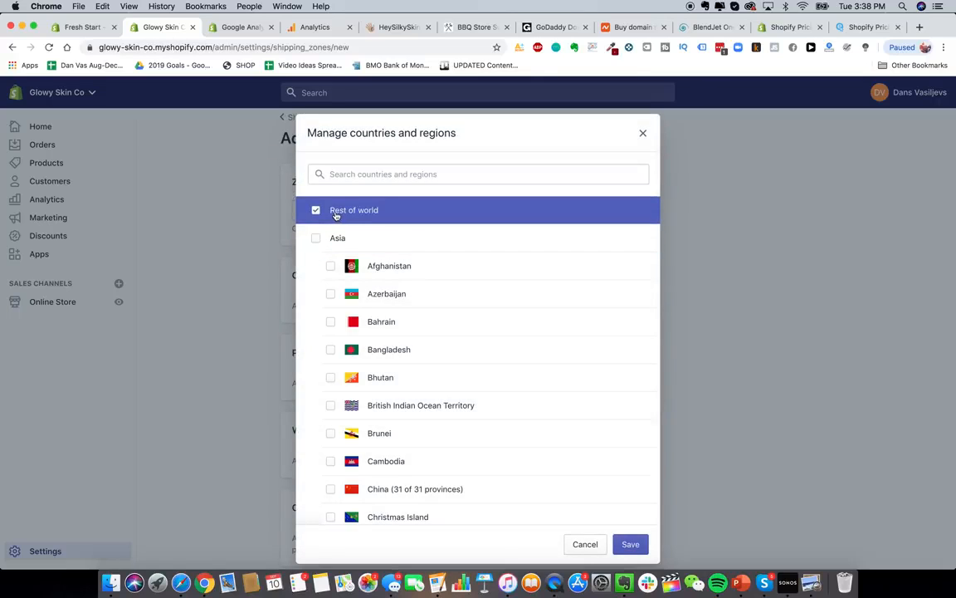
click(584, 545)
scroll(501, 424, down, 3)
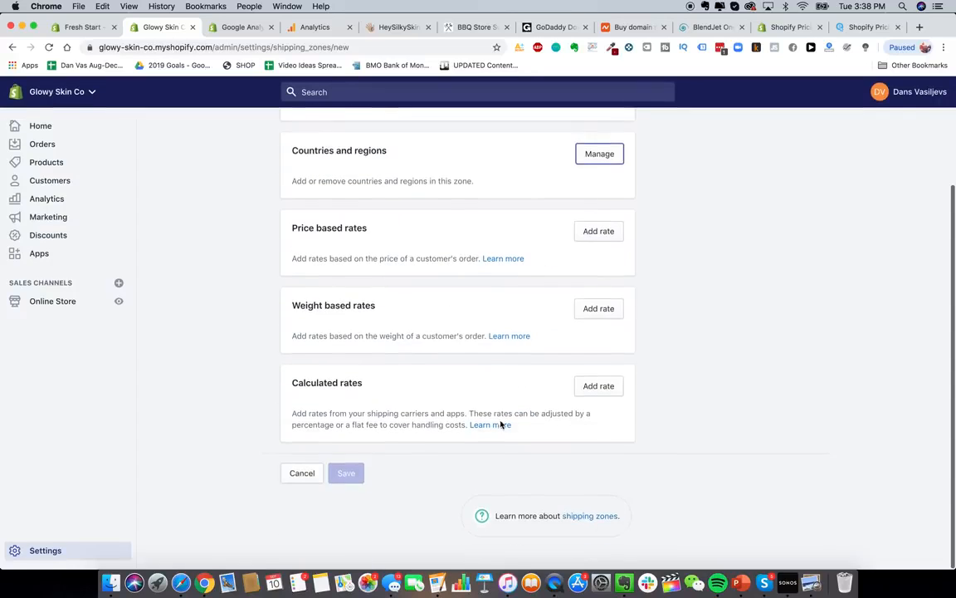
scroll(501, 425, up, 3)
scroll(538, 223, down, 1)
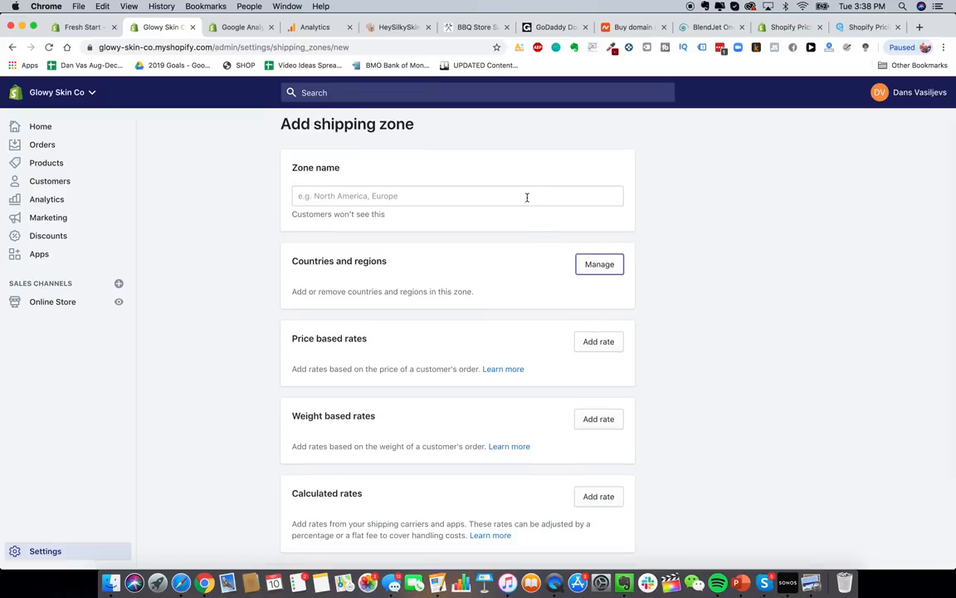
scroll(527, 197, up, 1)
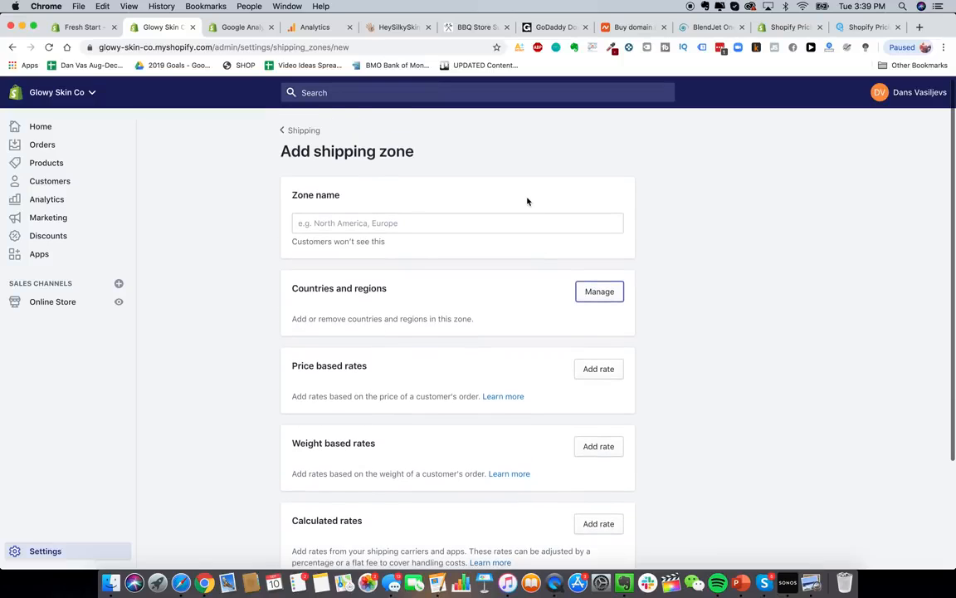
click(419, 222)
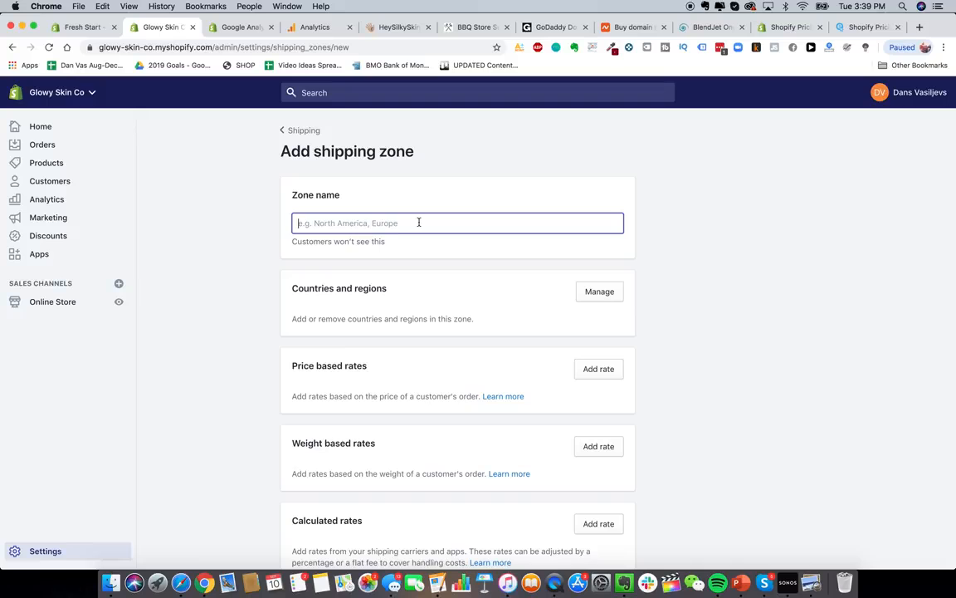
text(United States)
click(595, 292)
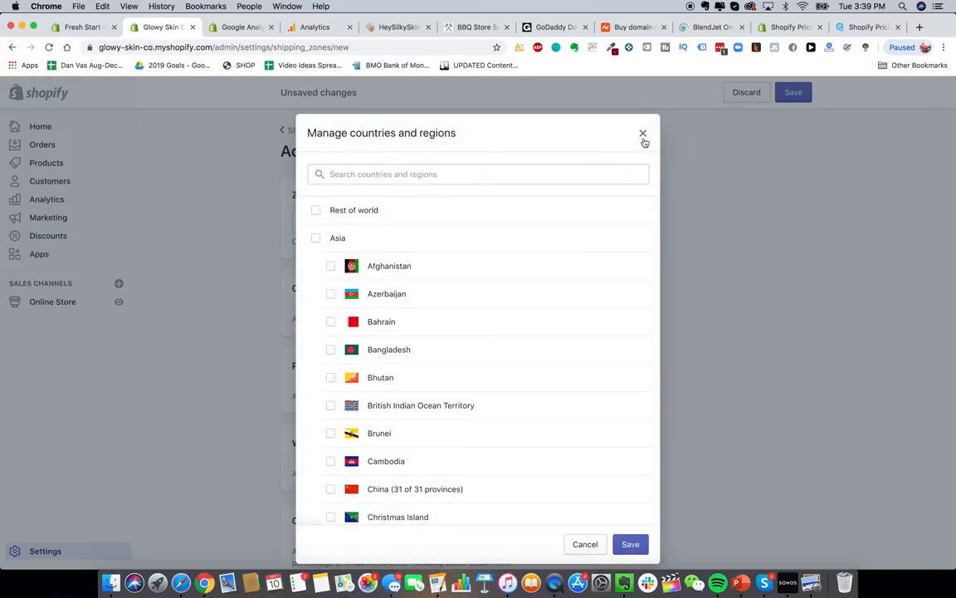
click(642, 134)
triple_click(487, 215)
text(Shipping T)
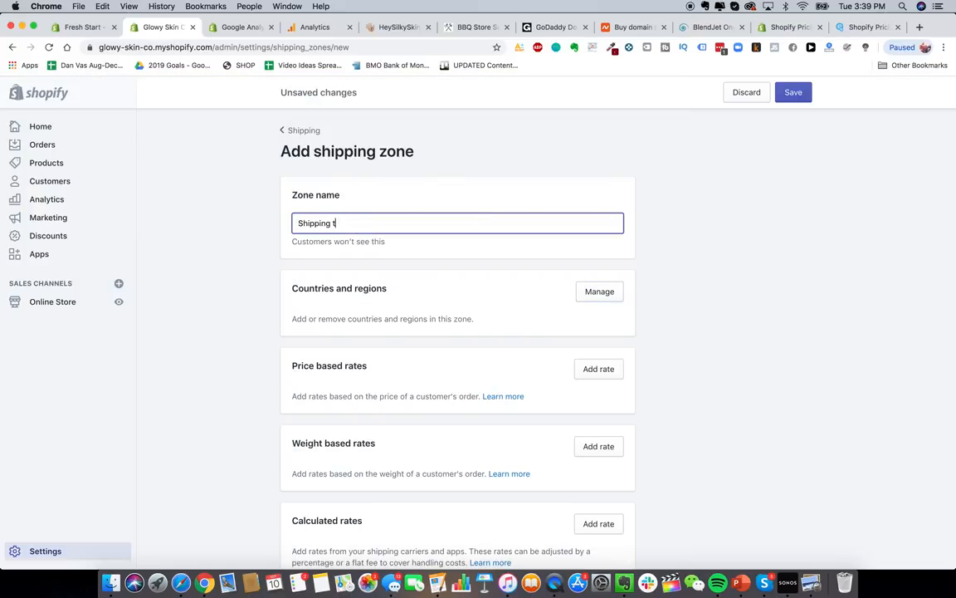
text(o USA)
- Add United States and United States Minor Outlying Islands to the zone's countries
click(599, 292)
click(391, 173)
text(unite)
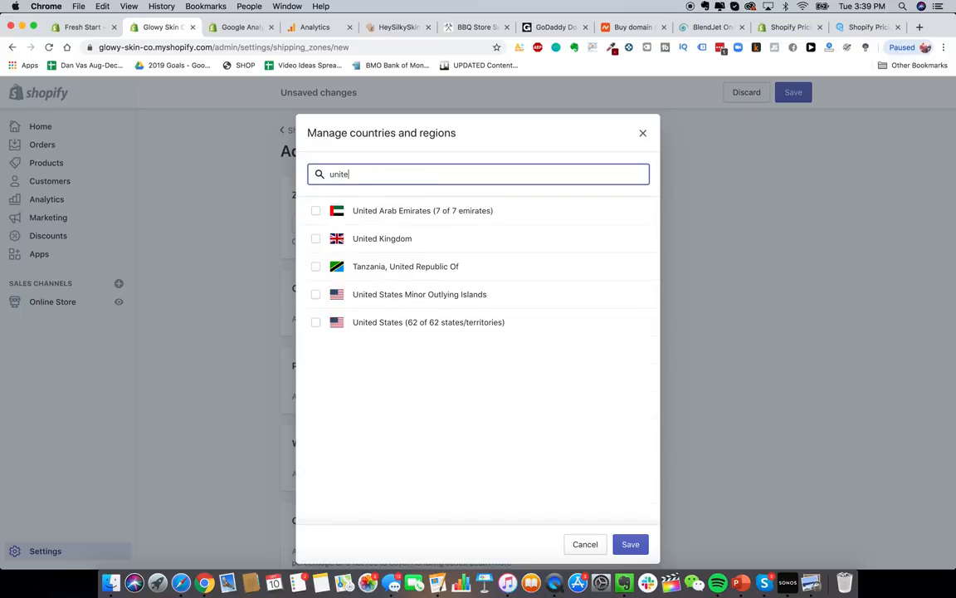
text(d st)
click(352, 214)
click(374, 244)
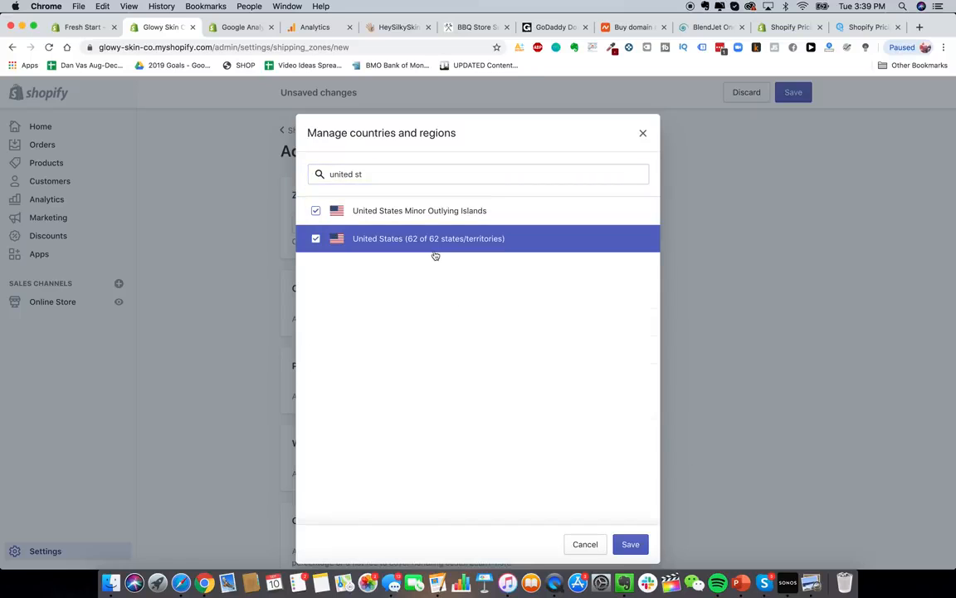
click(631, 544)
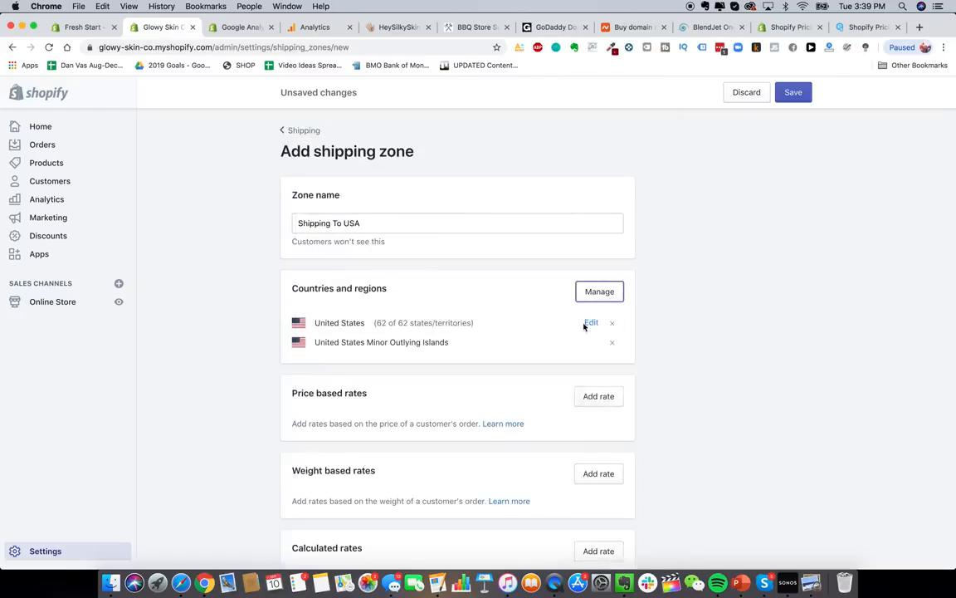
scroll(680, 357, down, 4)
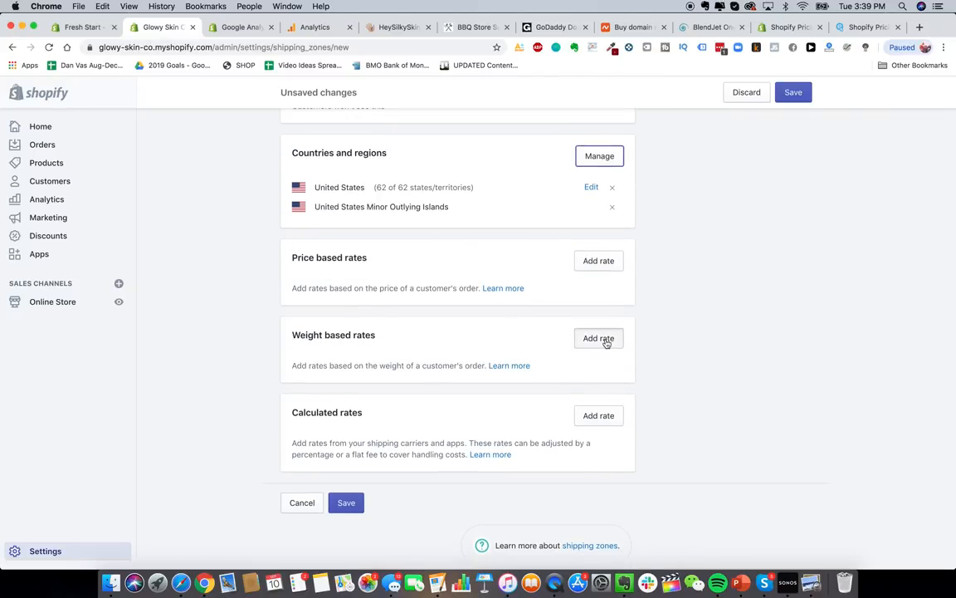
- Add a weight-based rate covering orders from 0 to 0.19 kg
click(604, 340)
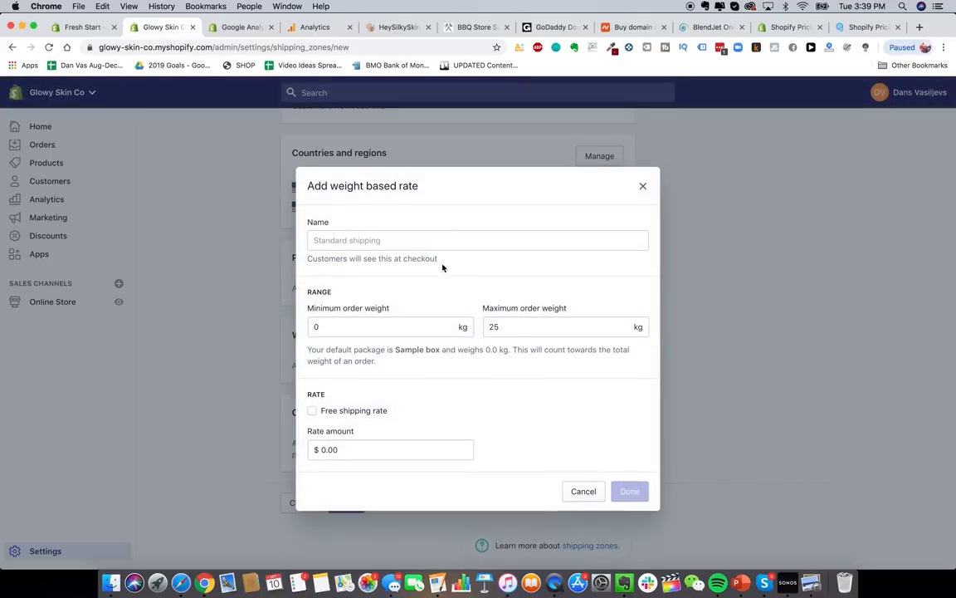
click(396, 325)
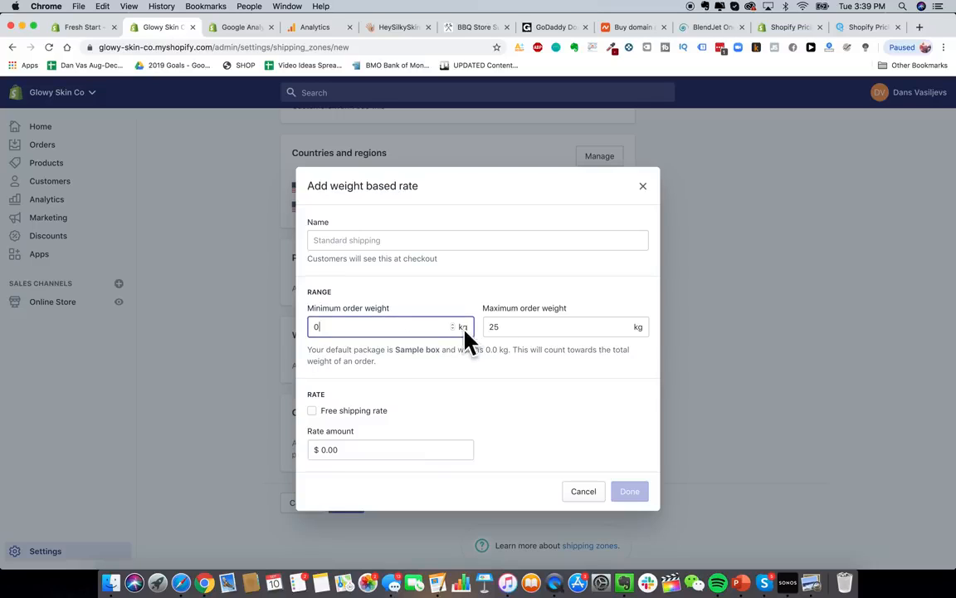
click(575, 331)
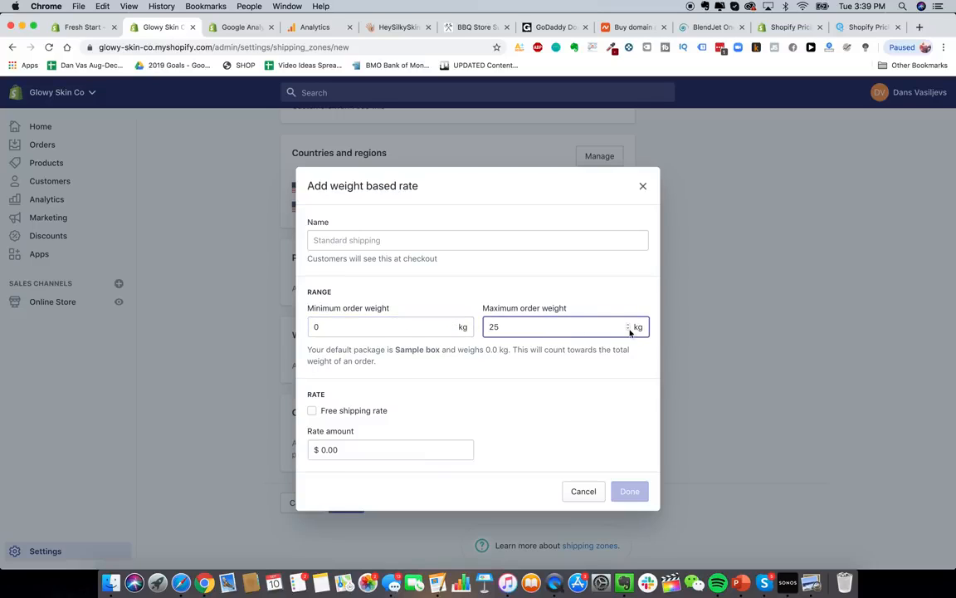
double_click(565, 339)
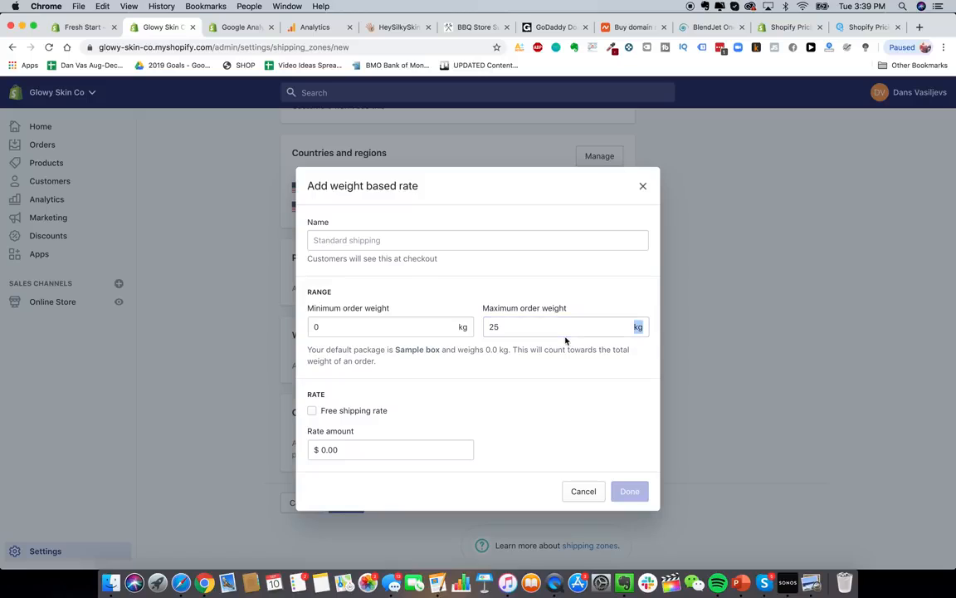
click(568, 328)
key(BackSpace)
key(BackSpace)
text(0.19)
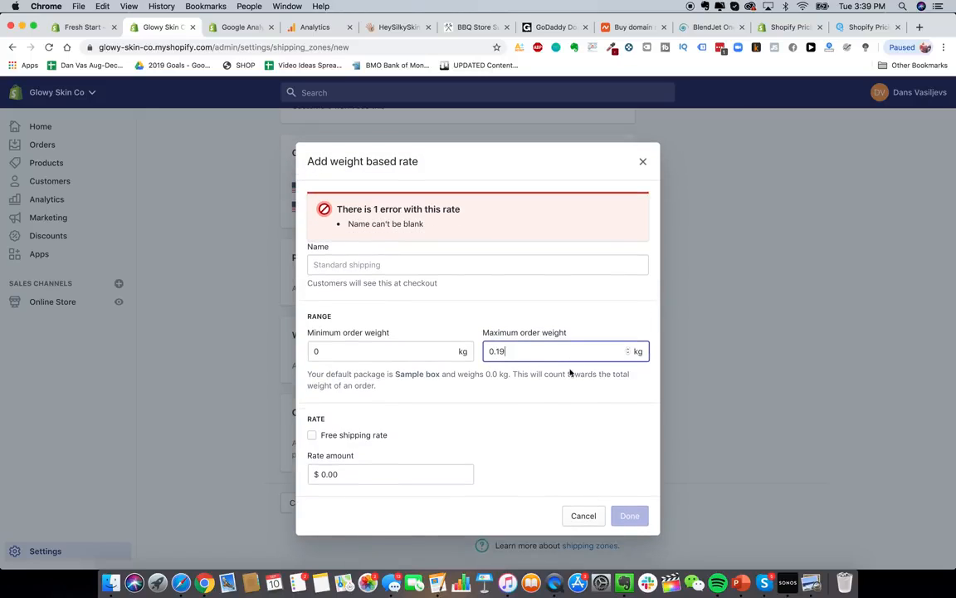
click(547, 397)
- Name the rate 'Express USA Shipping' and set its price to $10.00
click(386, 266)
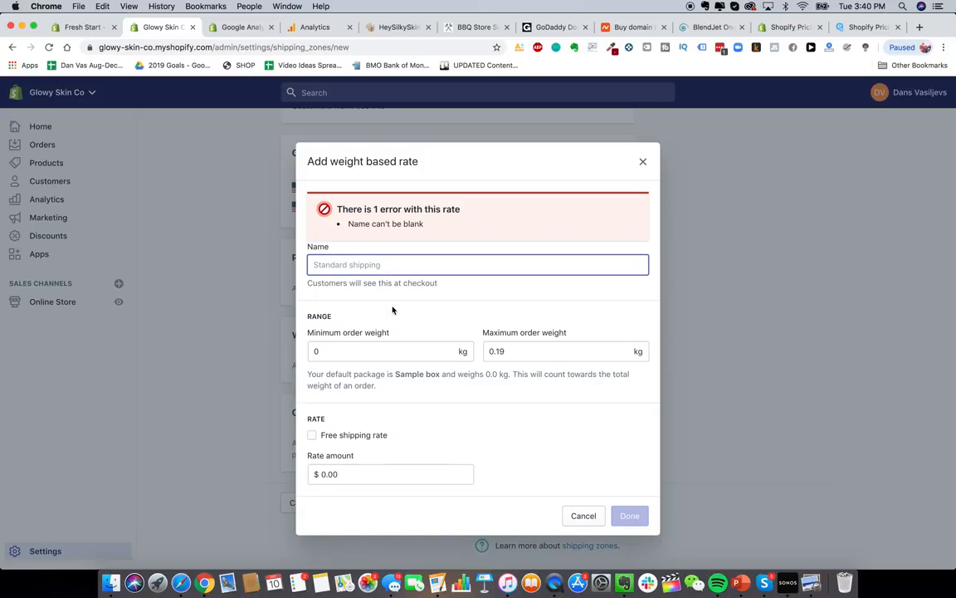
text(Express USA )
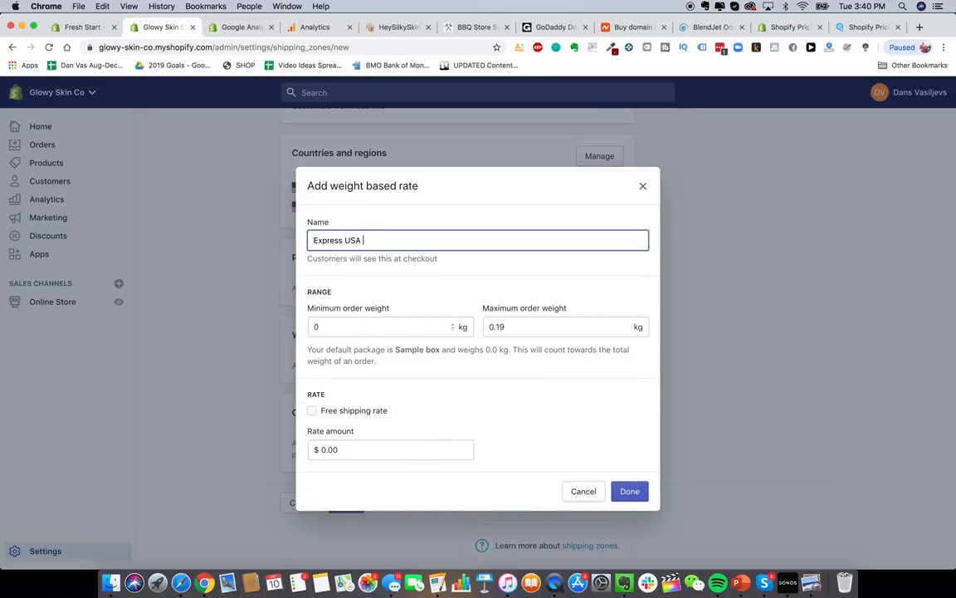
text(Shipping)
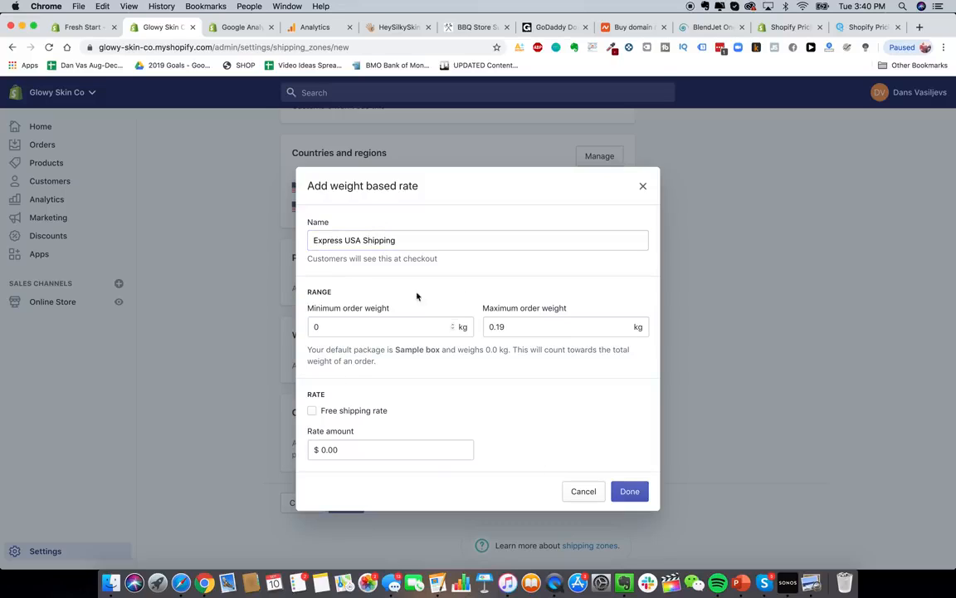
drag(343, 240, 299, 242)
text(2-3)
key(BackSpace)
key(BackSpace)
key(BackSpace)
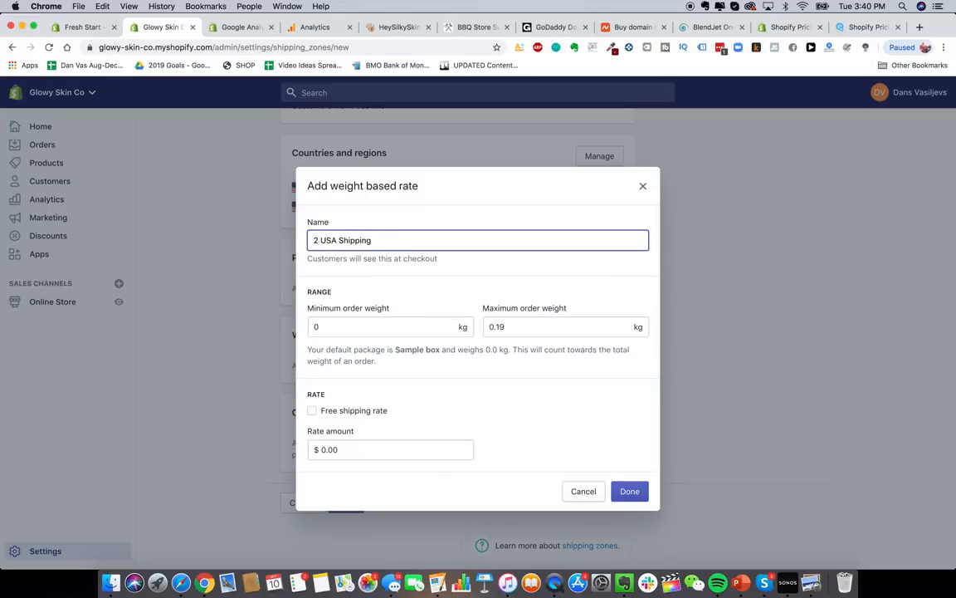
text(Express)
click(618, 373)
click(407, 450)
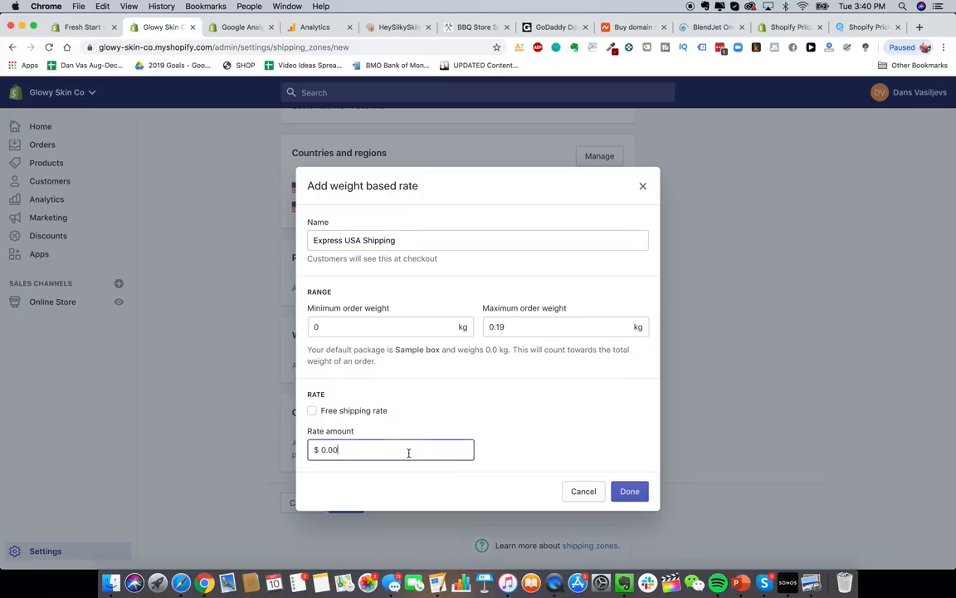
text(10)
key(Return)
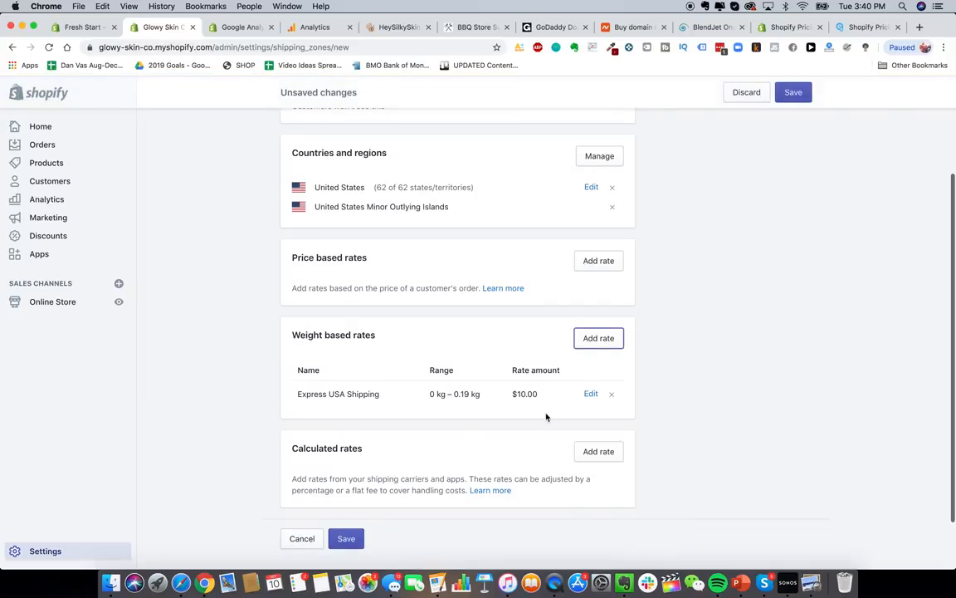
- Start a second weight-based rate named Express USA Shipping
scroll(535, 449, down, 2)
scroll(455, 399, up, 3)
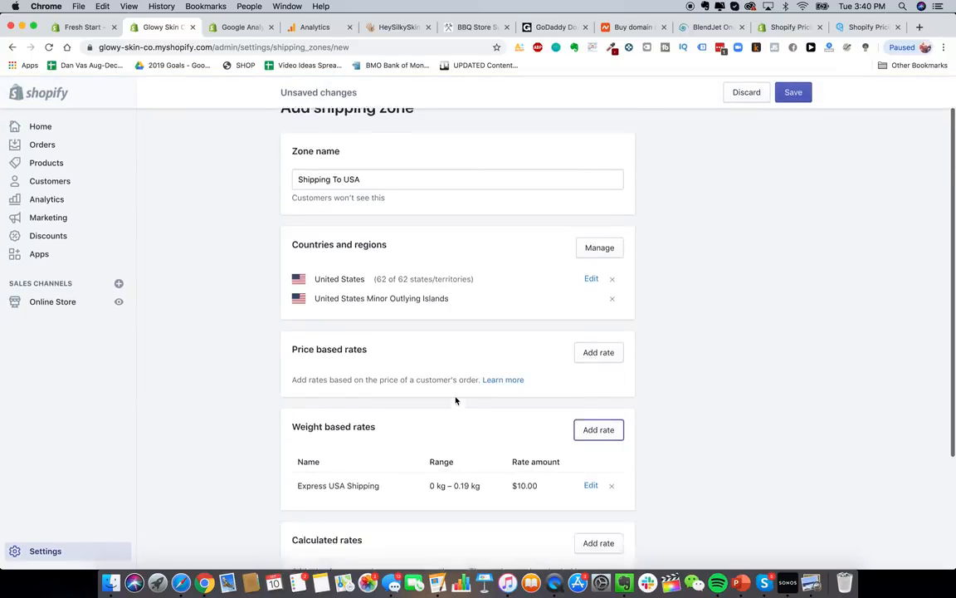
scroll(412, 420, down, 4)
click(599, 293)
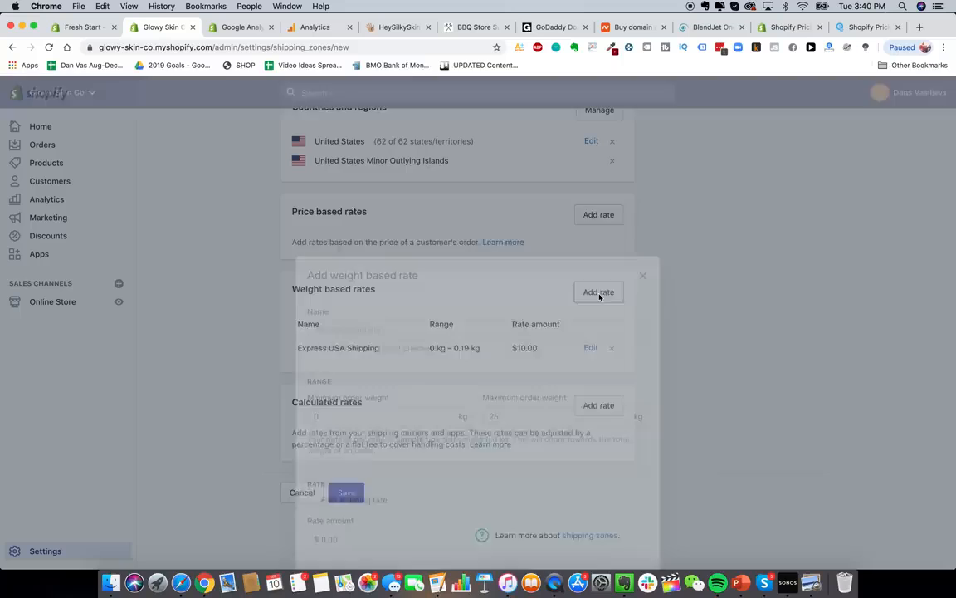
click(421, 321)
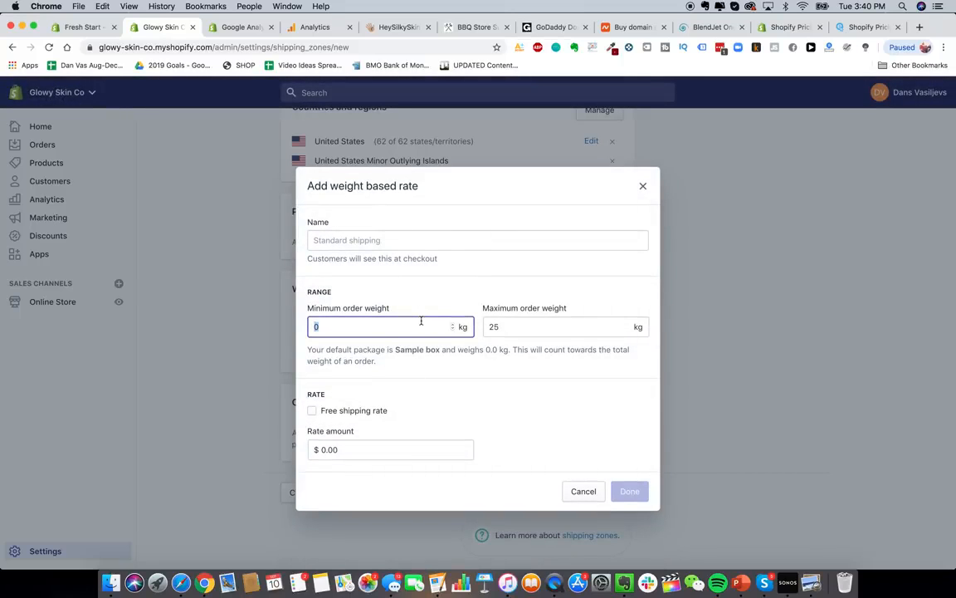
click(428, 238)
text(Expres)
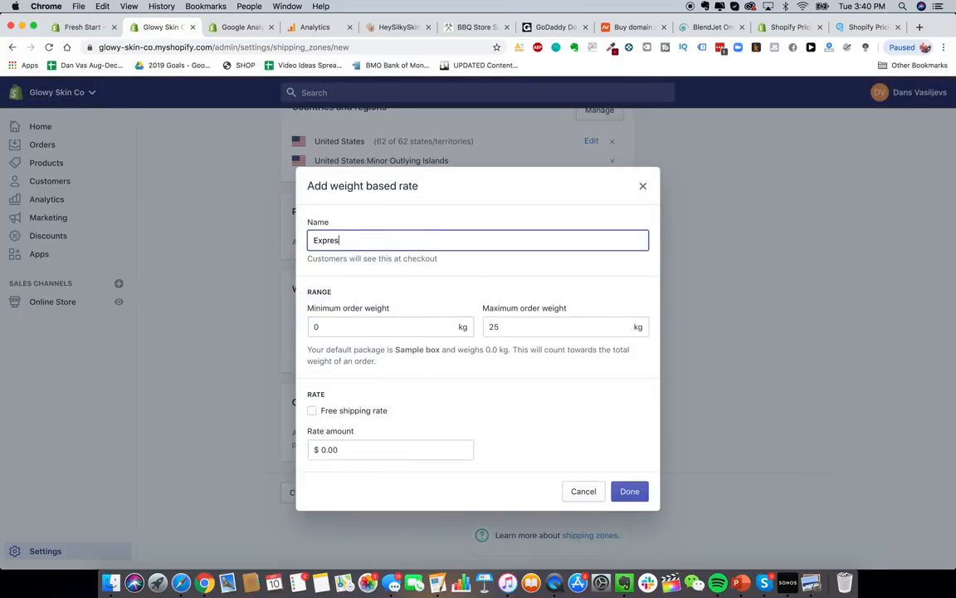
text(s USA Shipping)
- Give that rate a 0.2–0.29 kg weight range and a $20 price, and add it
click(413, 324)
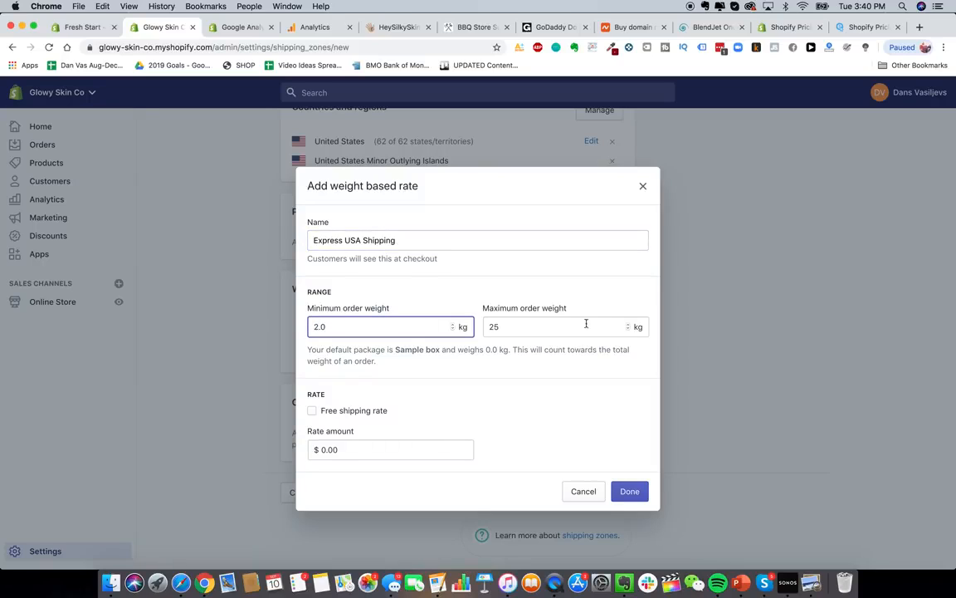
click(577, 328)
click(429, 331)
key(BackSpace)
text(0.2)
click(531, 329)
key(BackSpace)
key(BackSpace)
text(0.29)
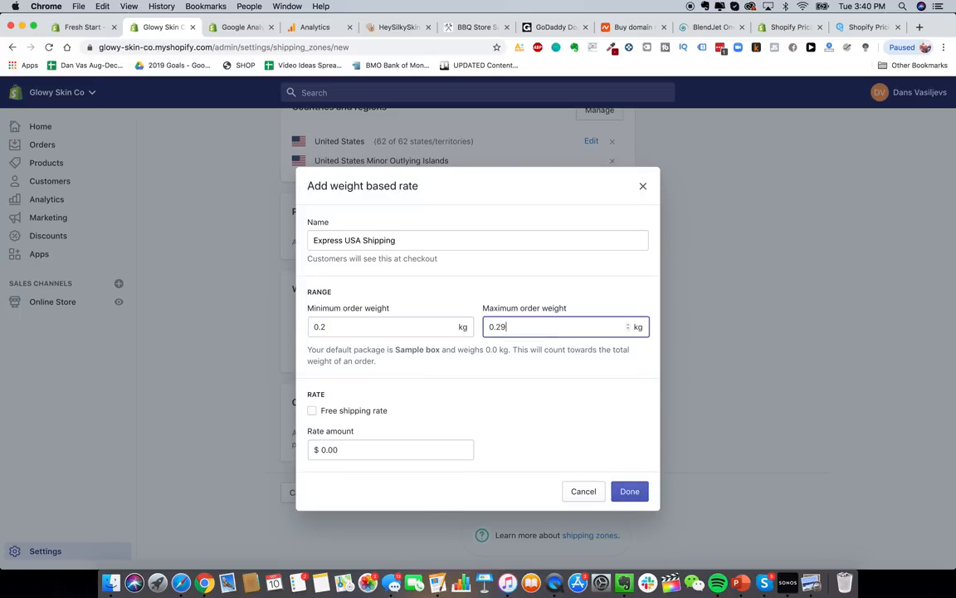
click(465, 449)
text(20)
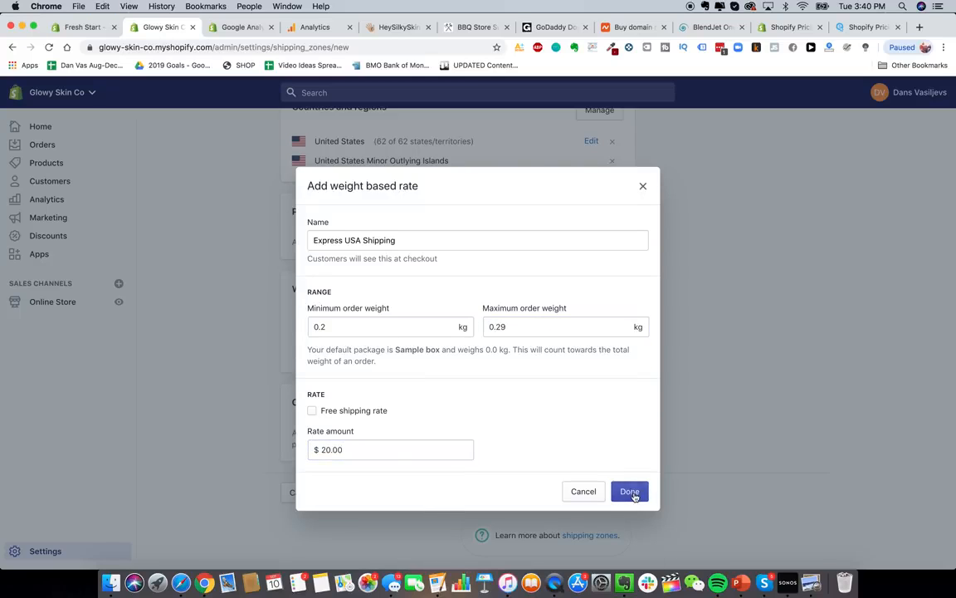
click(633, 492)
- Add a third Express USA Shipping rate for 0.3–0.39 kg at $30.00
scroll(548, 431, down, 1)
click(601, 282)
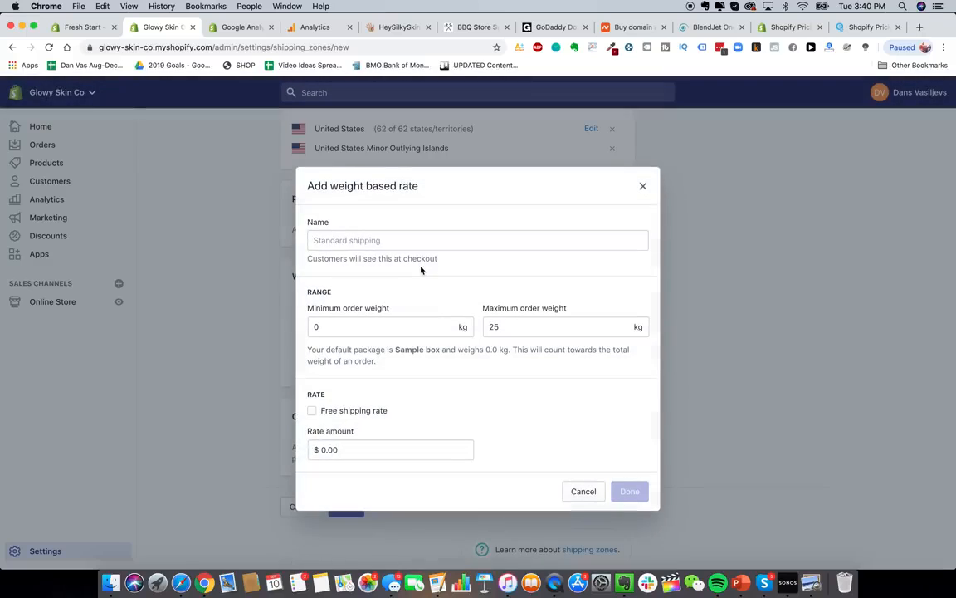
click(343, 237)
text(Express)
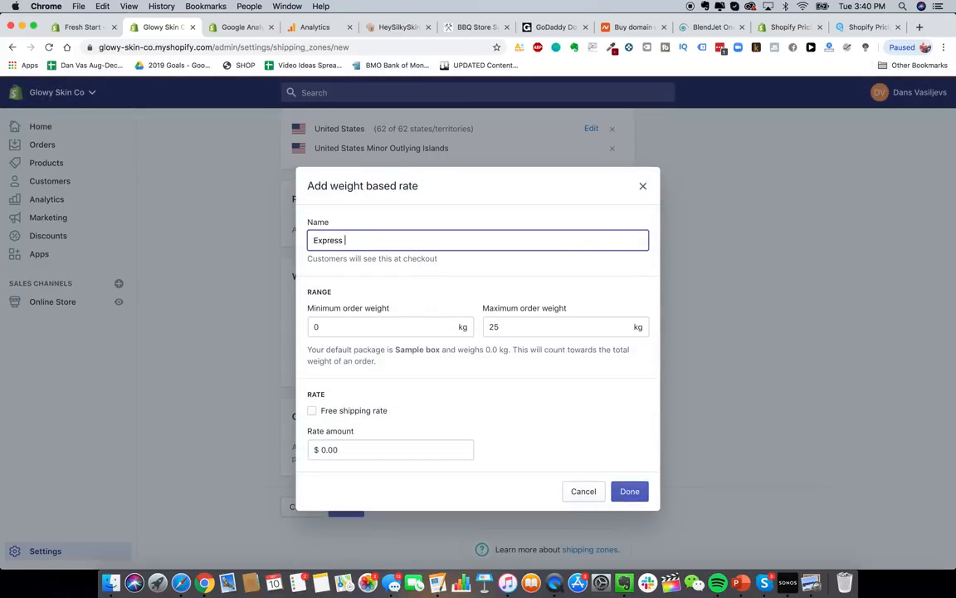
text( USA Shipping)
click(358, 327)
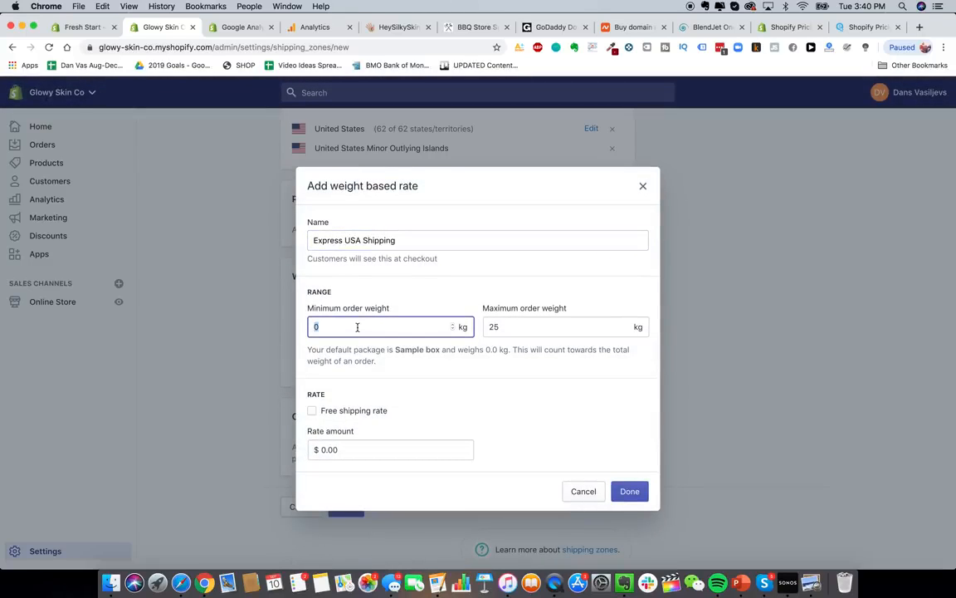
text(0.3)
double_click(507, 327)
text(0.39)
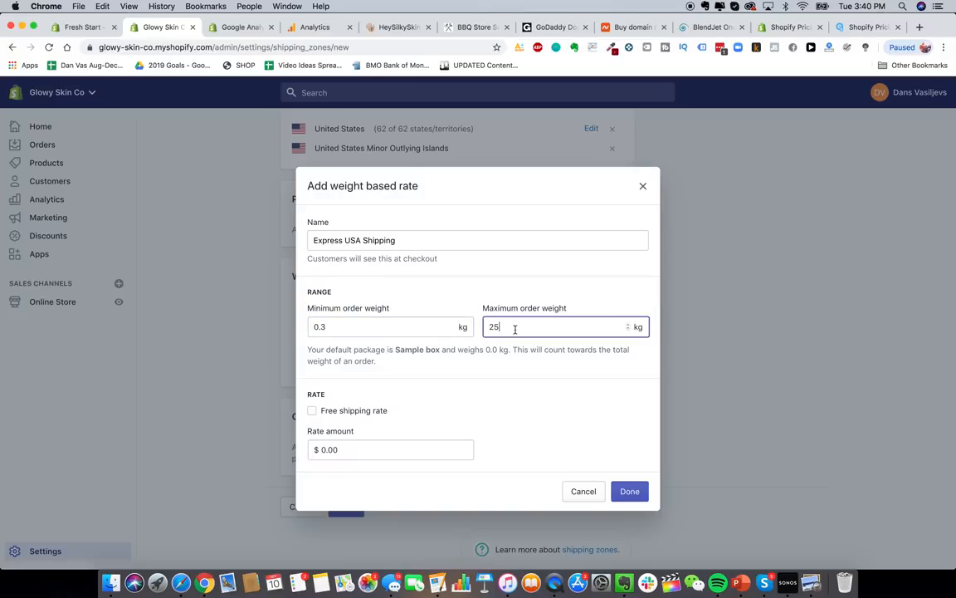
click(421, 453)
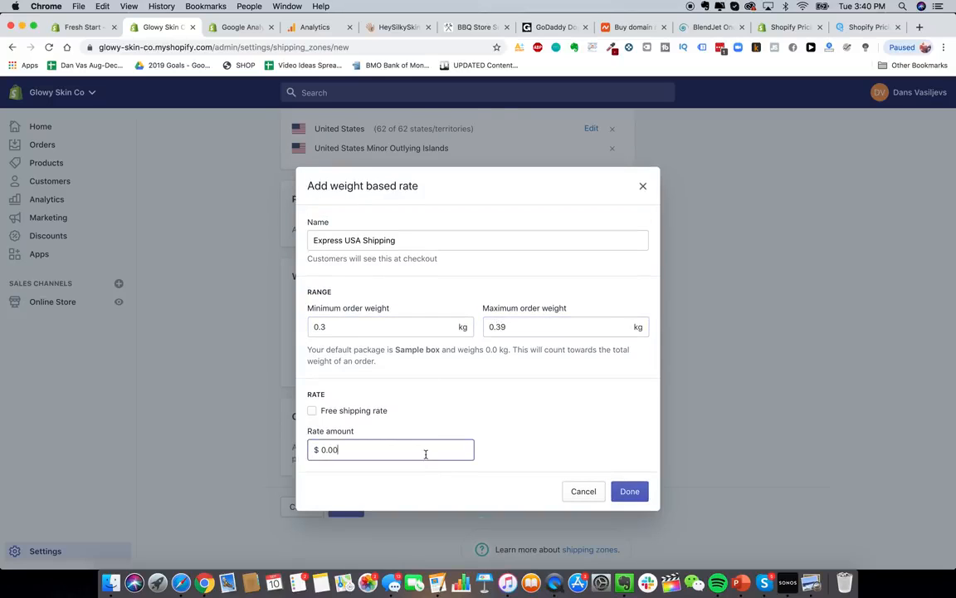
text(30.00)
click(635, 495)
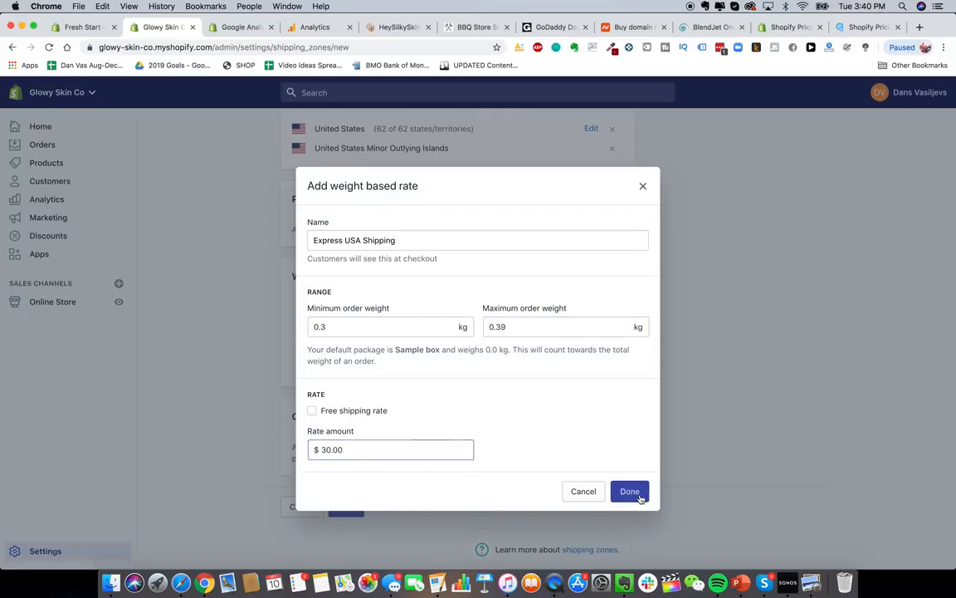
scroll(482, 340, up, 5)
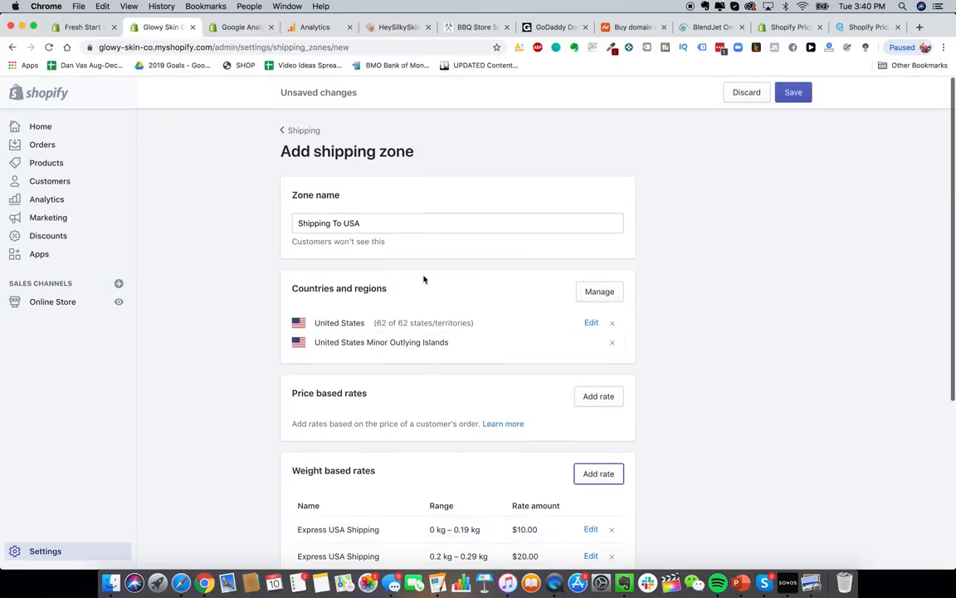
scroll(497, 426, down, 6)
- Save the Shipping To USA zone with its three express rates
click(346, 494)
scroll(446, 285, up, 5)
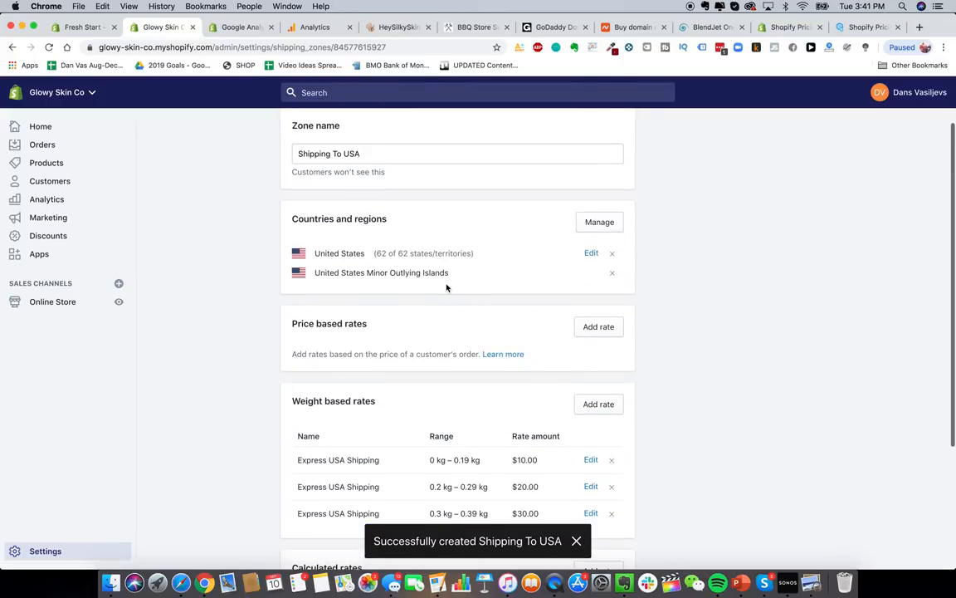
scroll(442, 268, up, 1)
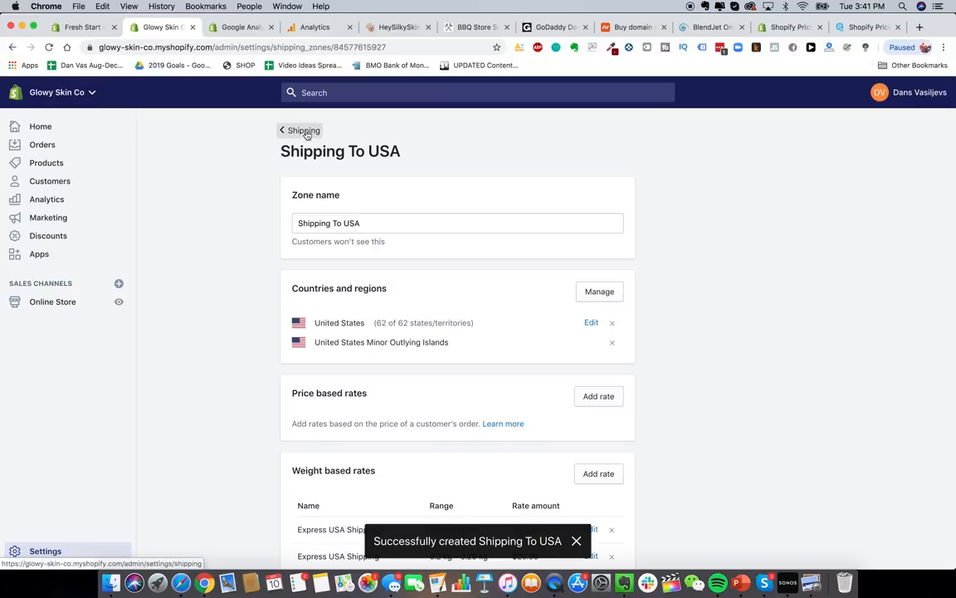
scroll(411, 440, down, 3)
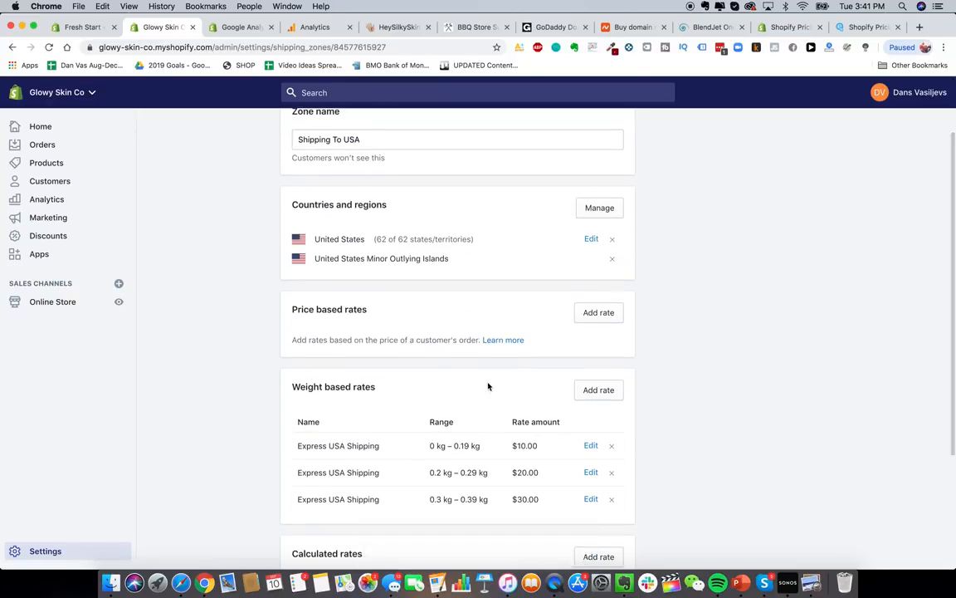
scroll(487, 386, up, 3)
- Return to the main shipping settings and begin a new shipping zone
click(300, 130)
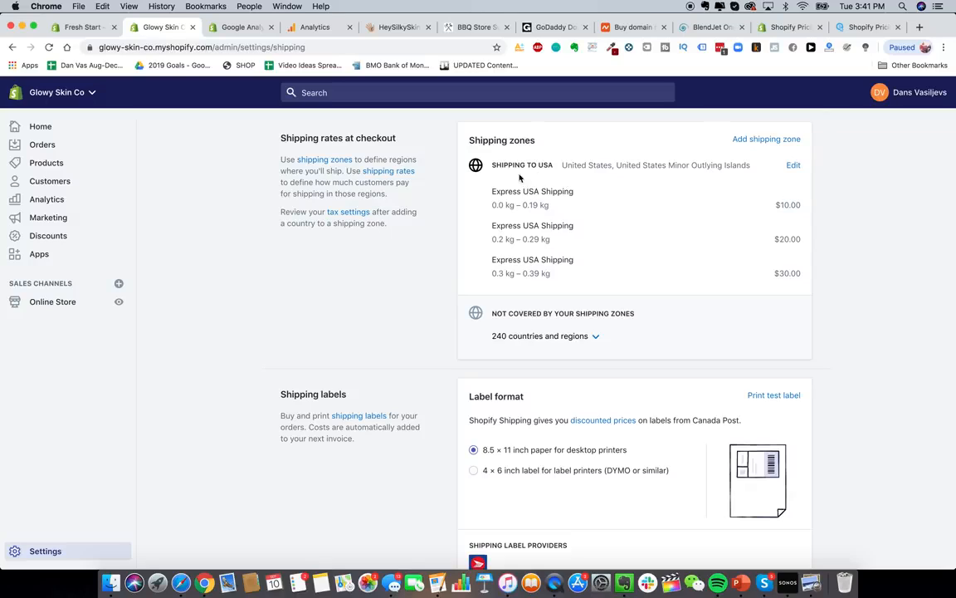
drag(508, 165, 575, 165)
click(574, 164)
click(786, 139)
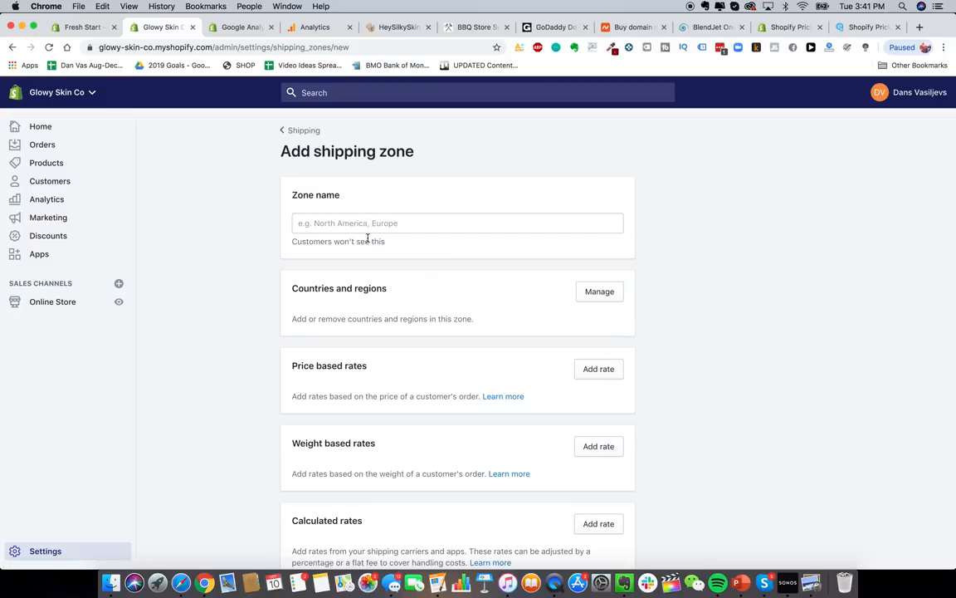
- Name the new zone 'Shipping to Canada' and add Canada as its country
click(361, 223)
text(Shipping to)
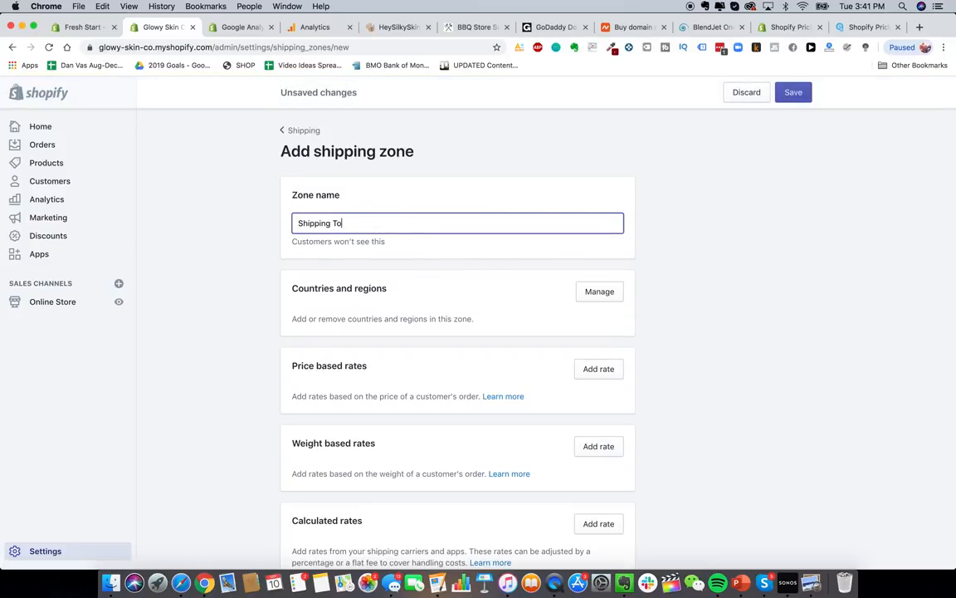
text( Canada)
click(685, 350)
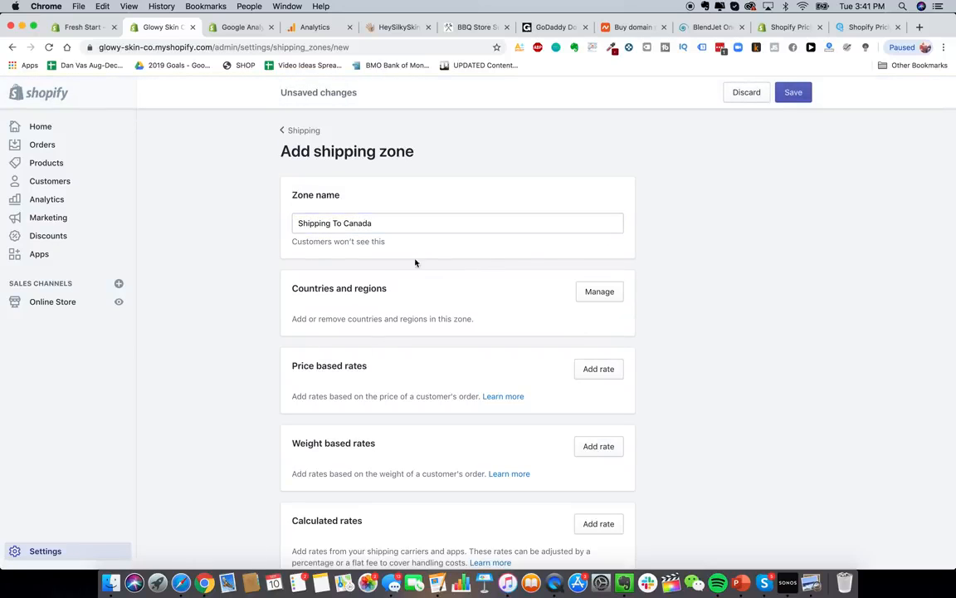
click(597, 292)
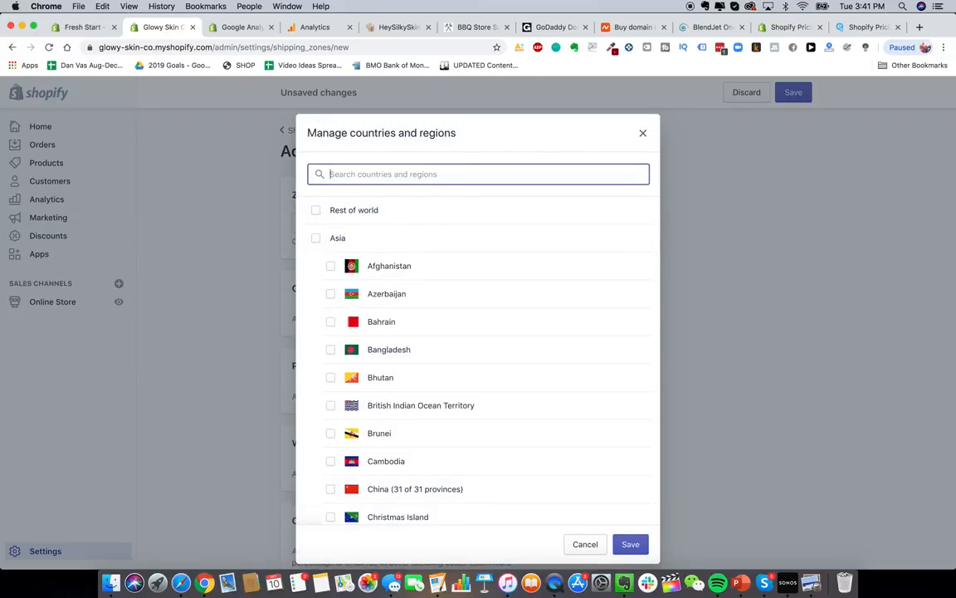
text(Canada)
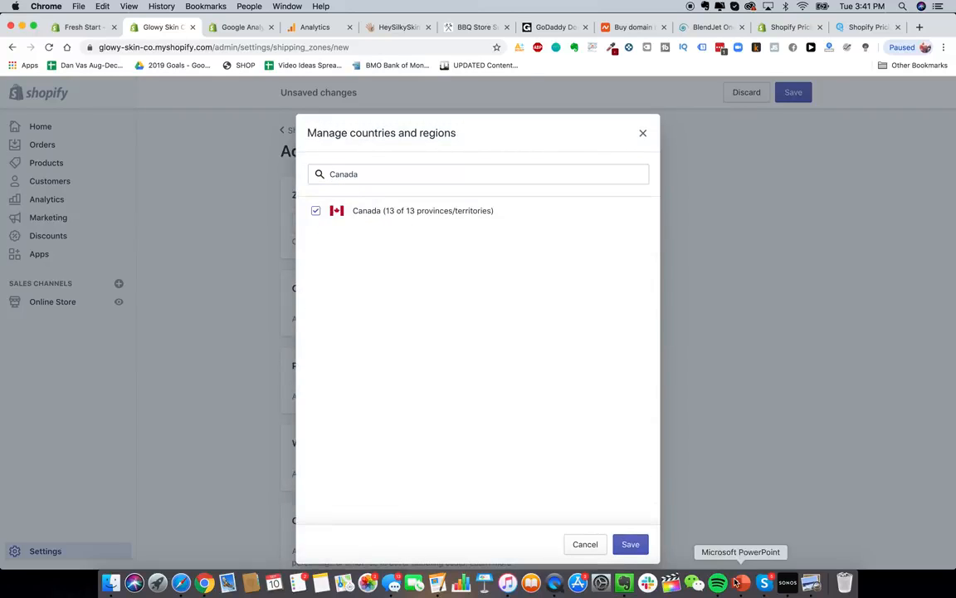
click(630, 543)
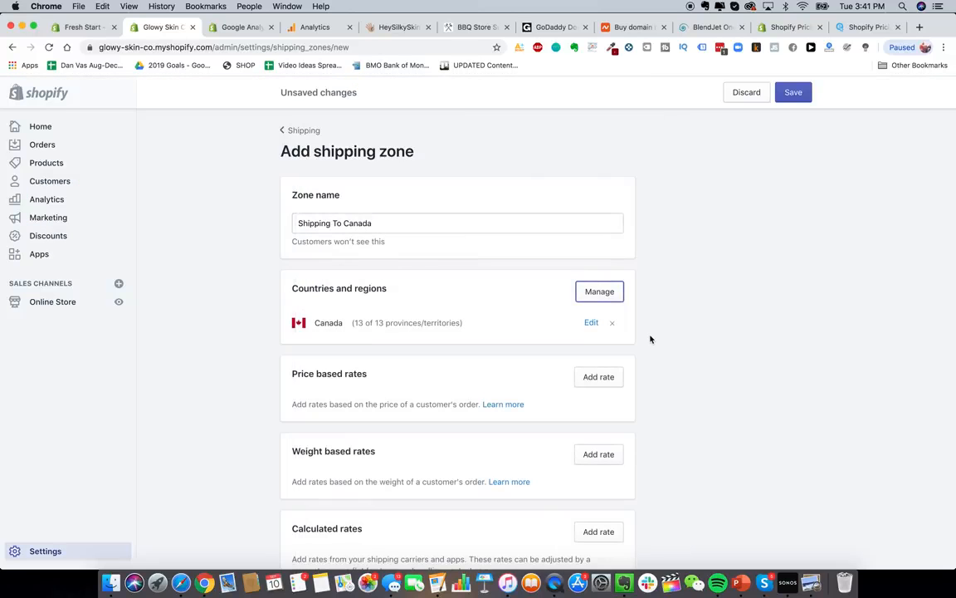
- Remove Canada from the zone's country list
scroll(651, 337, down, 2)
scroll(651, 339, up, 2)
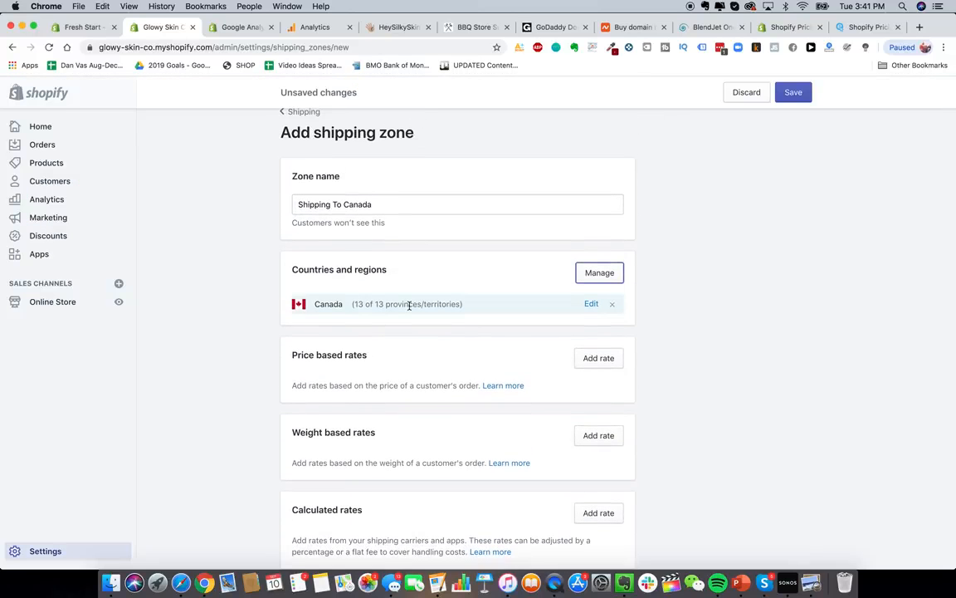
scroll(409, 306, down, 2)
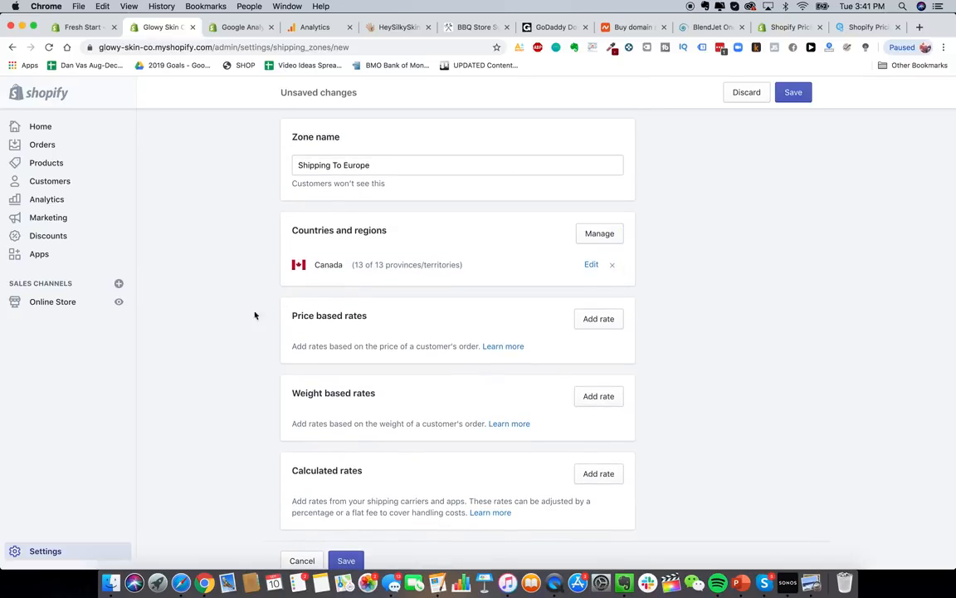
click(612, 265)
- Search the country picker and tick France for the zone
click(584, 236)
click(423, 173)
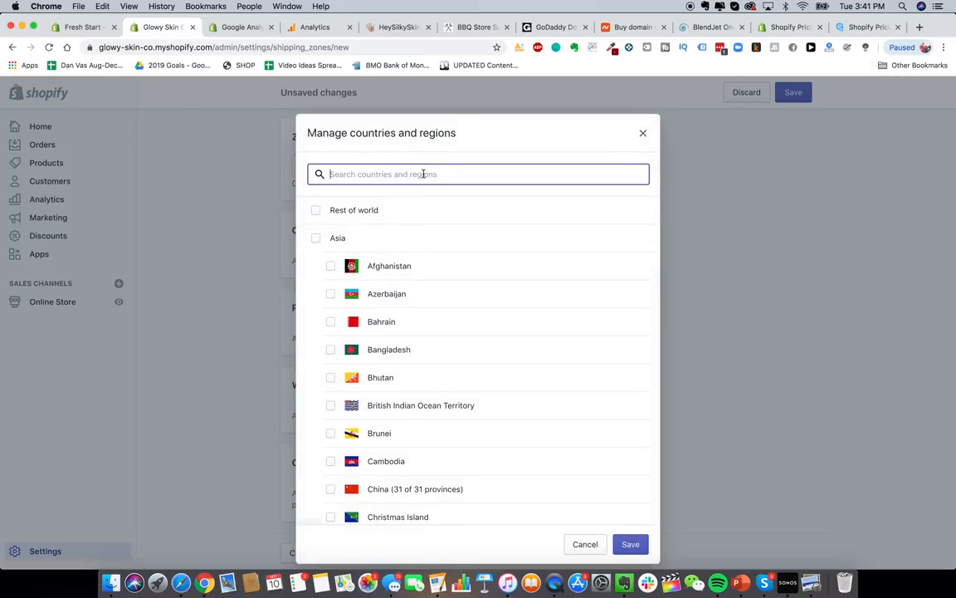
text(europe)
key(super+a)
key(BackSpace)
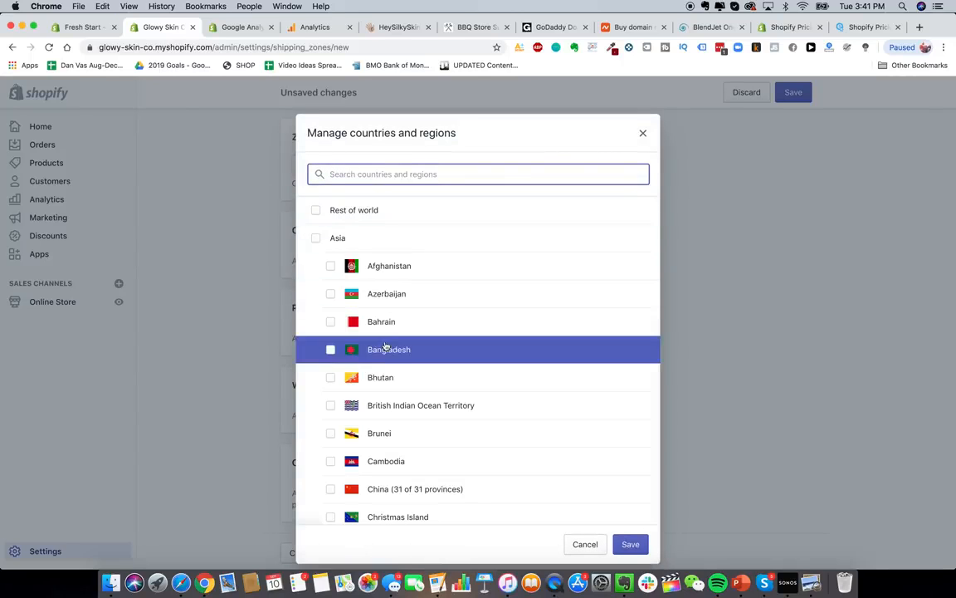
text(france)
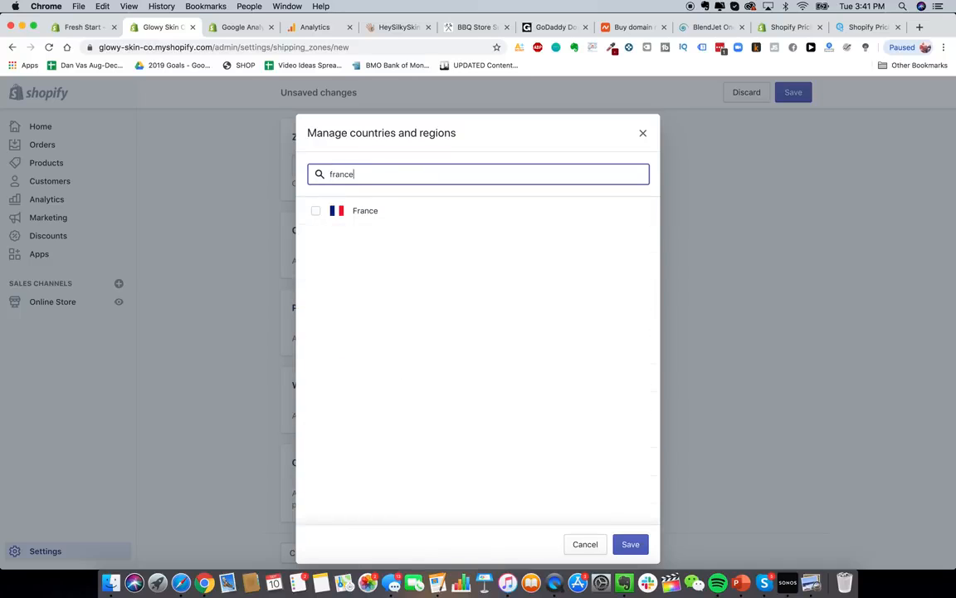
click(397, 210)
- Tick Spain as well, then clear the country search
click(372, 175)
key(super+a)
text(spain)
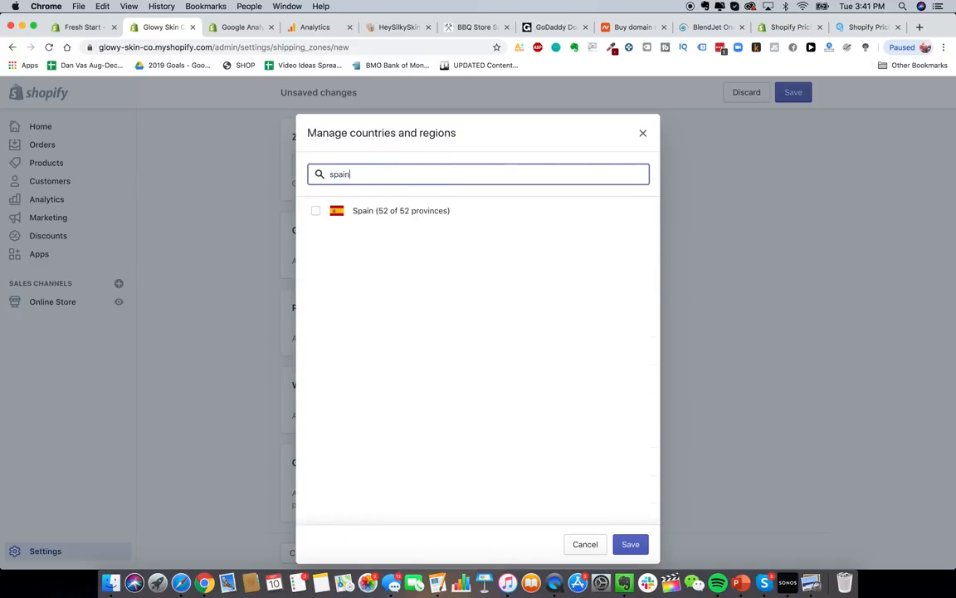
click(373, 215)
key(super+a)
key(BackSpace)
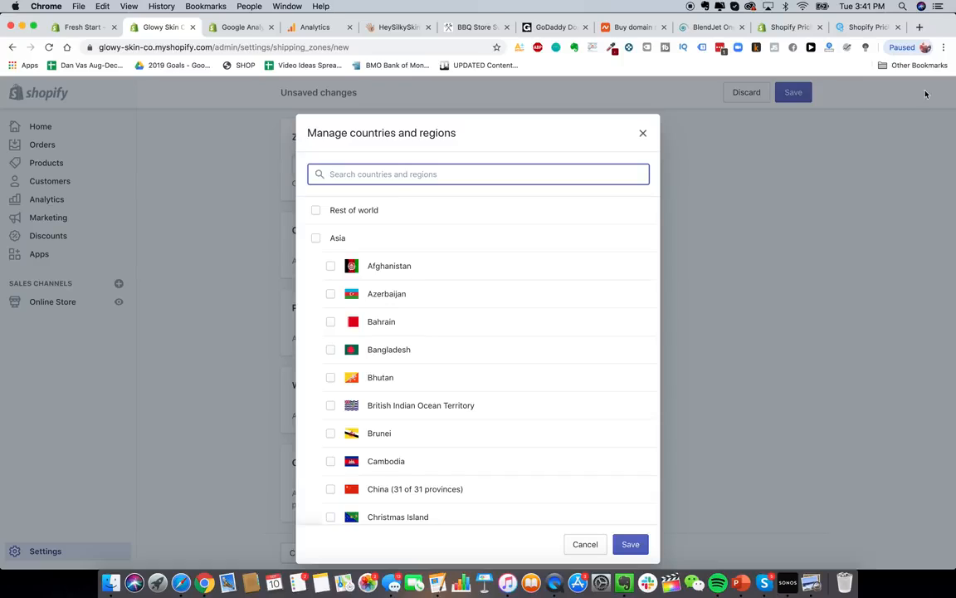
click(922, 27)
- Search Google for 'epacket countries' and open the epacketexpress.com supported-countries article
text(epacket countries)
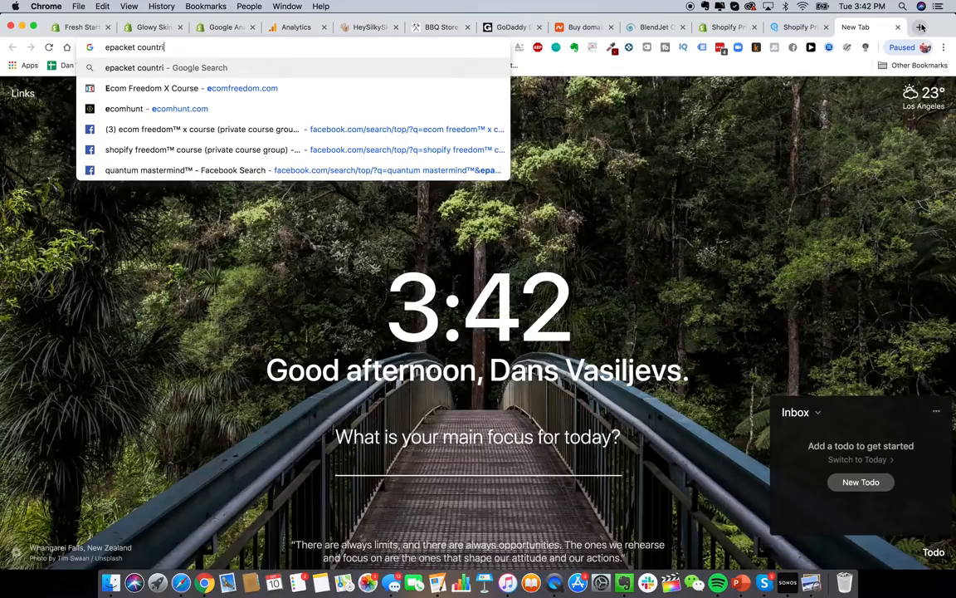
key(Return)
scroll(174, 332, down, 3)
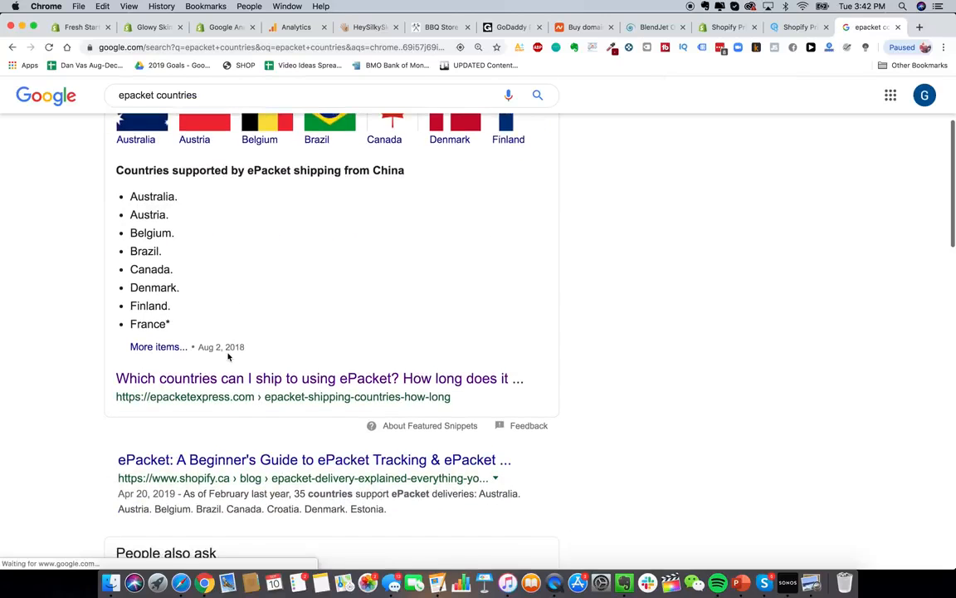
scroll(177, 302, up, 1)
drag(130, 241, 212, 244)
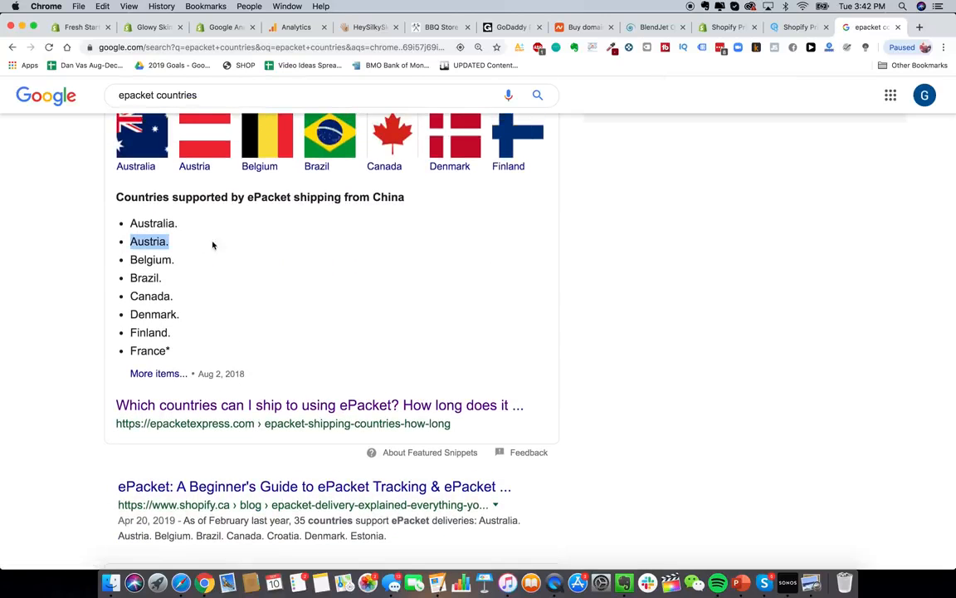
click(161, 261)
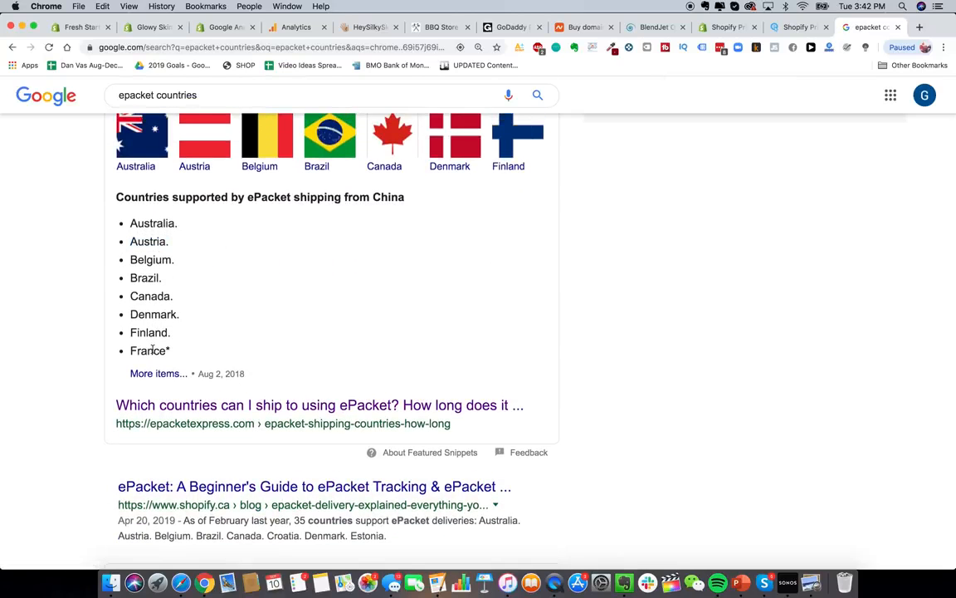
click(272, 406)
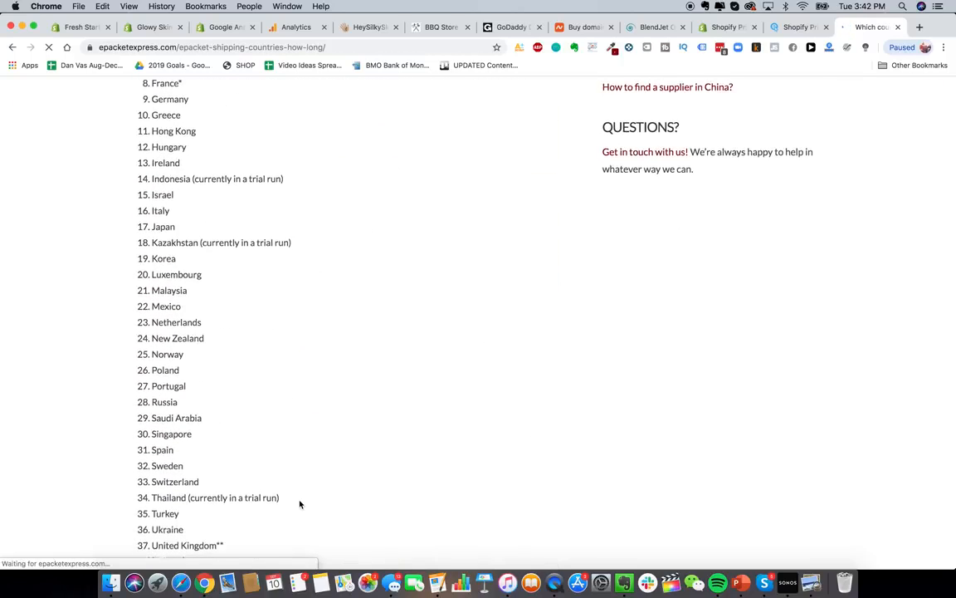
scroll(234, 162, down, 3)
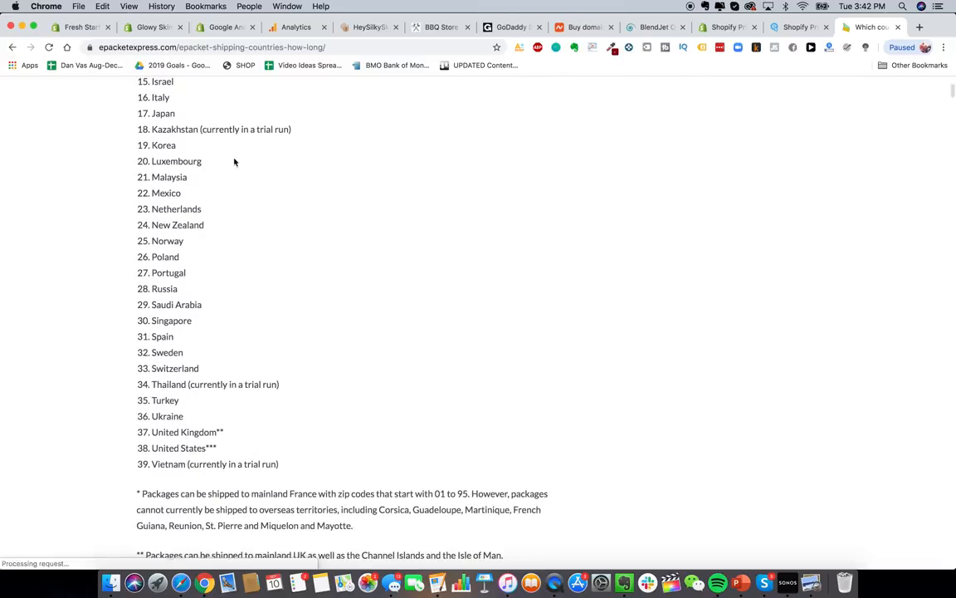
- Back in the Glowy Skin admin, close the country picker unsaved and head to shipping settings
click(151, 26)
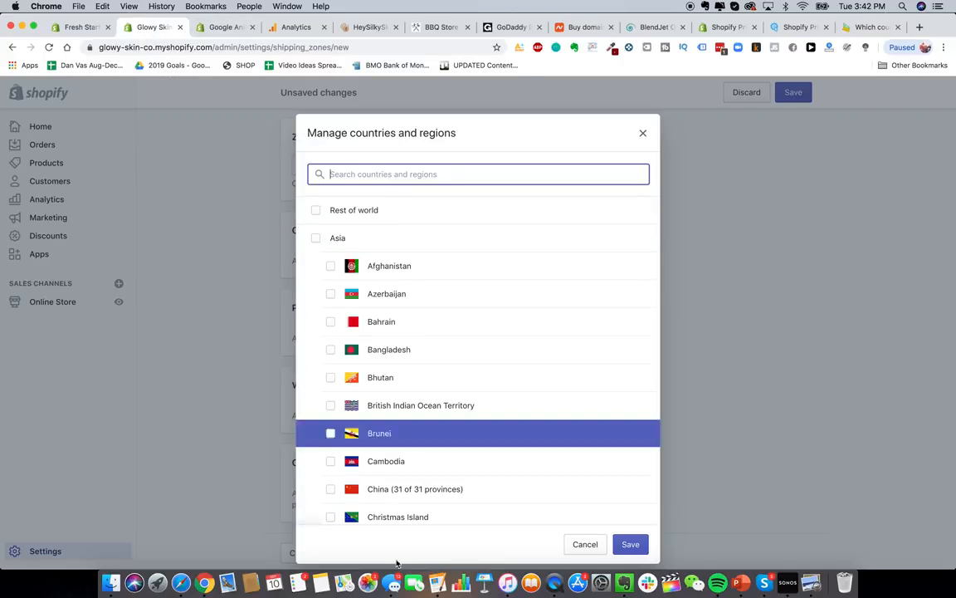
click(642, 134)
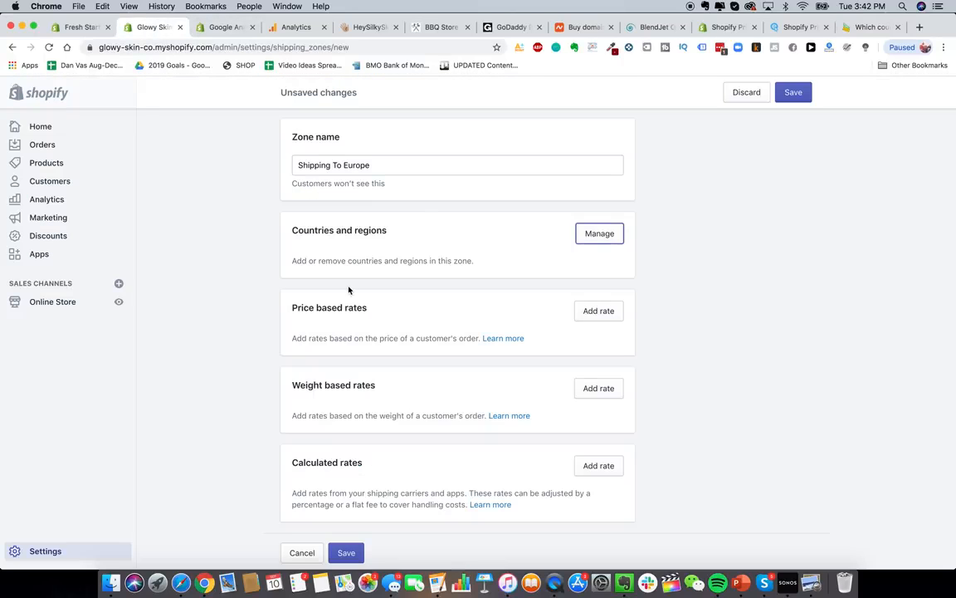
scroll(349, 290, up, 2)
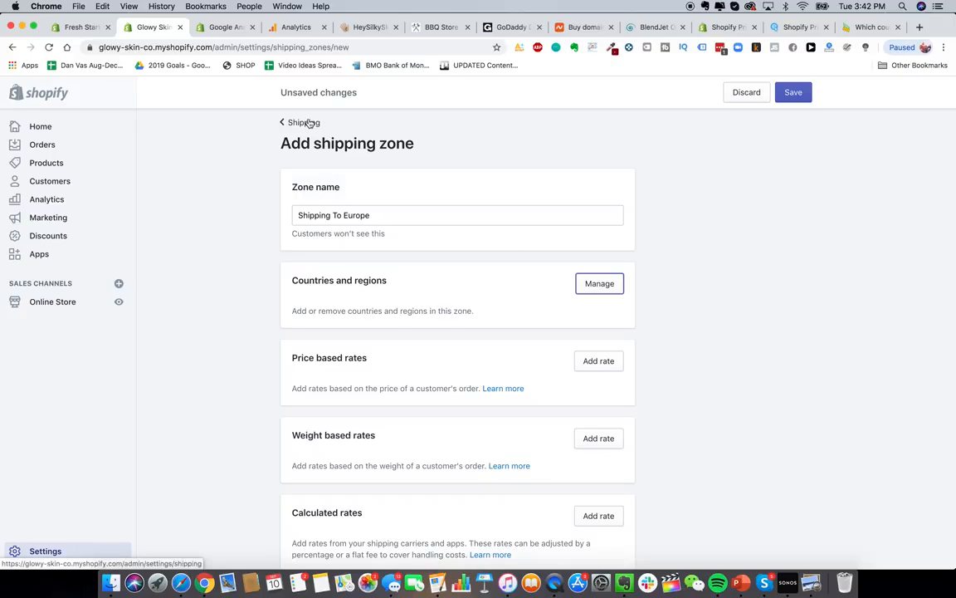
click(309, 123)
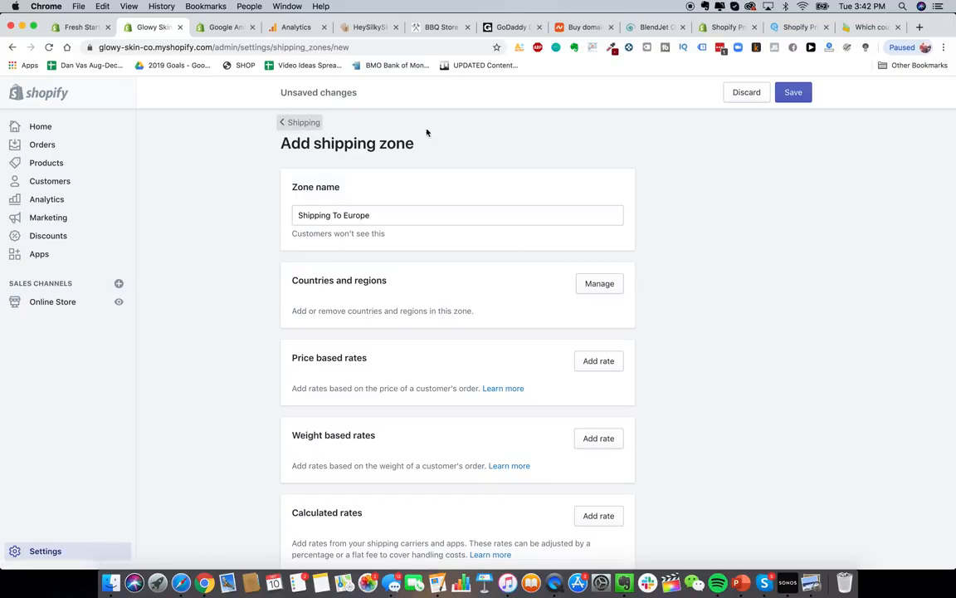
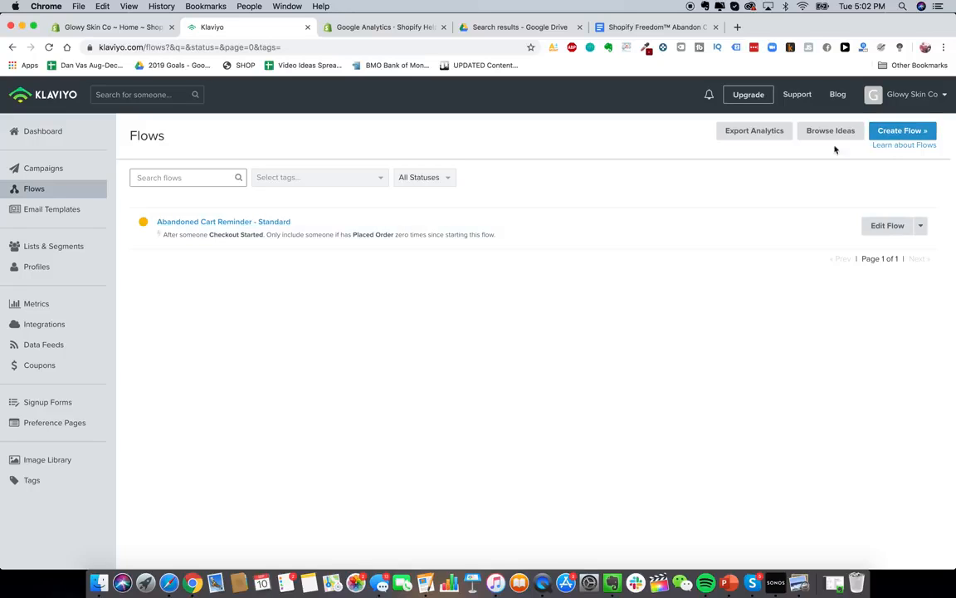
- Start a new flow, filter templates to Abandoned Cart, and preview the Standard Abandoned Cart Reminder
click(896, 133)
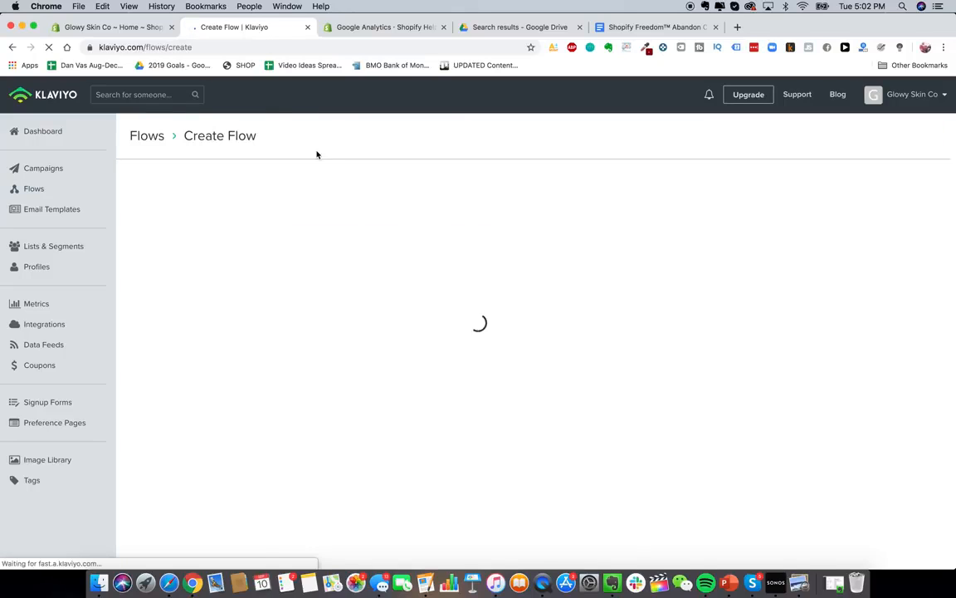
scroll(411, 291, down, 3)
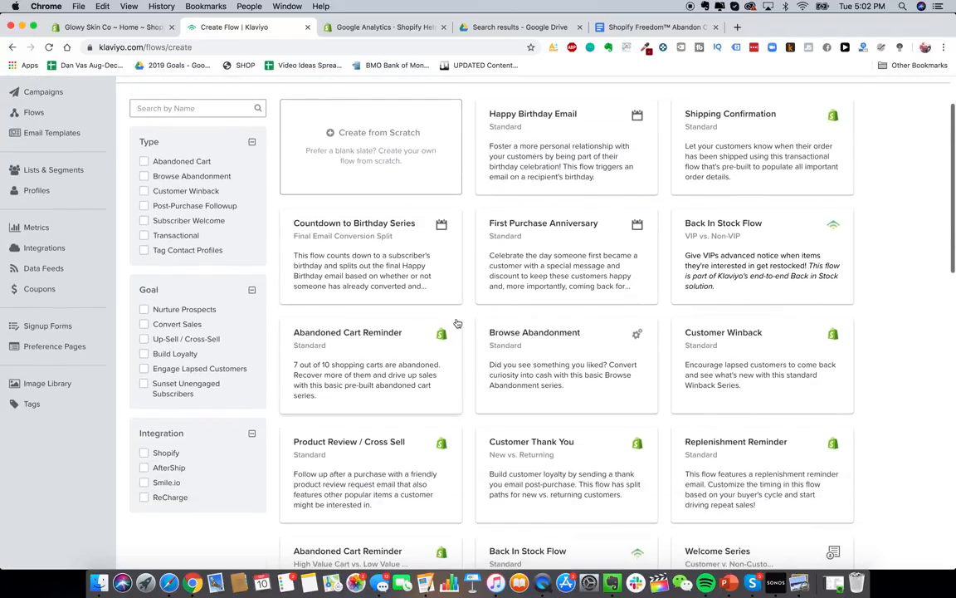
scroll(409, 457, down, 5)
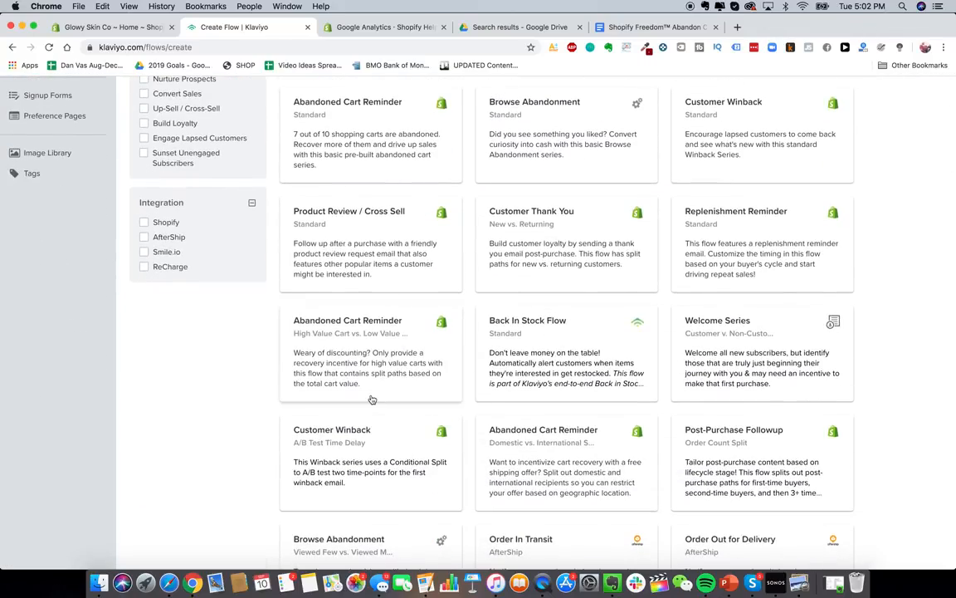
scroll(372, 399, up, 8)
click(171, 205)
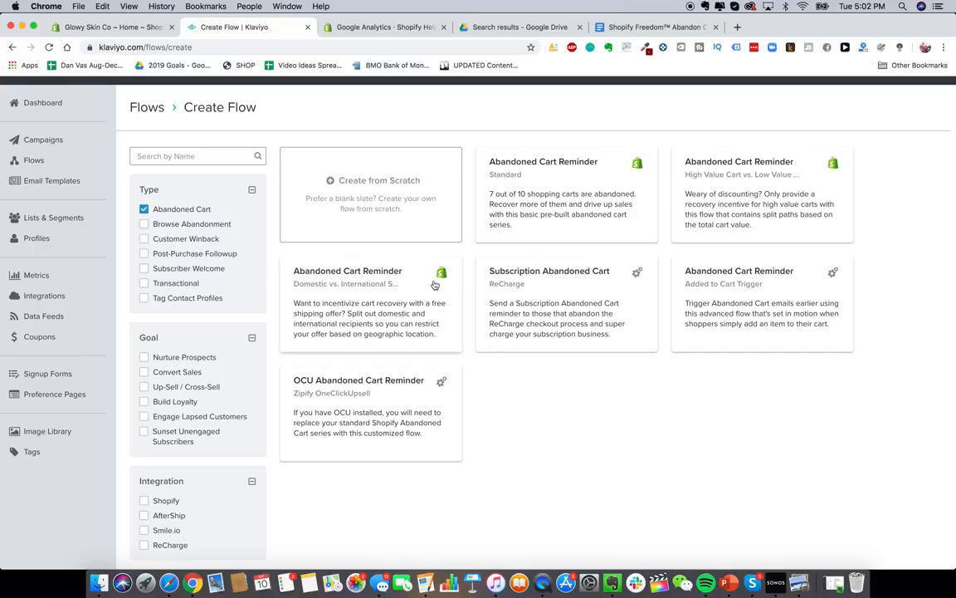
click(550, 196)
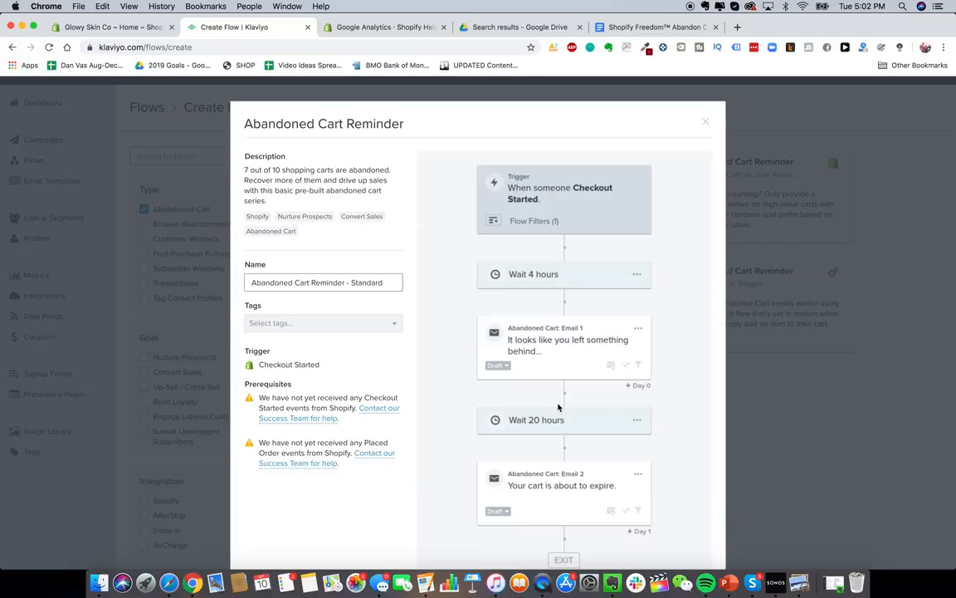
- Name the flow 'Glowy Skin Abandon Cart Sequence' and create it from the template
triple_click(360, 279)
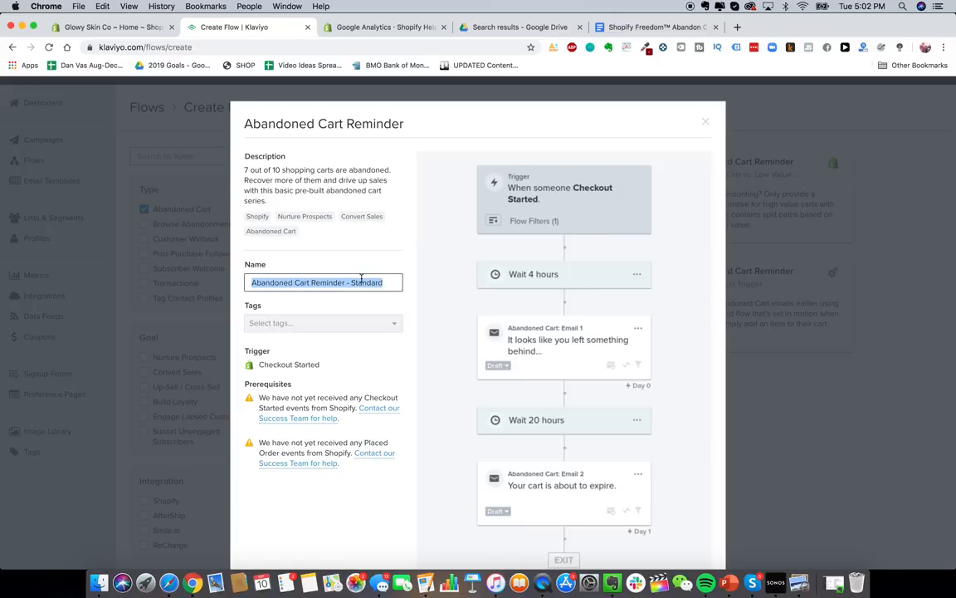
text(Glowy Skin Abandon Cart Sequence)
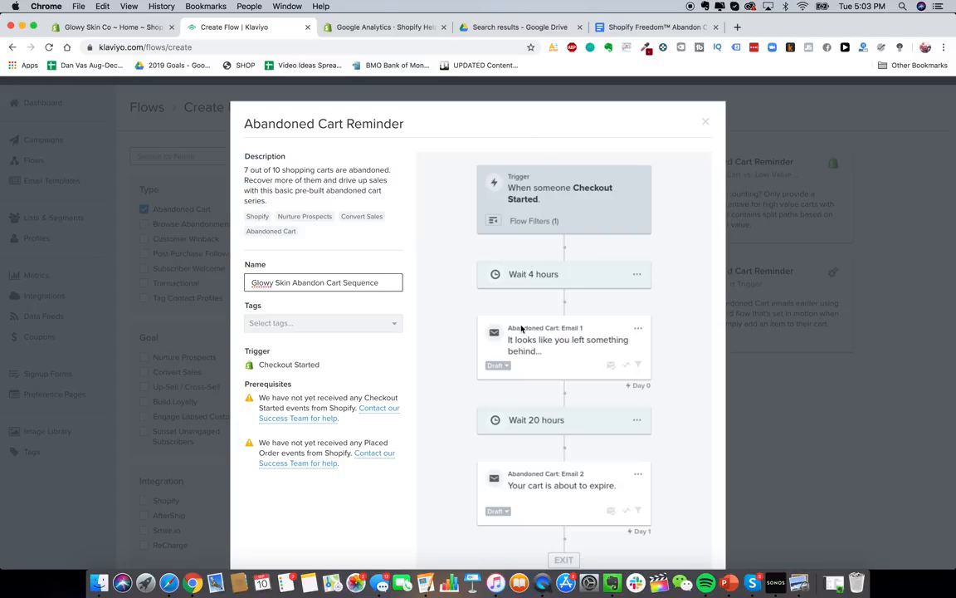
scroll(523, 340, down, 3)
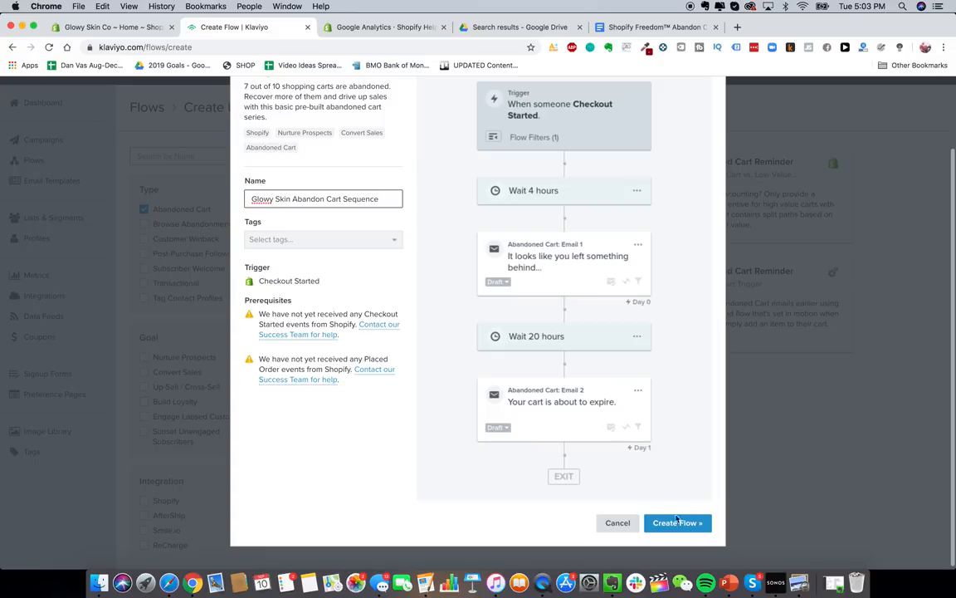
click(678, 521)
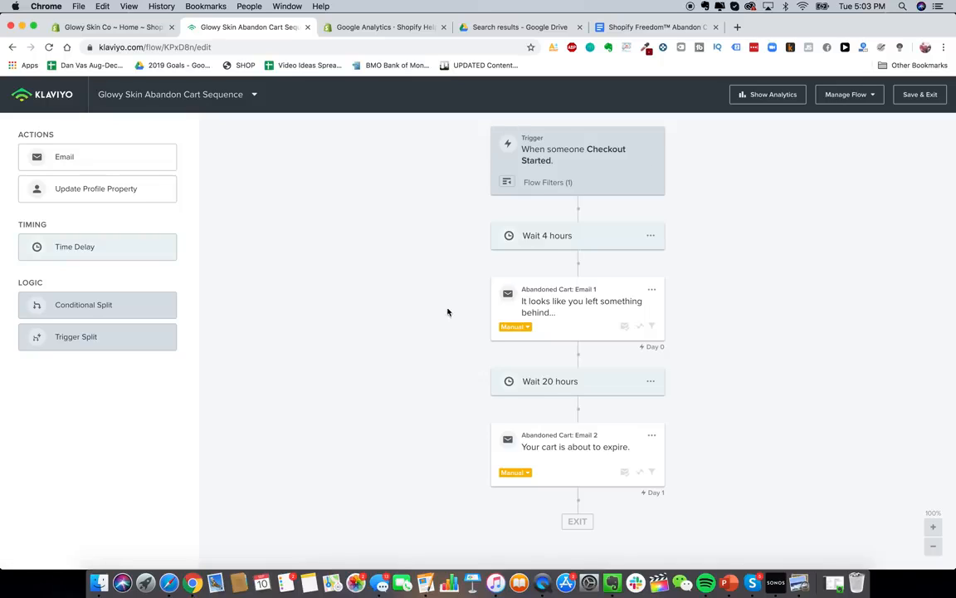
- Review the Checkout Started trigger and 4-hour wait, then bring up the abandon cart sequence doc
click(934, 547)
click(933, 547)
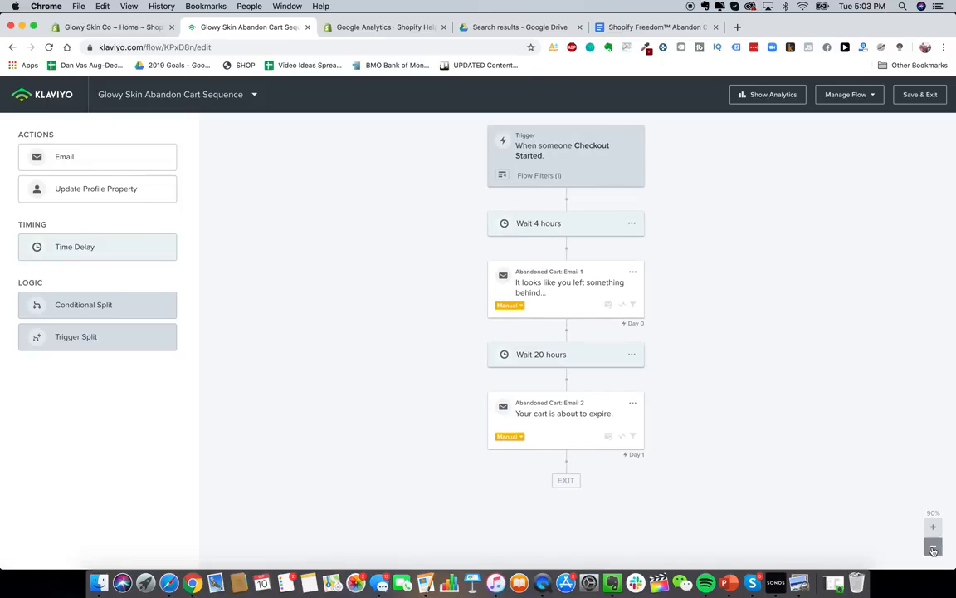
click(933, 547)
click(934, 526)
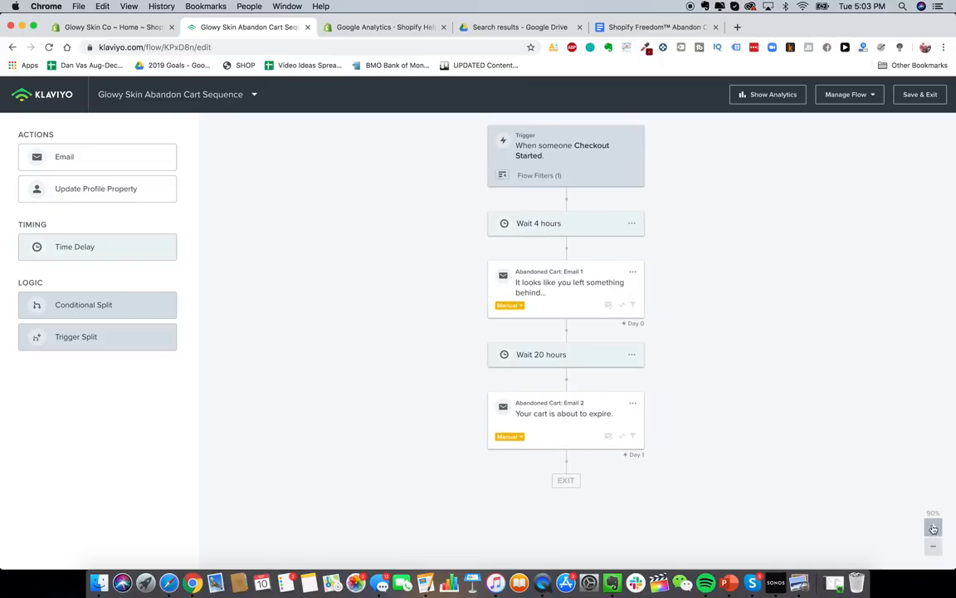
click(536, 151)
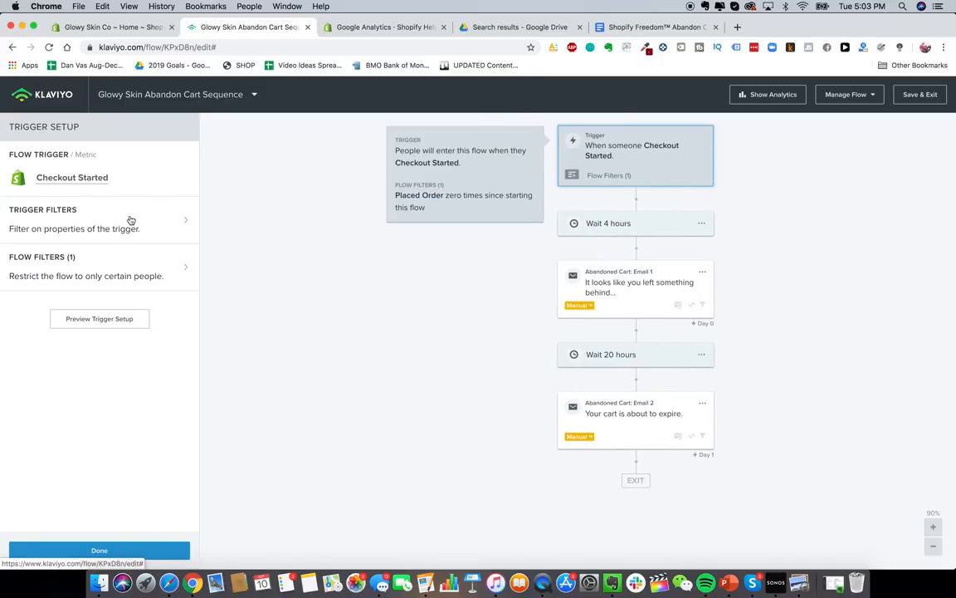
click(615, 222)
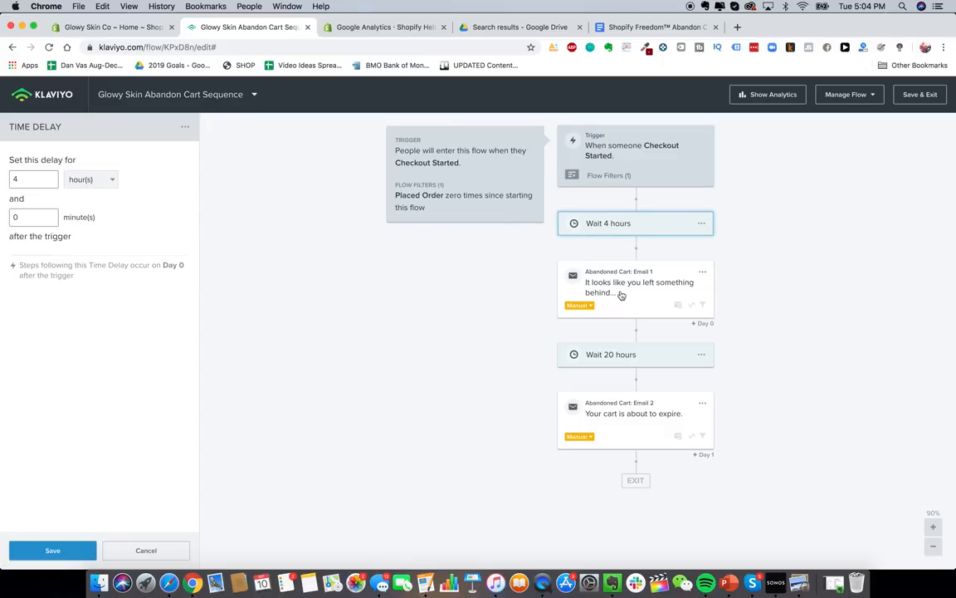
click(604, 28)
scroll(532, 332, up, 3)
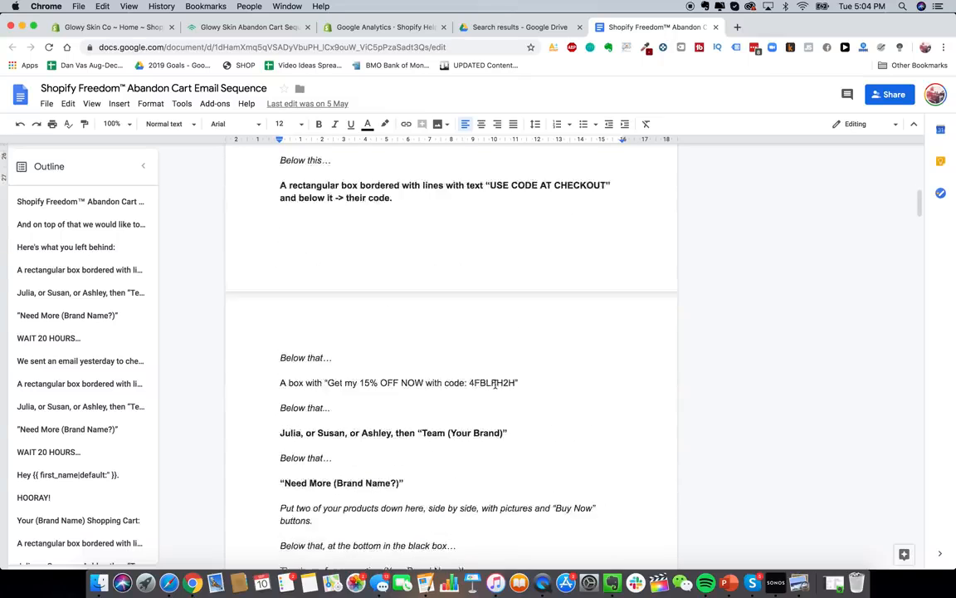
scroll(495, 384, up, 10)
scroll(494, 383, down, 3)
scroll(495, 384, up, 1)
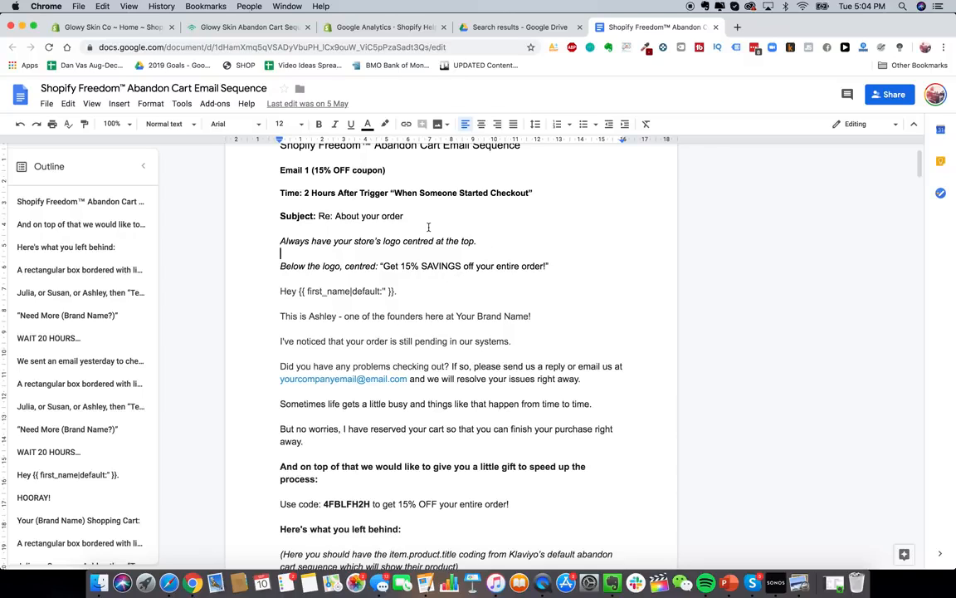
scroll(398, 251, down, 1)
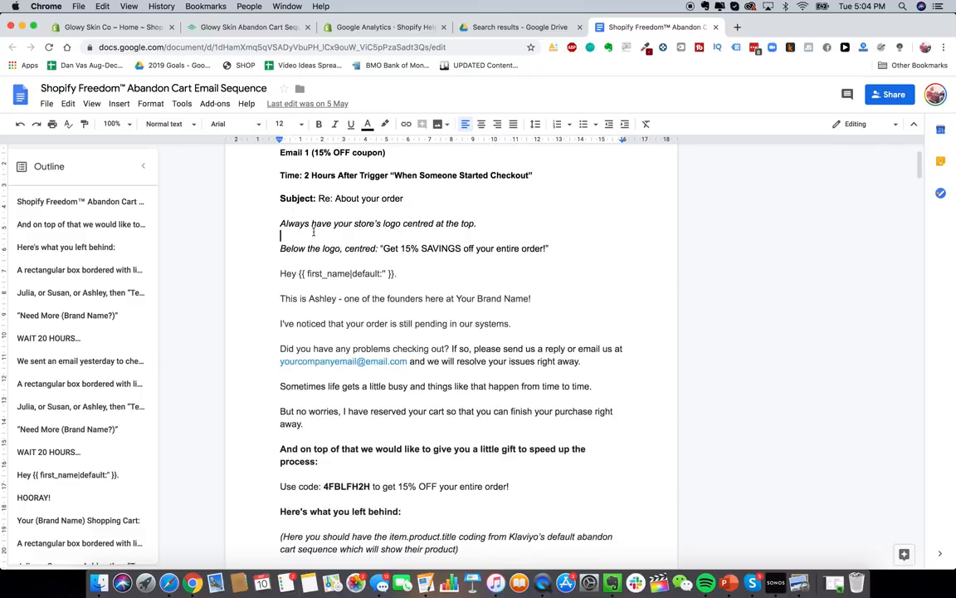
scroll(339, 428, down, 10)
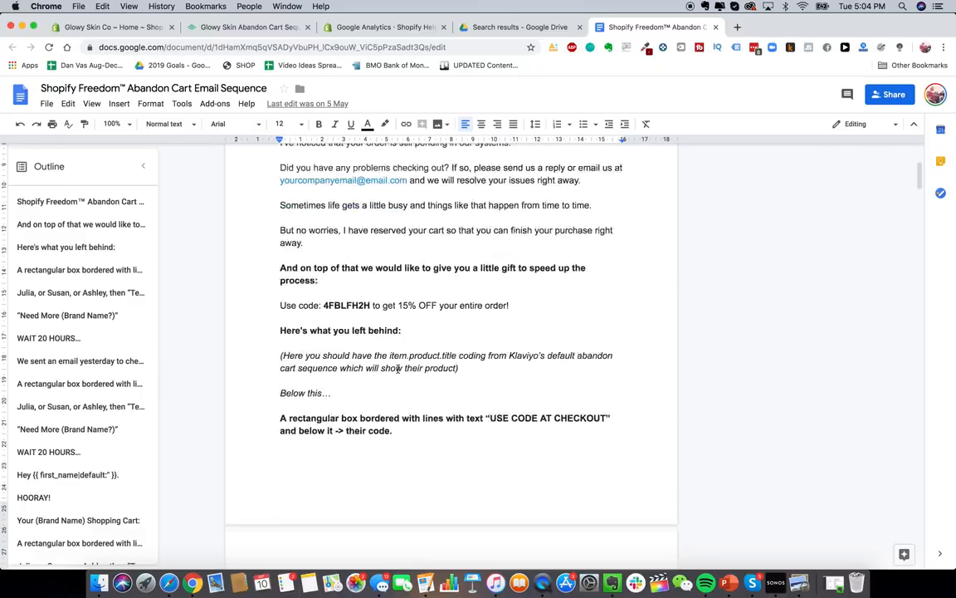
scroll(290, 302, down, 3)
scroll(291, 301, up, 4)
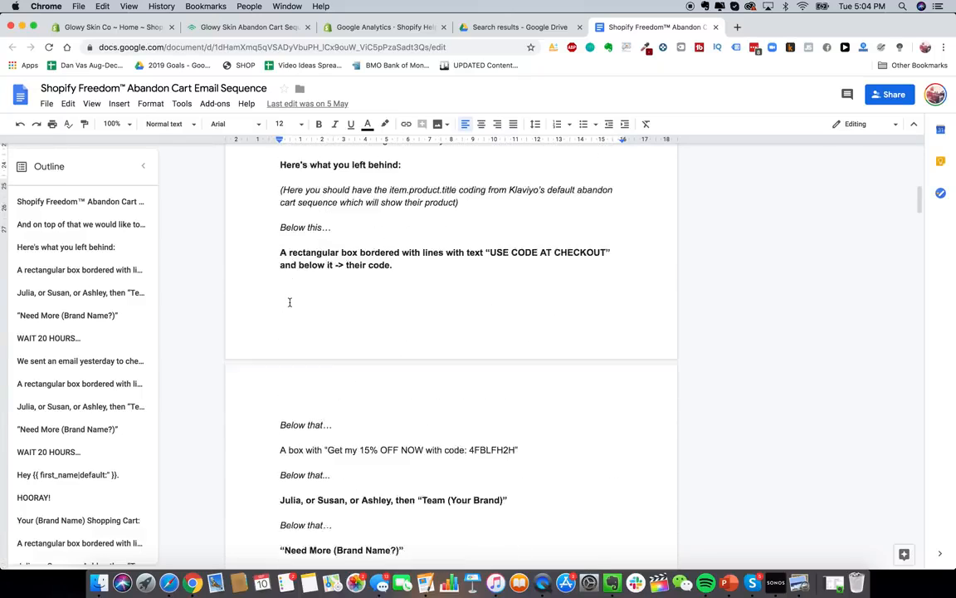
scroll(290, 303, down, 10)
scroll(289, 303, up, 15)
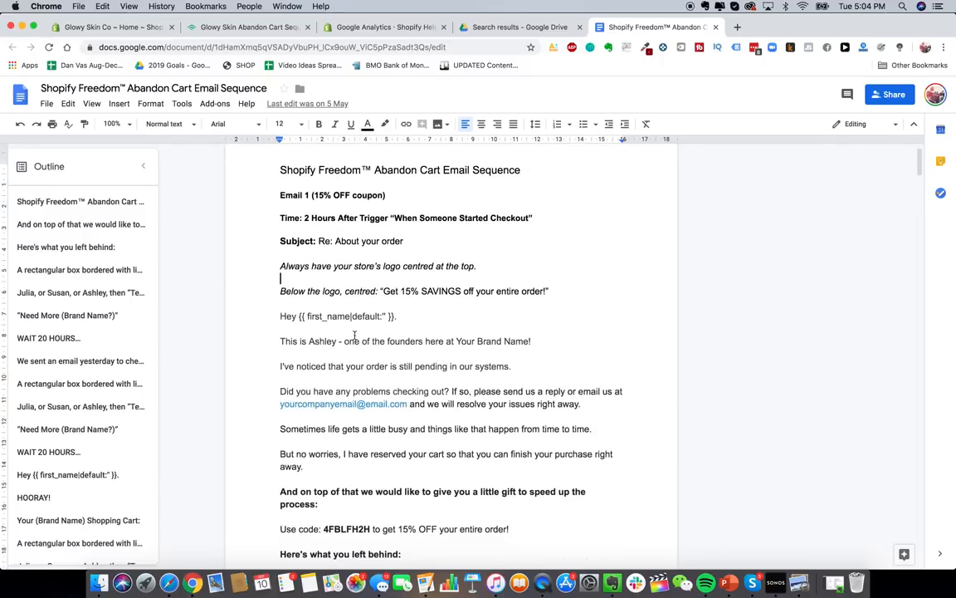
scroll(355, 335, up, 1)
scroll(299, 262, down, 1)
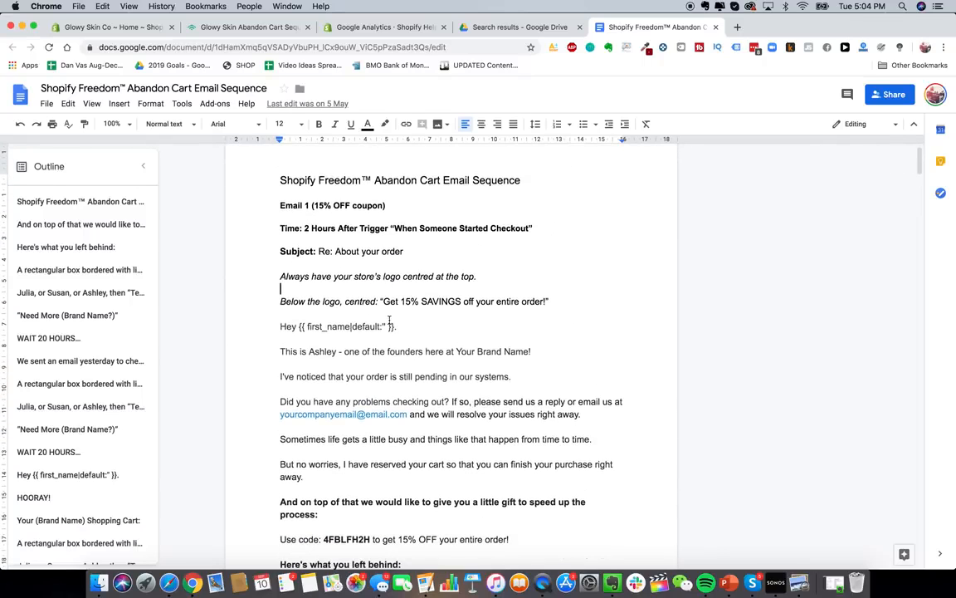
scroll(390, 322, down, 3)
scroll(384, 319, up, 2)
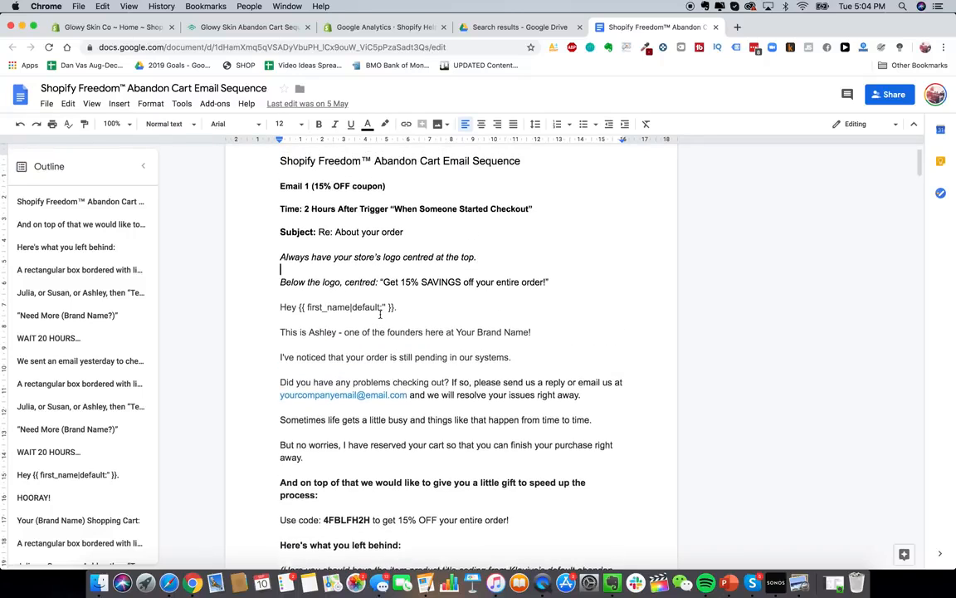
scroll(380, 314, down, 5)
scroll(380, 314, up, 5)
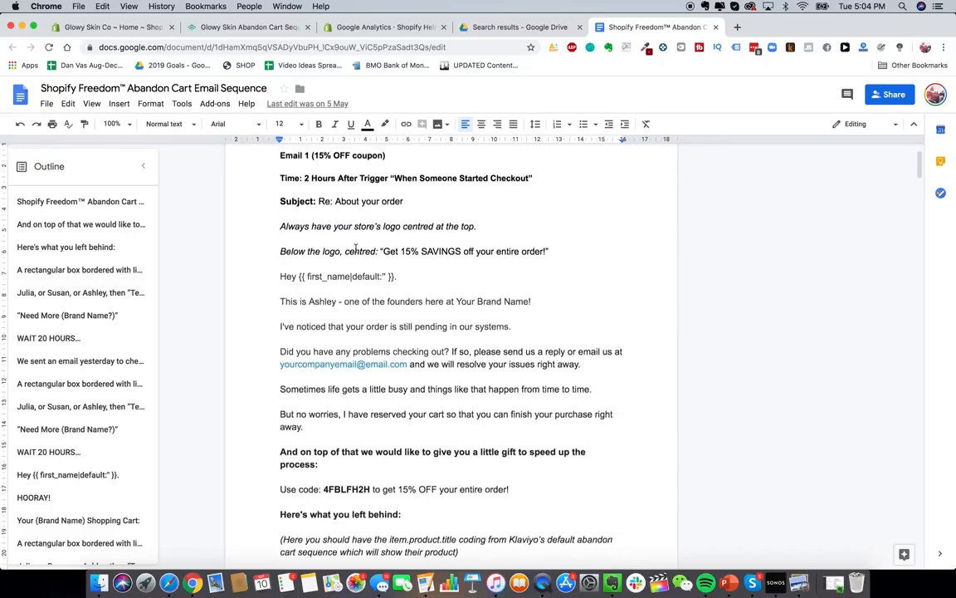
- Delete Email 2 and the 20-hour wait from the flow, then open Email 1 for editing
click(249, 27)
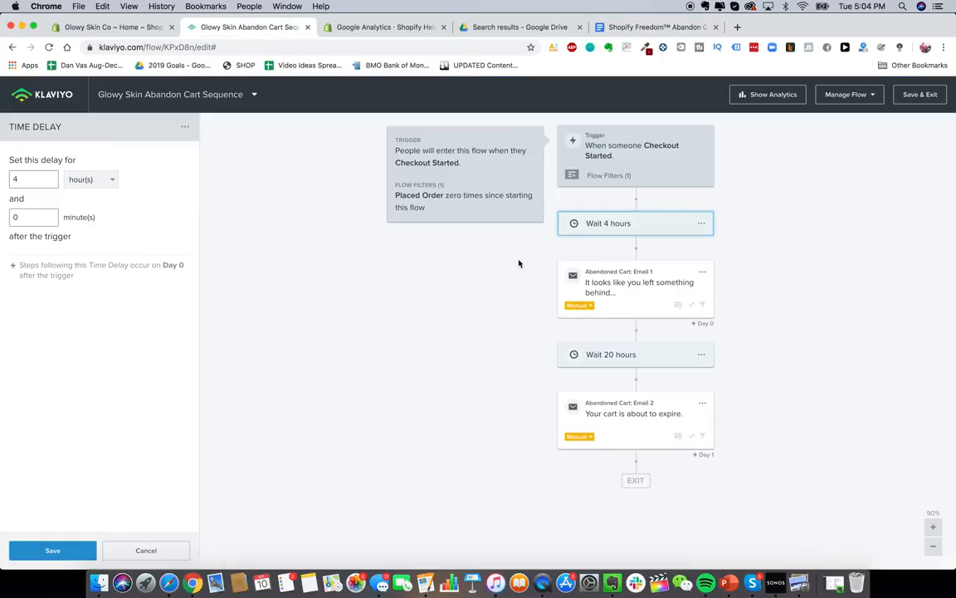
click(702, 403)
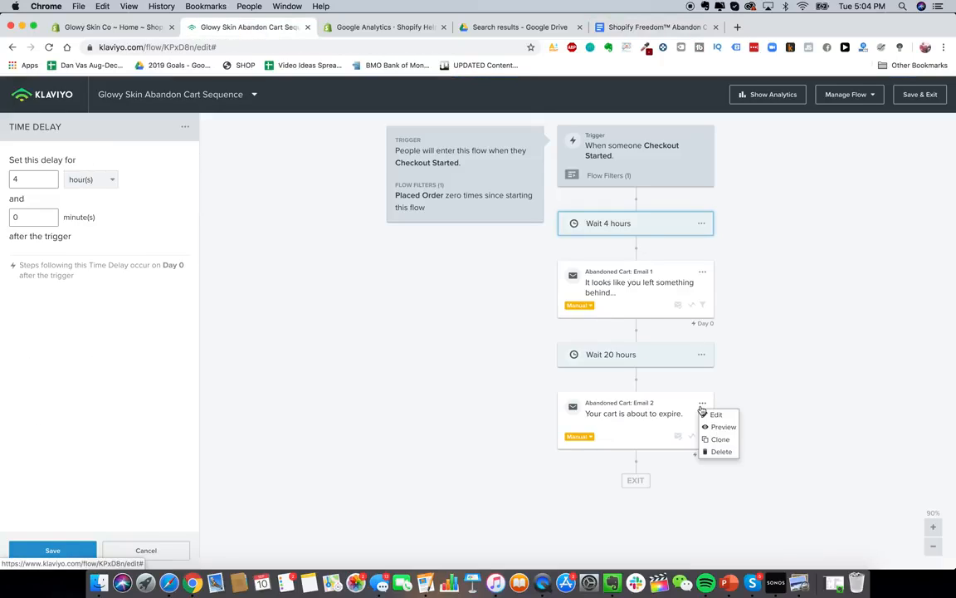
click(720, 452)
click(620, 226)
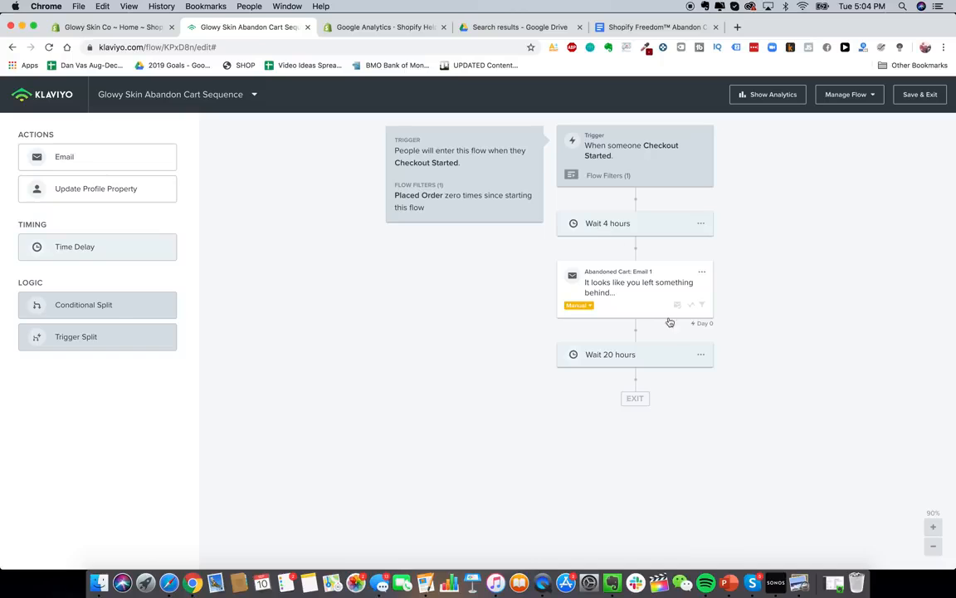
click(703, 356)
click(713, 377)
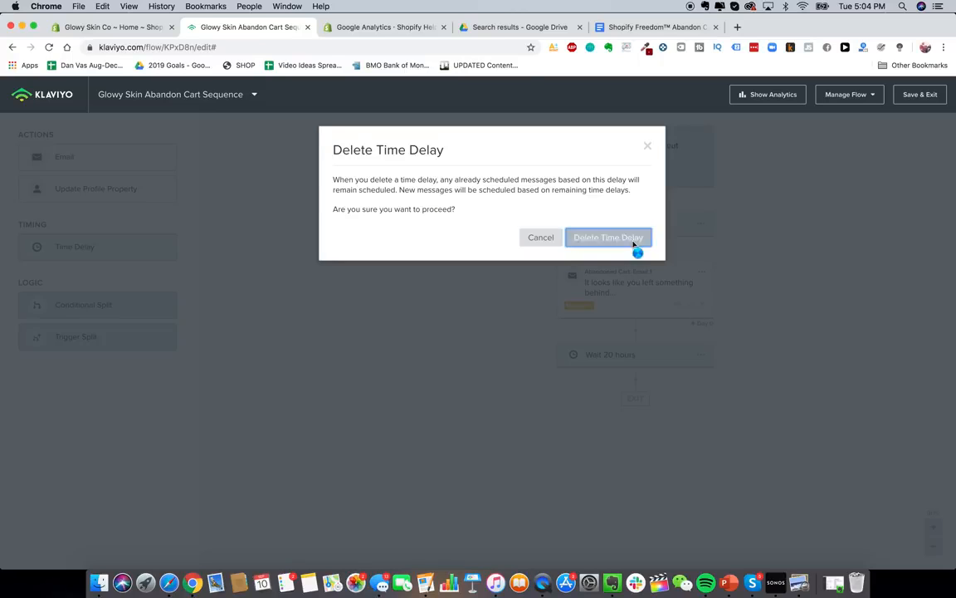
click(633, 240)
click(653, 282)
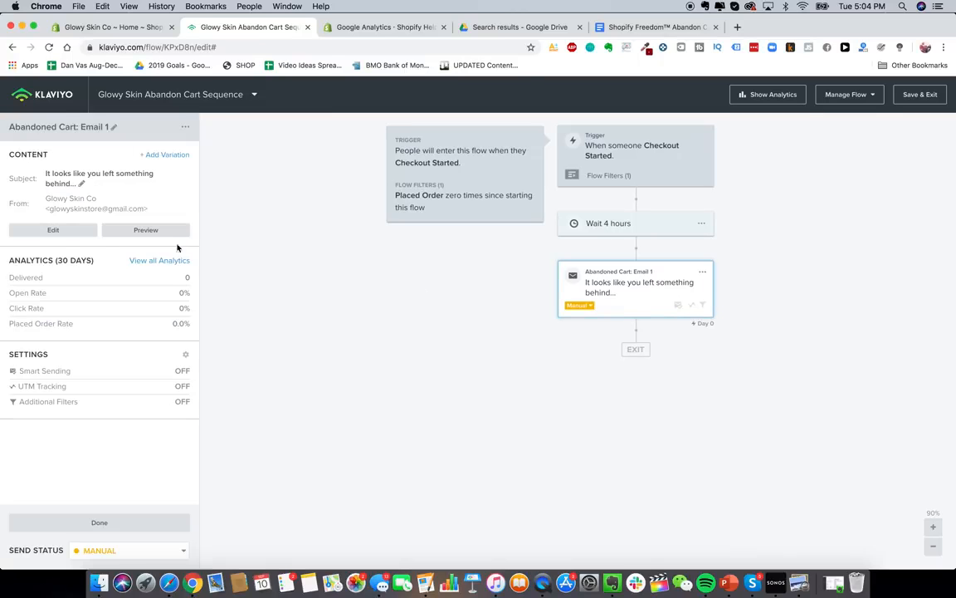
click(54, 230)
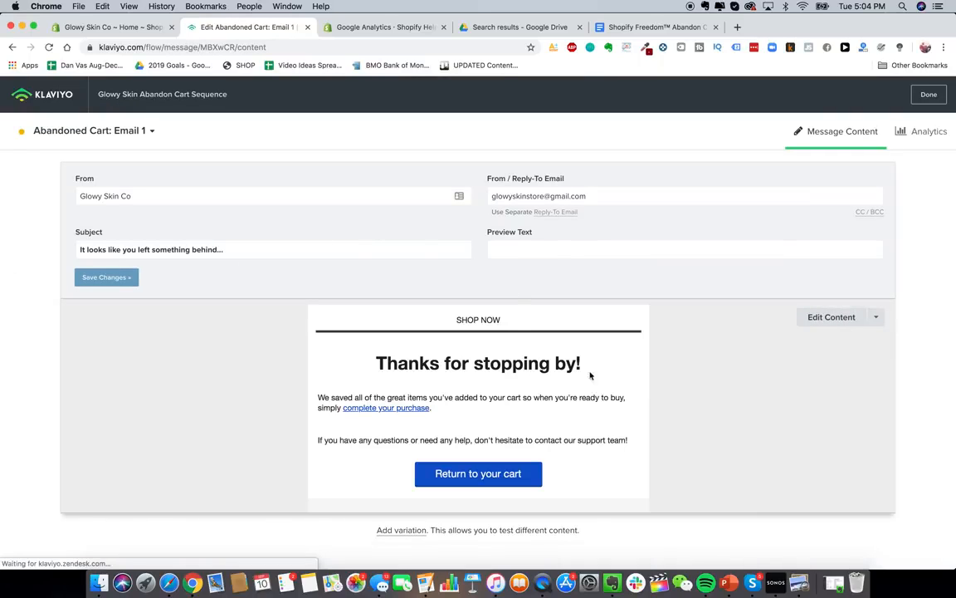
- Change the sender to 'Glowy Skin' and paste 'Re: About your order' from the doc as the subject
click(146, 197)
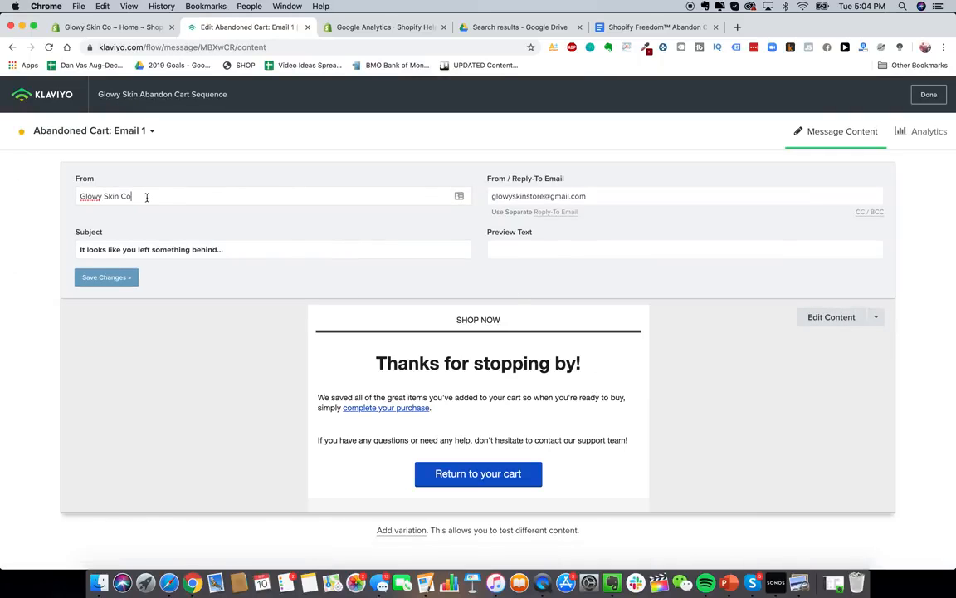
key(BackSpace)
key(BackSpace)
key(BackSpace)
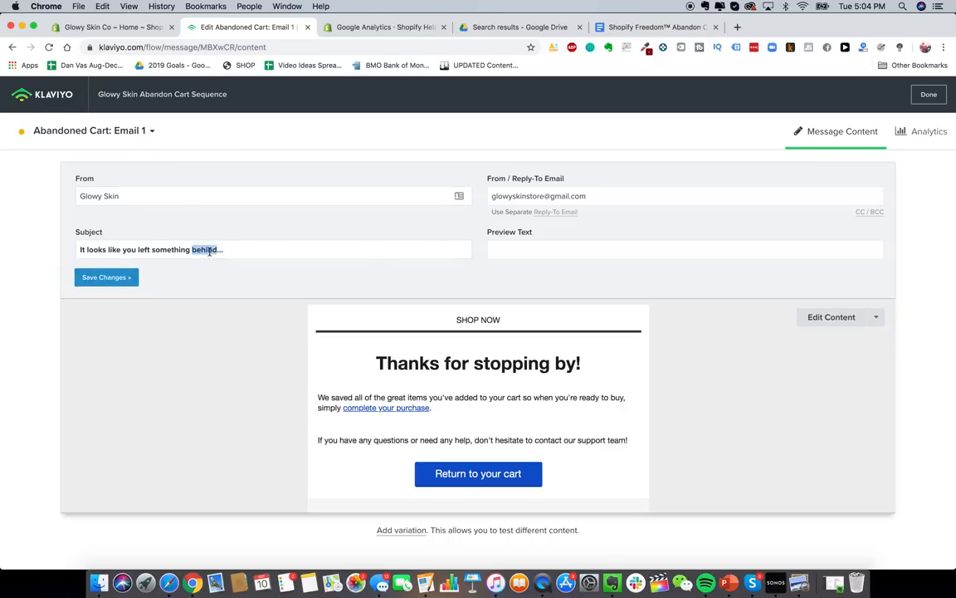
triple_click(205, 249)
click(652, 28)
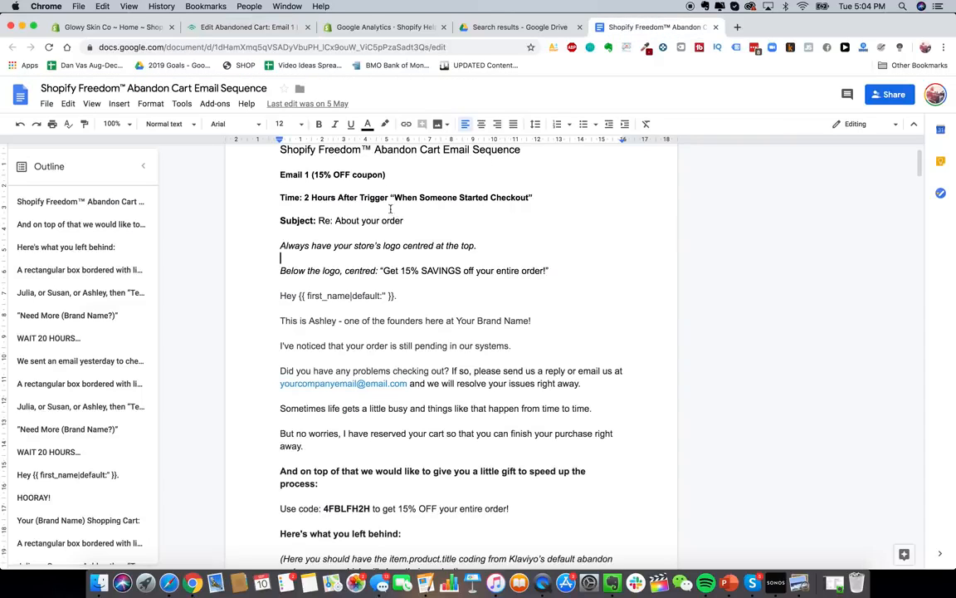
drag(404, 221, 319, 220)
key(super+c)
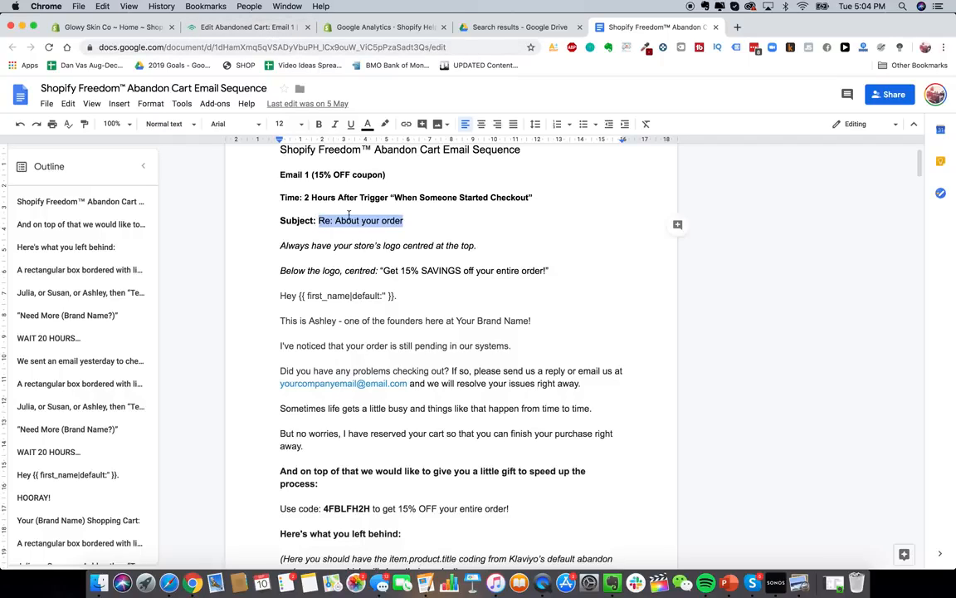
click(242, 27)
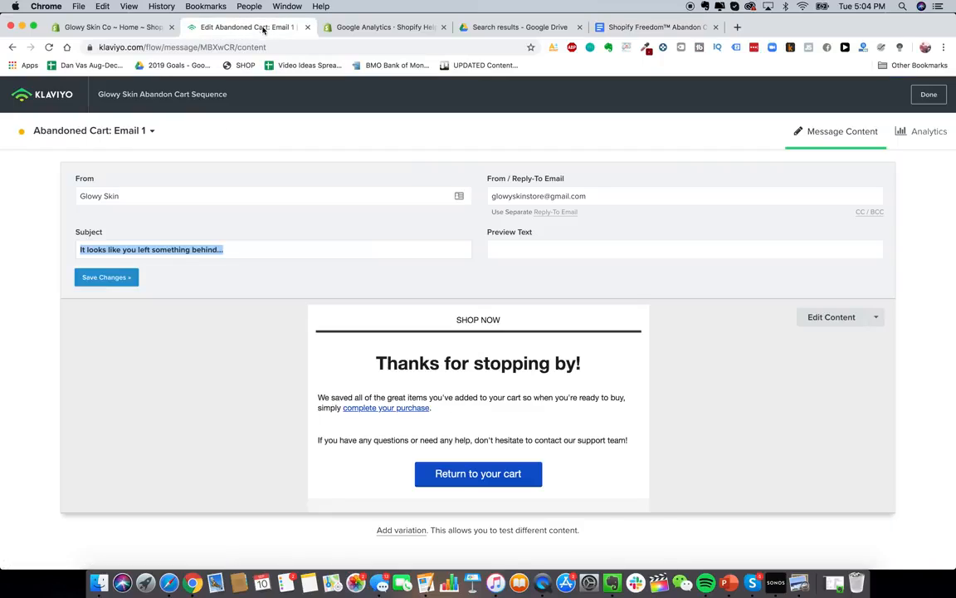
key(super+v)
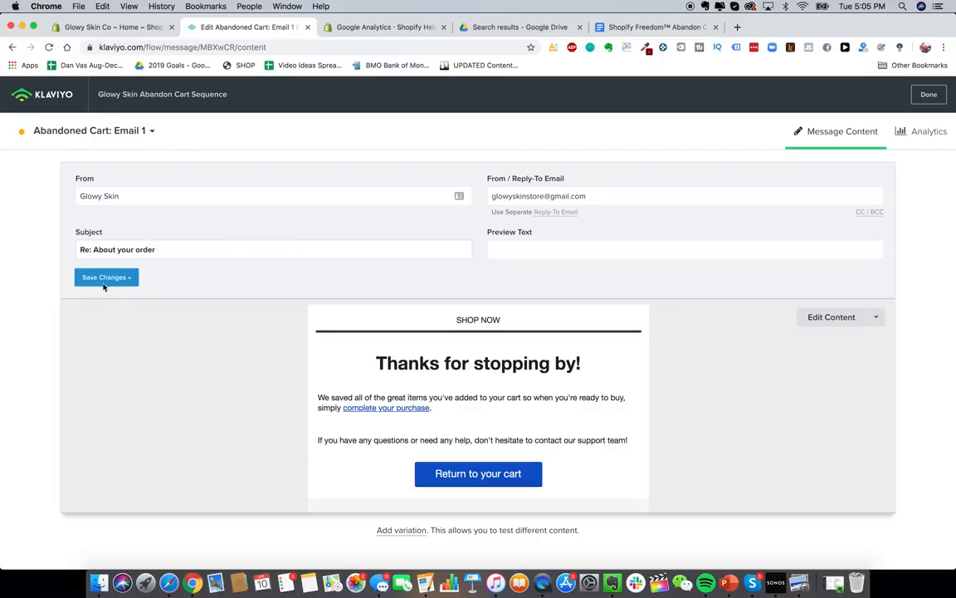
- Save the sender and subject changes and open the email's content editor
click(831, 316)
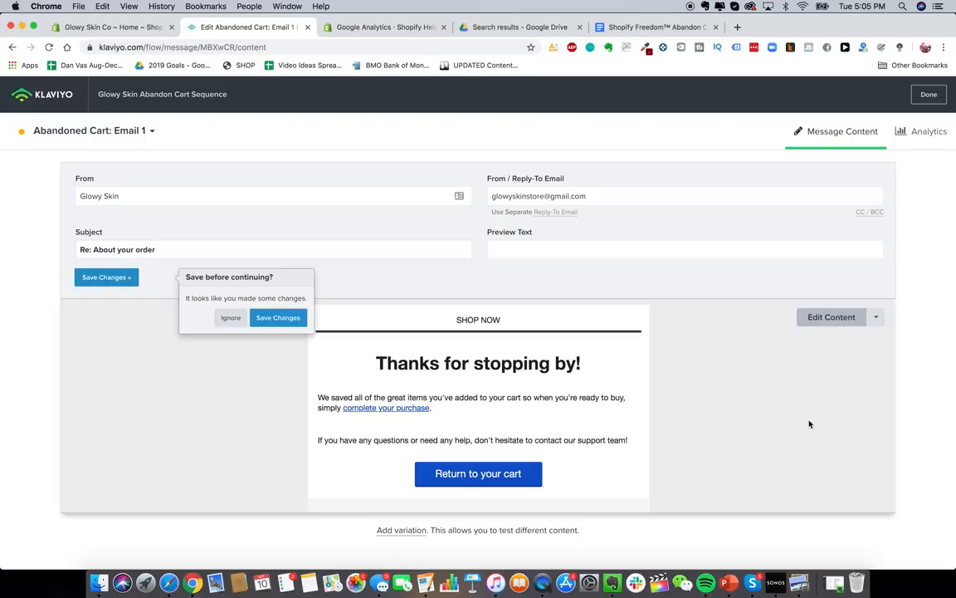
click(277, 318)
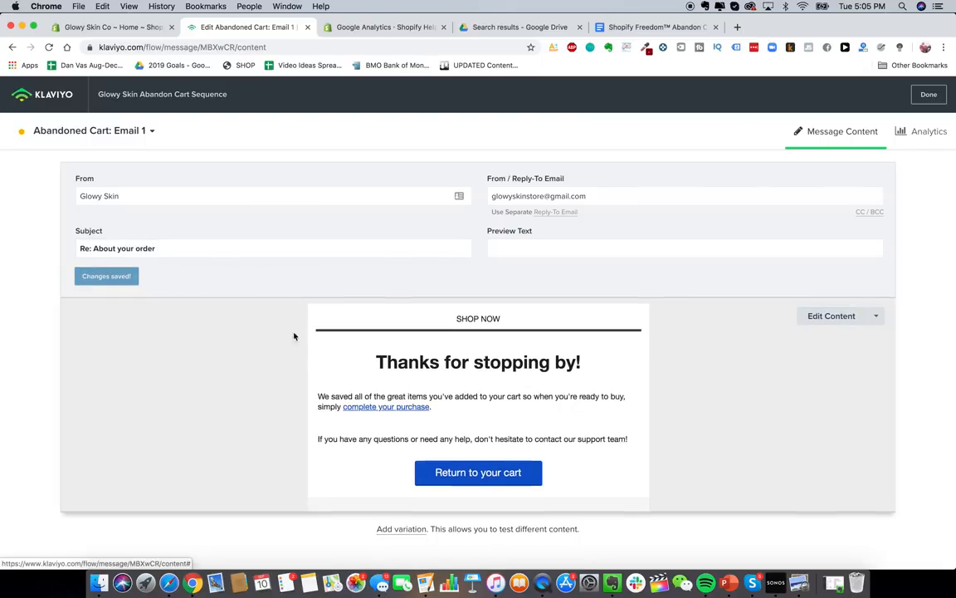
click(821, 319)
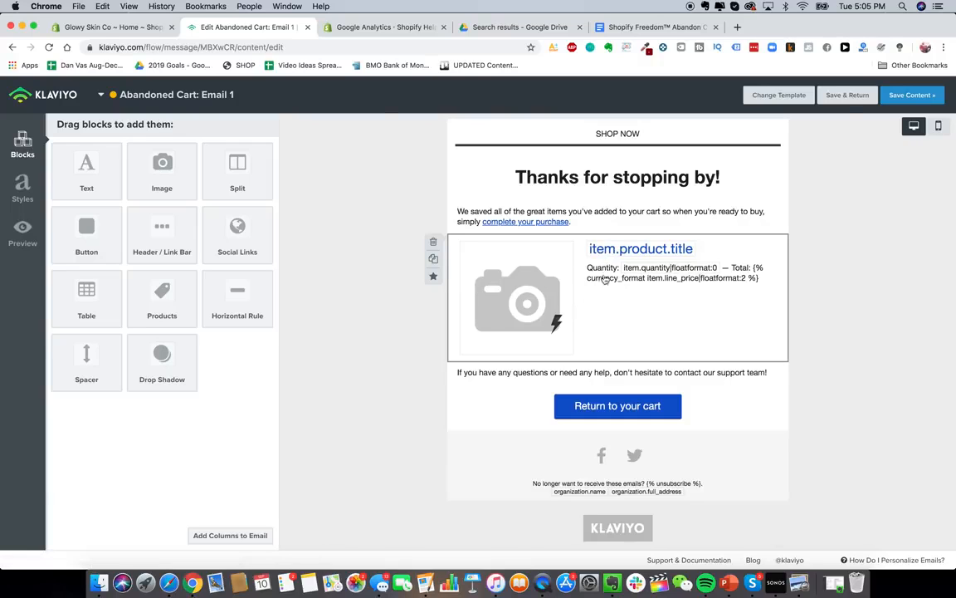
- Add an image block at the top of the email and upload the GS.png GlowySkin logo
click(652, 26)
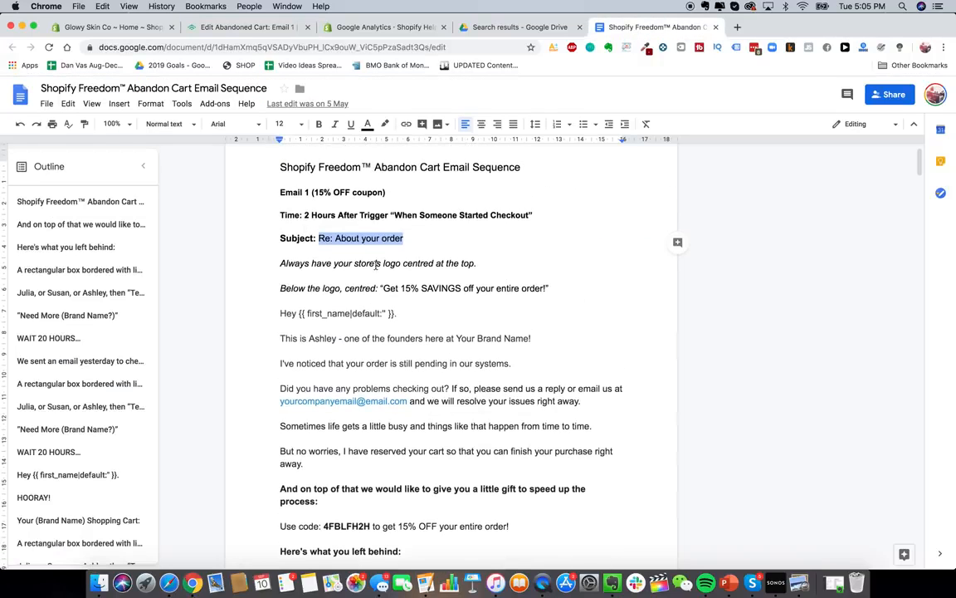
click(243, 26)
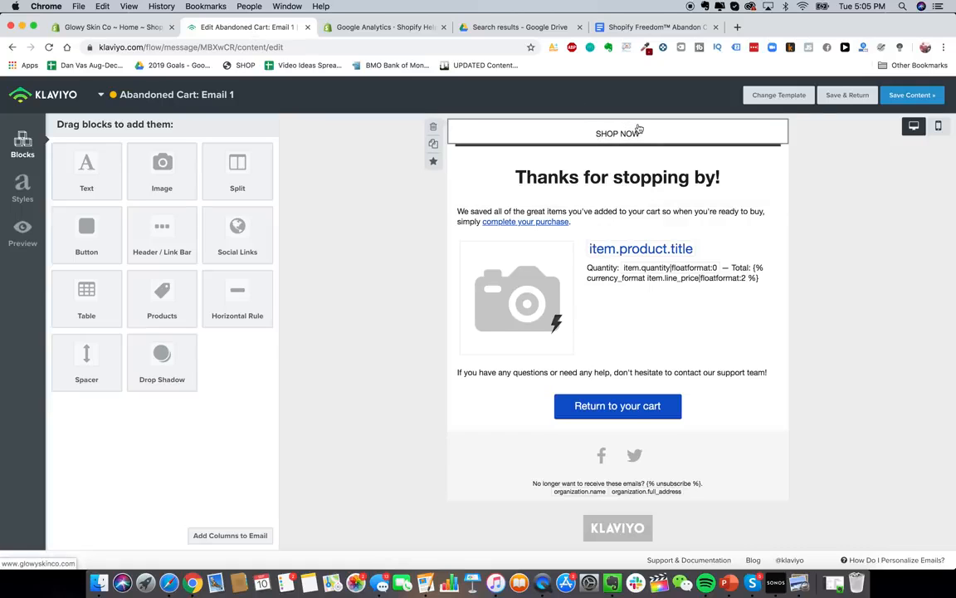
mouse_move(190, 177)
mouse_down()
mouse_move(576, 122)
mouse_move(571, 128)
mouse_up()
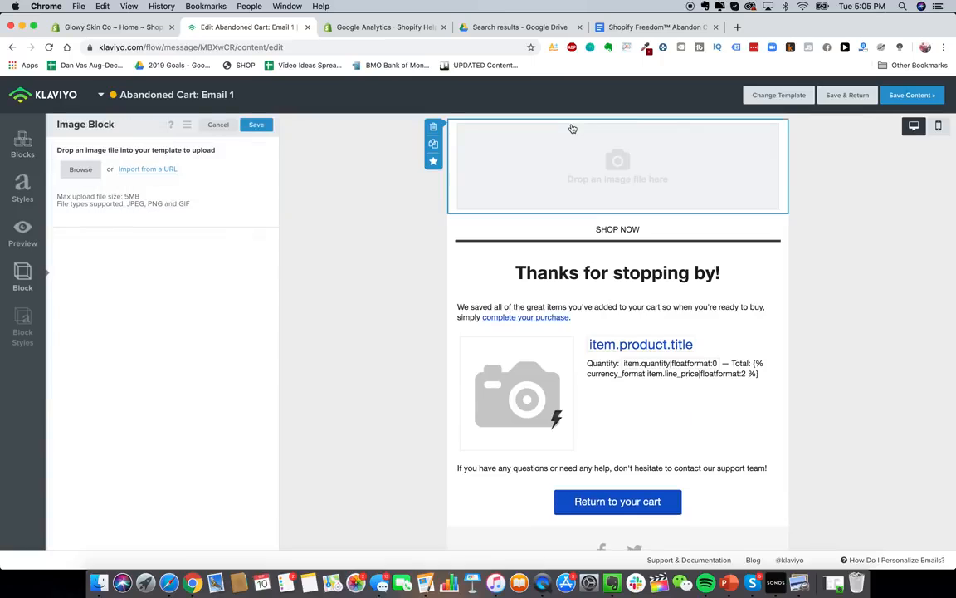
click(84, 175)
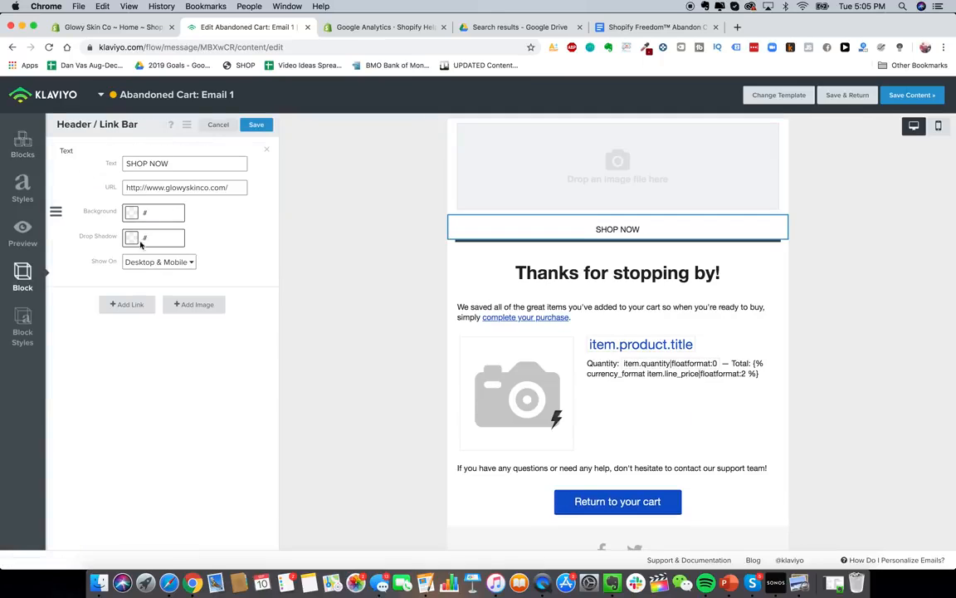
click(191, 305)
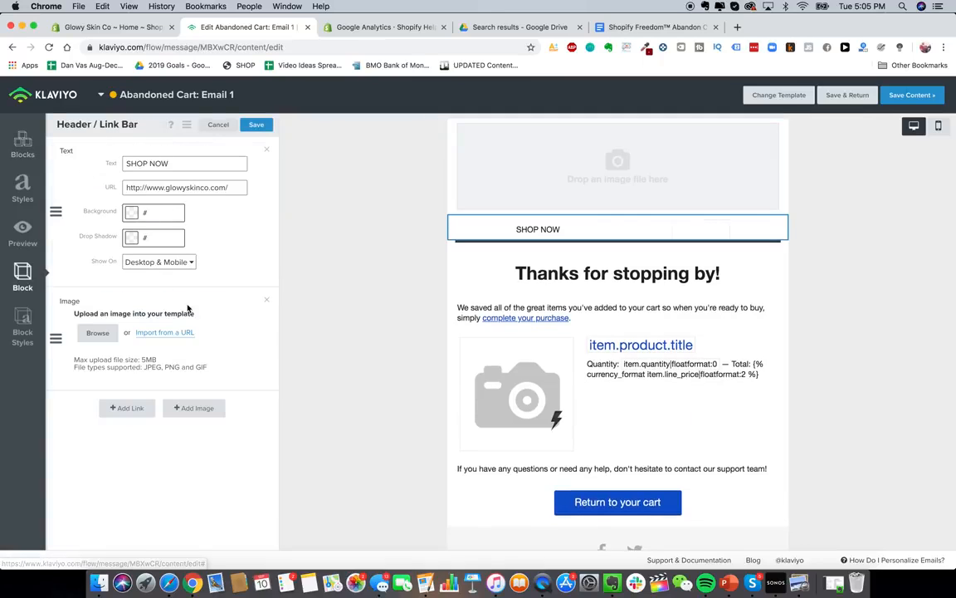
click(97, 332)
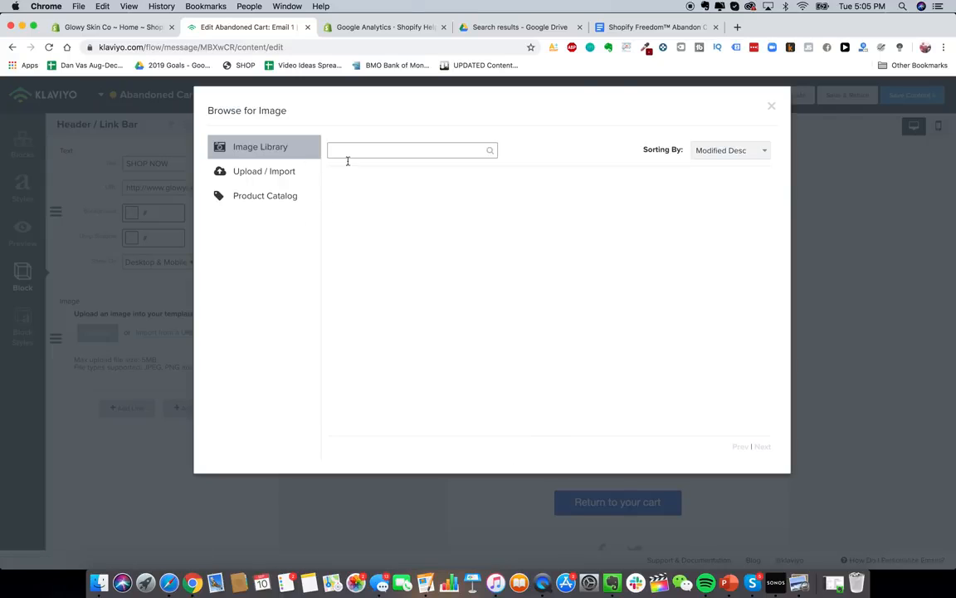
click(250, 176)
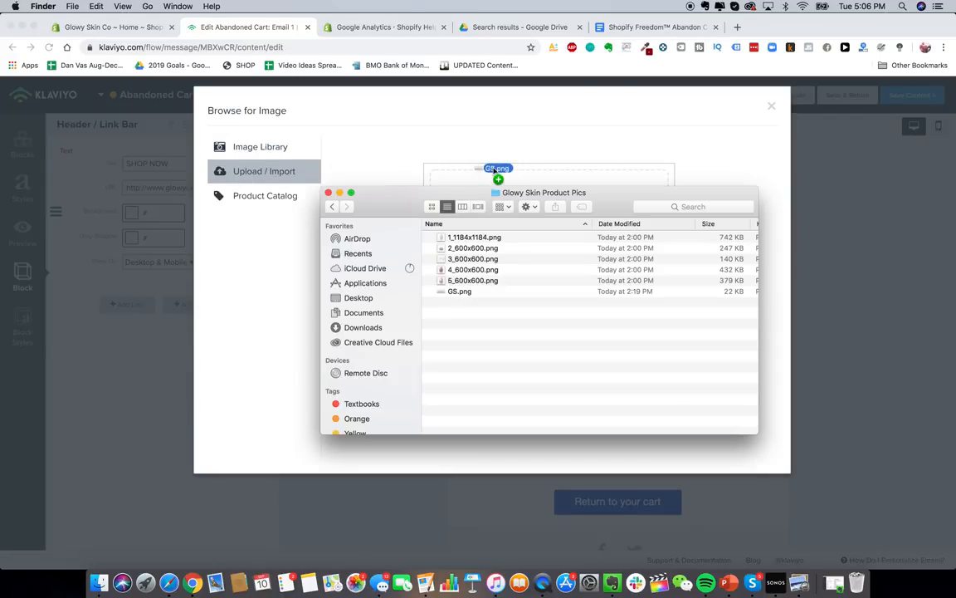
drag(495, 170, 496, 177)
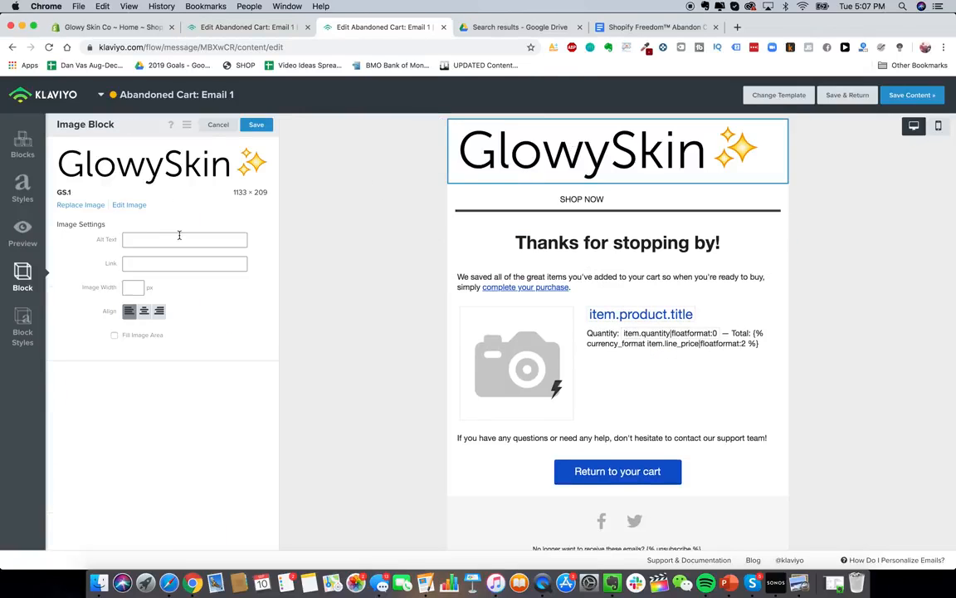
- Set the logo width to 280 and centre it in the email
click(137, 285)
text(3400)
key(BackSpace)
key(BackSpace)
key(BackSpace)
key(BackSpace)
text(200)
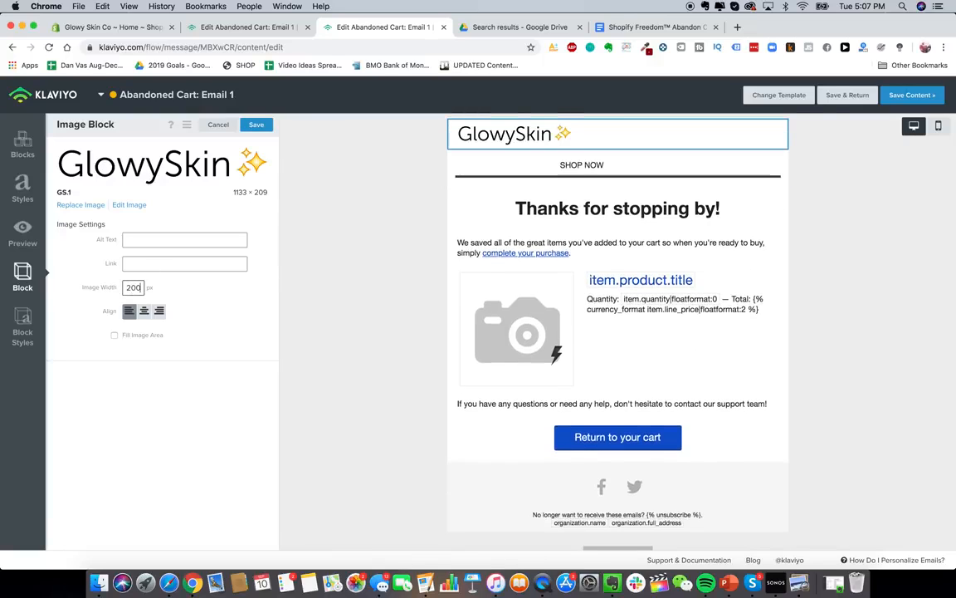
click(144, 312)
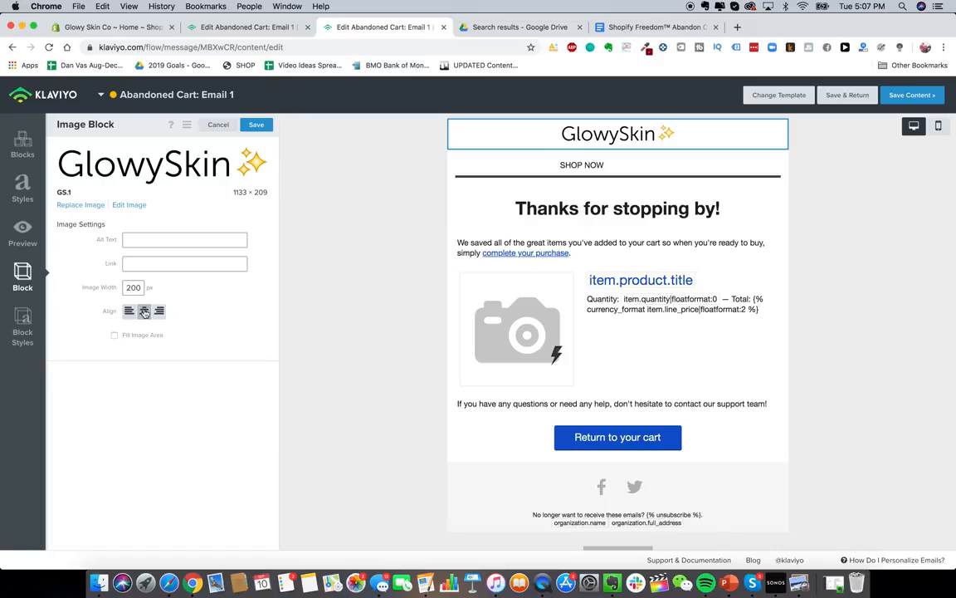
click(137, 287)
key(BackSpace)
key(BackSpace)
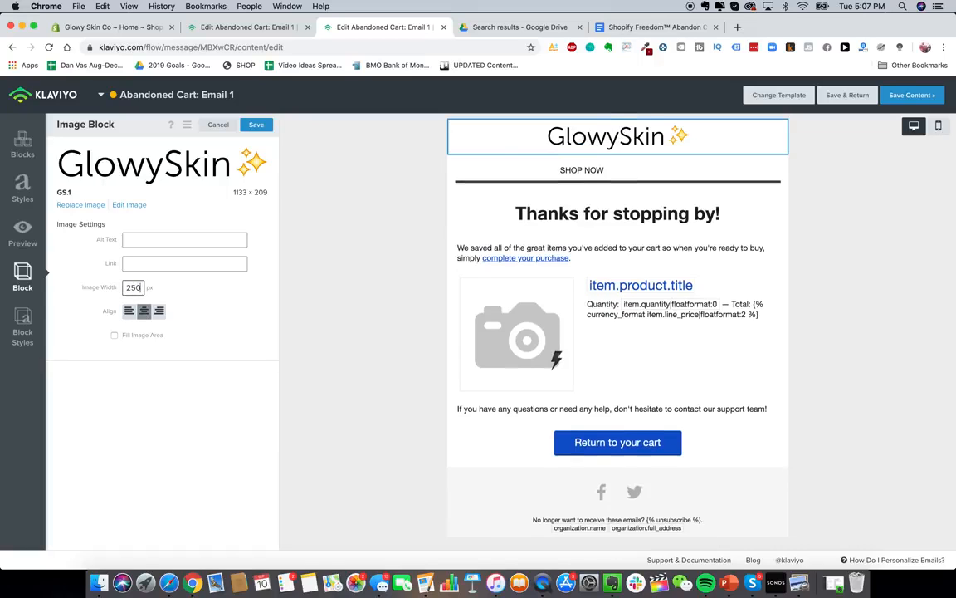
text(80)
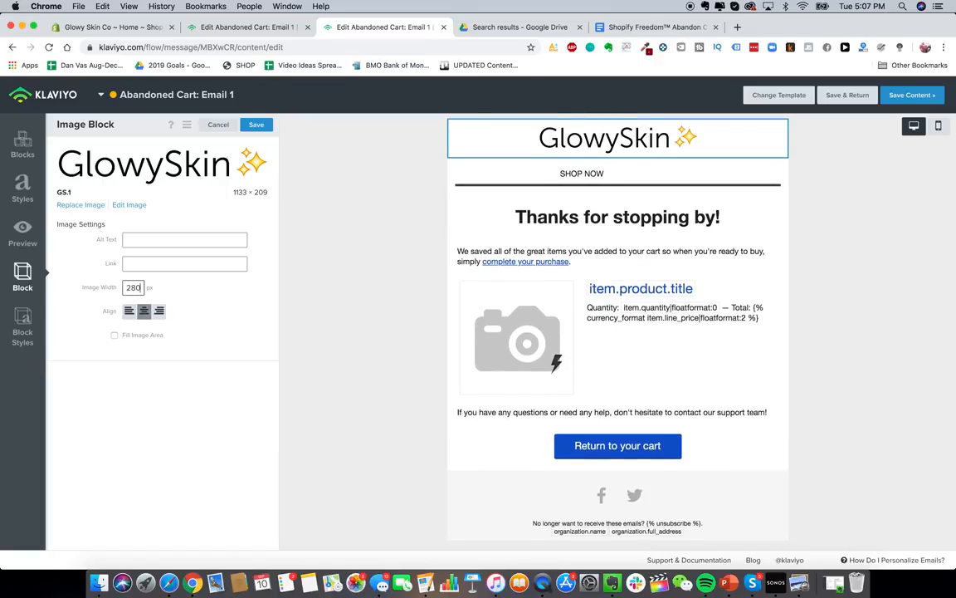
click(141, 336)
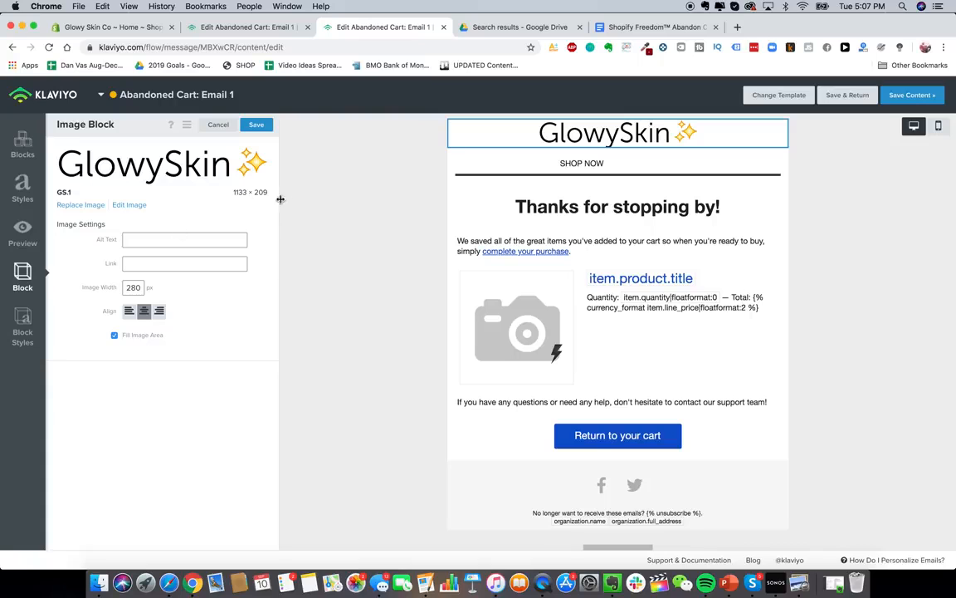
- Delete the SHOP NOW header link bar
click(631, 156)
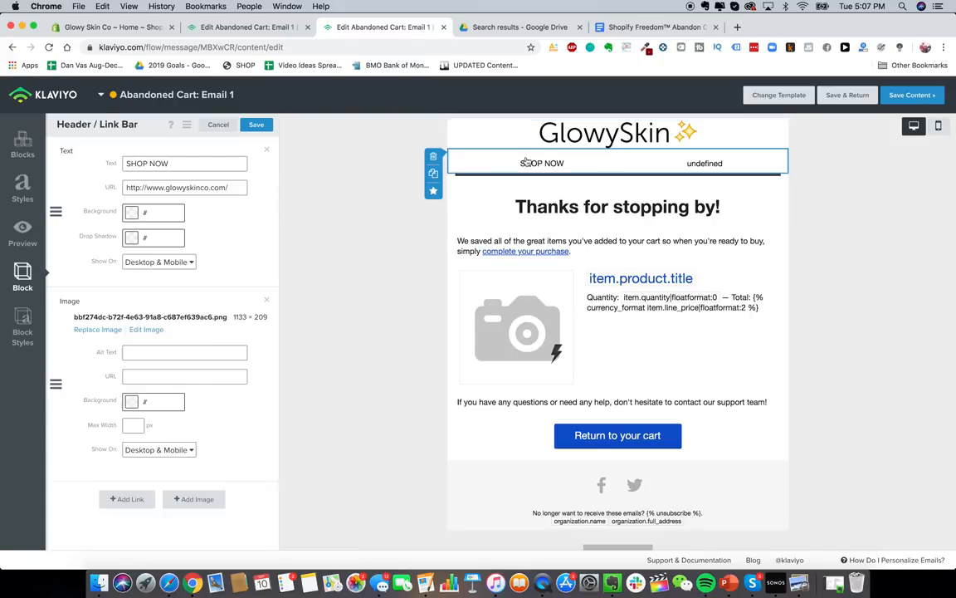
click(434, 156)
click(607, 207)
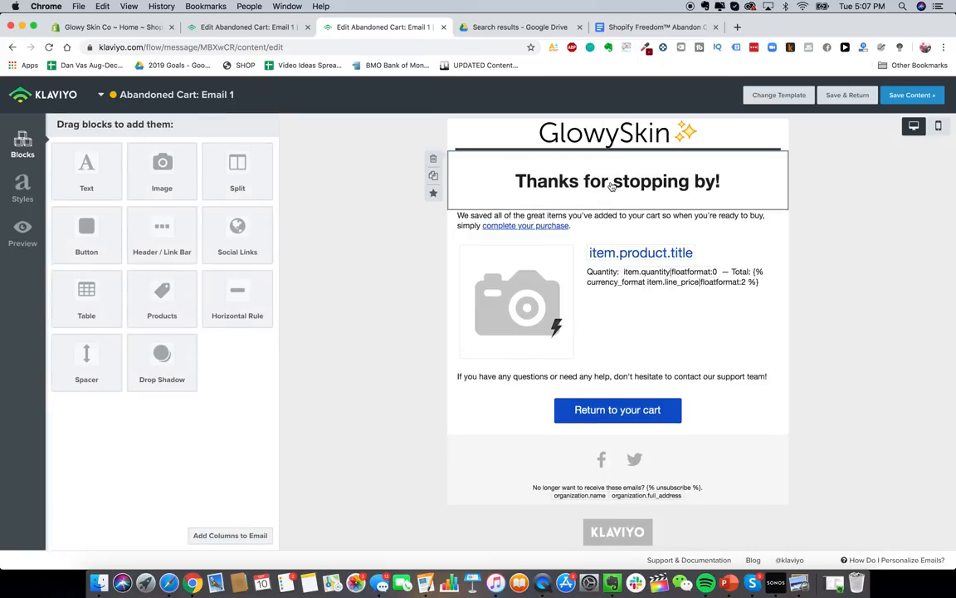
- Replace the 'Thanks for stopping by!' heading with 'Get 15% OFF Your Order!'
click(610, 185)
click(631, 27)
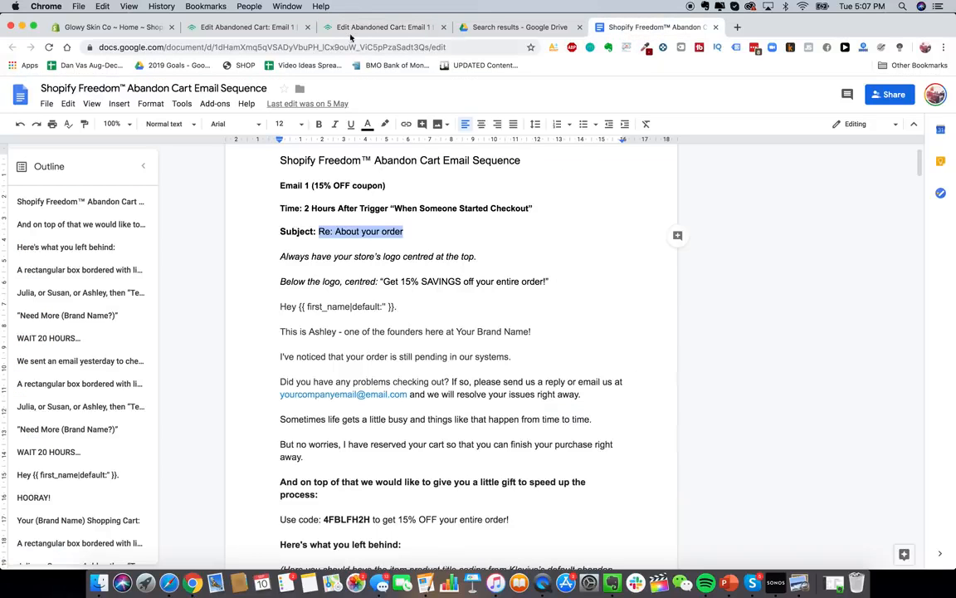
click(261, 27)
key(super+w)
click(188, 222)
key(super+a)
text(G)
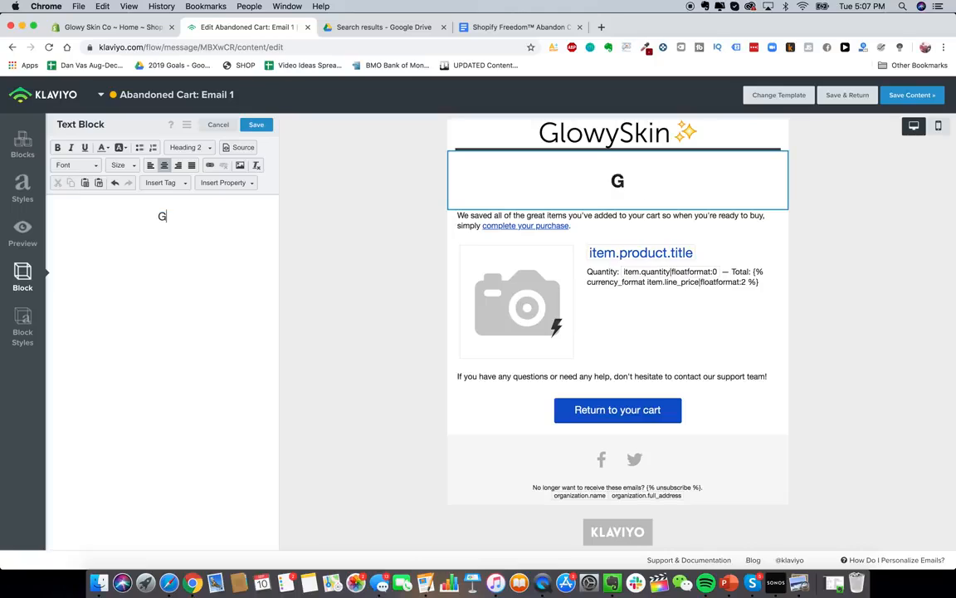
text(et 15% OFF S)
key(BackSpace)
text(O)
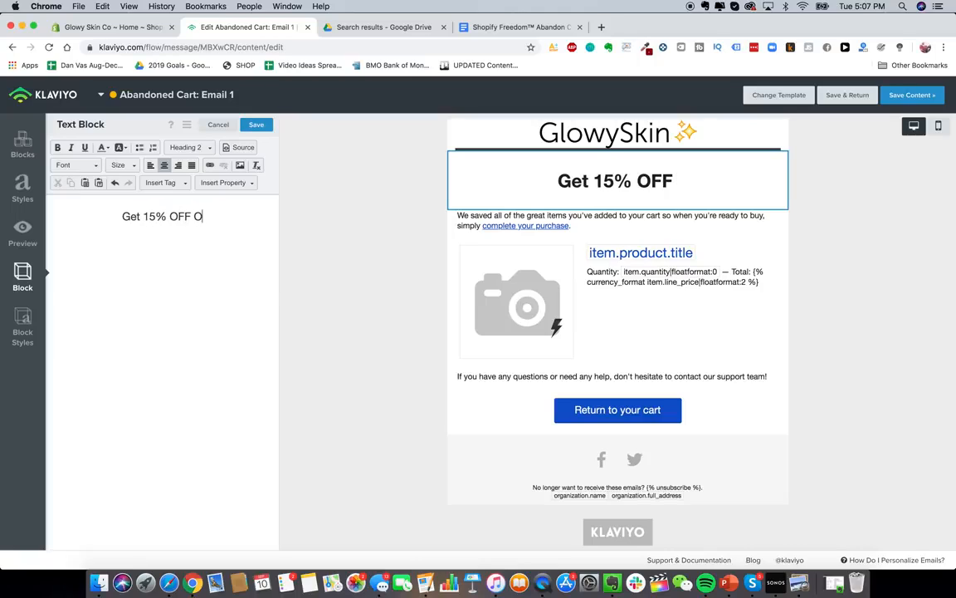
key(BackSpace)
text(Your Order!)
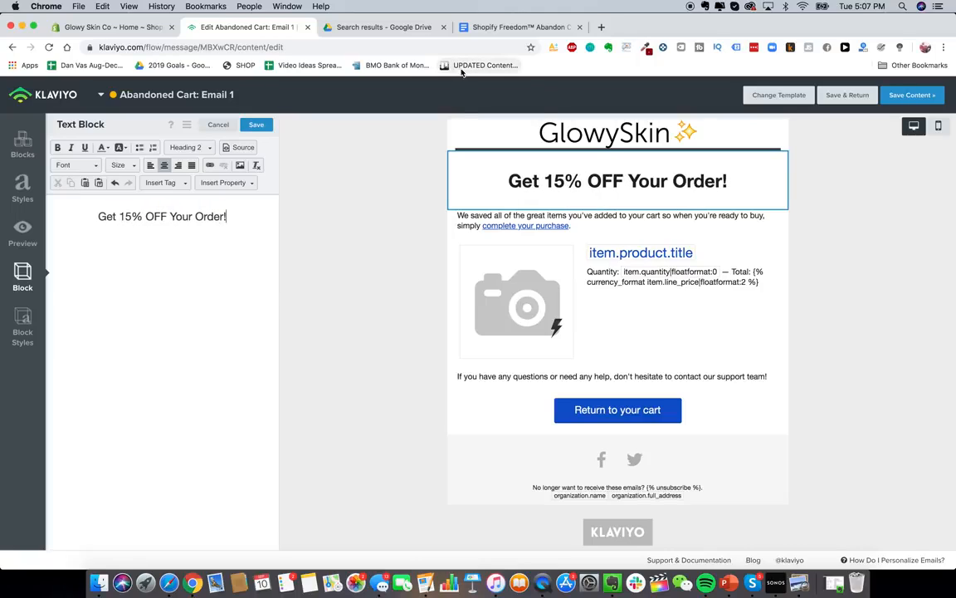
click(485, 28)
scroll(407, 269, down, 2)
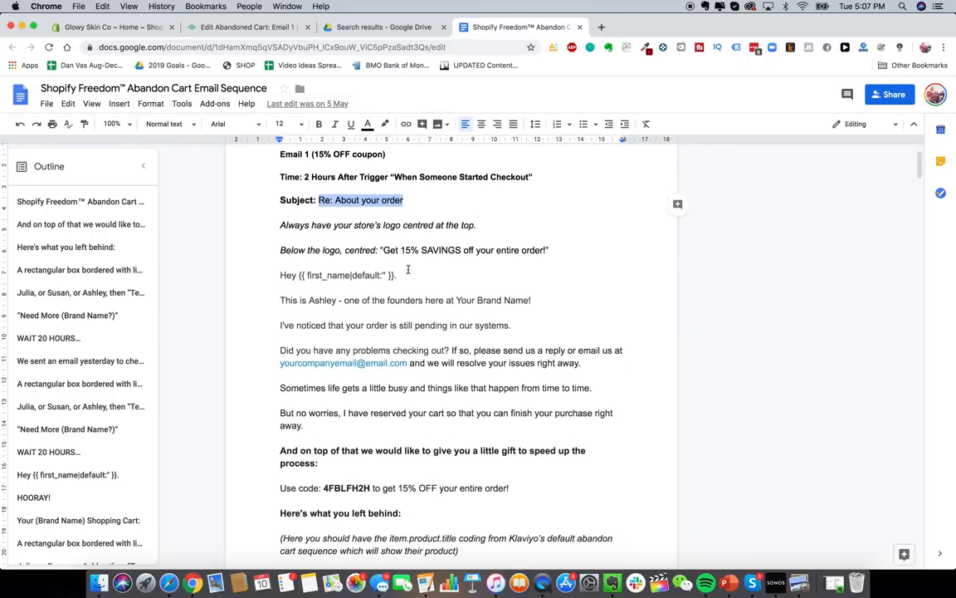
- Select and copy the doc's email body from 'Hey {{ first_name' through 'Here's what you left behind:'
scroll(314, 248, down, 2)
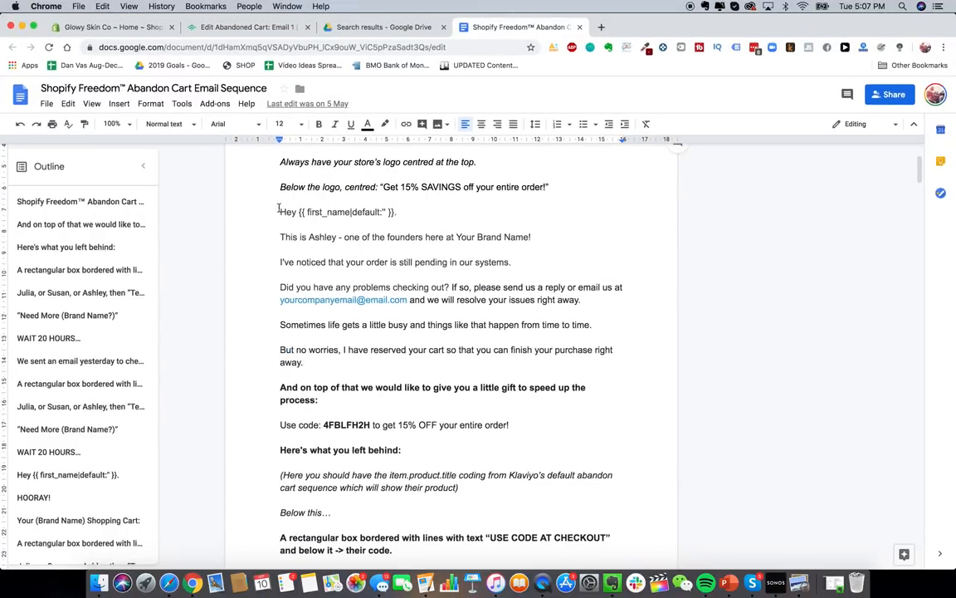
drag(279, 212, 395, 450)
click(341, 287)
double_click(323, 237)
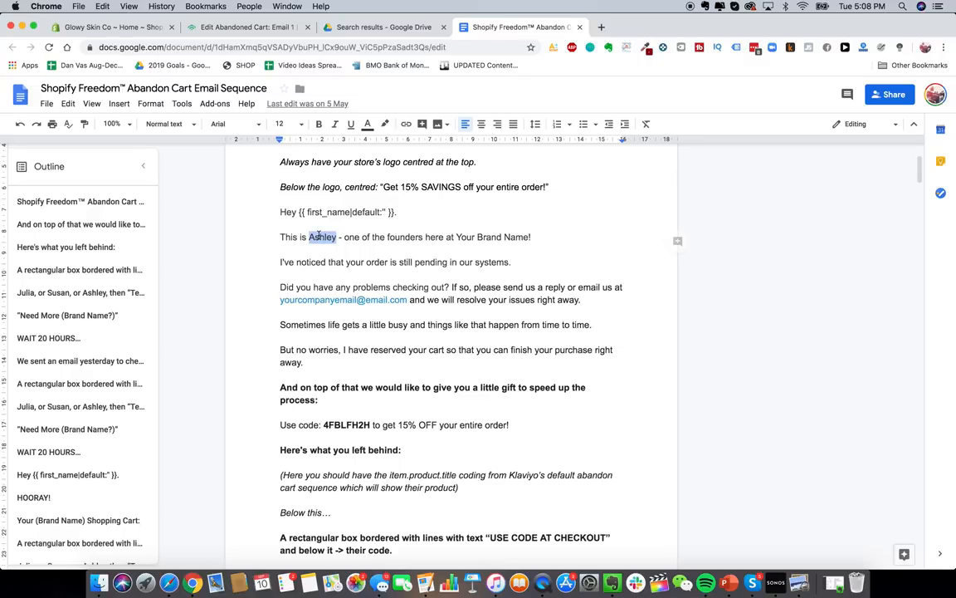
click(319, 240)
scroll(319, 240, up, 1)
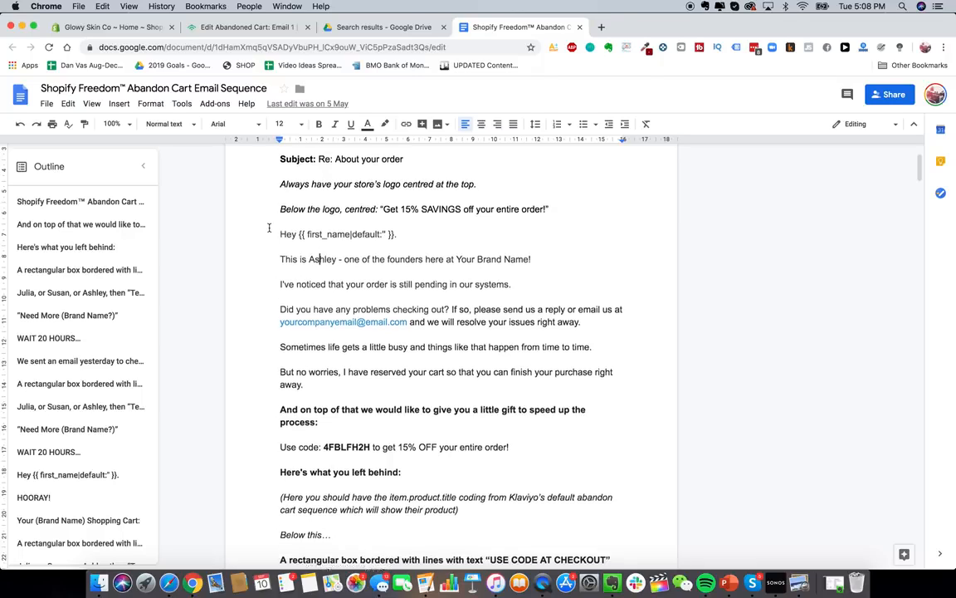
scroll(297, 218, down, 1)
drag(281, 224, 471, 470)
key(ctrl+c)
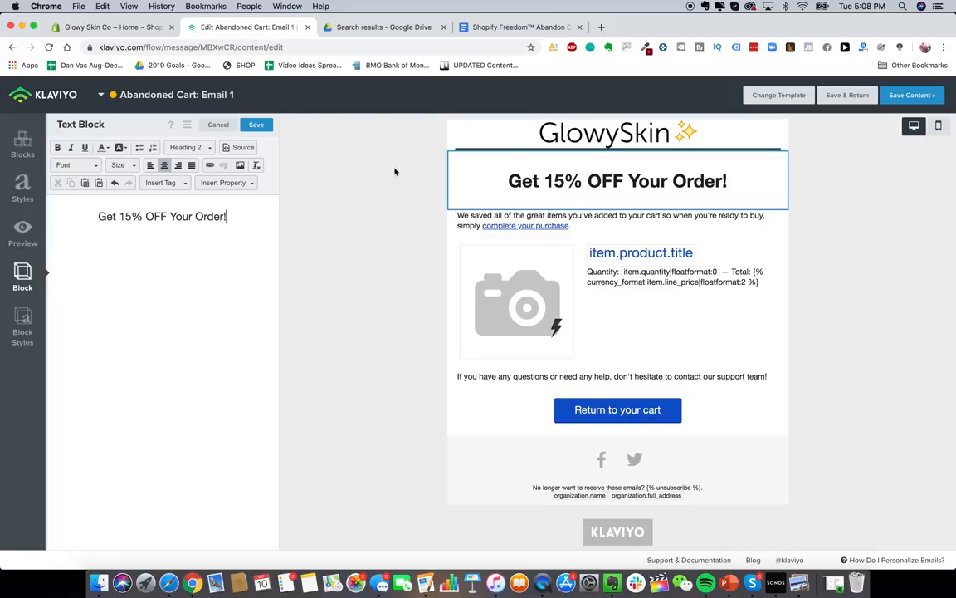
- Replace the email's text block contents with the copied body copy
click(229, 27)
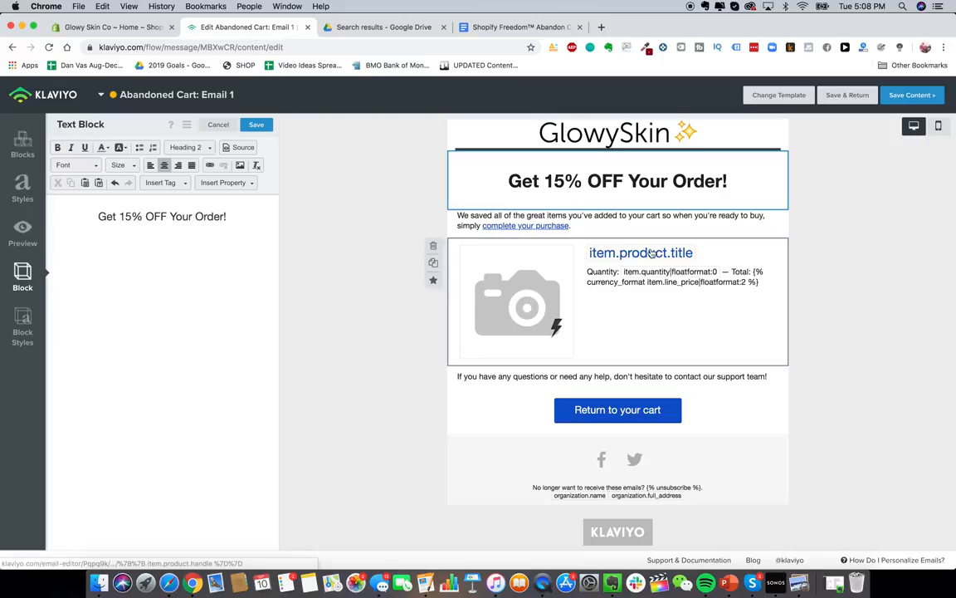
click(610, 220)
click(187, 226)
key(ctrl+a)
key(ctrl+v)
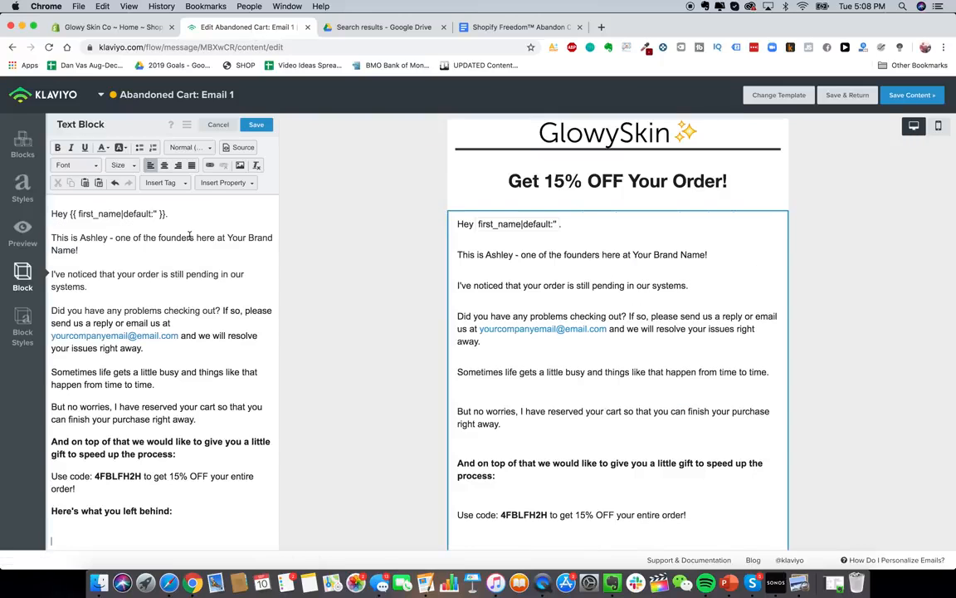
- Remove extra blank lines and replace the placeholder address with the store's contact email
click(119, 259)
key(BackSpace)
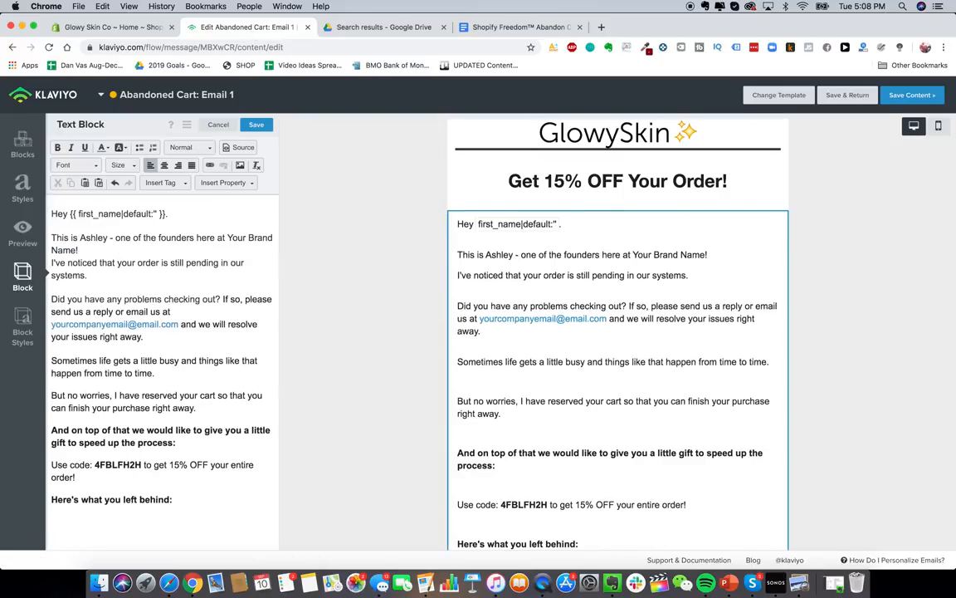
click(57, 286)
key(BackSpace)
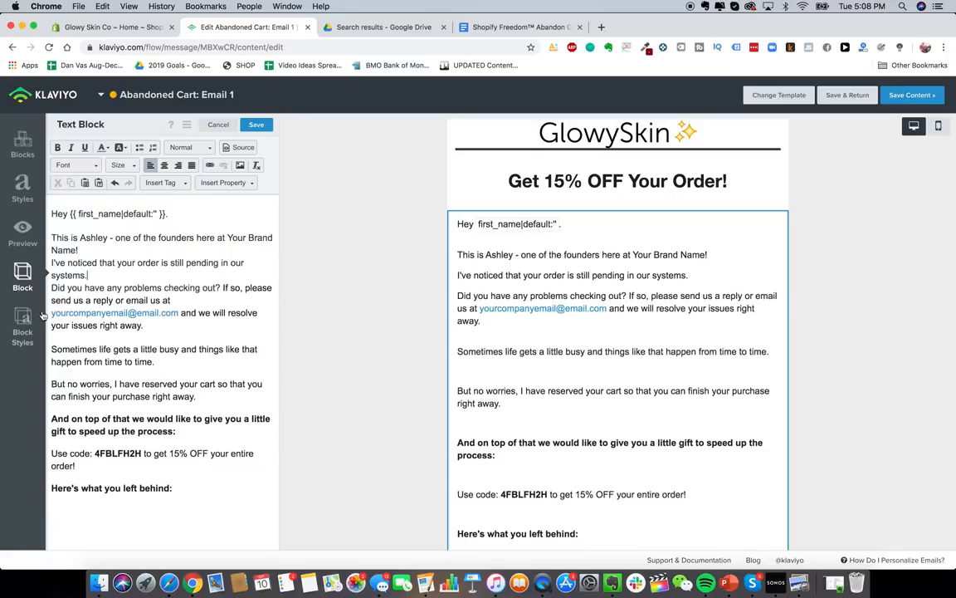
click(57, 312)
drag(177, 312, 52, 313)
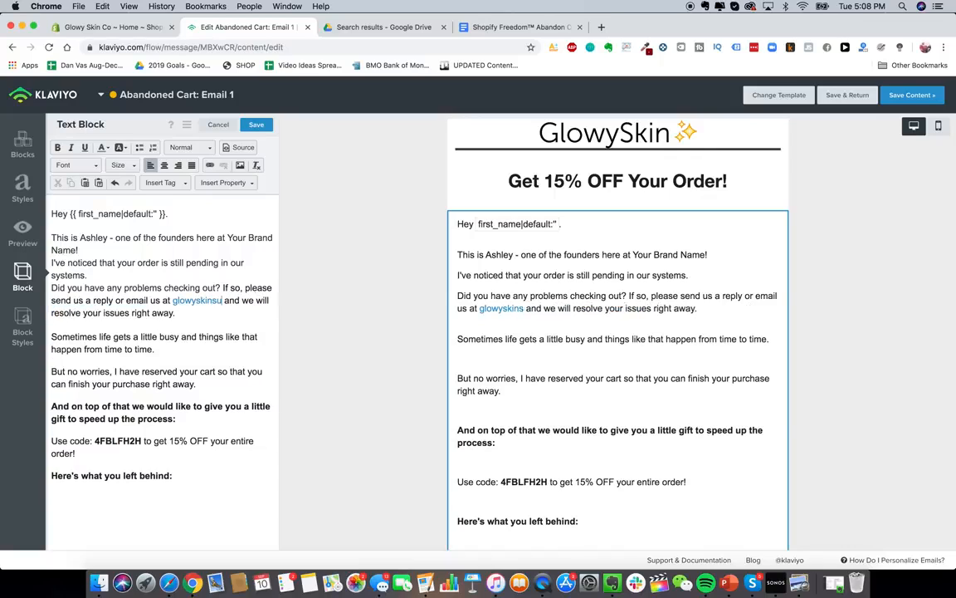
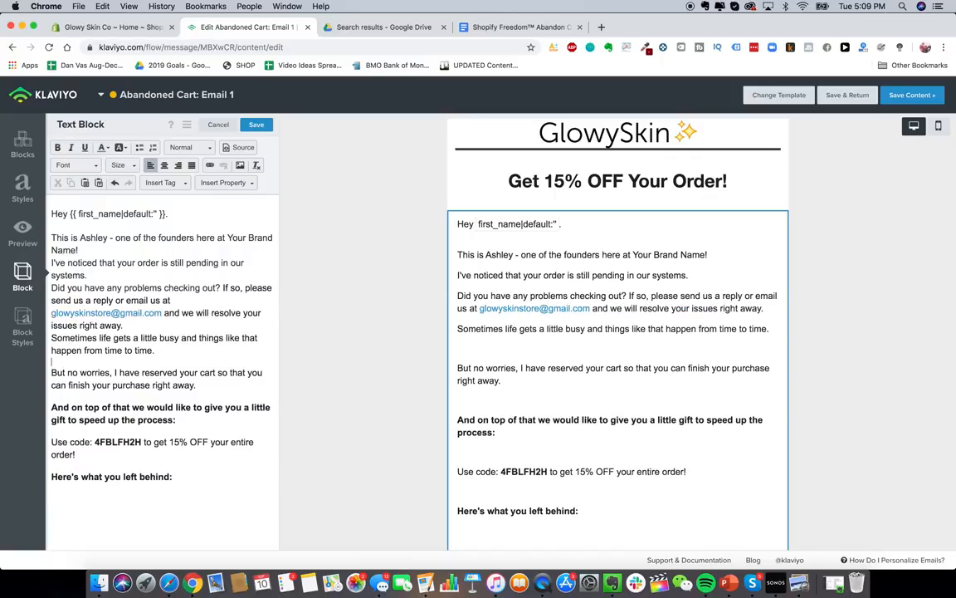
click(119, 364)
key(BackSpace)
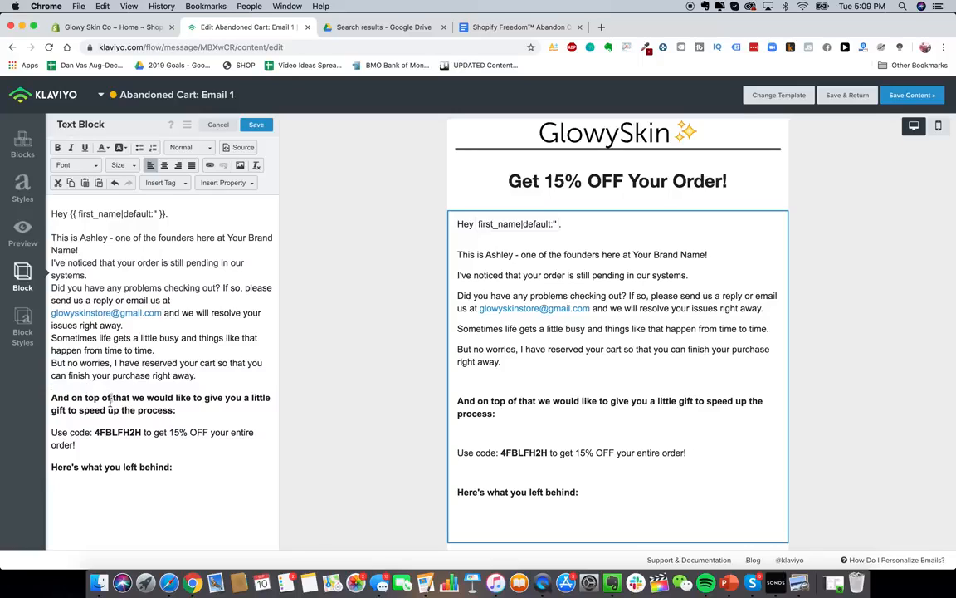
- Tidy the gift paragraph and set the 'Use code' line to text size 18
triple_click(109, 400)
click(167, 167)
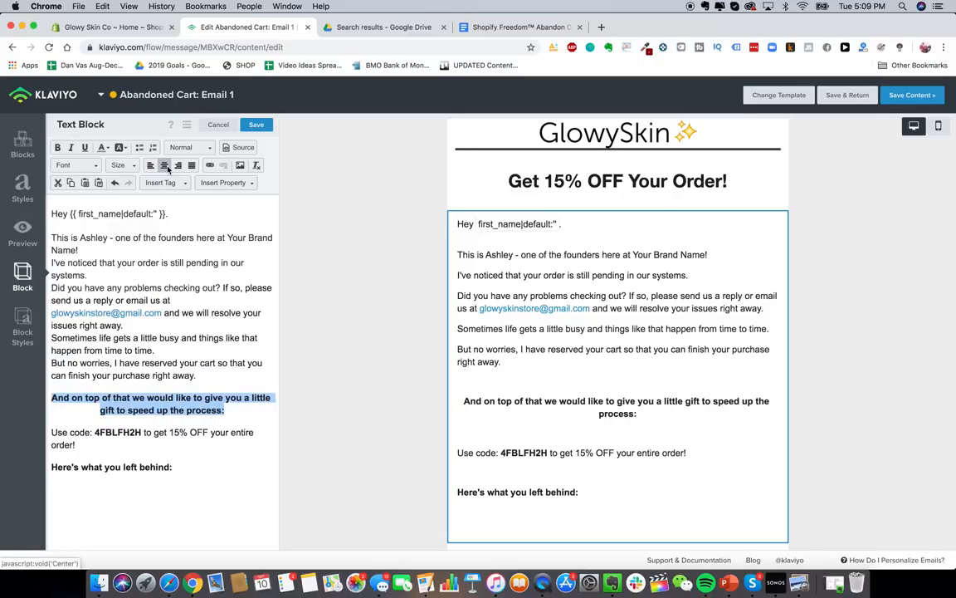
click(150, 166)
click(148, 386)
key(BackSpace)
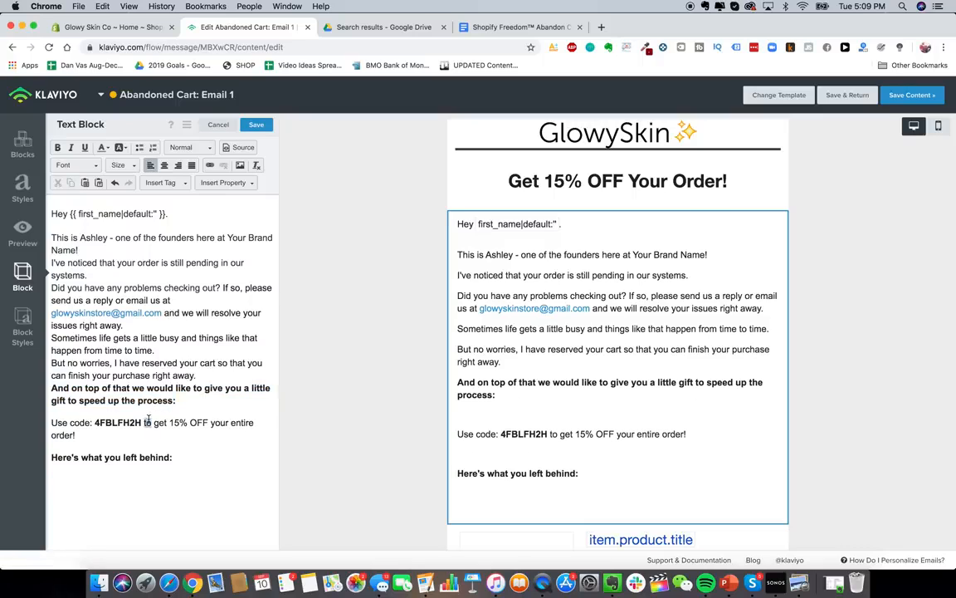
triple_click(148, 421)
click(165, 165)
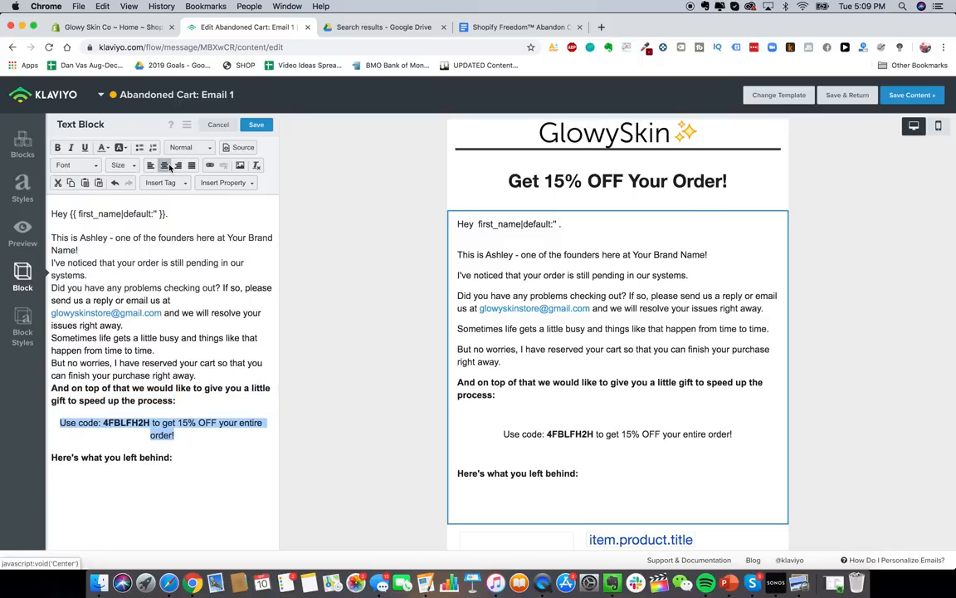
triple_click(164, 423)
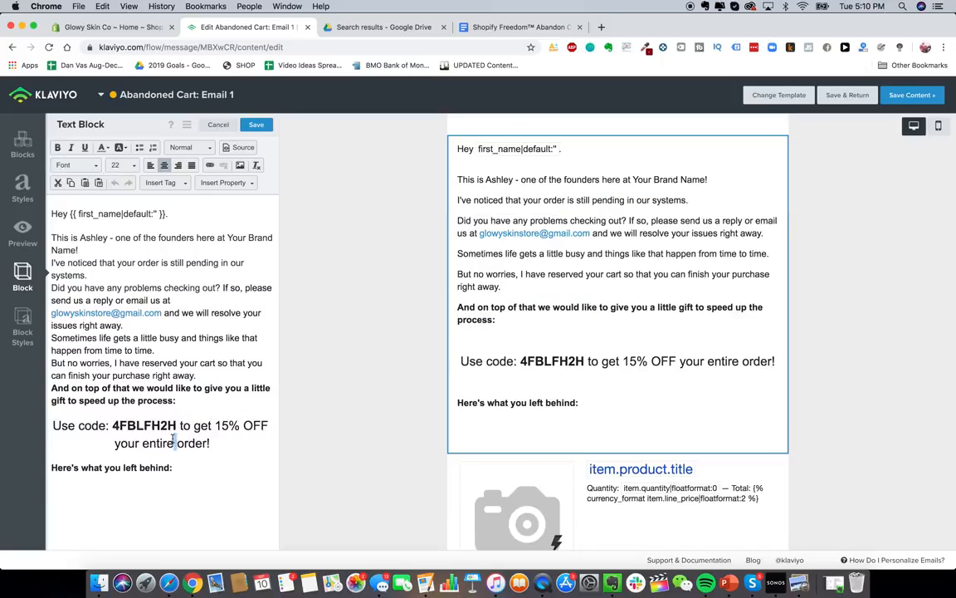
triple_click(172, 442)
click(130, 168)
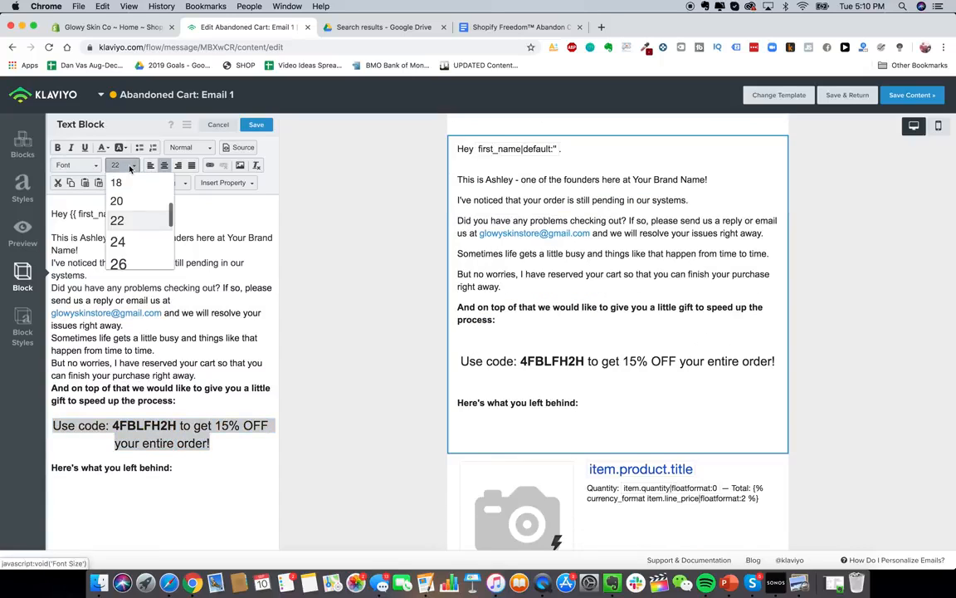
click(116, 182)
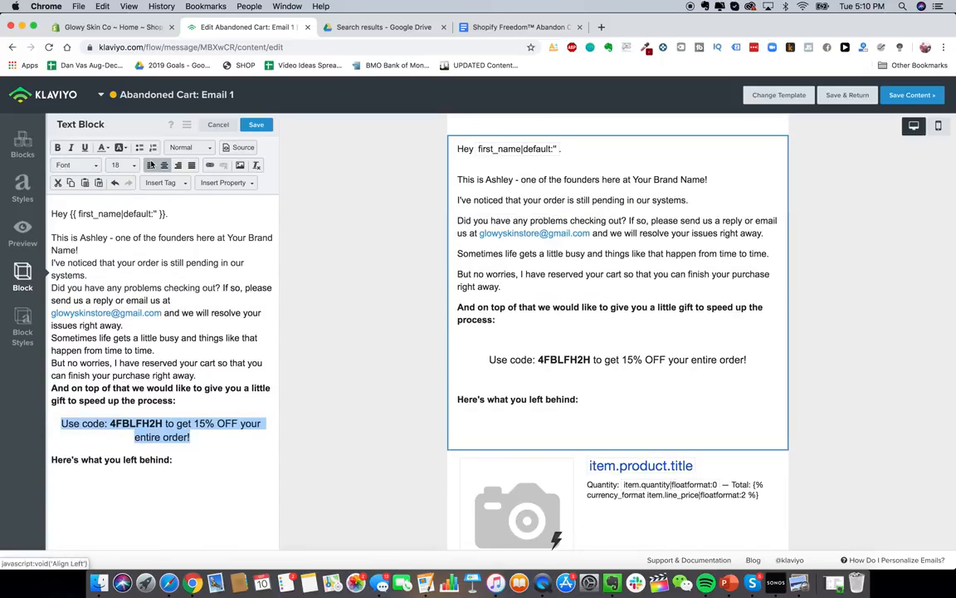
click(151, 164)
click(131, 409)
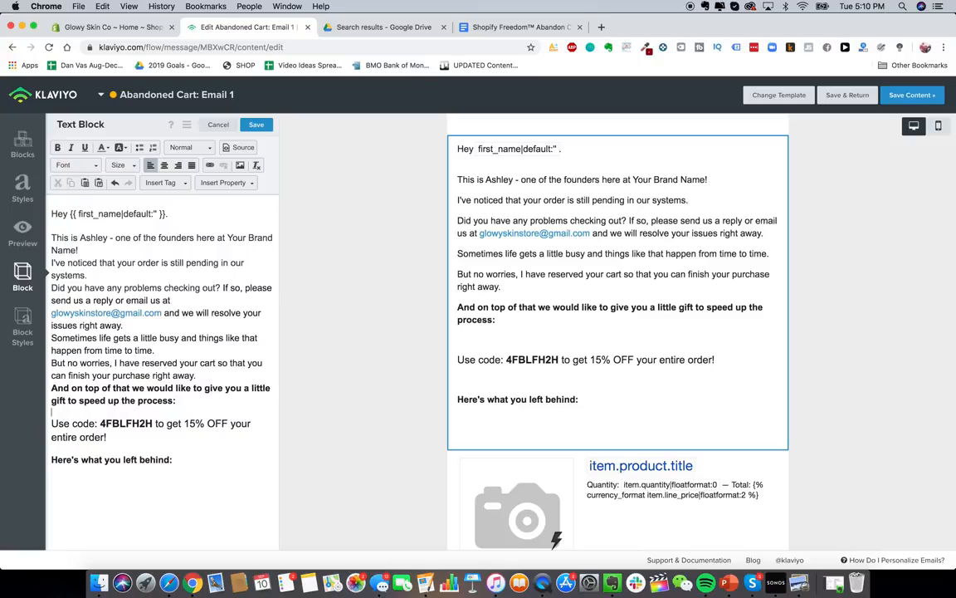
key(Delete)
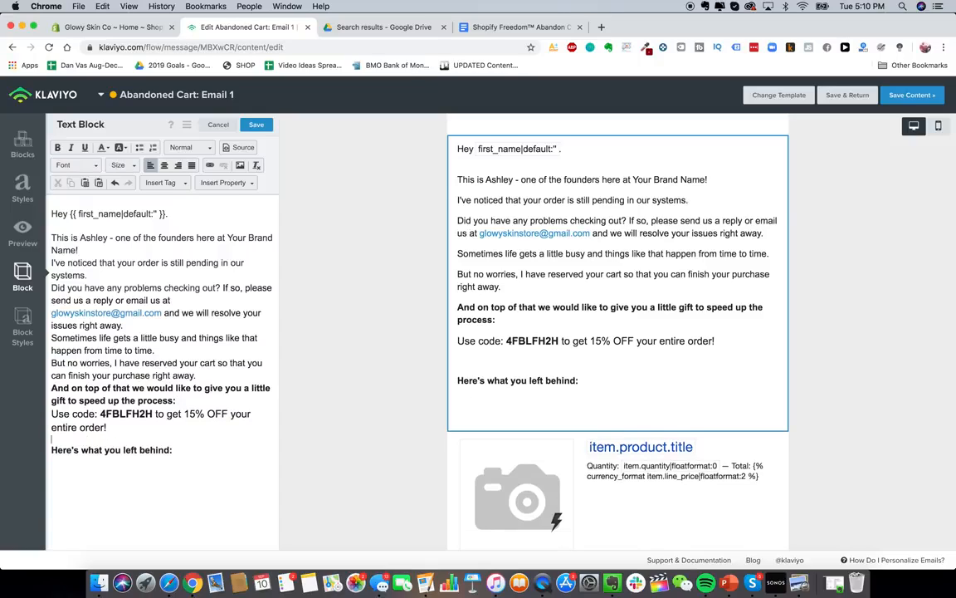
- Check the mobile preview and delete the empty lines at the block's end
click(938, 127)
scroll(682, 355, down, 5)
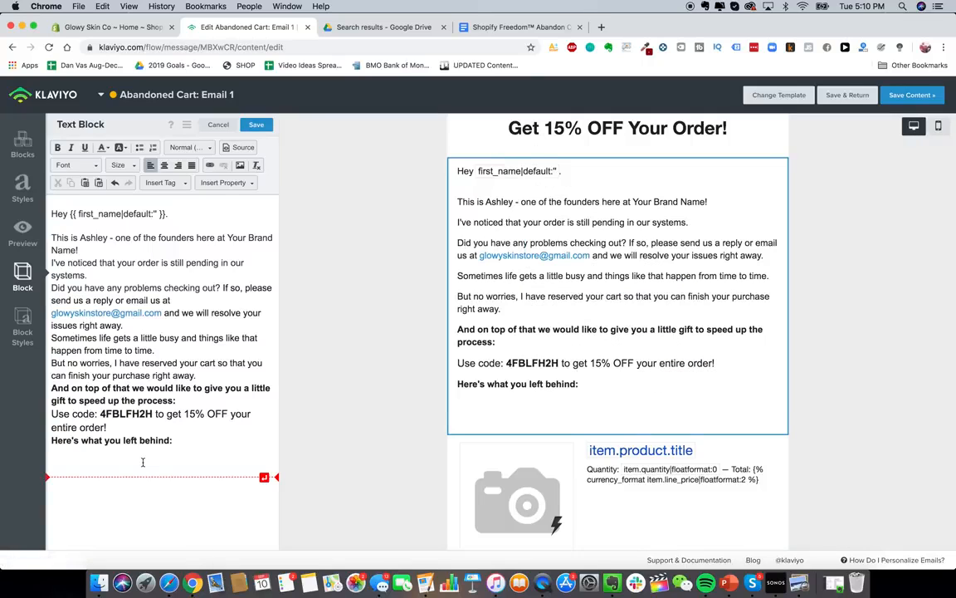
key(BackSpace)
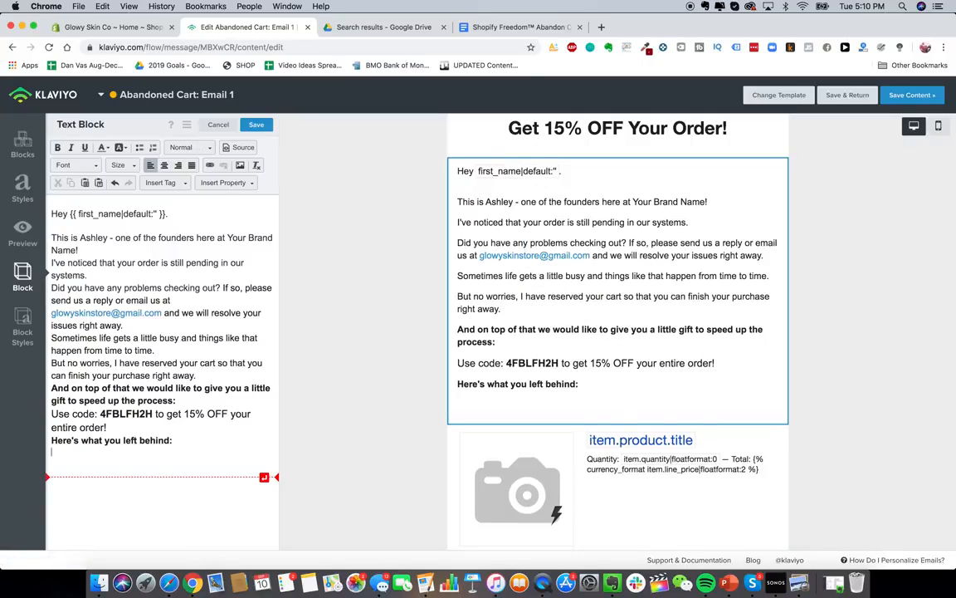
key(BackSpace)
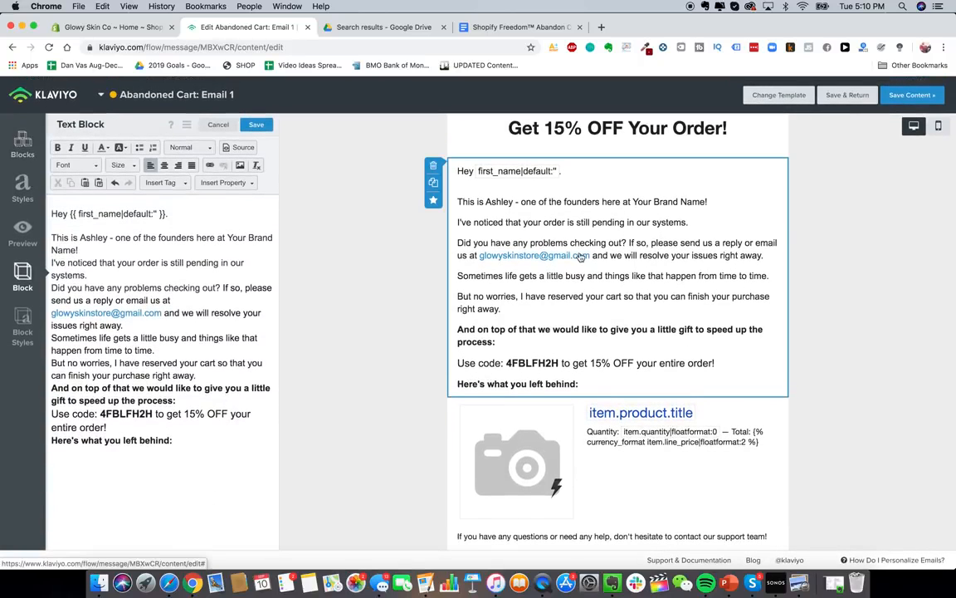
- Duplicate the text block and move the copy below the cart-product block
click(433, 181)
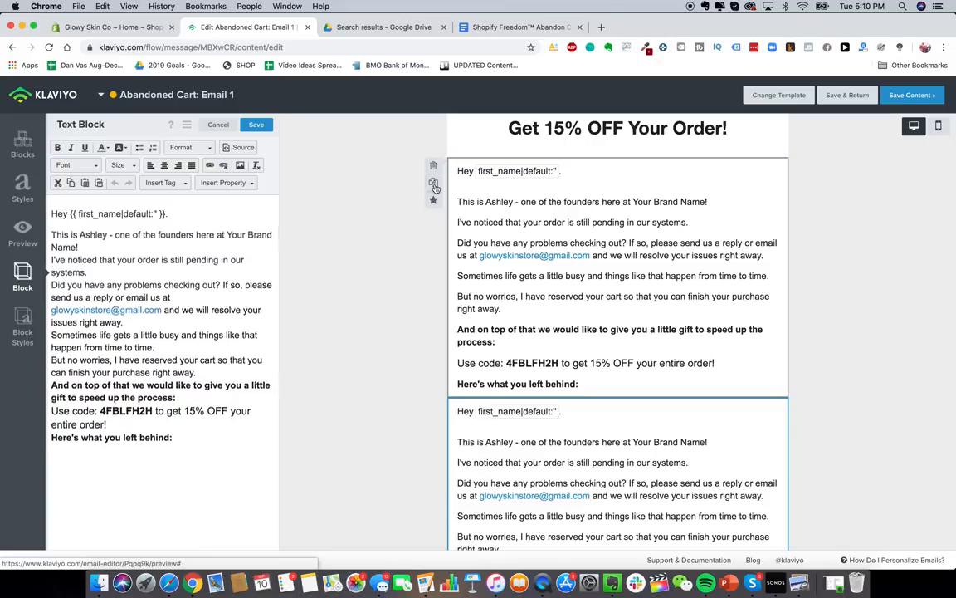
scroll(728, 315, down, 3)
scroll(728, 316, down, 2)
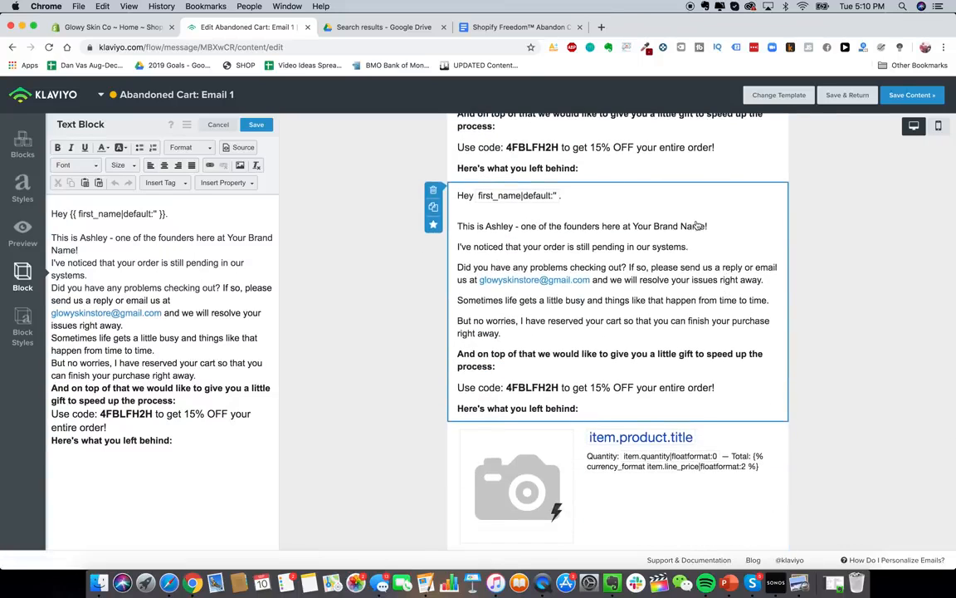
drag(709, 206, 722, 317)
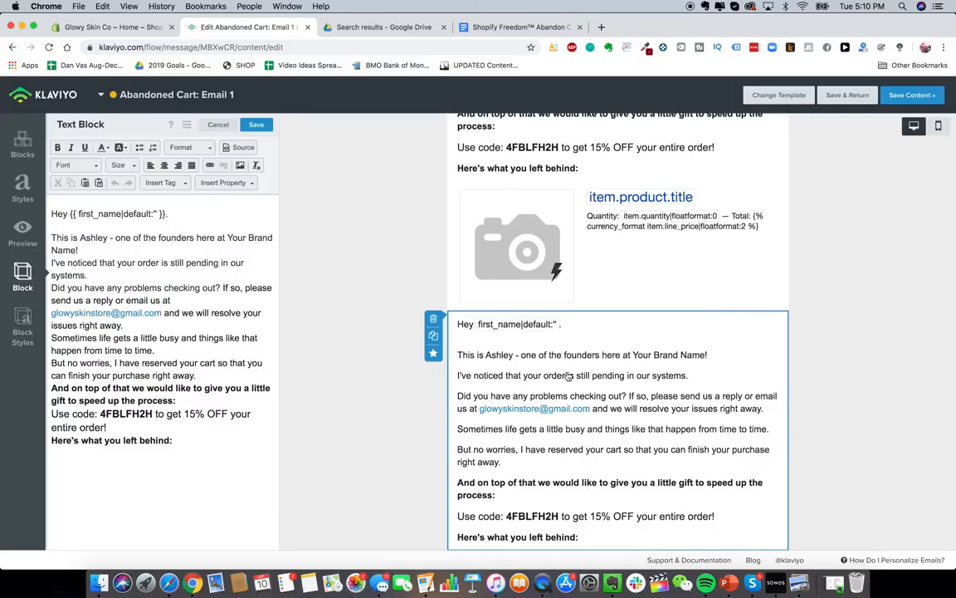
- Replace the text of the block below the product with 'USE CODE AT CHECKOUT', centred
click(514, 26)
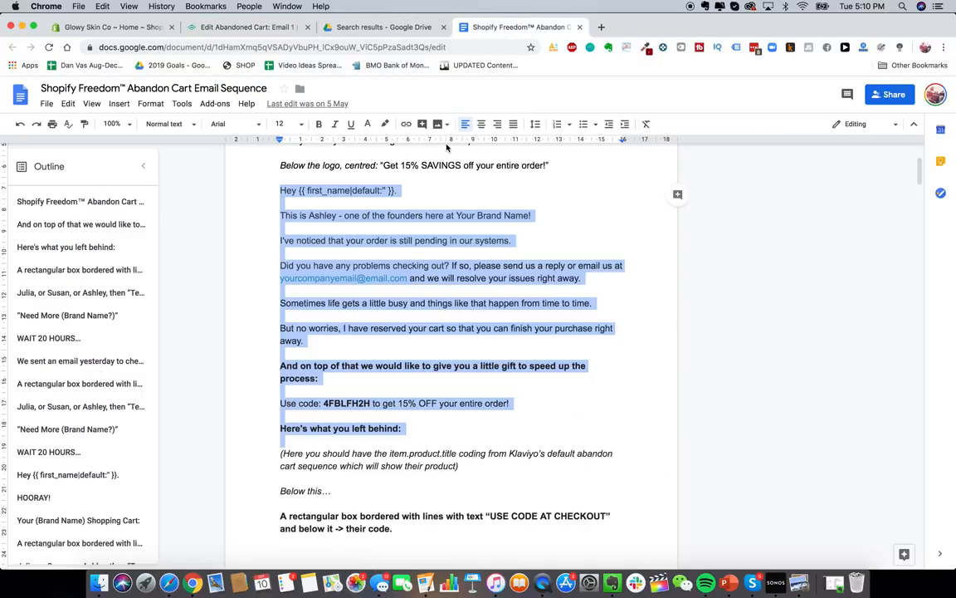
scroll(424, 321, down, 3)
scroll(423, 320, down, 3)
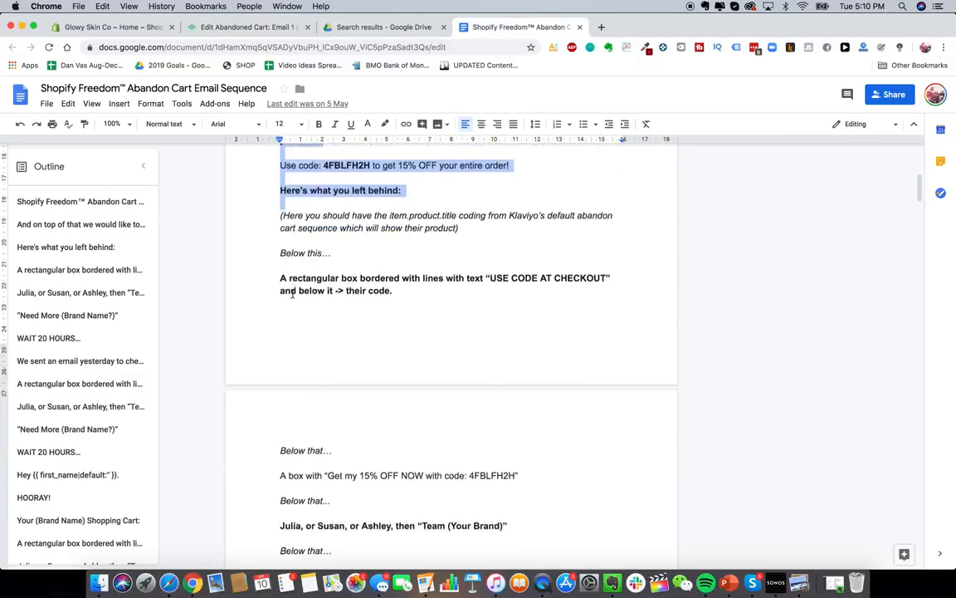
scroll(289, 270, down, 1)
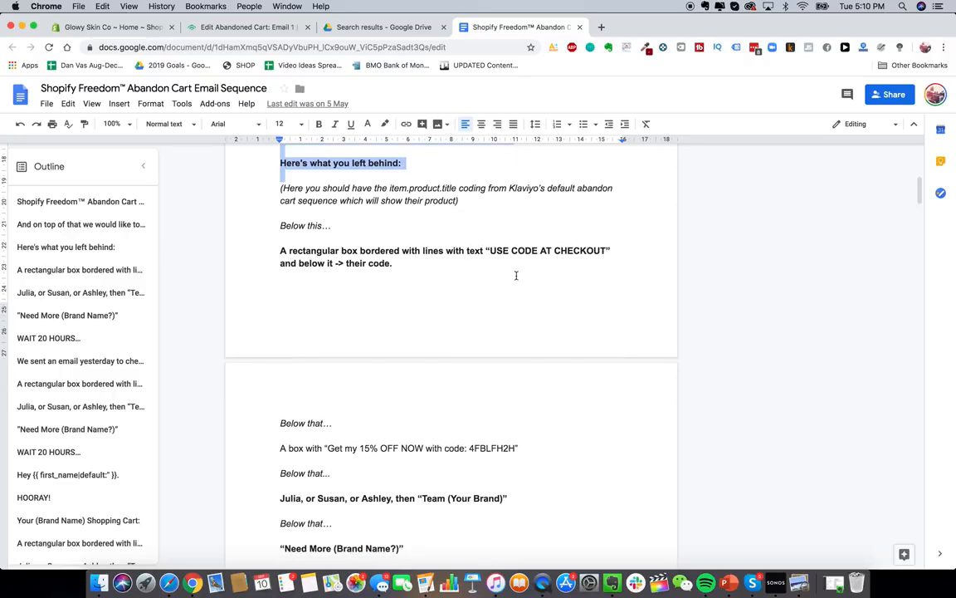
click(232, 26)
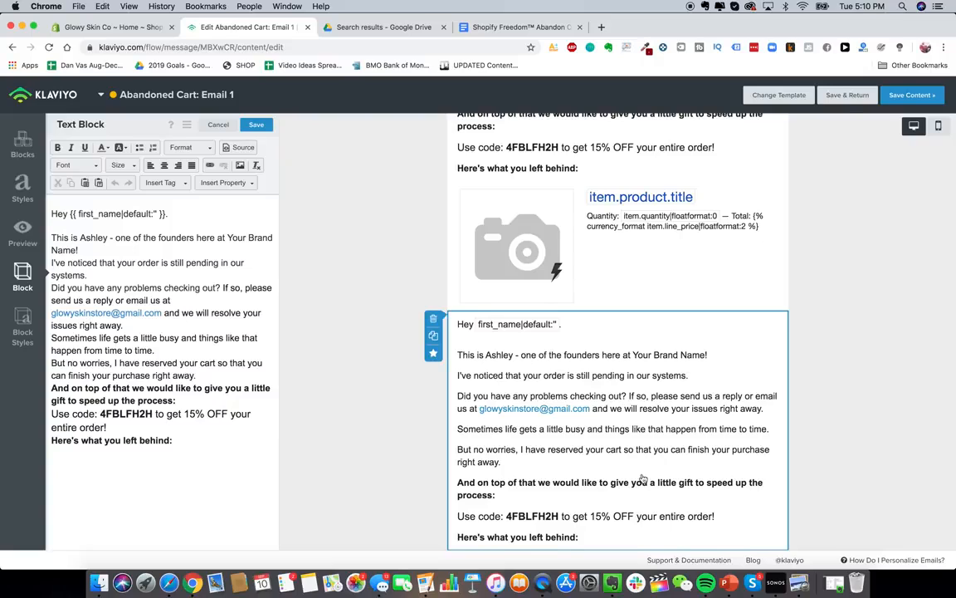
scroll(548, 398, down, 1)
triple_click(237, 300)
key(super+a)
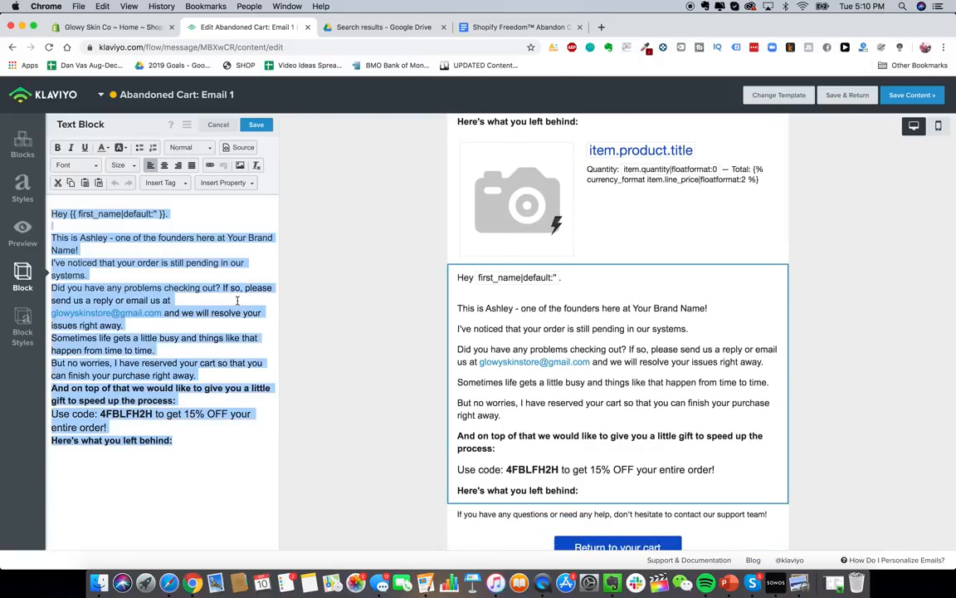
text(USE CODE AT CHECKOUT)
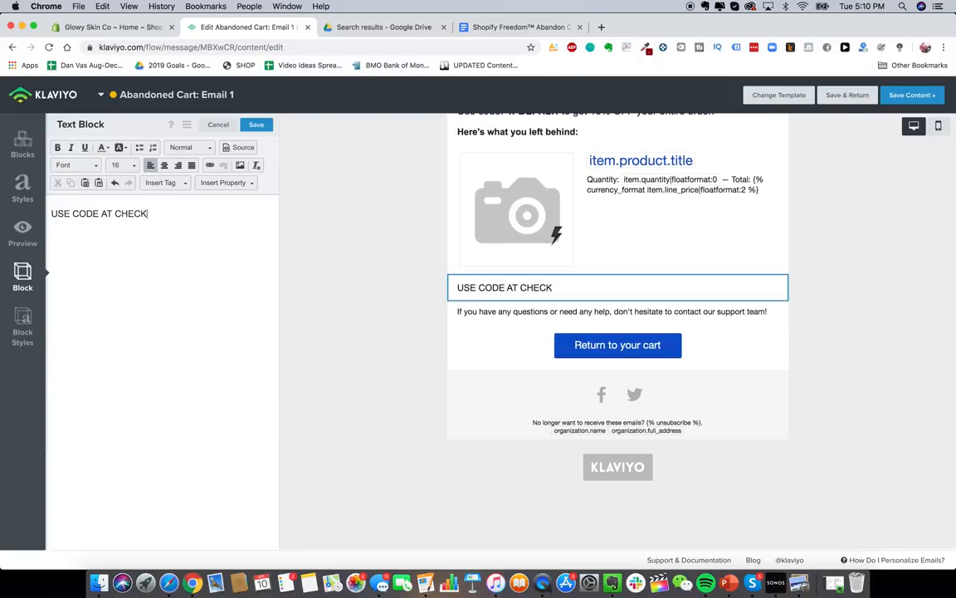
click(163, 165)
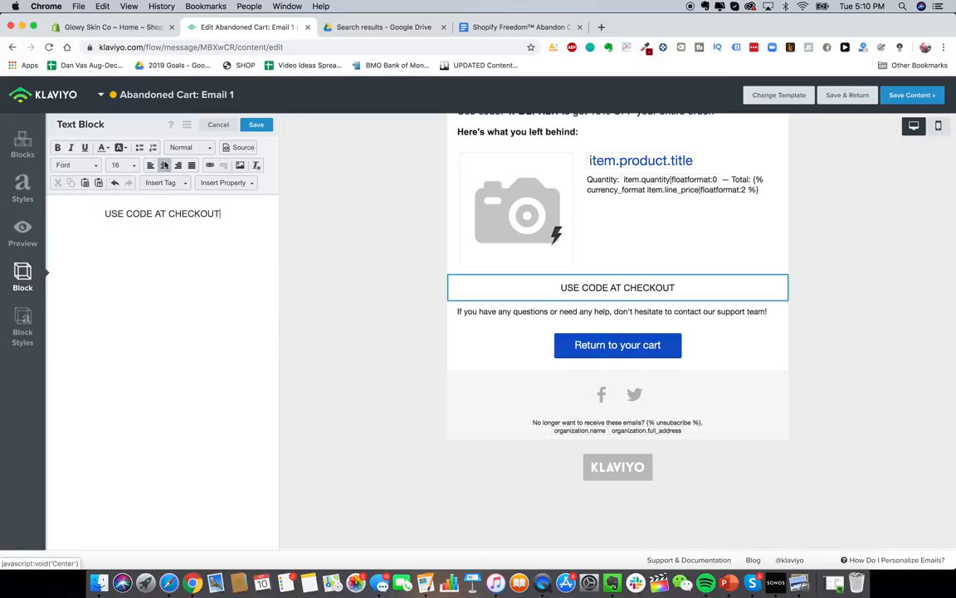
- Make the USE CODE AT CHECKOUT text bold at font size 22
key(super+a)
click(57, 147)
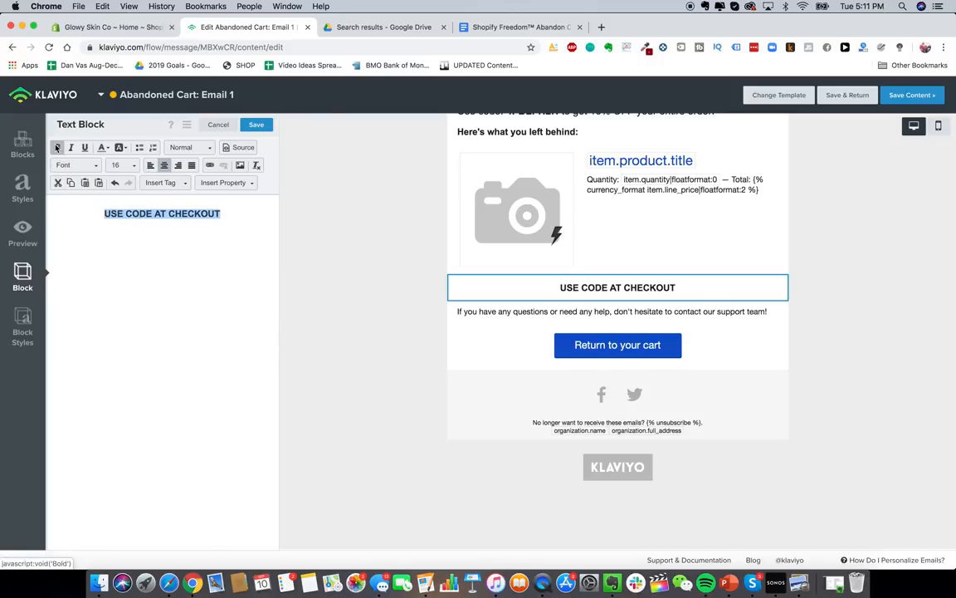
click(124, 164)
scroll(136, 252, down, 1)
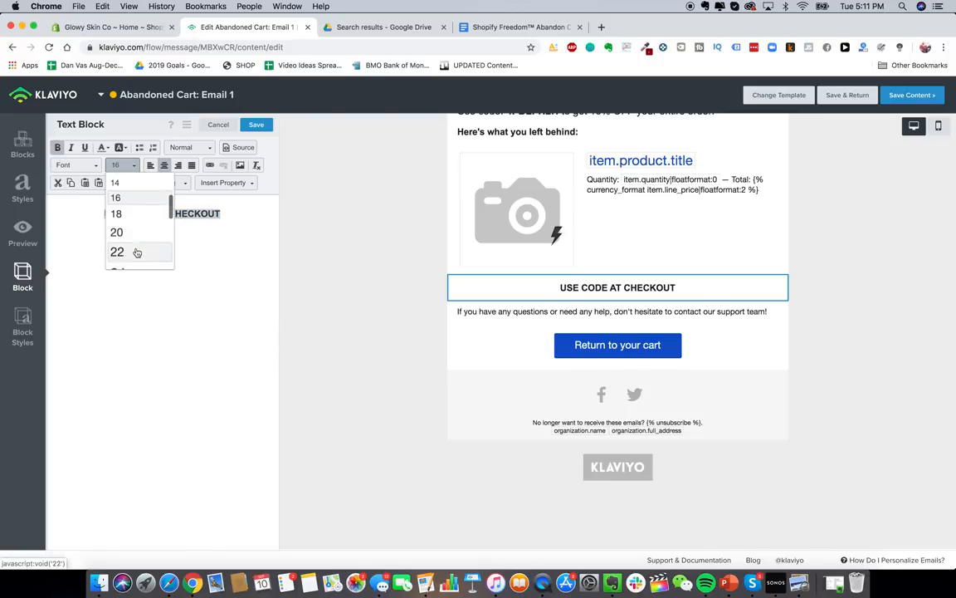
click(137, 252)
- In Block Styles, set the border width to 1 and keep the block background white
click(23, 324)
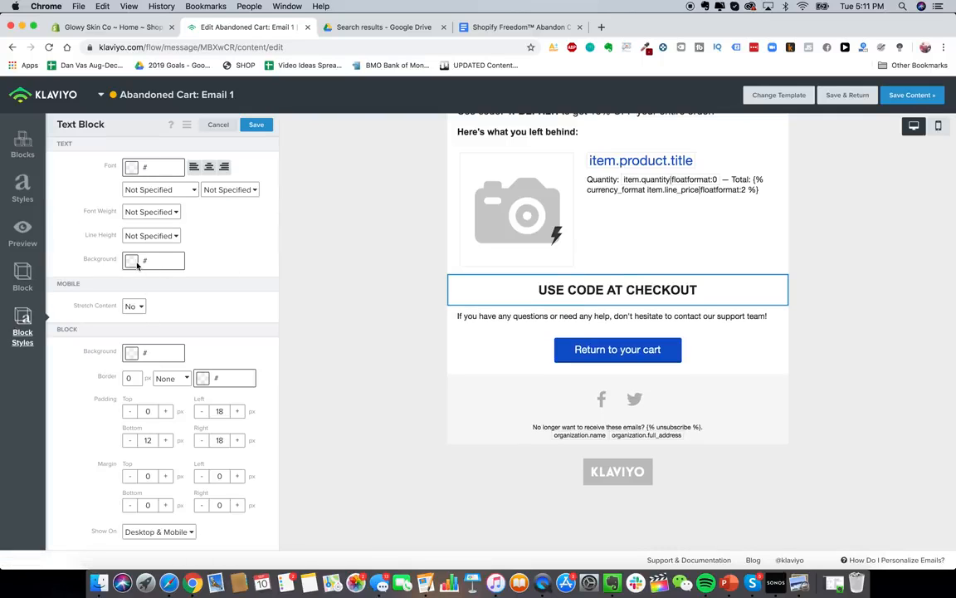
double_click(133, 378)
text(1)
click(182, 352)
click(66, 451)
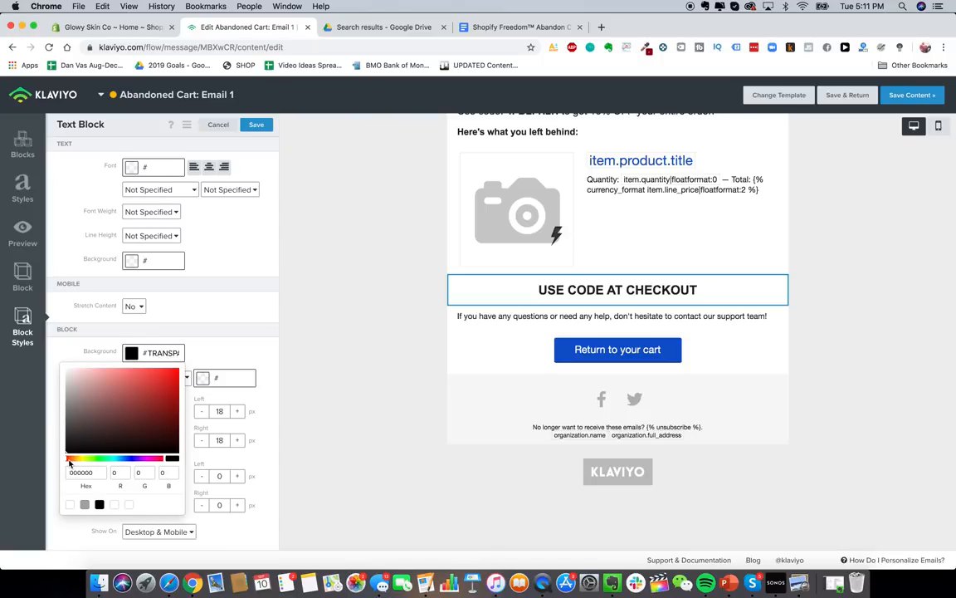
click(205, 350)
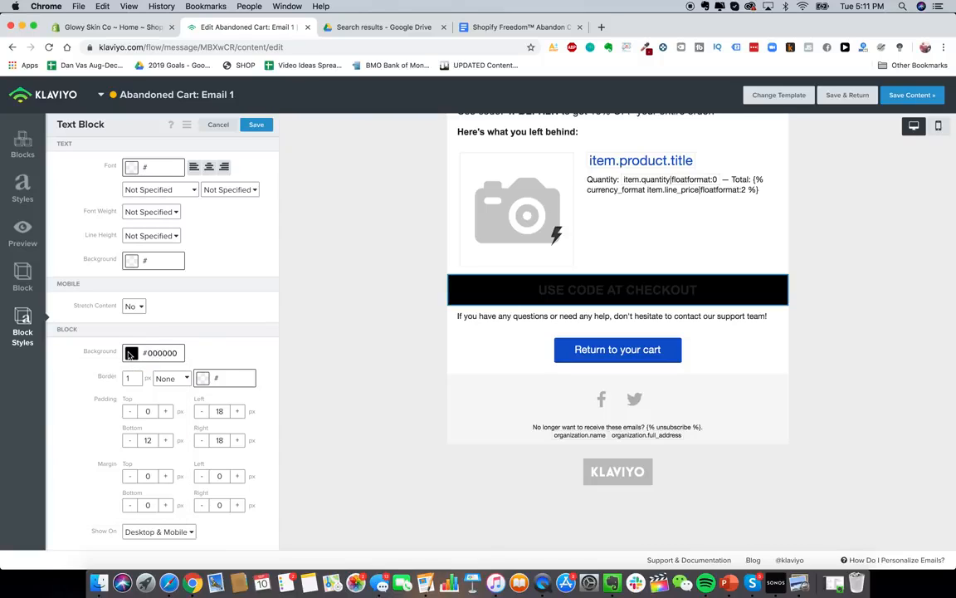
click(130, 353)
click(118, 401)
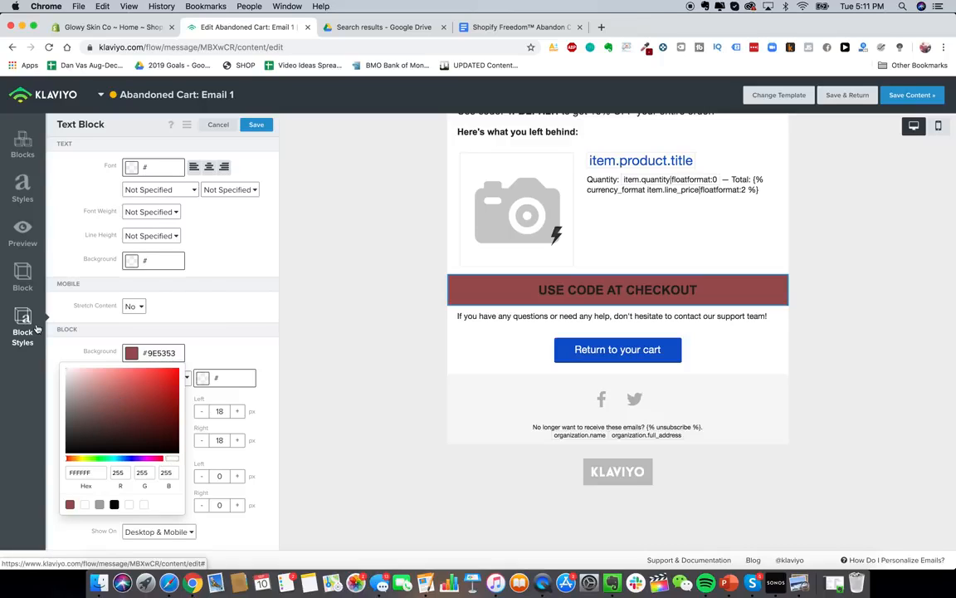
click(198, 338)
click(128, 382)
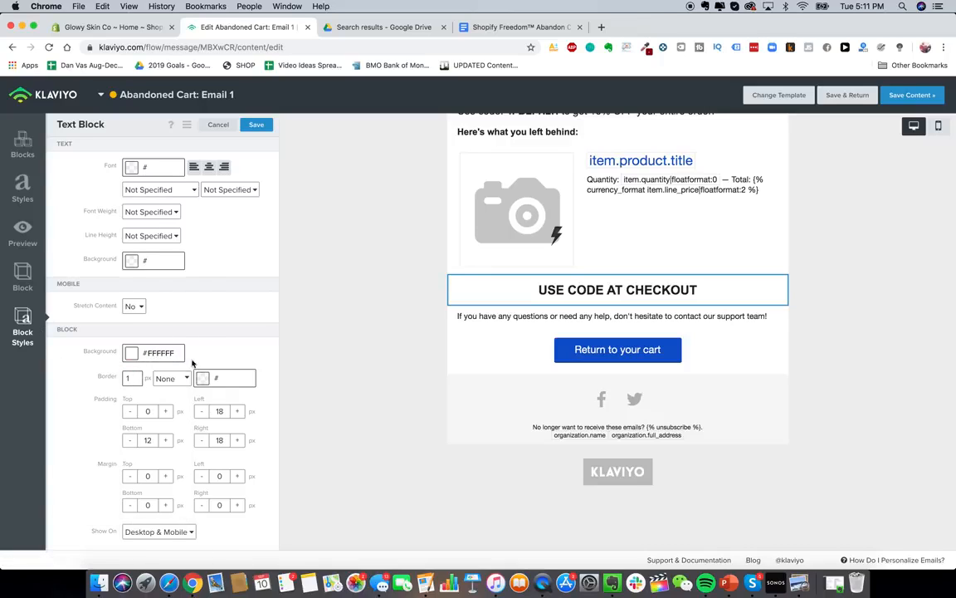
- Give the block a black dashed border
click(207, 378)
click(116, 454)
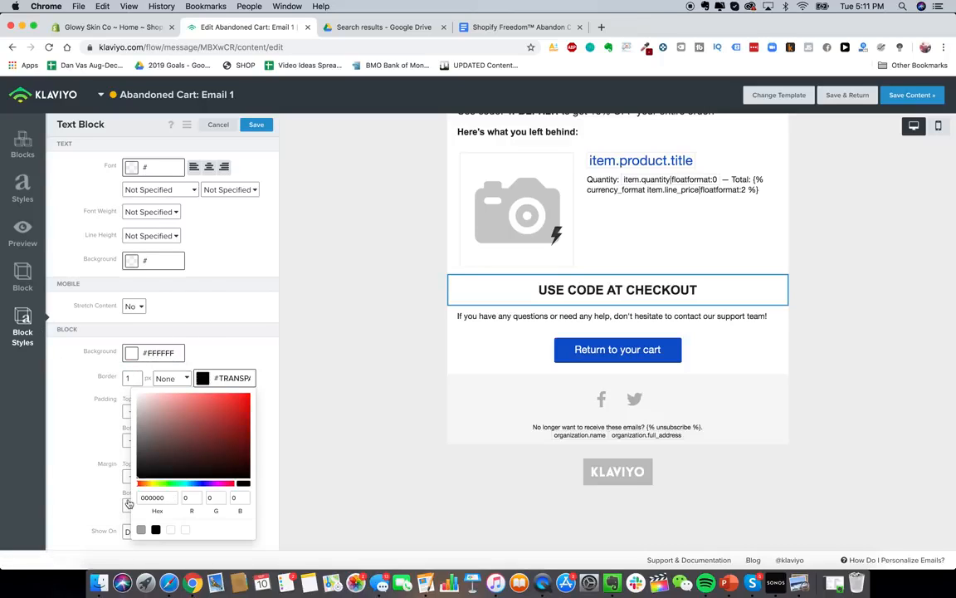
click(230, 341)
click(172, 377)
click(171, 387)
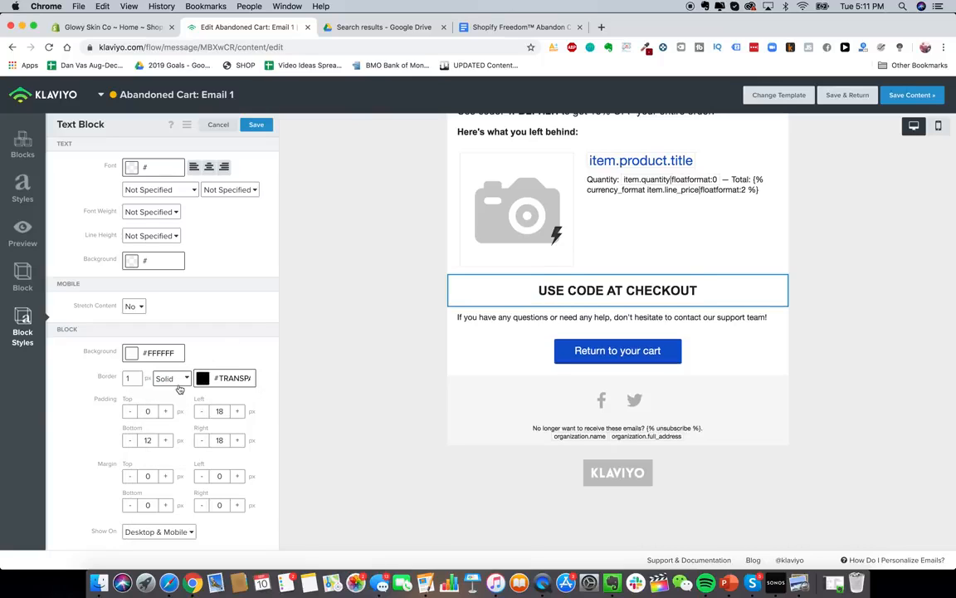
click(179, 378)
click(149, 388)
- Reselect the USE CODE AT CHECKOUT block and re-enter its border width and black border colour
click(504, 332)
click(519, 297)
click(23, 328)
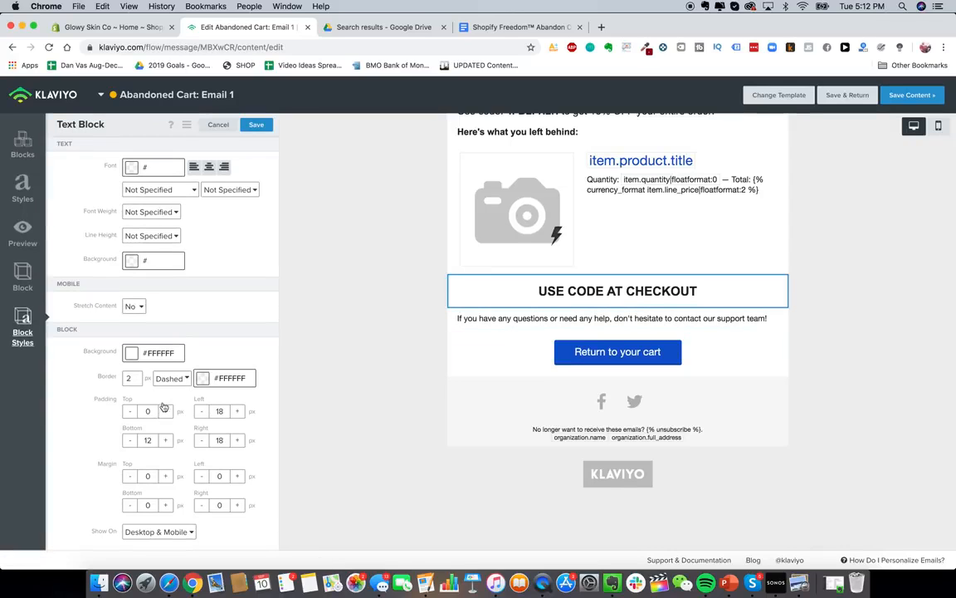
double_click(131, 377)
text(10)
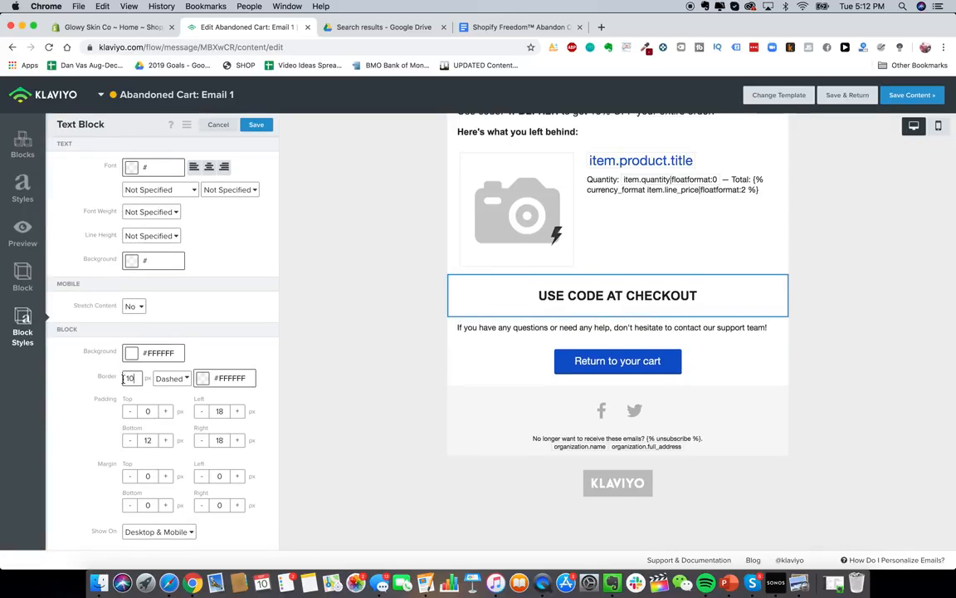
text(1)
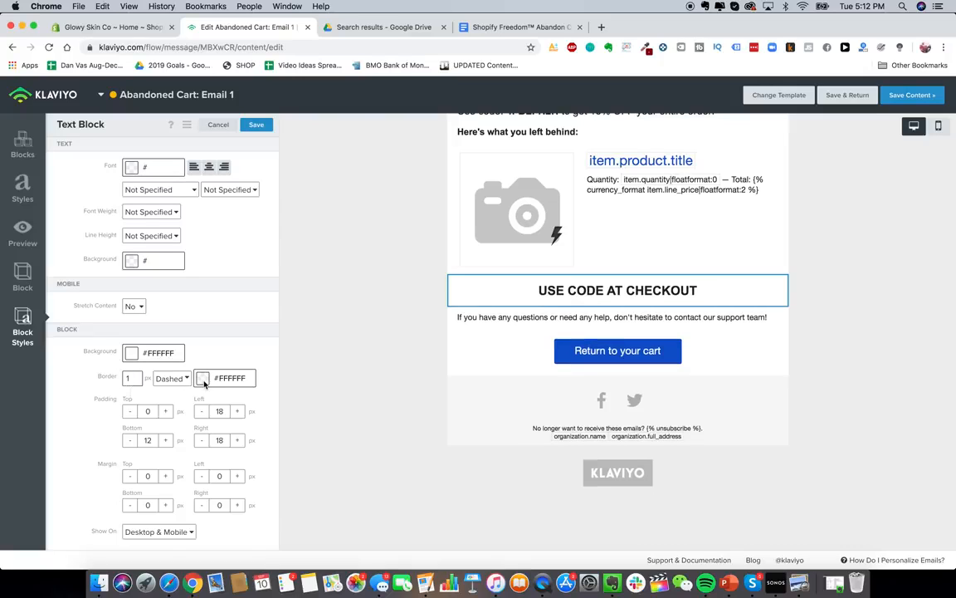
click(204, 382)
drag(181, 459, 116, 483)
click(523, 368)
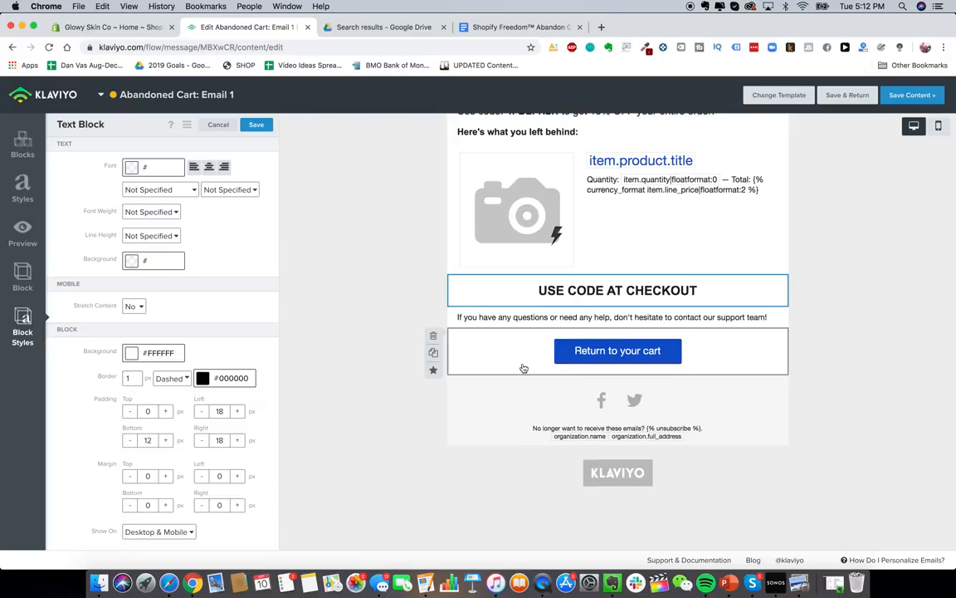
click(523, 368)
click(519, 286)
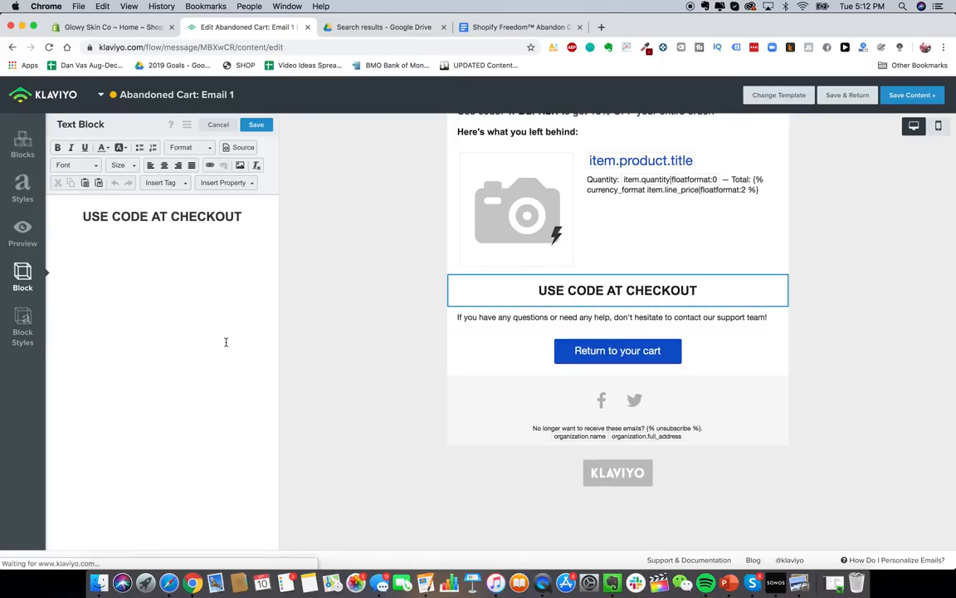
- Append a colon to 'USE CODE AT CHECKOUT' and move to the Glowy Skin Co Shopify tab
click(32, 311)
click(487, 354)
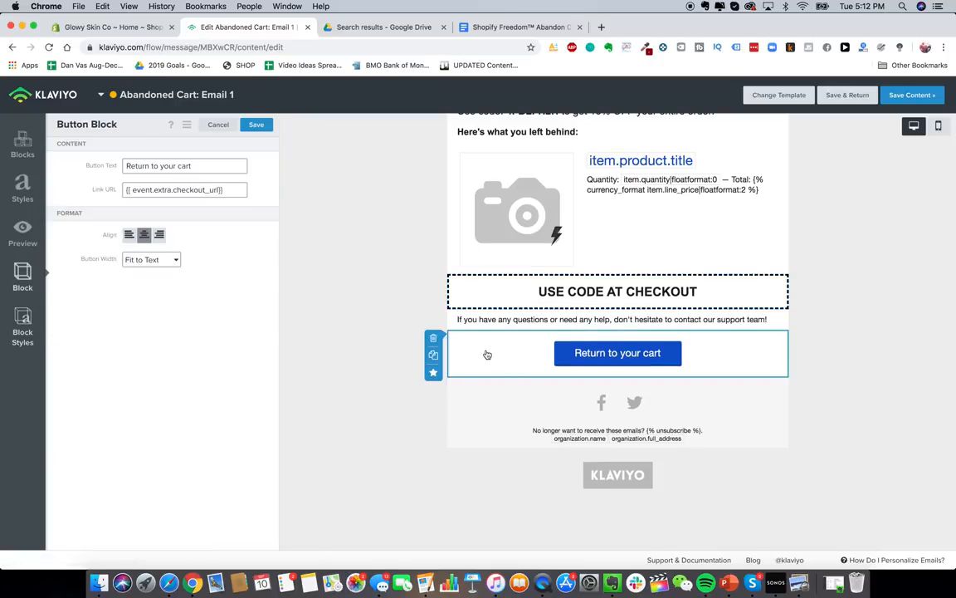
click(514, 290)
click(245, 216)
text(:)
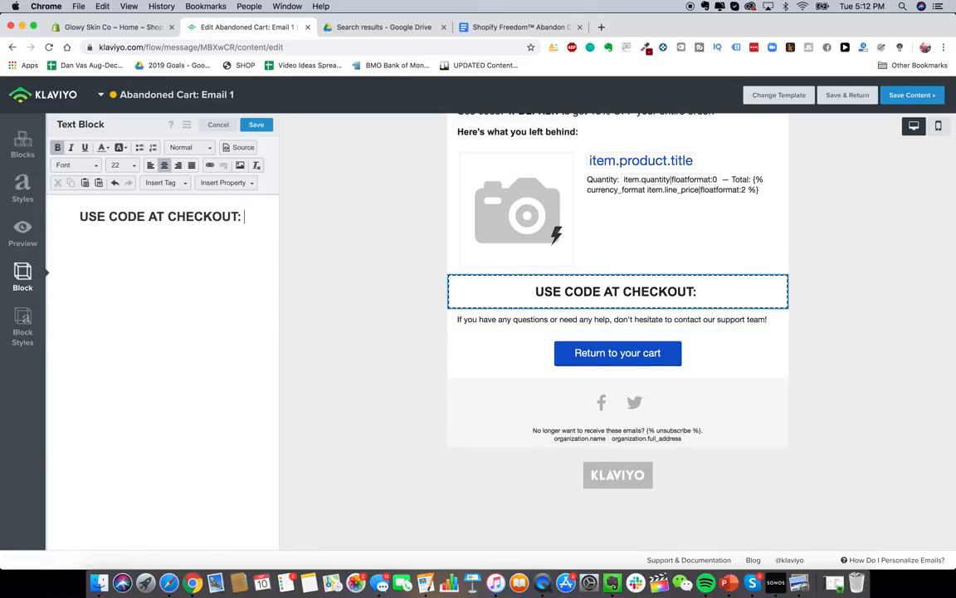
scroll(548, 390, up, 3)
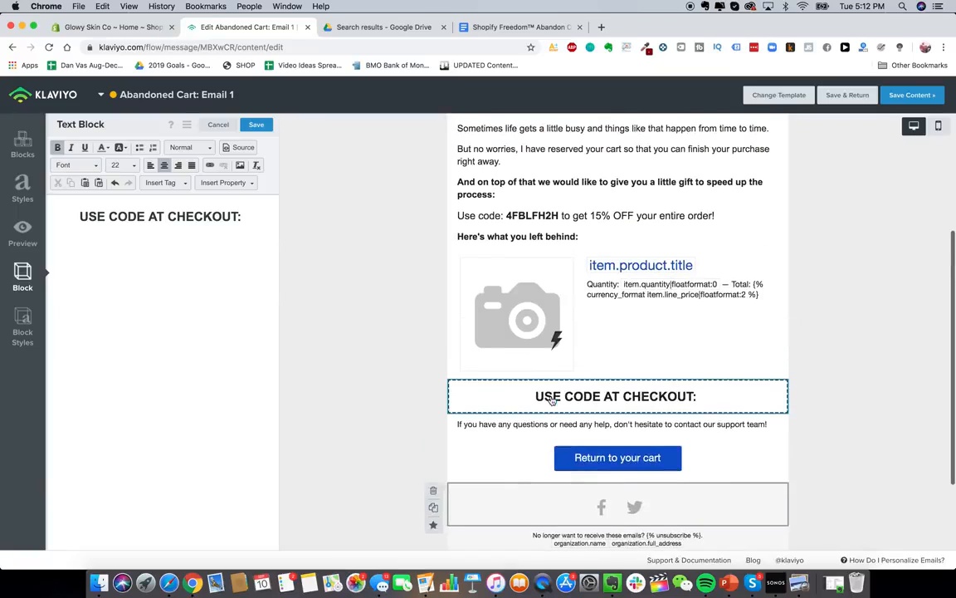
click(562, 223)
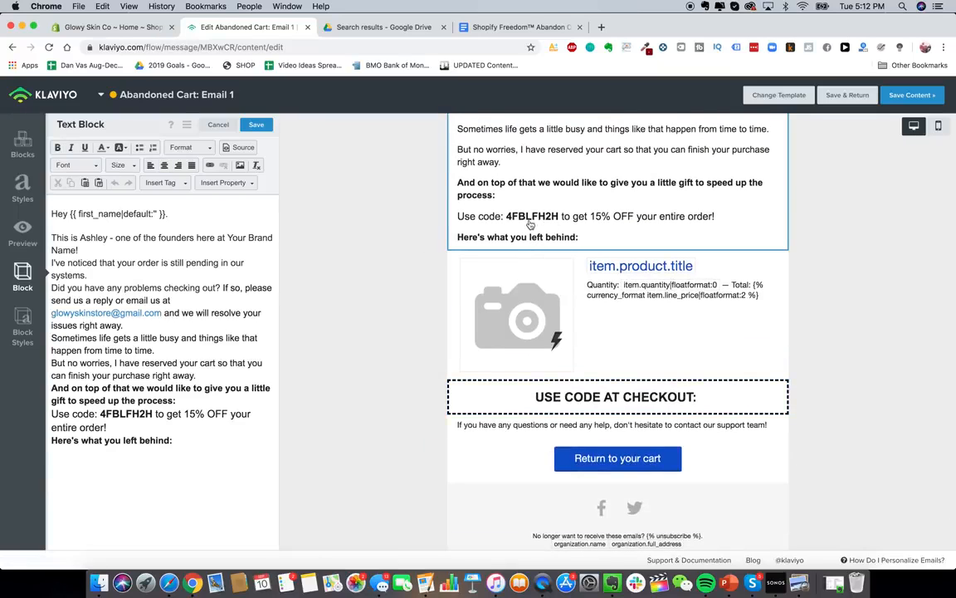
click(108, 26)
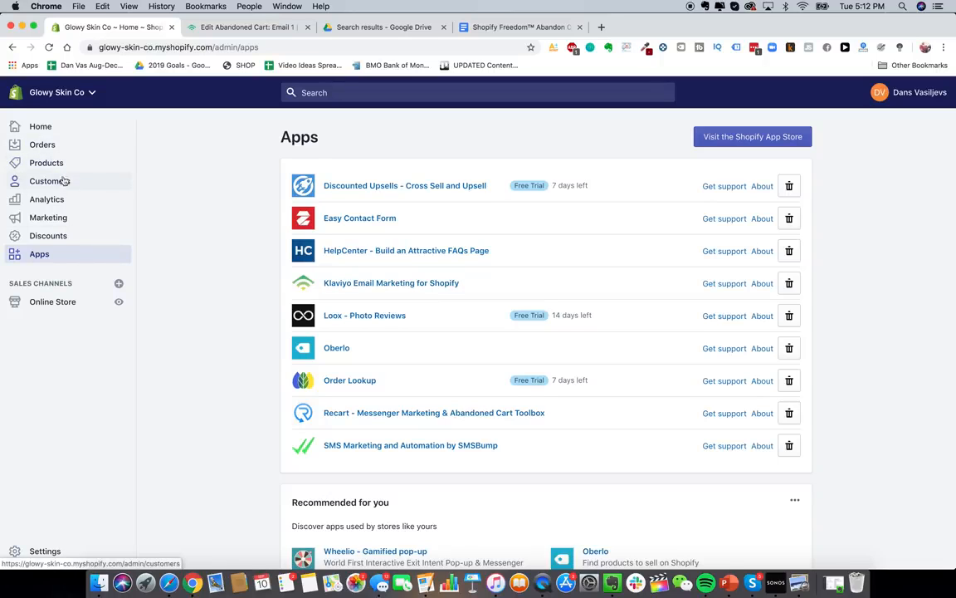
- Start a new discount code from the Discounts page and name it 15OFF
click(64, 236)
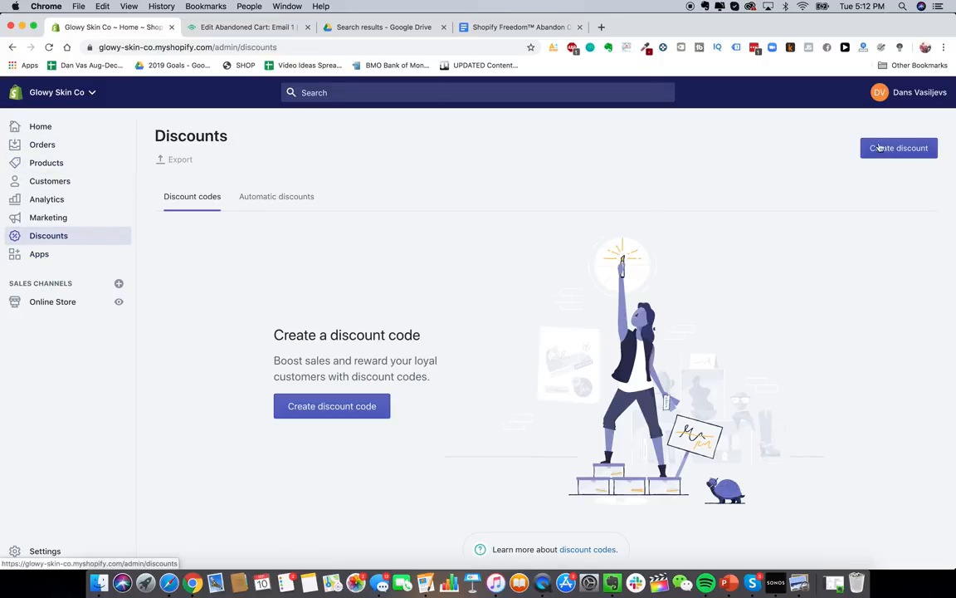
click(879, 148)
click(463, 280)
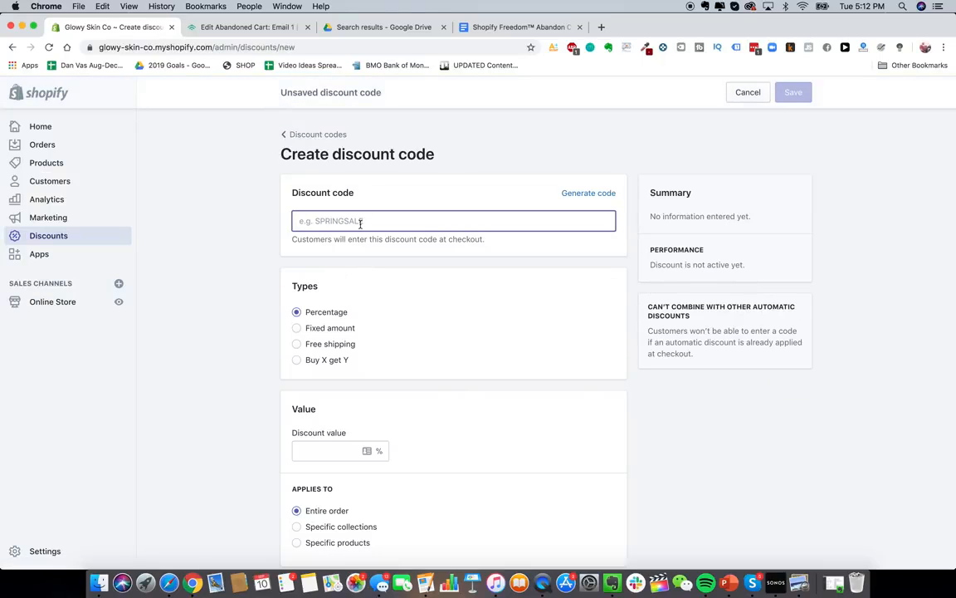
click(589, 193)
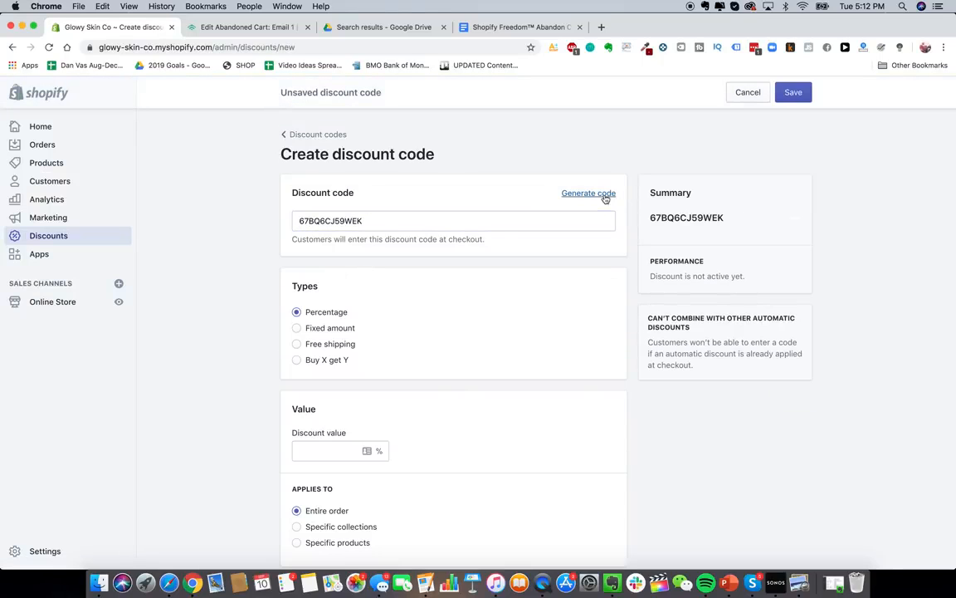
double_click(515, 214)
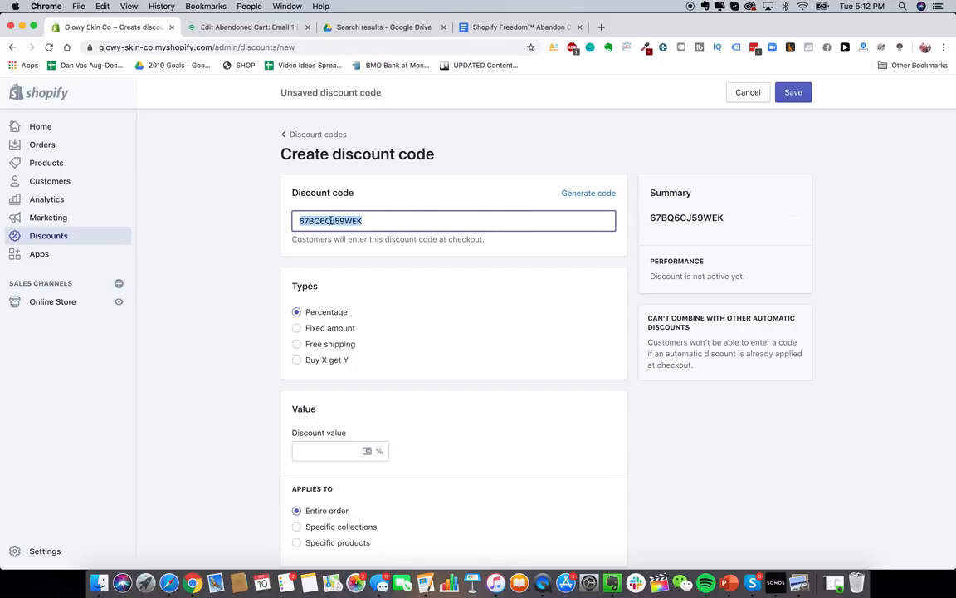
text(40F)
key(BackSpace)
text(OF)
key(super+a)
text(15)
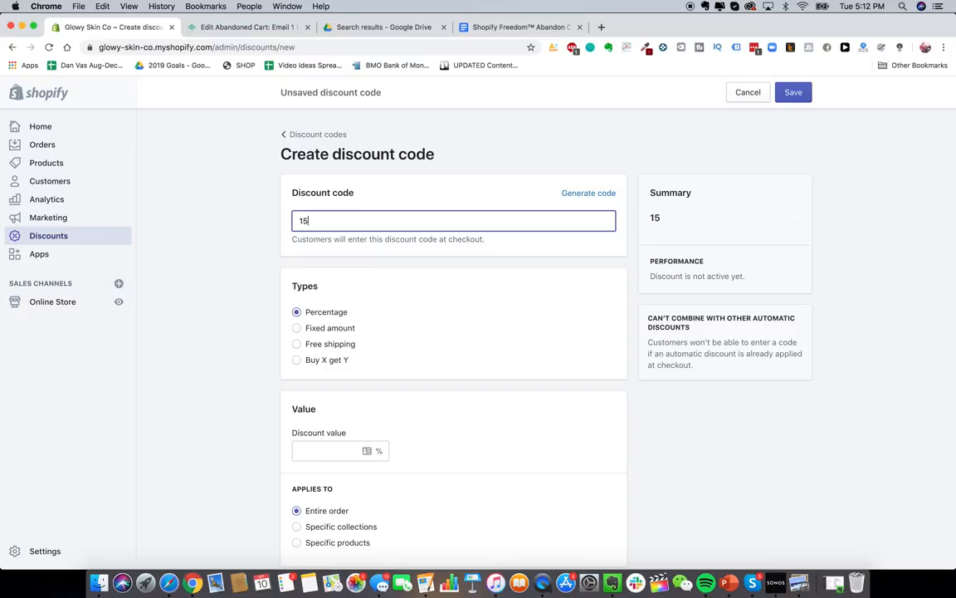
- Set the discount value to 15% and limit it to one use per customer
scroll(231, 303, down, 3)
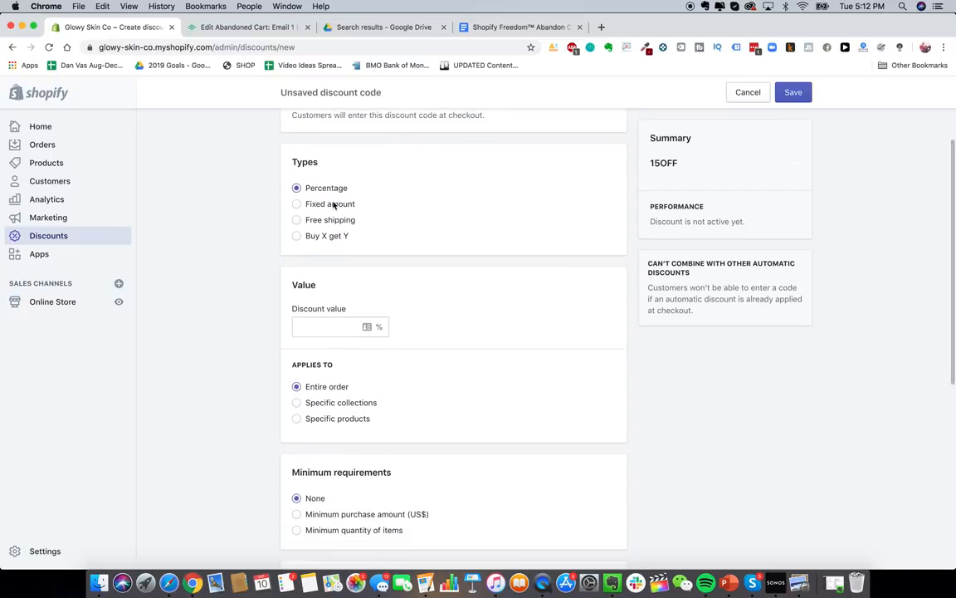
scroll(328, 232, down, 1)
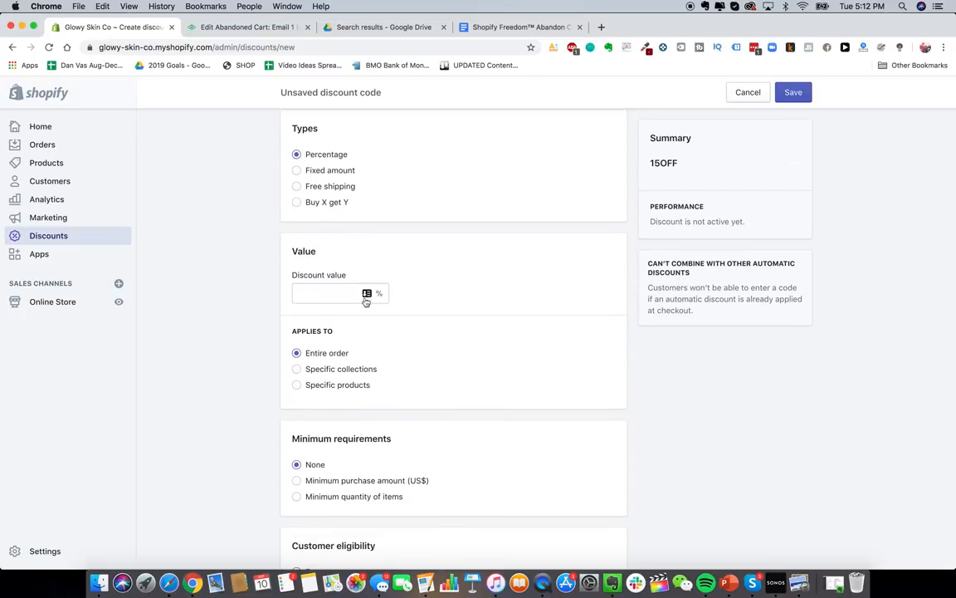
text(15)
scroll(251, 286, down, 3)
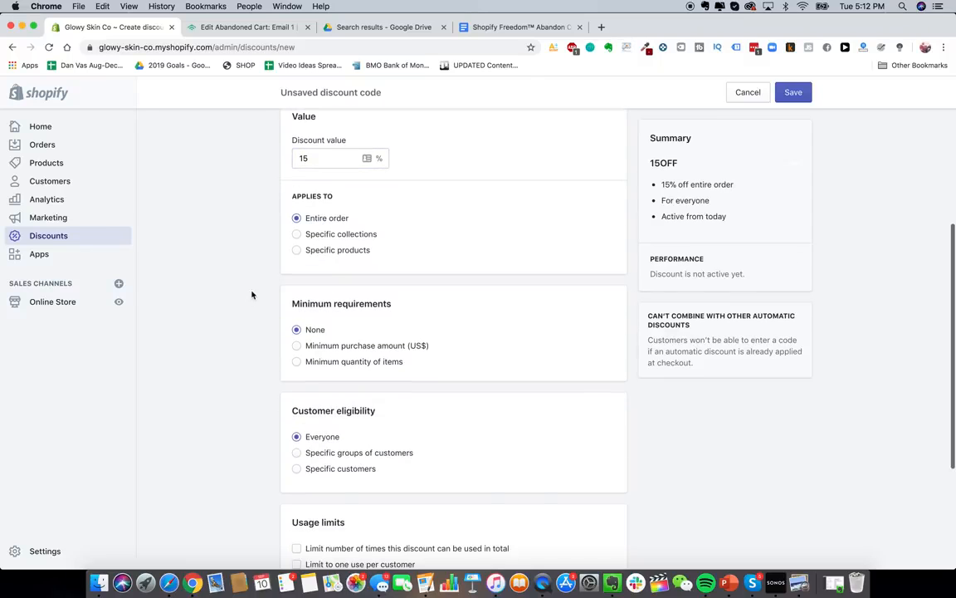
scroll(336, 220, down, 4)
scroll(310, 212, up, 1)
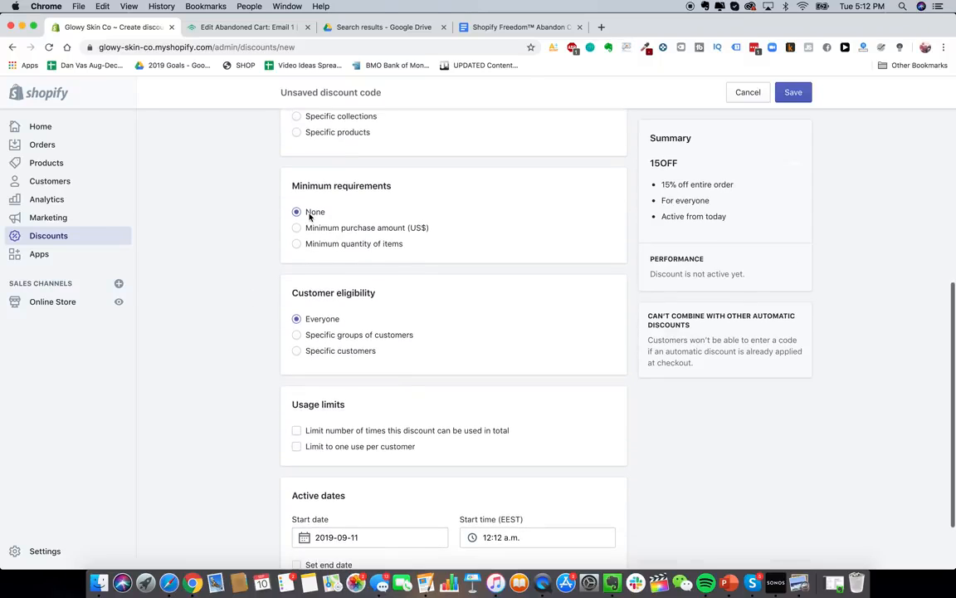
scroll(327, 285, down, 1)
scroll(327, 284, down, 2)
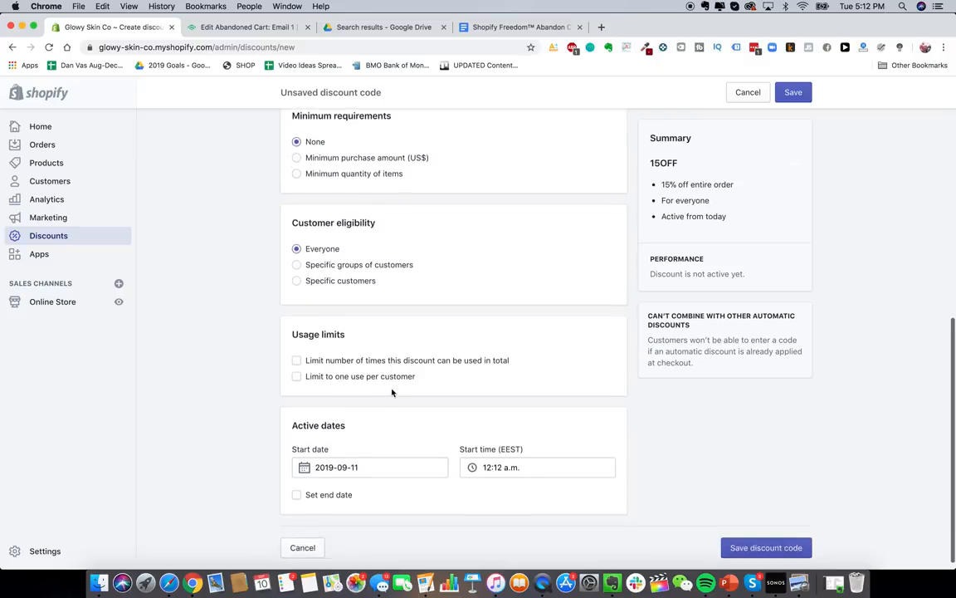
click(359, 371)
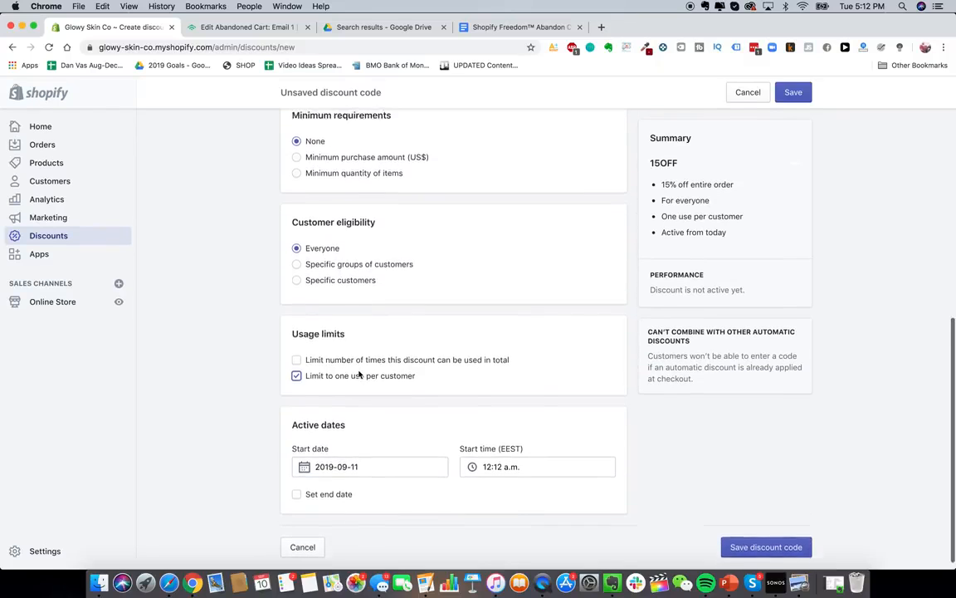
- Restrict the discount to the Abandoned checkouts customer group
scroll(376, 514, up, 3)
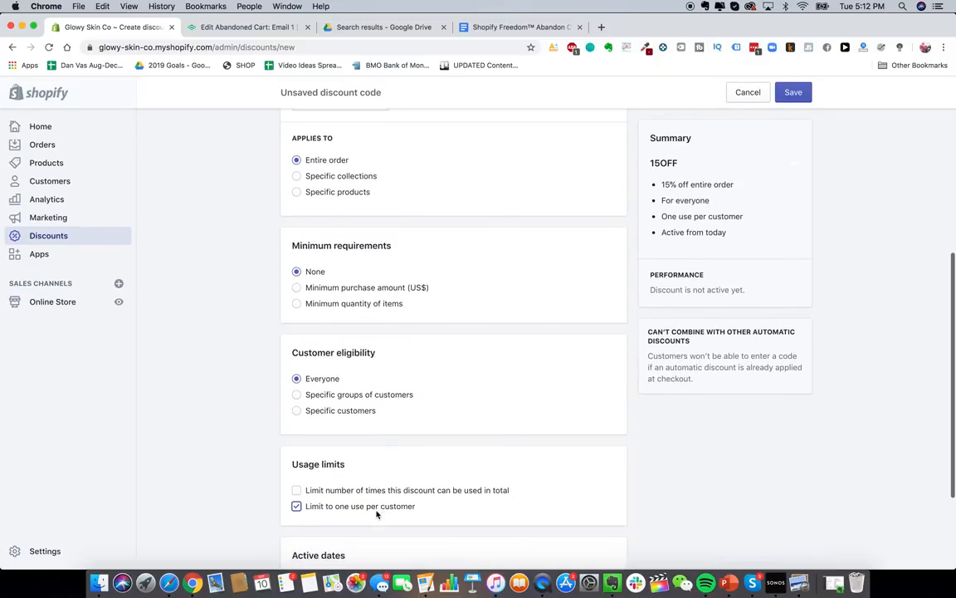
click(360, 396)
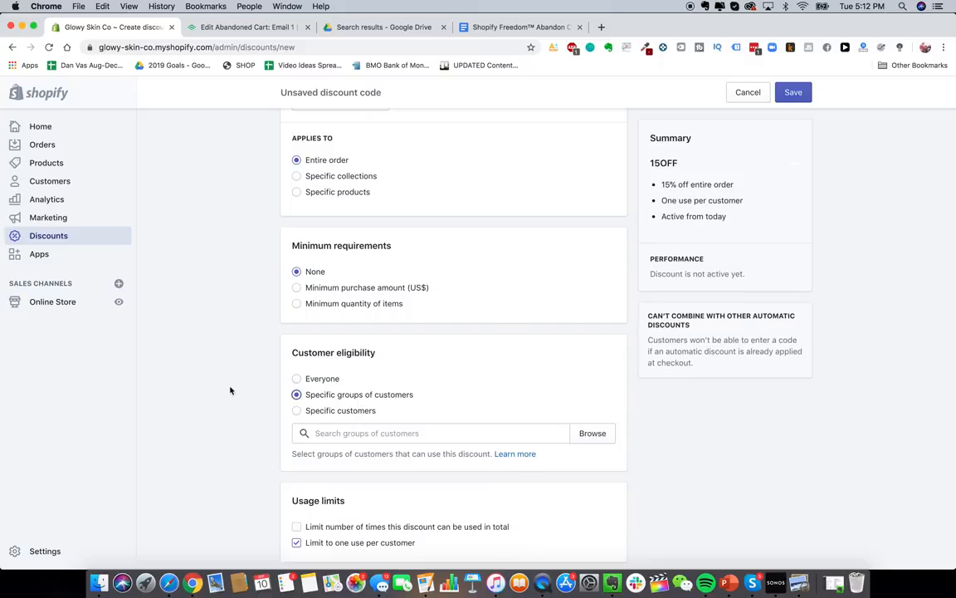
scroll(375, 392, down, 2)
click(386, 375)
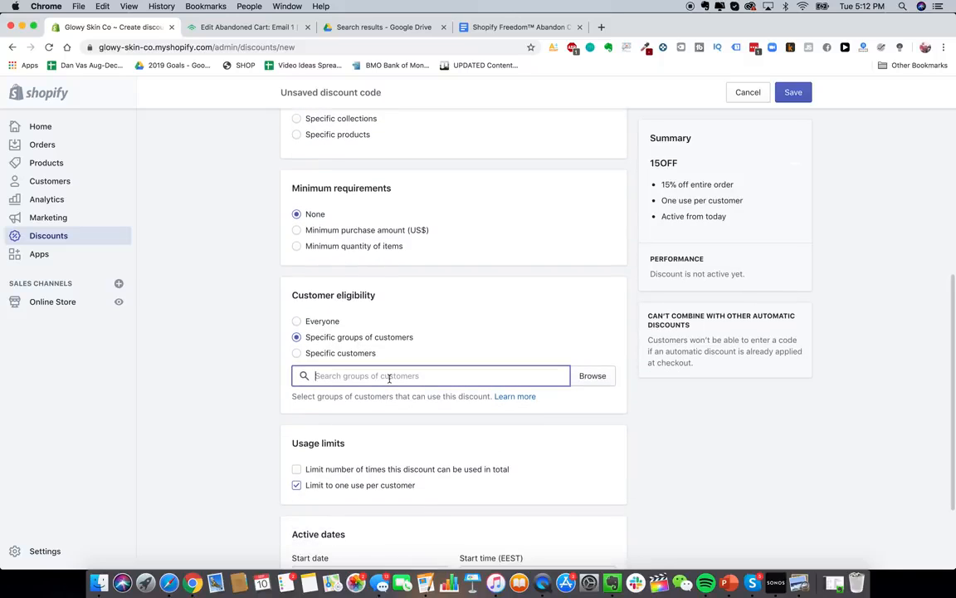
click(592, 376)
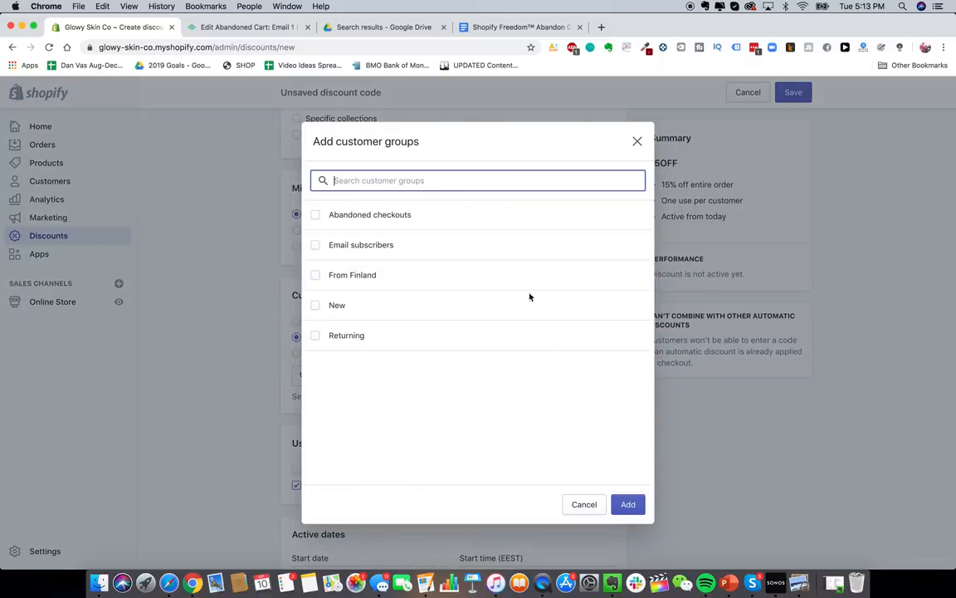
click(409, 216)
click(628, 504)
- Check the discount's start date, leaving it unchanged, and review the settings
scroll(234, 343, up, 10)
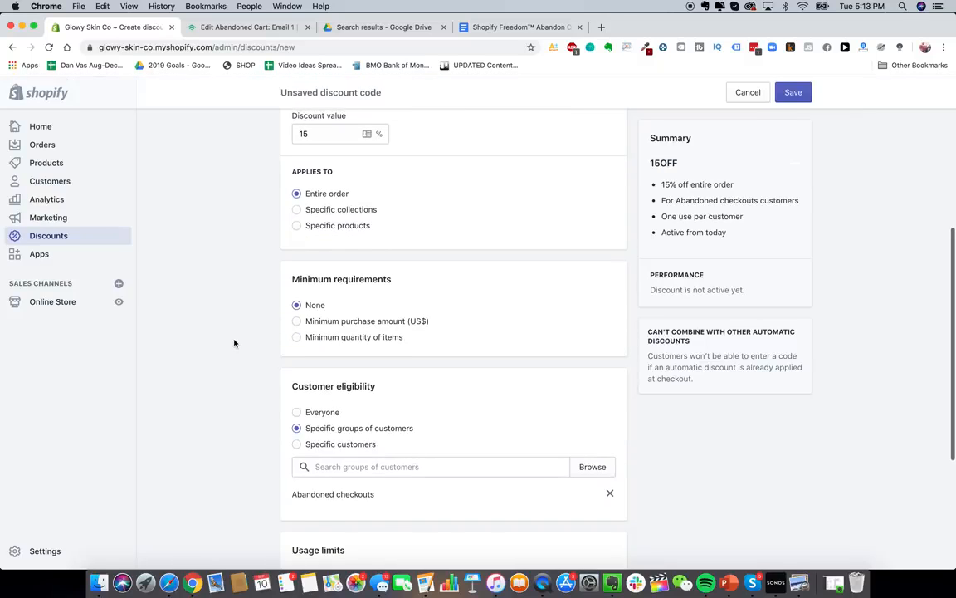
scroll(337, 395, down, 10)
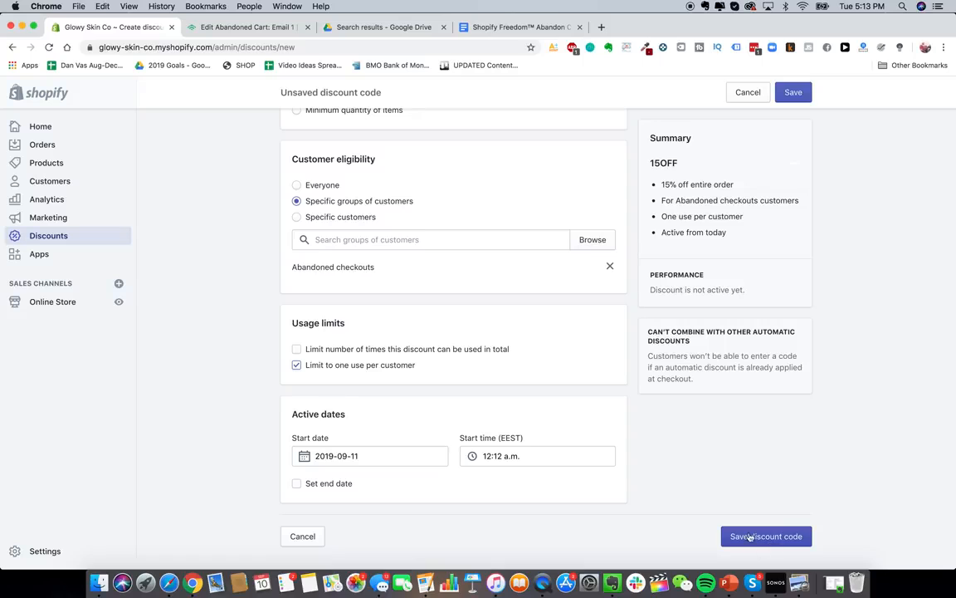
click(396, 457)
click(238, 379)
scroll(321, 411, up, 1)
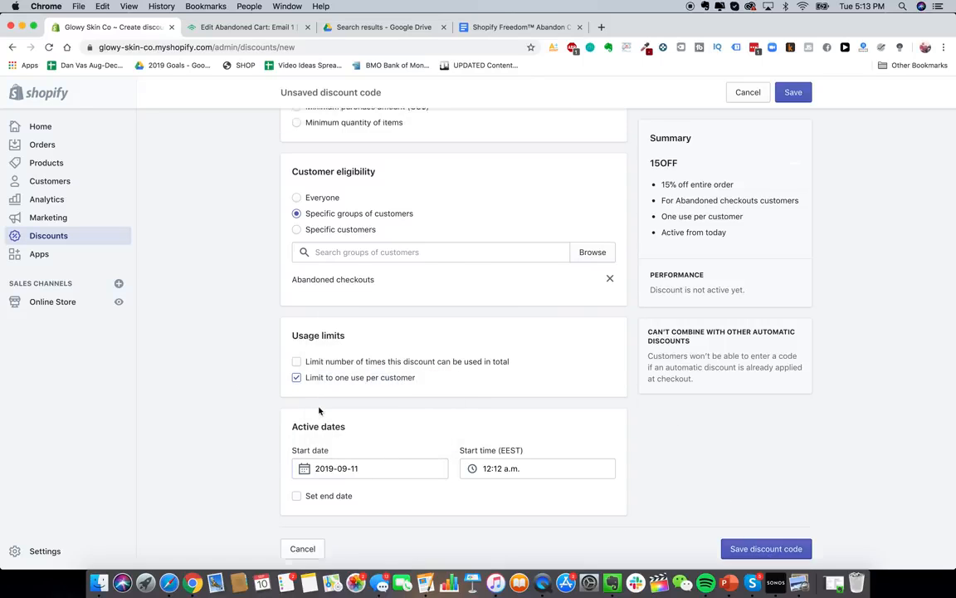
scroll(327, 425, up, 2)
scroll(326, 425, down, 2)
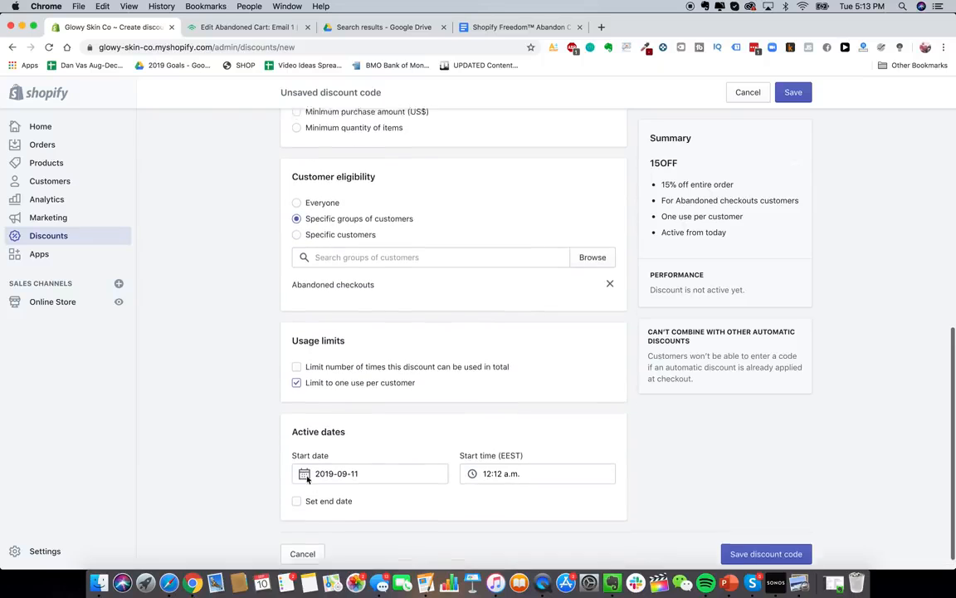
scroll(306, 479, up, 5)
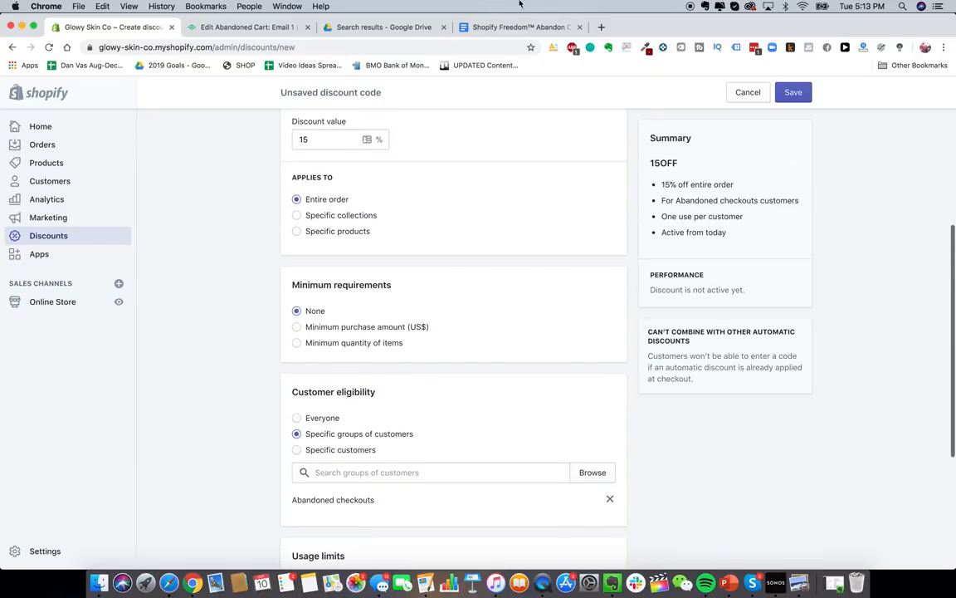
- Copy the code 4FBLFH2H and paste it after 'USE CODE AT CHECKOUT:'
click(240, 26)
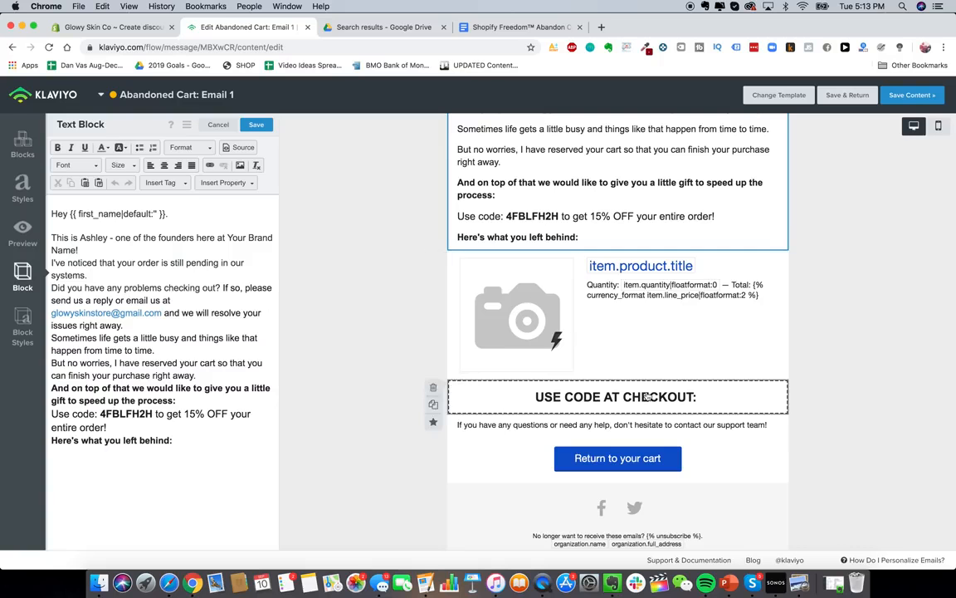
double_click(146, 415)
key(super+c)
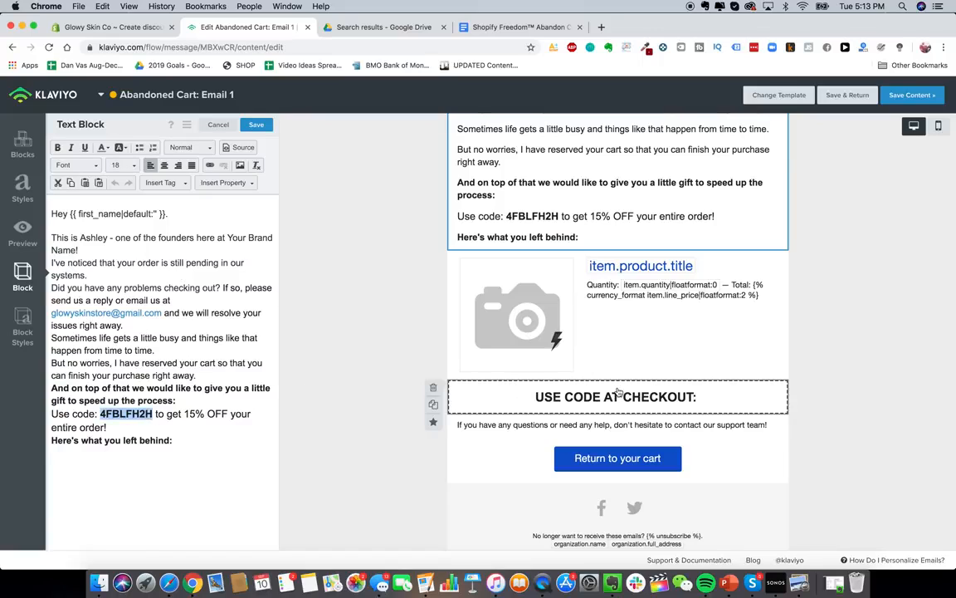
click(614, 395)
click(244, 216)
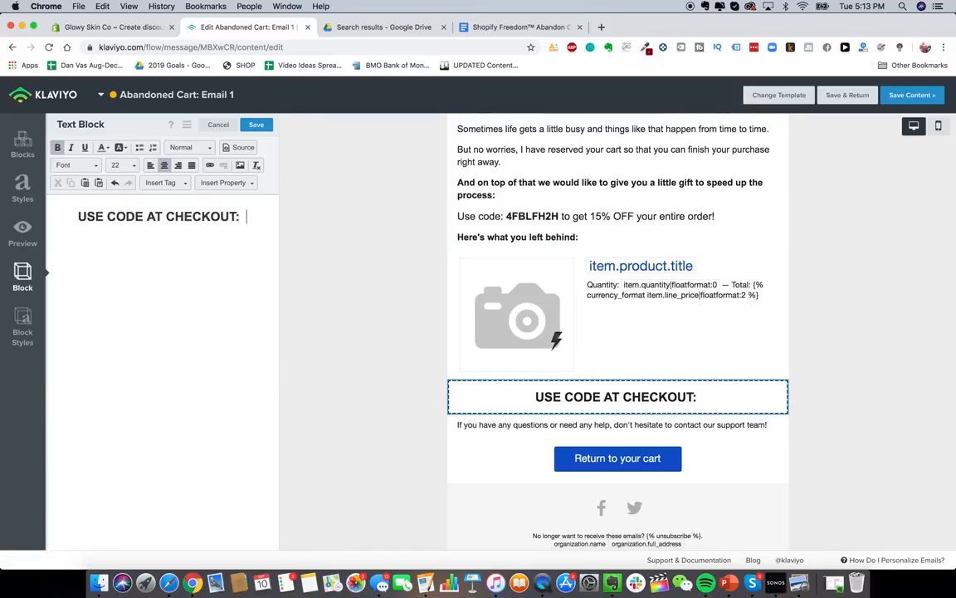
key(super+v)
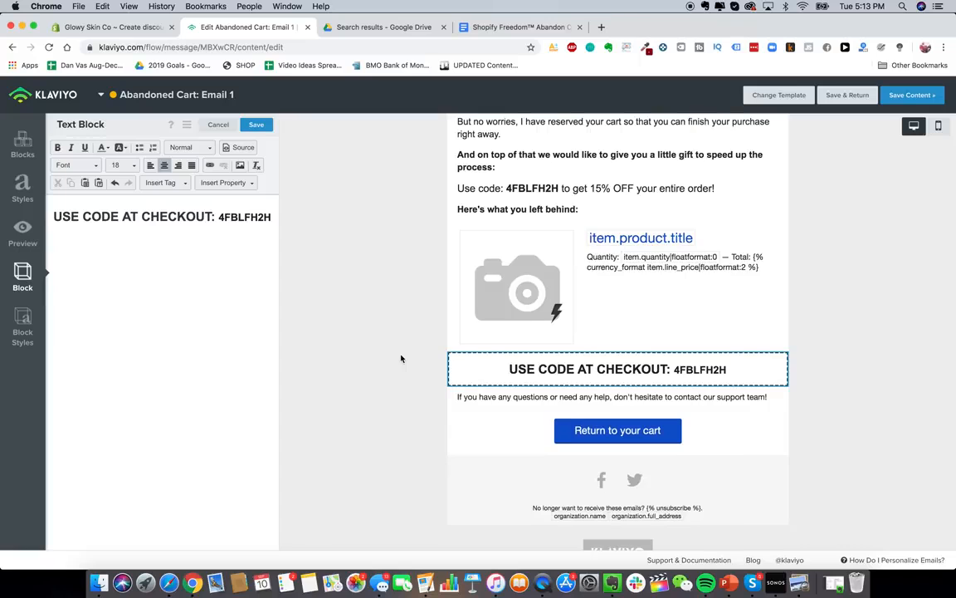
- Review the email, save its content, and return to the abandoned cart flow
scroll(401, 359, up, 3)
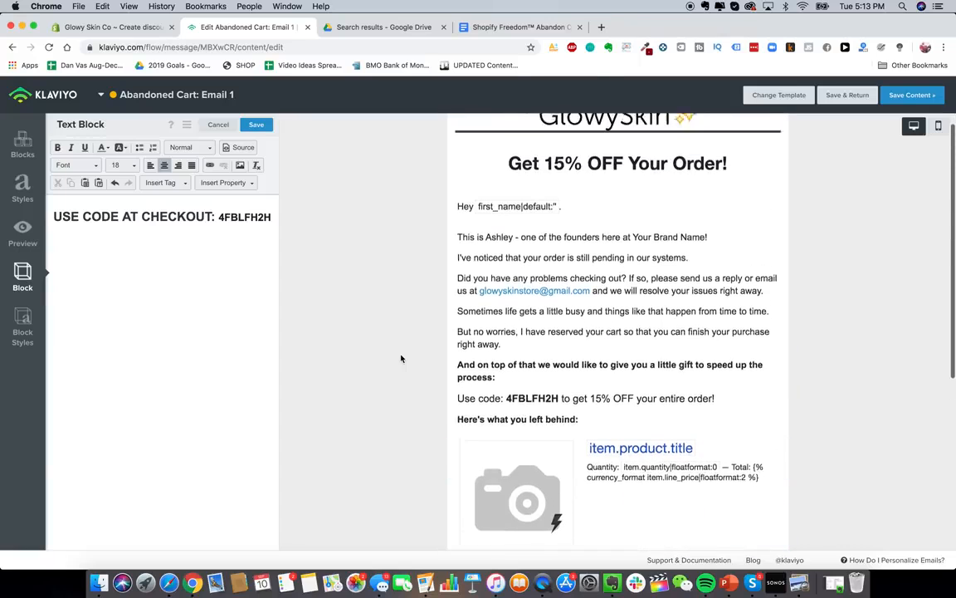
scroll(400, 359, down, 3)
scroll(712, 489, down, 1)
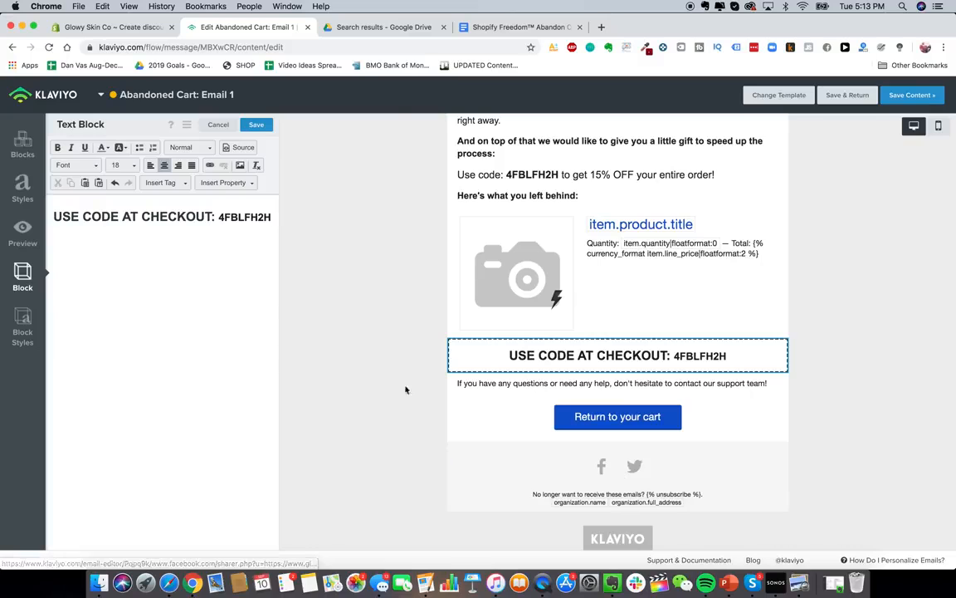
scroll(535, 421, down, 2)
scroll(618, 471, up, 1)
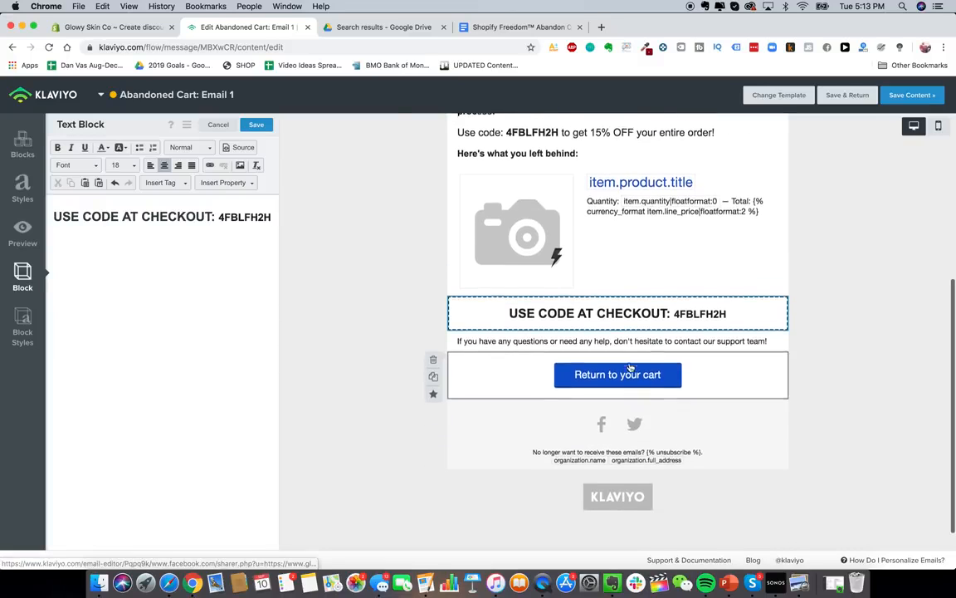
click(693, 421)
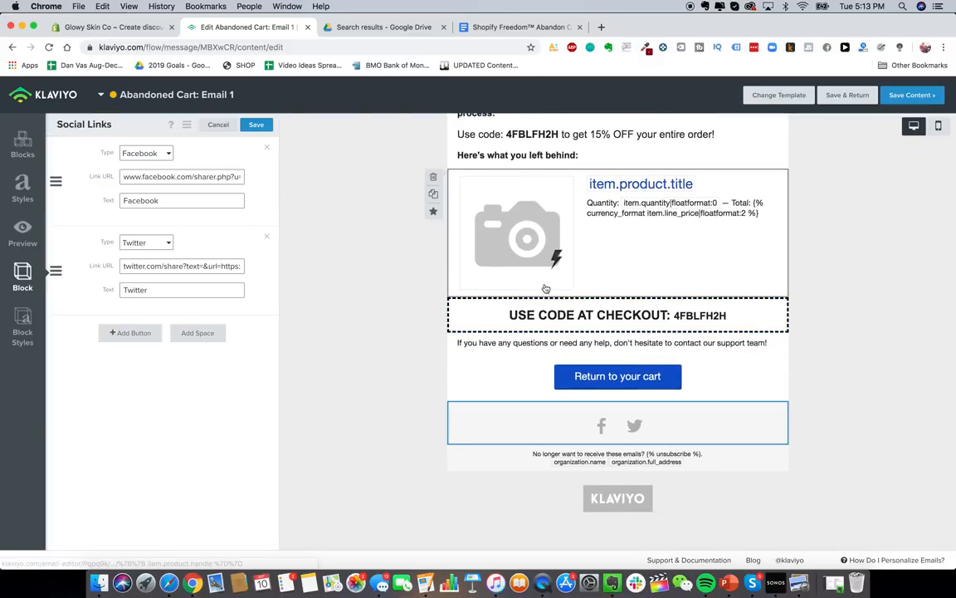
scroll(453, 266, up, 1)
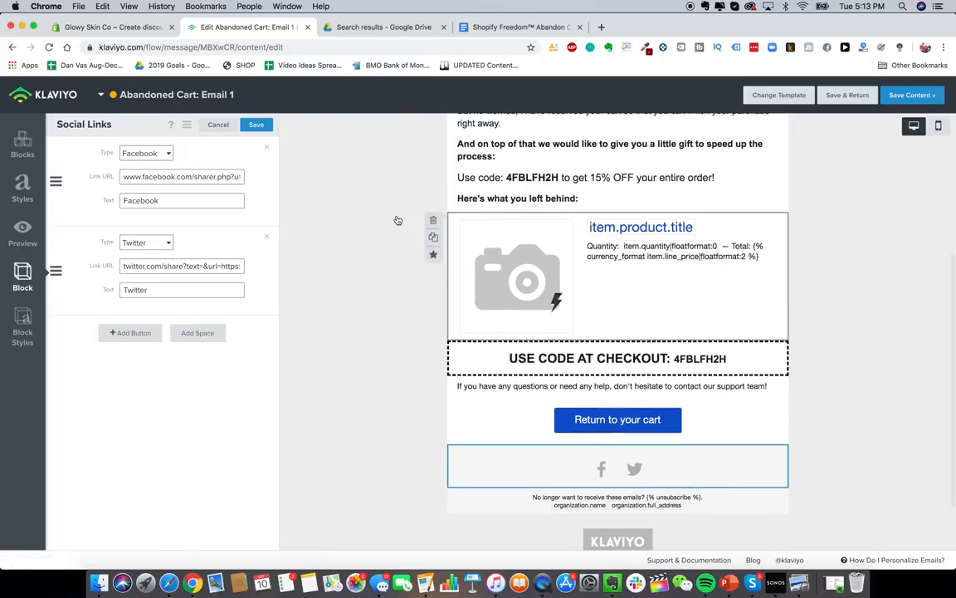
scroll(642, 398, up, 6)
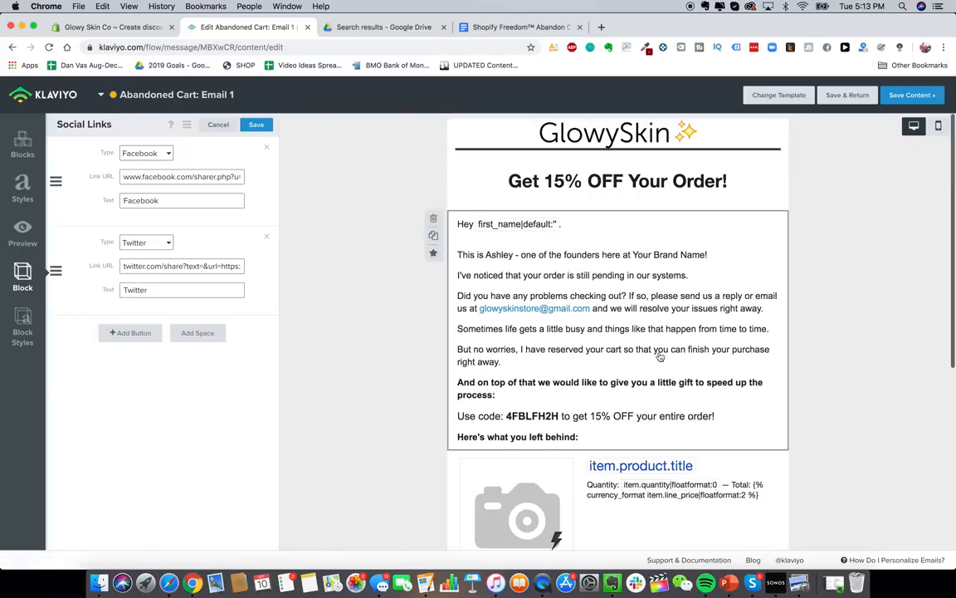
click(908, 94)
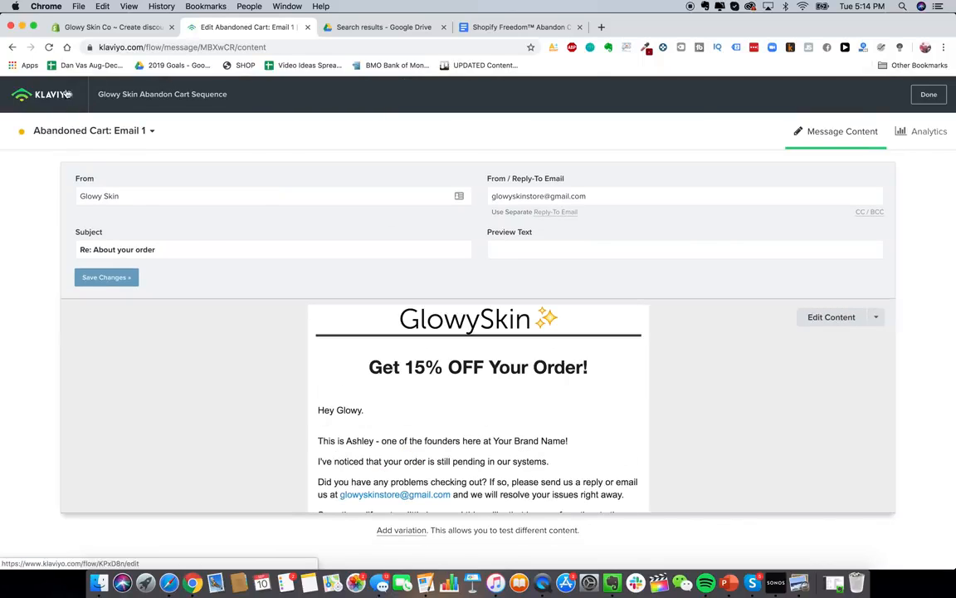
click(61, 97)
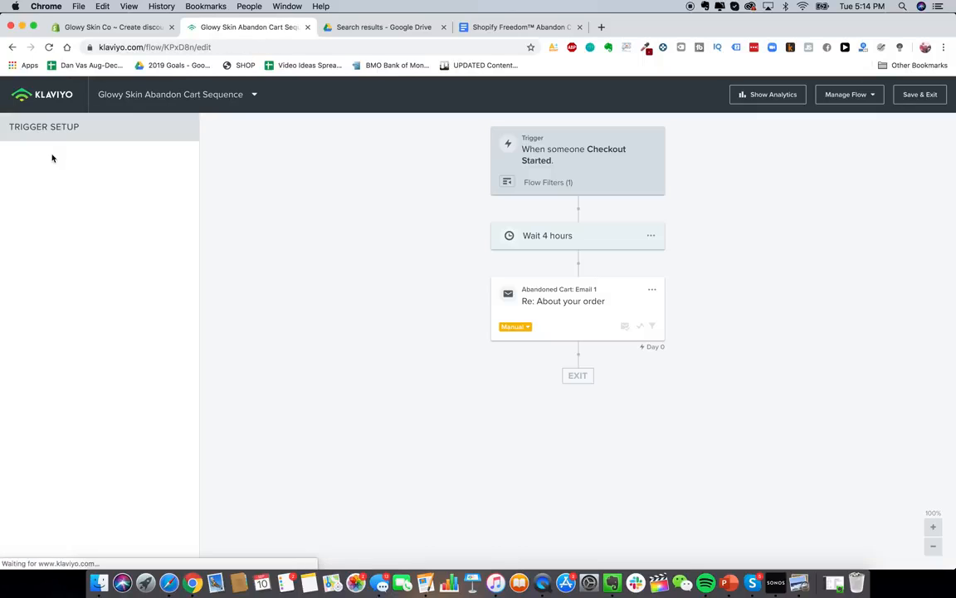
- Change the wait before Abandoned Cart: Email 1 from 4 hours to 2 hours
click(544, 296)
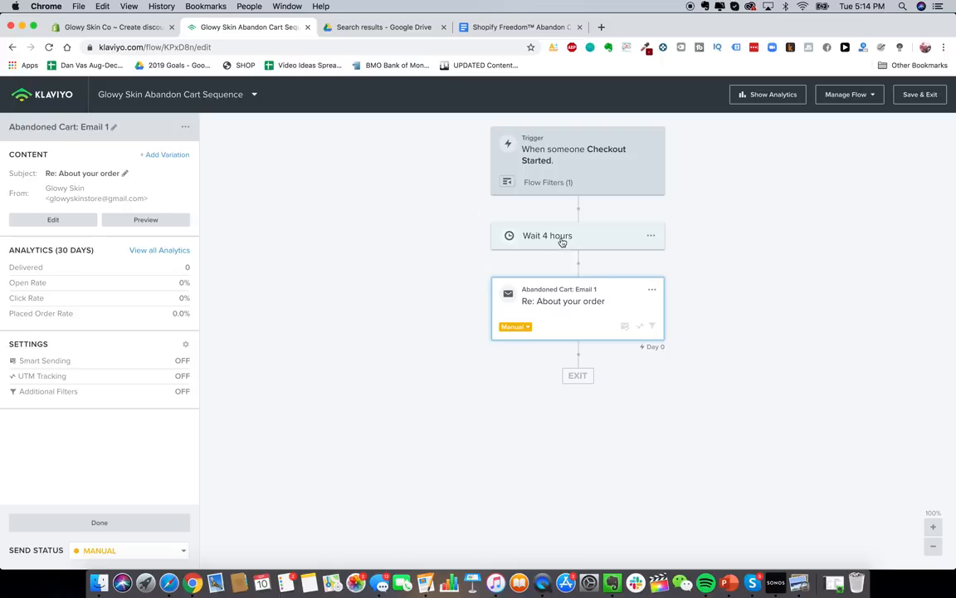
click(561, 240)
click(31, 173)
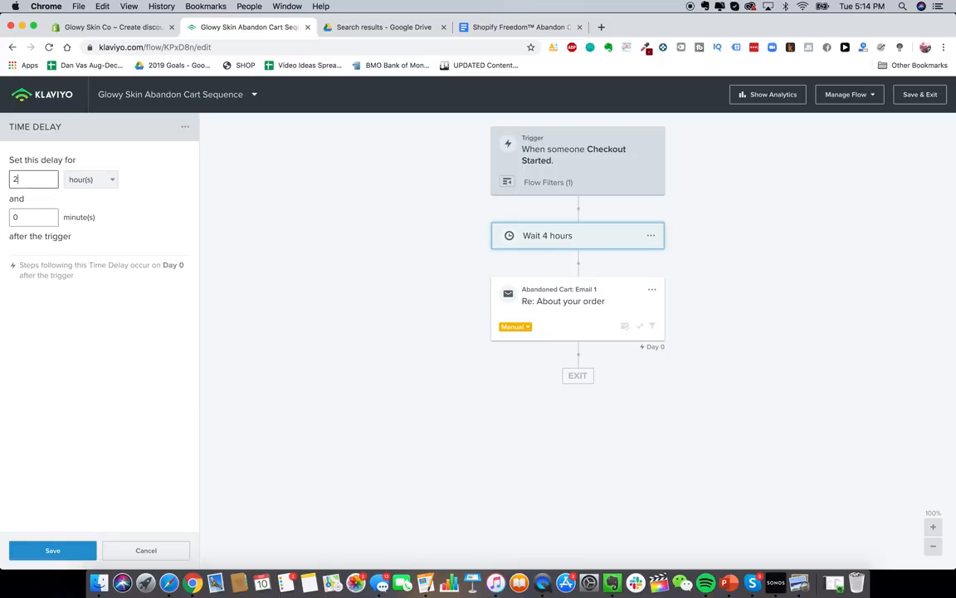
text(2)
click(60, 549)
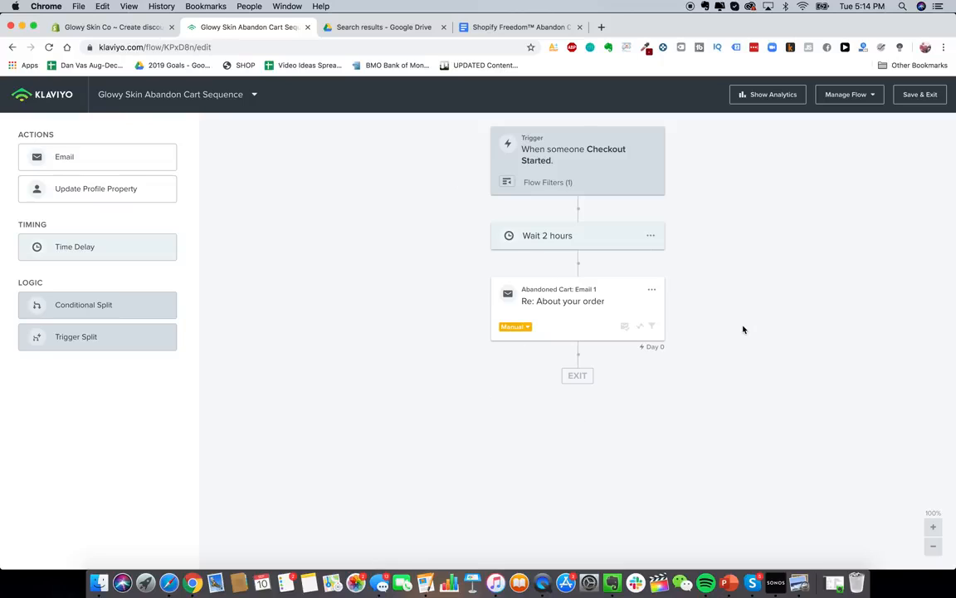
click(569, 315)
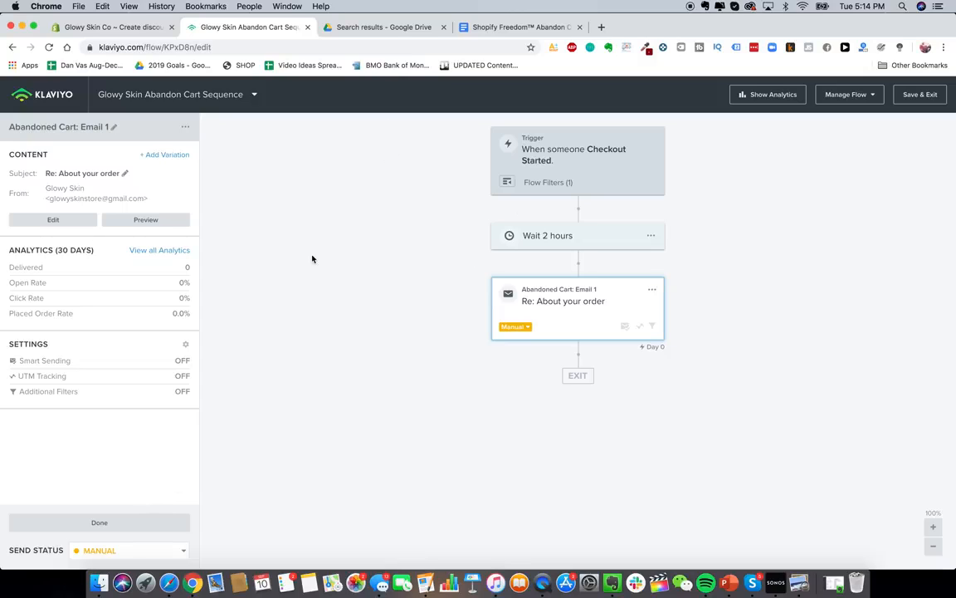
- Open SMSBump settings from the Shopify apps list and enable auto recharge
key(super+w)
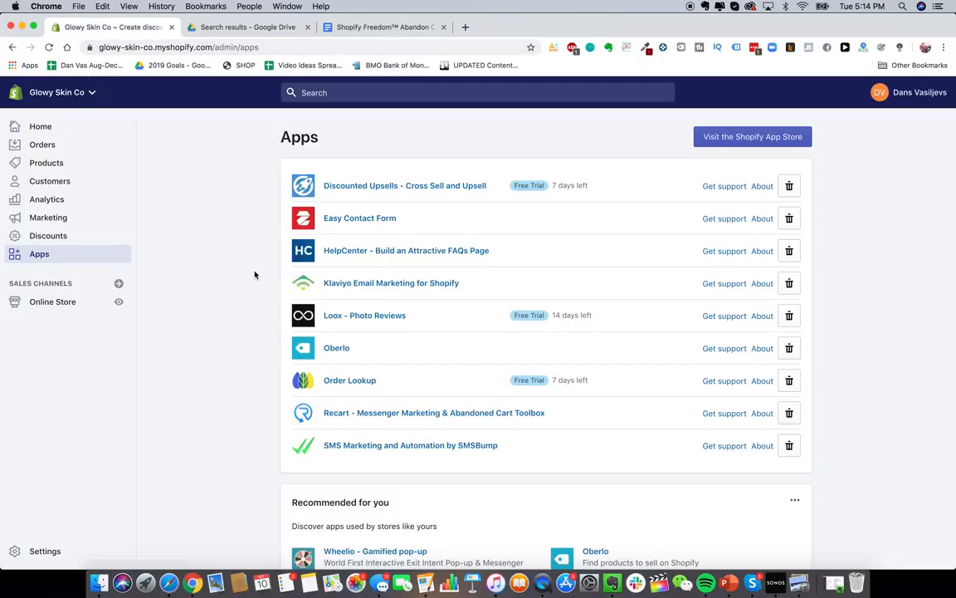
click(457, 449)
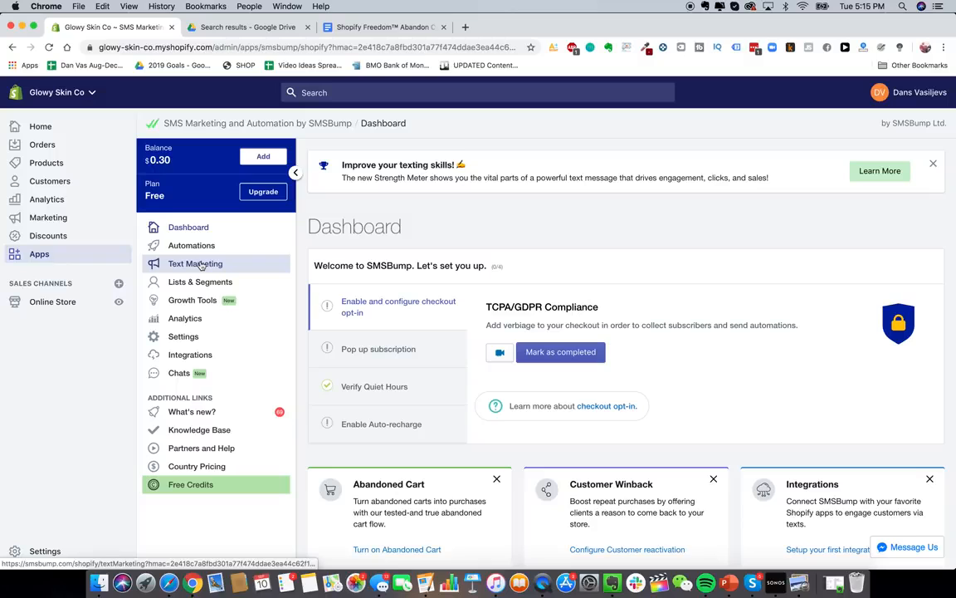
click(210, 339)
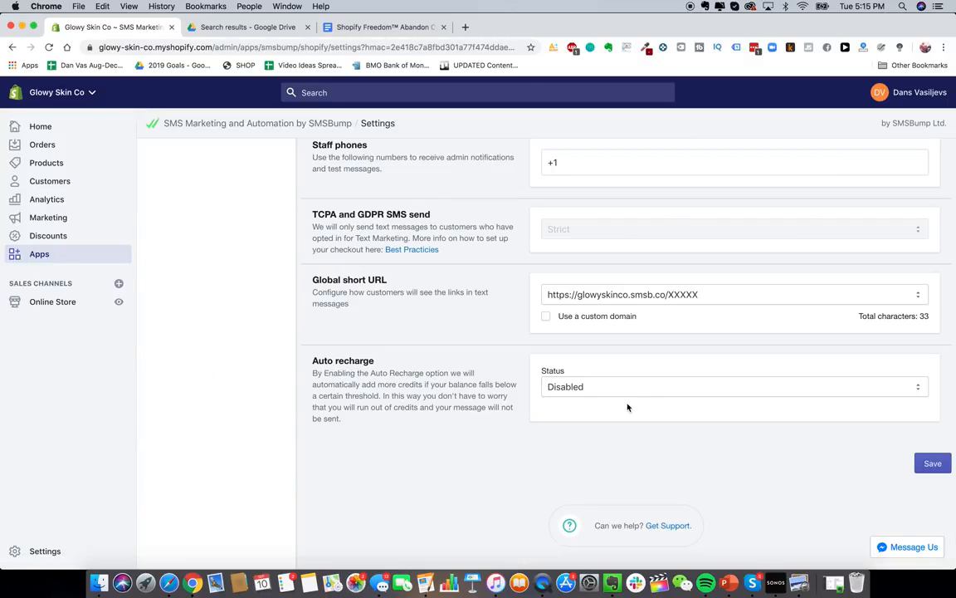
click(626, 386)
click(621, 397)
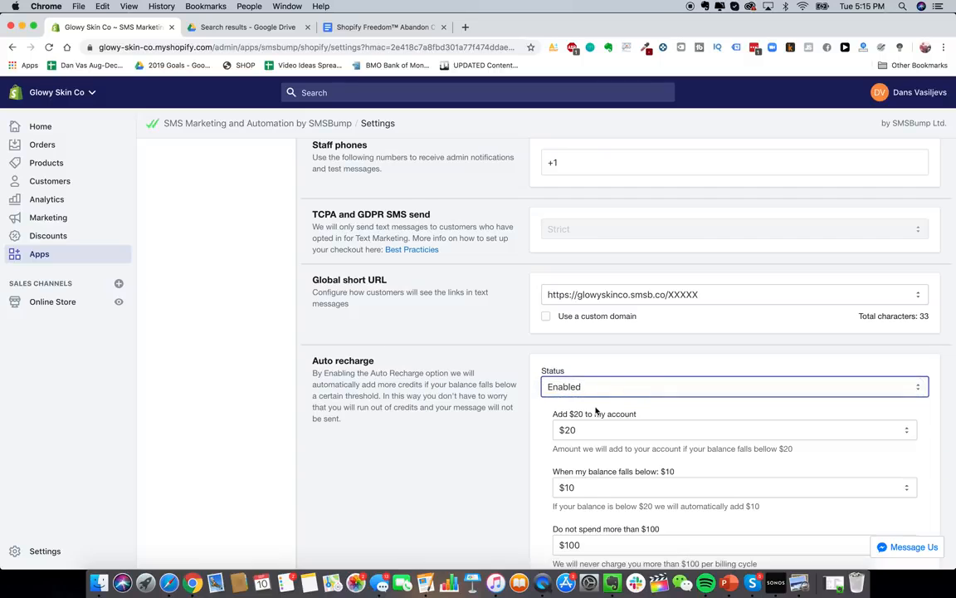
- Keep the recharge threshold at $10 and raise the spending limit to $1000
scroll(525, 403, down, 2)
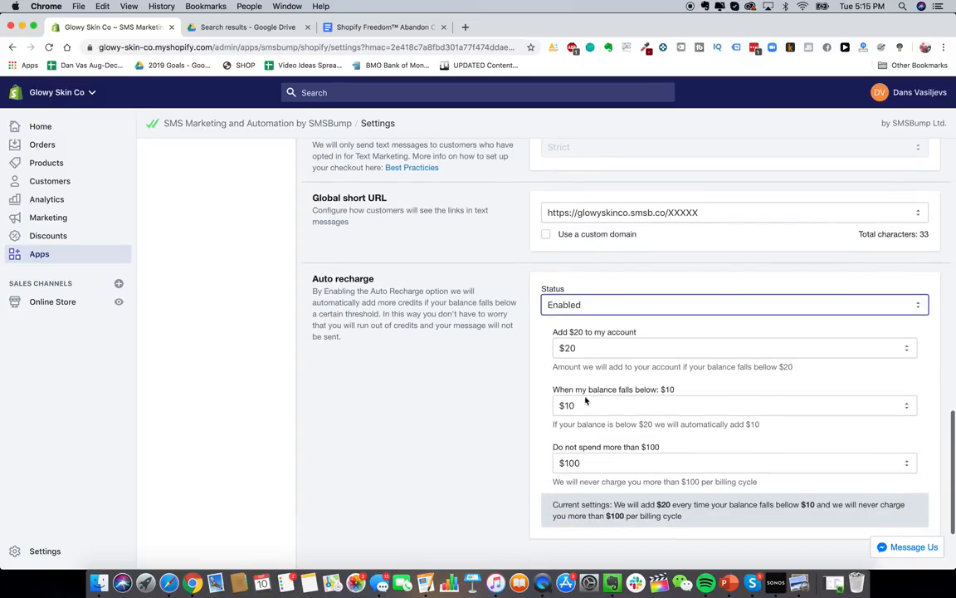
scroll(555, 408, down, 1)
click(558, 386)
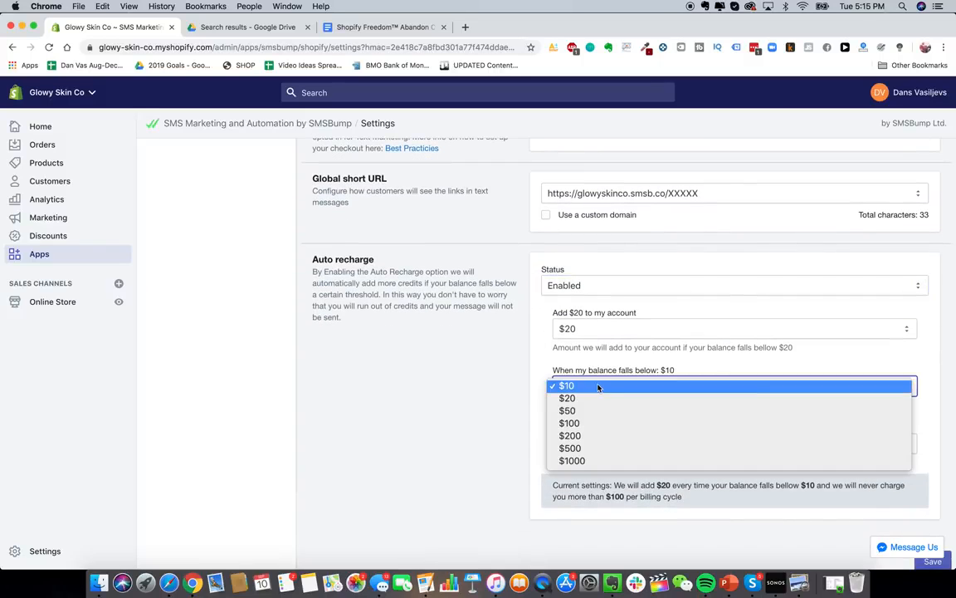
click(540, 383)
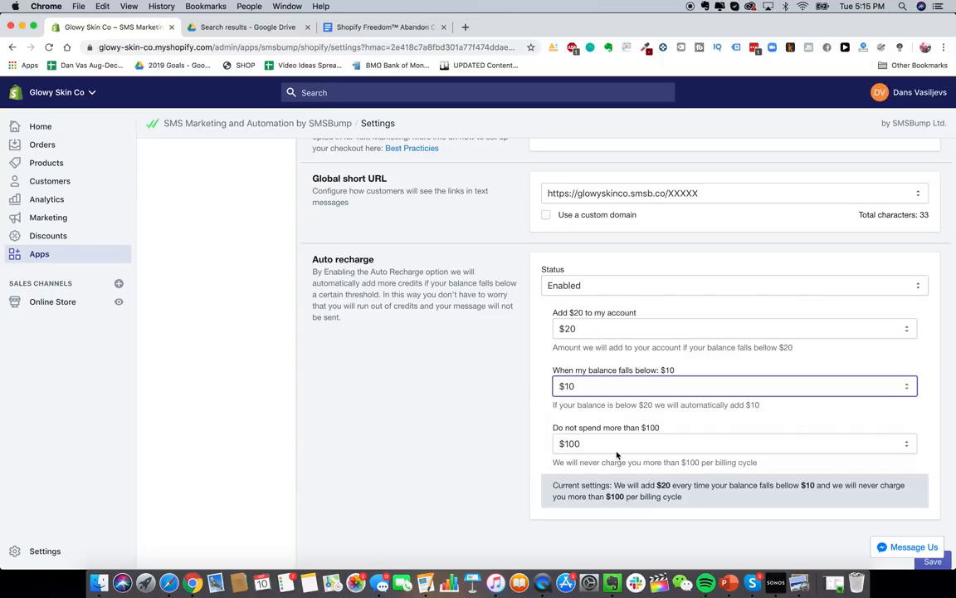
scroll(482, 399, down, 1)
click(624, 426)
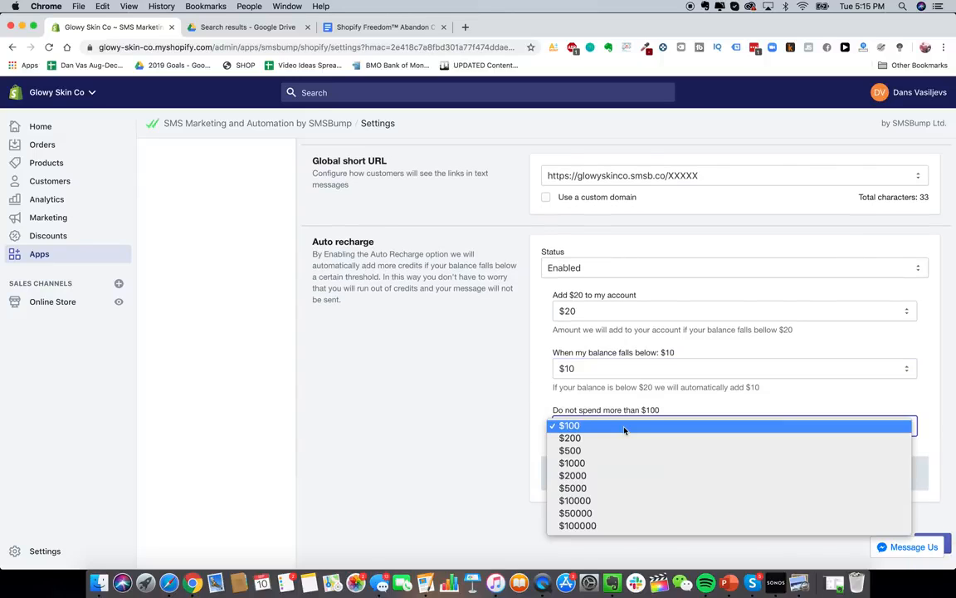
click(599, 464)
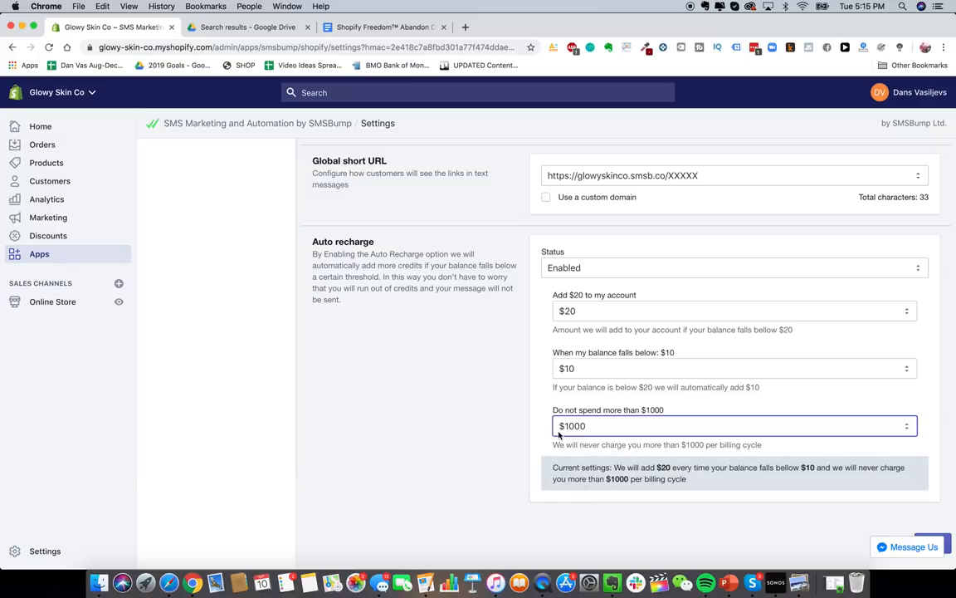
scroll(501, 420, up, 10)
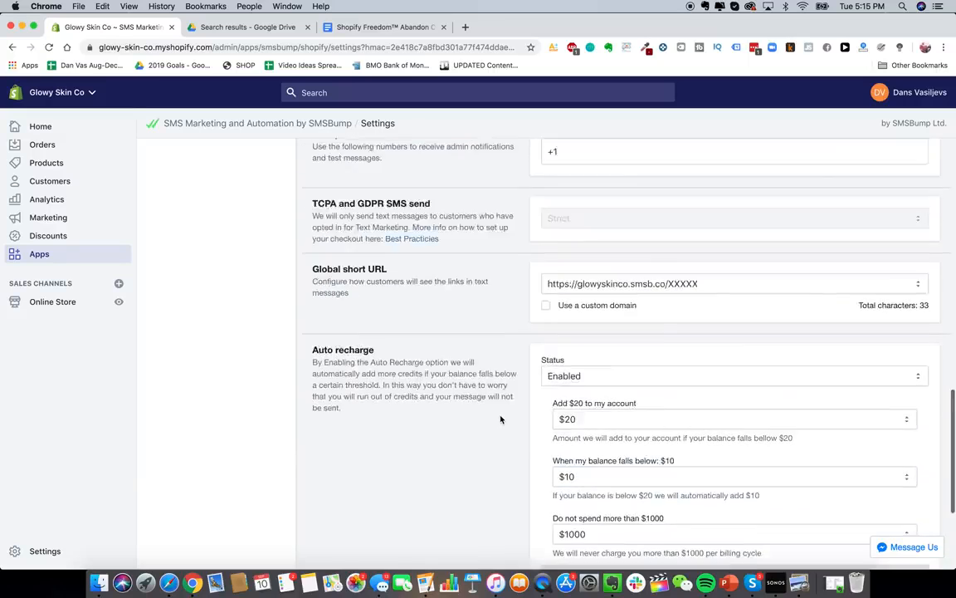
scroll(501, 419, down, 10)
scroll(462, 379, up, 15)
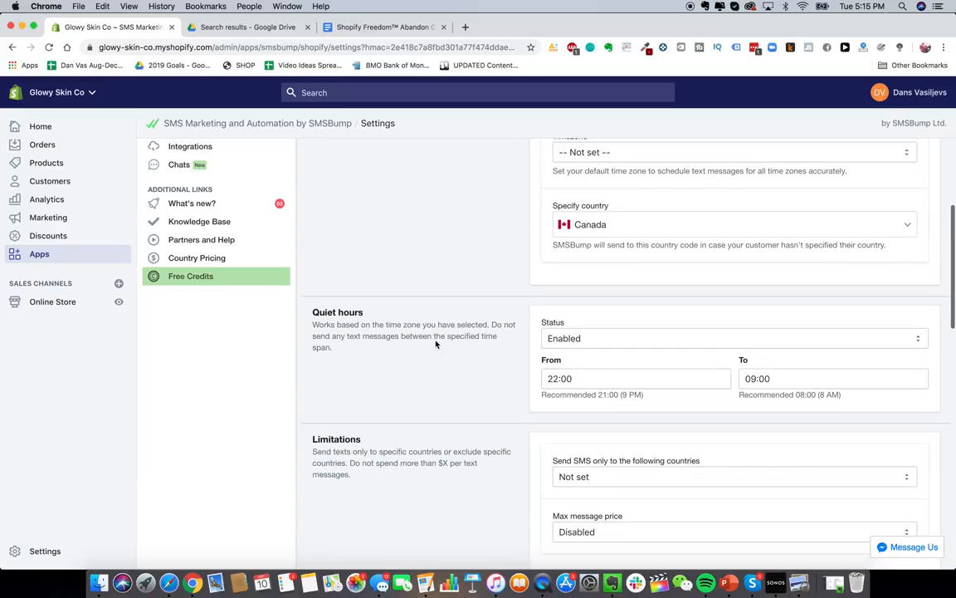
scroll(336, 267, up, 1)
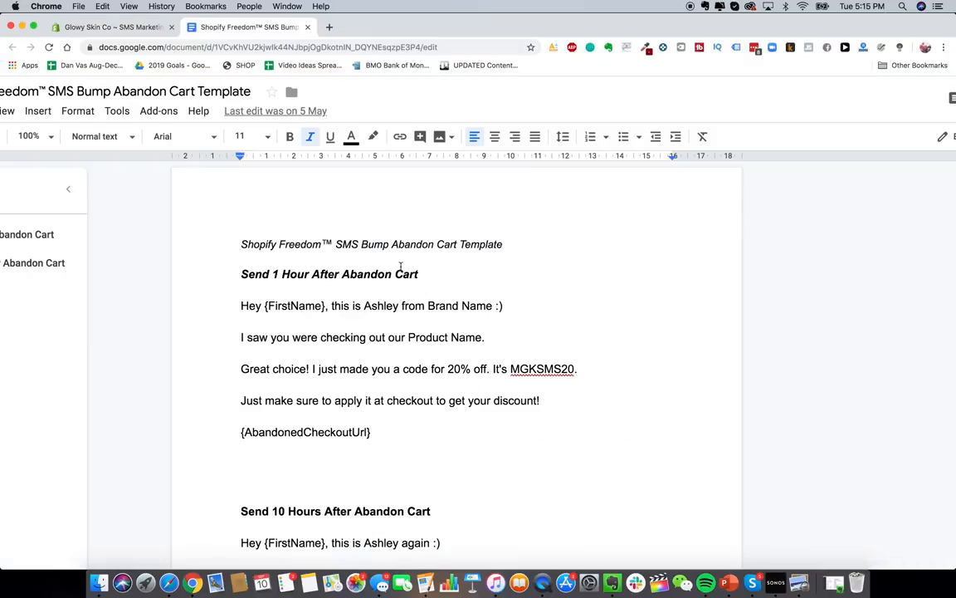
- Look over the 1-hour SMS template and its {AbandonedCheckoutUrl} line, then return to SMSBump Automations
double_click(336, 287)
drag(248, 295, 440, 437)
click(440, 438)
drag(231, 435, 407, 439)
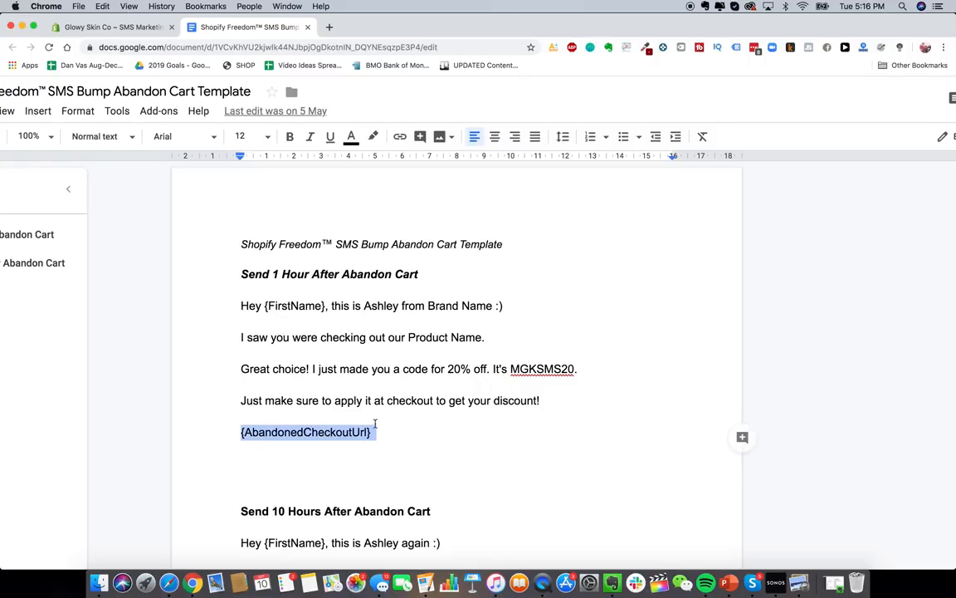
click(269, 306)
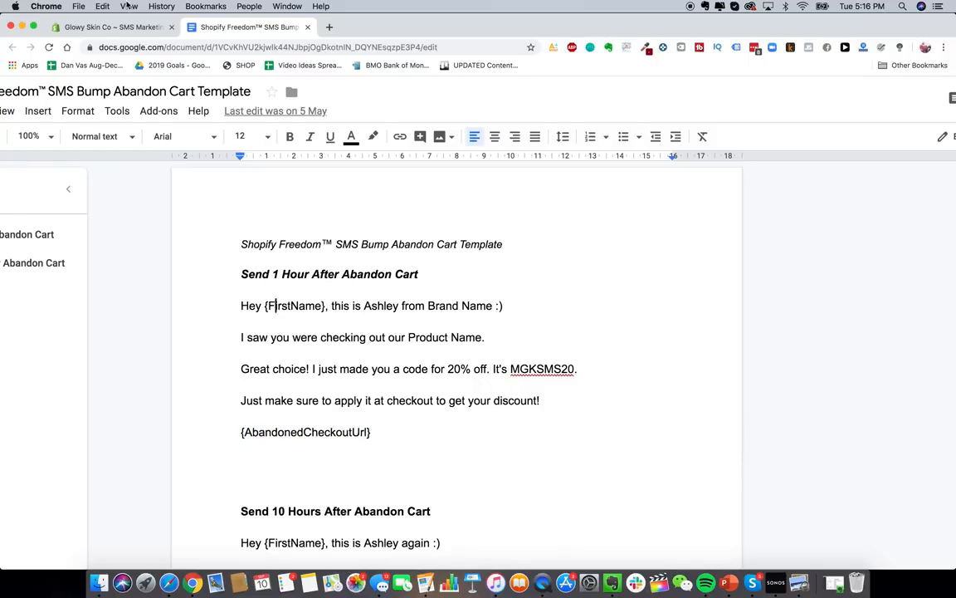
click(108, 27)
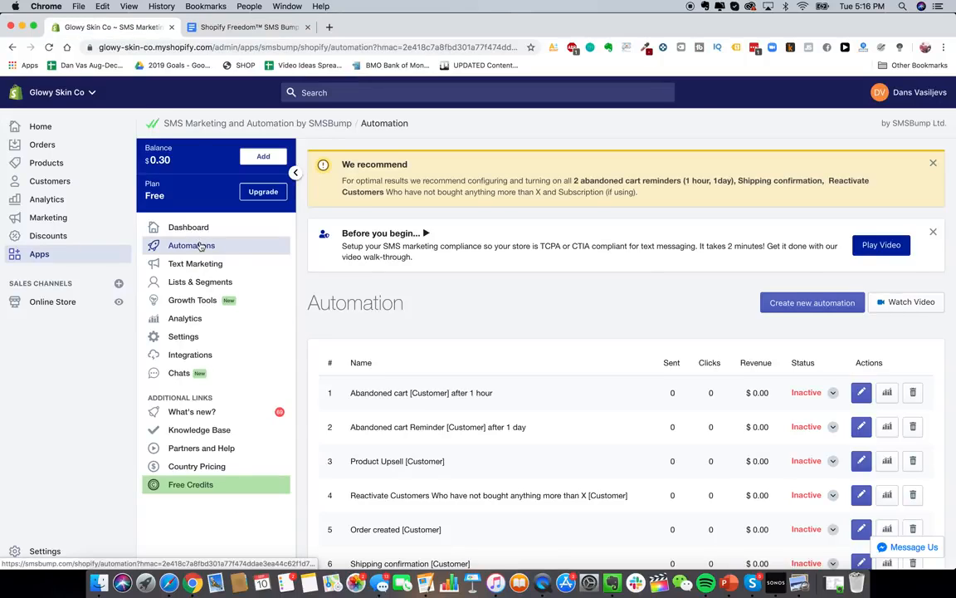
- Start a new SMS automation named 'Abandon Cart Text #1'
click(822, 312)
click(438, 327)
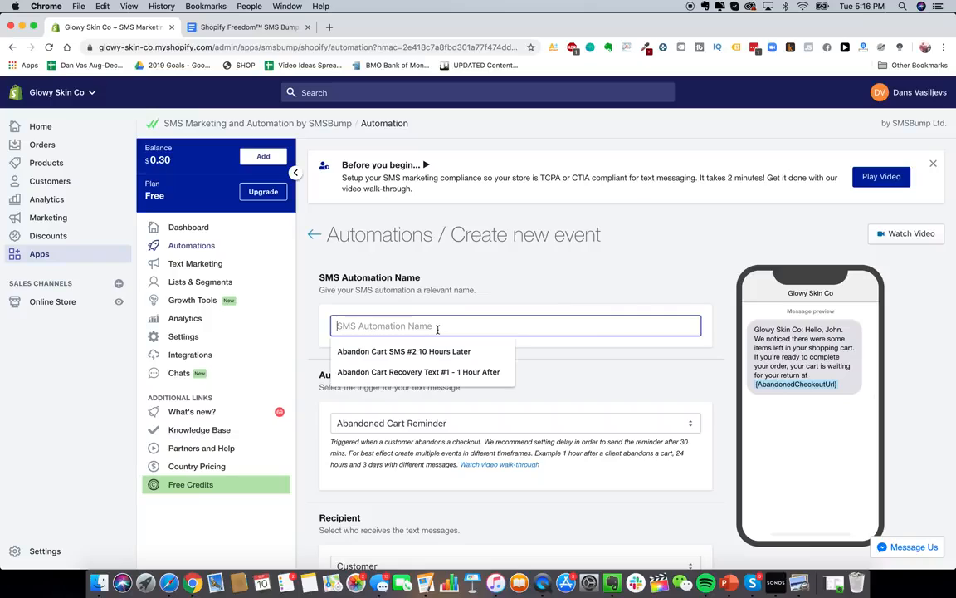
text(ABANDON CA)
key(super+a)
text(Abando)
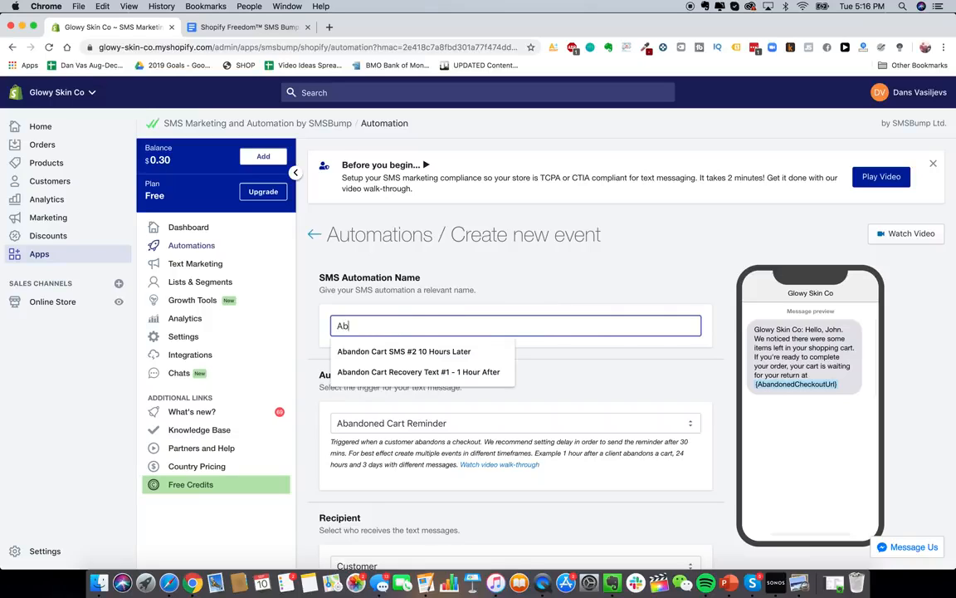
text(n Cart Text #1)
- Keep Abandoned Cart Reminder as the trigger and Customer as the recipient
scroll(566, 304, down, 3)
click(566, 304)
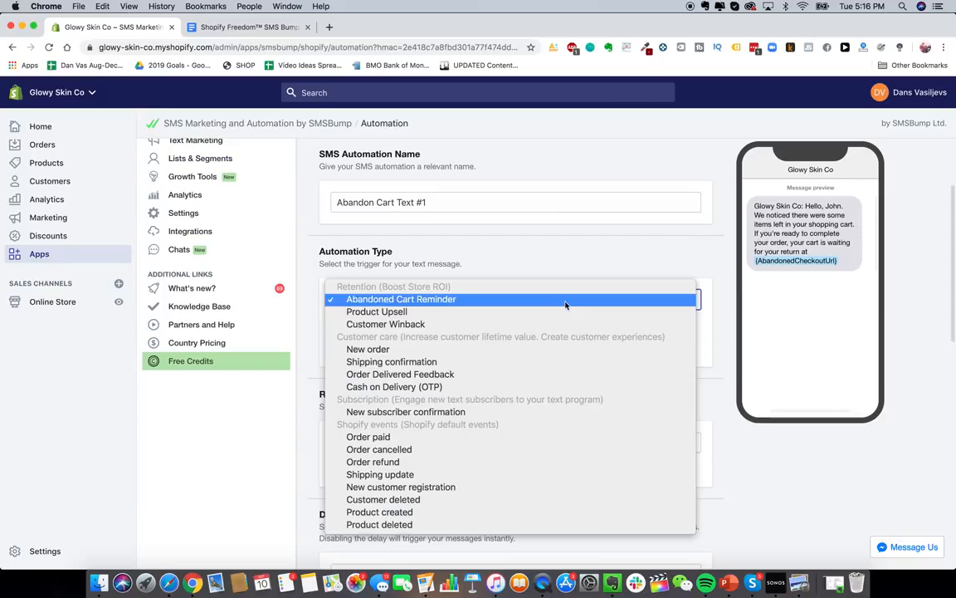
click(557, 265)
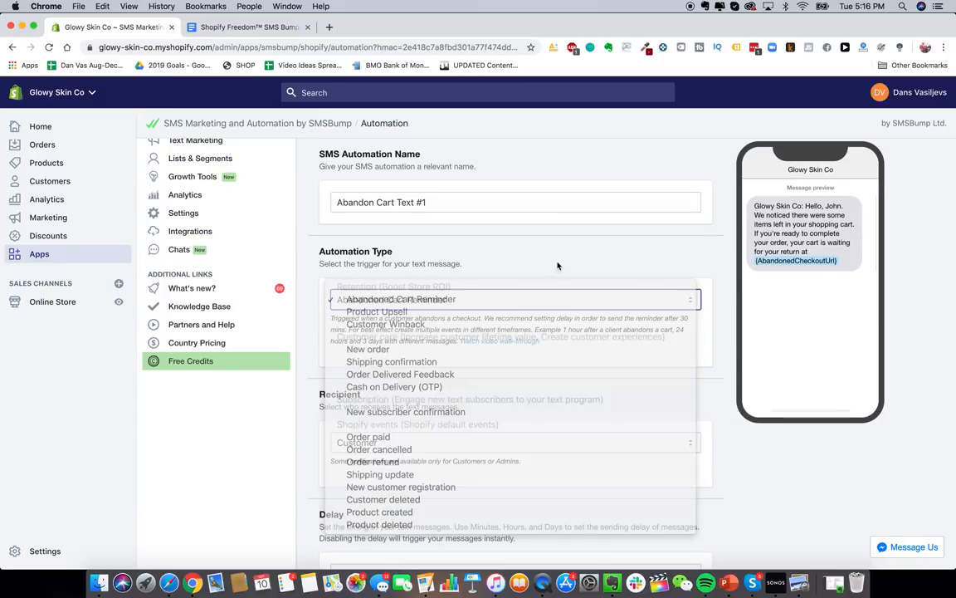
scroll(527, 373, down, 2)
scroll(527, 374, down, 2)
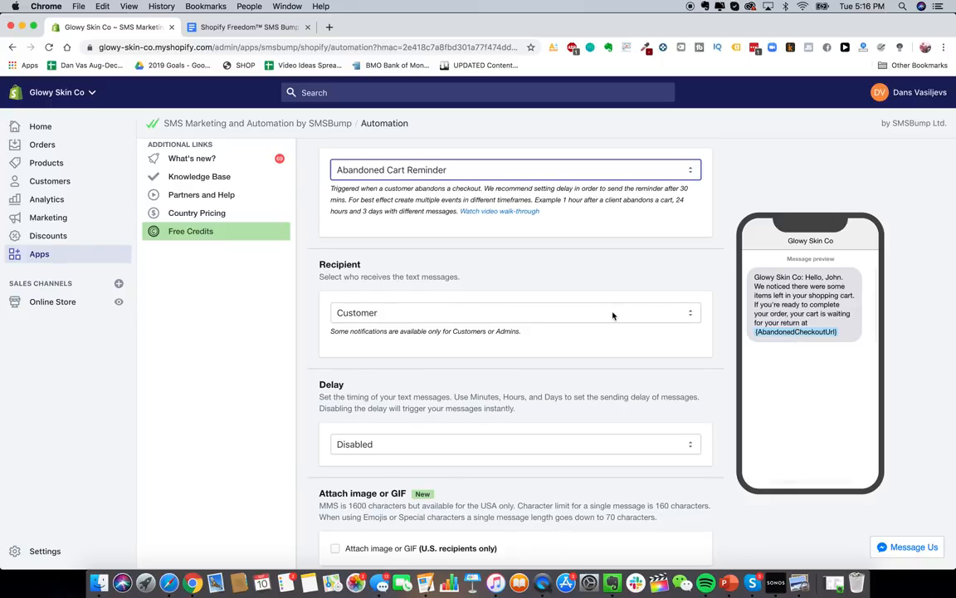
scroll(613, 316, down, 2)
click(613, 271)
click(614, 268)
scroll(564, 241, down, 2)
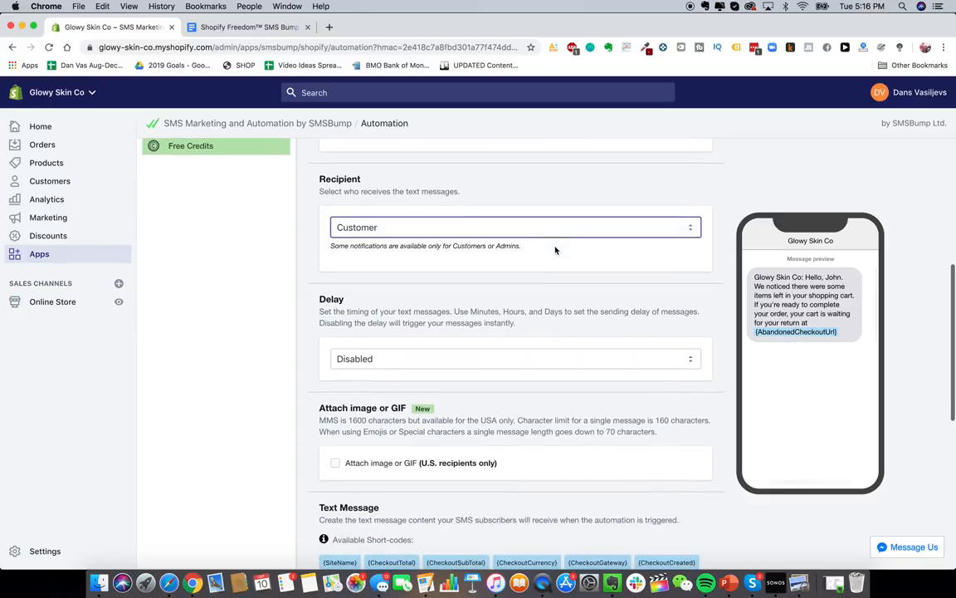
click(568, 220)
click(557, 231)
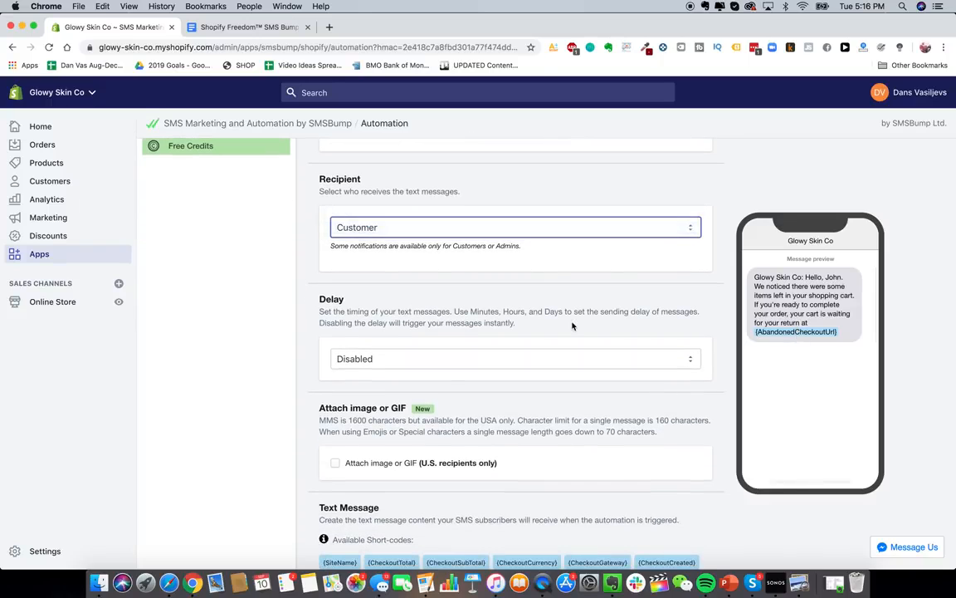
scroll(572, 326, down, 2)
- Turn on the message delay and set its timing value to 1
click(553, 276)
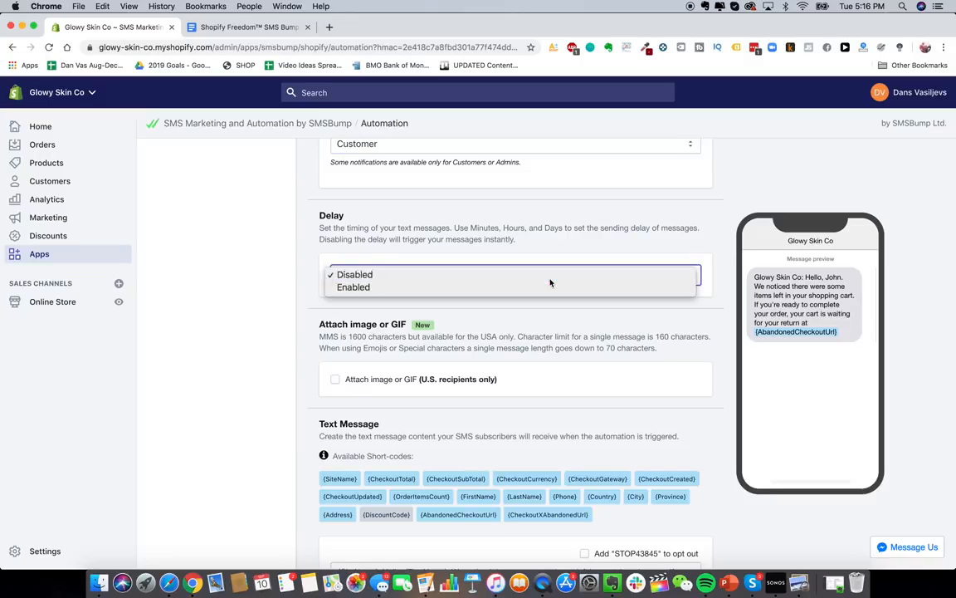
click(550, 287)
scroll(390, 407, down, 1)
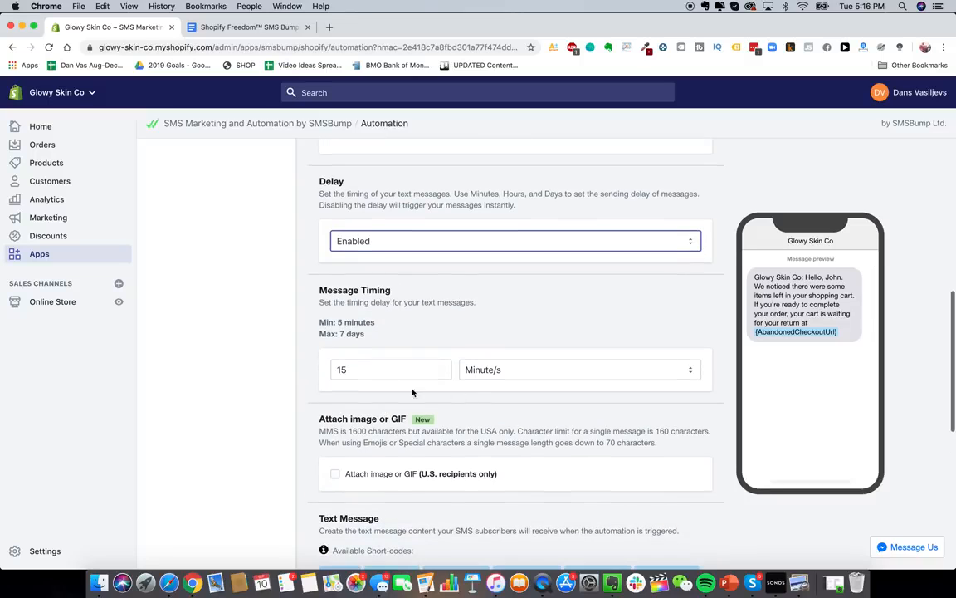
click(378, 371)
key(super+a)
text(1)
click(532, 373)
click(530, 381)
scroll(470, 442, down, 5)
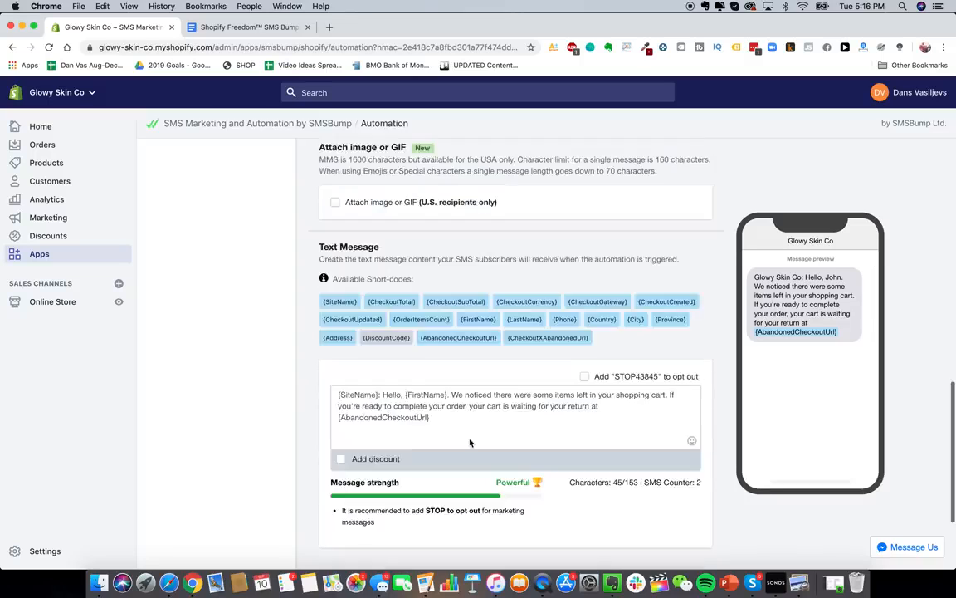
scroll(491, 412, down, 1)
- Delete the default SMS message and go back to the SMS template document
click(494, 391)
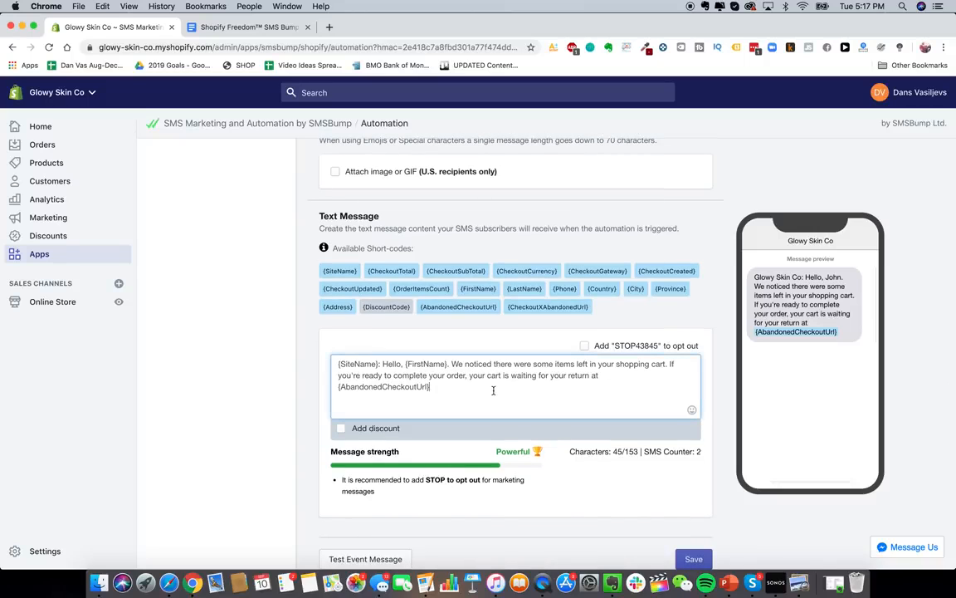
key(super+a)
key(BackSpace)
click(249, 27)
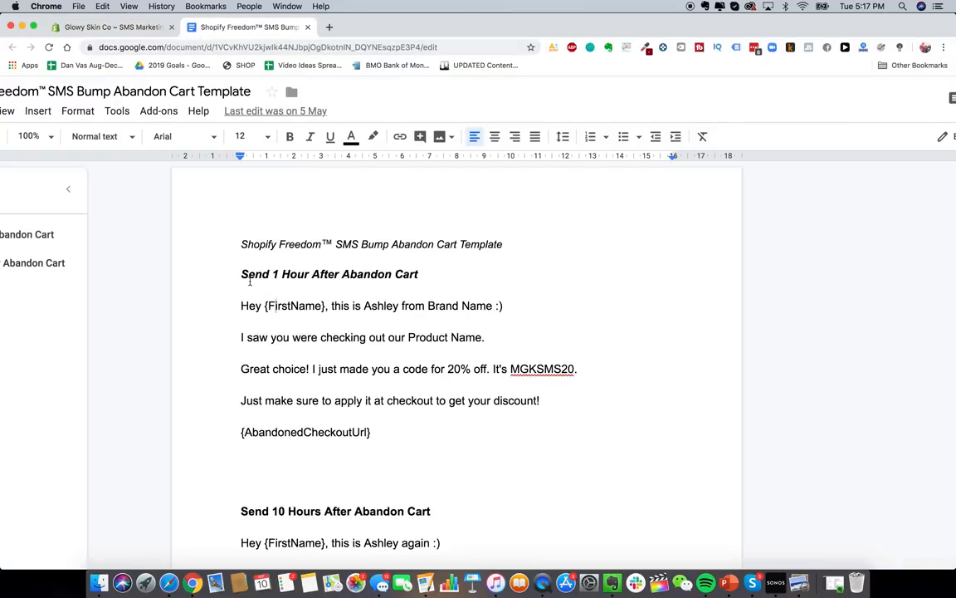
- Paste the 1-hour template text, from 'Hey' to the checkout link, into the SMS message
drag(240, 306, 392, 433)
key(super+c)
click(121, 27)
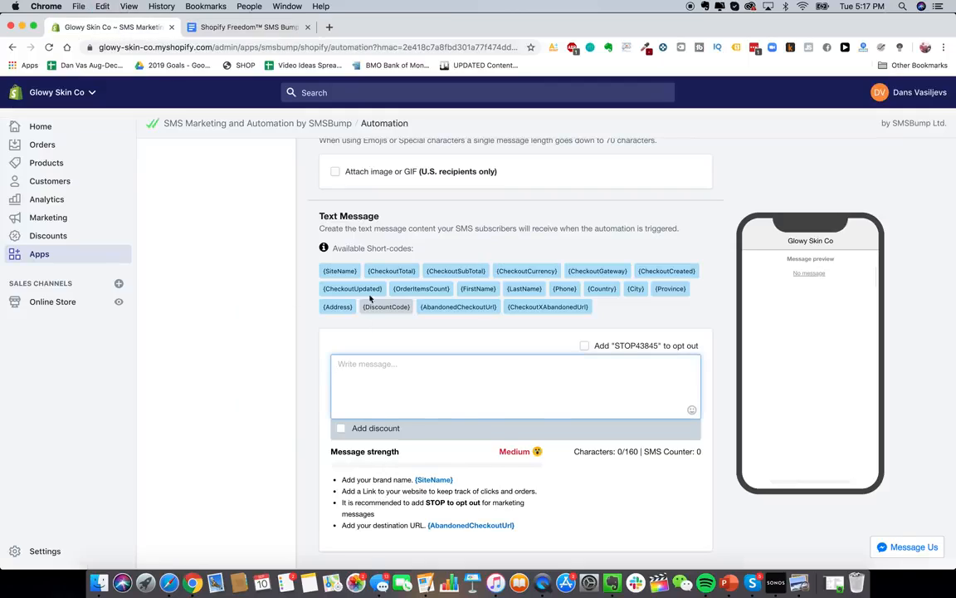
key(super+v)
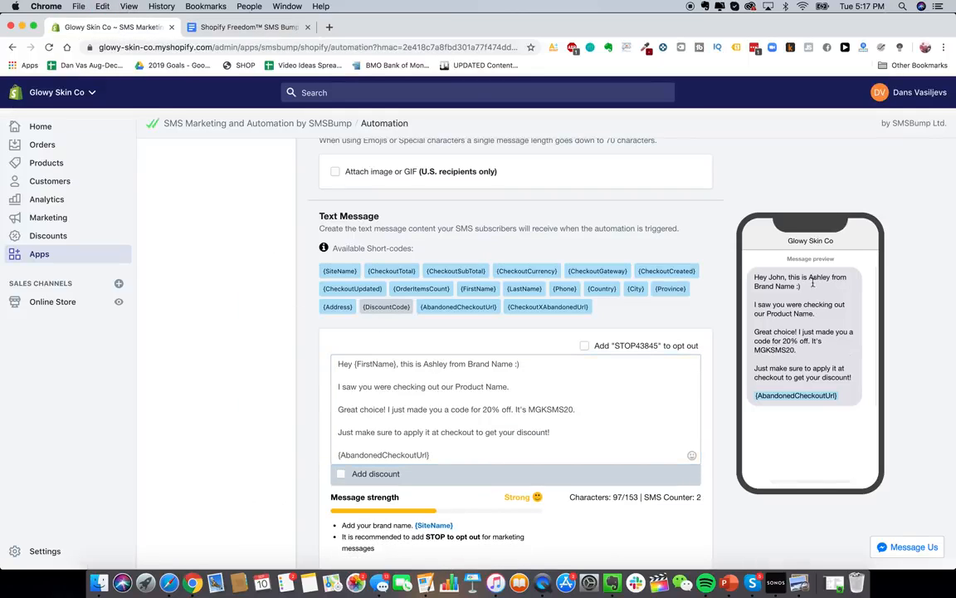
scroll(251, 330, down, 2)
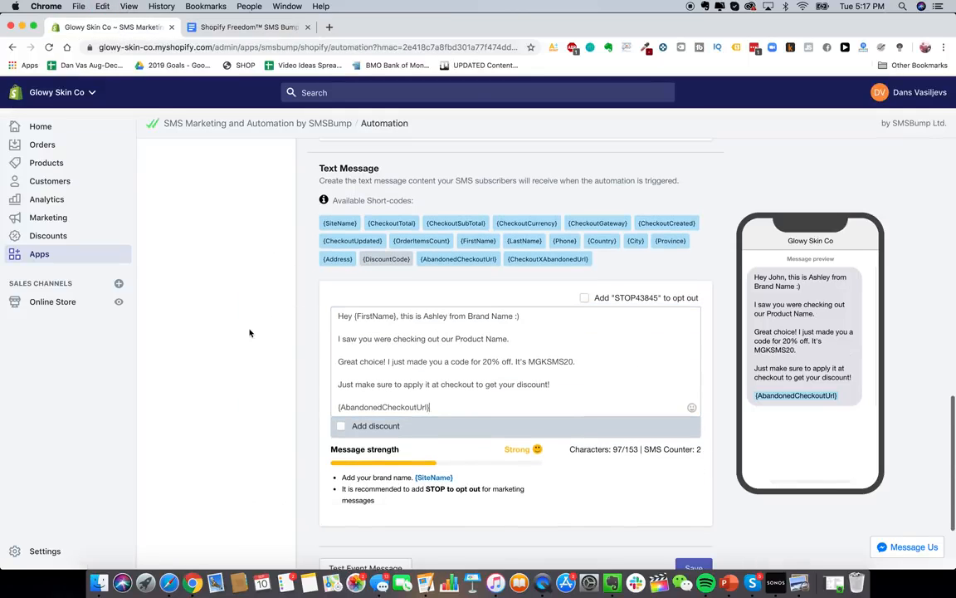
- Skip adding a discount code and save the abandoned-cart text automation
click(340, 425)
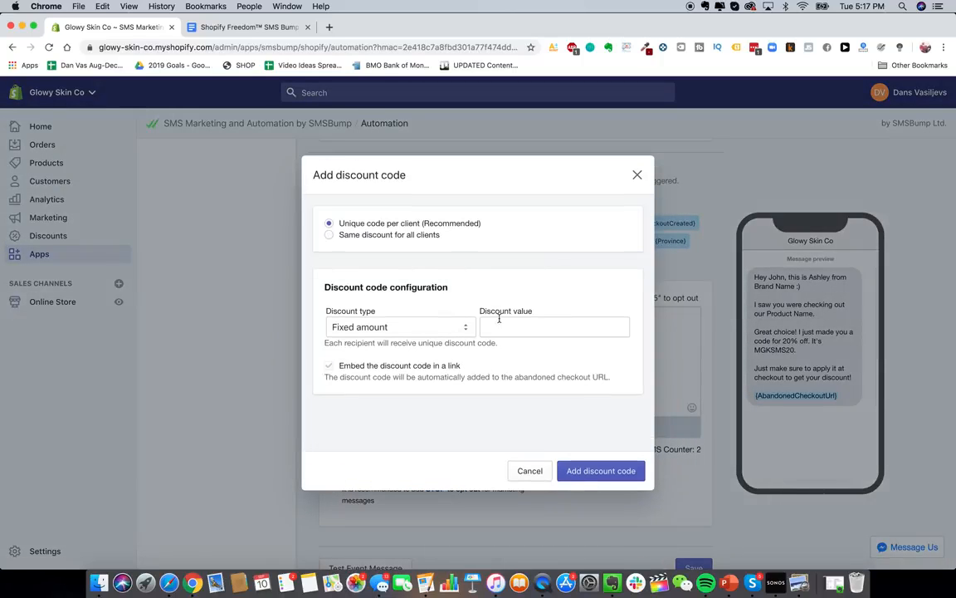
click(637, 174)
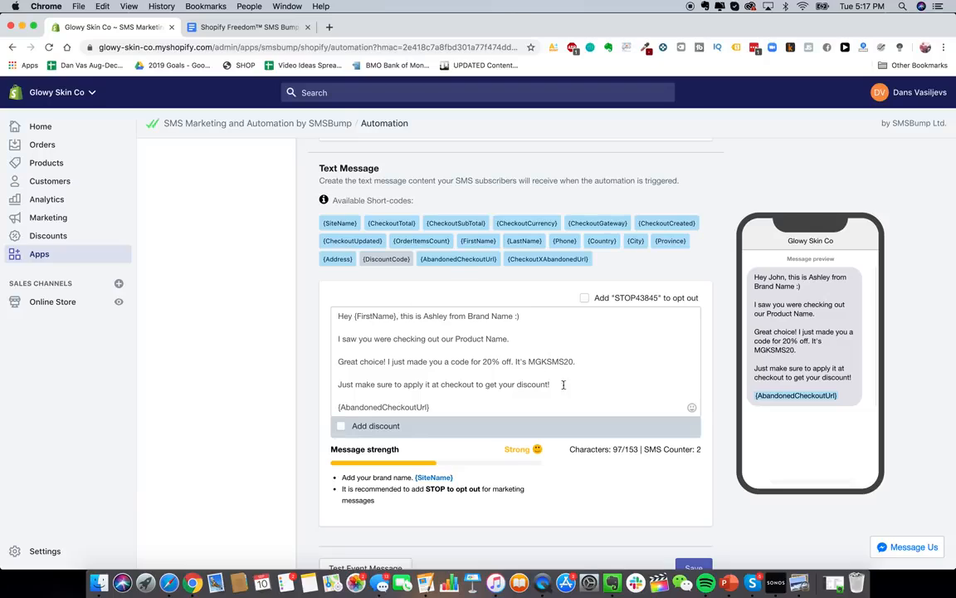
double_click(479, 316)
click(472, 351)
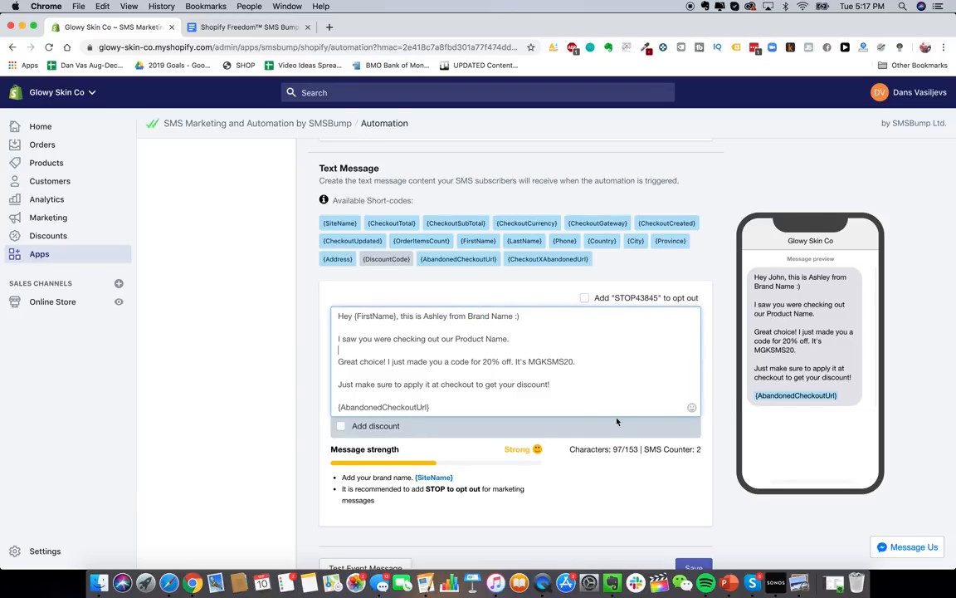
scroll(616, 421, down, 2)
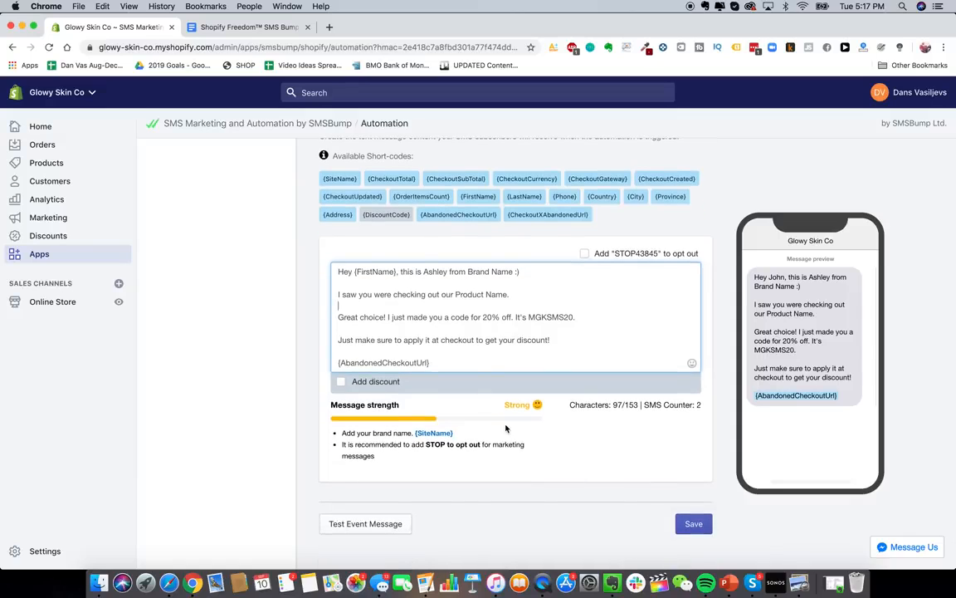
scroll(506, 429, up, 1)
scroll(531, 432, down, 3)
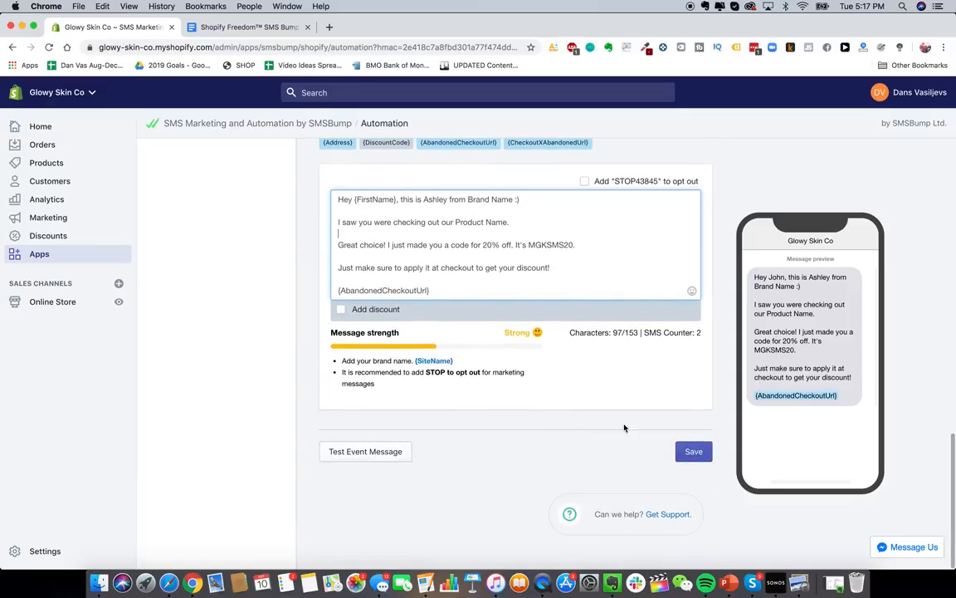
click(692, 446)
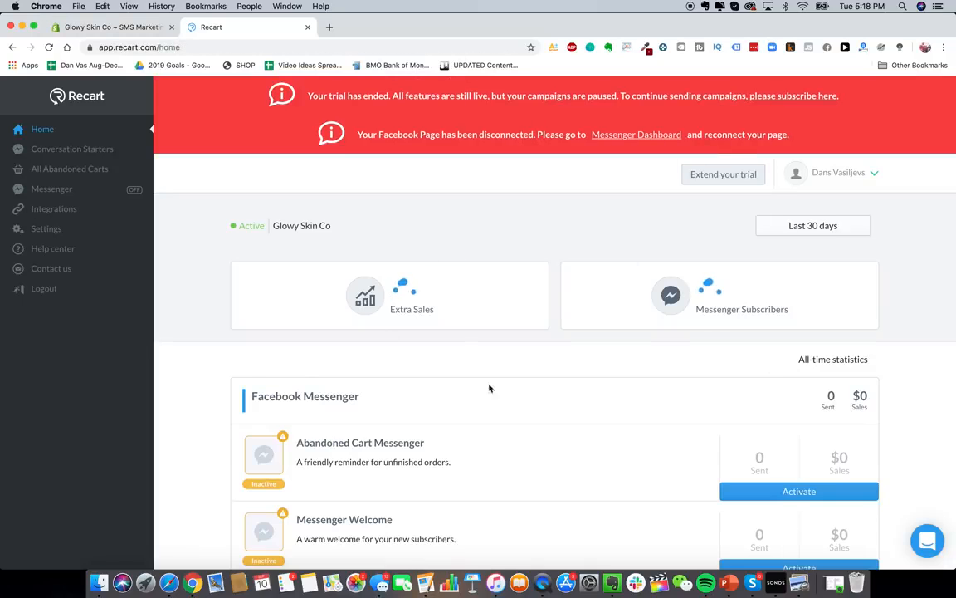
- Open the Abandoned Cart Messenger campaign from the Recart dashboard
scroll(498, 406, down, 1)
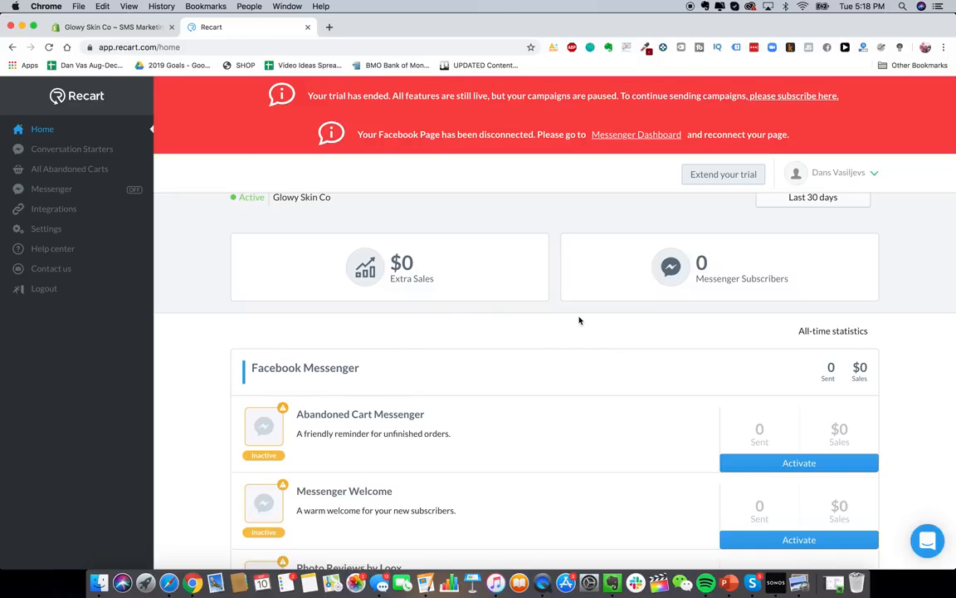
scroll(596, 349, down, 1)
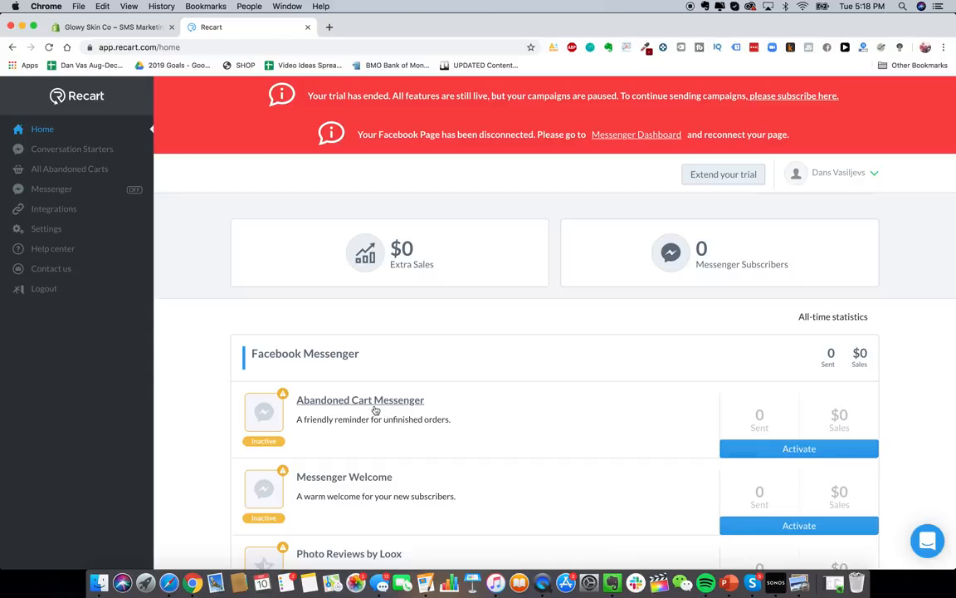
click(319, 401)
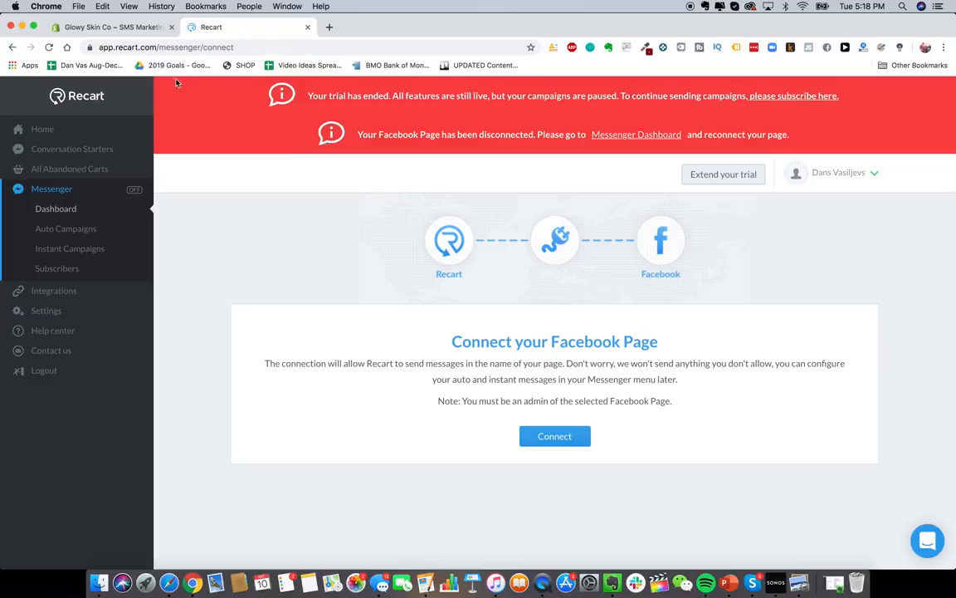
- Switch back to the Glowy Skin Co Shopify admin Apps page
click(130, 30)
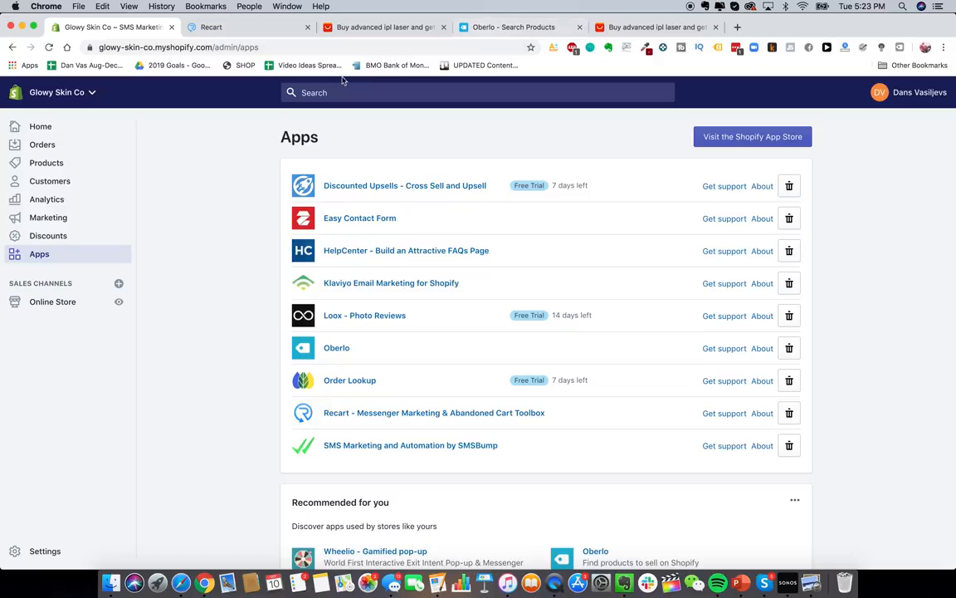
- Send the US $40.23 AliExpress laser epilator to the Oberlo import list, then return to the dashboard
click(453, 29)
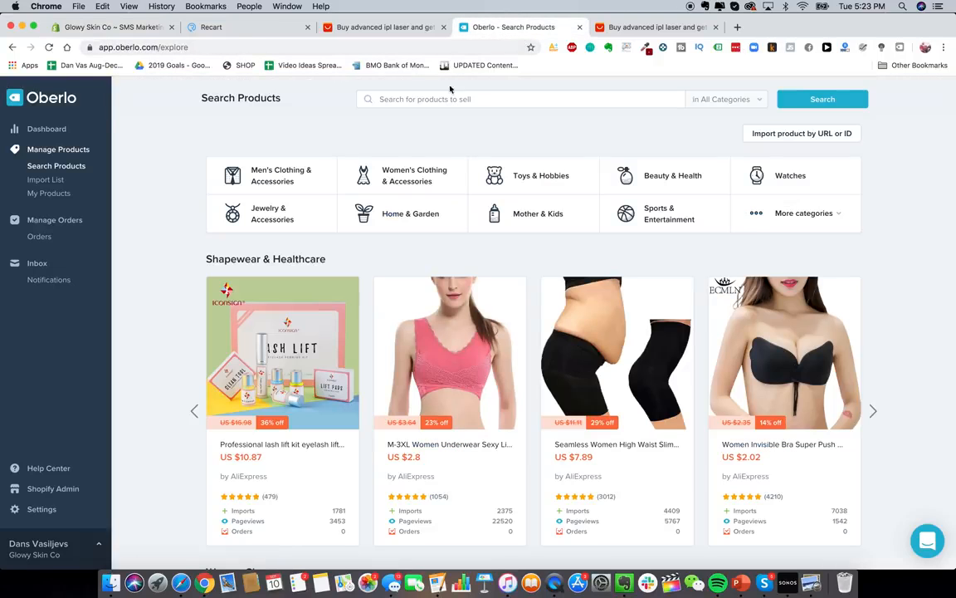
click(46, 128)
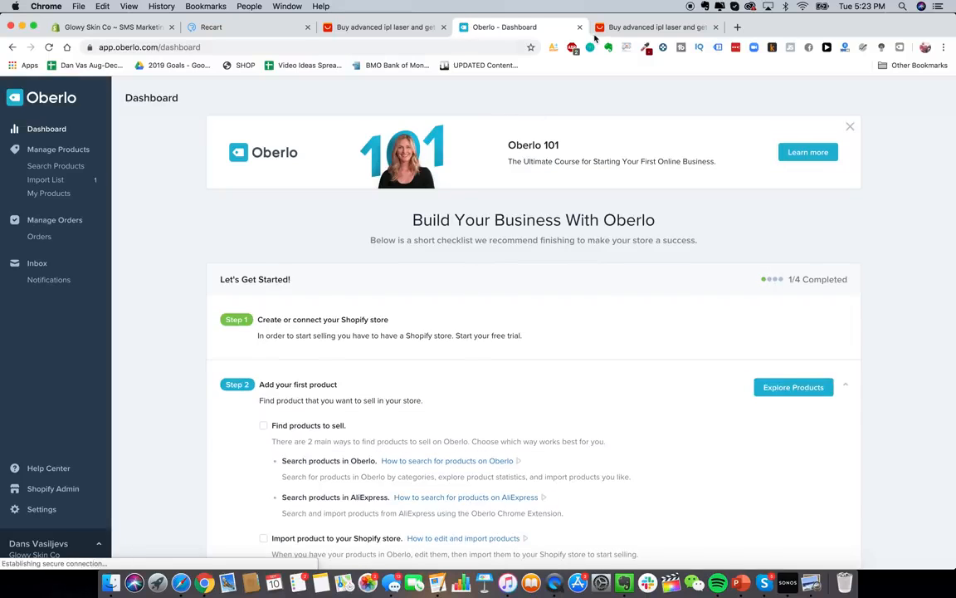
click(604, 29)
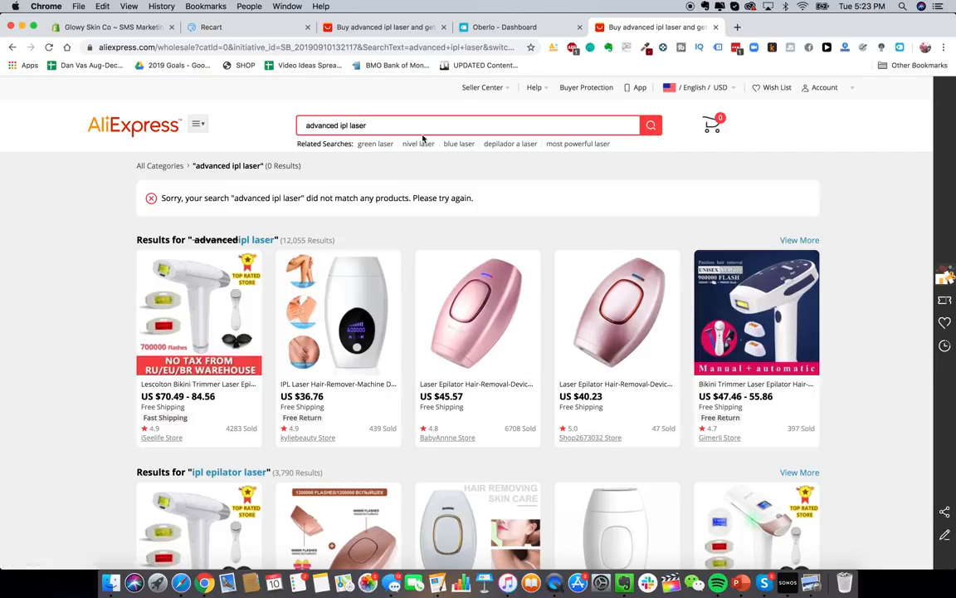
click(589, 307)
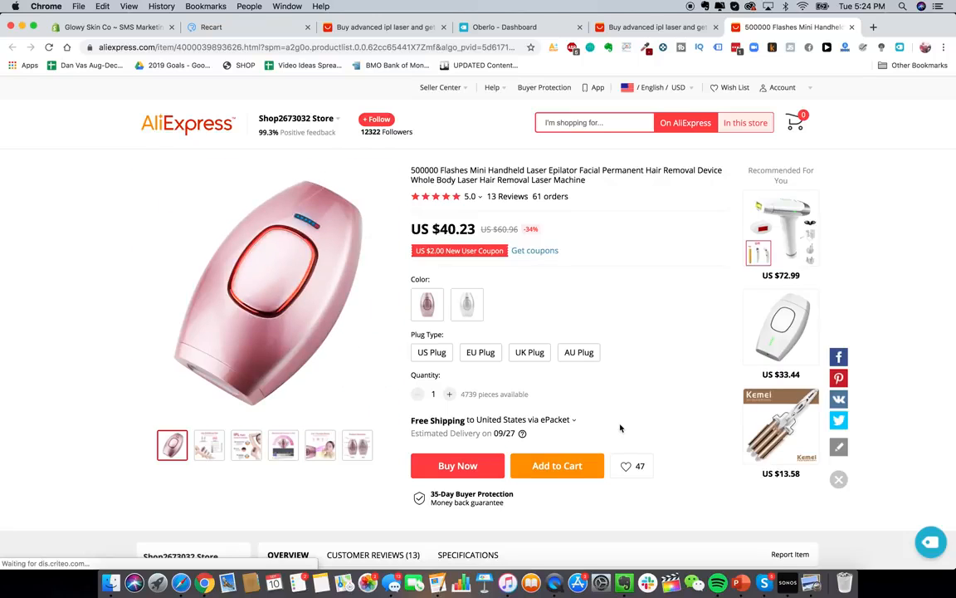
click(929, 542)
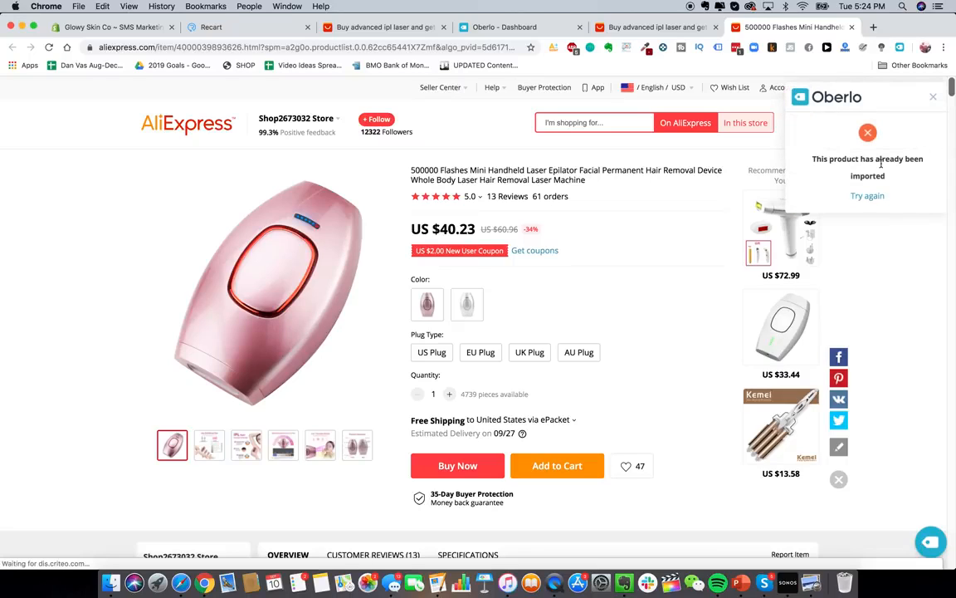
click(931, 97)
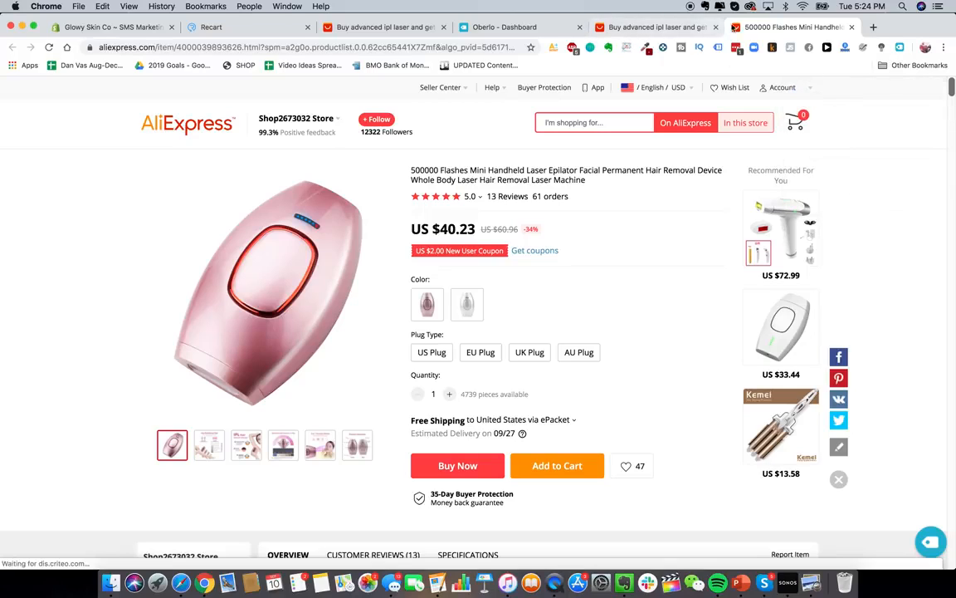
click(900, 47)
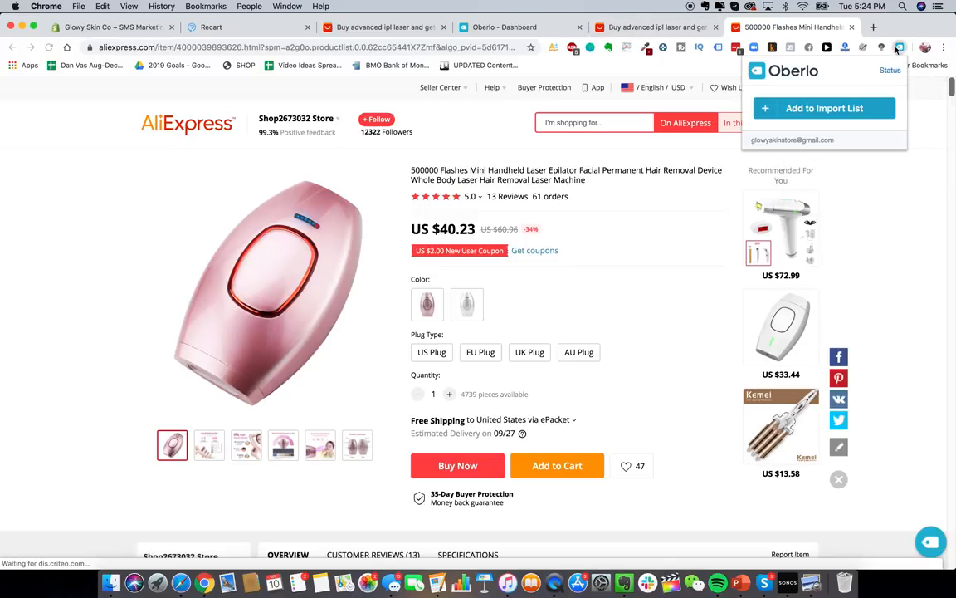
click(837, 112)
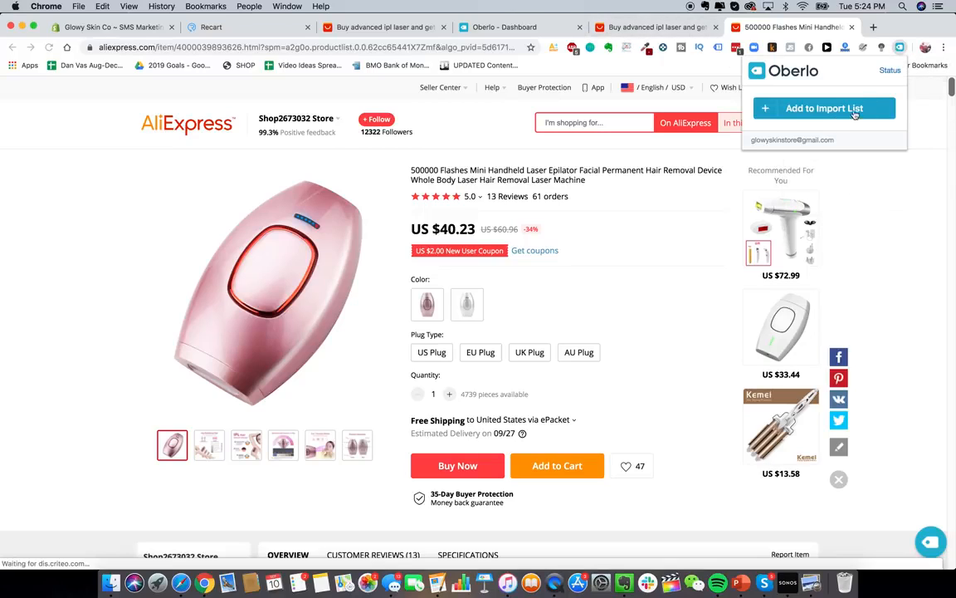
click(520, 32)
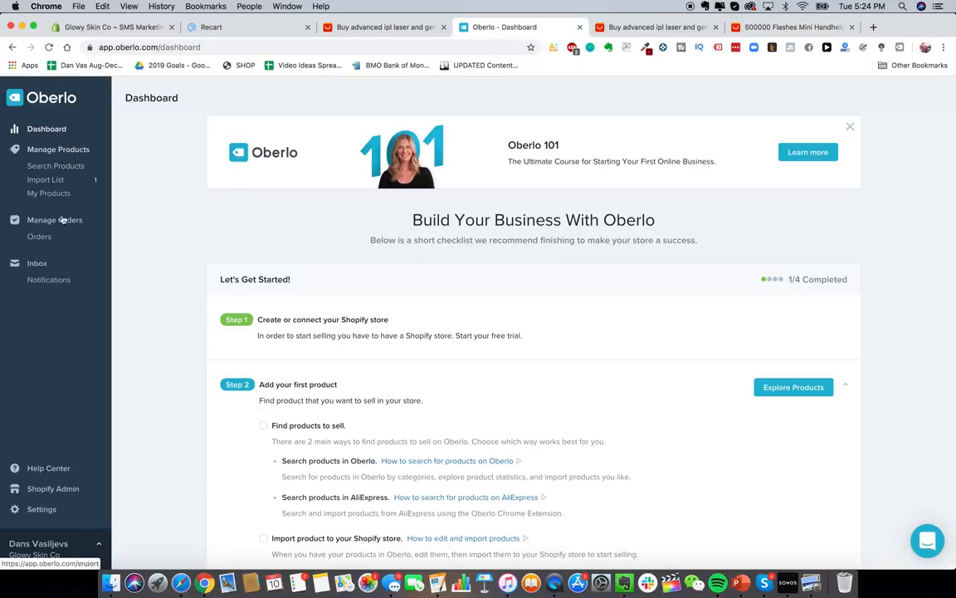
- Open the Oberlo import list and retitle the product 'Glowy Skin Advanced Laser Hair IPL Removal Device'
click(47, 131)
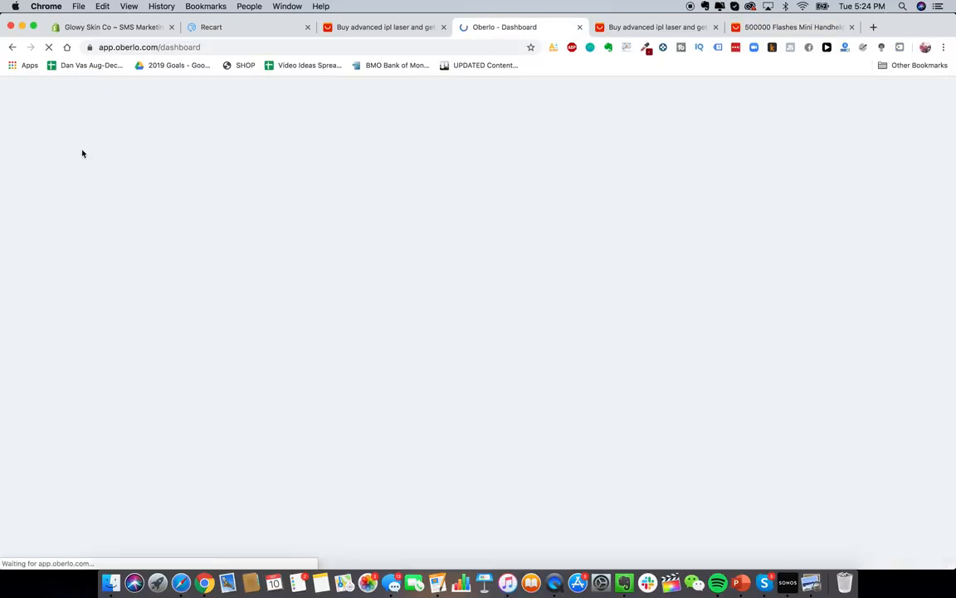
scroll(188, 237, down, 4)
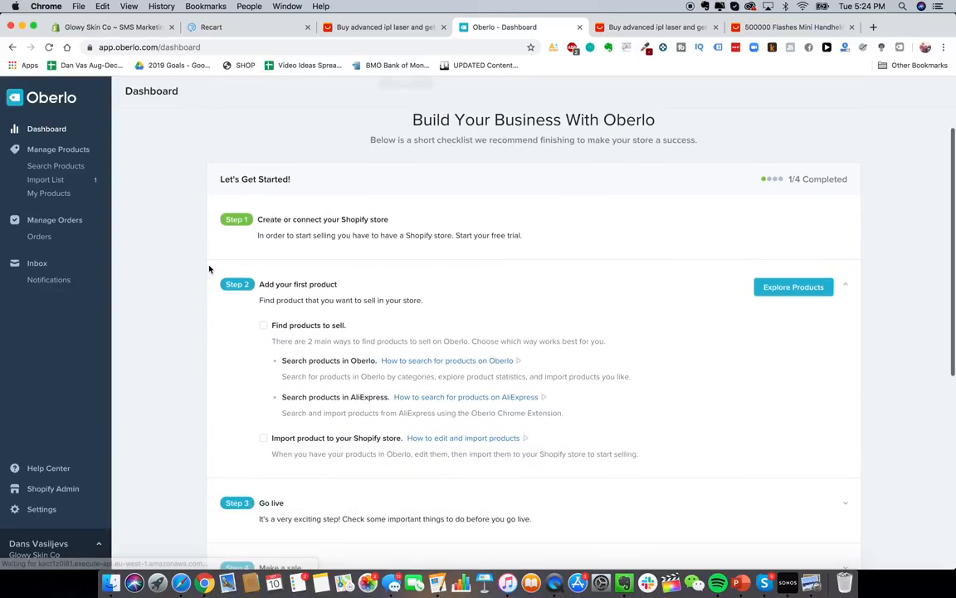
scroll(201, 297, up, 5)
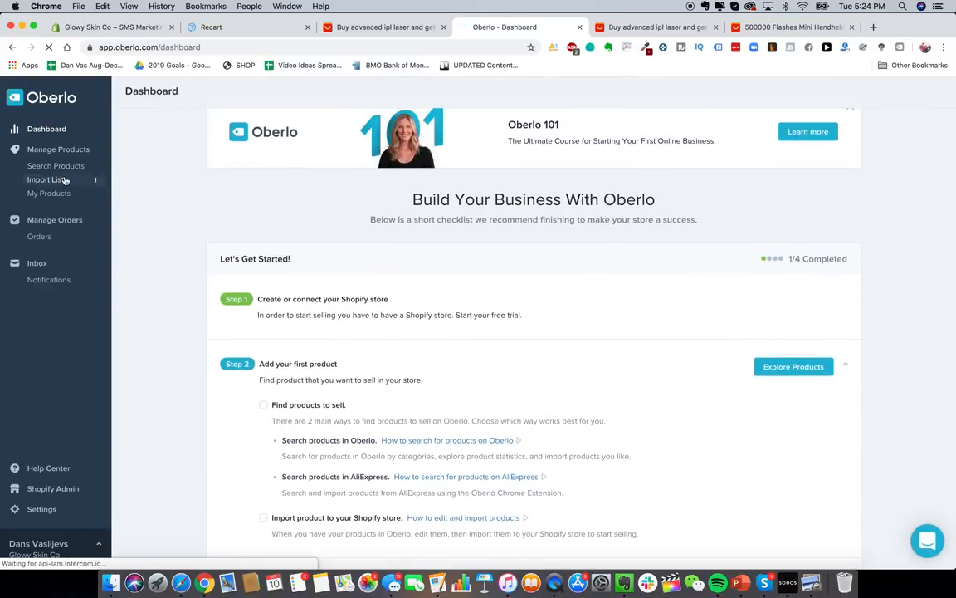
click(90, 179)
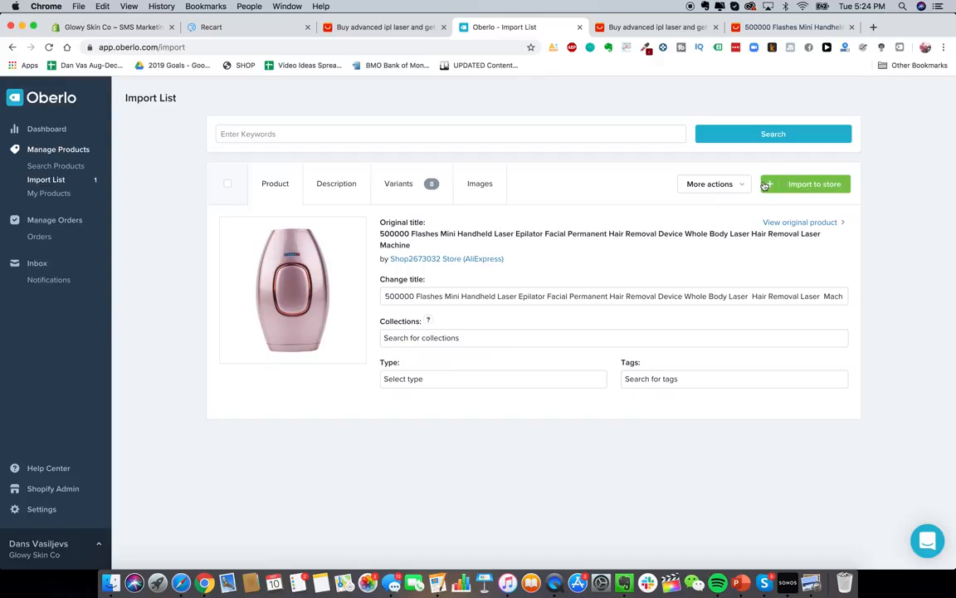
triple_click(493, 296)
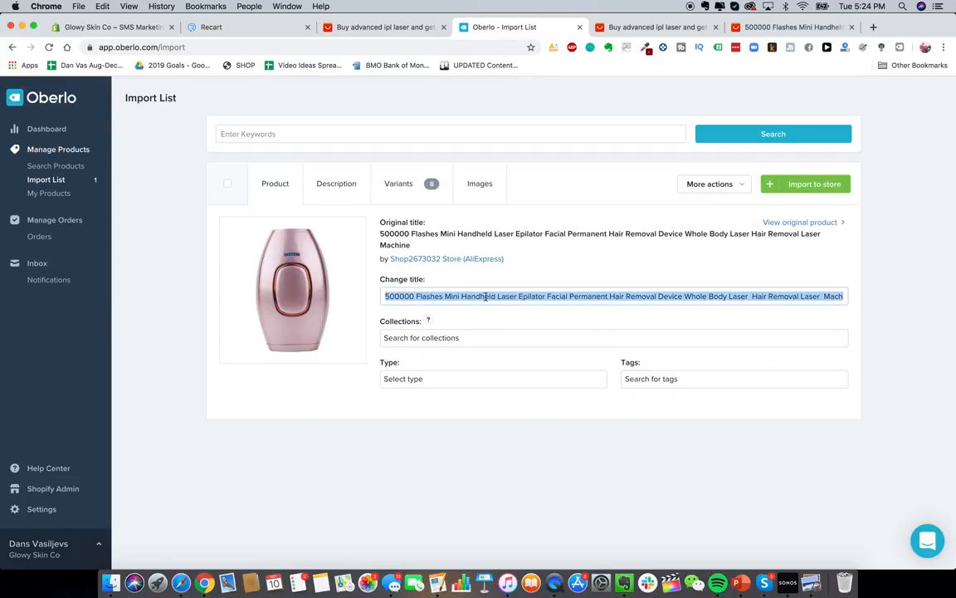
click(482, 297)
triple_click(430, 297)
text(Glowy Skin A)
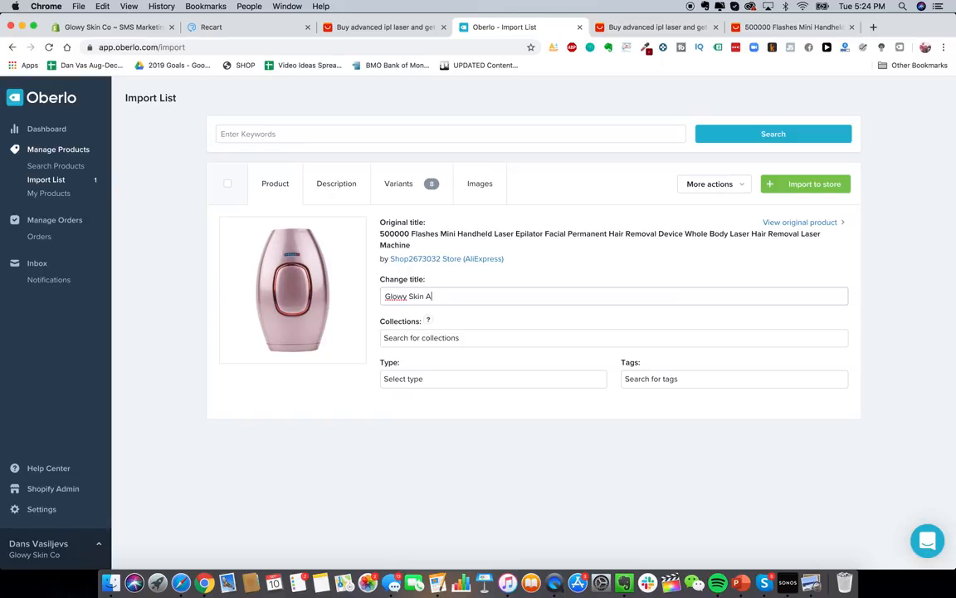
text(dvanced Laser Hair IPL Removal Devi)
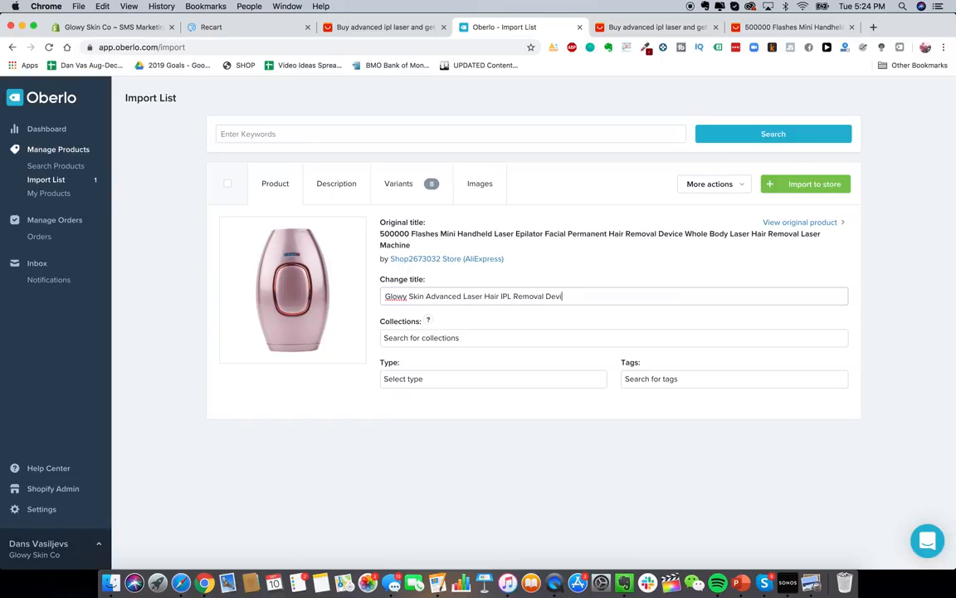
text(ce)
- Look over the product description, then review its 8 variants priced at US$80.46
click(335, 185)
scroll(366, 297, down, 3)
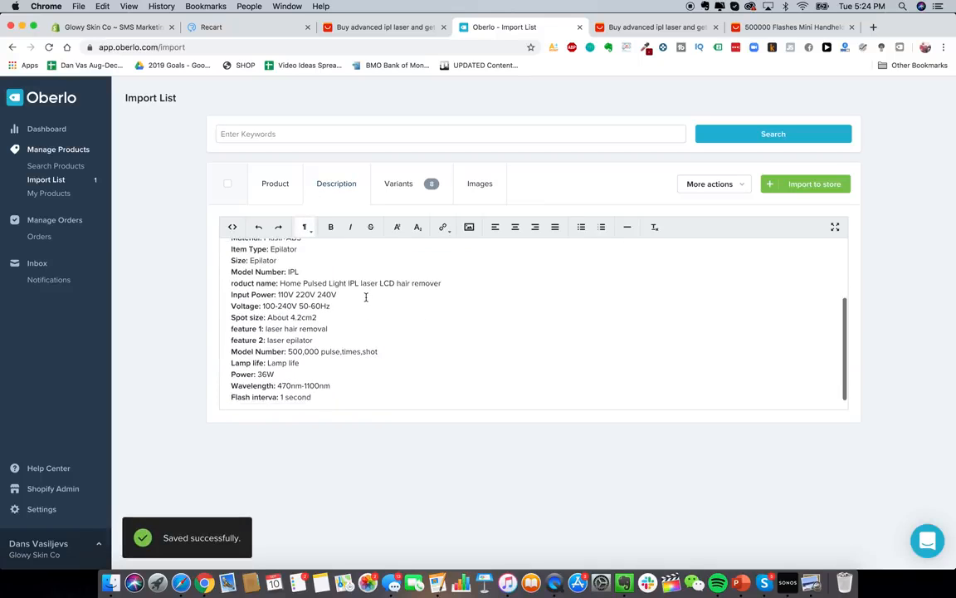
scroll(367, 297, up, 3)
drag(367, 296, 366, 402)
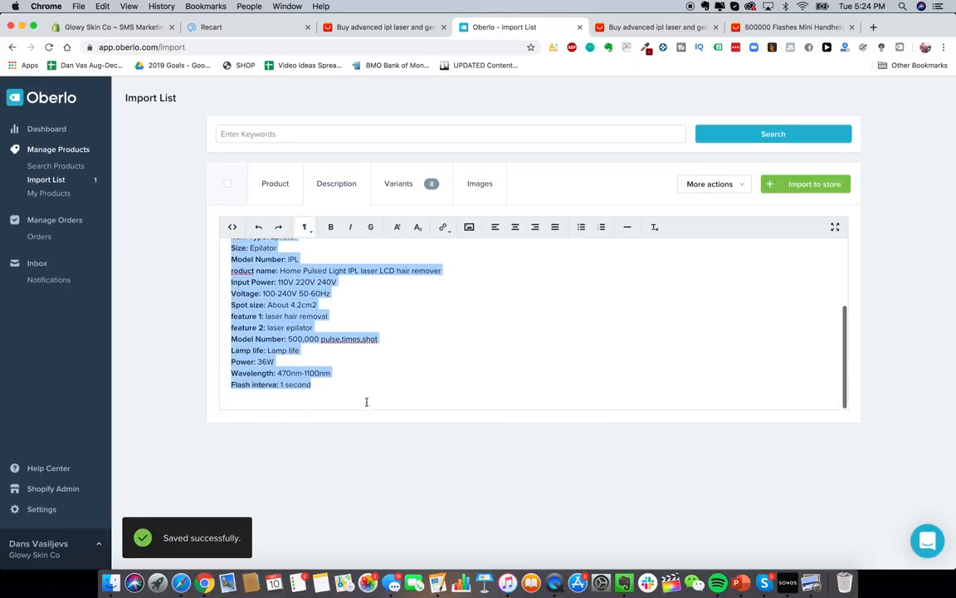
scroll(367, 352, up, 3)
click(277, 286)
drag(268, 267, 376, 414)
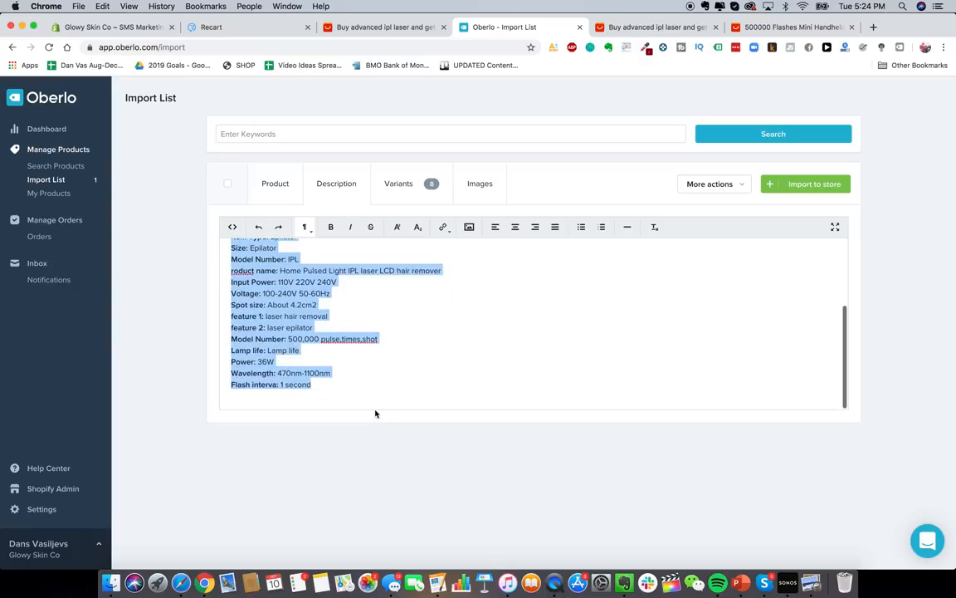
click(430, 183)
scroll(493, 305, down, 5)
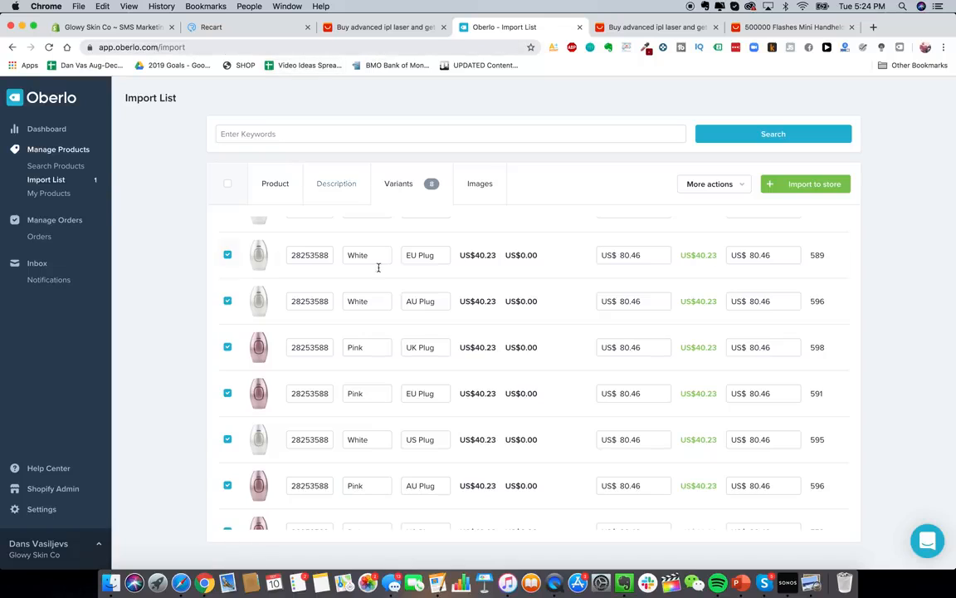
scroll(379, 268, down, 2)
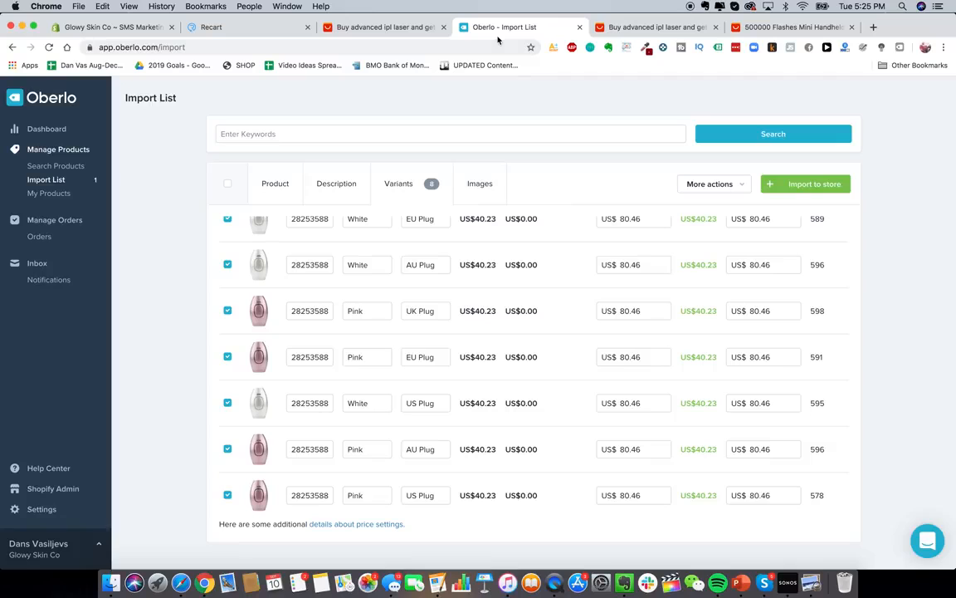
click(86, 26)
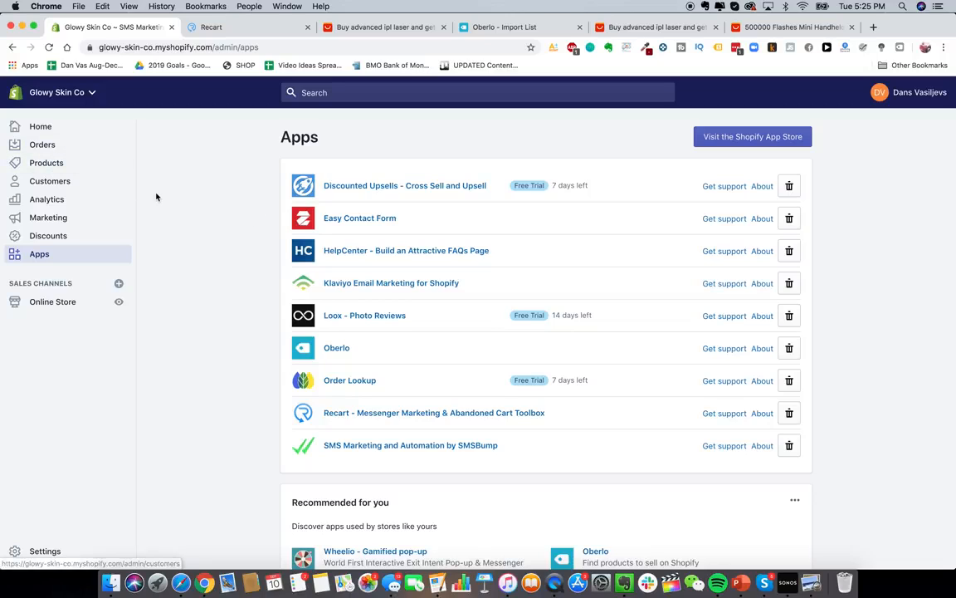
- Open the store's Orders page in Shopify admin
click(78, 149)
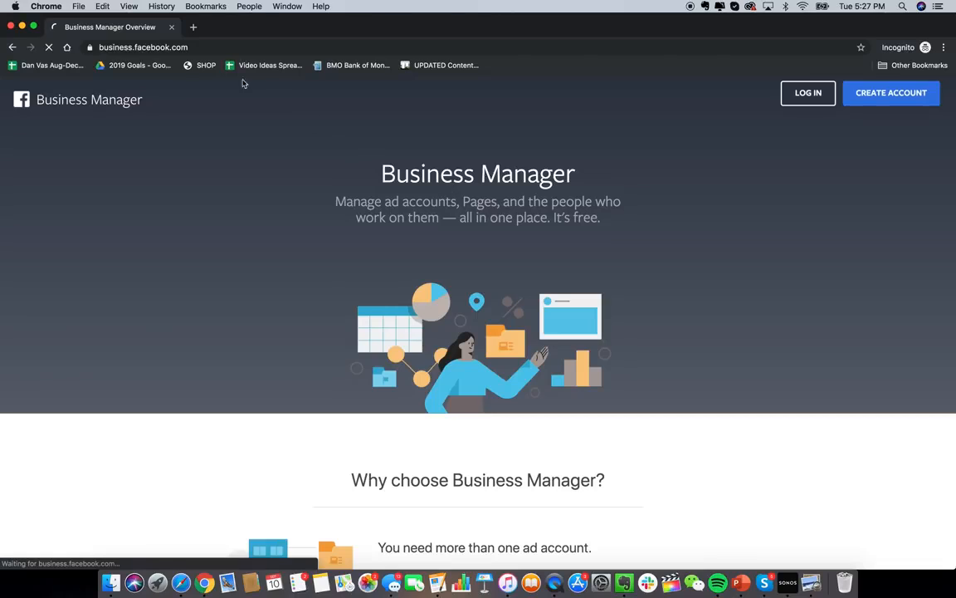
- Reload Business Manager and expand All Tools from the navigation menu
click(129, 48)
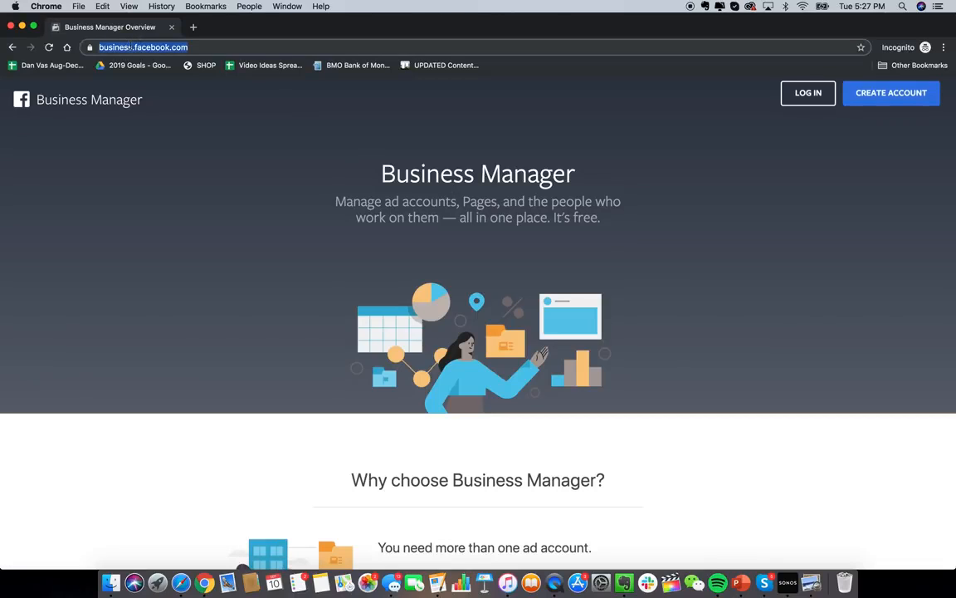
key(Return)
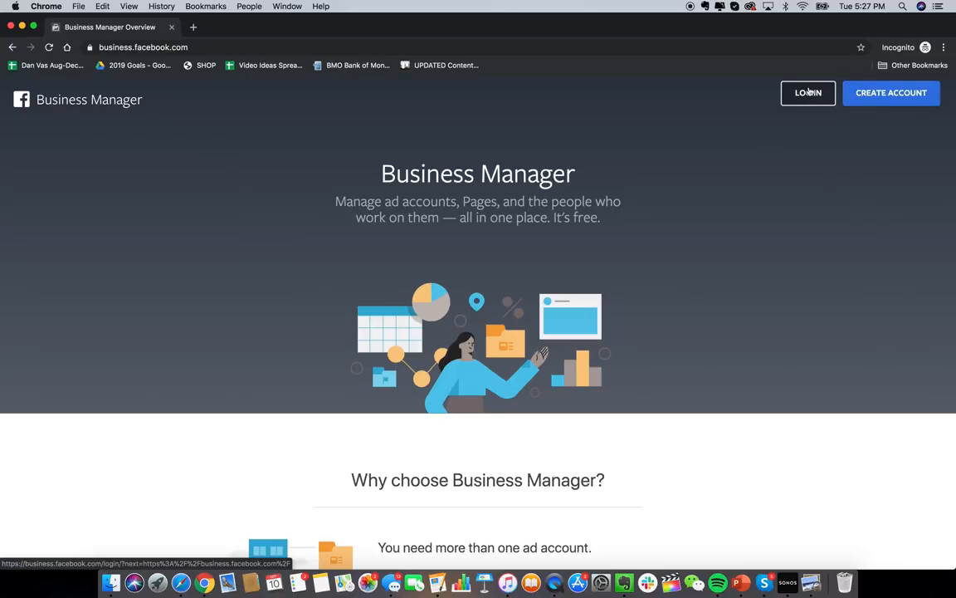
scroll(704, 351, down, 2)
scroll(704, 351, up, 2)
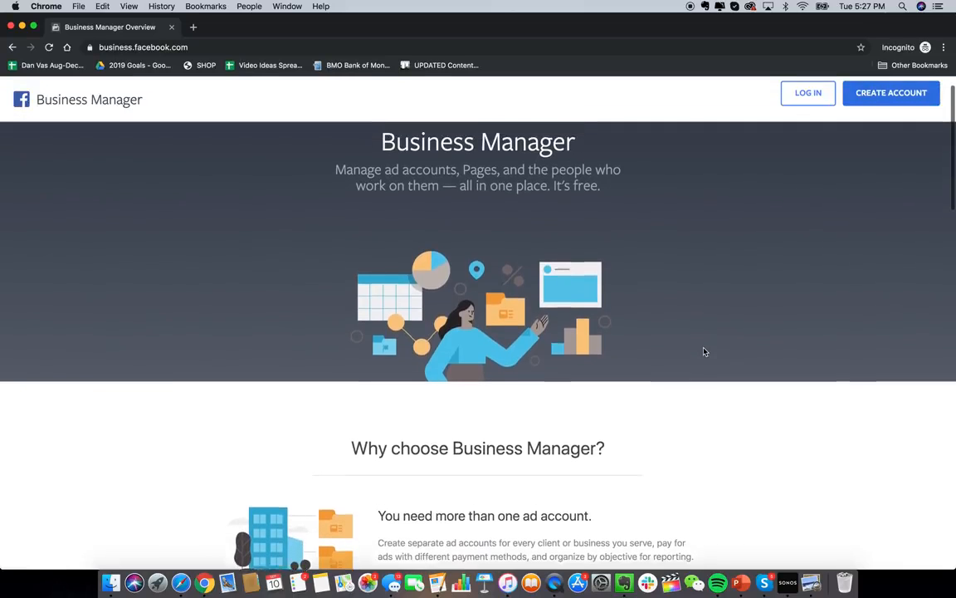
scroll(704, 351, down, 2)
scroll(704, 351, up, 2)
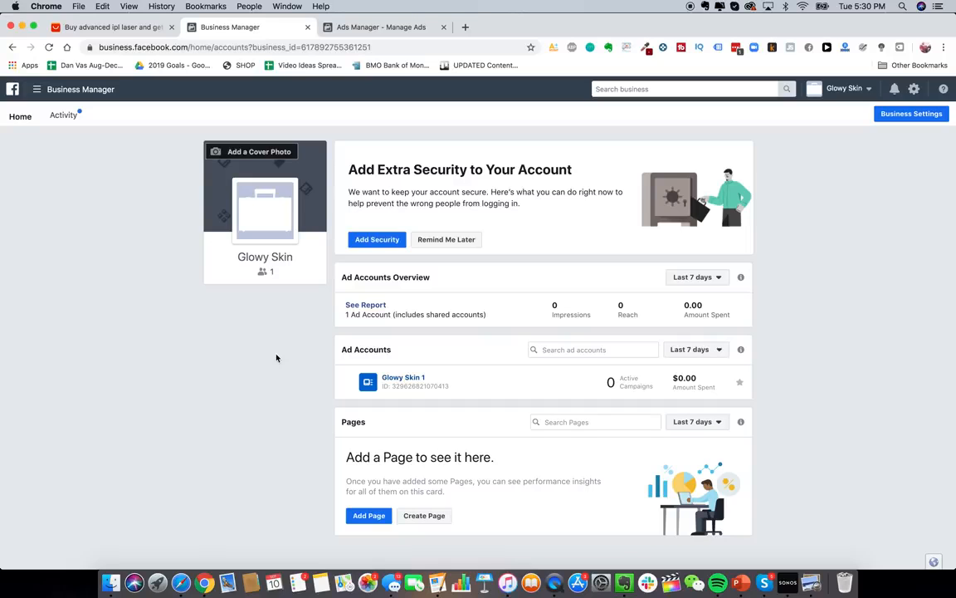
click(92, 89)
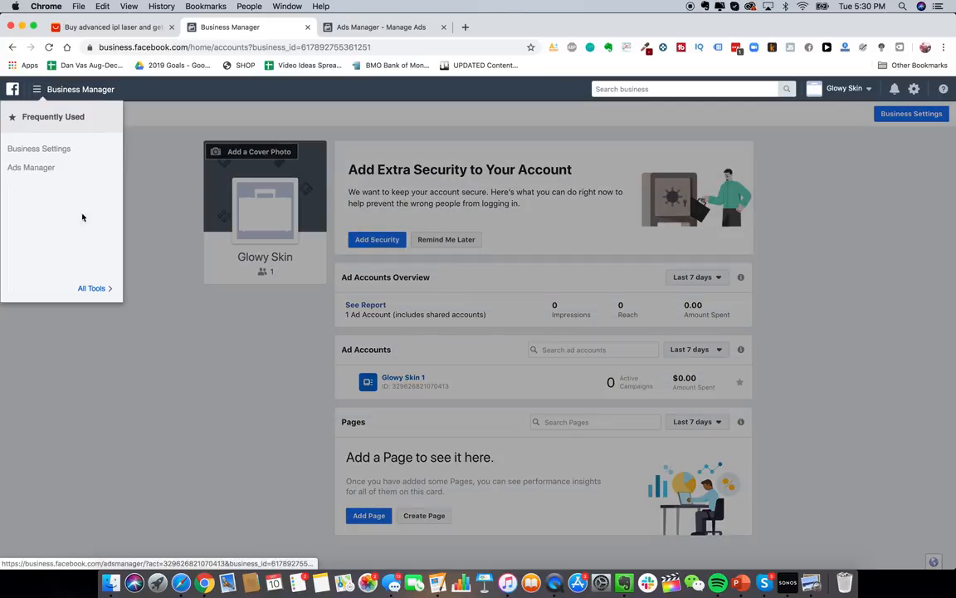
click(90, 289)
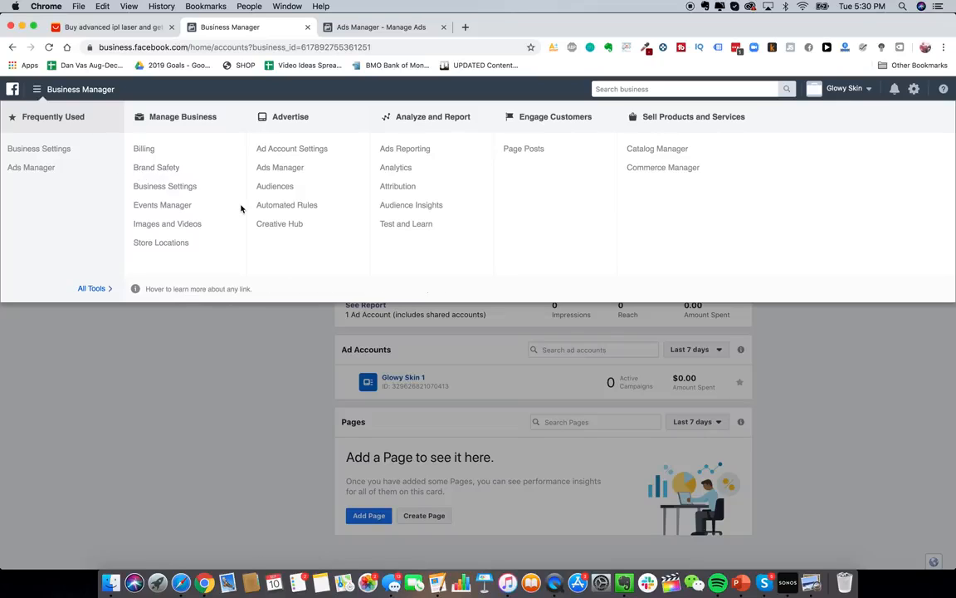
- Open Audience Insights in a new tab, starting from Everyone on Facebook
right_click(429, 207)
click(430, 209)
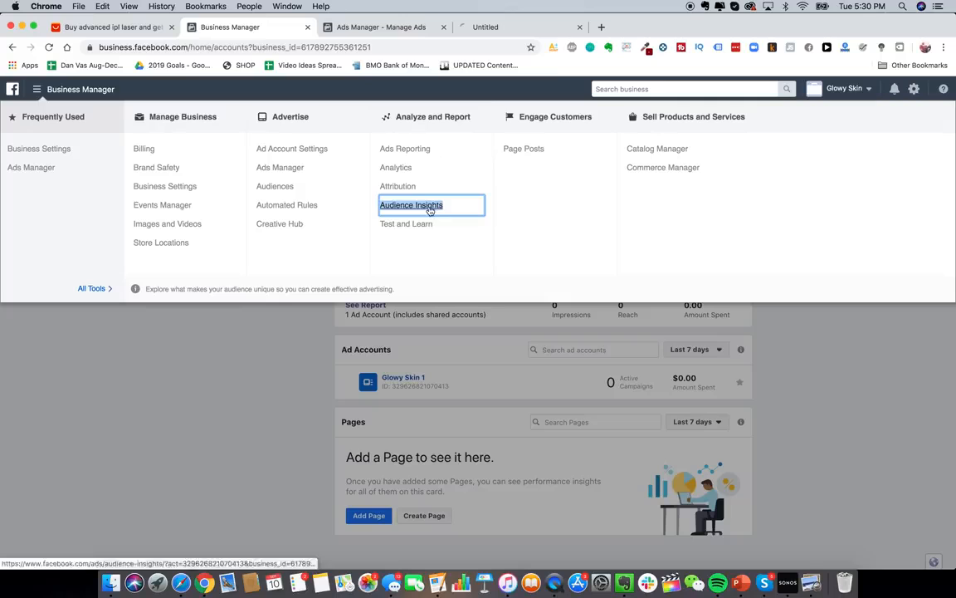
click(518, 28)
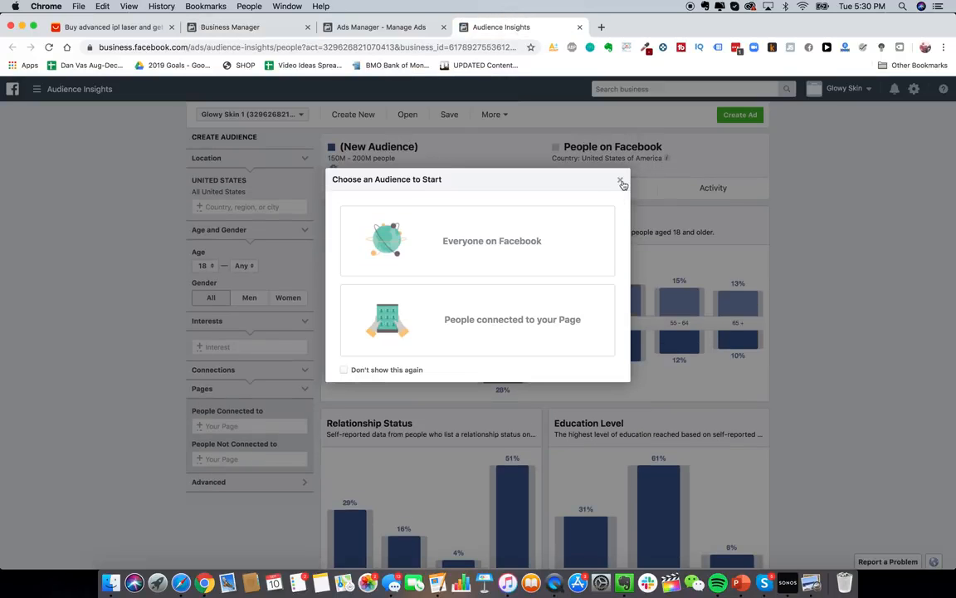
click(546, 250)
click(481, 204)
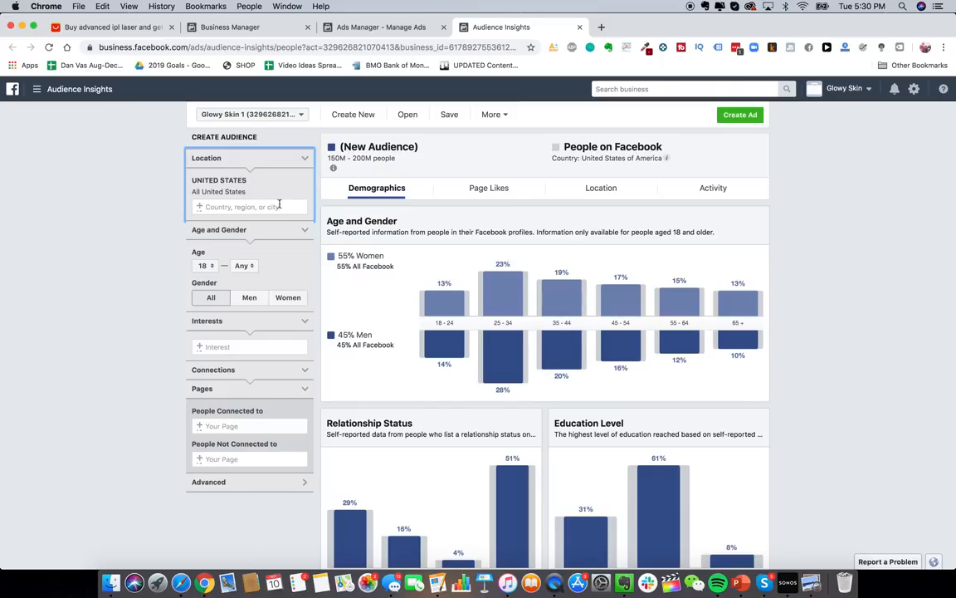
- Add Australia, United Kingdom and Canada as audience locations
click(246, 344)
click(219, 207)
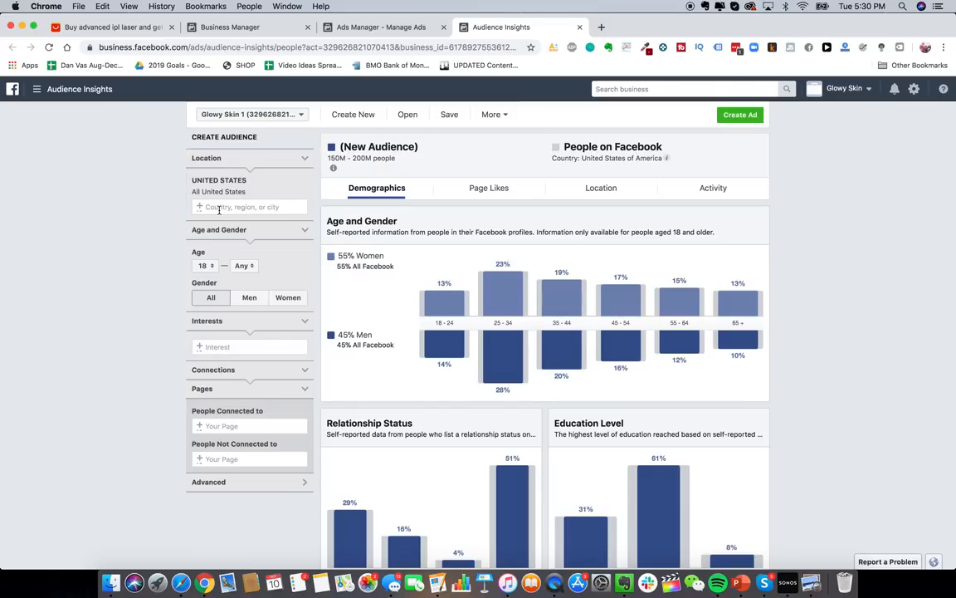
text(australia)
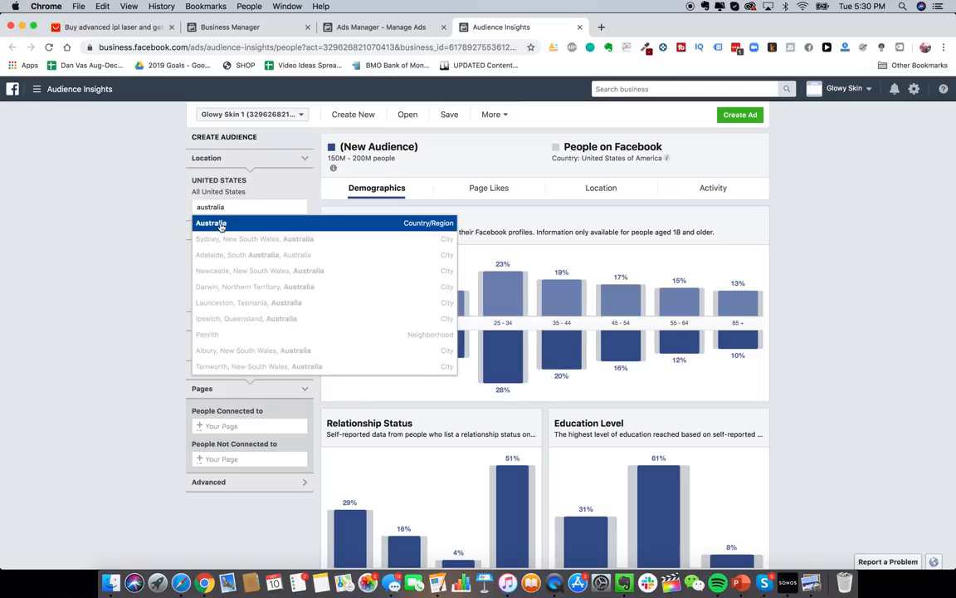
key(Return)
text(united k)
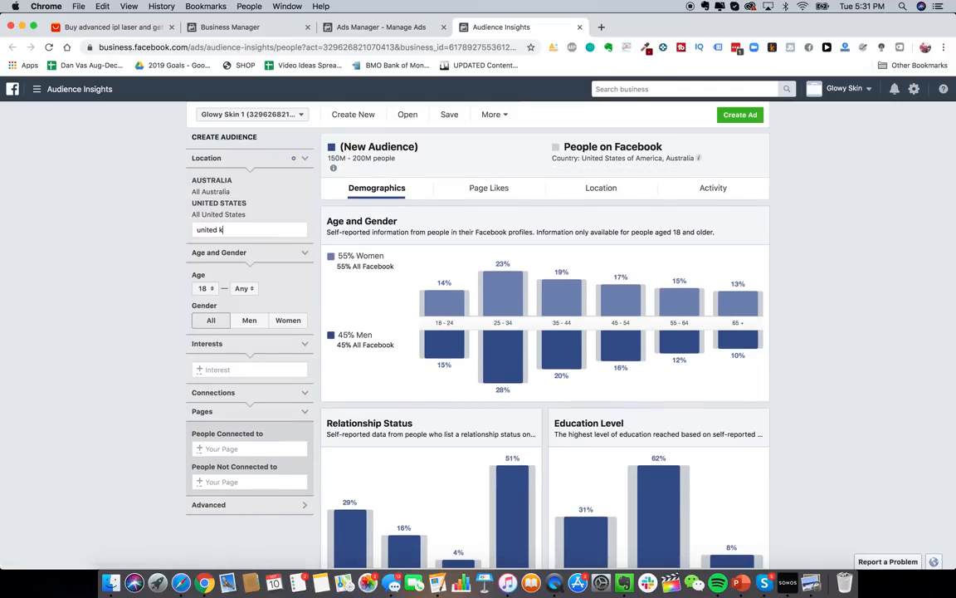
key(Return)
text(canada)
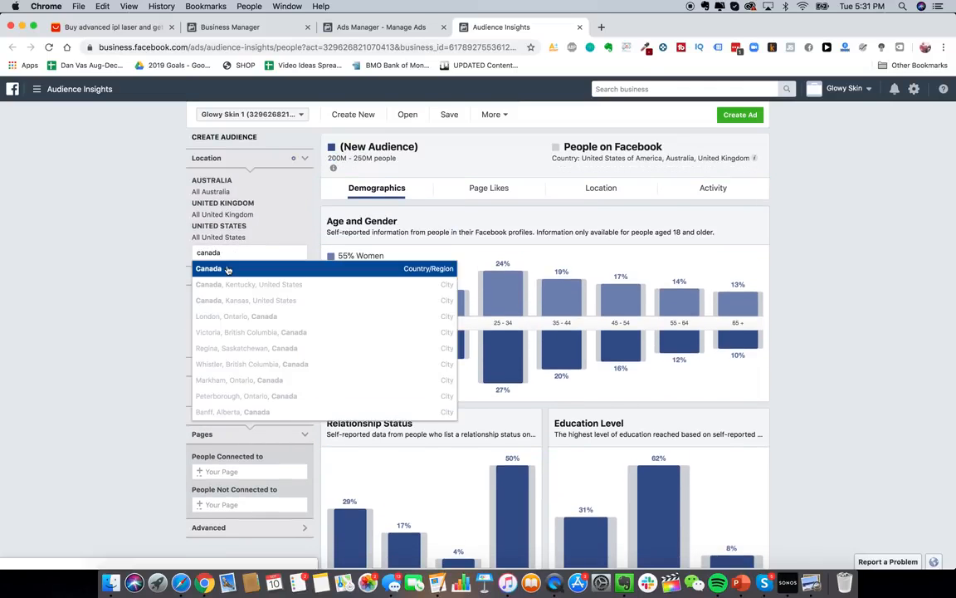
click(227, 270)
scroll(206, 362, down, 1)
- Add Hair removal as an interest and view the audience's Page Likes
click(233, 393)
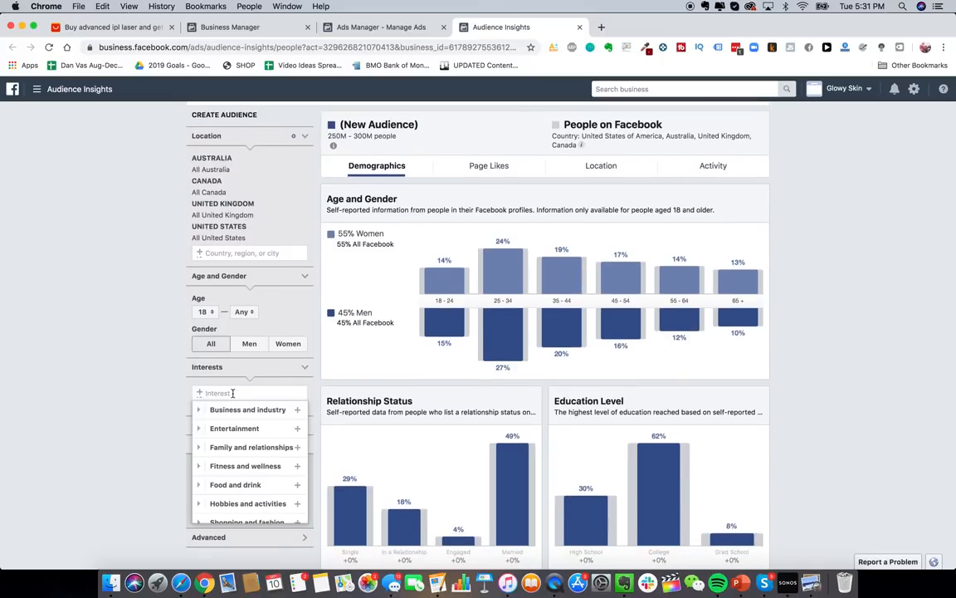
text(laser hair removal)
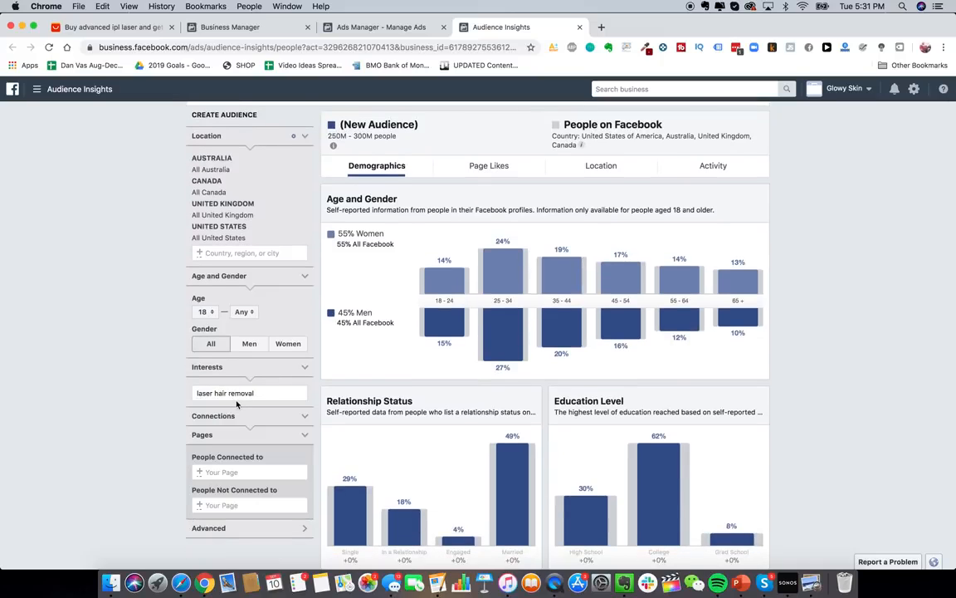
key(BackSpace)
key(BackSpace)
key(BackSpace)
key(BackSpace)
key(BackSpace)
key(BackSpace)
key(BackSpace)
key(BackSpace)
key(BackSpace)
key(BackSpace)
key(BackSpace)
key(BackSpace)
text(removal)
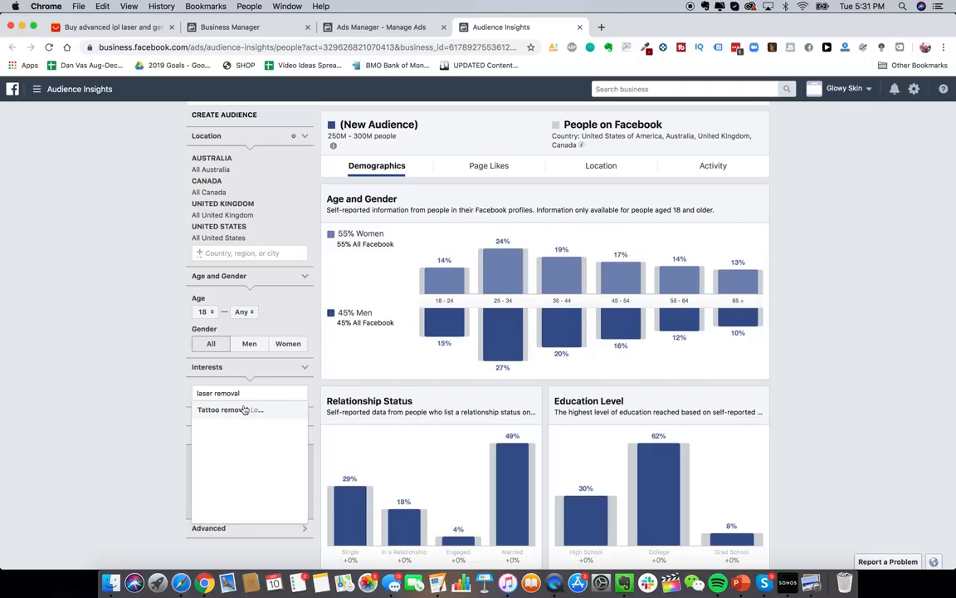
key(super+a)
text(hair removal)
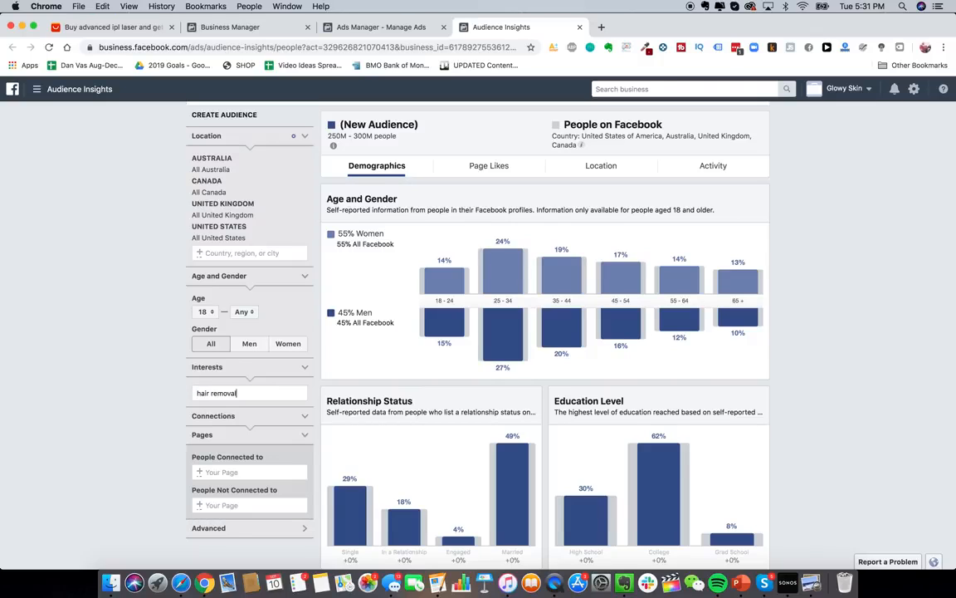
click(251, 414)
click(142, 374)
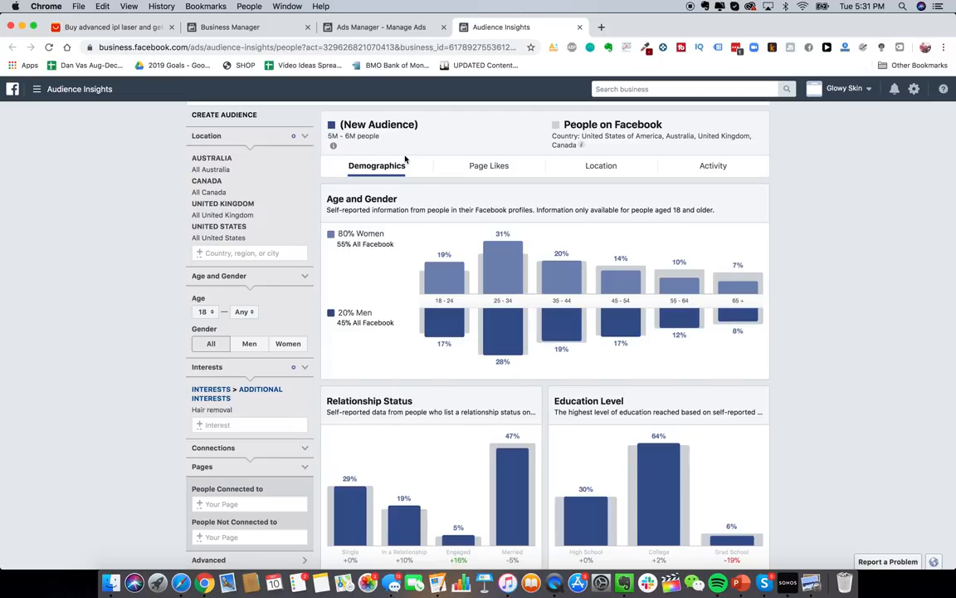
click(492, 166)
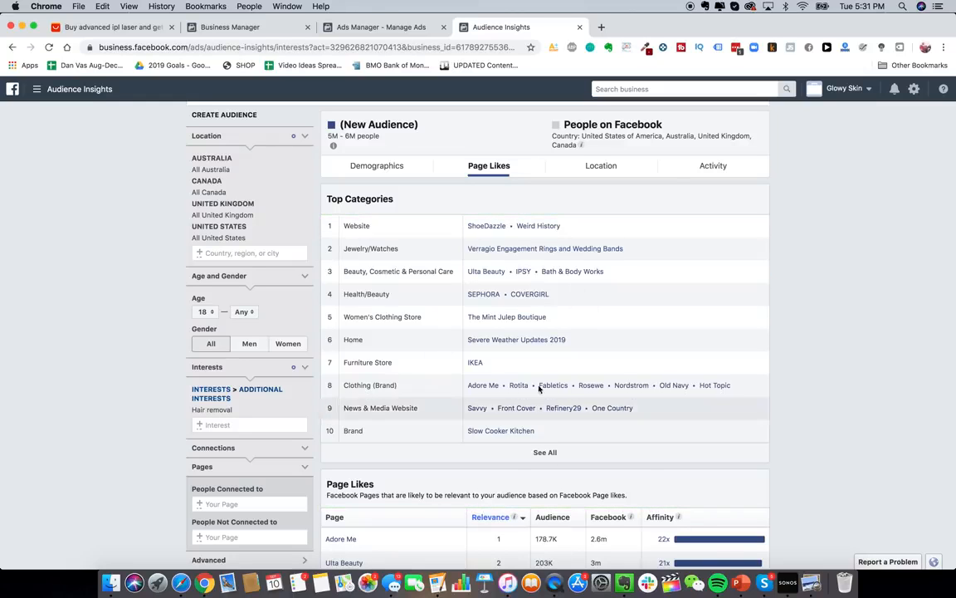
scroll(600, 357, down, 1)
scroll(600, 356, up, 2)
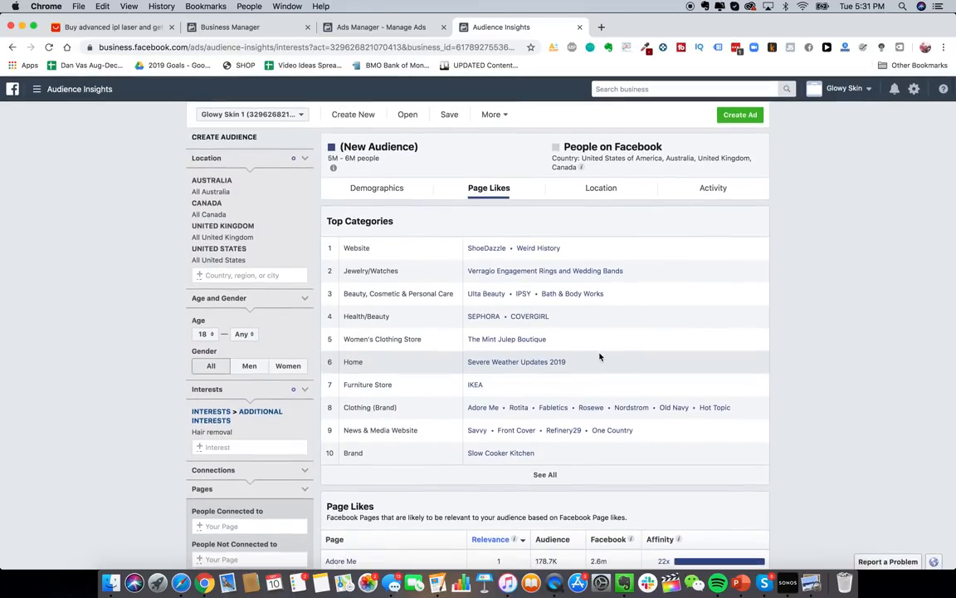
- Type Ulta Beauty, Bath & Body Works and Sephora into the Evernote Interests note
right_click(623, 586)
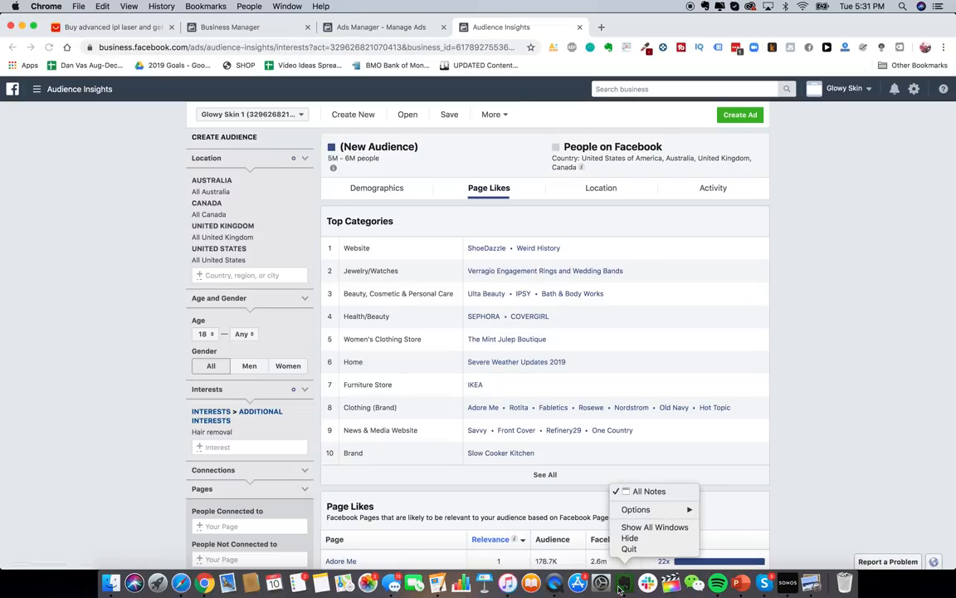
click(623, 587)
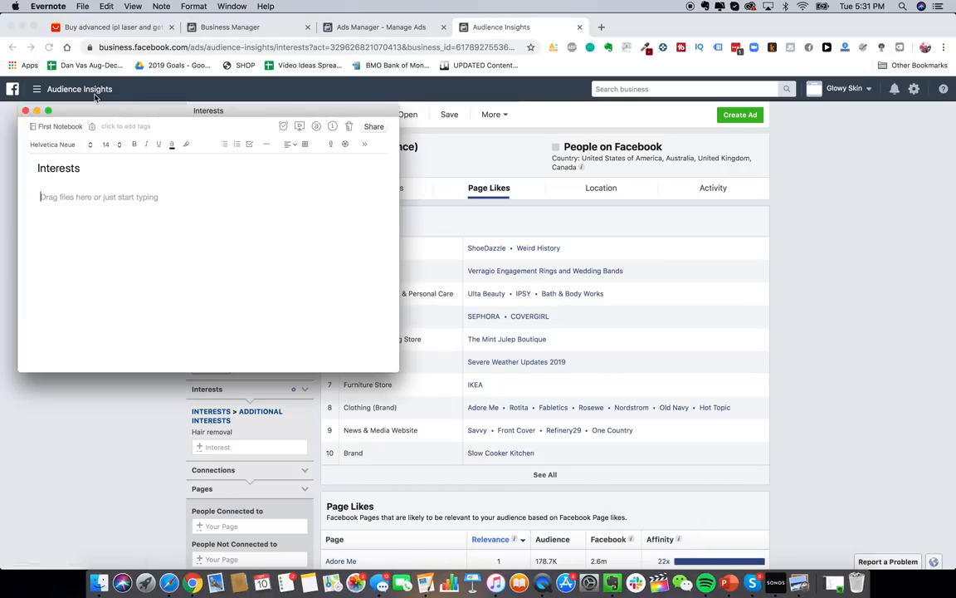
text(Ulta Beau)
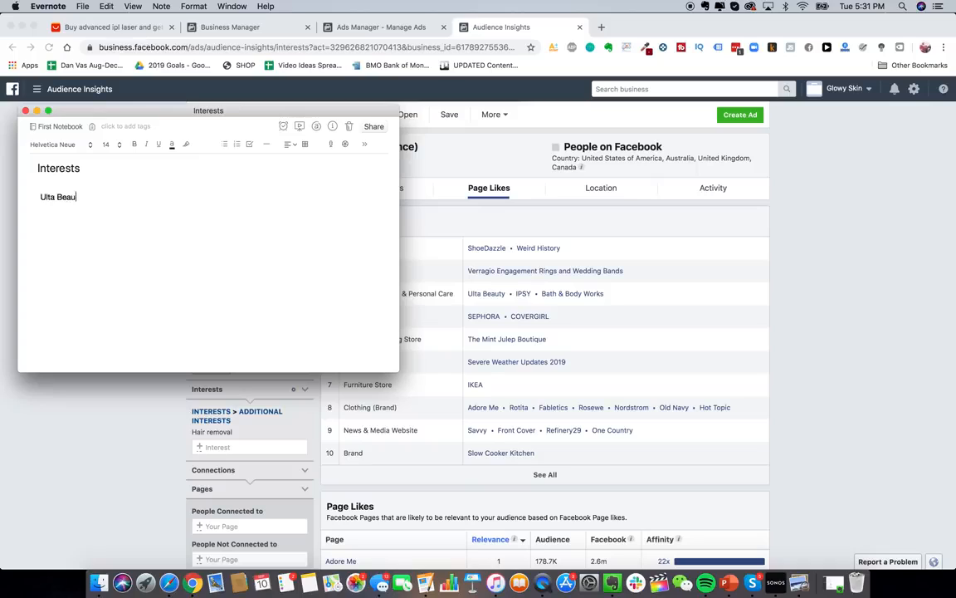
text(ty)
key(Return)
text(Bath & Body Works Sephora)
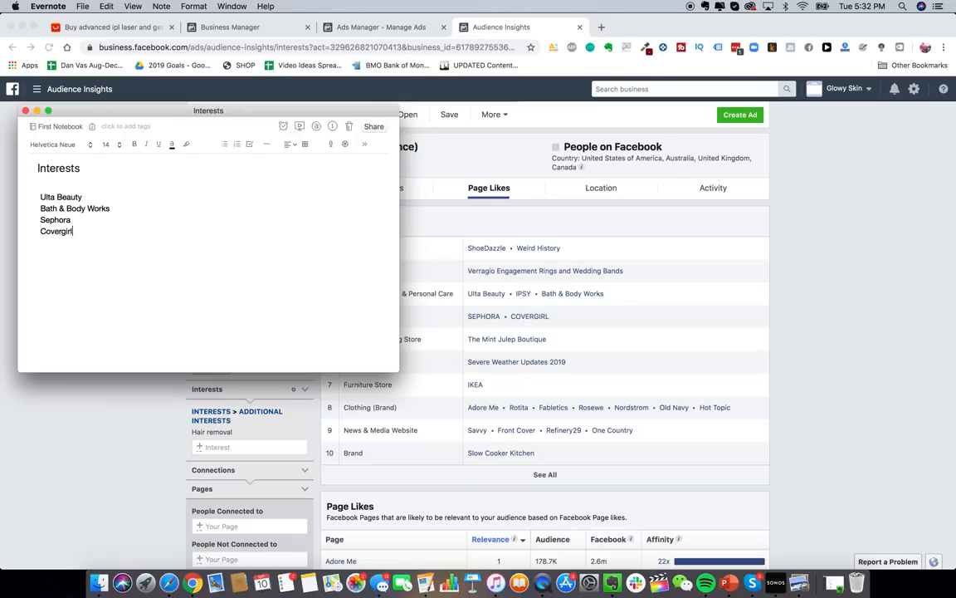
- Review the Hair removal audience's top cities, then its age and gender demographic charts
click(627, 337)
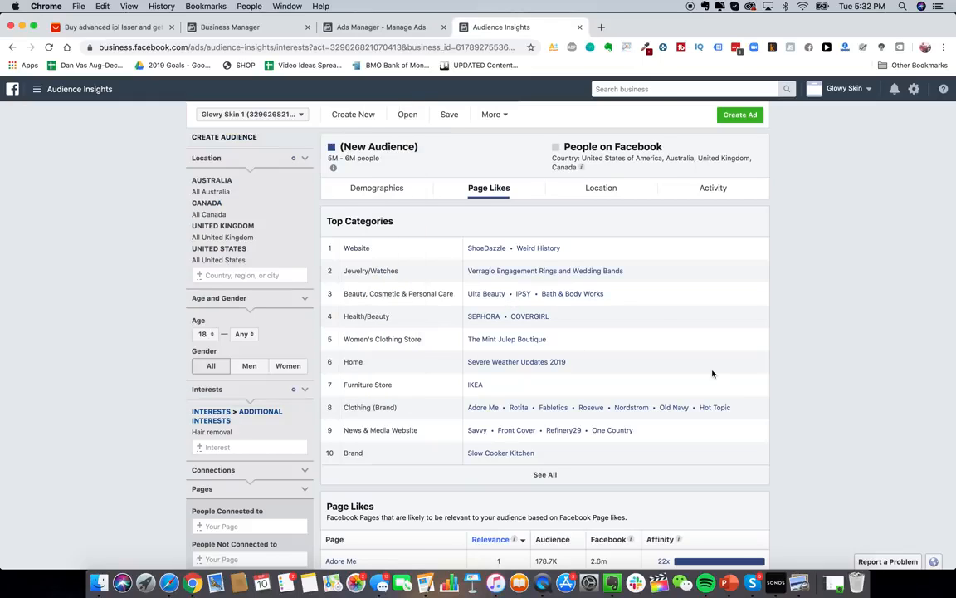
click(572, 195)
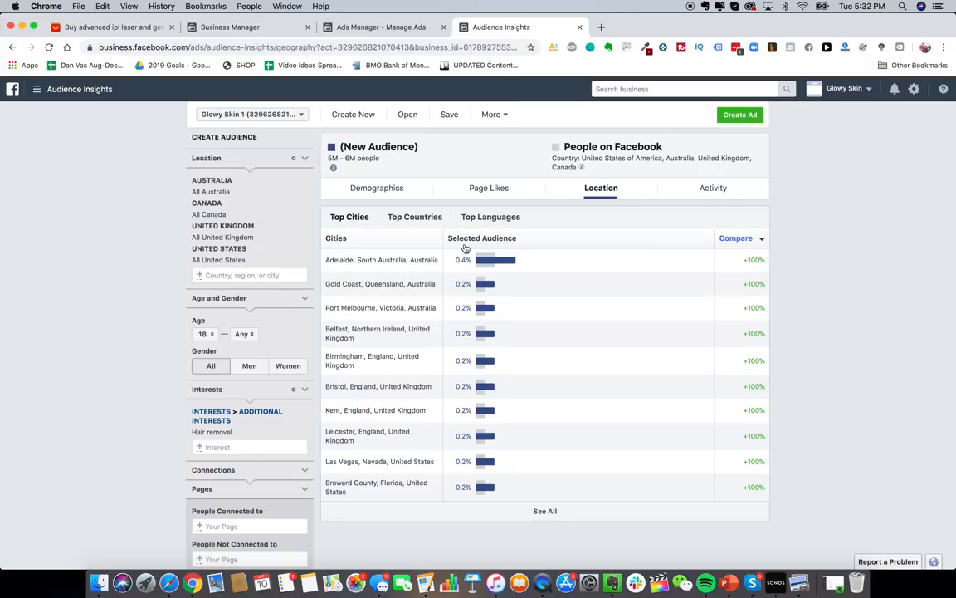
click(388, 186)
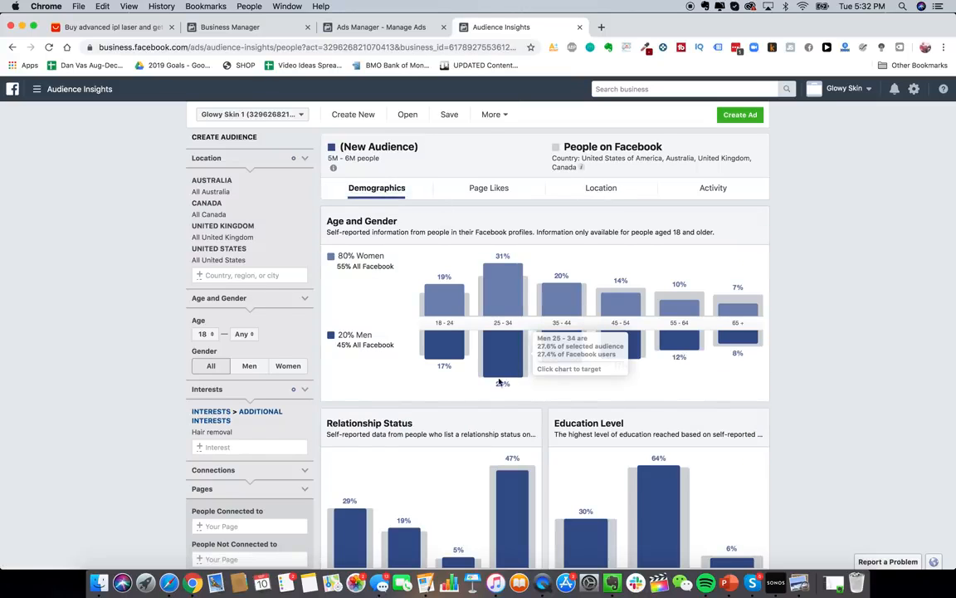
scroll(498, 382, down, 1)
scroll(490, 307, up, 1)
scroll(496, 369, down, 10)
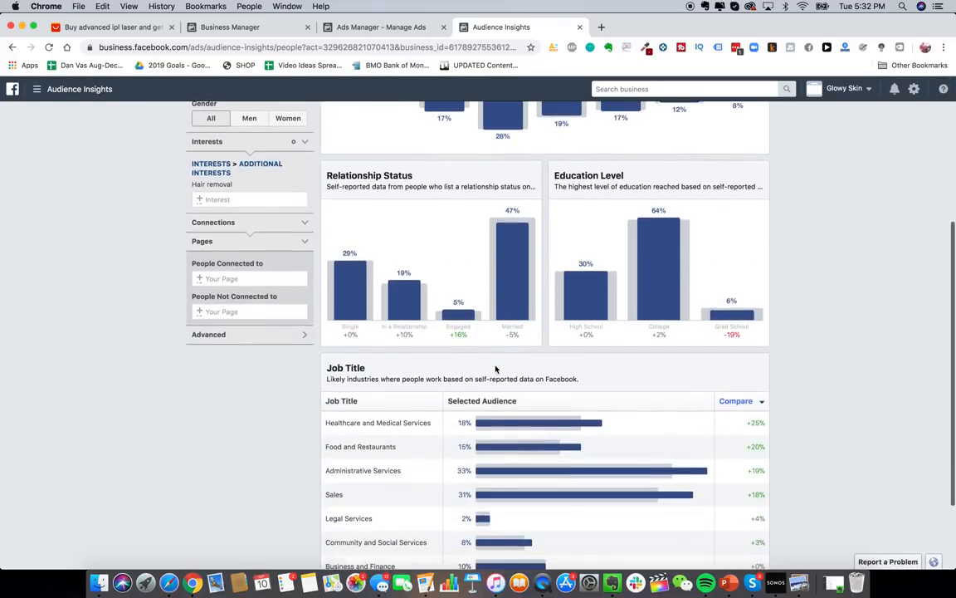
scroll(495, 369, up, 10)
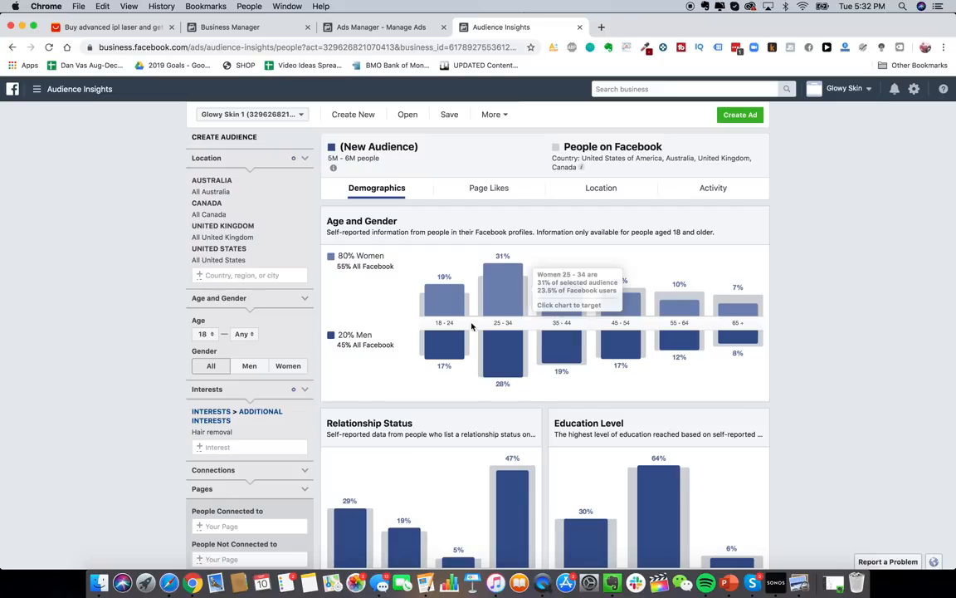
- Go to the Facebook Ad Library in a new browser tab
click(602, 30)
text(facebook.co)
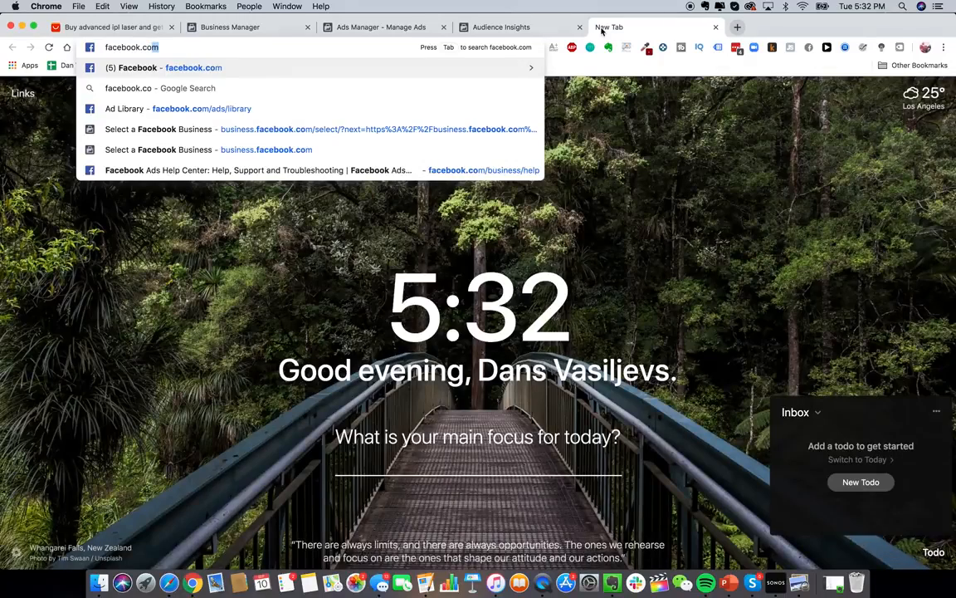
click(455, 108)
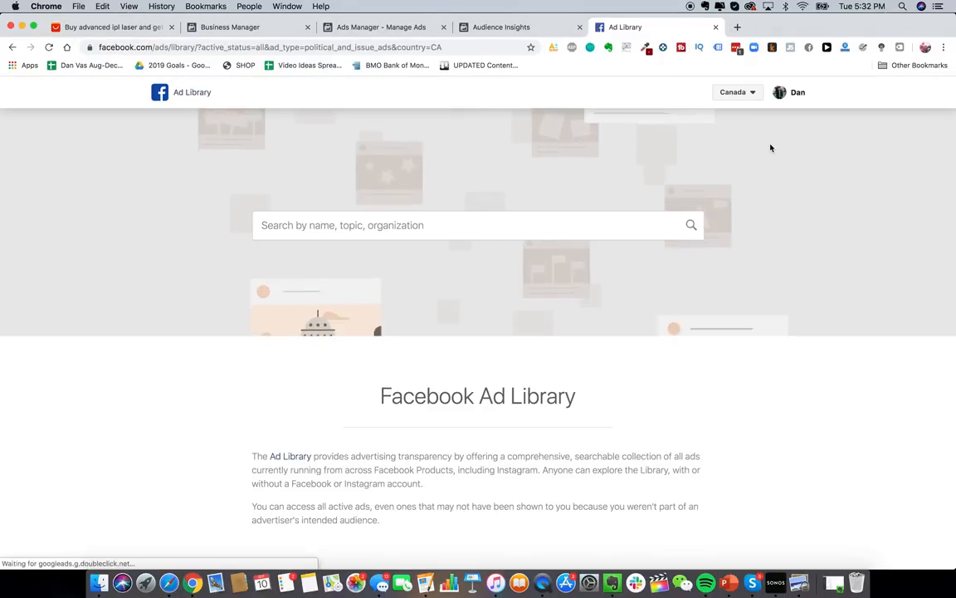
- Set the country to All and open the HeySilkySkin page's ads via 'hey silky skin'
click(738, 93)
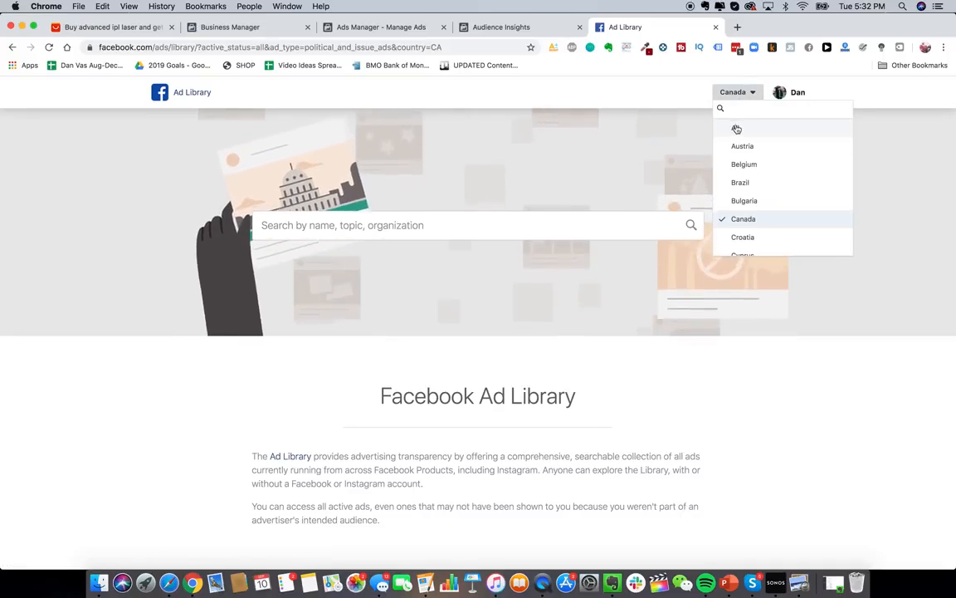
click(736, 128)
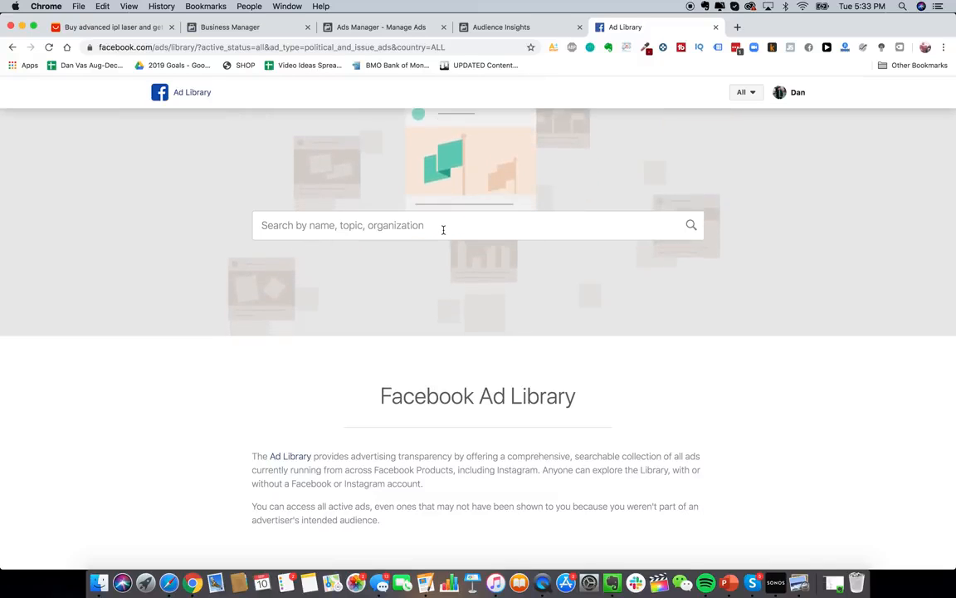
click(443, 229)
text(hey silky skin)
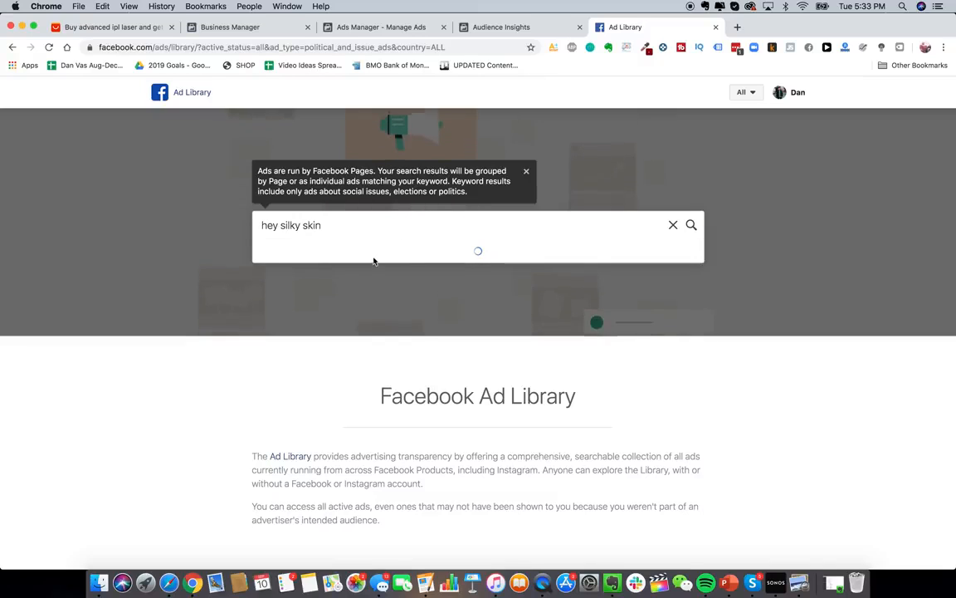
click(332, 283)
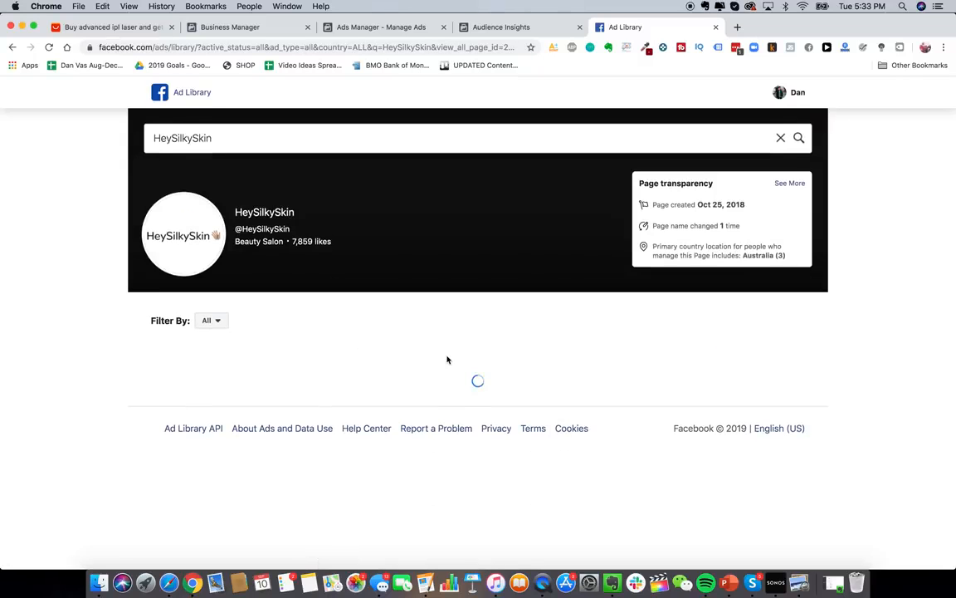
- Browse the HeySilkySkin ad cards and play the $60 OFF FLASH SALE video
scroll(506, 426, down, 4)
scroll(506, 427, down, 3)
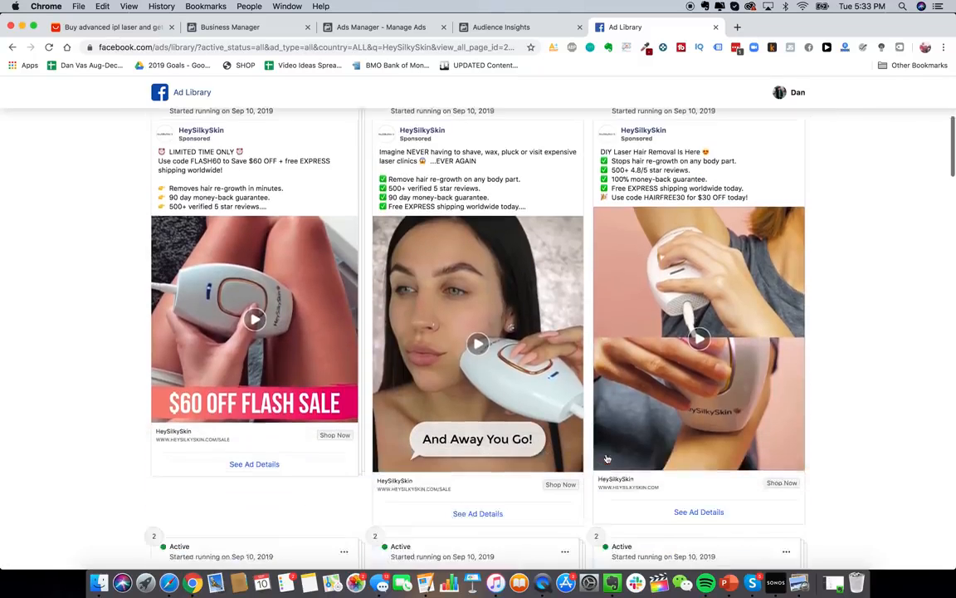
scroll(506, 427, up, 2)
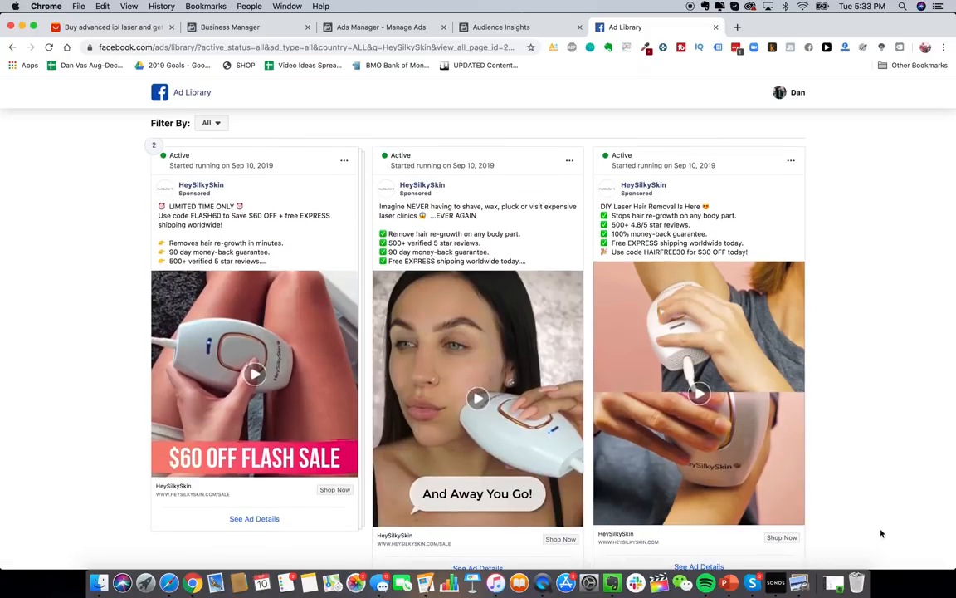
scroll(847, 303, down, 1)
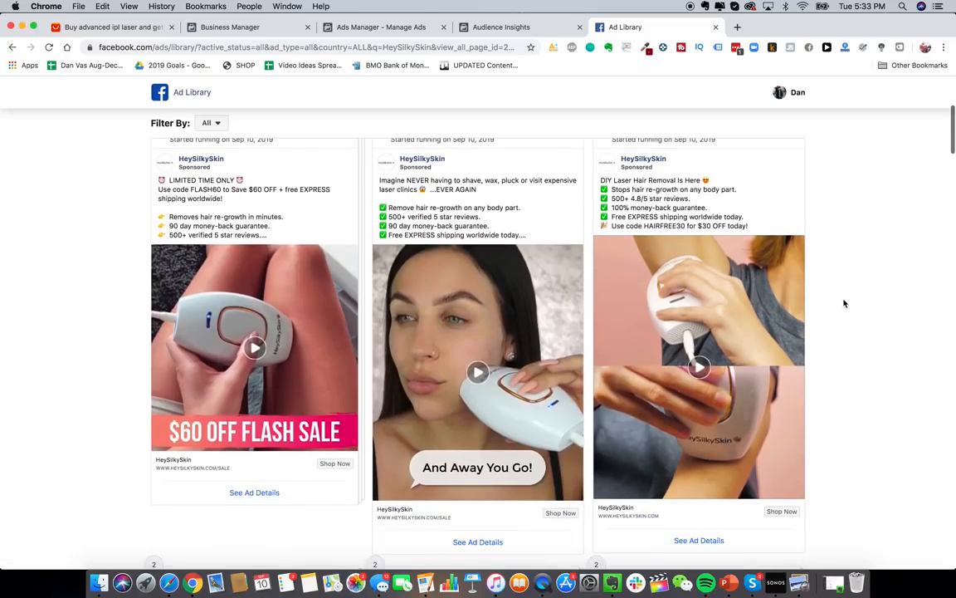
scroll(818, 253, up, 1)
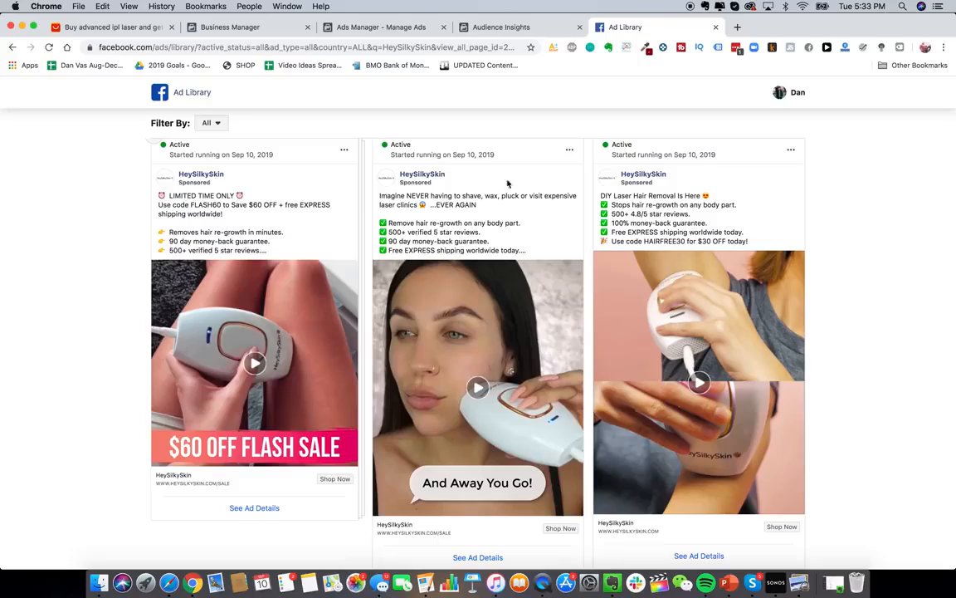
scroll(508, 183, down, 9)
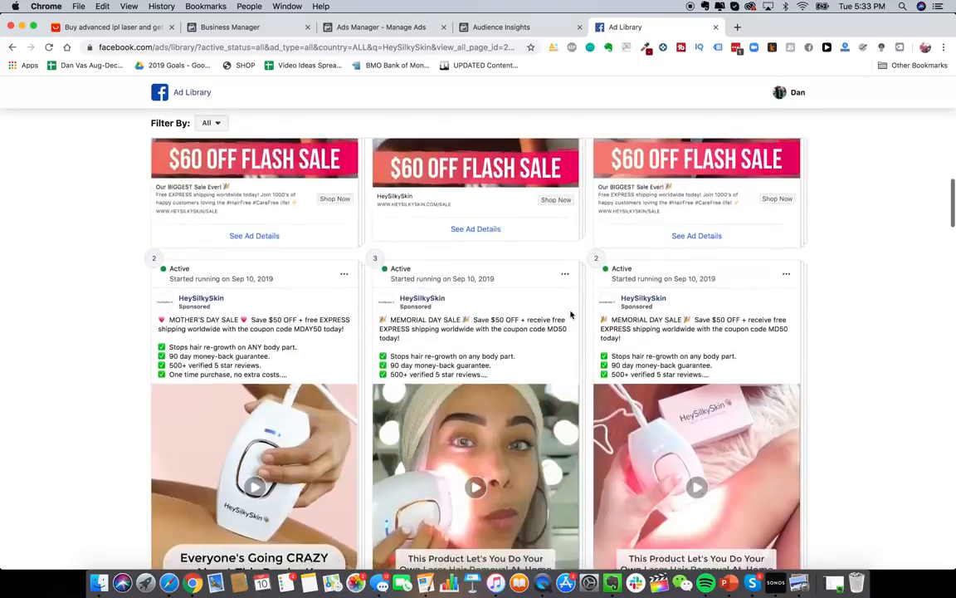
scroll(571, 314, down, 20)
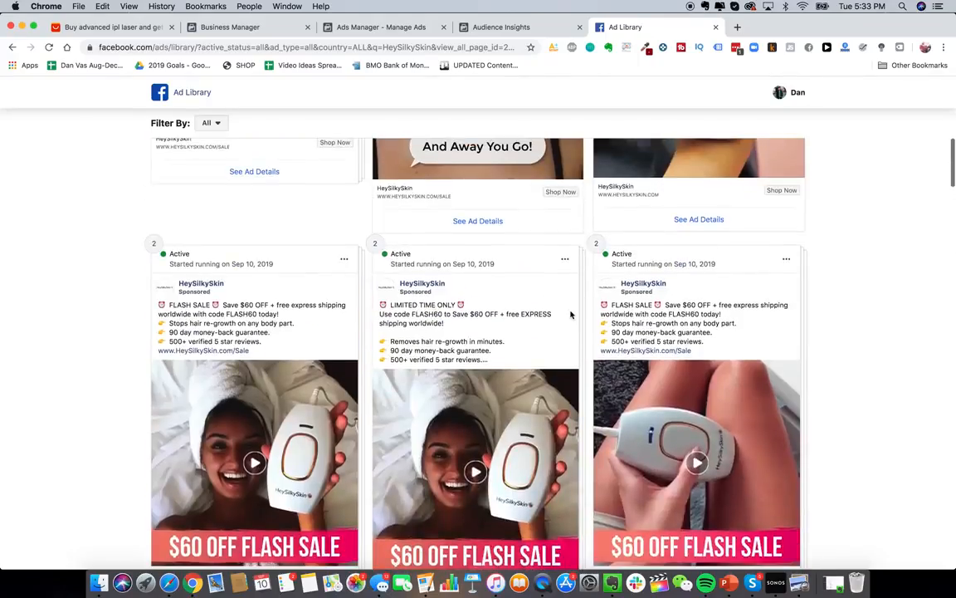
scroll(515, 340, down, 7)
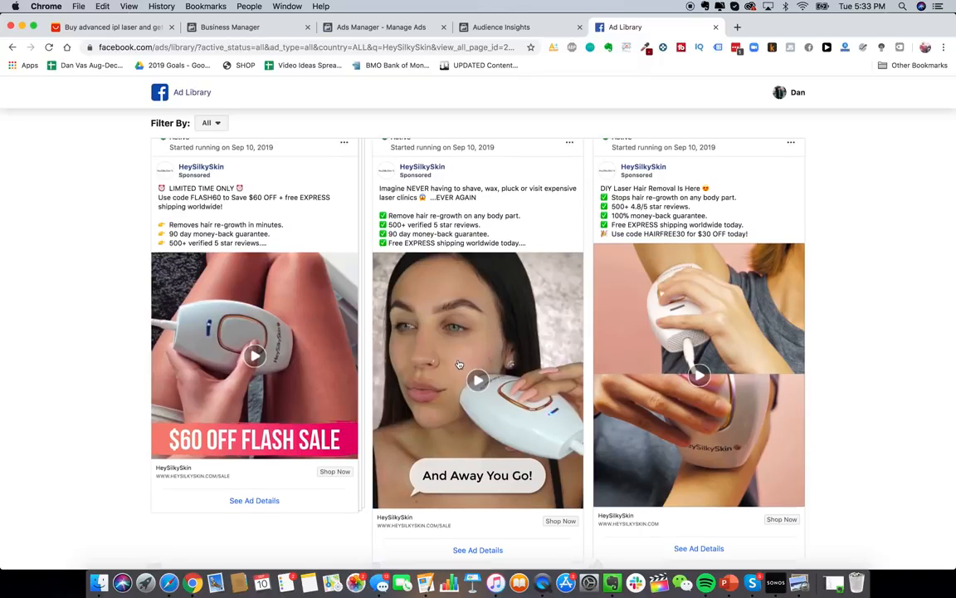
scroll(459, 364, up, 1)
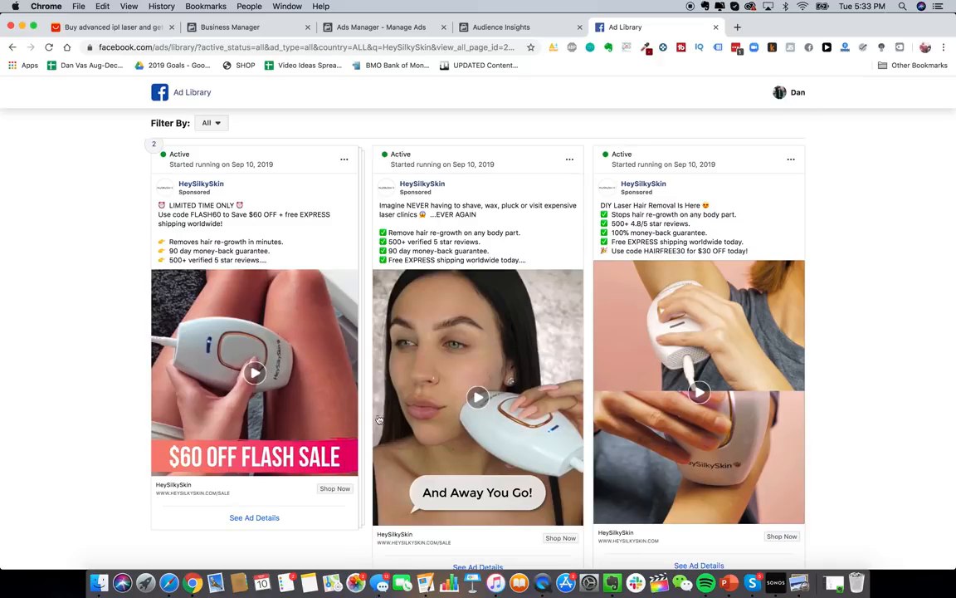
scroll(366, 398, up, 1)
scroll(334, 353, down, 2)
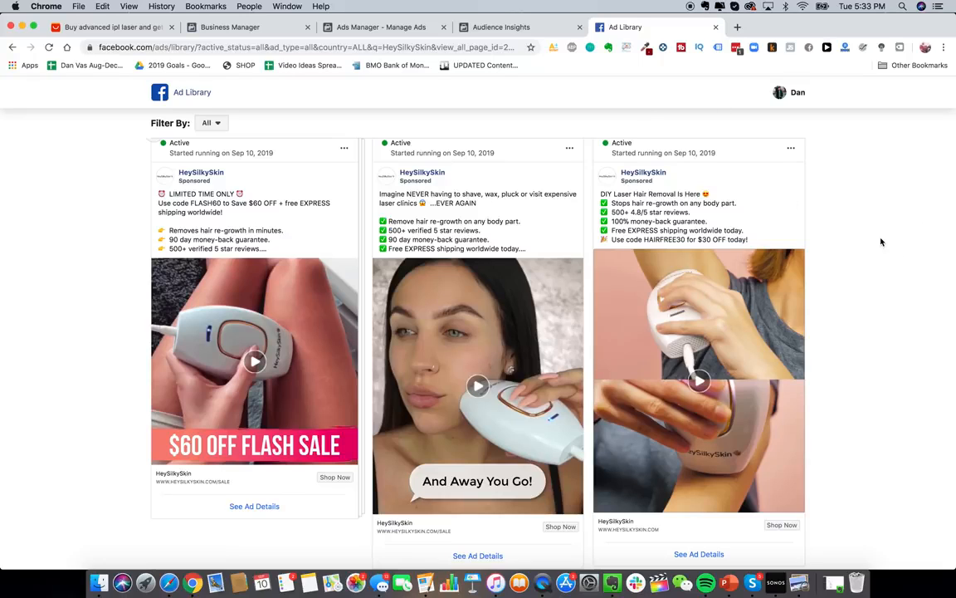
scroll(881, 242, up, 1)
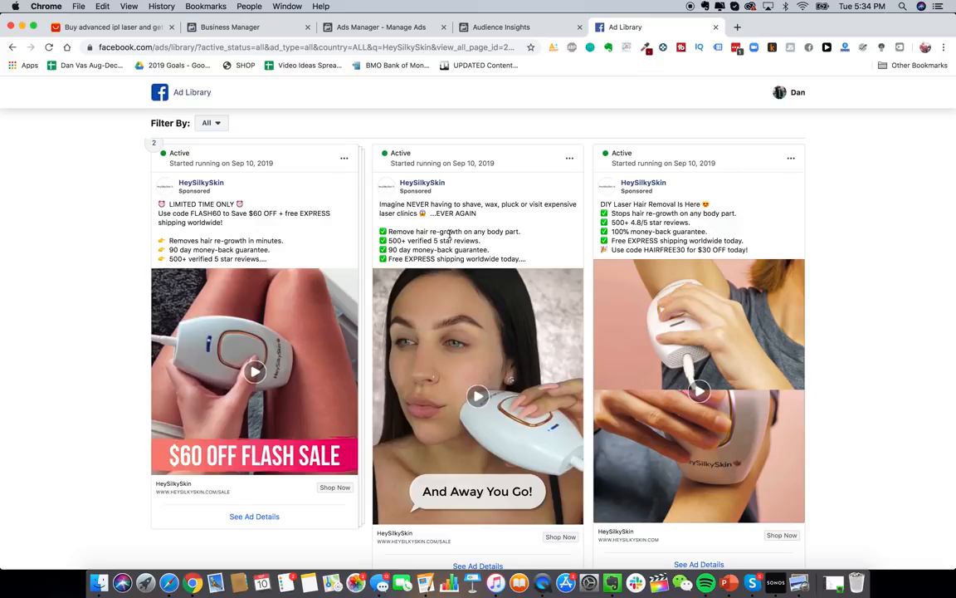
scroll(451, 238, up, 1)
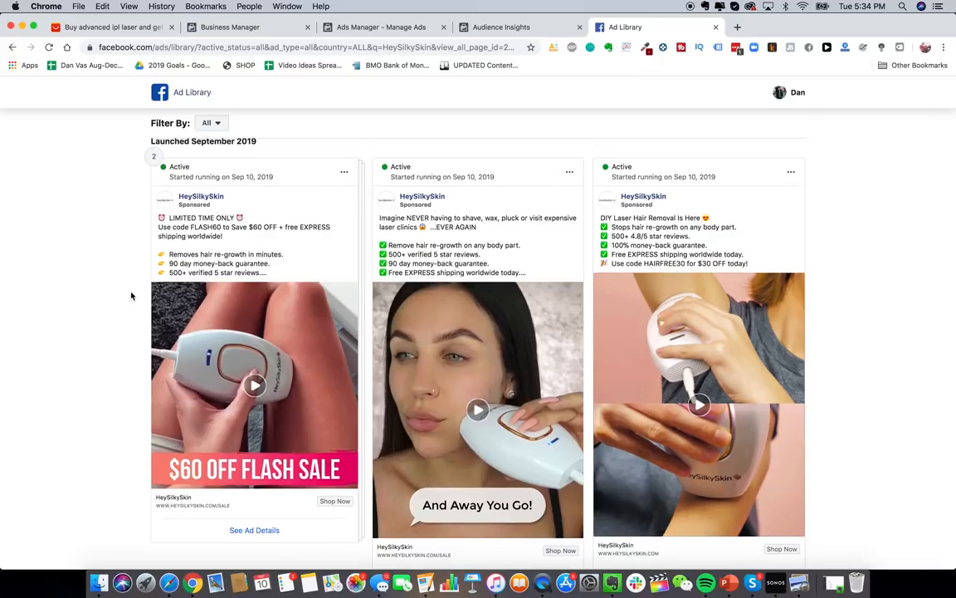
scroll(131, 295, up, 1)
scroll(132, 296, down, 1)
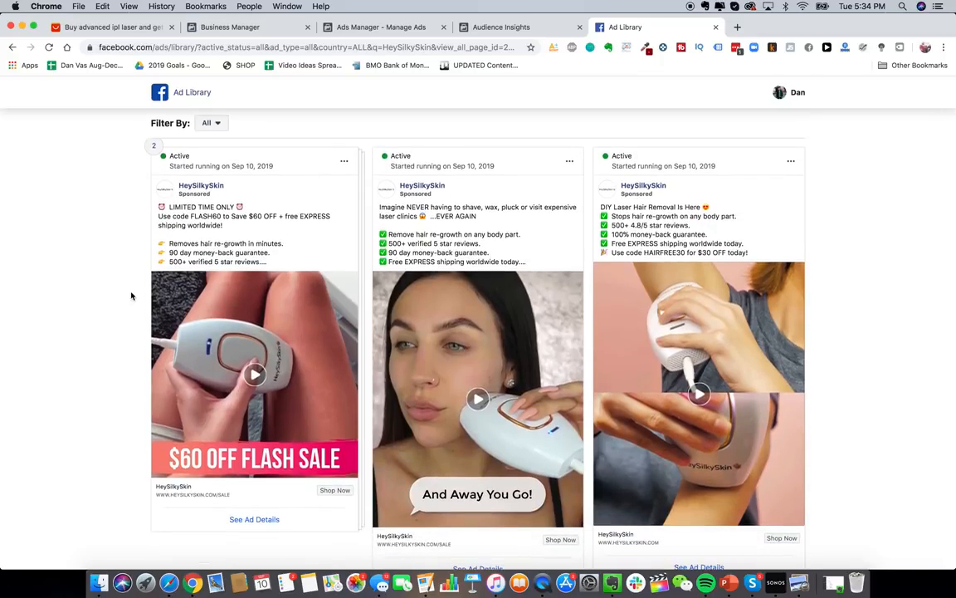
scroll(131, 295, up, 1)
scroll(131, 296, down, 5)
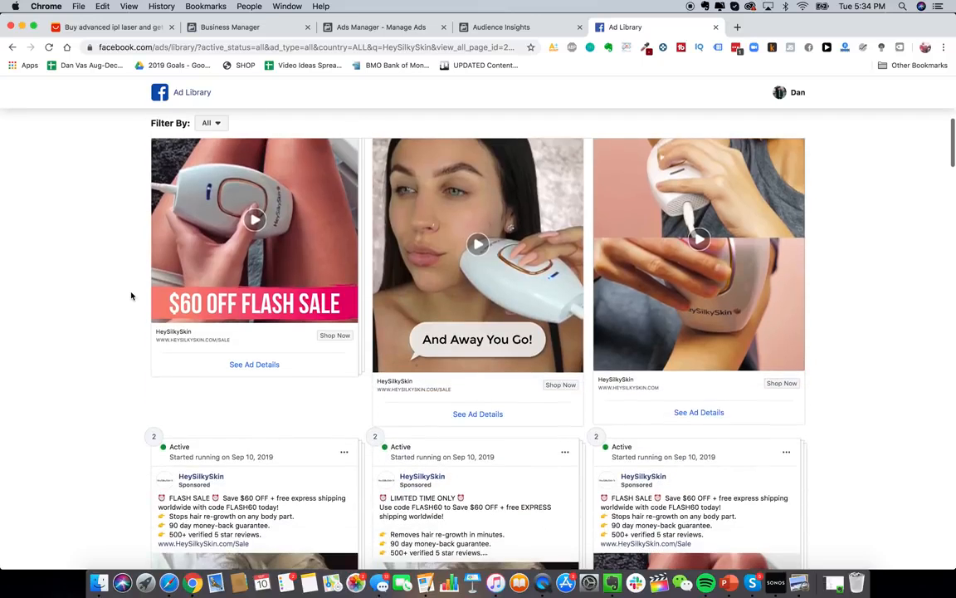
scroll(131, 295, down, 3)
scroll(131, 295, up, 8)
scroll(131, 296, down, 1)
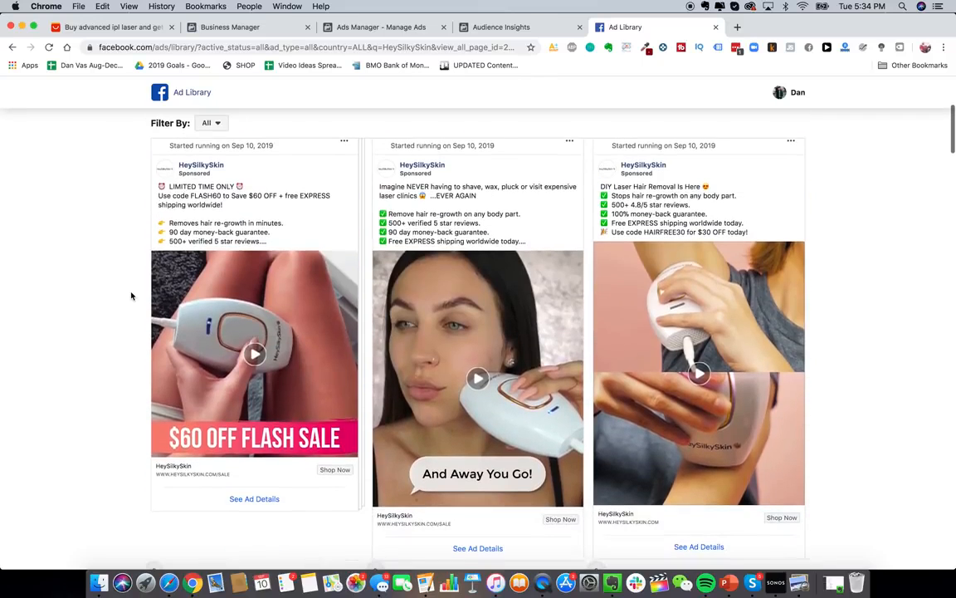
click(335, 394)
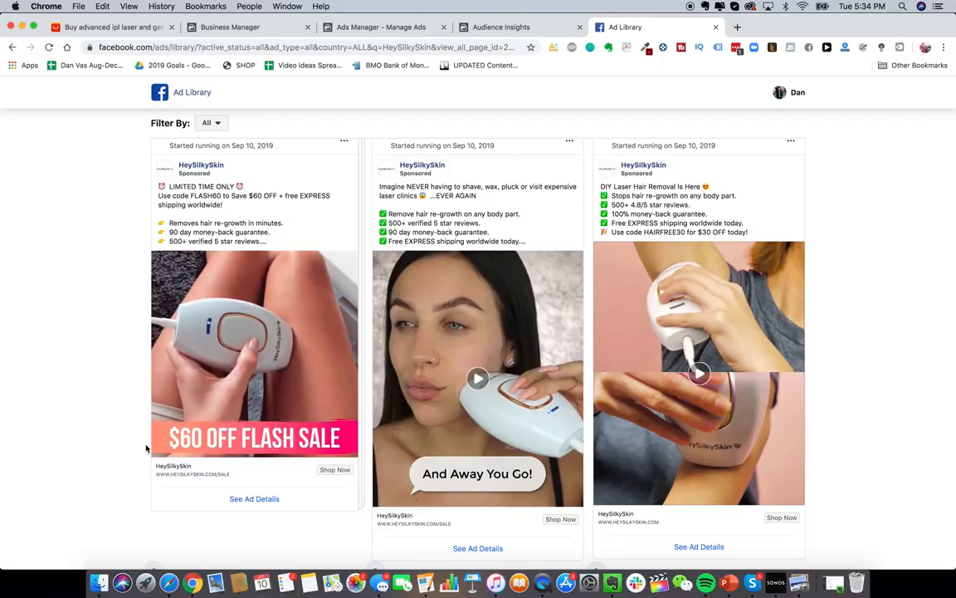
mouse_move(168, 437)
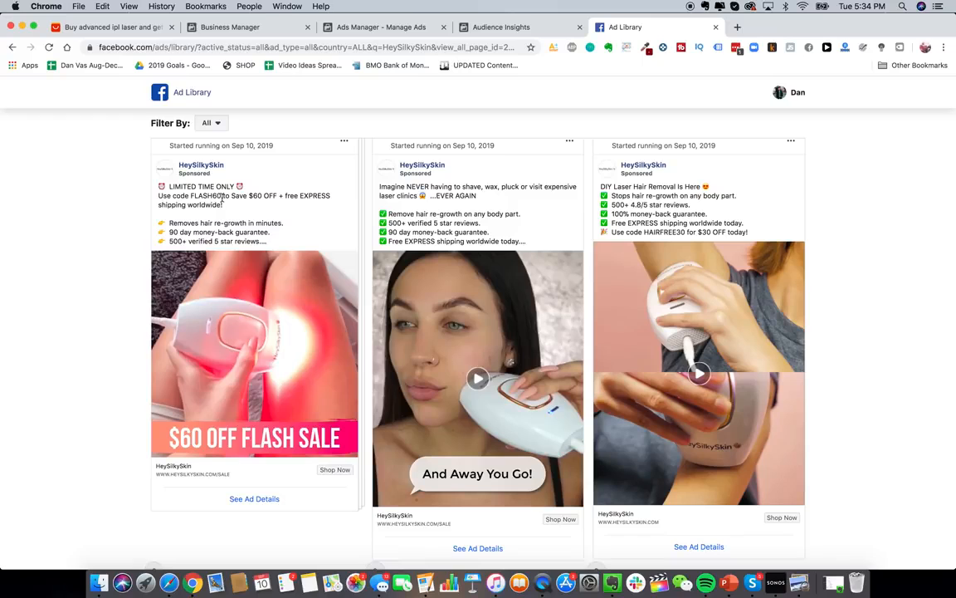
- Watch HeySilkySkin's And Away You Go! and Mother's Day sale video ads
scroll(469, 345, down, 1)
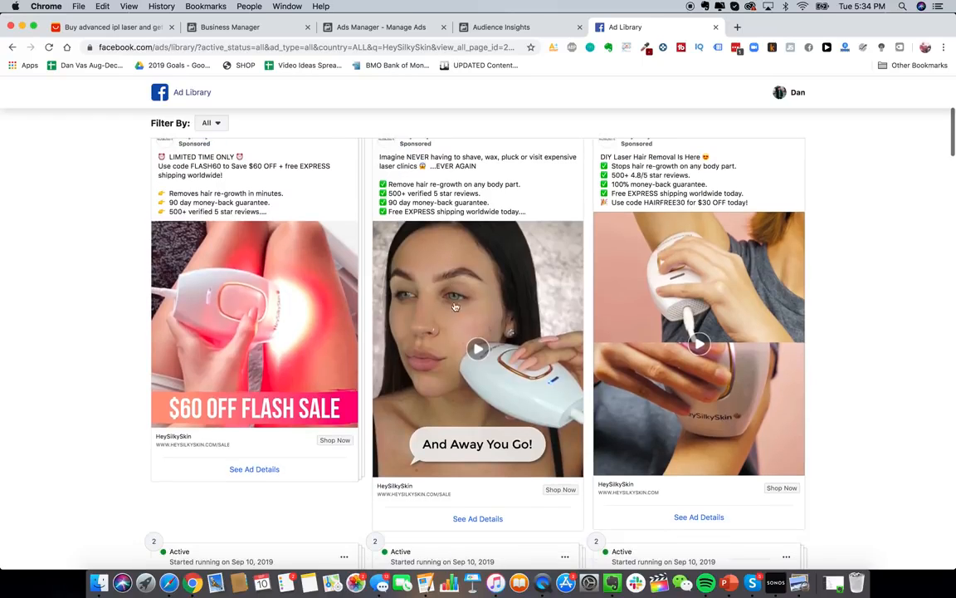
click(466, 340)
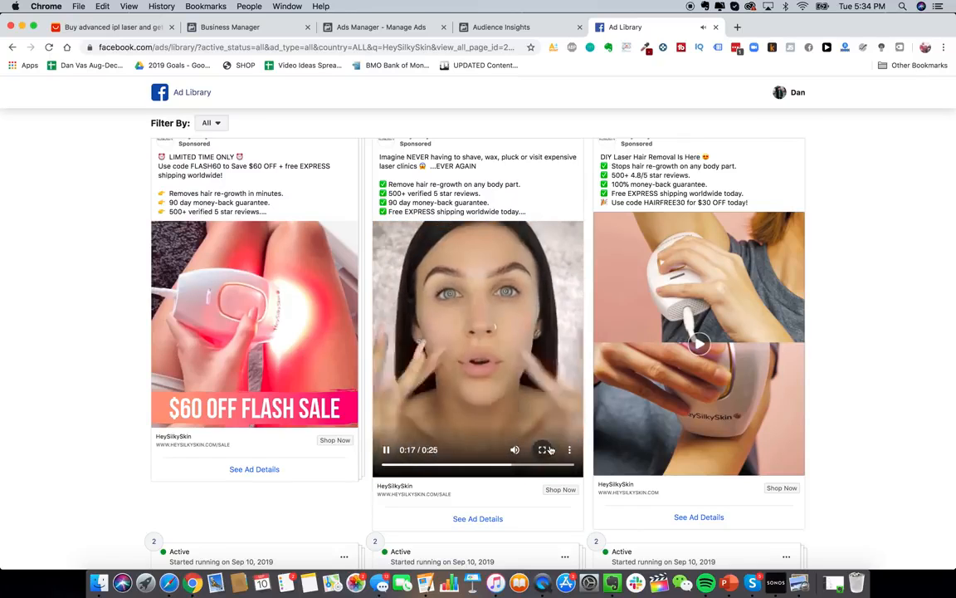
scroll(523, 343, down, 1)
scroll(522, 343, up, 1)
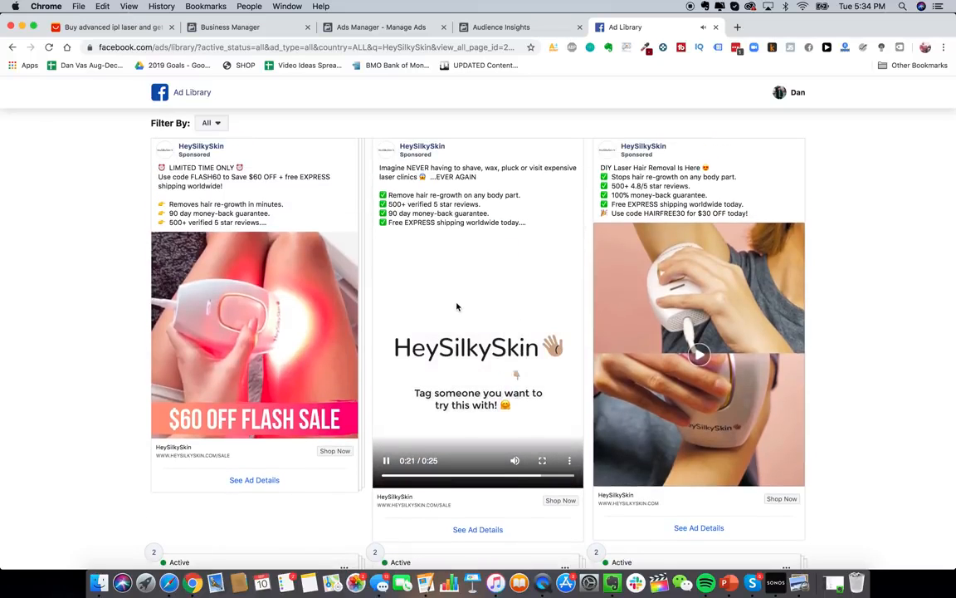
scroll(459, 328, down, 2)
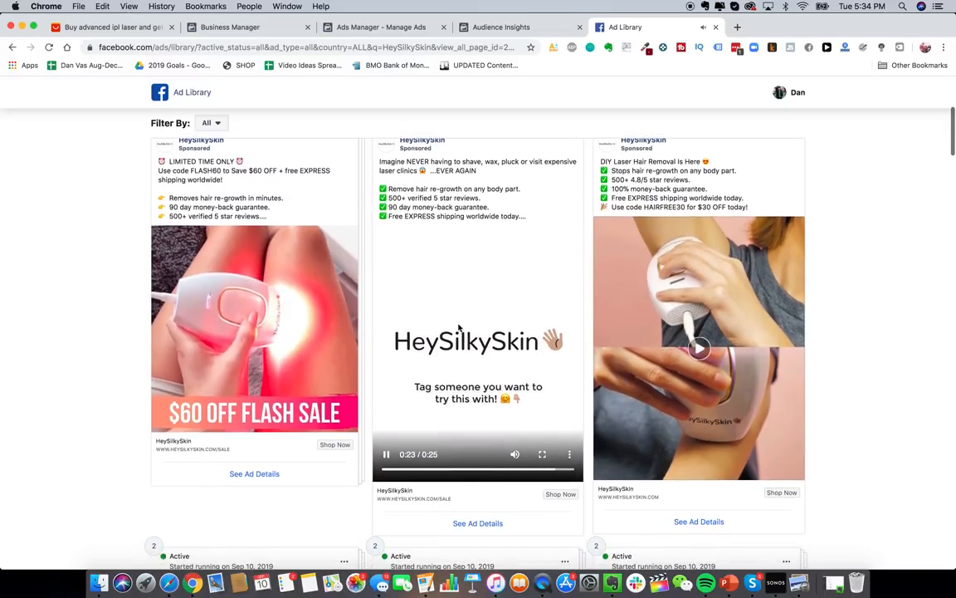
scroll(459, 328, up, 3)
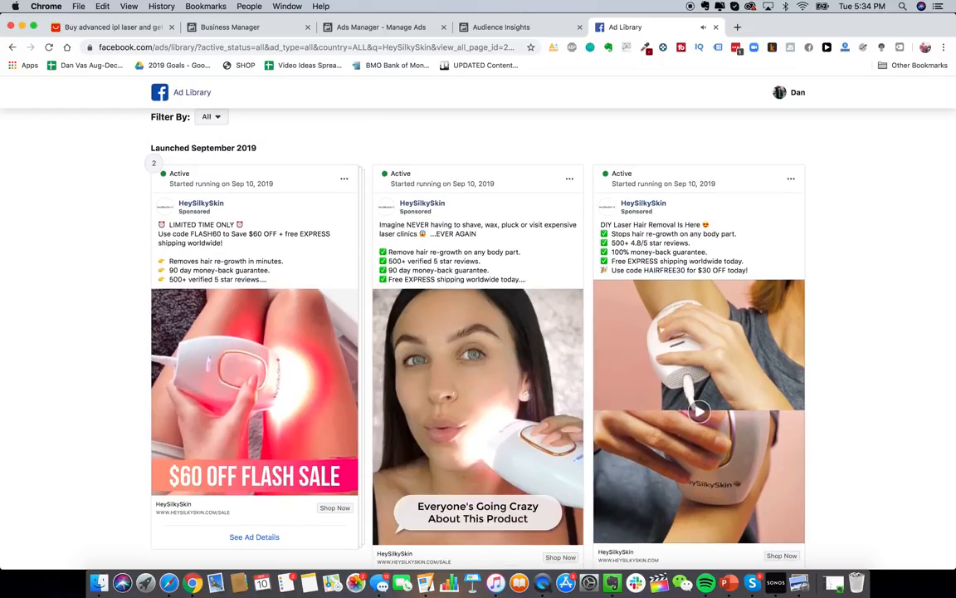
scroll(459, 328, down, 2)
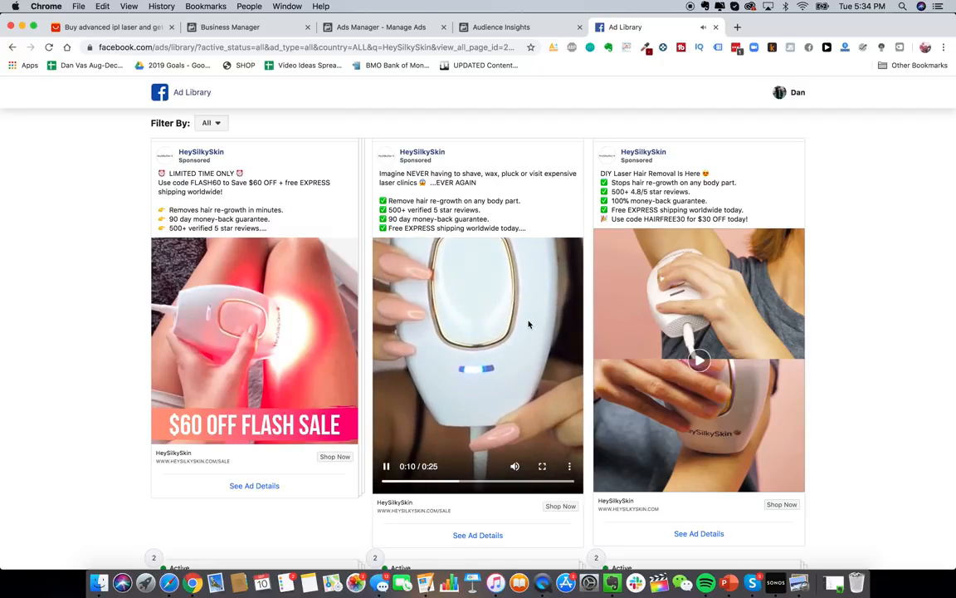
scroll(541, 357, down, 1)
scroll(541, 357, down, 15)
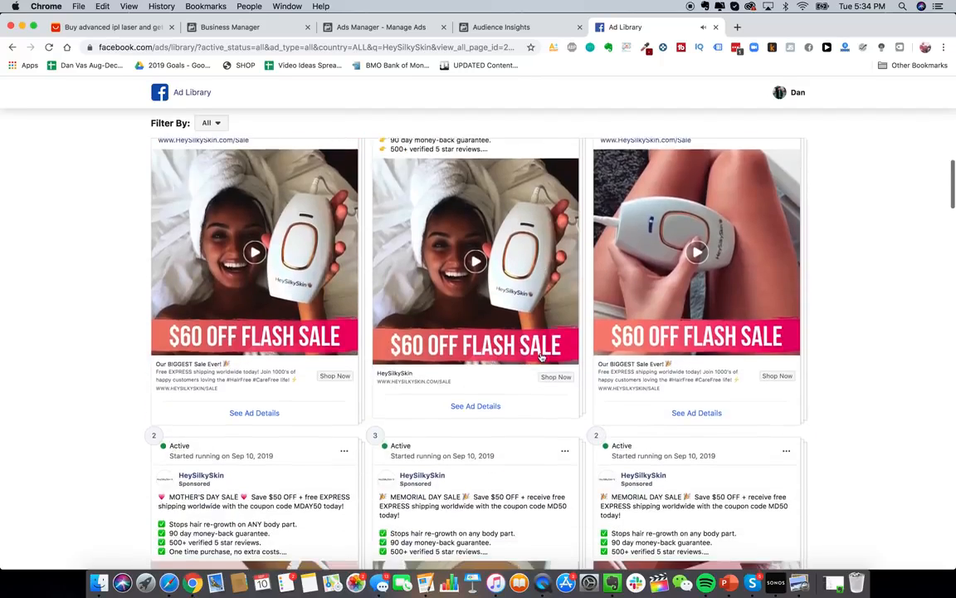
scroll(542, 357, down, 1)
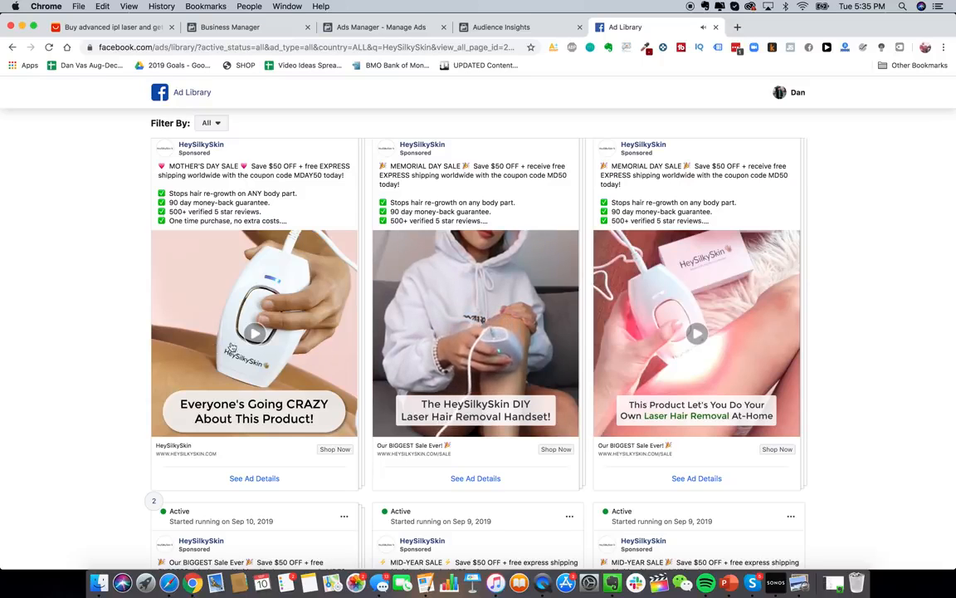
click(230, 314)
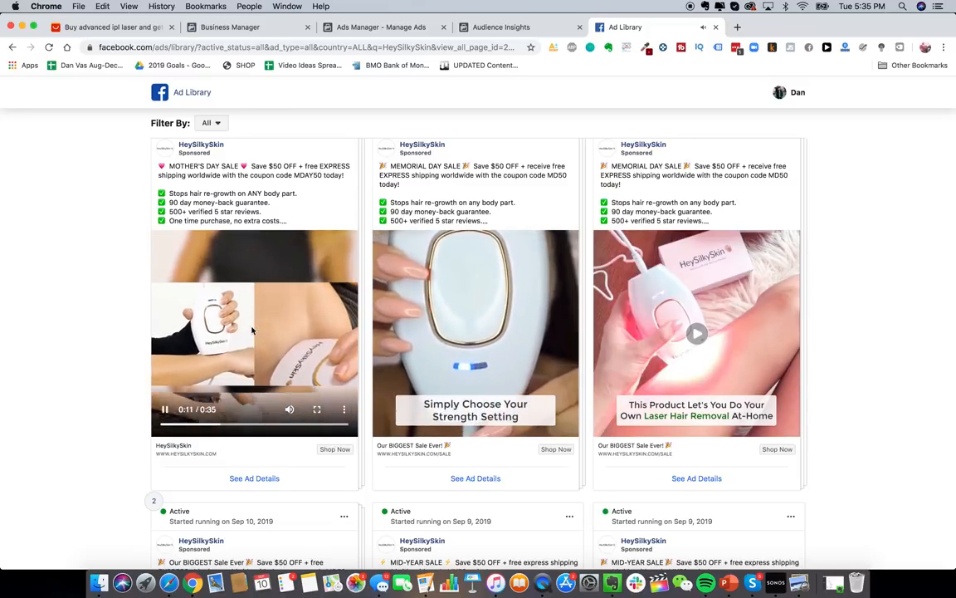
scroll(157, 328, up, 5)
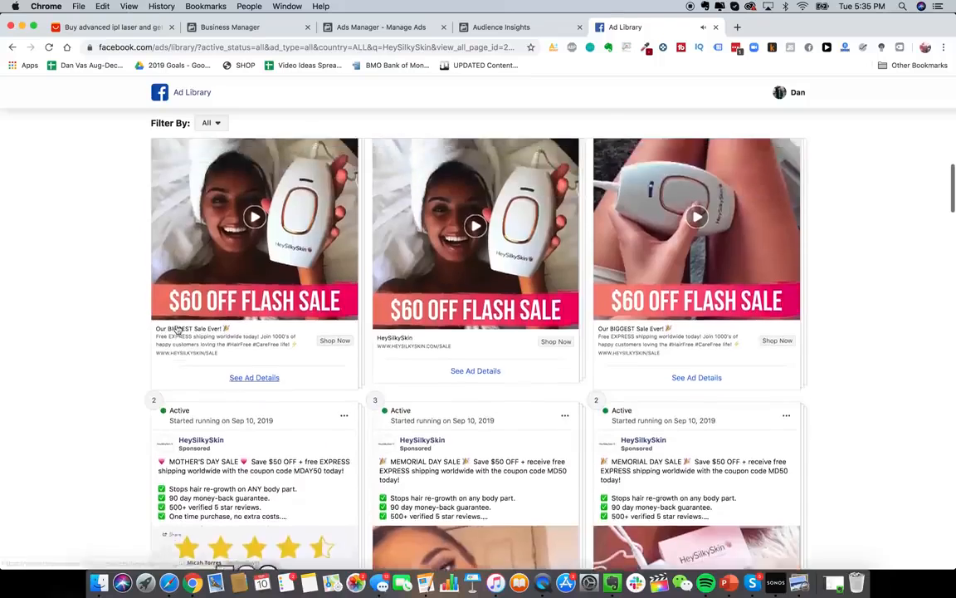
scroll(277, 224, up, 10)
scroll(384, 220, up, 3)
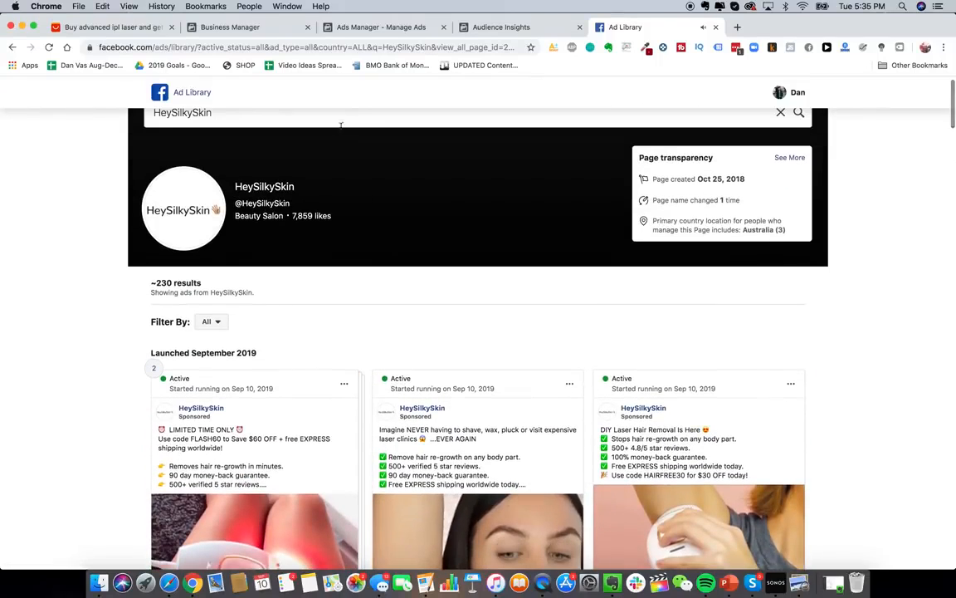
scroll(340, 125, up, 1)
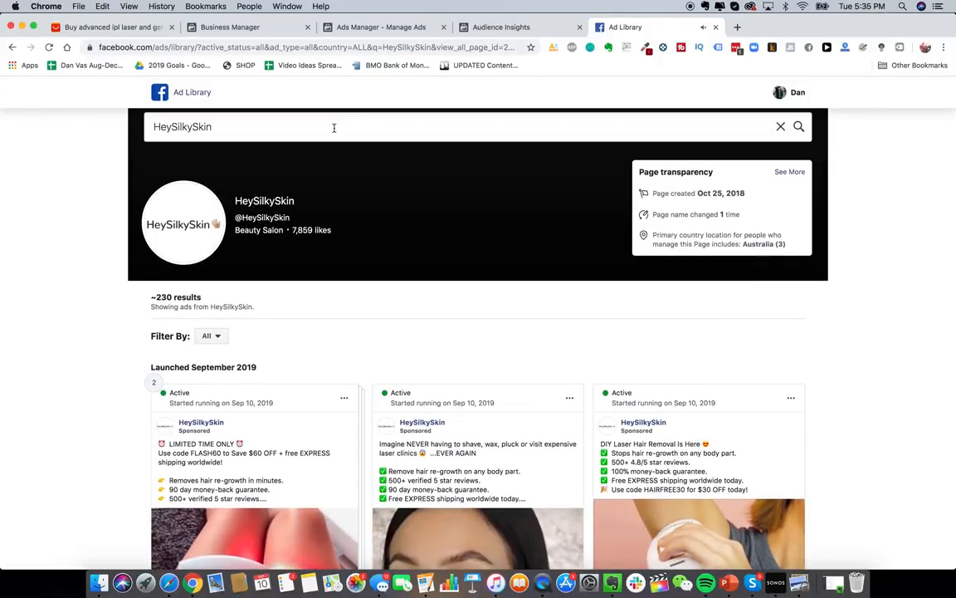
- Replace the search with 'jawline me' and open the JawlineMe page's ads
click(334, 127)
key(super+a)
text(jawline me)
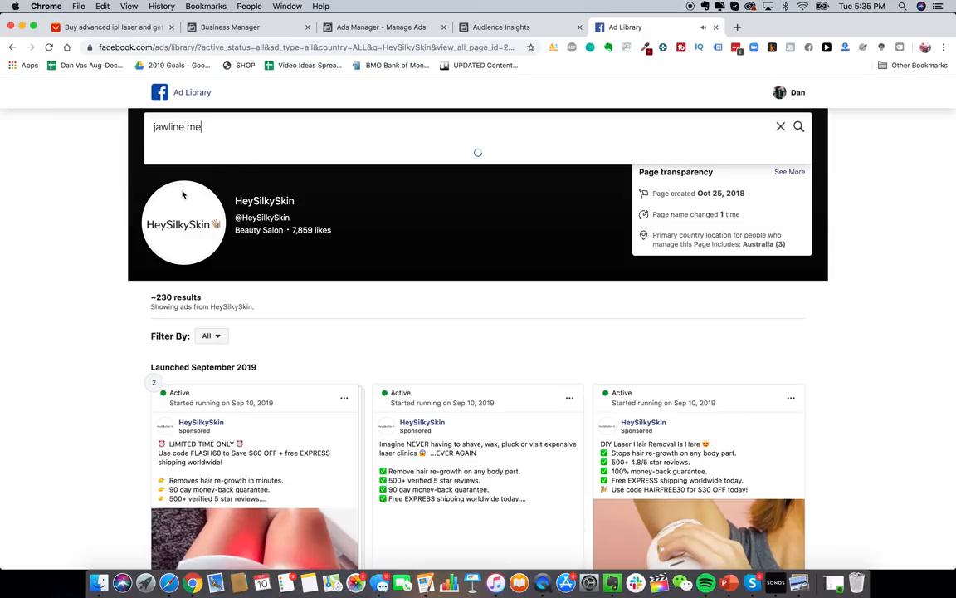
click(212, 184)
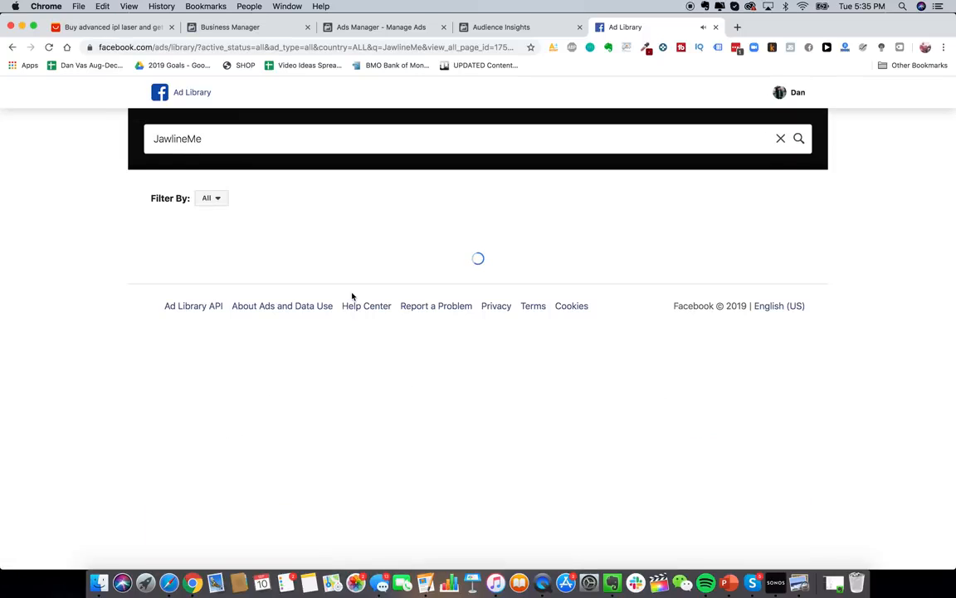
- Play and pause JawlineMe's back-in-stock video ad
scroll(462, 397, down, 4)
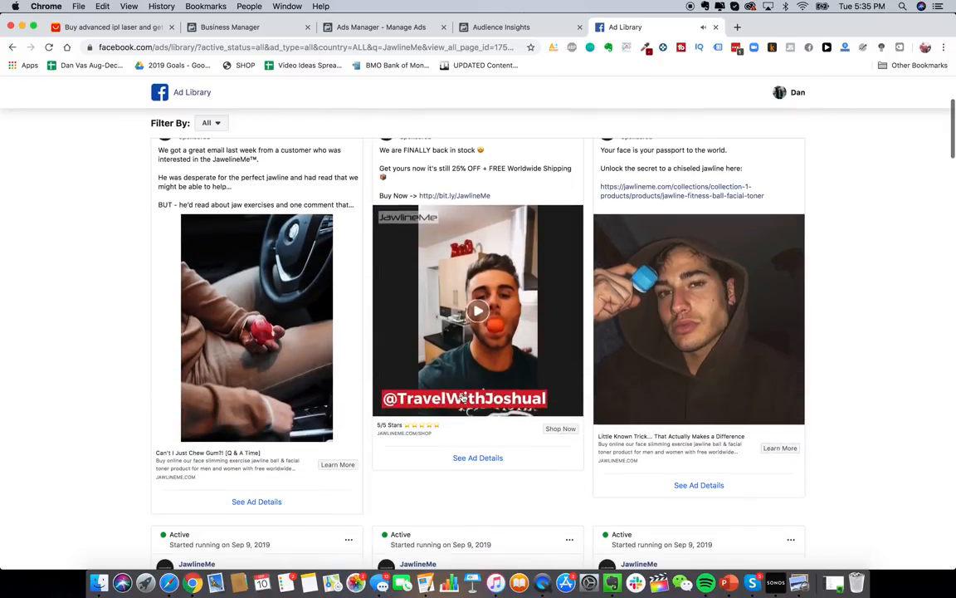
scroll(490, 322, up, 1)
click(479, 336)
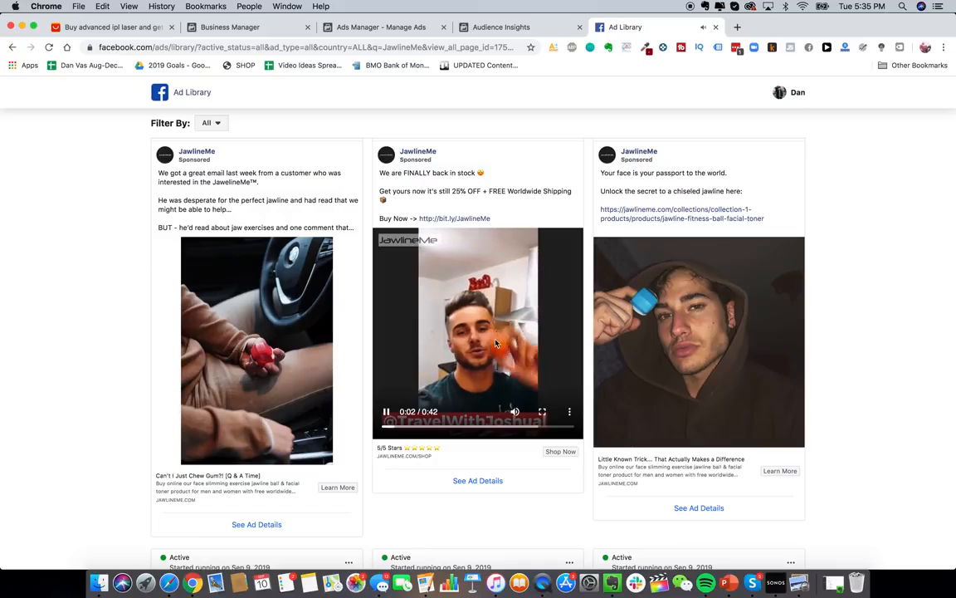
mouse_move(388, 394)
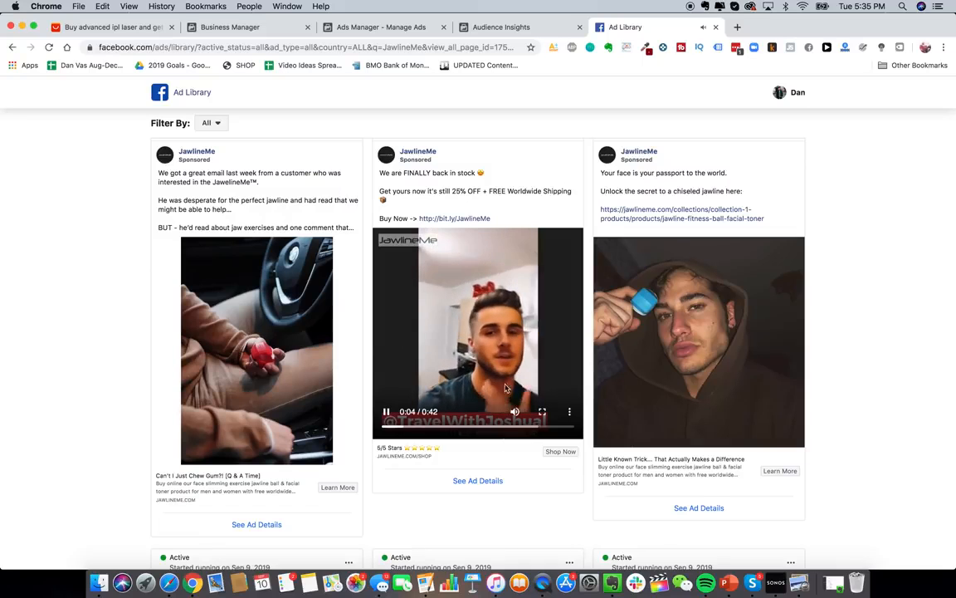
click(388, 412)
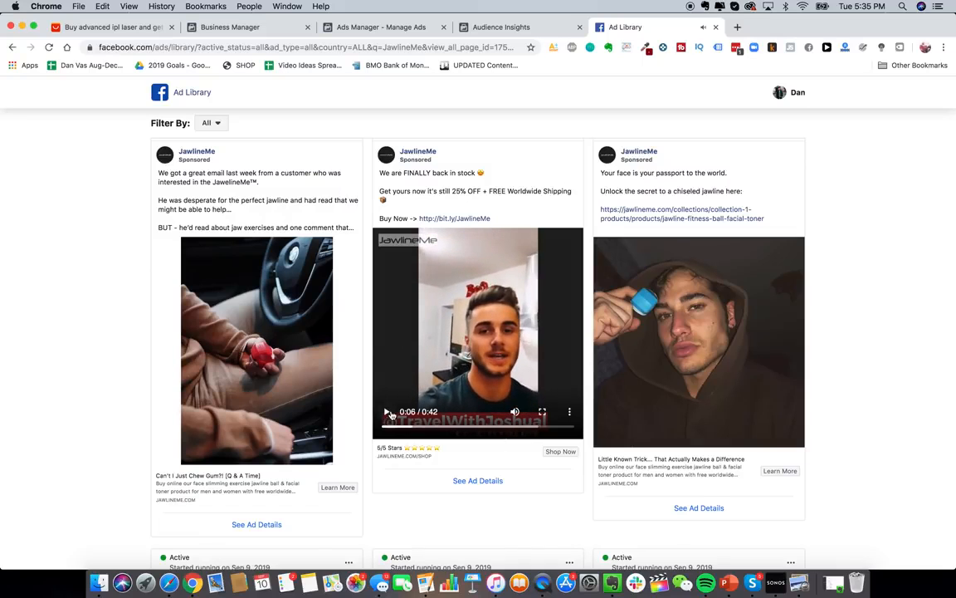
- Play the Hey Handsome video ad, then return to the Audience Insights tab
scroll(259, 361, down, 2)
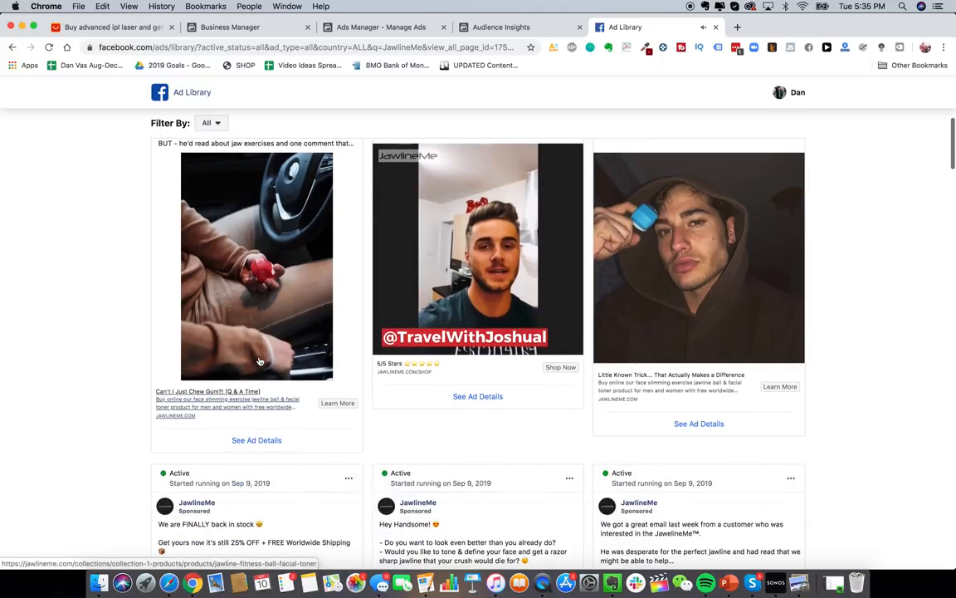
scroll(272, 401, down, 5)
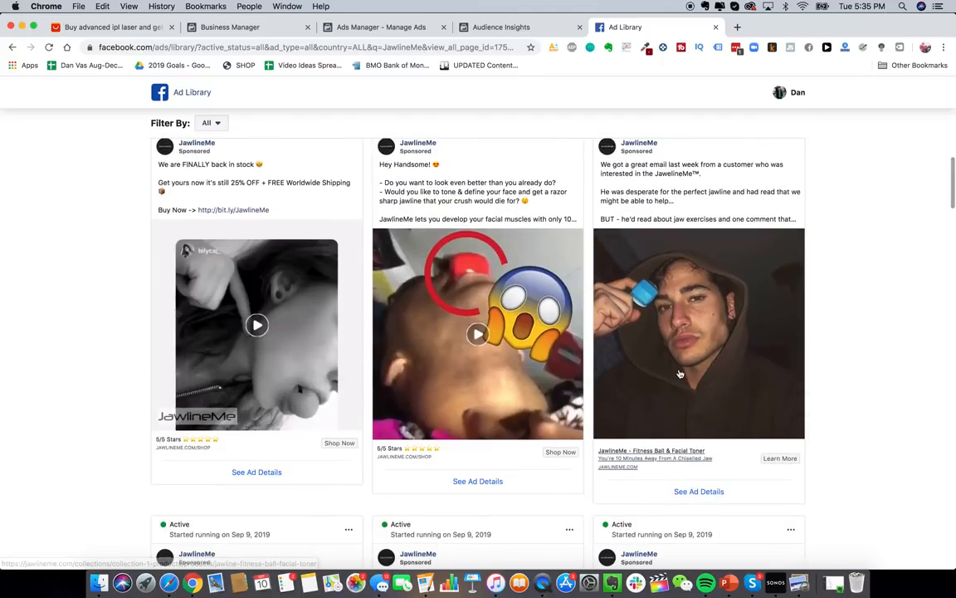
scroll(680, 374, down, 7)
scroll(570, 341, up, 2)
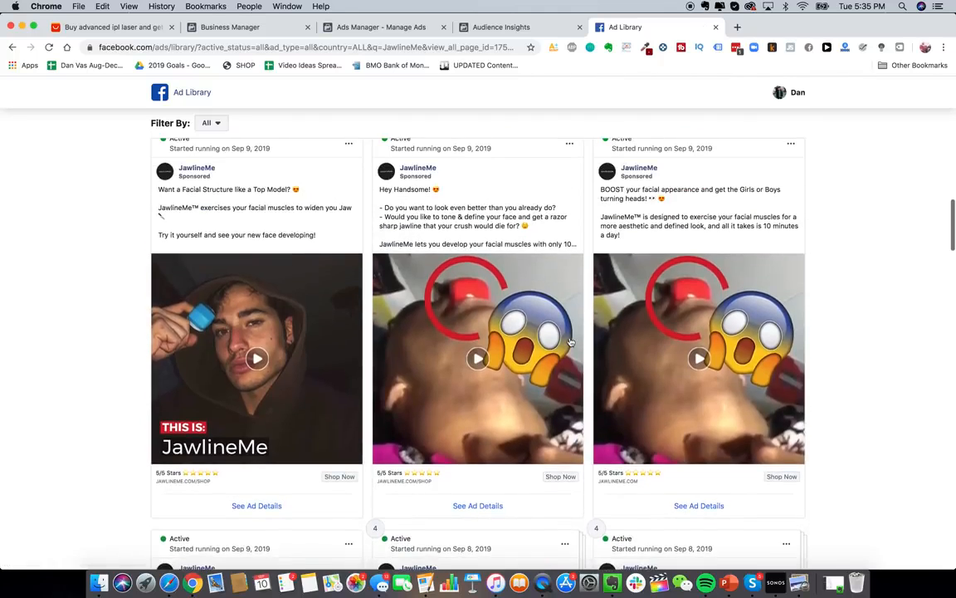
click(516, 336)
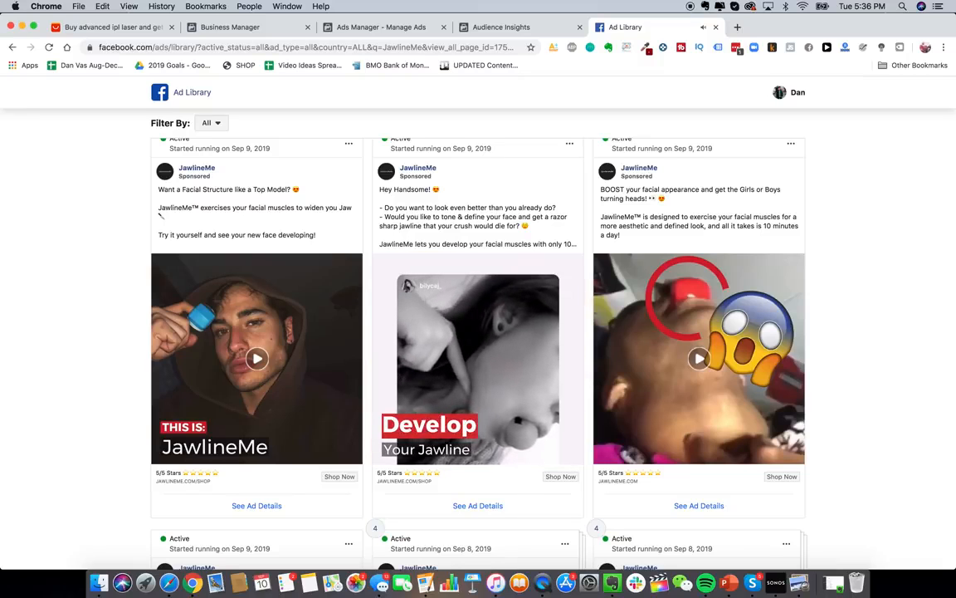
key(ctrl+shift+Tab)
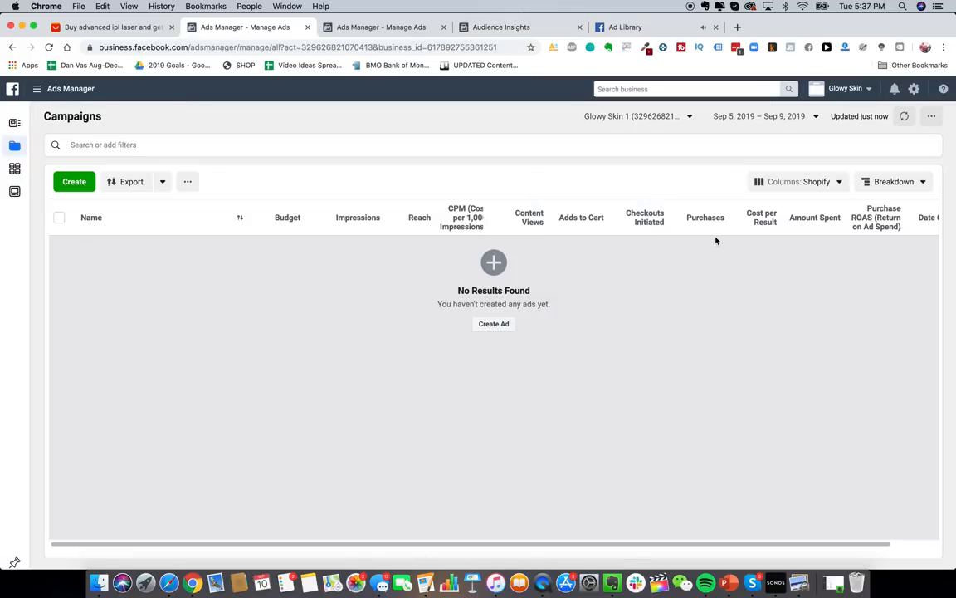
- Start a new campaign and pick Engagement as its objective
scroll(642, 222, right, 2)
scroll(664, 217, left, 2)
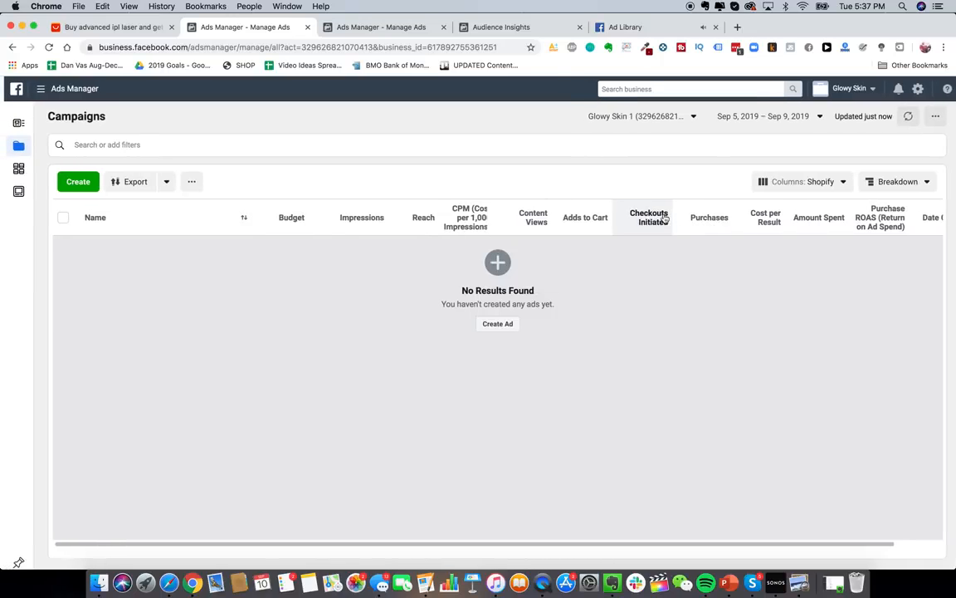
scroll(629, 359, right, 1)
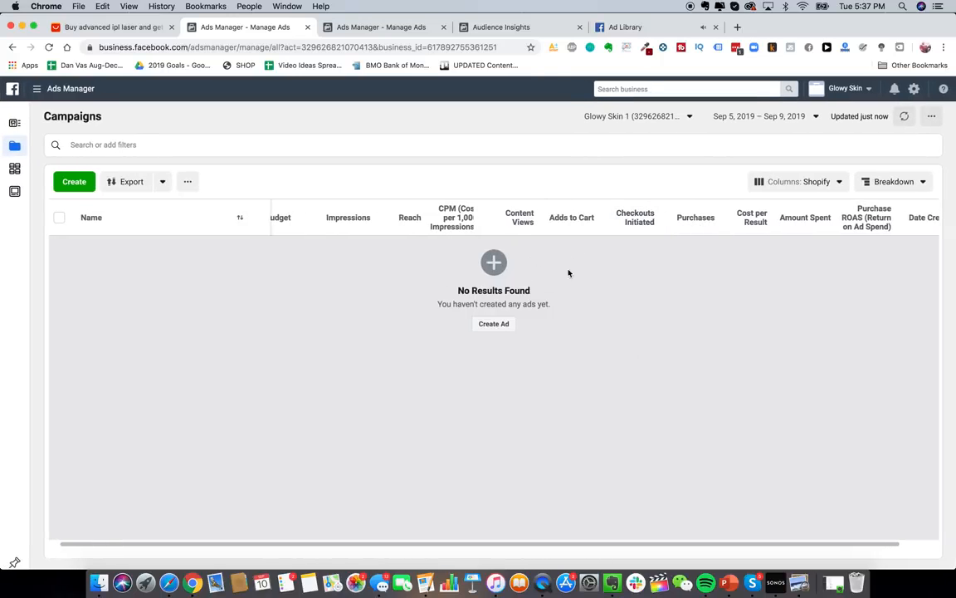
click(495, 323)
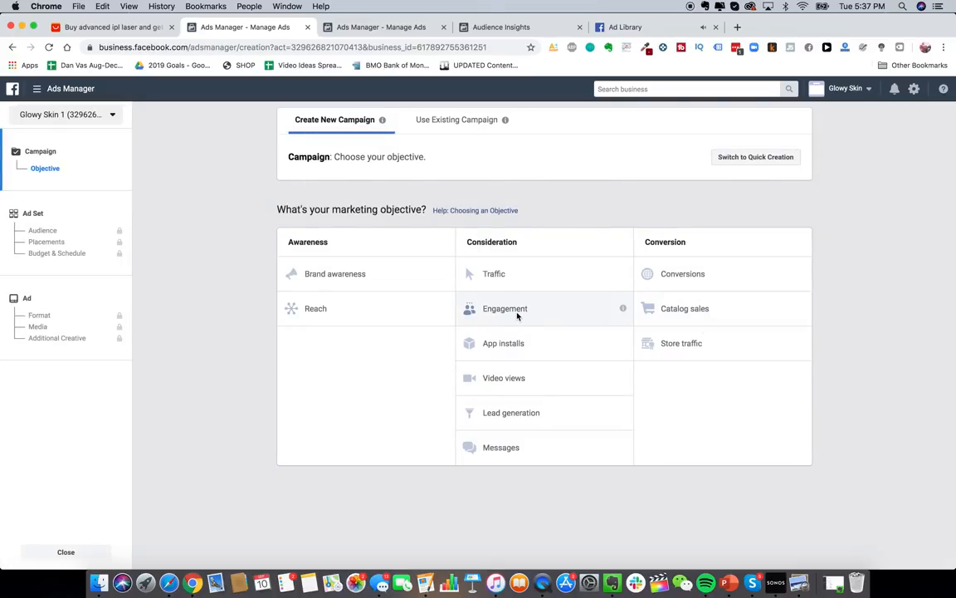
click(516, 313)
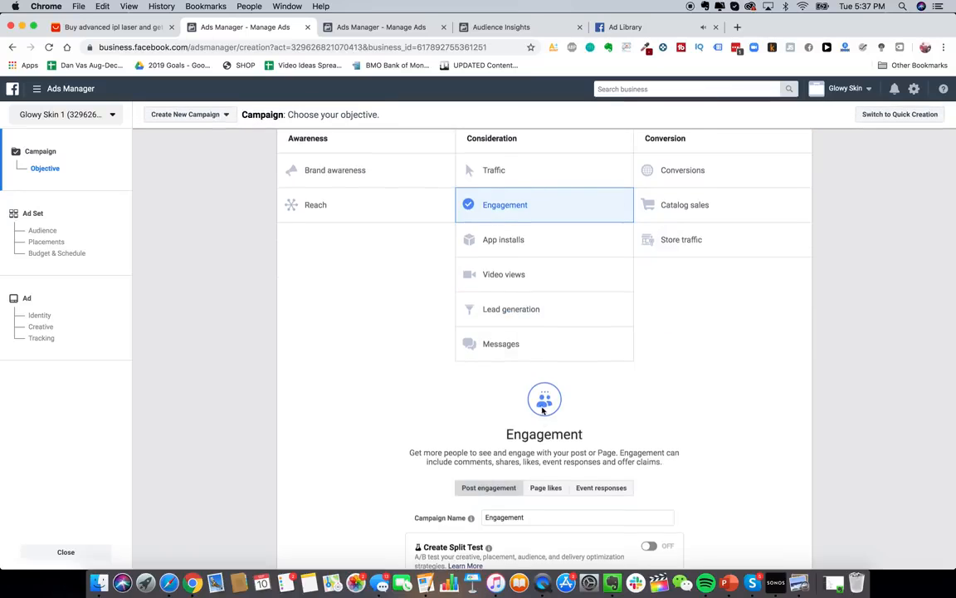
scroll(543, 410, down, 2)
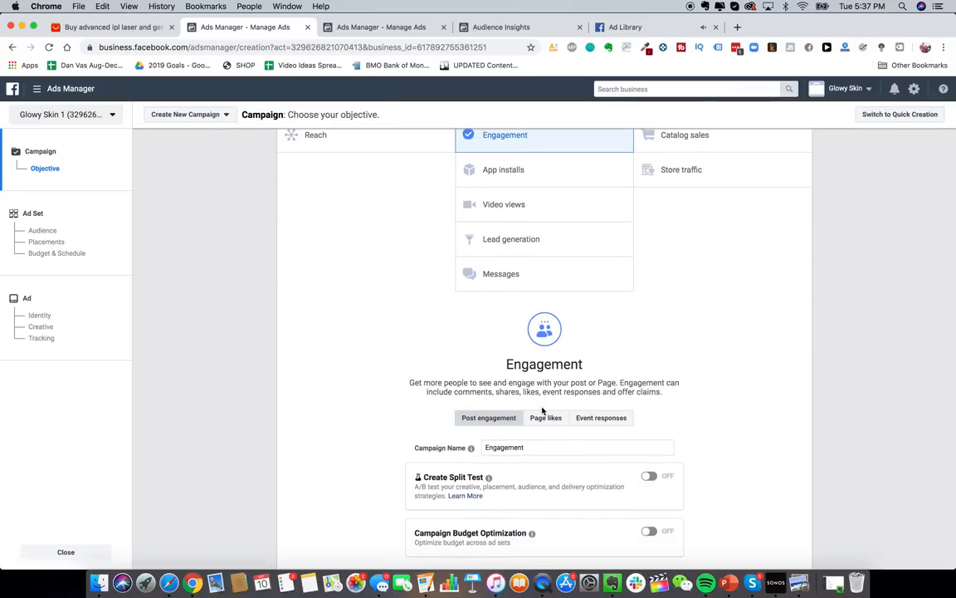
scroll(543, 410, up, 1)
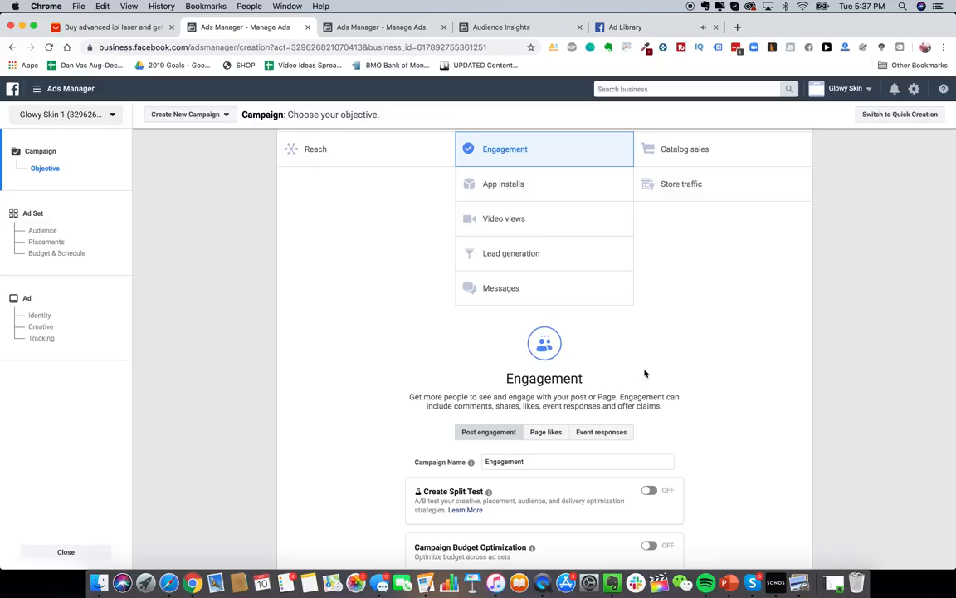
scroll(645, 374, up, 1)
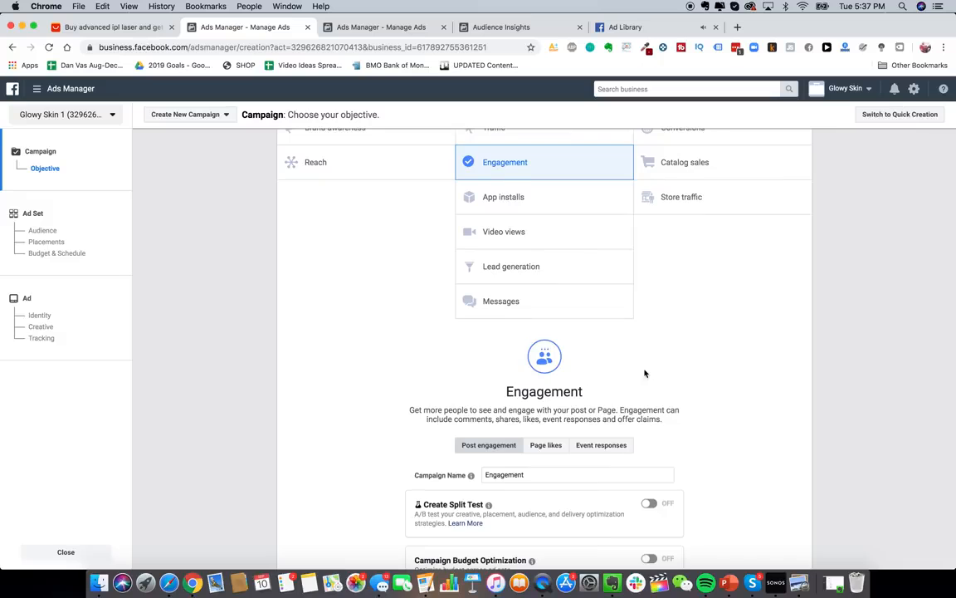
scroll(582, 316, down, 2)
scroll(535, 183, up, 4)
scroll(465, 249, up, 2)
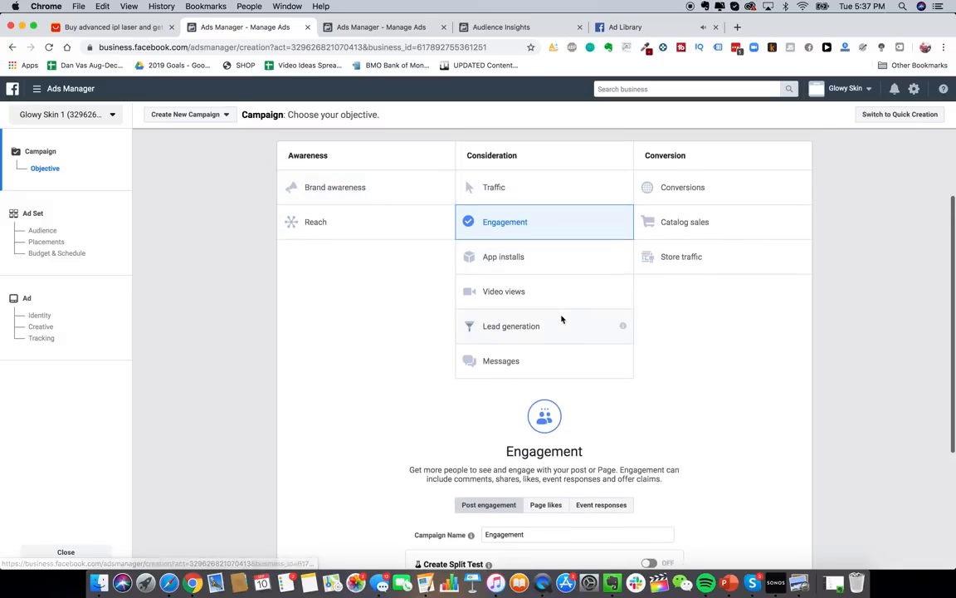
- Try the Conversions objective, return to Engagement, and name the campaign PPE_GS_BROAD
click(640, 186)
scroll(656, 186, down, 3)
scroll(662, 208, up, 2)
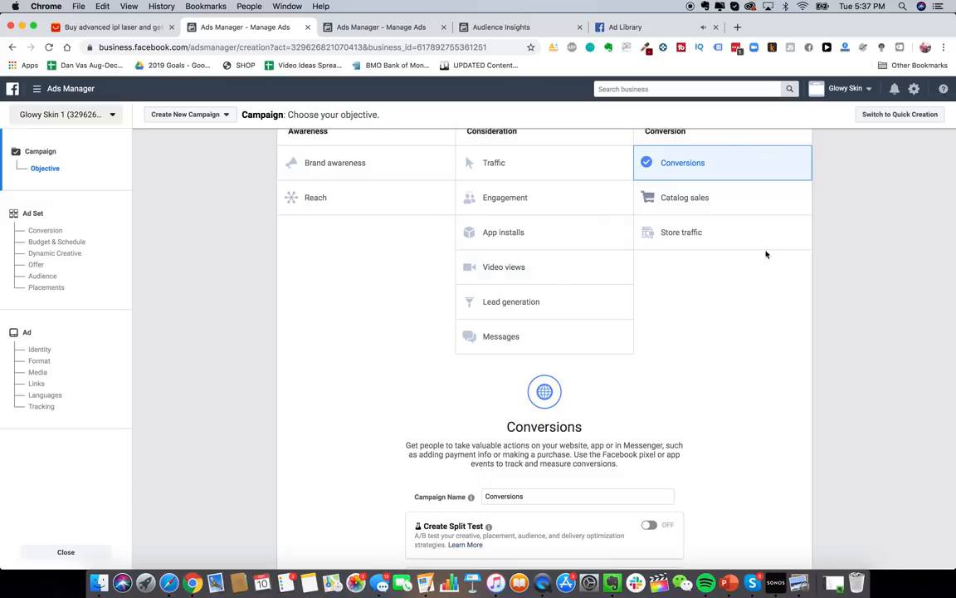
scroll(581, 274, up, 2)
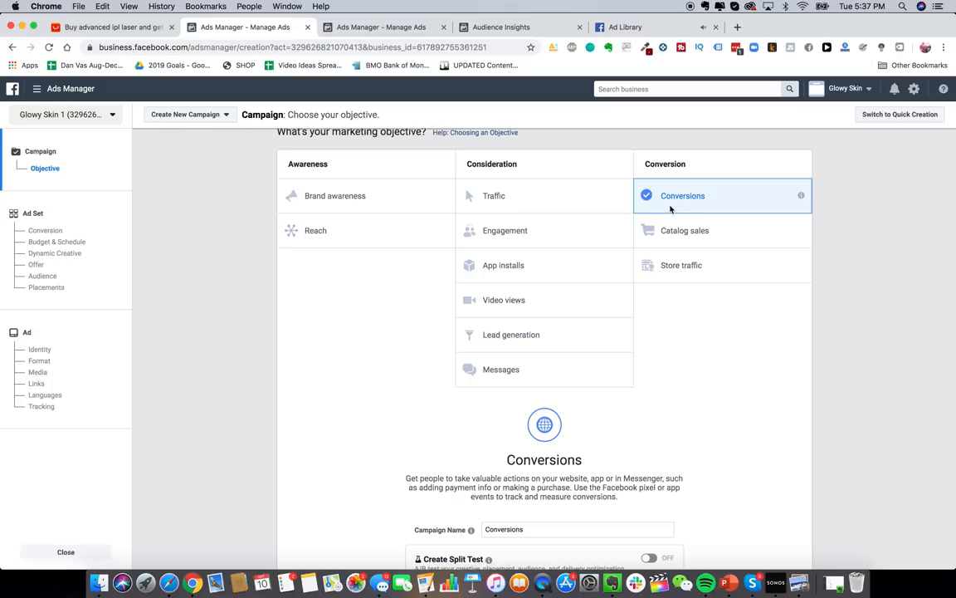
scroll(658, 228, up, 1)
scroll(631, 216, down, 5)
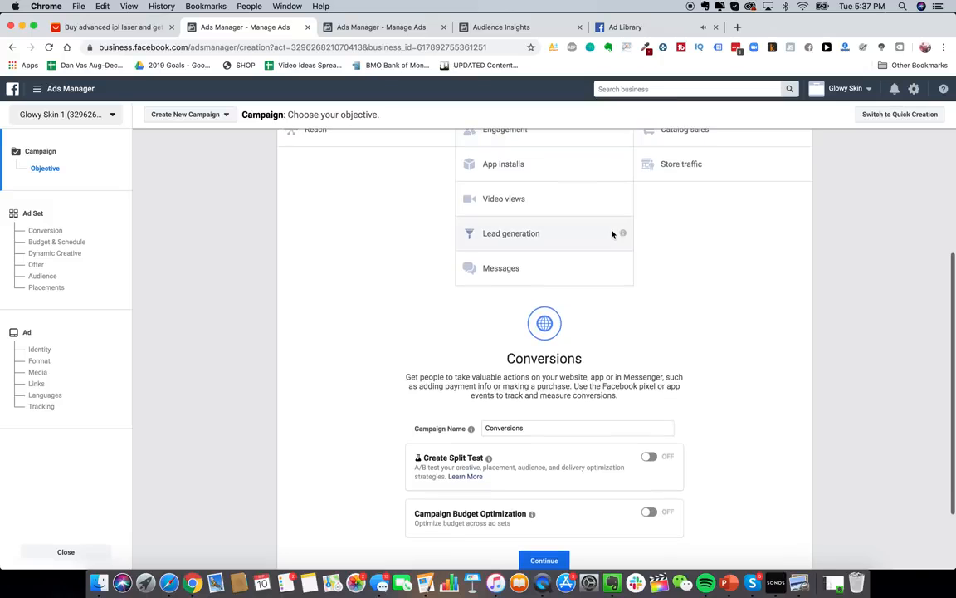
scroll(613, 235, up, 4)
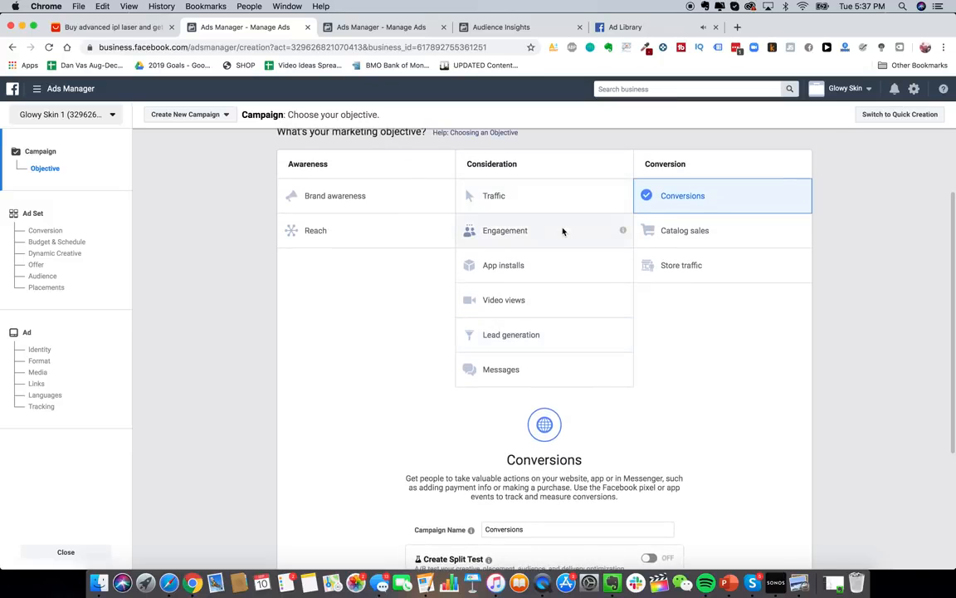
click(540, 231)
scroll(581, 299, down, 5)
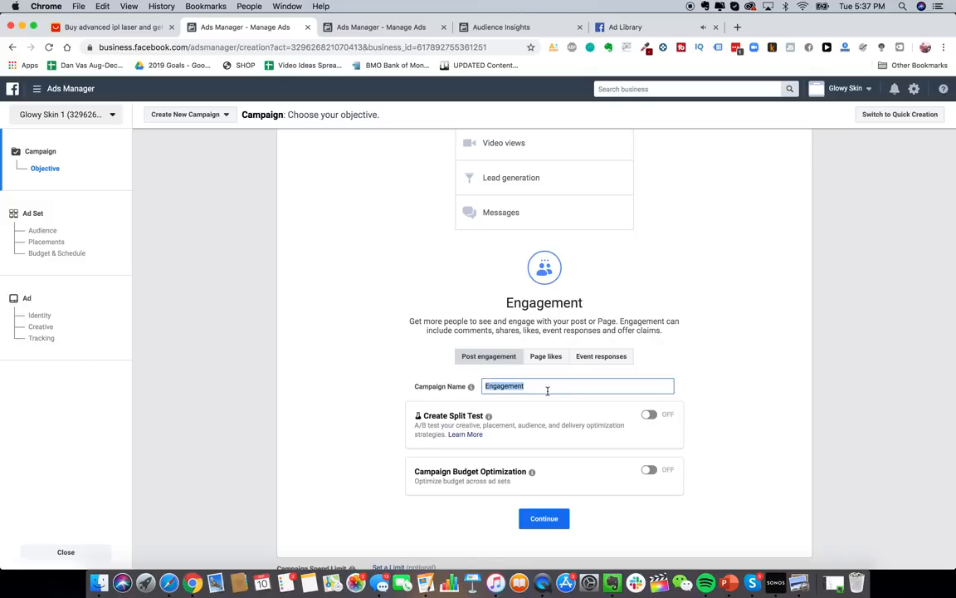
text(PPE_GS_BROAD)
- Continue to the ad set and remove Canada from its locations
click(545, 520)
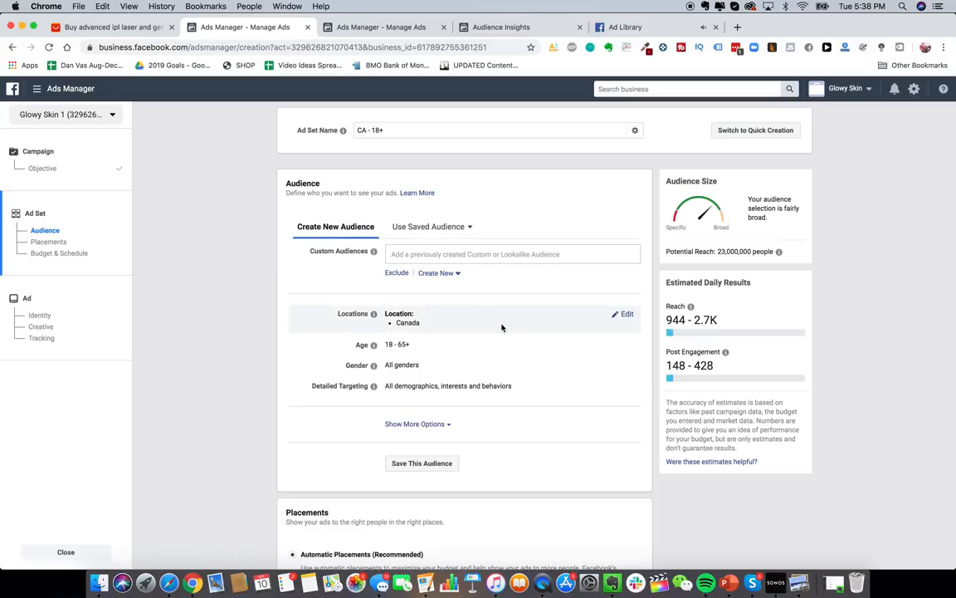
scroll(233, 303, down, 2)
scroll(233, 303, up, 2)
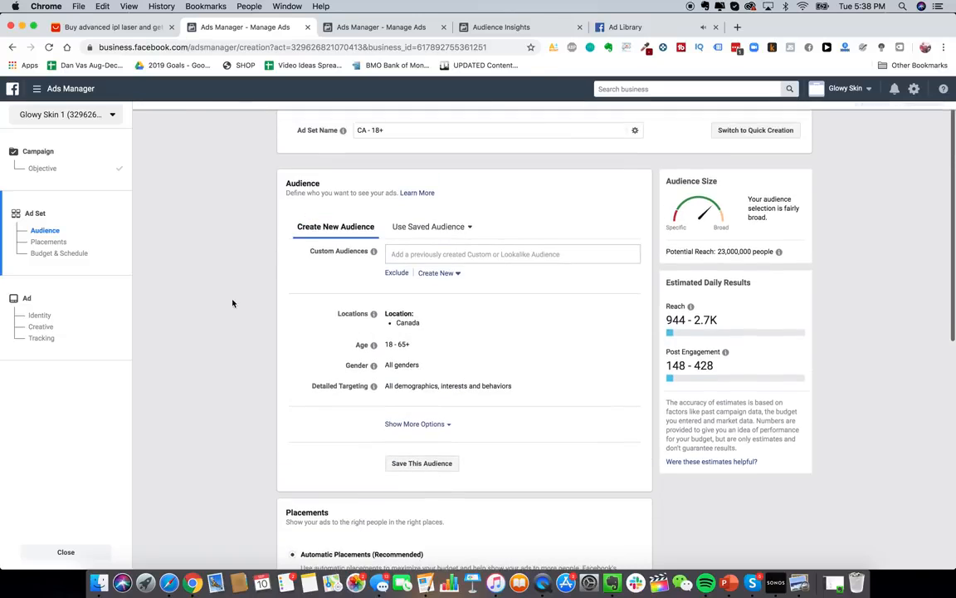
click(625, 315)
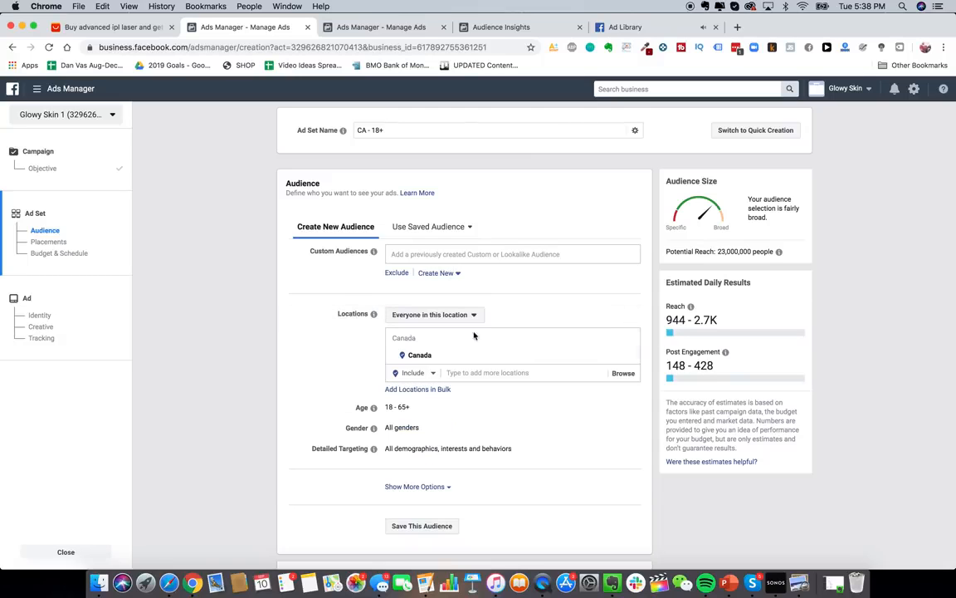
mouse_move(515, 357)
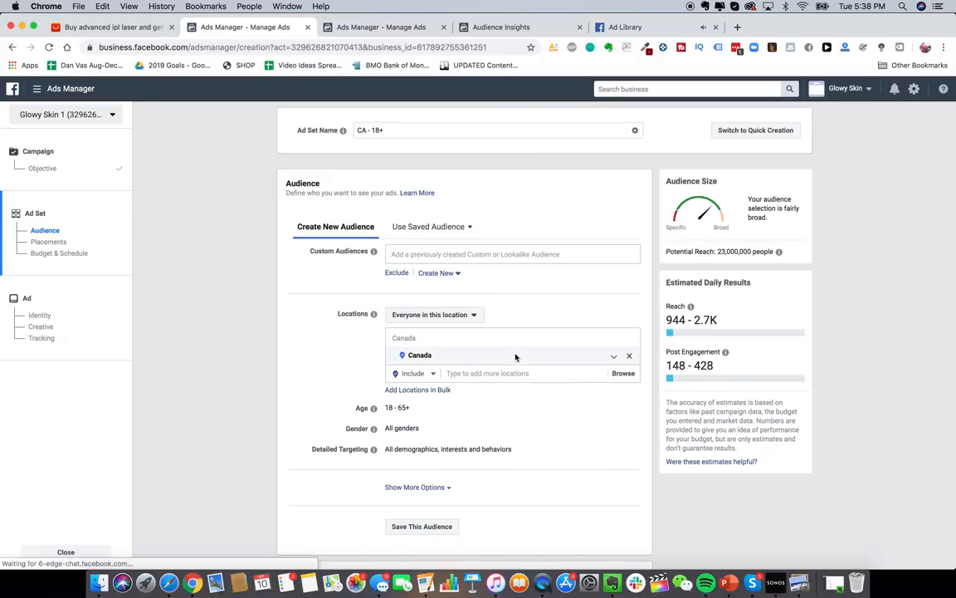
click(629, 355)
- Add United States, Canada, Australia and United Kingdom as target locations
click(468, 392)
text(united states)
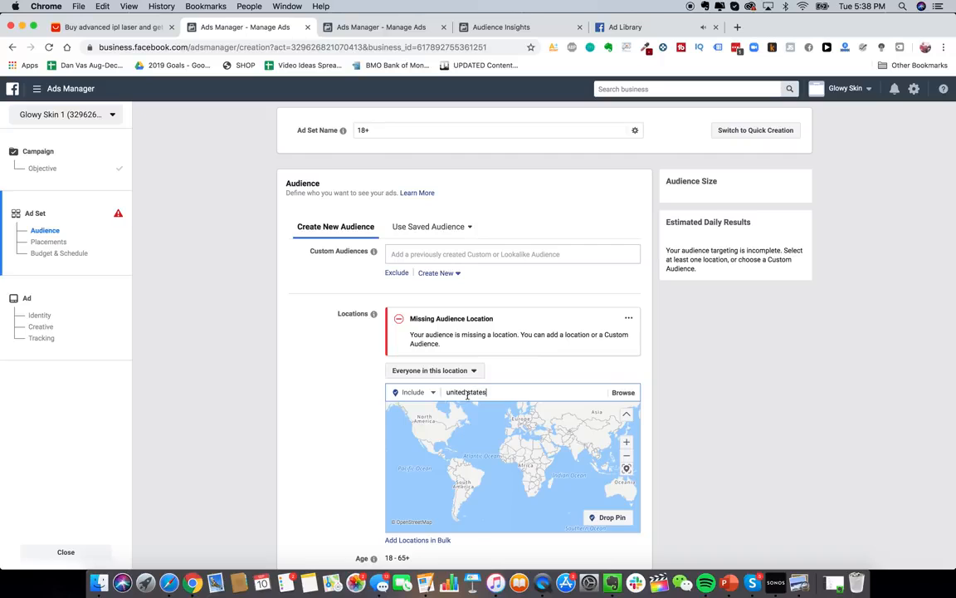
key(Return)
text(cana)
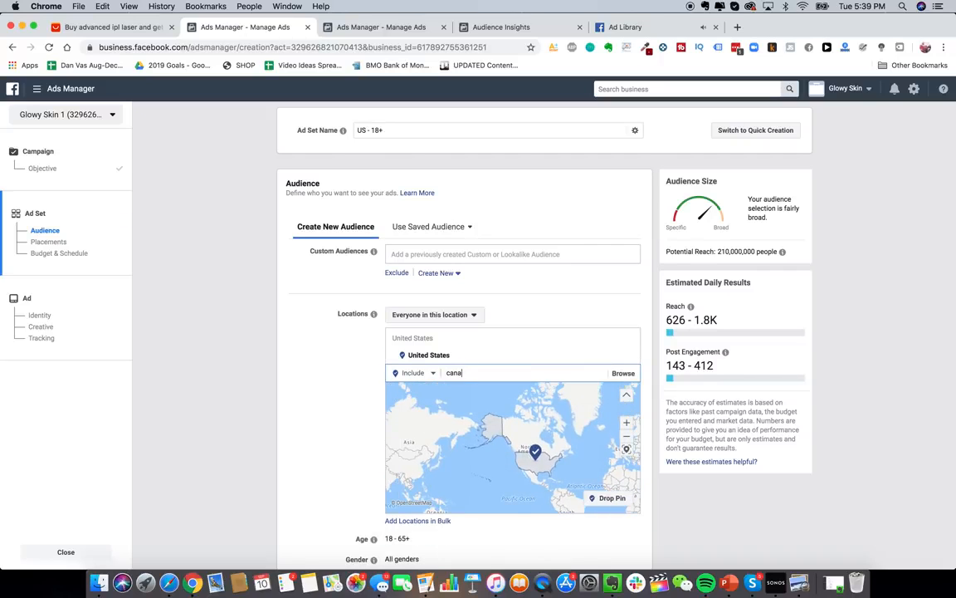
text(da)
click(469, 391)
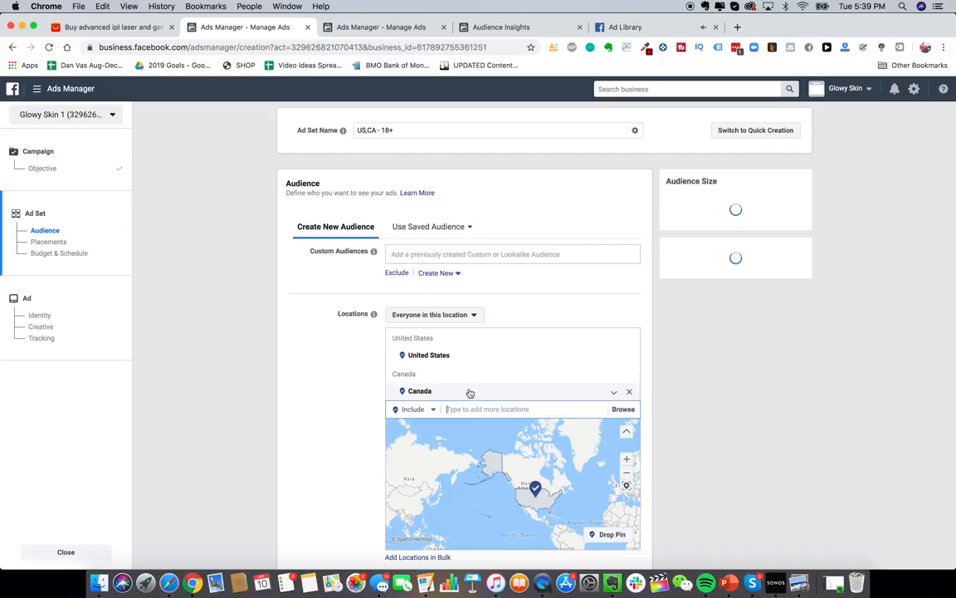
text(australia)
key(Return)
text(united k)
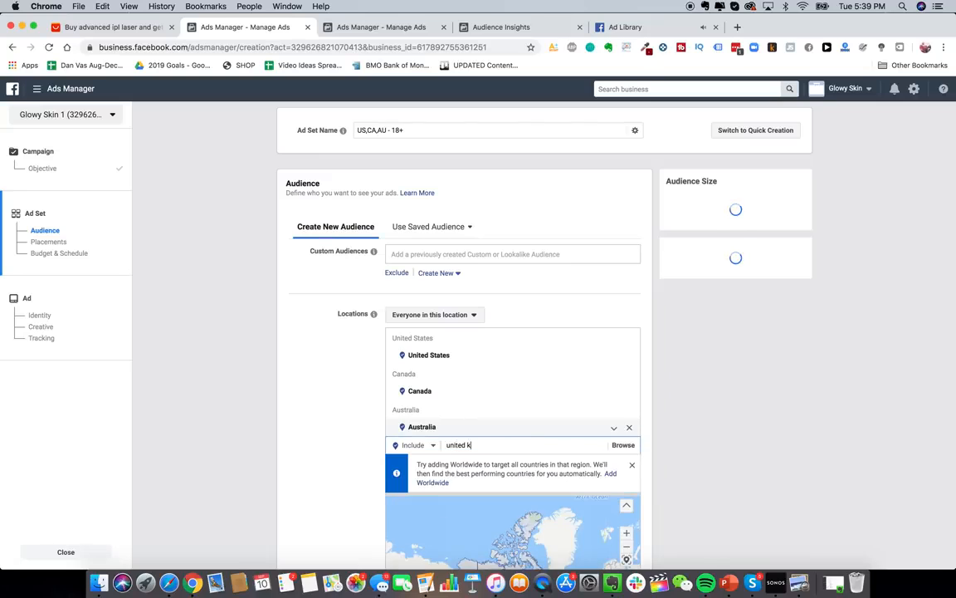
key(Return)
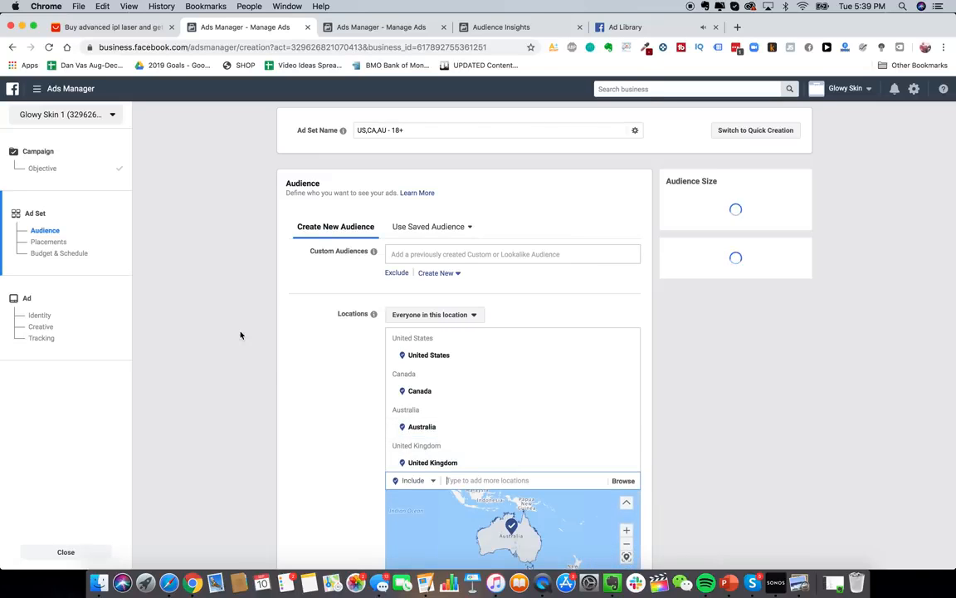
- Restrict the locations to people who live there
scroll(241, 334, down, 3)
click(474, 136)
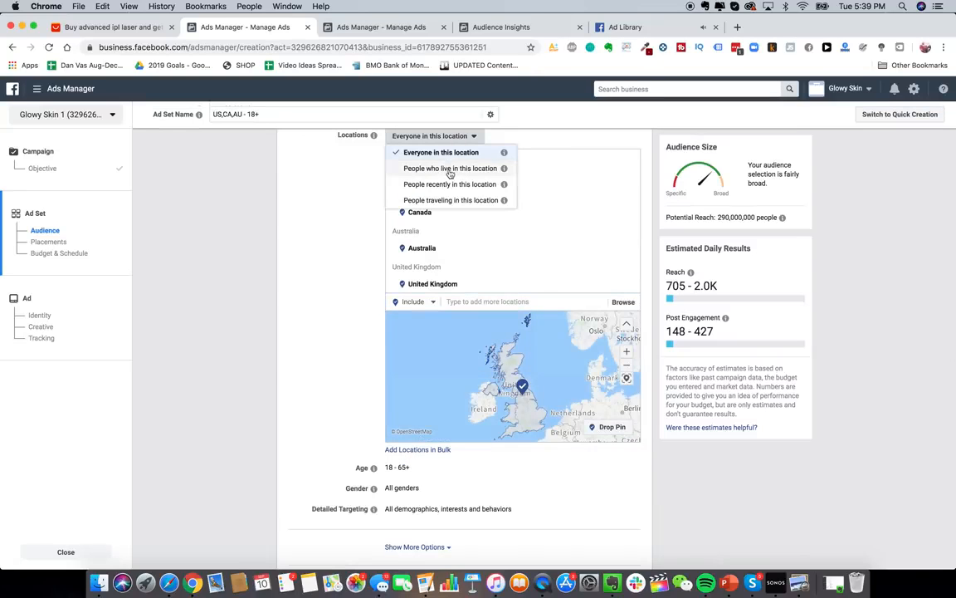
click(449, 168)
scroll(299, 352, down, 3)
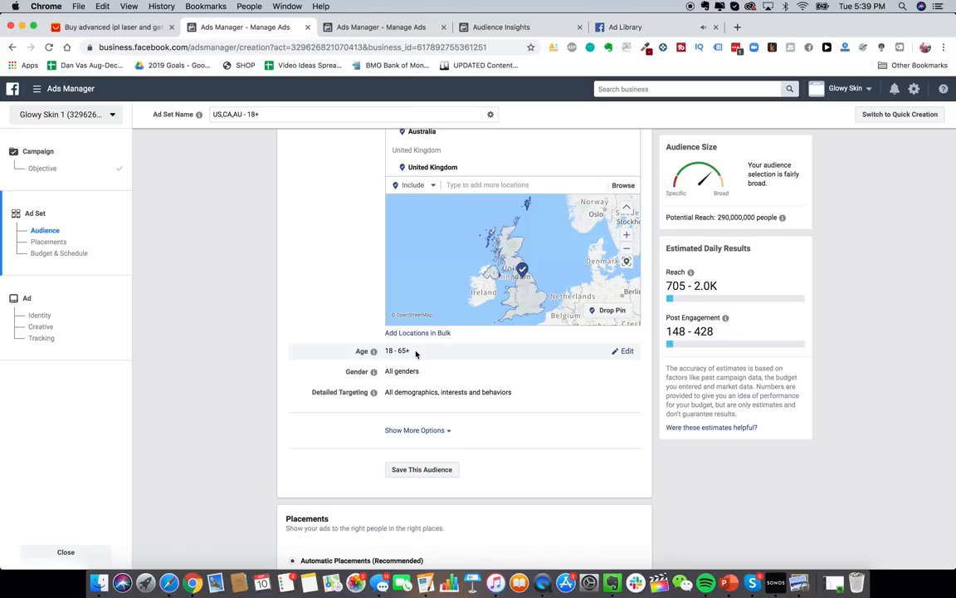
- Open the ad set's detailed targeting editor
scroll(409, 351, down, 2)
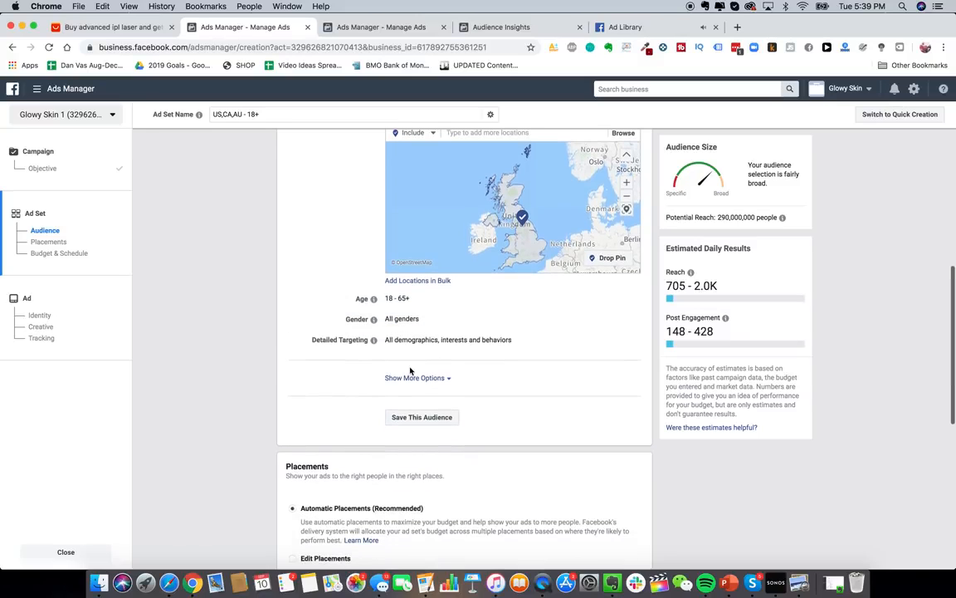
click(627, 340)
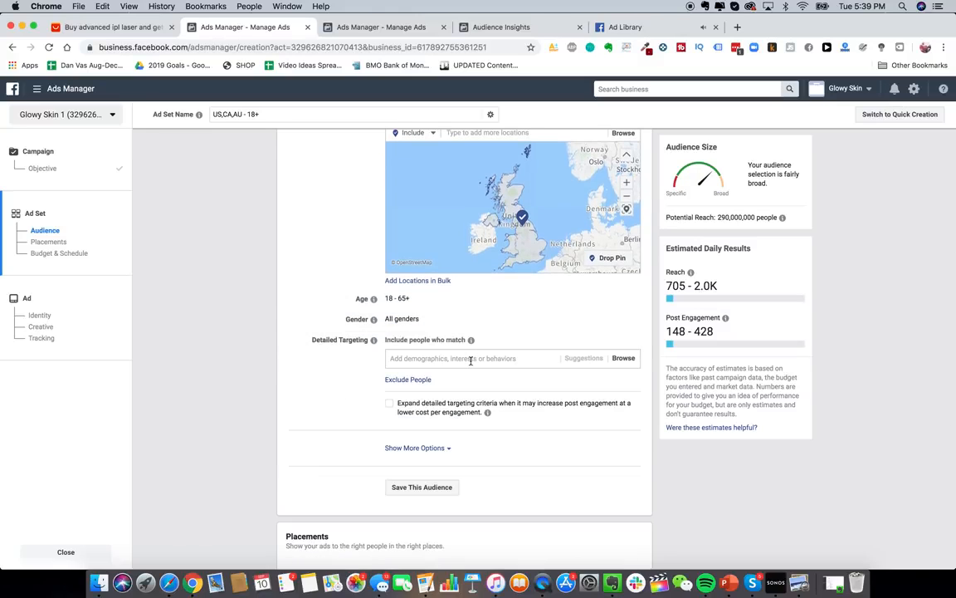
click(470, 361)
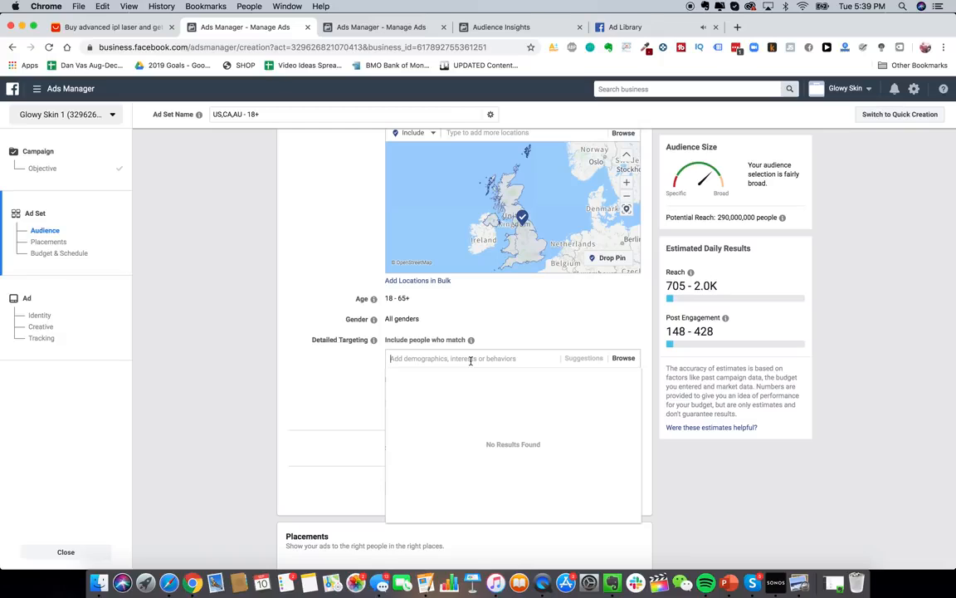
click(336, 382)
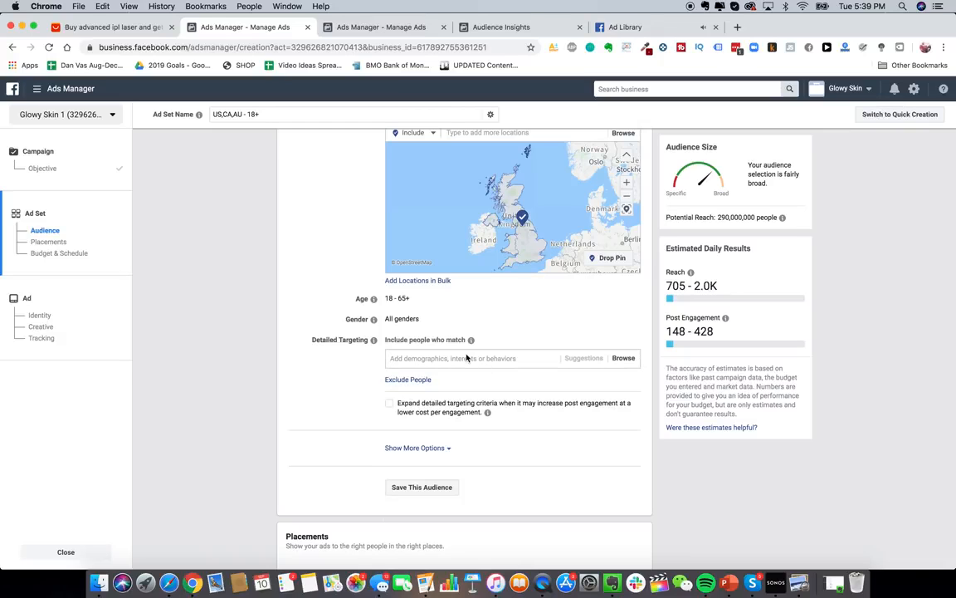
scroll(466, 357, up, 1)
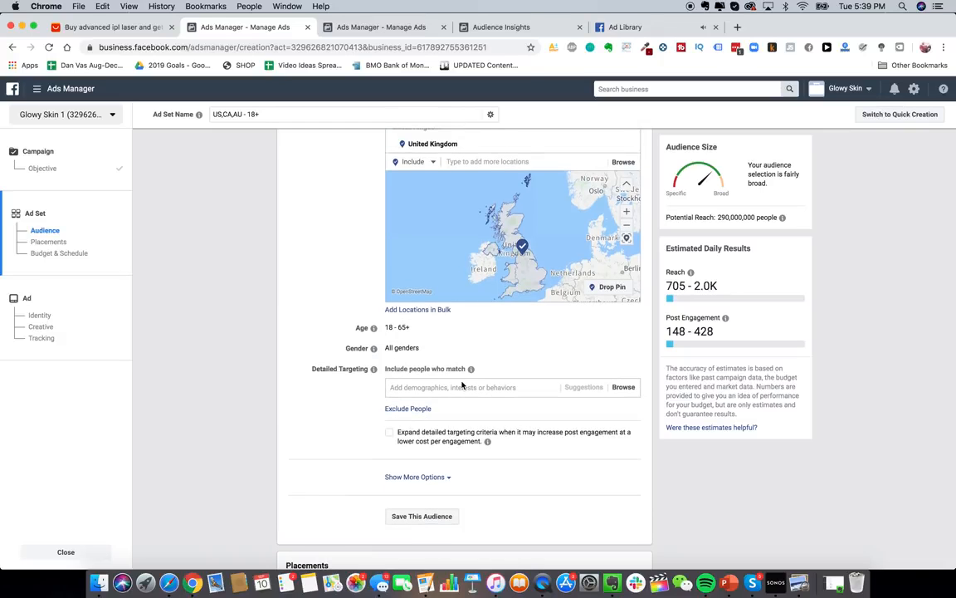
scroll(463, 397, up, 1)
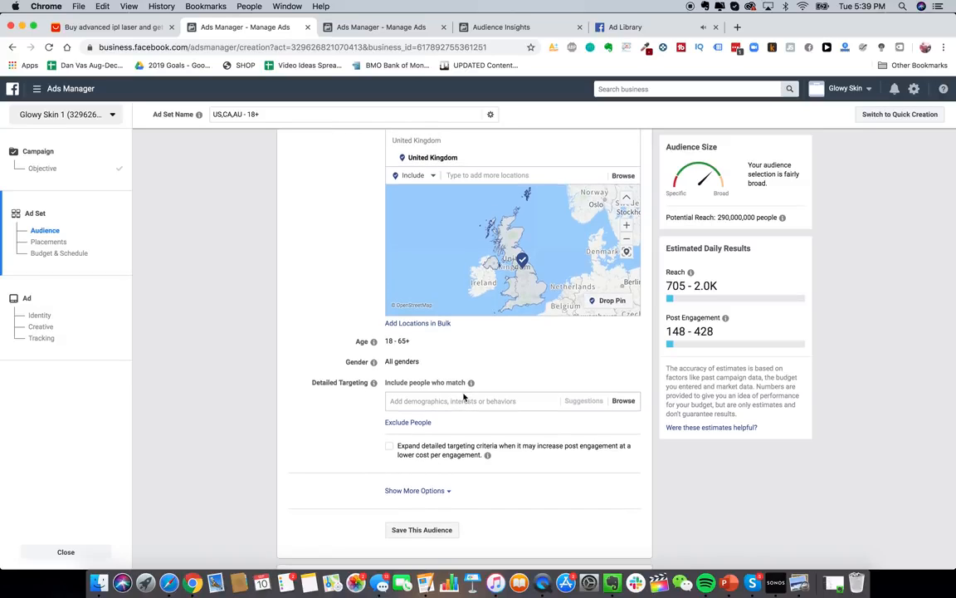
- Add the ULTA Beauty interest, discarding the mistaken ULTA Beauty employer entry
click(454, 401)
text(ulta beauty)
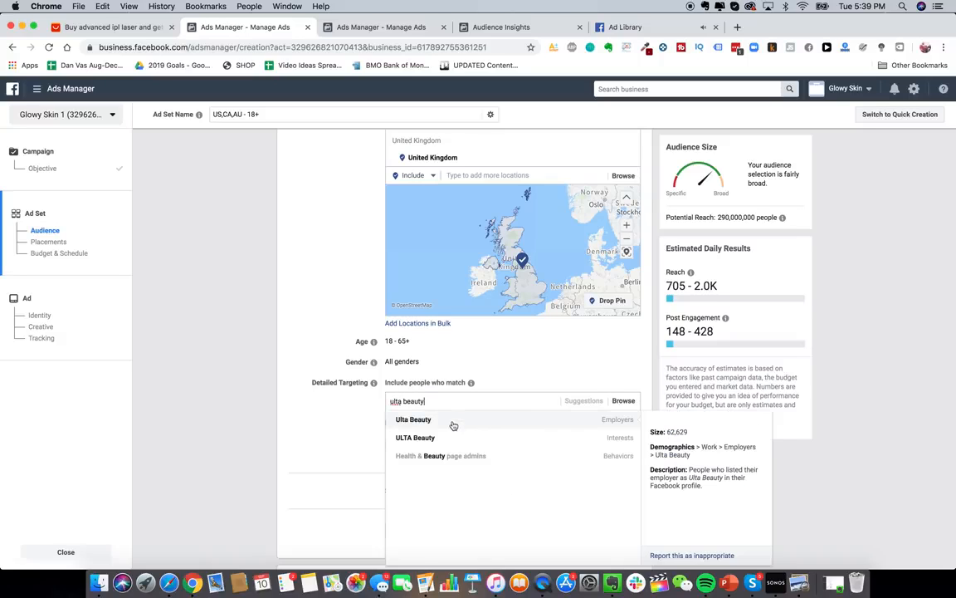
click(452, 422)
mouse_move(581, 420)
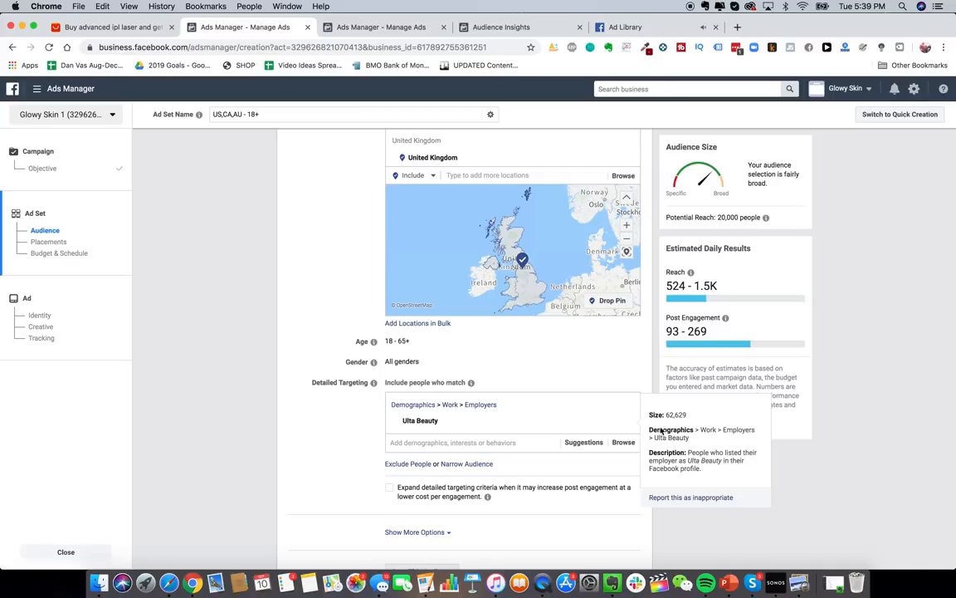
click(626, 421)
text(ulta bea)
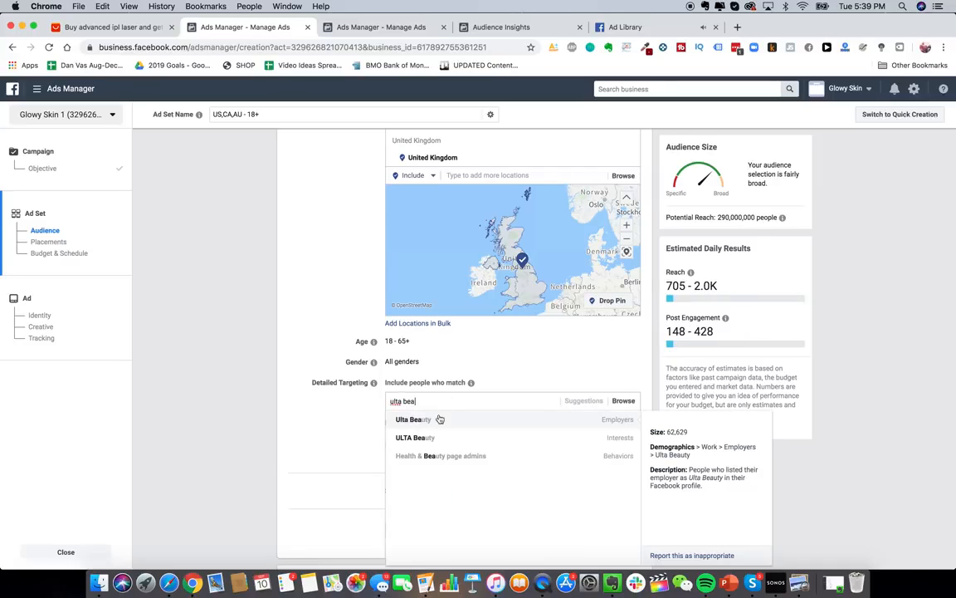
mouse_move(438, 438)
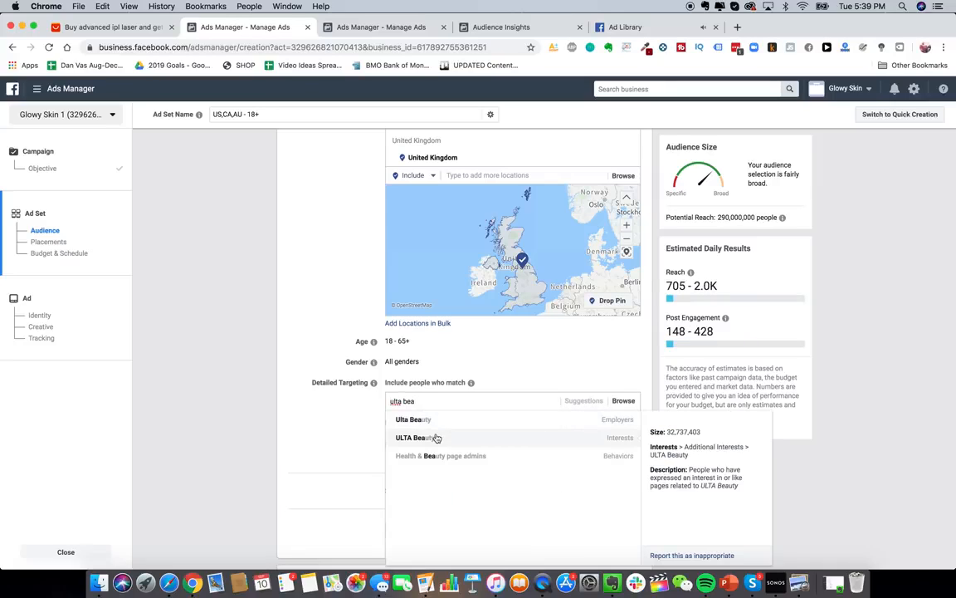
click(505, 439)
- Reveal the extra options and begin editing the ad set's language targeting
scroll(347, 380, down, 4)
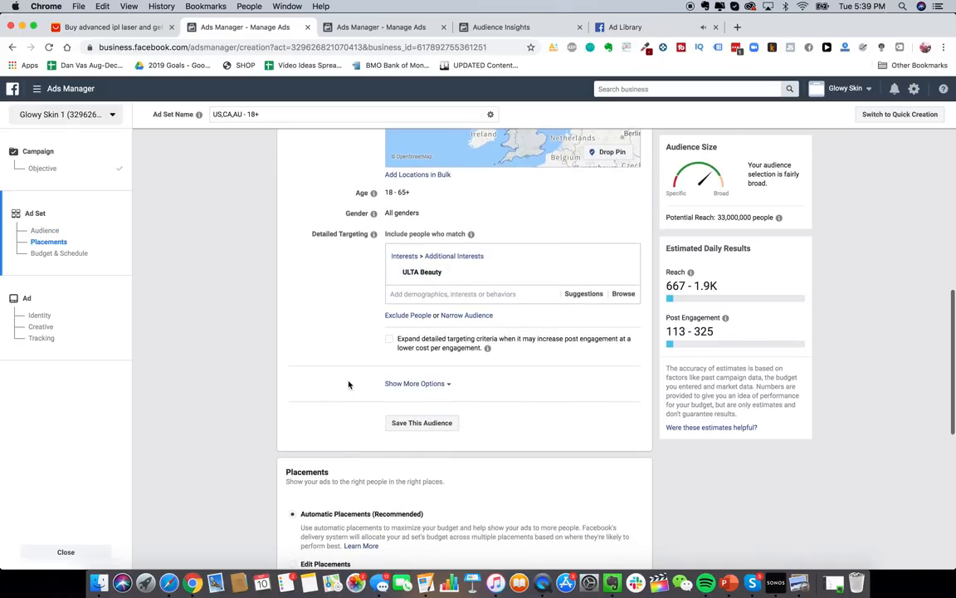
scroll(431, 370, down, 1)
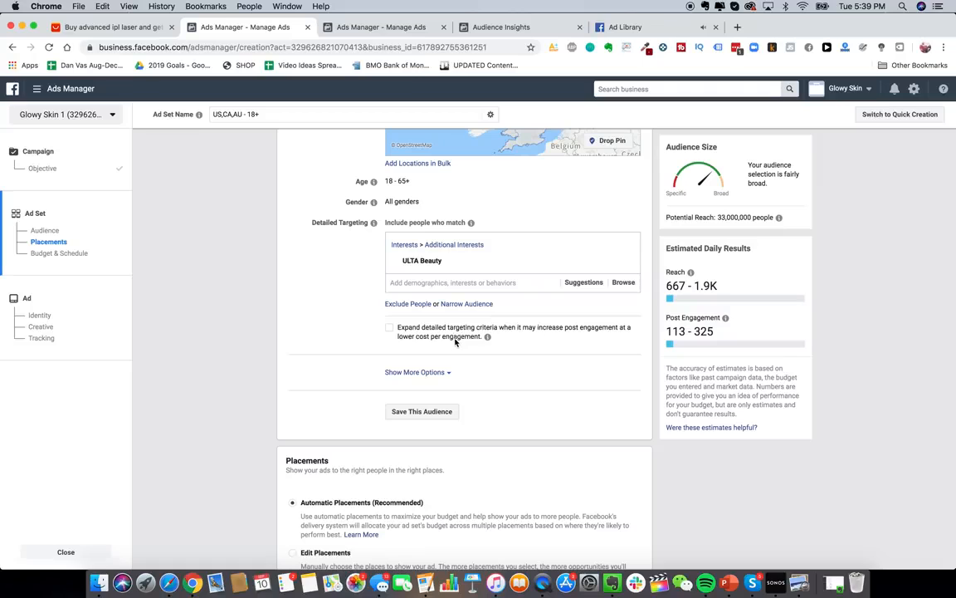
scroll(435, 373, up, 2)
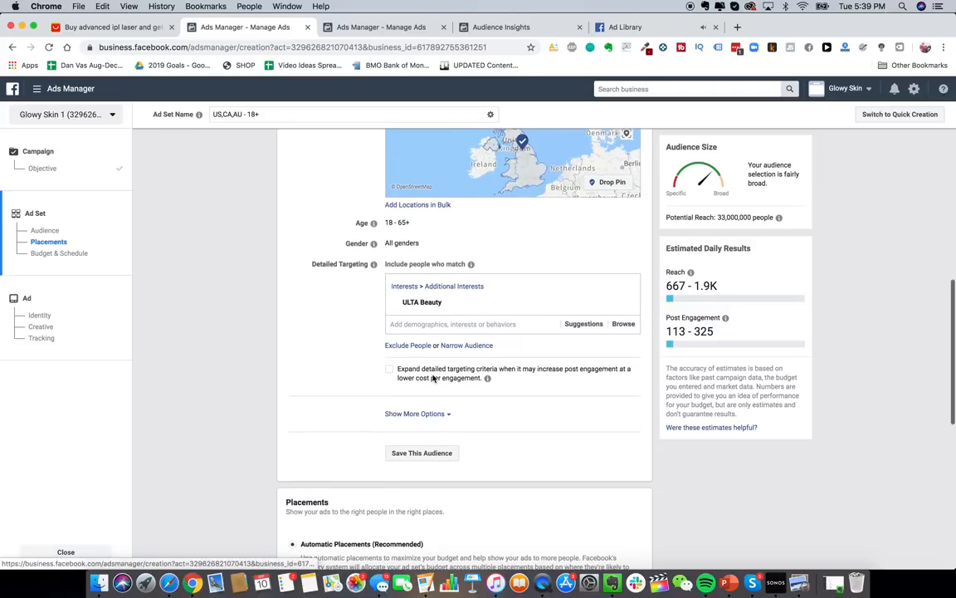
click(425, 445)
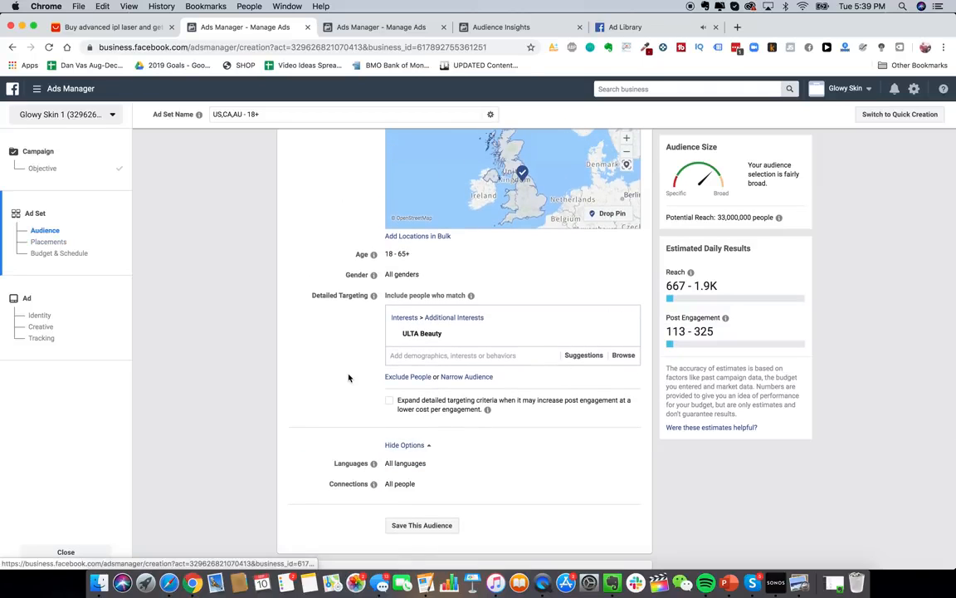
scroll(350, 377, down, 3)
scroll(348, 376, up, 2)
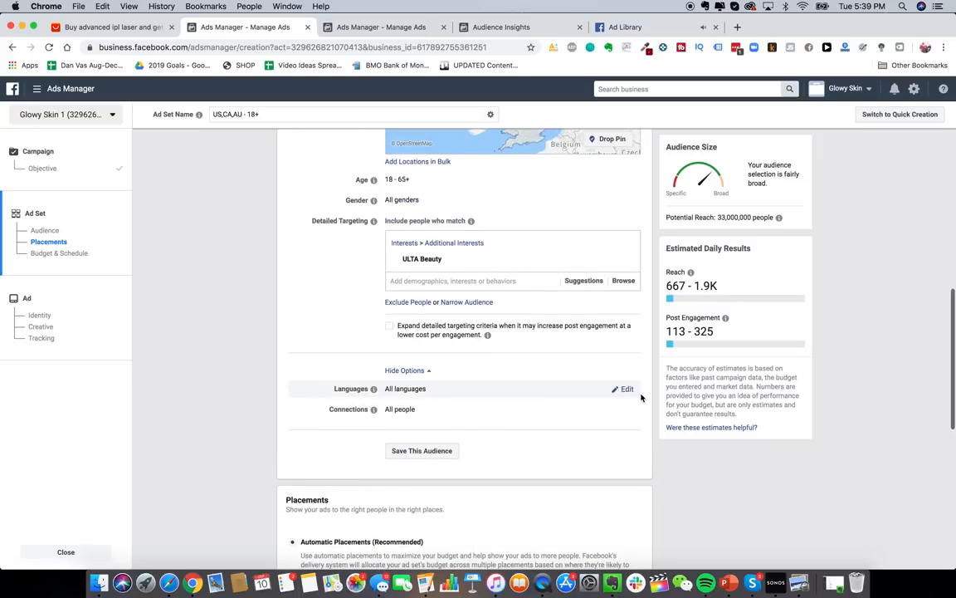
click(625, 387)
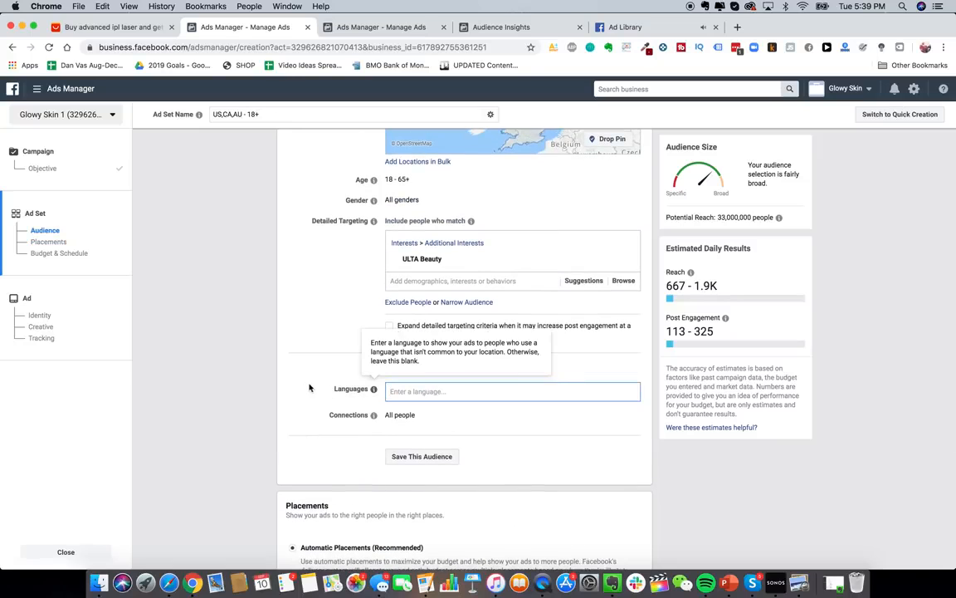
- Switch to manual placements and untick the Feeds, In-Stream, In-Article and Apps and Sites groups
scroll(317, 373, down, 6)
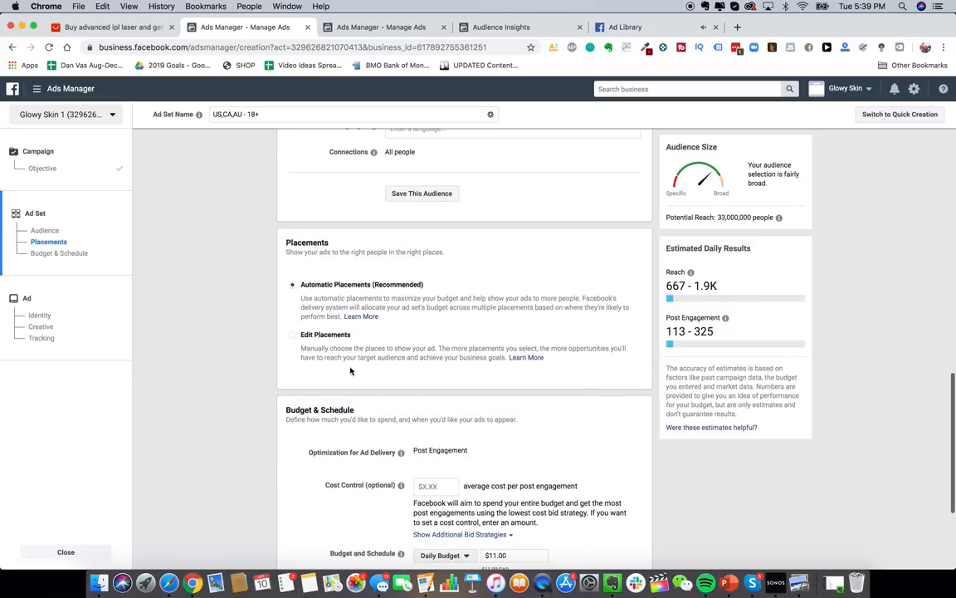
click(325, 340)
scroll(506, 332, down, 5)
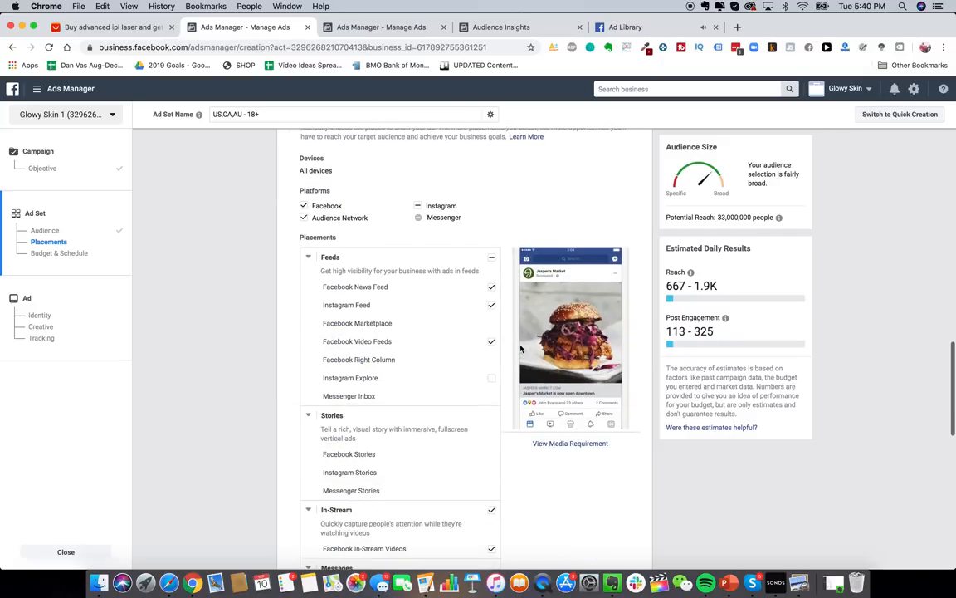
click(491, 263)
scroll(473, 323, down, 3)
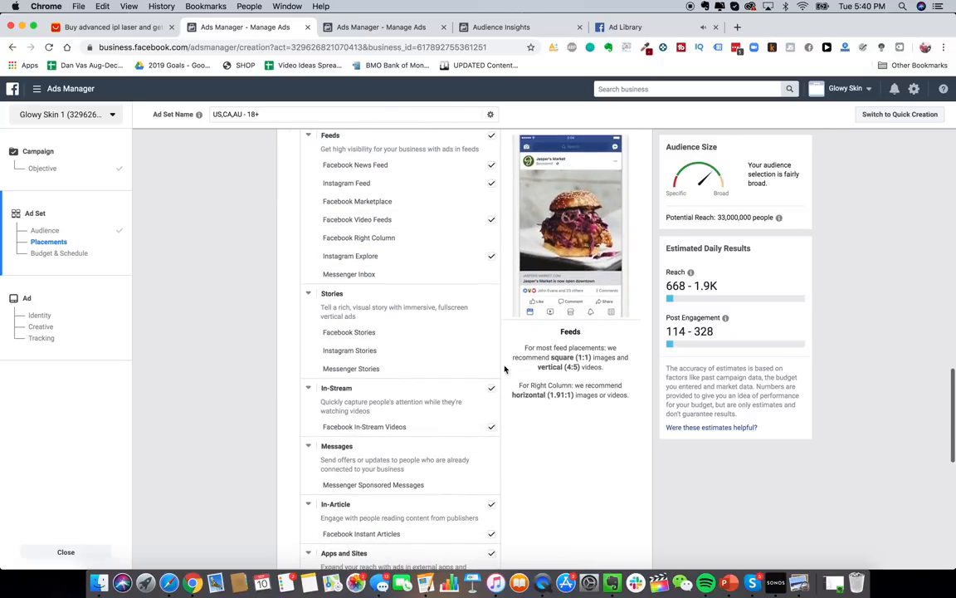
click(491, 135)
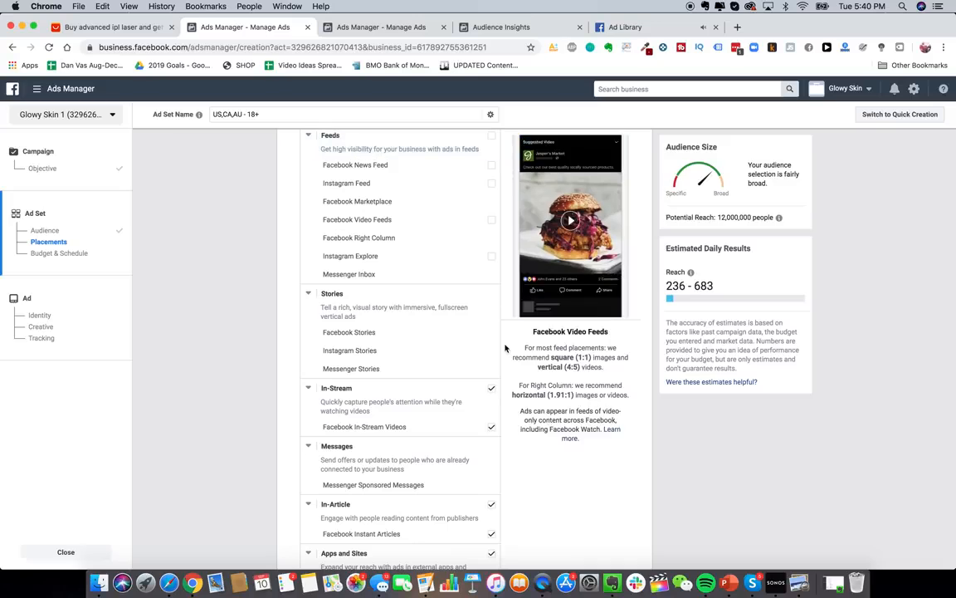
click(492, 390)
scroll(502, 415, down, 3)
click(491, 397)
click(493, 445)
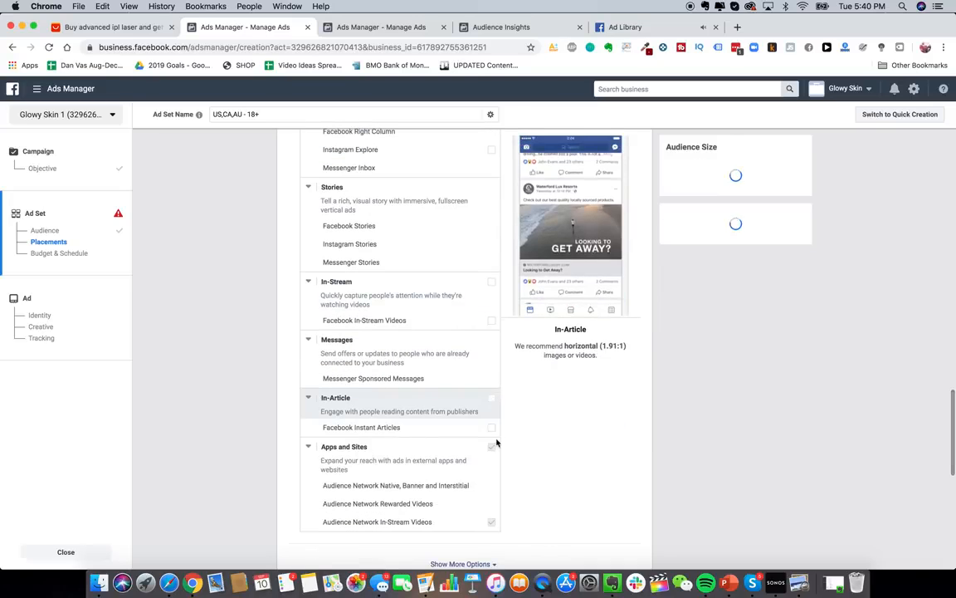
scroll(488, 481, up, 5)
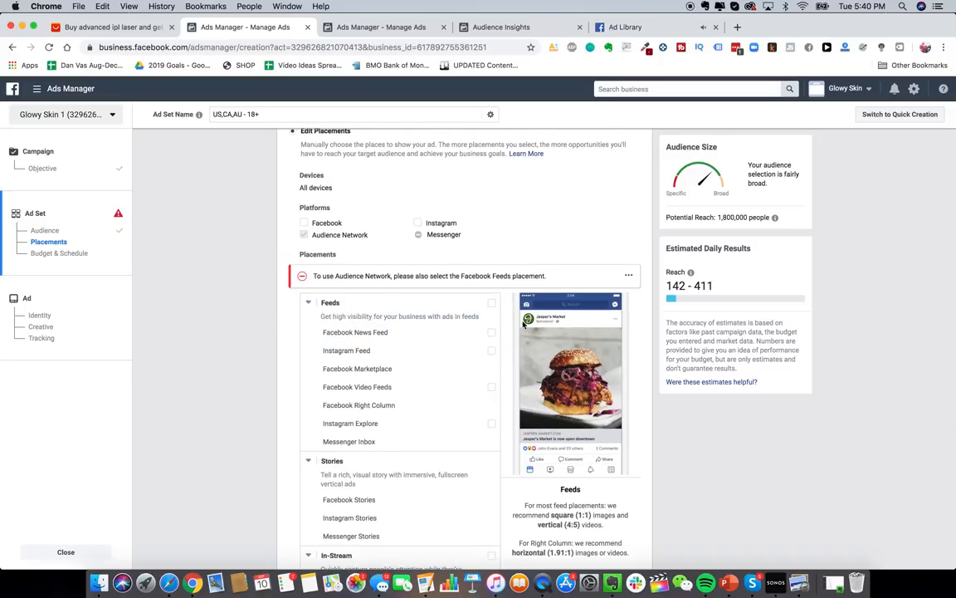
- Re-add Facebook News Feed and Instagram Feed to clear the Audience Network error
click(492, 328)
click(492, 322)
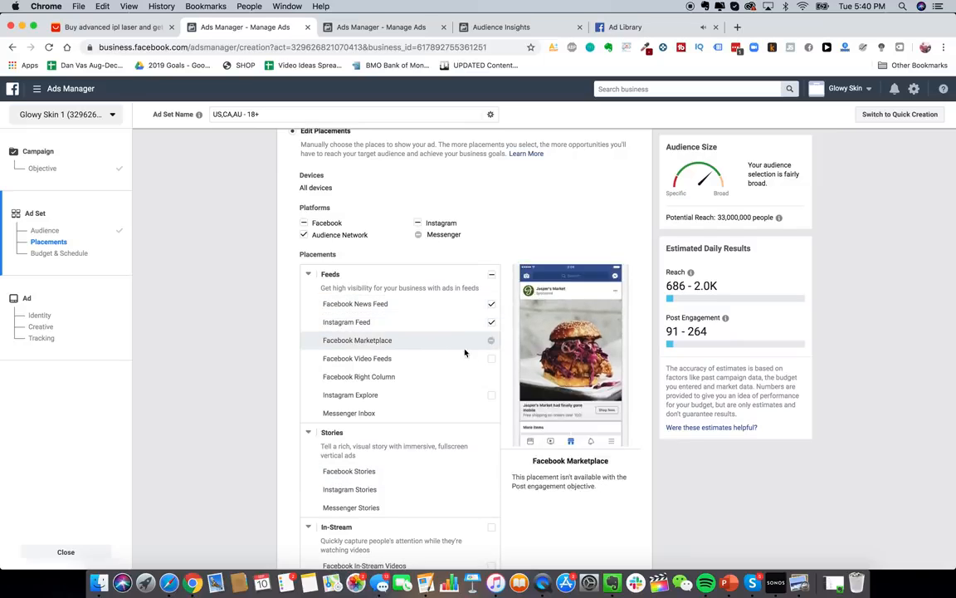
scroll(474, 444, down, 3)
scroll(487, 435, down, 4)
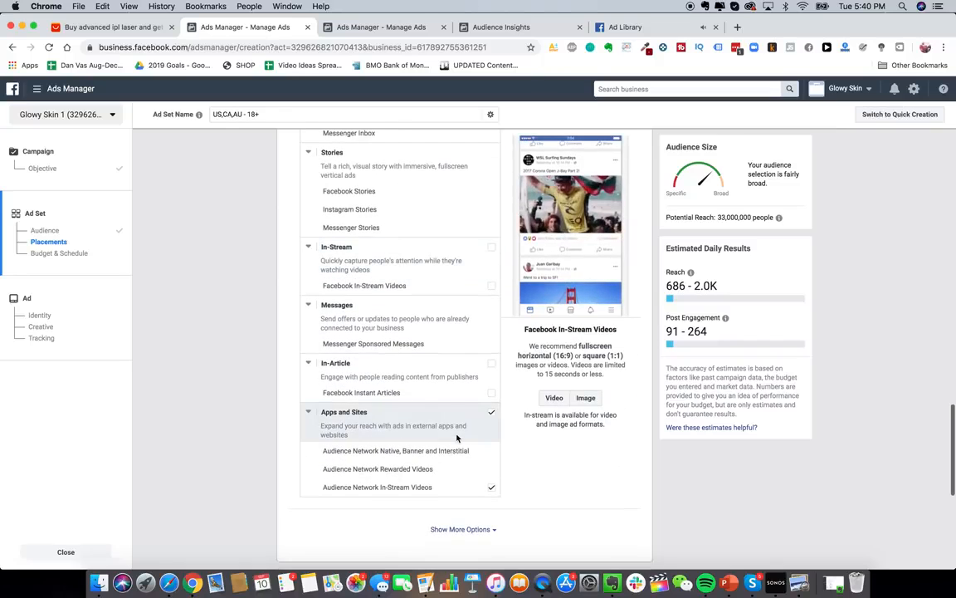
scroll(459, 435, up, 7)
scroll(390, 284, up, 3)
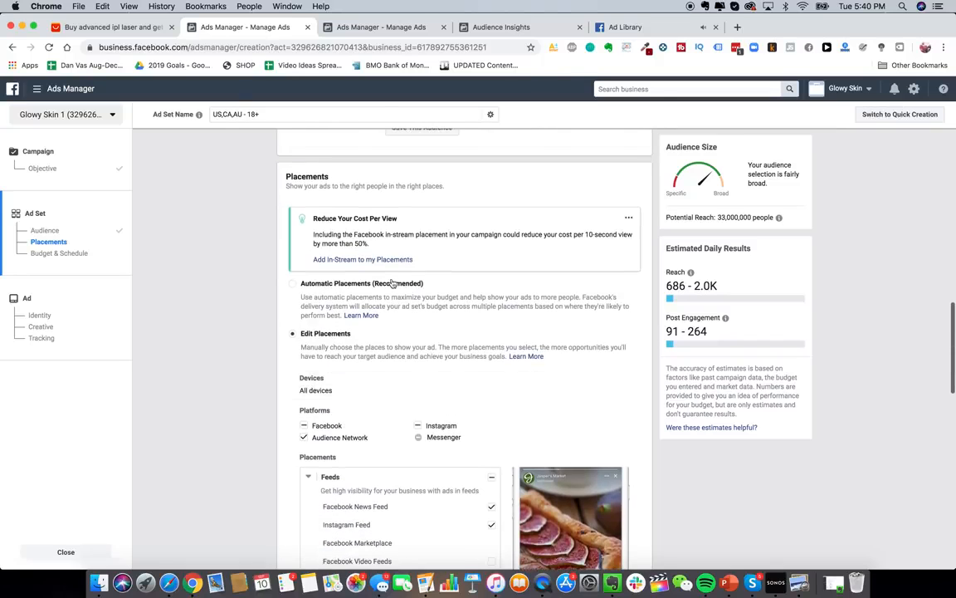
- Return the ad set to Automatic Placements (Recommended)
click(386, 282)
scroll(261, 270, up, 1)
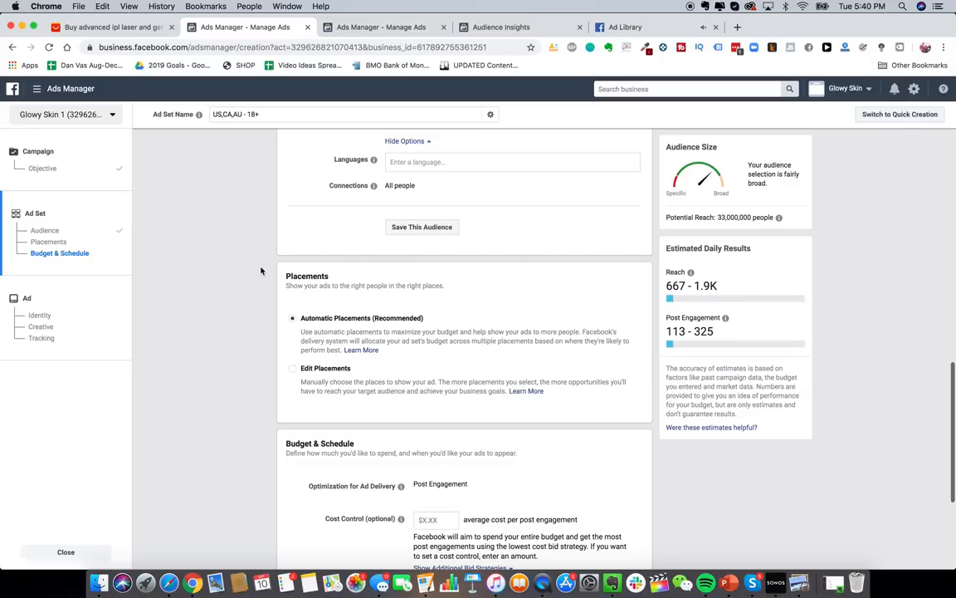
scroll(260, 271, up, 7)
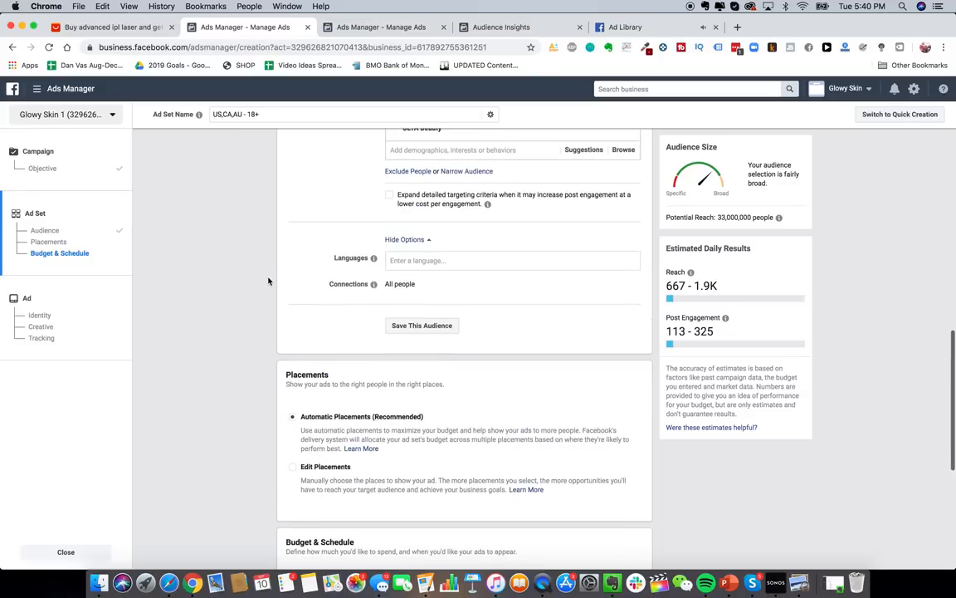
scroll(435, 240, up, 9)
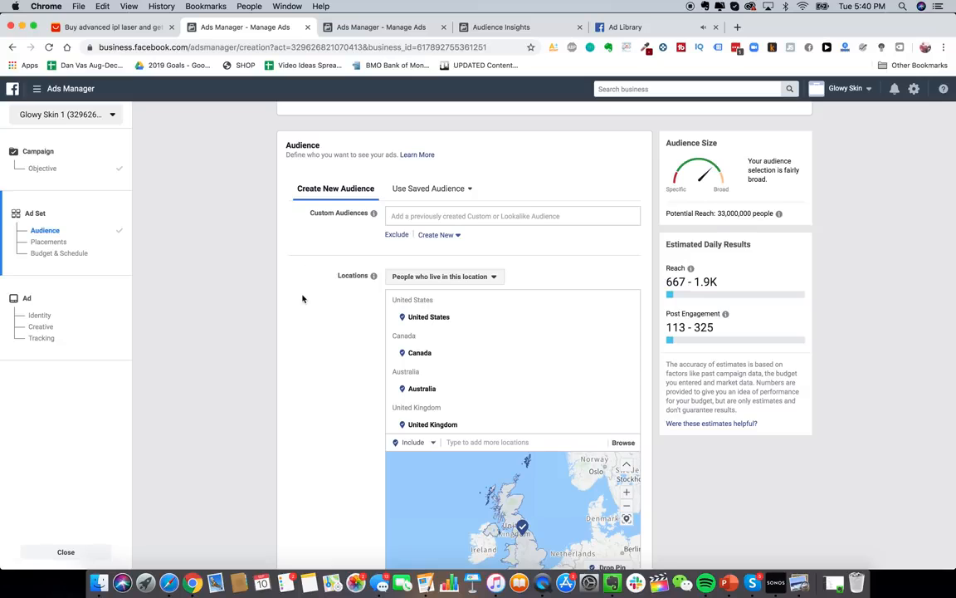
scroll(302, 298, down, 1)
- Expand the All Tools menu to view every business tool, then dismiss it
click(37, 88)
click(94, 288)
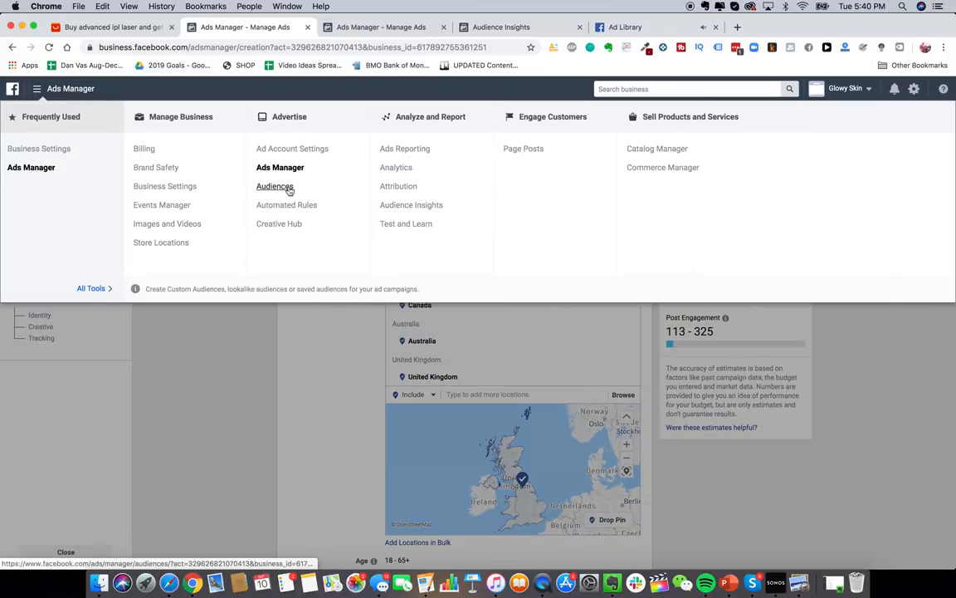
click(277, 351)
scroll(308, 395, down, 5)
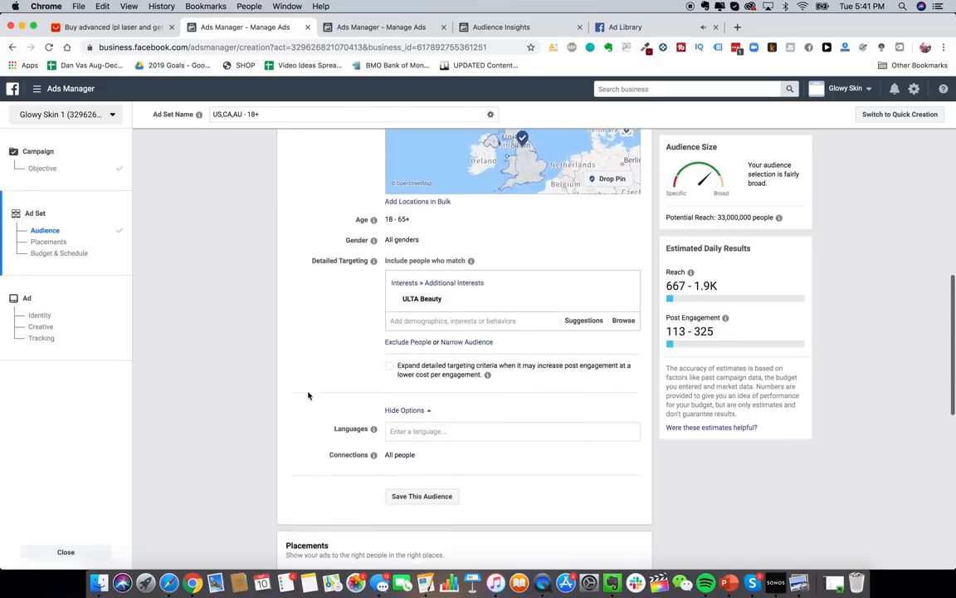
mouse_move(626, 291)
scroll(627, 299, up, 1)
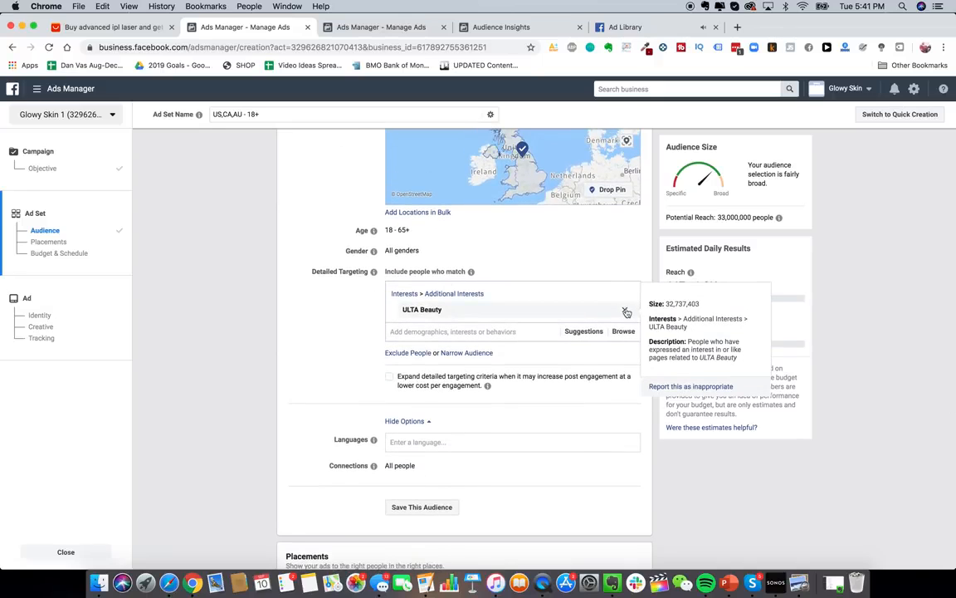
scroll(512, 363, down, 4)
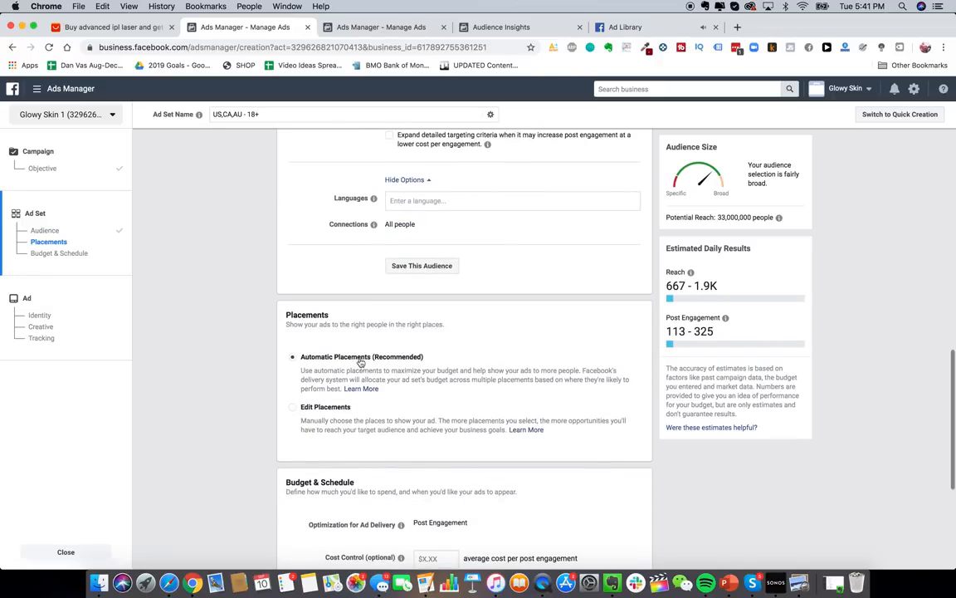
- Choose Edit Placements, keep the default placements, and review the list back up to Audience
click(292, 407)
scroll(498, 391, down, 3)
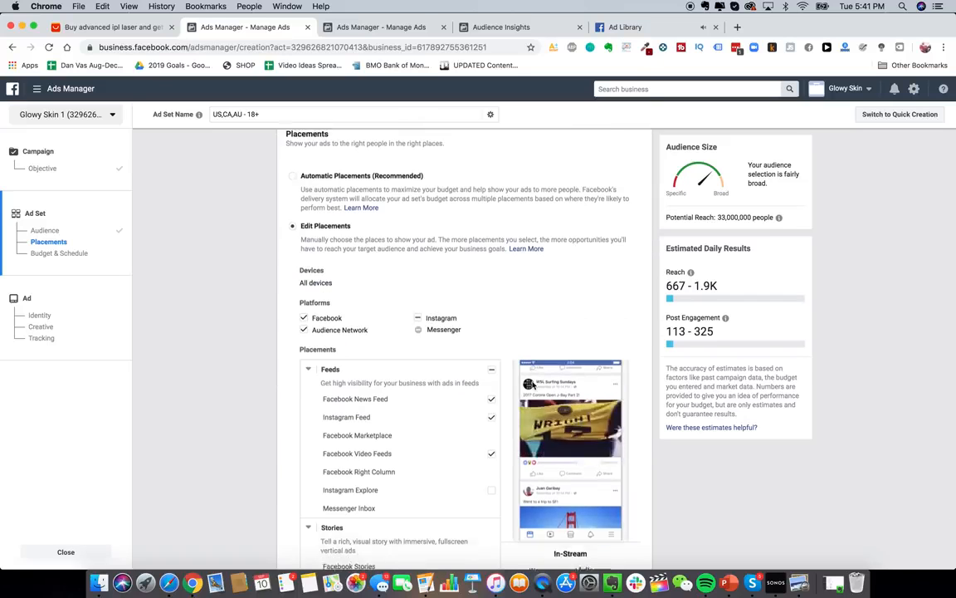
scroll(531, 385, down, 5)
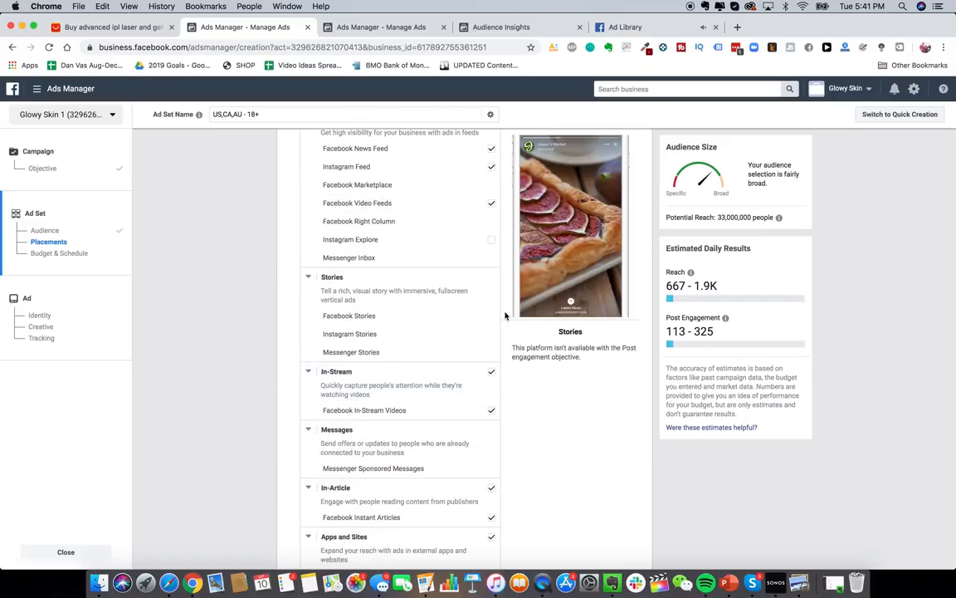
scroll(498, 311, down, 3)
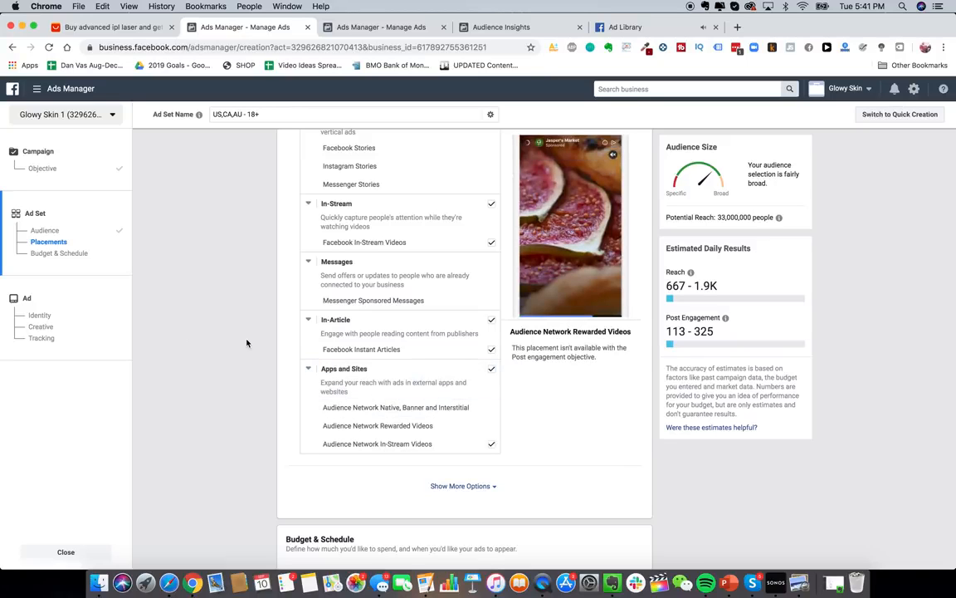
scroll(269, 421, down, 2)
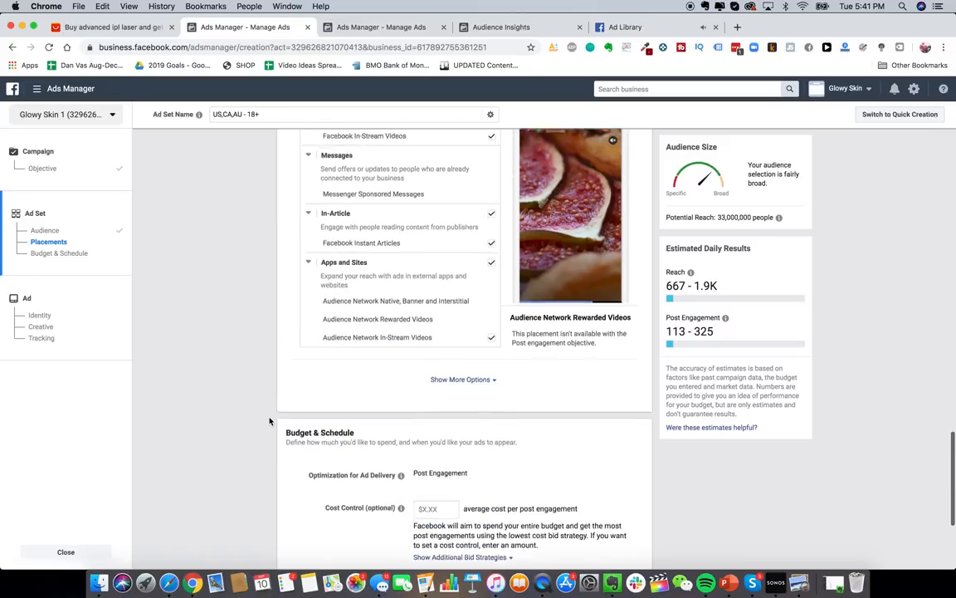
scroll(269, 421, up, 3)
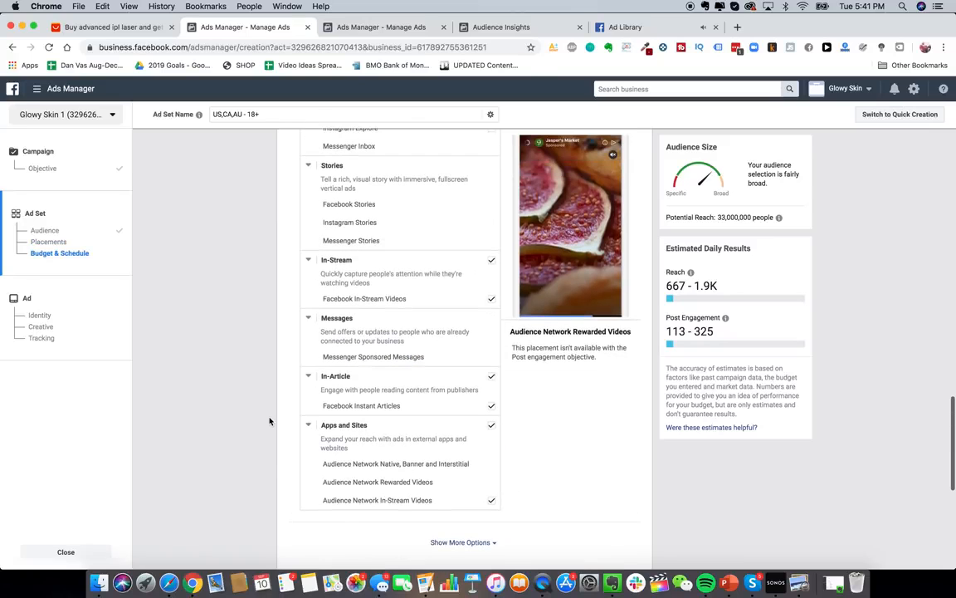
scroll(269, 421, up, 15)
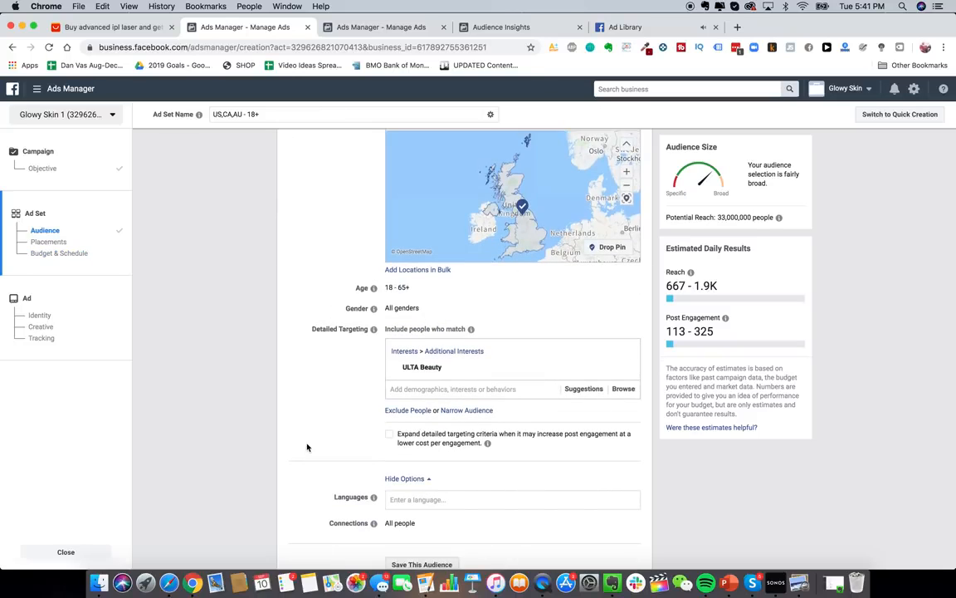
scroll(307, 448, up, 6)
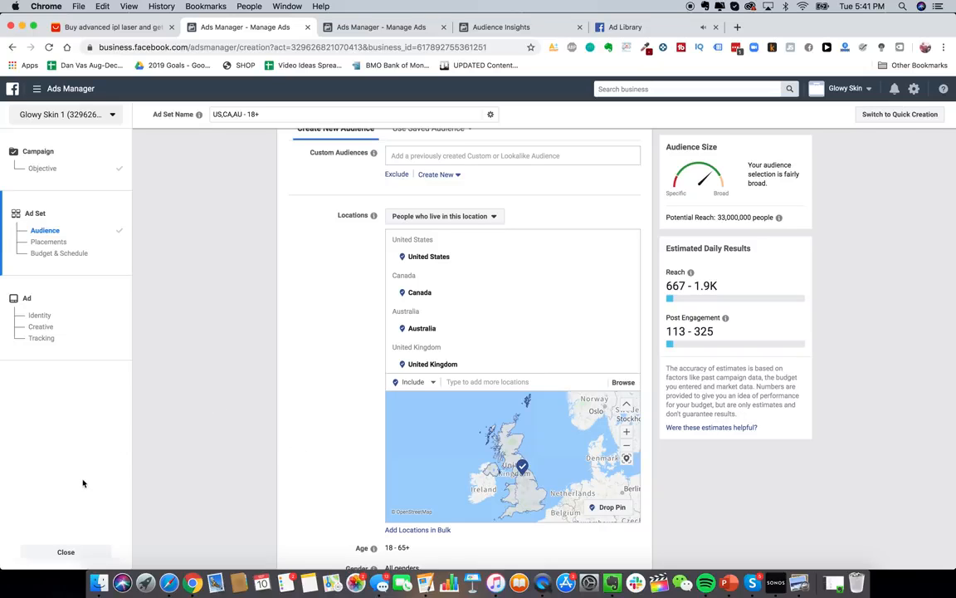
- Close the ad set without saving and start creating a new ad
click(68, 552)
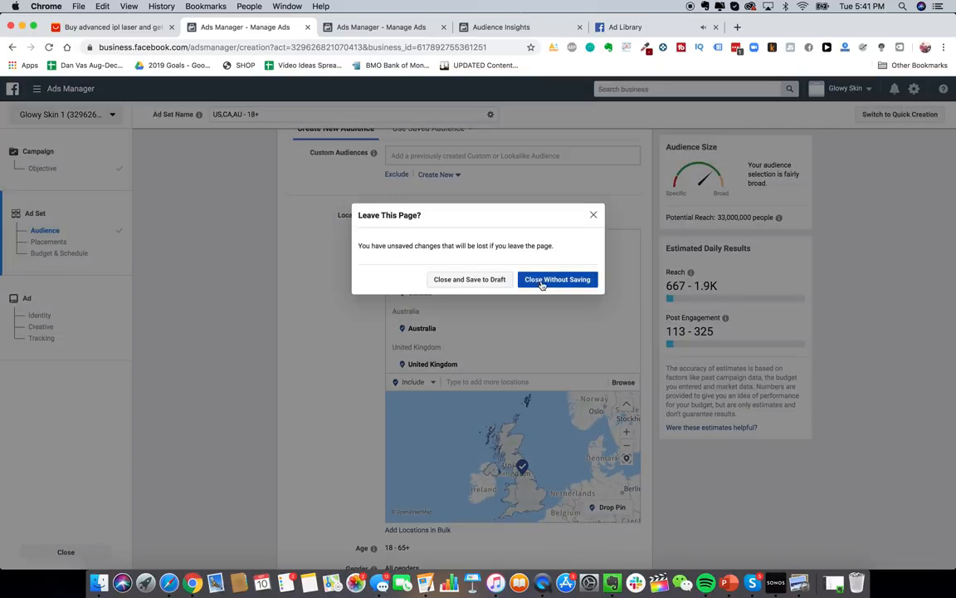
click(541, 284)
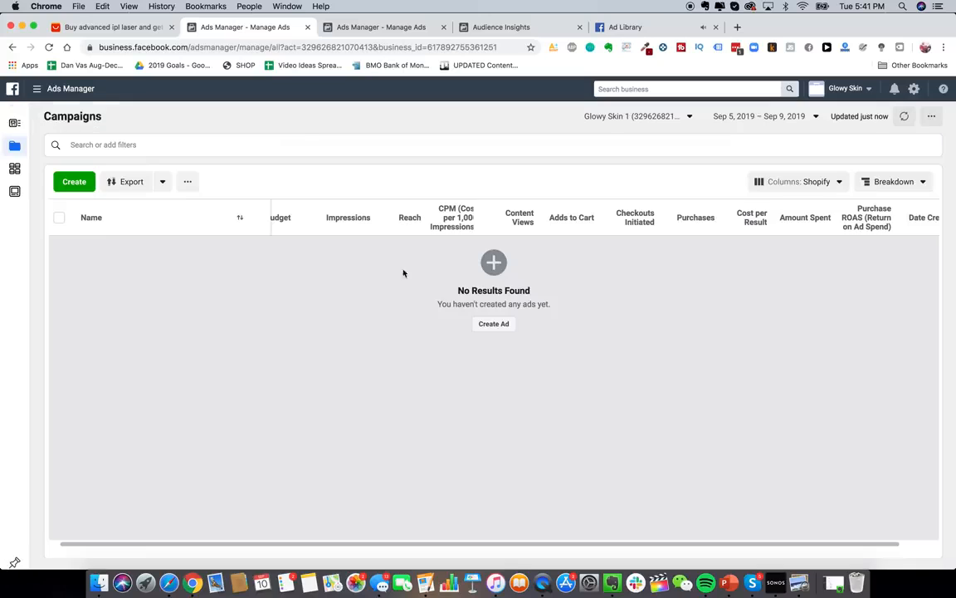
click(494, 324)
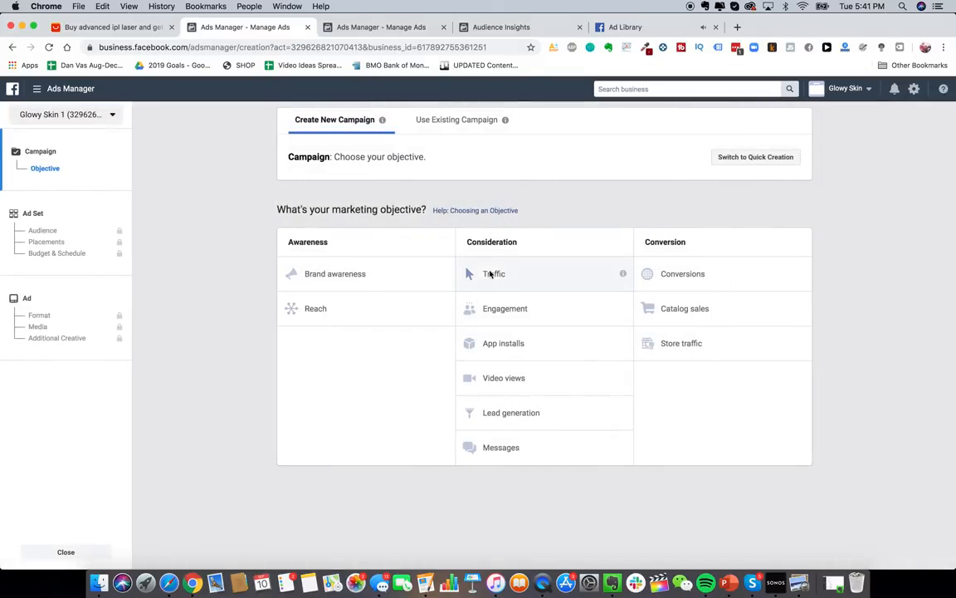
- Pick Conversions as the new campaign's marketing objective
click(689, 277)
scroll(647, 249, down, 1)
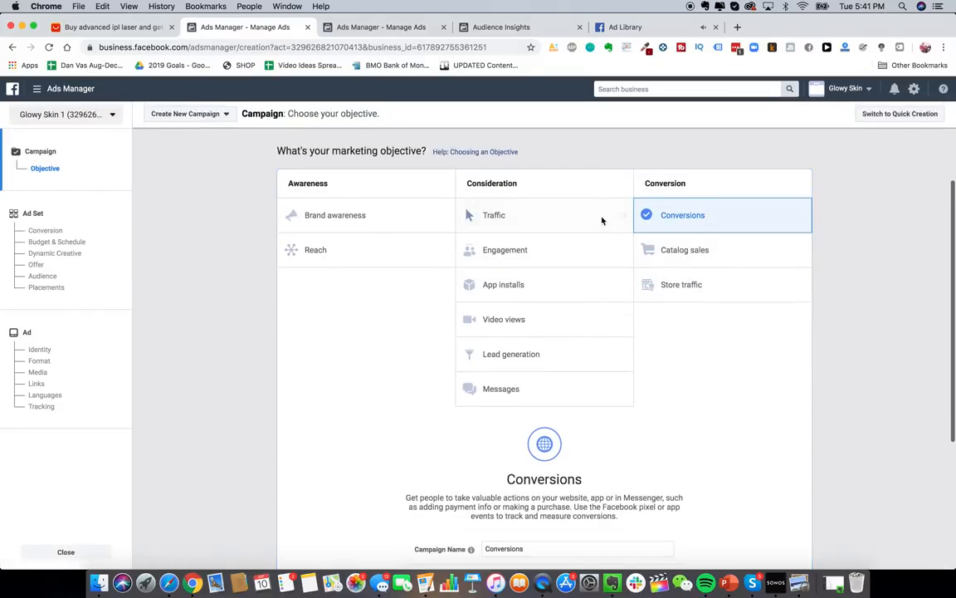
scroll(382, 275, down, 1)
scroll(442, 319, up, 1)
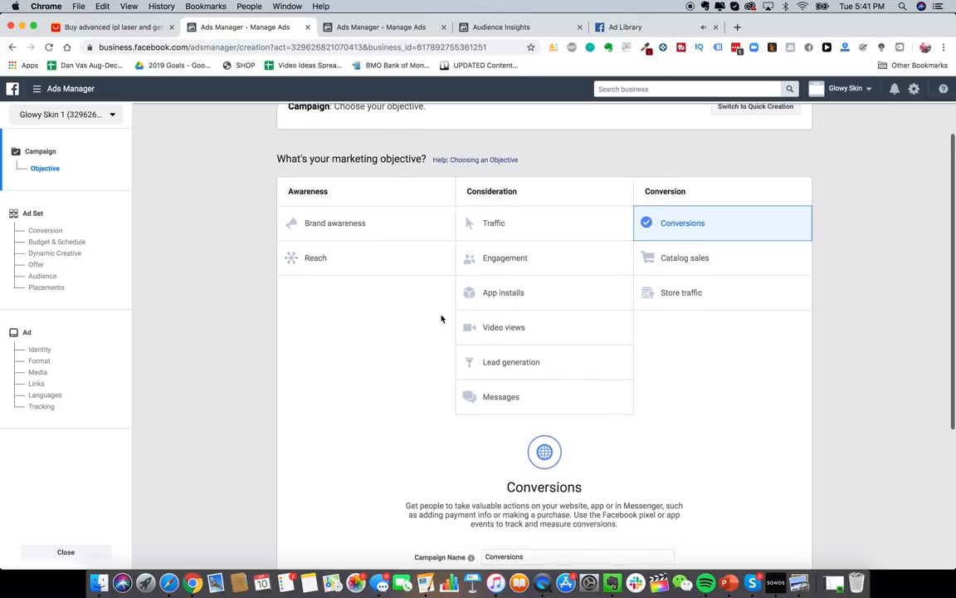
click(66, 97)
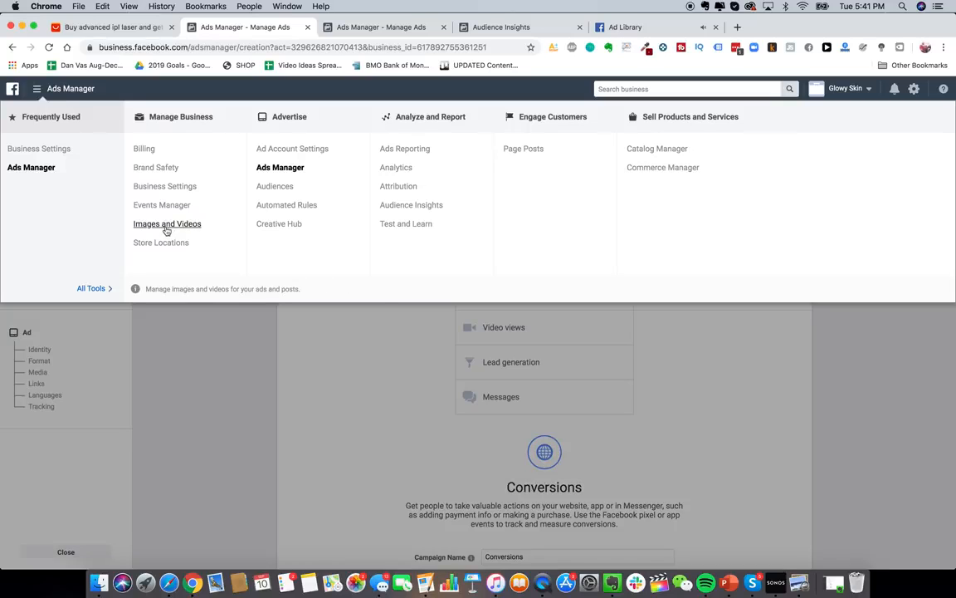
- Leave for Page Posts, then reselect Conversions as the objective on the reloaded creation page
click(521, 151)
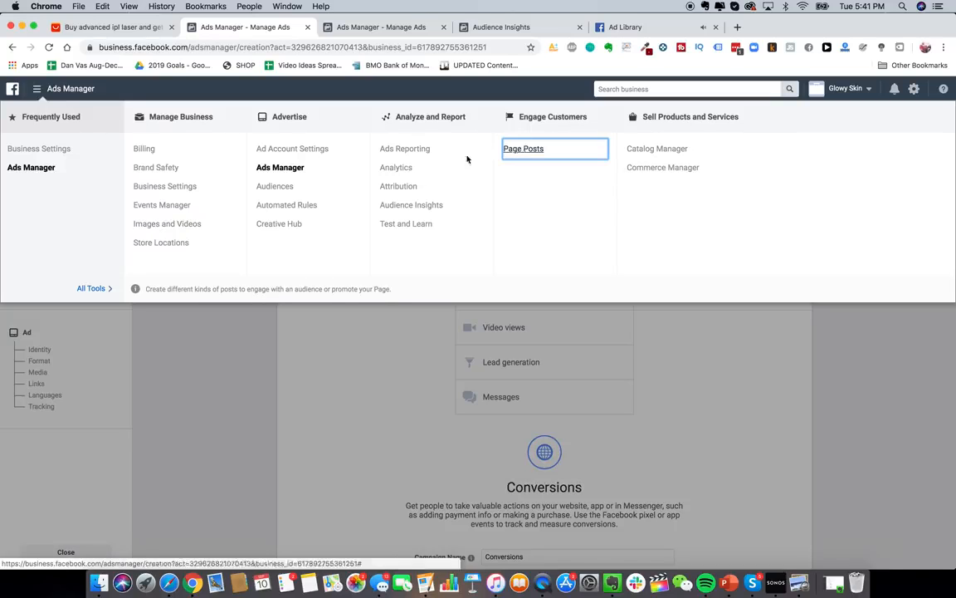
click(571, 270)
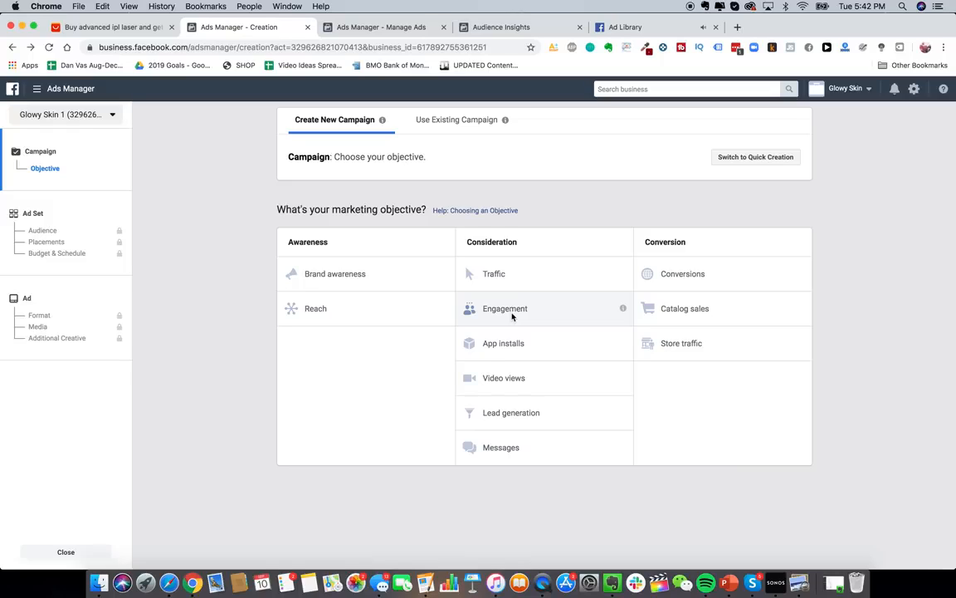
click(718, 282)
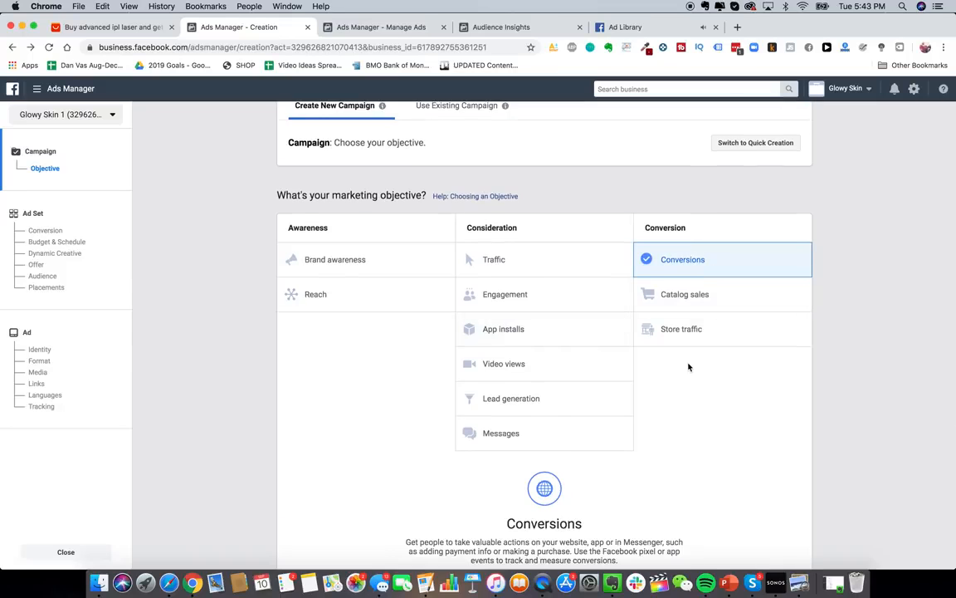
scroll(688, 367, down, 3)
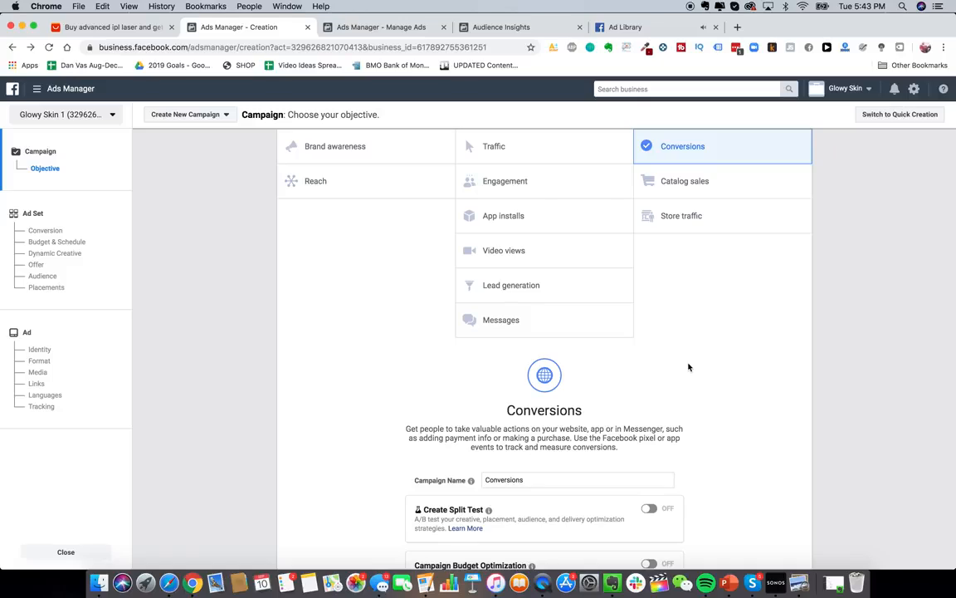
key(super+t)
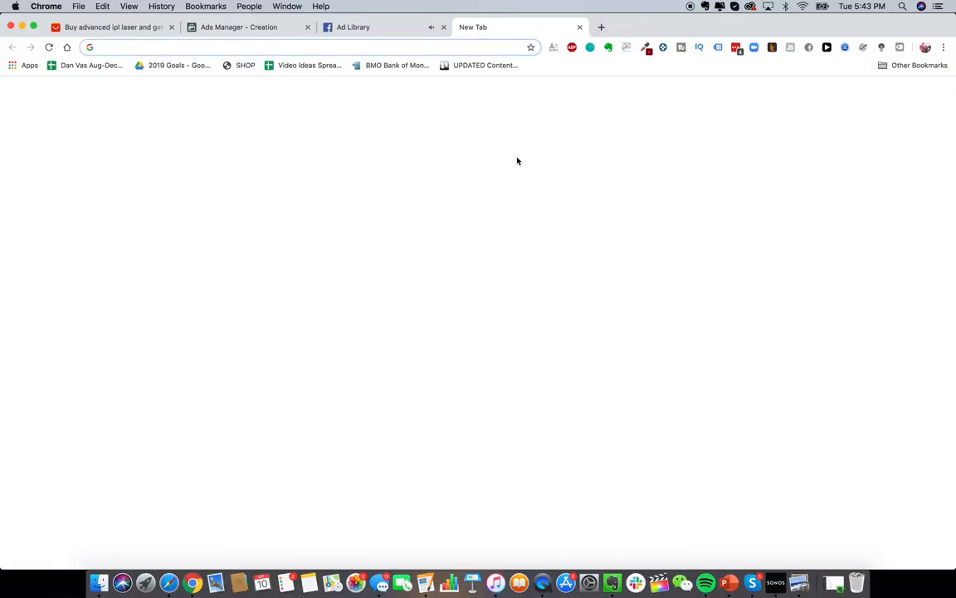
- Load ads.google.com and reload it to reach the All campaigns overview
text(ads.)
key(Return)
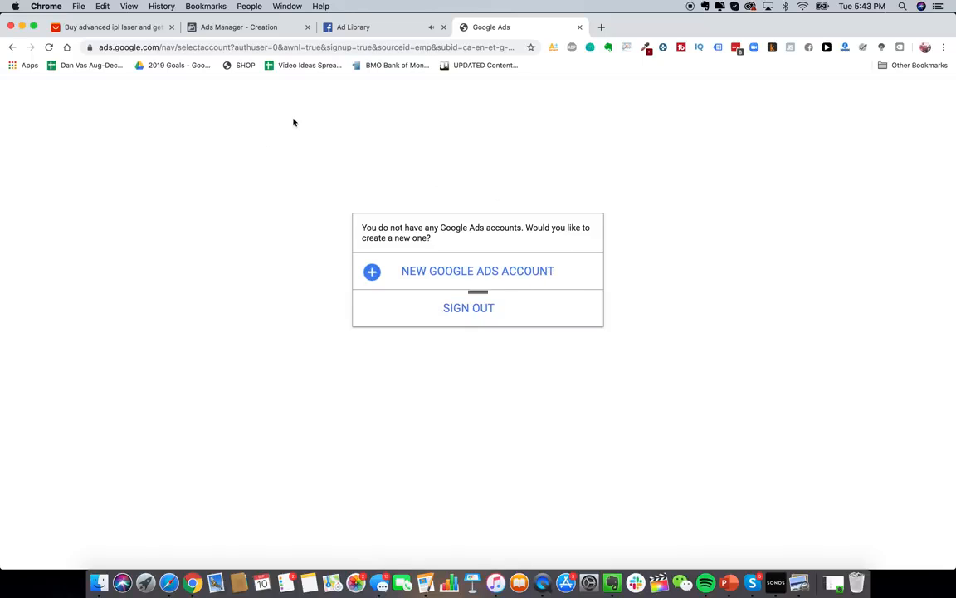
click(412, 46)
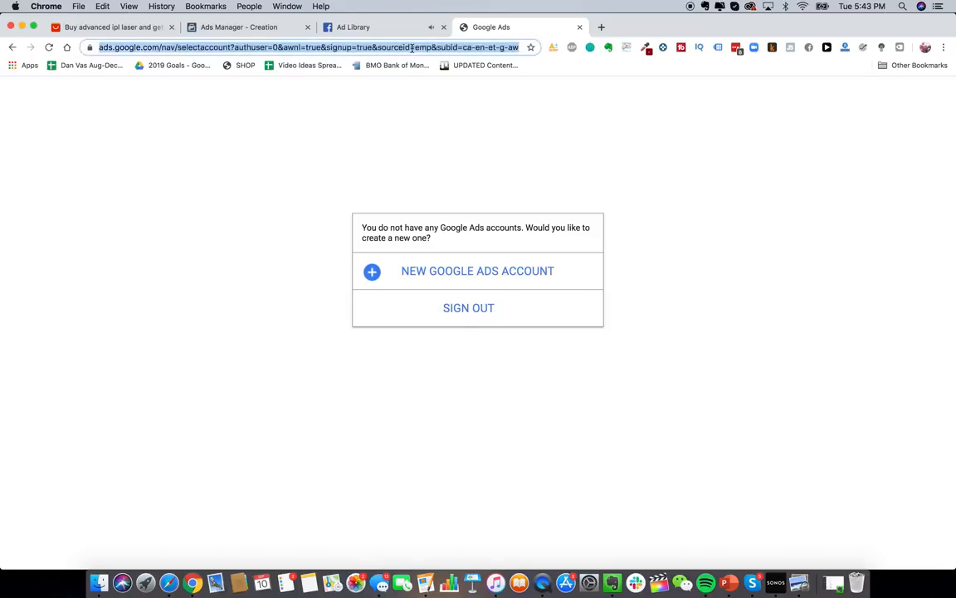
text(ads)
key(Return)
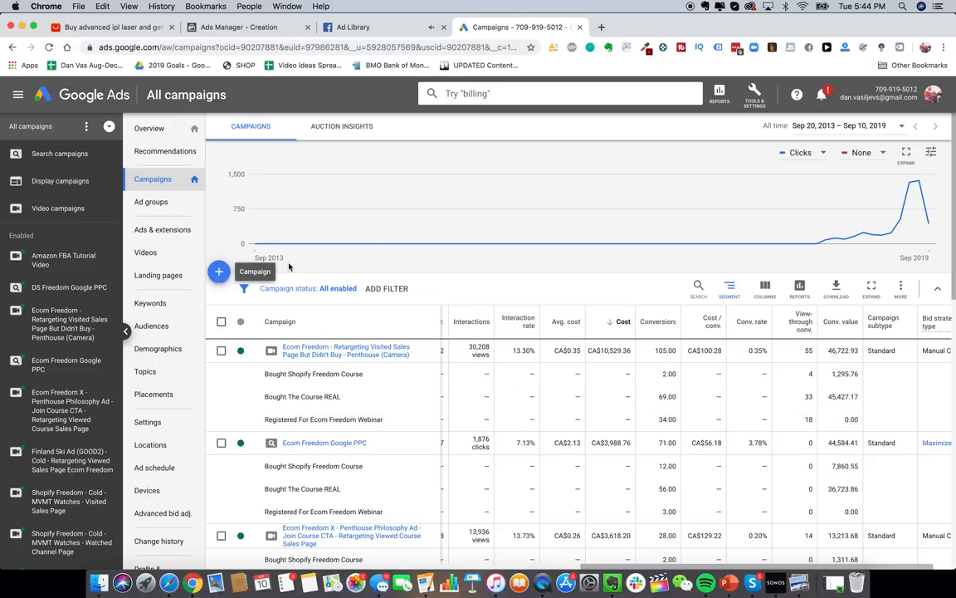
click(603, 29)
- Search Google for 'jawline me' and review the results, including the Jawzrsize ad
text(jawline me)
key(Return)
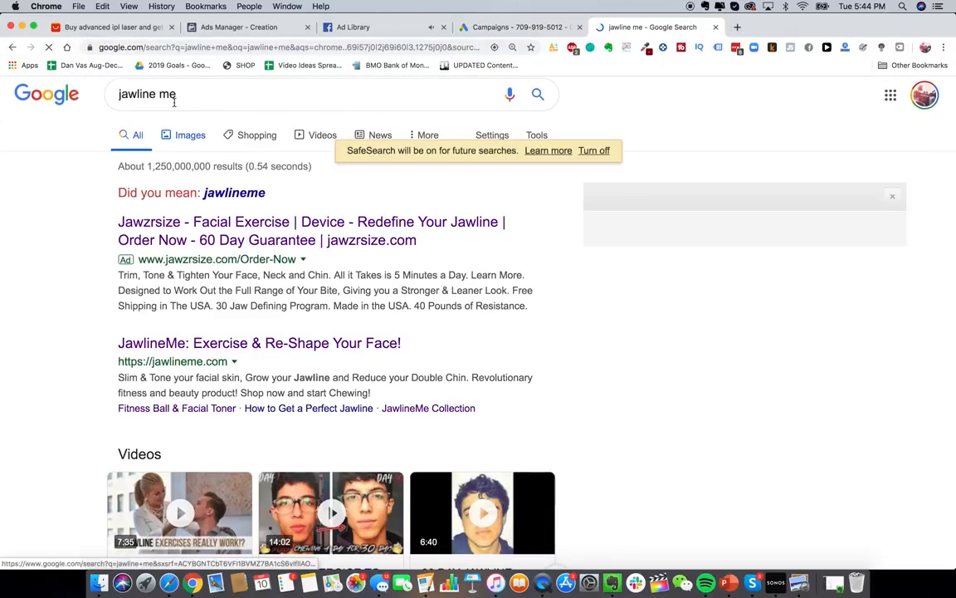
scroll(248, 212, down, 1)
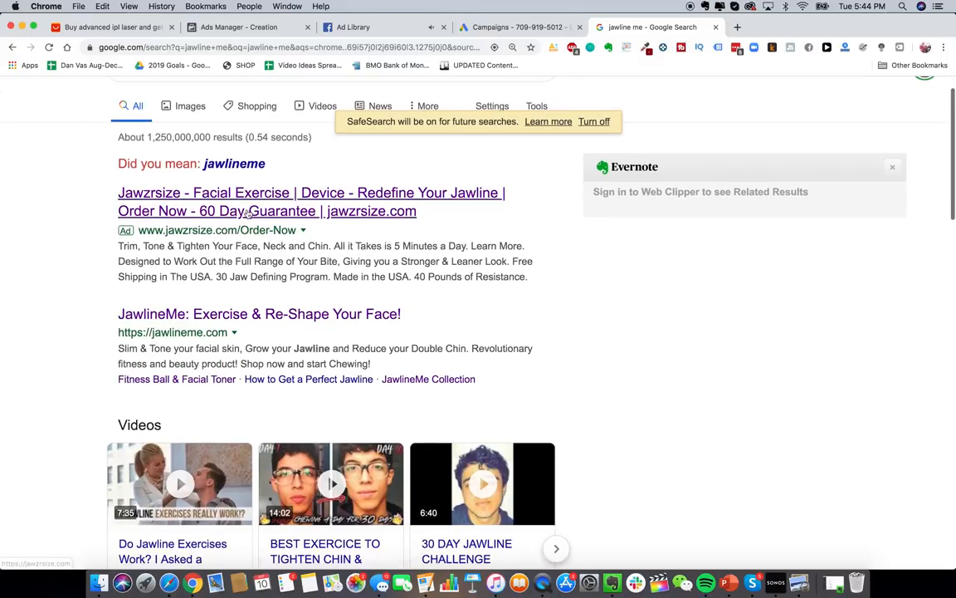
scroll(248, 213, up, 1)
double_click(166, 93)
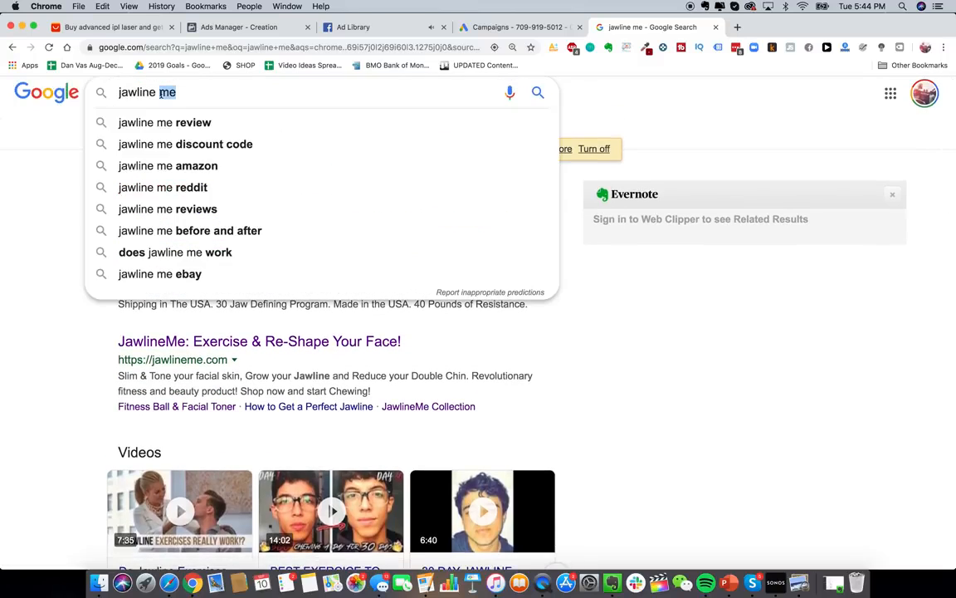
click(34, 230)
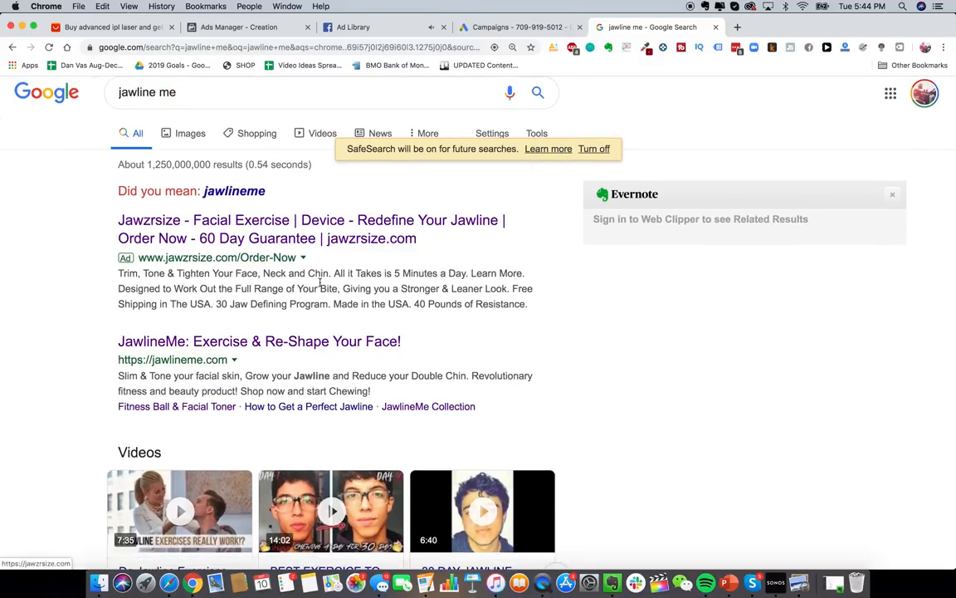
scroll(203, 269, down, 2)
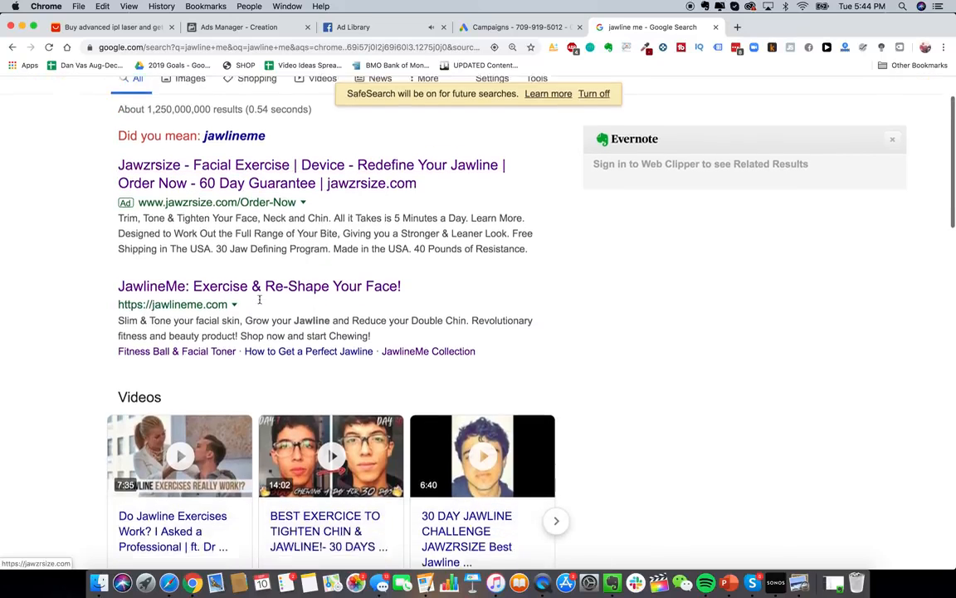
scroll(259, 300, down, 5)
scroll(368, 287, up, 6)
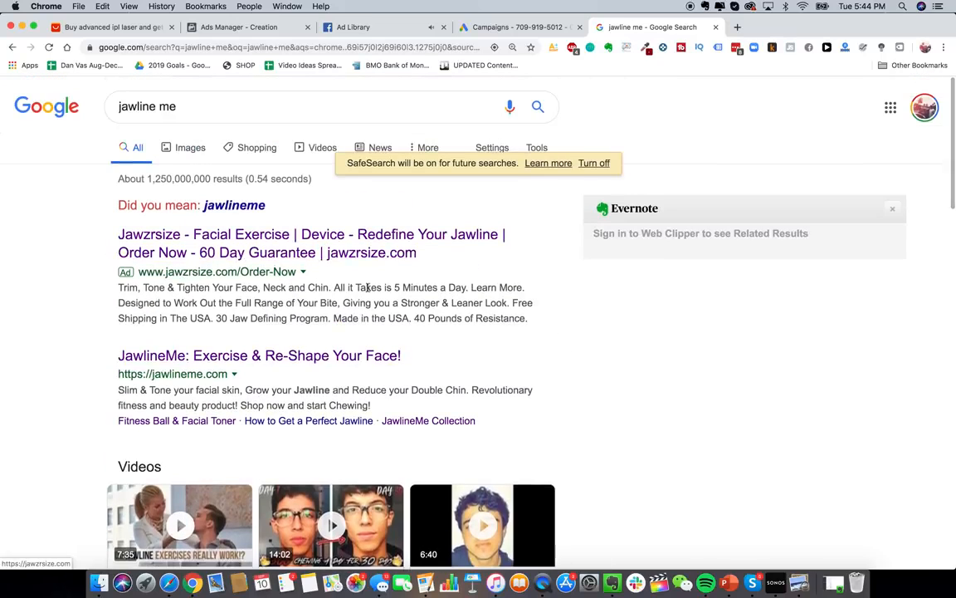
click(520, 30)
- Start a new campaign with the Website traffic goal and Search campaign type
click(226, 274)
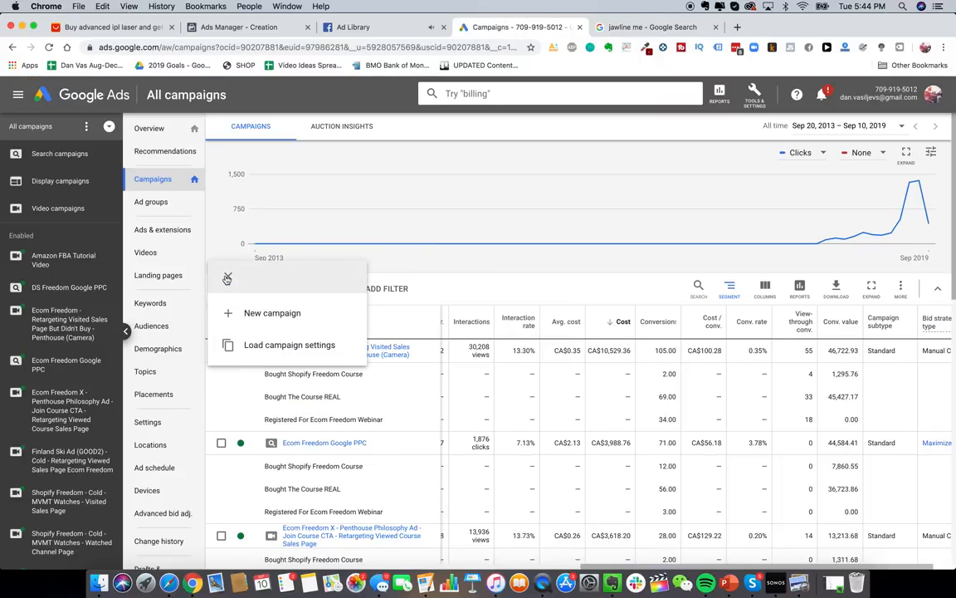
click(256, 314)
click(542, 231)
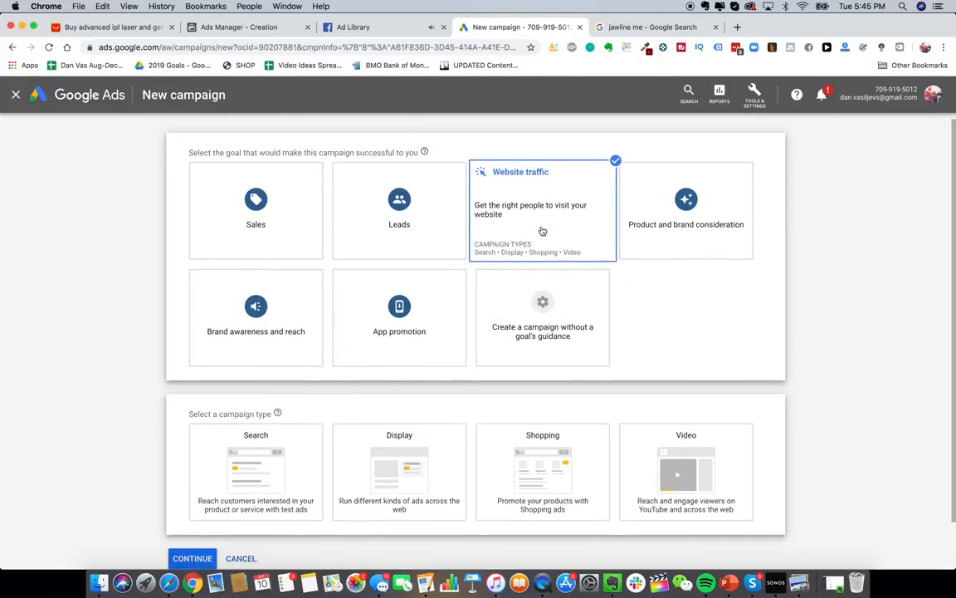
click(274, 469)
scroll(278, 471, down, 2)
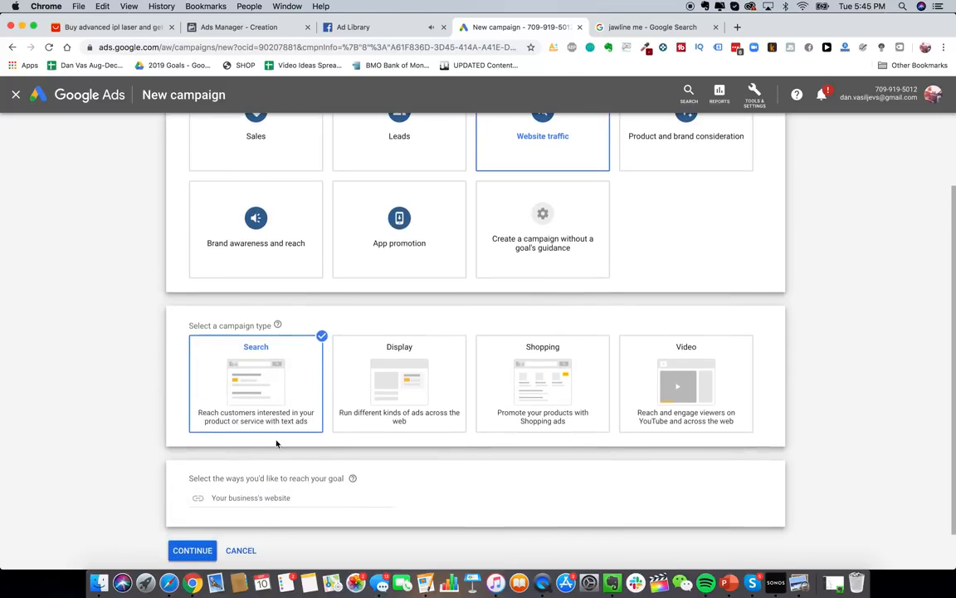
scroll(276, 443, down, 1)
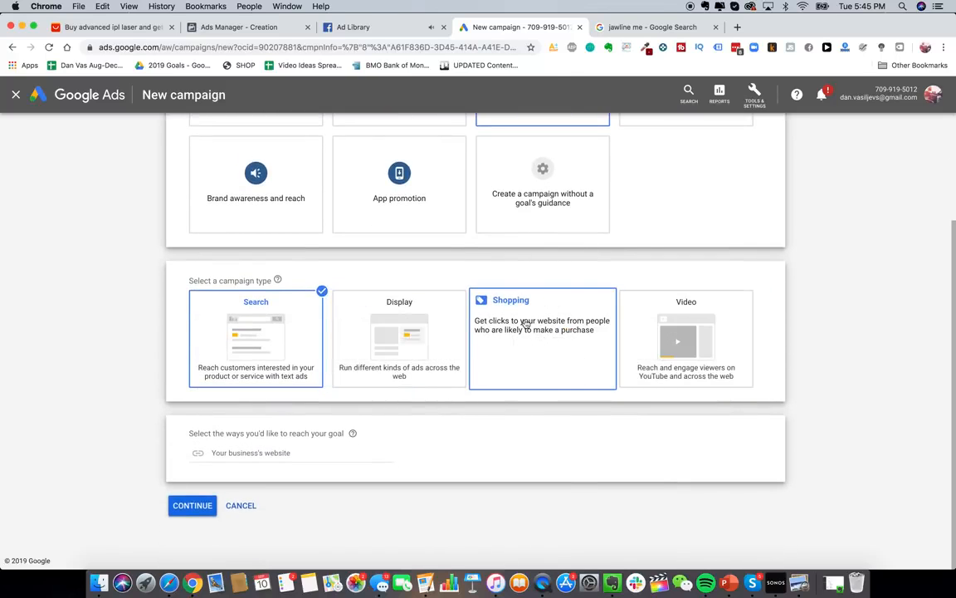
- Replace the search in the other tab with 'google shopping'
click(626, 29)
click(341, 106)
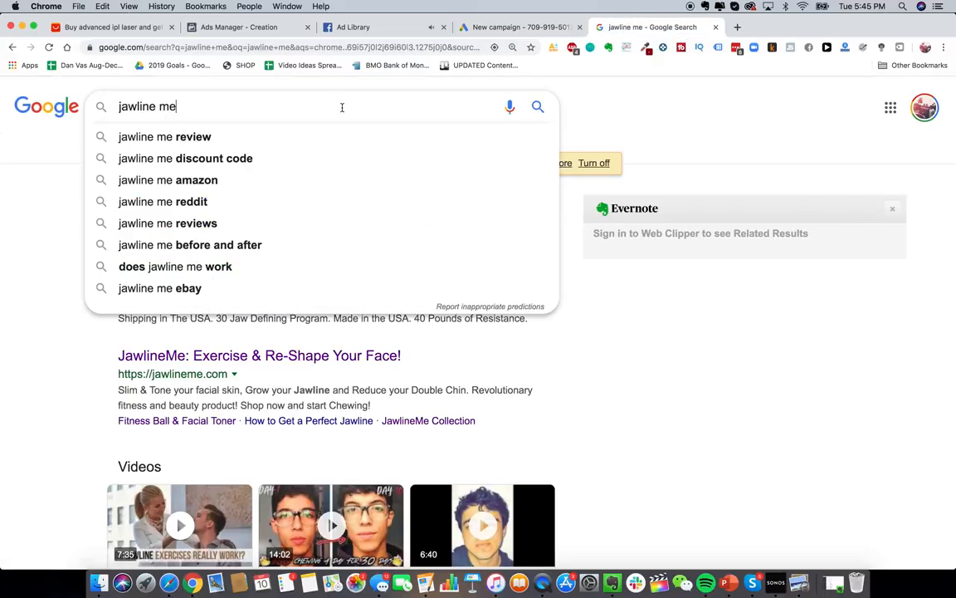
key(super+a)
text(google shopping)
key(Return)
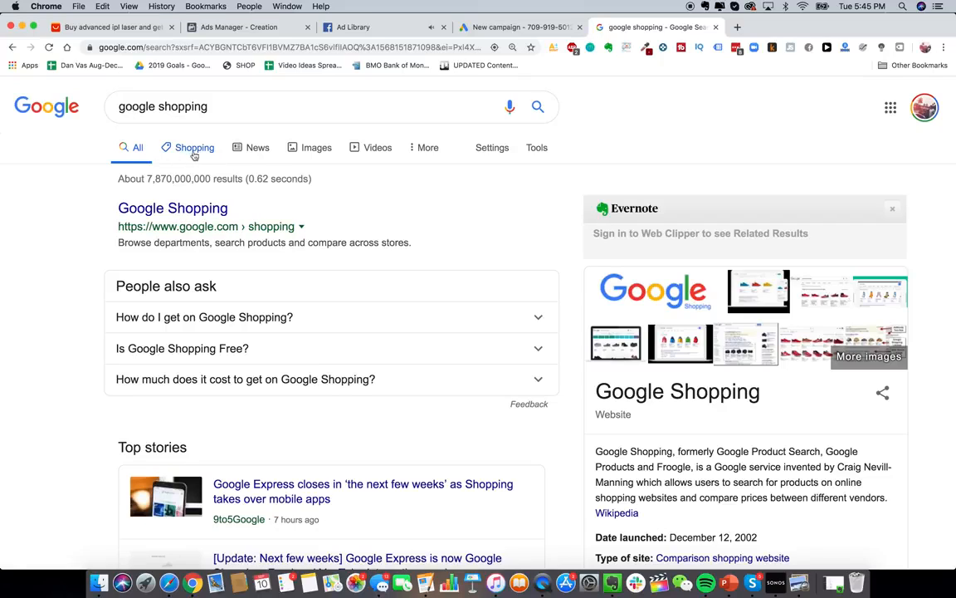
- Return to the campaign setup and continue to settings, leaving the website field empty
click(465, 30)
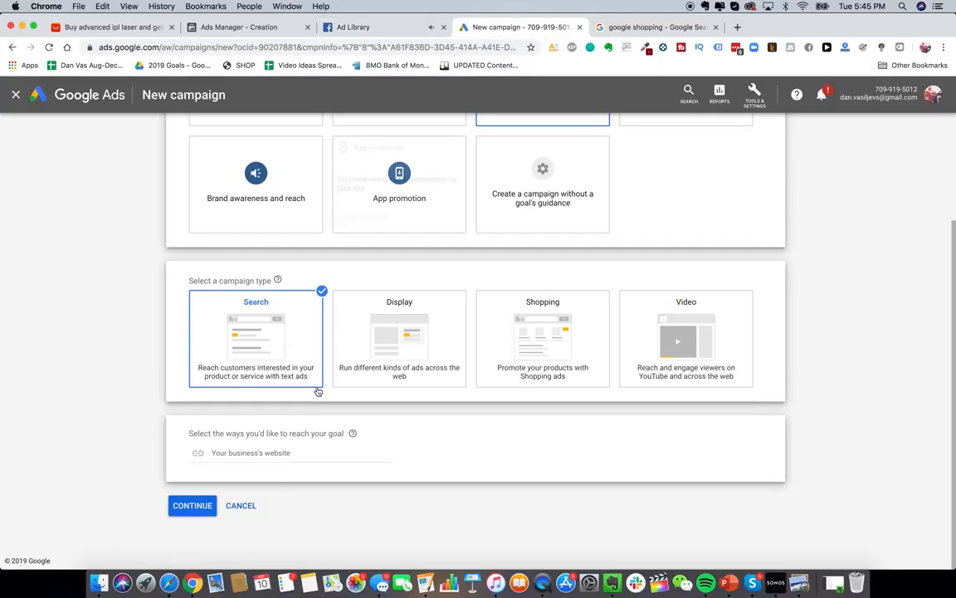
click(310, 453)
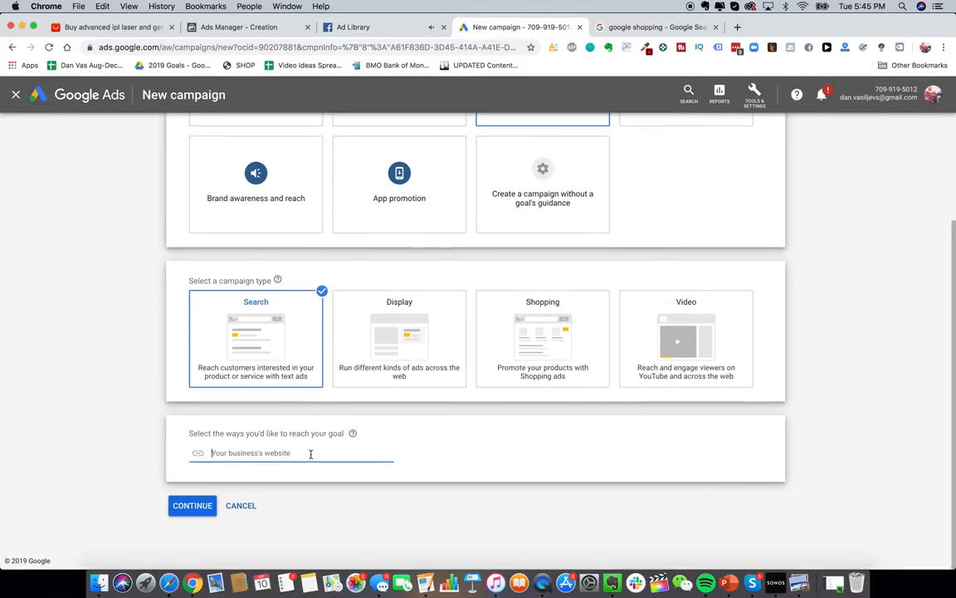
click(192, 505)
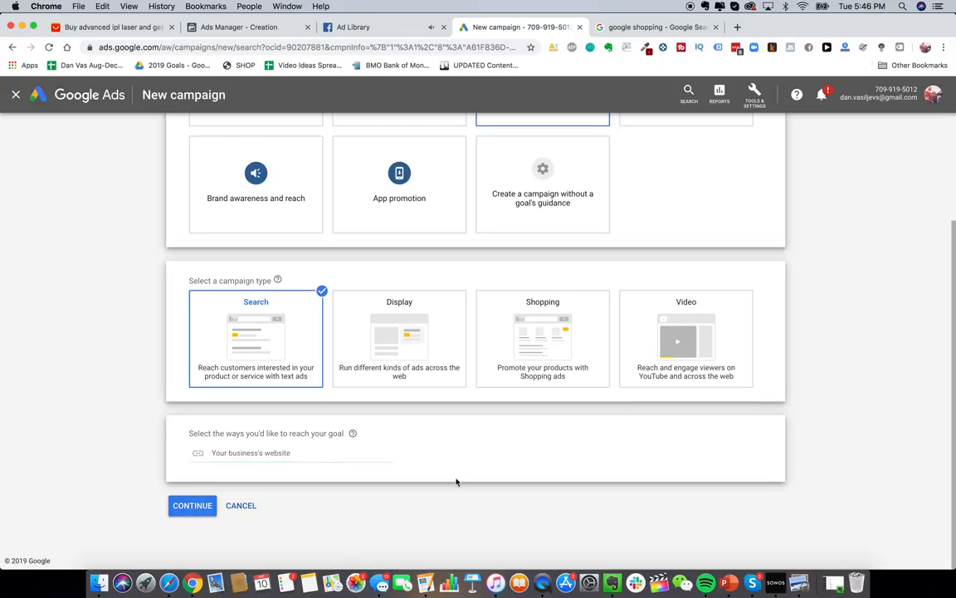
- Untick Include Google Display Network and rename the campaign to 'Glowy S…'
scroll(456, 464, up, 3)
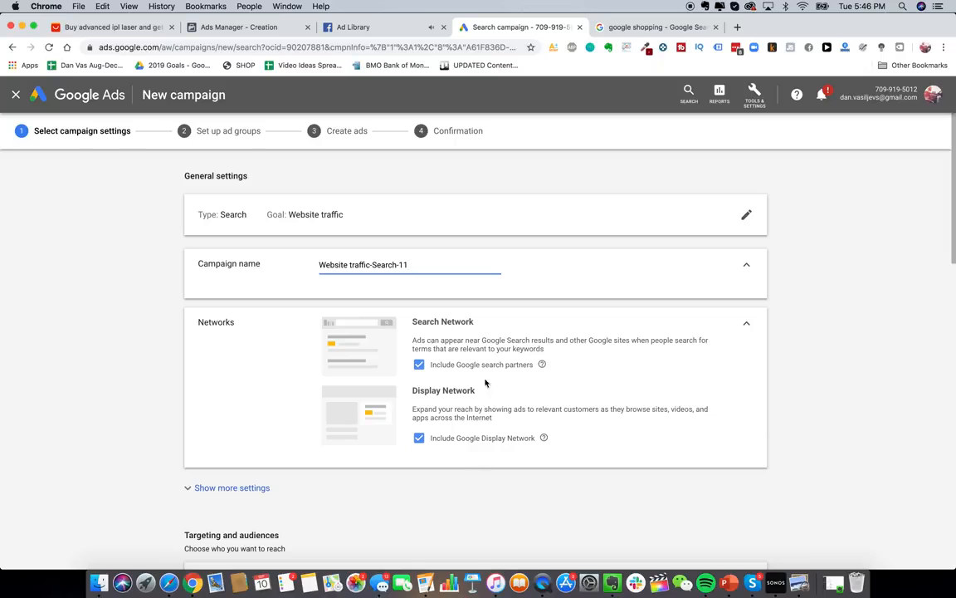
click(440, 438)
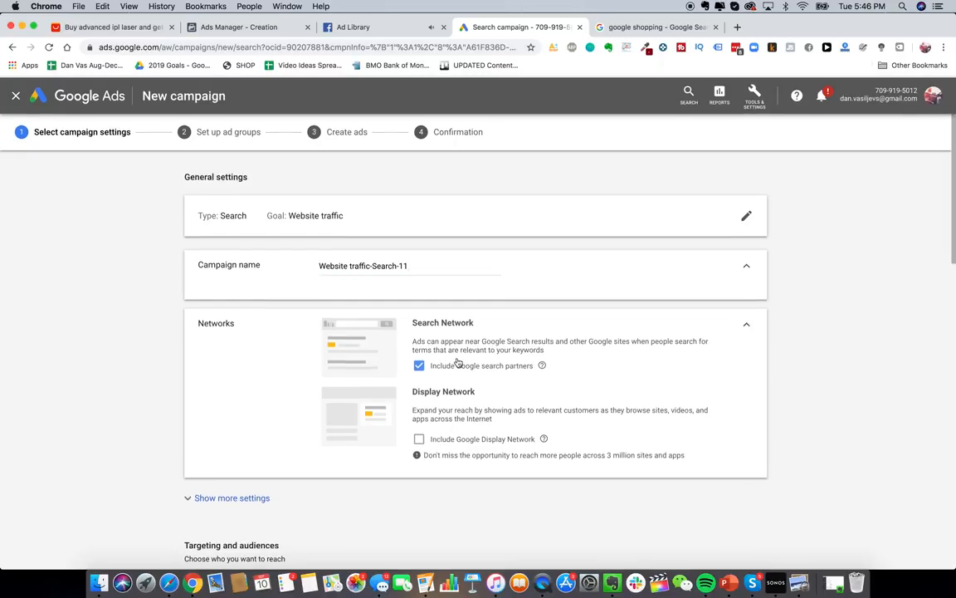
triple_click(357, 264)
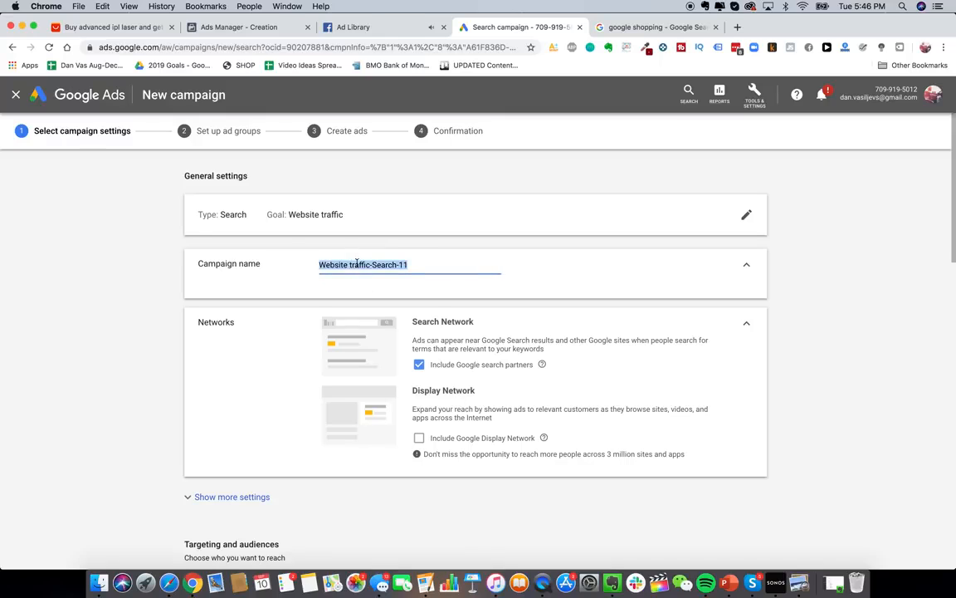
text(Glowy Skin Search PPC)
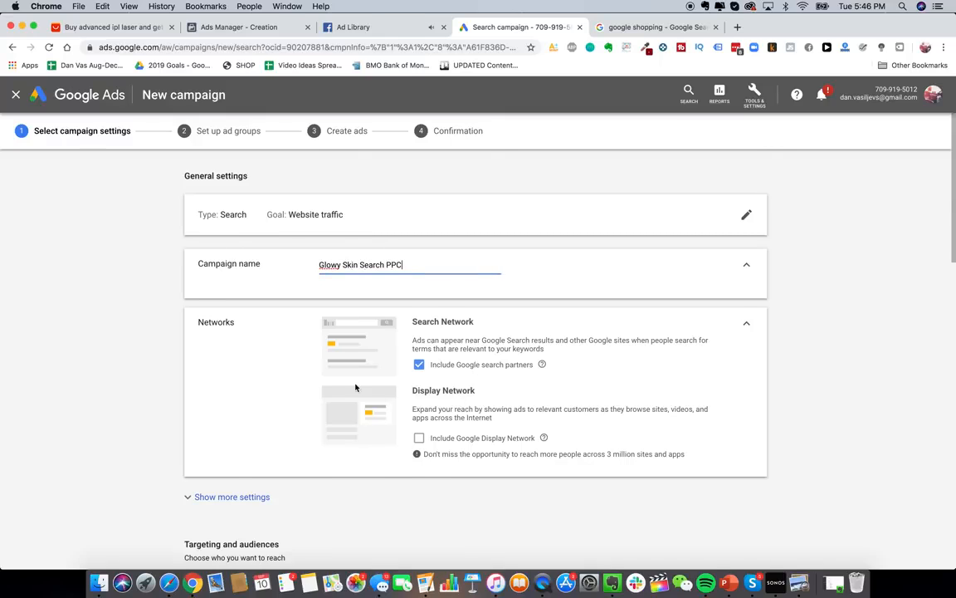
scroll(355, 386, down, 5)
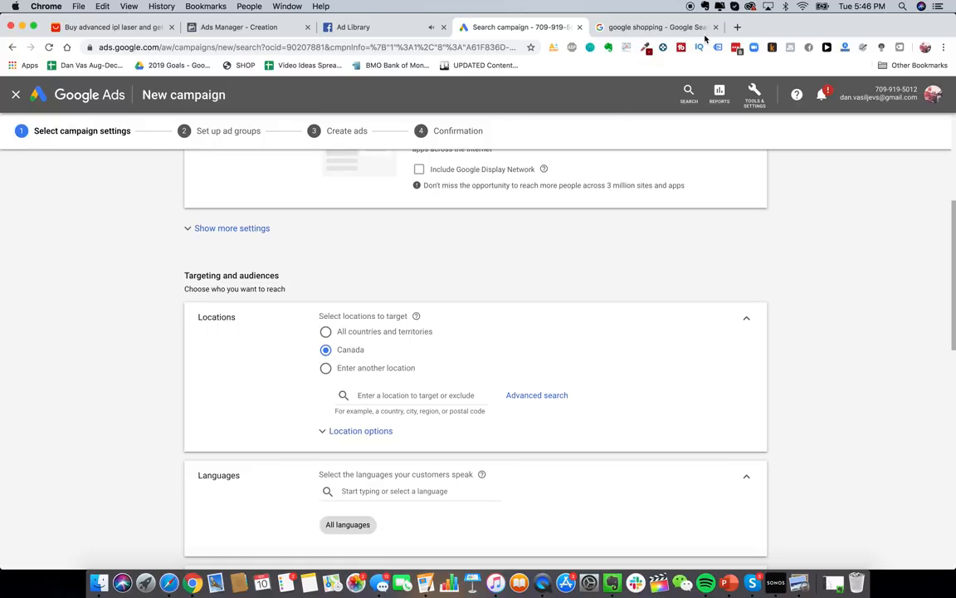
- Search Google for 'epacket countries' in a new tab, then return to the campaign
click(738, 26)
text(epacket countr)
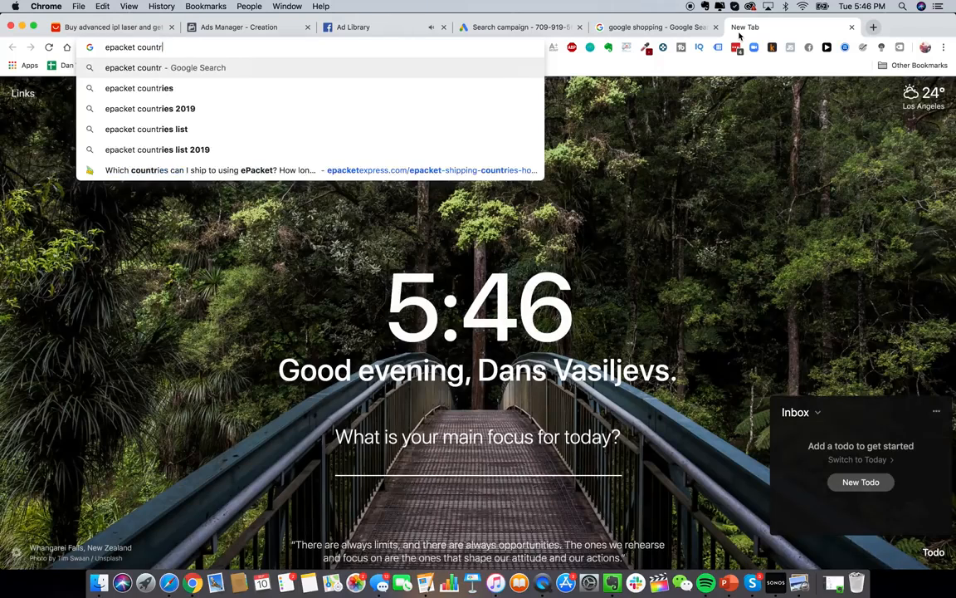
text(ies)
key(Return)
scroll(407, 335, down, 2)
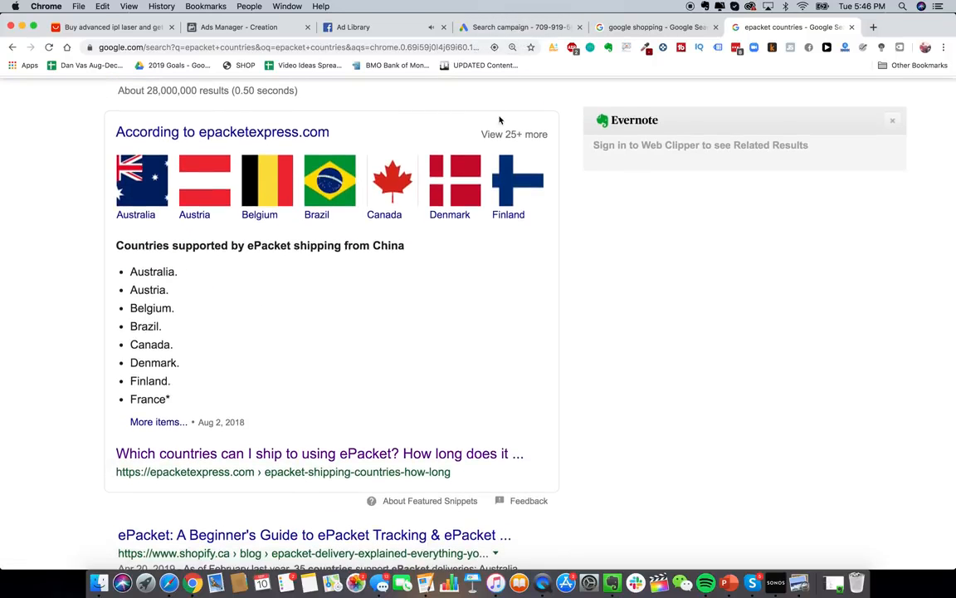
click(468, 30)
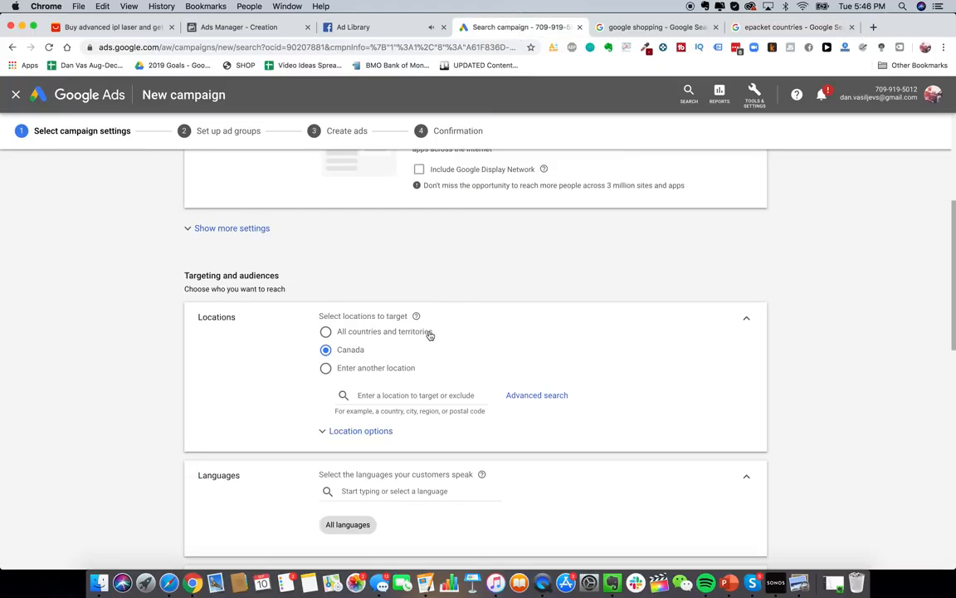
- Pass the daily budget field and set the bidding focus to Clicks
scroll(430, 335, down, 2)
scroll(428, 397, down, 2)
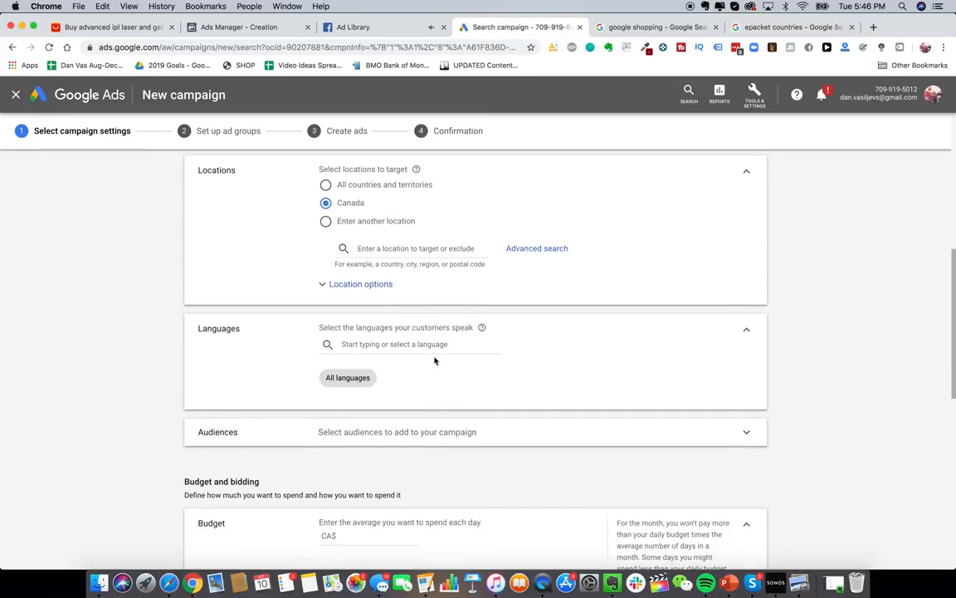
scroll(415, 427, down, 3)
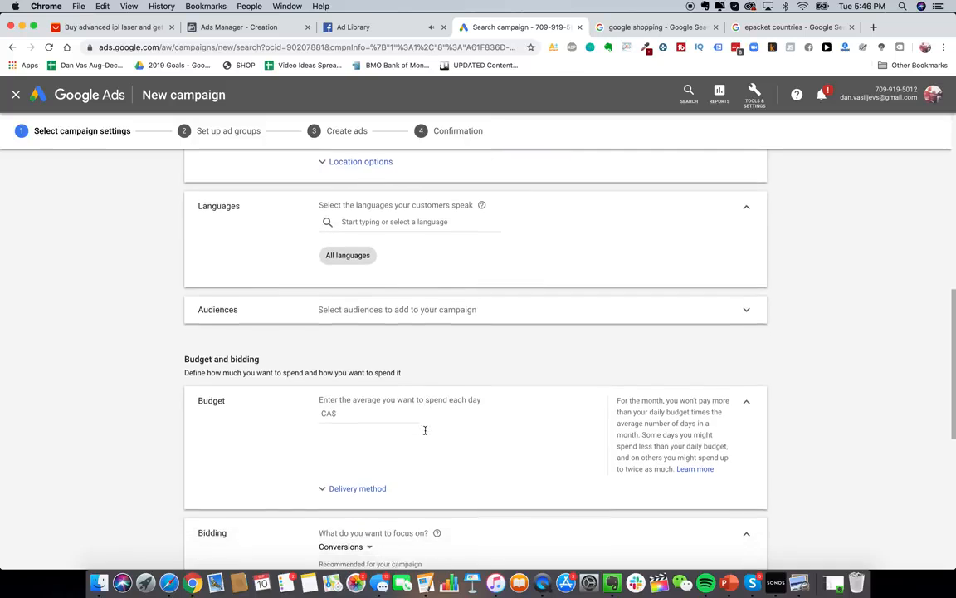
click(381, 403)
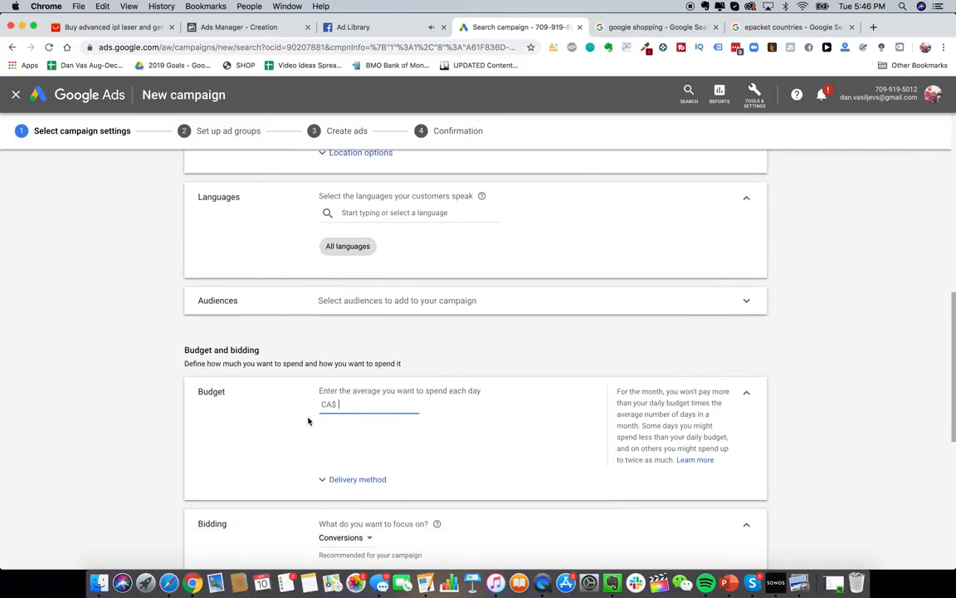
scroll(308, 421, down, 3)
click(358, 415)
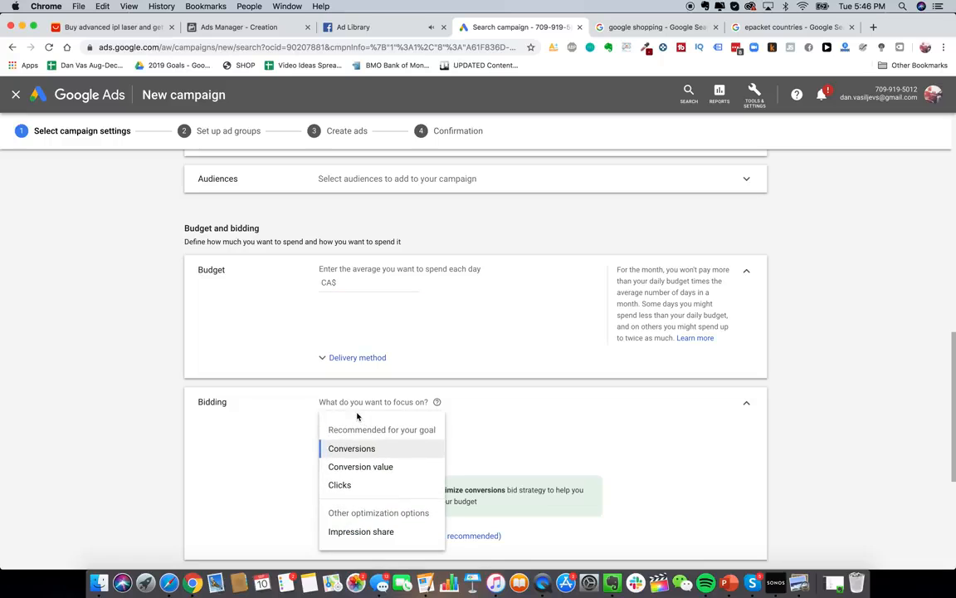
click(367, 487)
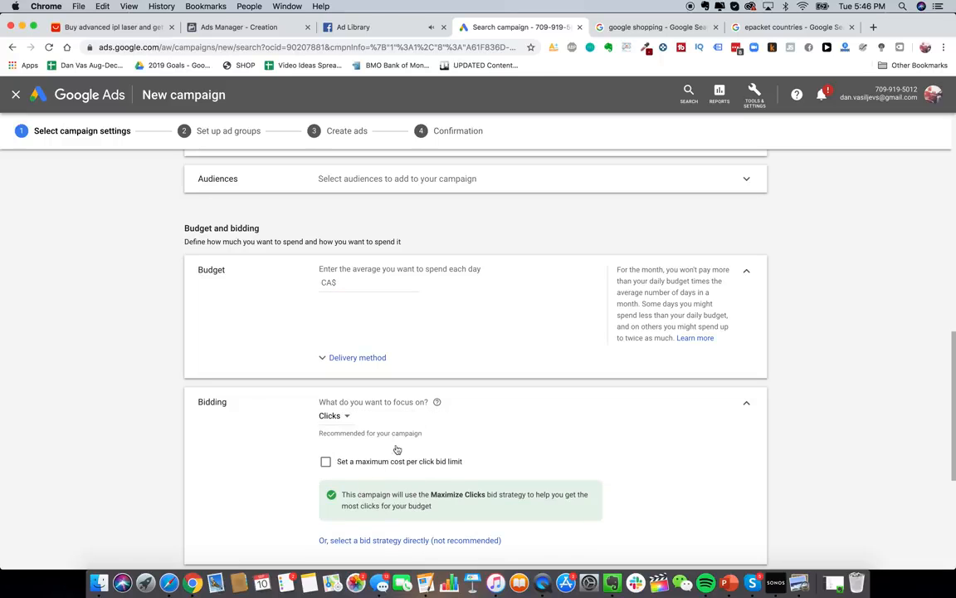
scroll(396, 450, down, 3)
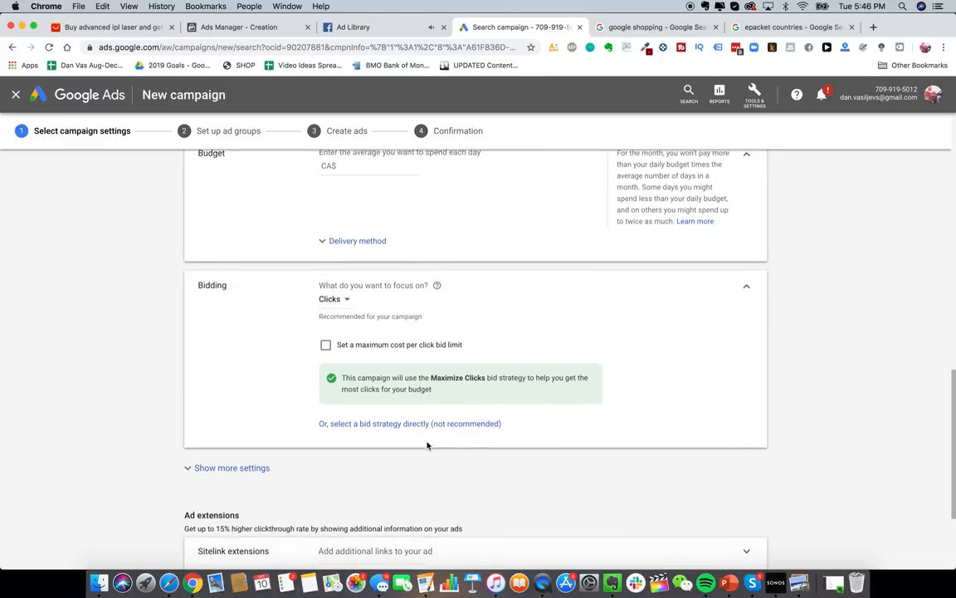
scroll(428, 445, down, 2)
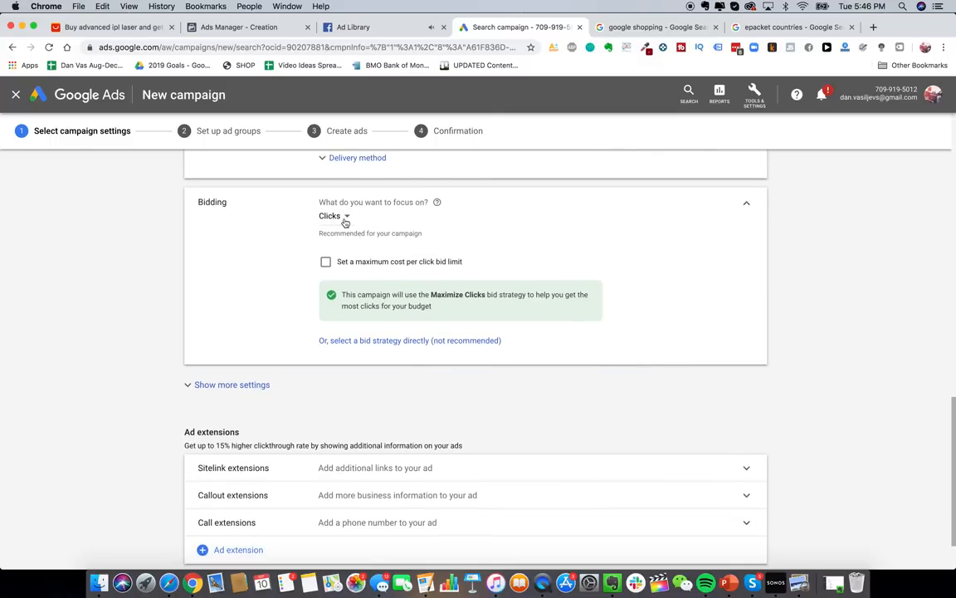
click(345, 217)
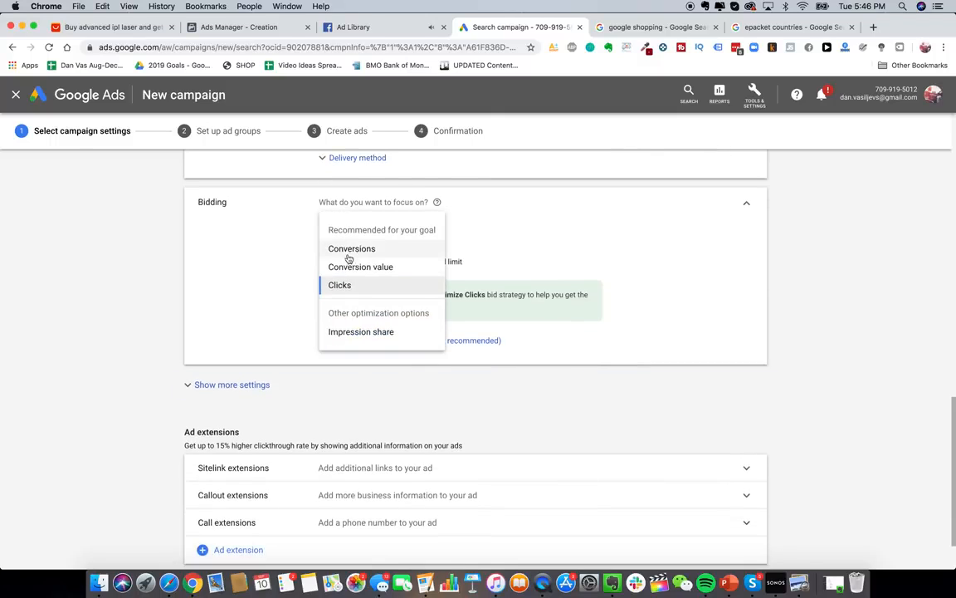
click(508, 201)
- Drop the maximum CPC limit and select Maximize clicks directly as the bid strategy
scroll(412, 202, up, 1)
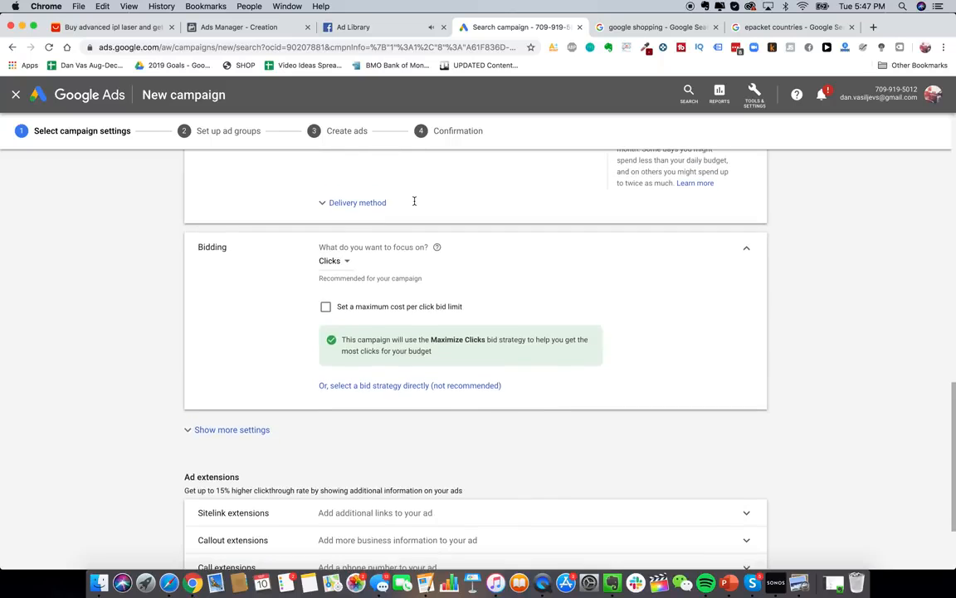
scroll(416, 271, down, 1)
scroll(448, 398, down, 1)
scroll(453, 413, down, 2)
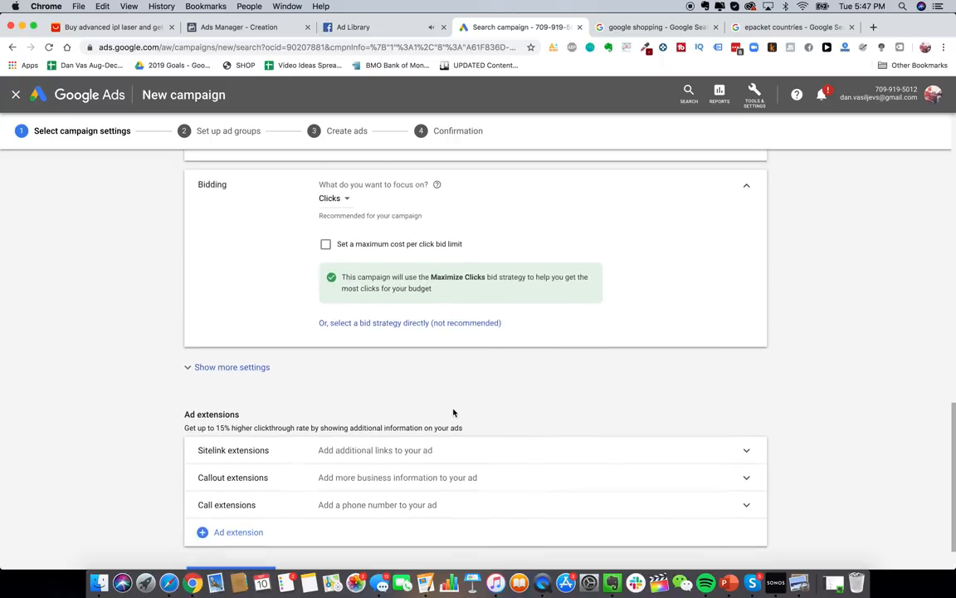
scroll(453, 412, up, 3)
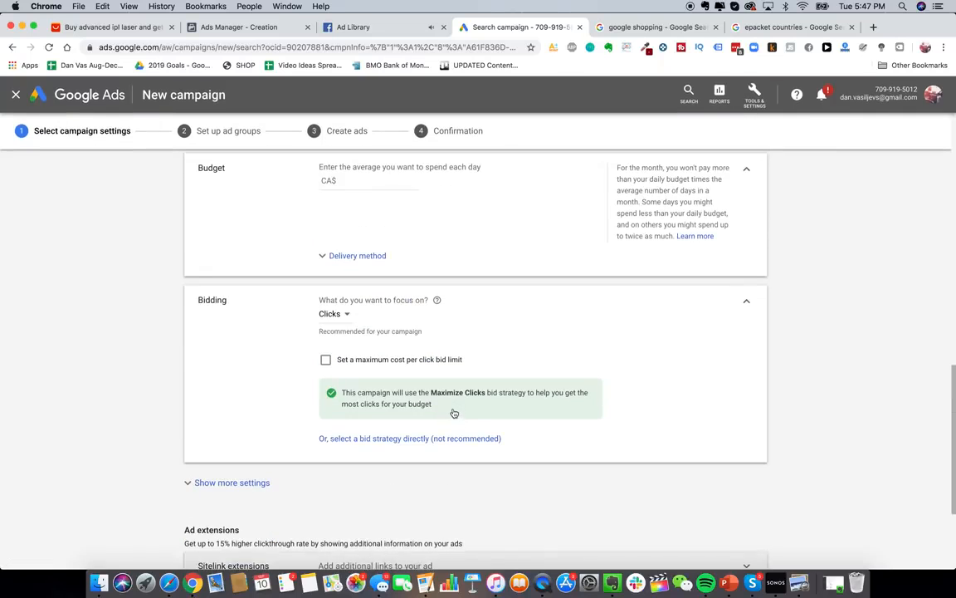
click(400, 359)
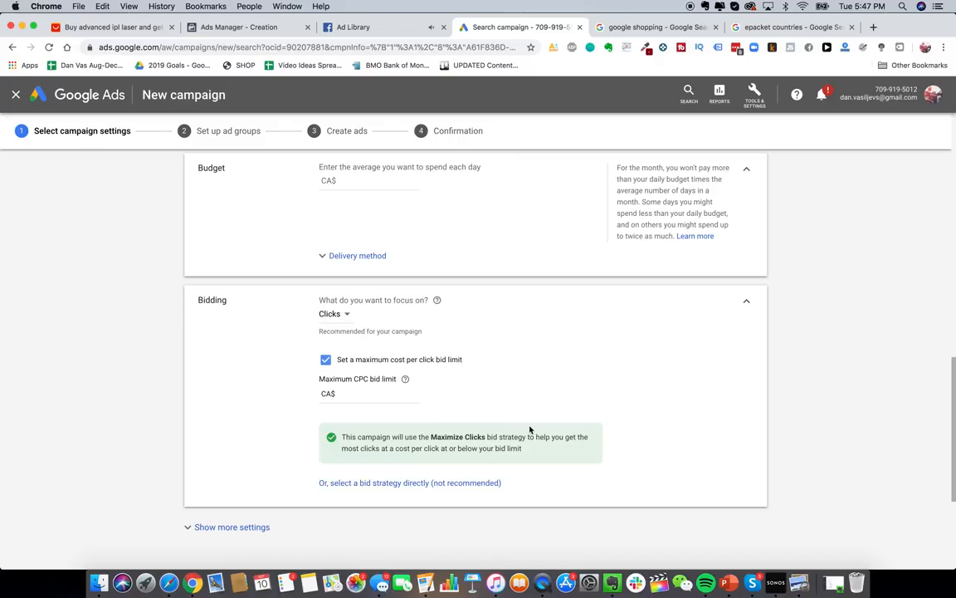
click(381, 396)
click(366, 360)
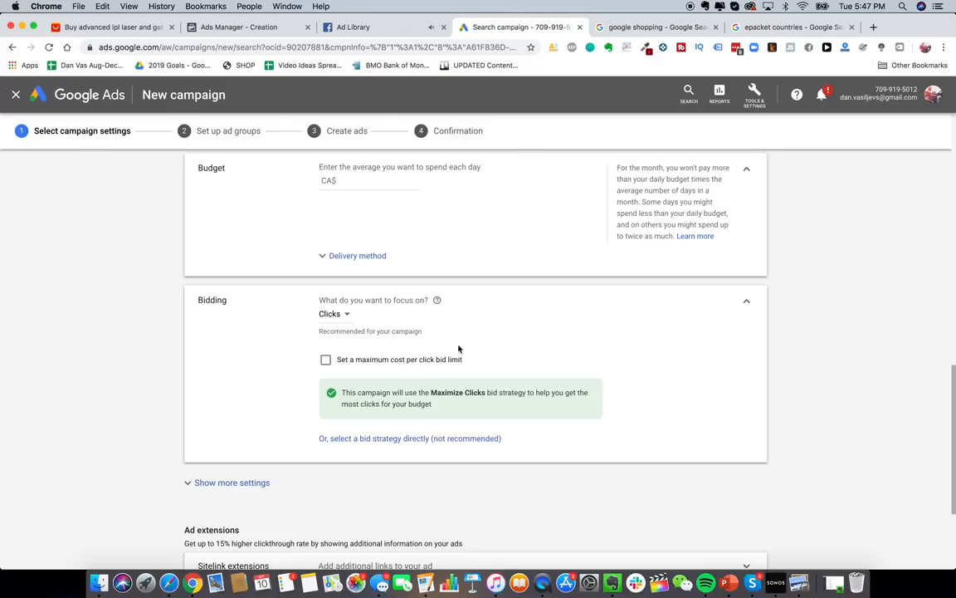
click(400, 439)
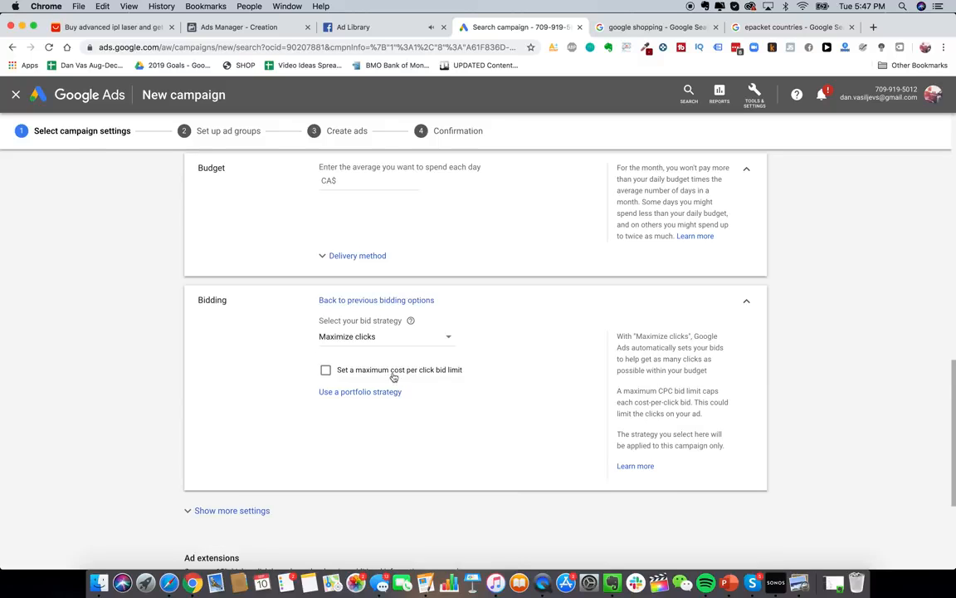
scroll(357, 341, down, 1)
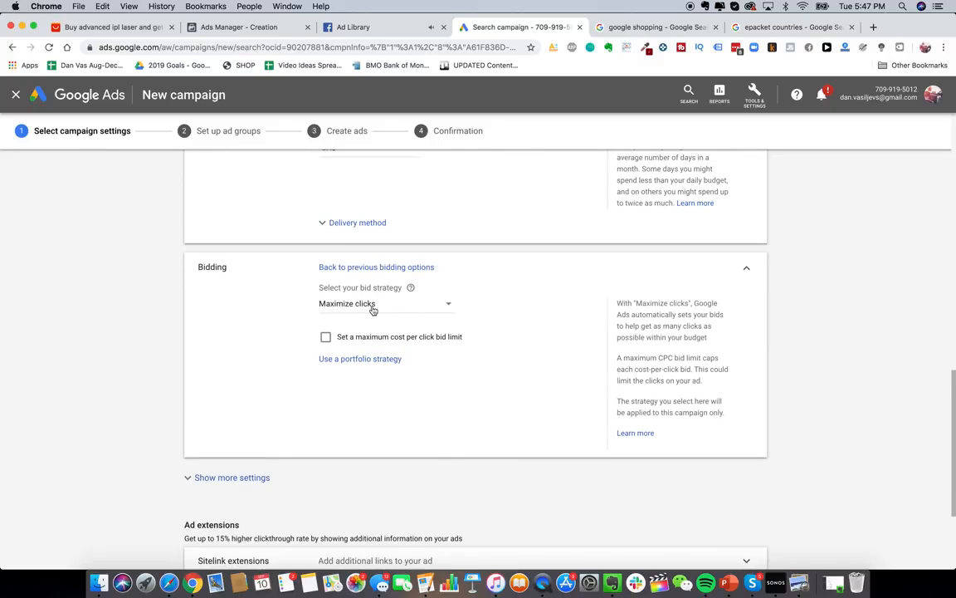
click(373, 307)
click(376, 375)
- Show more campaign settings, then open Conversions from Tools & Settings in a new tab
scroll(311, 363, down, 4)
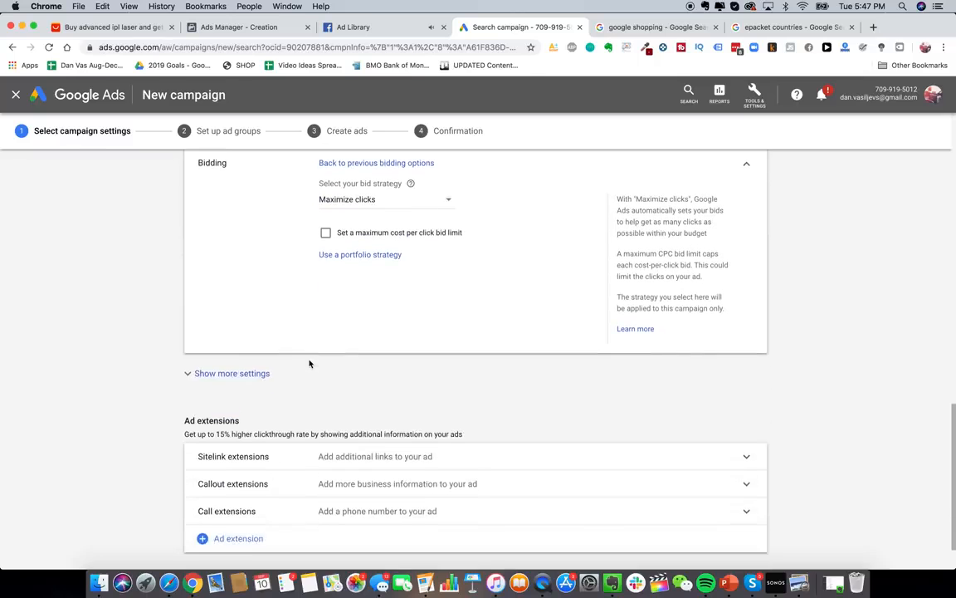
click(241, 316)
scroll(397, 324, down, 2)
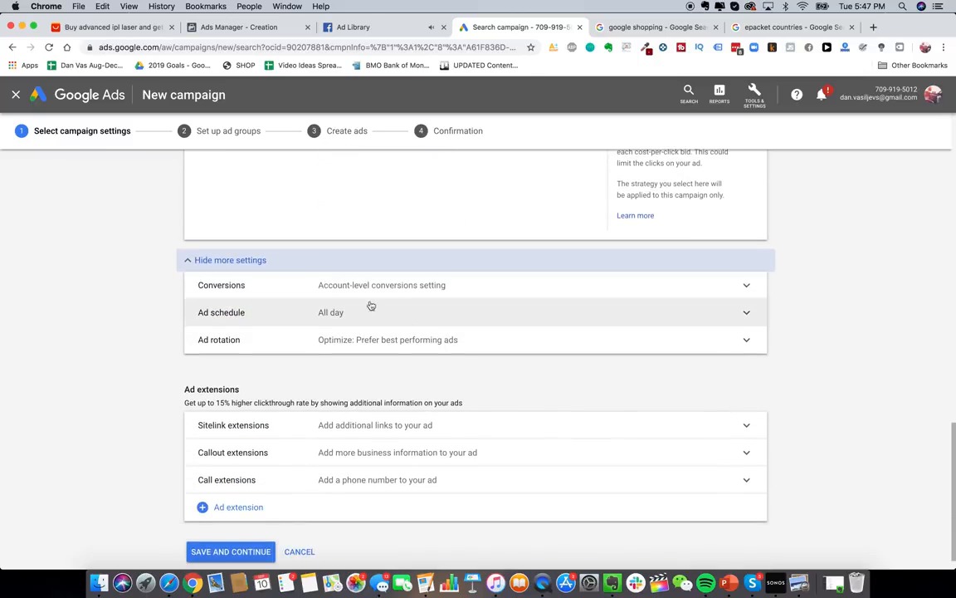
click(761, 98)
click(759, 101)
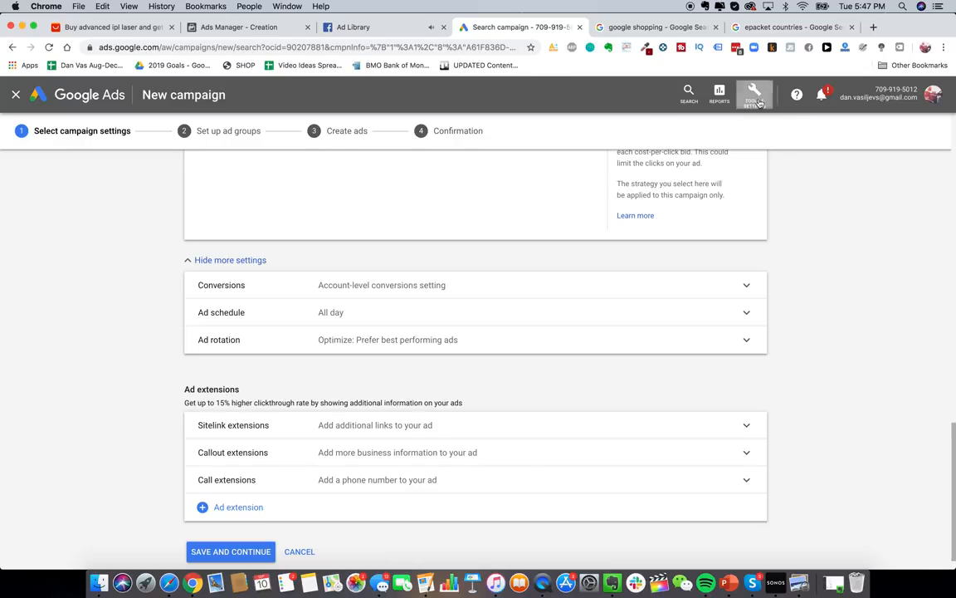
click(759, 102)
click(527, 354)
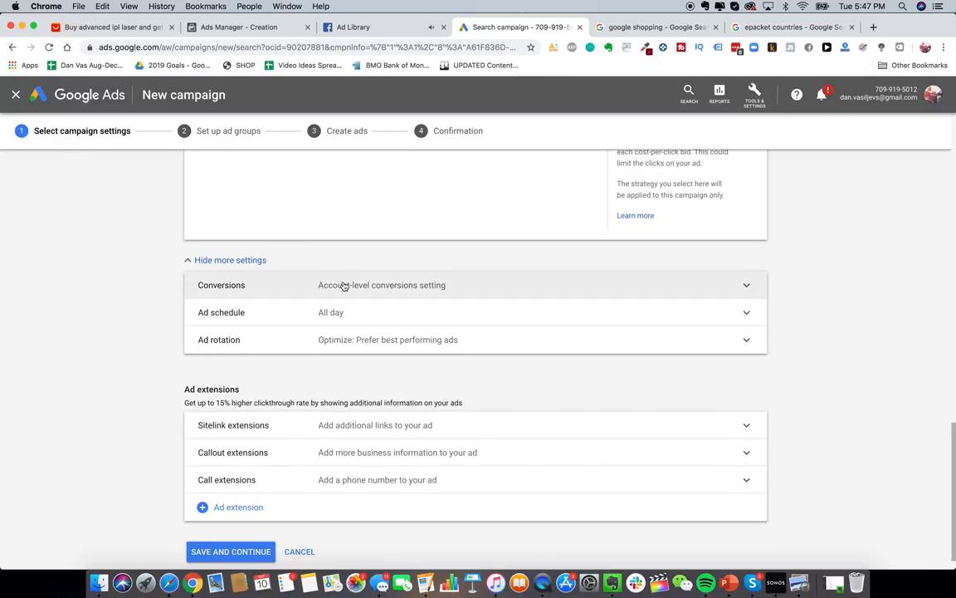
scroll(345, 287, down, 1)
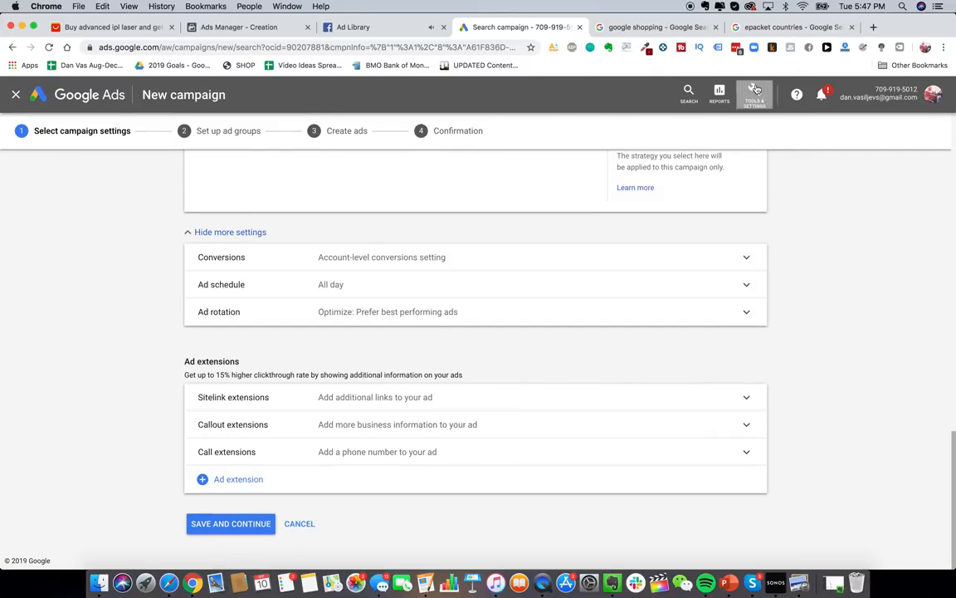
click(754, 95)
right_click(617, 154)
click(637, 166)
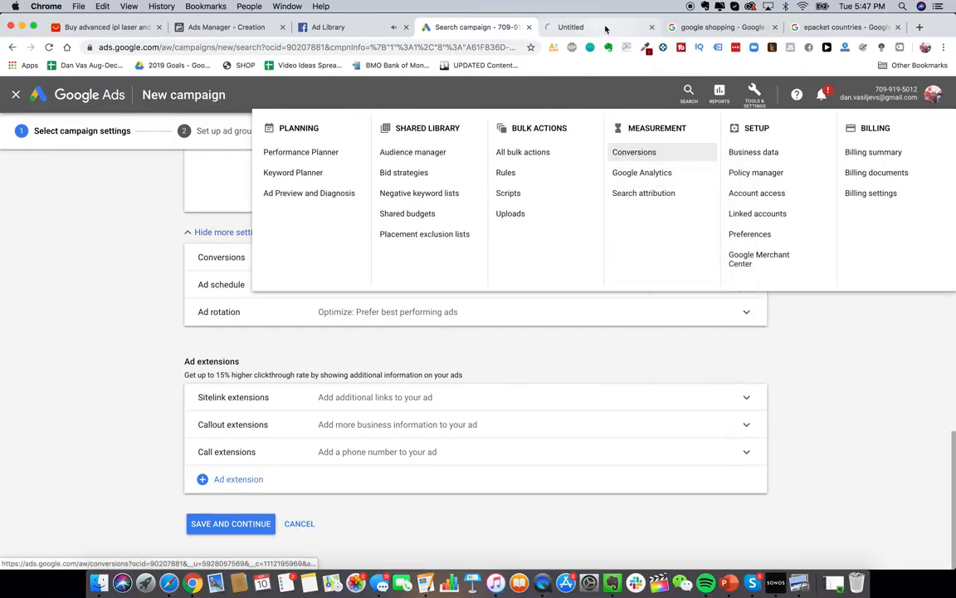
- Start a new website conversion action named 'Purchased Glowy Skin Handset'
click(593, 26)
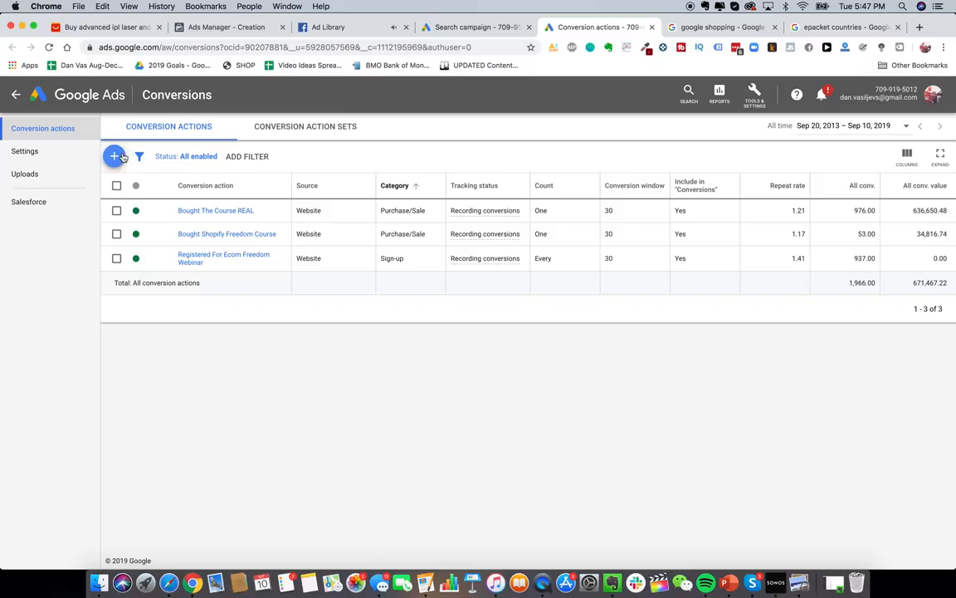
click(116, 157)
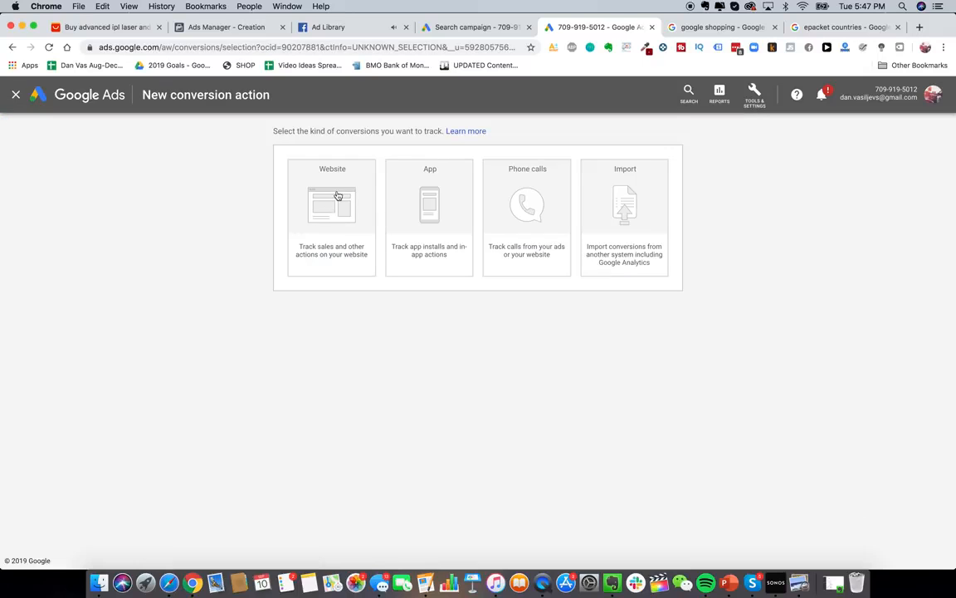
click(331, 233)
scroll(438, 336, down, 5)
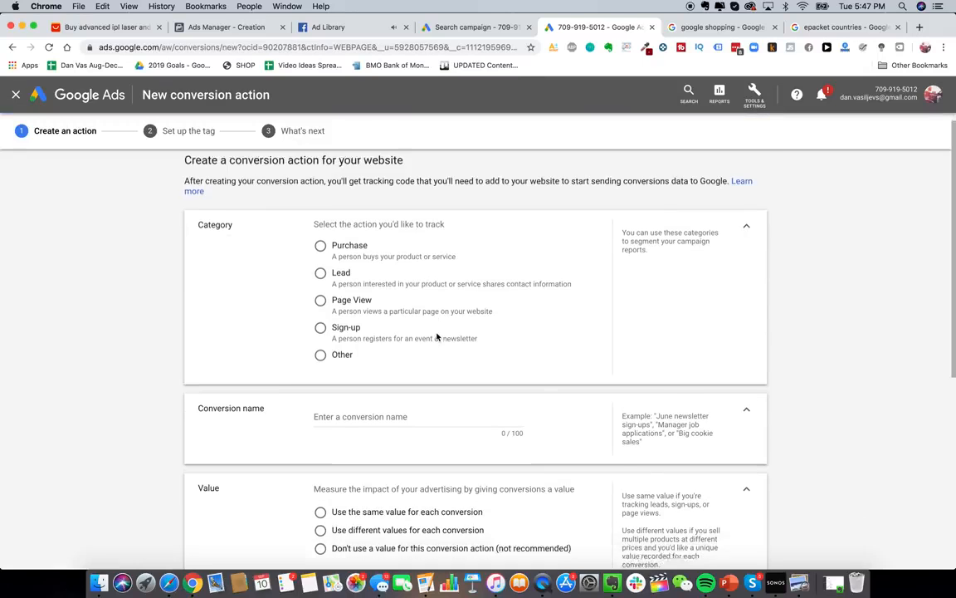
scroll(437, 336, up, 2)
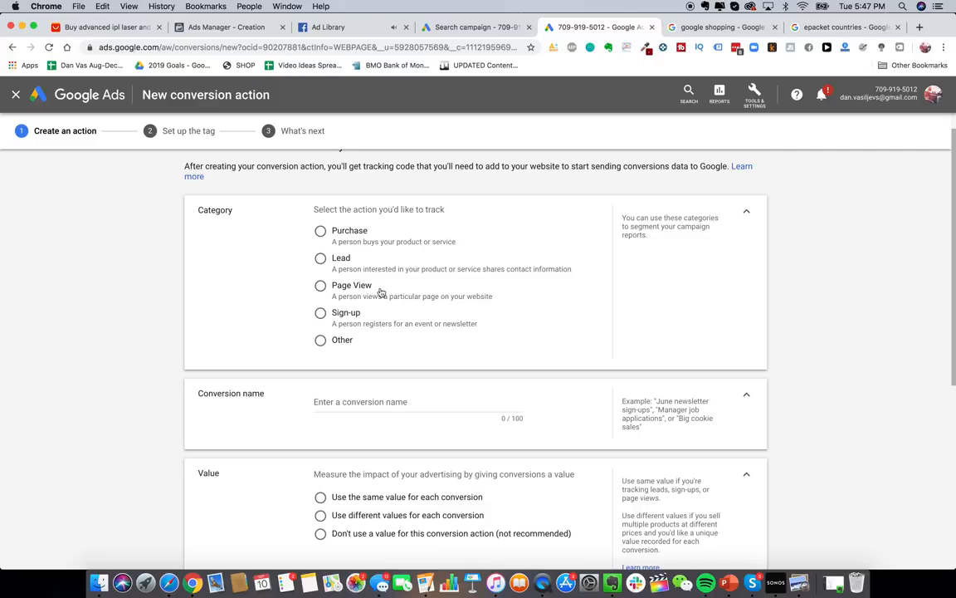
scroll(381, 293, down, 1)
scroll(389, 315, down, 5)
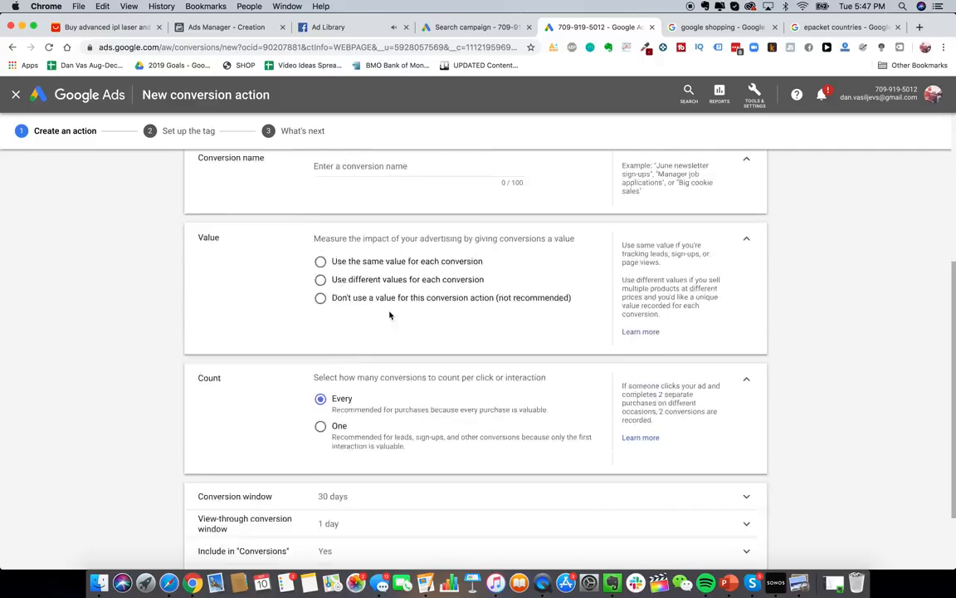
scroll(391, 314, up, 6)
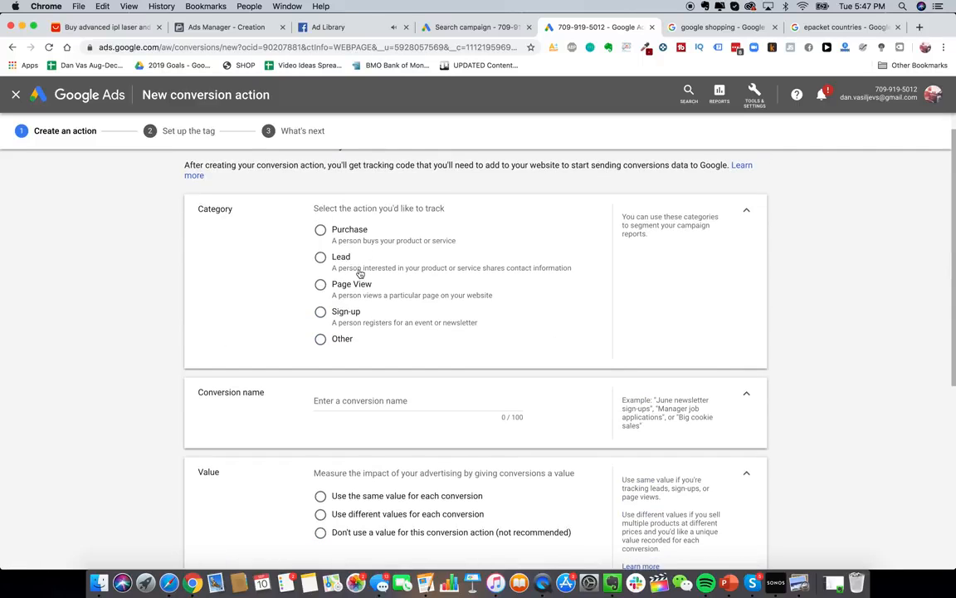
scroll(359, 273, up, 1)
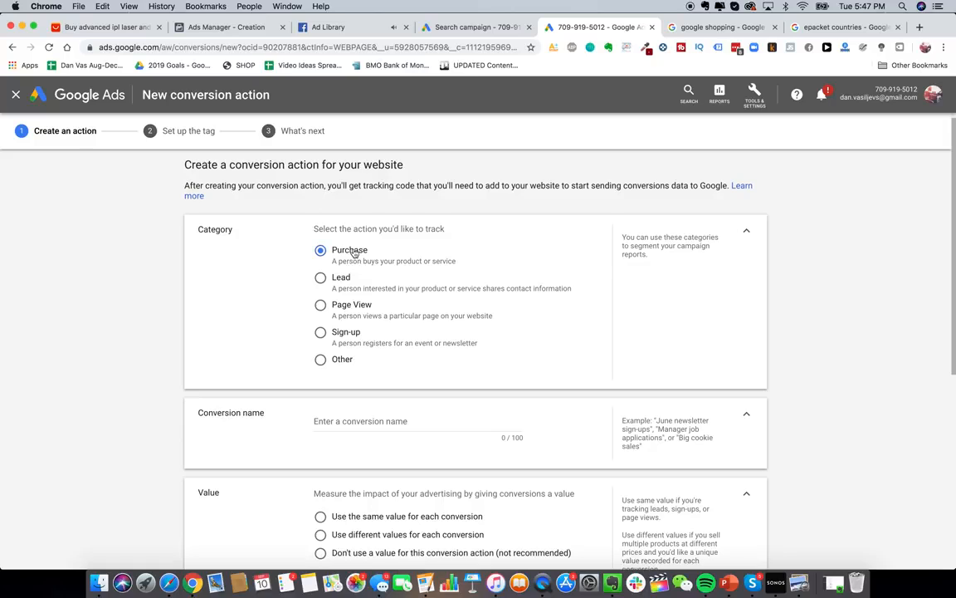
scroll(412, 370, down, 2)
click(410, 346)
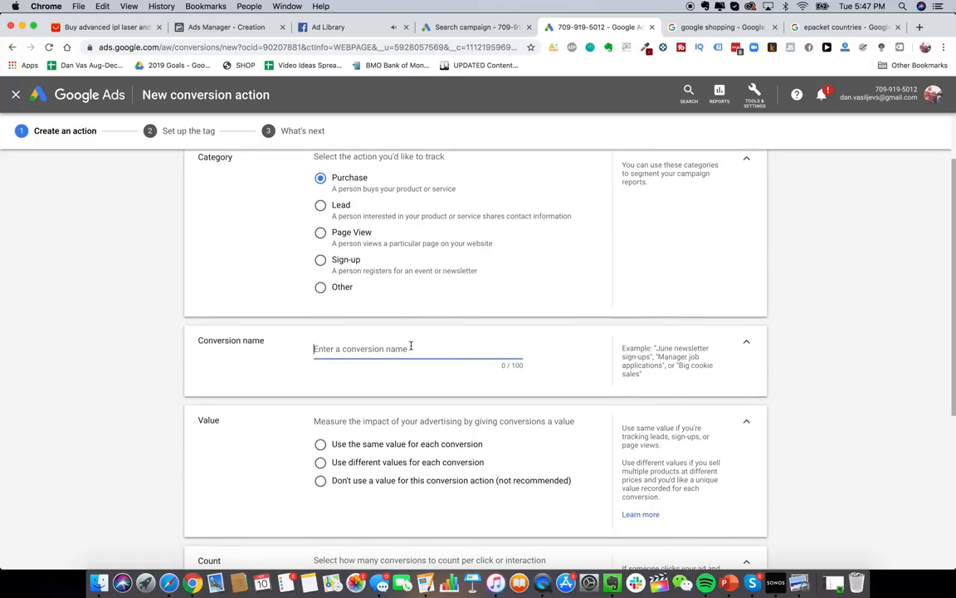
text(Purchased Glowy Skin Handset)
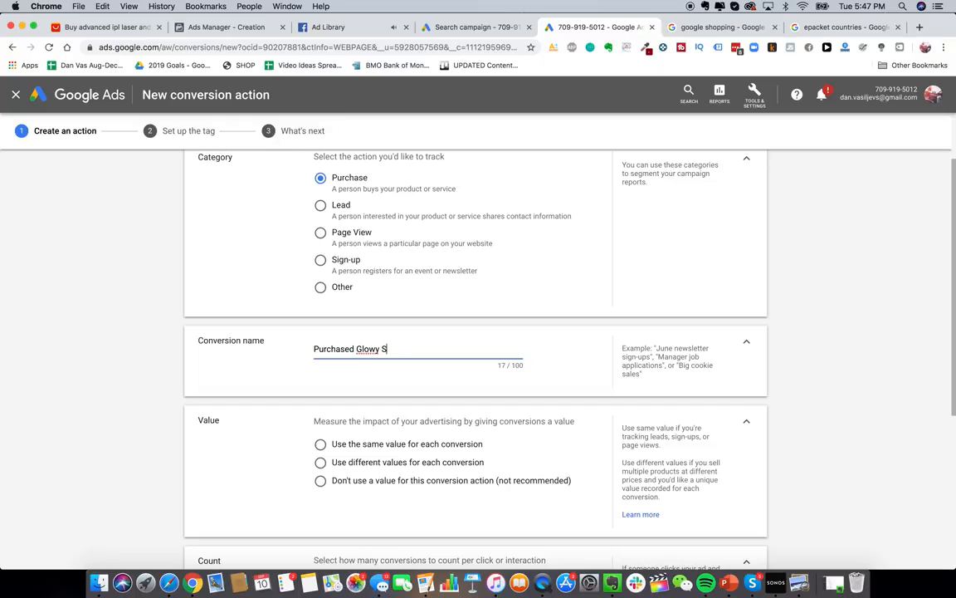
- Give each conversion its own value, with the currency set to US Dollar
scroll(376, 386, down, 2)
click(412, 352)
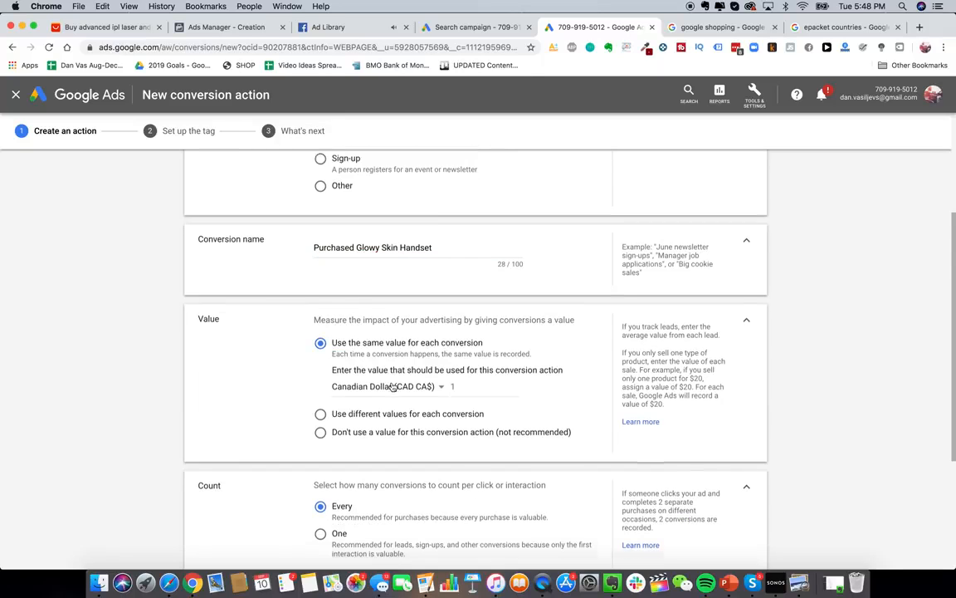
scroll(420, 352, down, 2)
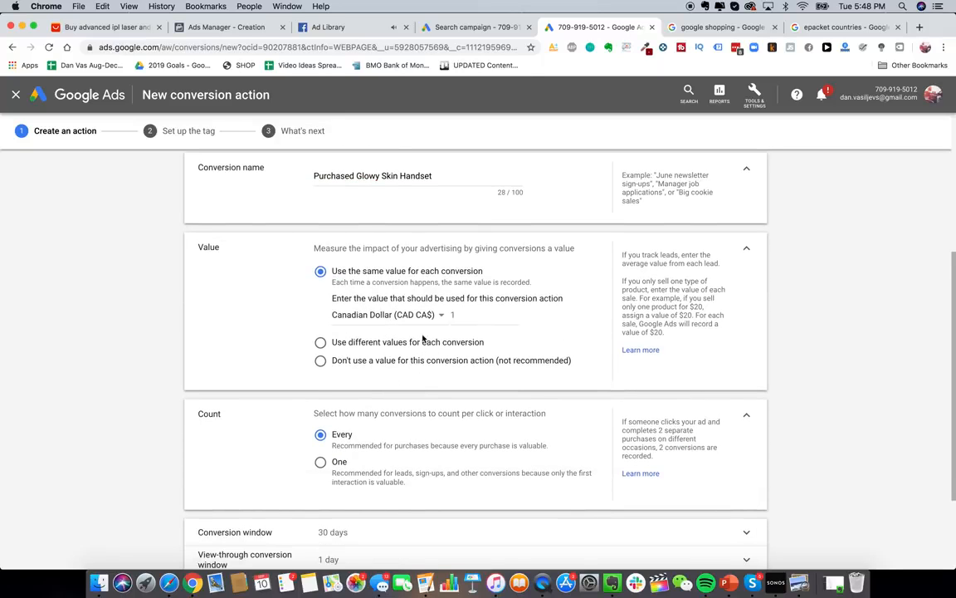
click(423, 338)
double_click(473, 342)
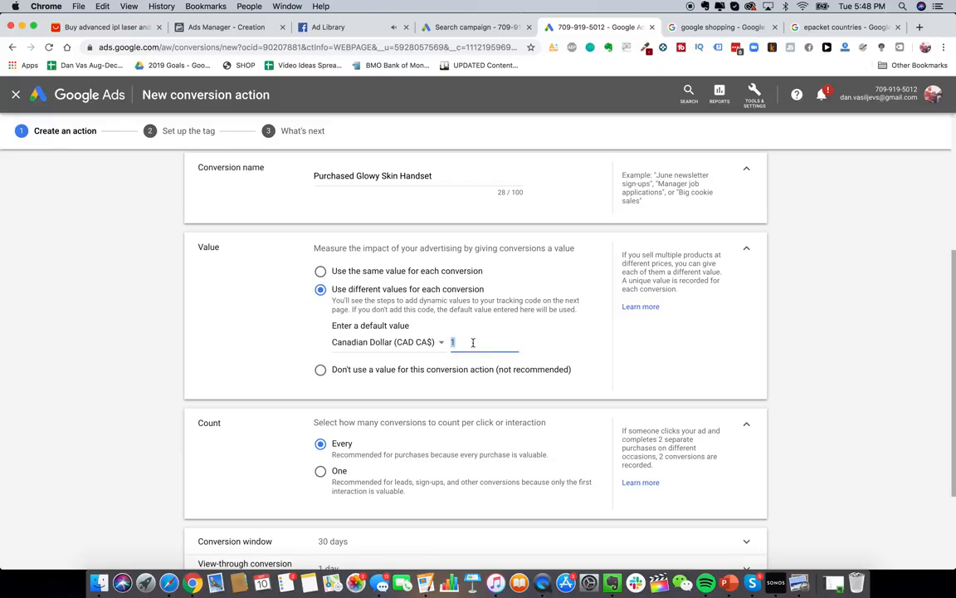
click(437, 342)
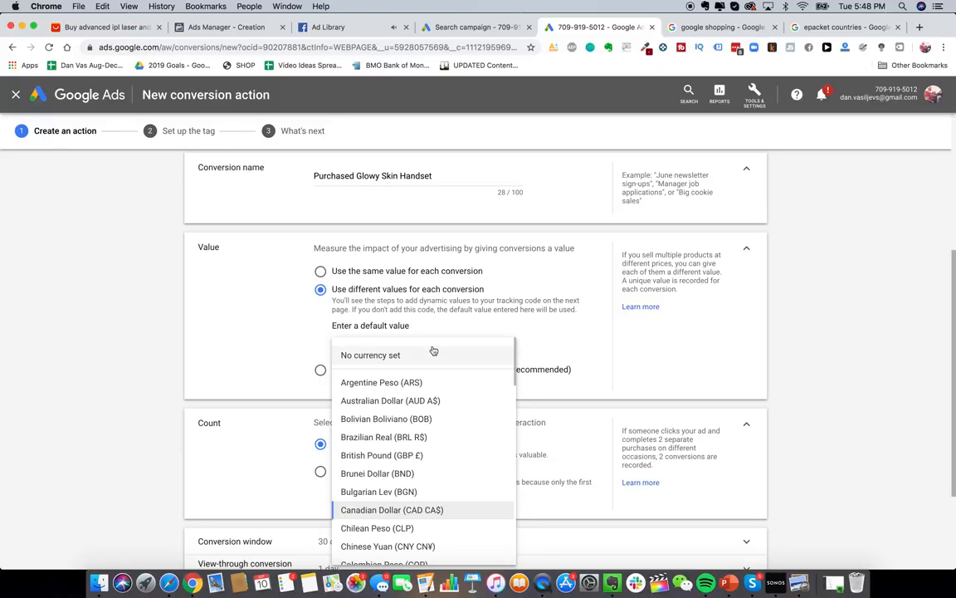
scroll(427, 374, down, 15)
click(419, 510)
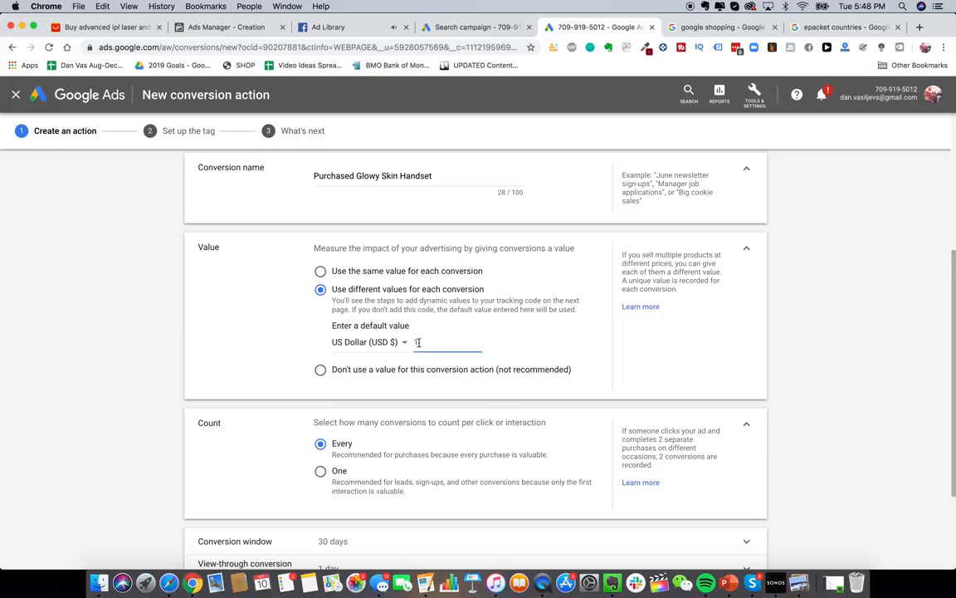
scroll(432, 349, down, 2)
scroll(423, 312, up, 1)
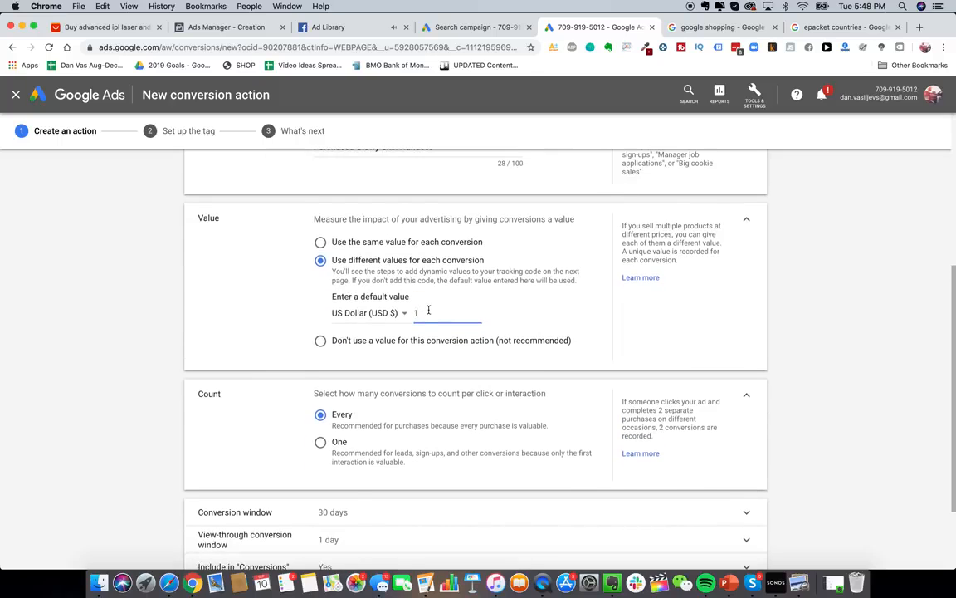
- Replace the default value 1 with 229 and create the conversion action
key(BackSpace)
text(229)
scroll(359, 338, down, 3)
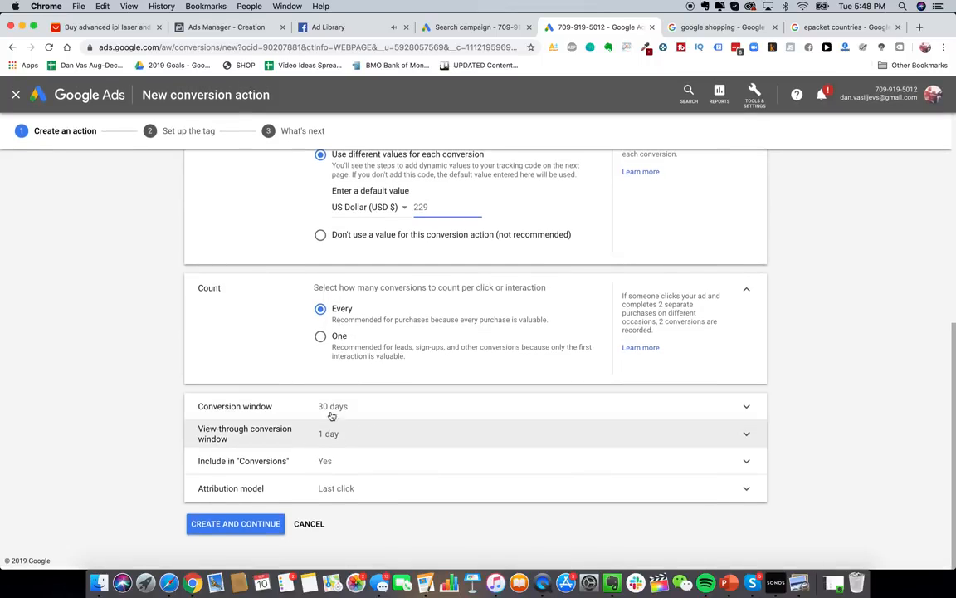
click(249, 523)
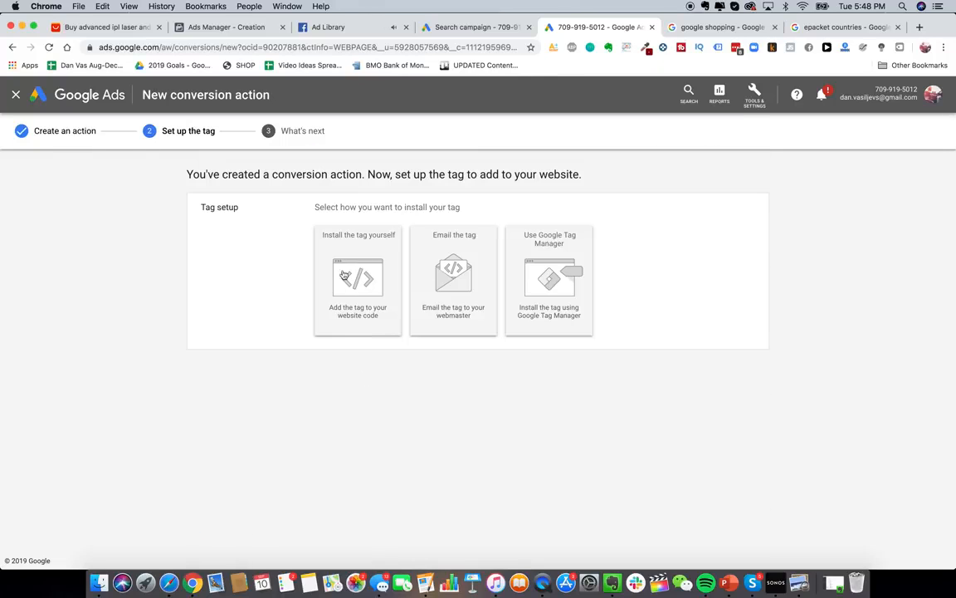
- Choose to install the tag yourself, select the global site tag code, and open Shopify's tracking help
click(326, 235)
scroll(395, 399, down, 3)
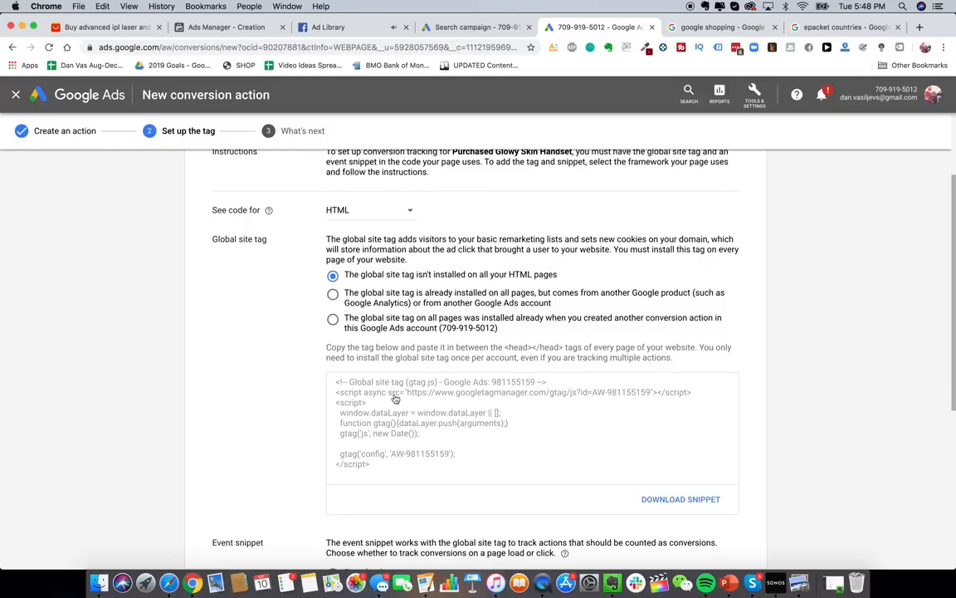
scroll(465, 306, down, 2)
click(430, 367)
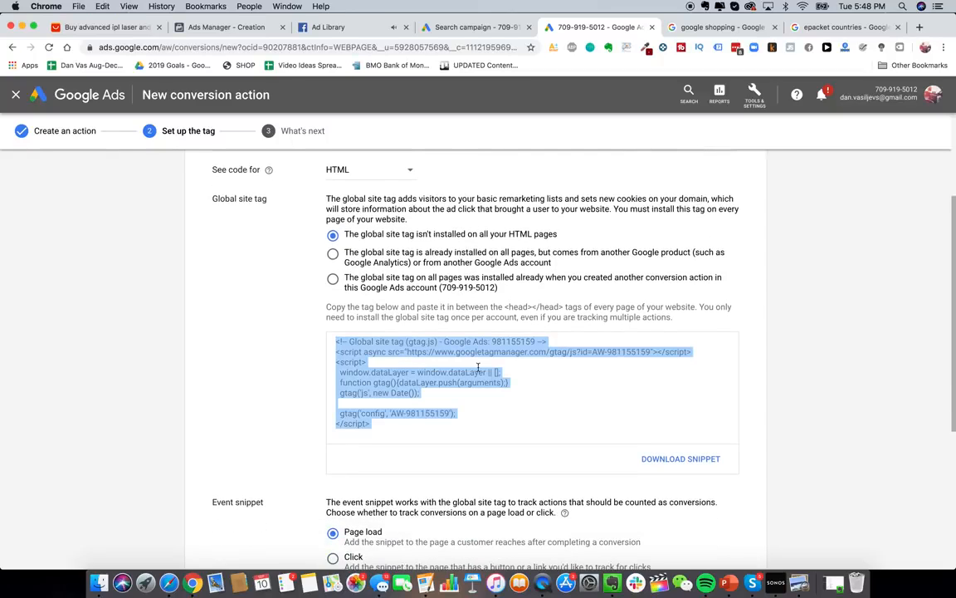
click(696, 28)
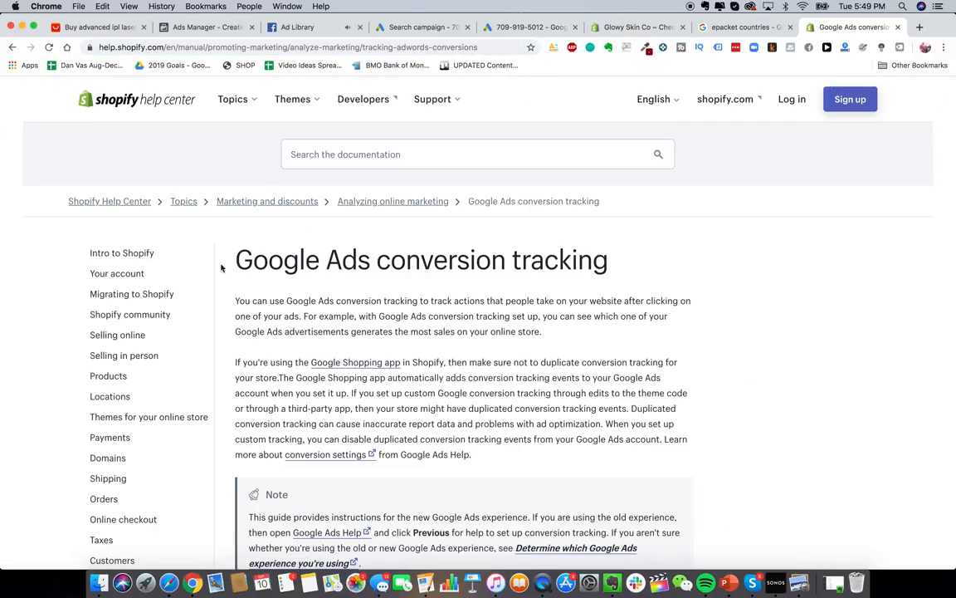
- Scroll the Shopify help article down to 'Step 2: Install the global site tag'
scroll(375, 212, down, 8)
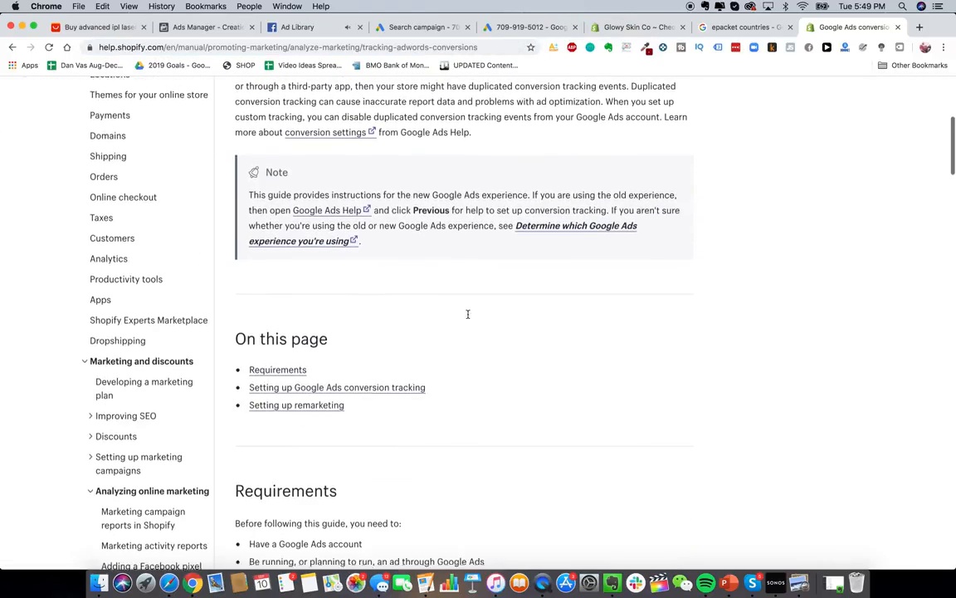
scroll(421, 322, down, 6)
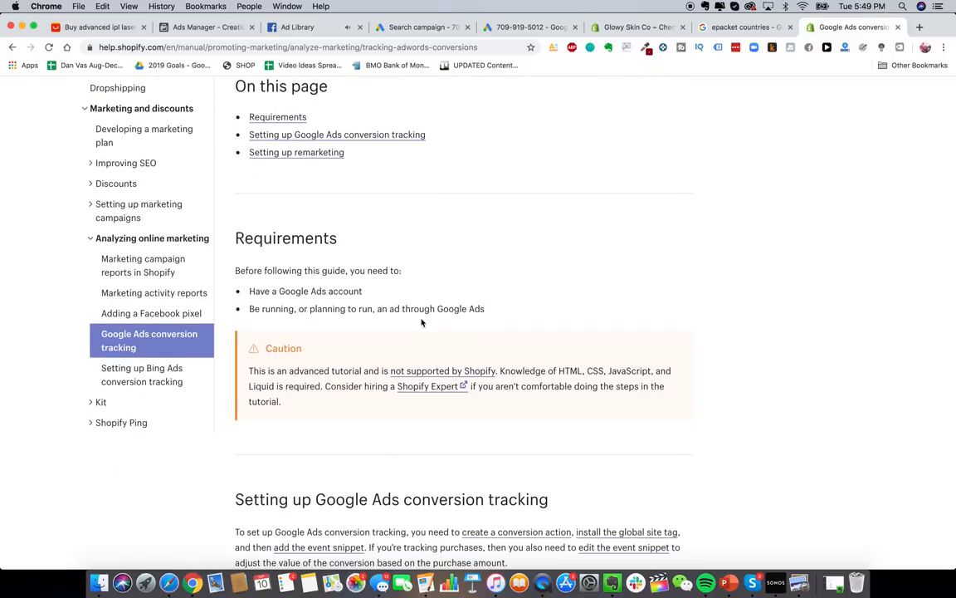
scroll(421, 319, down, 4)
scroll(422, 318, down, 6)
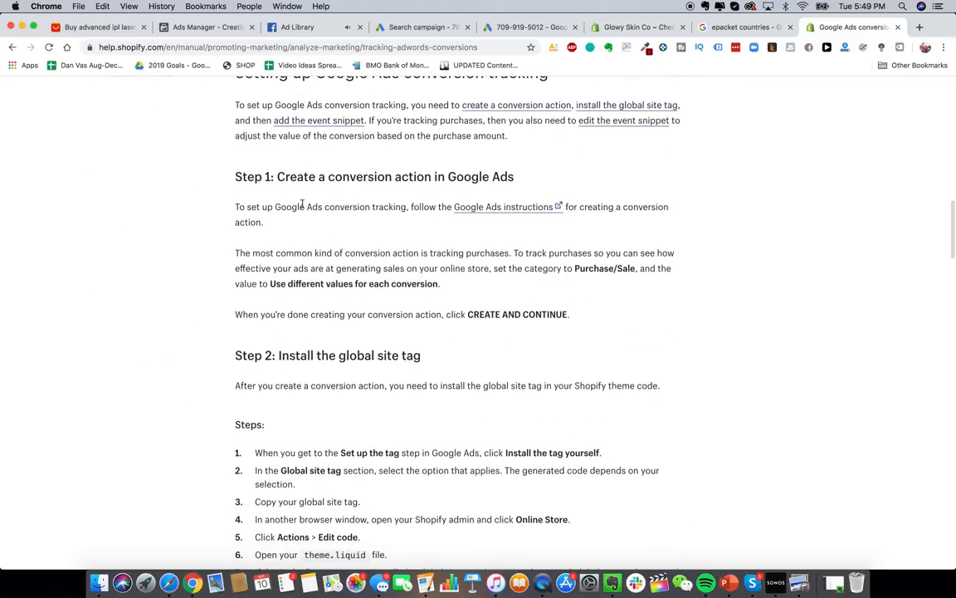
scroll(462, 272, down, 6)
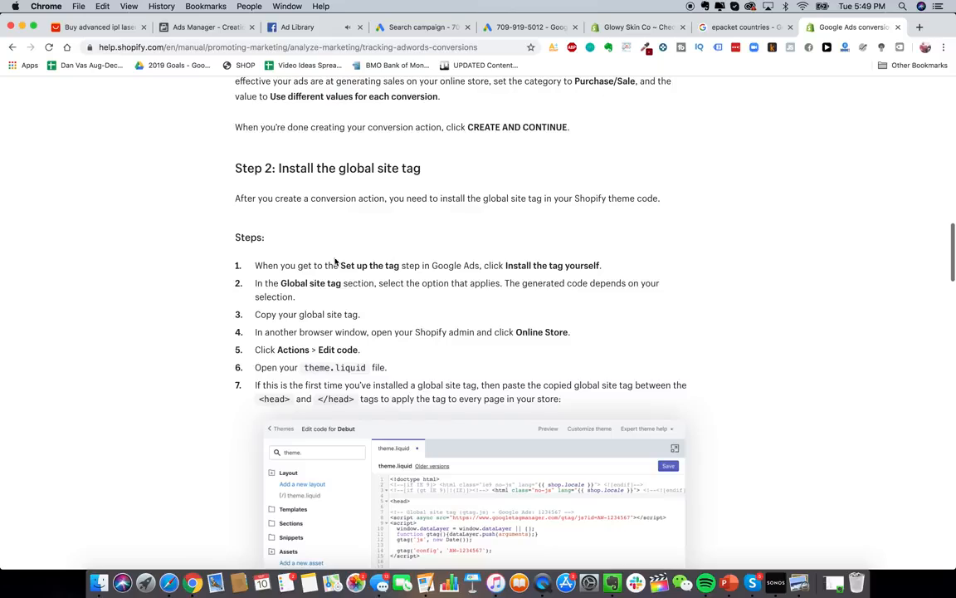
- Open theme.liquid in the live Debut theme's code editor in the Glowy Skin Co admin
click(625, 32)
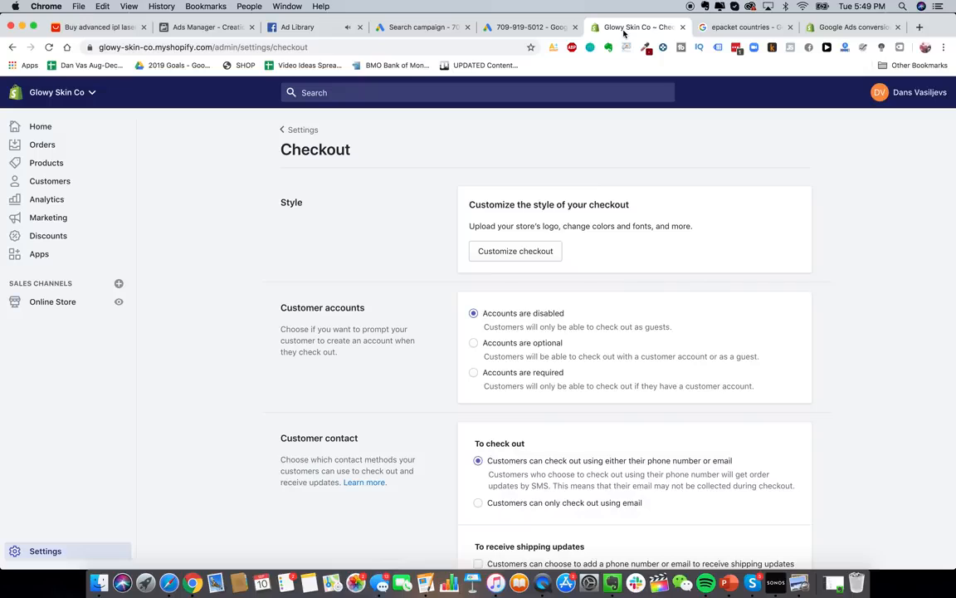
click(53, 304)
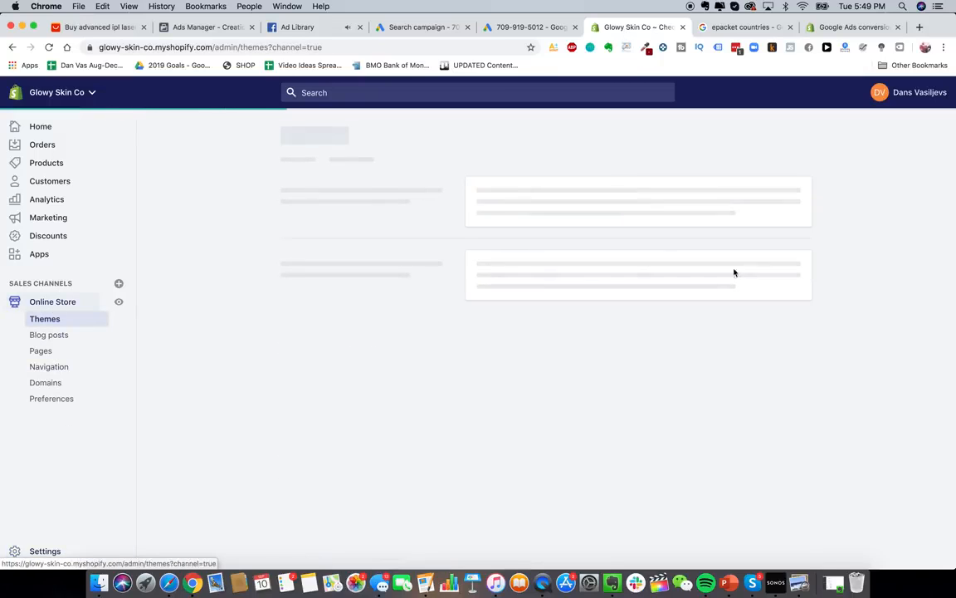
click(725, 214)
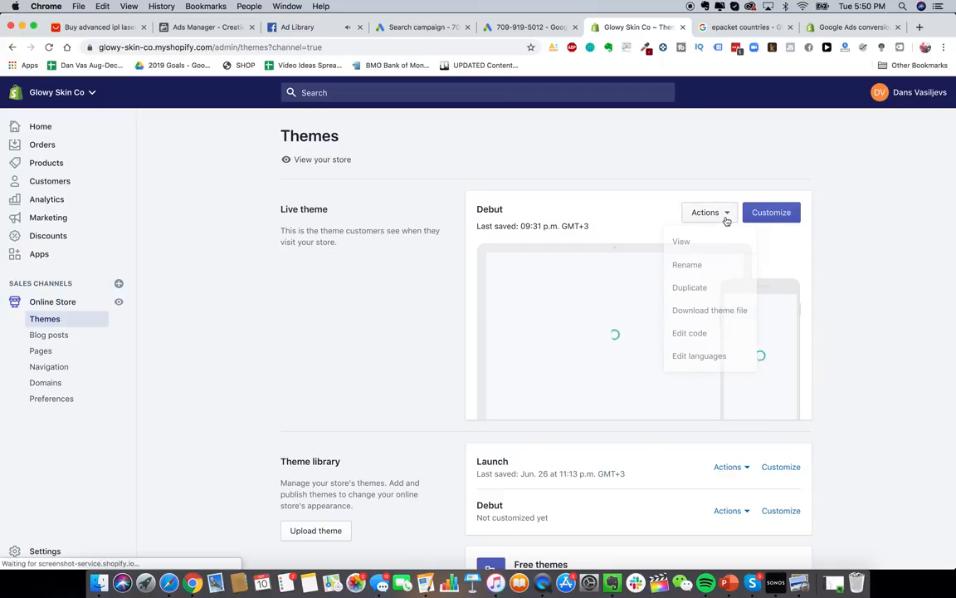
click(689, 213)
click(705, 213)
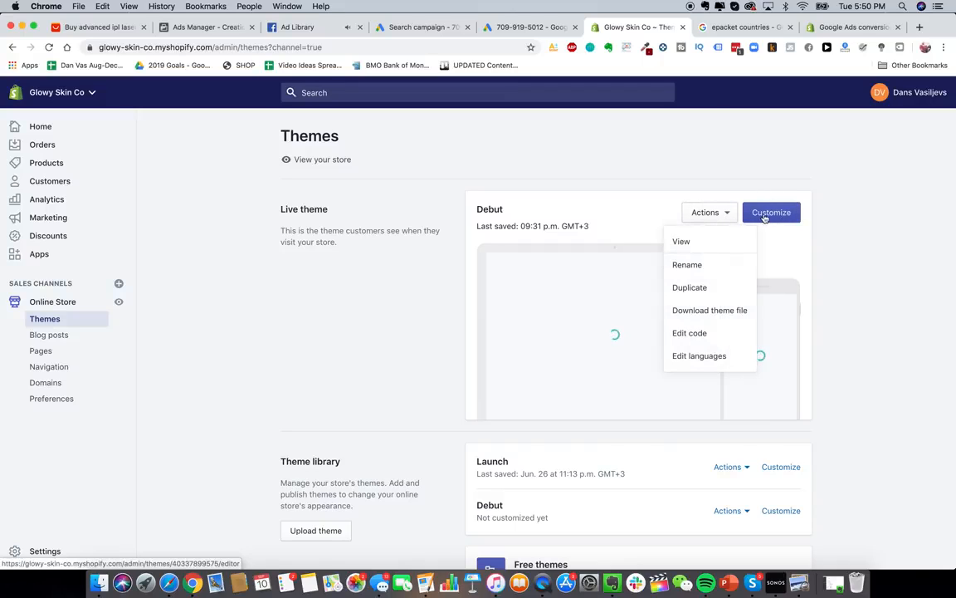
click(719, 334)
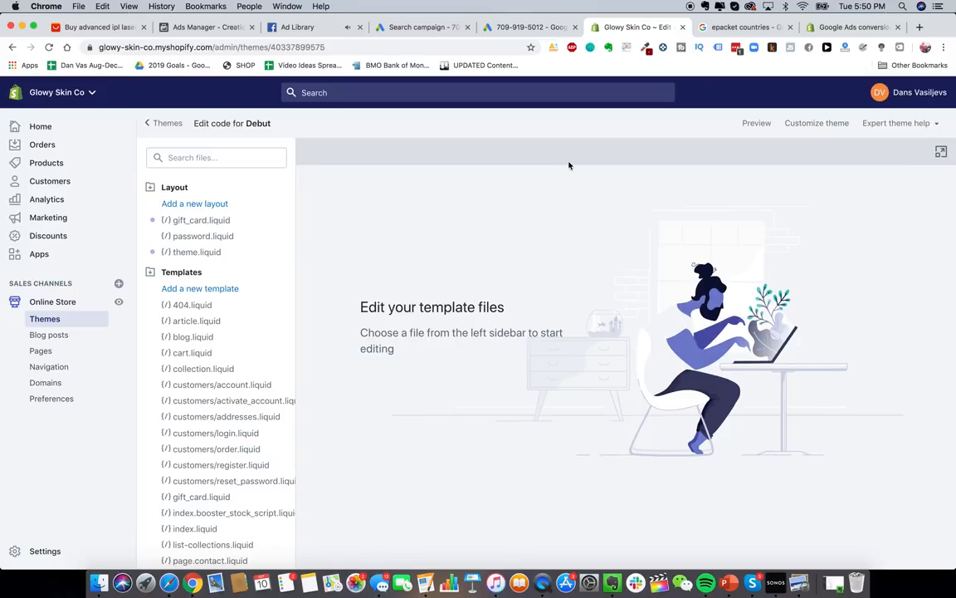
scroll(220, 431, down, 3)
scroll(216, 427, up, 3)
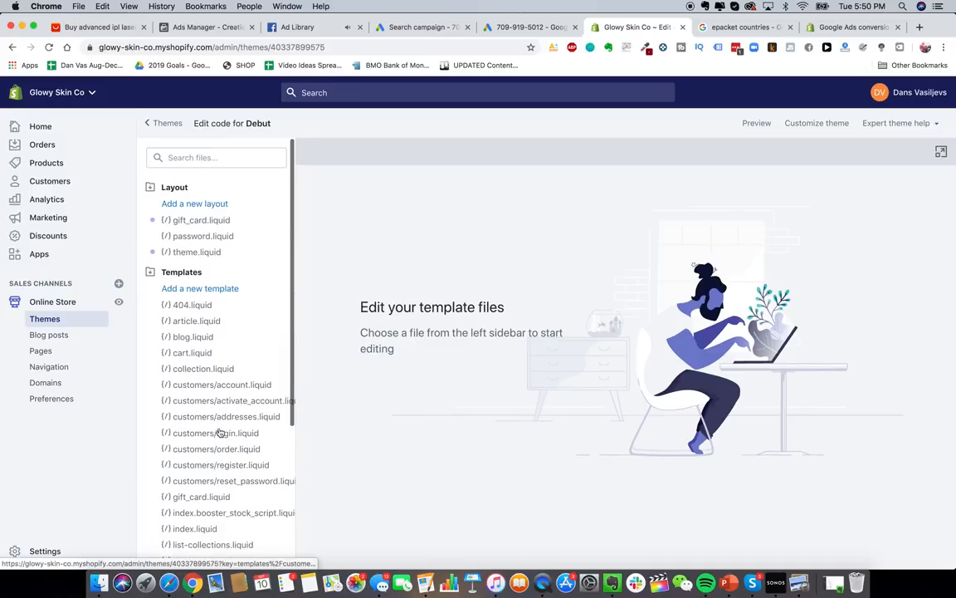
scroll(192, 423, down, 5)
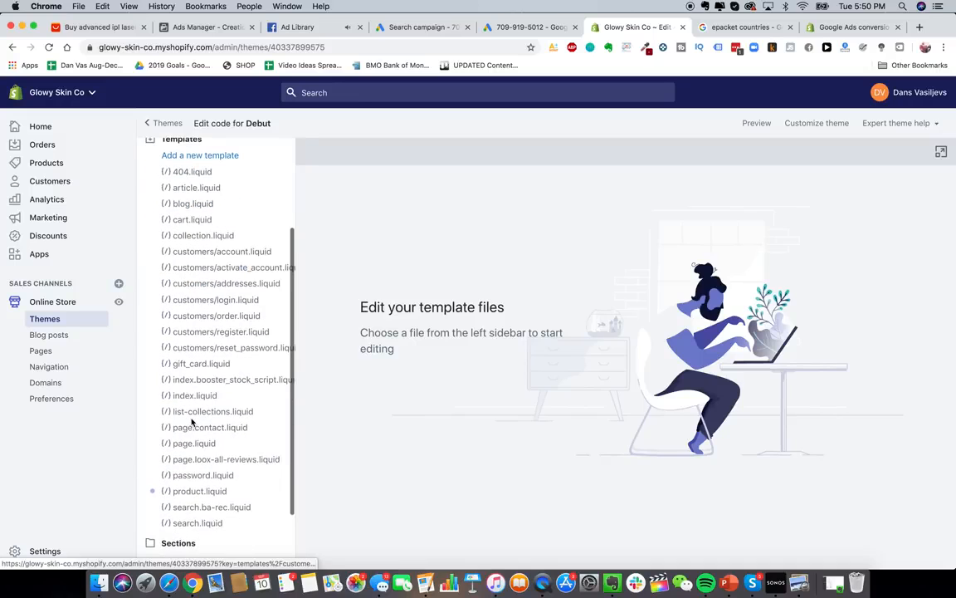
click(184, 480)
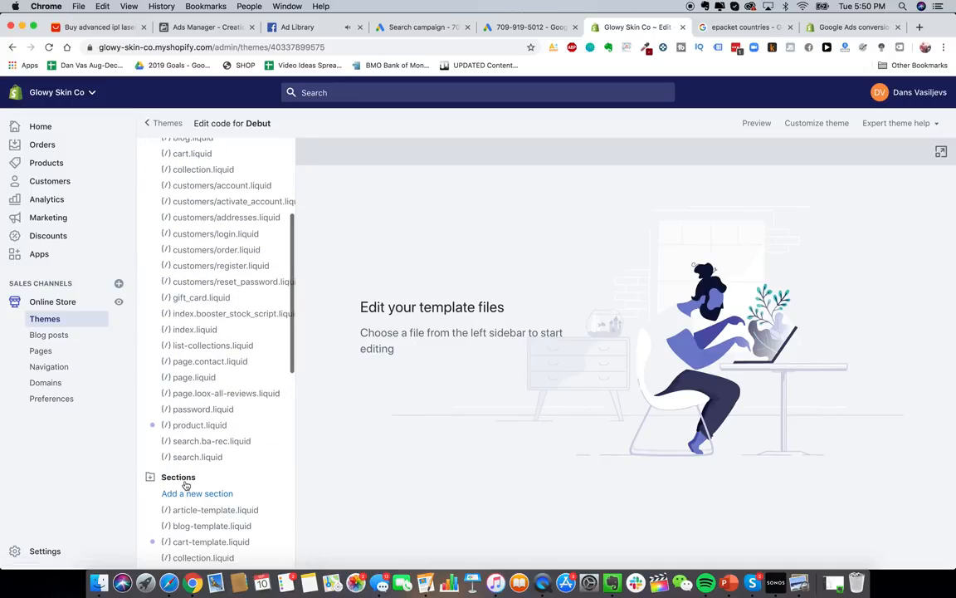
scroll(192, 496, down, 4)
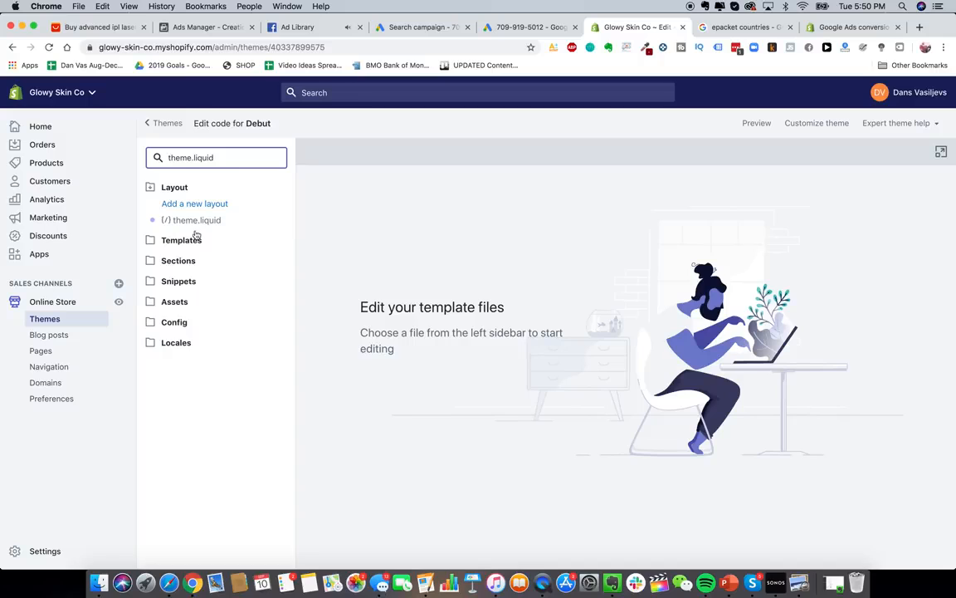
click(197, 220)
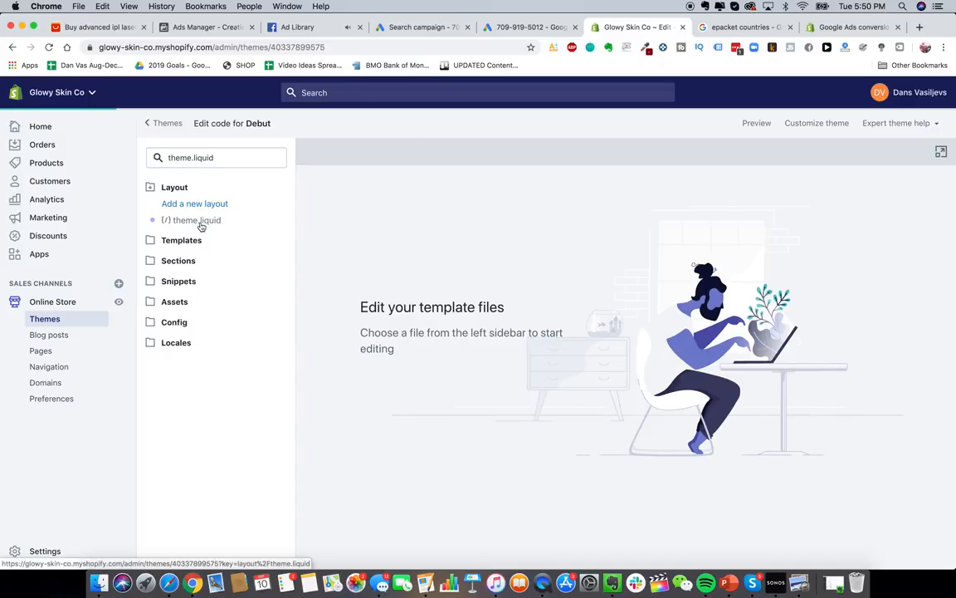
scroll(498, 258, down, 2)
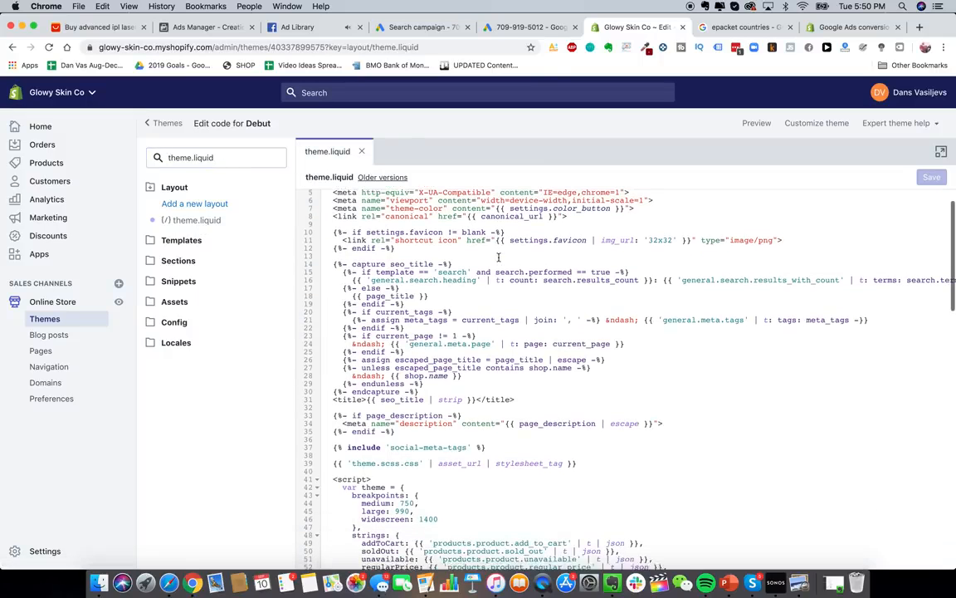
- Re-check the Shopify help instructions, then return to the theme.liquid editor
click(840, 27)
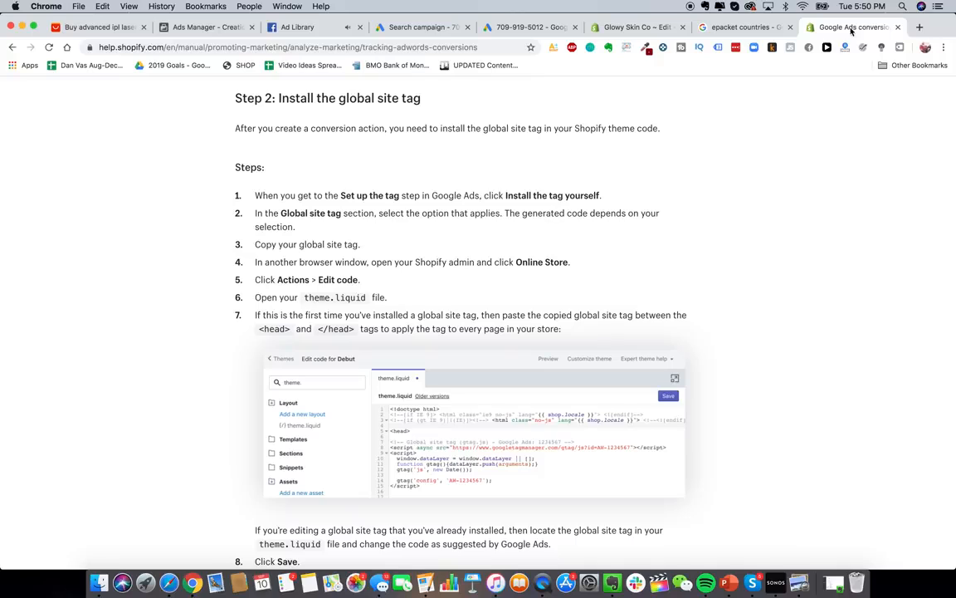
scroll(459, 266, down, 5)
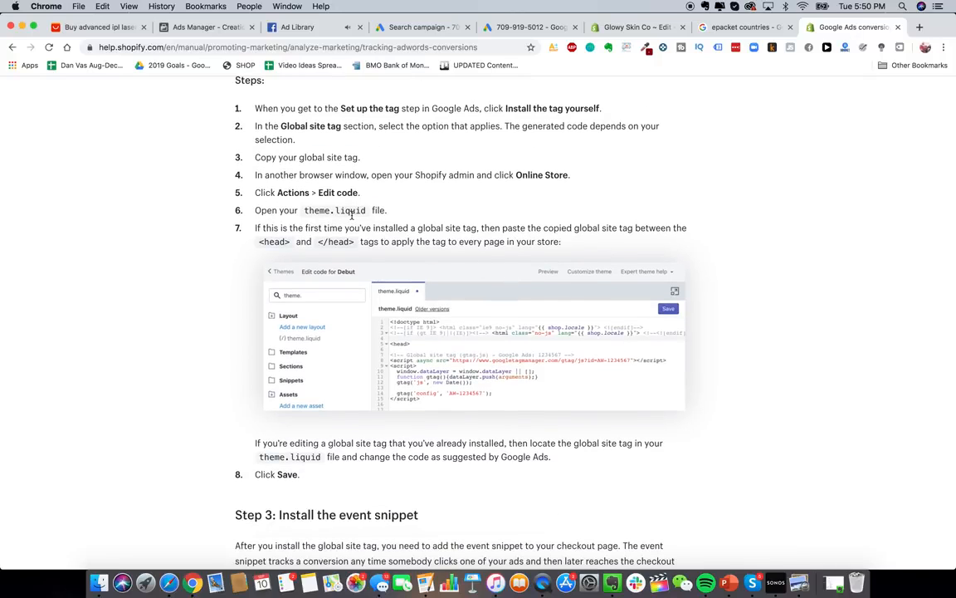
scroll(487, 245, down, 1)
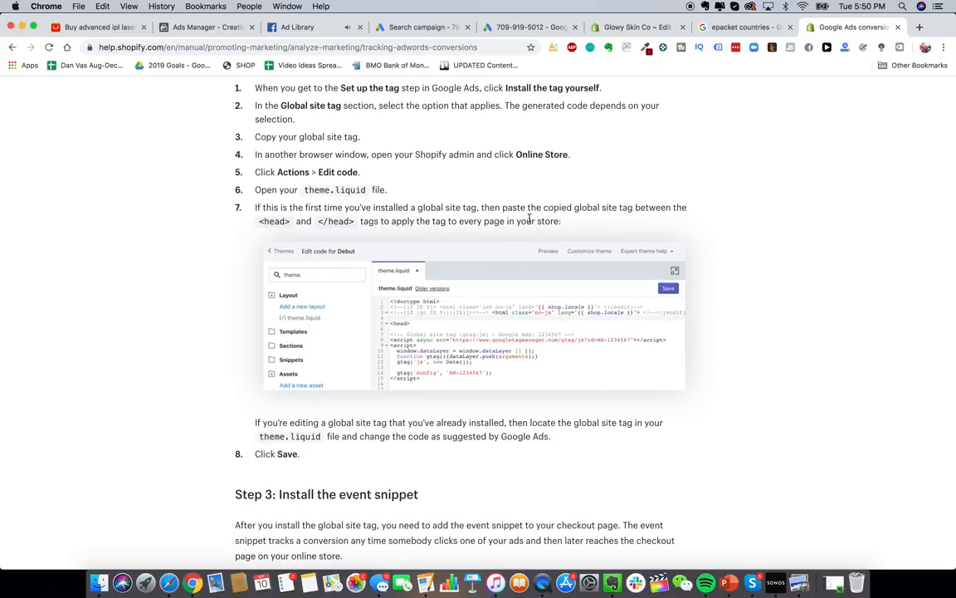
click(747, 27)
click(635, 27)
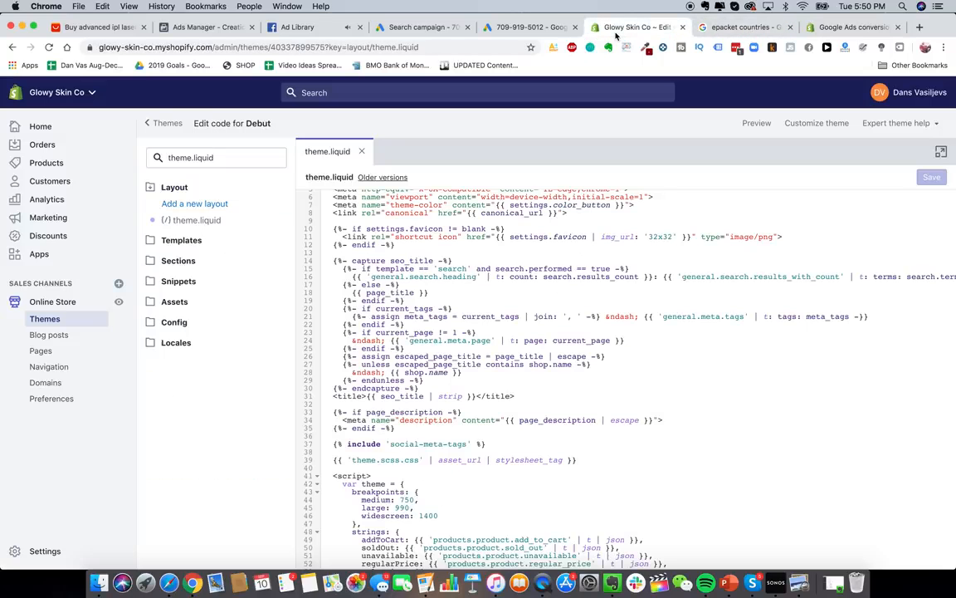
click(526, 356)
scroll(498, 340, up, 2)
- Search theme.liquid for /head and place the caret just before </head>
key(super+f)
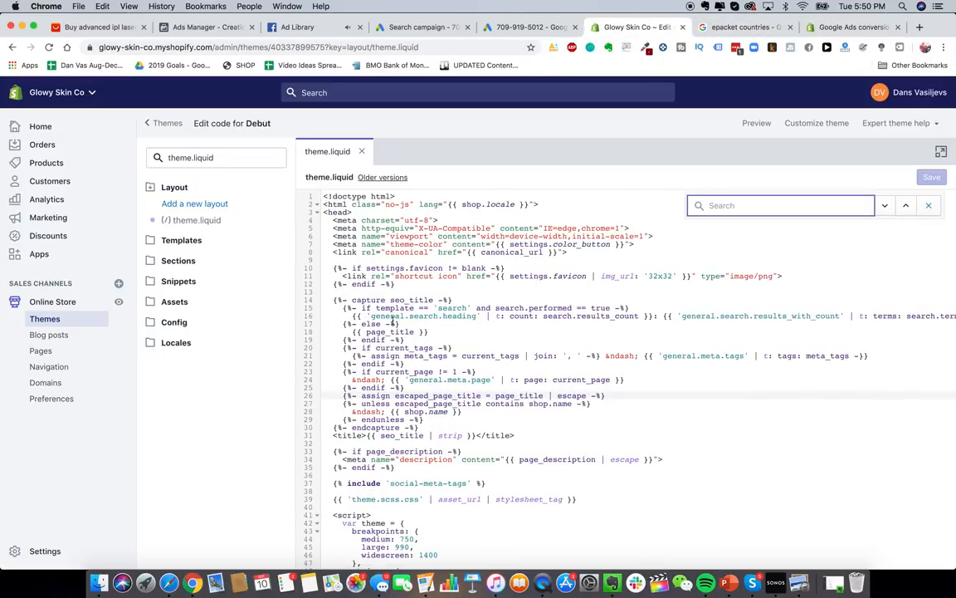
scroll(390, 315, down, 3)
scroll(389, 299, up, 1)
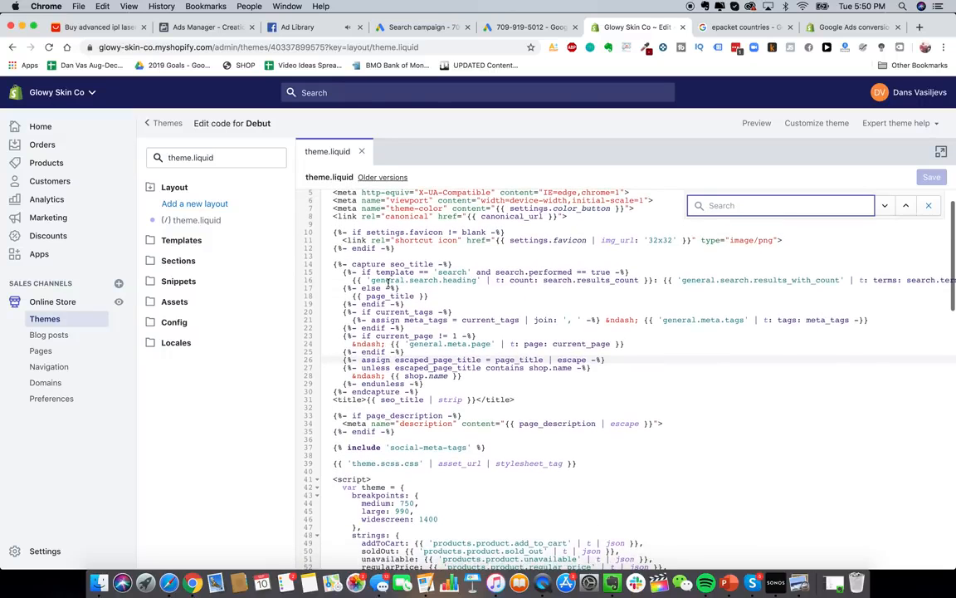
text(/head)
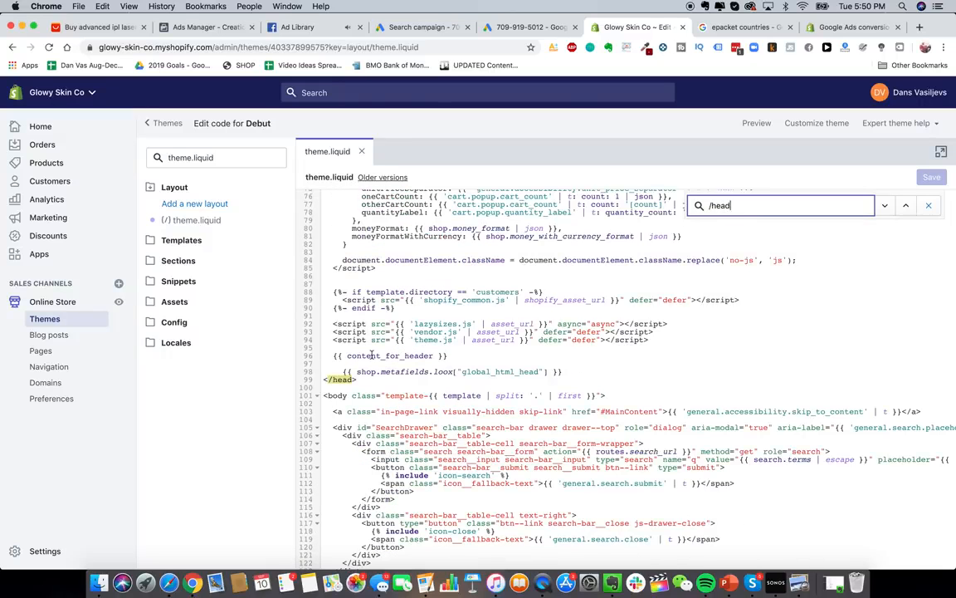
scroll(415, 378, up, 2)
click(570, 462)
key(Return)
key(Return)
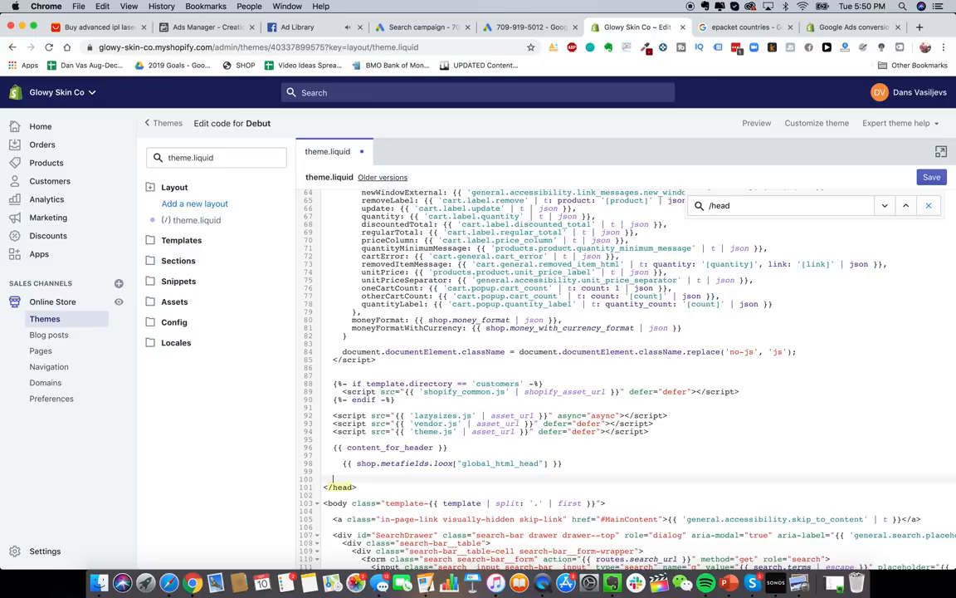
key(BackSpace)
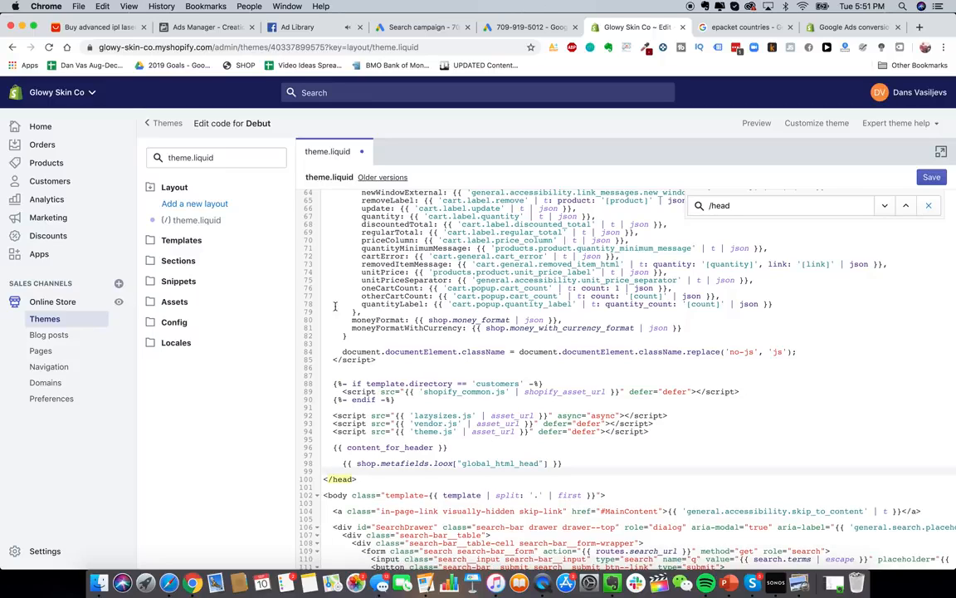
- Paste the global site tag before </head> and bring up the Google Ads event snippet
click(486, 29)
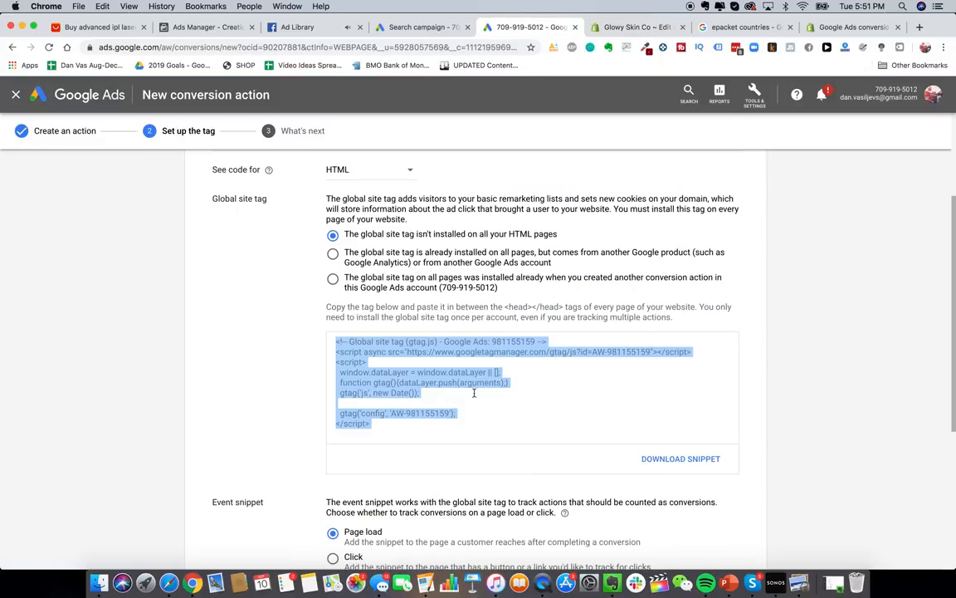
click(622, 29)
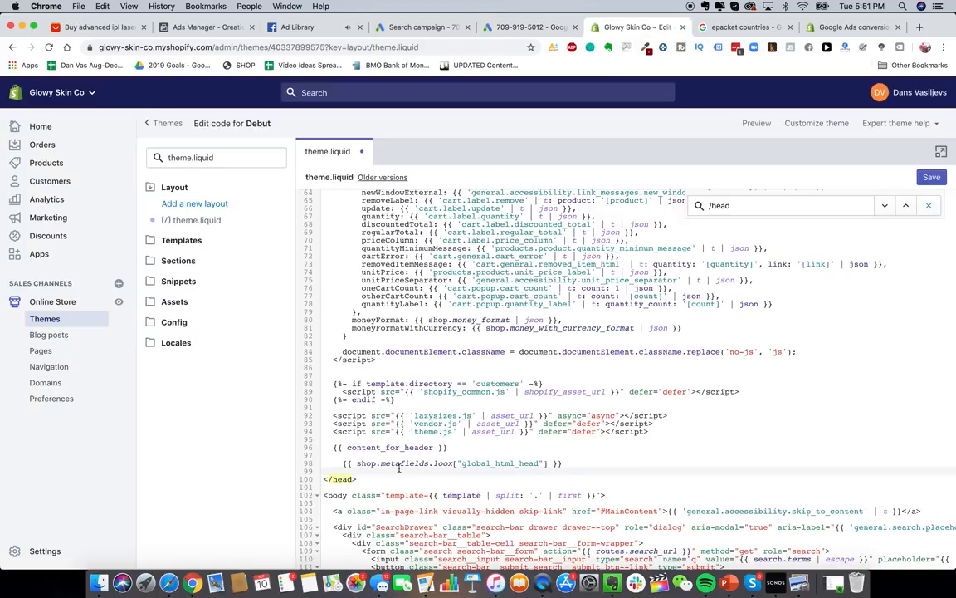
text(<!-- Global site tag (gtag.js) - Google Ads: 981155159 --> <script async src="https://www.googletagmanager.com/gtag/js?id=AW-981155159"></script> <script>   window.dataLayer = window.dataLayer || [];   function gtag(){dataLayer.push(arguments);}   gtag('js', new Date());    gtag('config', 'AW-981155159'); </script>)
scroll(498, 373, down, 3)
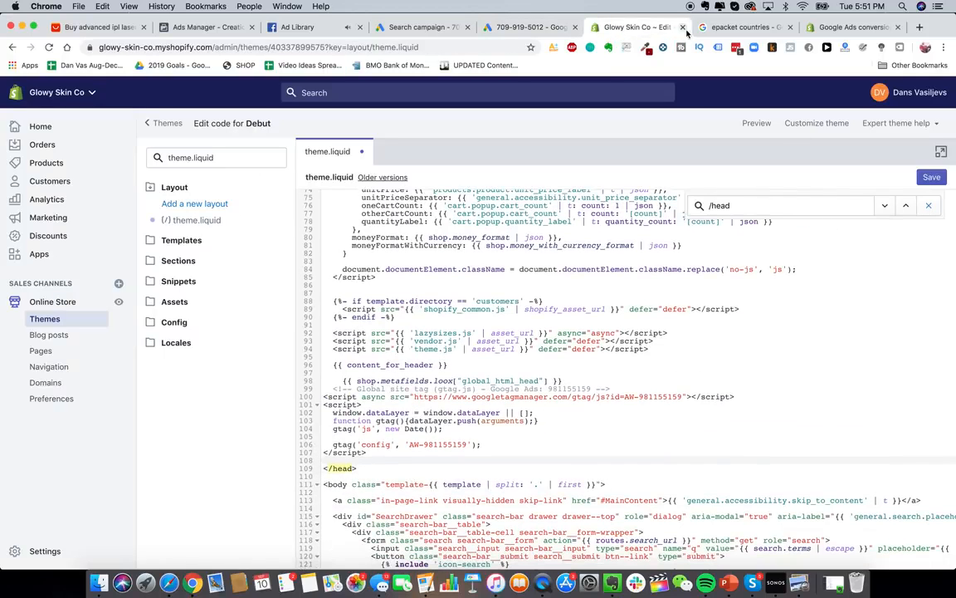
click(498, 27)
scroll(474, 373, down, 5)
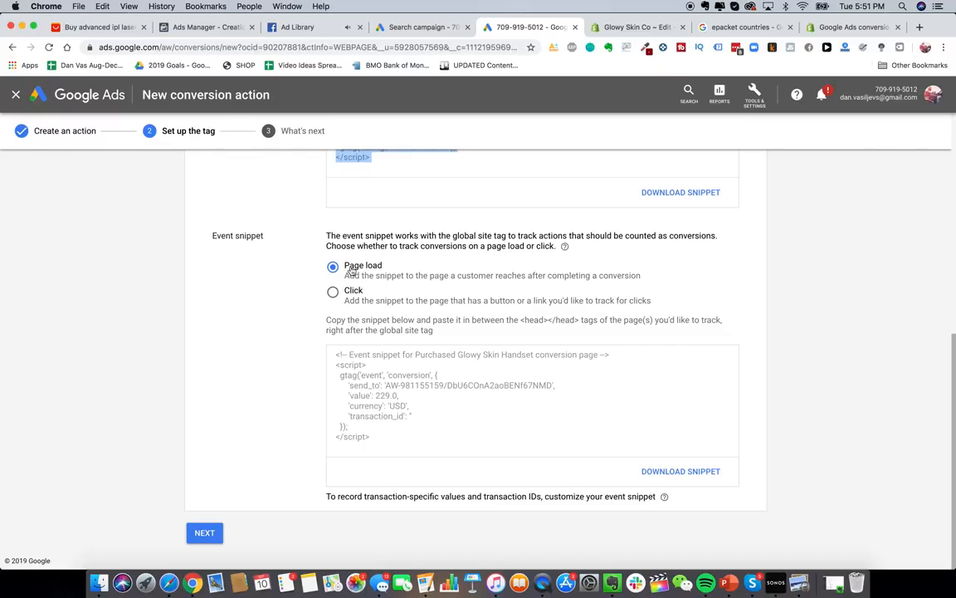
- Select the event snippet code and open Shopify's checkout settings
click(386, 424)
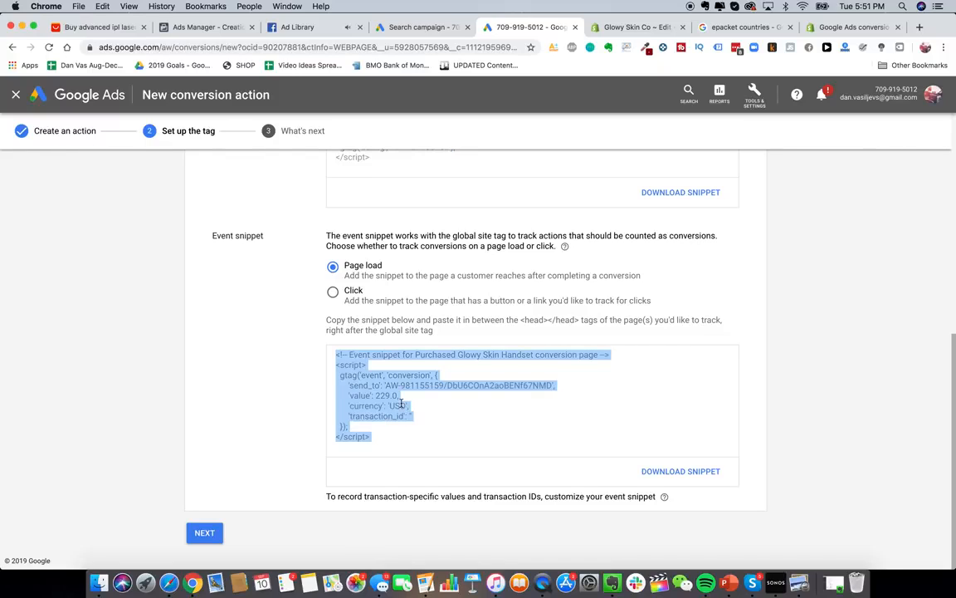
click(635, 27)
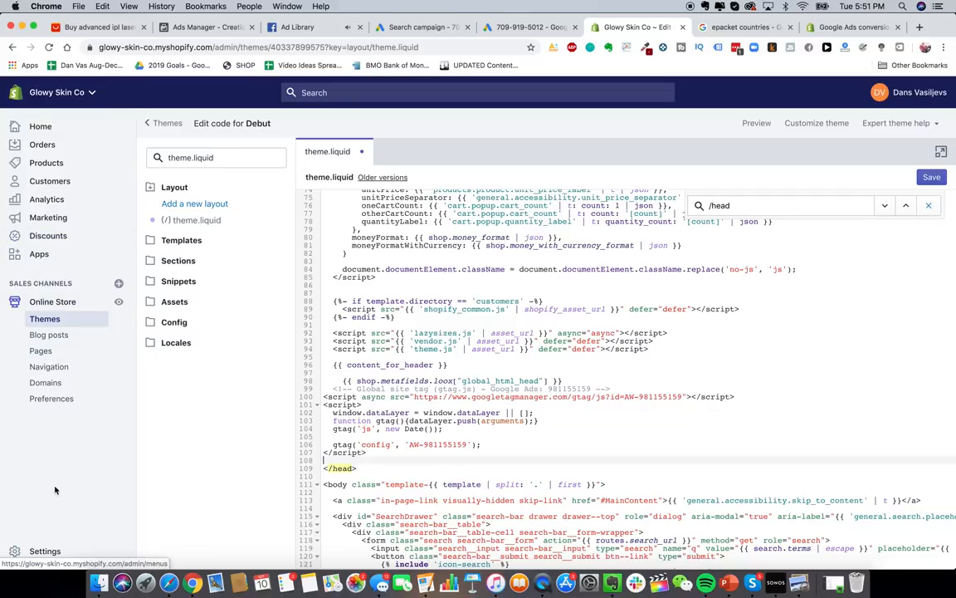
click(40, 552)
click(564, 201)
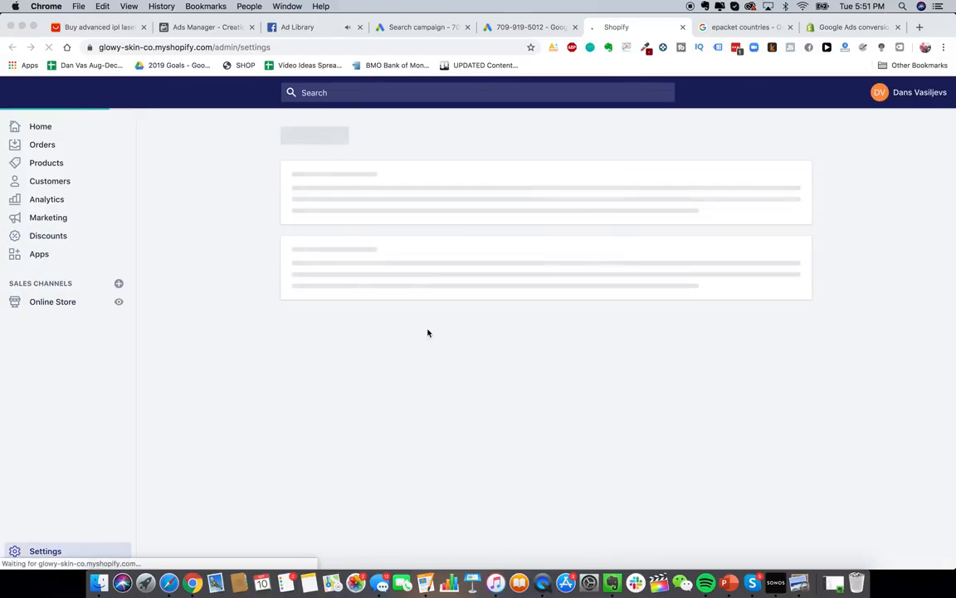
click(345, 318)
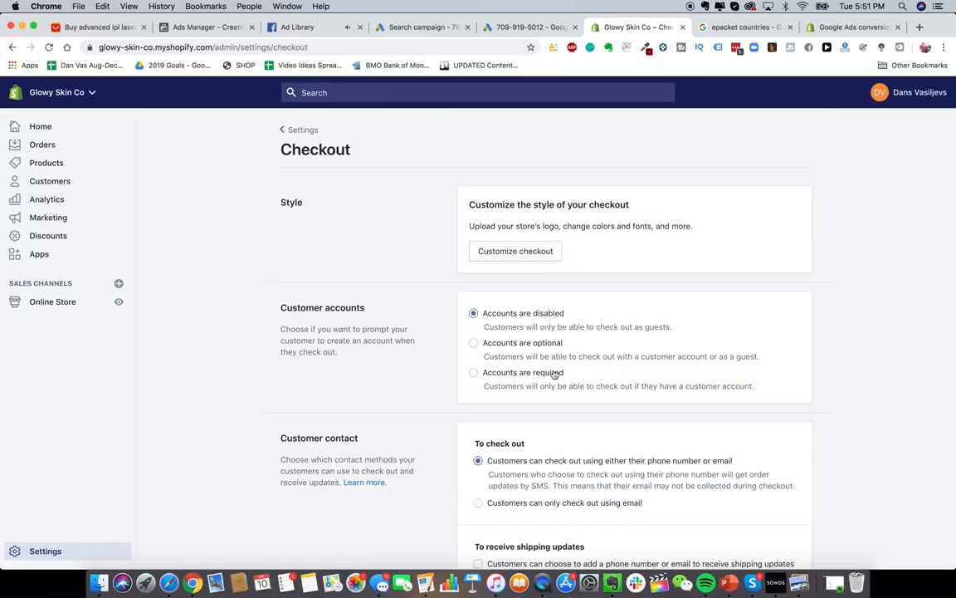
- Paste the event snippet into checkout Additional scripts and return to Google Ads
scroll(552, 374, down, 15)
scroll(554, 375, up, 1)
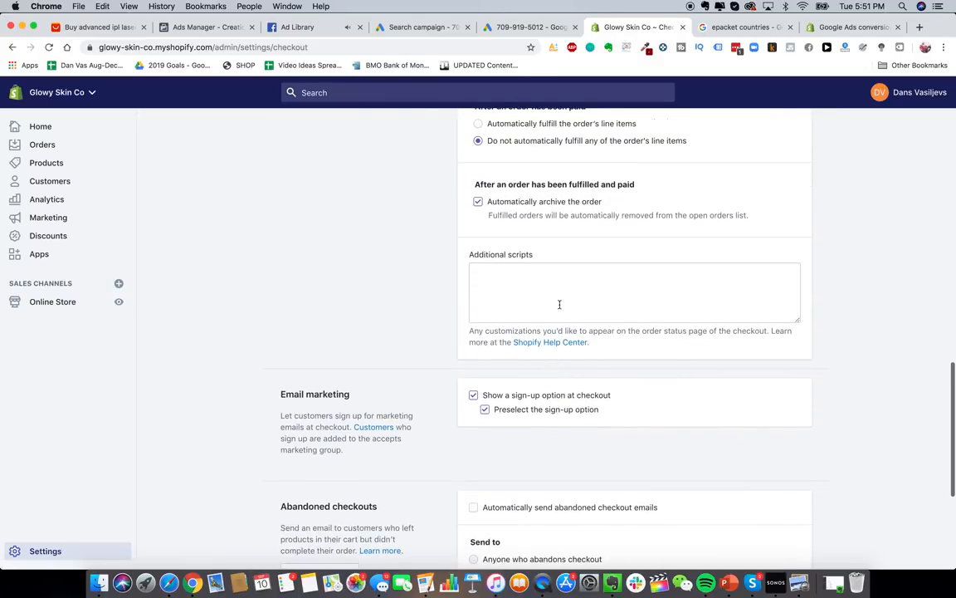
click(560, 299)
key(super+v)
scroll(569, 282, up, 2)
scroll(570, 282, up, 1)
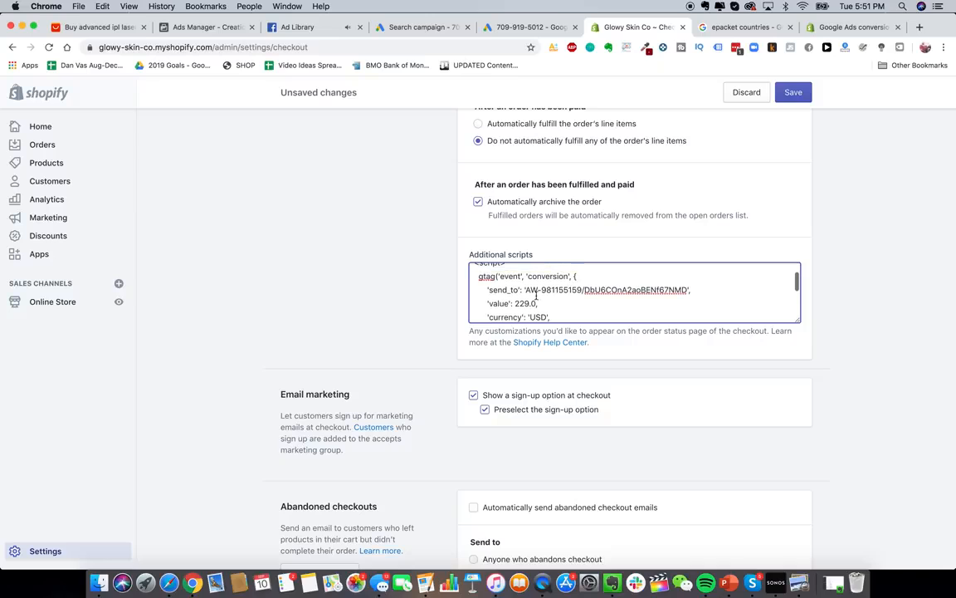
drag(514, 304, 539, 304)
click(544, 303)
scroll(540, 304, up, 2)
scroll(376, 399, down, 1)
click(584, 381)
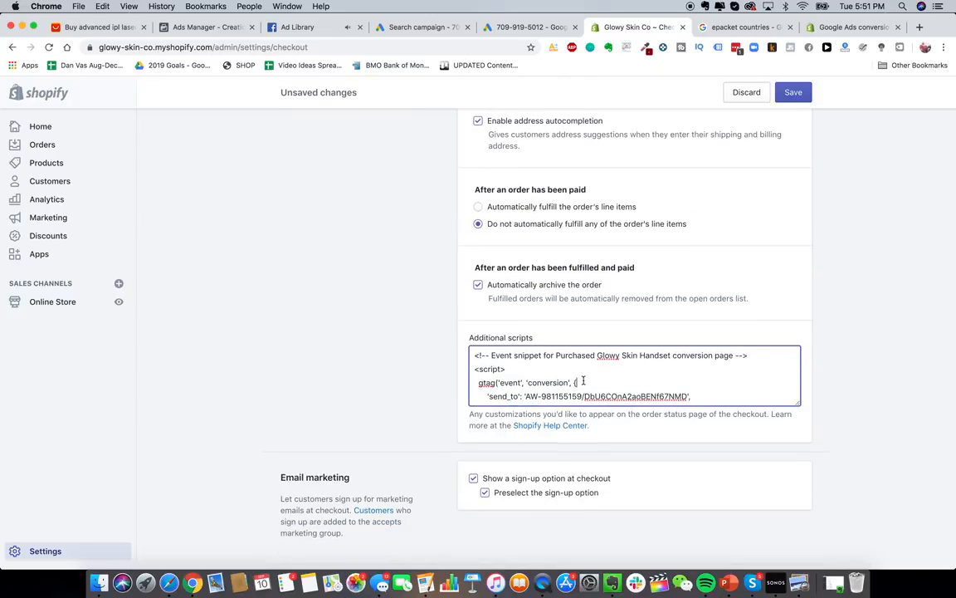
scroll(584, 381, down, 3)
scroll(429, 215, up, 1)
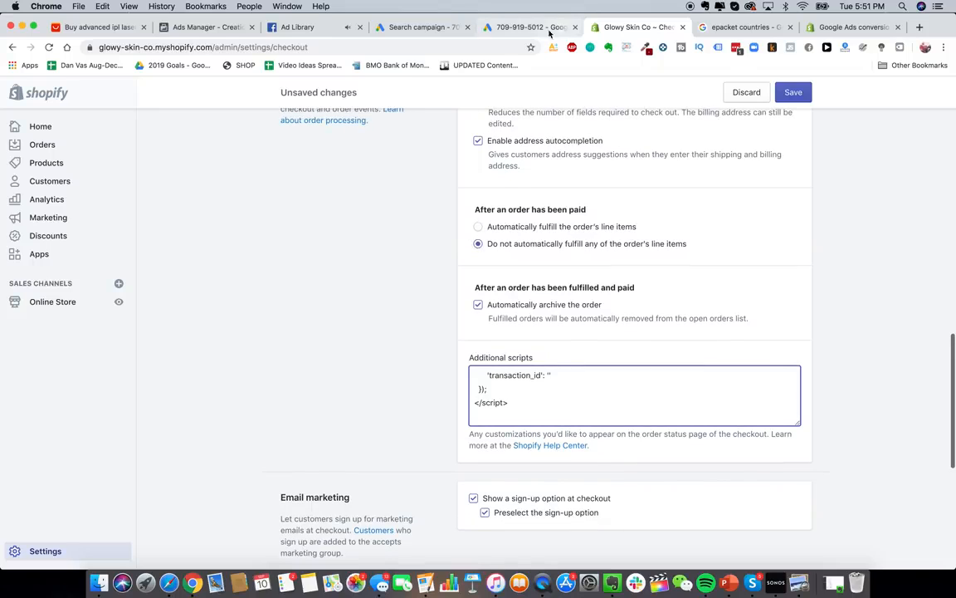
click(502, 30)
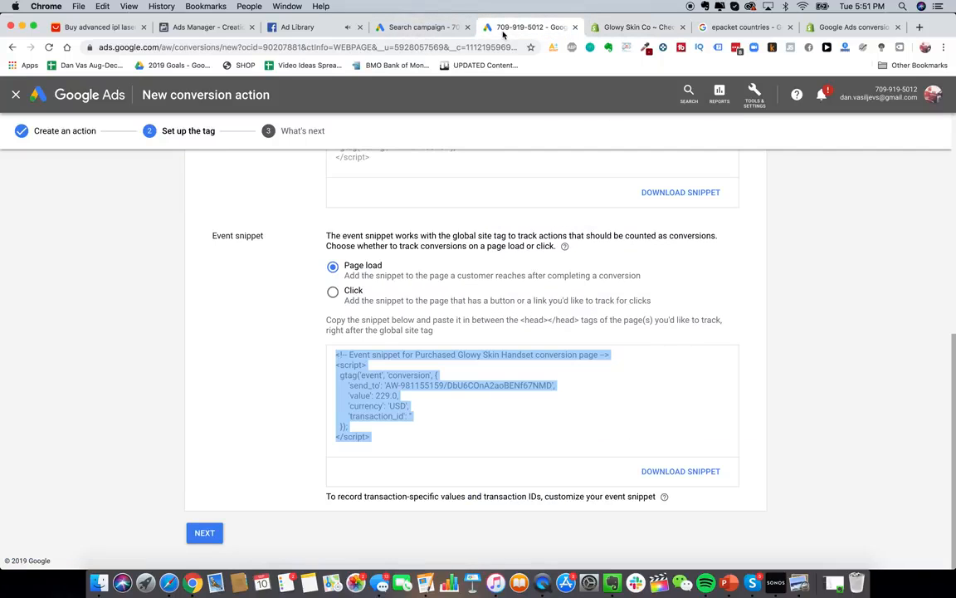
- Return to the Search campaign setup, dismiss the tools overview, and reveal additional settings
scroll(436, 294, up, 5)
click(443, 28)
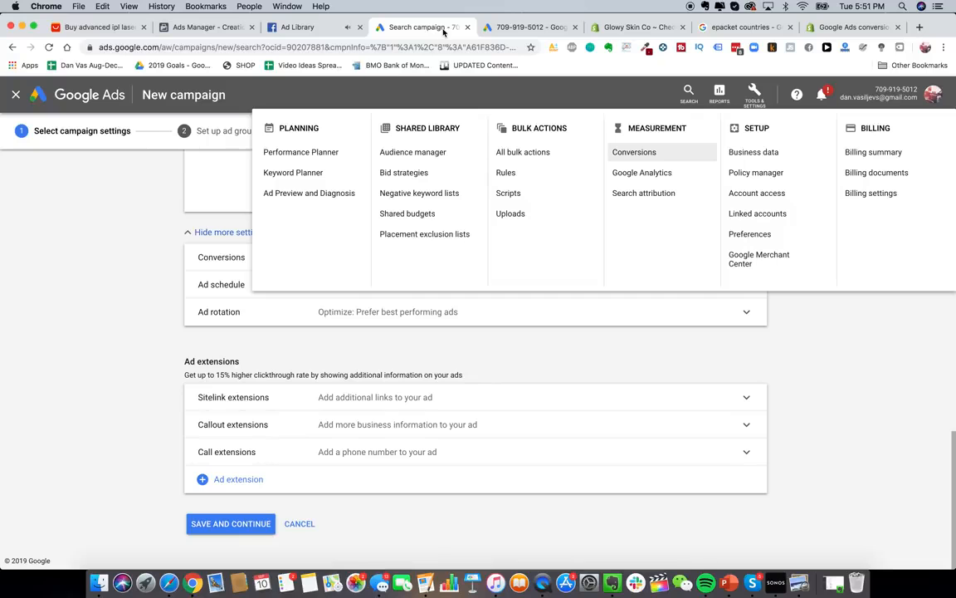
click(143, 369)
scroll(342, 367, up, 10)
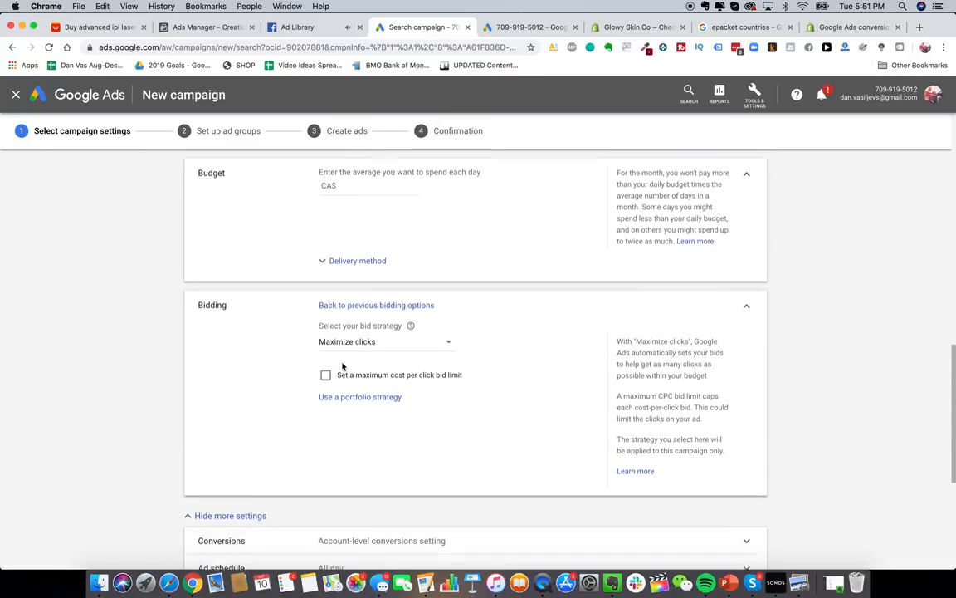
scroll(342, 366, up, 10)
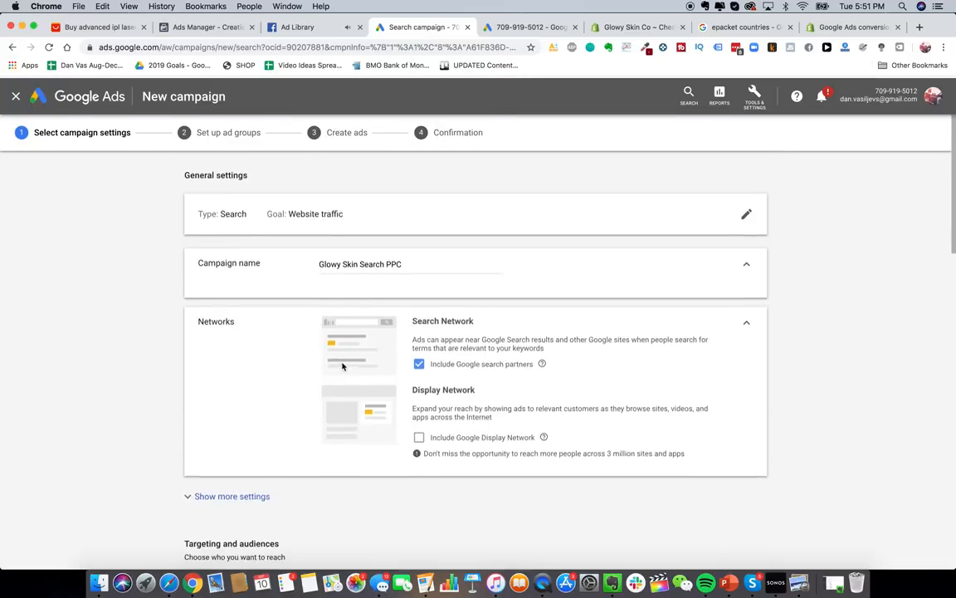
scroll(342, 366, down, 3)
click(241, 338)
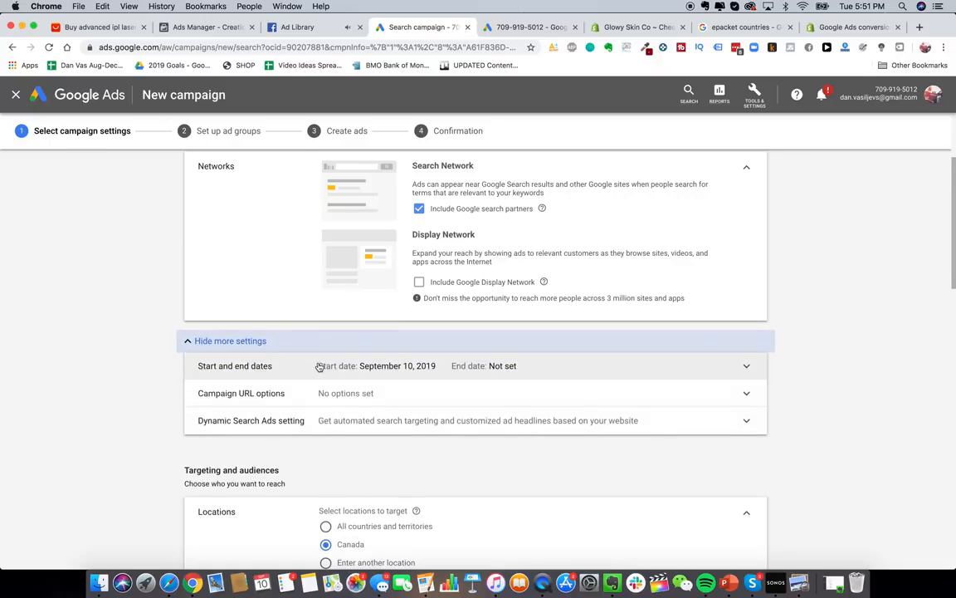
scroll(320, 367, down, 15)
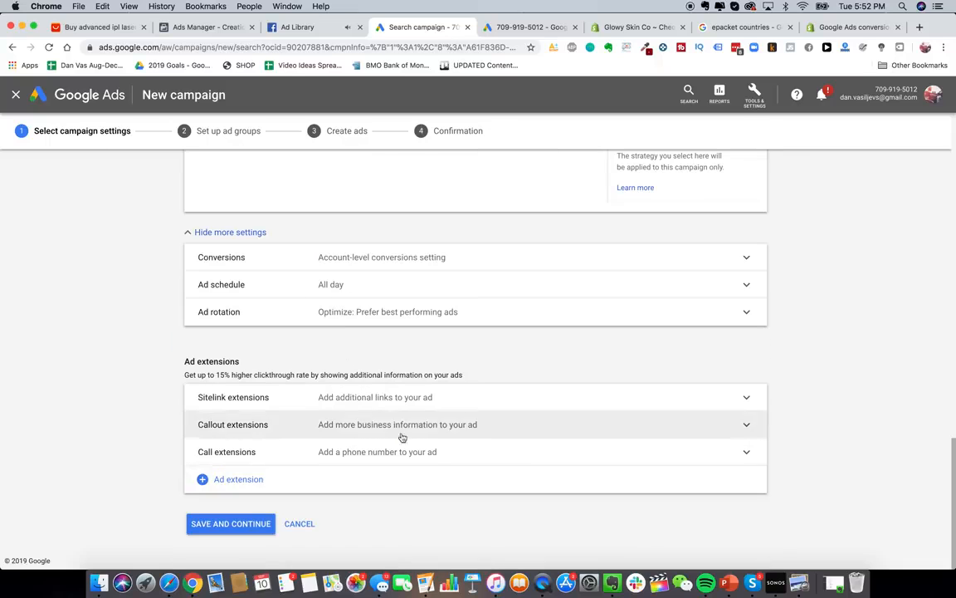
click(263, 530)
- Enter a CA$20 daily budget and save the campaign settings
click(369, 277)
text(20)
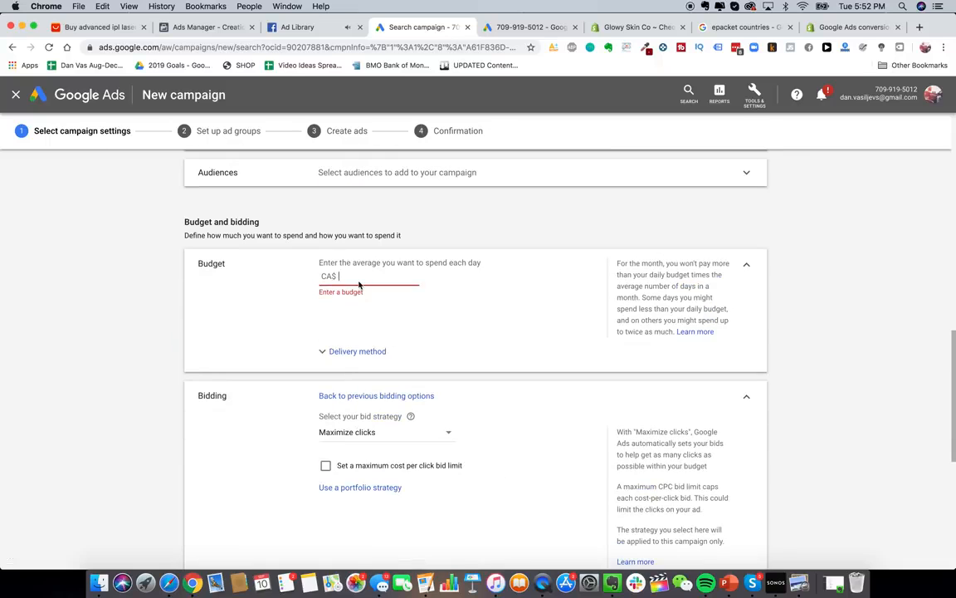
scroll(400, 327, down, 2)
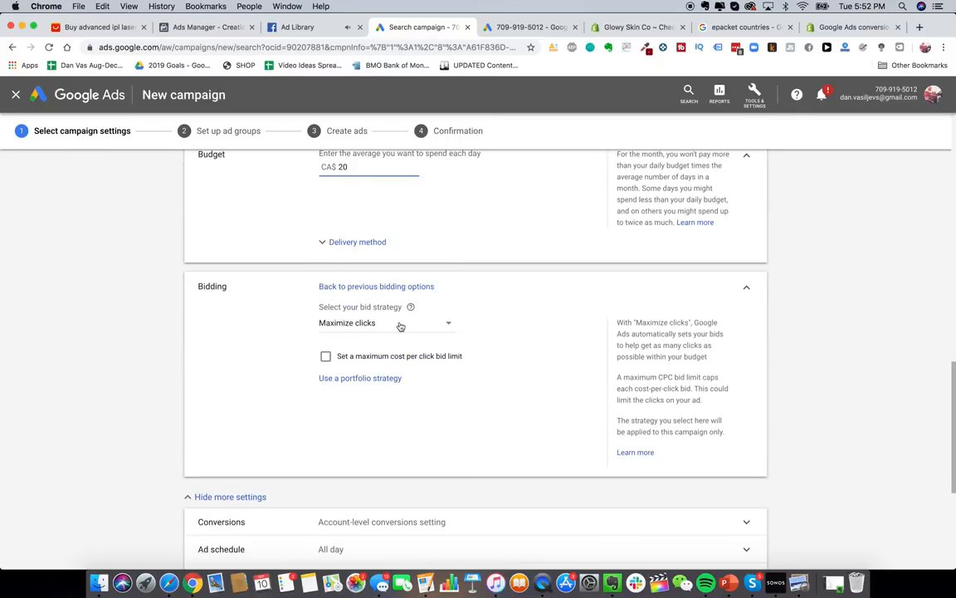
key(BackSpace)
key(BackSpace)
text(0.1)
click(166, 342)
scroll(165, 342, down, 3)
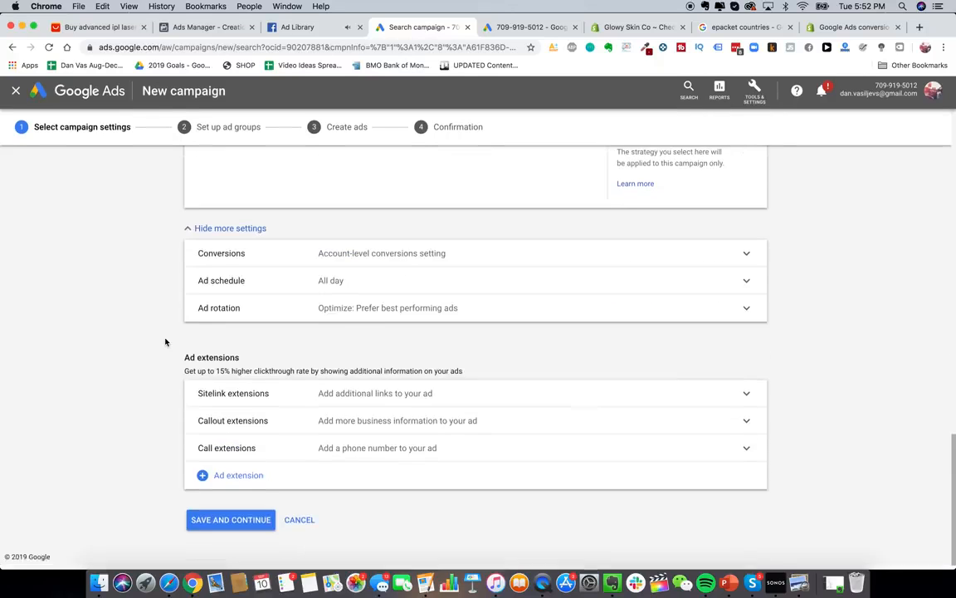
click(225, 521)
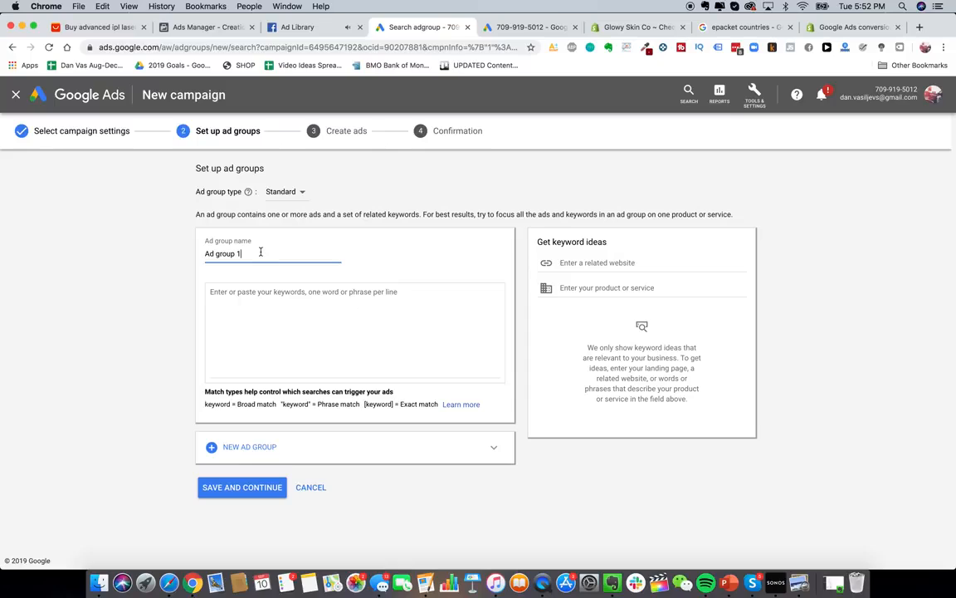
- Name the ad group 'Glowy Skin PPC'
text(Glowy Skin PPC)
click(265, 300)
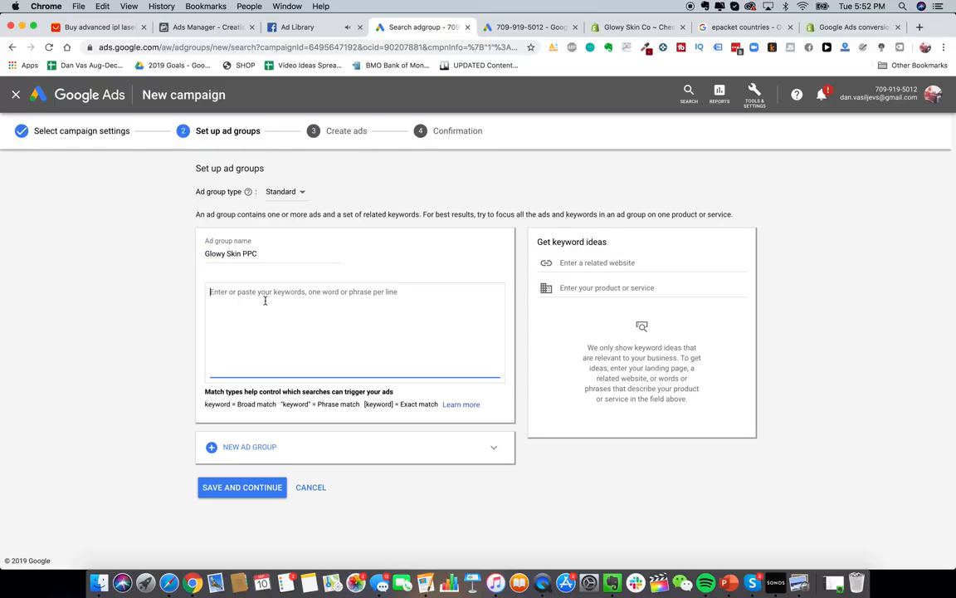
click(212, 403)
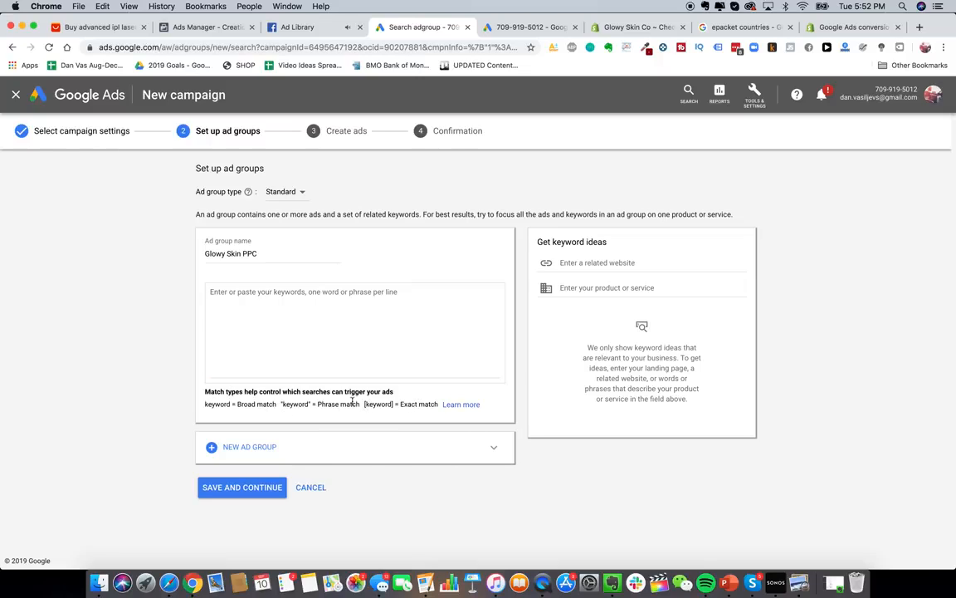
- Enter the exact-match keywords [glowy skin] and [glowy skin store] on separate lines
click(374, 328)
text([)
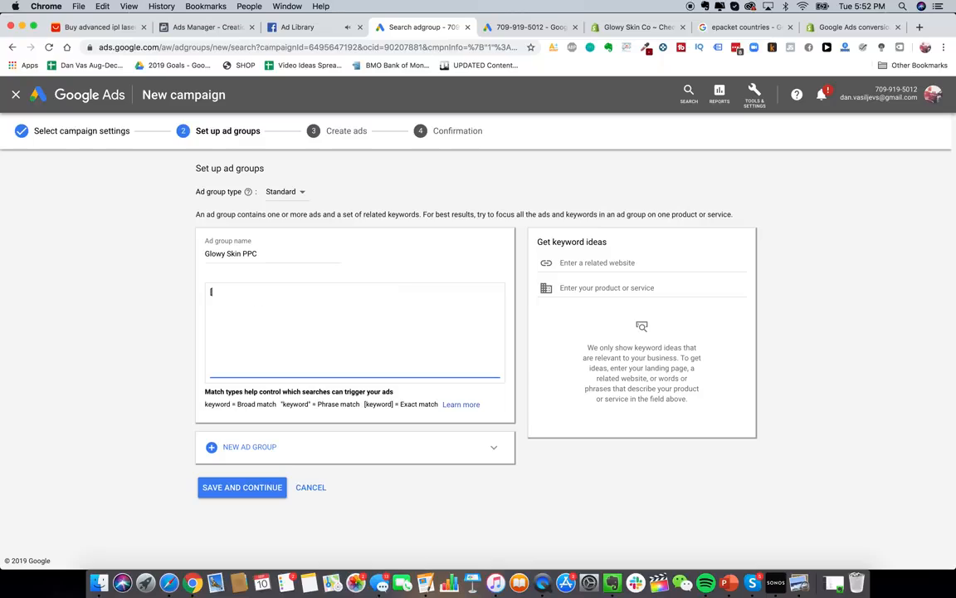
text(glowy skin])
drag(213, 292, 263, 292)
click(240, 293)
key(Return)
text([glowy skin store])
key(Return)
text(p)
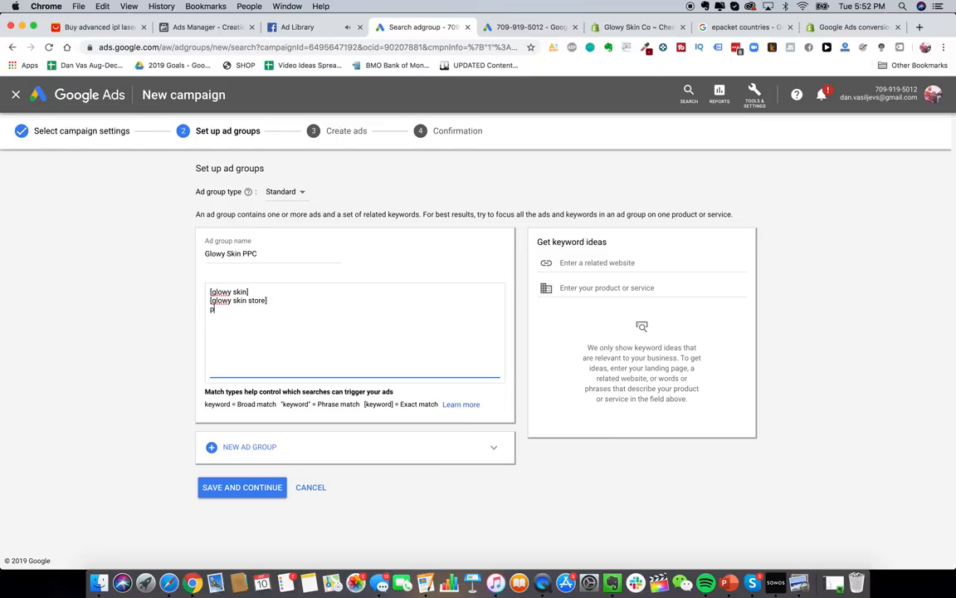
key(BackSpace)
key(BackSpace)
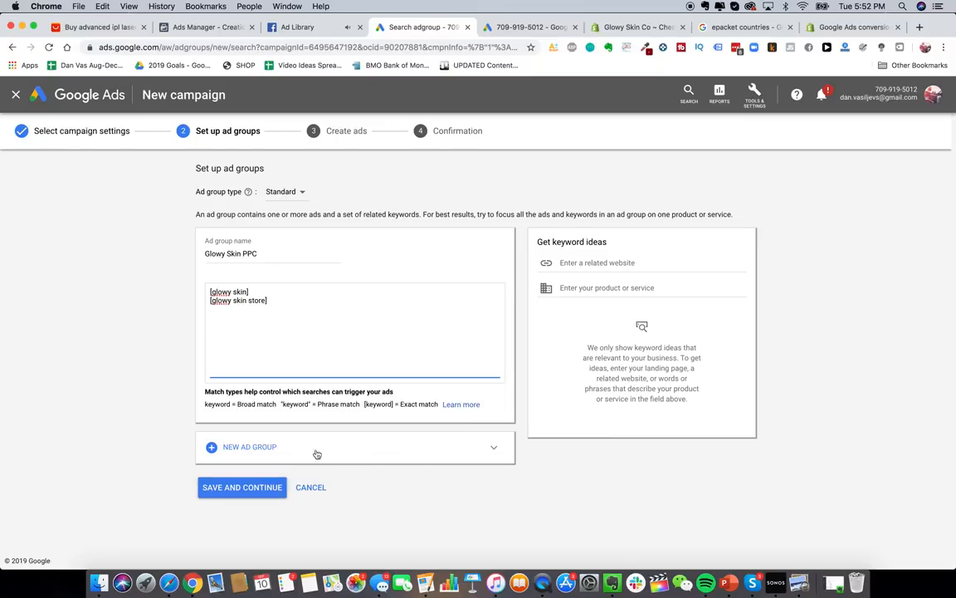